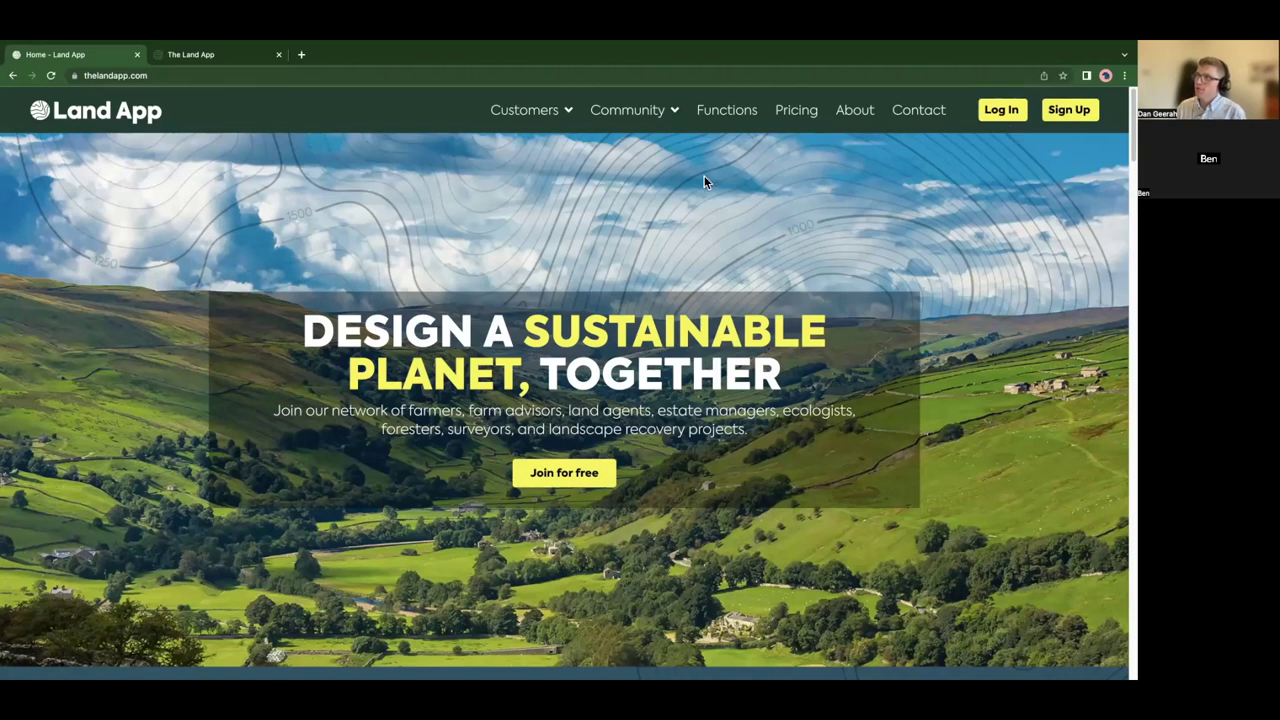
- Open the Community page, scroll through its blogs, mapping services and webinar events, then return to the top
mouse_move(552, 118)
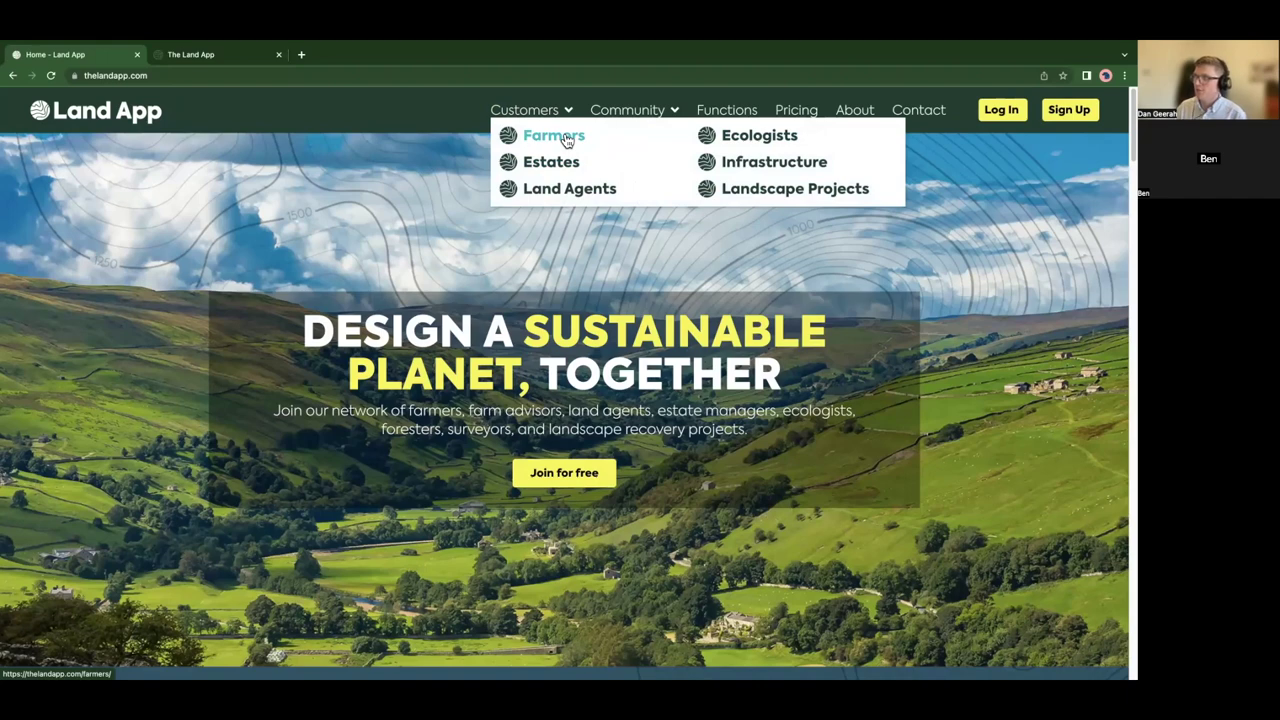
left_click(624, 113)
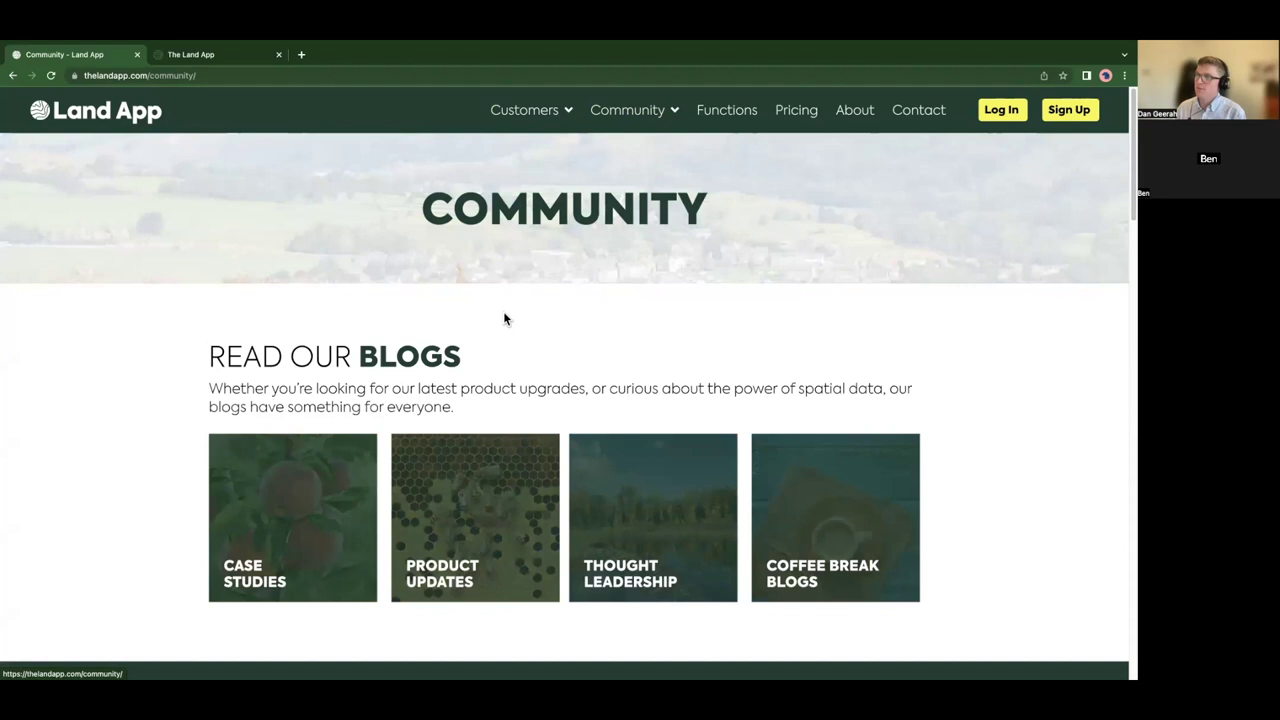
scroll(500, 316, "down", 2)
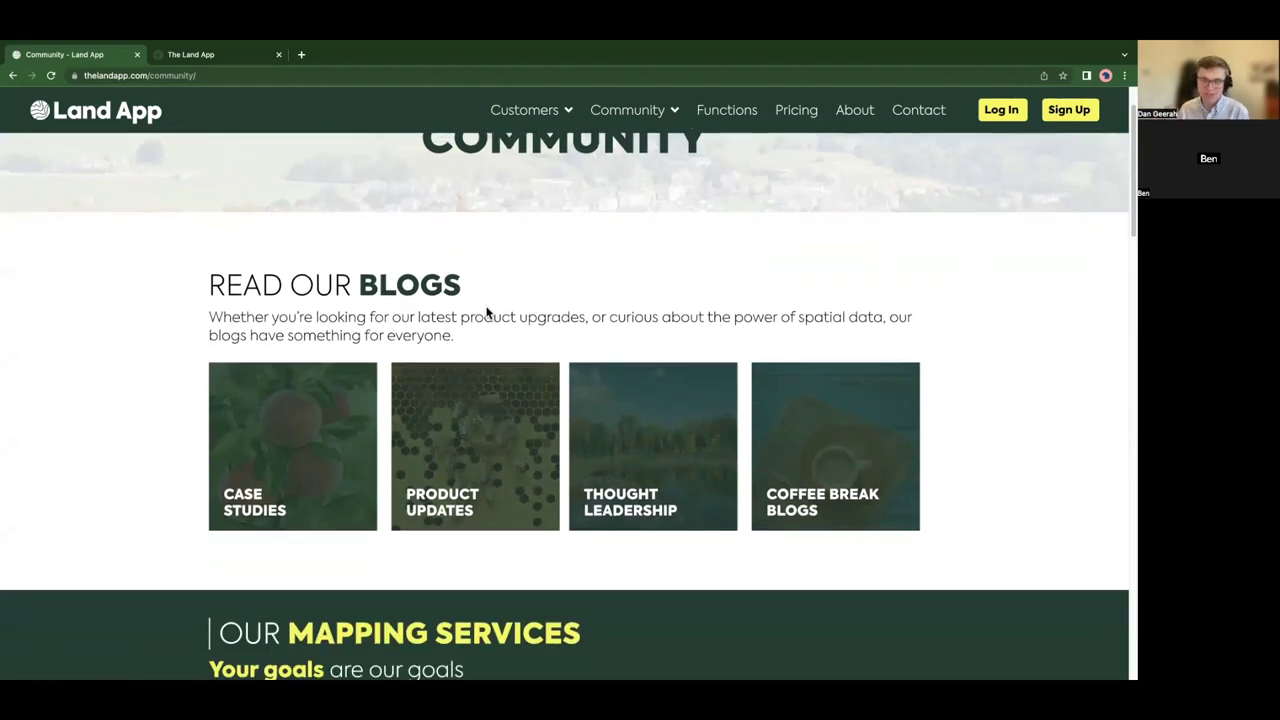
scroll(475, 343, "down", 3)
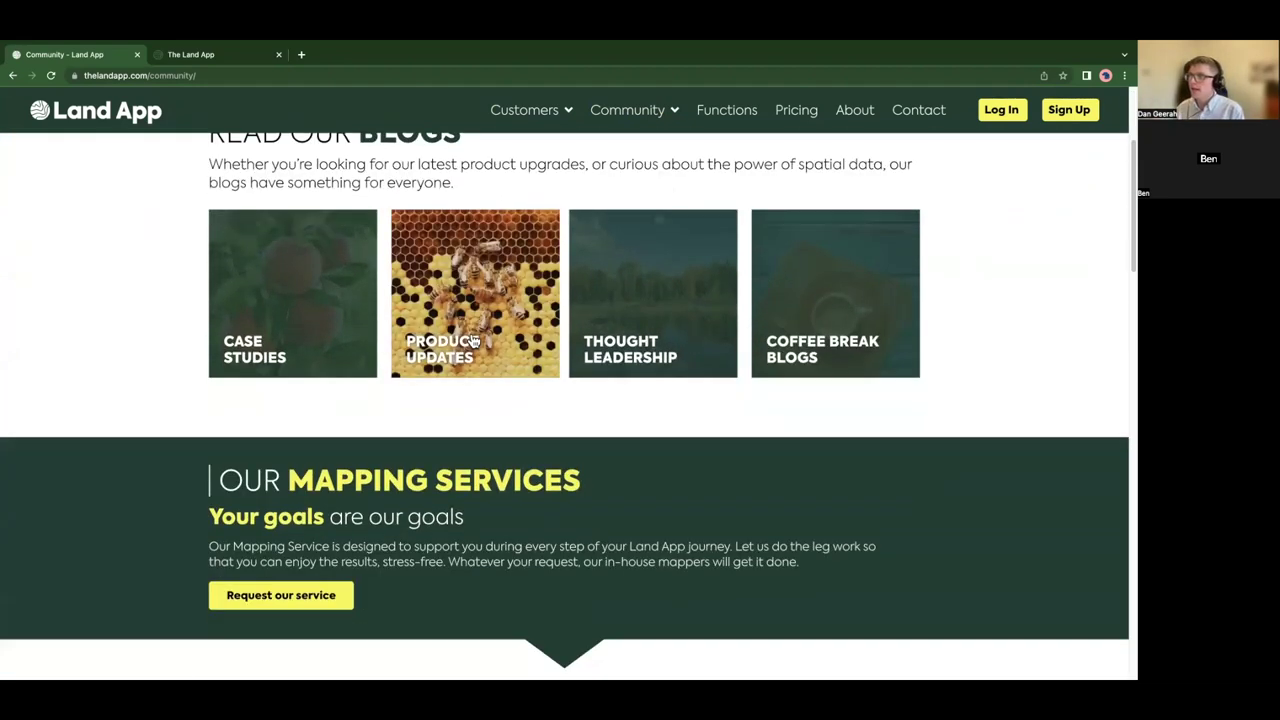
scroll(475, 343, "down", 6)
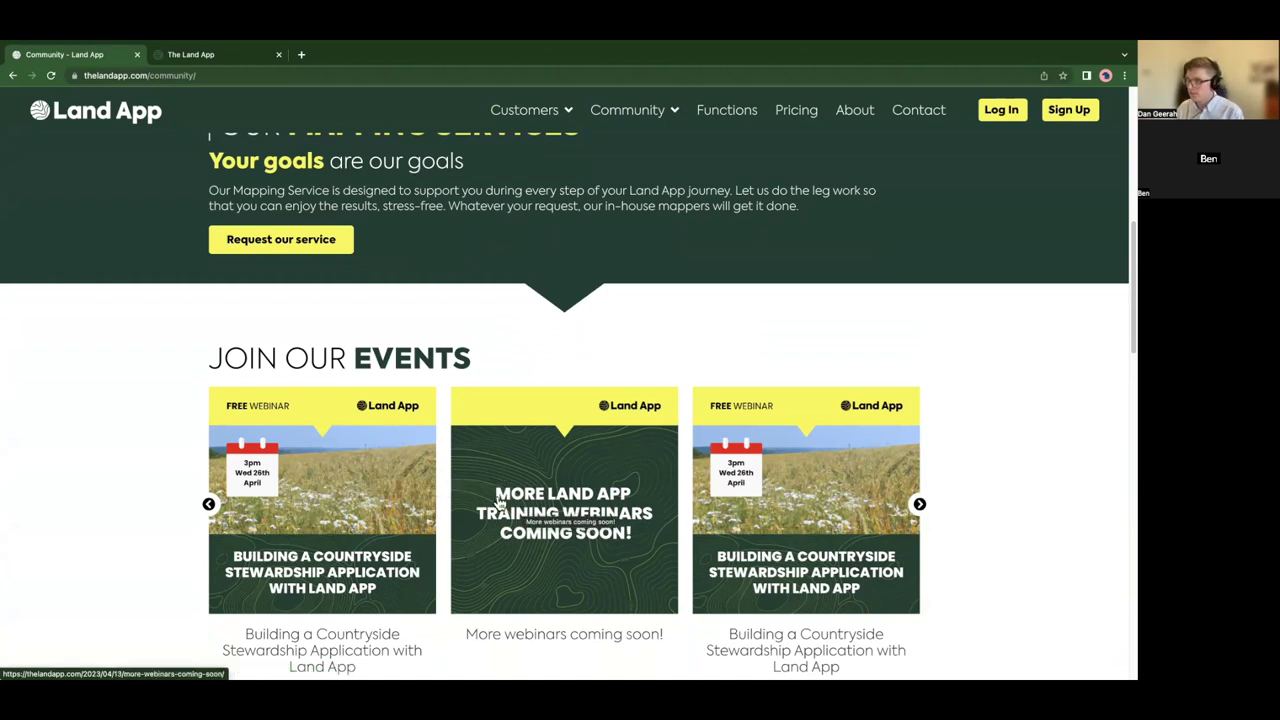
scroll(157, 414, "down", 2)
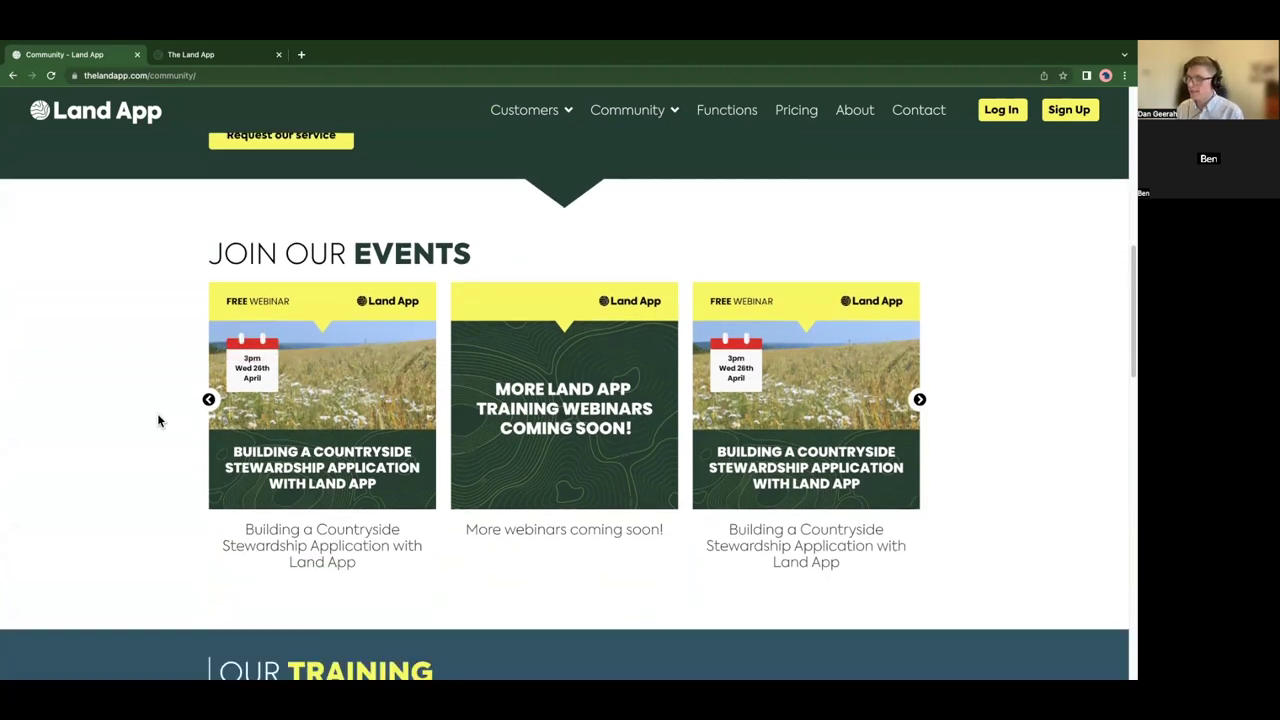
scroll(157, 418, "down", 7)
scroll(157, 418, "up", 6)
scroll(160, 418, "up", 6)
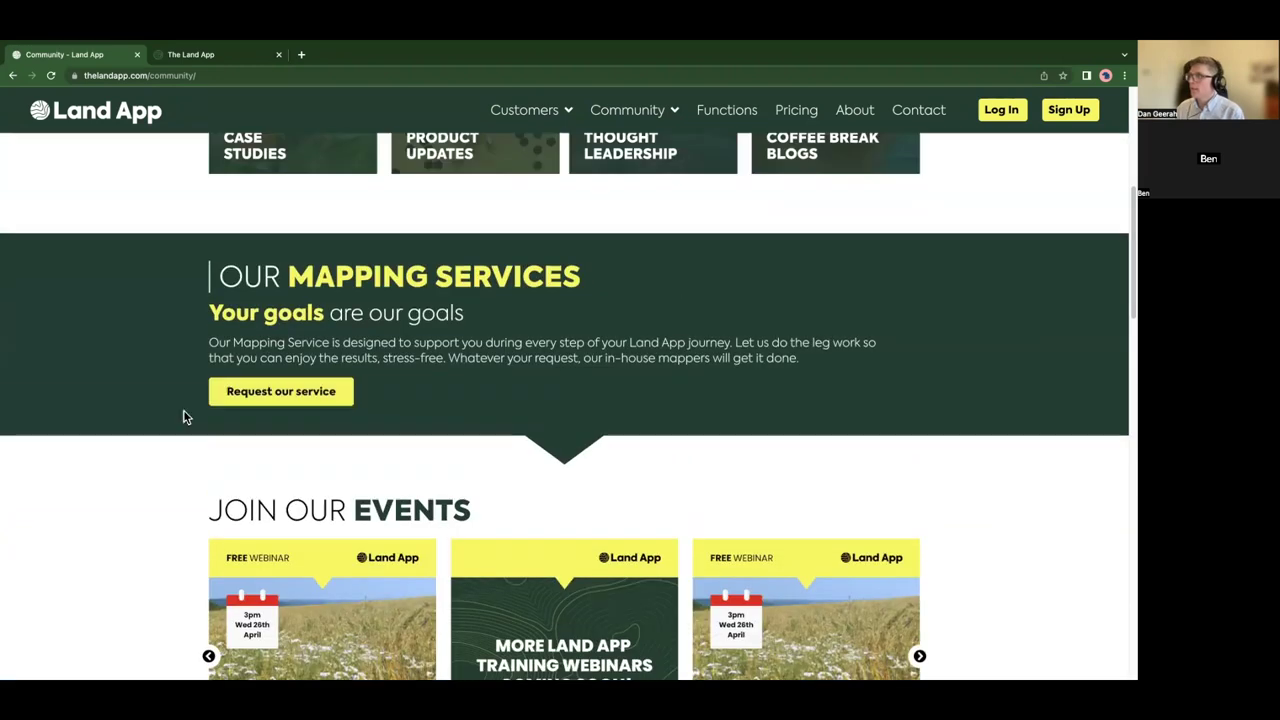
scroll(845, 120, "up", 1)
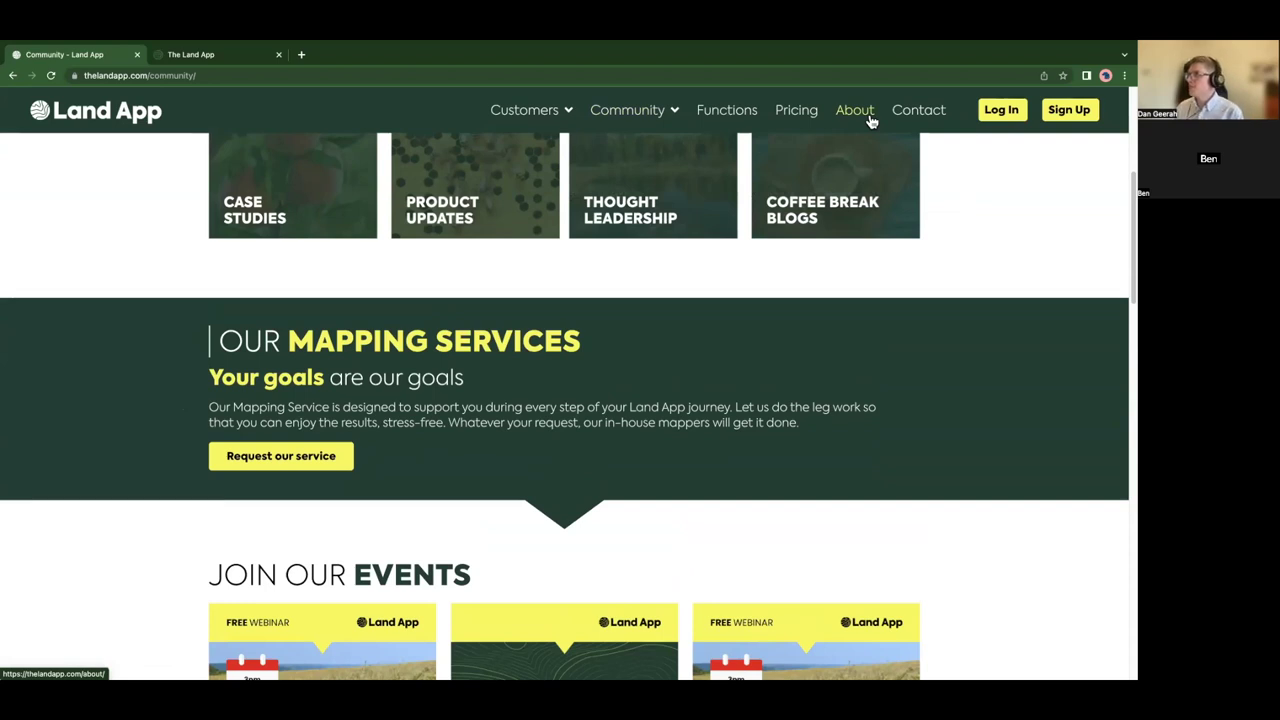
scroll(781, 279, "up", 4)
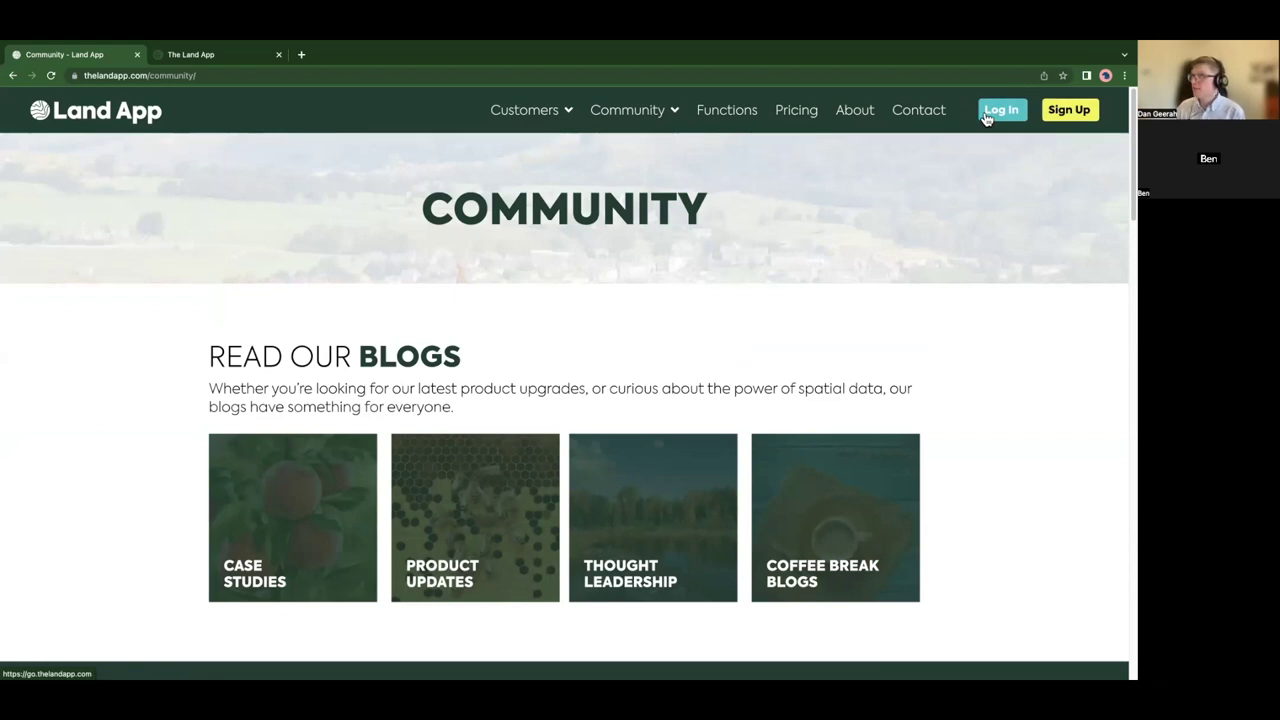
- Open the Land App maps workspace and filter the maps by the Farming tag
left_click(993, 112)
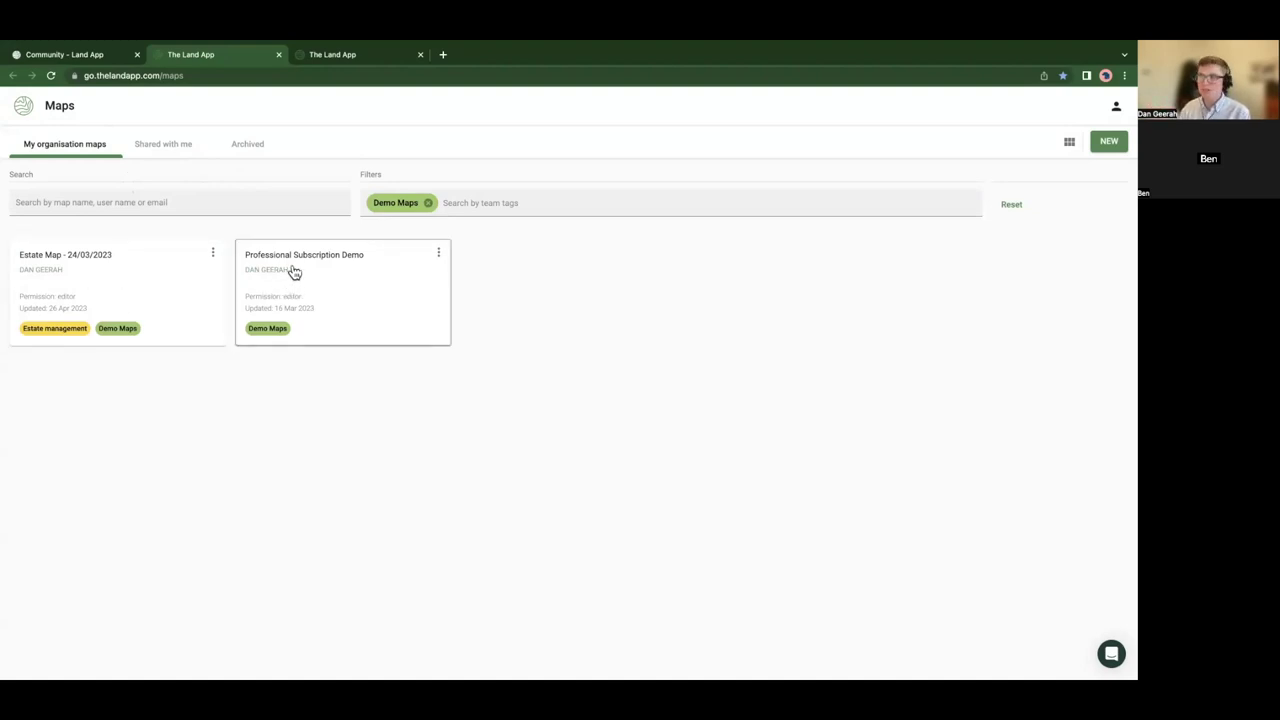
left_click(428, 203)
type("fa")
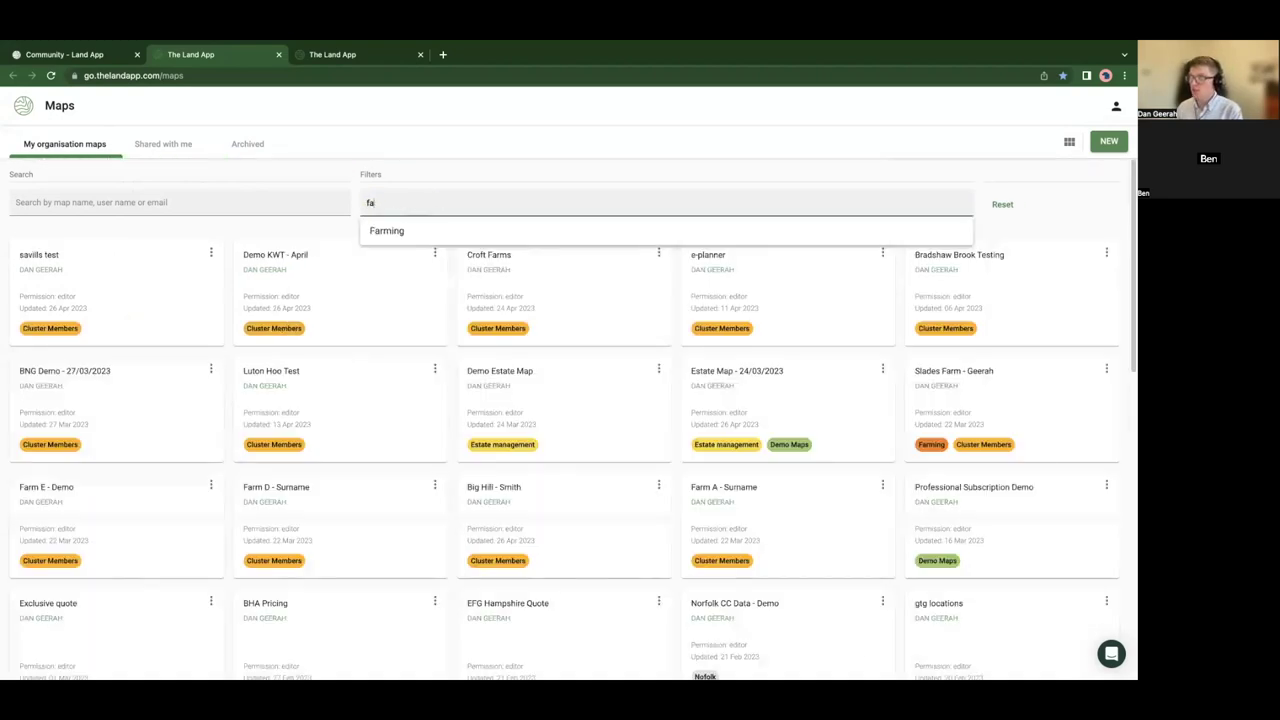
type("rm")
left_click(381, 232)
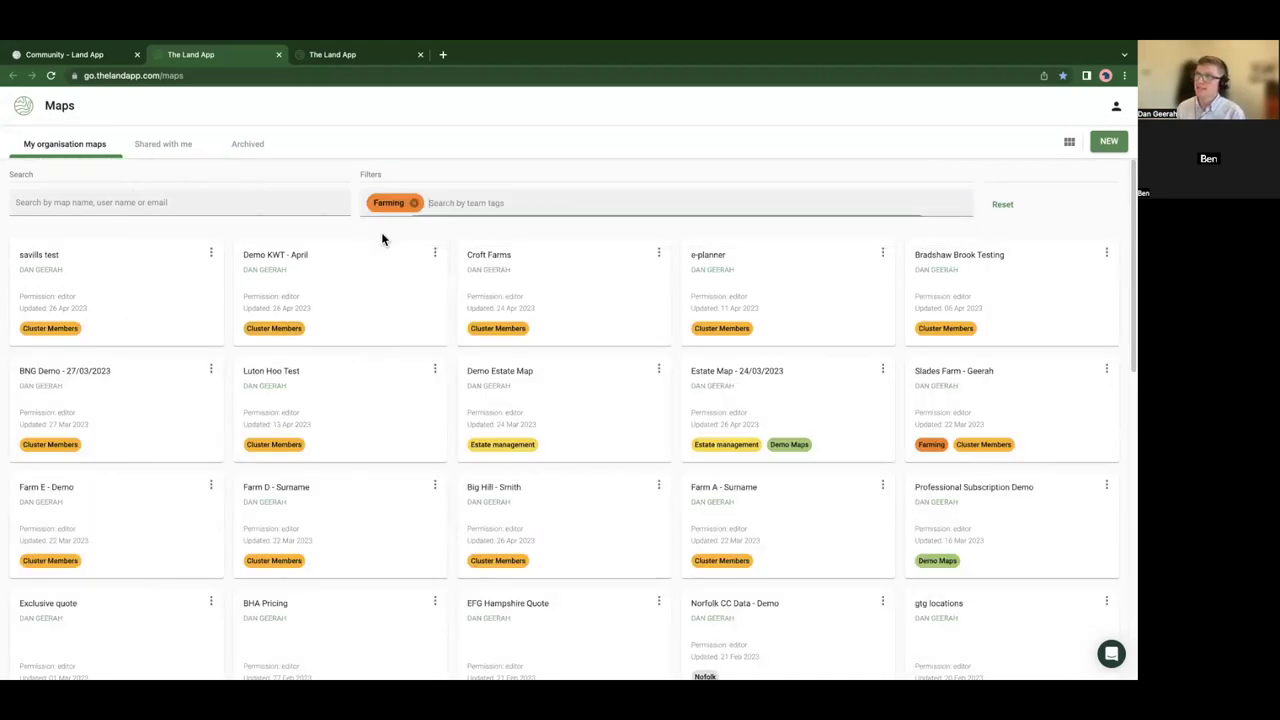
- Add Demo Maps as a tag filter, then remove Farming so only Demo Maps remains
left_click(438, 203)
type("demo")
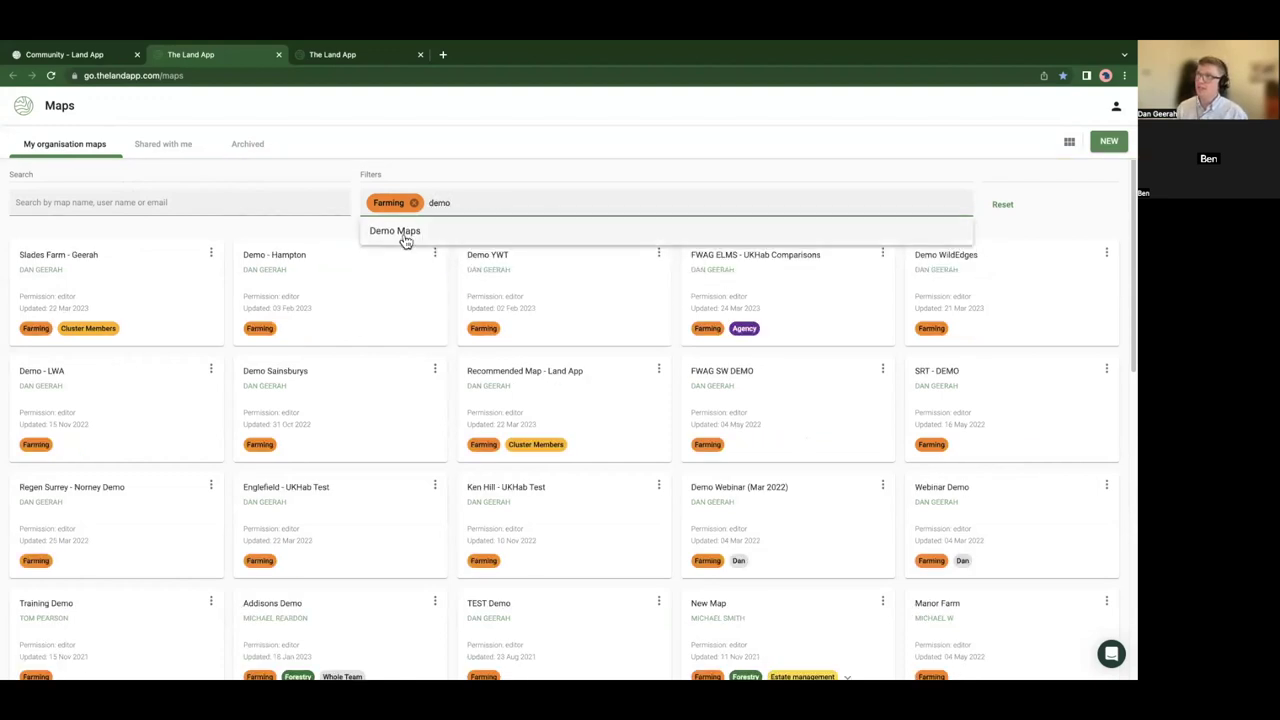
left_click(404, 232)
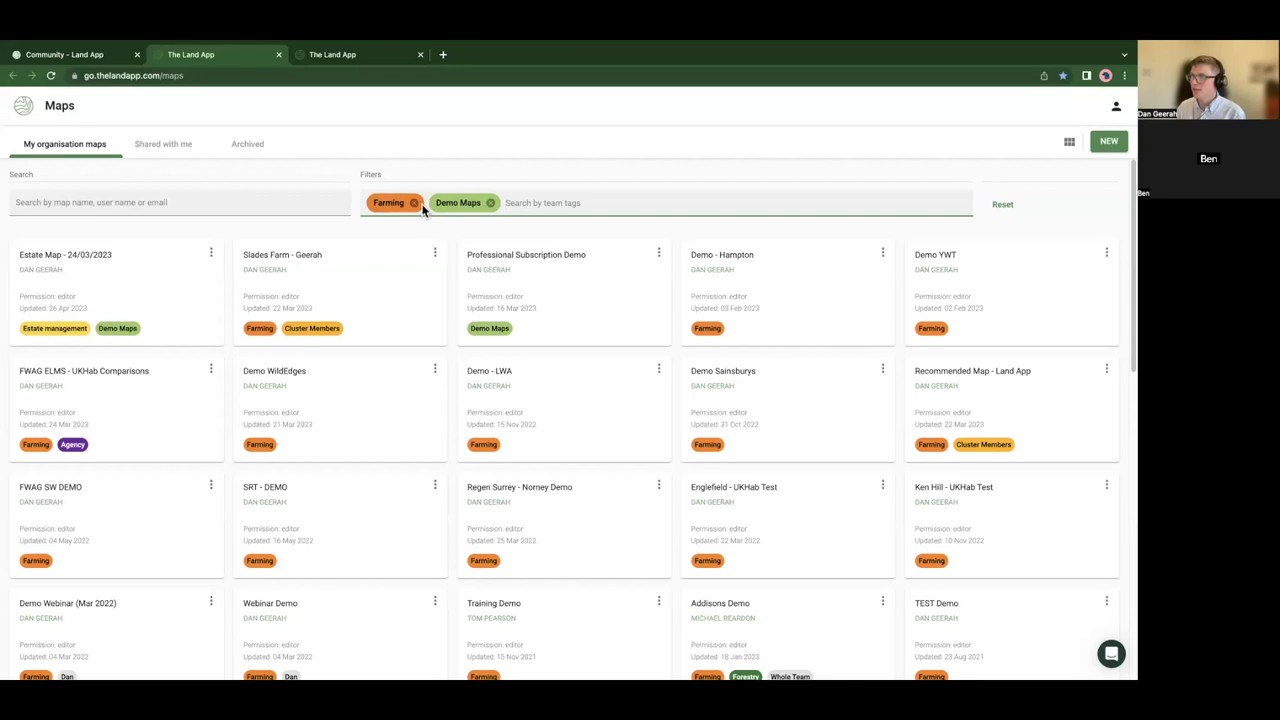
left_click(413, 203)
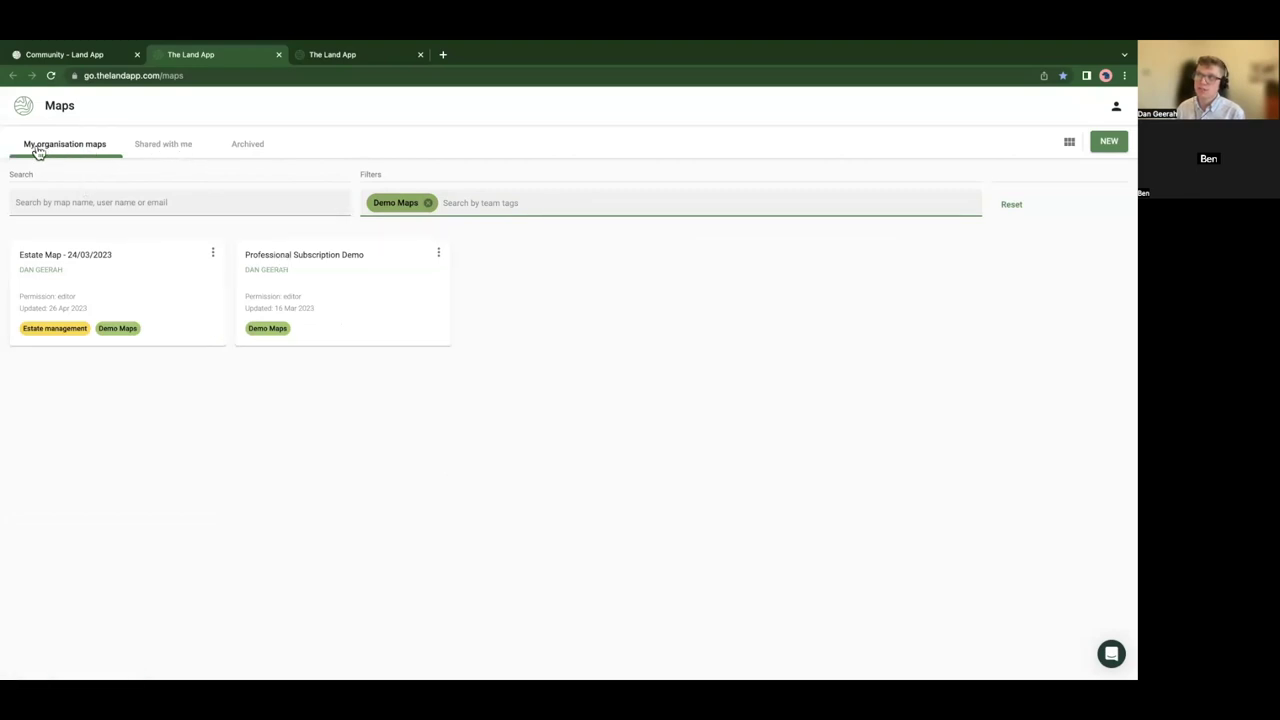
- View Shared with me maps, return to My organisation maps, and go full screen
left_click(145, 149)
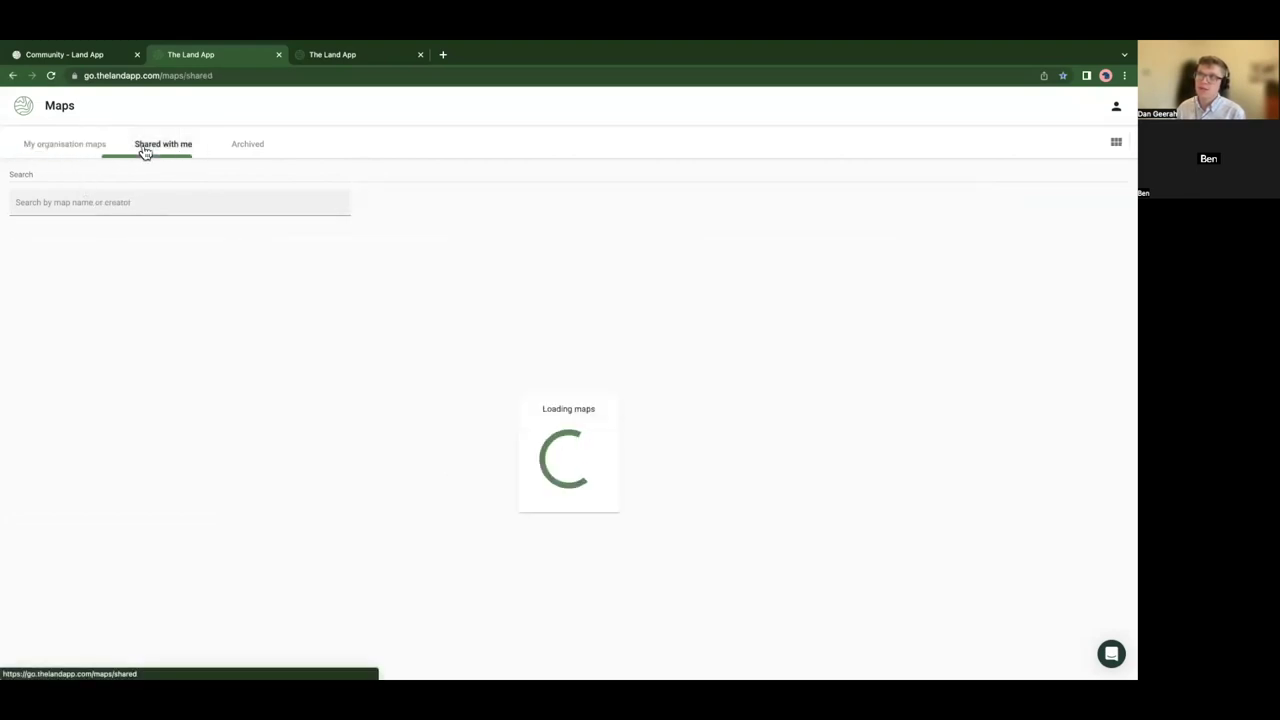
left_click(90, 152)
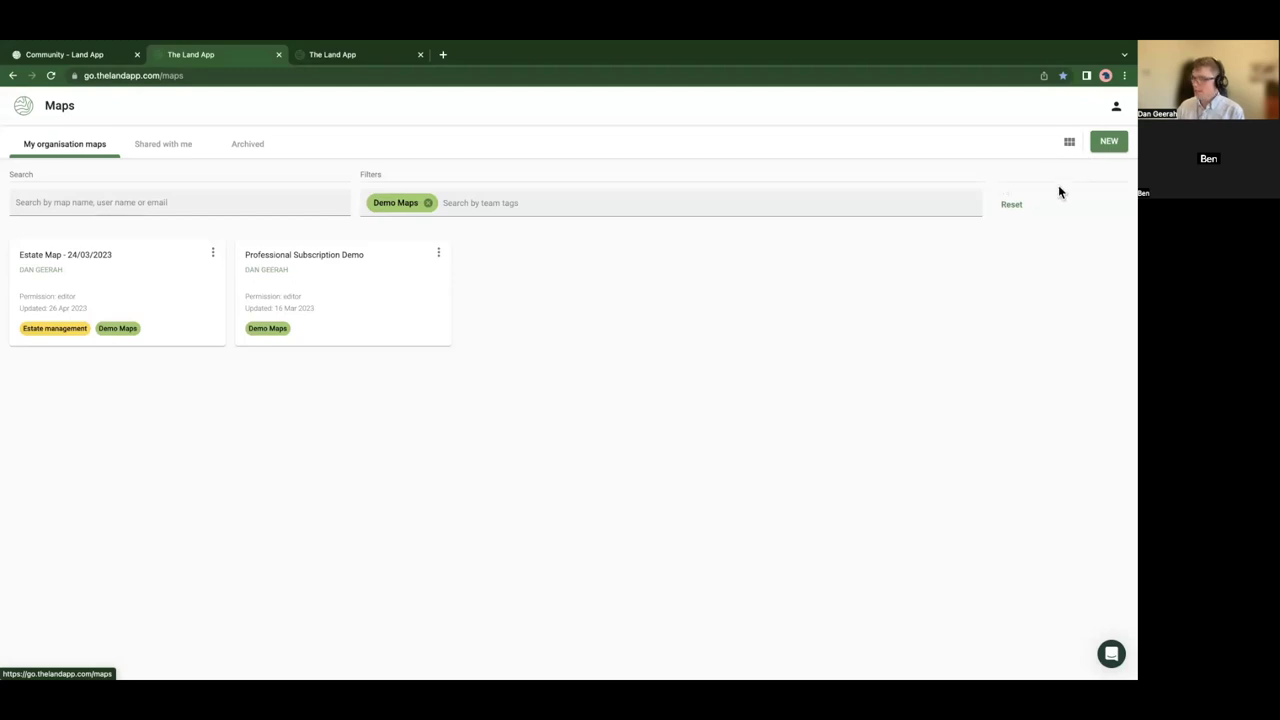
key("ctrl+super+f")
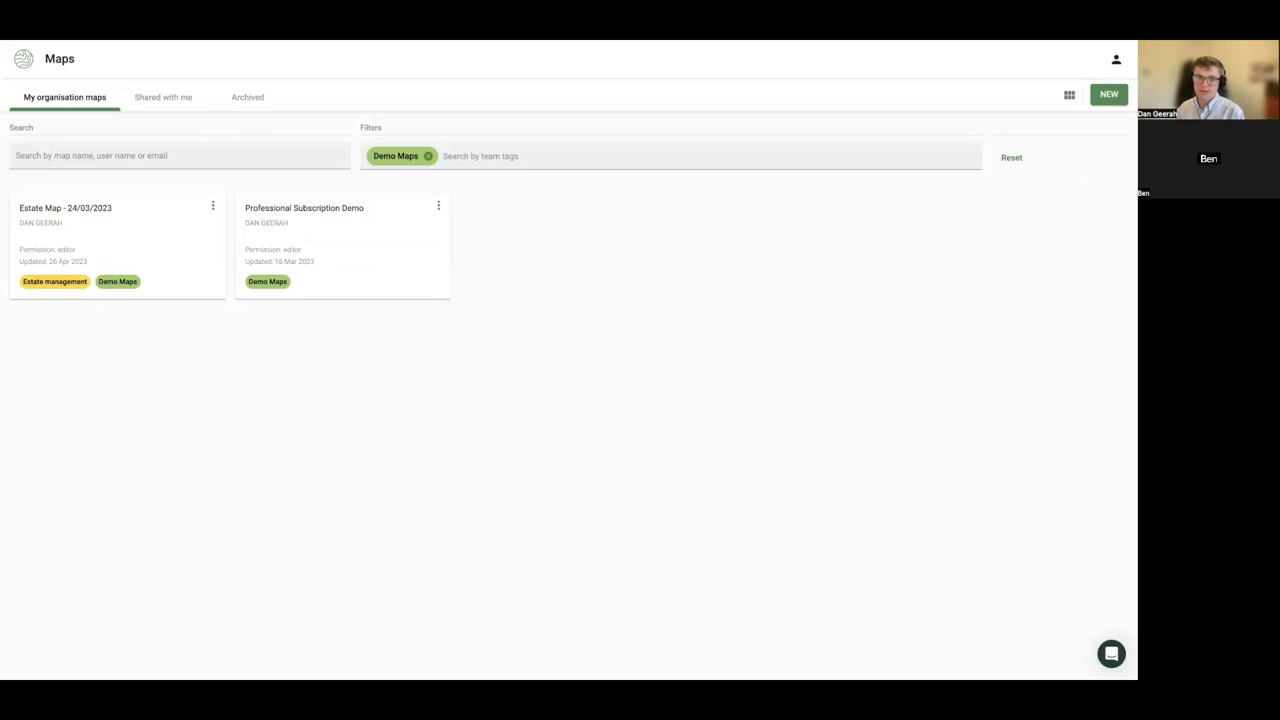
- Create an empty map named 'Demo - CSS Webinar', tagged Demo Maps instead of Cluster Members
left_click(1112, 94)
type("D")
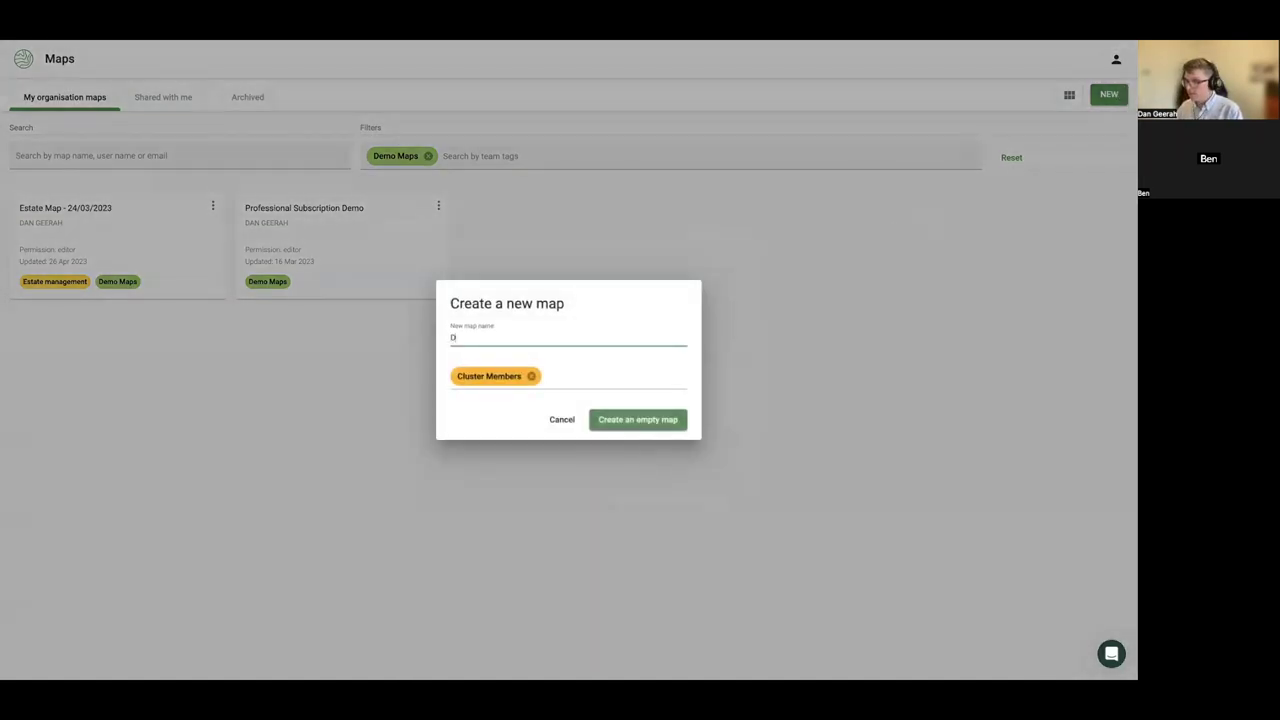
type("emo - CSS Wel")
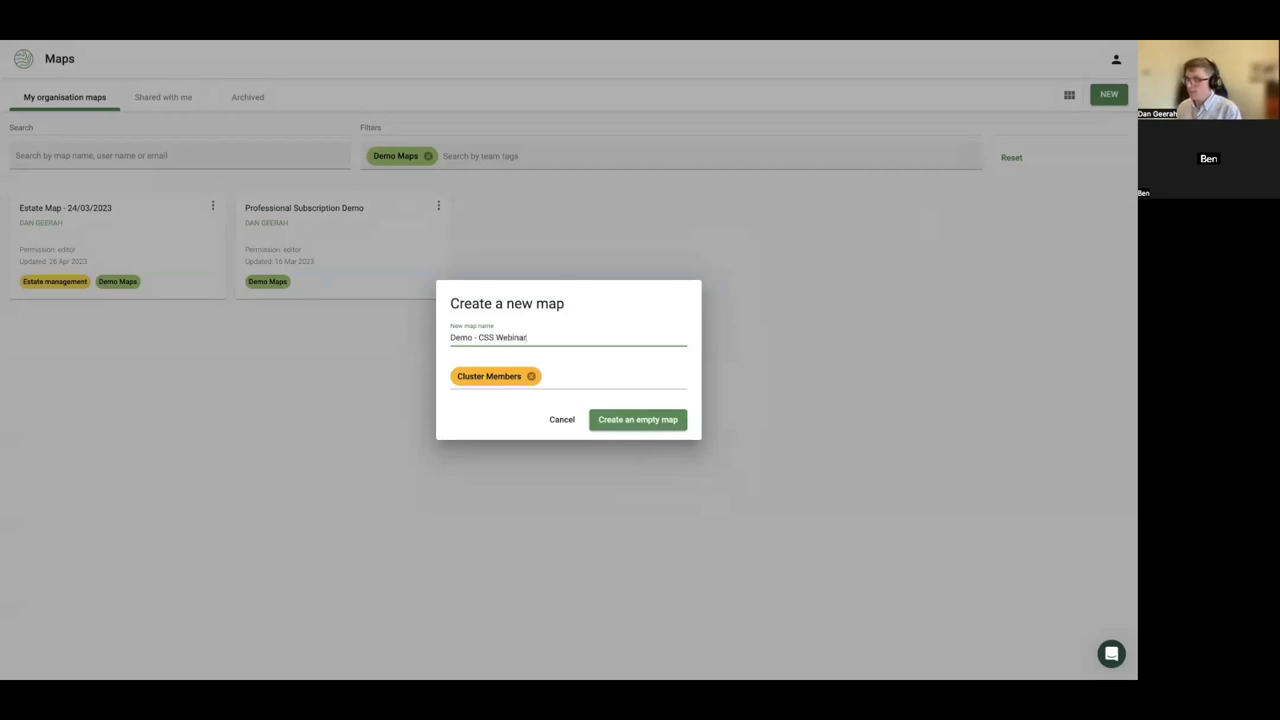
left_click(531, 376)
type("Demo")
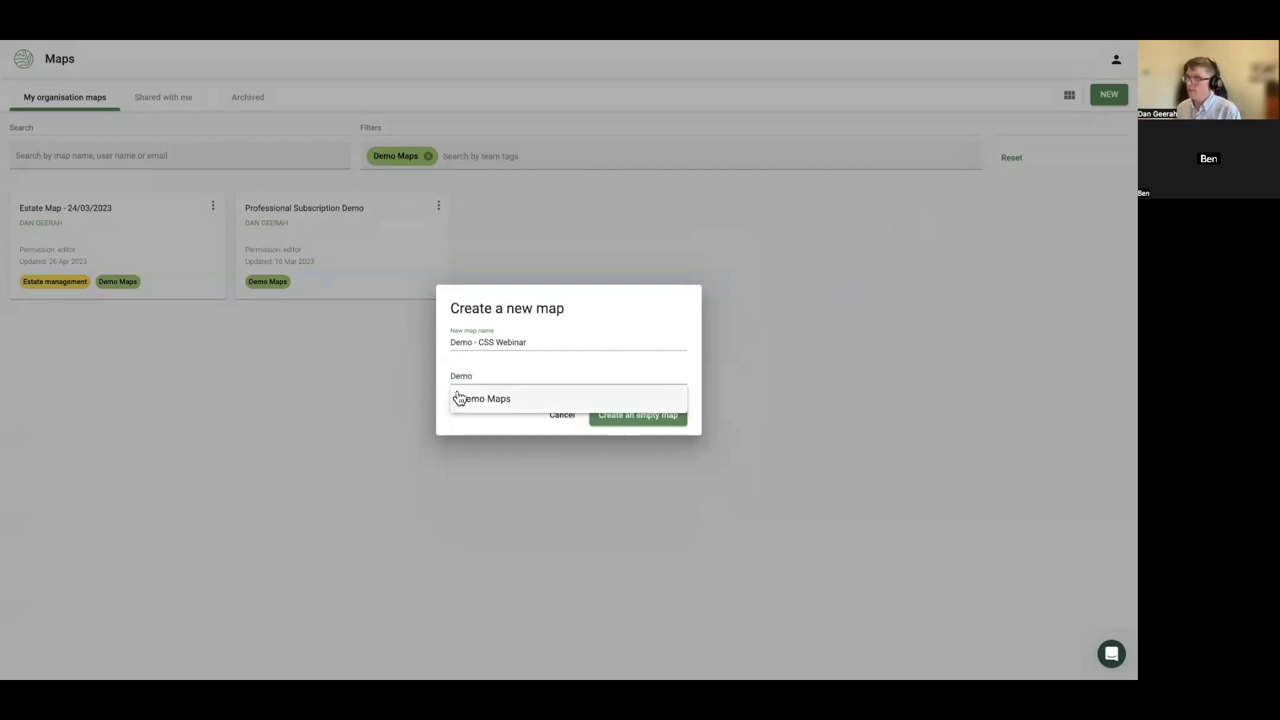
left_click(470, 399)
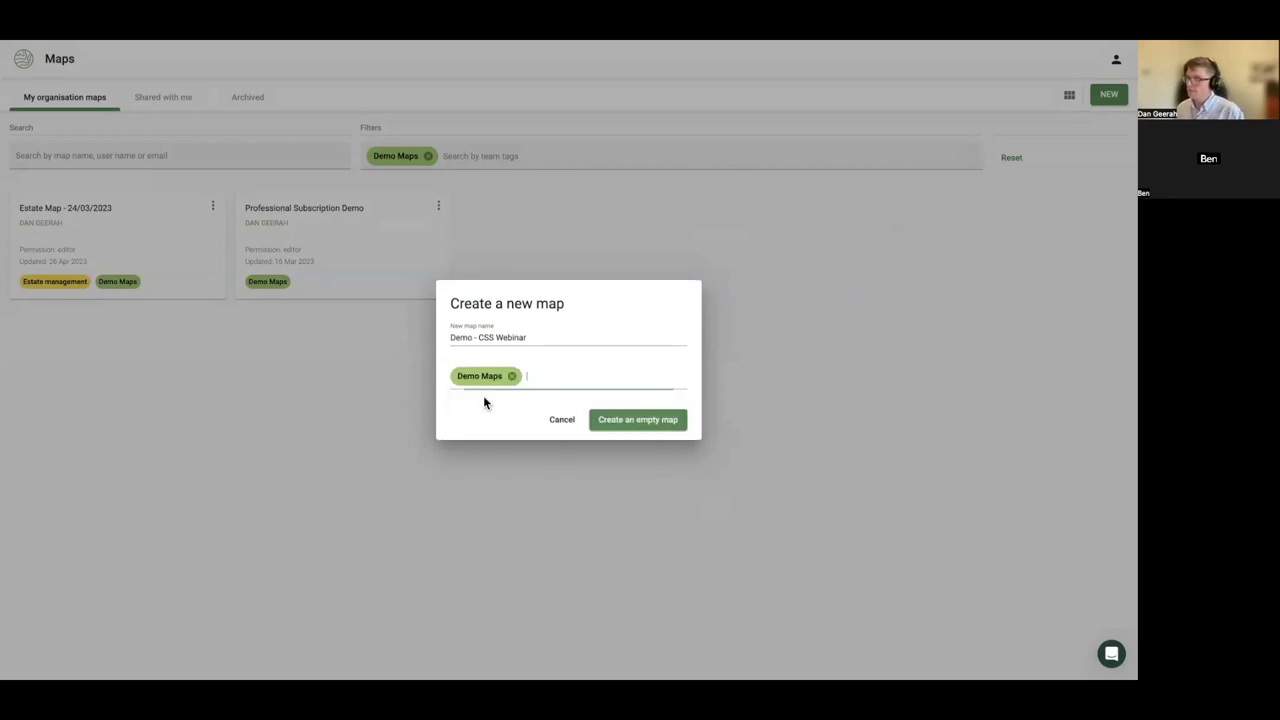
left_click(641, 422)
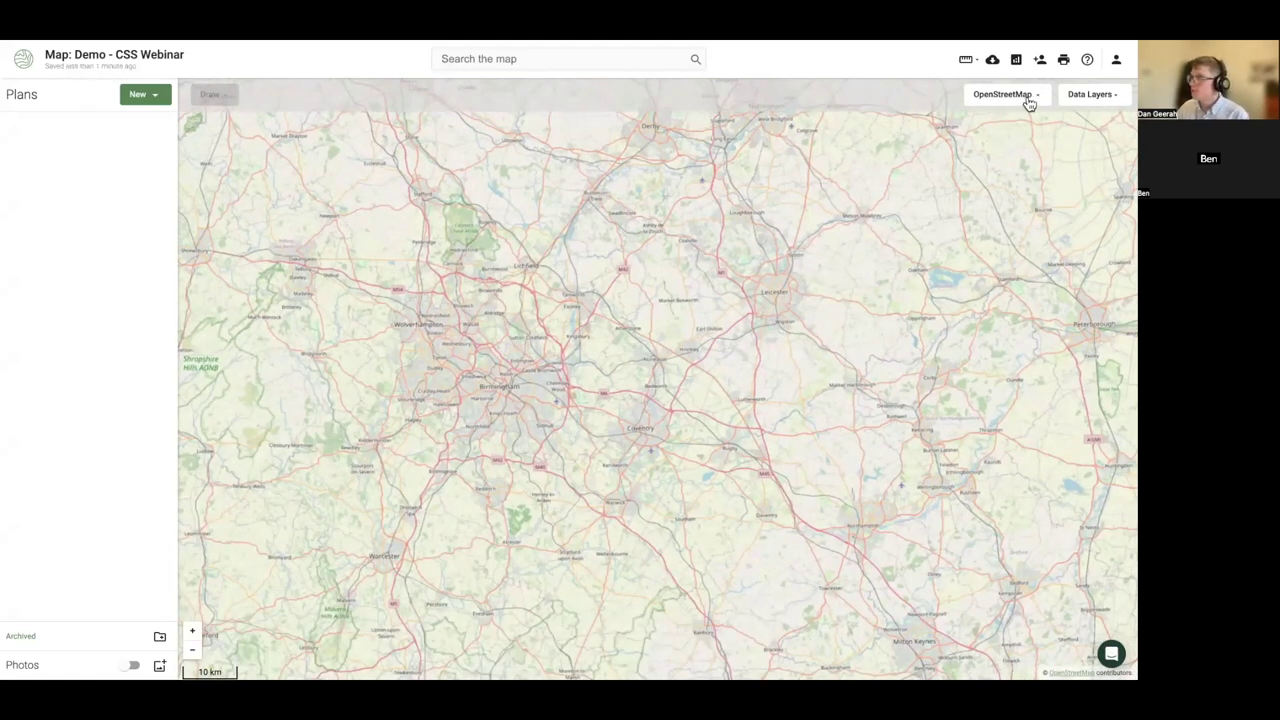
- Switch the basemap to Bing satellite imagery and pan to nearby fields
left_click(1028, 100)
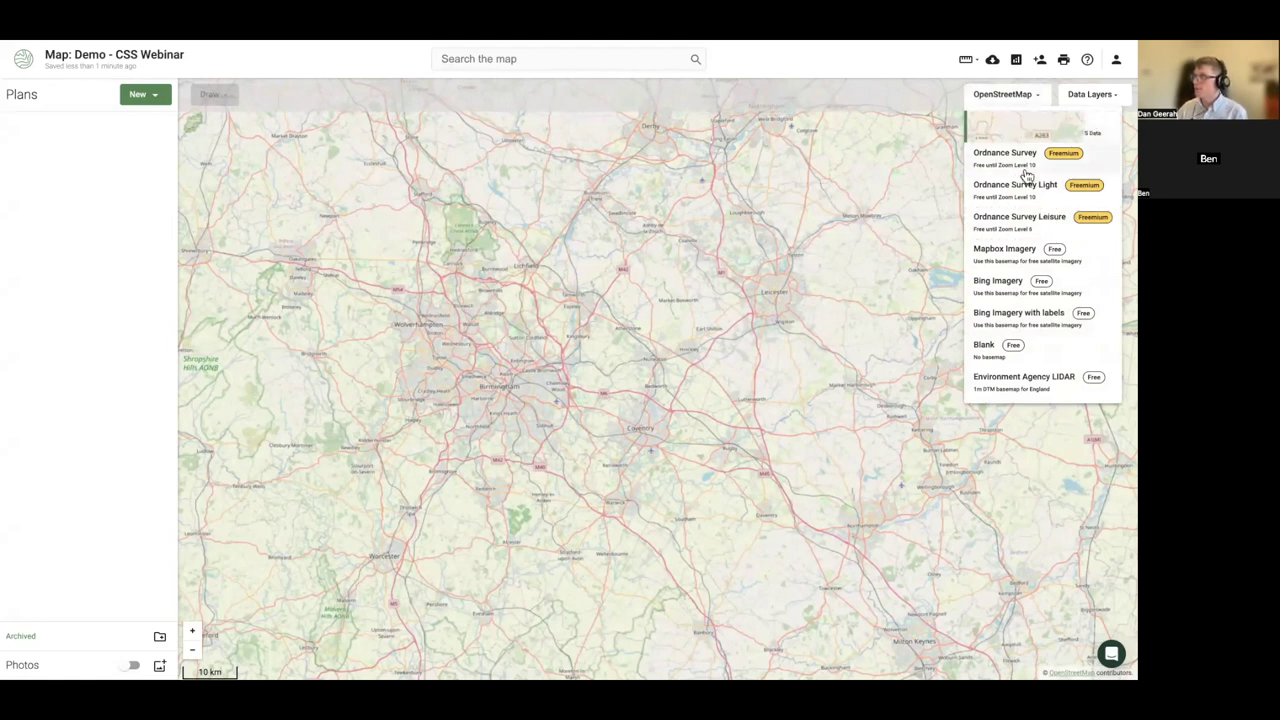
left_click(1007, 286)
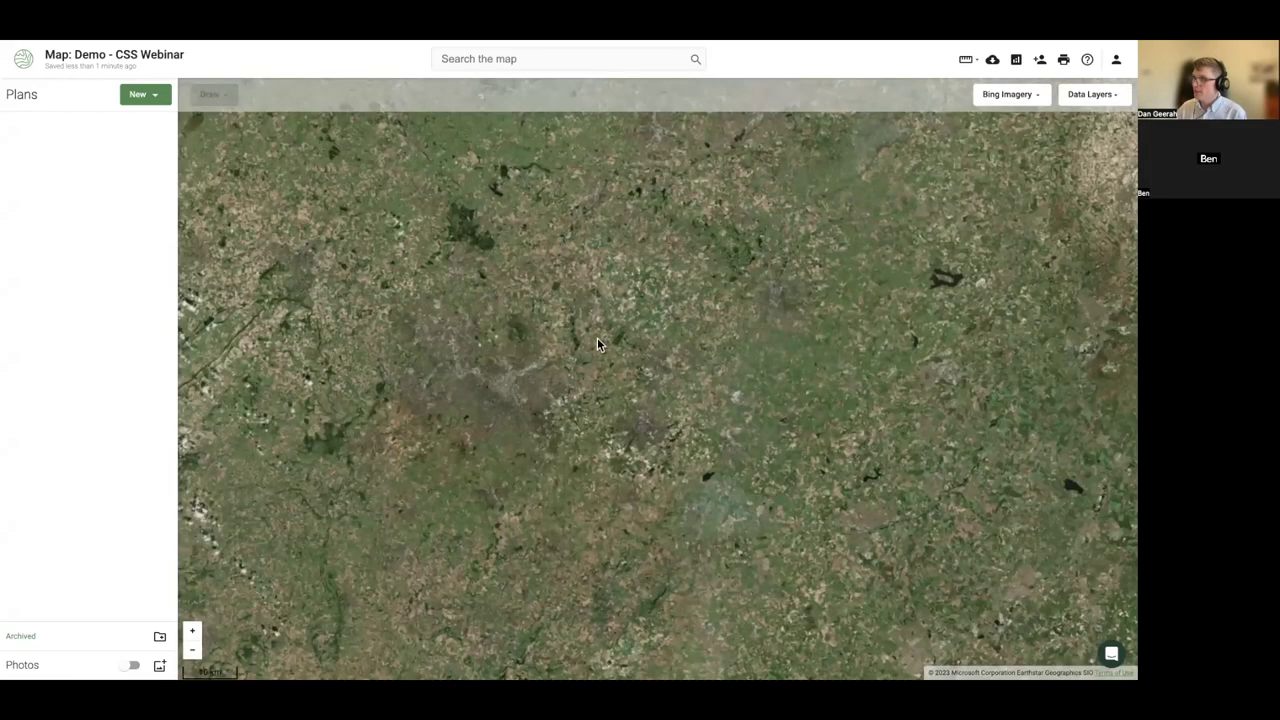
scroll(699, 330, "up", 2)
scroll(699, 330, "up", 2)
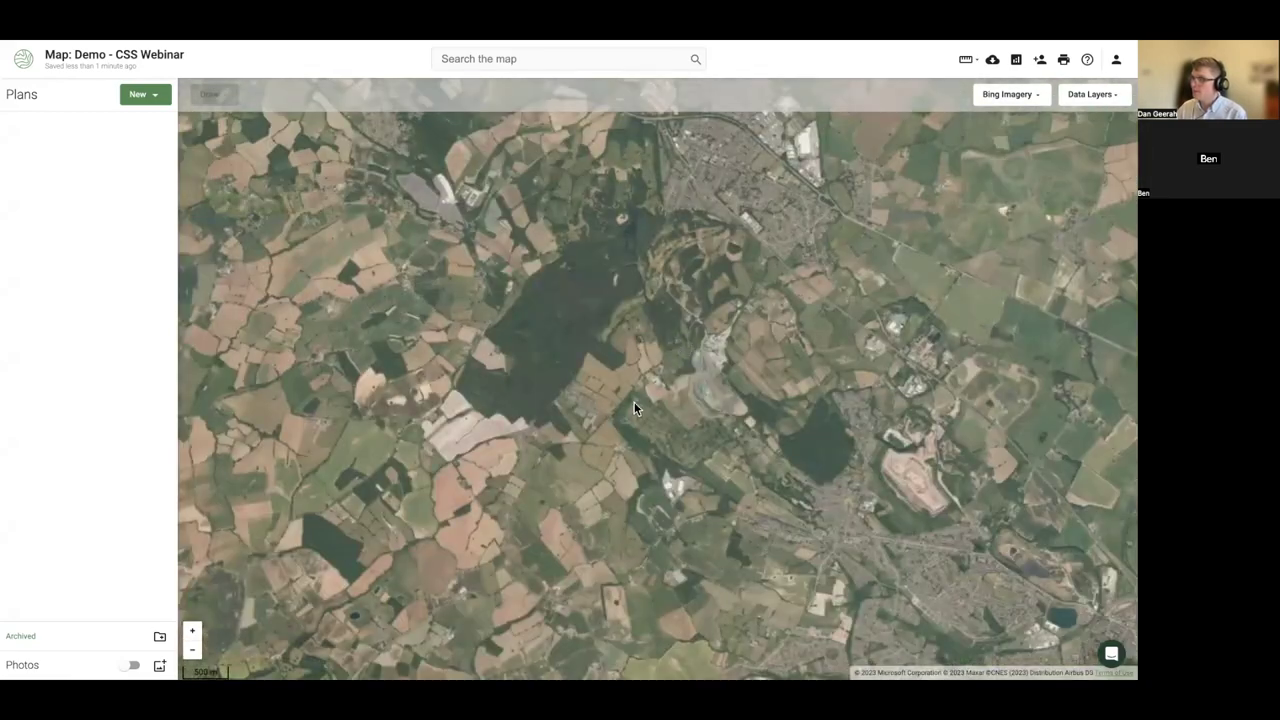
left_click_drag(634, 402, 631, 334)
scroll(526, 371, "up", 1)
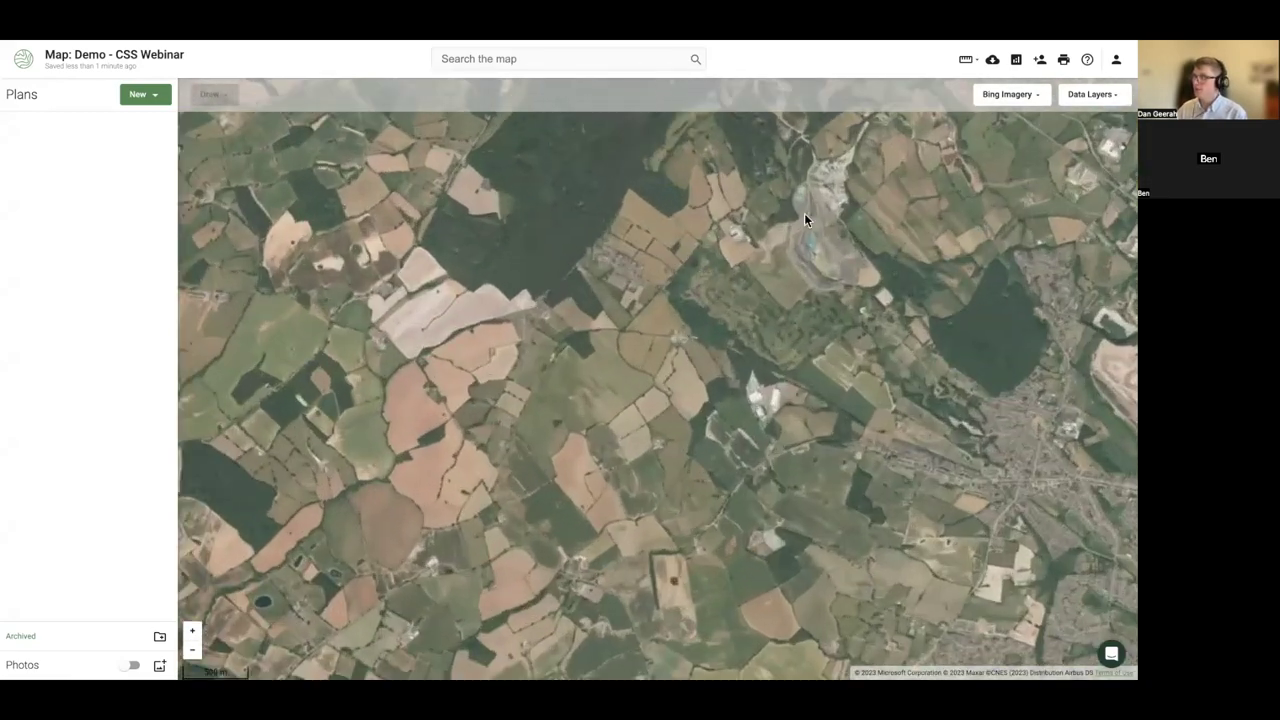
- Try Bing imagery with labels, then settle on the Ordnance Survey Light basemap
left_click(998, 97)
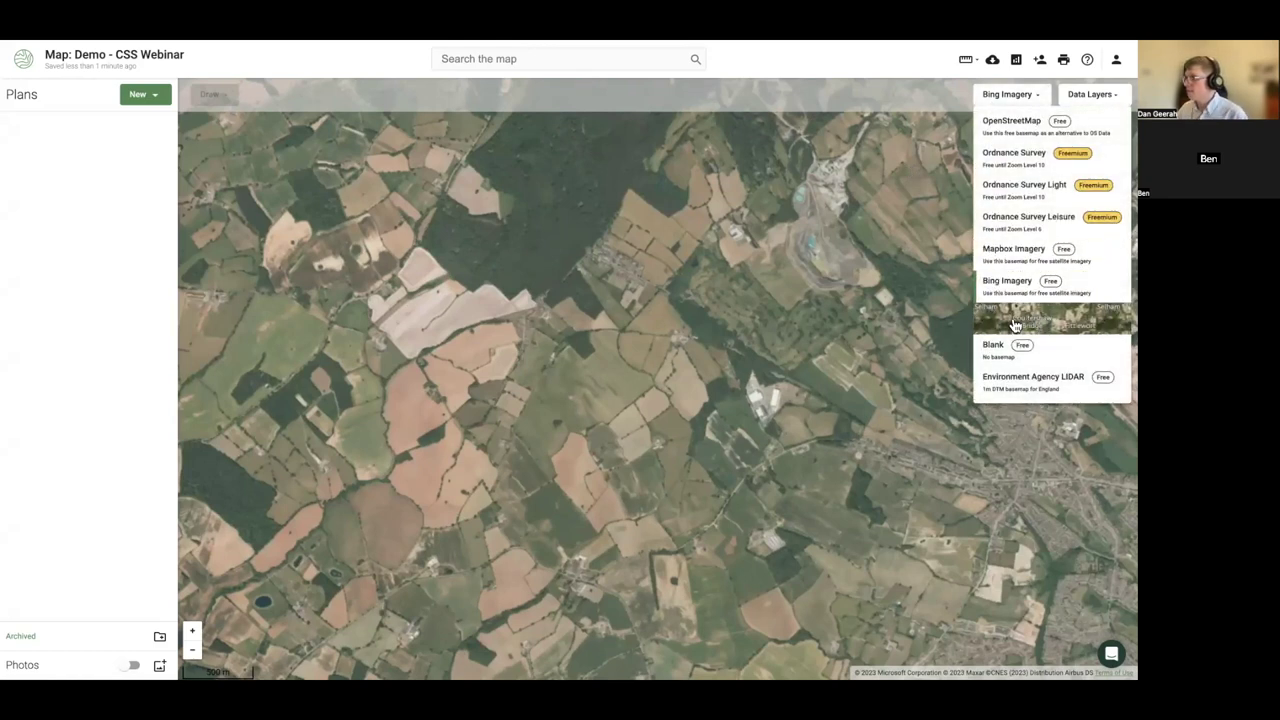
left_click(1013, 320)
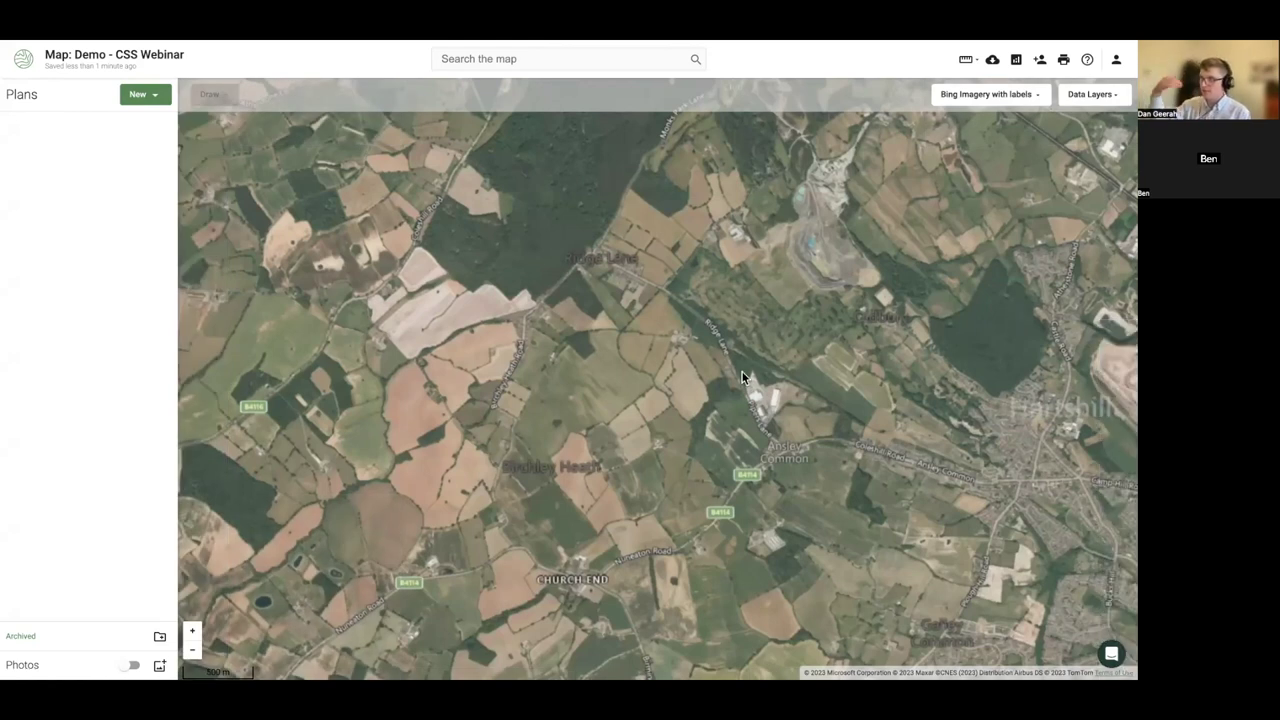
left_click_drag(437, 378, 605, 408)
left_click(1020, 96)
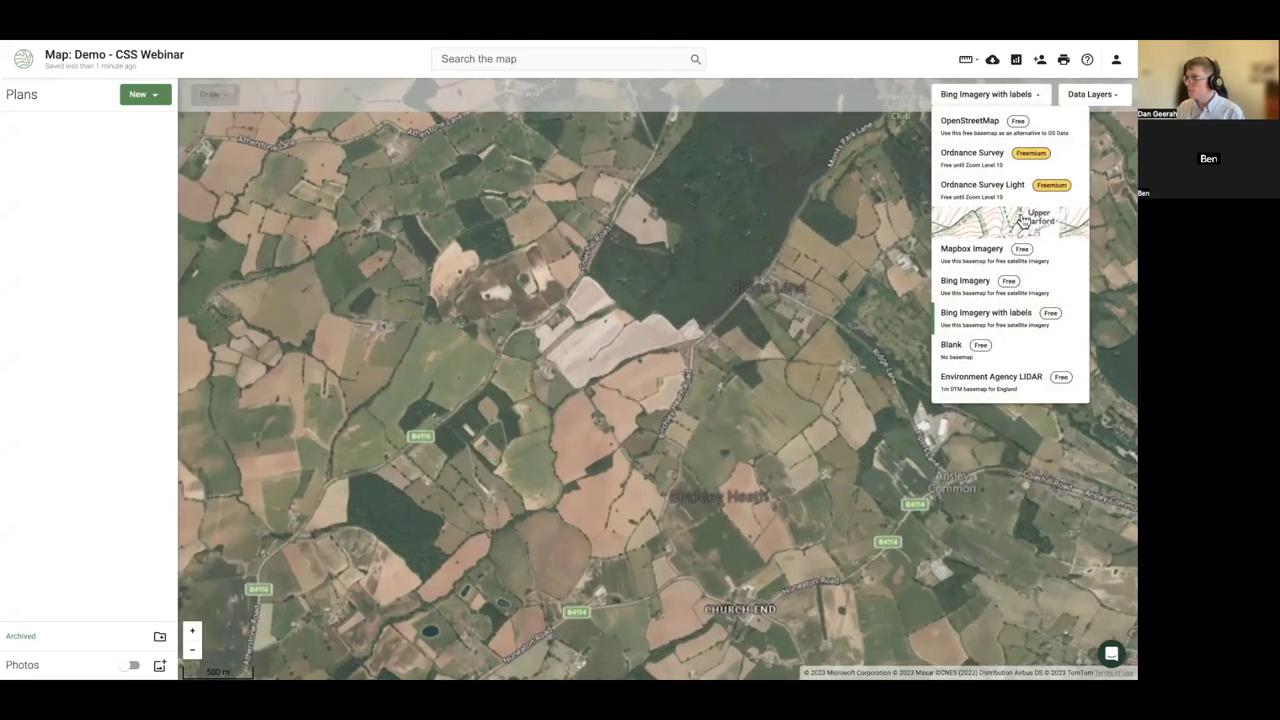
left_click(985, 190)
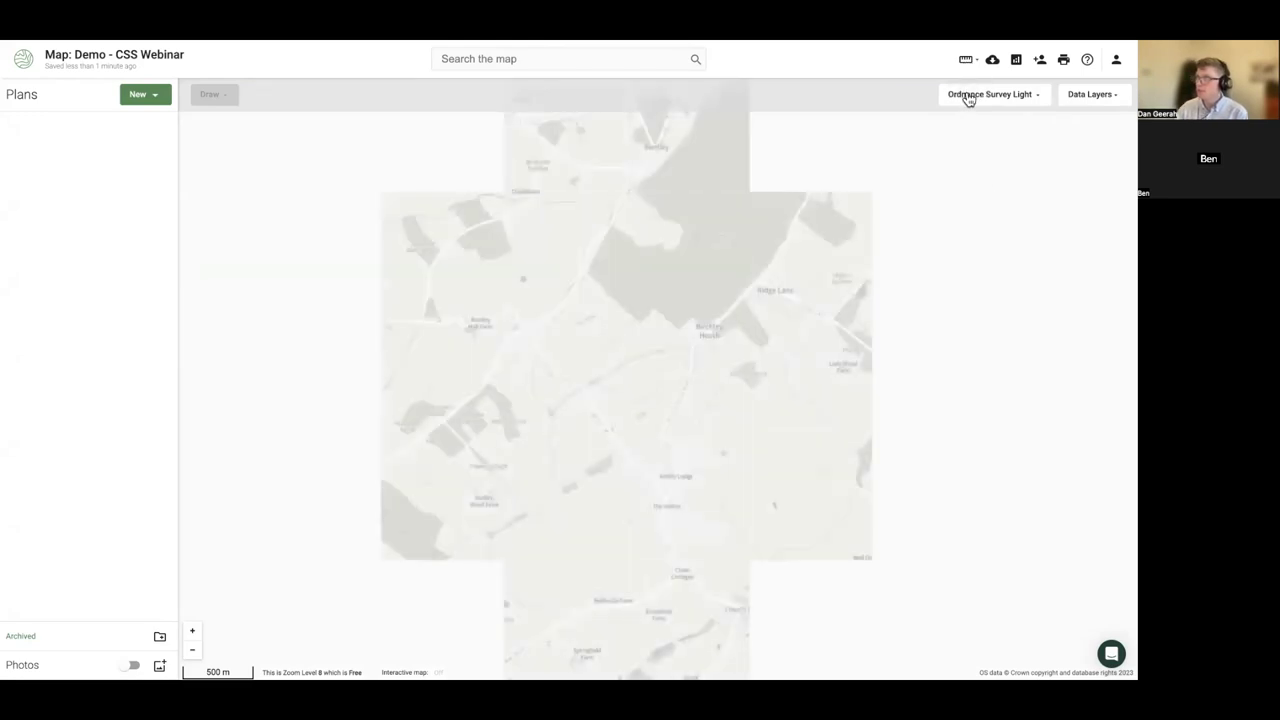
- Switch to the Ordnance Survey Leisure basemap and pan north-west towards Baddesley Ensor
left_click(969, 96)
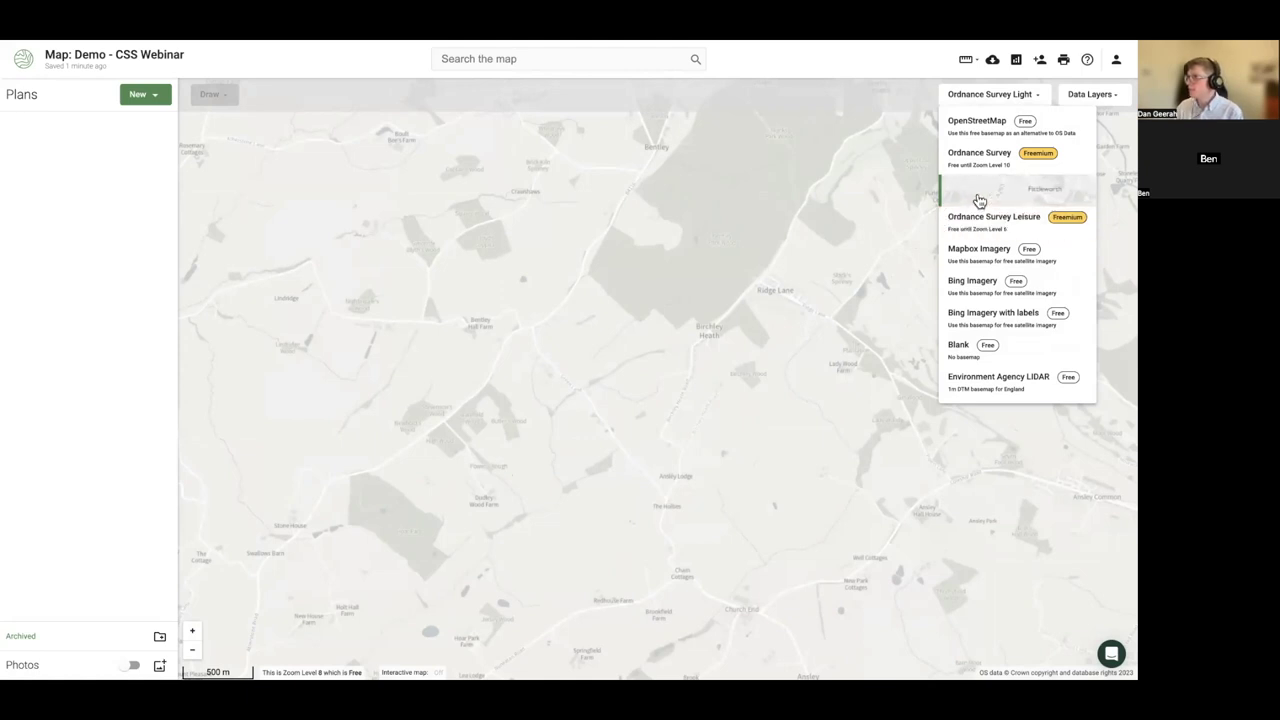
left_click(968, 222)
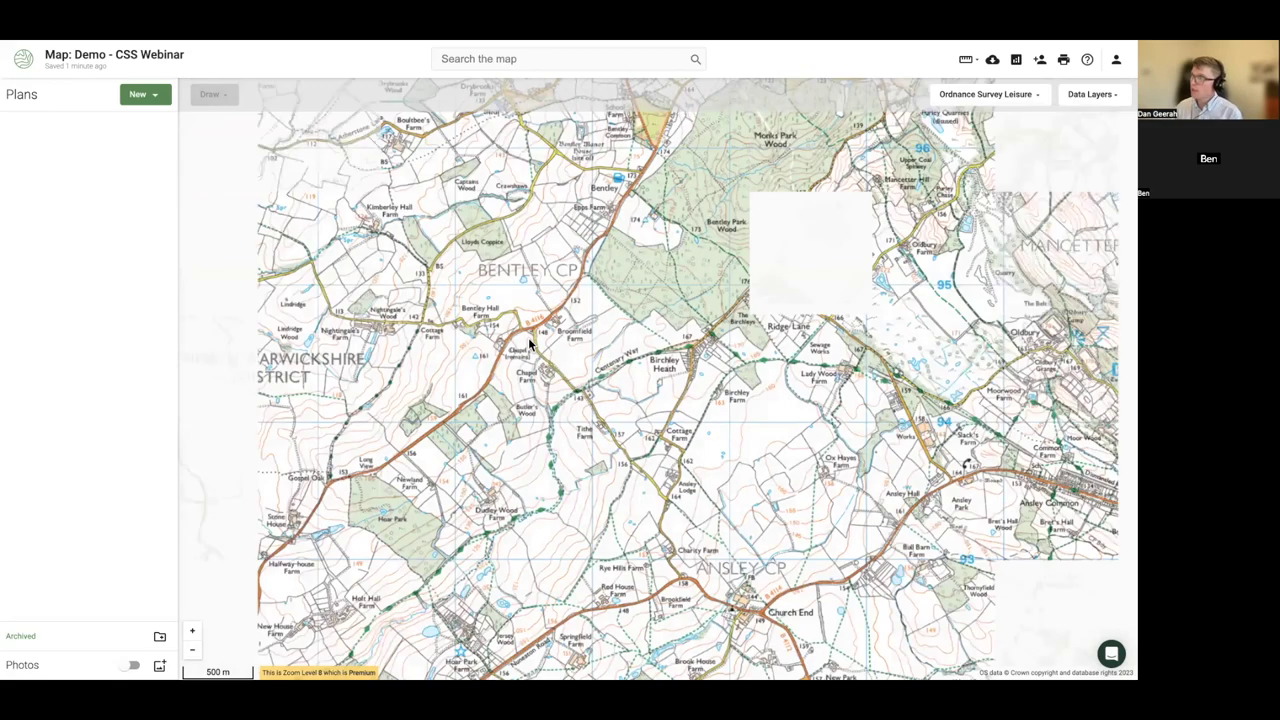
left_click_drag(530, 343, 700, 406)
left_click_drag(500, 323, 645, 425)
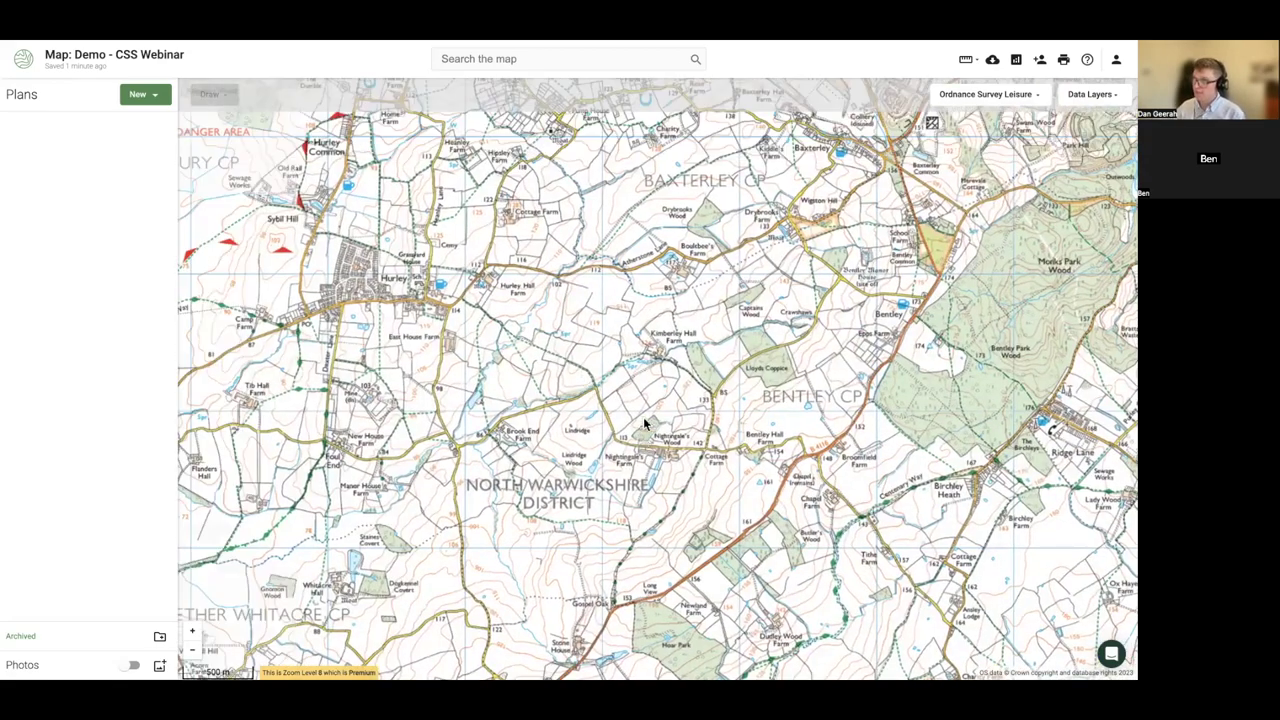
left_click_drag(608, 286, 591, 451)
left_click_drag(663, 383, 688, 365)
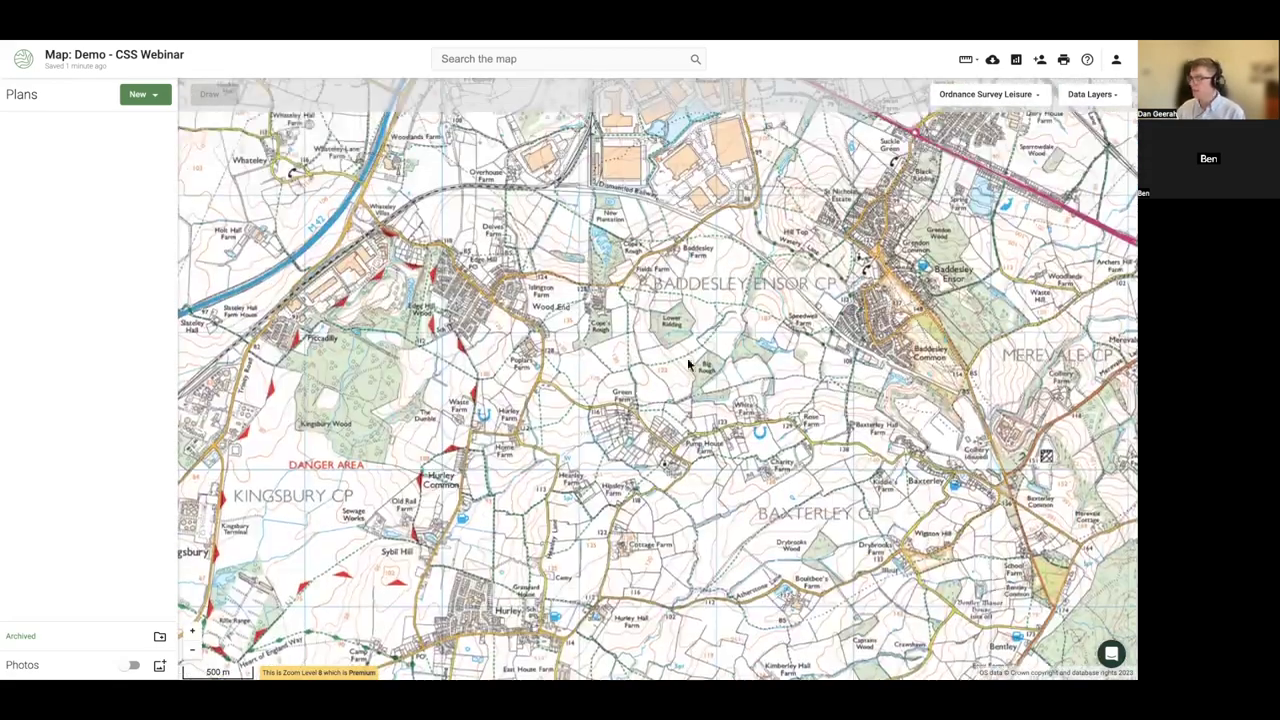
- Preview Environment Agency LIDAR, go back to Leisure, then select Ordnance Survey Light
left_click(964, 99)
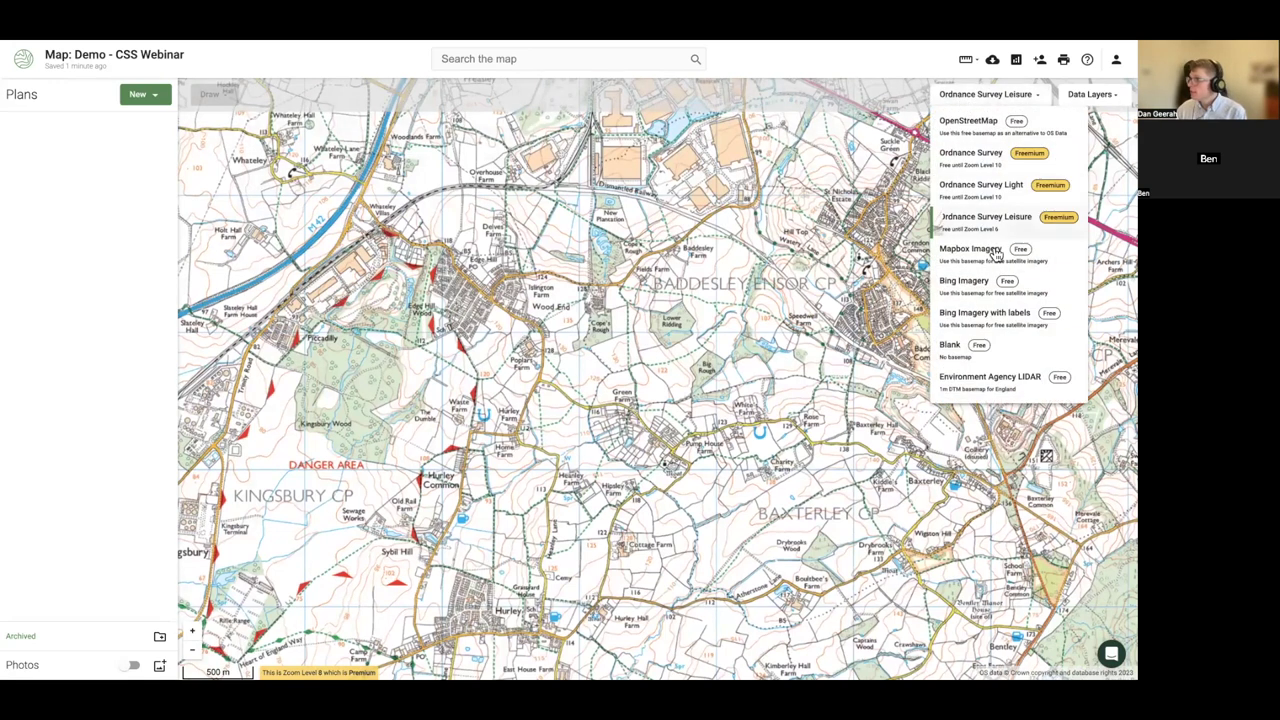
left_click(966, 387)
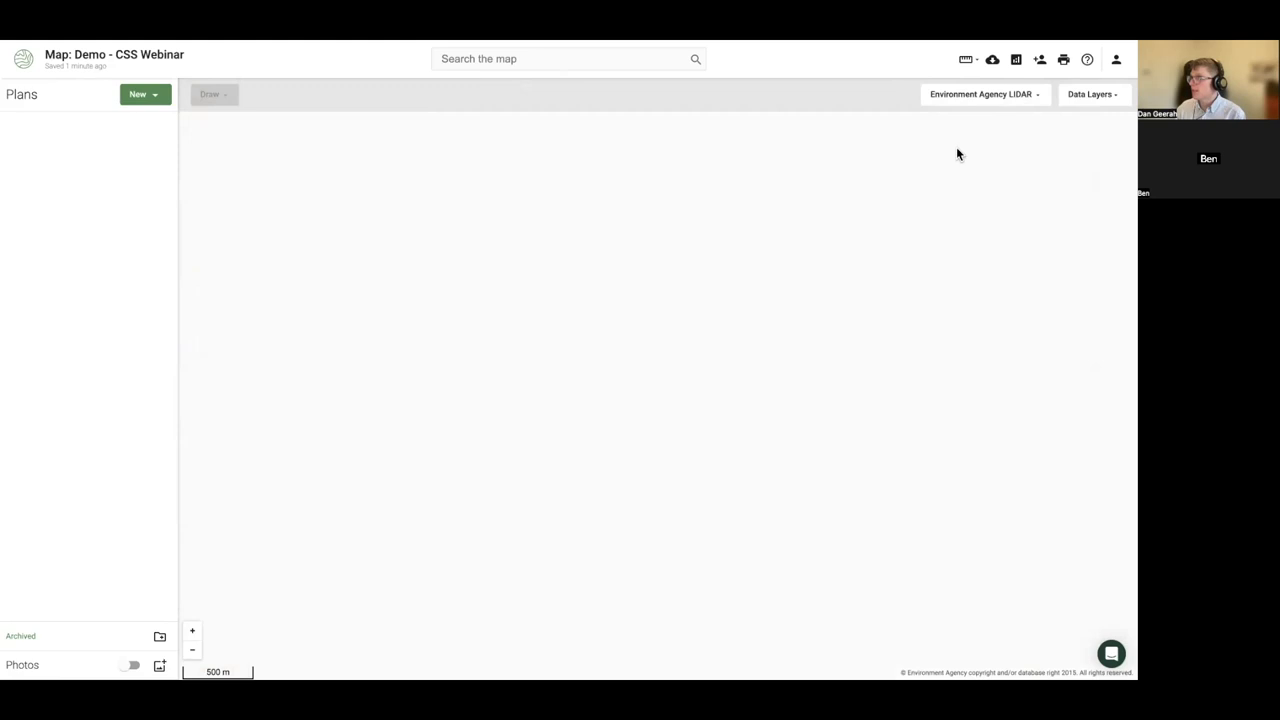
left_click(966, 96)
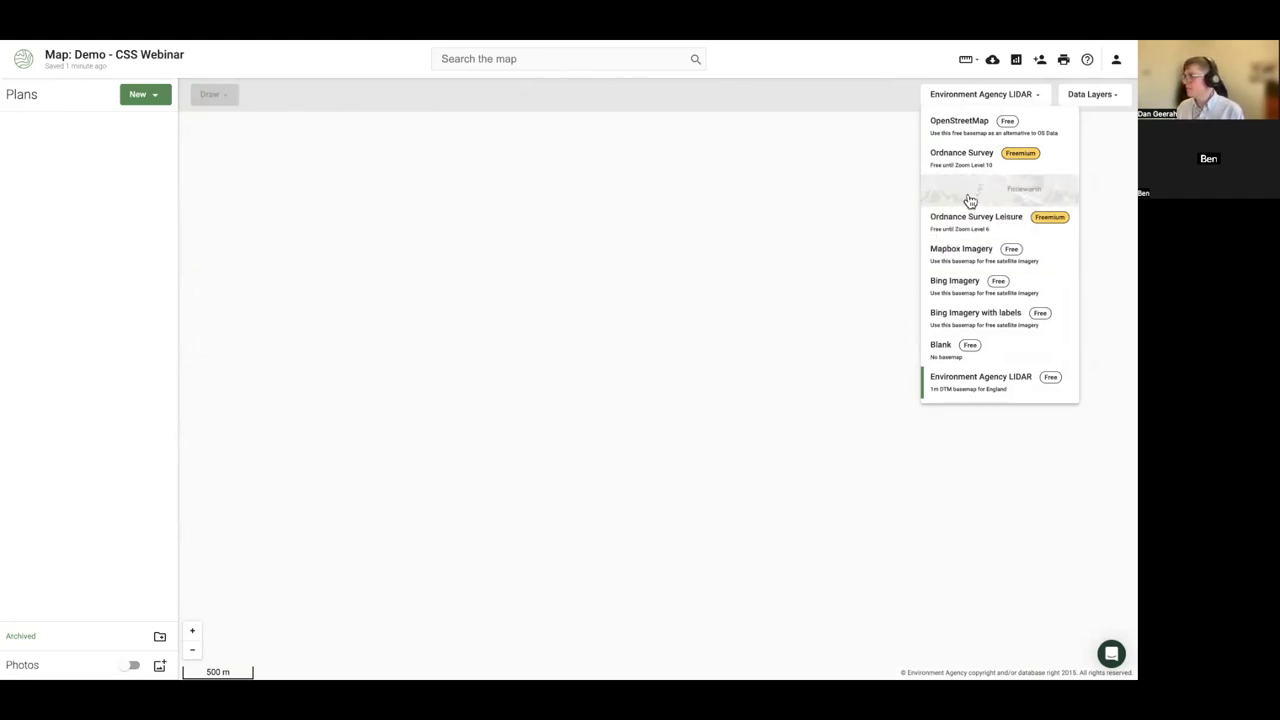
left_click(966, 214)
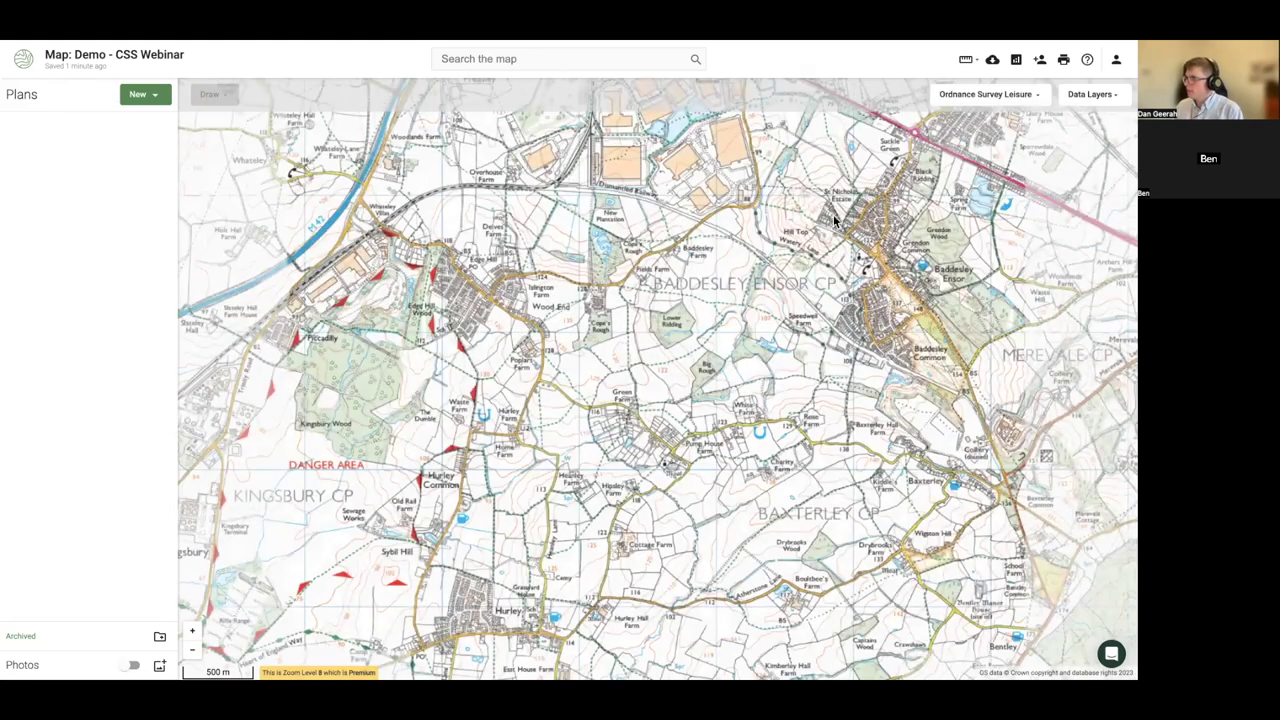
left_click(946, 95)
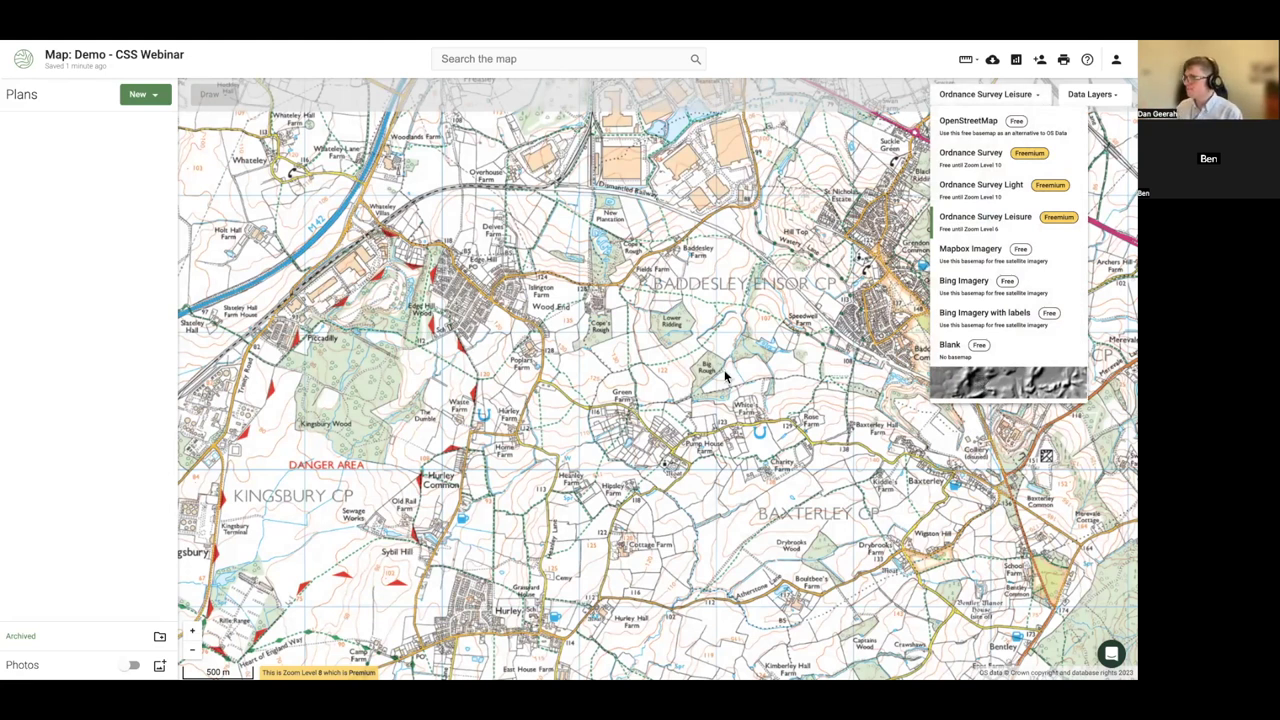
left_click(675, 377)
left_click(946, 97)
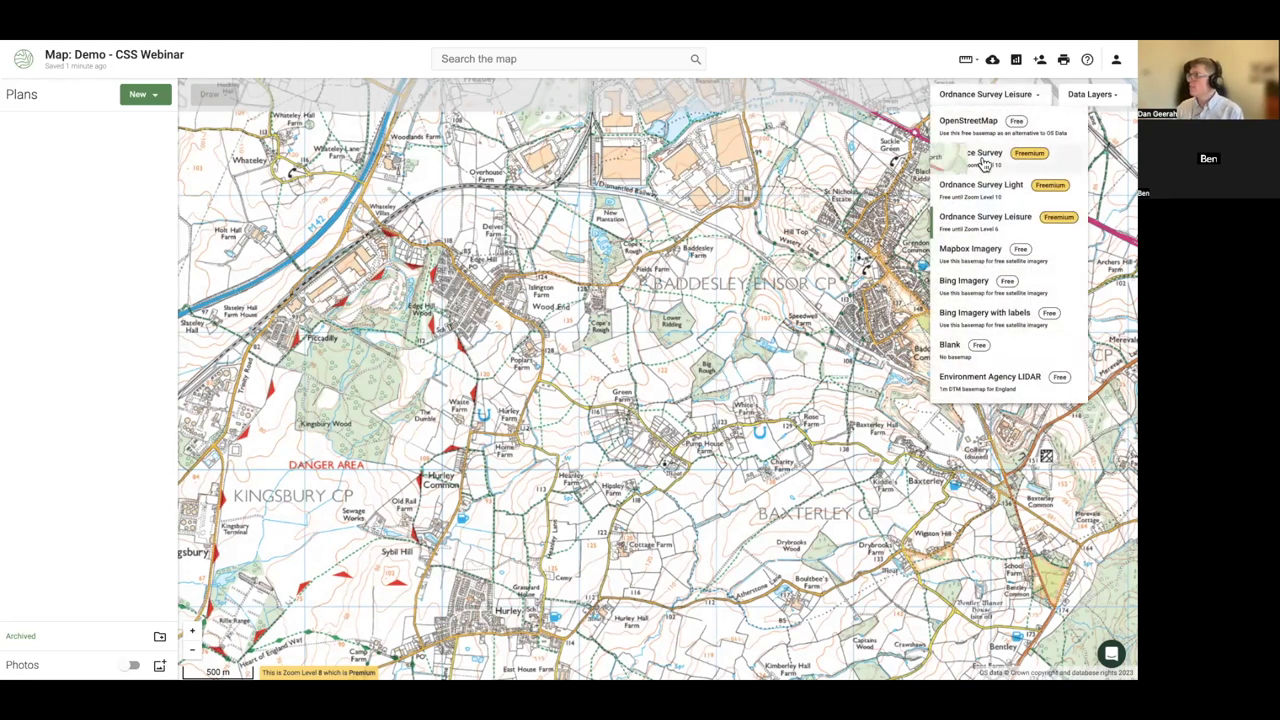
left_click(940, 190)
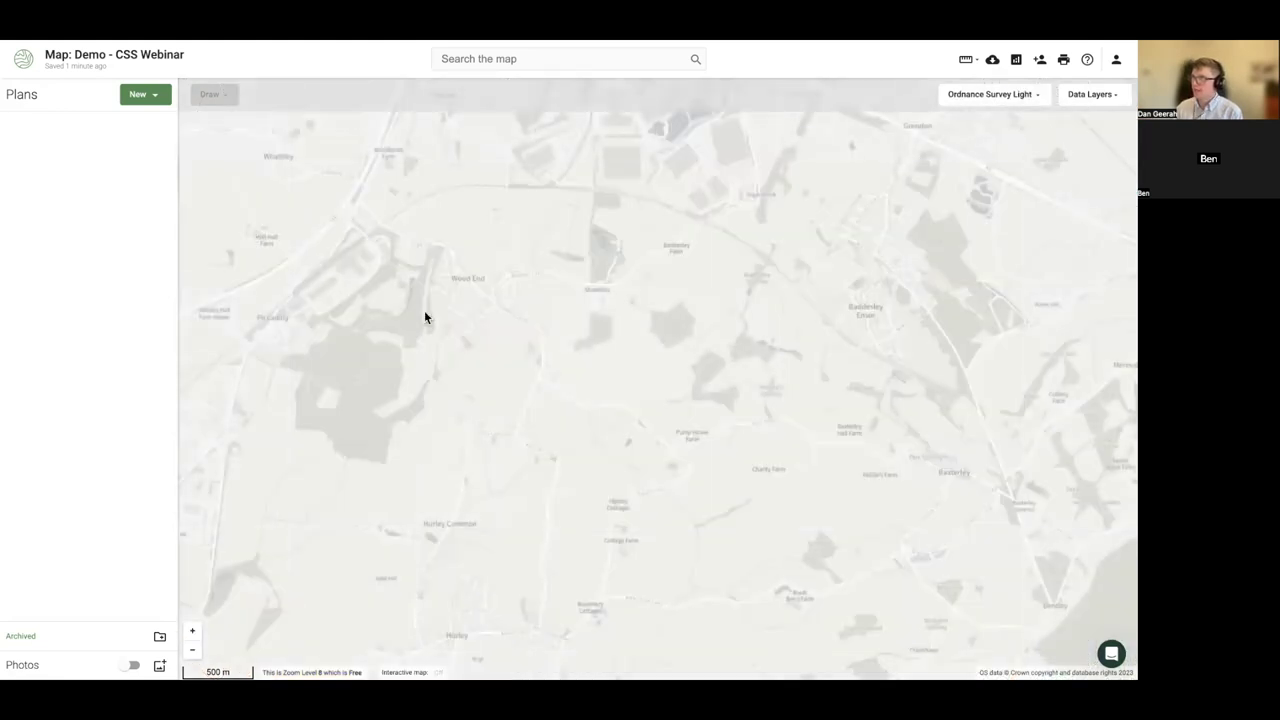
- Pan the map slightly north-west and start a new plan via Import data
left_click_drag(424, 310, 542, 342)
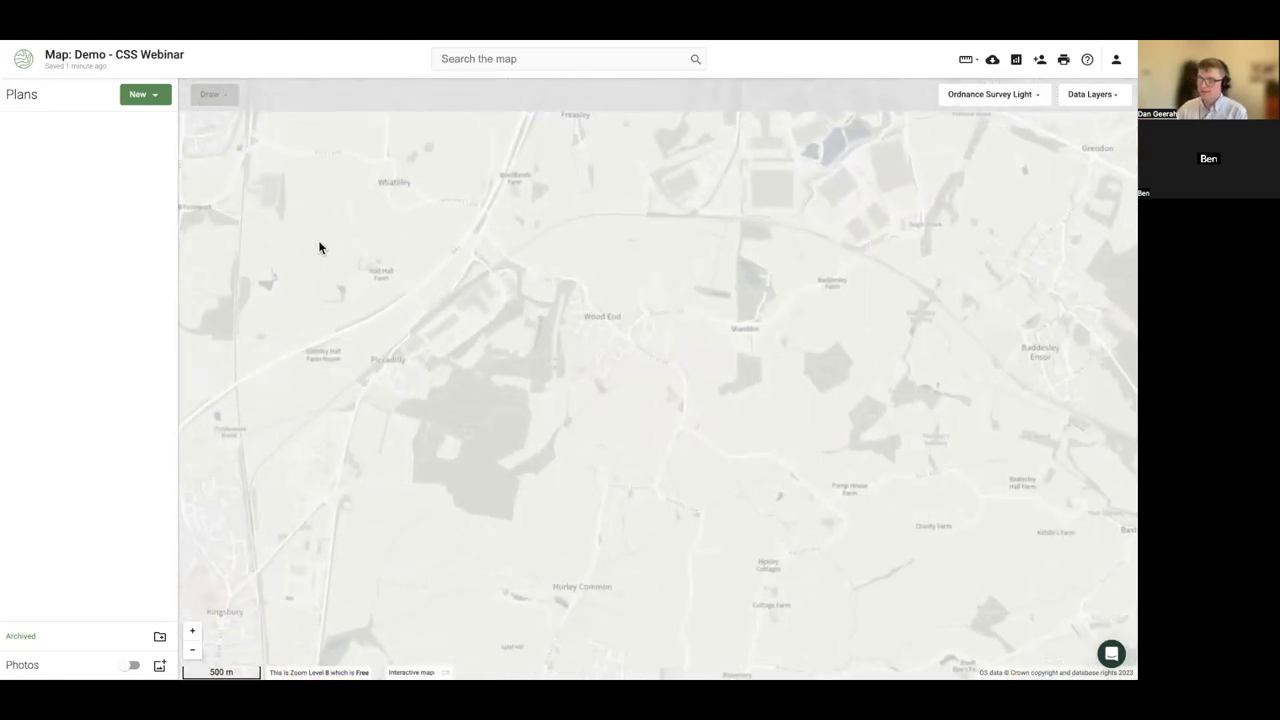
left_click(147, 95)
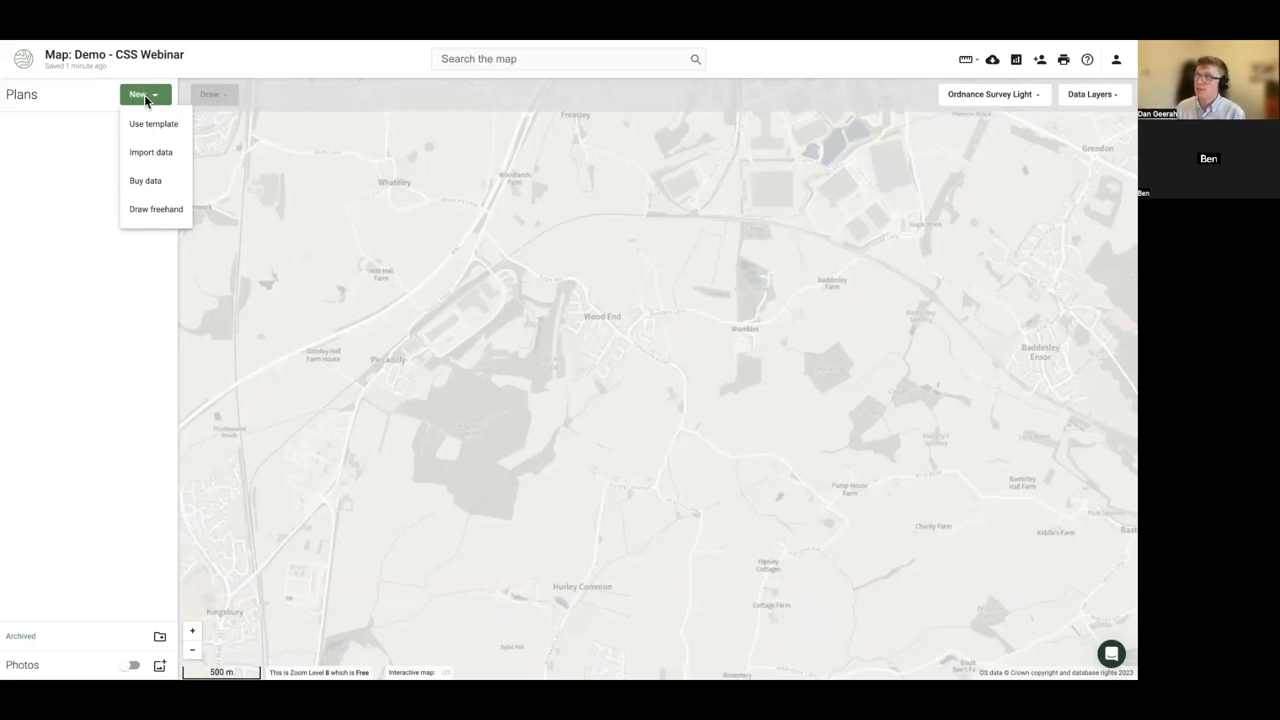
left_click(142, 155)
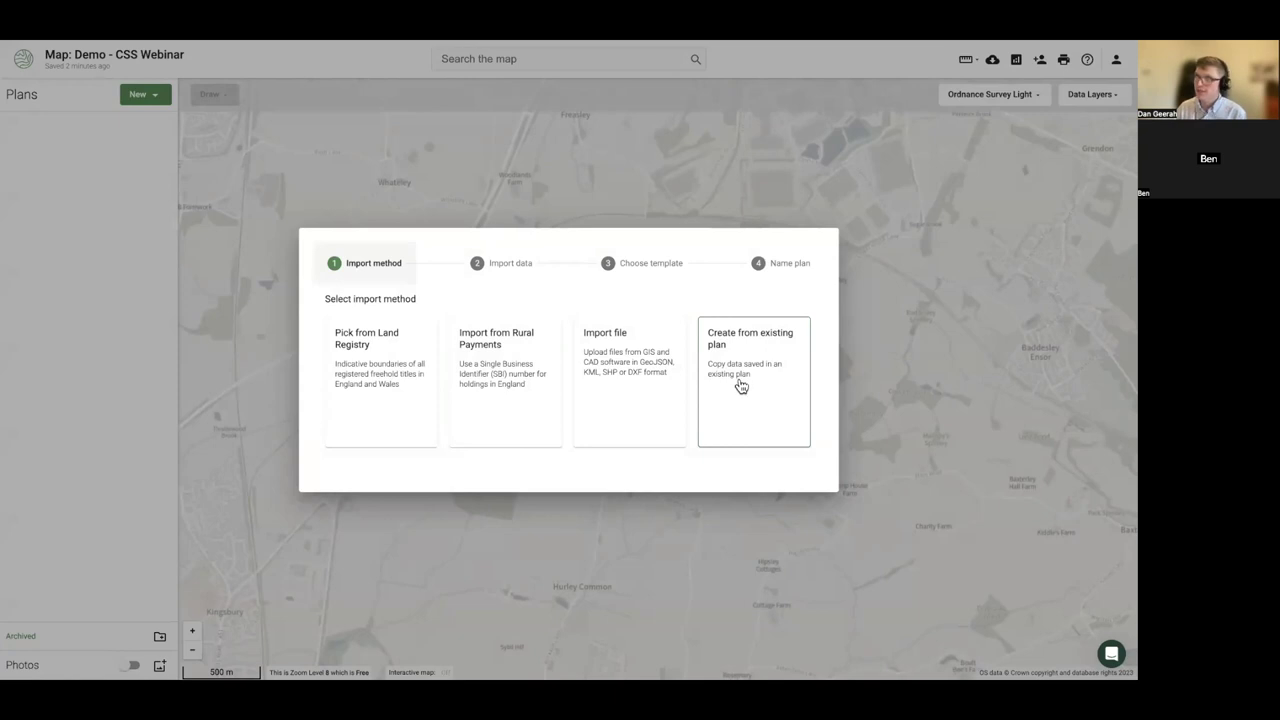
- Choose the Rural Payments import and clear mistakenly typed text from the SBI field
left_click(512, 412)
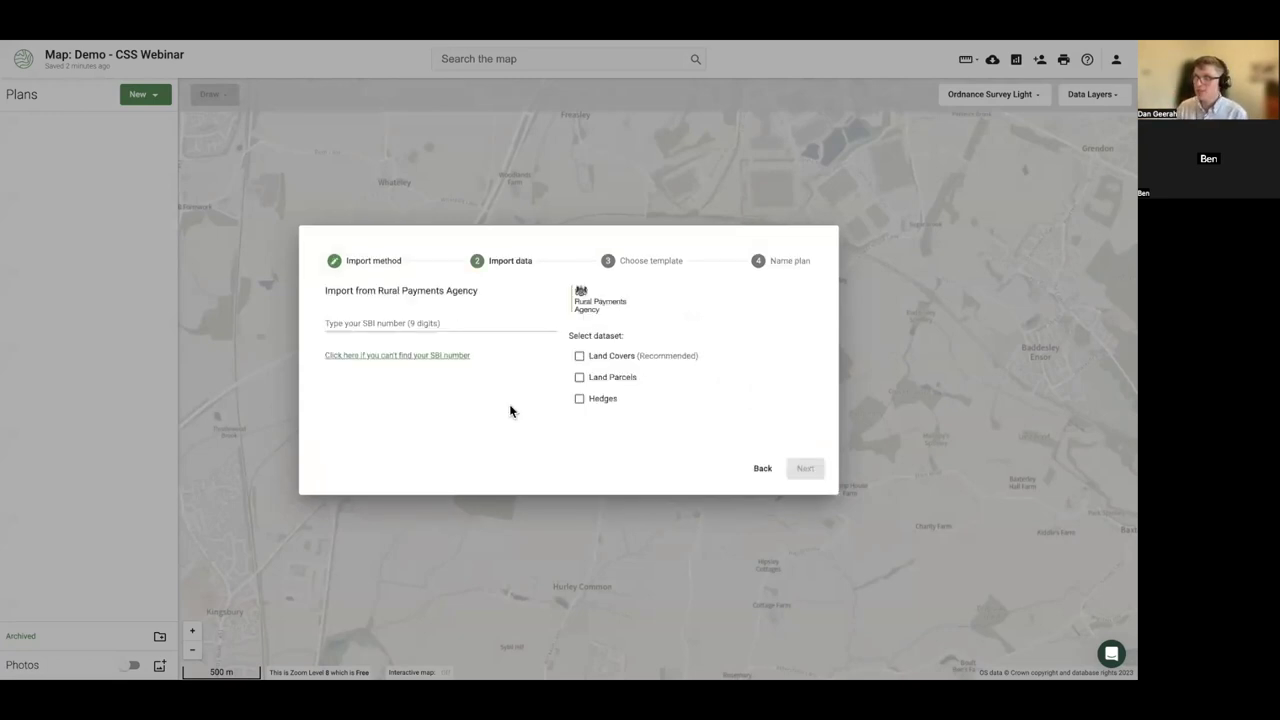
left_click(423, 322)
type("Building")
key("ctrl+a")
key("BackSpace")
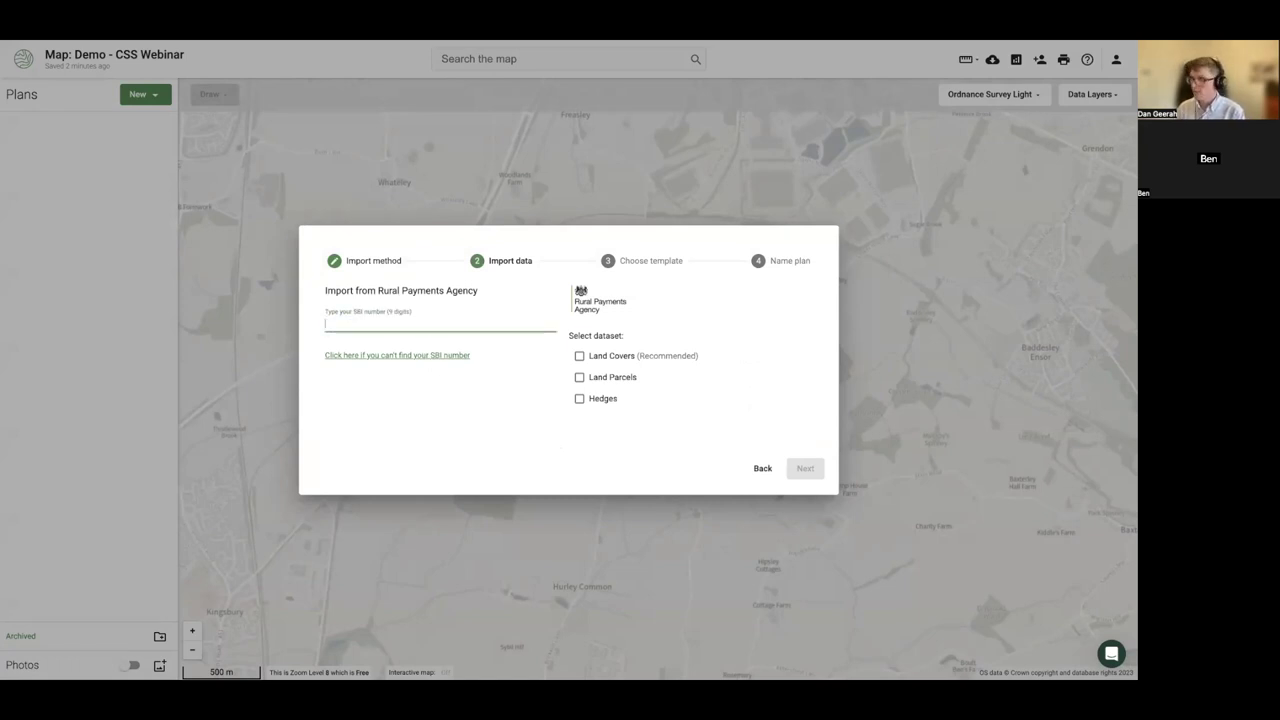
key("Tab")
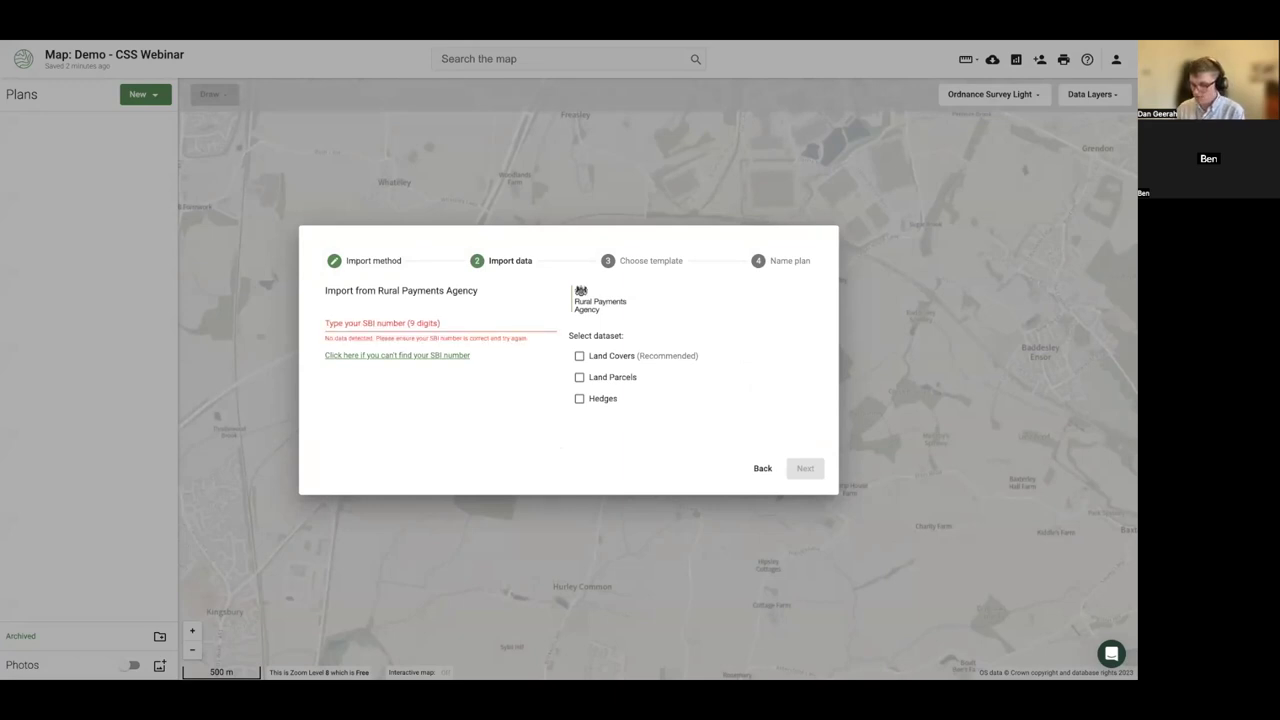
- Paste the farm's SBI number, correcting it to the valid nine-digit value
left_click(365, 320)
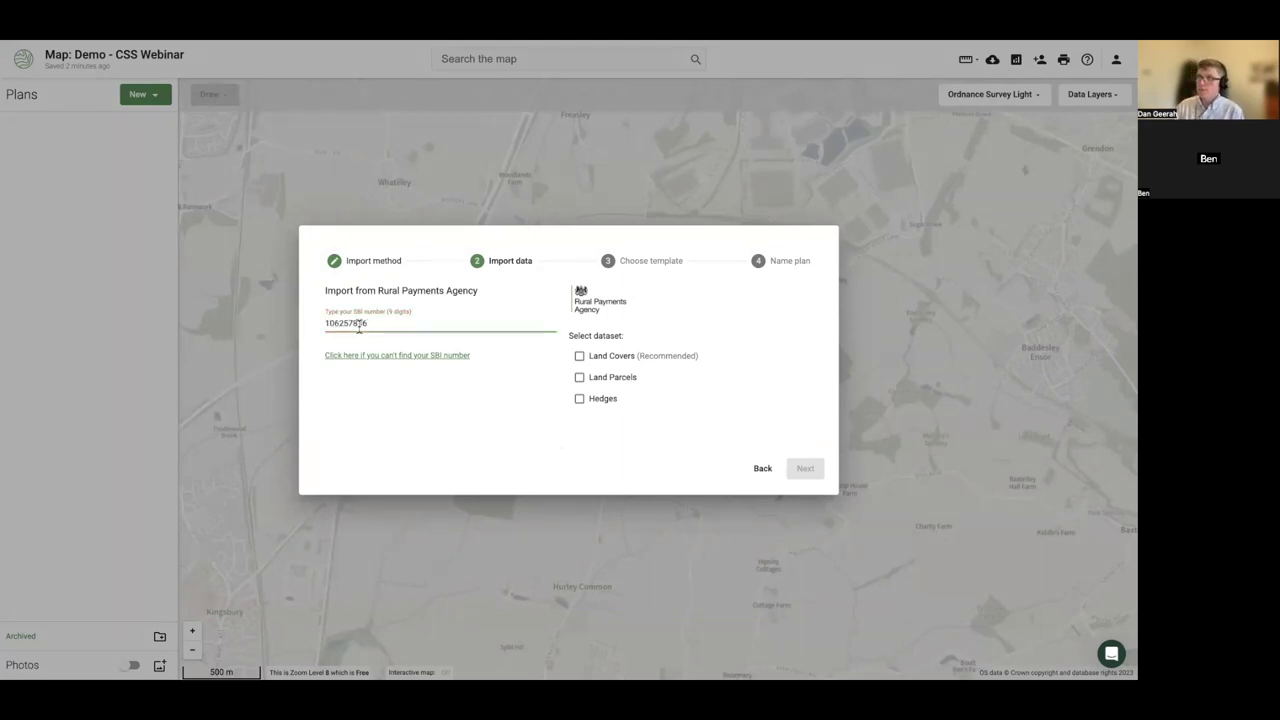
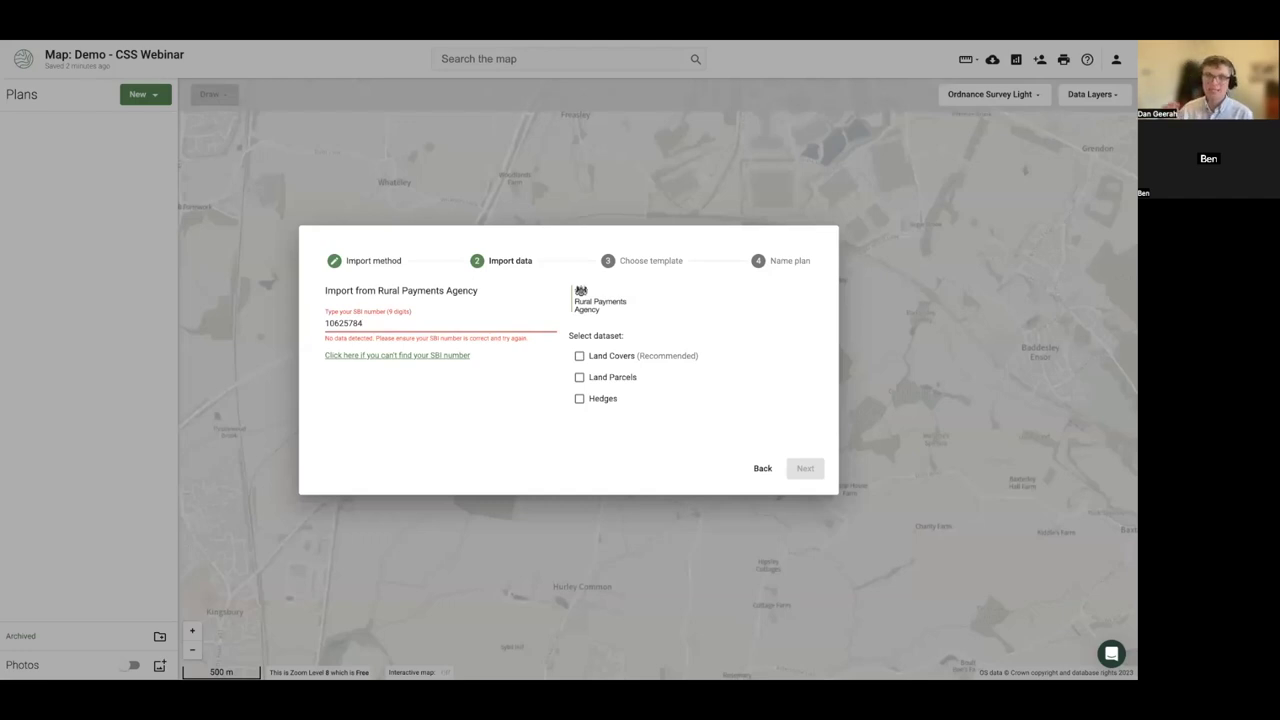
key("ctrl+a")
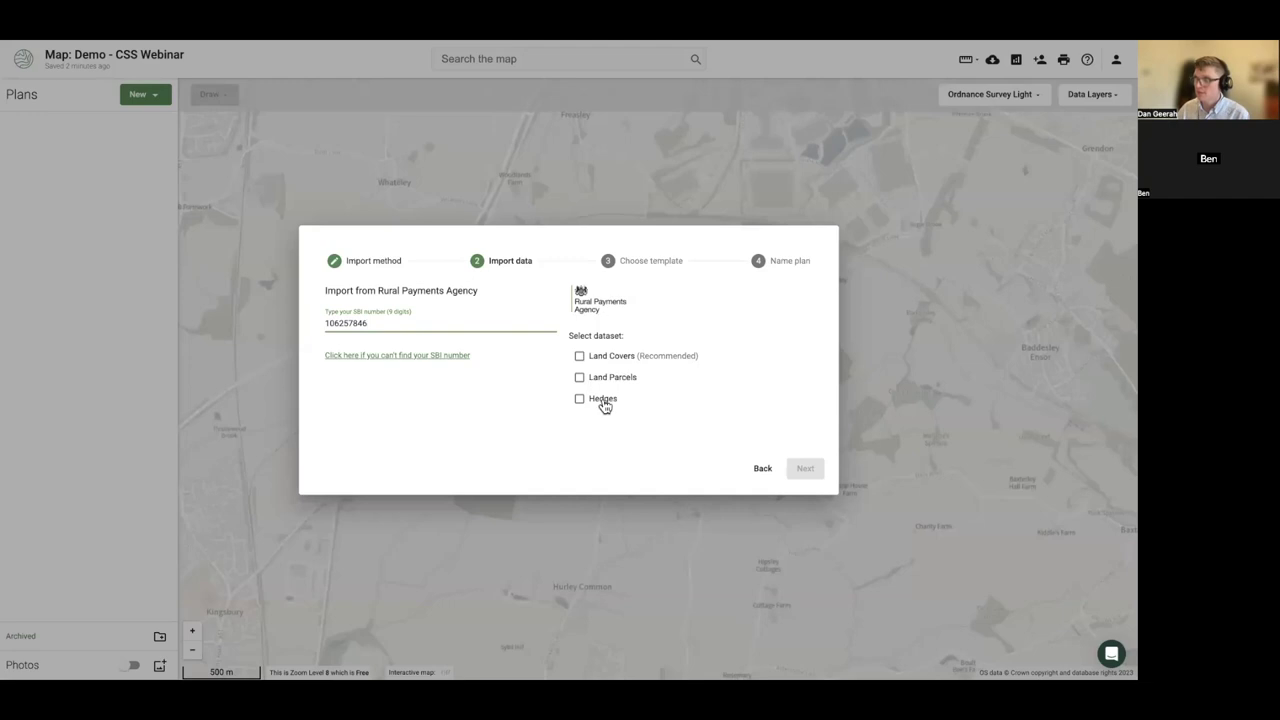
- Select the Land Covers and Hedges datasets for import and continue
left_click(601, 362)
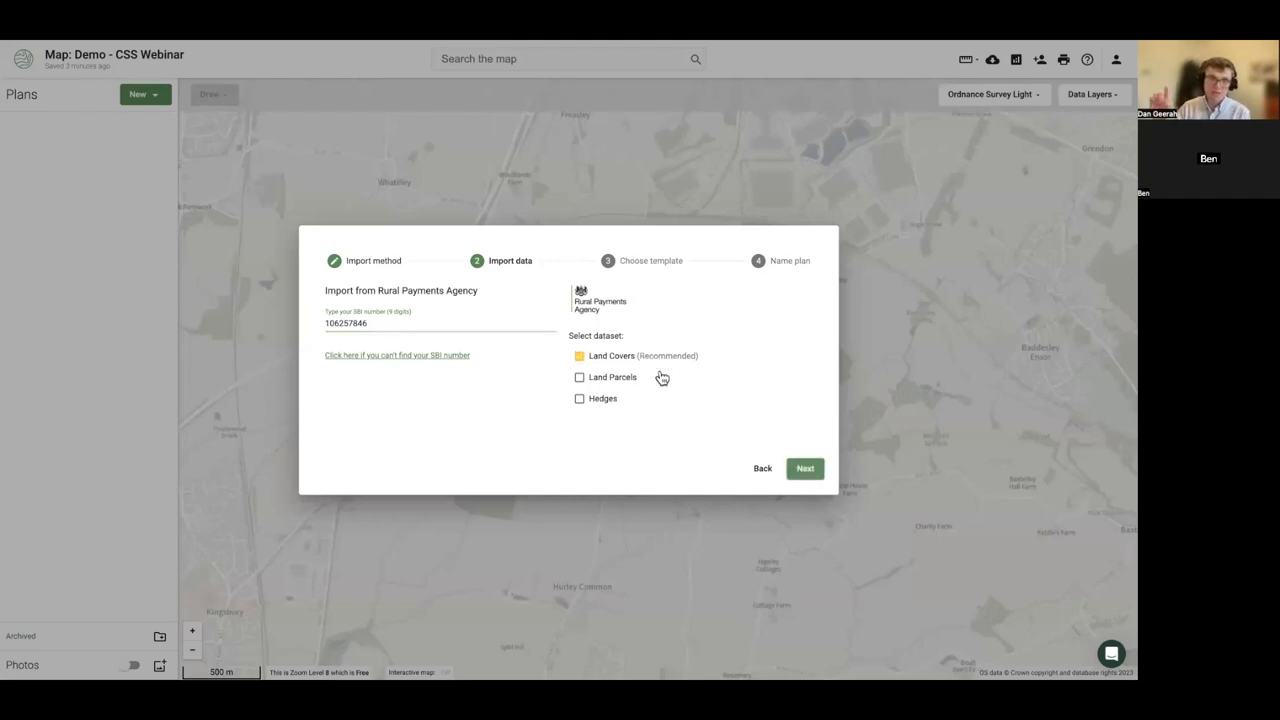
left_click(578, 405)
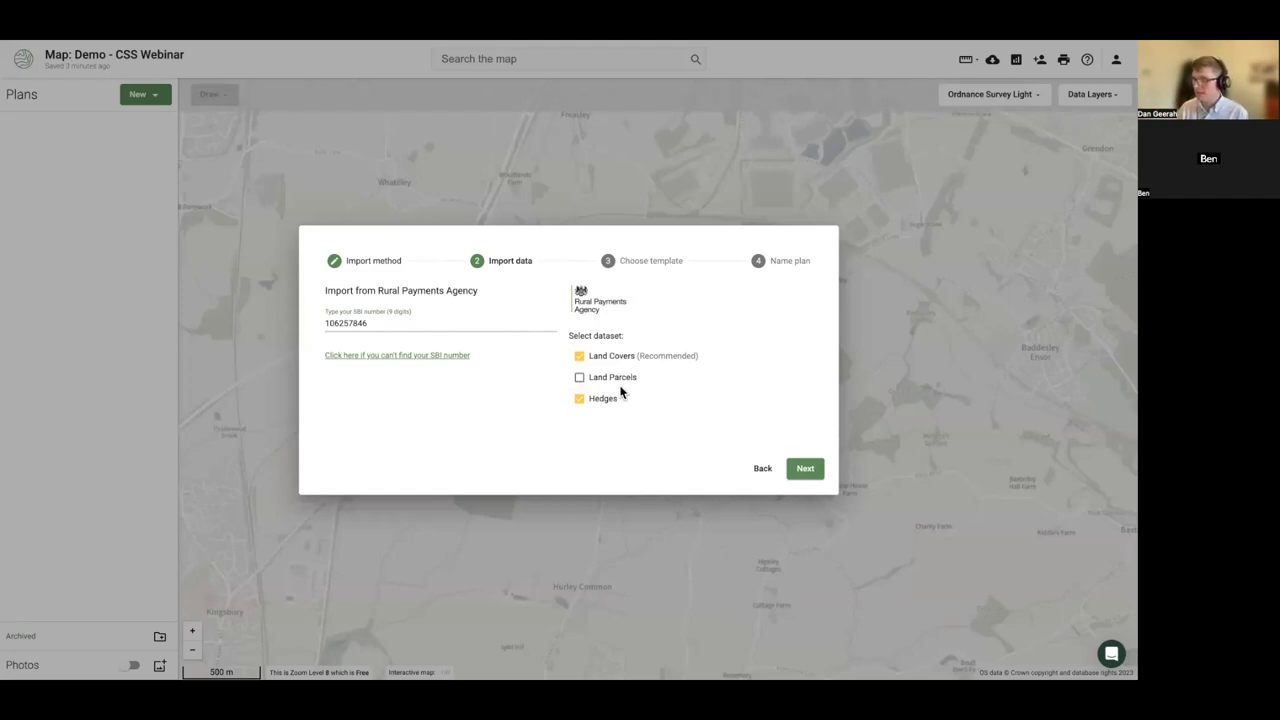
left_click(805, 469)
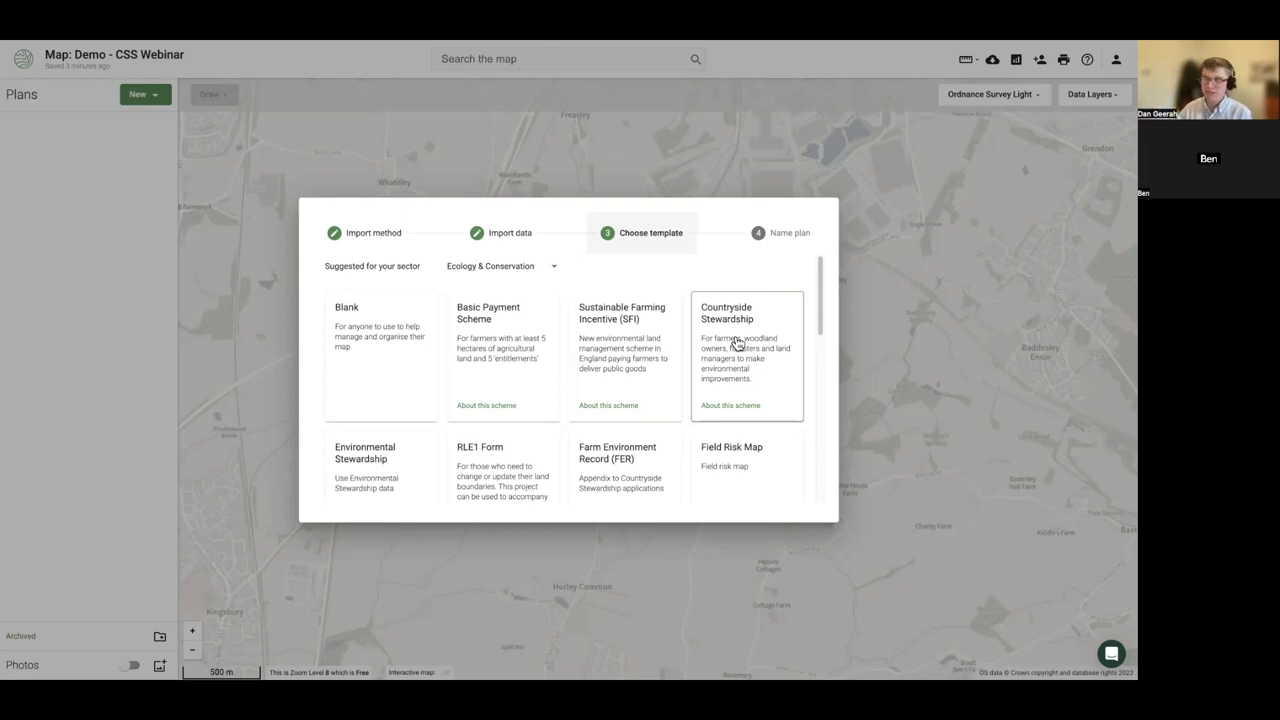
- Apply the Basic Payment Scheme template, name the plan 'BPS - Land Cover' and finish
left_click(493, 355)
left_click(390, 363)
key("ctrl+a")
type("B")
key("BackSpace")
type("BPS - Land Cov")
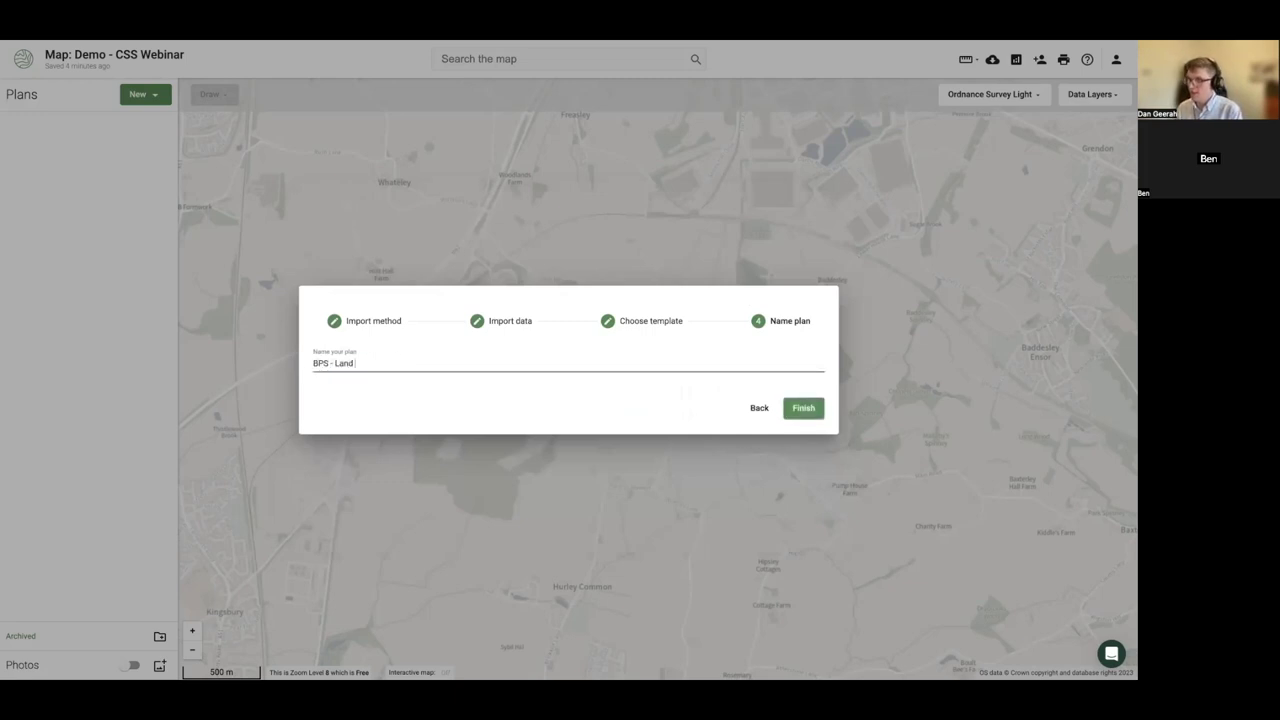
left_click(804, 407)
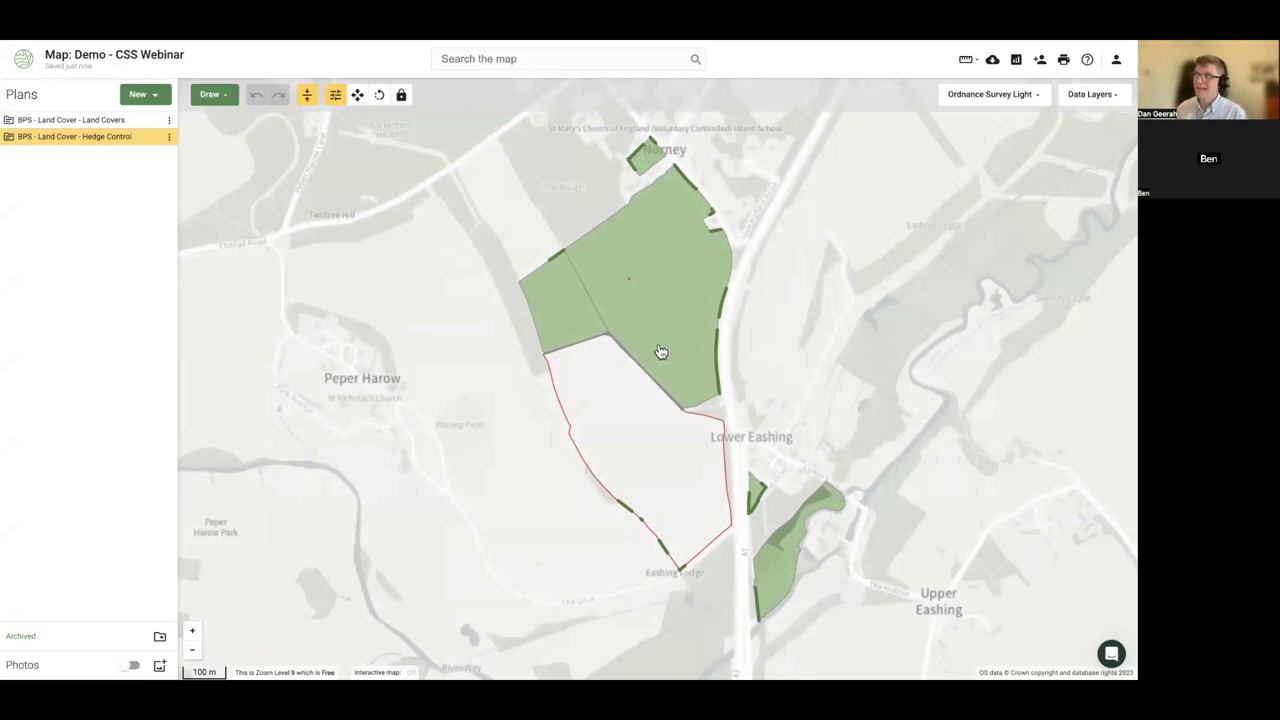
- Inspect the grassland fields and the woodland strip near Upper Eashing
left_click(620, 344)
left_click(563, 328)
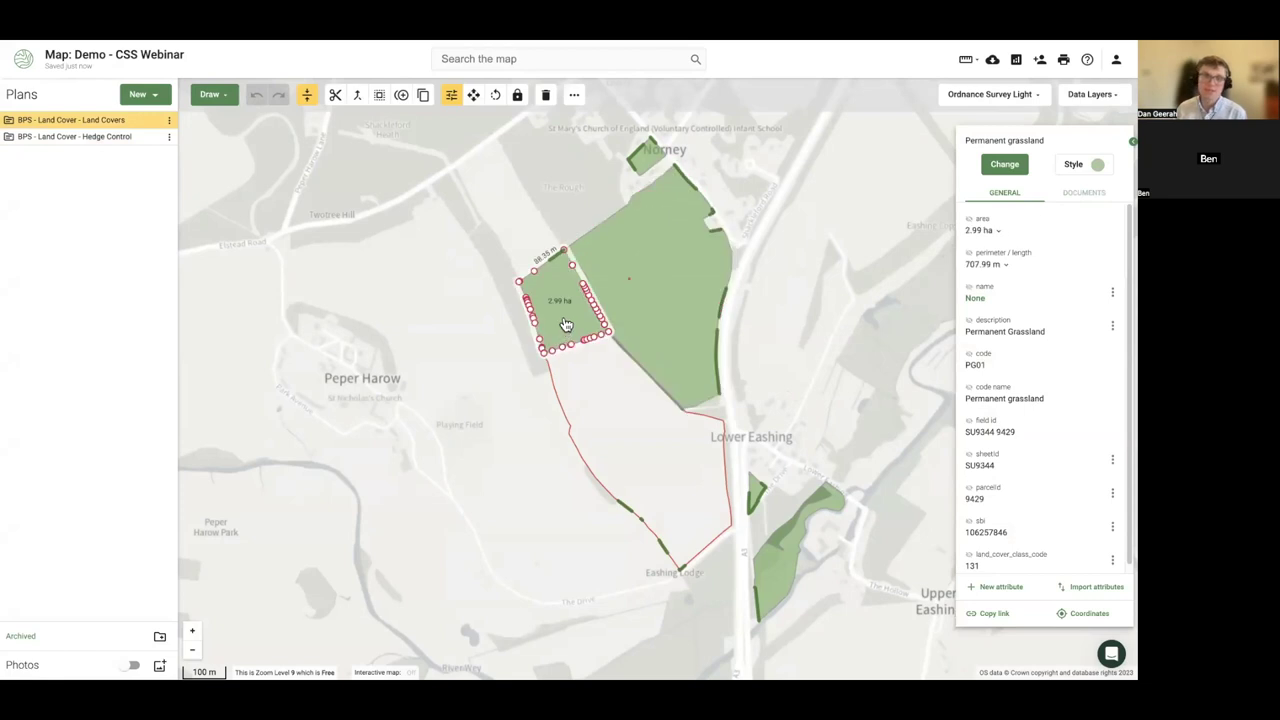
left_click(648, 316)
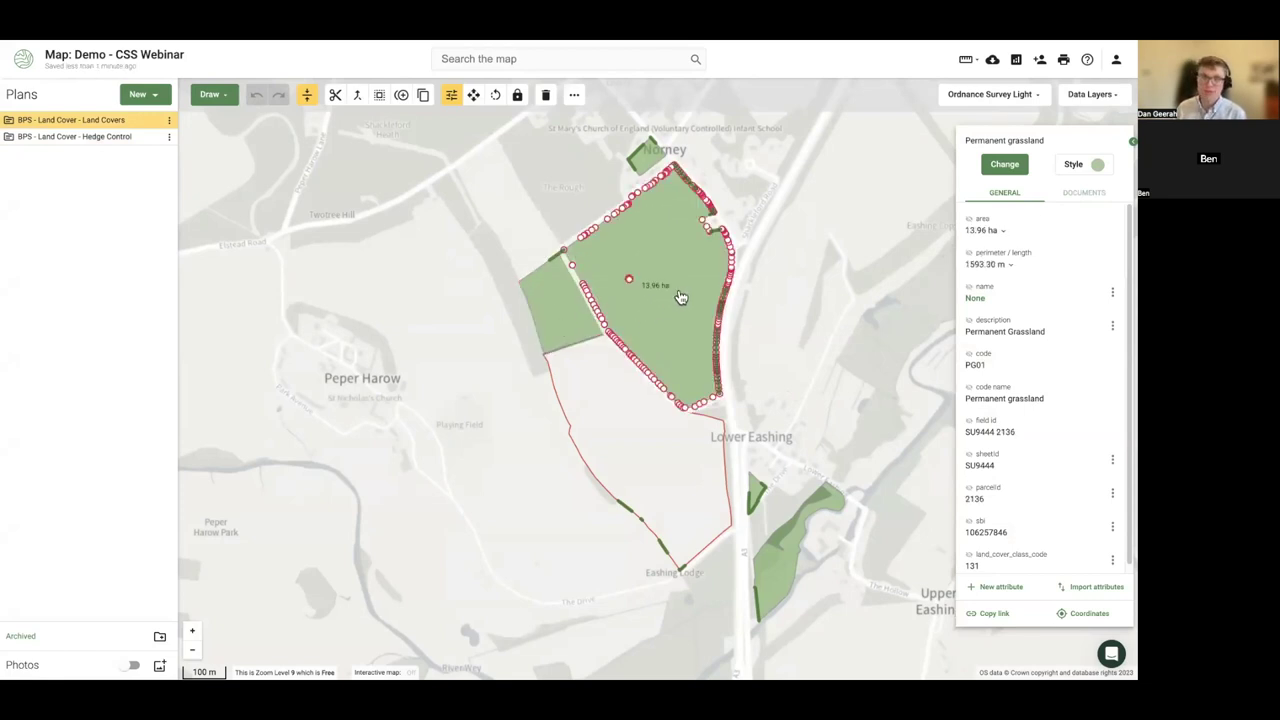
scroll(790, 580, "up", 1)
left_click_drag(794, 586, 552, 504)
left_click(560, 507)
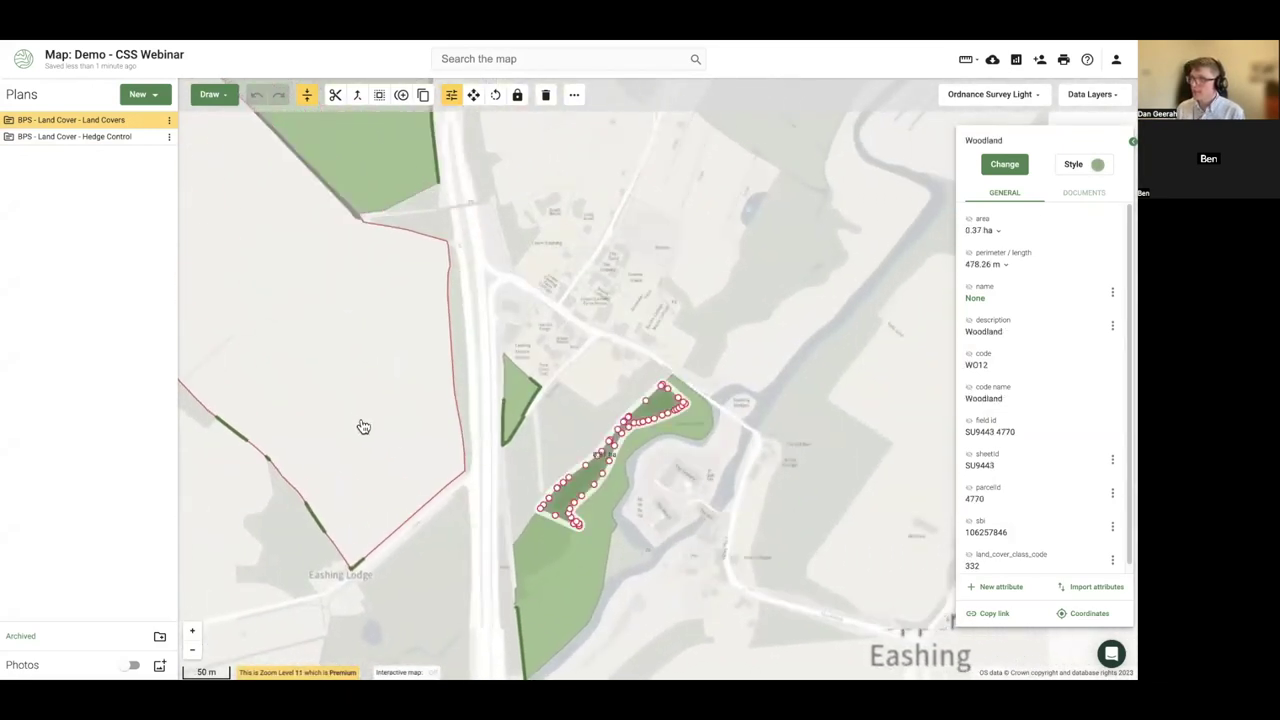
left_click_drag(363, 428, 509, 503)
scroll(500, 480, "down", 1)
- Assign the large arable field the TC01 Permanent crops land use, then deselect it
left_click(523, 437)
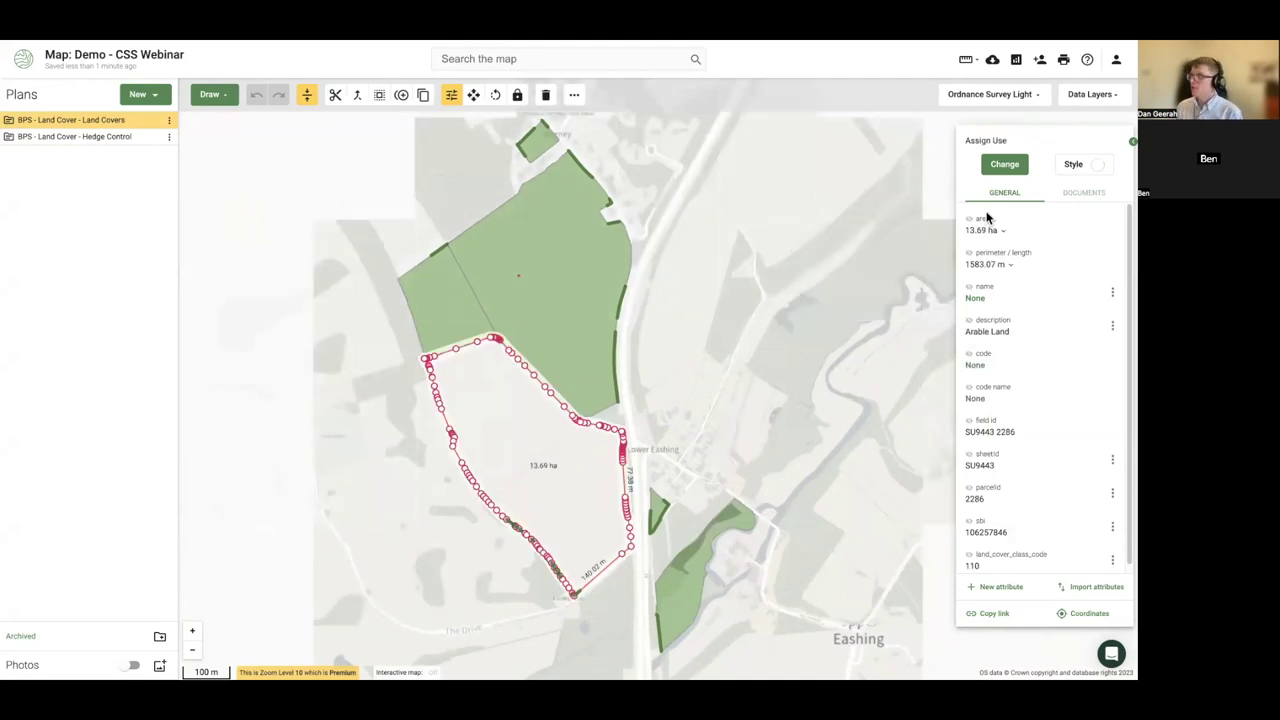
left_click(996, 164)
type("perm")
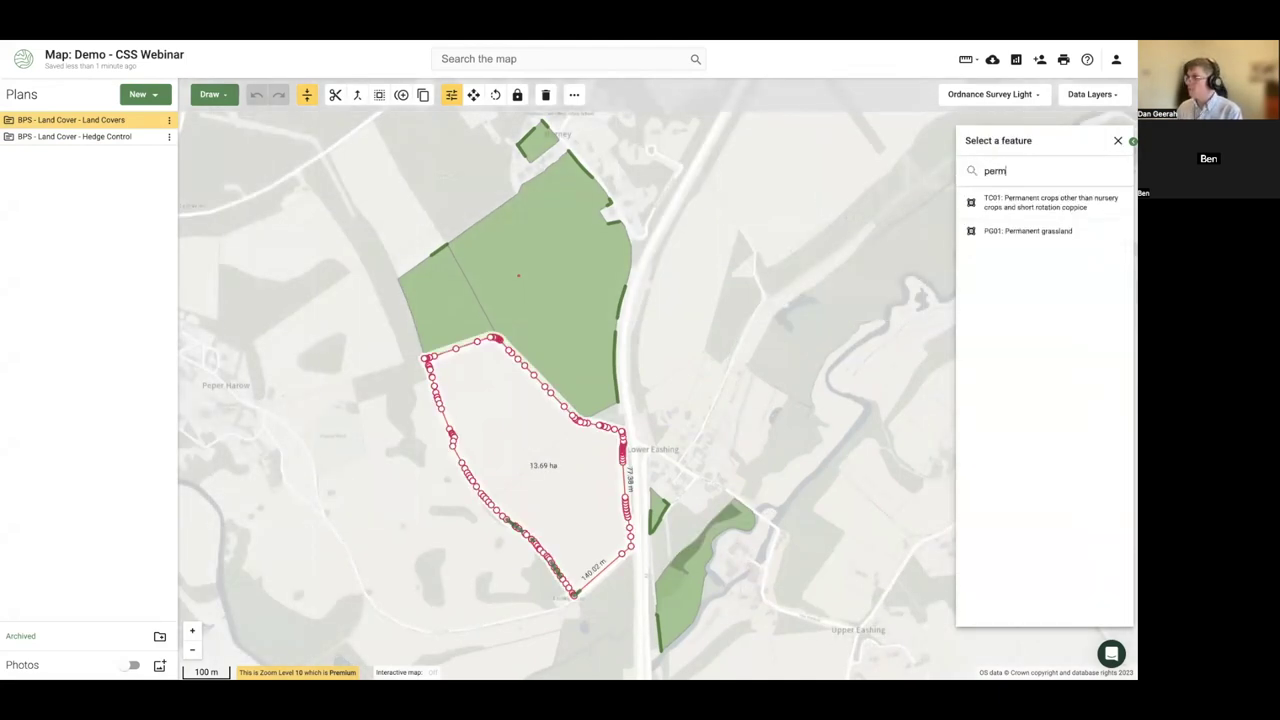
left_click(1005, 202)
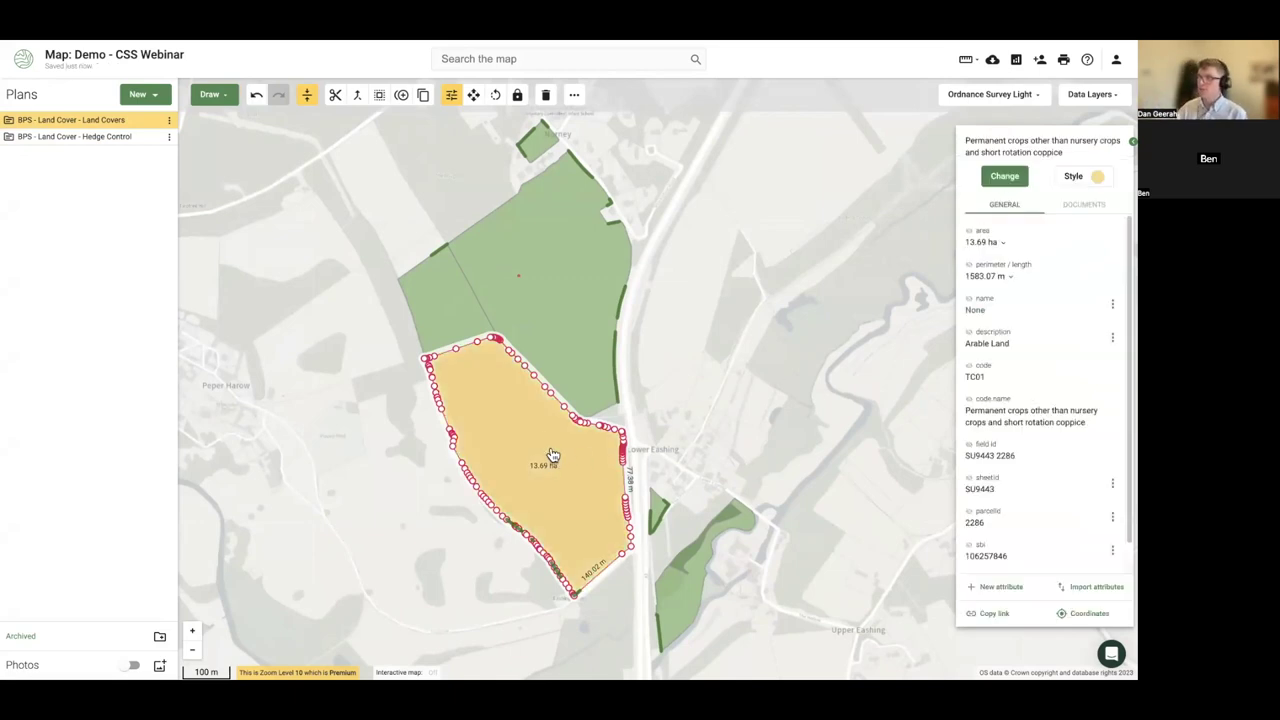
right_click(506, 434)
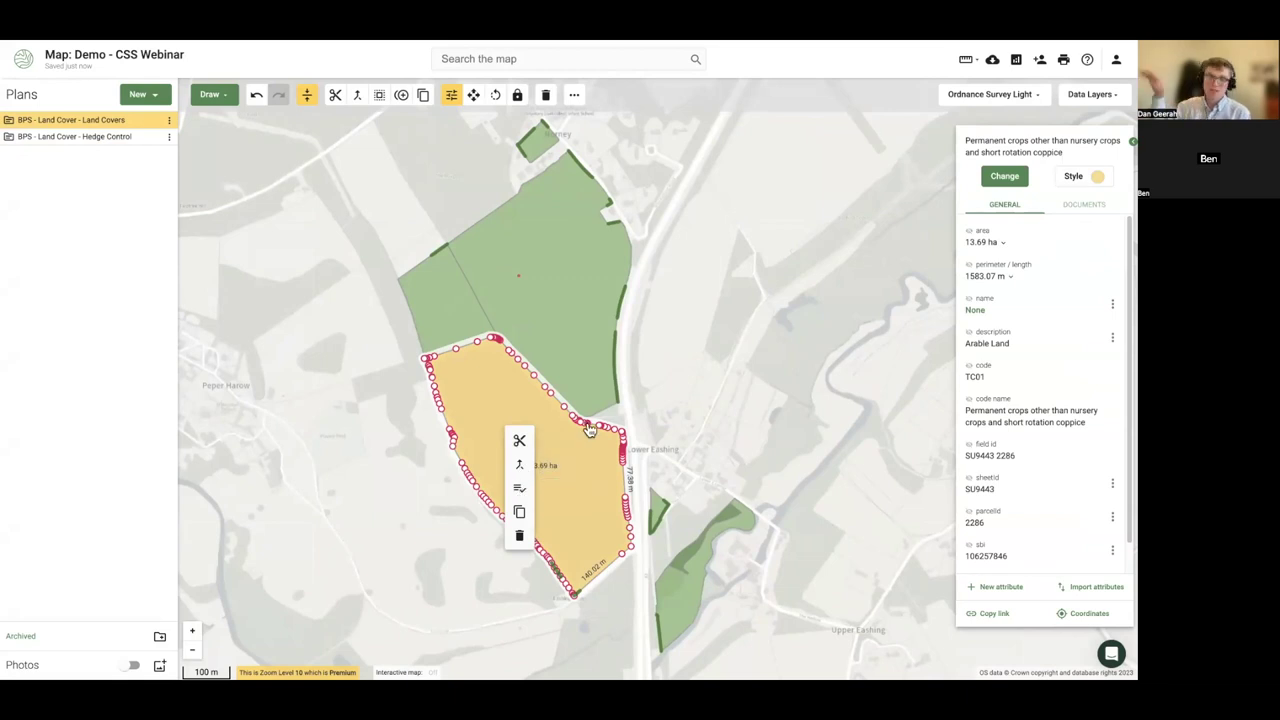
left_click(399, 434)
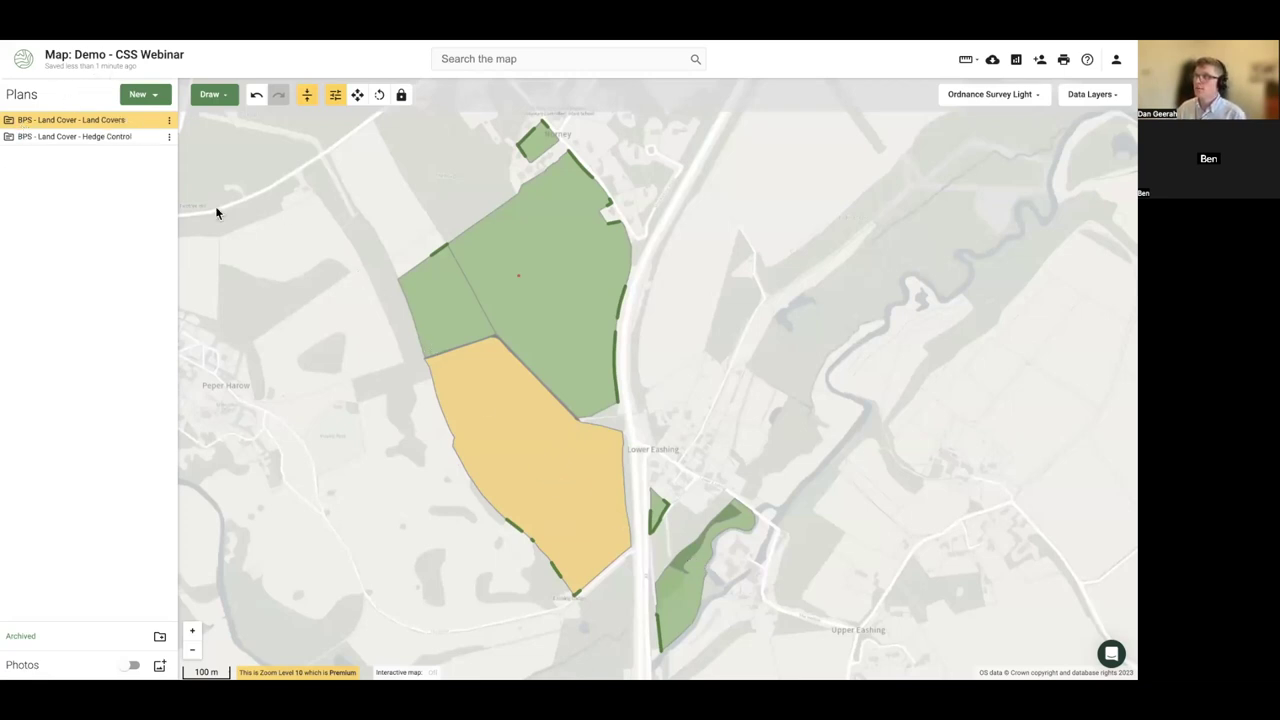
- Inspect a Land Covers parcel, then hide the Land Covers plan and zoom in on the hedges
left_click_drag(274, 311, 284, 315)
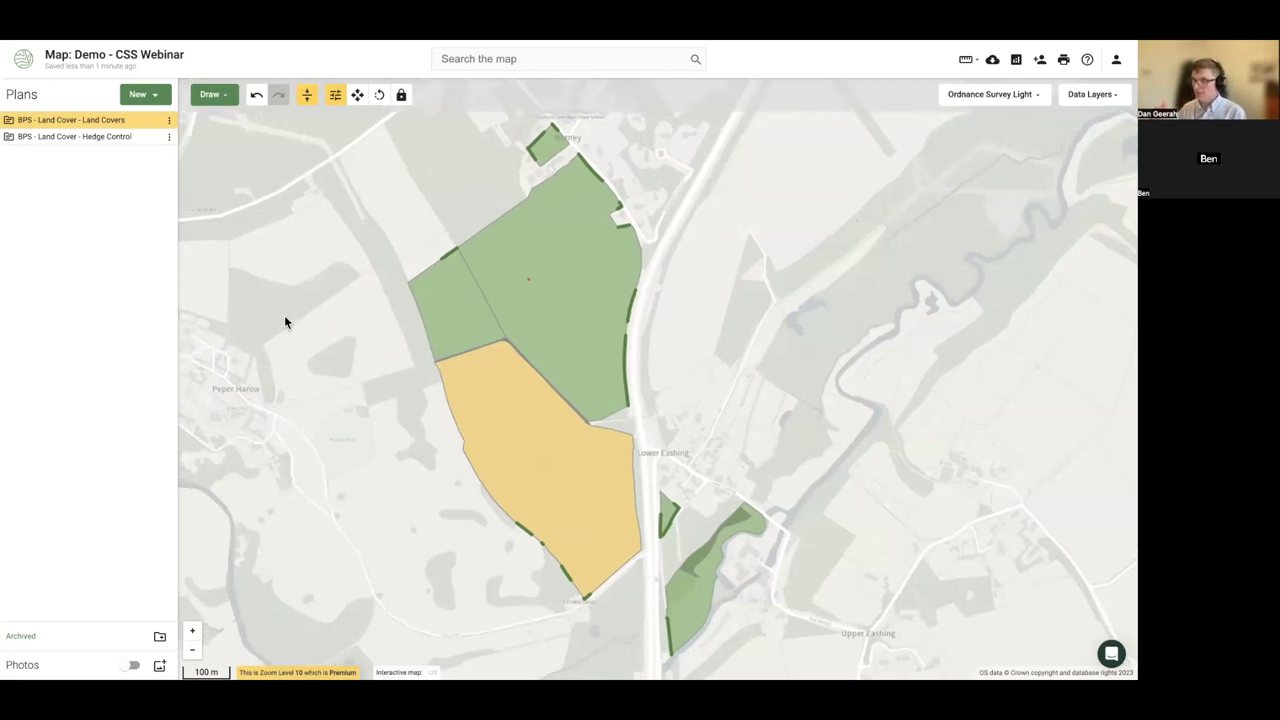
left_click(11, 120)
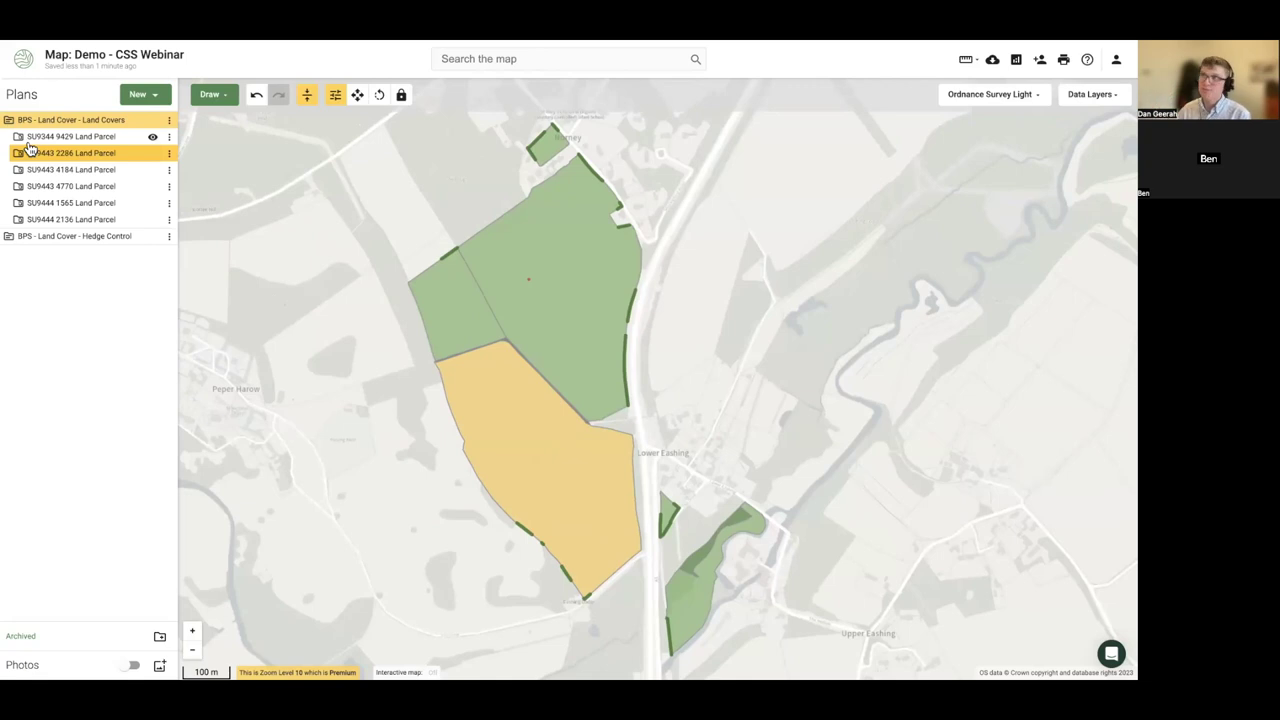
left_click(565, 323)
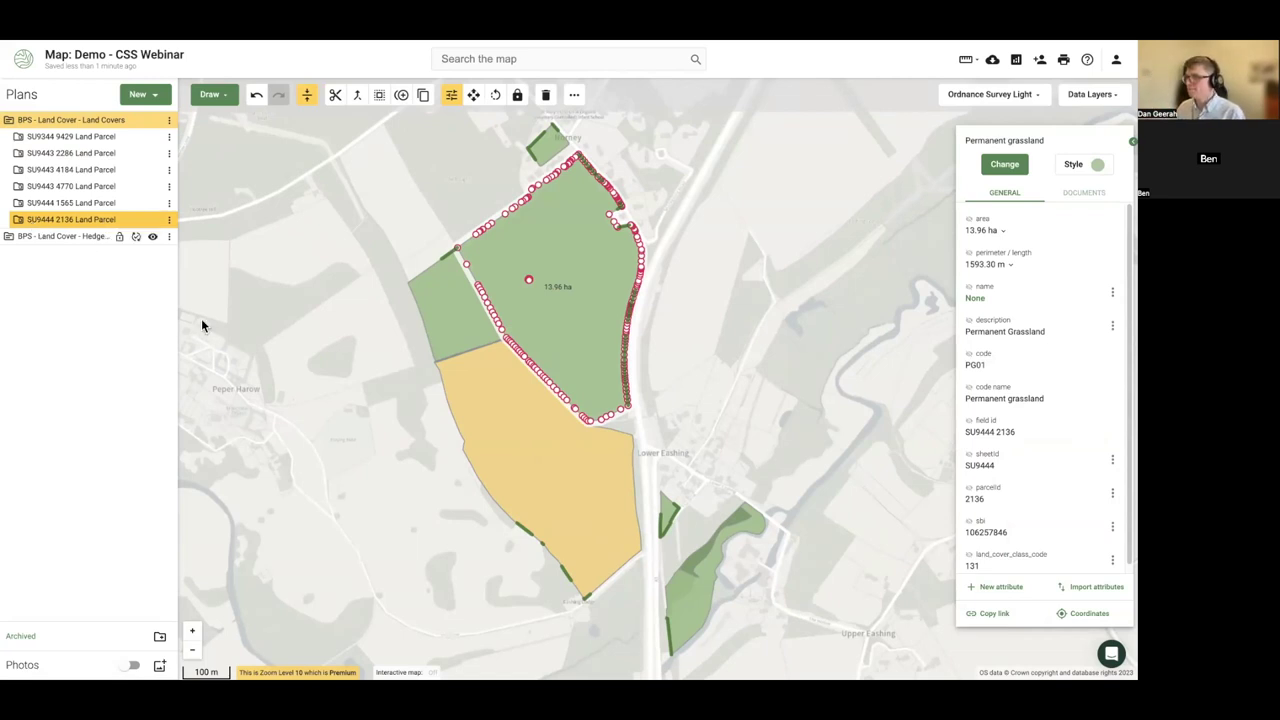
left_click(257, 351)
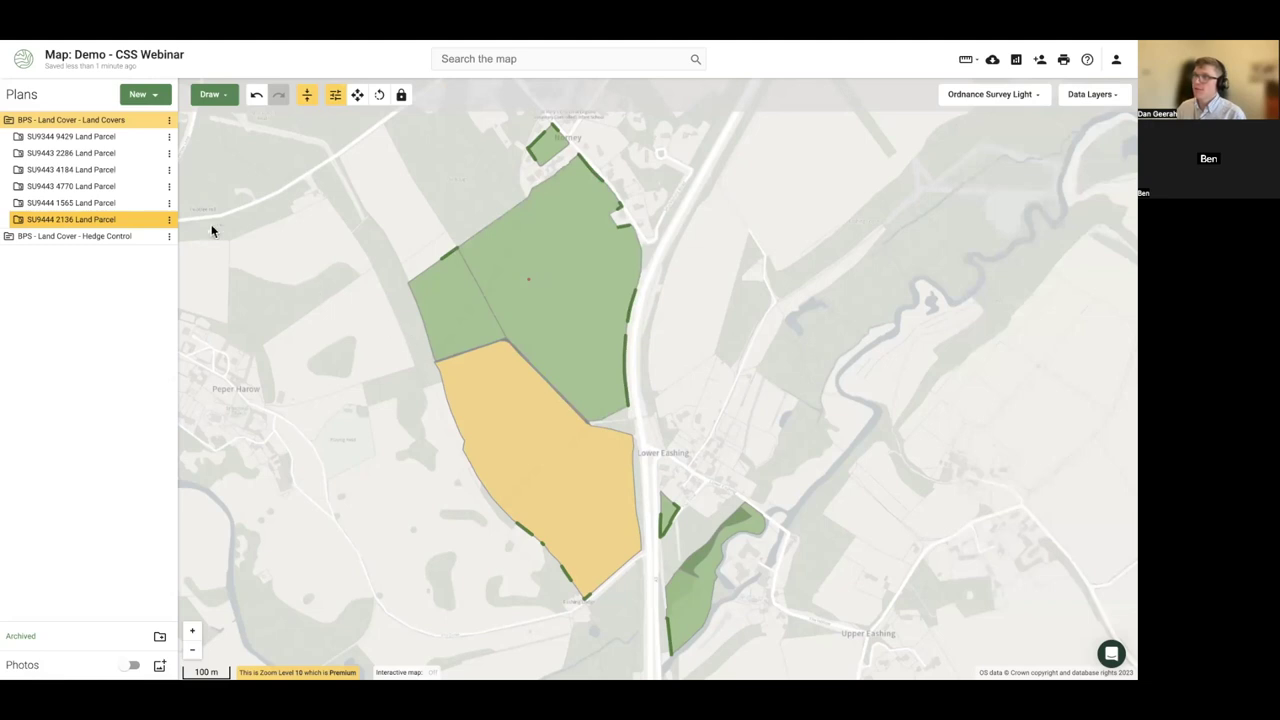
left_click(10, 121)
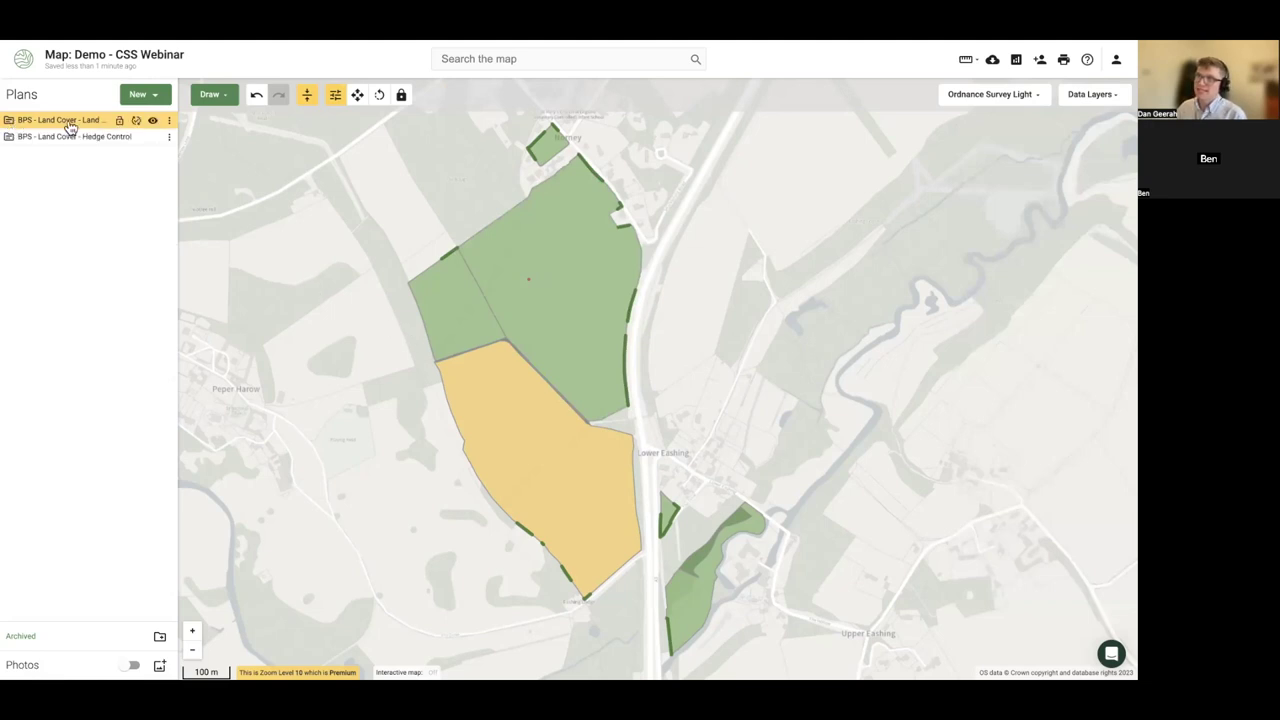
left_click(152, 120)
scroll(656, 338, "up", 3)
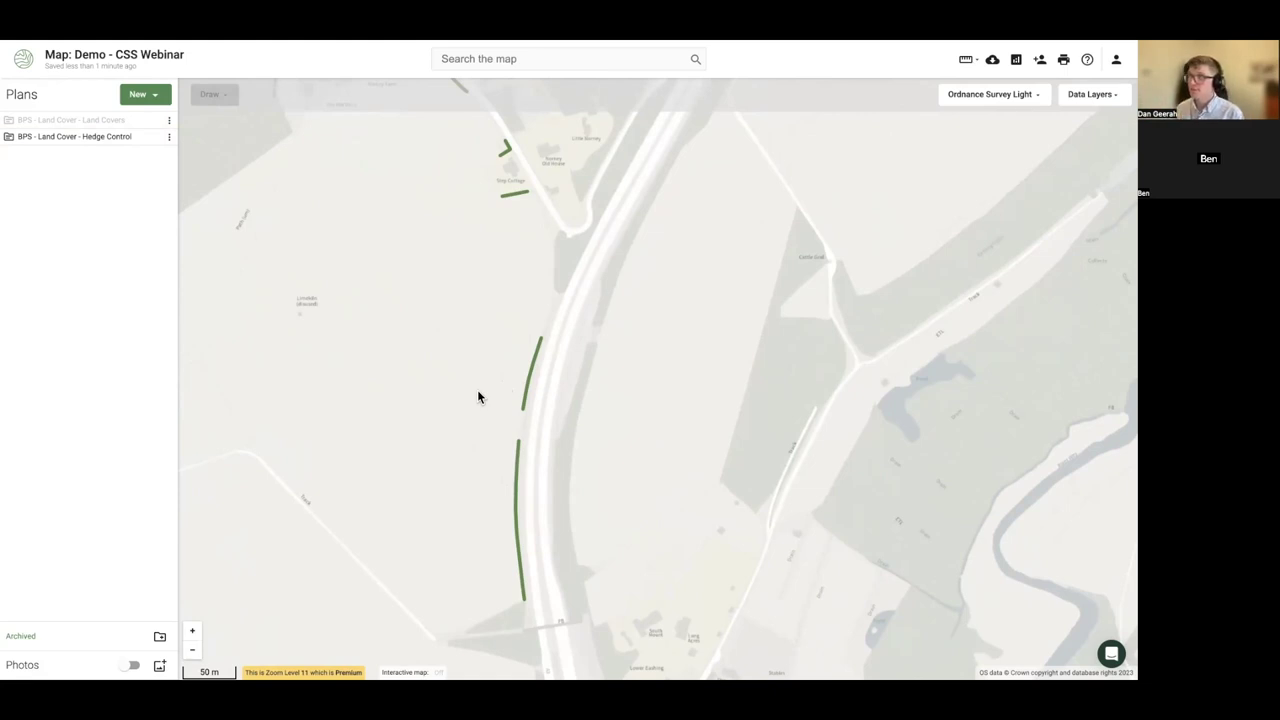
- Show the Land Covers fields on the map again and bring up the new-plan choices
scroll(477, 395, "down", 2)
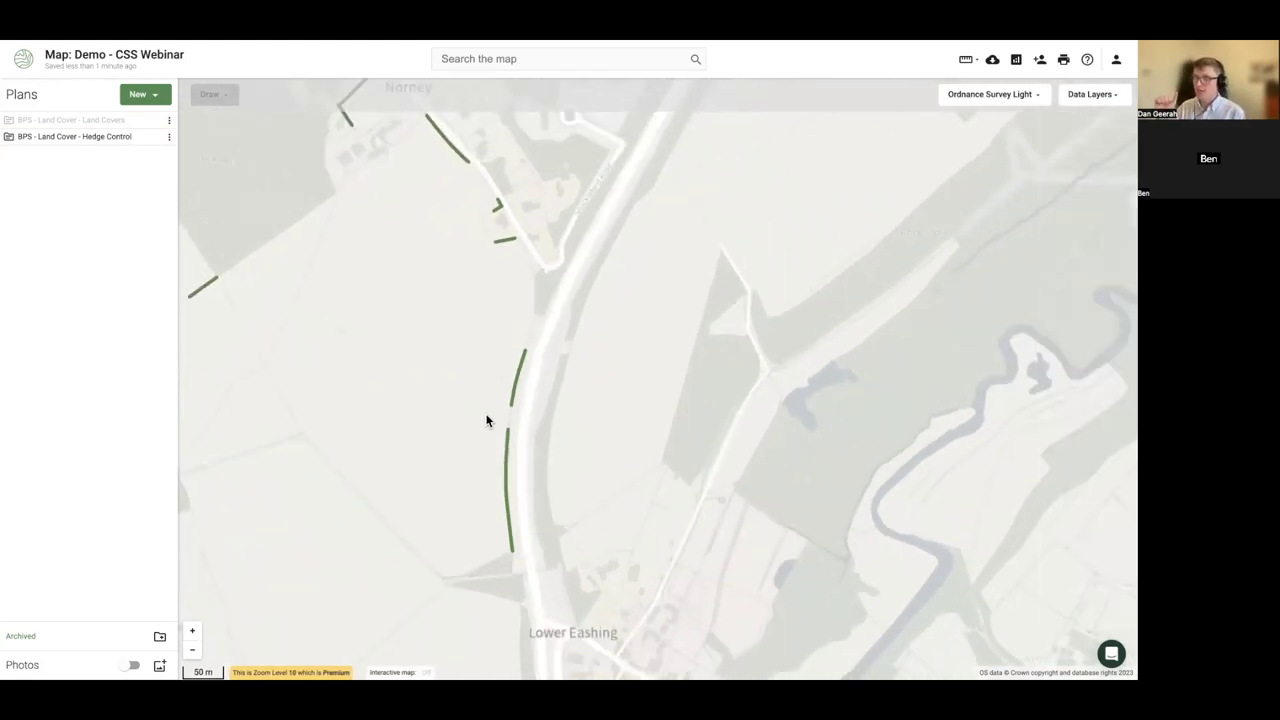
left_click_drag(487, 420, 546, 417)
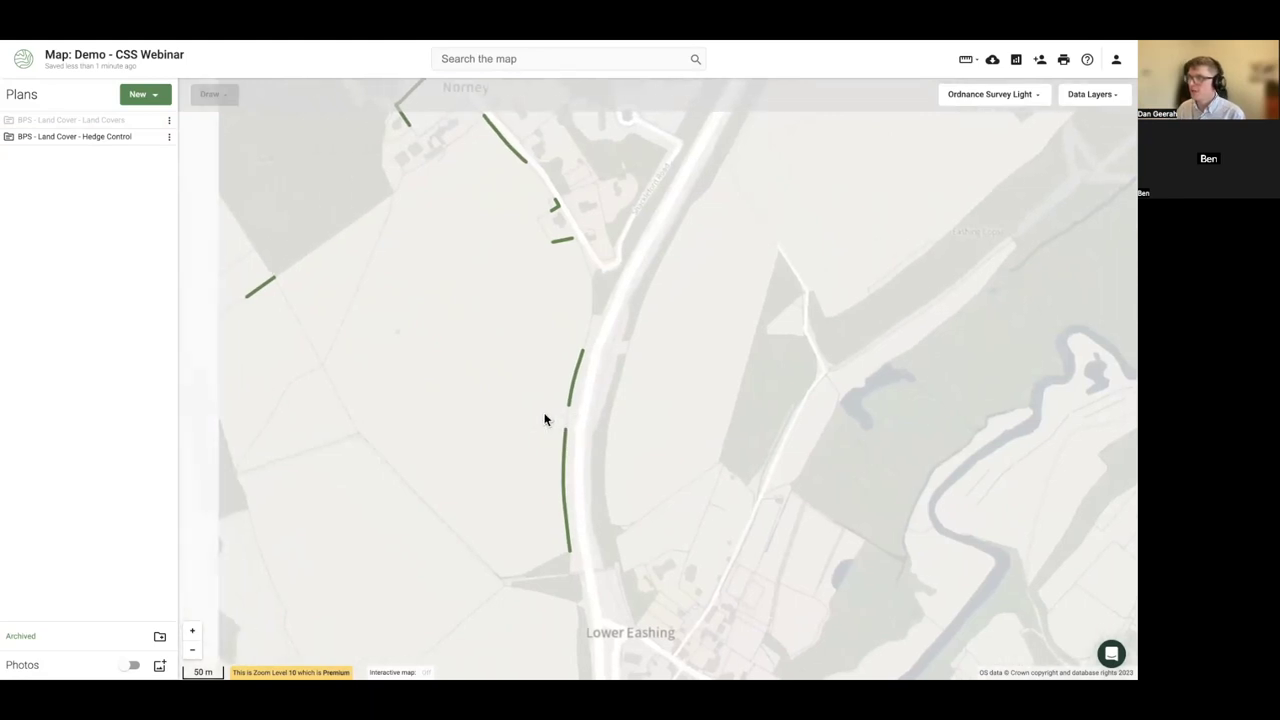
left_click(153, 121)
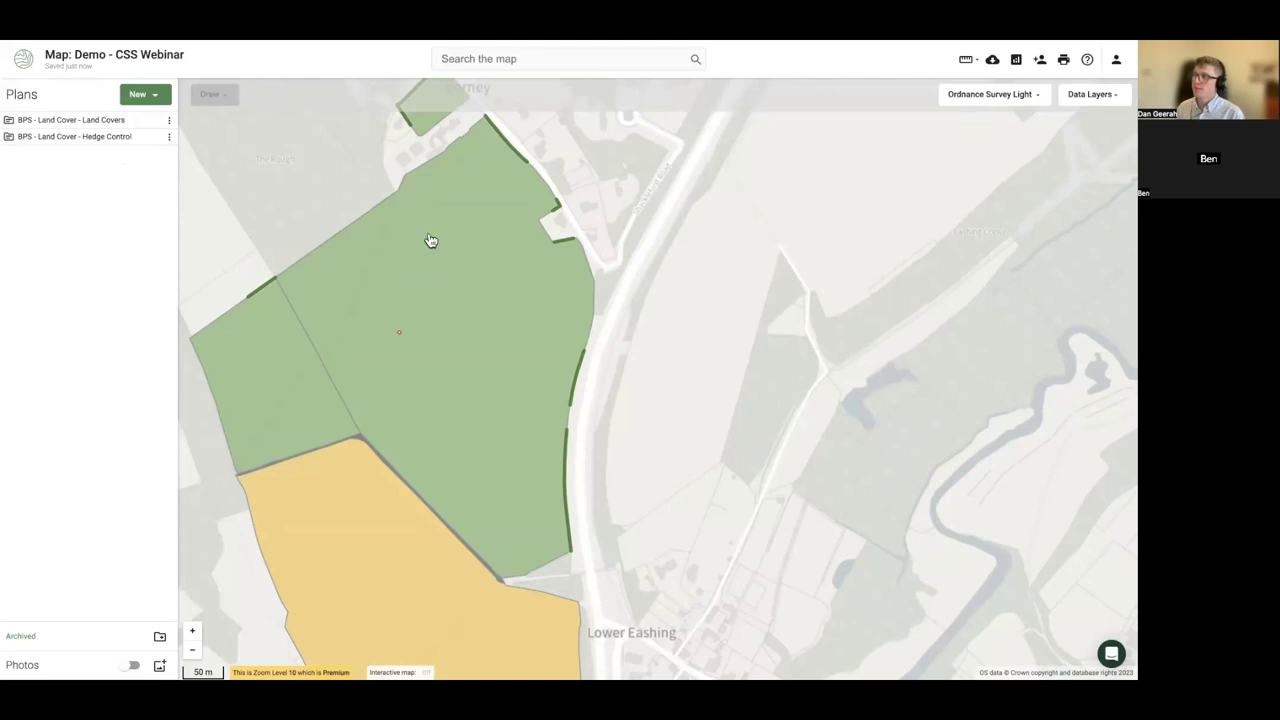
left_click(370, 281)
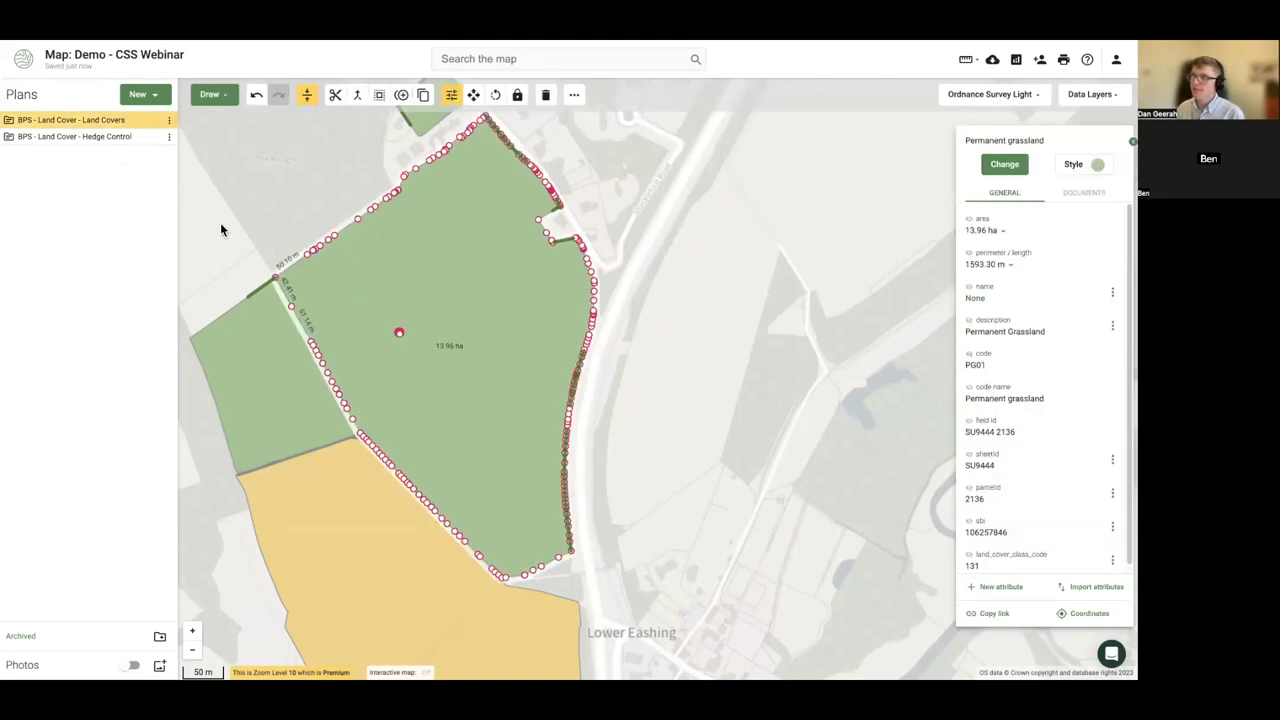
left_click(221, 219)
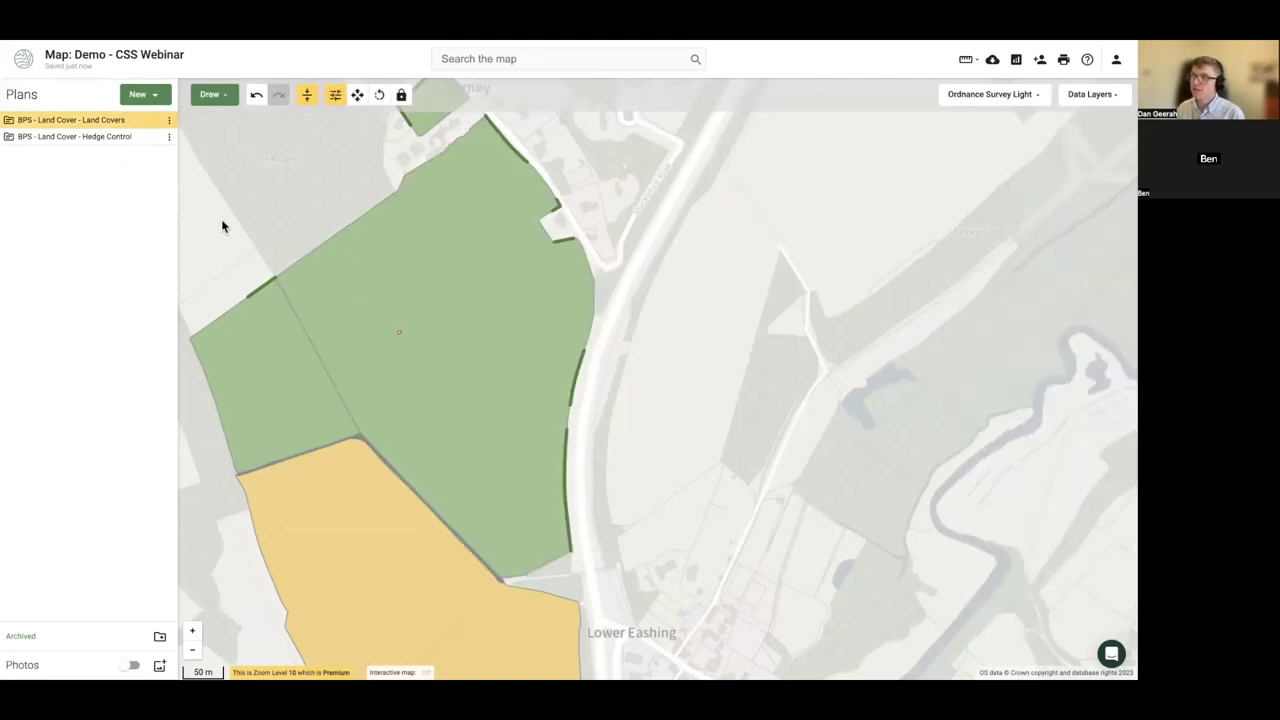
left_click(157, 94)
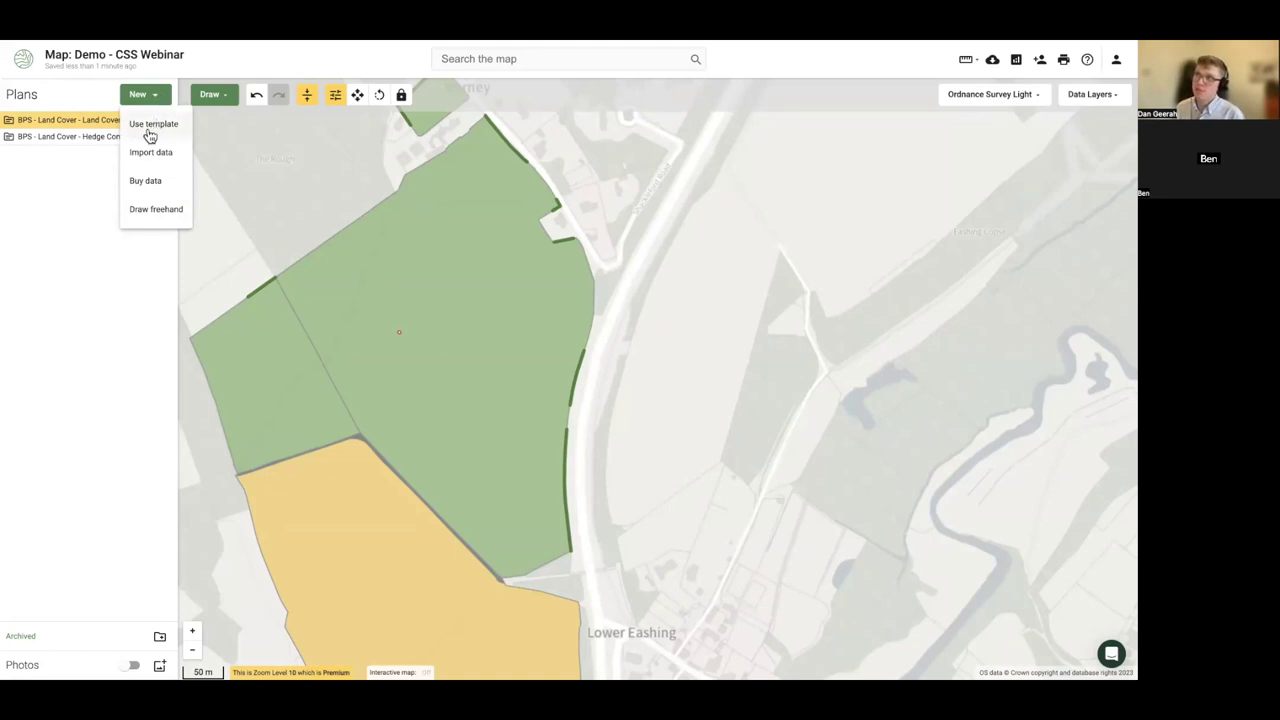
- Start a Countryside Stewardship plan copied from the BPS - Land Cover - Land Covers plan
left_click(150, 127)
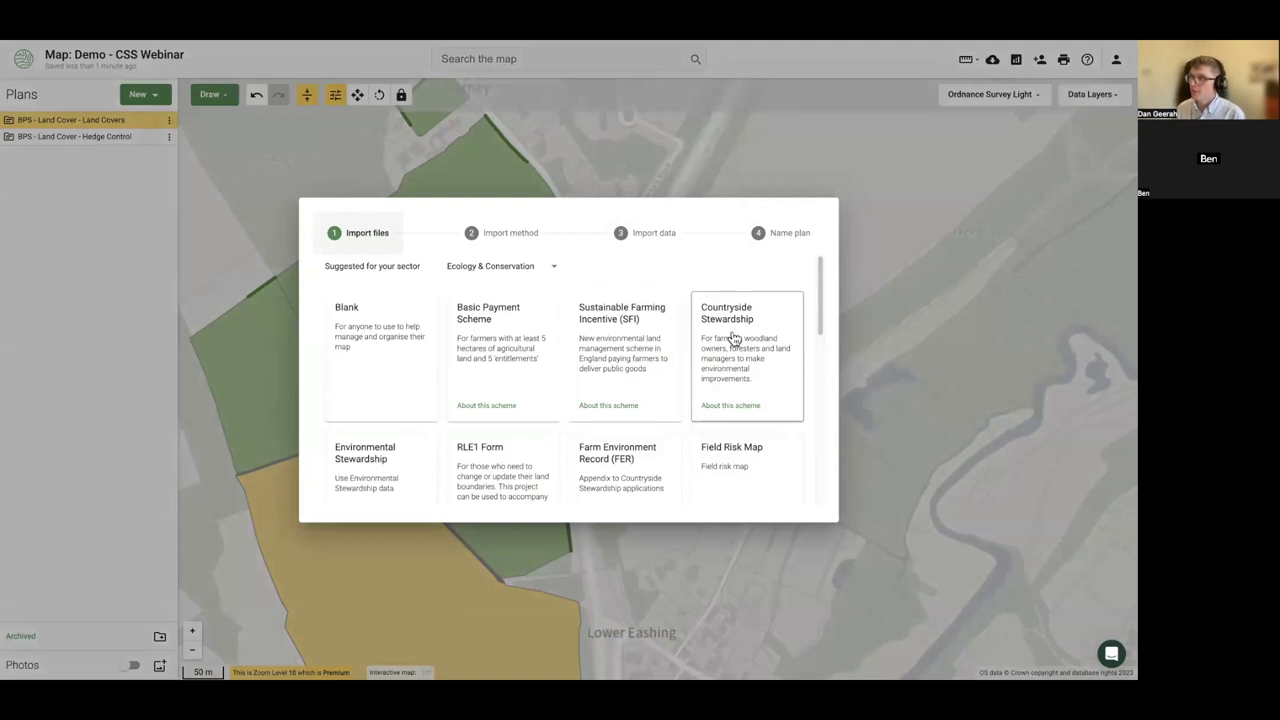
left_click(741, 349)
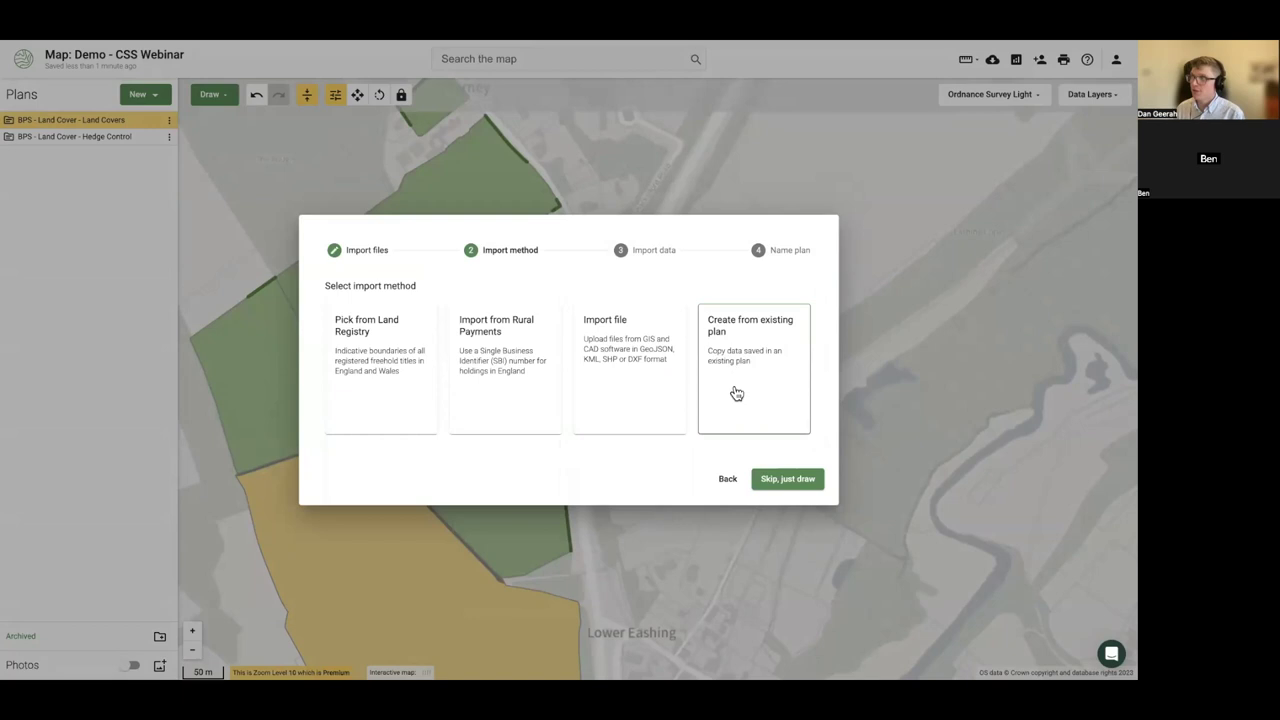
left_click(737, 381)
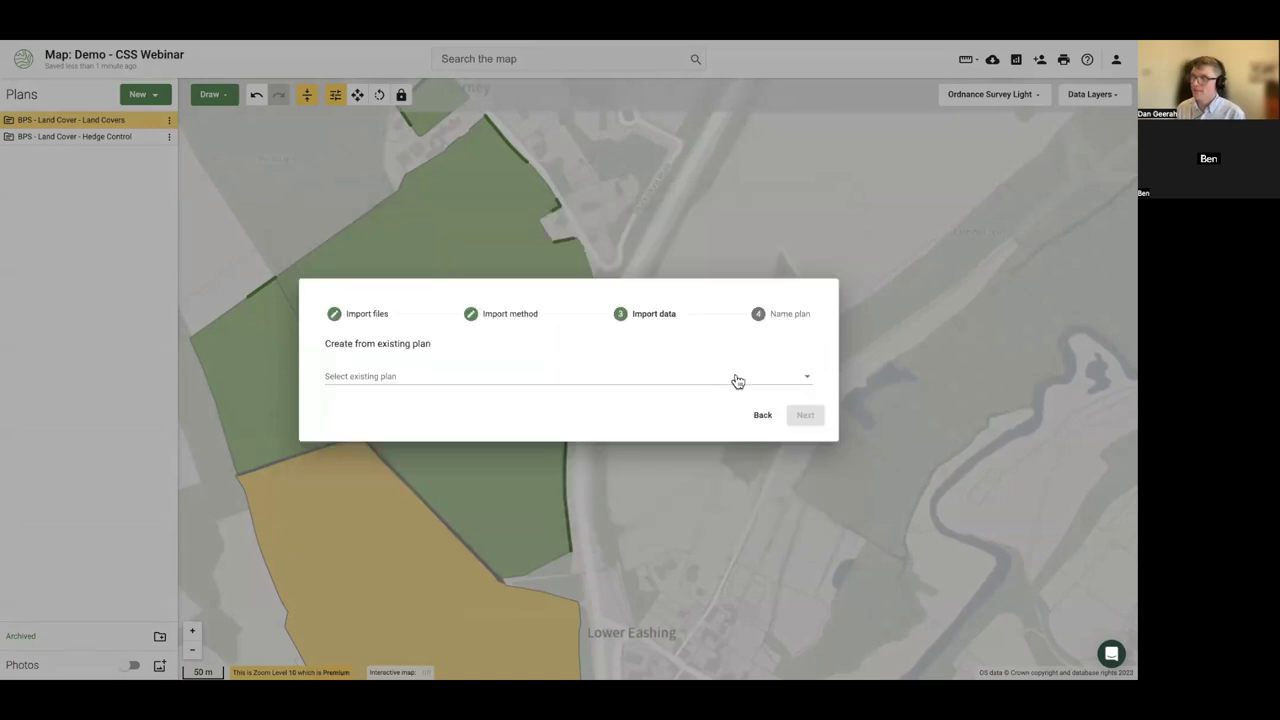
left_click(509, 389)
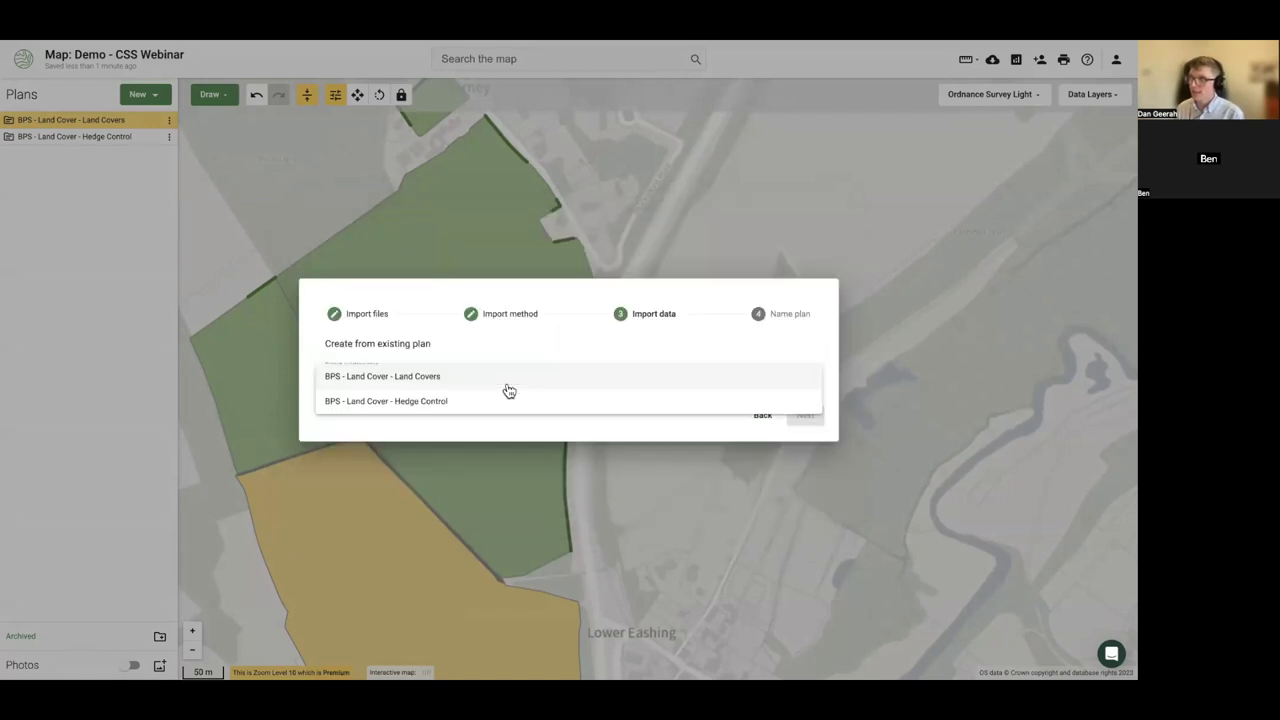
left_click(443, 384)
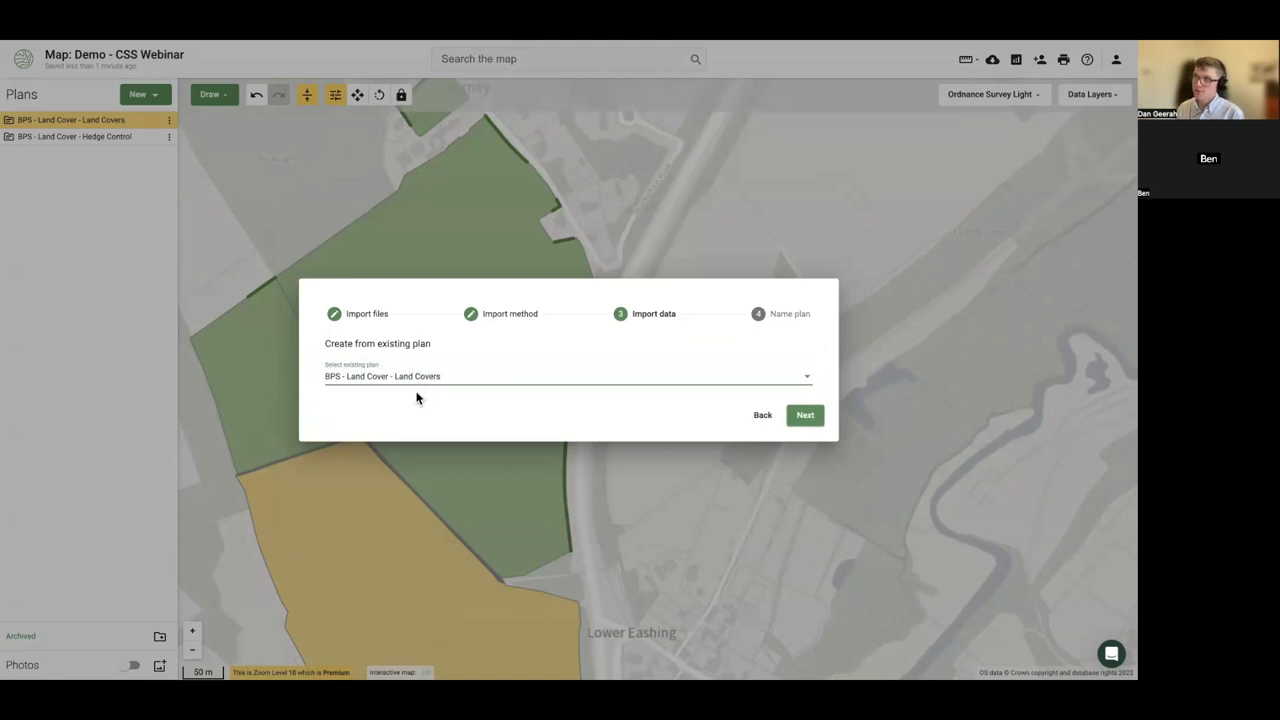
left_click(815, 418)
- Name the new plan 'CSS - Farm Name, Surname' and create it
double_click(351, 365)
left_click(310, 366, "shift")
type("CSS - Land Cover - Land Covers")
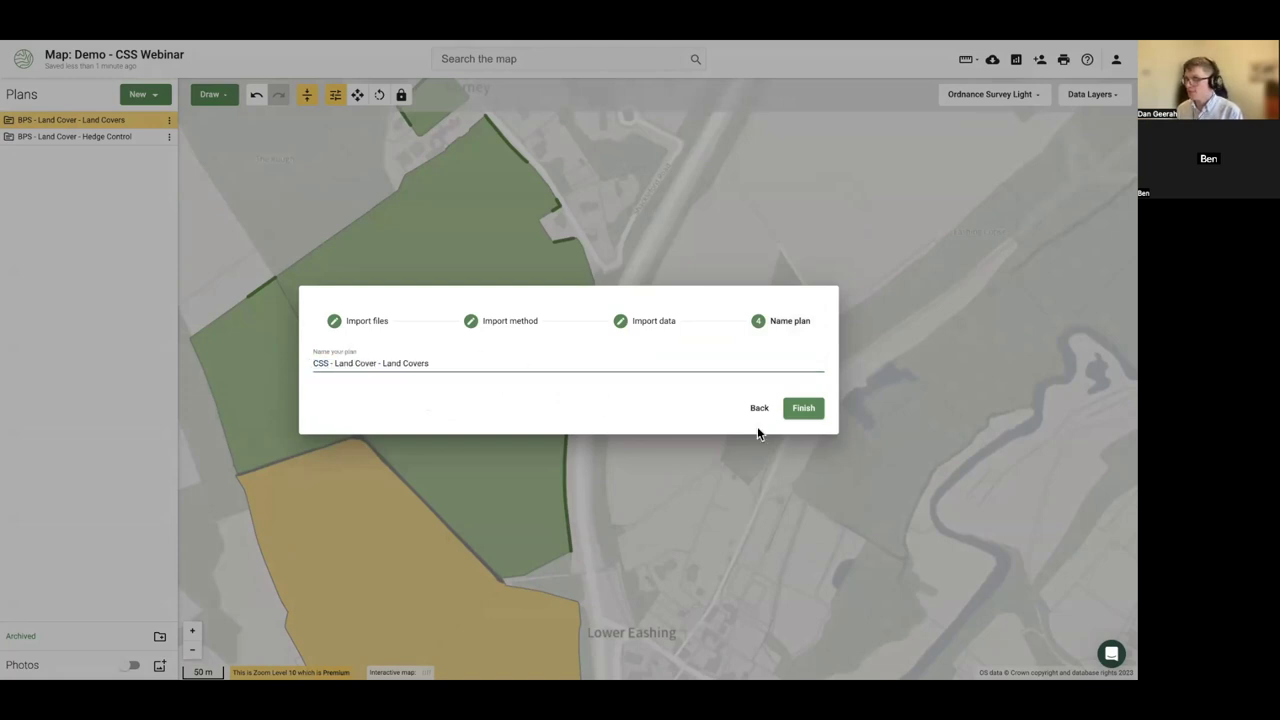
left_click_drag(334, 365, 478, 364)
type("FArm")
key("BackSpace")
key("BackSpace")
key("BackSpace")
type("arm Name, Summa")
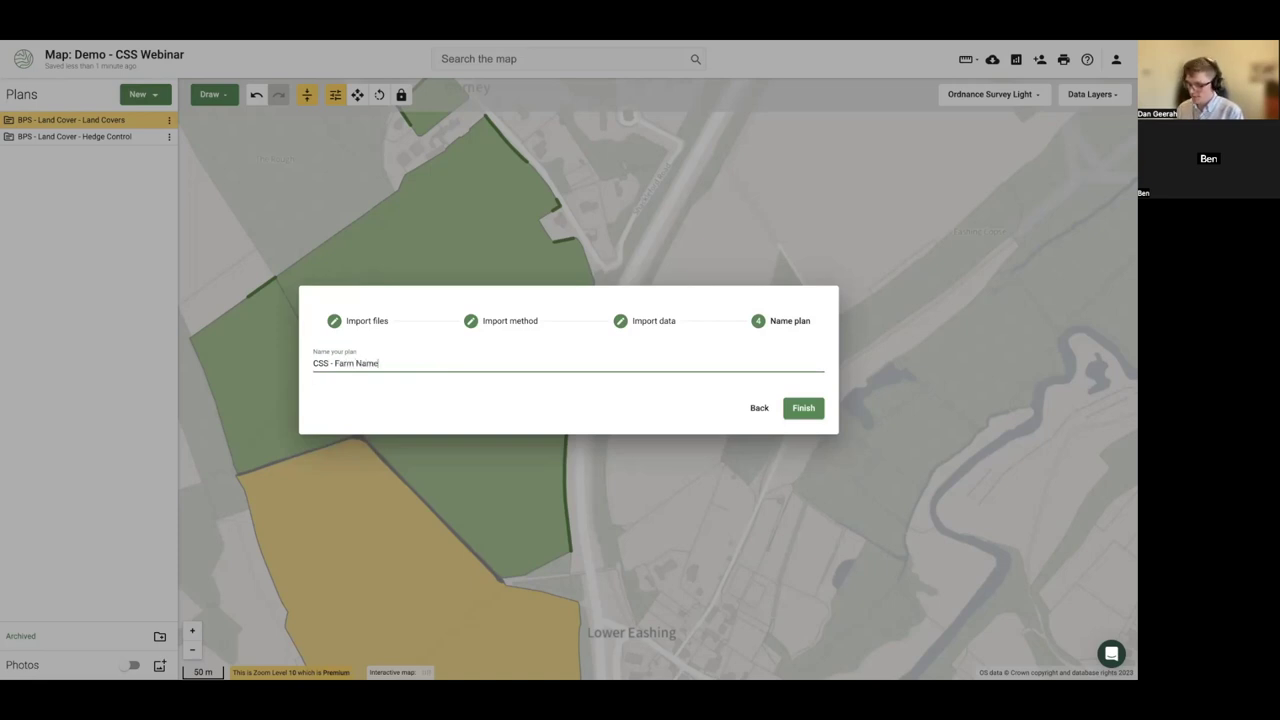
key("BackSpace")
key("BackSpace")
key("BackSpace")
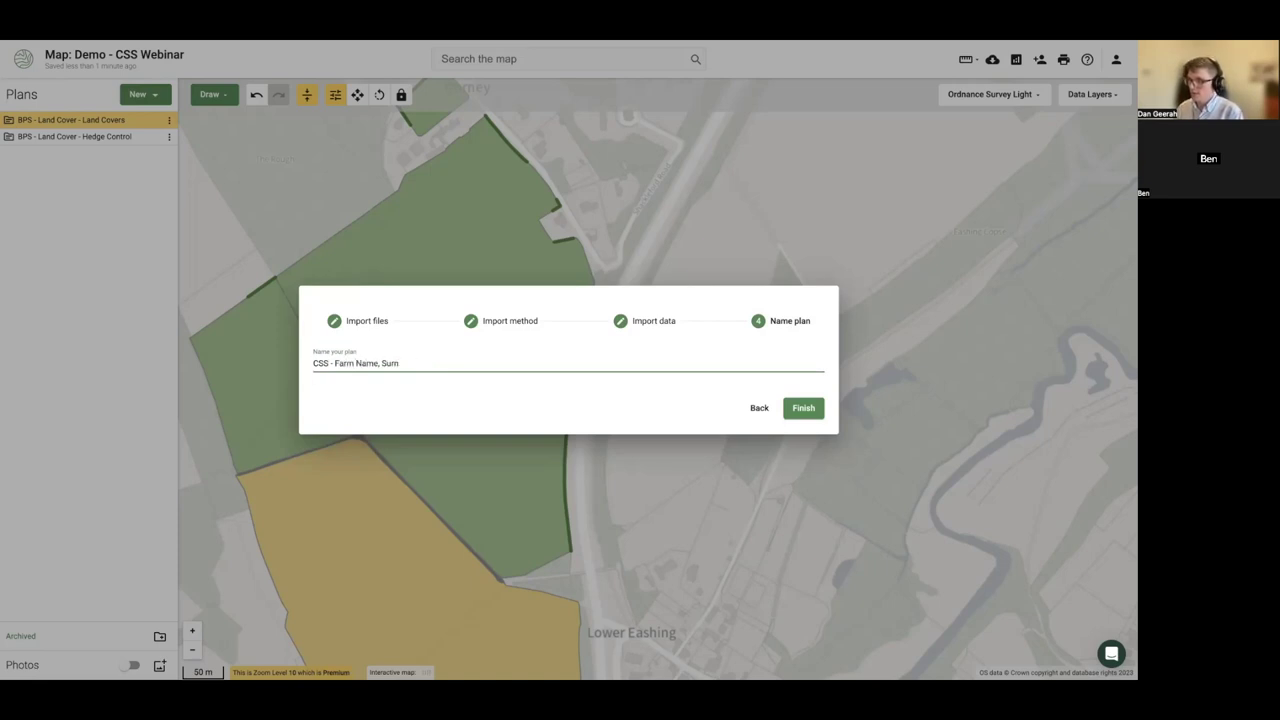
type("rname")
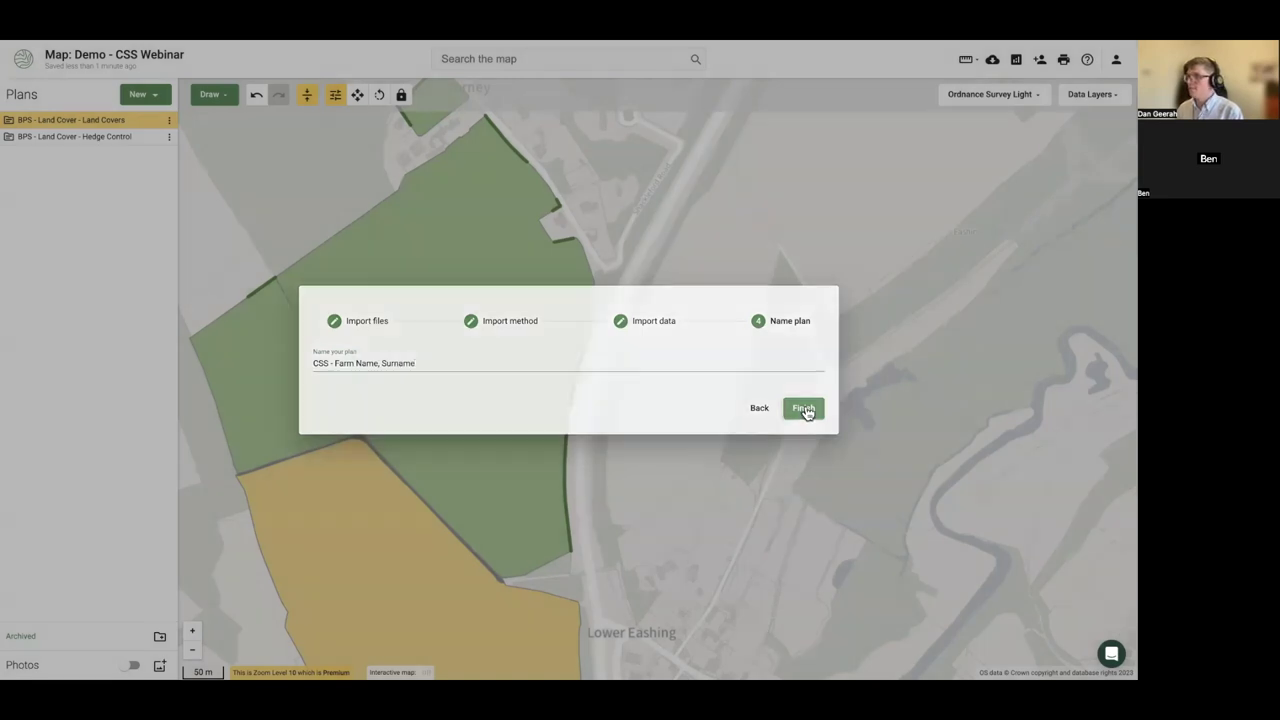
left_click(805, 409)
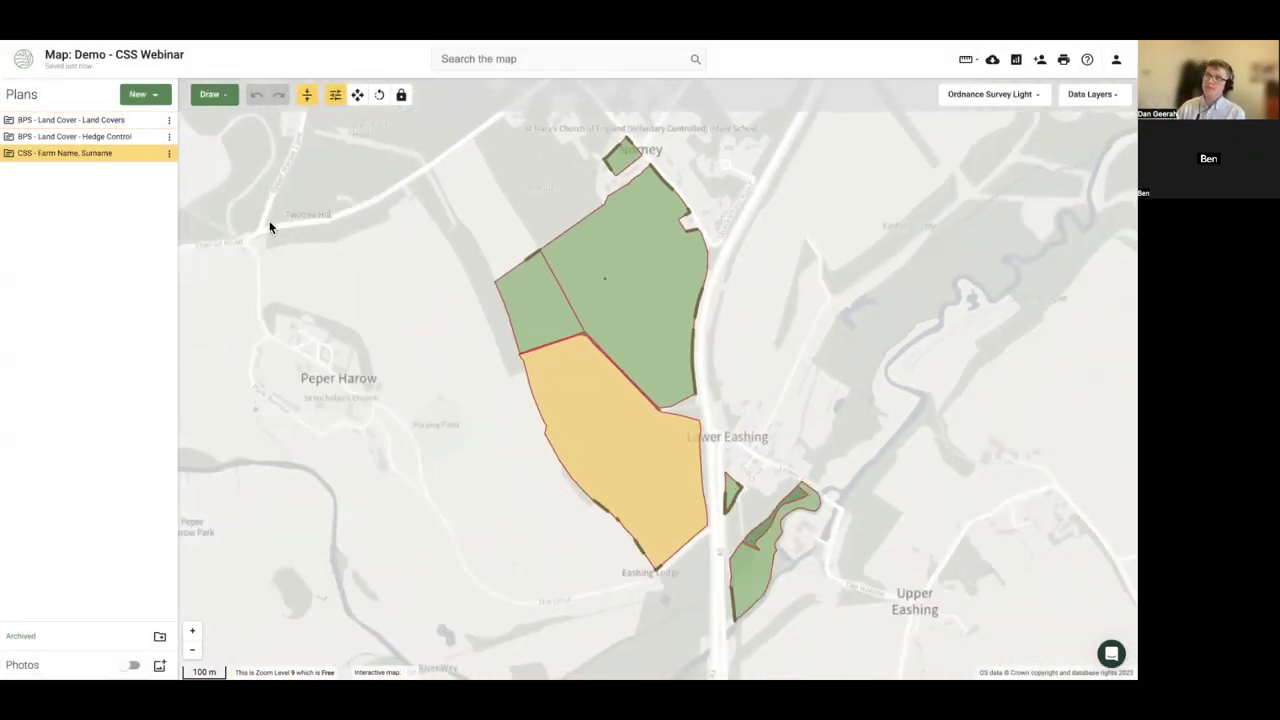
- Hide the Hedge Control and Land Covers plans, then select the lower 13.69 ha field
left_click(151, 137)
left_click(153, 120)
left_click(153, 120)
left_click(153, 120)
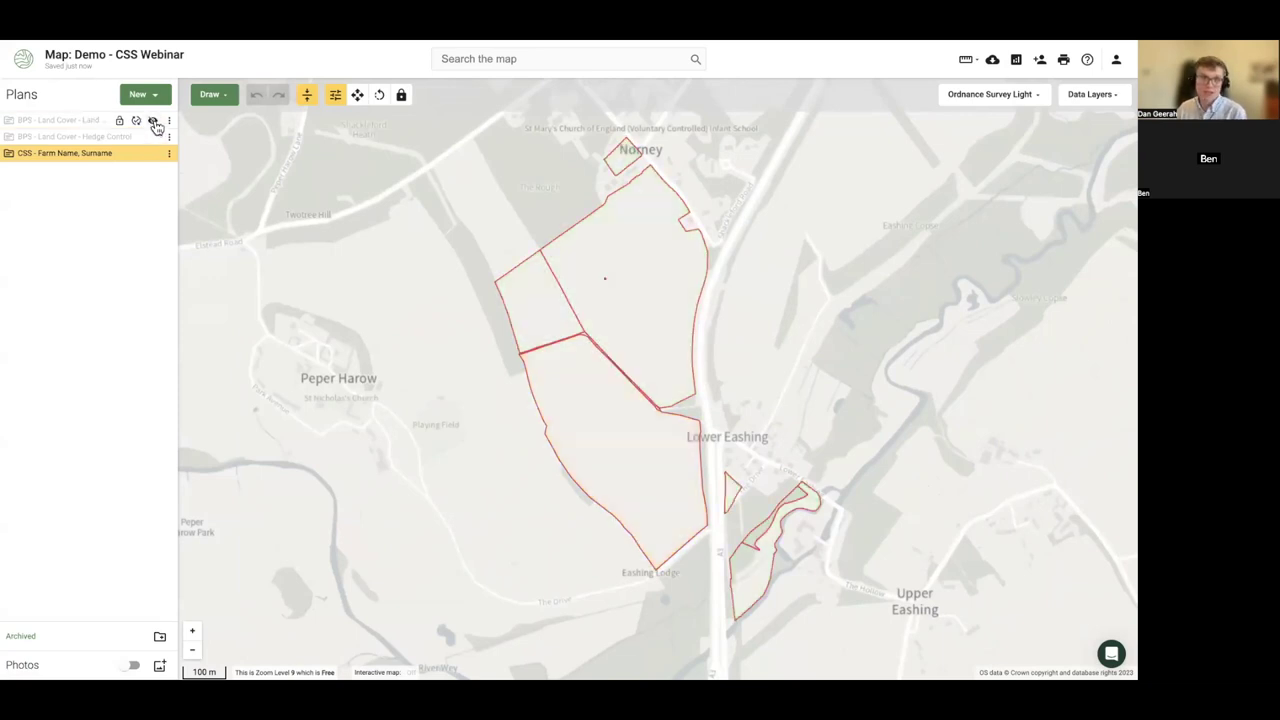
left_click(153, 120)
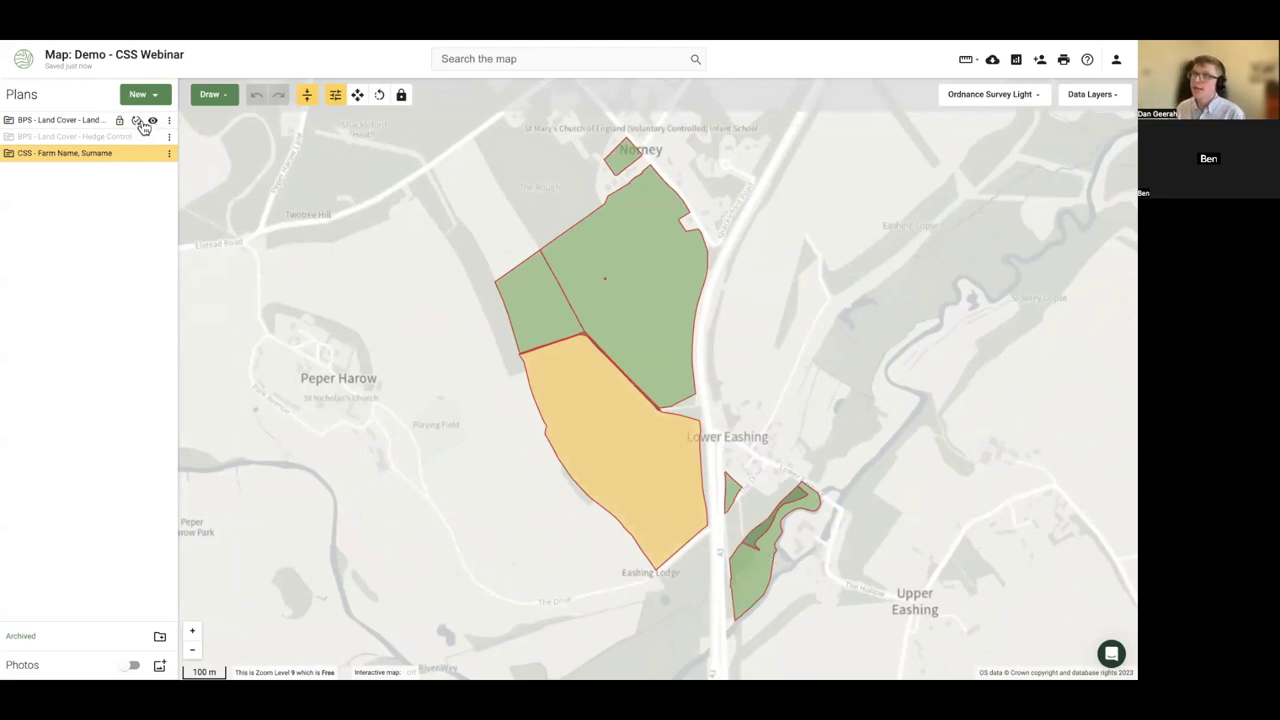
left_click(152, 121)
left_click_drag(480, 380, 363, 371)
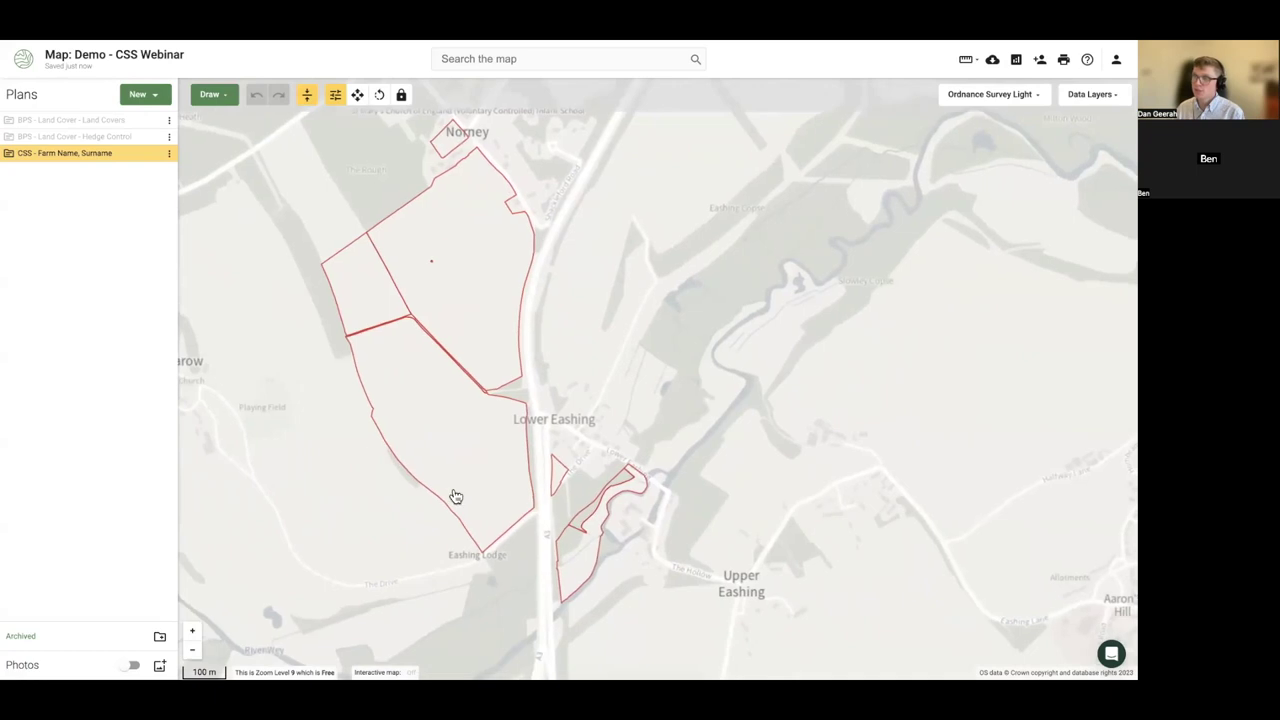
left_click(419, 429)
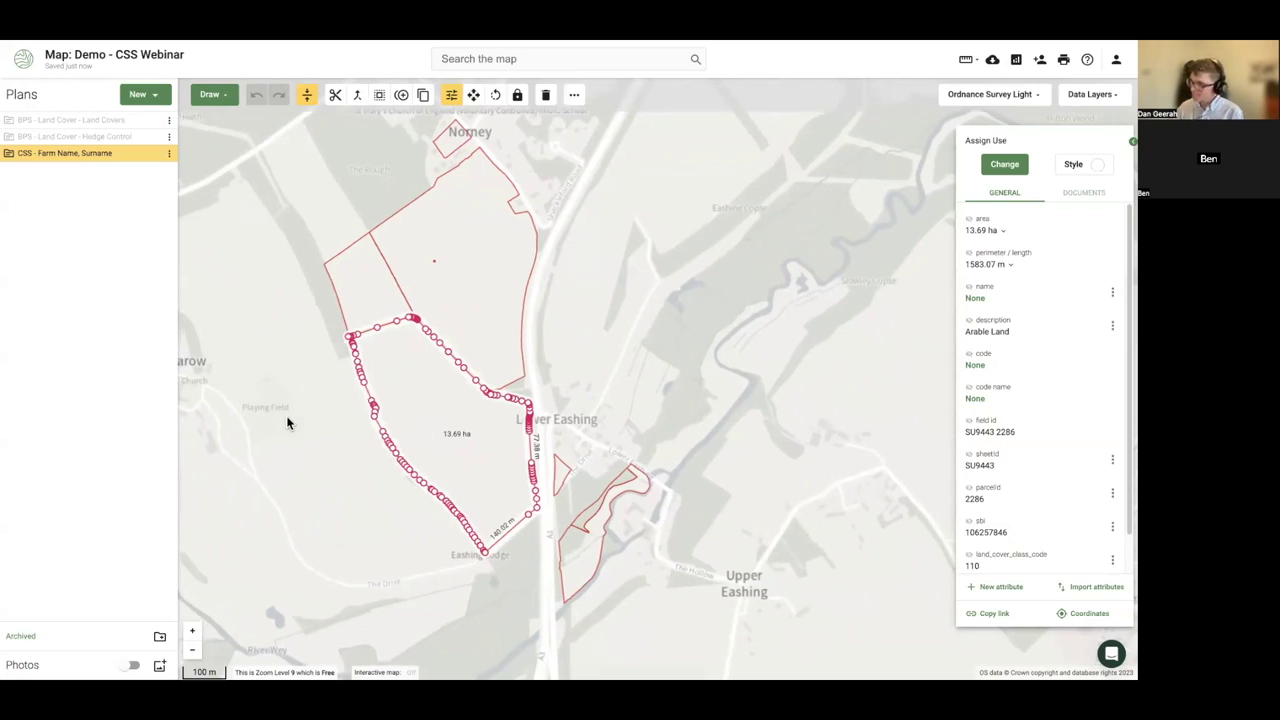
- Search 'rev' and assign the 13.69 ha field SW7 Arable reversion to grassland
left_click_drag(286, 415, 390, 400)
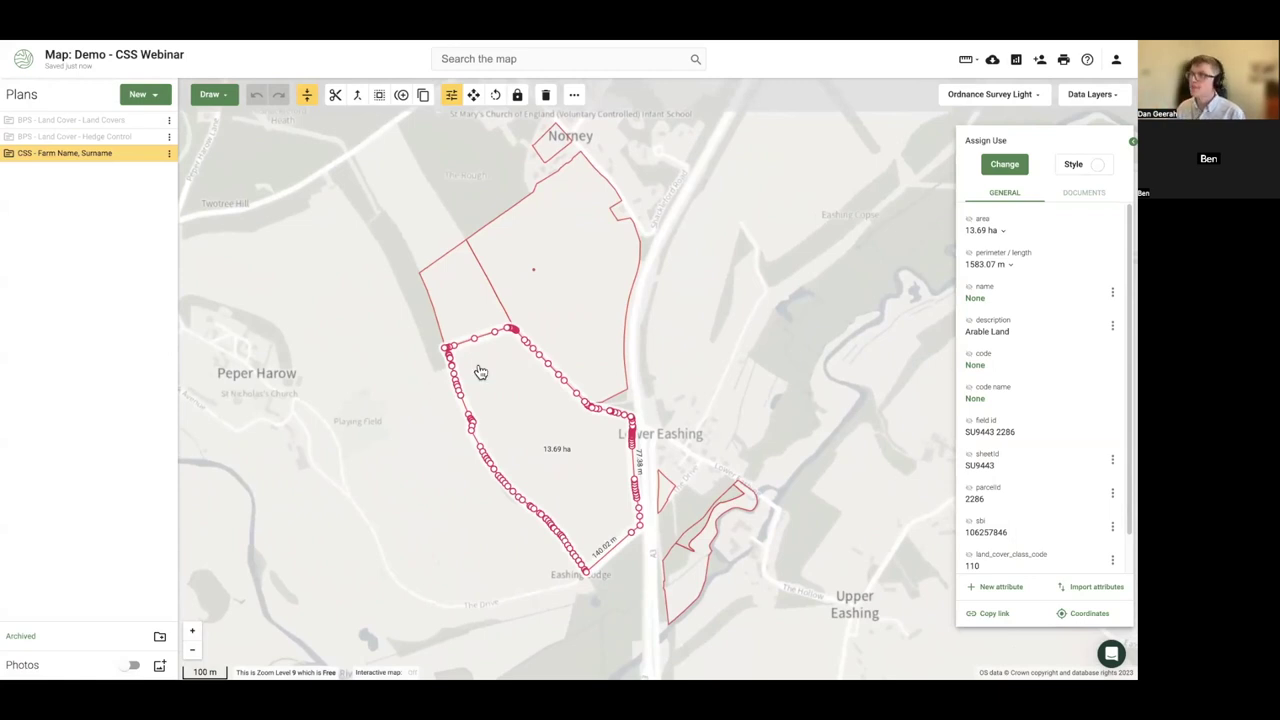
scroll(500, 371, "up", 1)
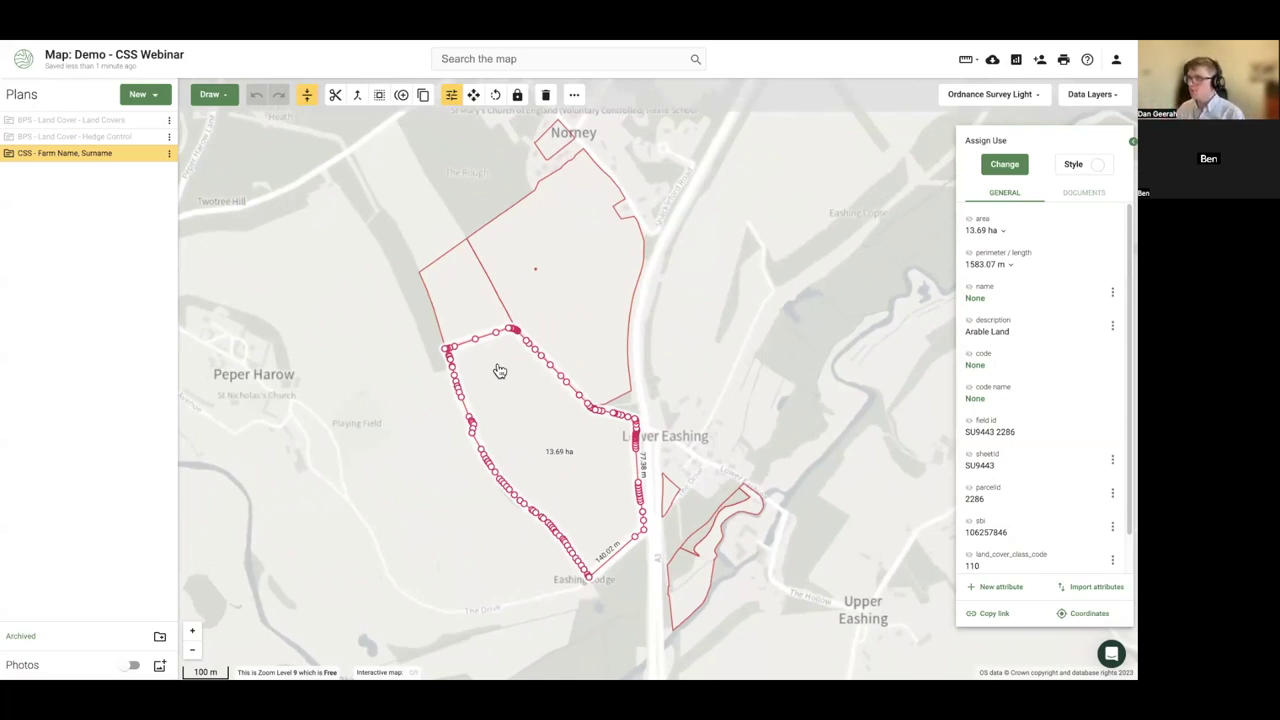
mouse_move(163, 136)
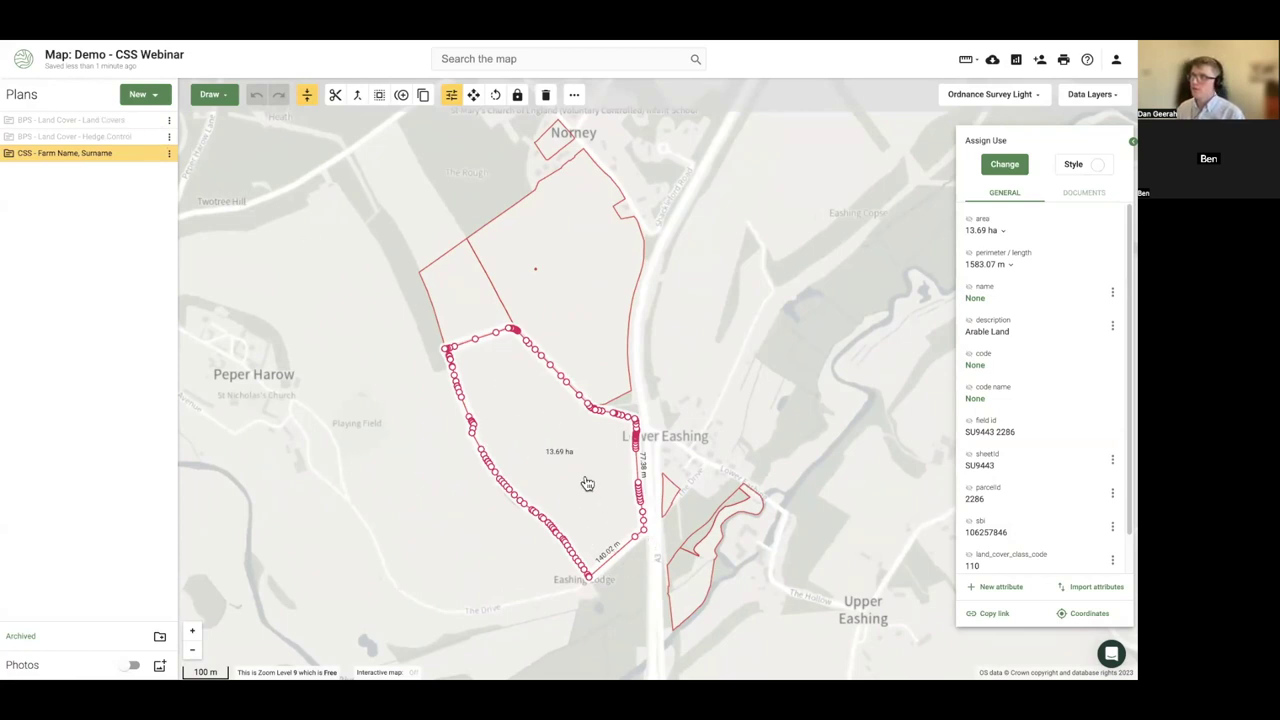
left_click(990, 168)
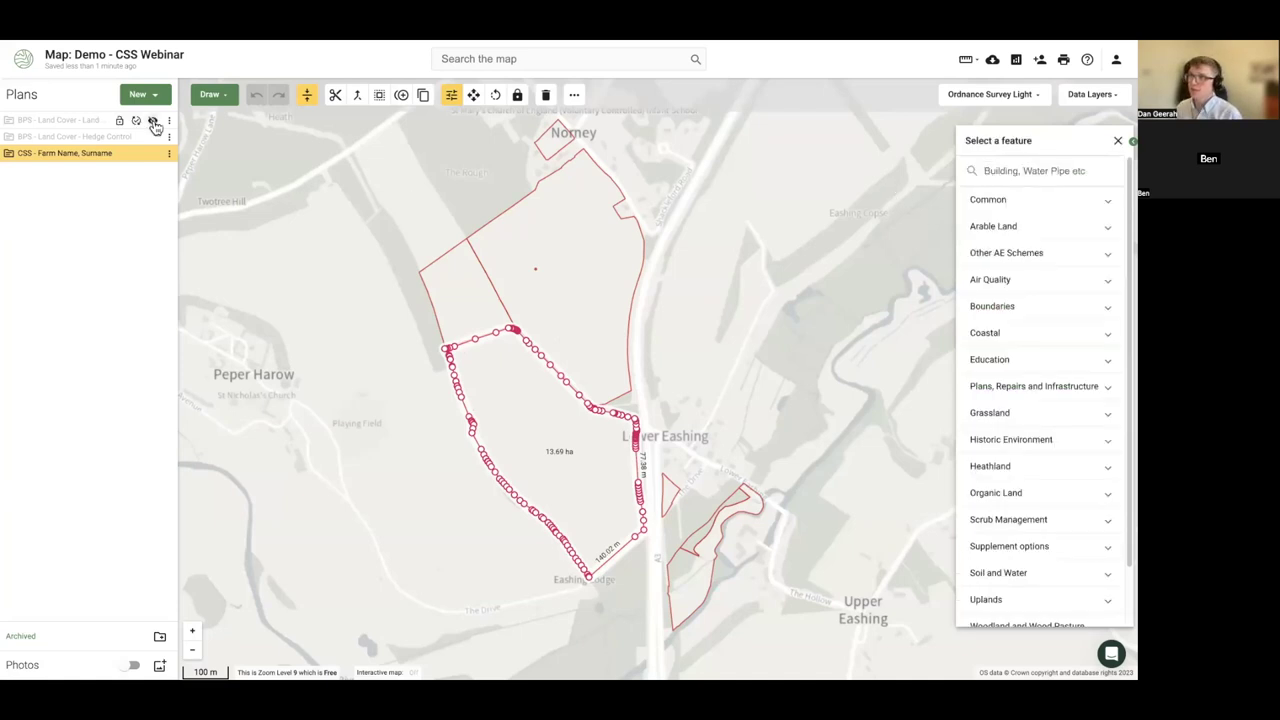
left_click(154, 123)
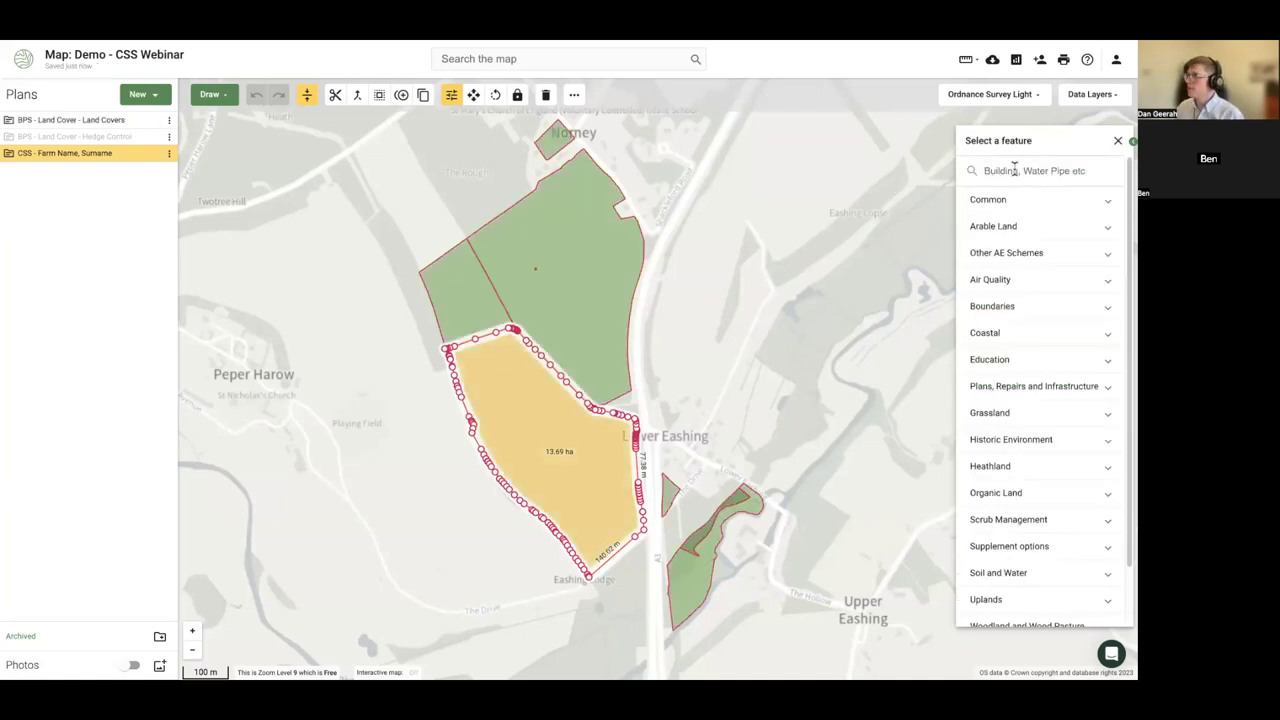
type("b")
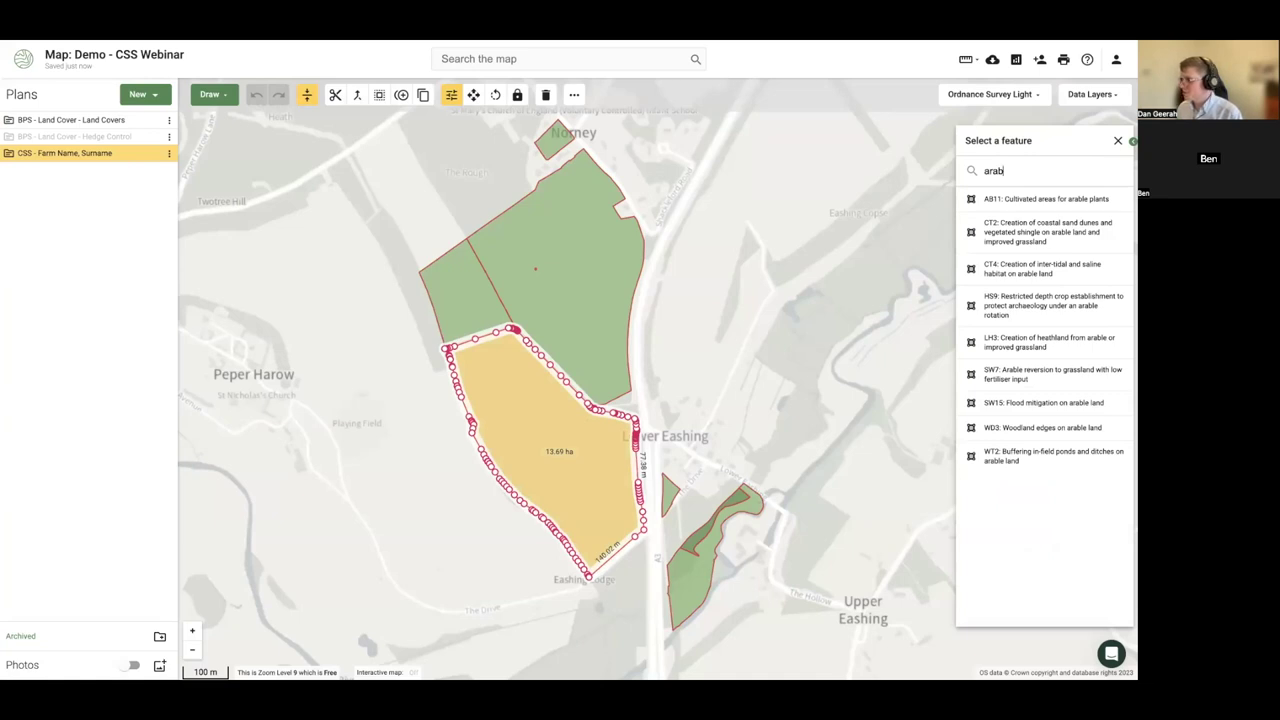
key("BackSpace")
key("BackSpace")
key("BackSpace")
key("BackSpace")
type("rev")
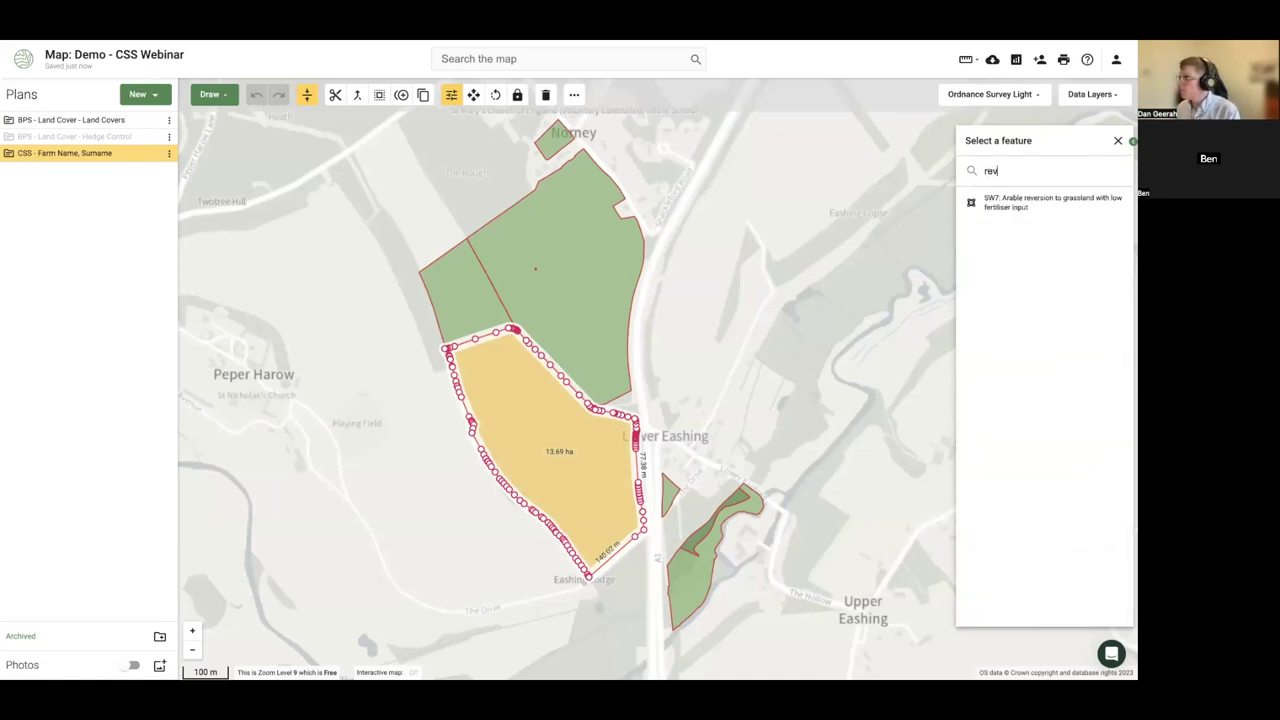
left_click(1022, 210)
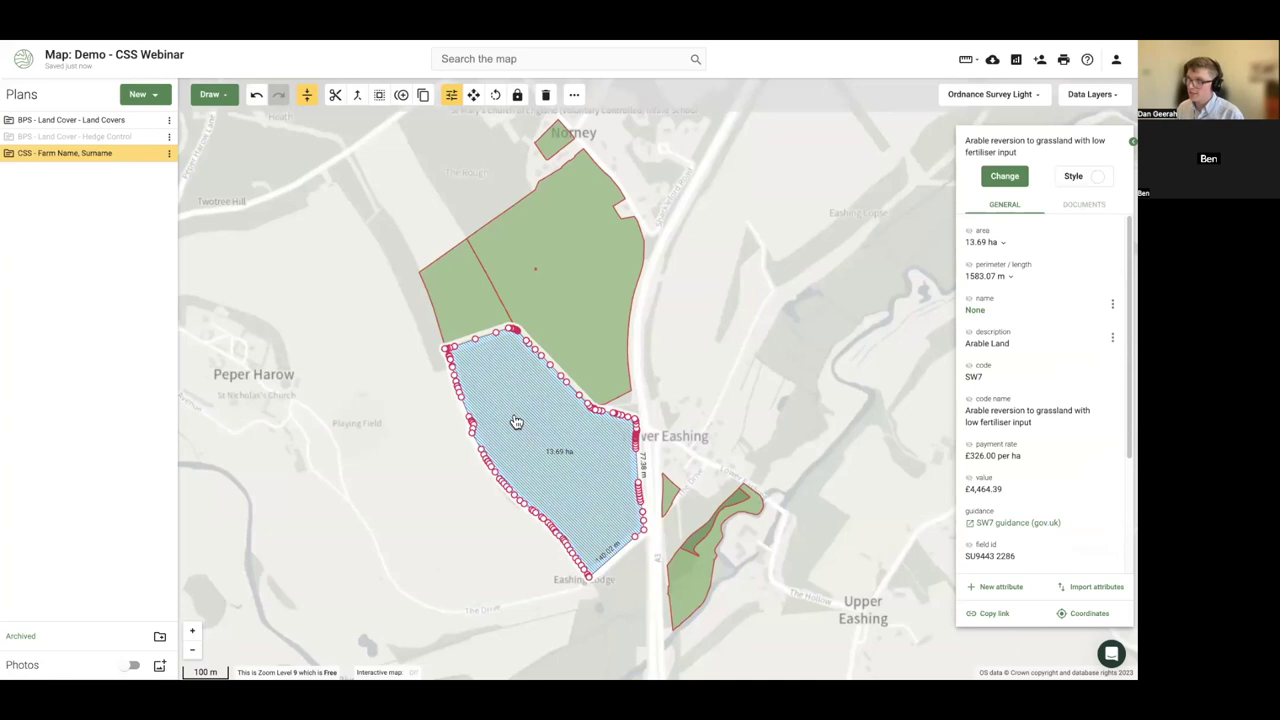
- Hide the Land Covers fills again and reselect the blue SW7 field
left_click(1005, 177)
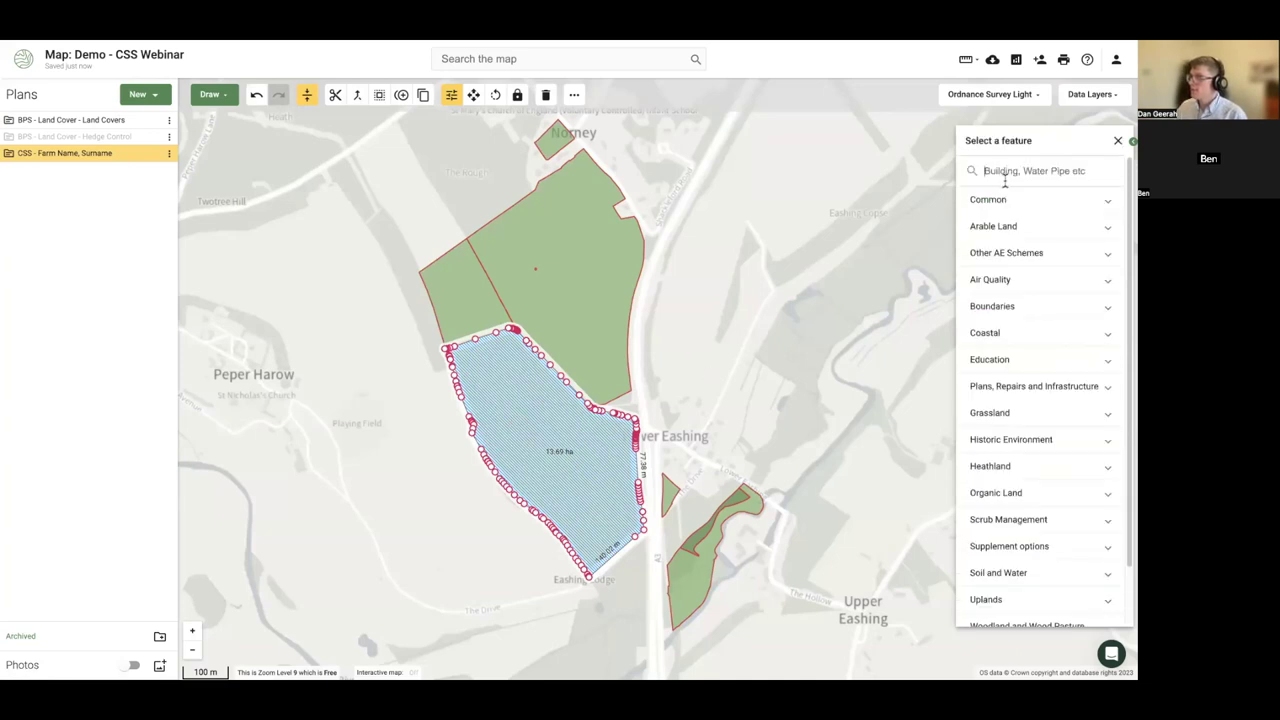
type("rev")
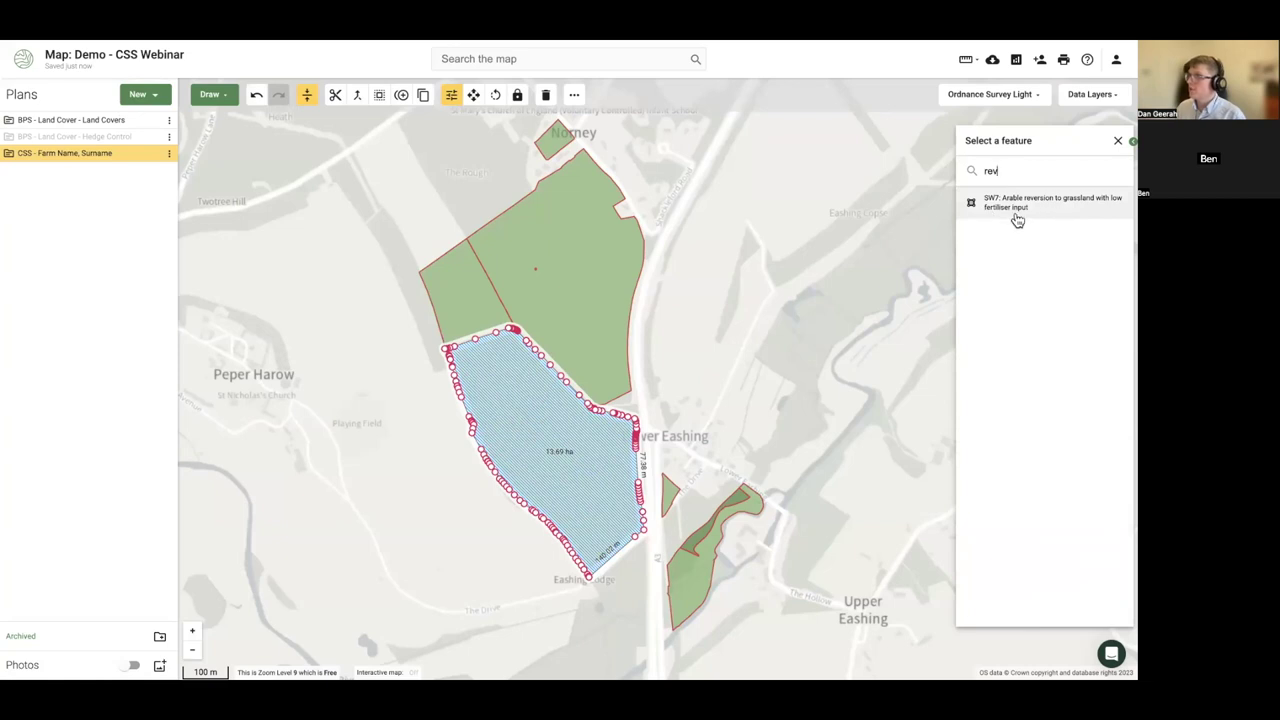
left_click(158, 120)
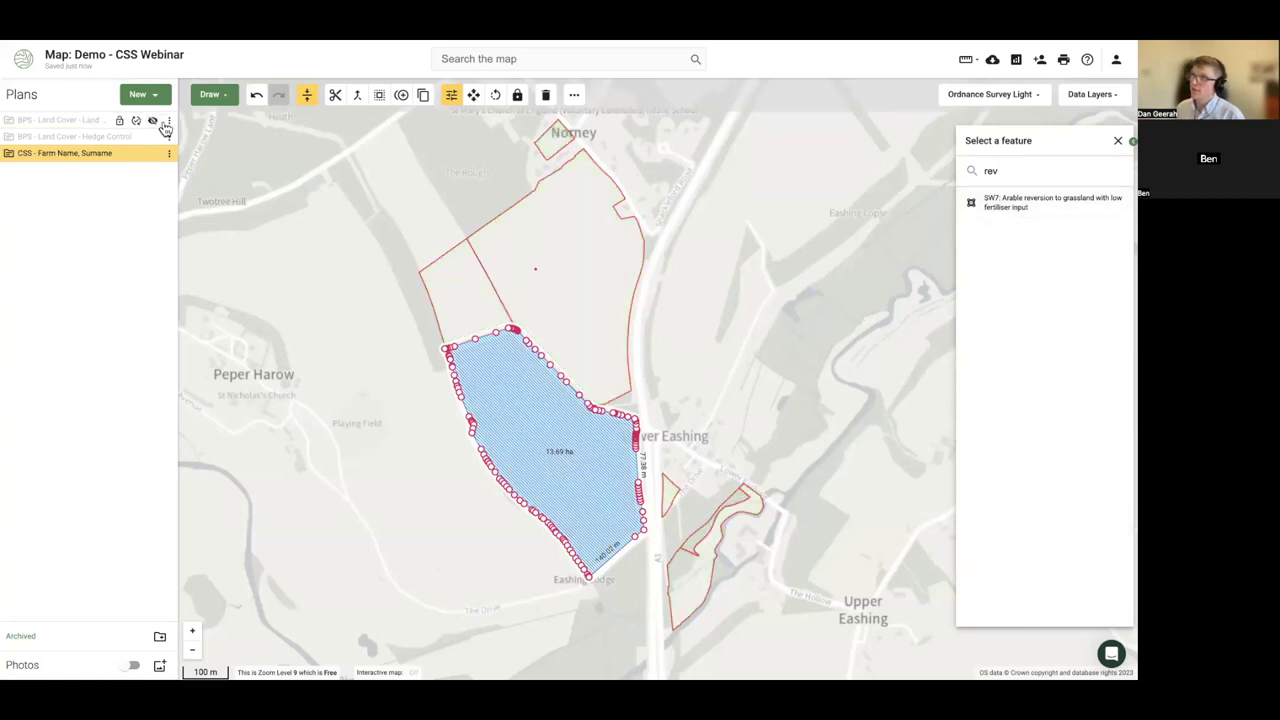
left_click(432, 410)
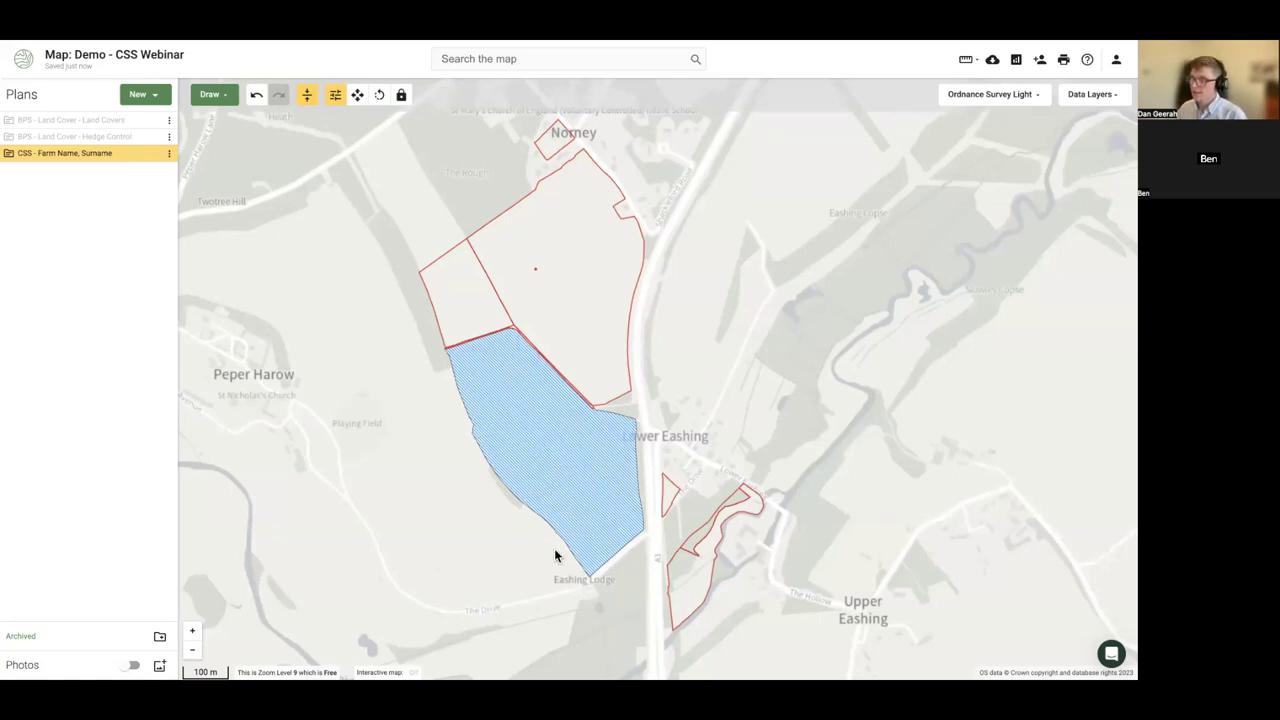
left_click(563, 475)
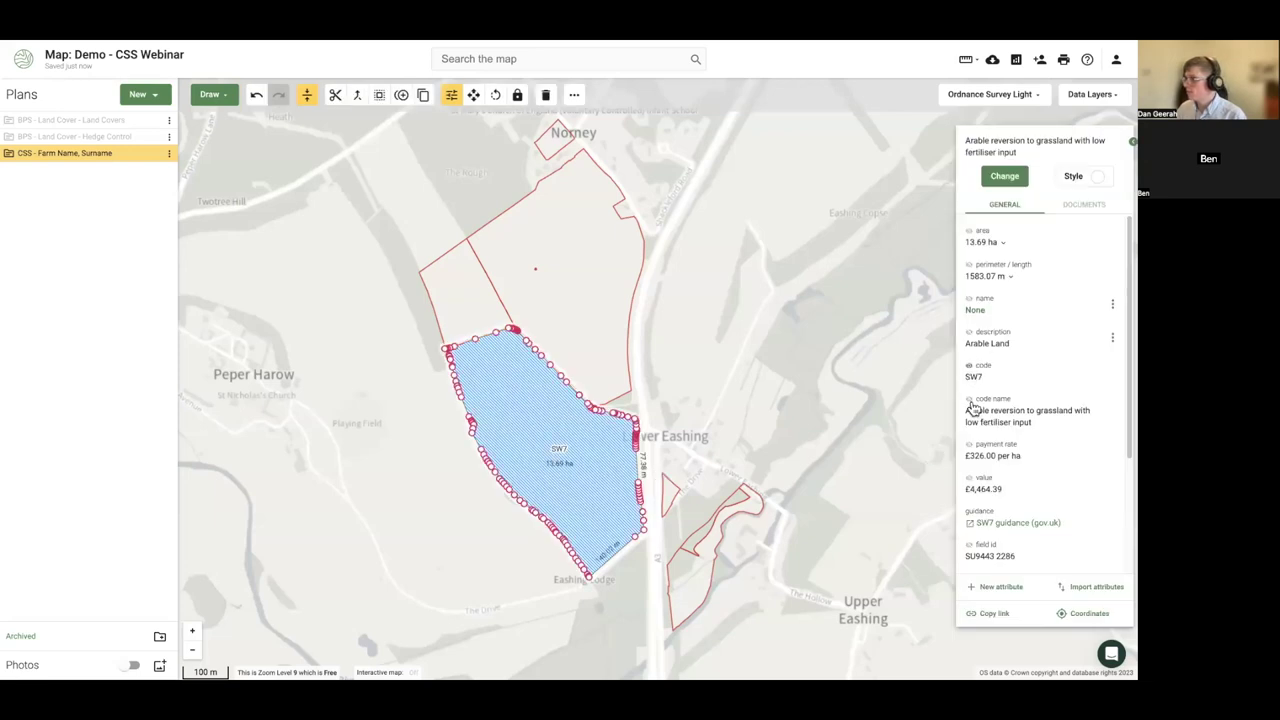
left_click(397, 515)
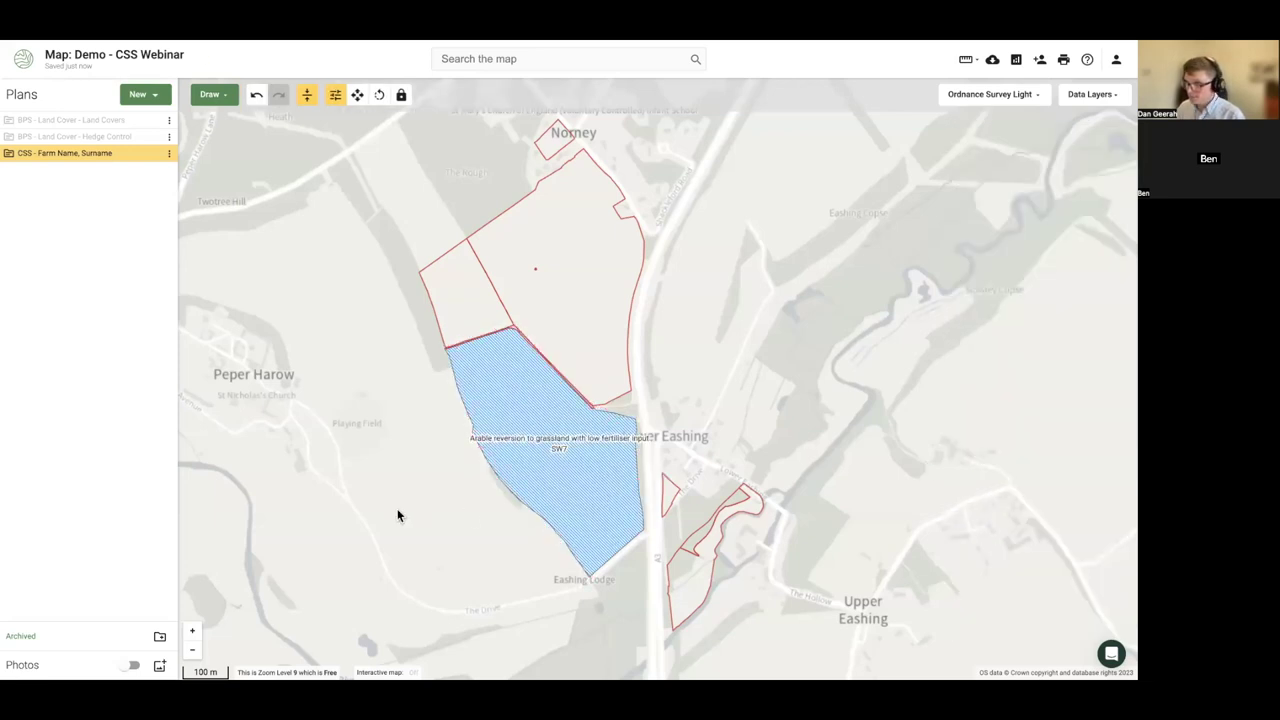
left_click(544, 478)
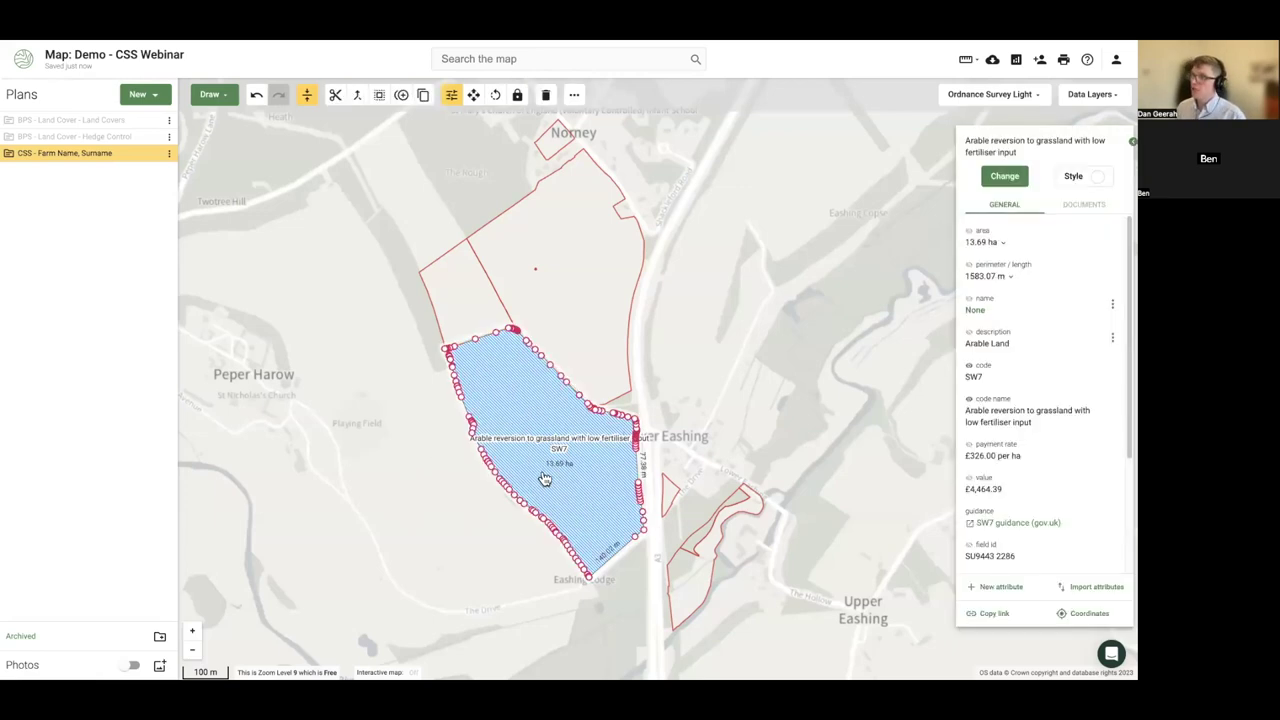
- Change the field's option to AB8 Flower-rich margins and plots
left_click(1005, 177)
type("ab8")
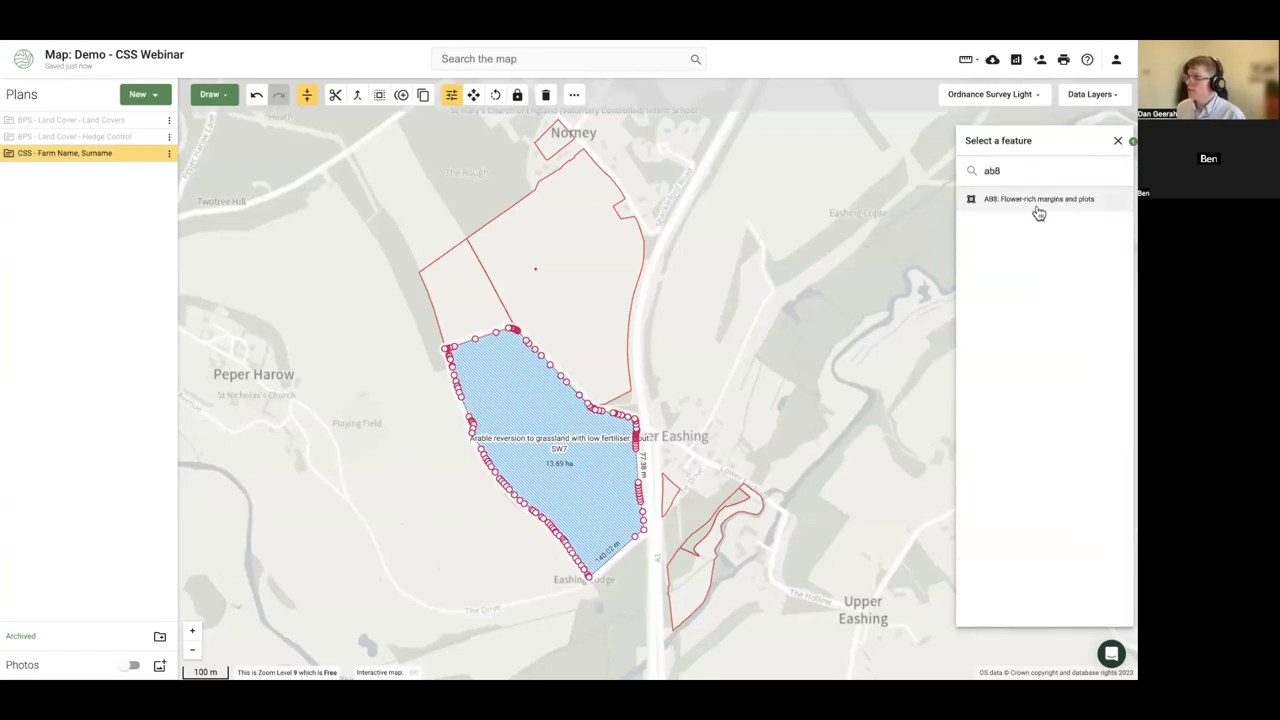
left_click(1038, 210)
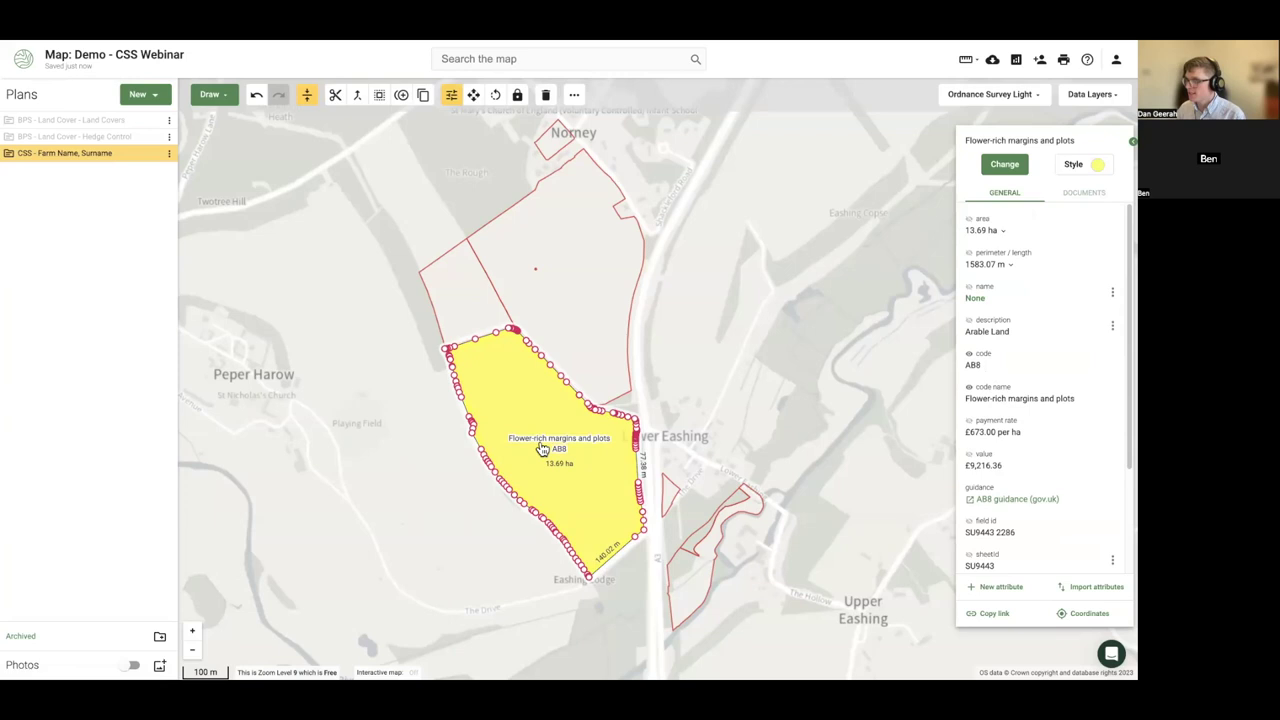
- Label the field with its area, £9,216.36 value and £673.00 per ha rate
left_click(969, 424)
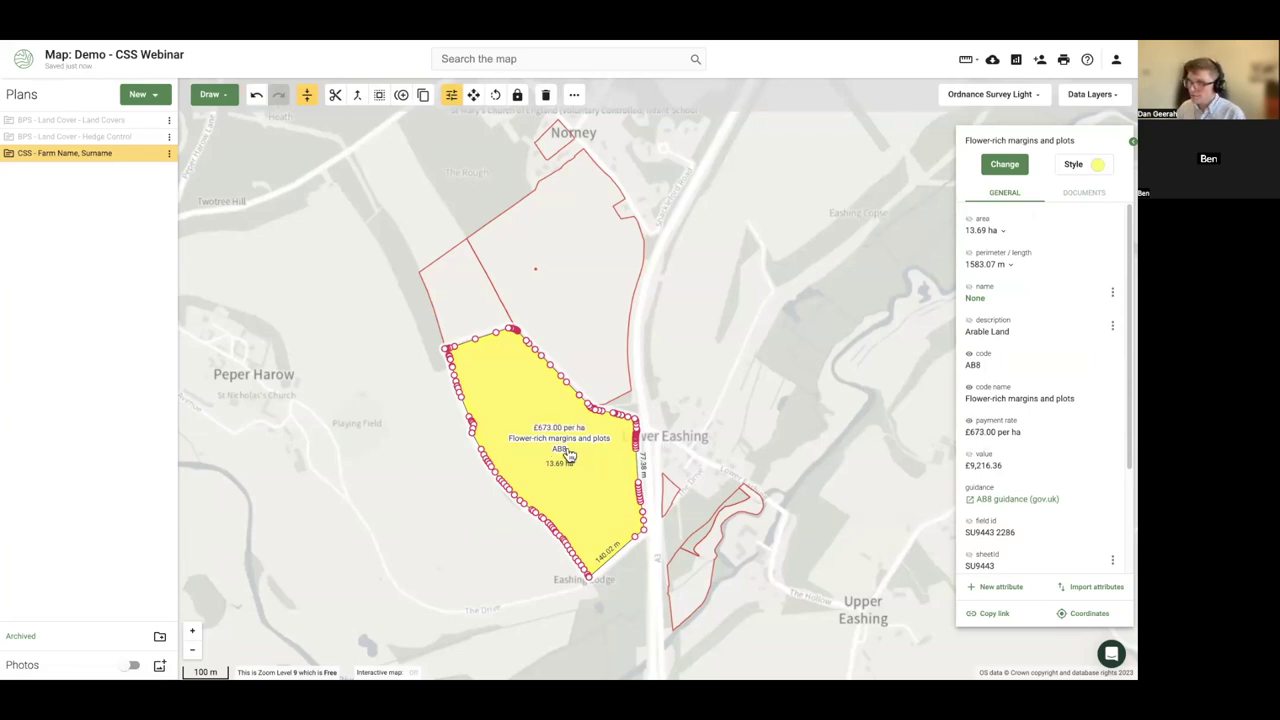
scroll(565, 452, "up", 1)
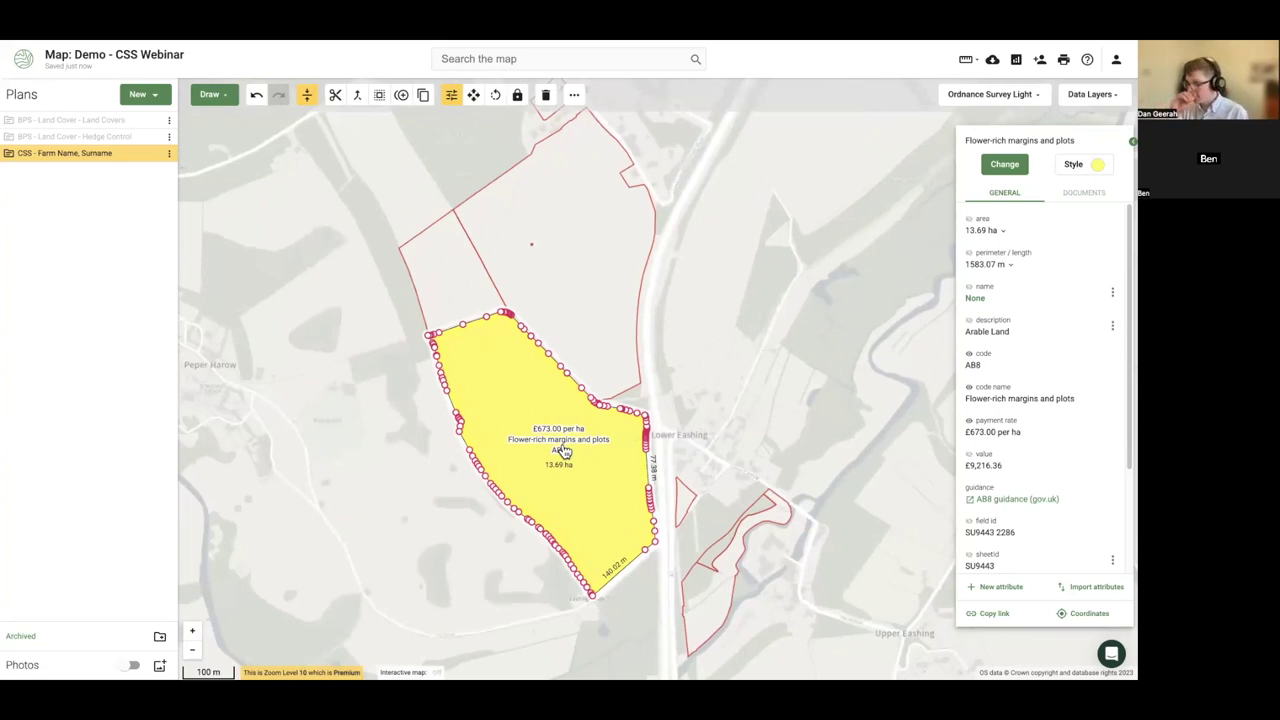
left_click(969, 455)
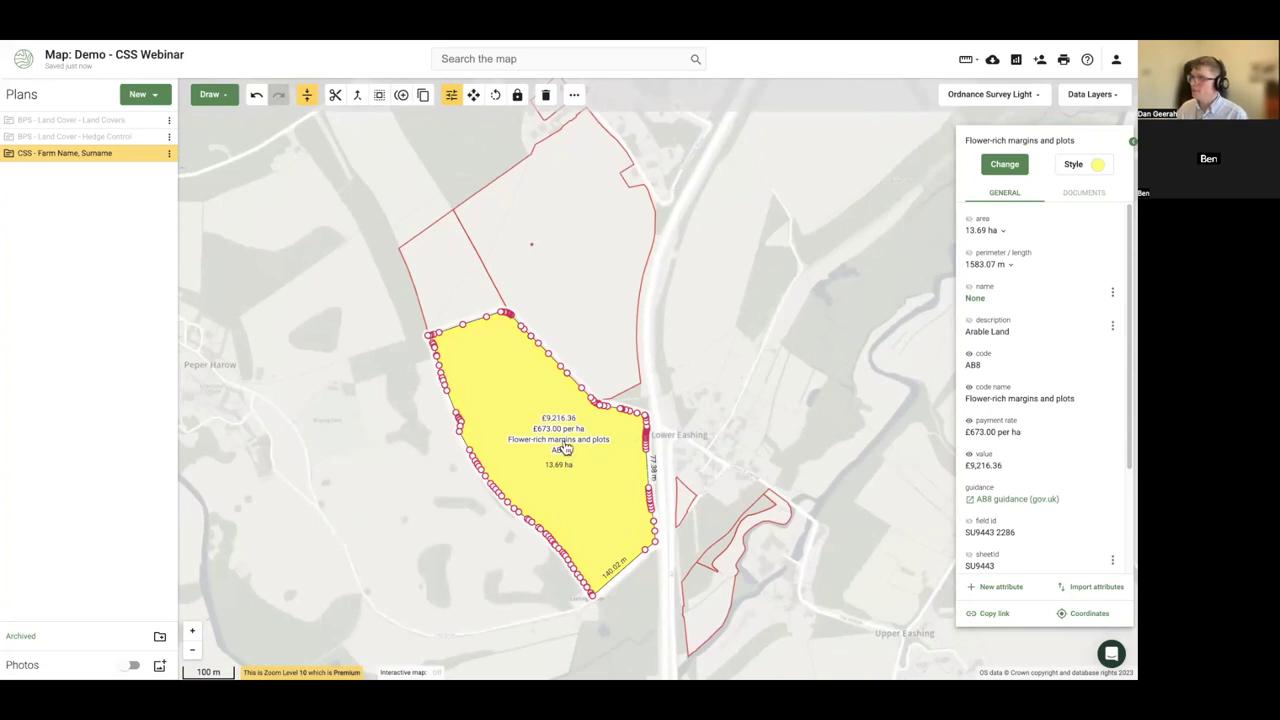
left_click(969, 221)
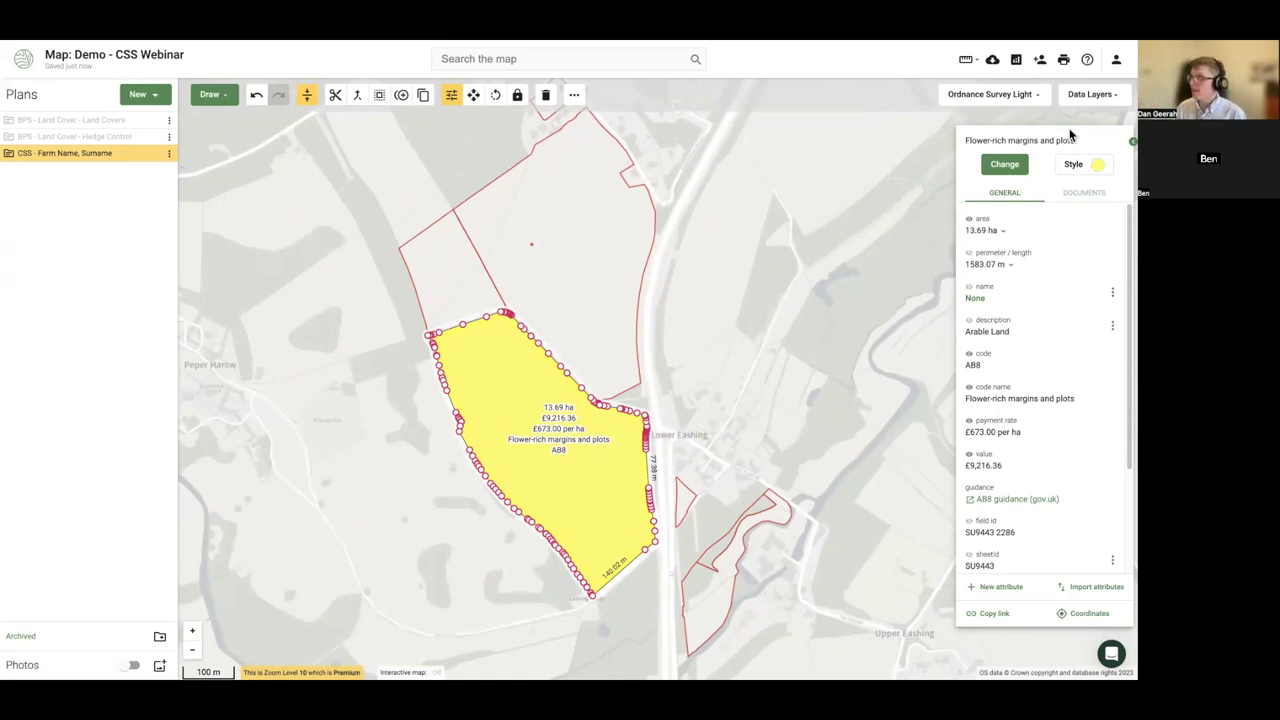
left_click(1008, 165)
type("sw7")
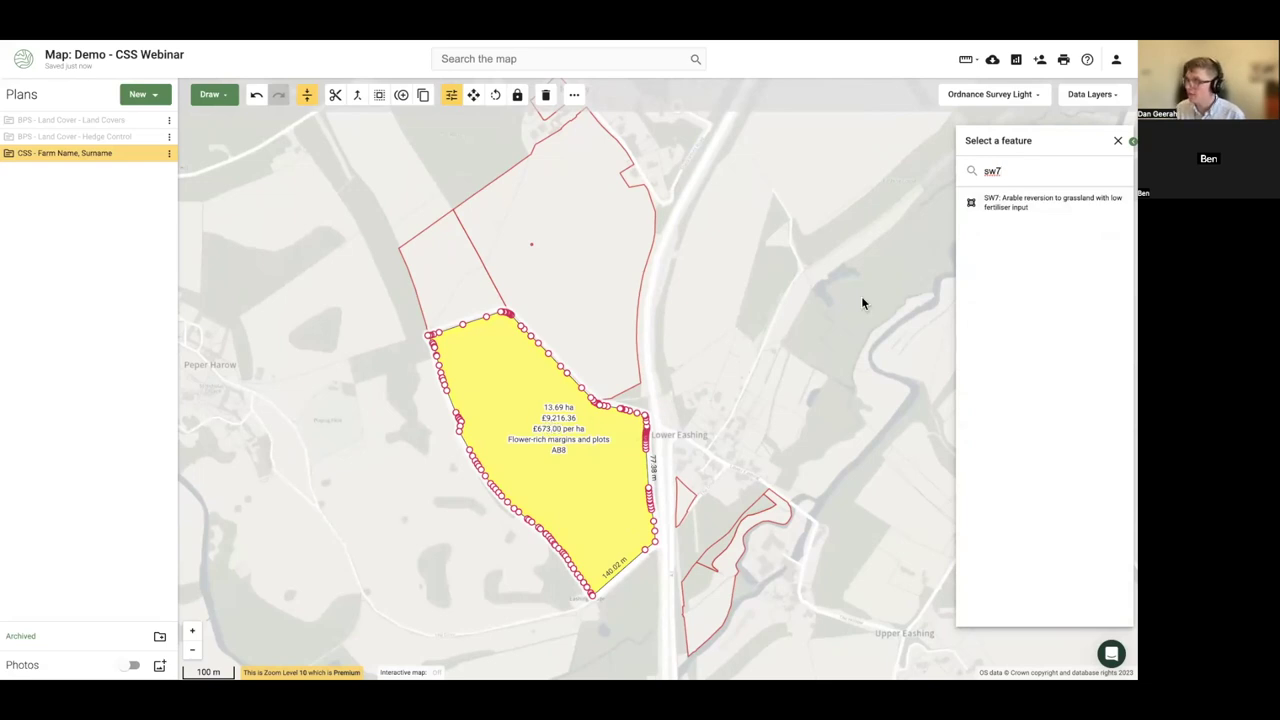
- Reassign the 13.69 ha field to SW7 arable reversion and reselect it
left_click(1012, 203)
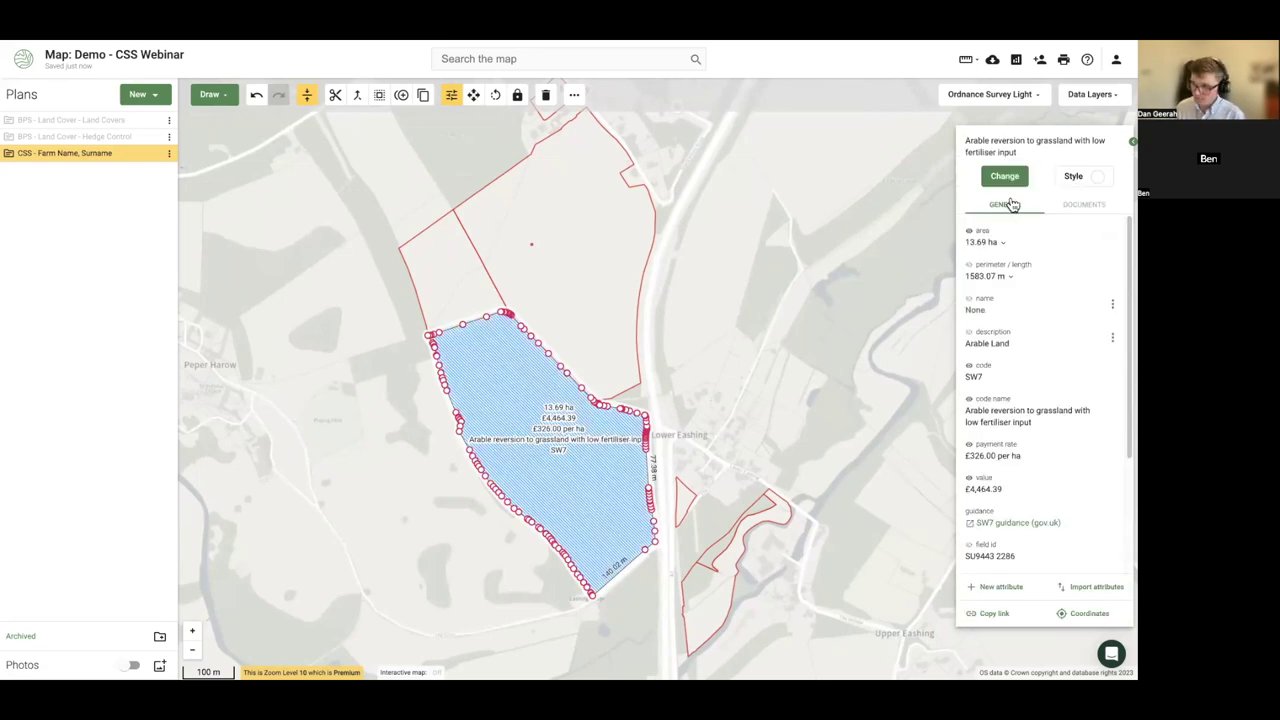
left_click(766, 403)
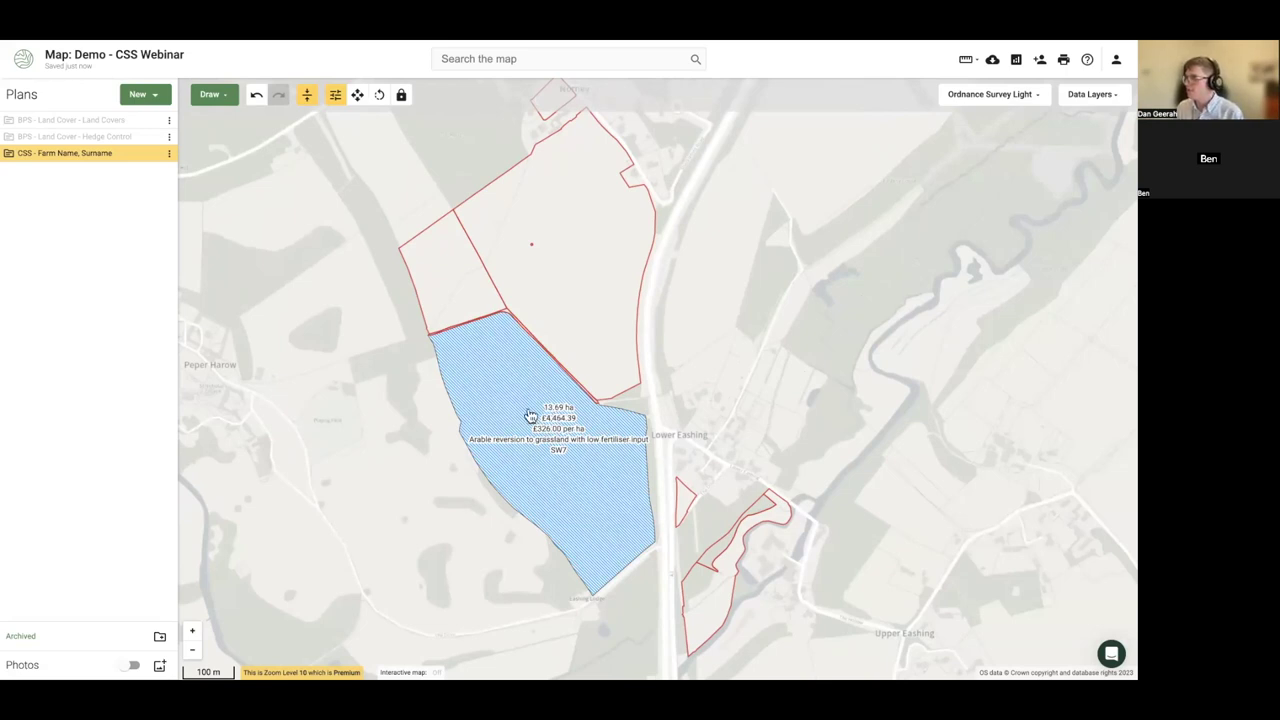
left_click(531, 416)
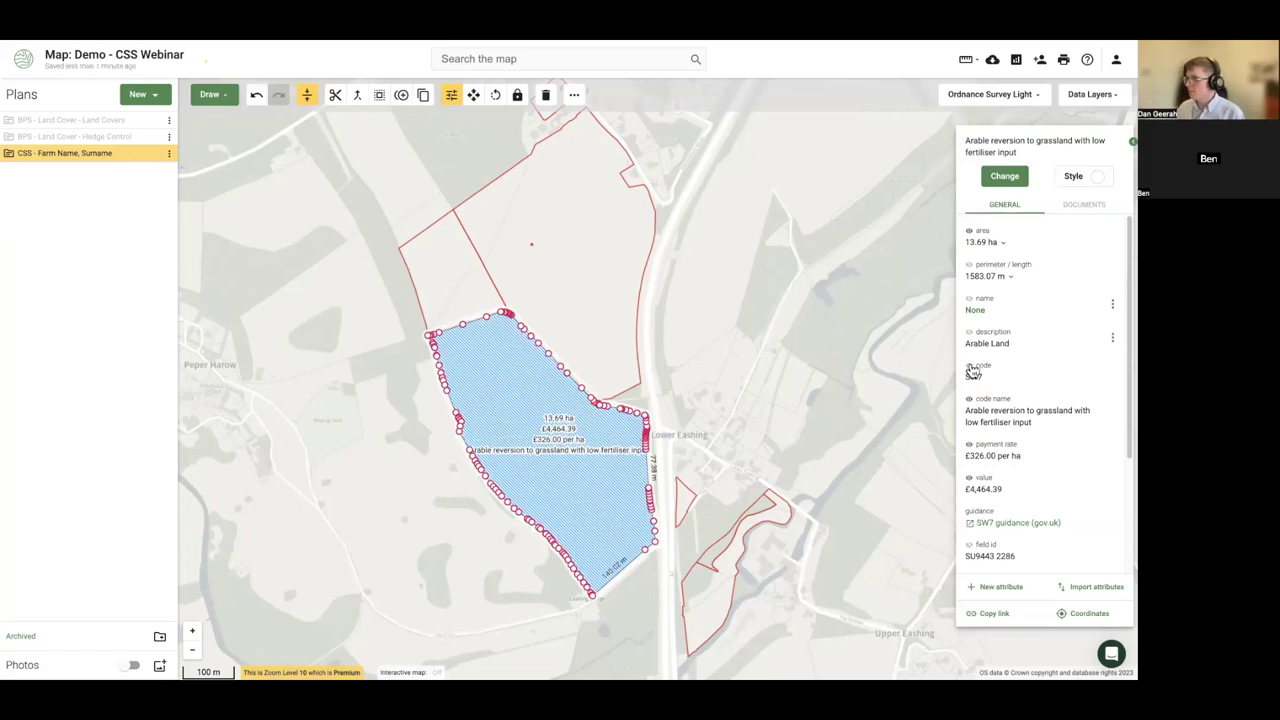
- Trim the field label to show only the area above the SW7 code
left_click(968, 231)
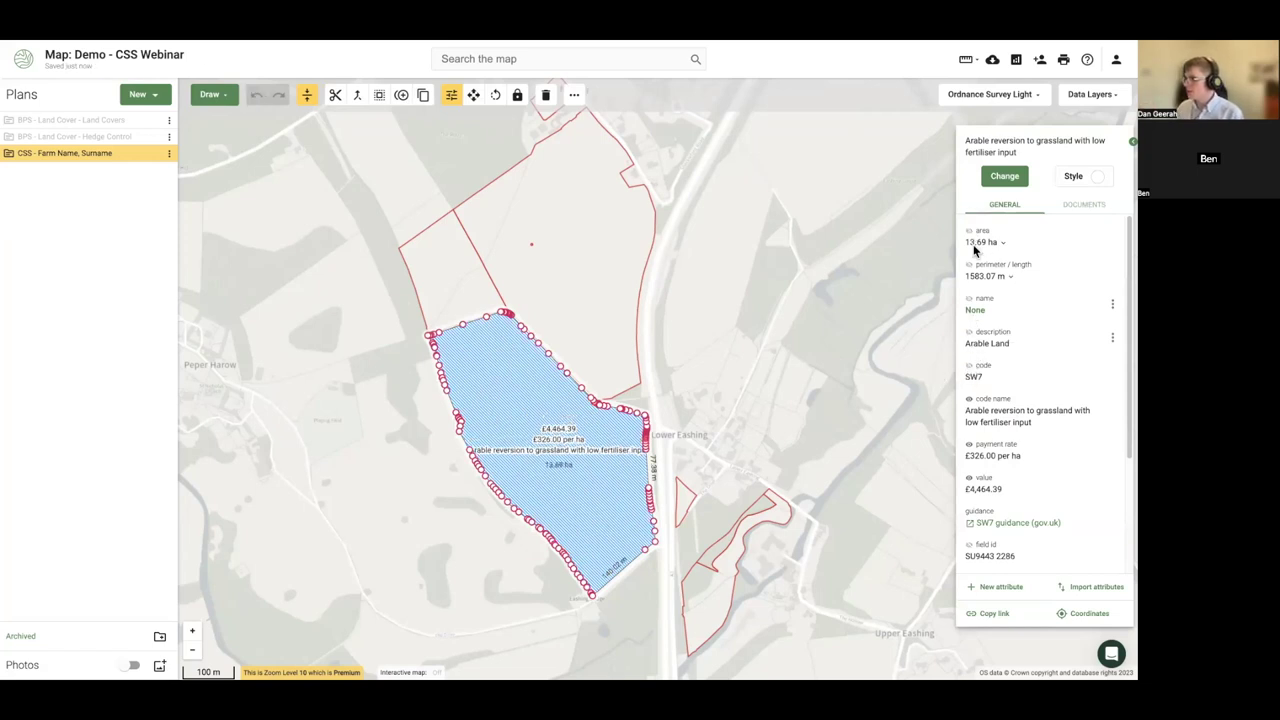
left_click(968, 446)
left_click(969, 477)
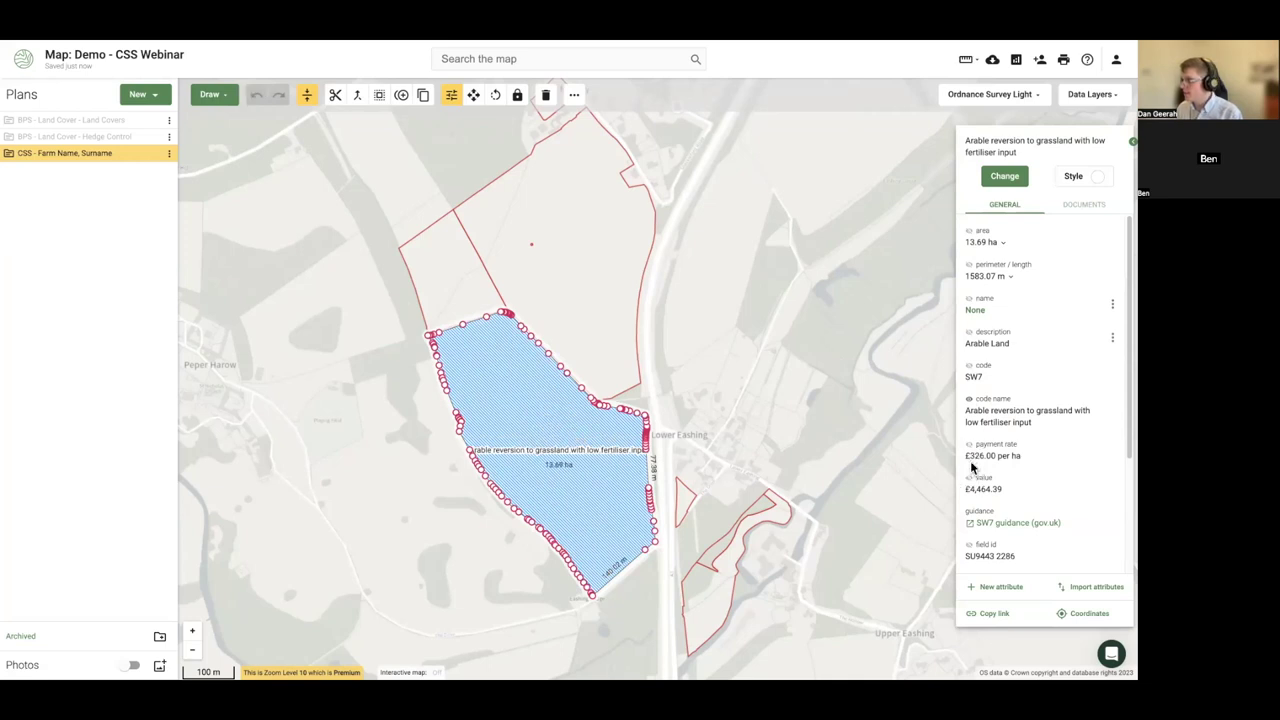
left_click(969, 366)
left_click(968, 399)
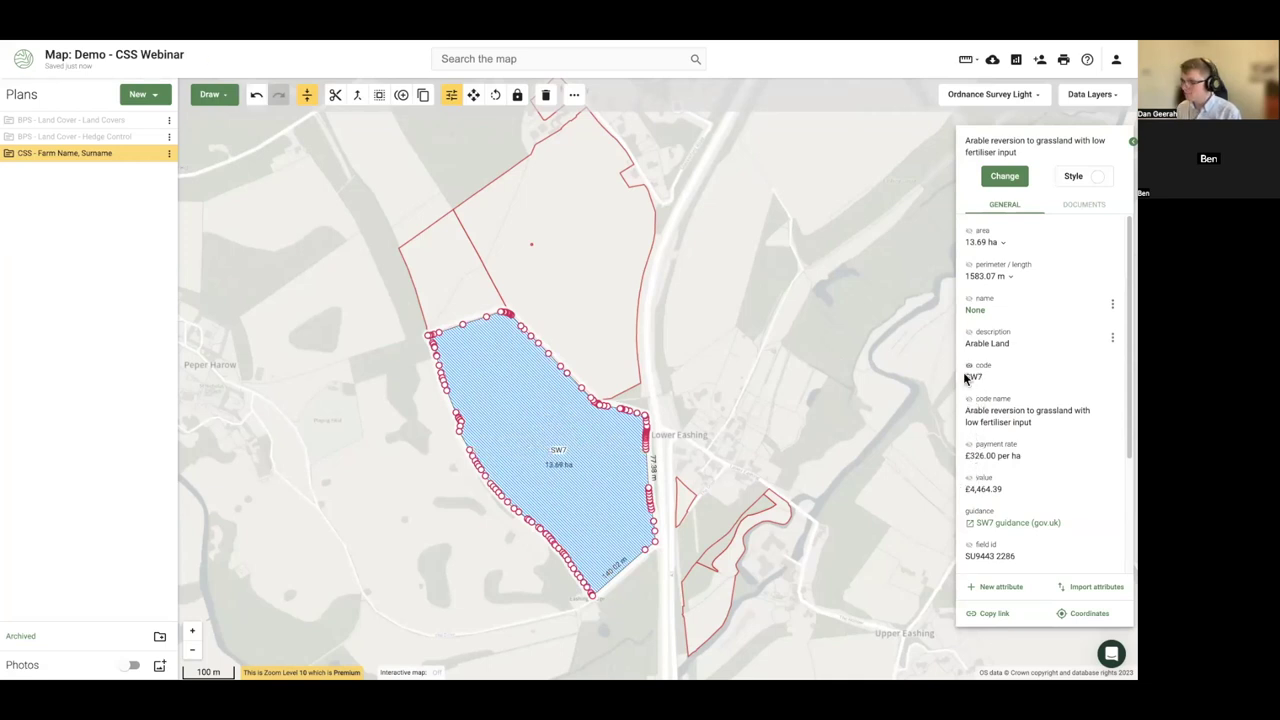
left_click(968, 231)
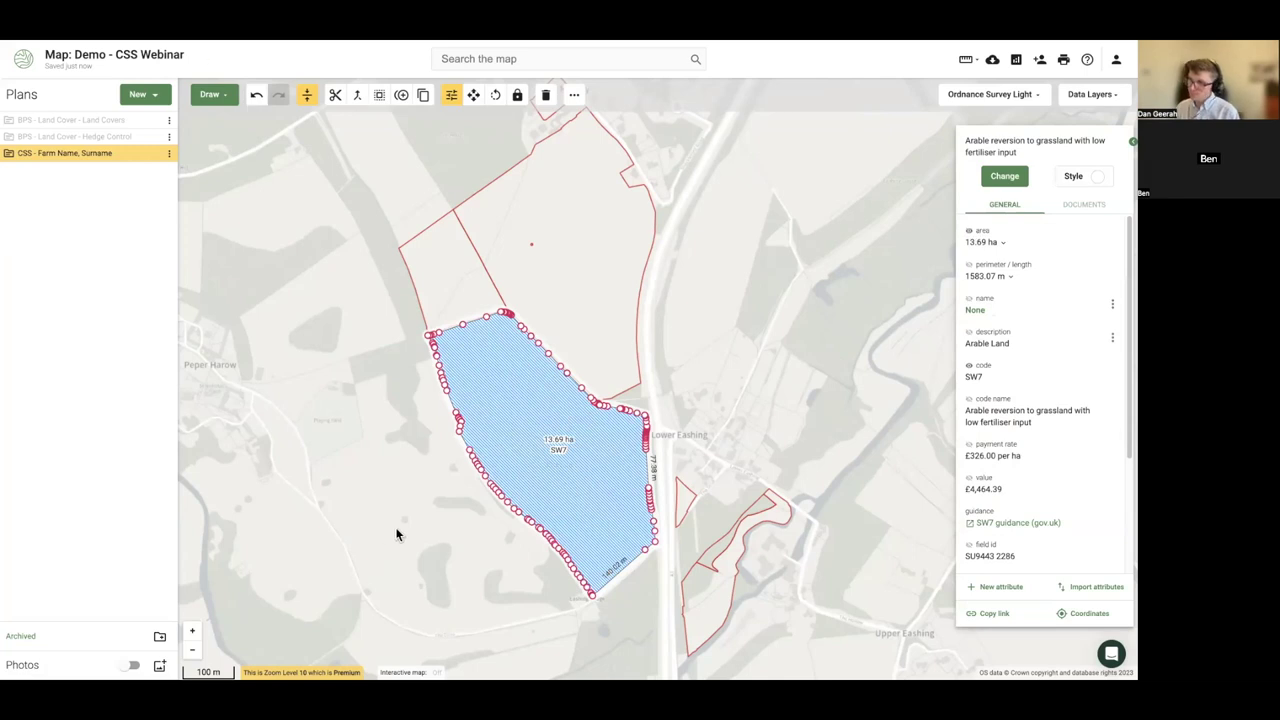
left_click(396, 535)
scroll(494, 449, "up", 5)
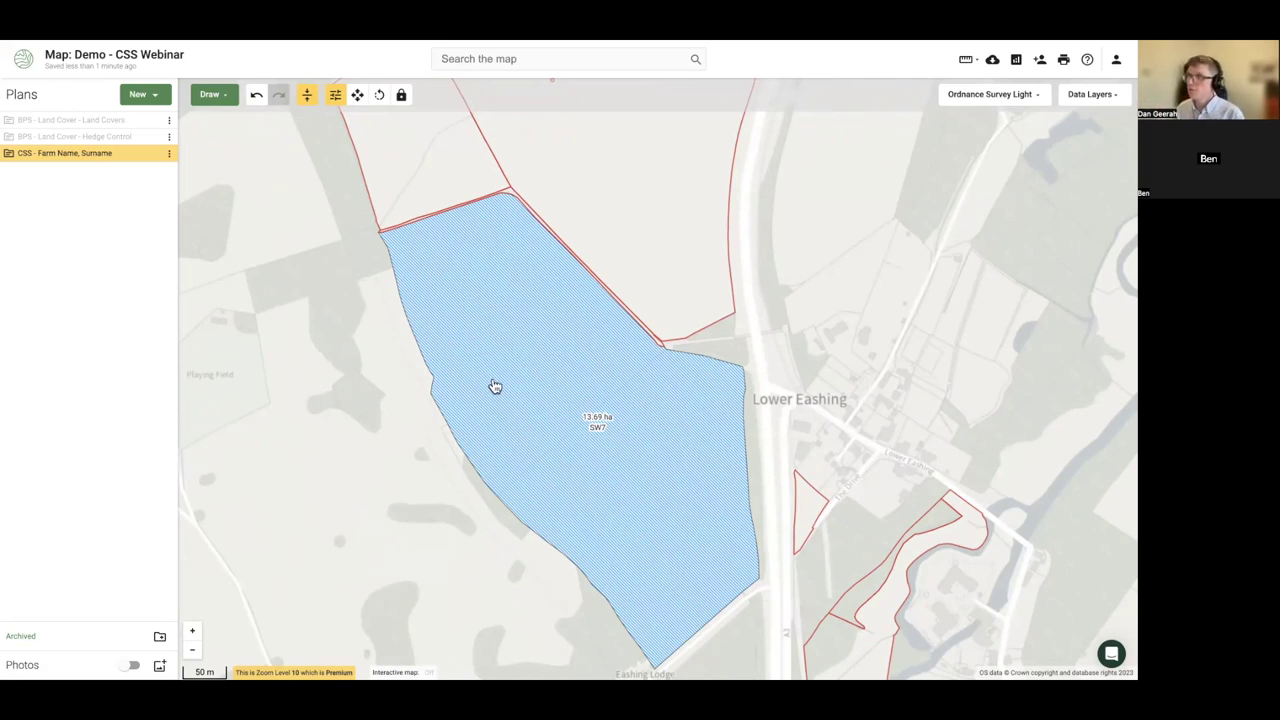
- Split a 1.38 ha strip off the SW7 field's northern edge and select it
left_click_drag(493, 385, 423, 354)
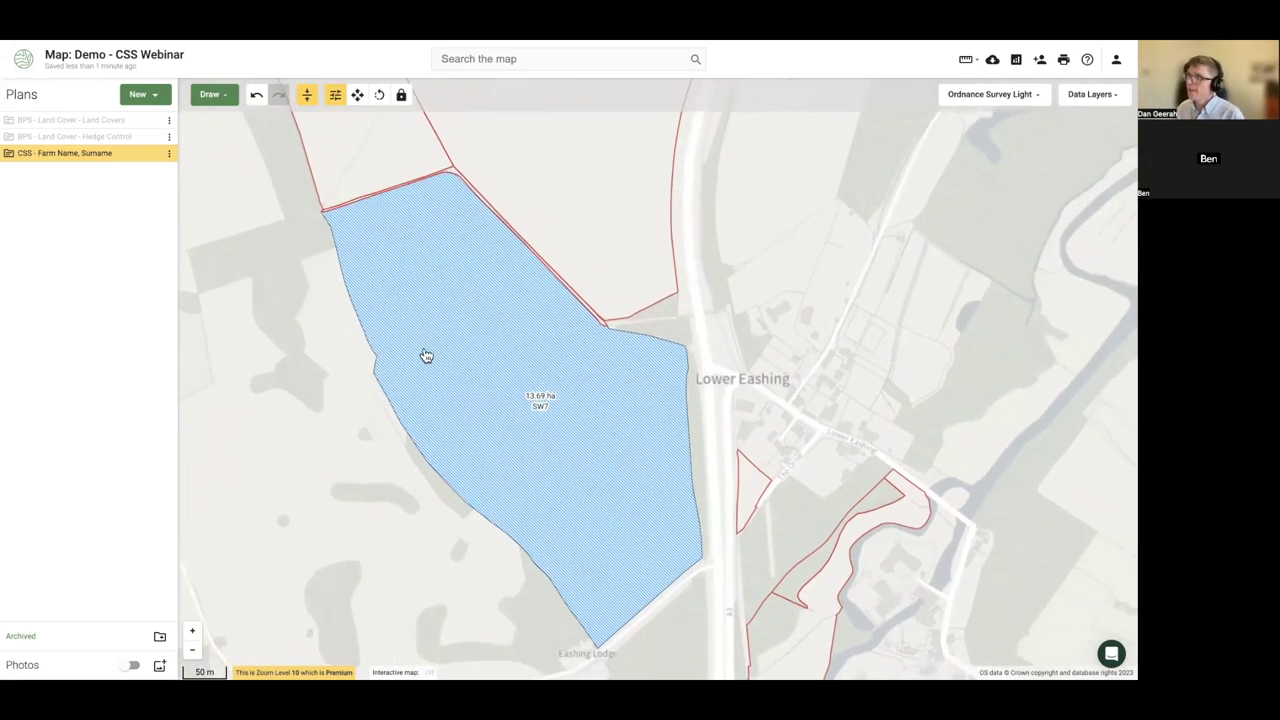
left_click(488, 324)
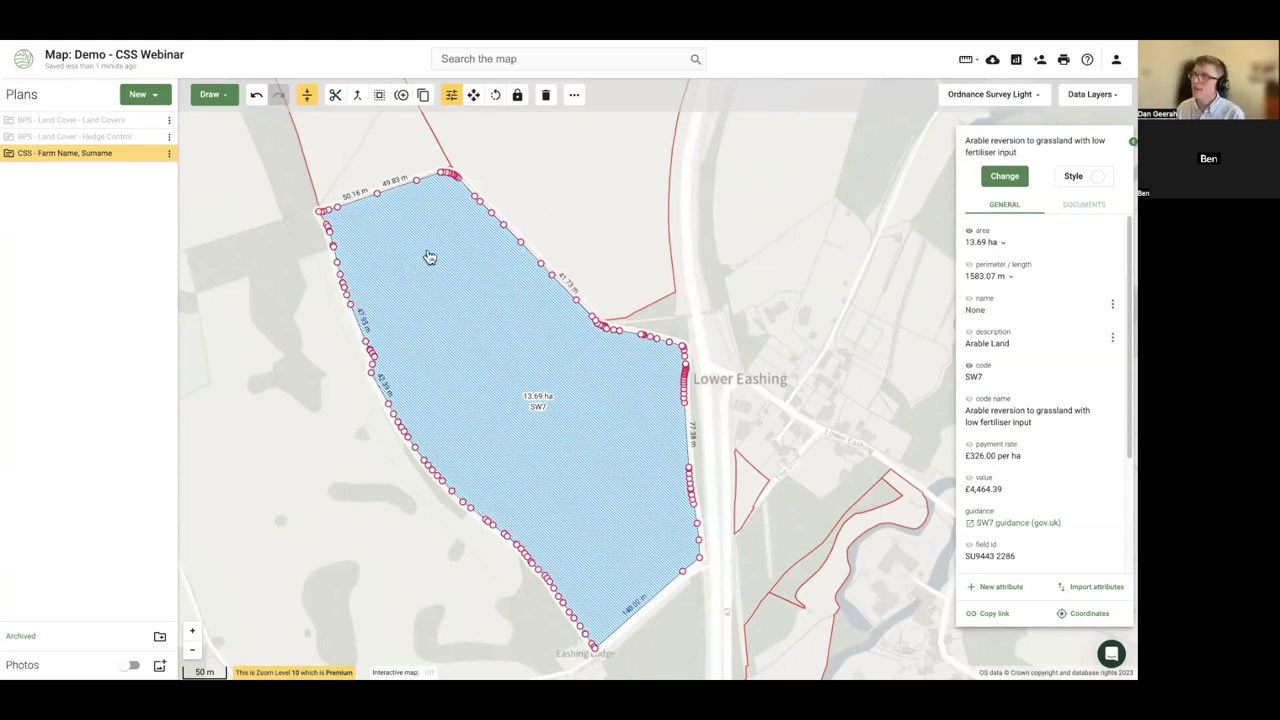
left_click(366, 250)
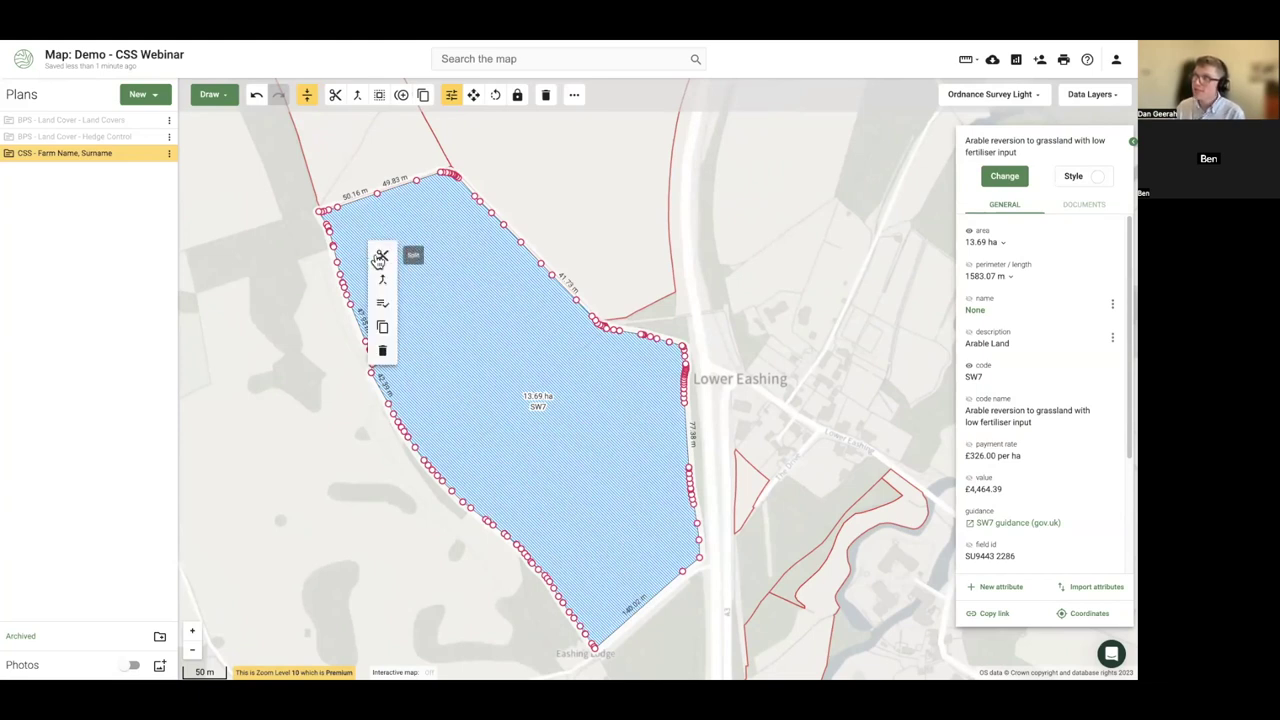
left_click(381, 257)
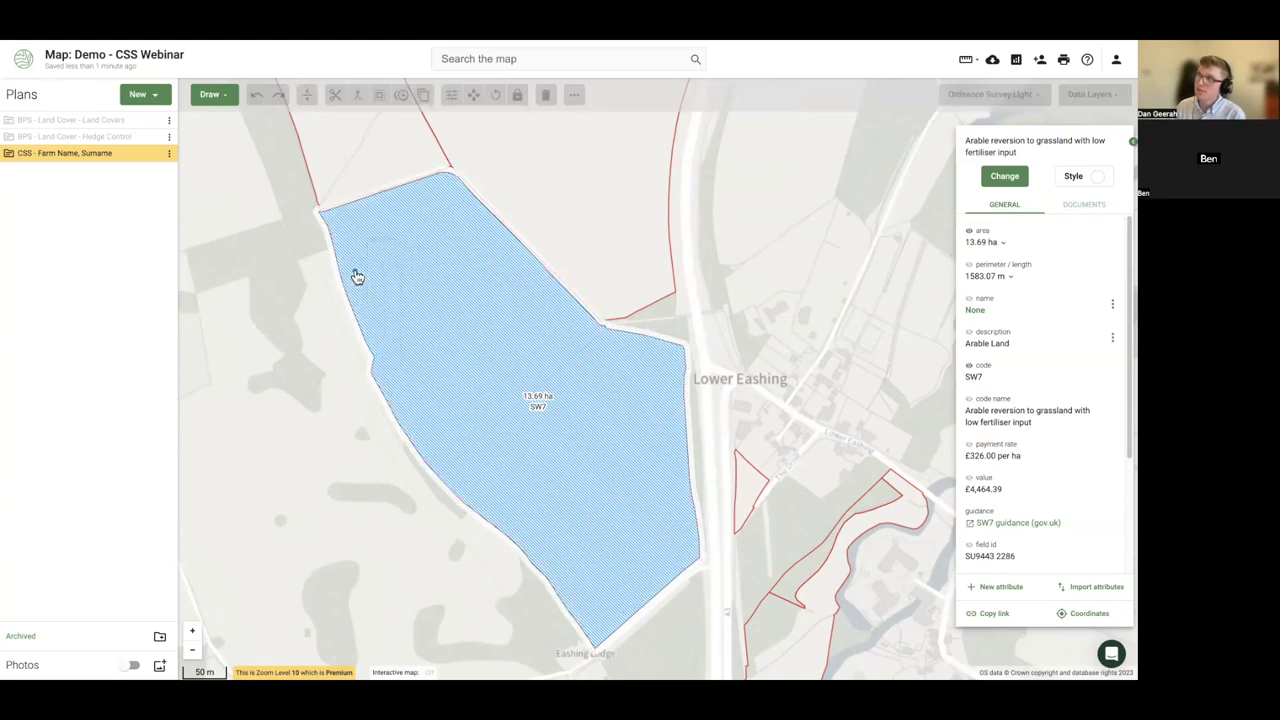
left_click(330, 292)
left_click(530, 197)
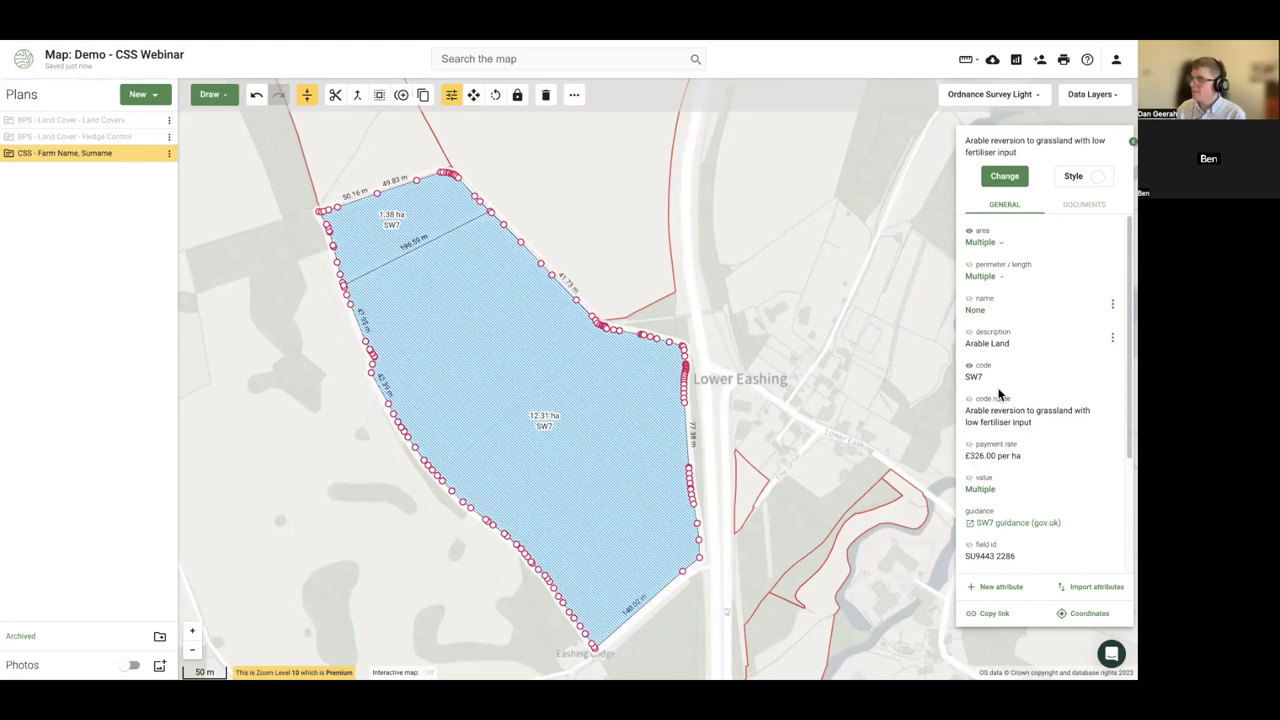
scroll(1000, 396, "down", 1)
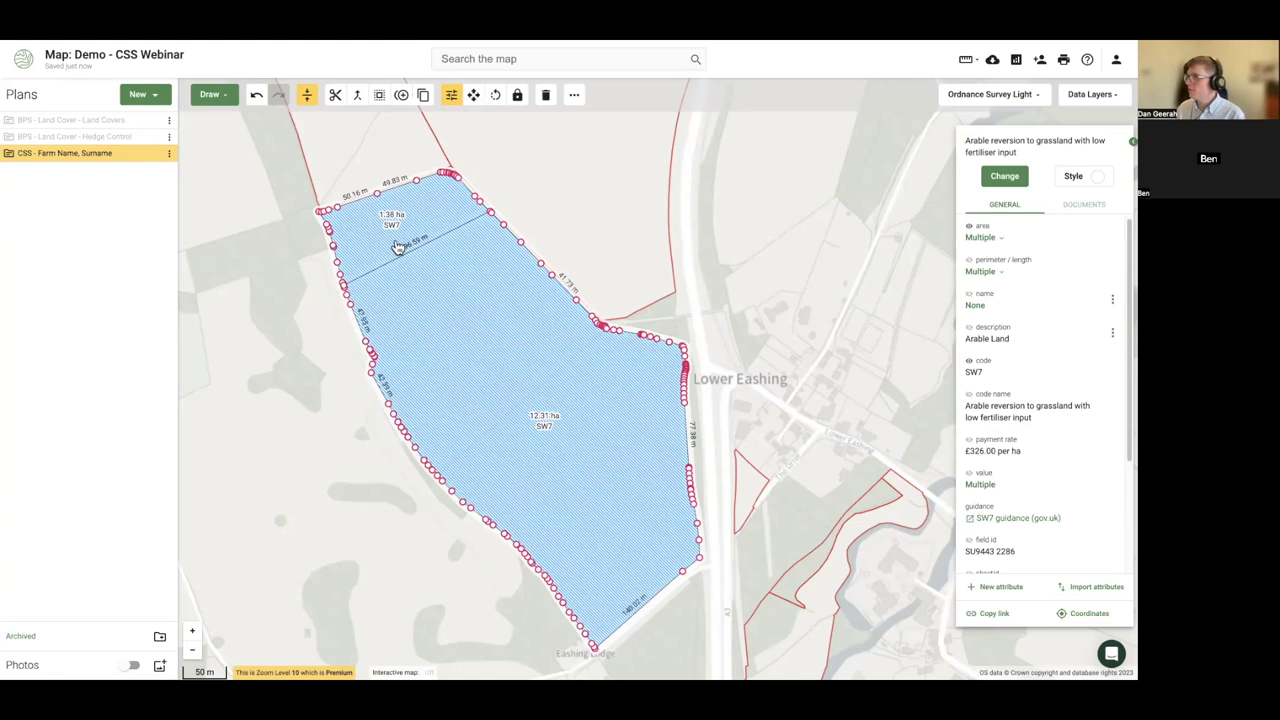
left_click(398, 247)
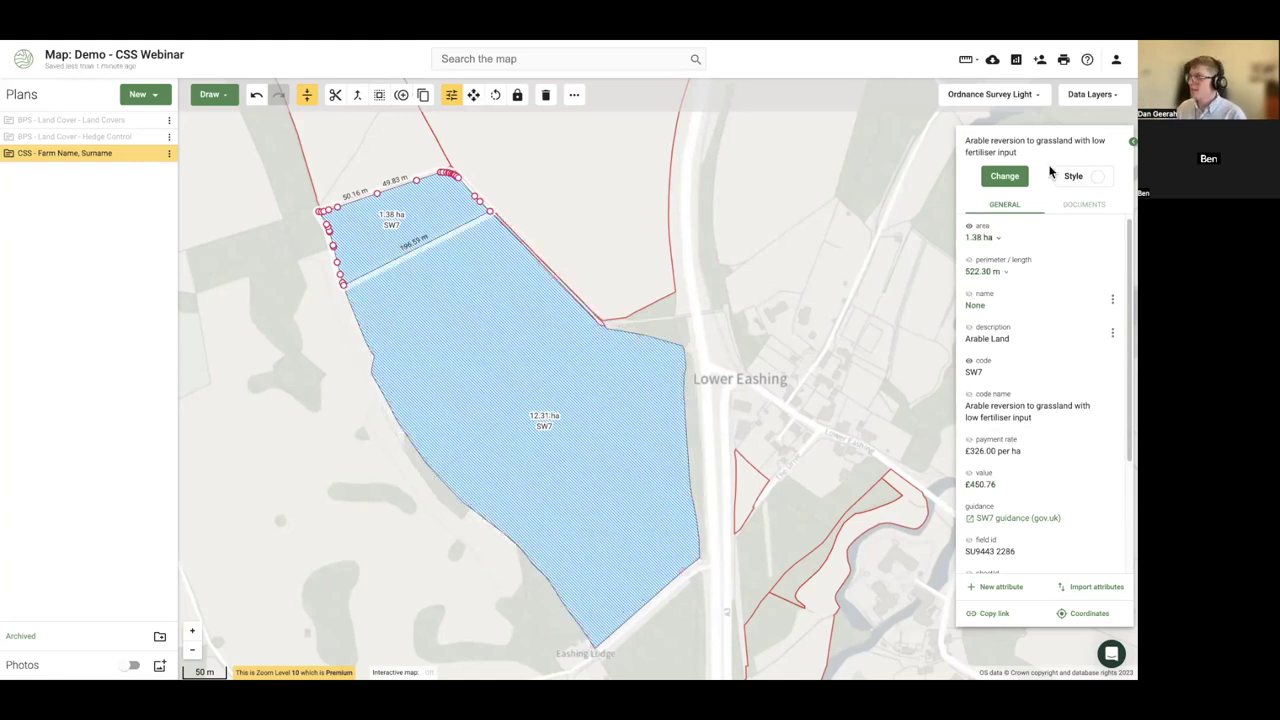
left_click(1005, 177)
- Search 'flow' and give the 1.38 ha strip AB8 Flower-rich margins and plots
type("wild")
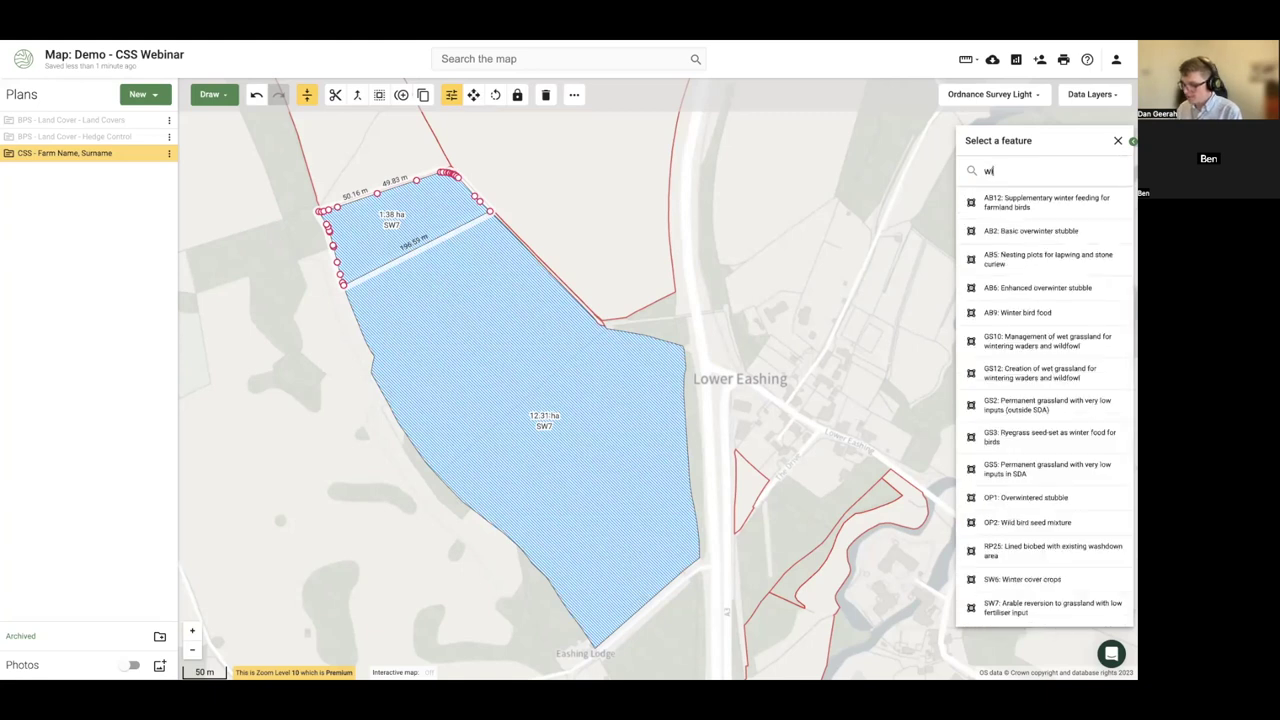
key("BackSpace")
key("BackSpace")
key("BackSpace")
type("flow")
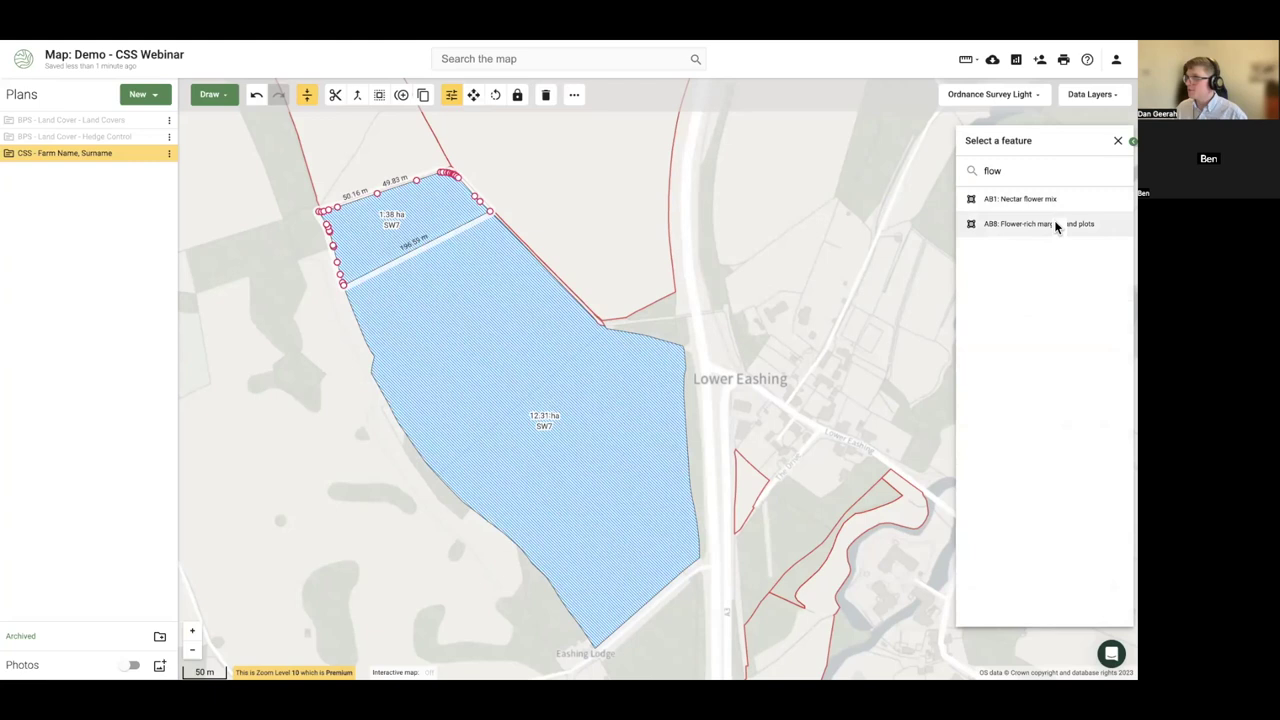
left_click(1057, 223)
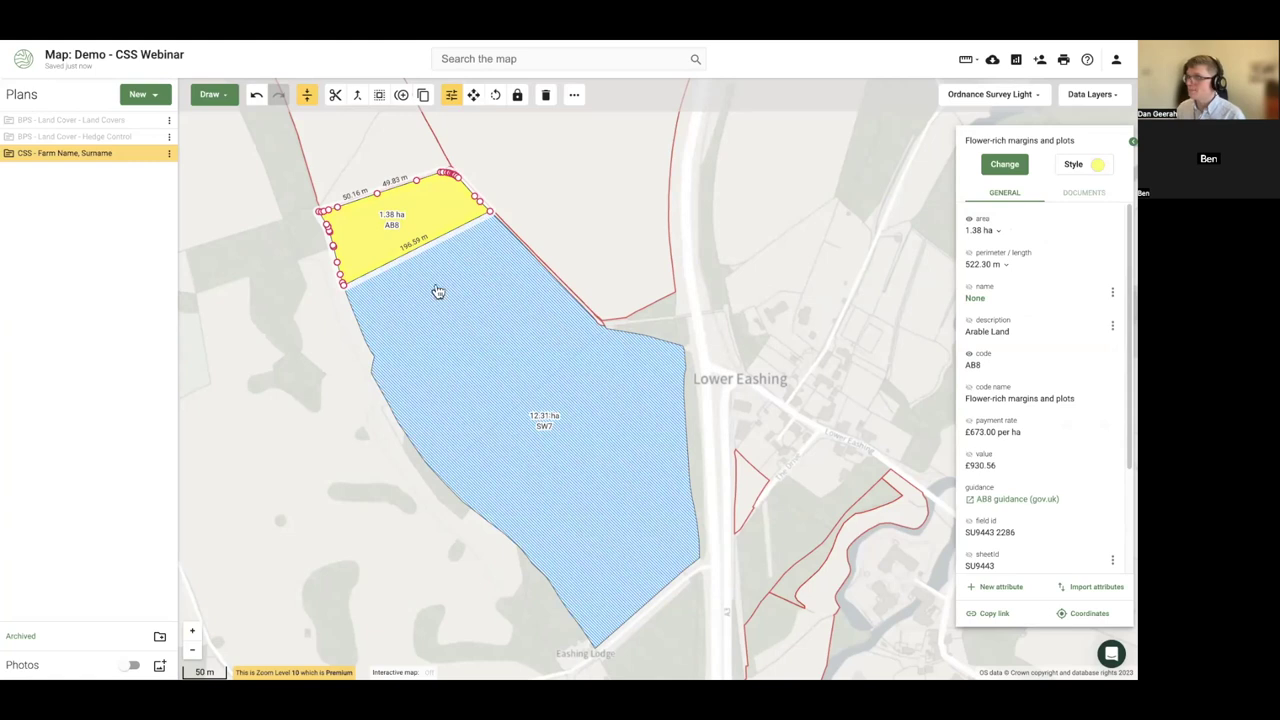
left_click(546, 374)
left_click(578, 384)
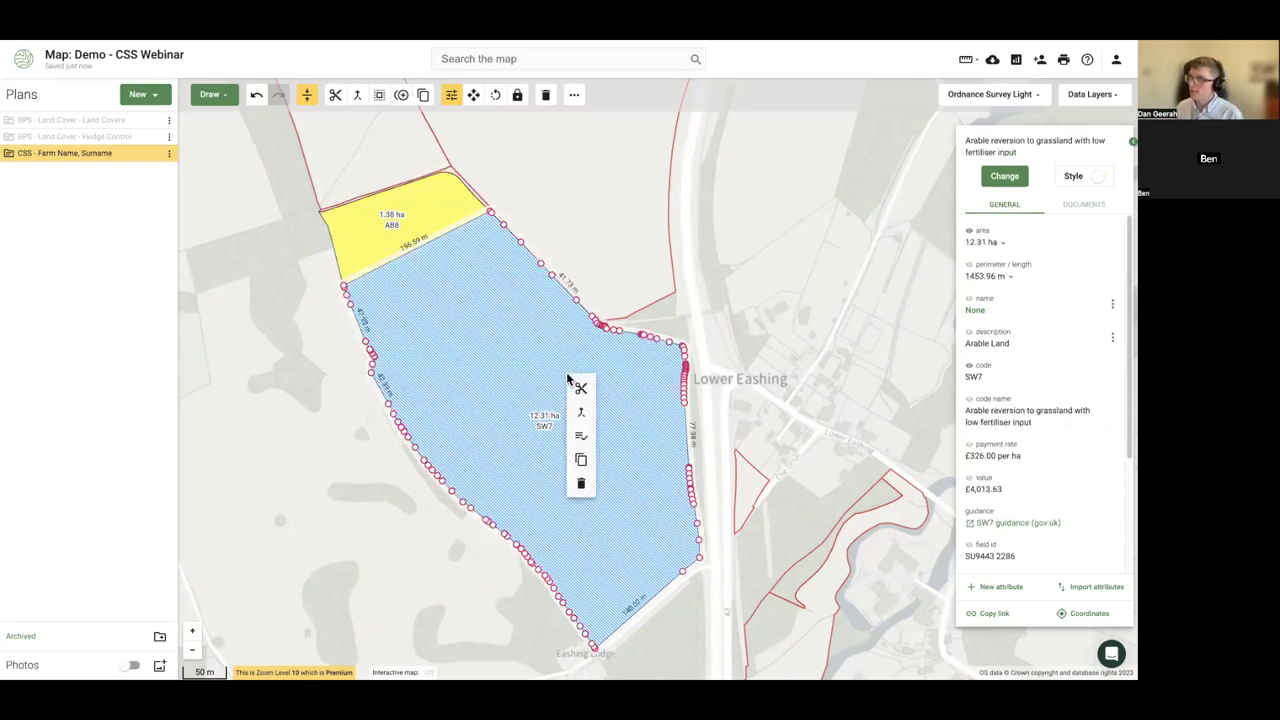
- Split a 1.13 ha eastern strip off the SW7 field and assign it AB1 Nectar flower mix
left_click(580, 382)
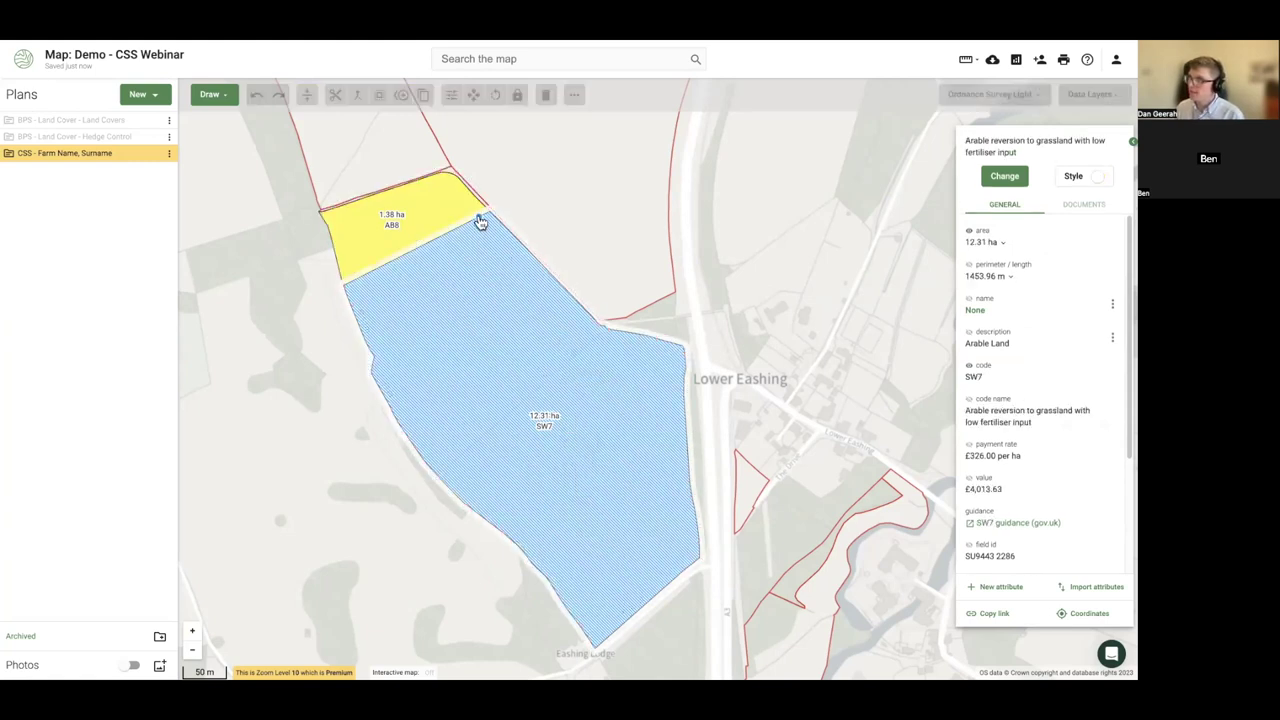
double_click(750, 553)
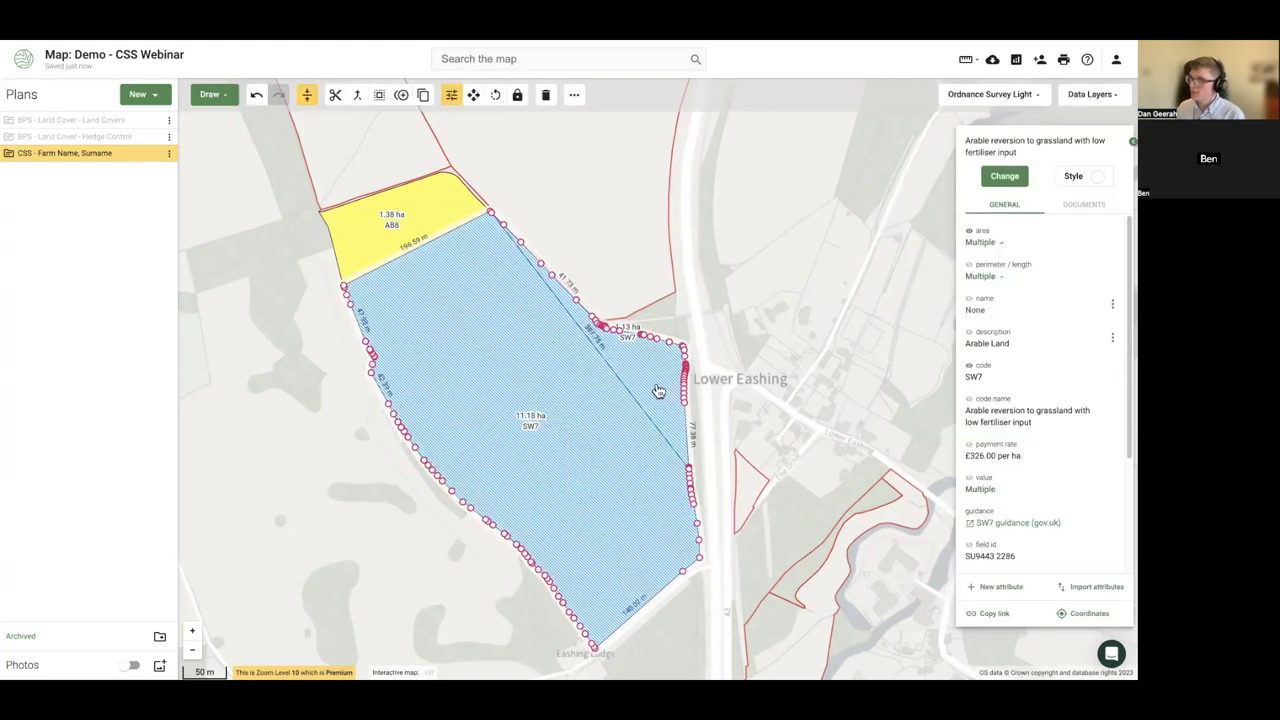
left_click(632, 371)
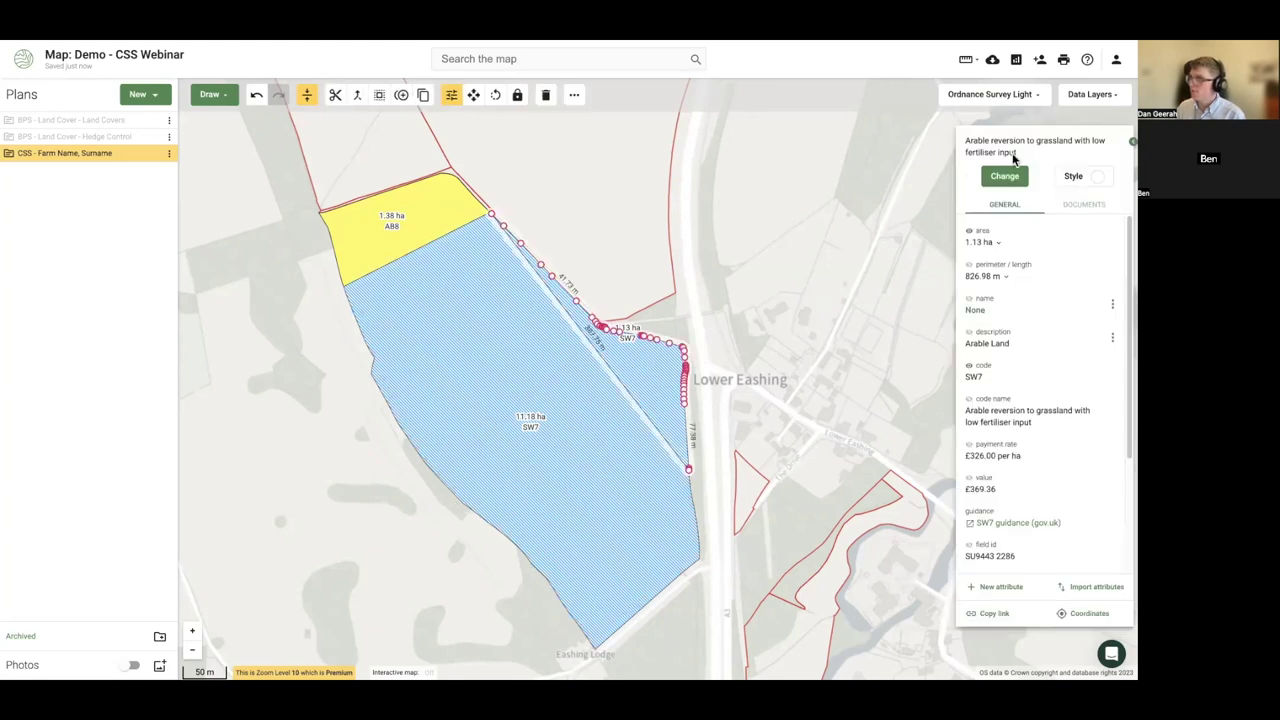
left_click(1005, 175)
type("AB1")
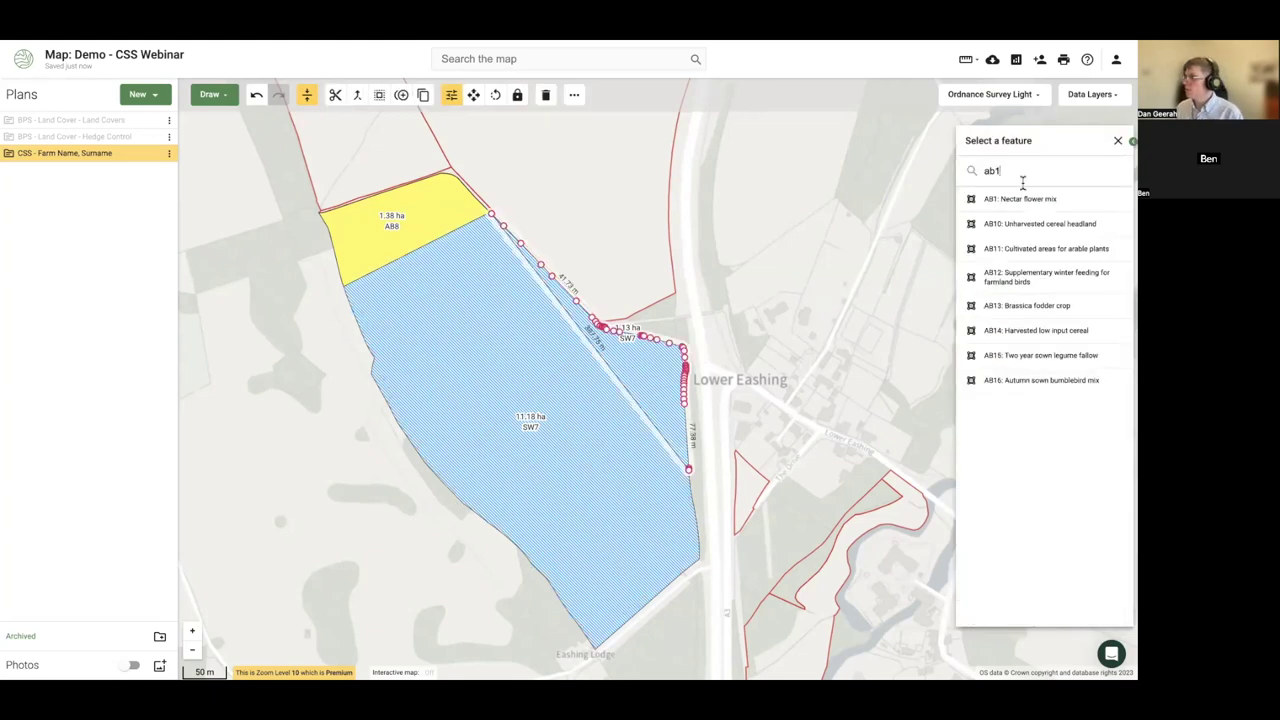
left_click(1020, 200)
left_click(328, 432)
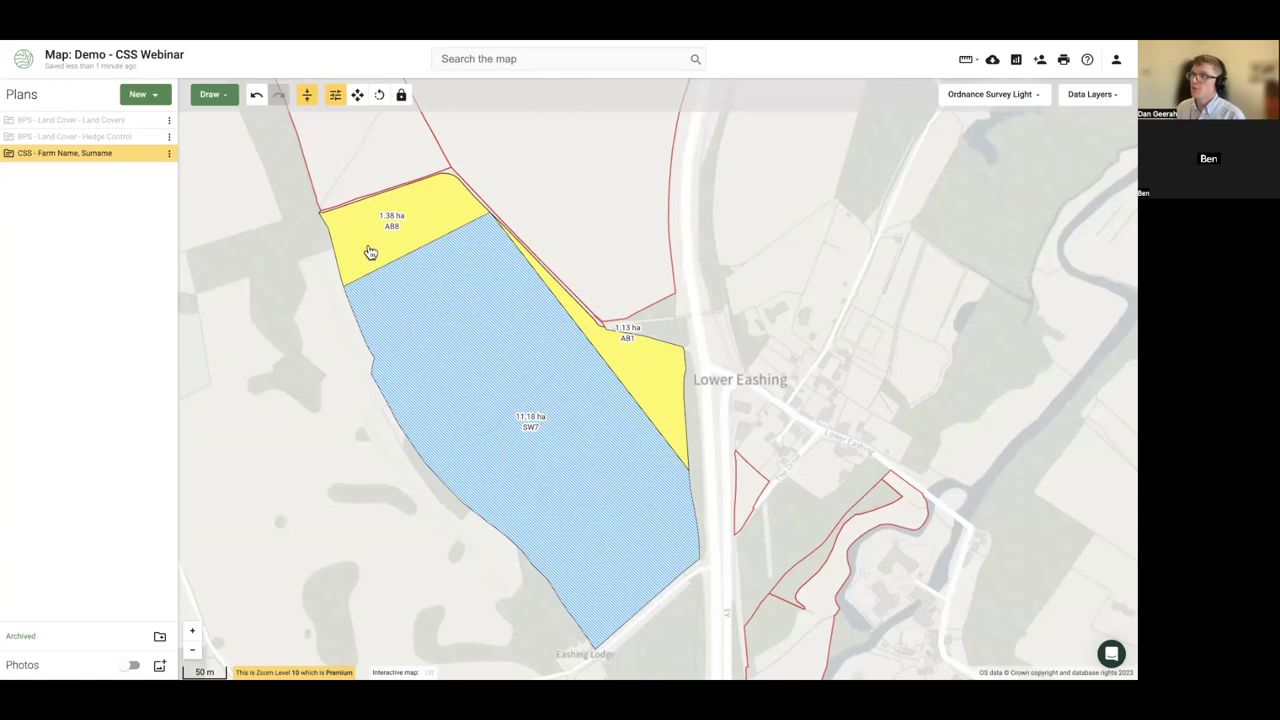
- Check the AB8, SW7 and AB1 parcels in turn, ending on the SW7 field
left_click(370, 253)
left_click(447, 326)
left_click(639, 386)
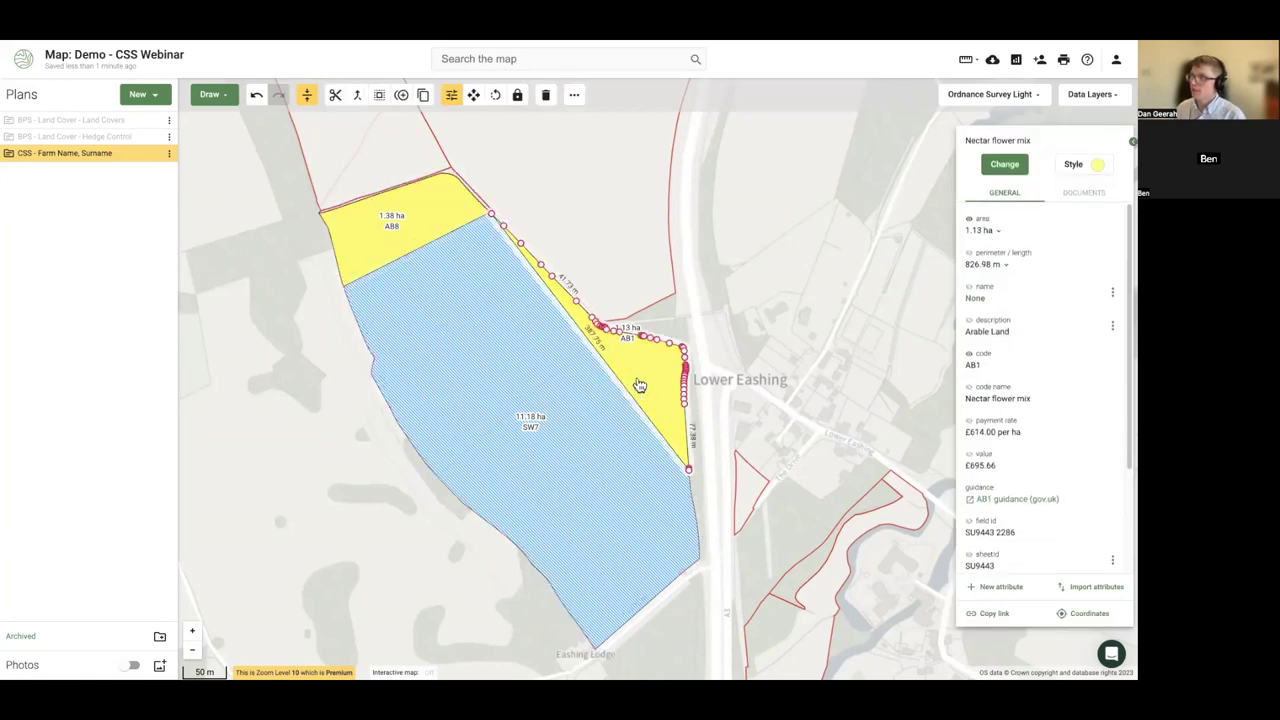
left_click(449, 318)
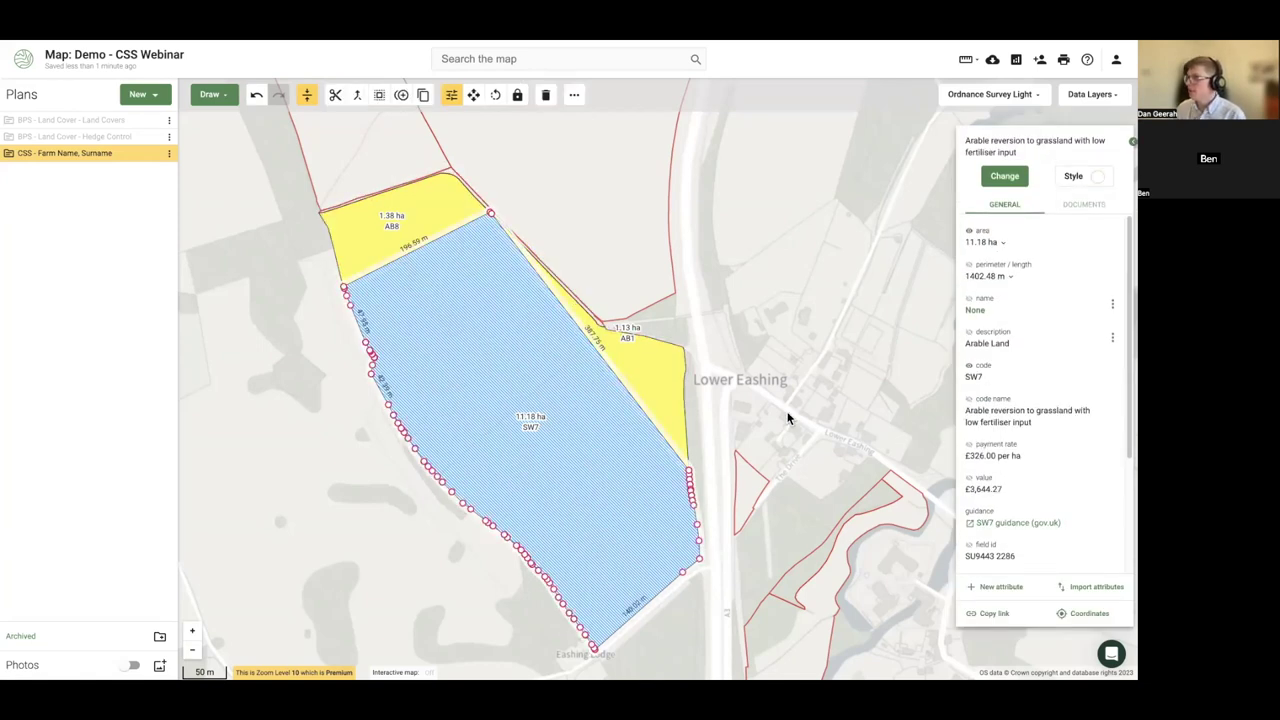
- Show field id SU9443 2286 on the labels of all three parcels
left_click(638, 382, "shift")
left_click(358, 240, "shift")
scroll(1007, 431, "down", 1)
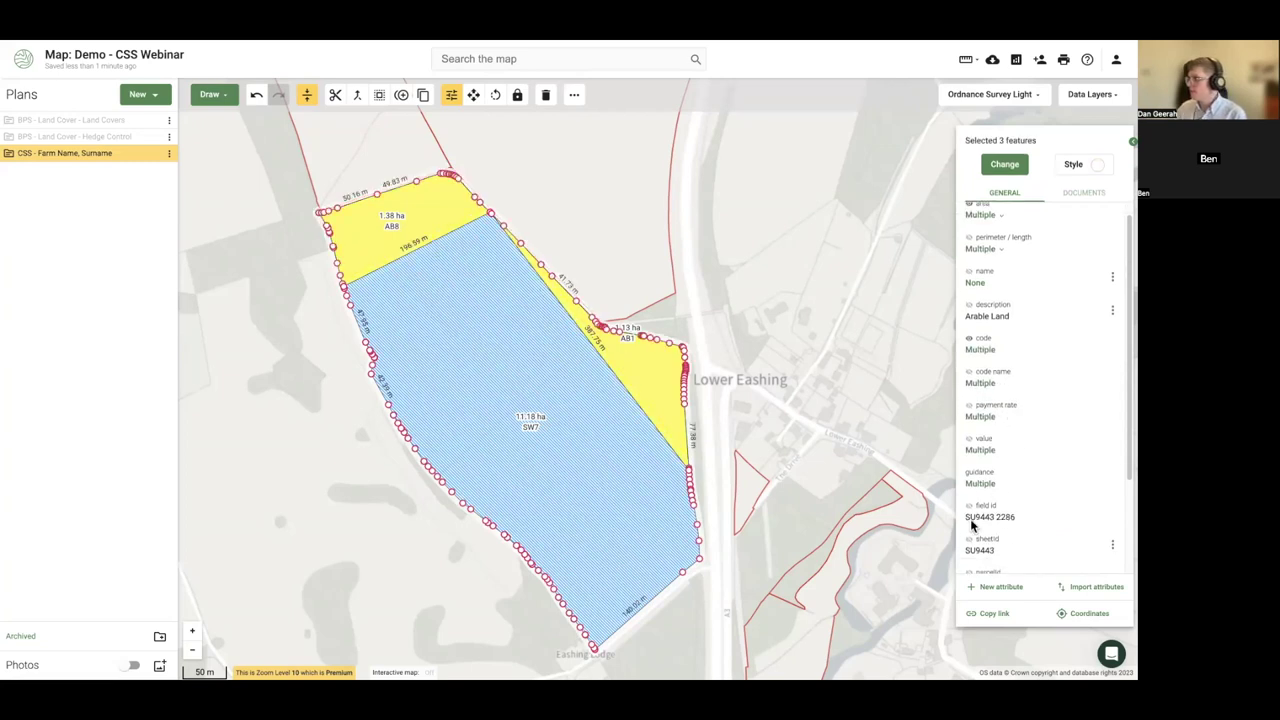
left_click(969, 506)
left_click(379, 437)
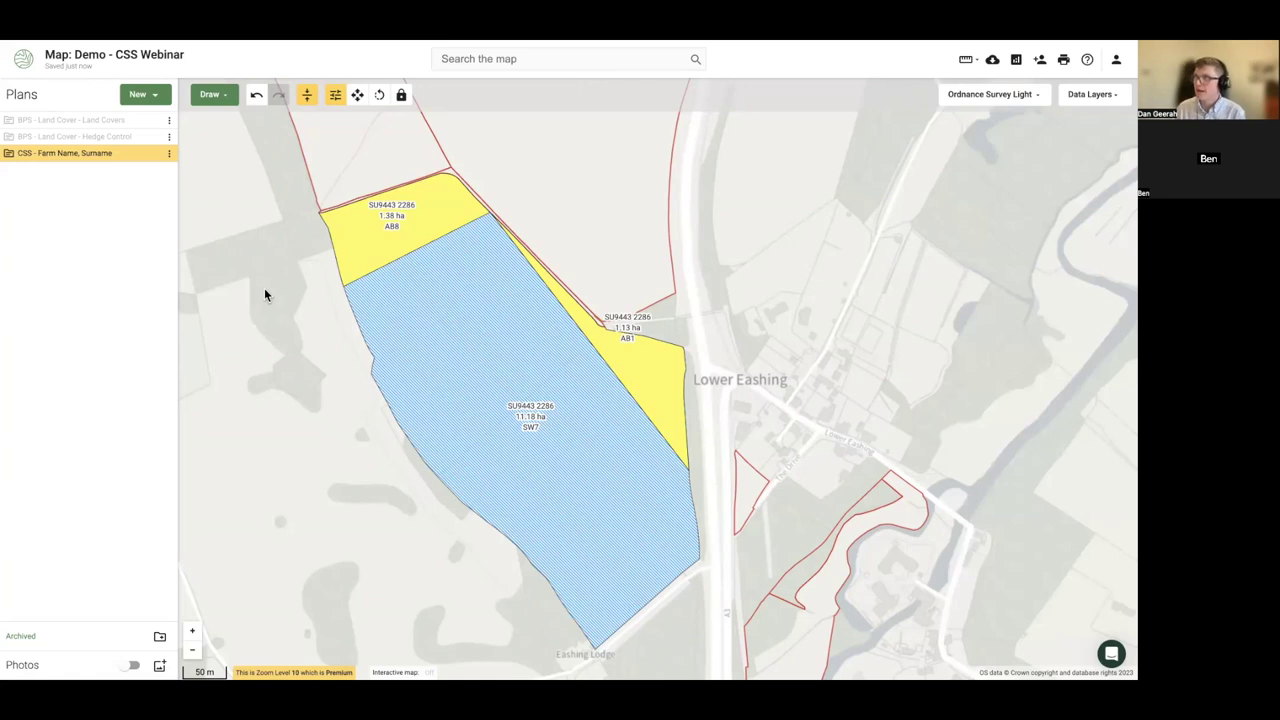
- Expand the CSS plan's SU9443 2286 land parcel and select its Area feature
left_click(10, 156)
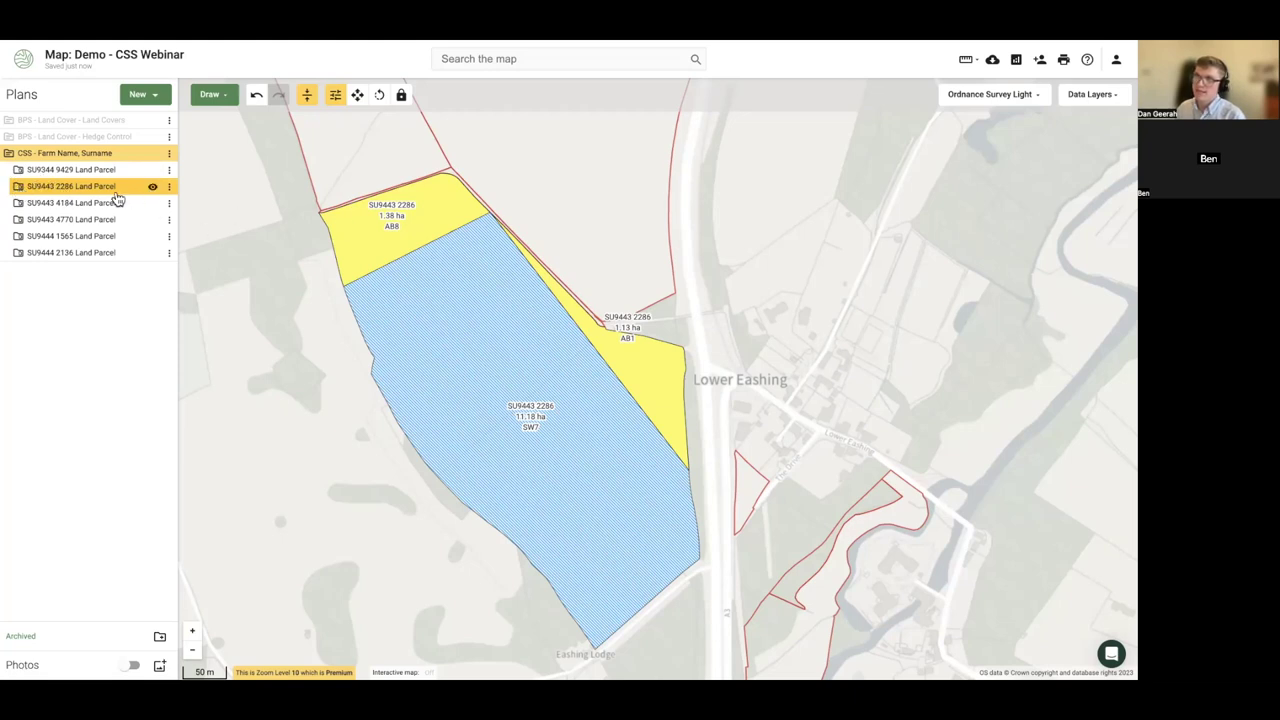
left_click(20, 192)
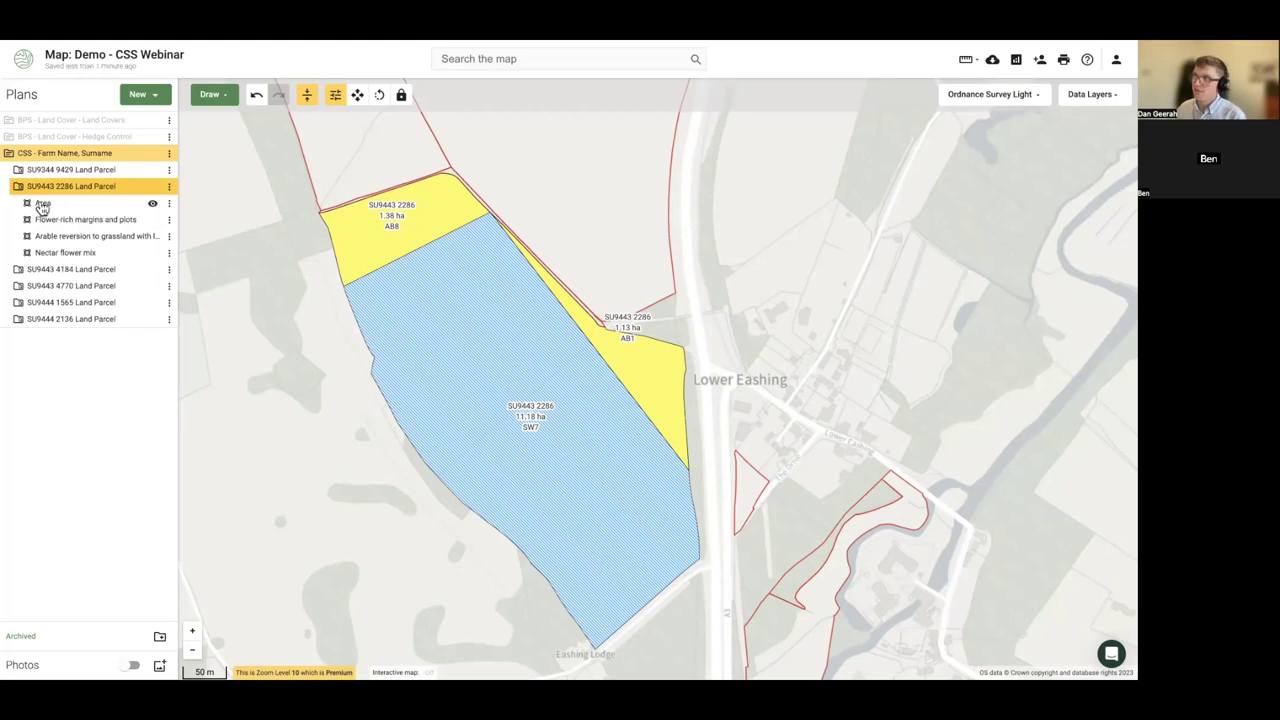
left_click(42, 206)
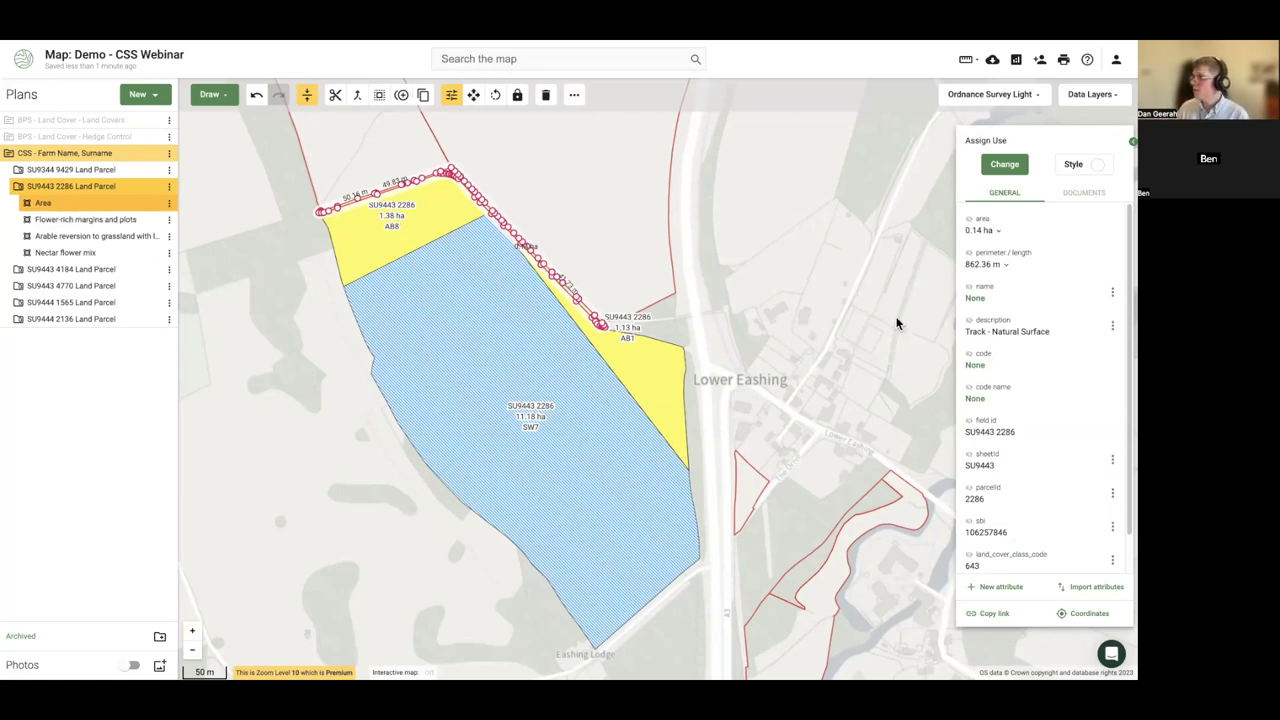
- Show the Track - Natural Surface description on the track's map label
left_click(969, 321)
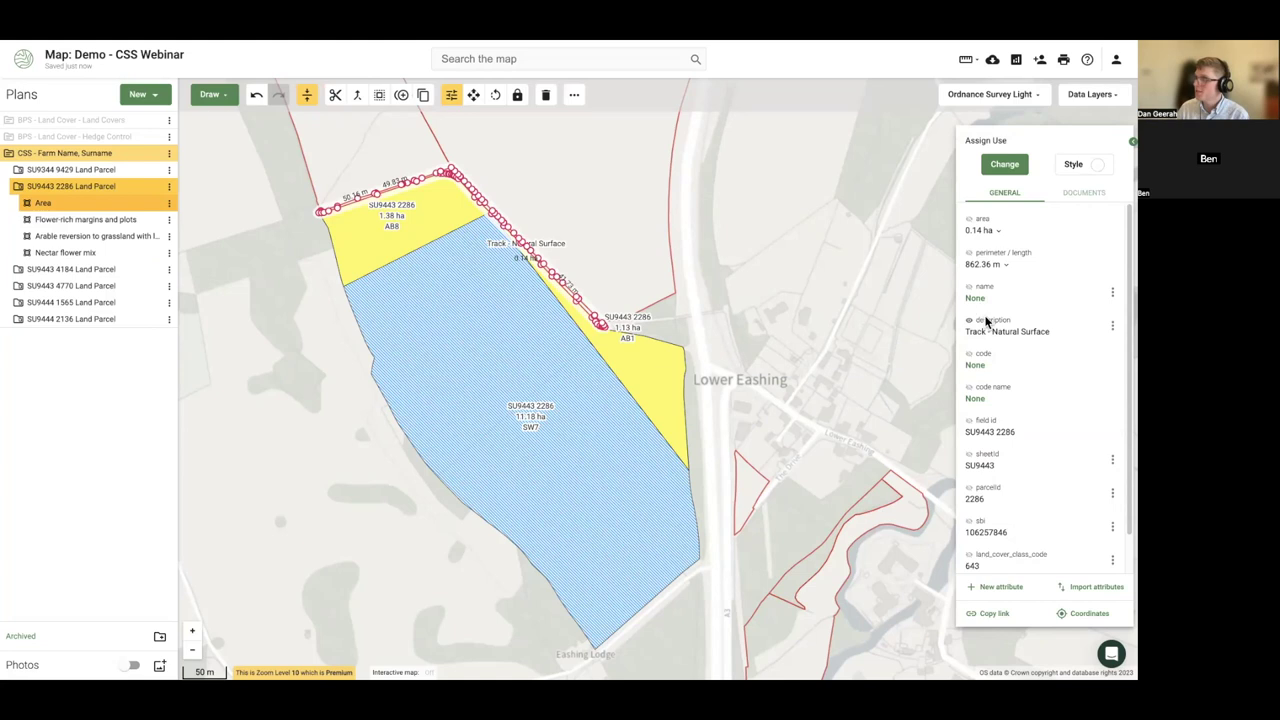
left_click(814, 330)
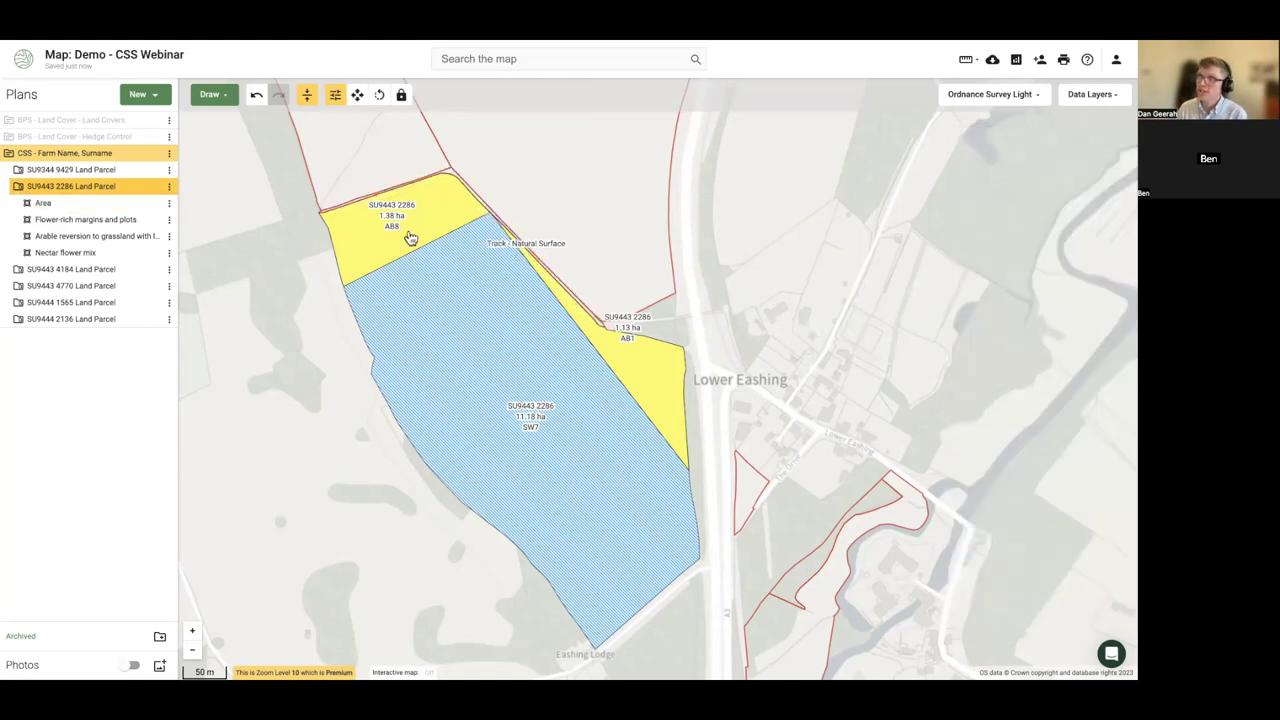
left_click(60, 205)
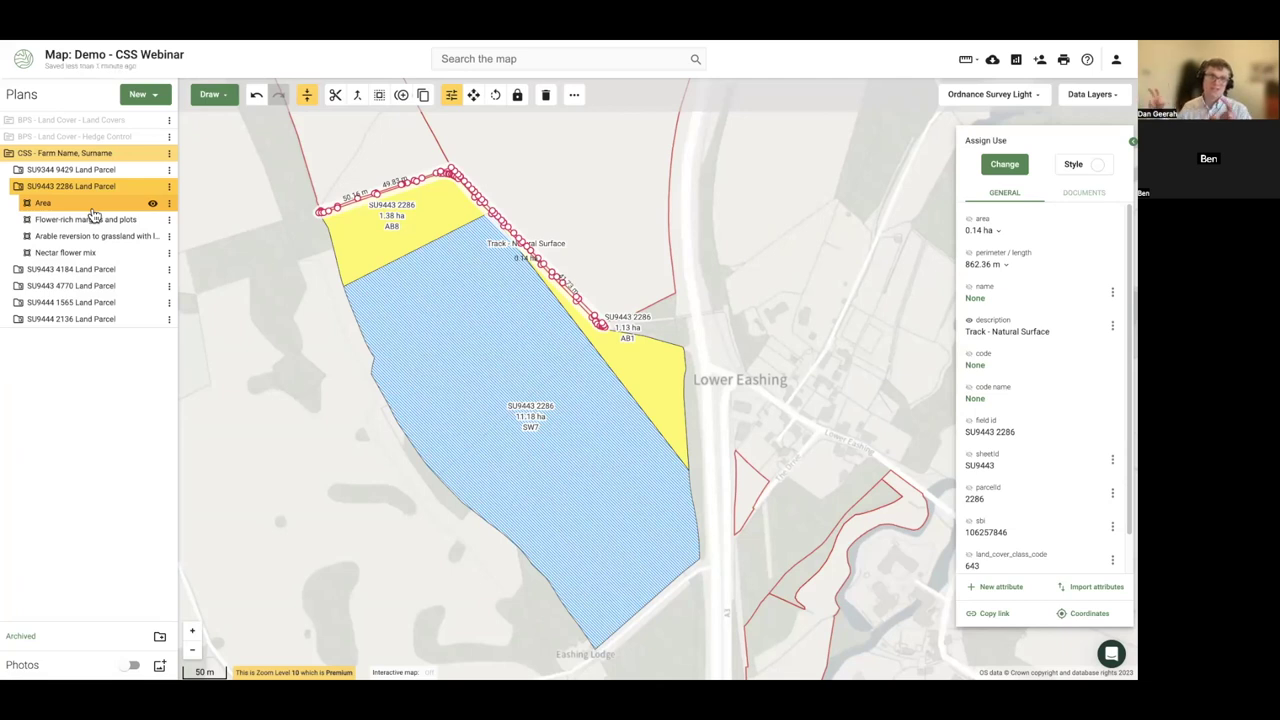
- Add the track's area to its label and open the 11.18 ha SW7 field's details
left_click(970, 221)
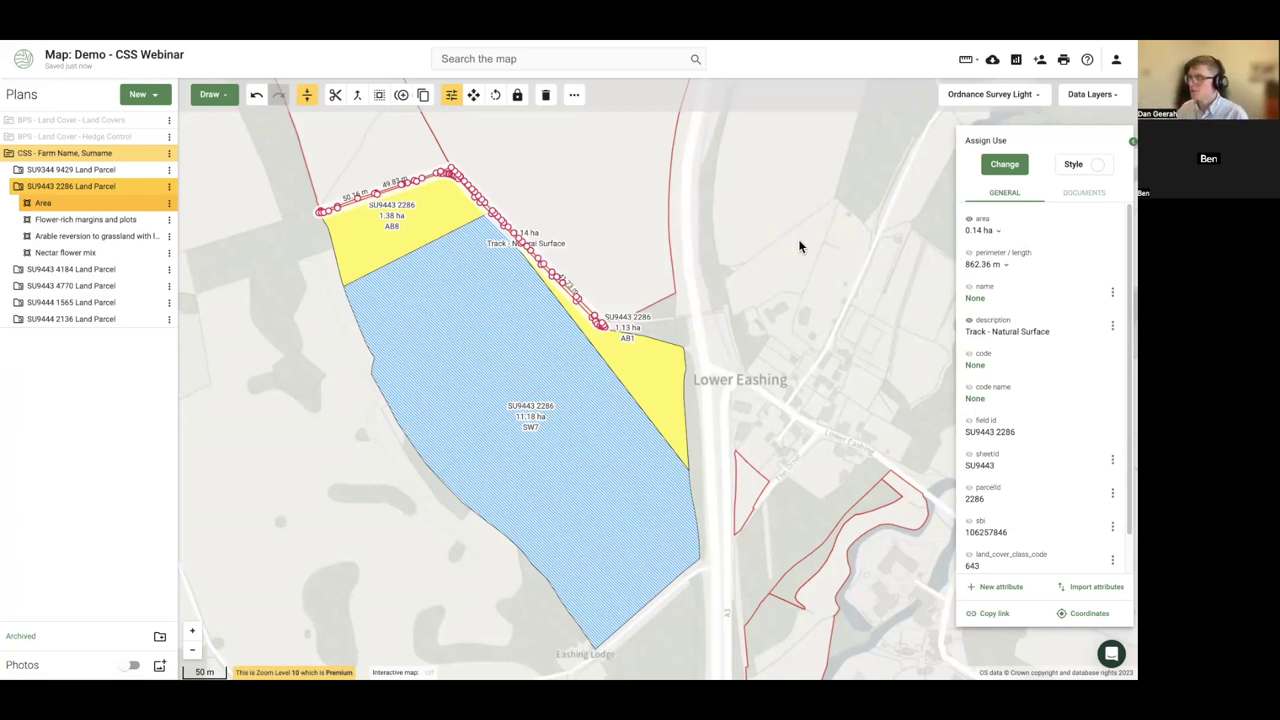
scroll(243, 177, "up", 1)
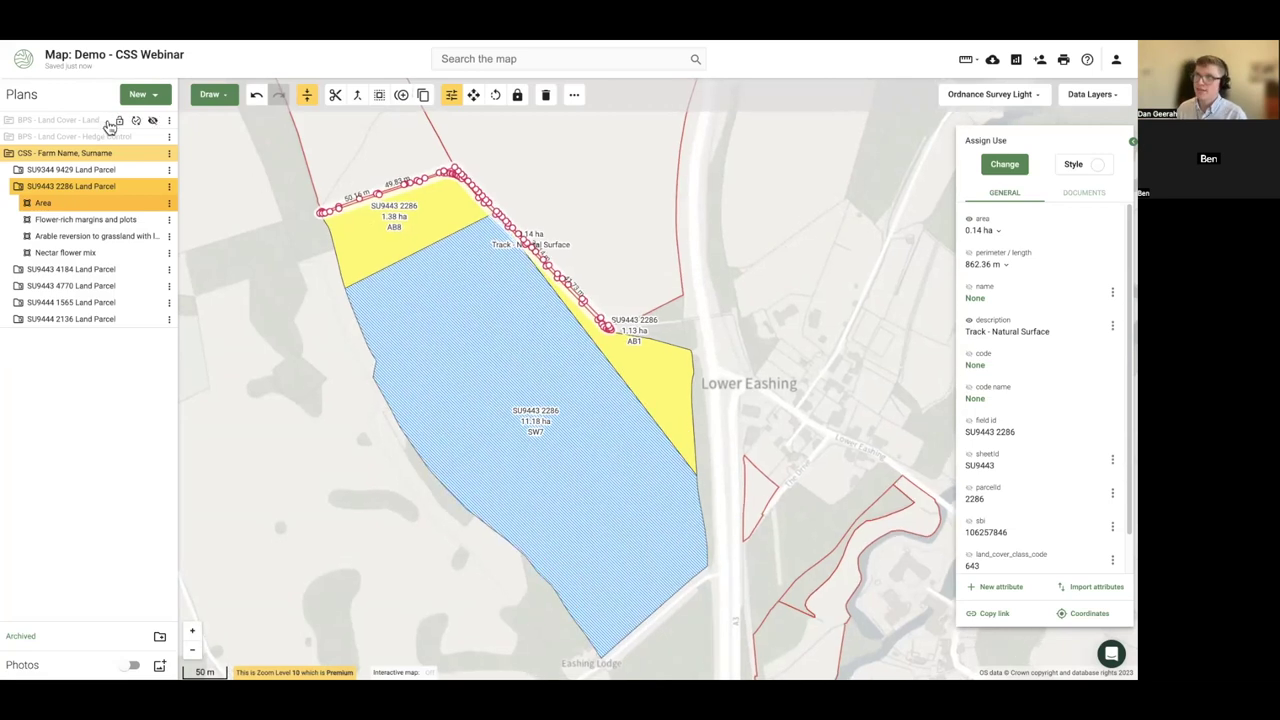
left_click(970, 228)
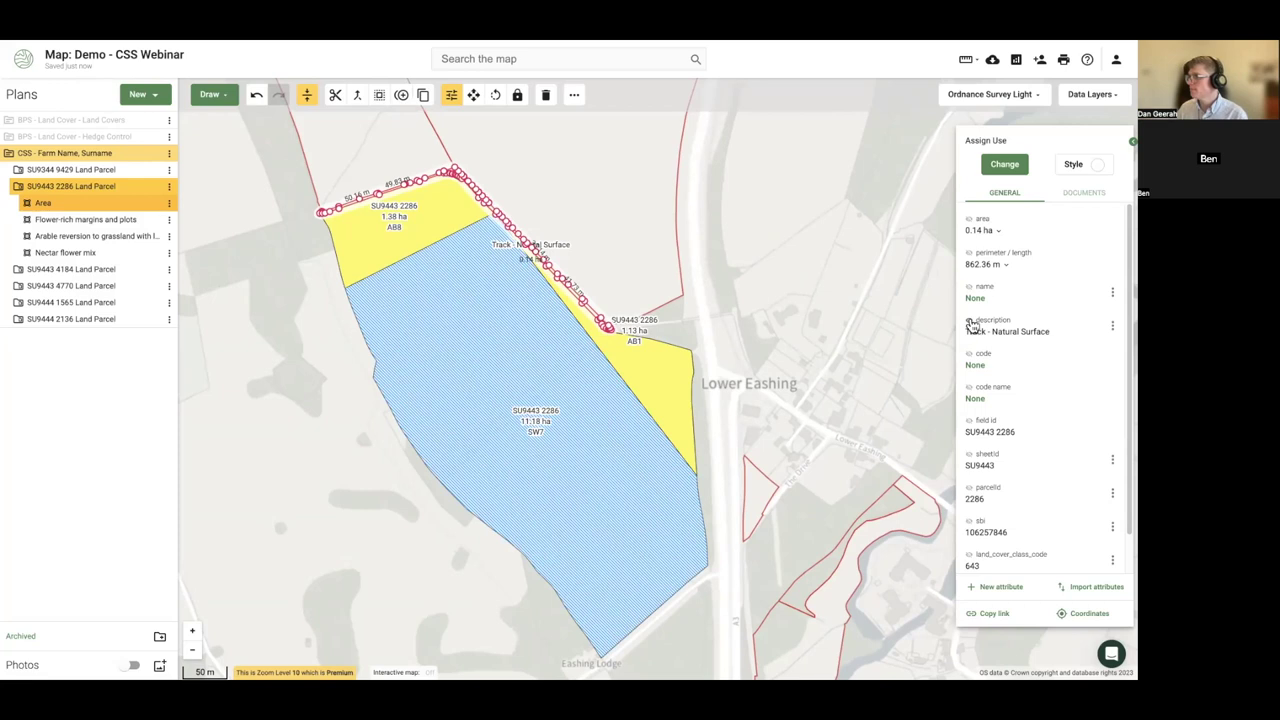
left_click(307, 372)
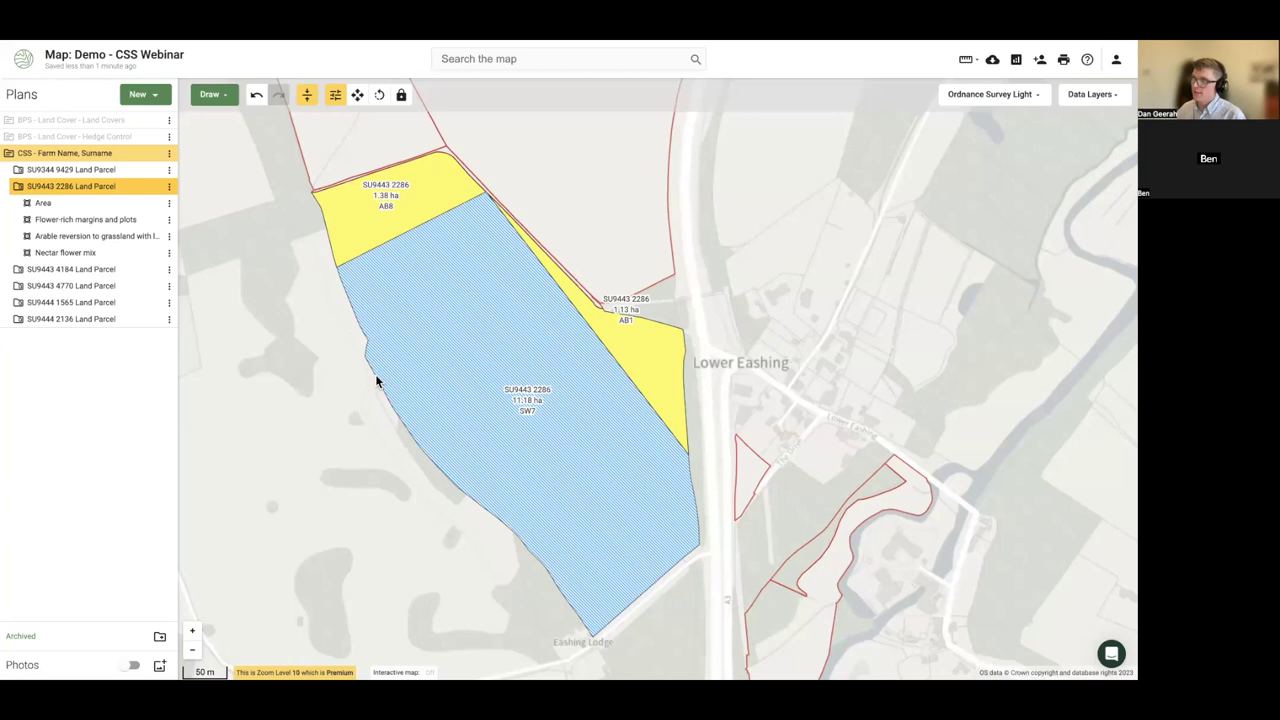
left_click(447, 424)
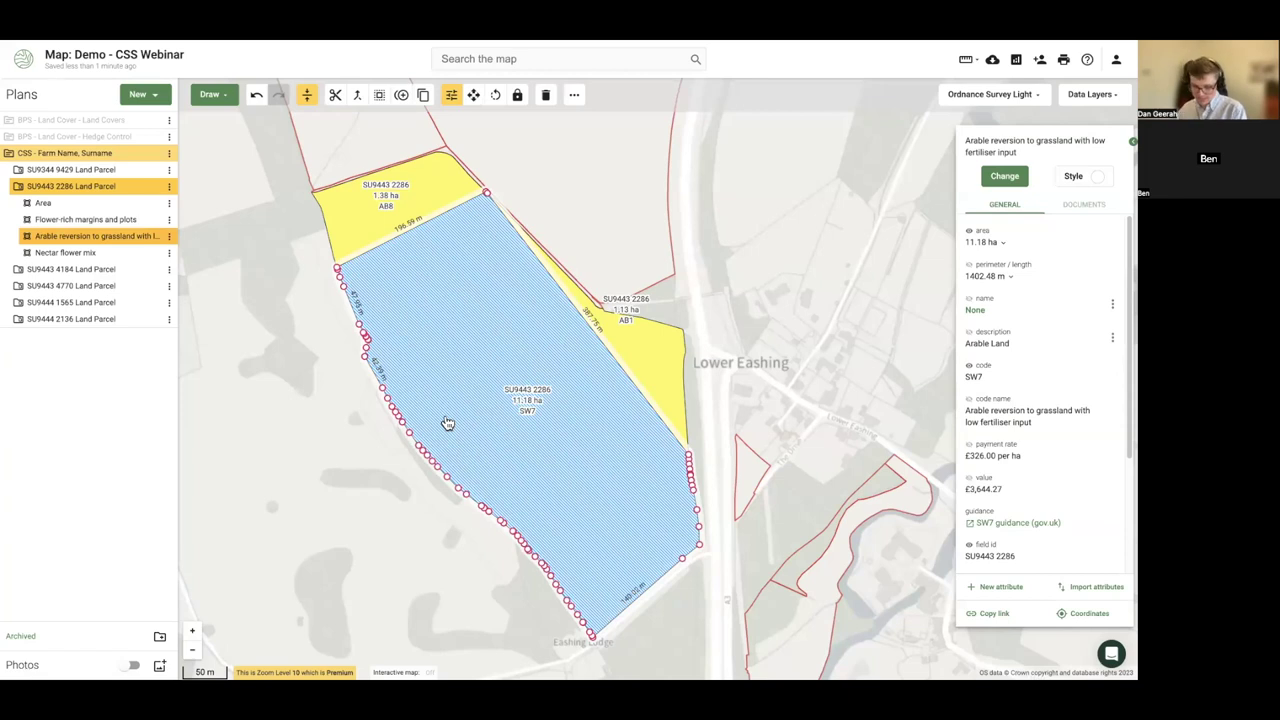
- Draw a line of about 697 m along the SW7 field's western and southern edges
left_click(209, 96)
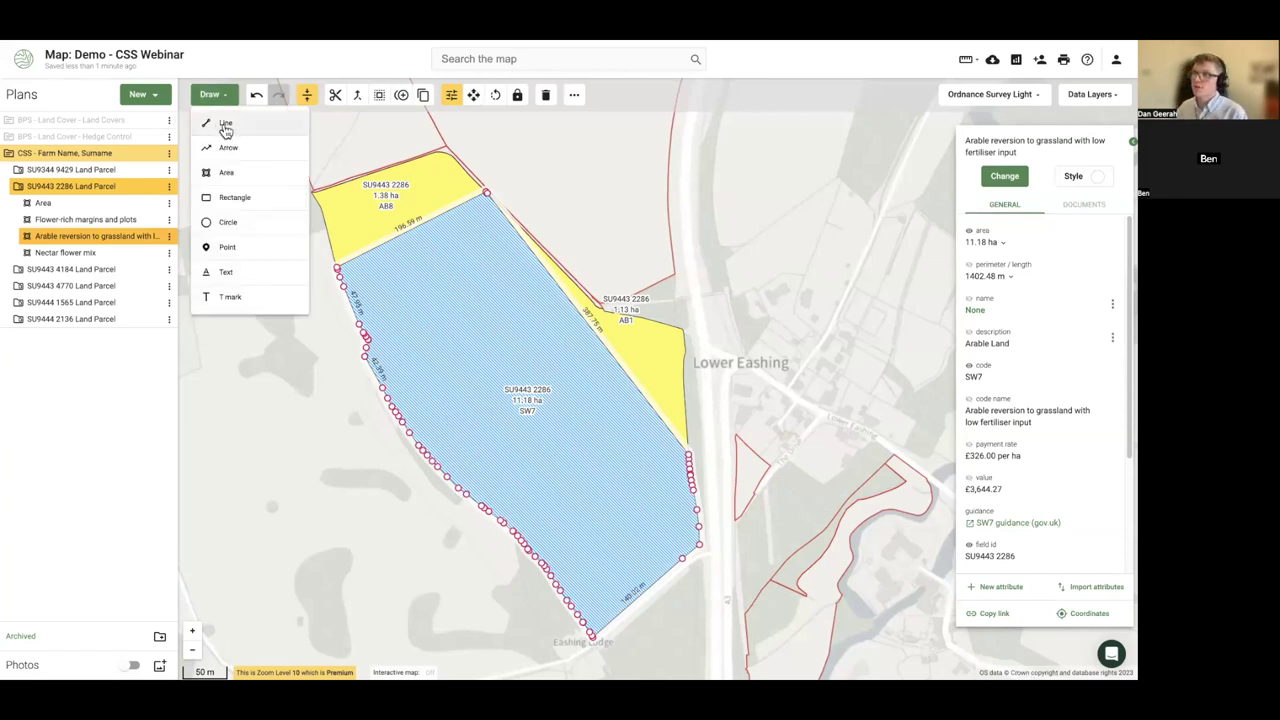
left_click(226, 124)
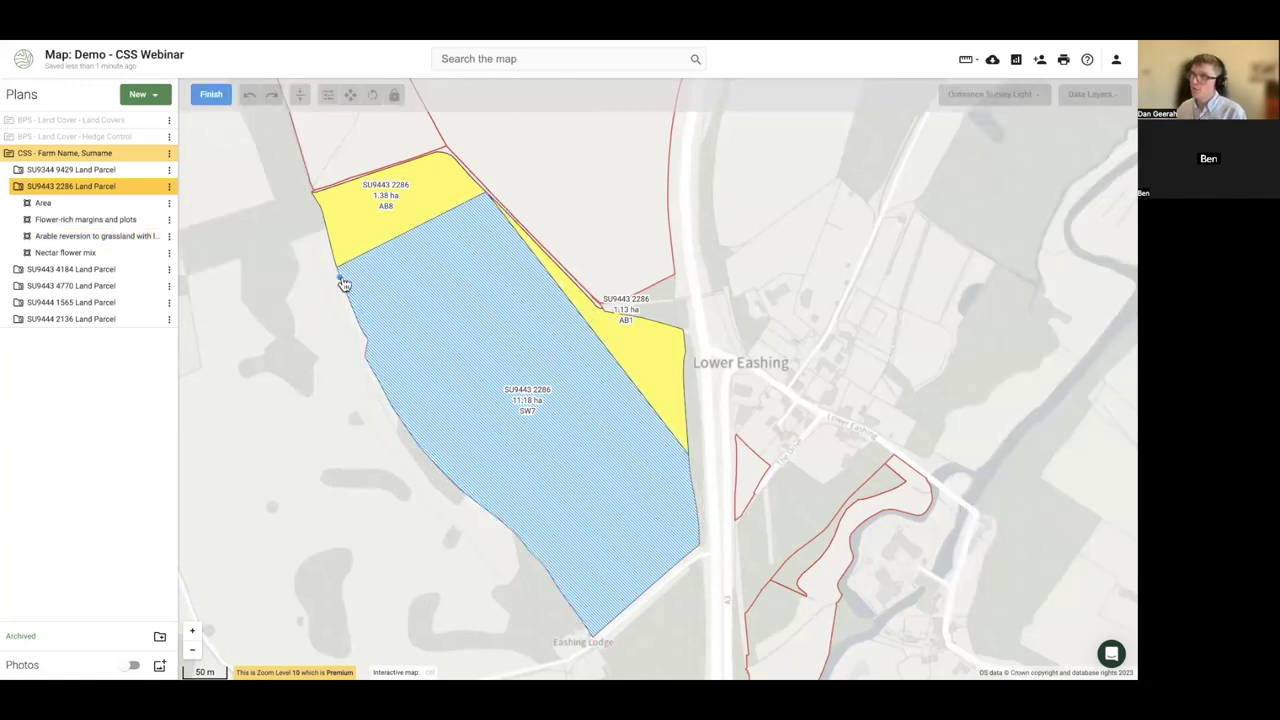
left_click(339, 279)
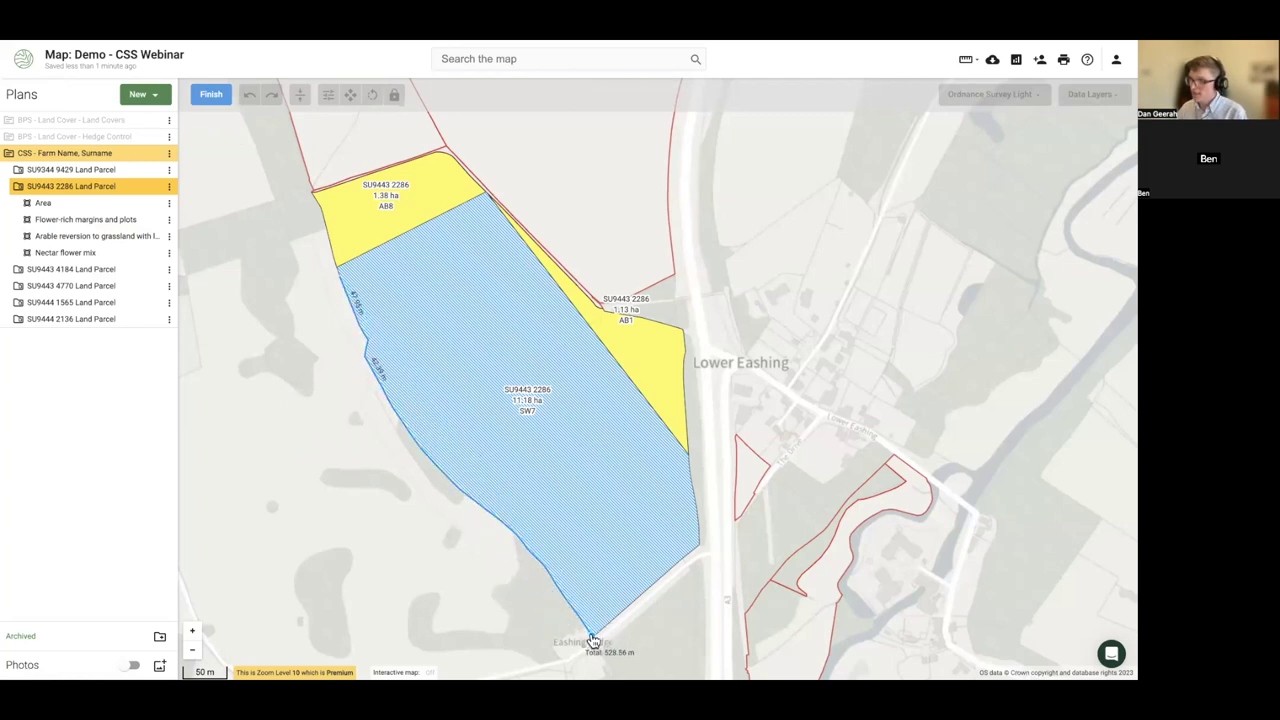
double_click(697, 552)
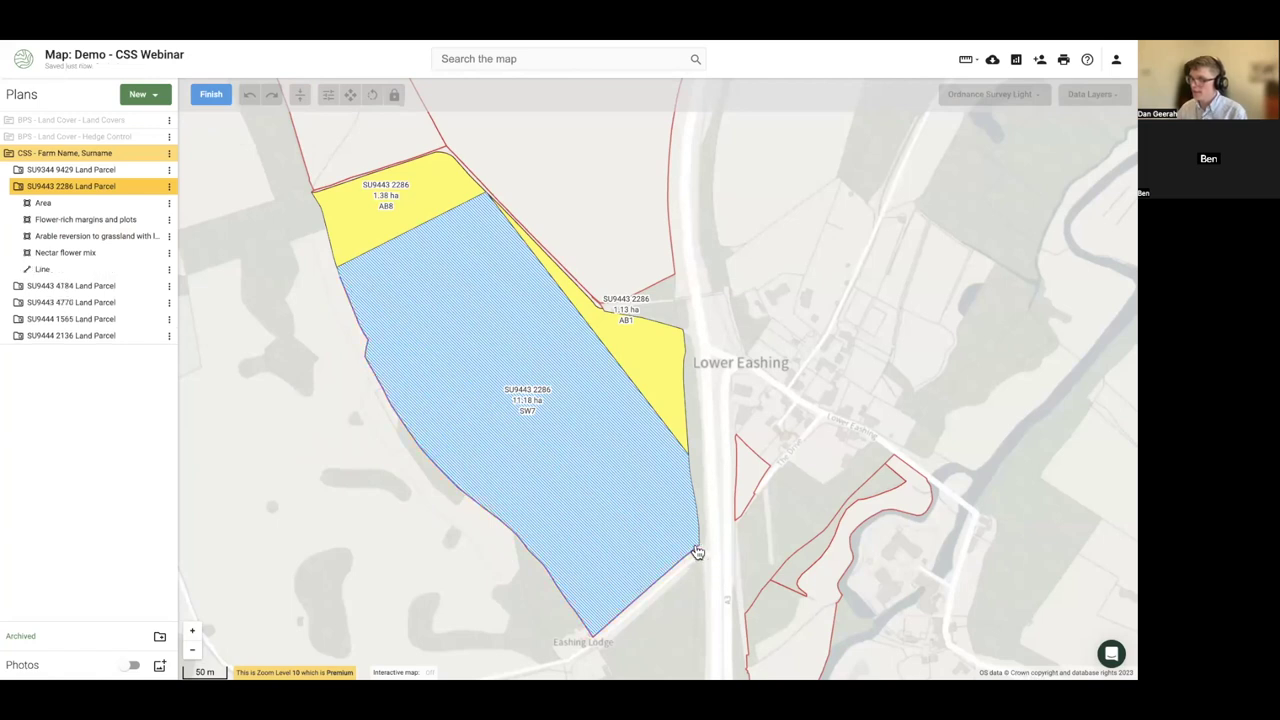
left_click(207, 96)
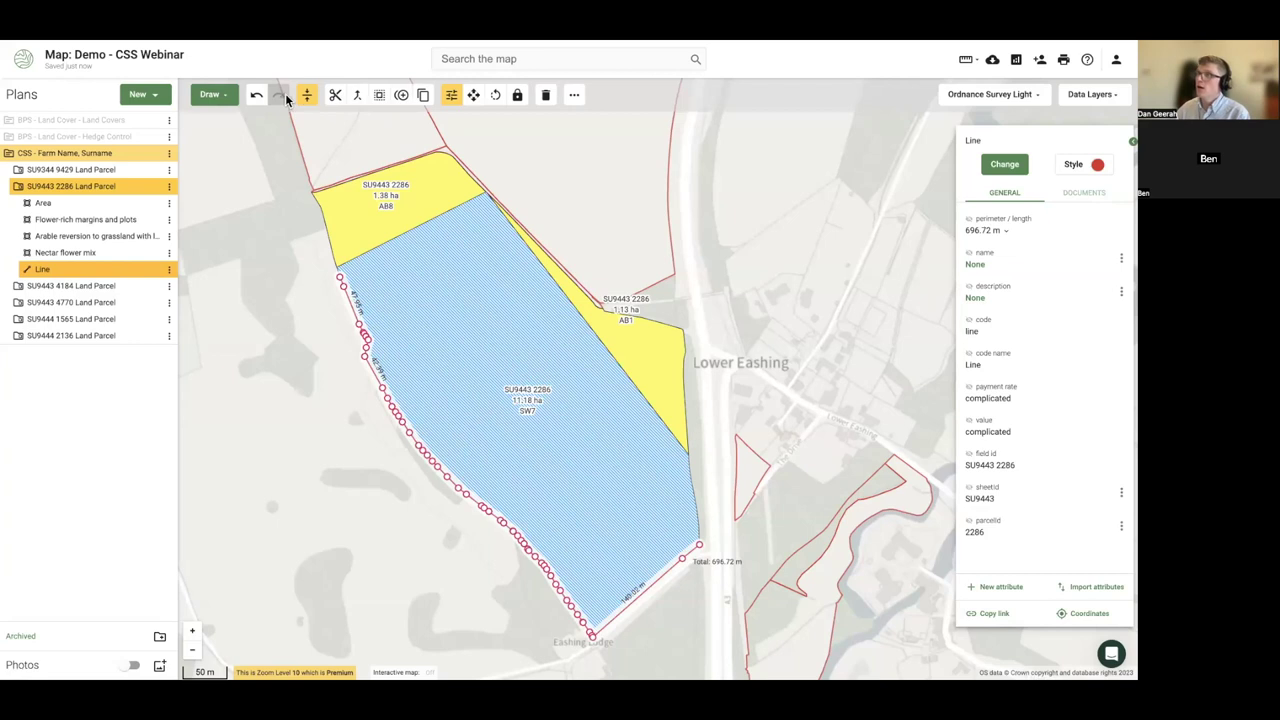
- Set up a one-sided buffer of the line with a 12 m width
left_click(379, 96)
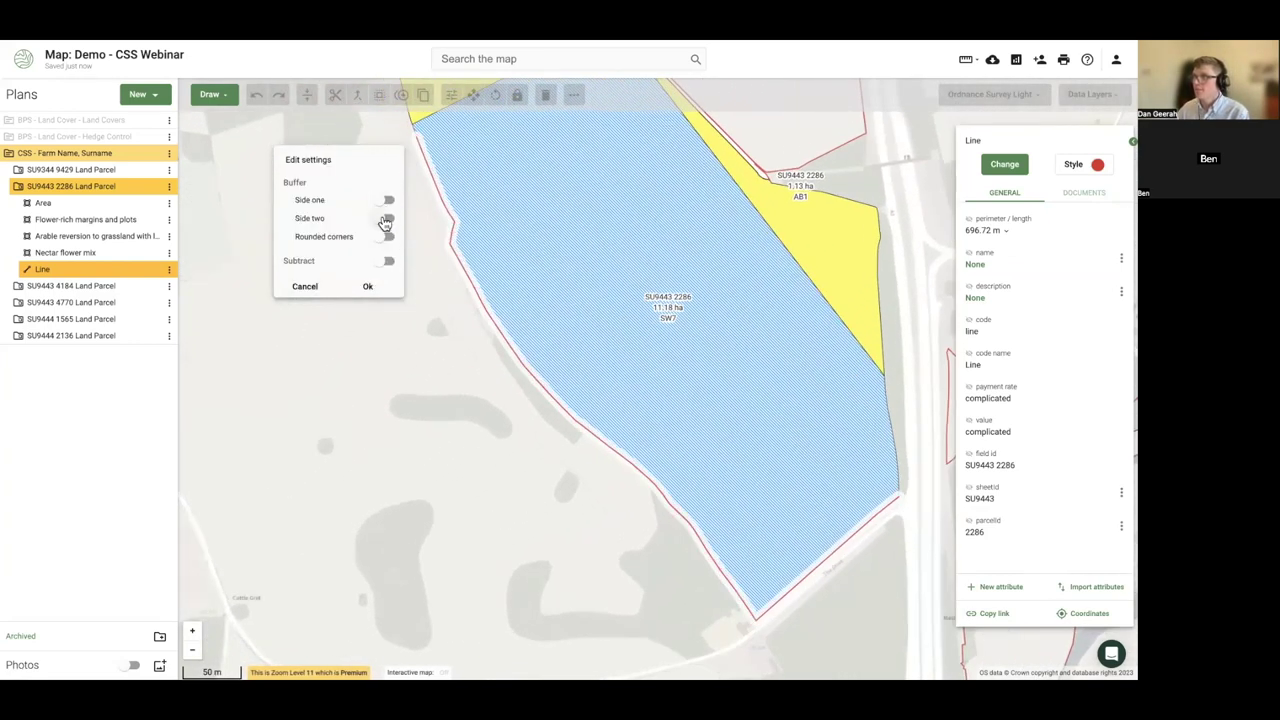
left_click(385, 220)
left_click(385, 218)
left_click(384, 200)
scroll(446, 220, "up", 3)
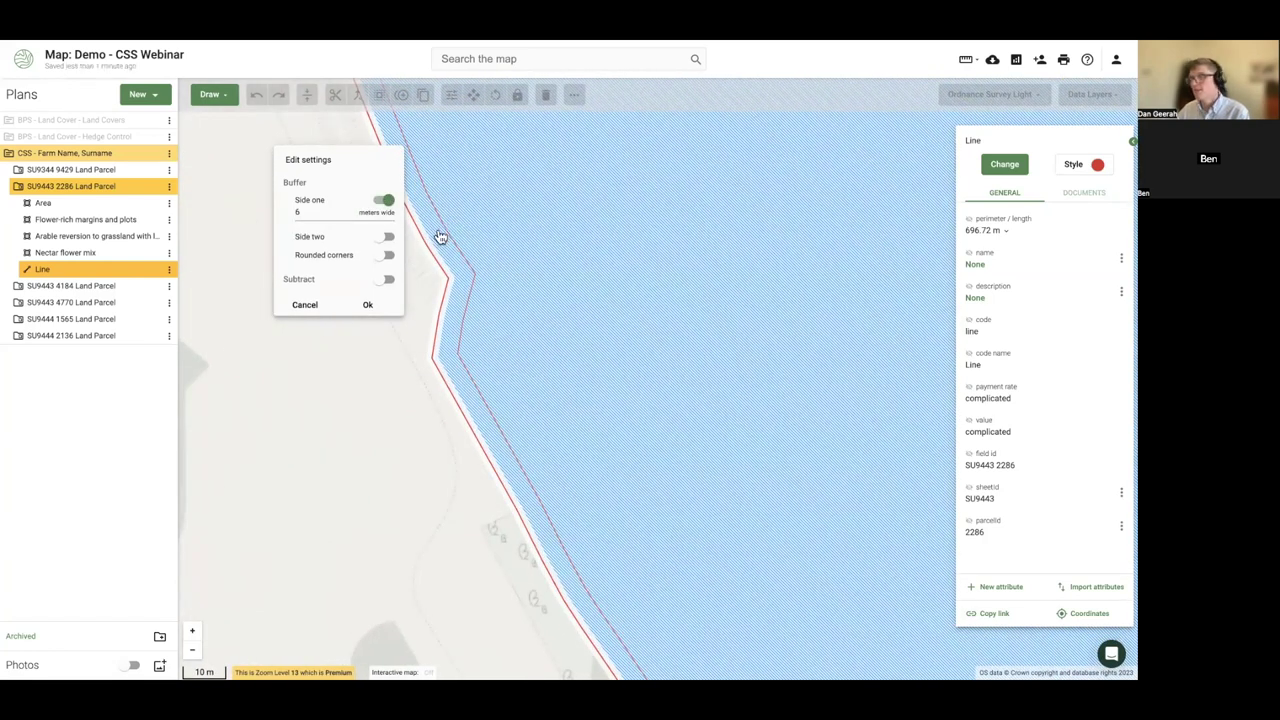
double_click(307, 222)
type("12")
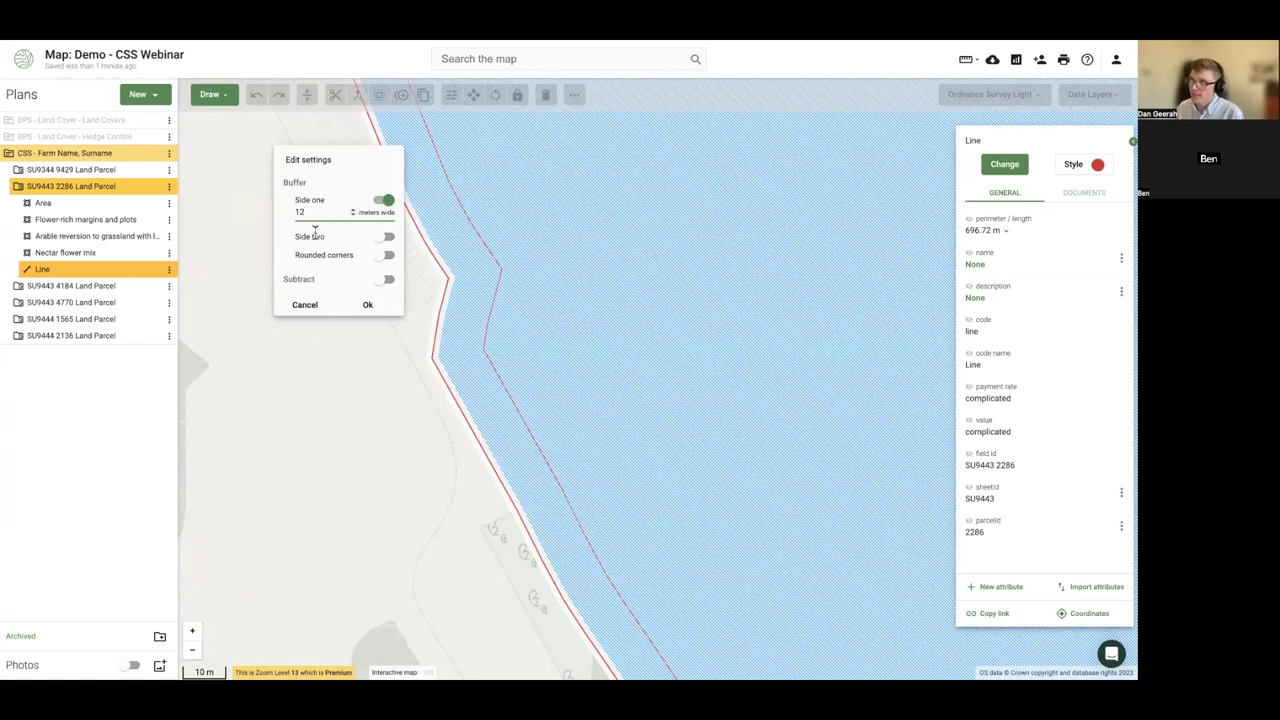
- Turn on rounded corners and leave Subtract off so the field stays intact
left_click(385, 255)
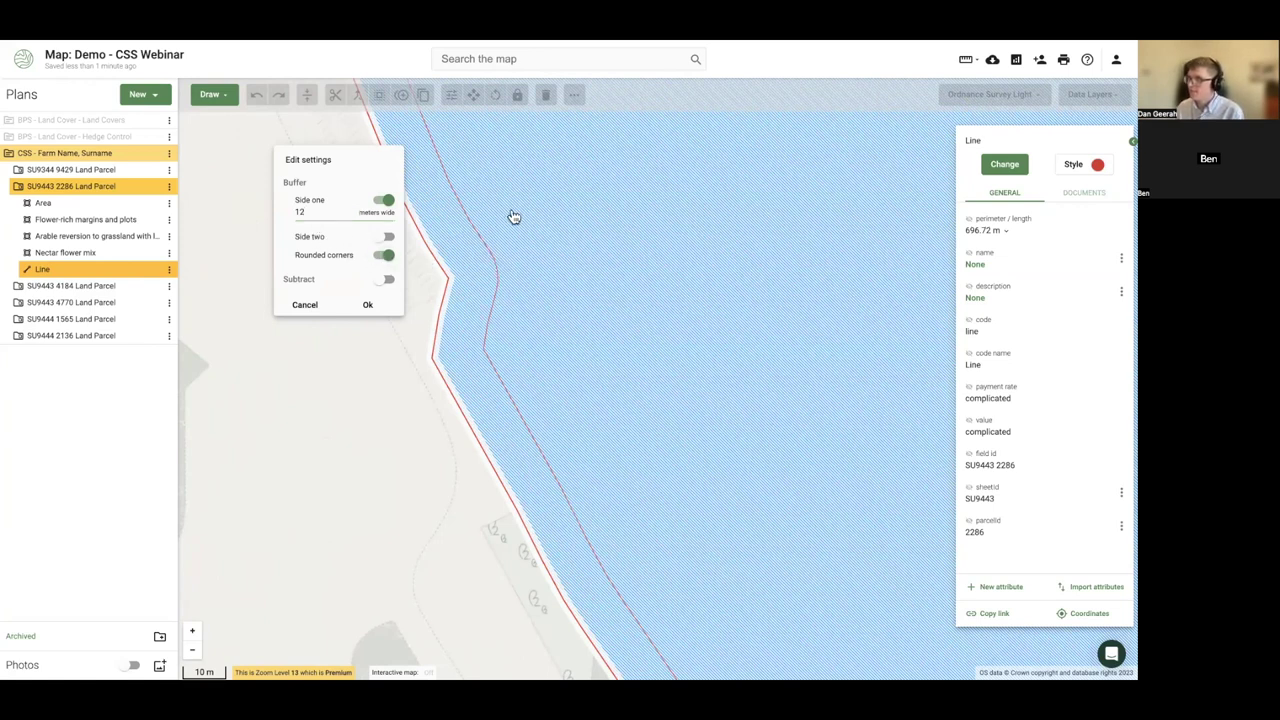
left_click(387, 256)
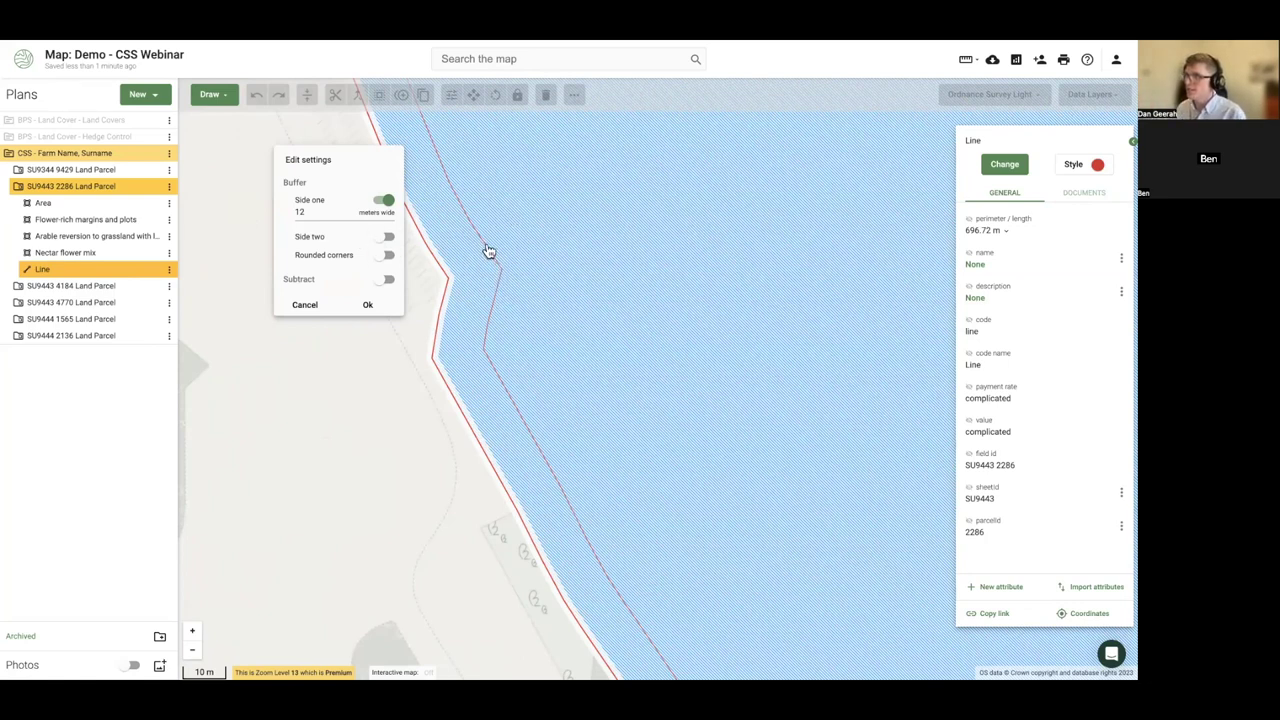
left_click(389, 257)
left_click(384, 281)
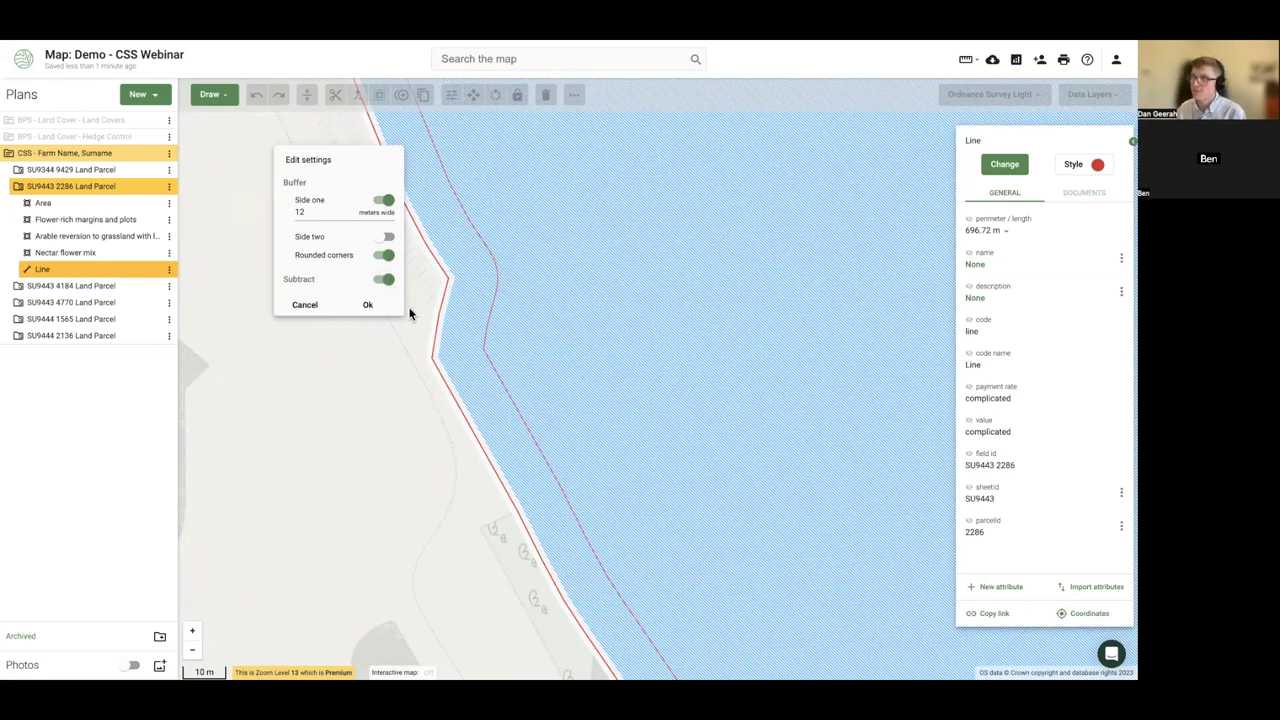
scroll(431, 366, "down", 2)
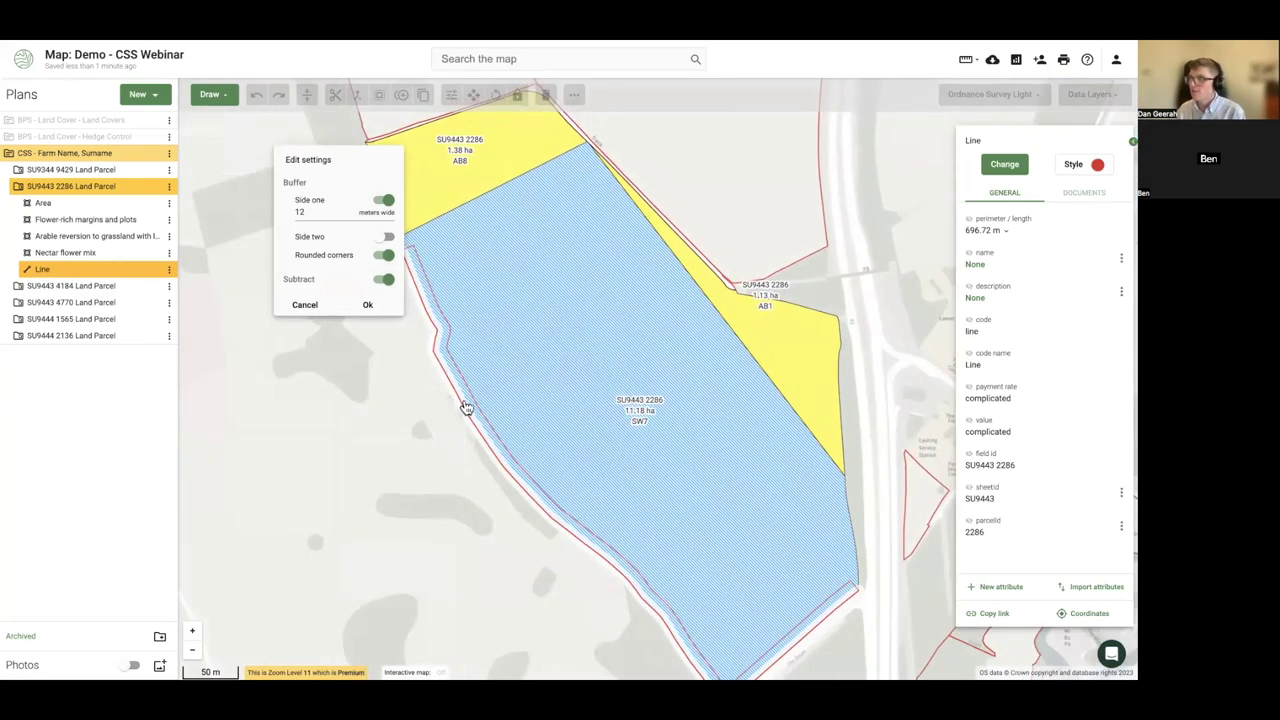
left_click(386, 279)
- Create the 0.82 ha buffer strip and assign it AB9: Winter bird food via an 'ab9' search
left_click(370, 306)
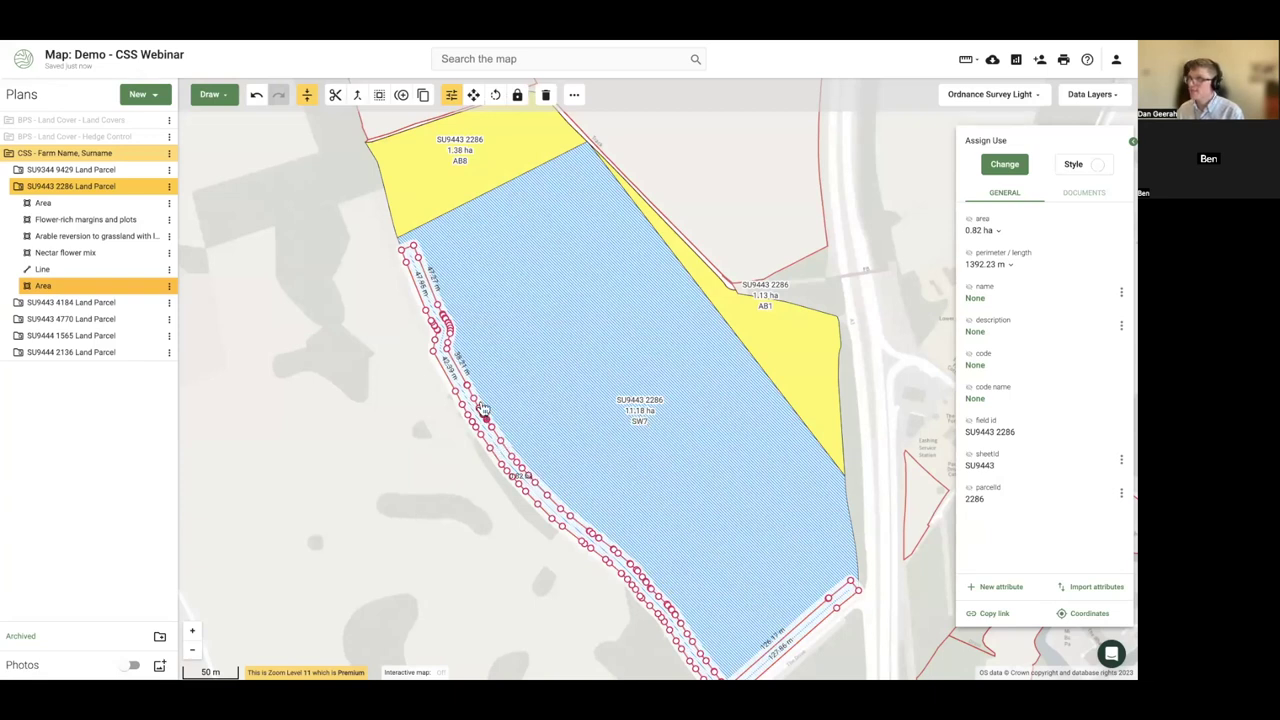
left_click(1005, 167)
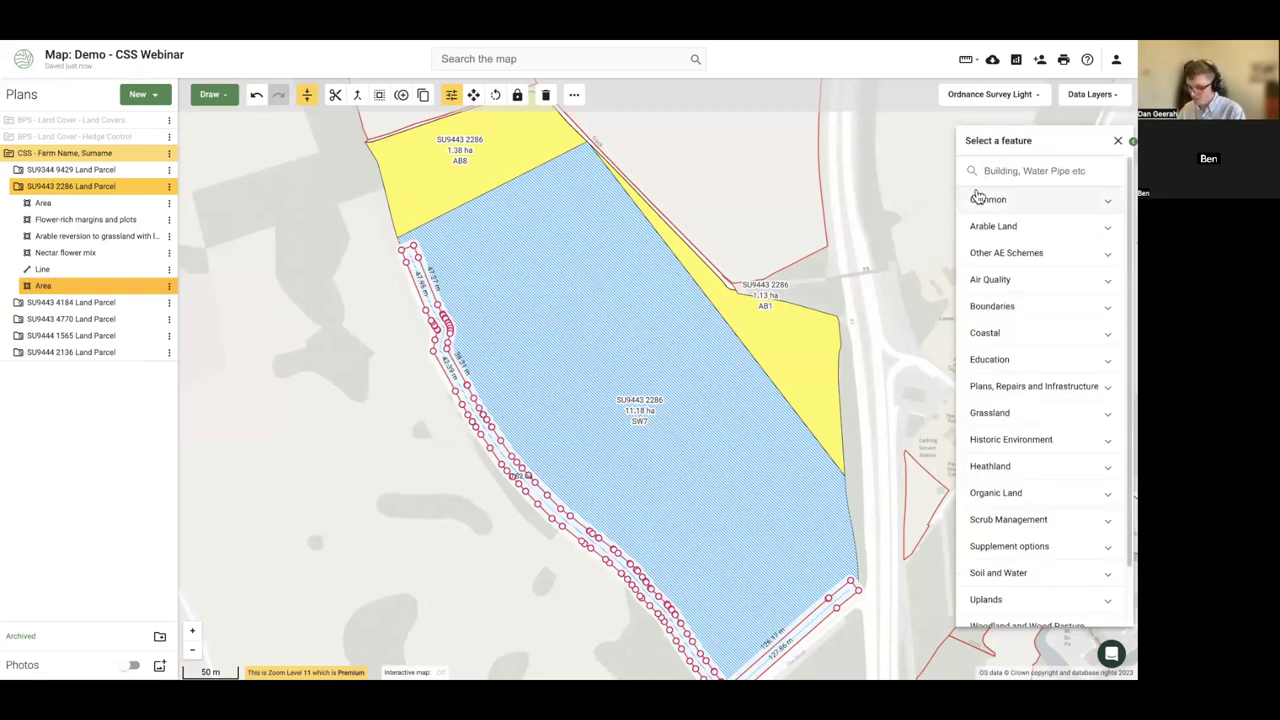
type("ab9")
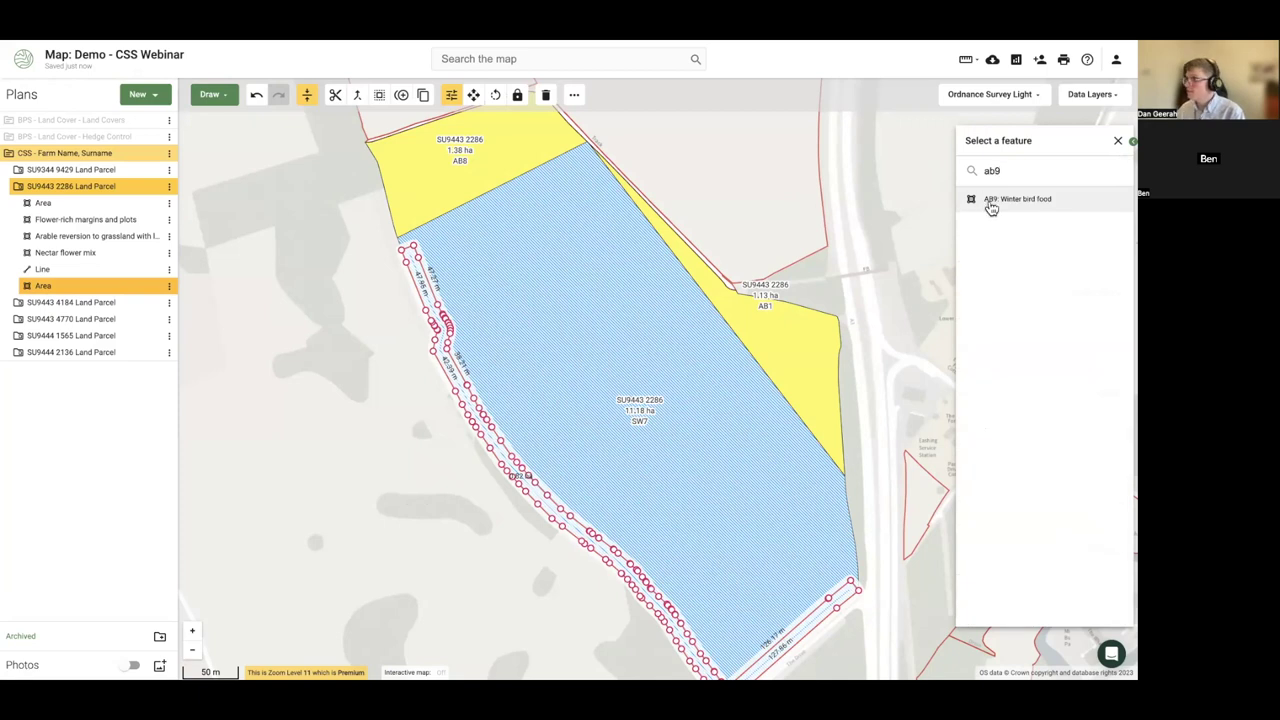
left_click(987, 203)
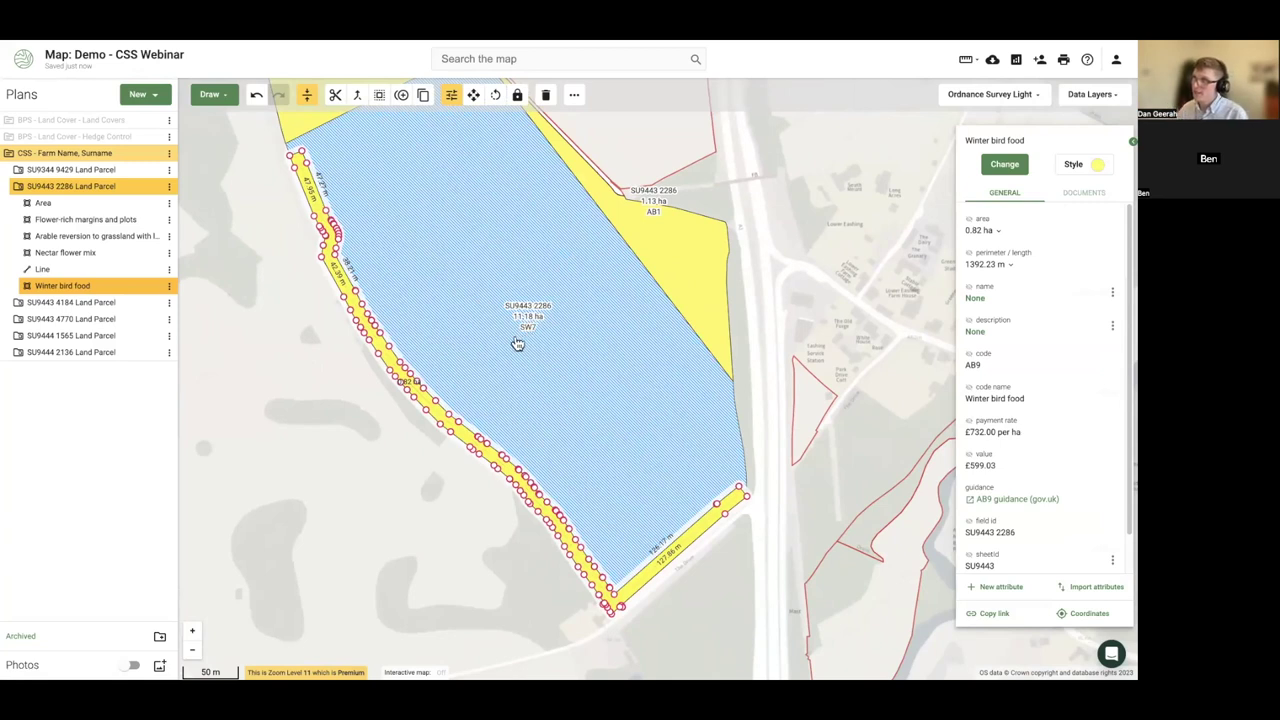
- Show the AB9 code on the strip's map label and reselect the strip
left_click(970, 356)
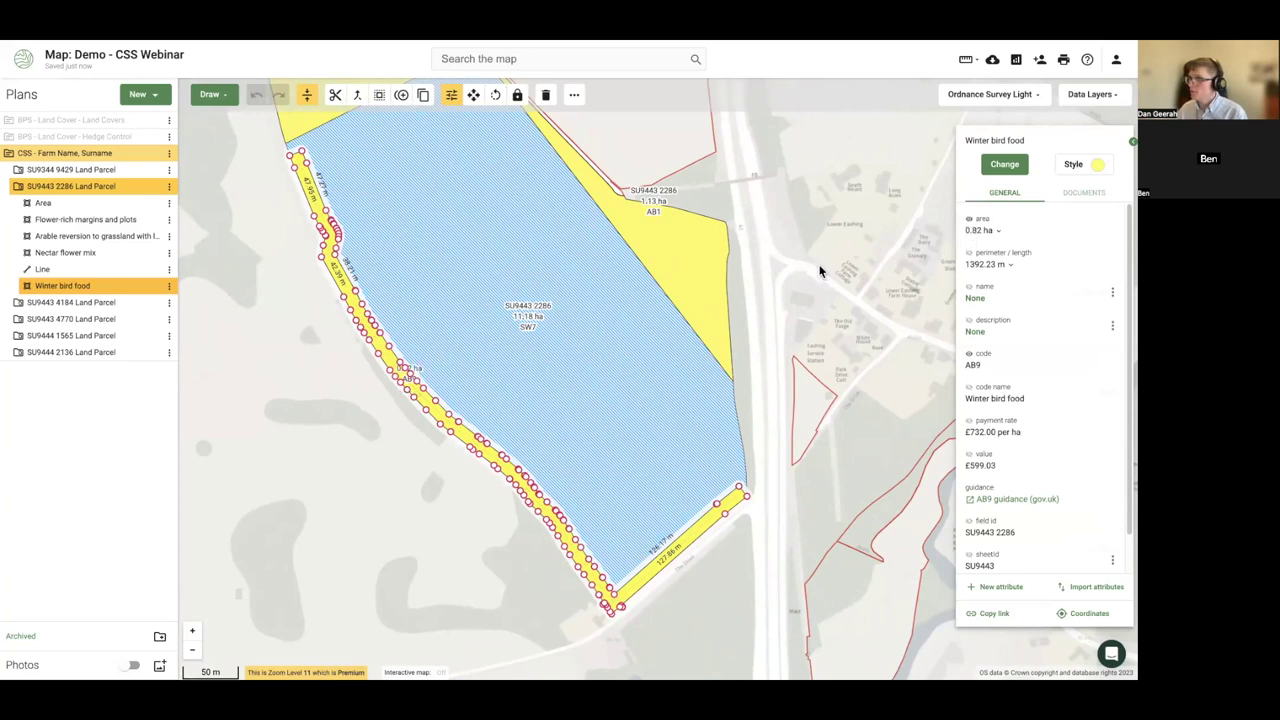
left_click(349, 406)
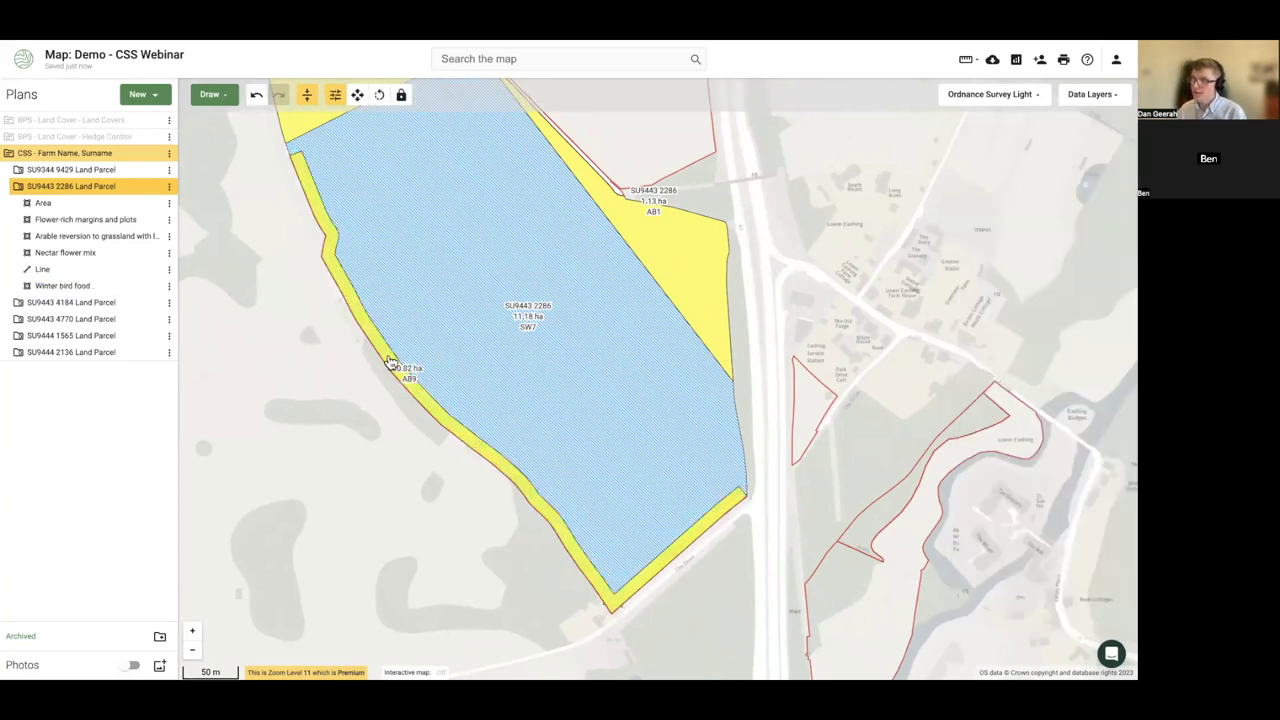
left_click(390, 362)
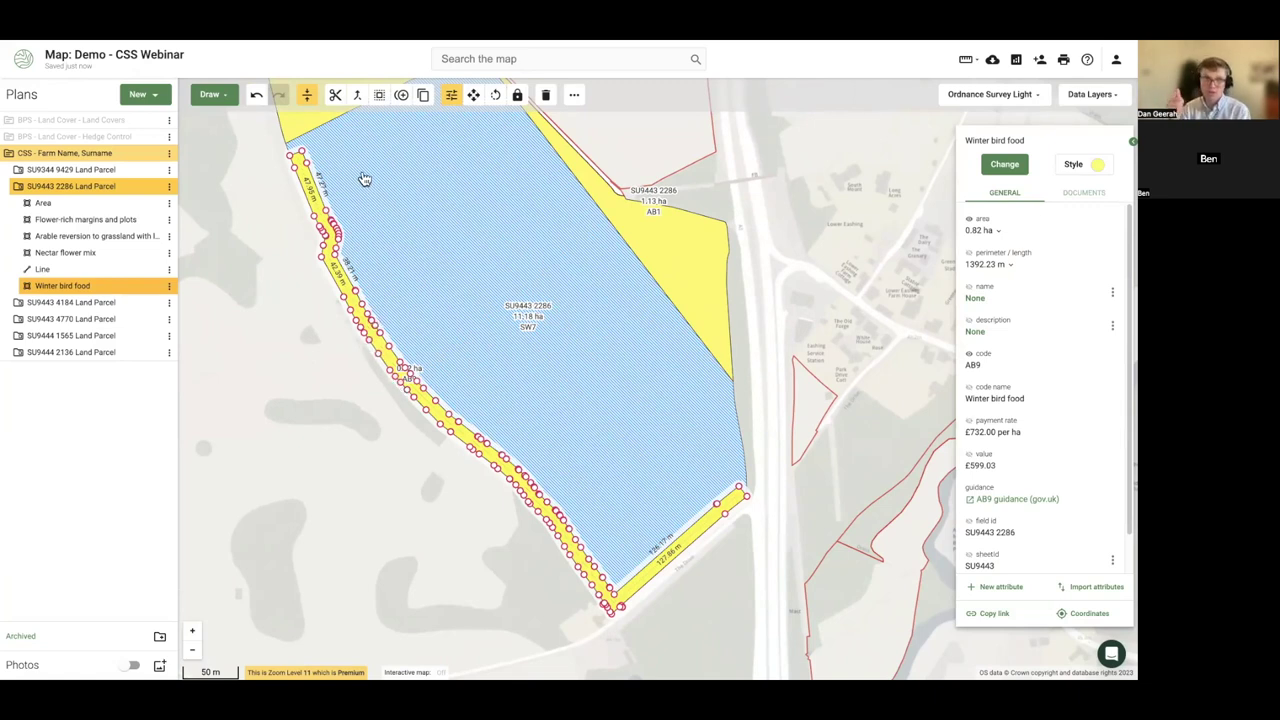
- Subtract the AB9 strip from the SW7 field, shrinking it from 11.18 ha to 10.36 ha
left_click(379, 95)
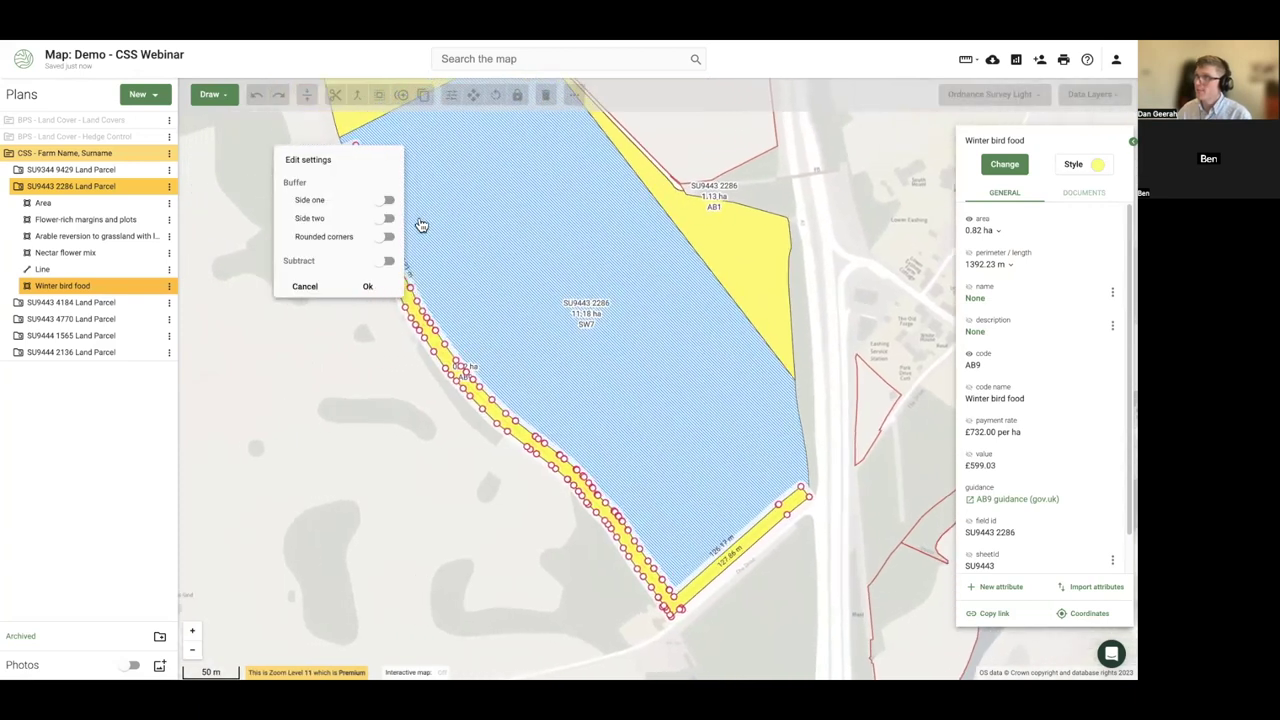
left_click(388, 263)
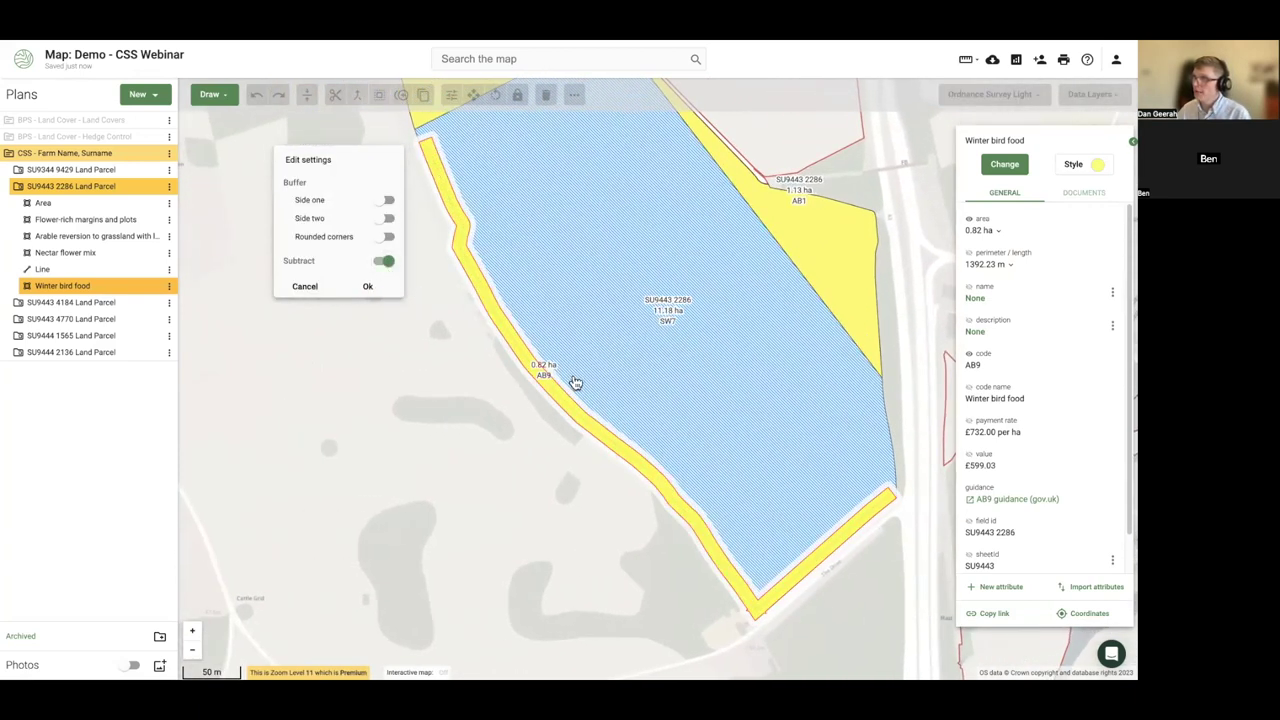
left_click(367, 289)
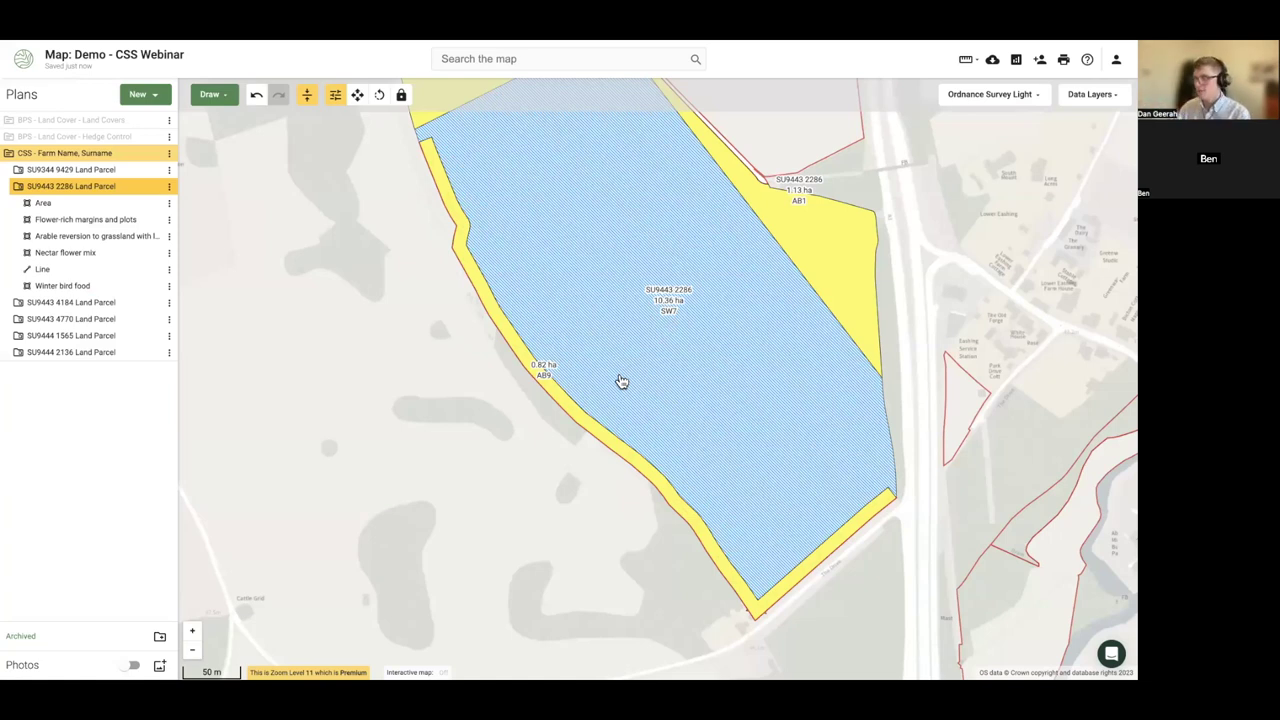
- Check the SW7 field's revised 10.36 ha area, now worth £3,377.62 at £326.00 per ha
left_click_drag(477, 448, 448, 443)
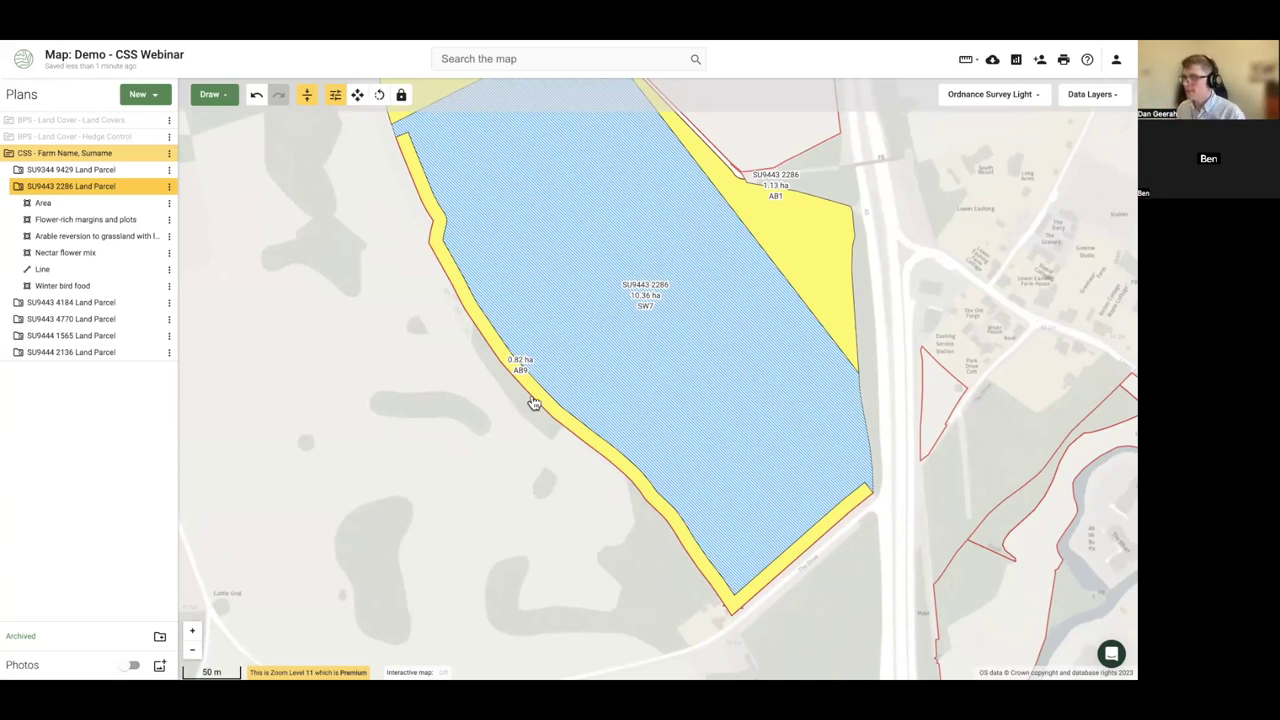
left_click_drag(534, 402, 333, 474)
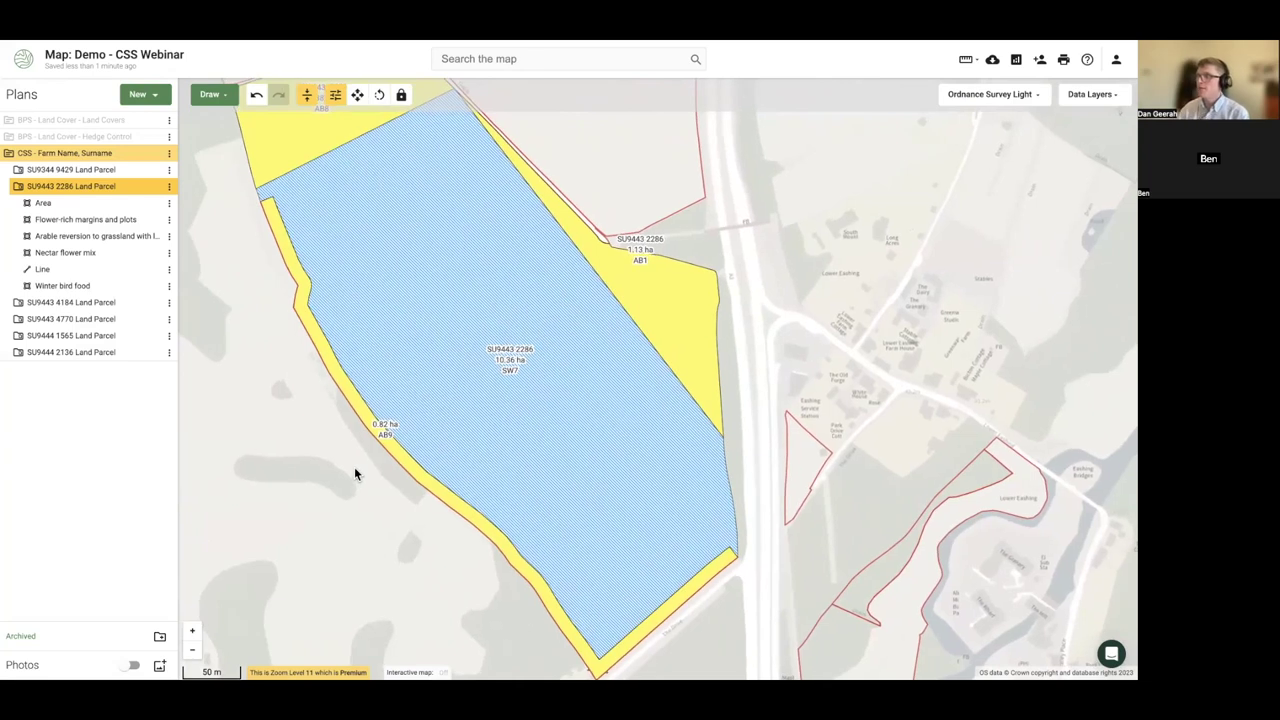
left_click_drag(471, 243, 455, 245)
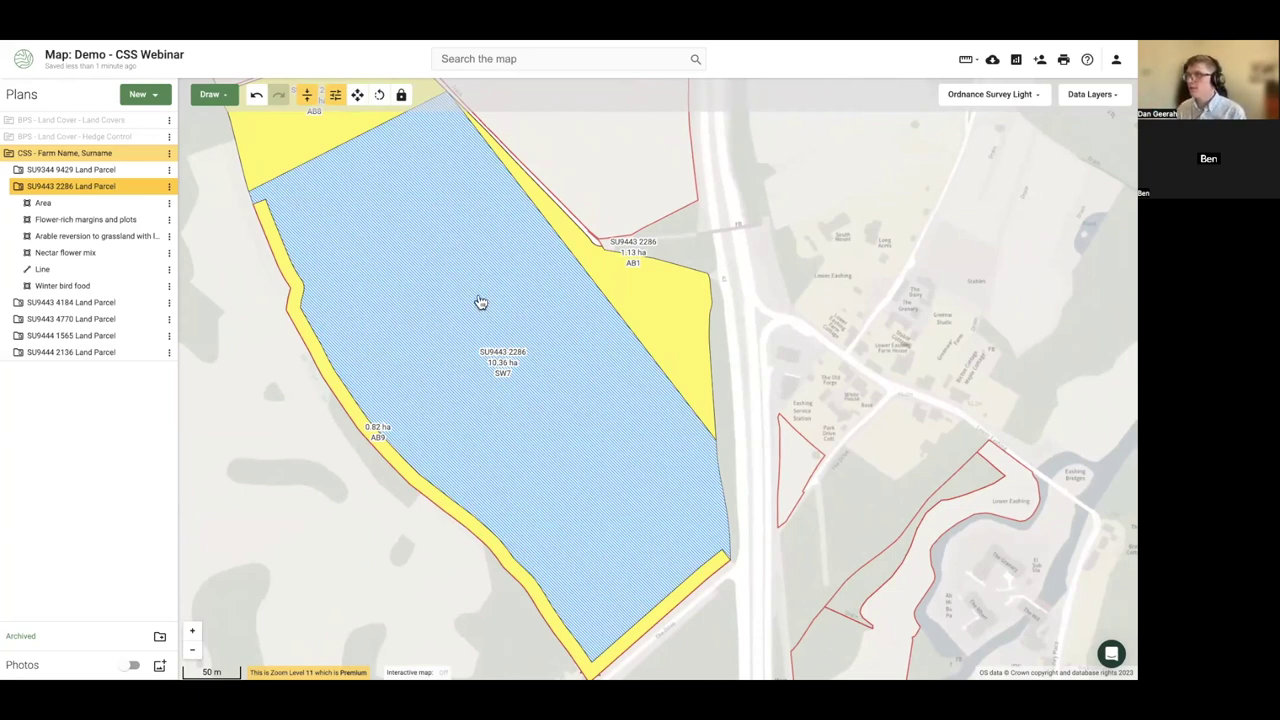
left_click(433, 334)
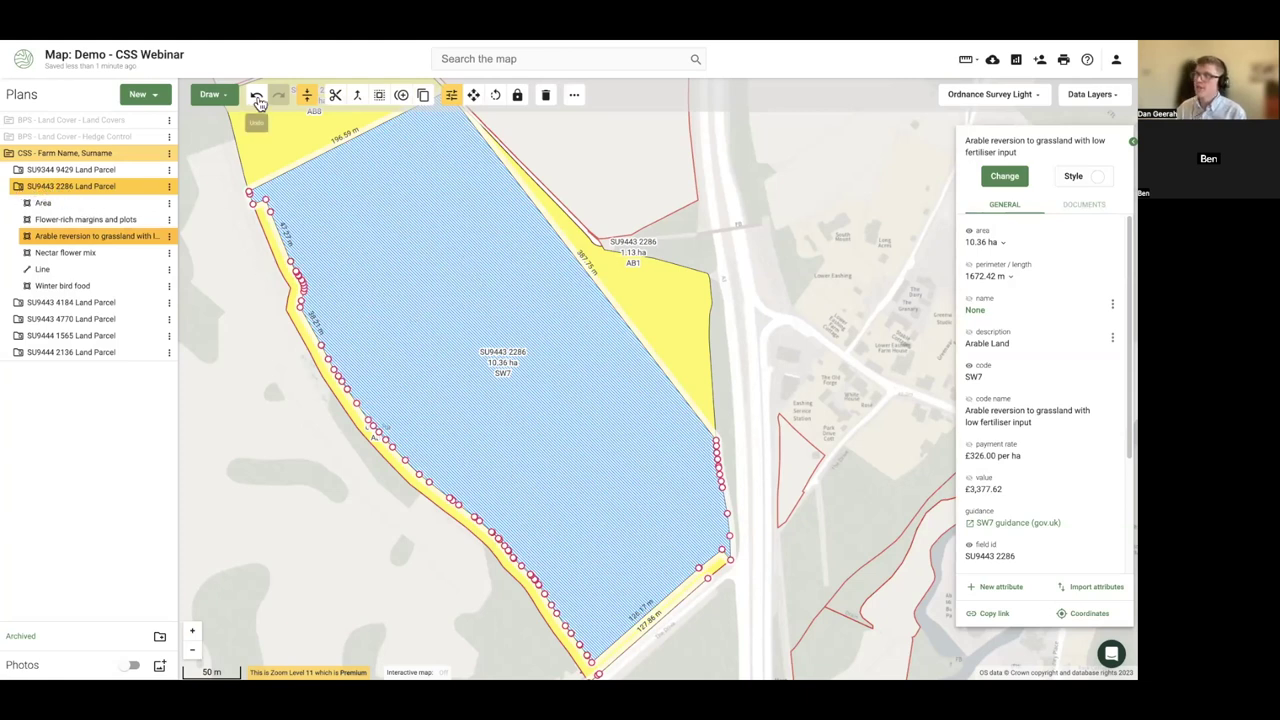
left_click(211, 96)
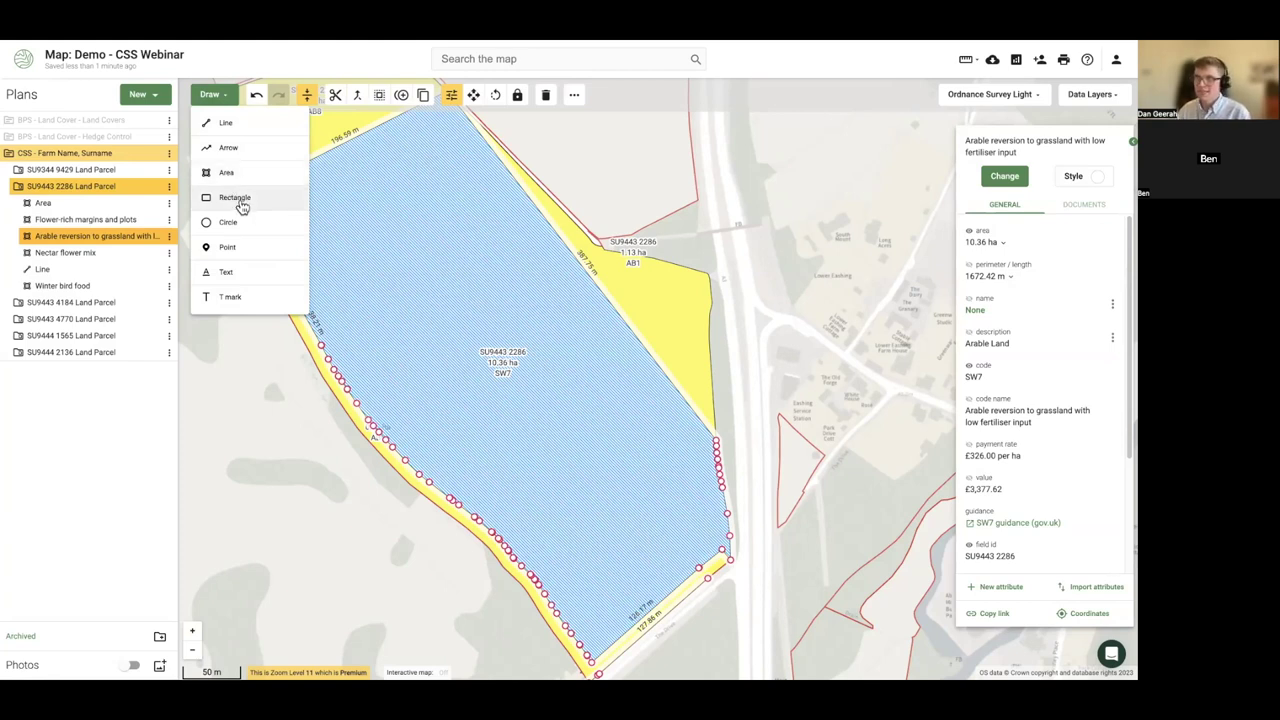
- Draw a 0.16 ha rectangle, 38.04 m by 41.41 m, inside the SW7 field
left_click(241, 206)
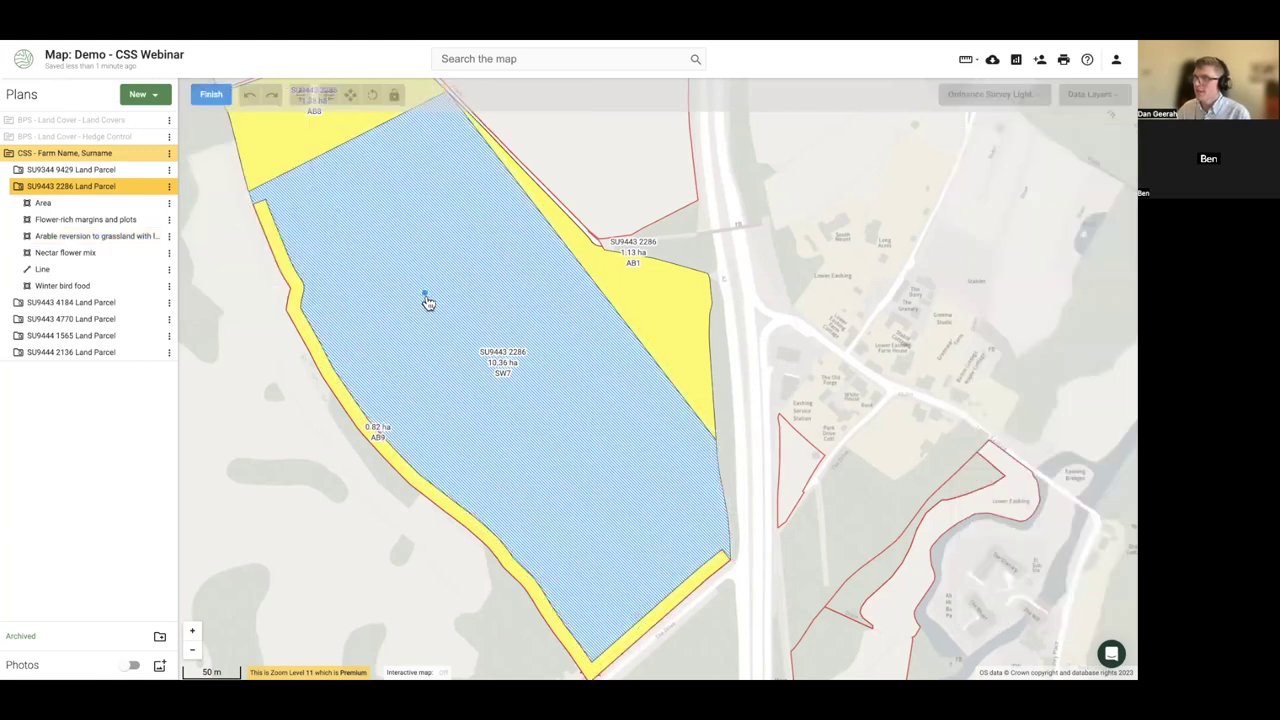
left_click(448, 335)
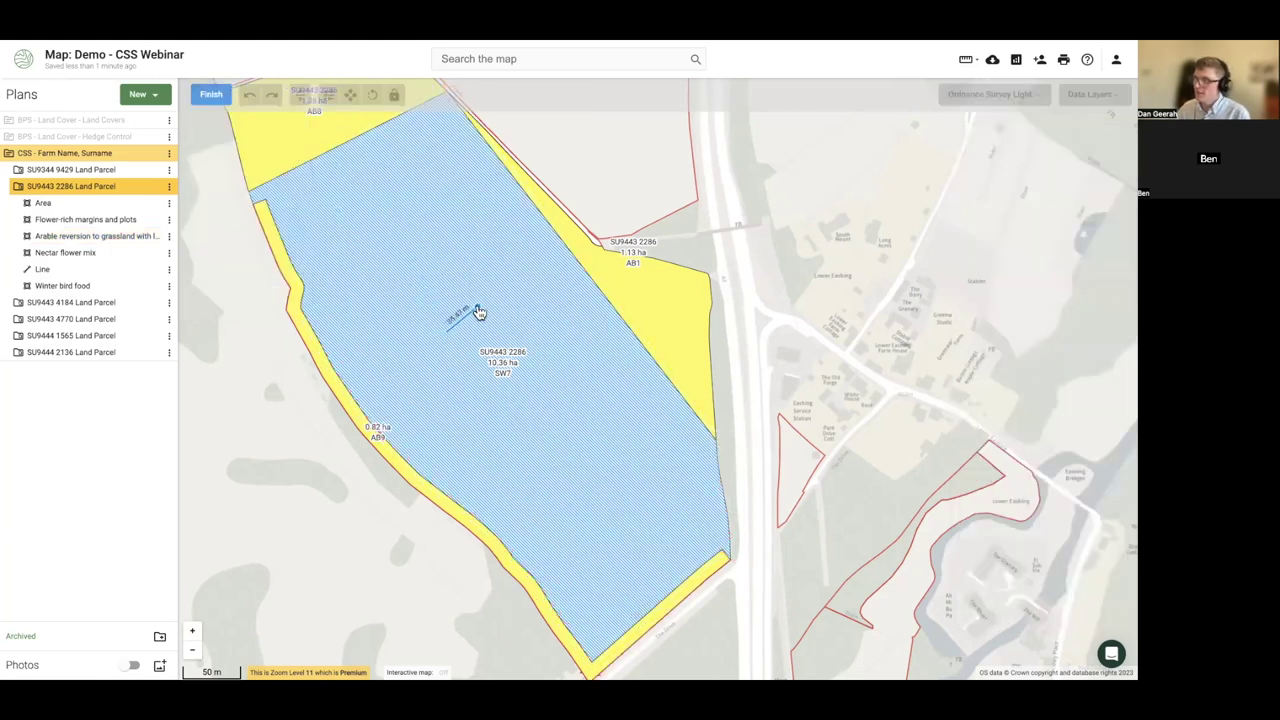
left_click(490, 314)
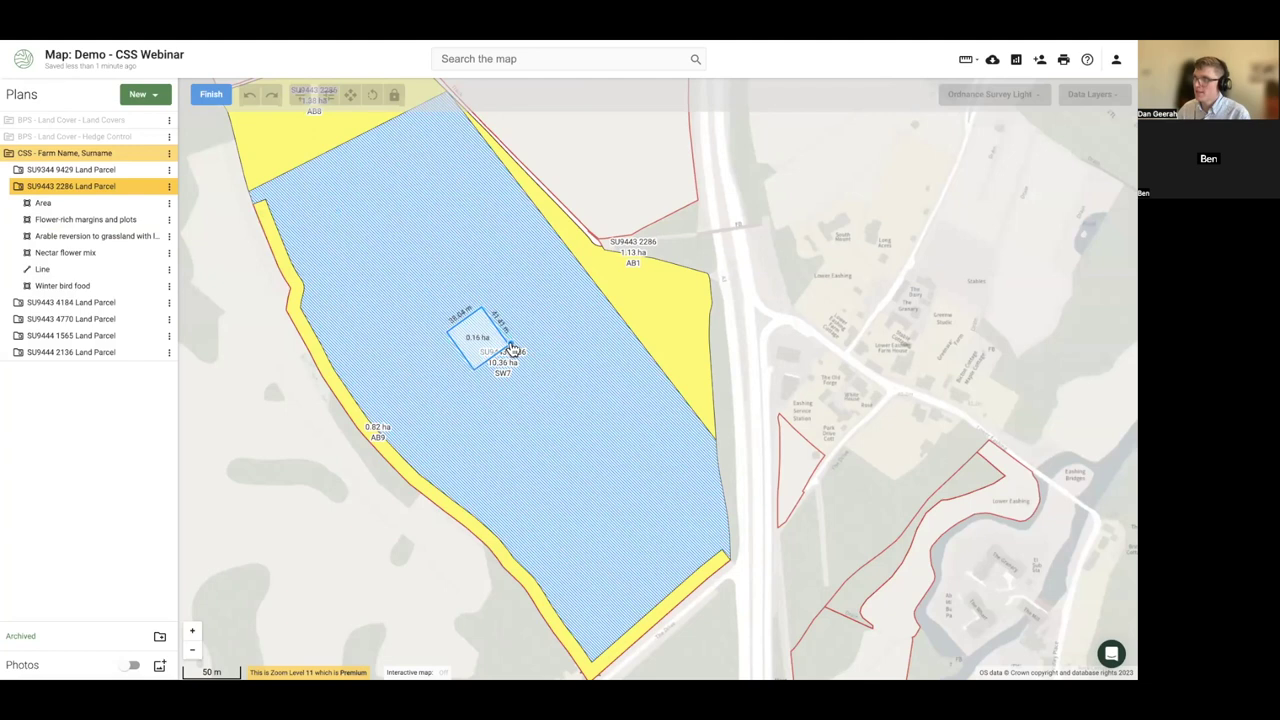
left_click(511, 349)
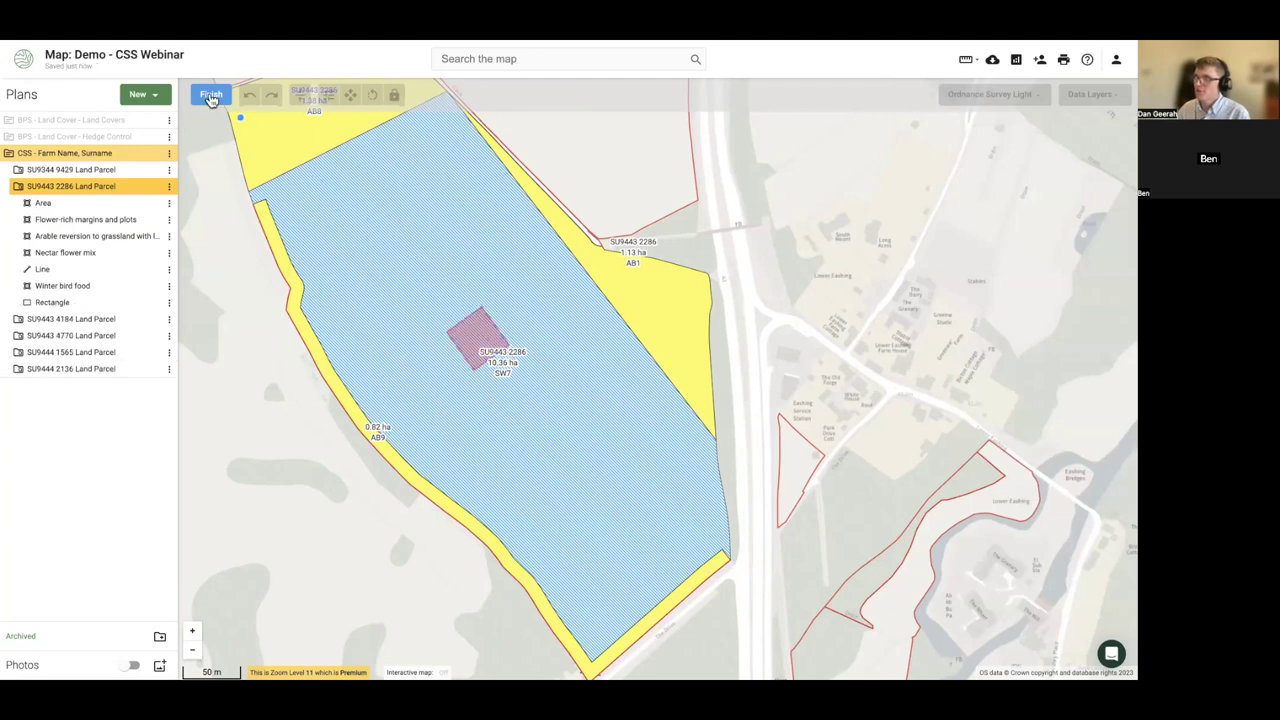
left_click(210, 96)
left_click_drag(1014, 302, 966, 303)
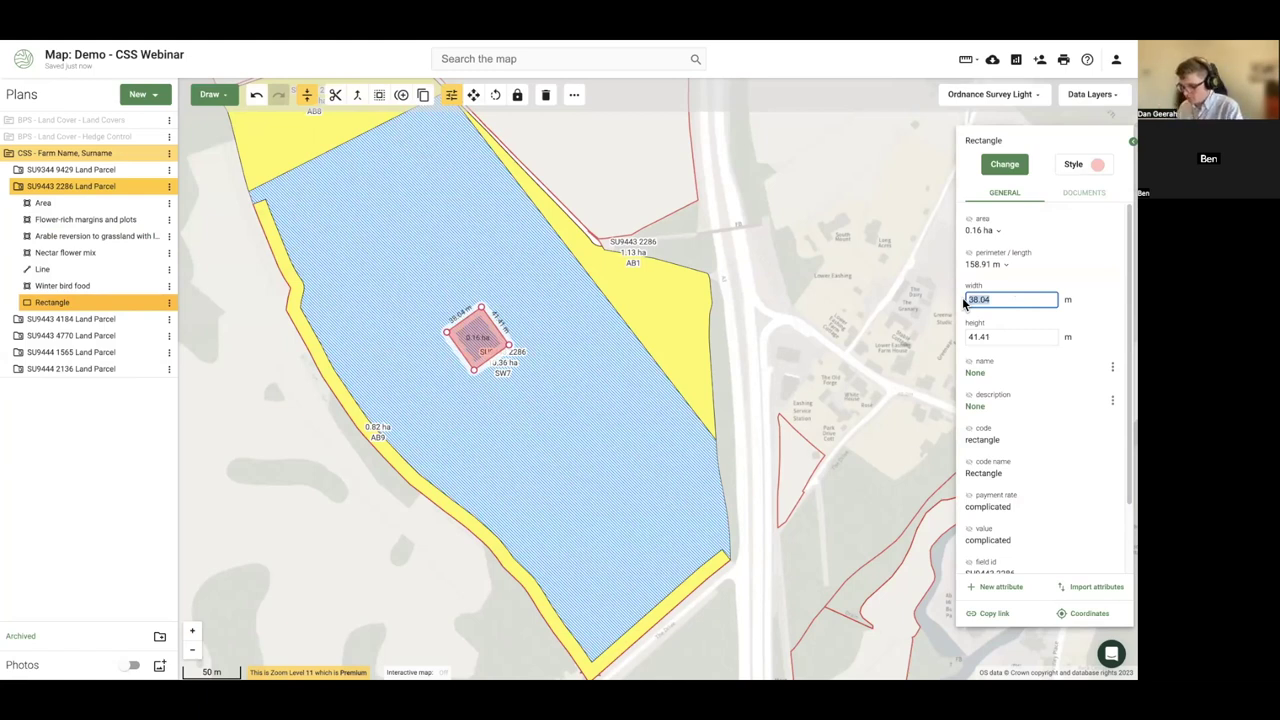
- Set the rectangle's width and height to 50 m each
key("BackSpace")
type("50")
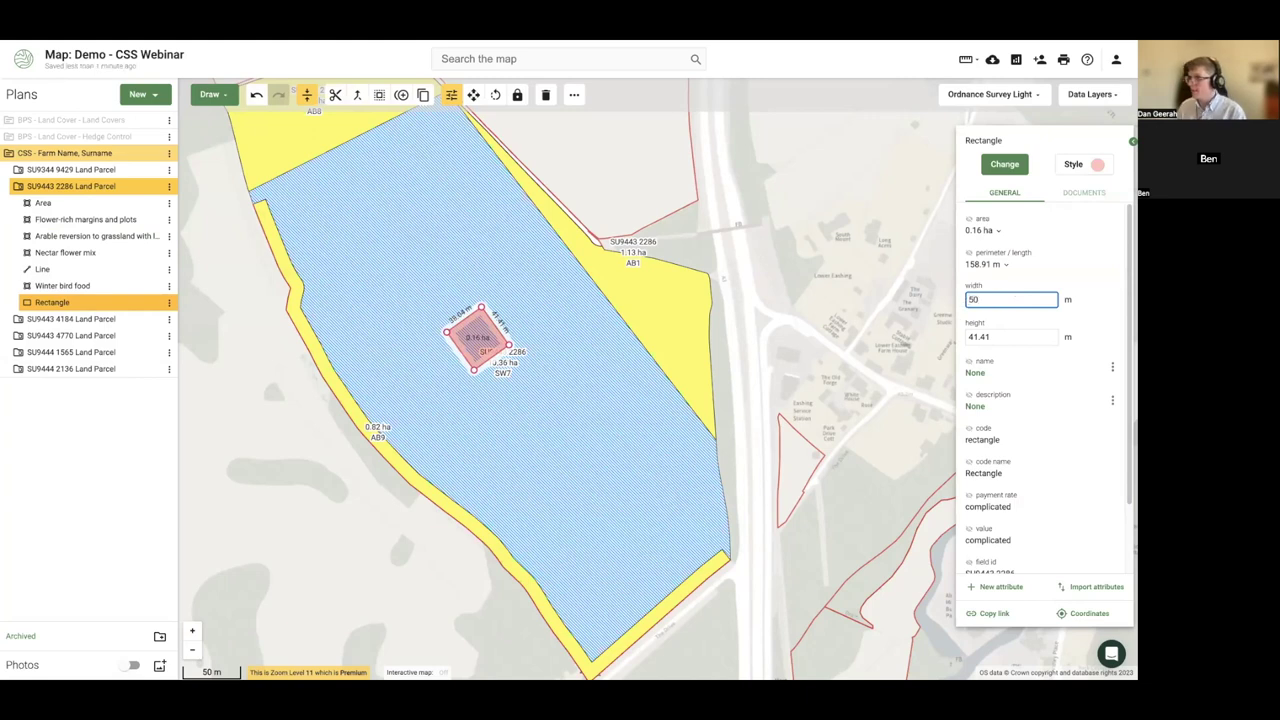
key("Return")
left_click(1003, 337)
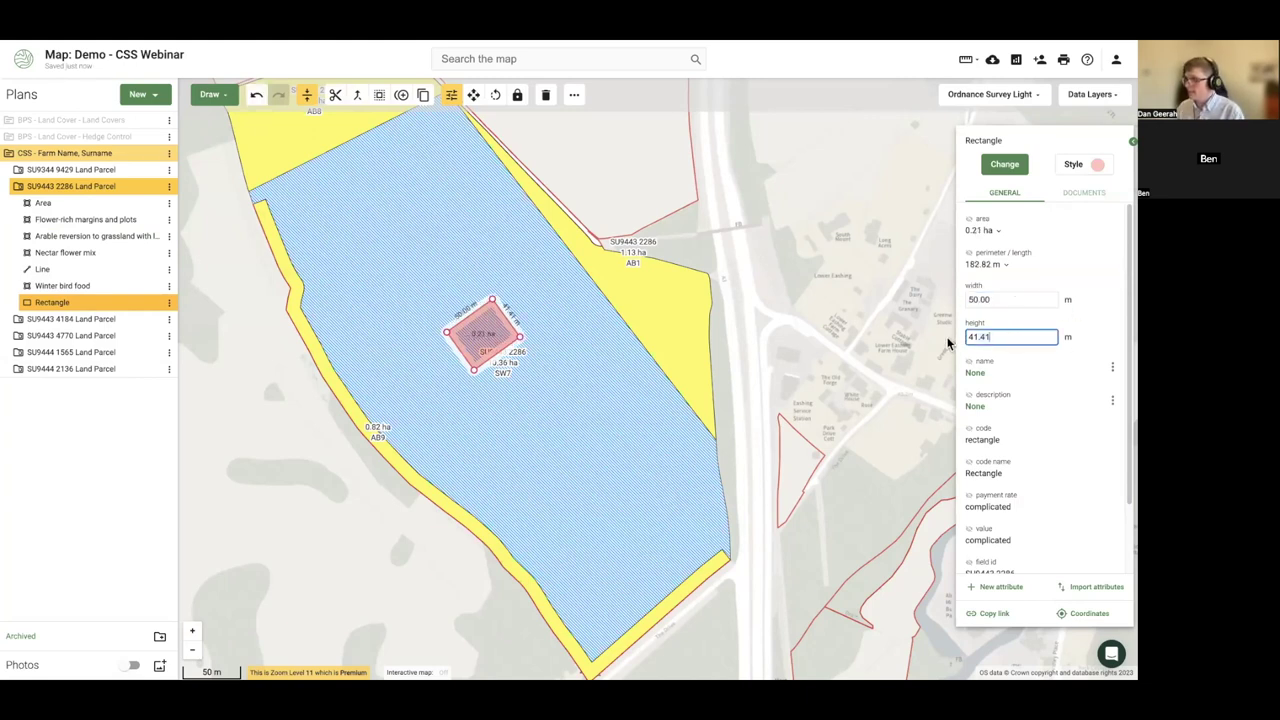
key("ctrl+a")
type("50")
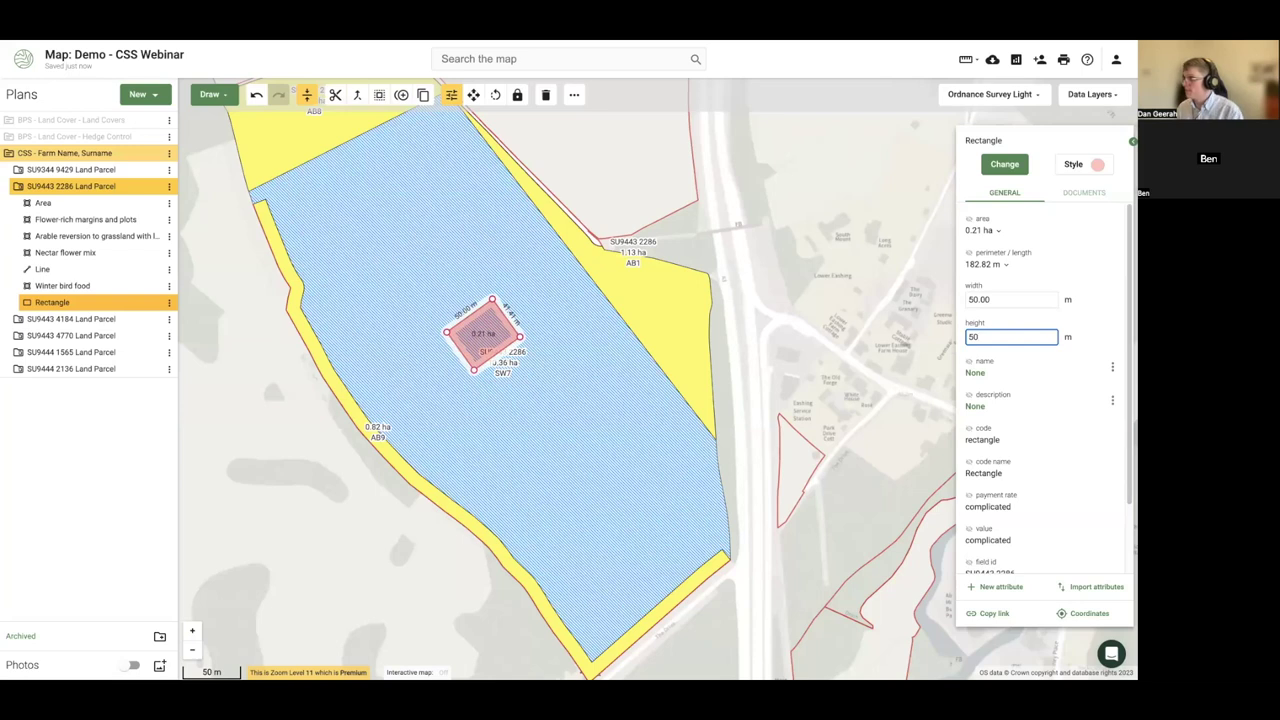
key("Return")
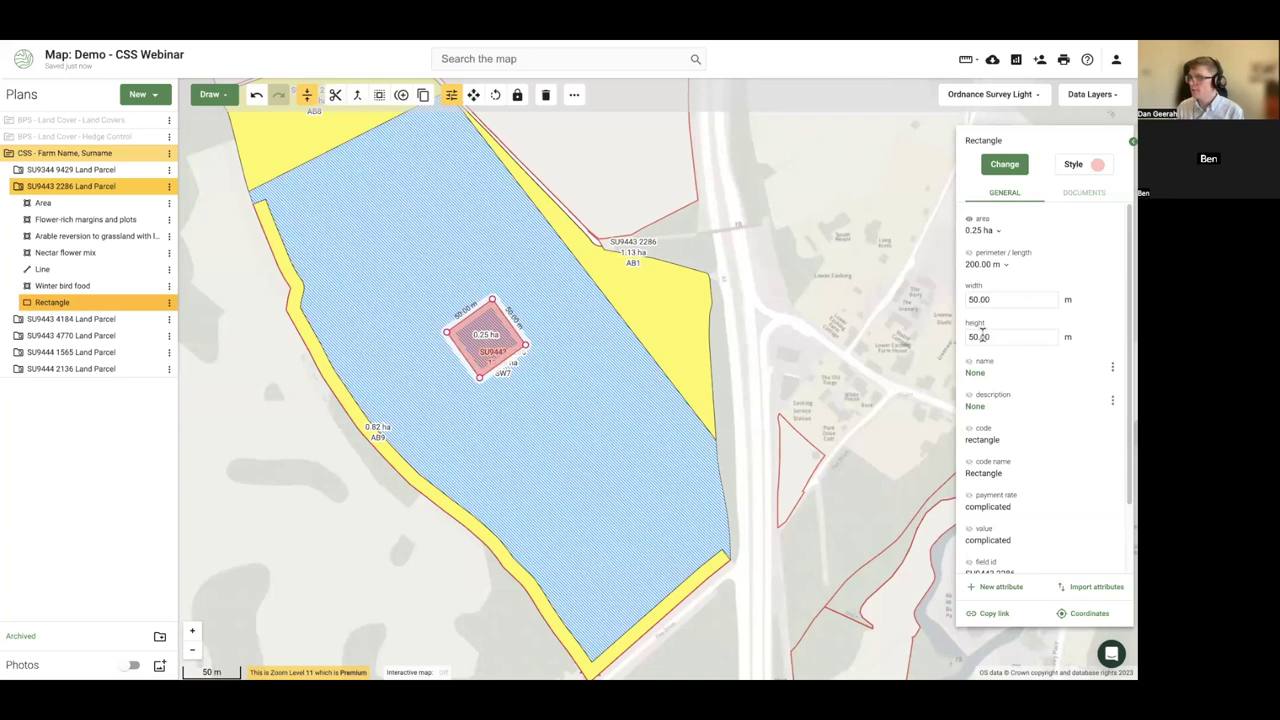
- Make the rectangle AB5 Nesting plots for lapwing and stone curlew, worth £146.75
left_click(1004, 164)
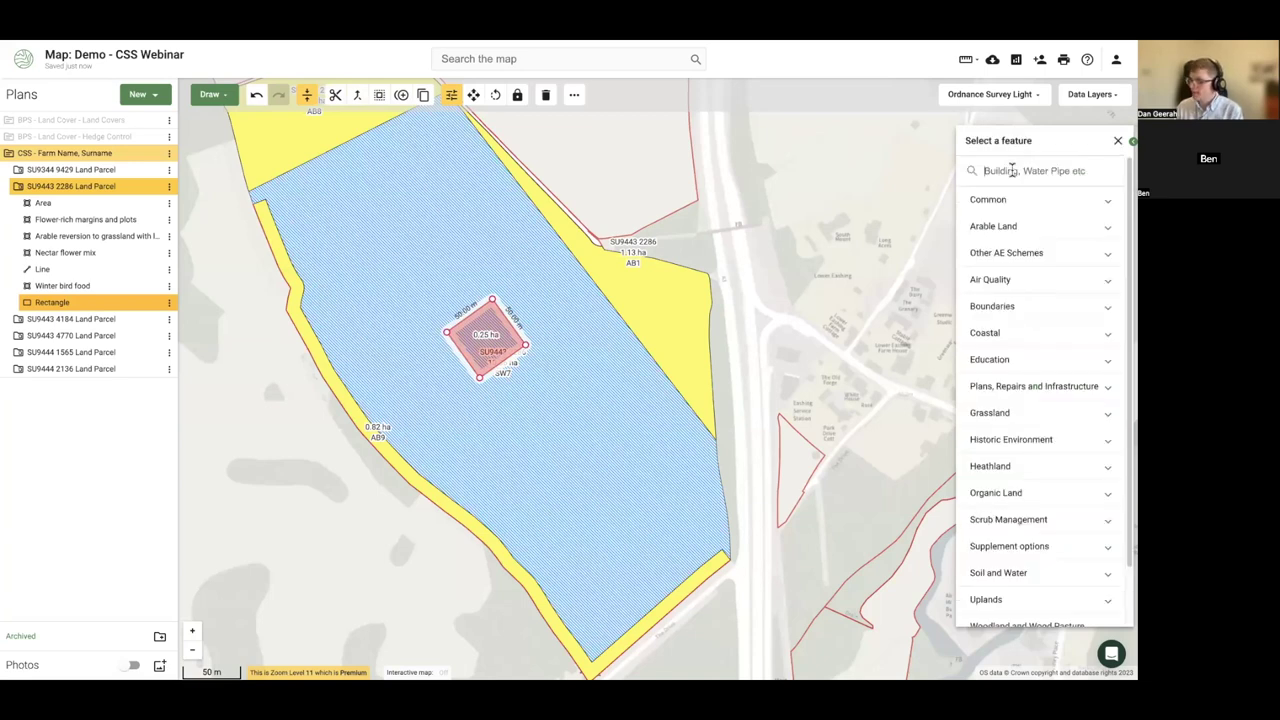
left_click(1012, 170)
type("lap")
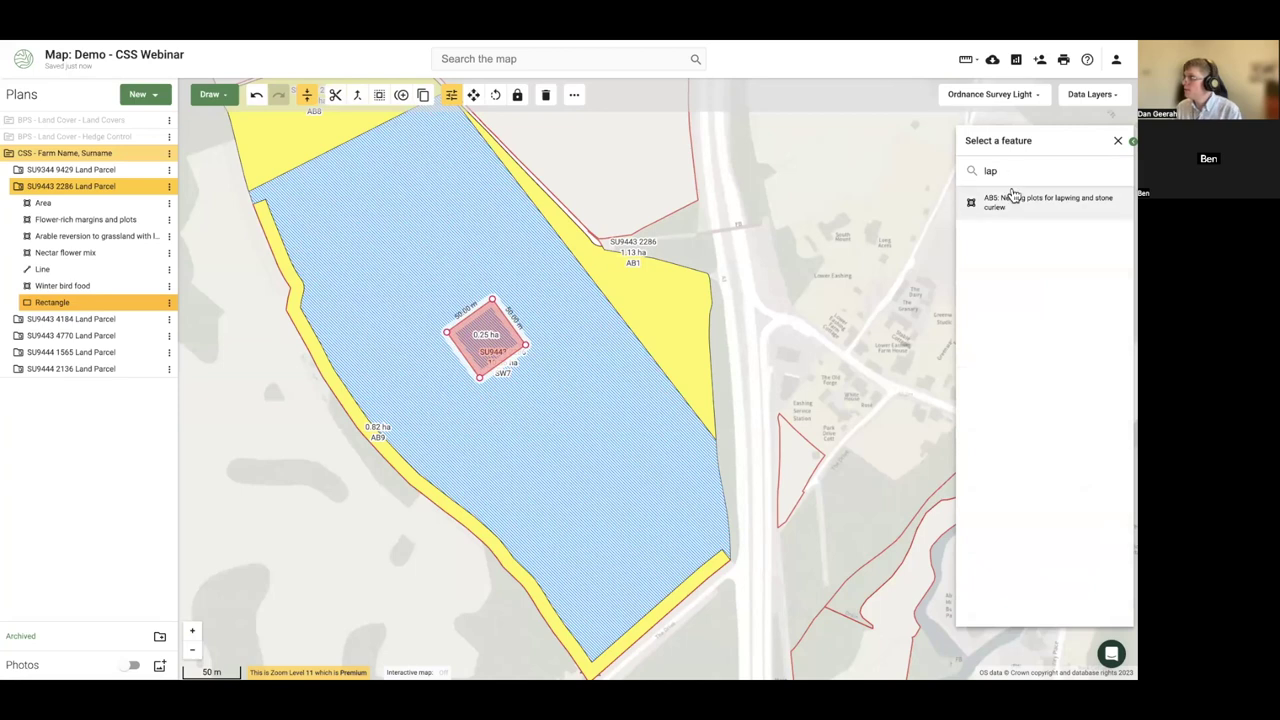
left_click(1011, 197)
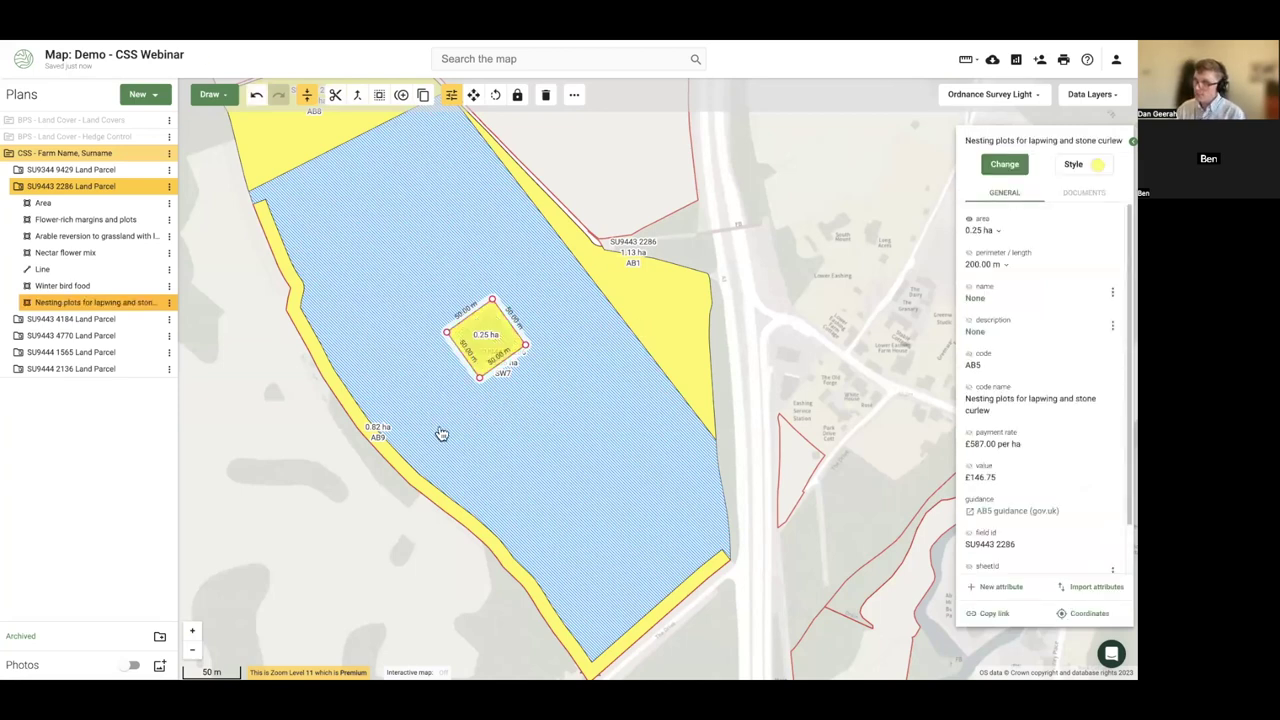
left_click(362, 503)
left_click(472, 338)
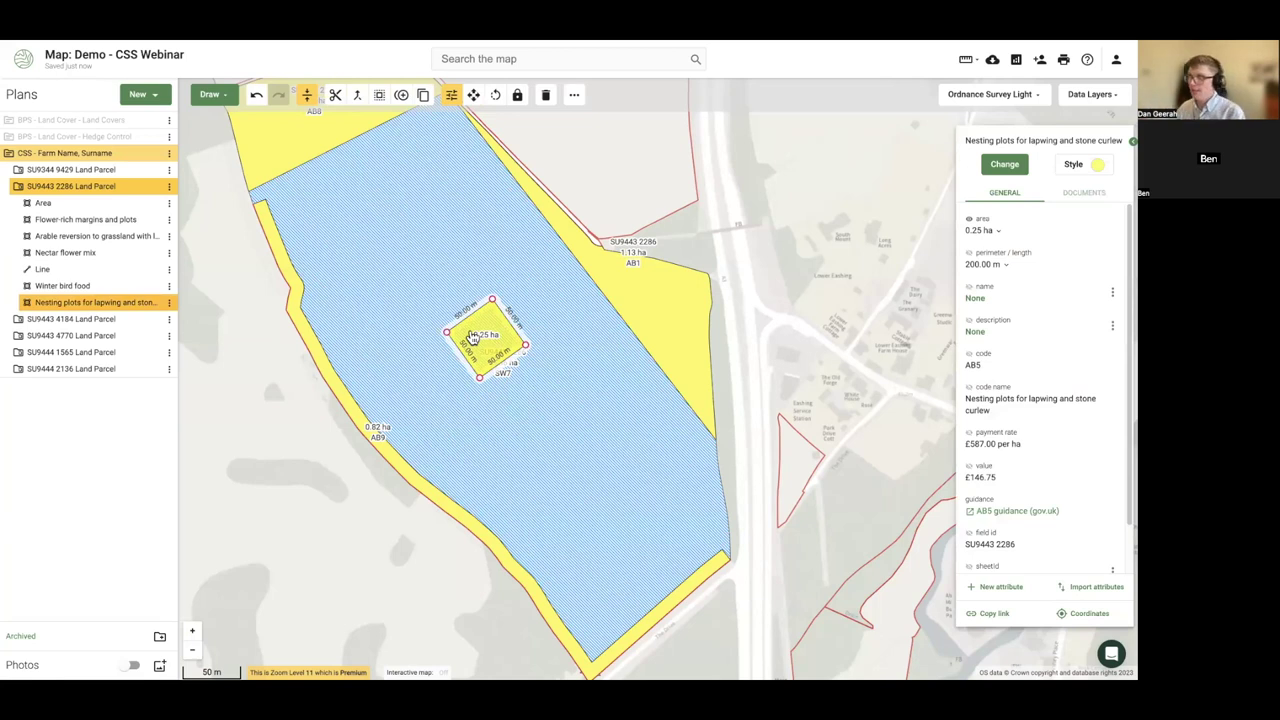
- Subtract the 0.25 ha AB5 plot from SW7 with the Buffer tool, then reselect it to confirm SW7 is 10.11 ha
left_click(379, 95)
left_click(386, 260)
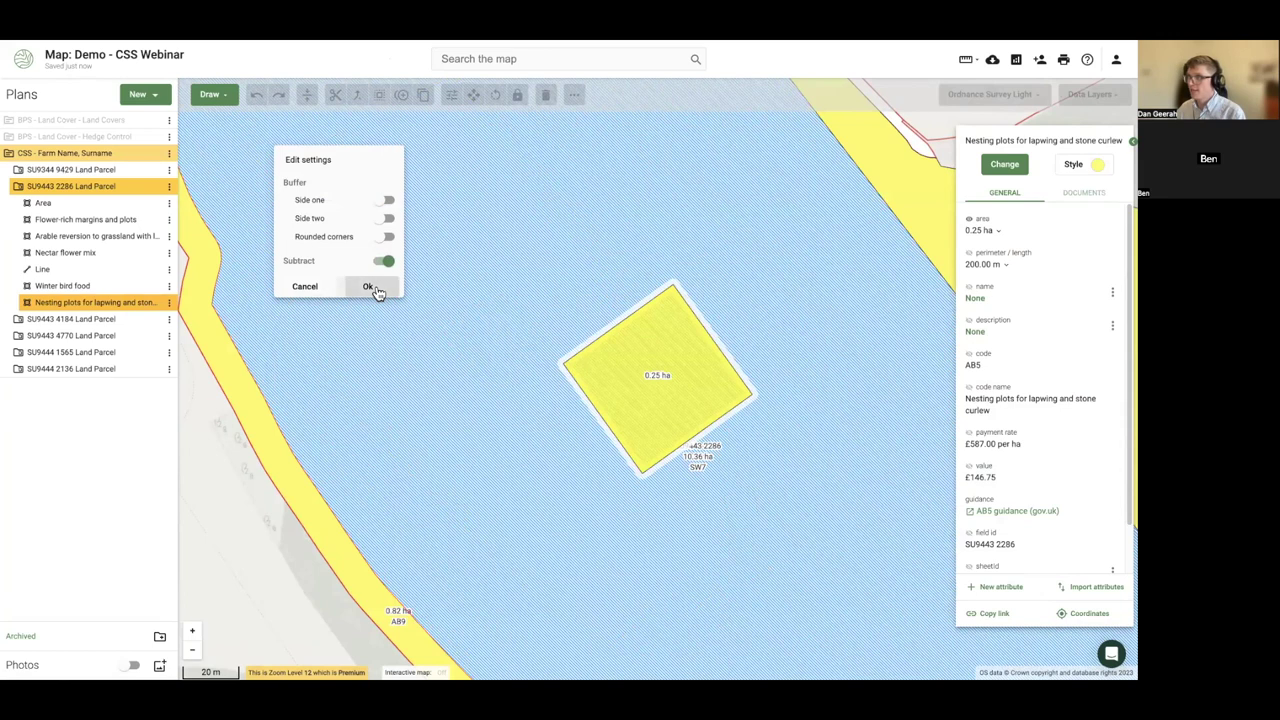
left_click(369, 287)
scroll(556, 403, "down", 3)
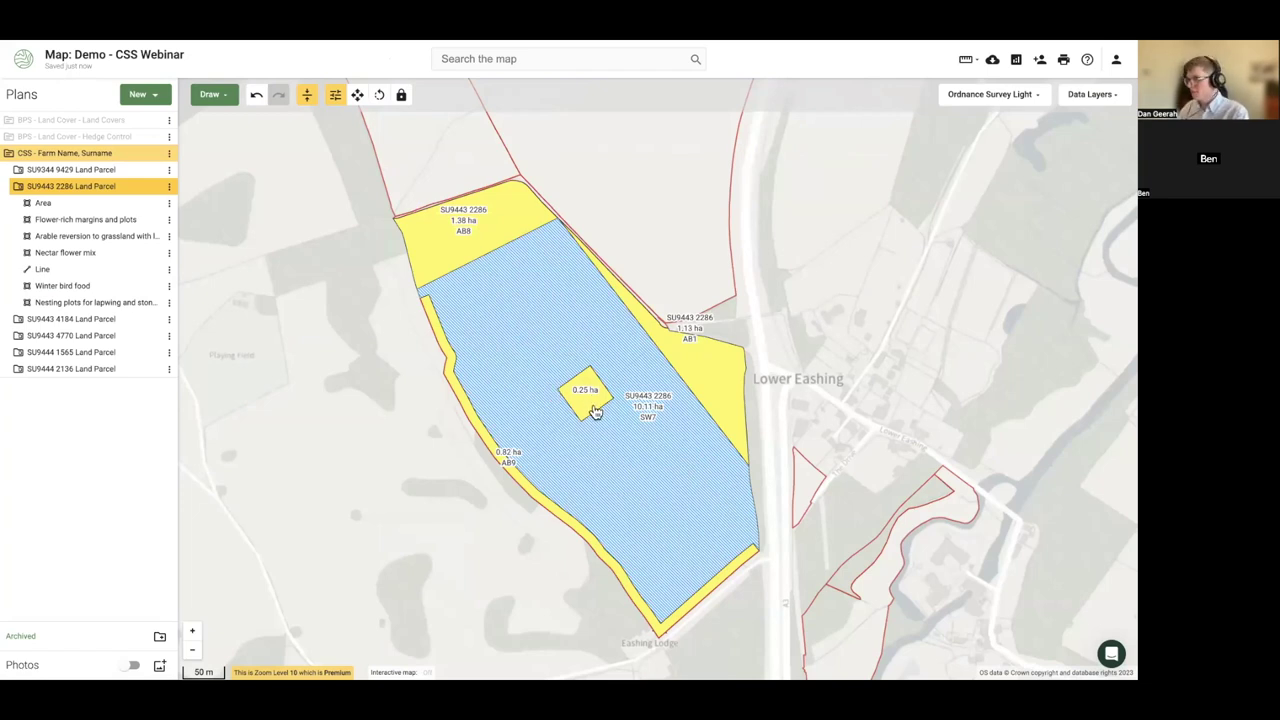
scroll(594, 412, "up", 1)
scroll(594, 398, "up", 1)
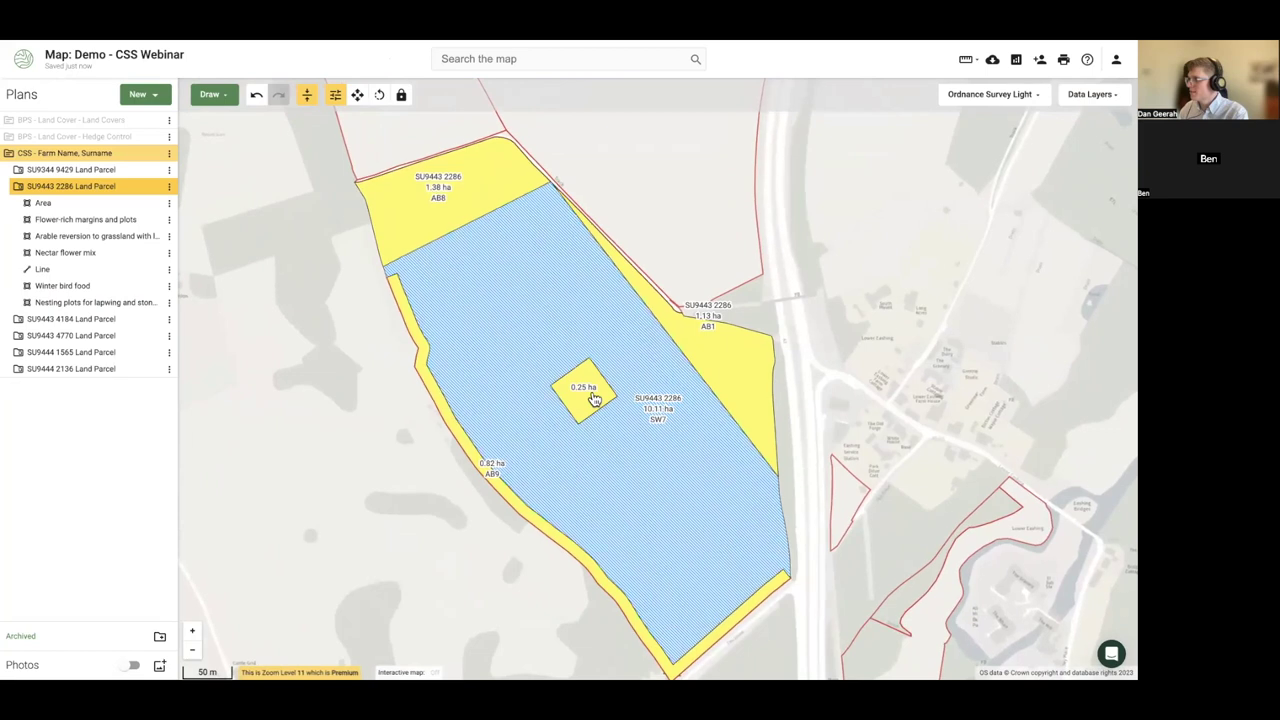
scroll(580, 400, "up", 1)
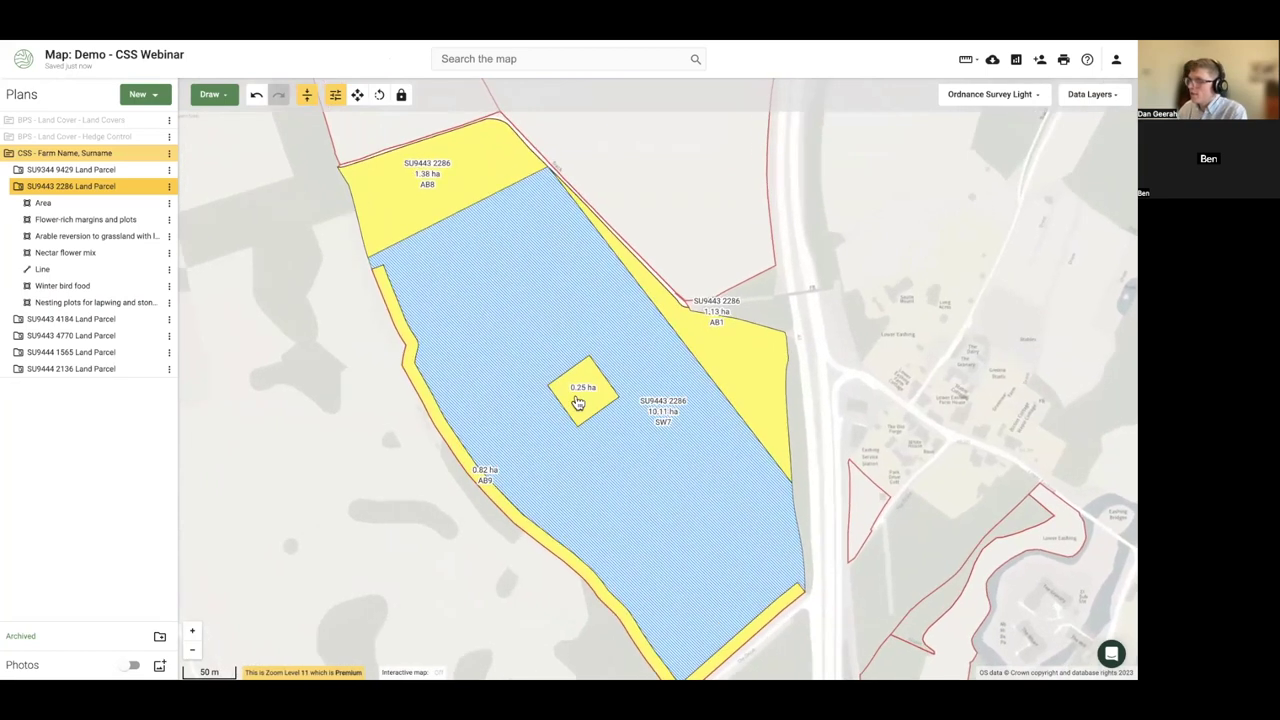
left_click(577, 403)
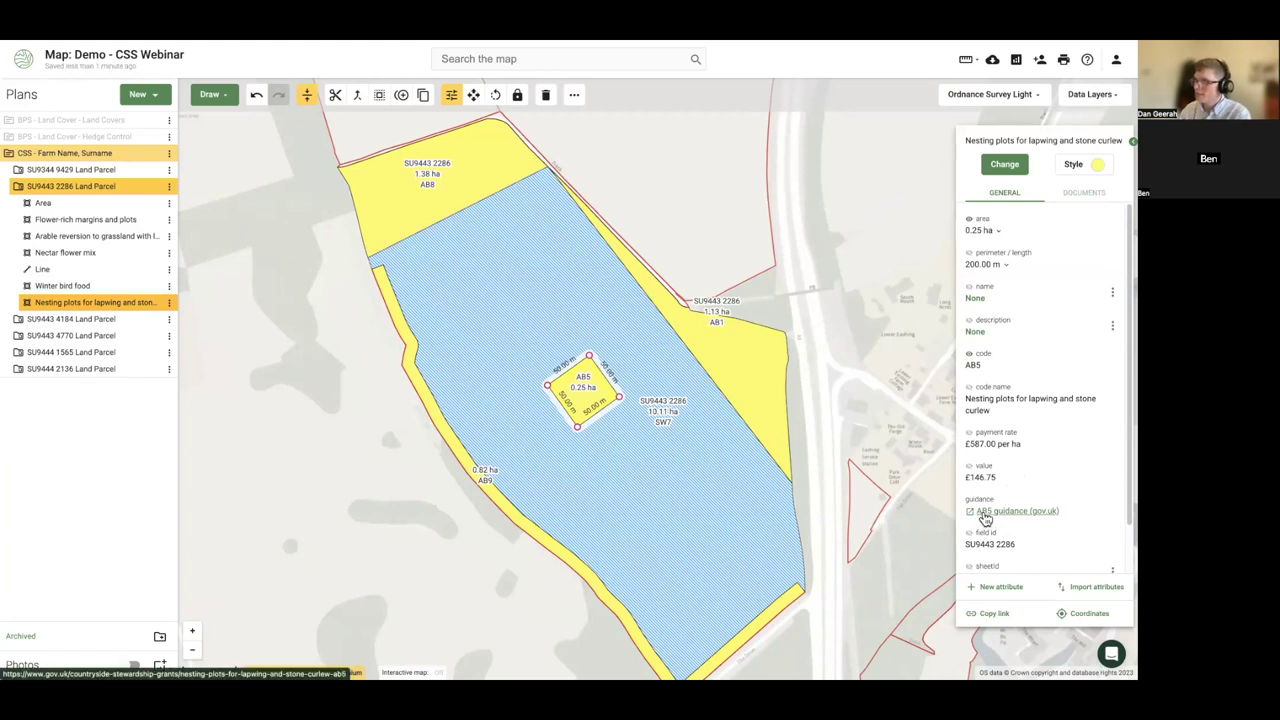
- Open and read through the official GOV.UK AB5 nesting plot guidance page
left_click(985, 514)
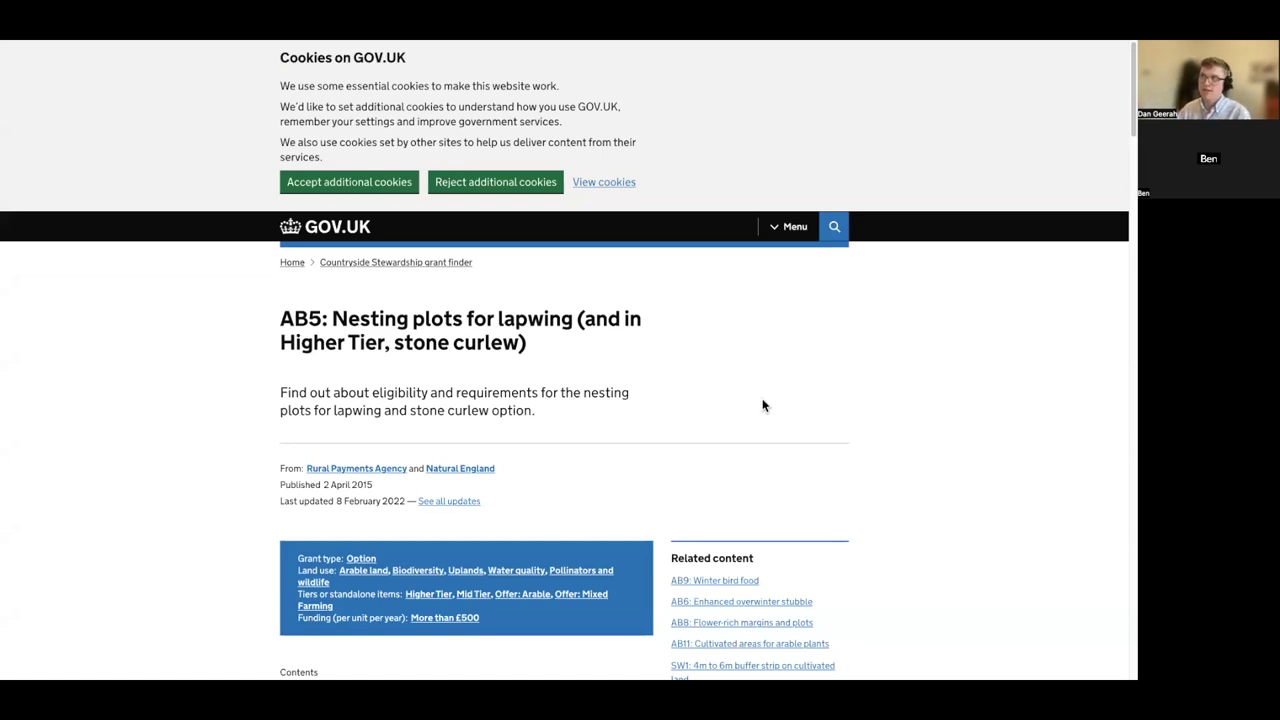
scroll(361, 388, "down", 4)
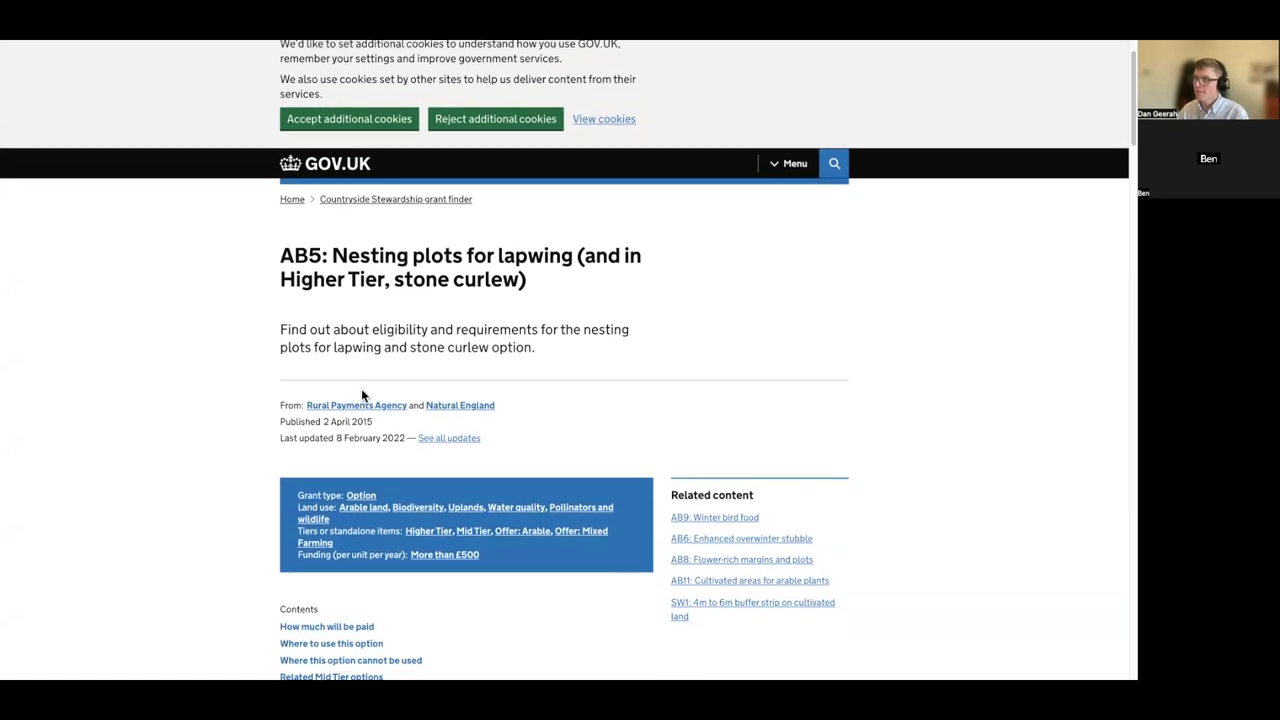
scroll(364, 393, "down", 5)
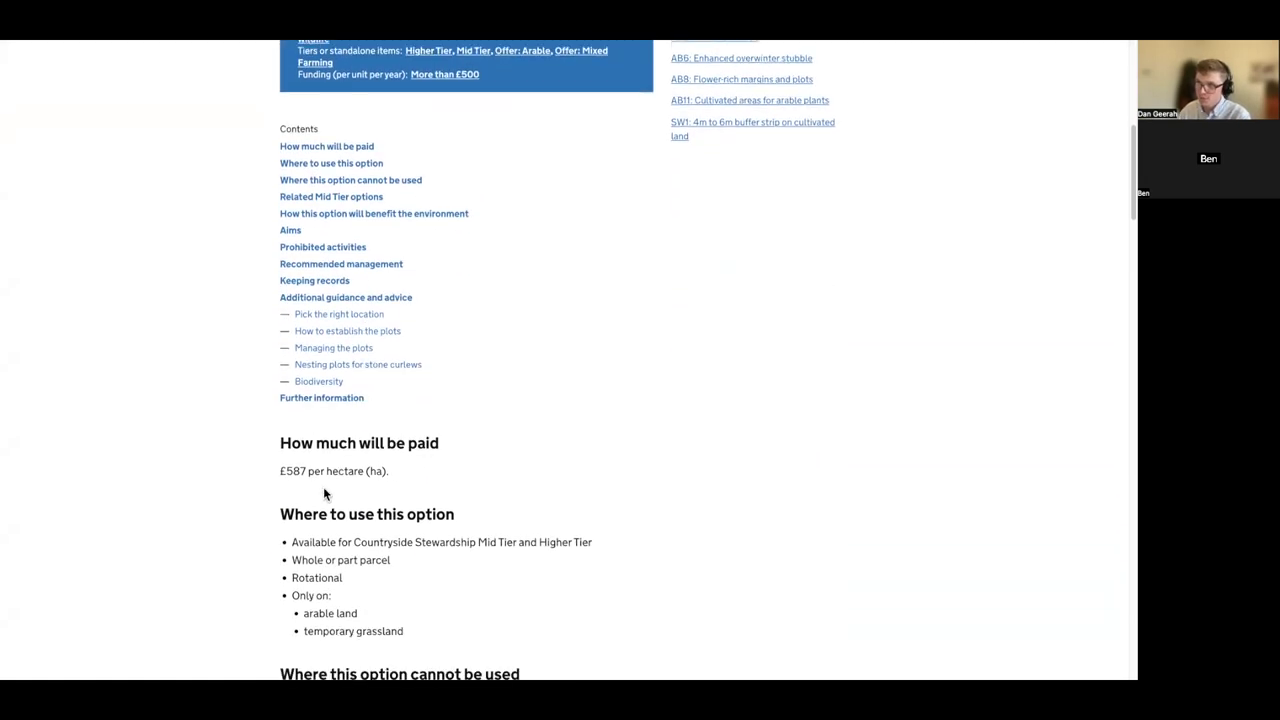
scroll(349, 462, "down", 3)
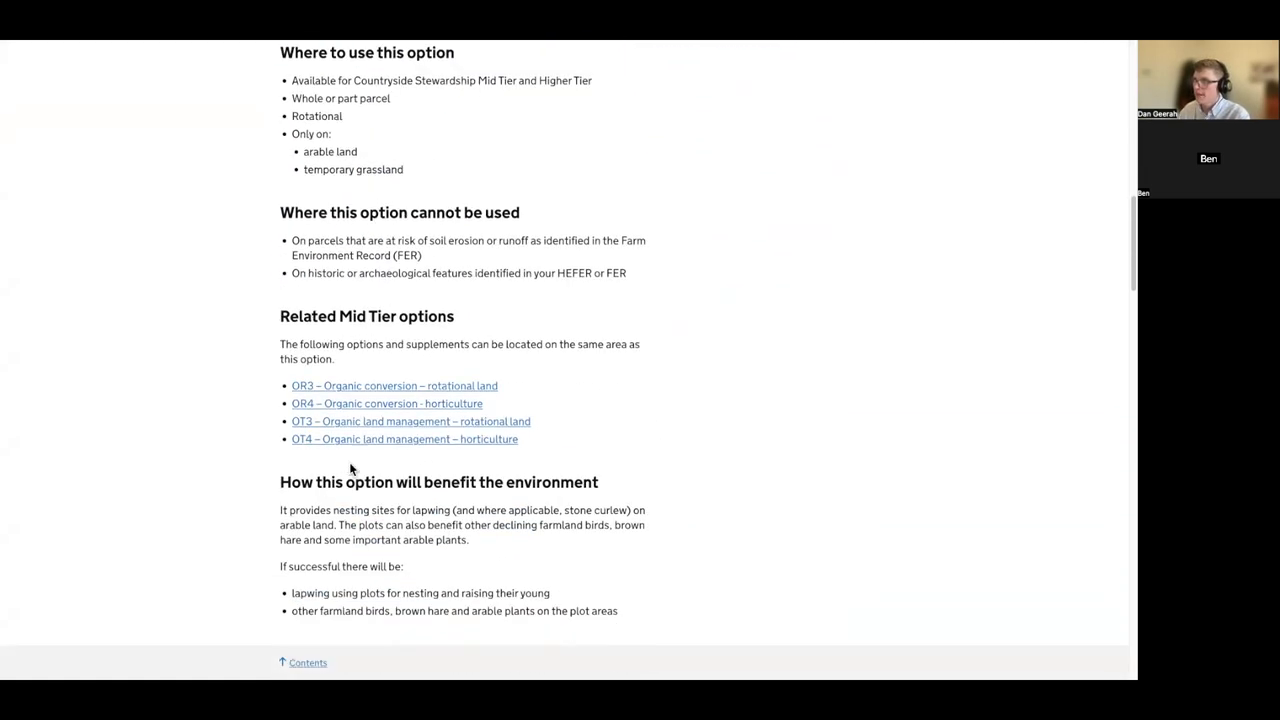
scroll(351, 467, "down", 6)
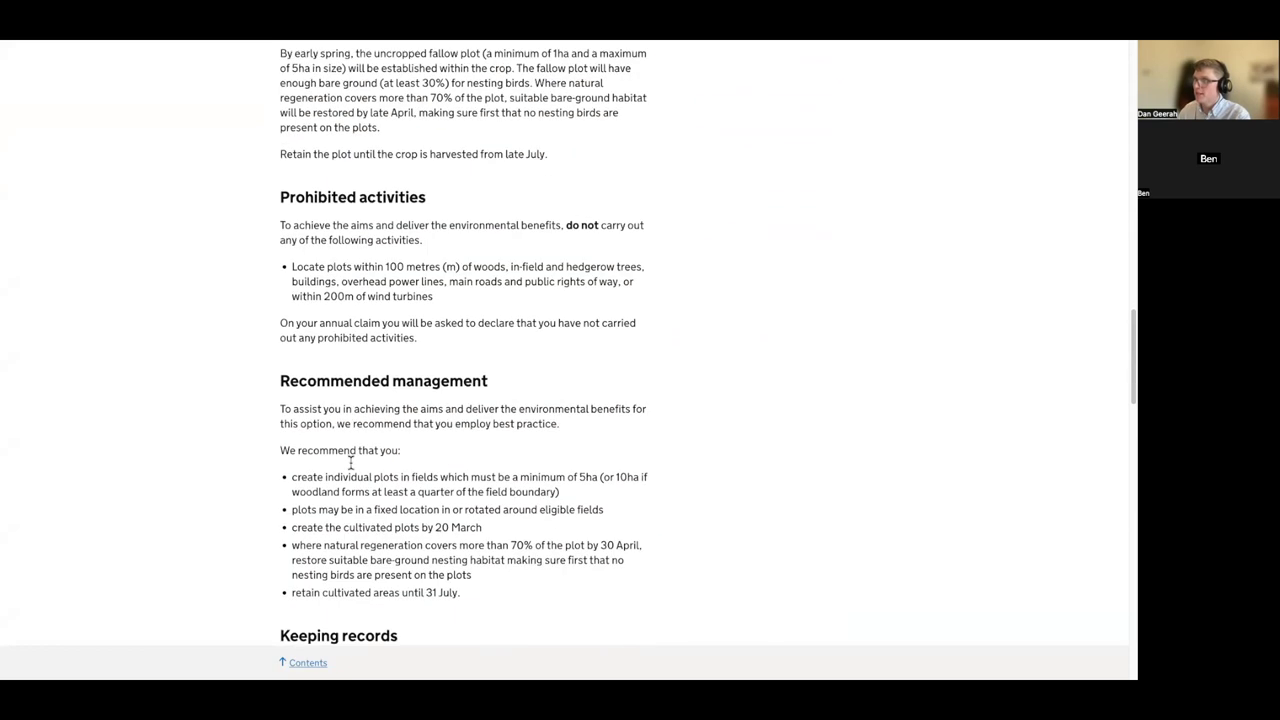
scroll(361, 437, "down", 1)
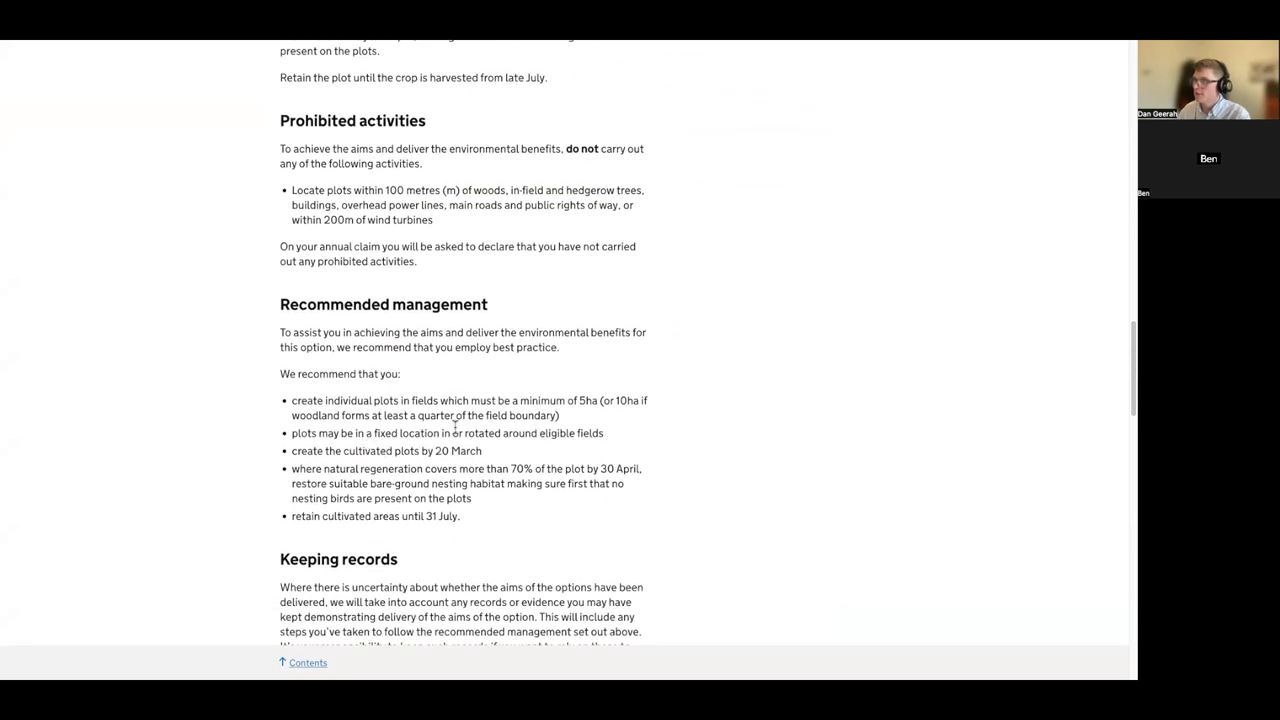
scroll(586, 406, "down", 1)
scroll(571, 421, "down", 4)
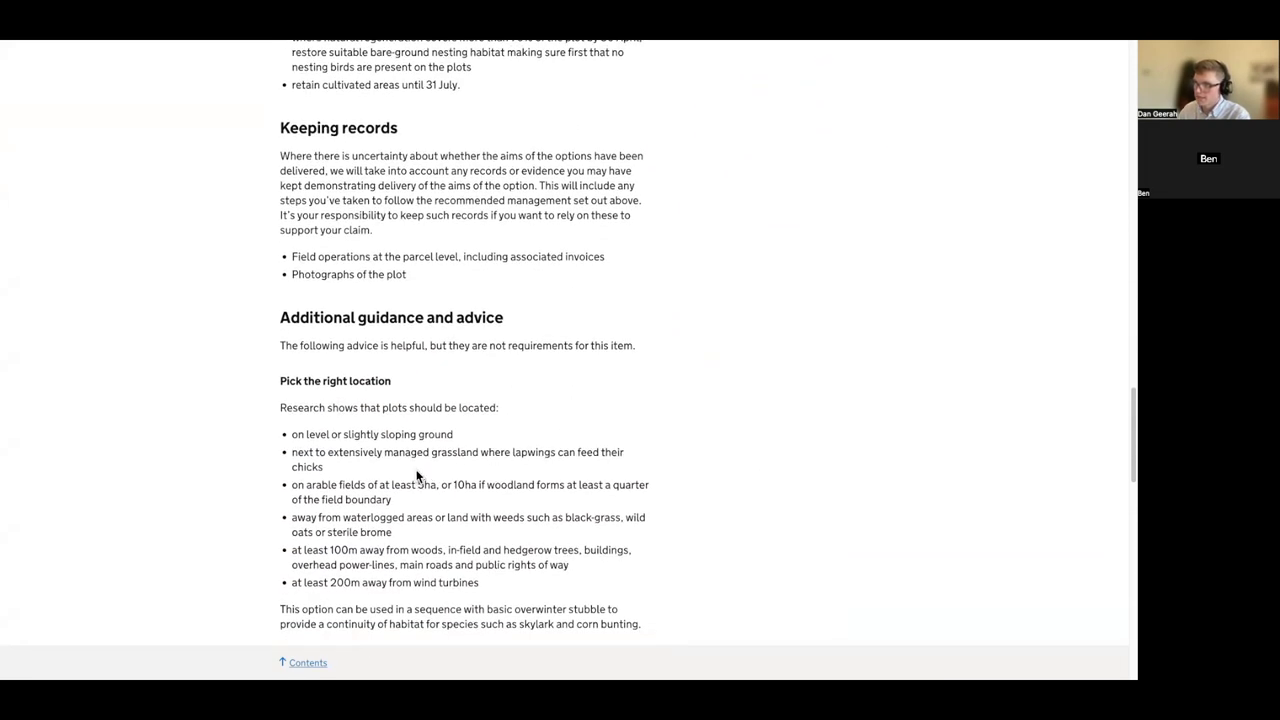
scroll(421, 440, "down", 1)
scroll(400, 390, "down", 1)
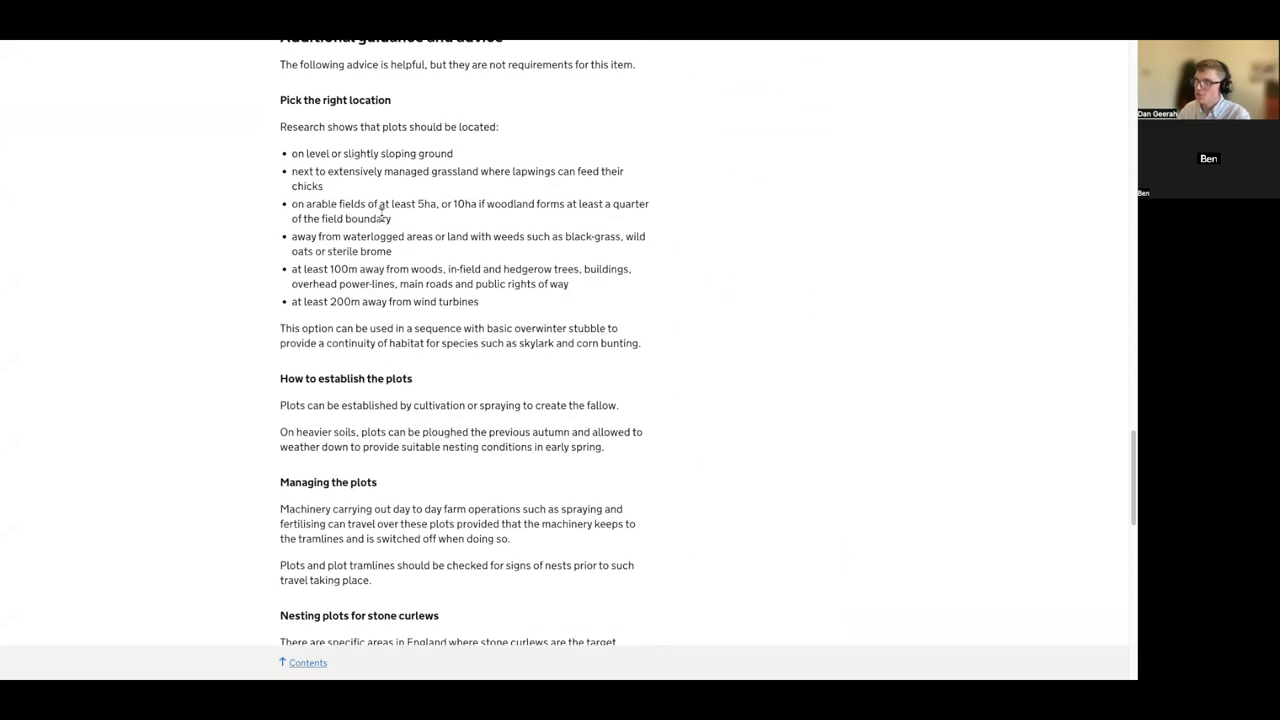
scroll(381, 210, "up", 1)
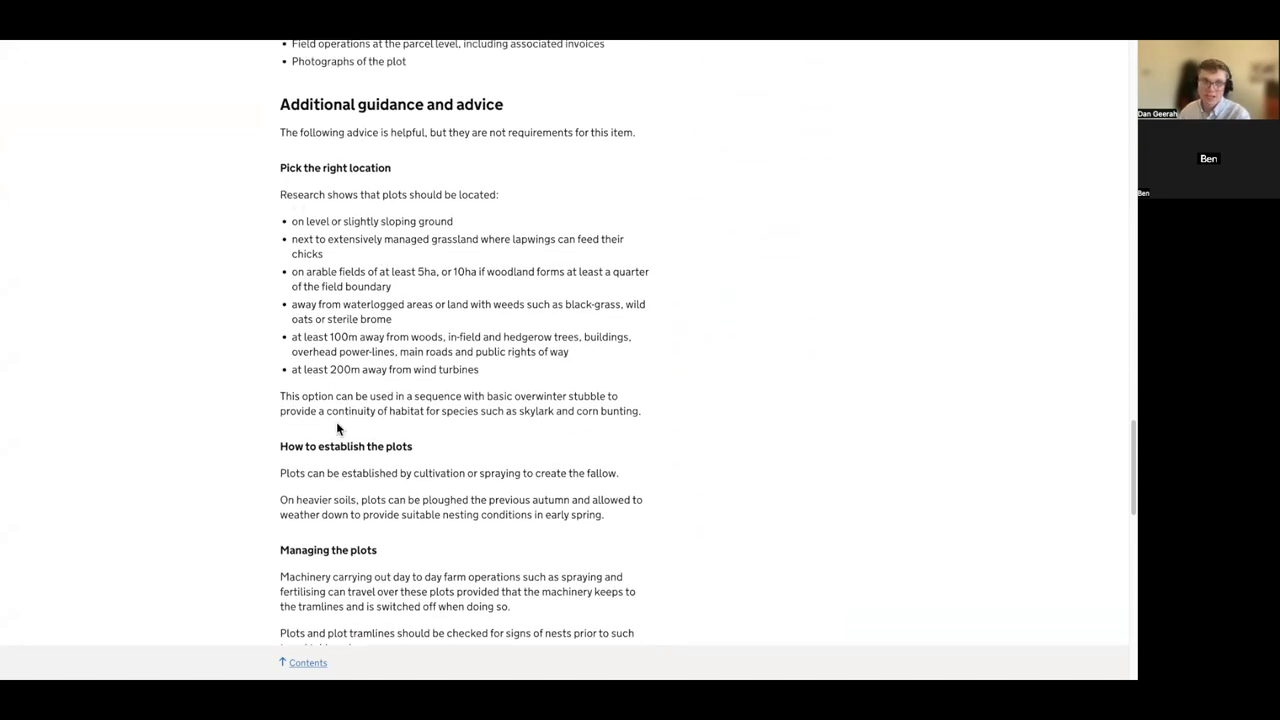
scroll(338, 428, "up", 4)
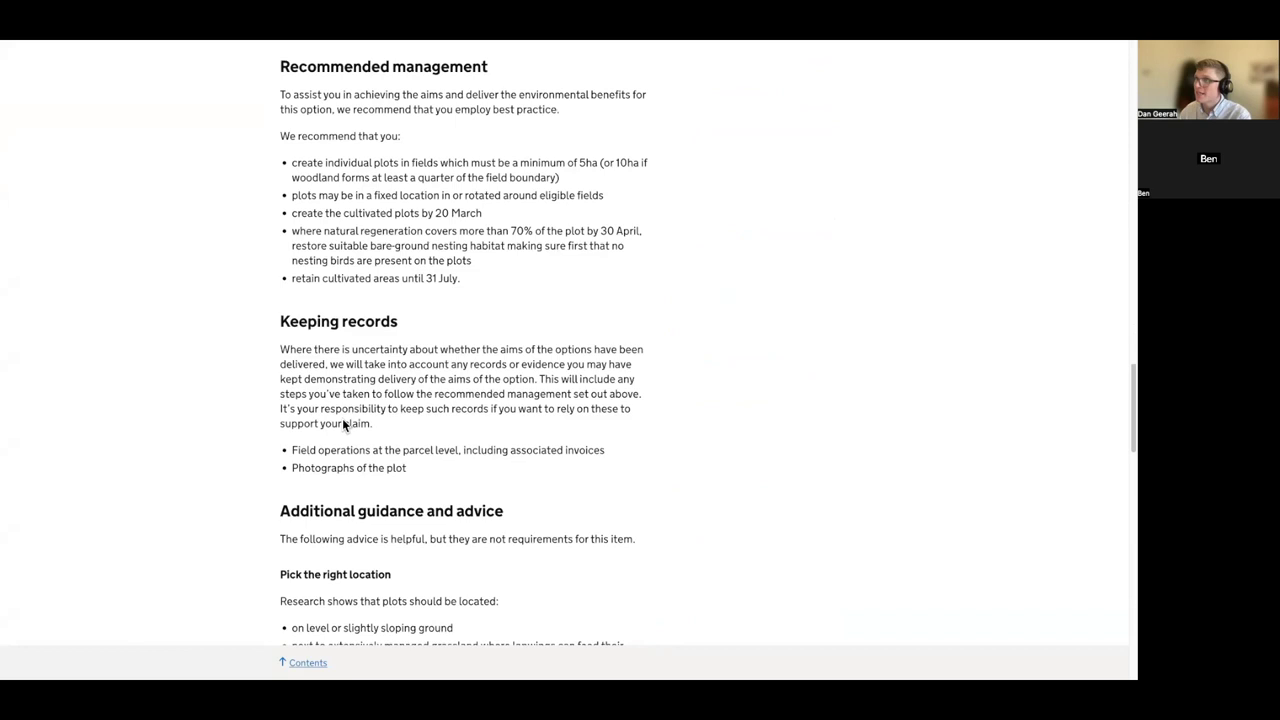
scroll(346, 430, "up", 3)
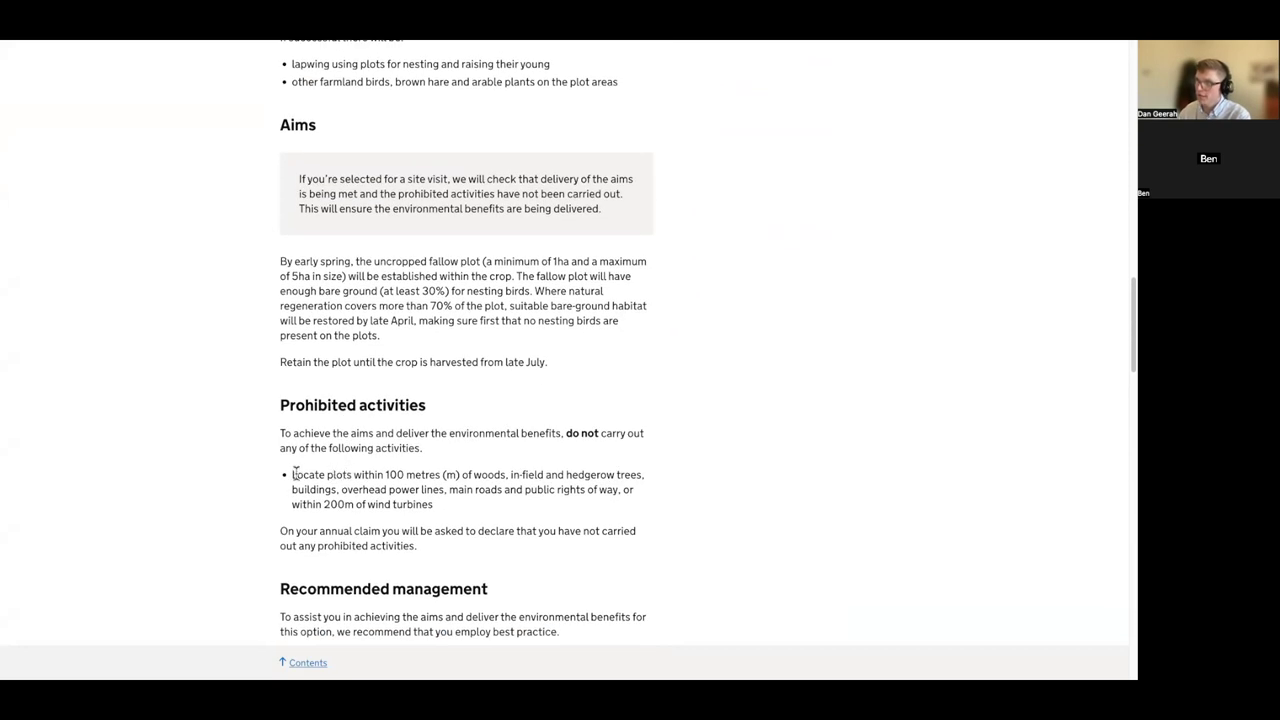
- Highlight the 100 metres distance rule, exit full screen, and switch to the Land App tab
left_click_drag(393, 473, 519, 470)
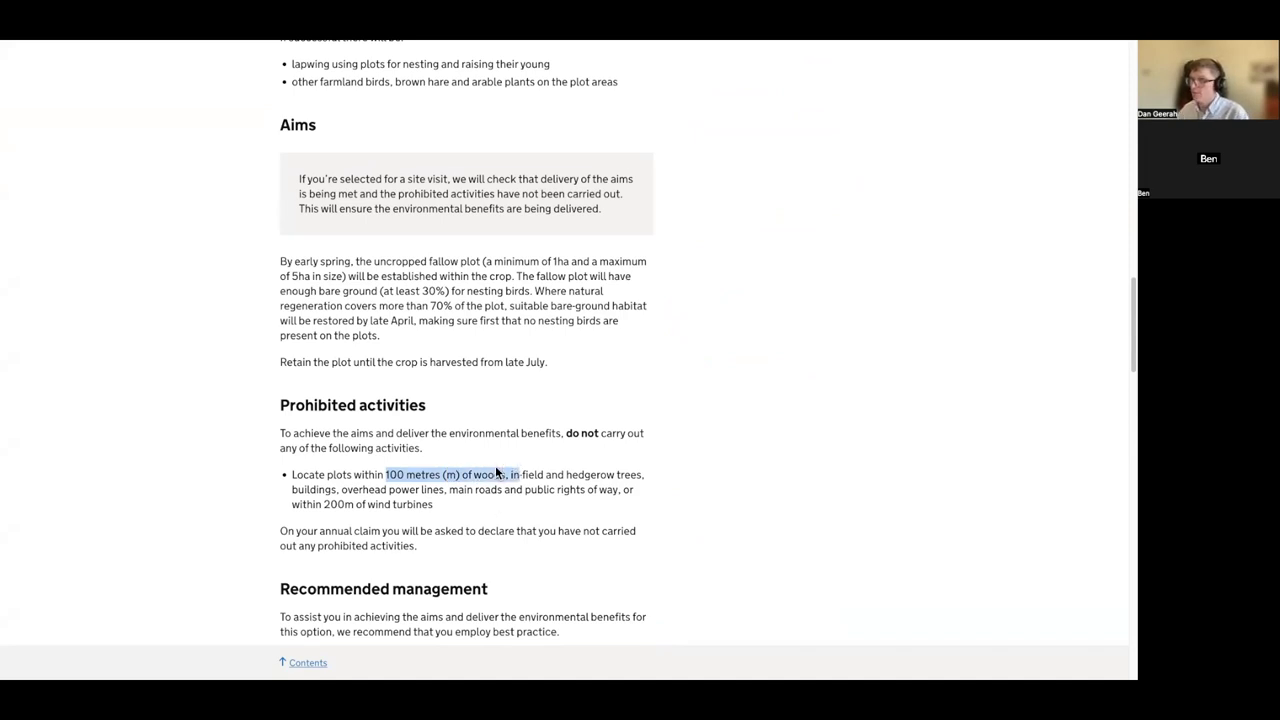
key("F11")
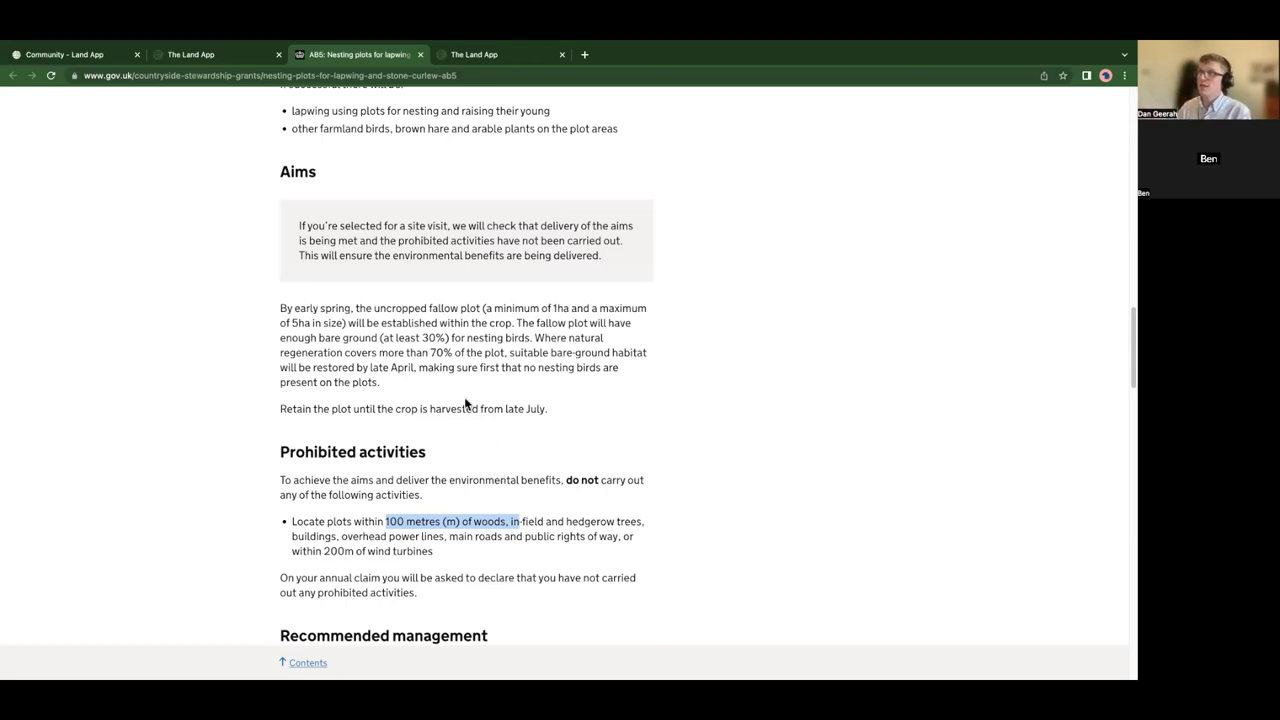
left_click(201, 56)
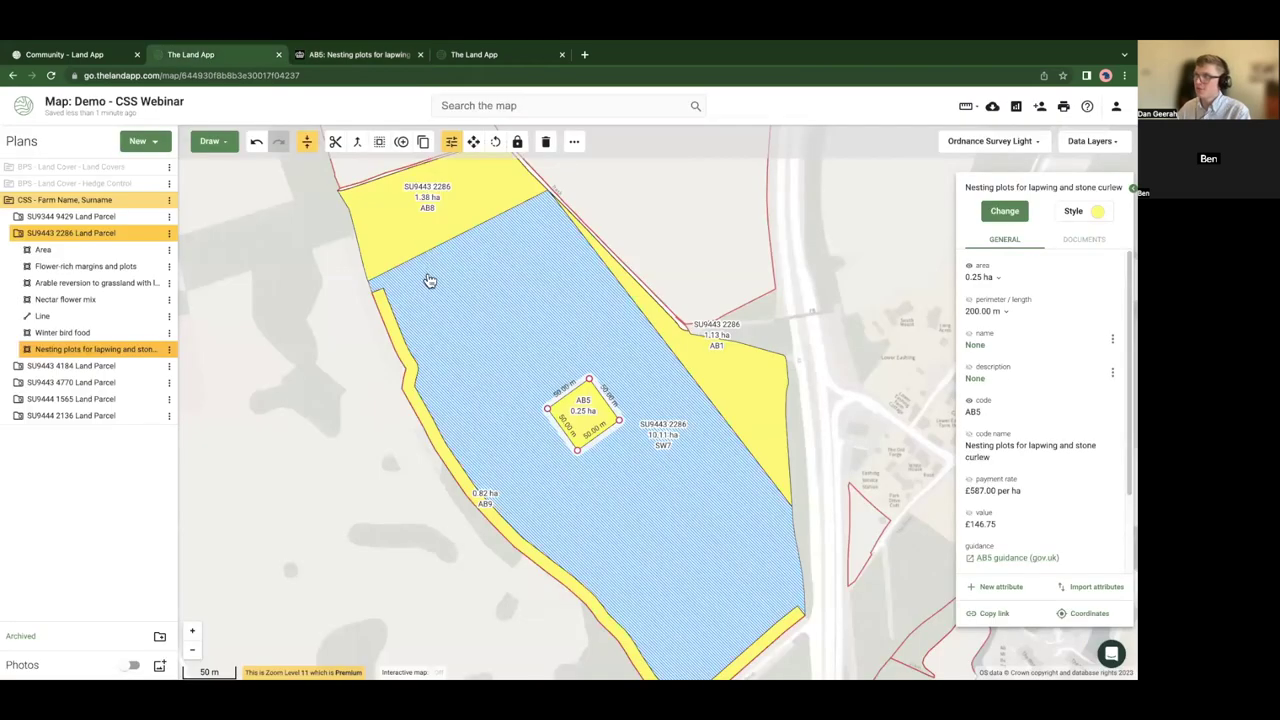
- Deselect the AB5 plot and take a distance measurement from the AB1 corner
left_click(750, 321)
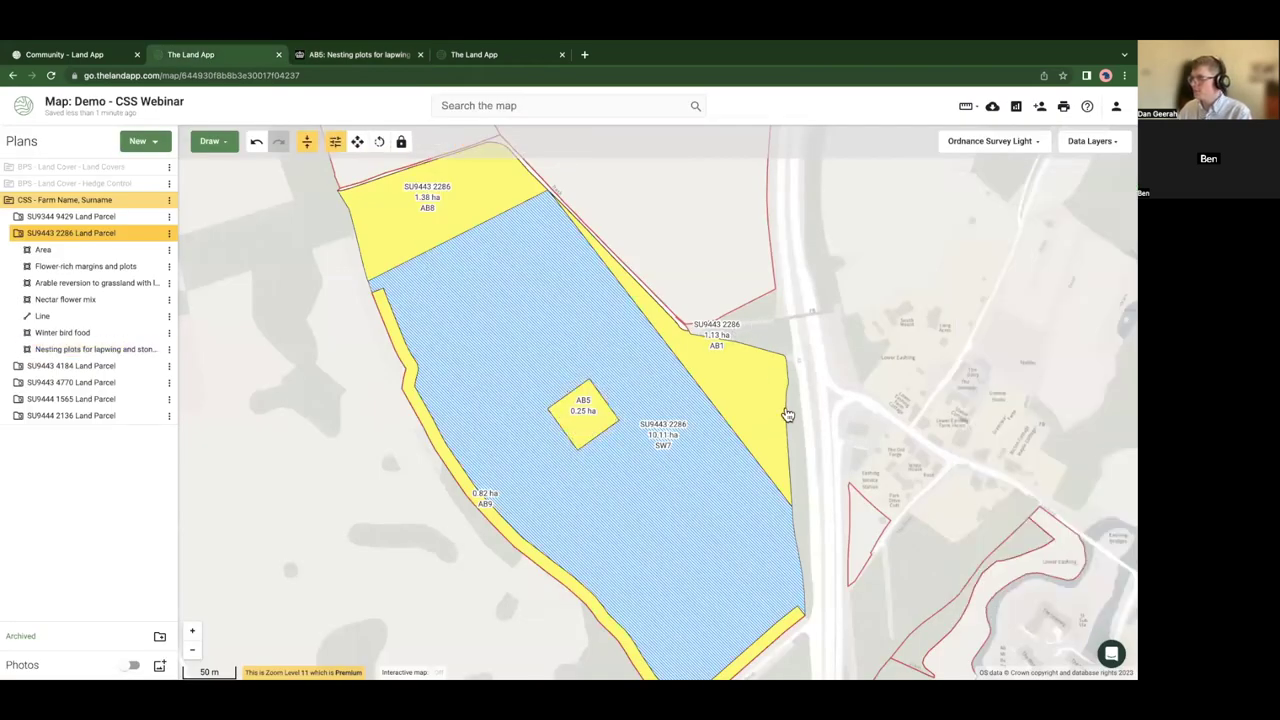
left_click(965, 106)
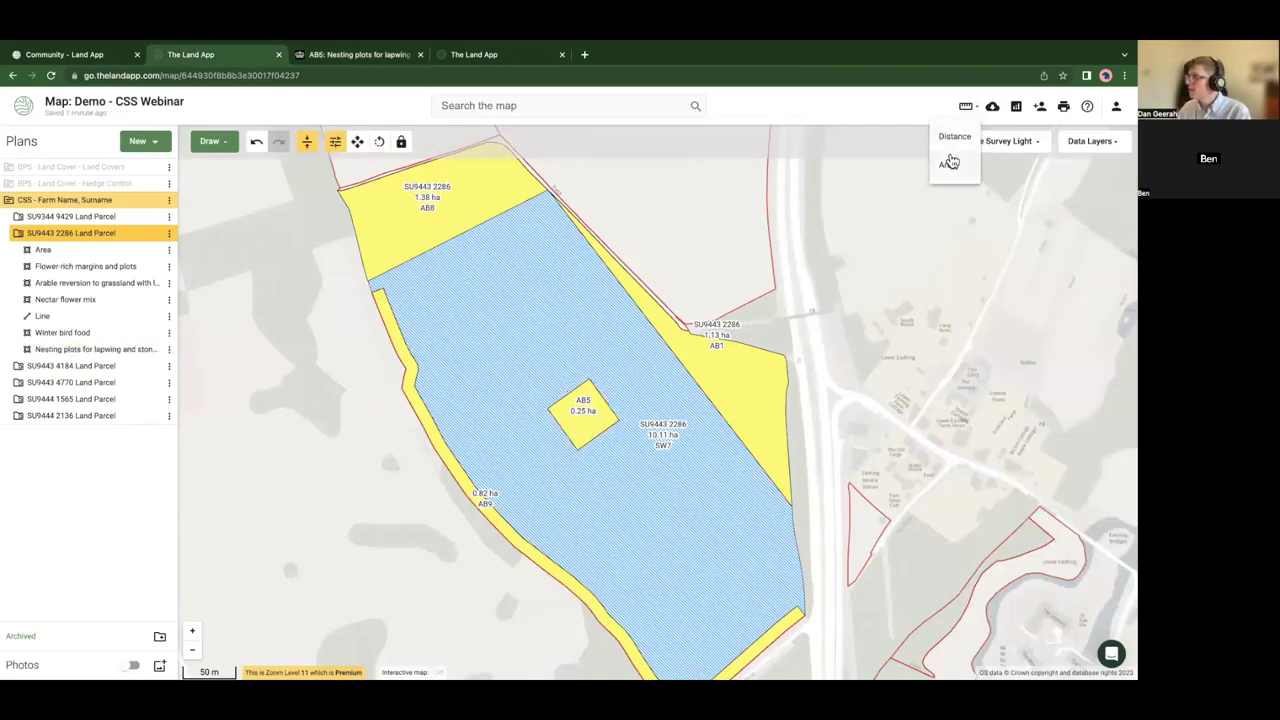
left_click(948, 137)
left_click(706, 337)
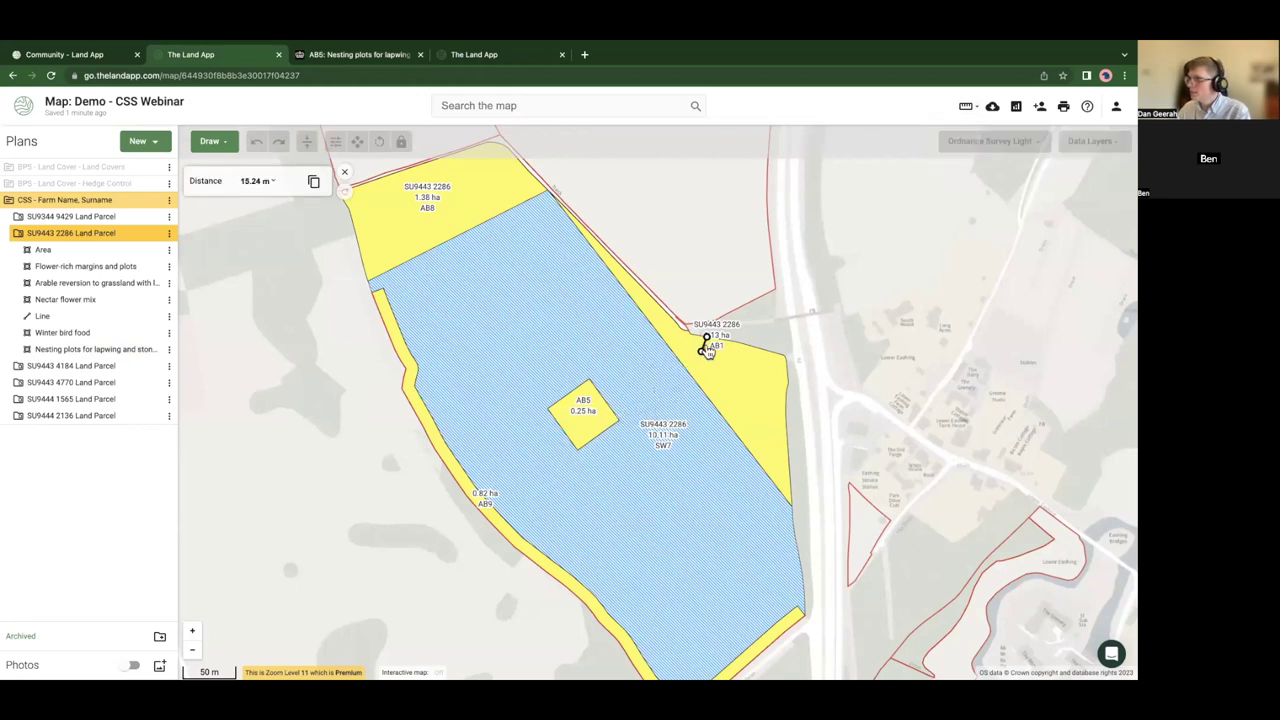
left_click(344, 172)
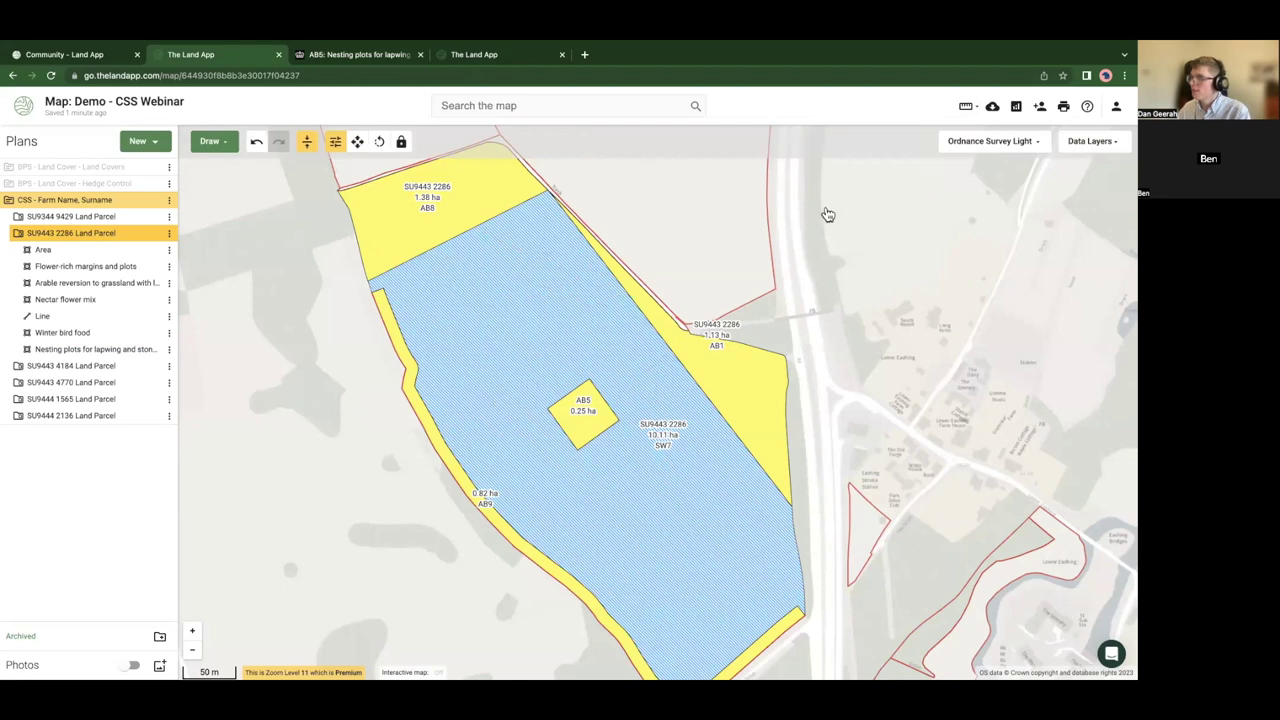
- Measure from the AB9 strip edge to the AB5 plot and on to the field's far corner
left_click(966, 106)
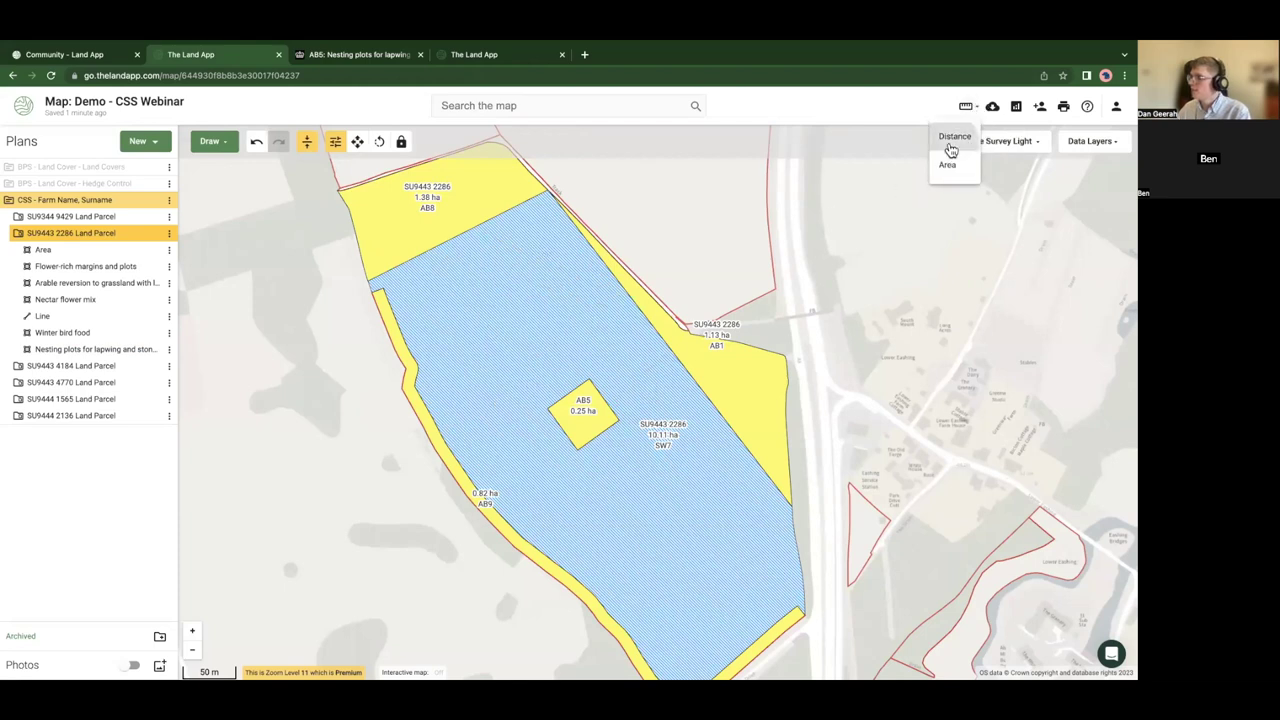
left_click(954, 137)
left_click(471, 503)
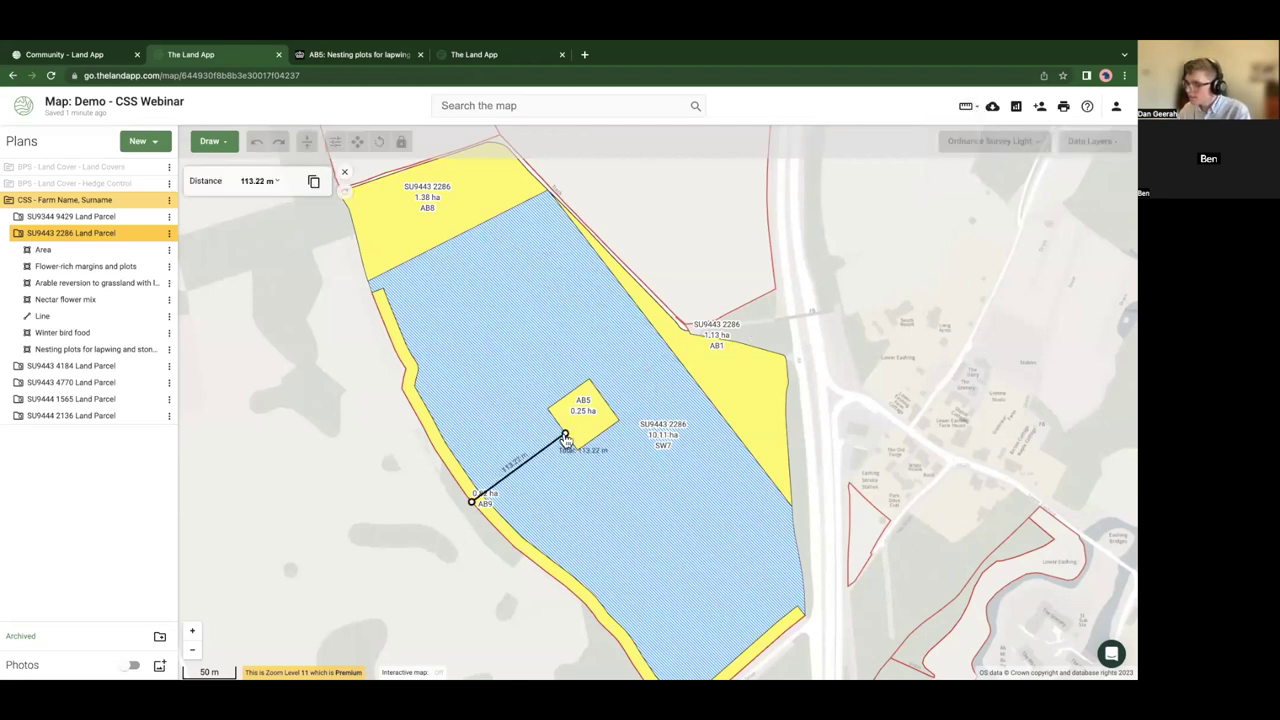
left_click(565, 437)
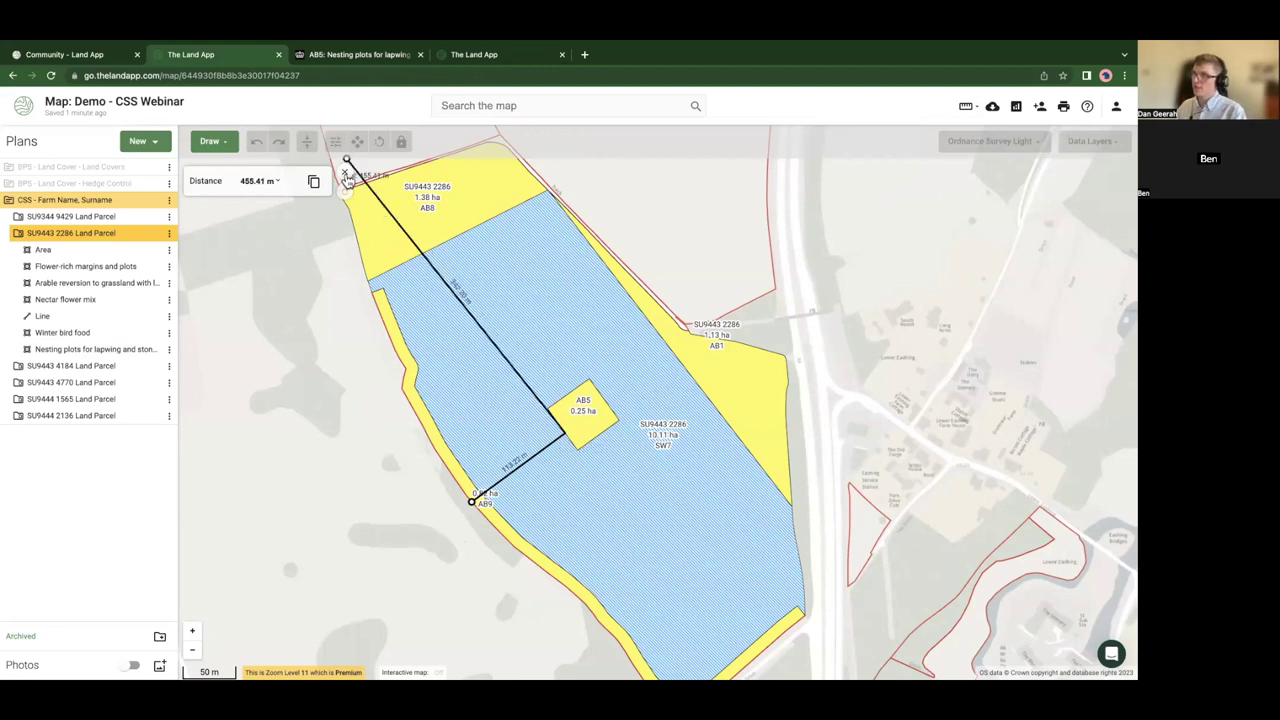
left_click(344, 172)
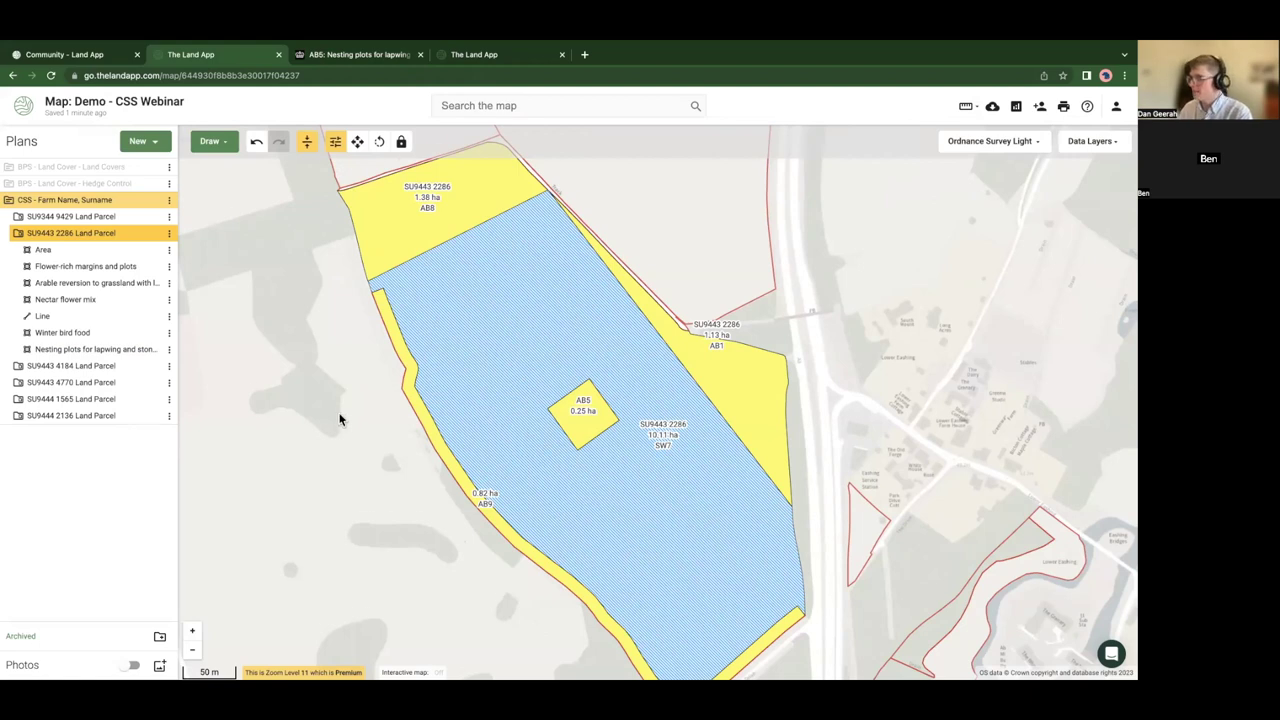
- Pan the map north to show the empty field above AB8
scroll(340, 405, "down", 2)
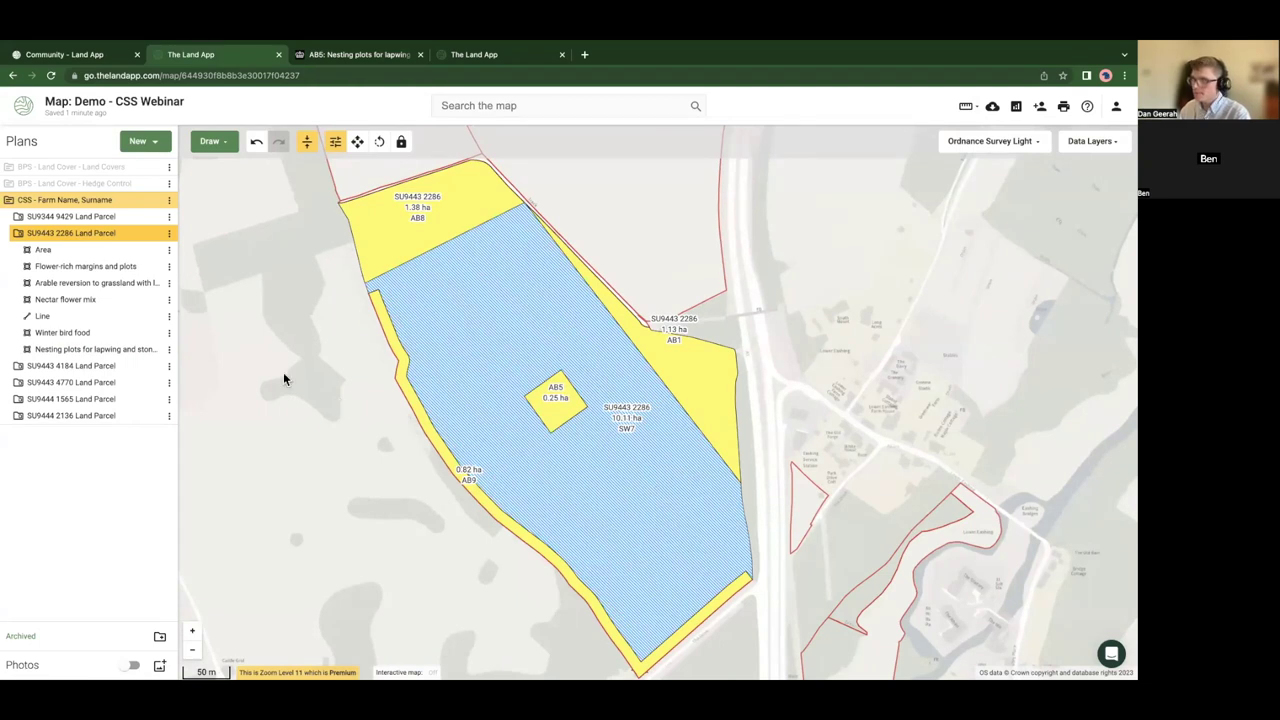
left_click_drag(304, 376, 285, 401)
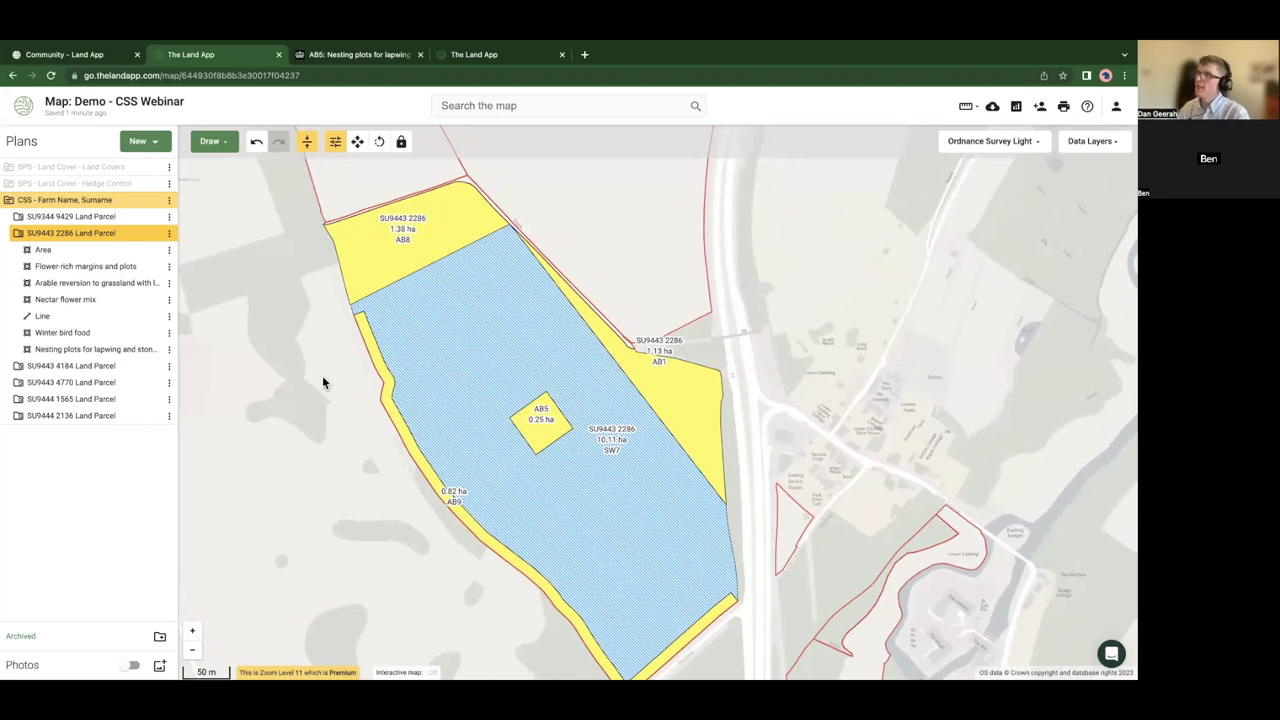
left_click_drag(429, 337, 537, 492)
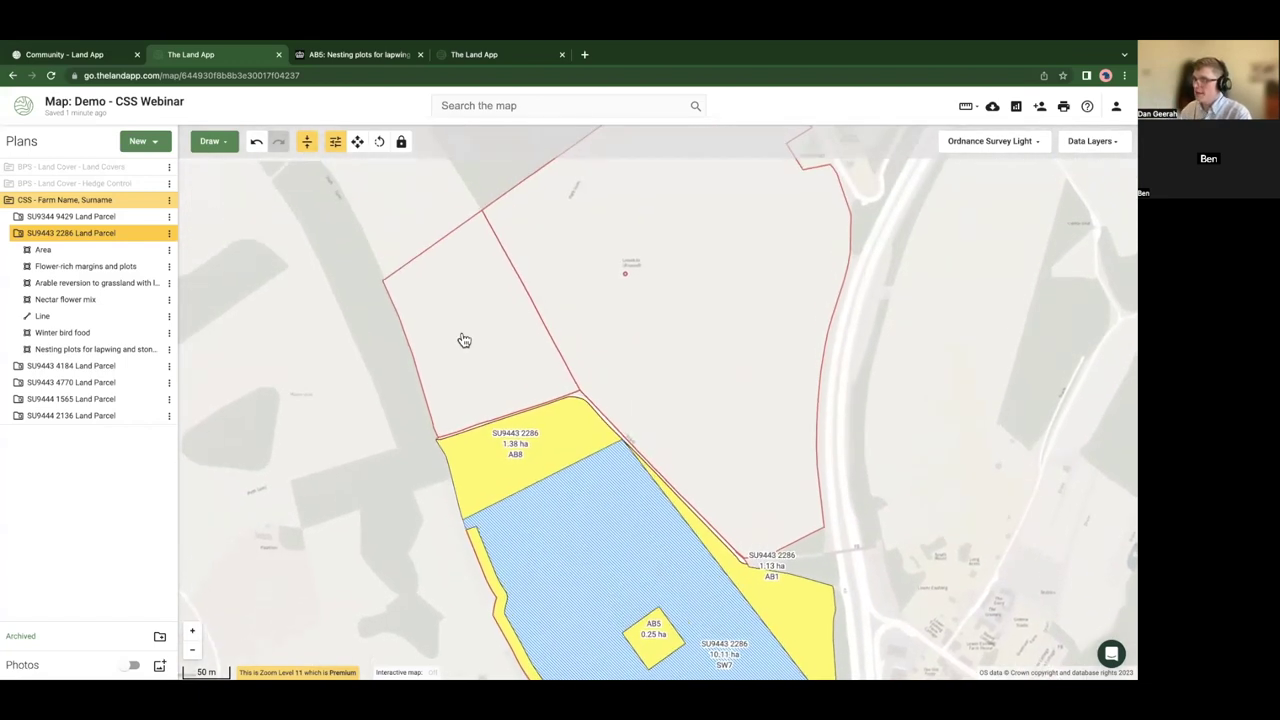
- Add a 12 m inner buffer strip around the empty field north of AB8
left_click(463, 323)
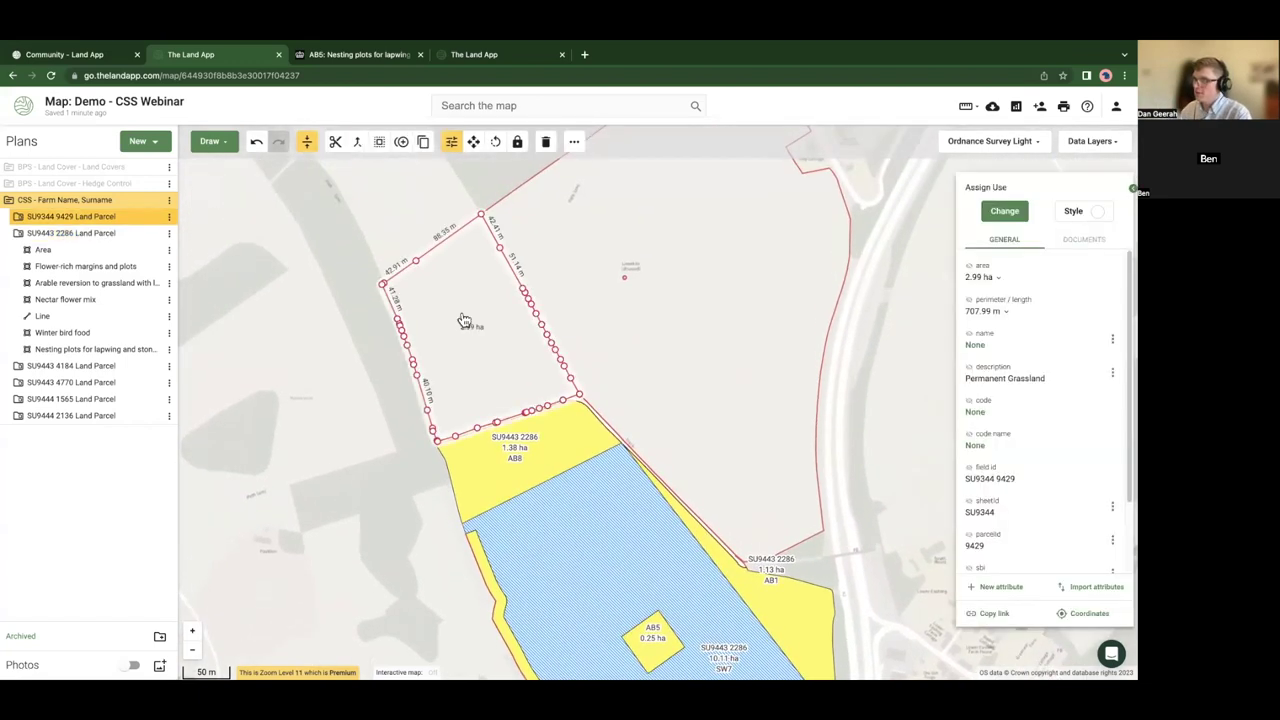
left_click(381, 147)
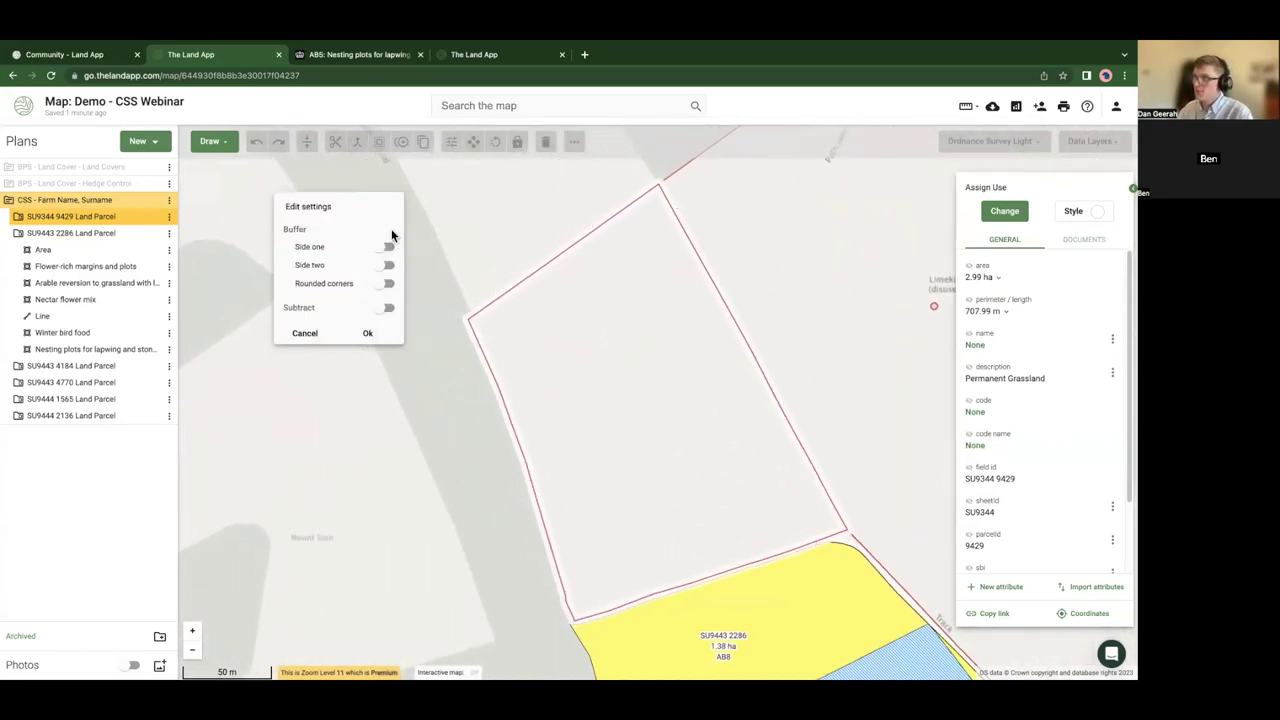
left_click(387, 268)
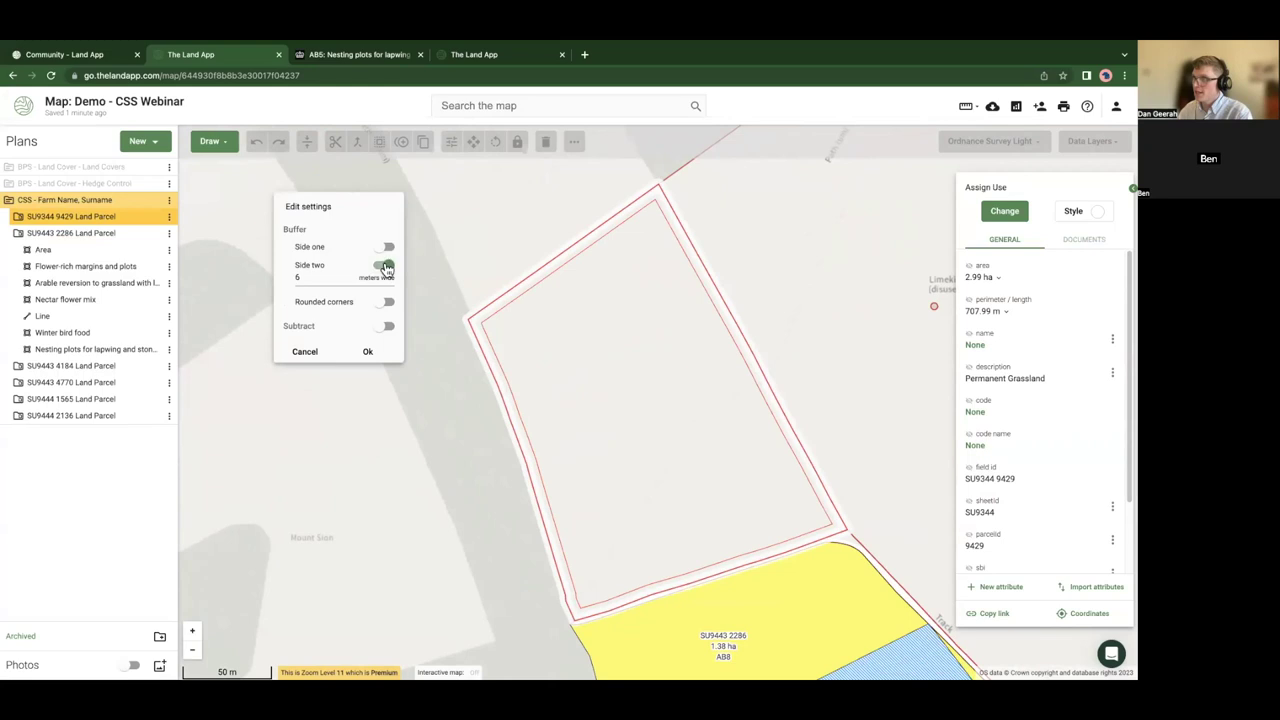
double_click(321, 277)
type("12")
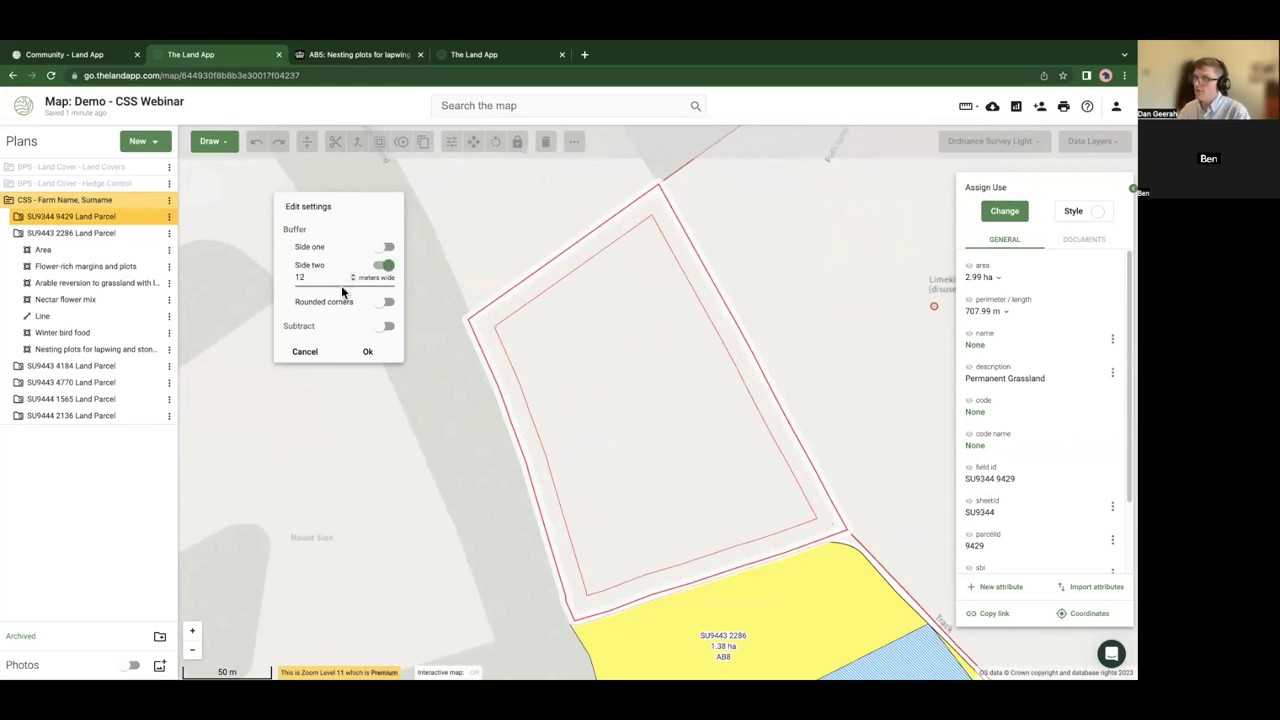
left_click(367, 352)
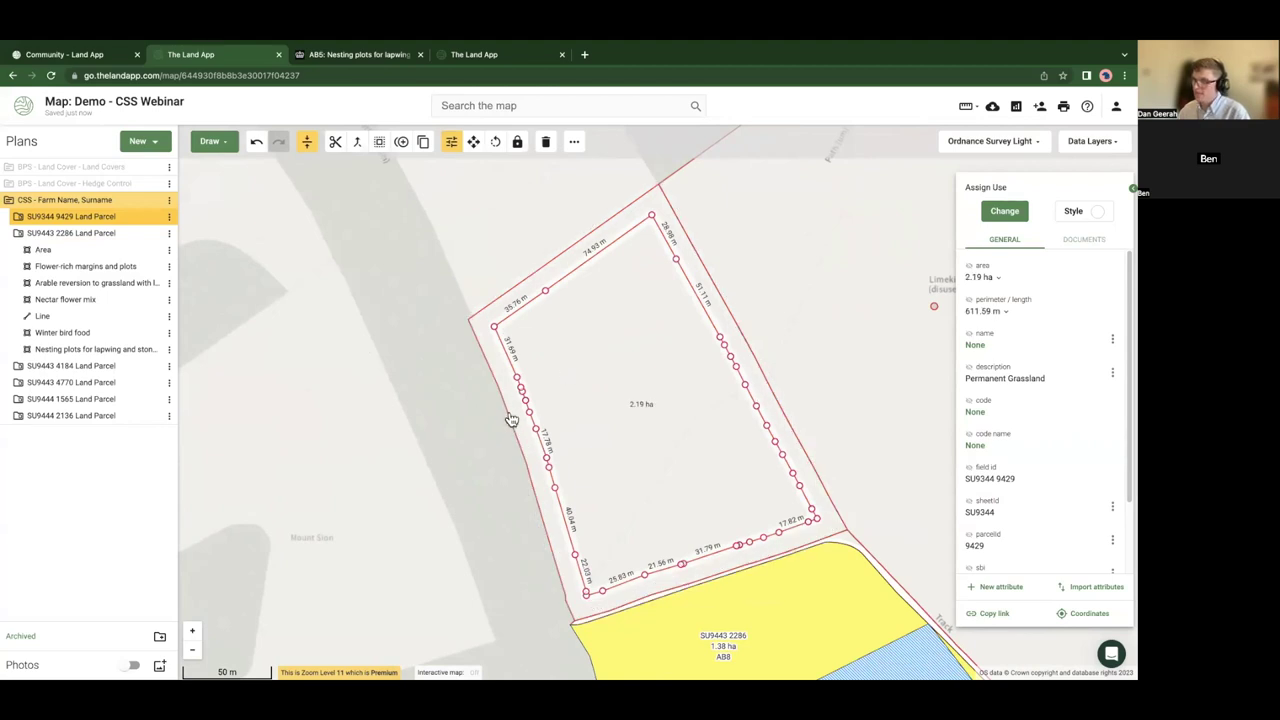
- Assign the 0.79 ha strip SW12 Making space for water (£618.37), then deselect and pan around Lower Eashing
left_click(1004, 211)
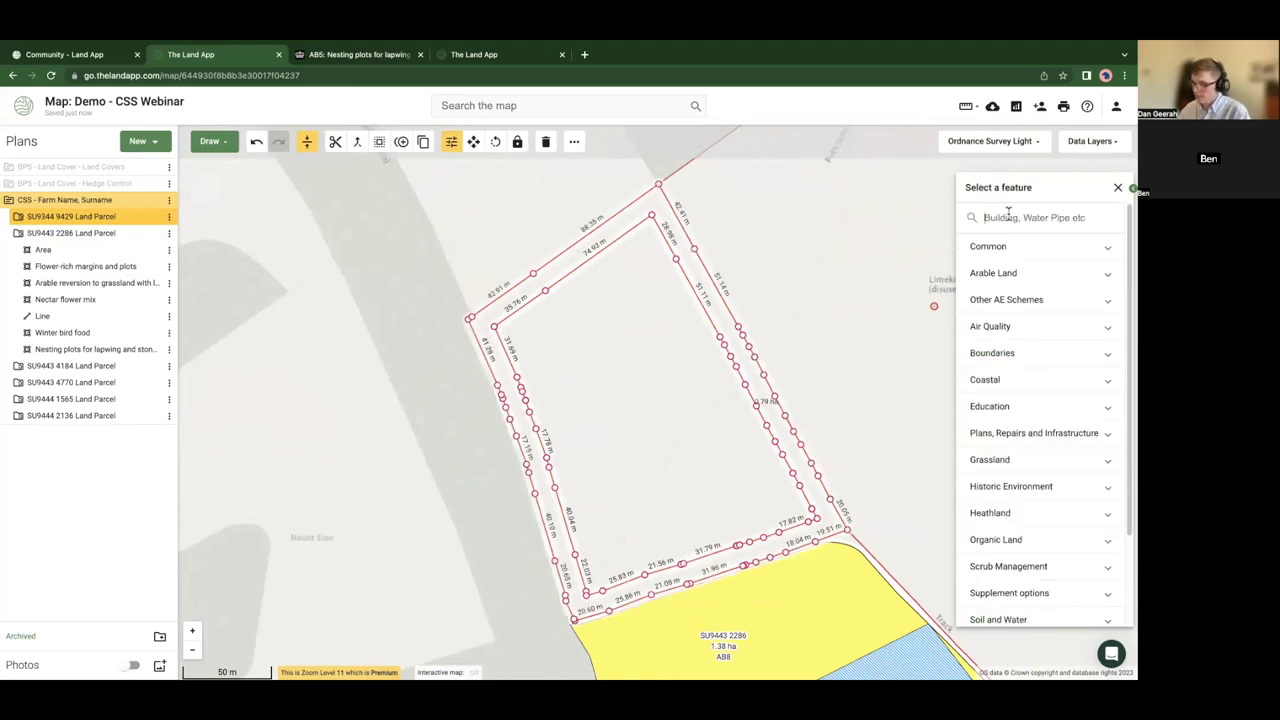
type("sw")
key("BackSpace")
key("BackSpace")
type("12")
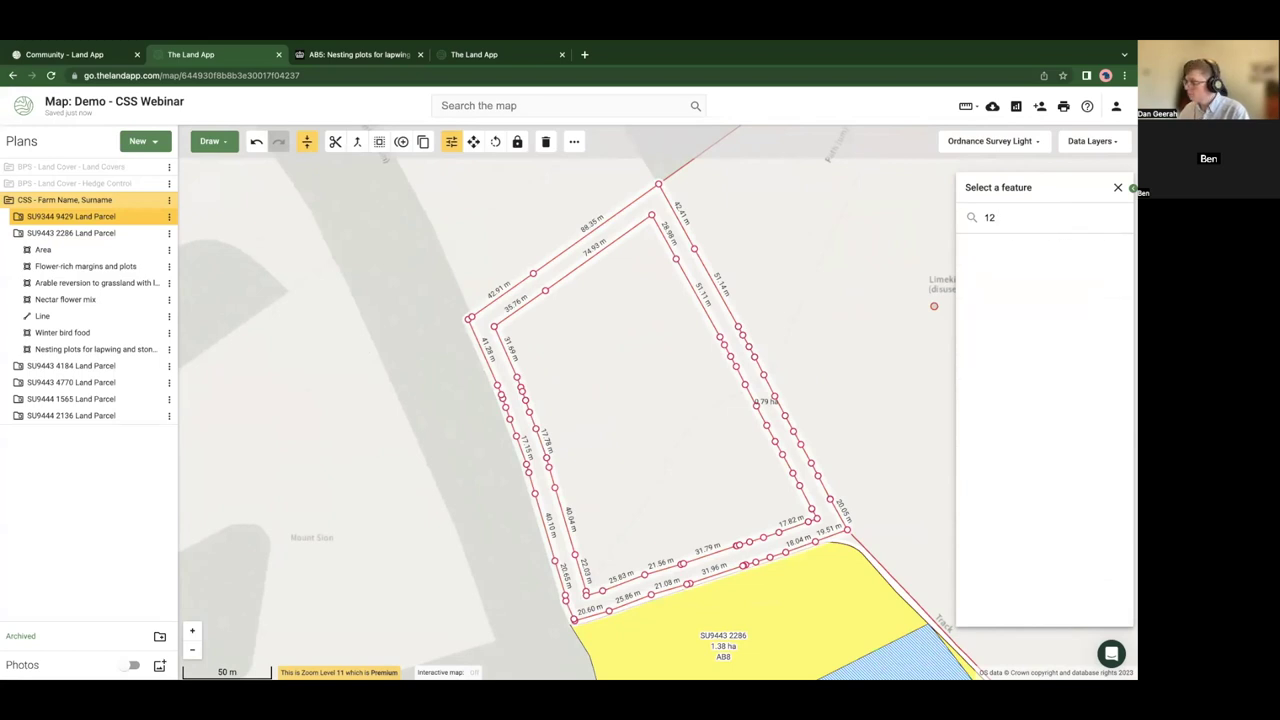
left_click(1026, 310)
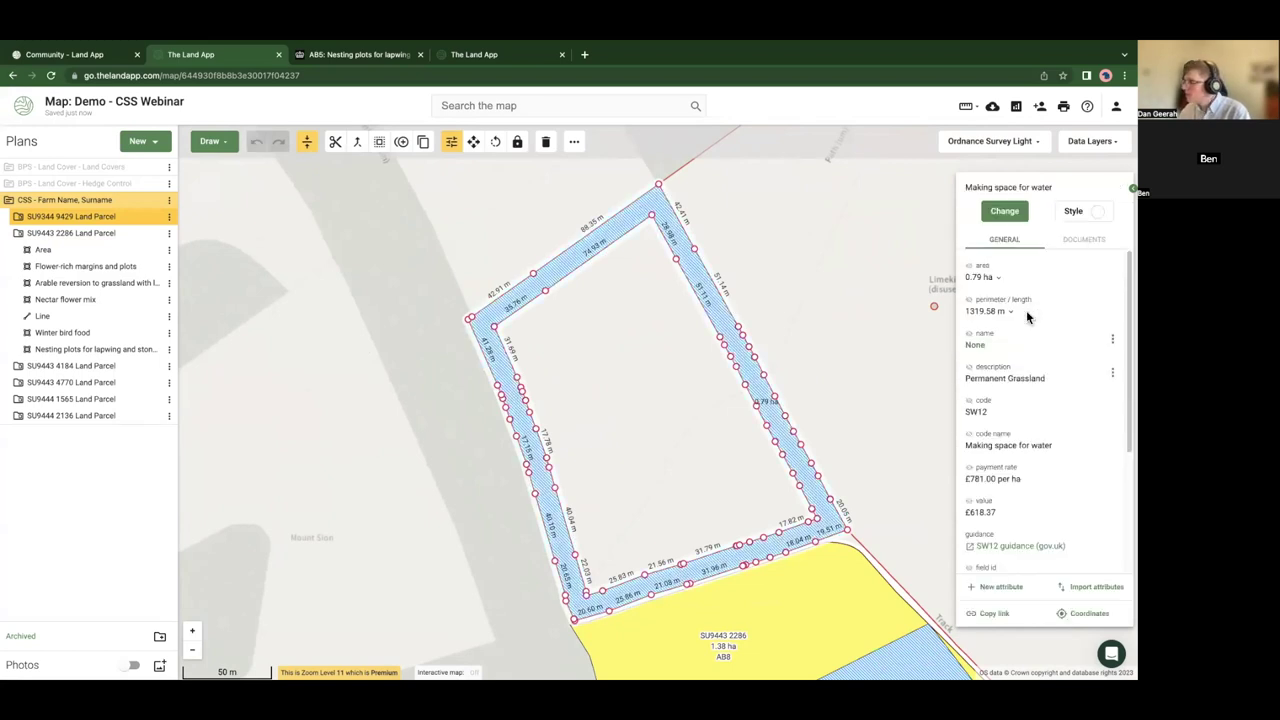
left_click(1003, 211)
type("sw1")
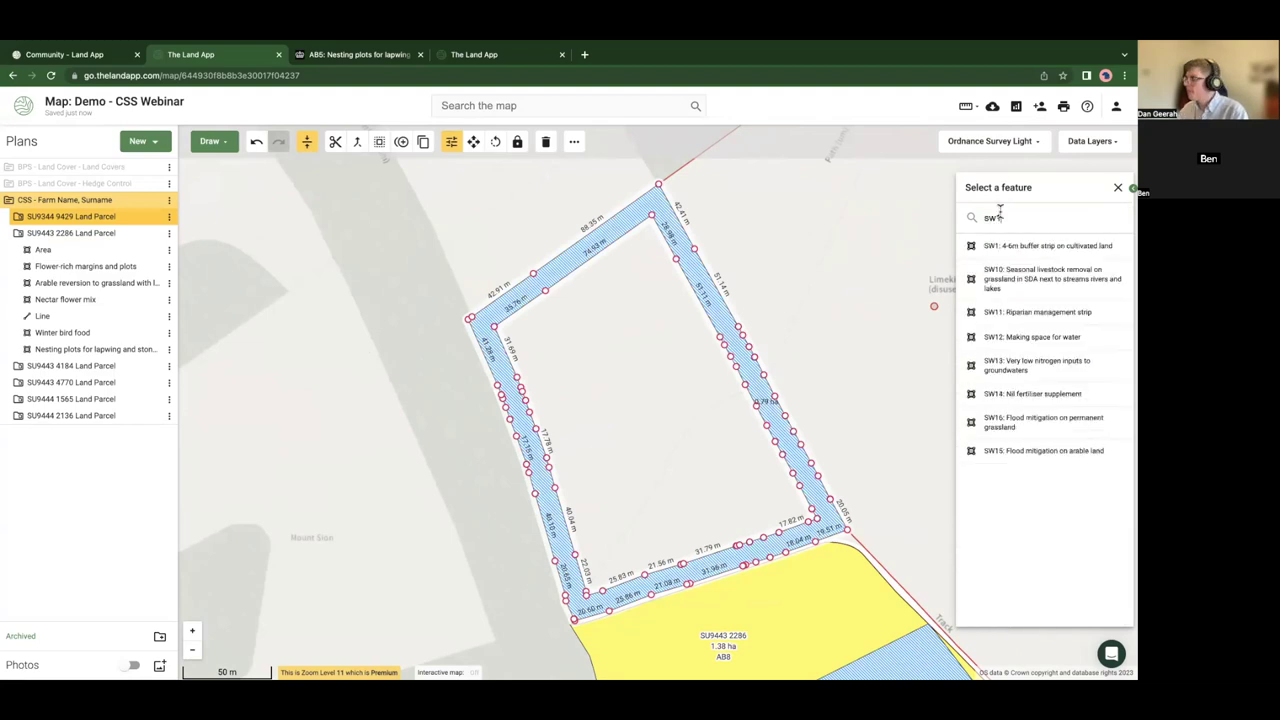
left_click(1014, 248)
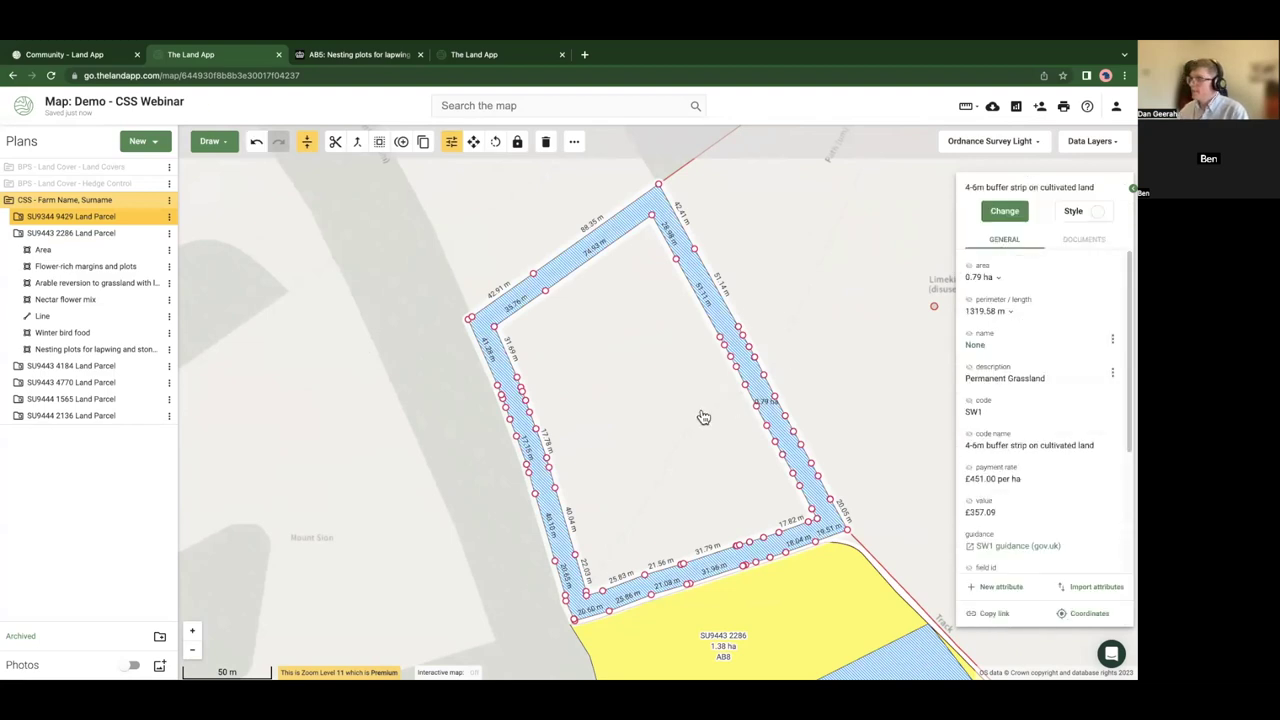
left_click(992, 210)
left_click(392, 444)
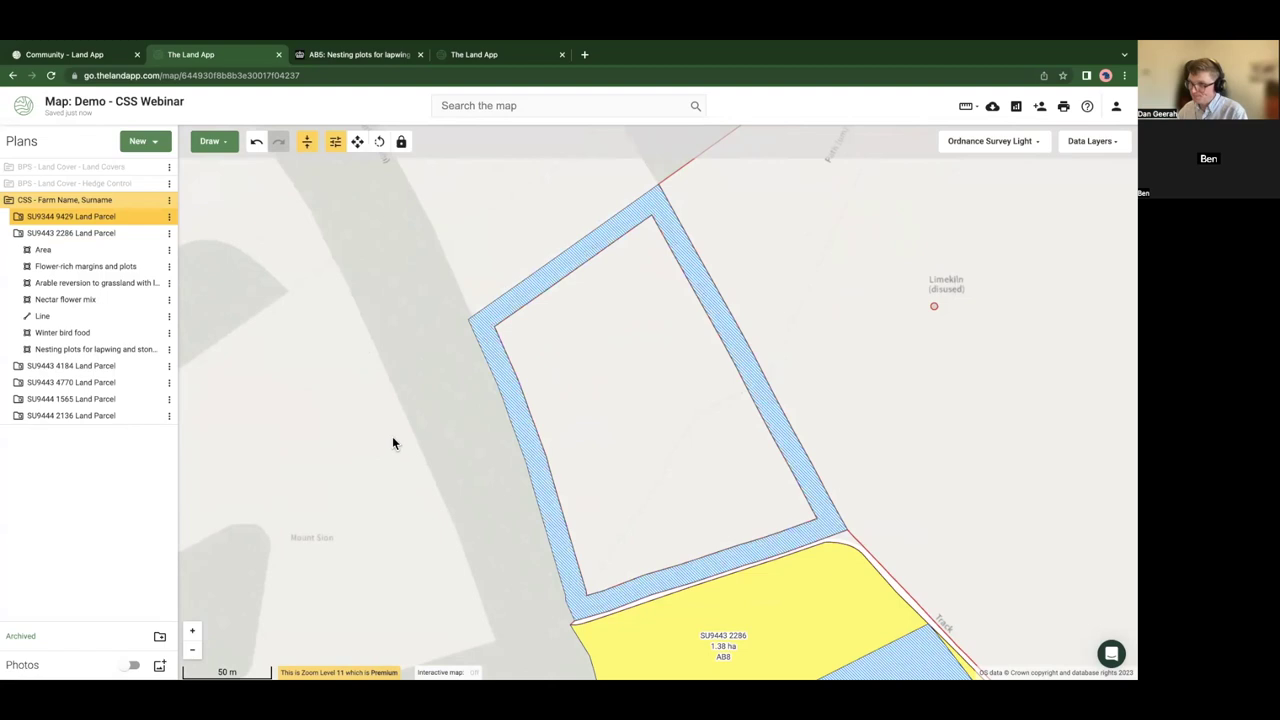
scroll(392, 443, "down", 3)
left_click_drag(394, 458, 358, 357)
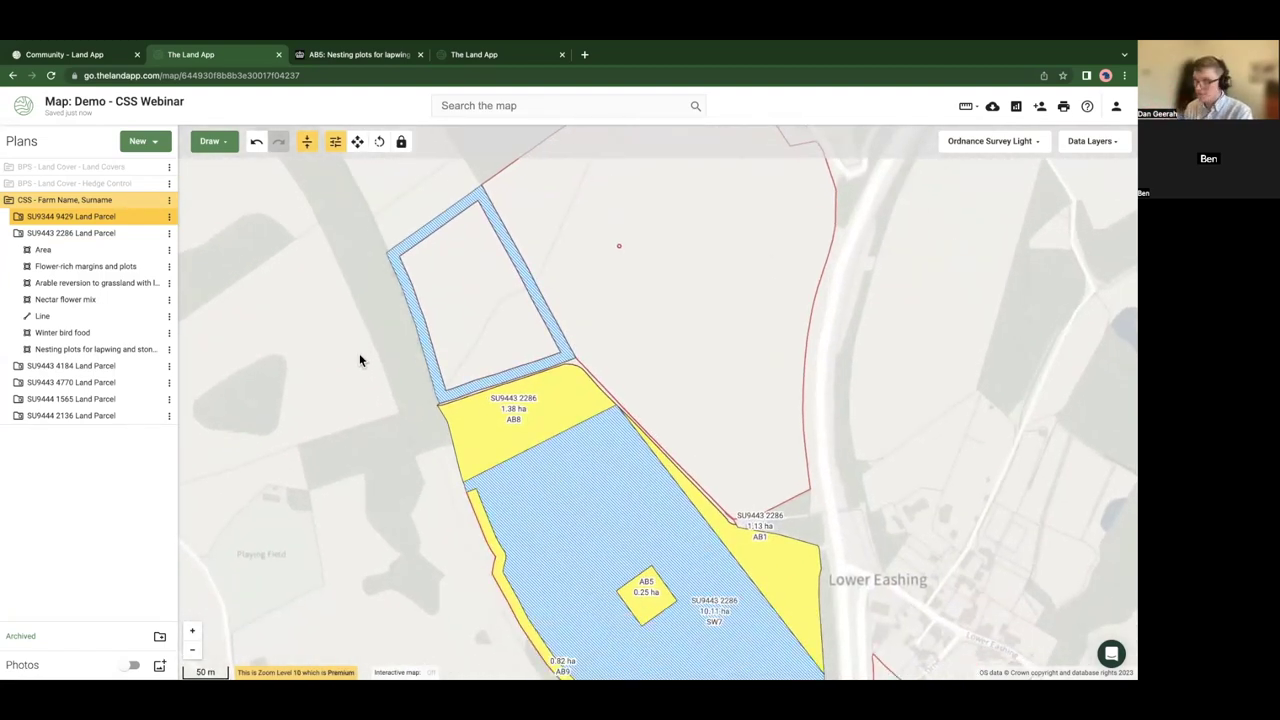
- Pan north, select the 13.96 ha grassland parcel SU9444 2136 and show the Draw shape options
scroll(428, 470, "down", 1)
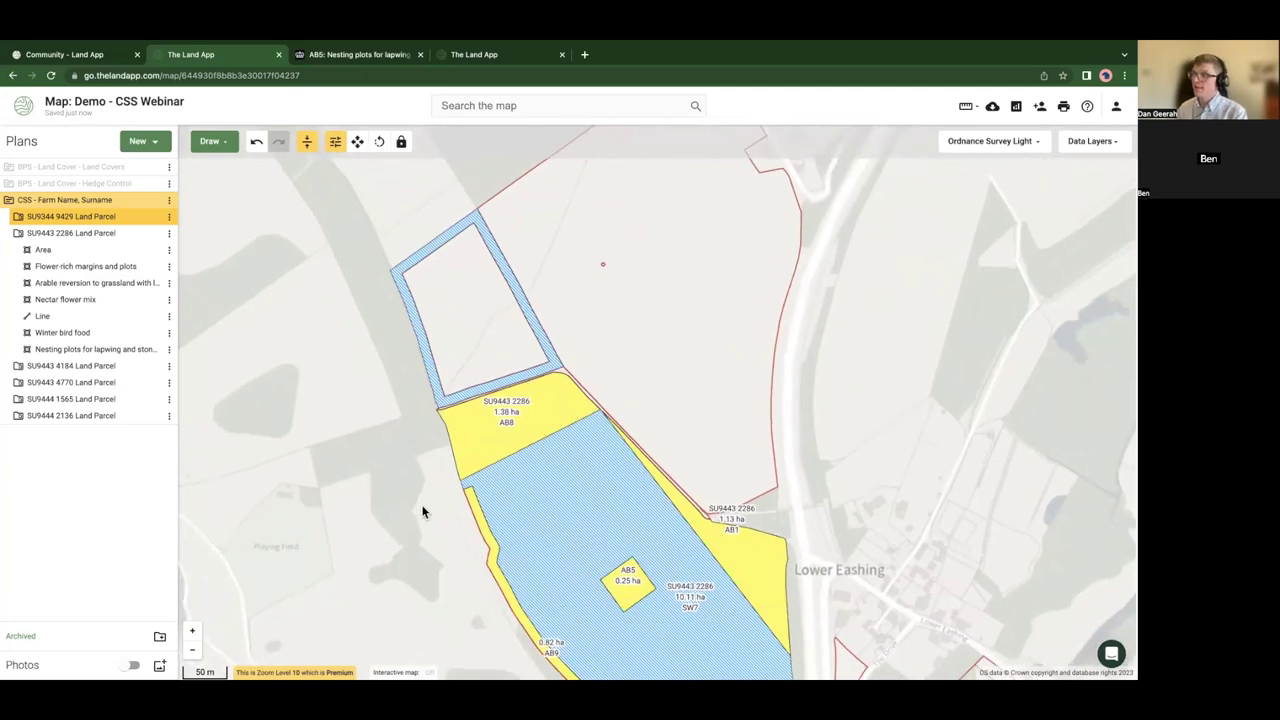
left_click_drag(422, 512, 346, 403)
scroll(346, 403, "down", 1)
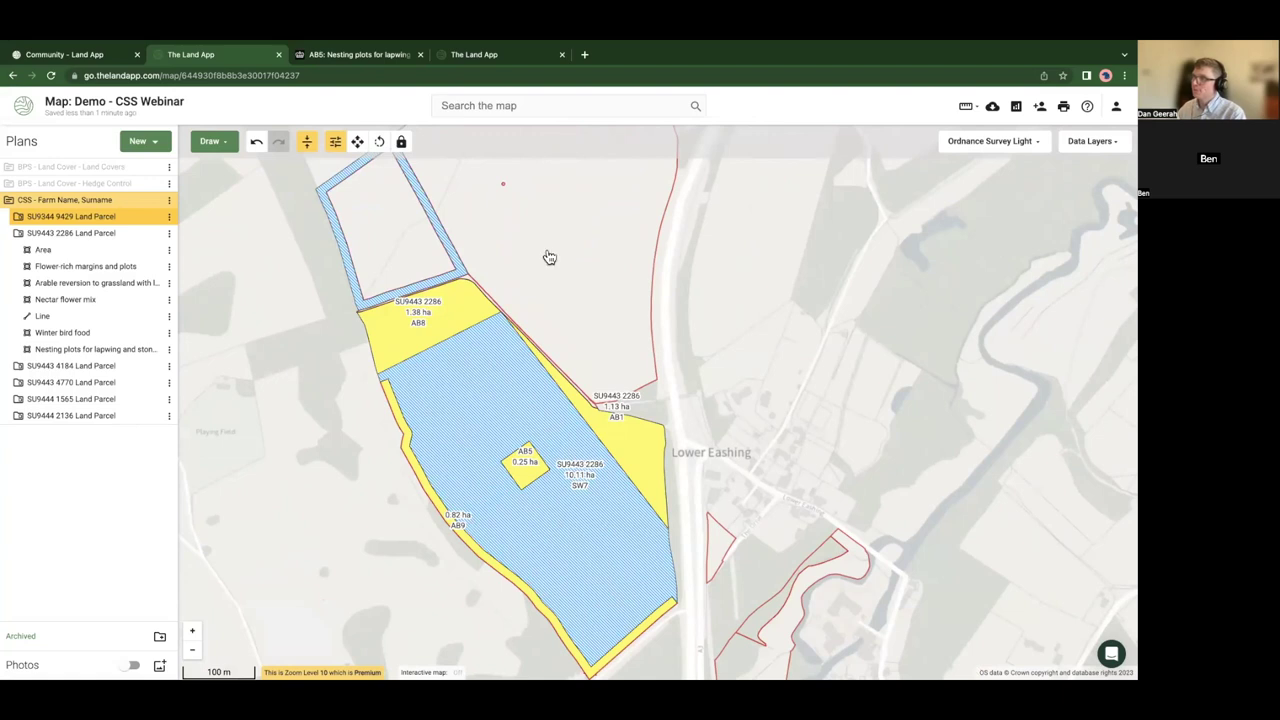
left_click_drag(564, 262, 483, 446)
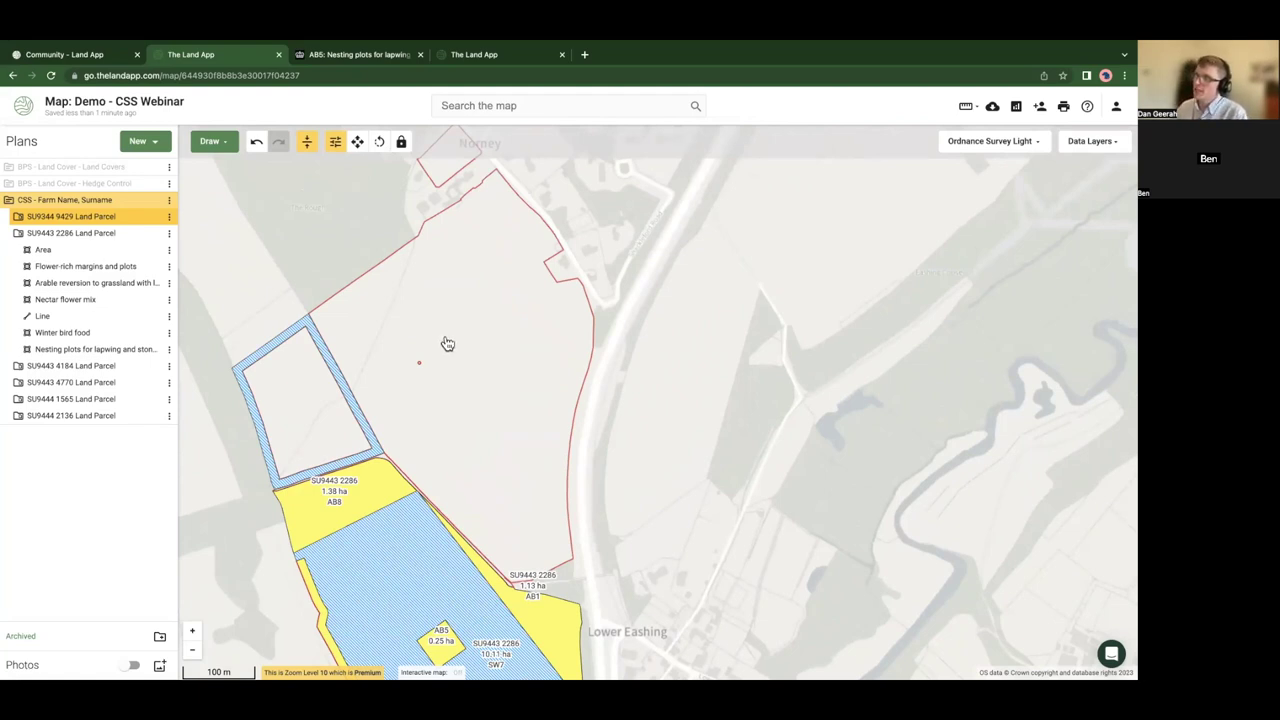
left_click(447, 344)
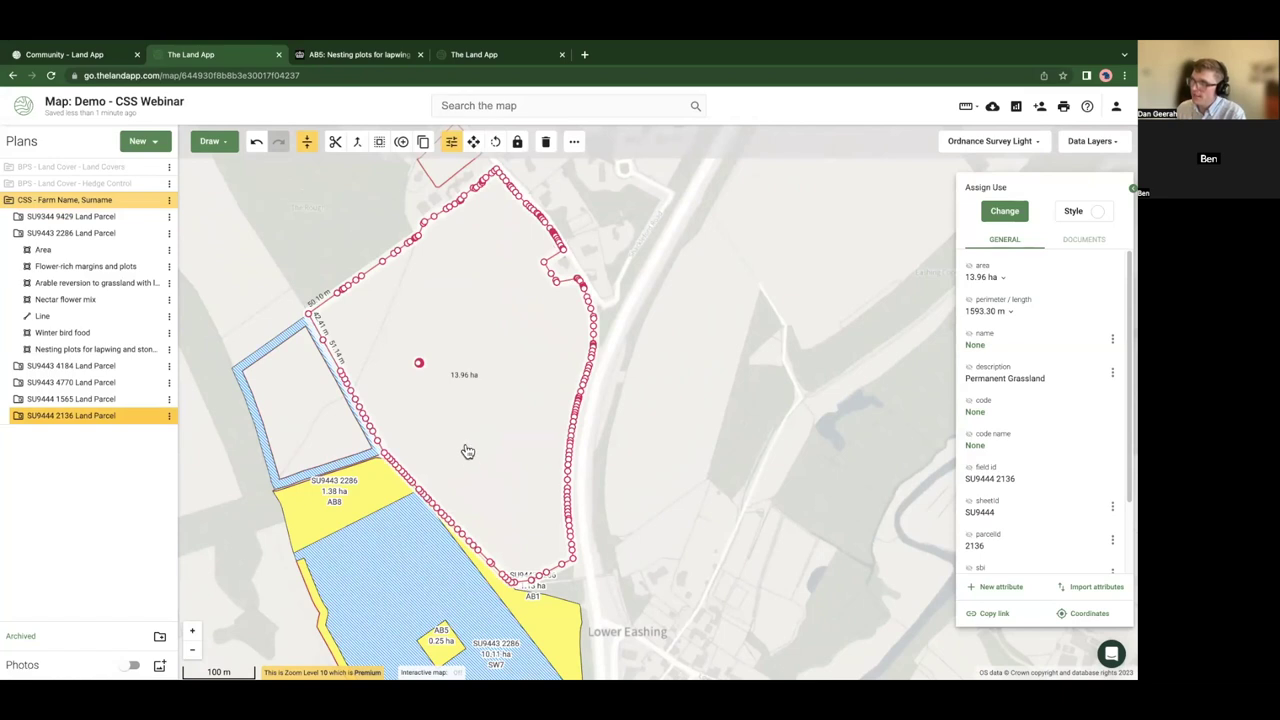
left_click_drag(467, 452, 452, 390)
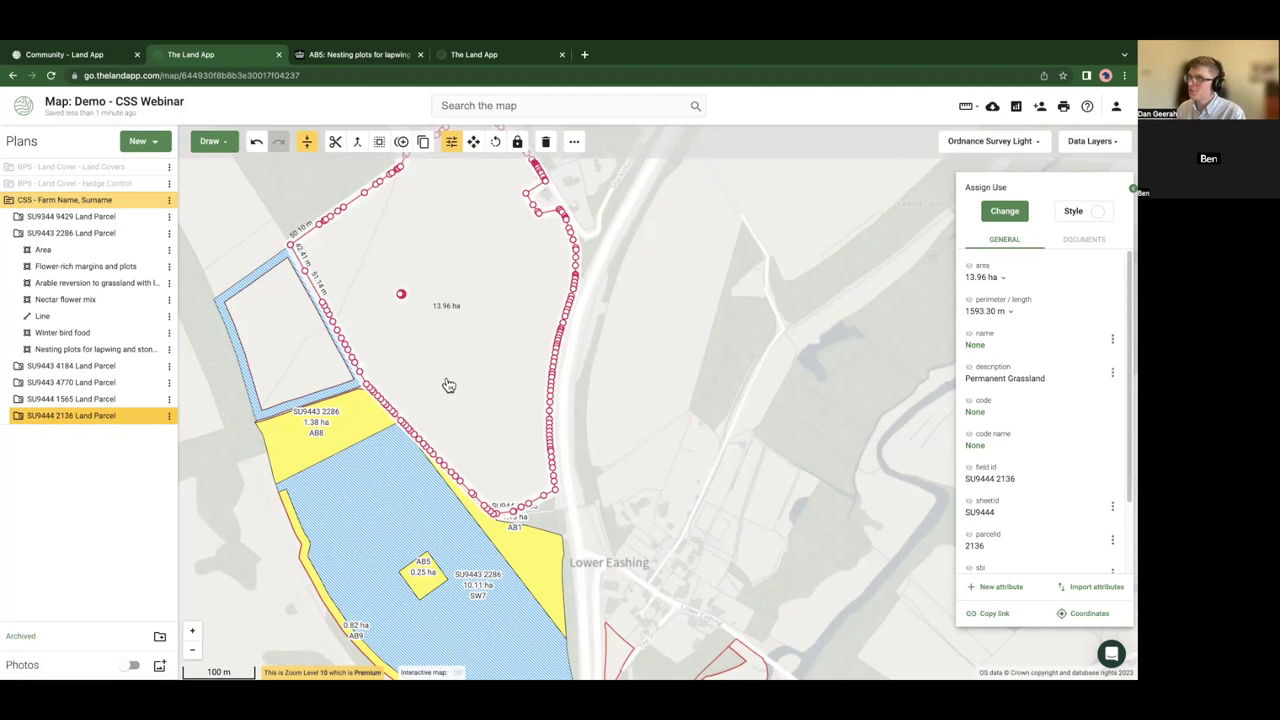
left_click_drag(474, 305, 516, 377)
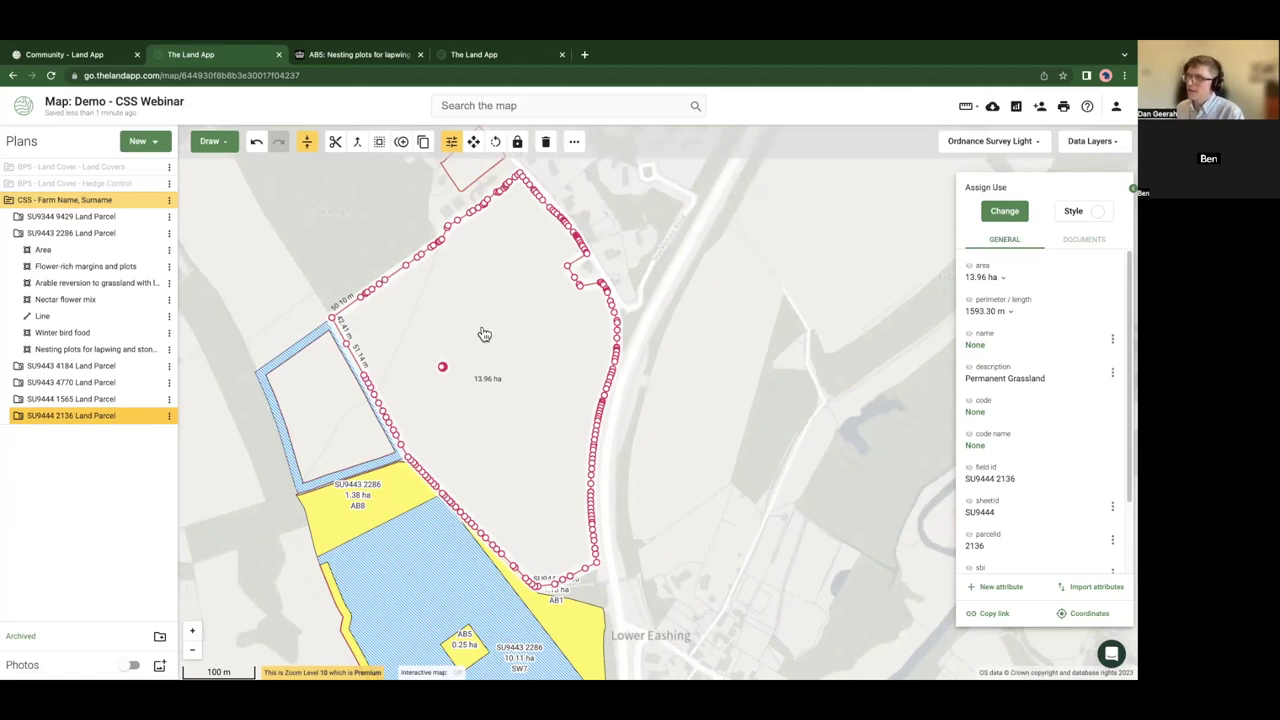
left_click(207, 141)
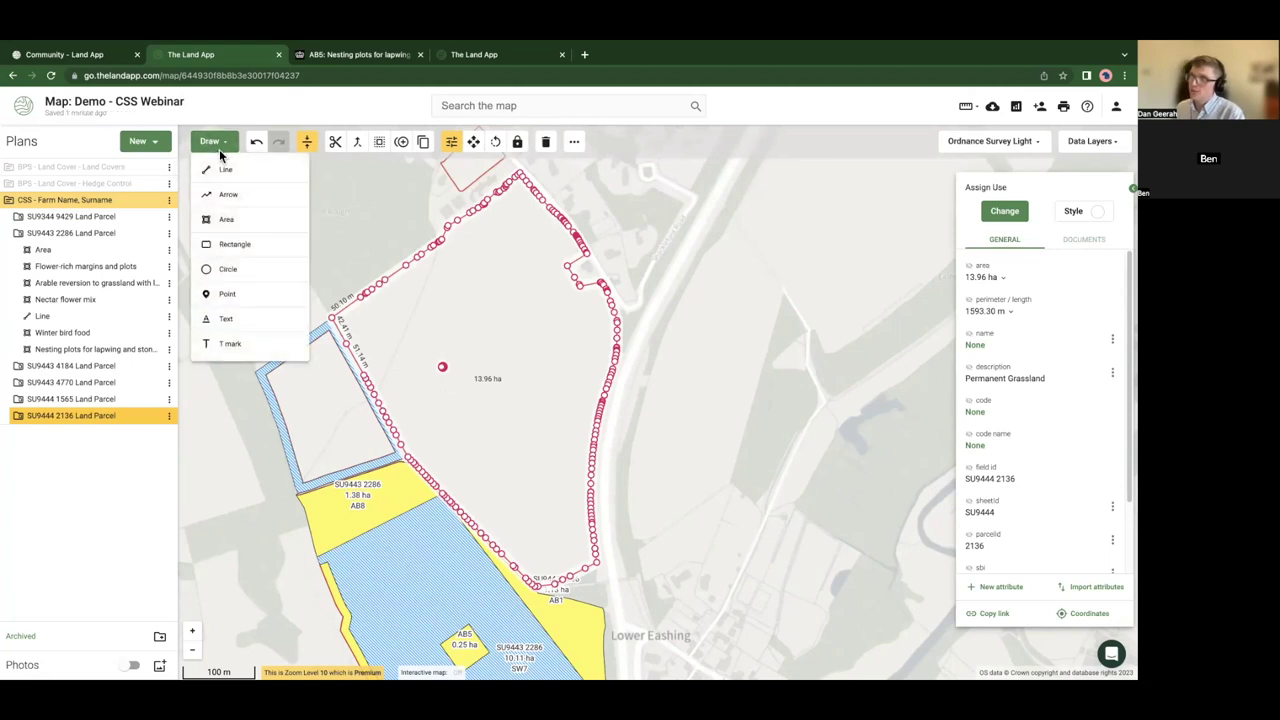
- Draw a rectangle inside parcel SU9444 2136
left_click(228, 246)
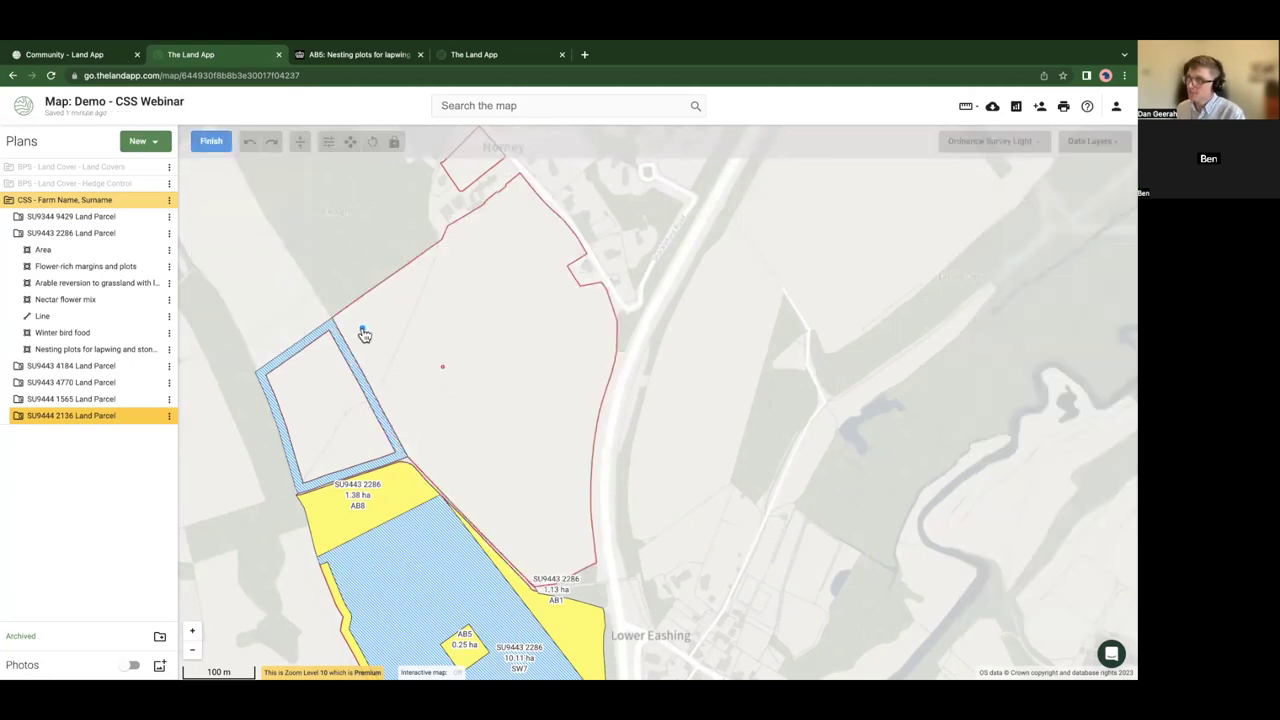
left_click(518, 208)
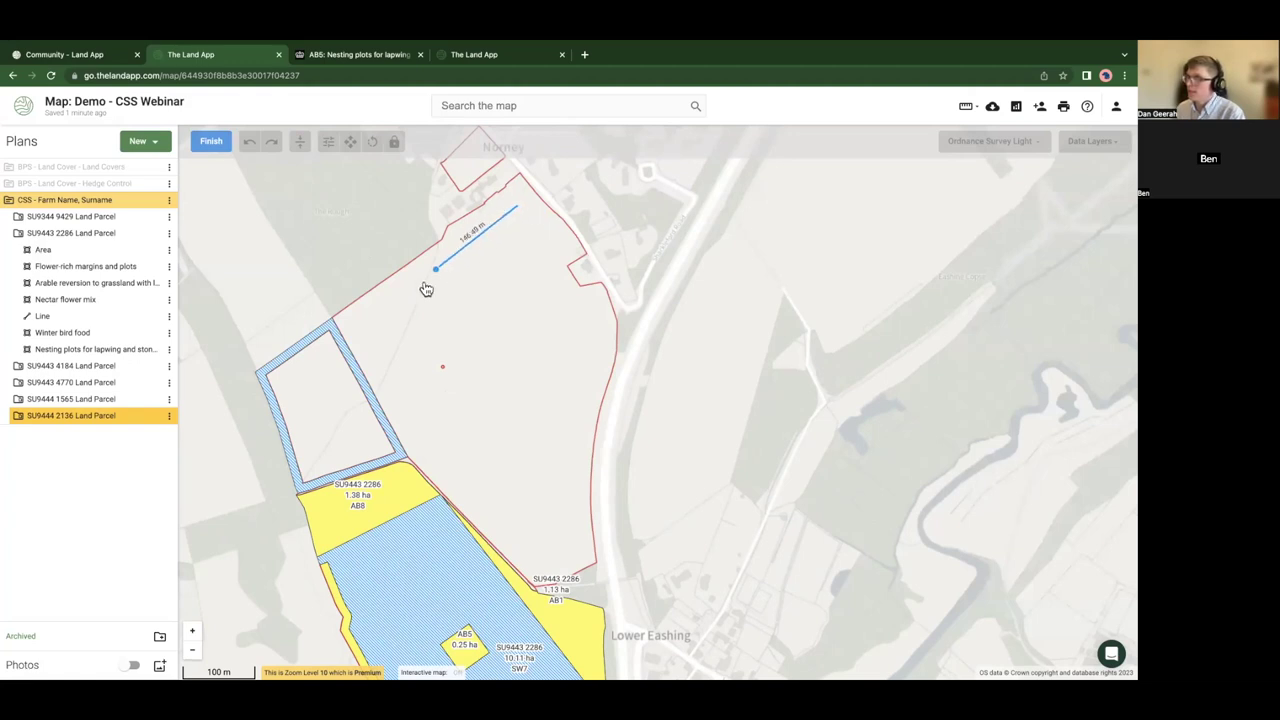
left_click(351, 329)
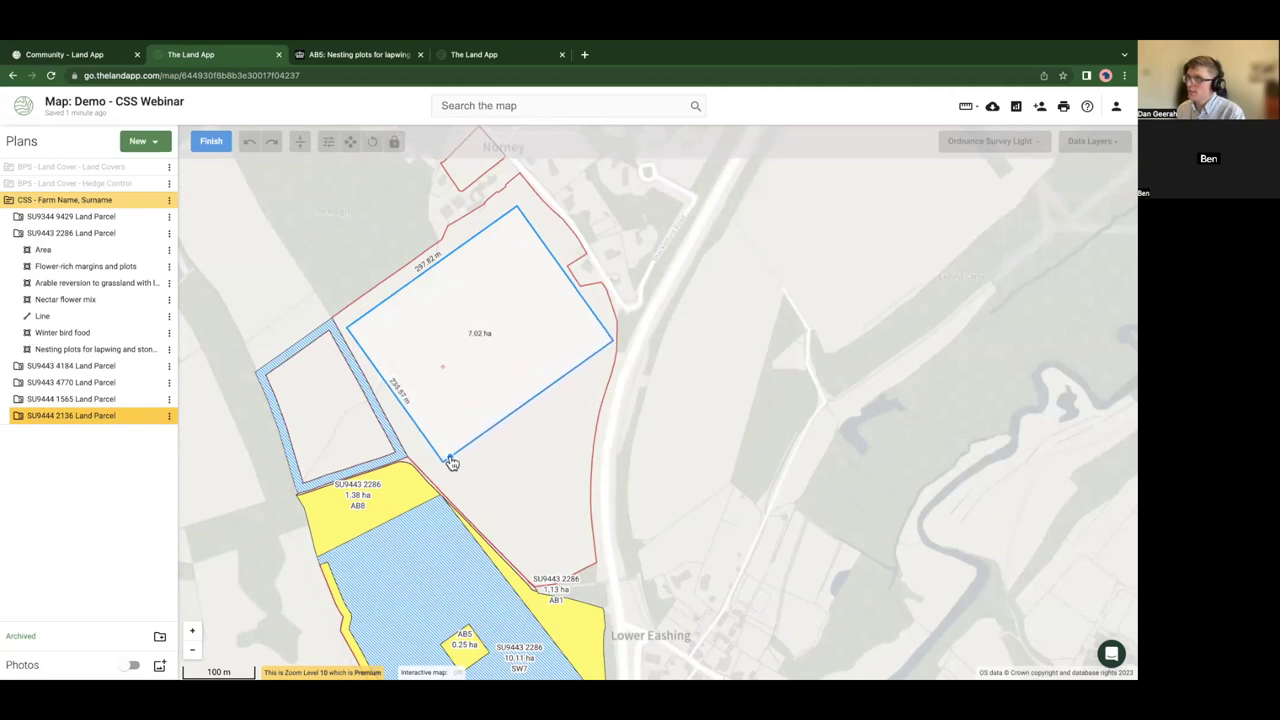
left_click(448, 460)
left_click(204, 145)
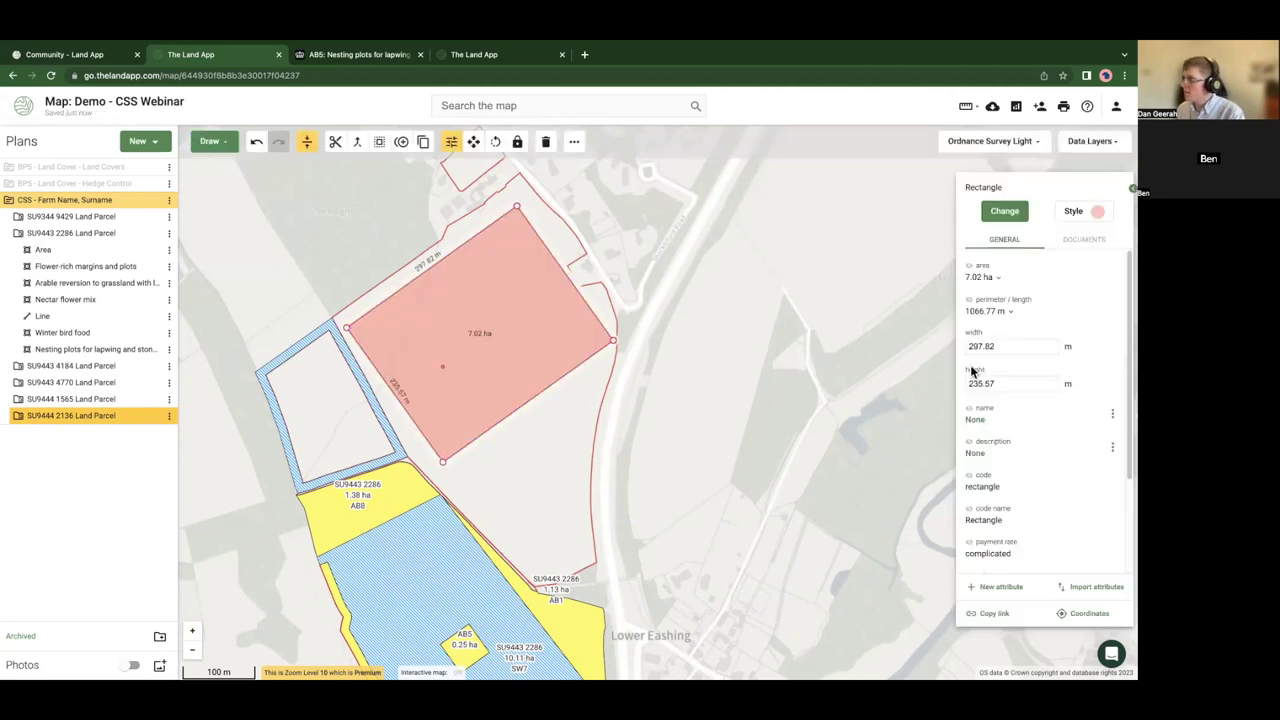
- Set the rectangle's width to 300 m and rotate it about 2 degrees
left_click(1000, 347)
key("ctrl+a")
type("300")
key("Return")
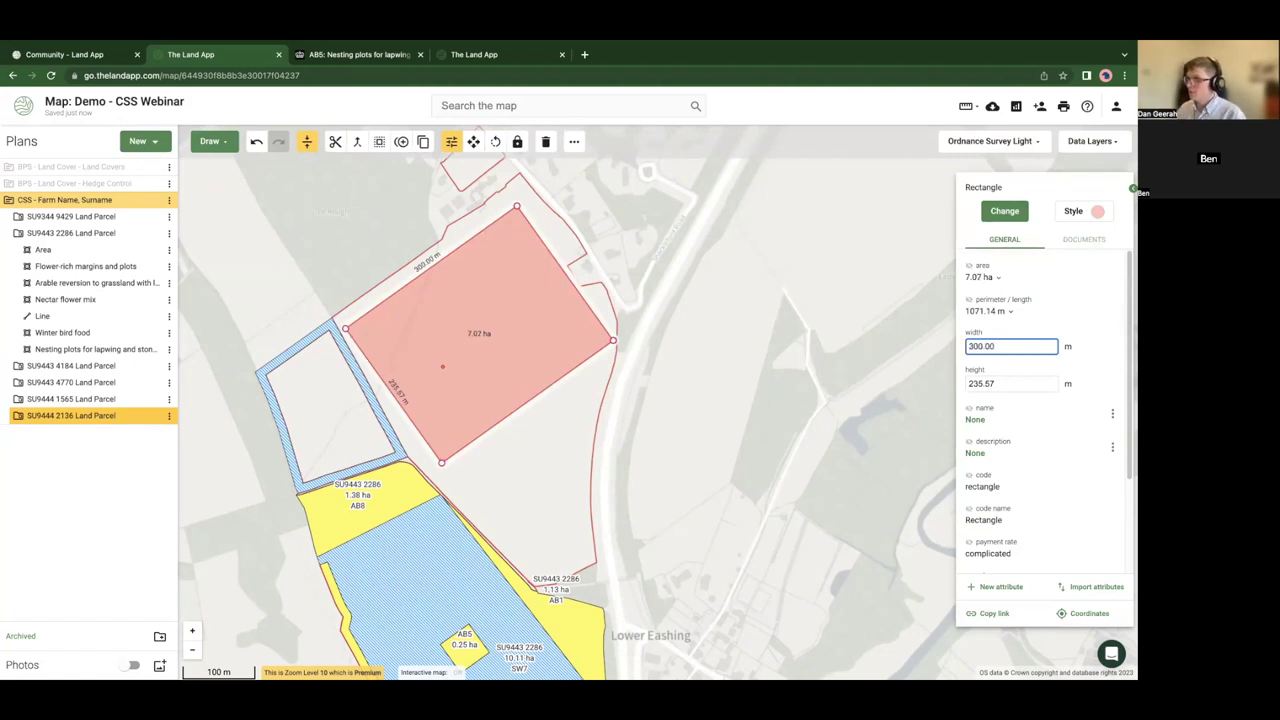
left_click_drag(994, 382, 974, 382)
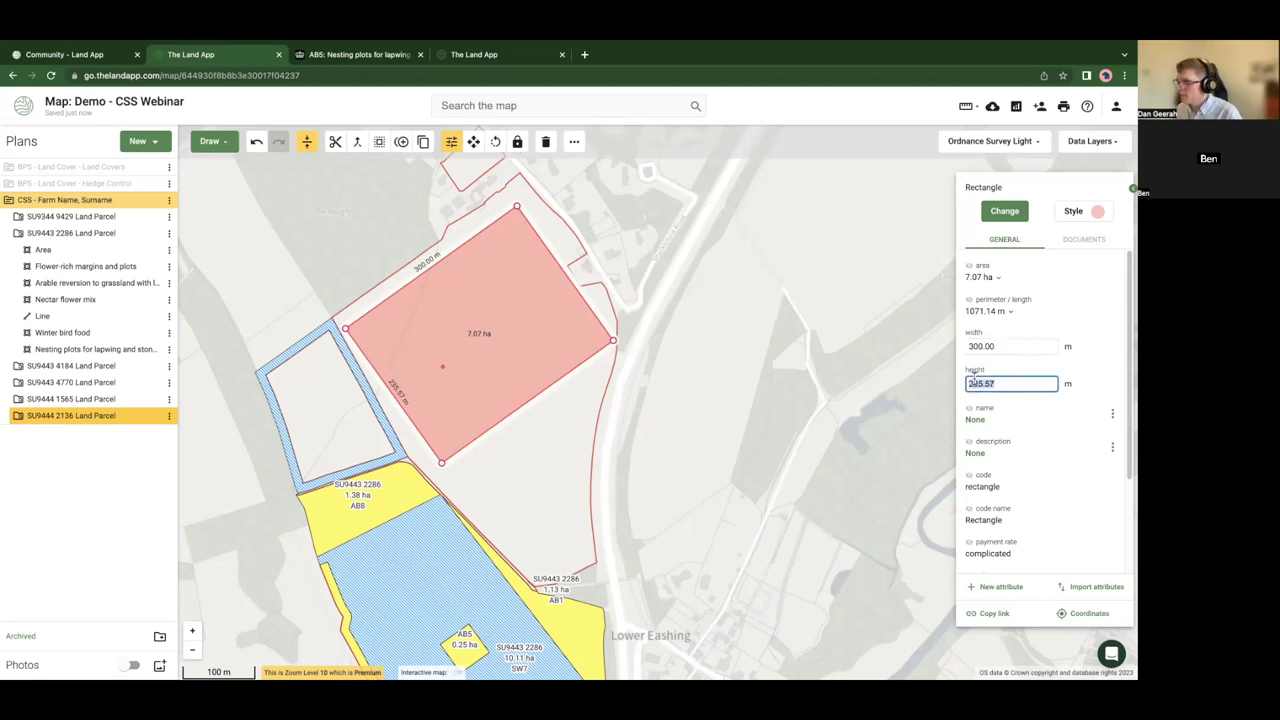
left_click(495, 143)
left_click_drag(511, 270, 514, 266)
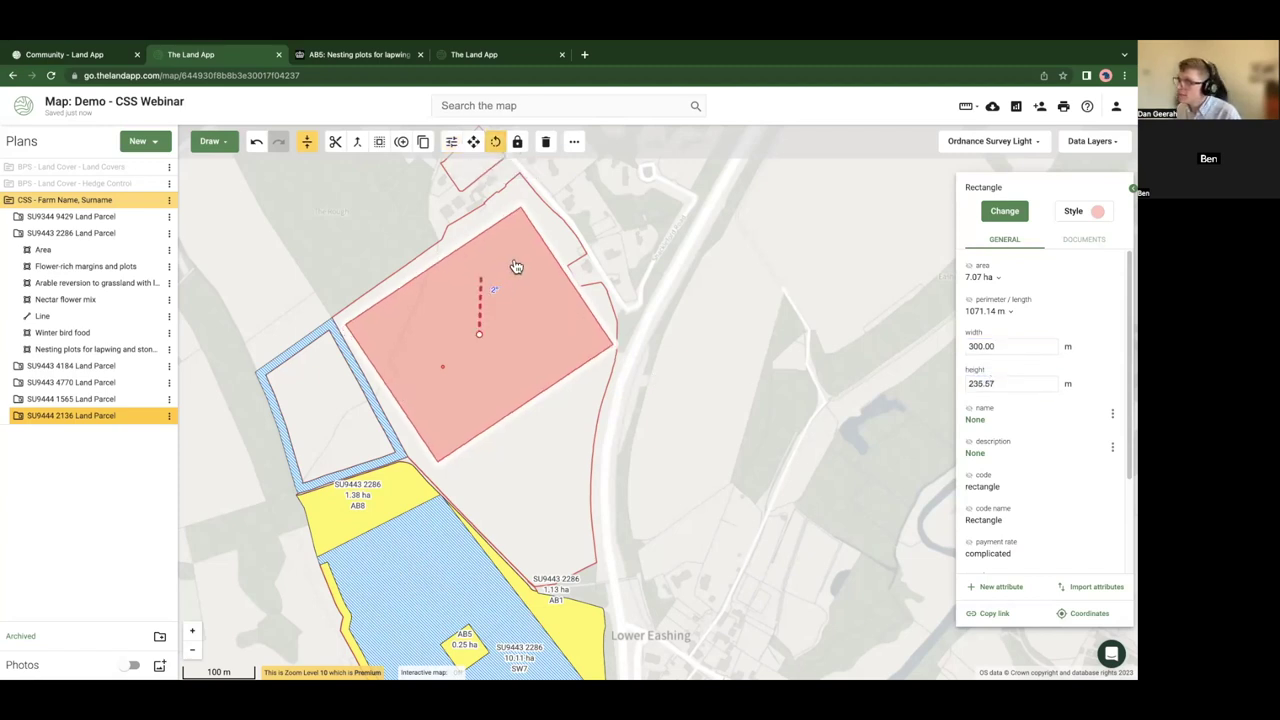
left_click(473, 143)
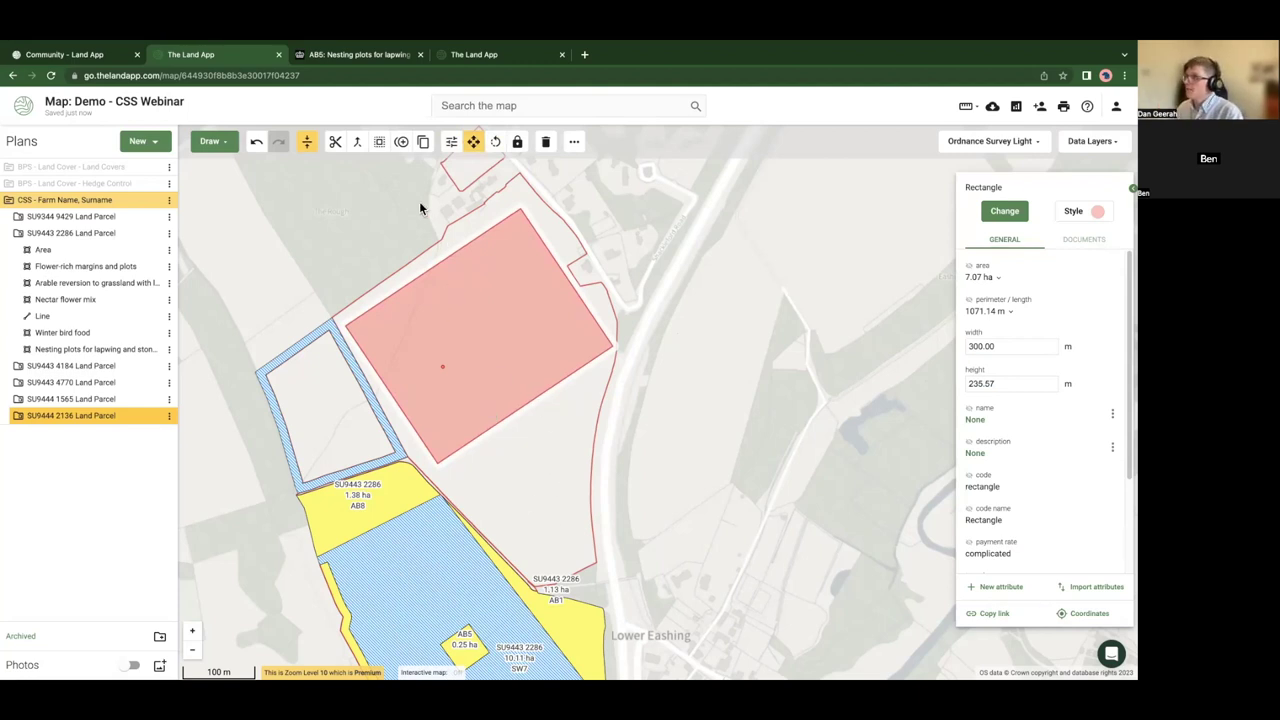
- Cut the 7.07 ha rectangle out of the parcel and check the parcel now measures 6.90 ha
left_click(388, 152)
scroll(300, 270, "up", 2)
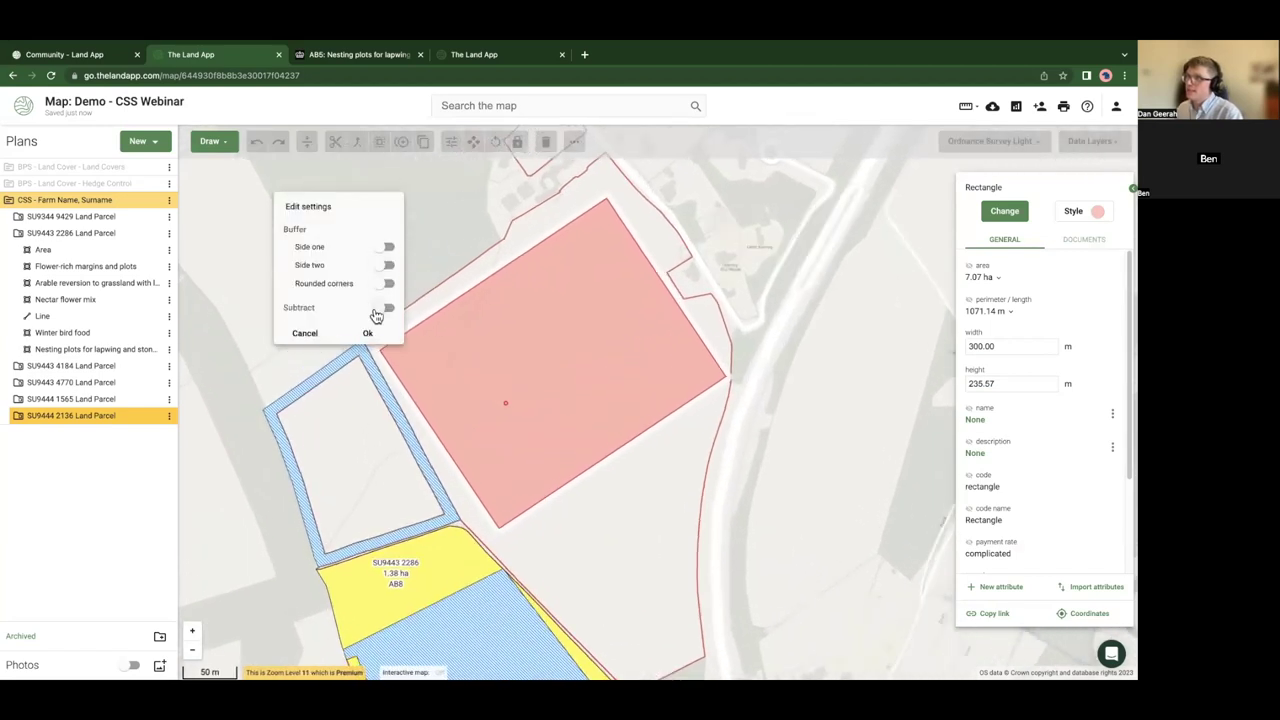
left_click(371, 334)
left_click(596, 378)
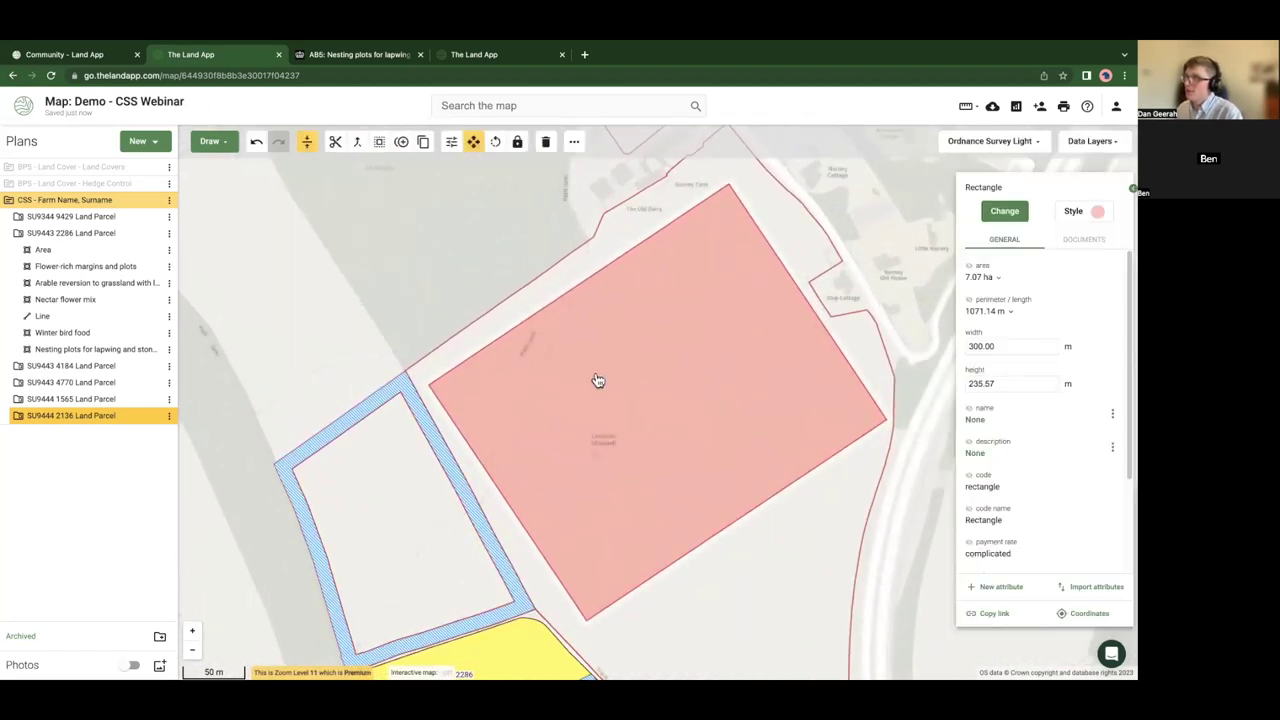
left_click(451, 143)
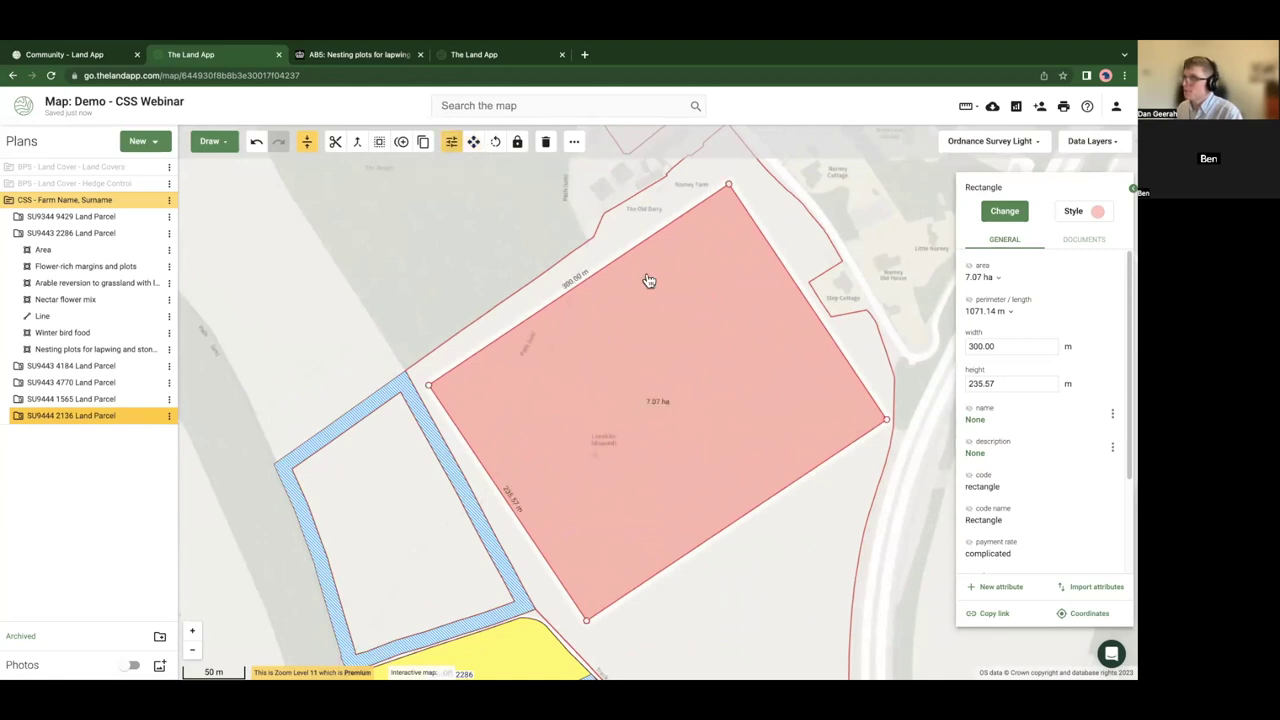
scroll(646, 277, "down", 2)
left_click(689, 494)
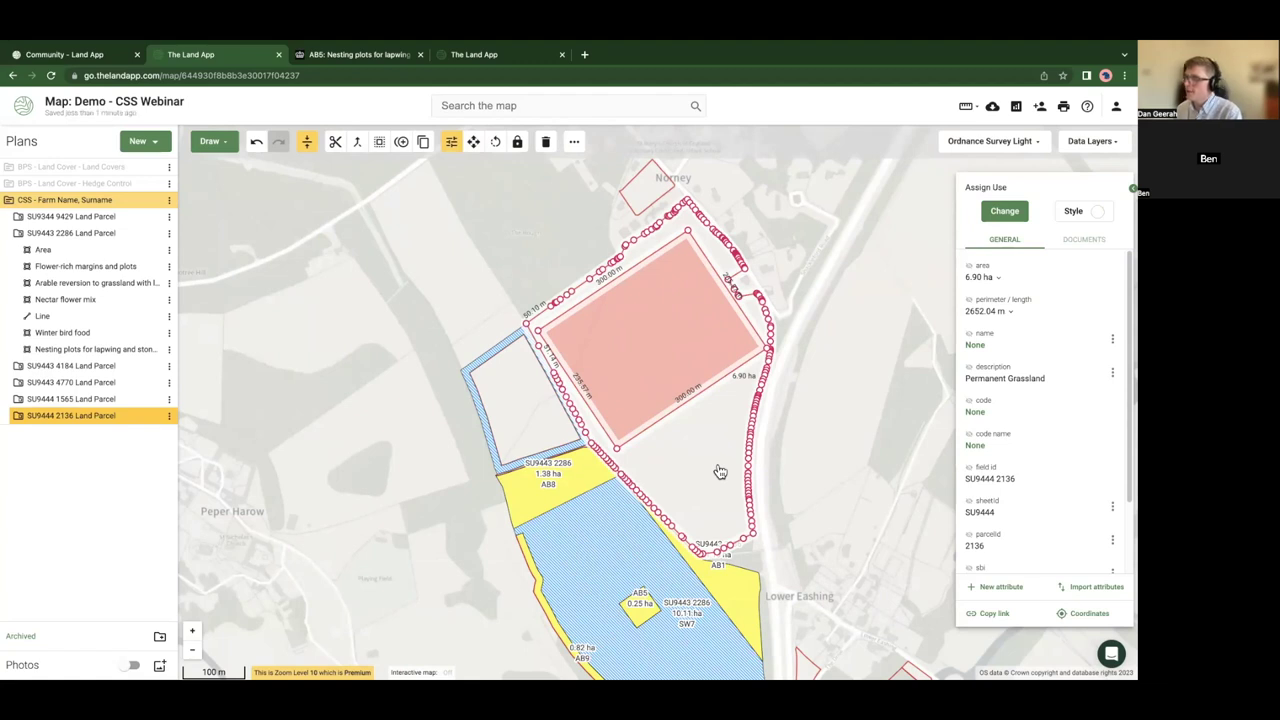
left_click(497, 274)
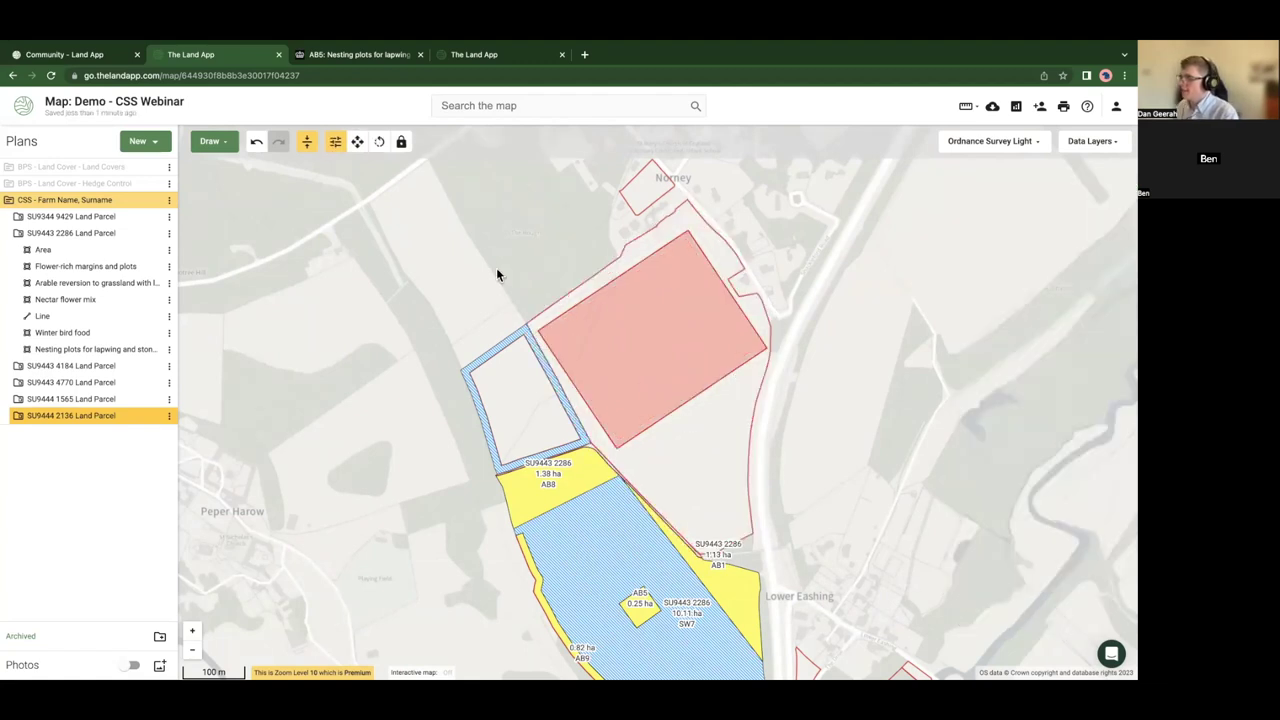
left_click(646, 362)
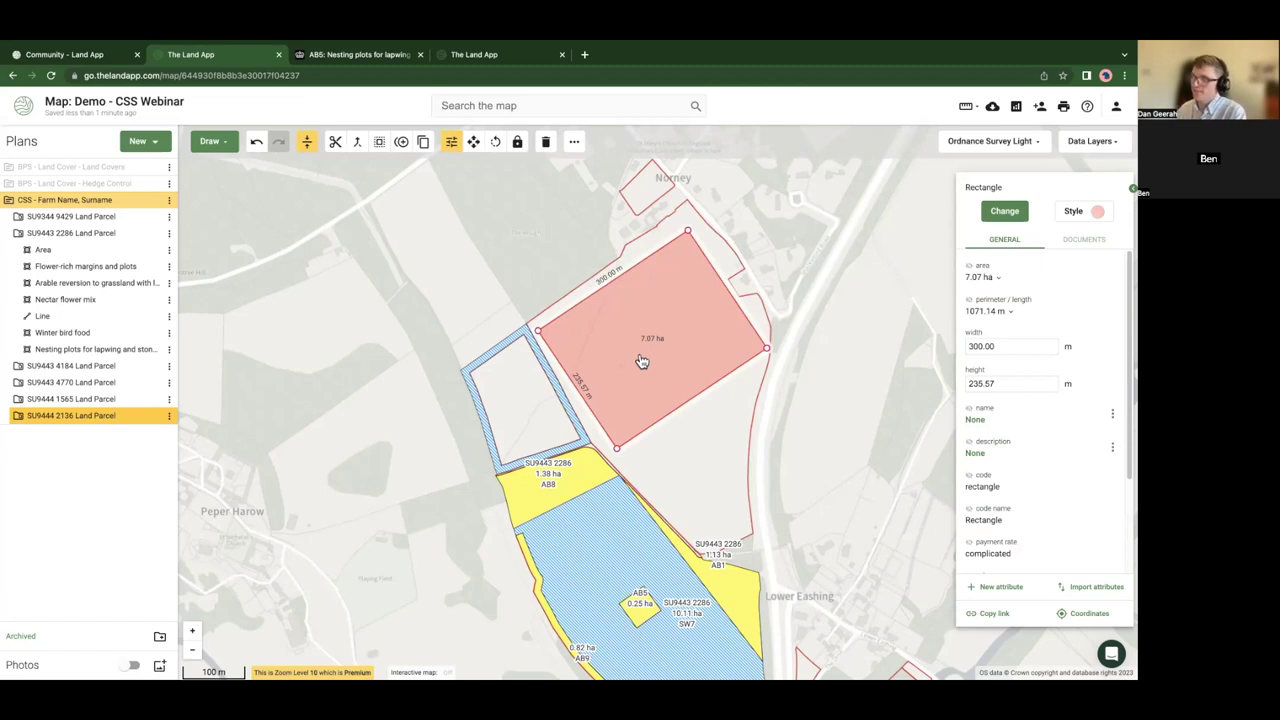
left_click(21, 420)
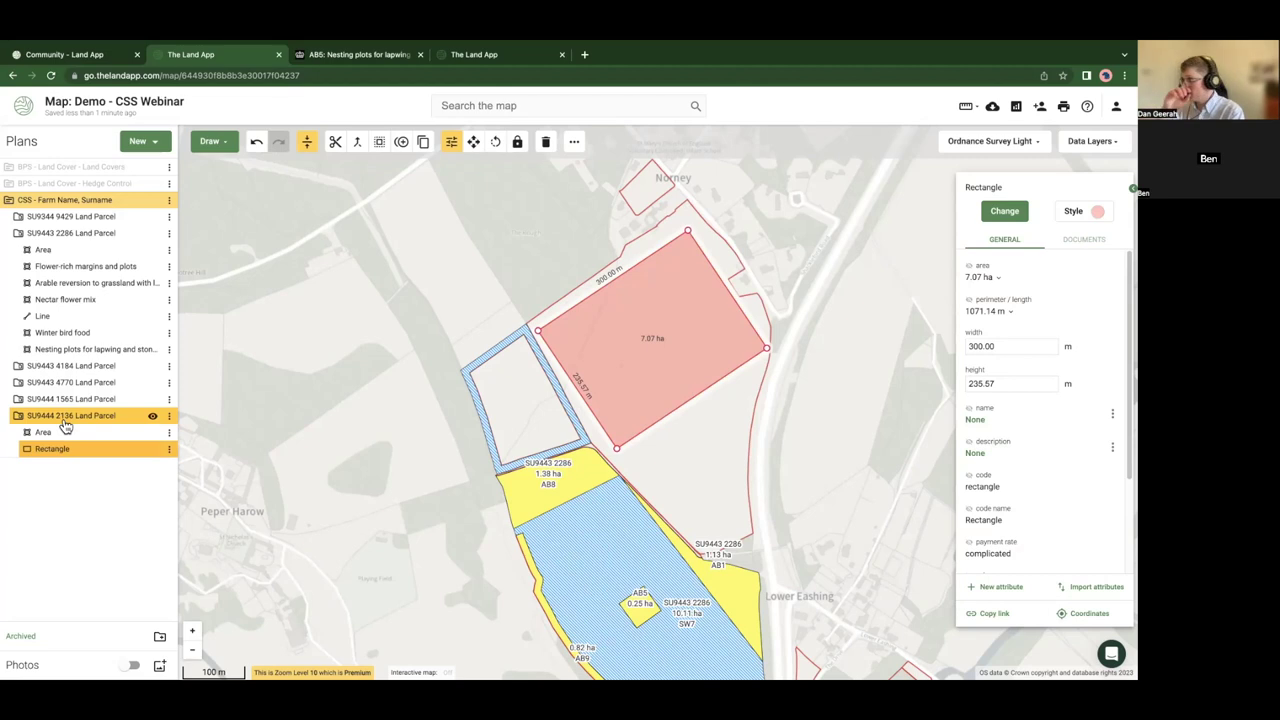
left_click(307, 260)
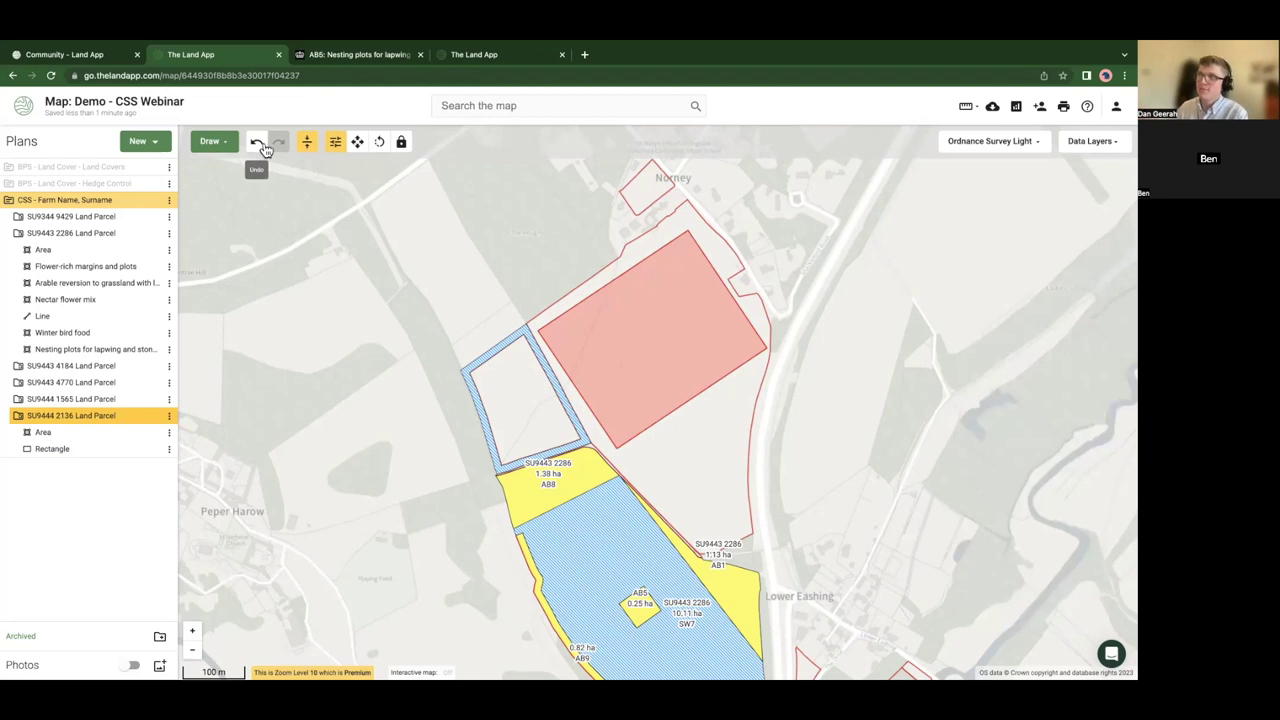
- Undo the edits until the rectangle is gone from SU9444 2136, then exit full screen
left_click(262, 149)
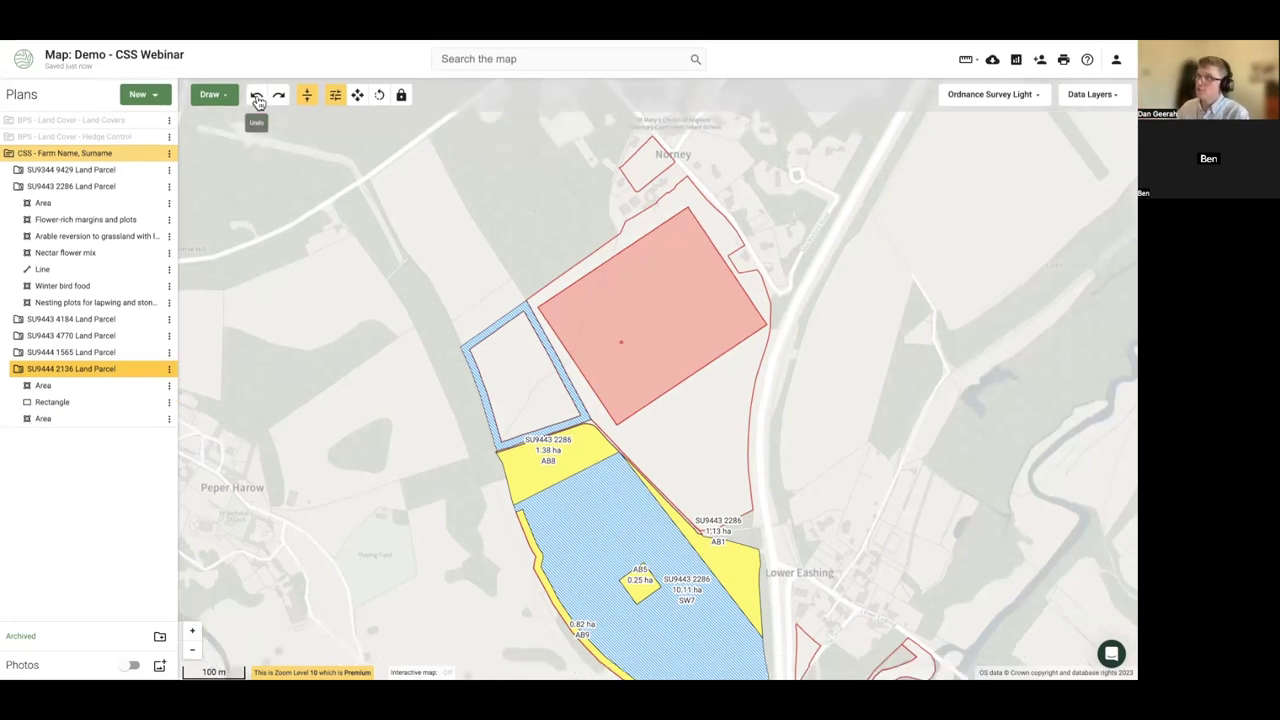
left_click(257, 101)
left_click(257, 101)
left_click(257, 101)
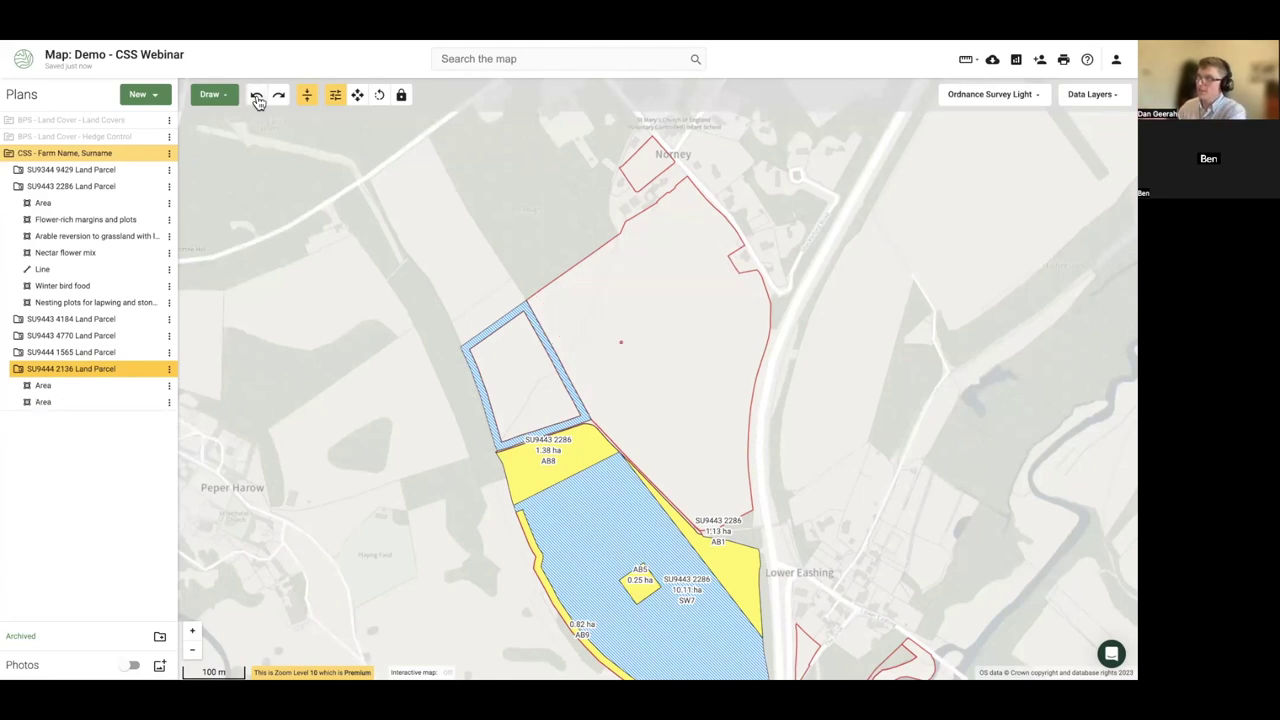
left_click(257, 101)
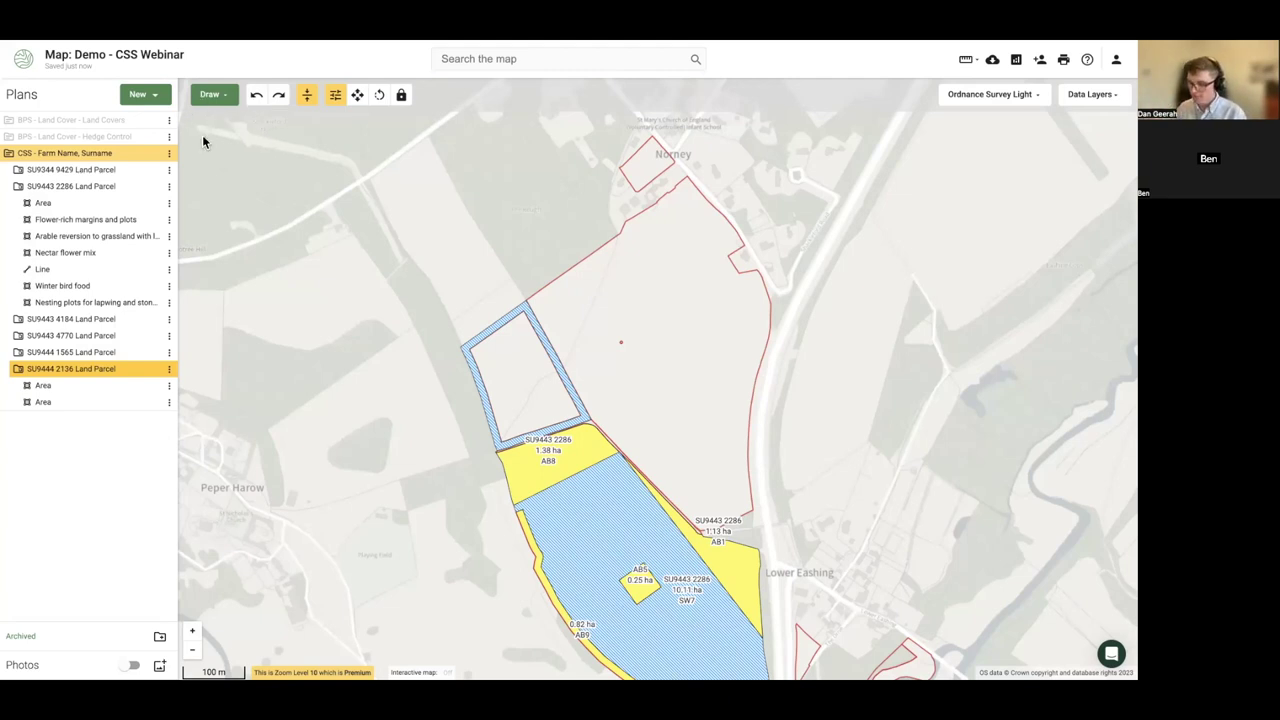
key("F11")
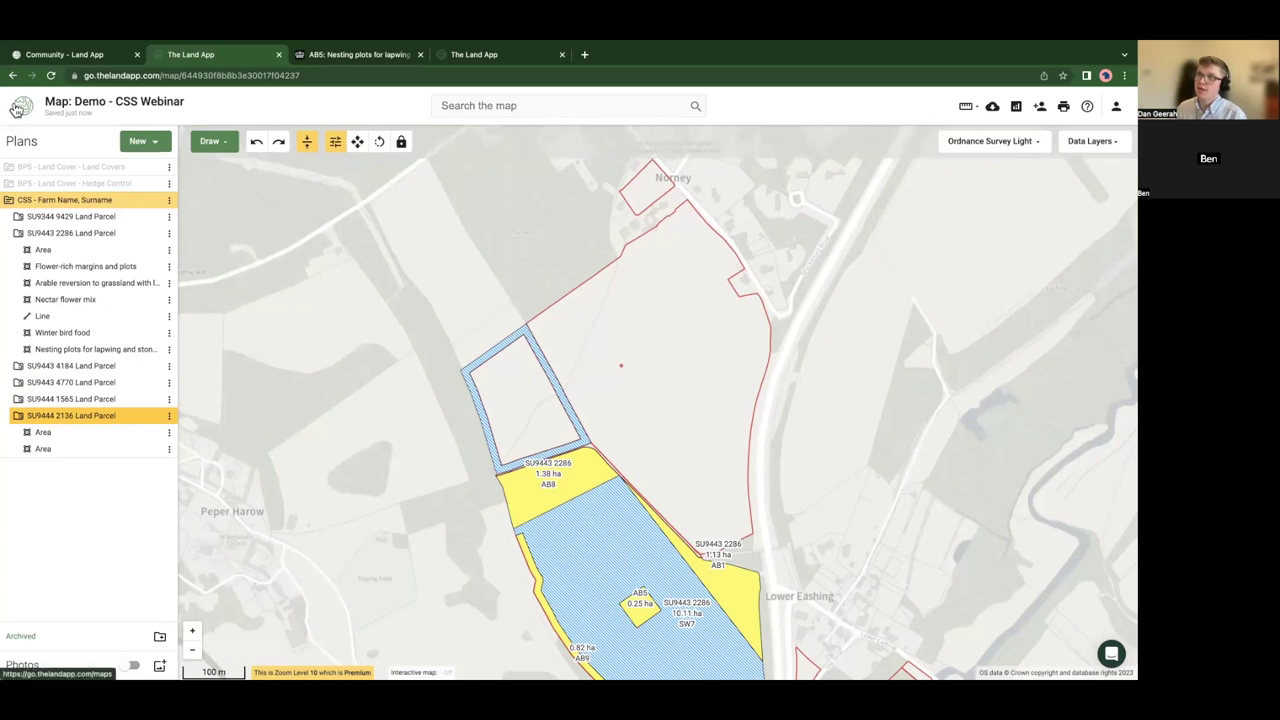
- Reopen the Demo - CSS Webinar map in full screen, recentre on the farm, and show Data Layers categories
left_click(16, 110)
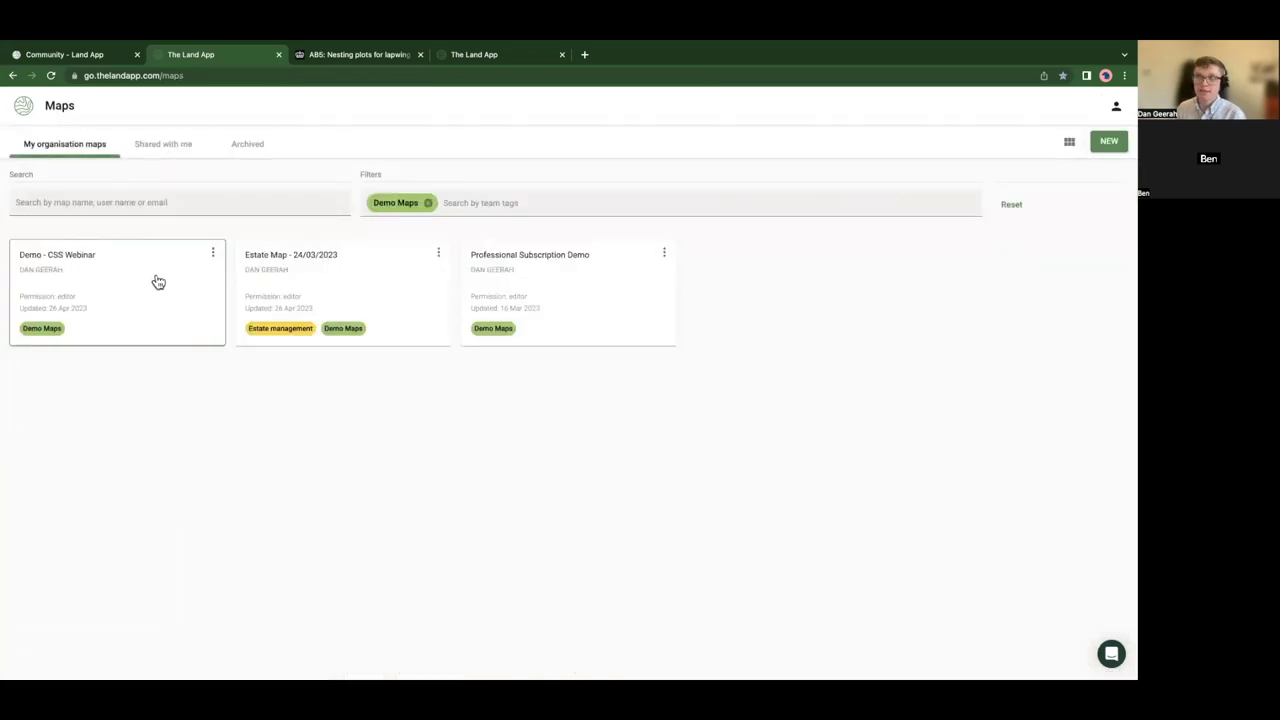
left_click(156, 280)
key("F11")
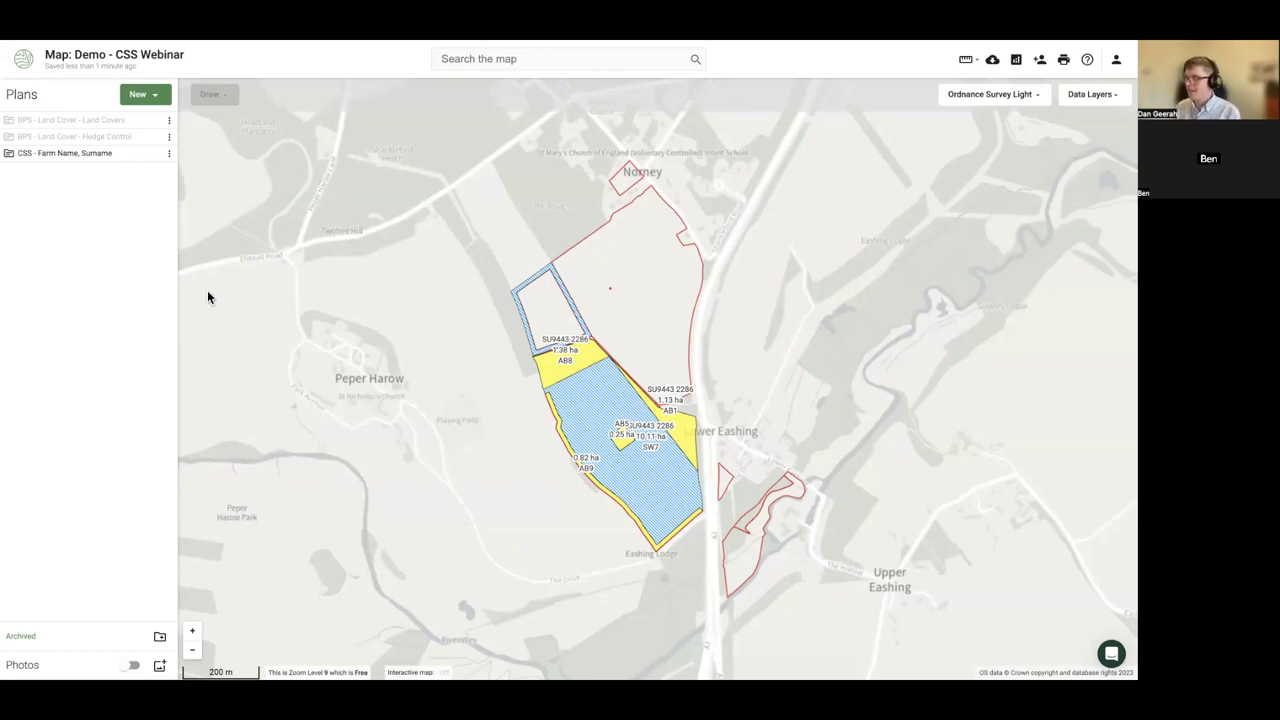
left_click_drag(372, 362, 309, 349)
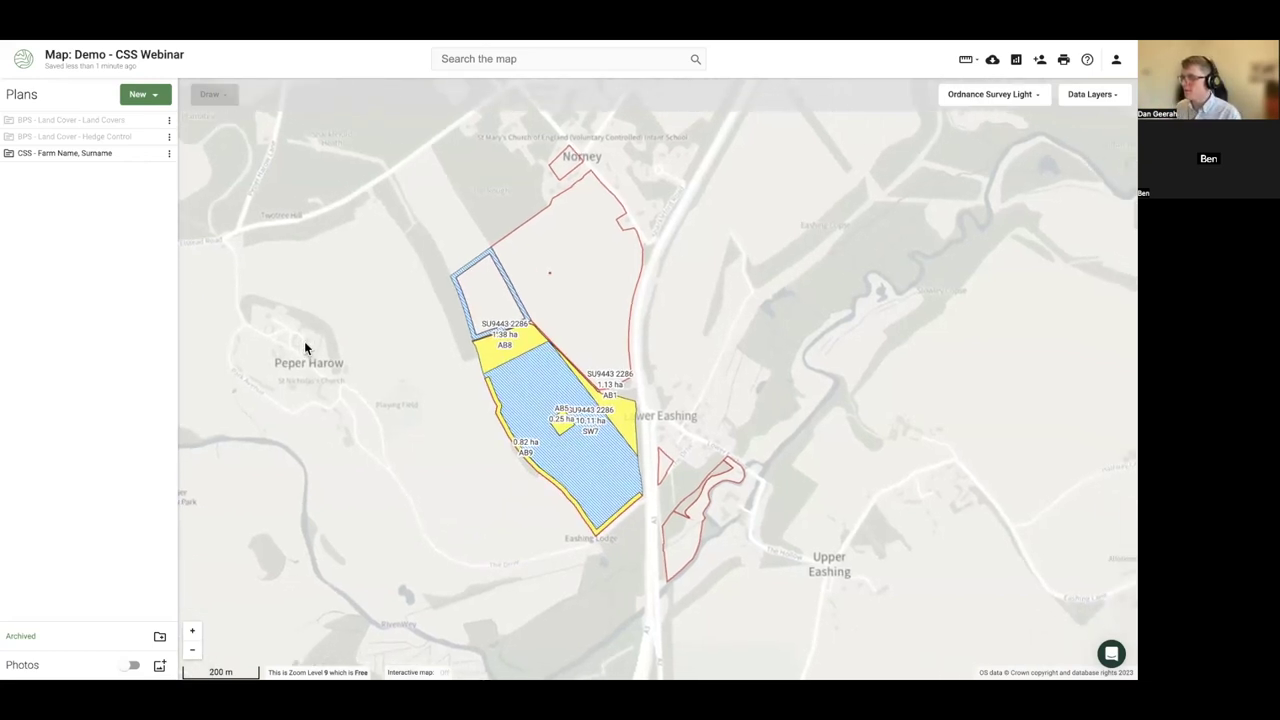
left_click_drag(609, 326, 557, 302)
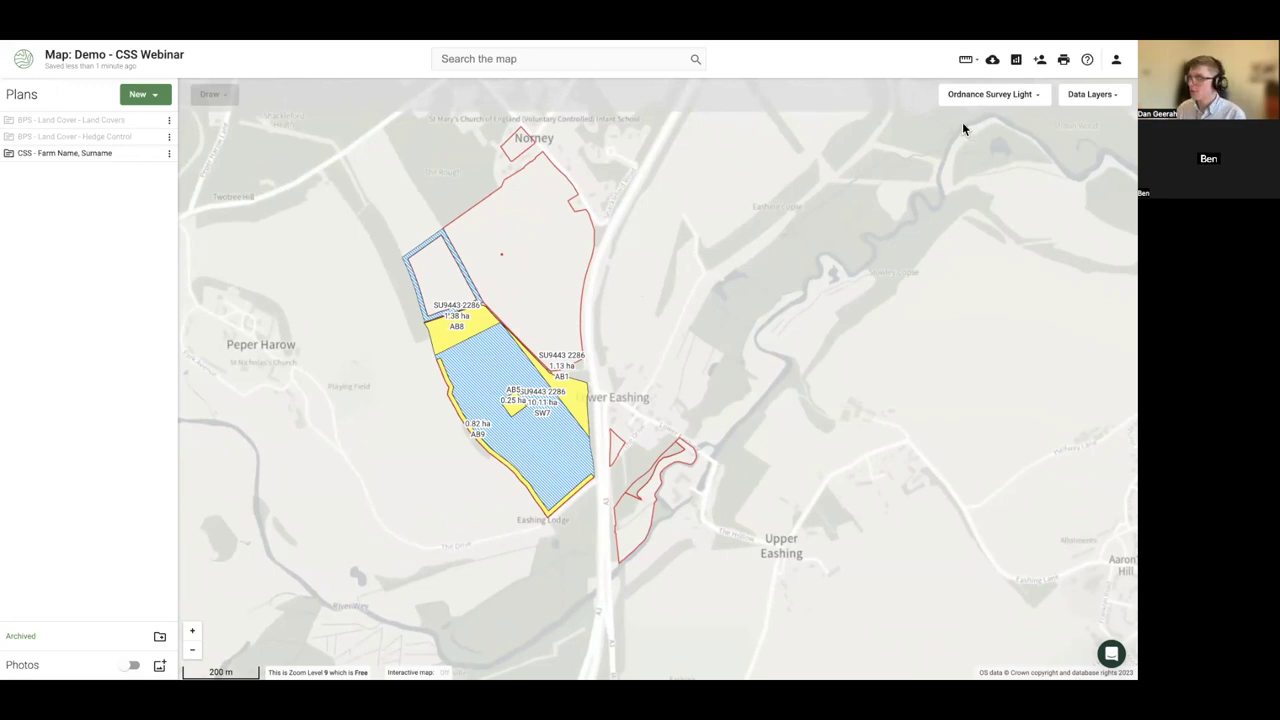
left_click(1091, 100)
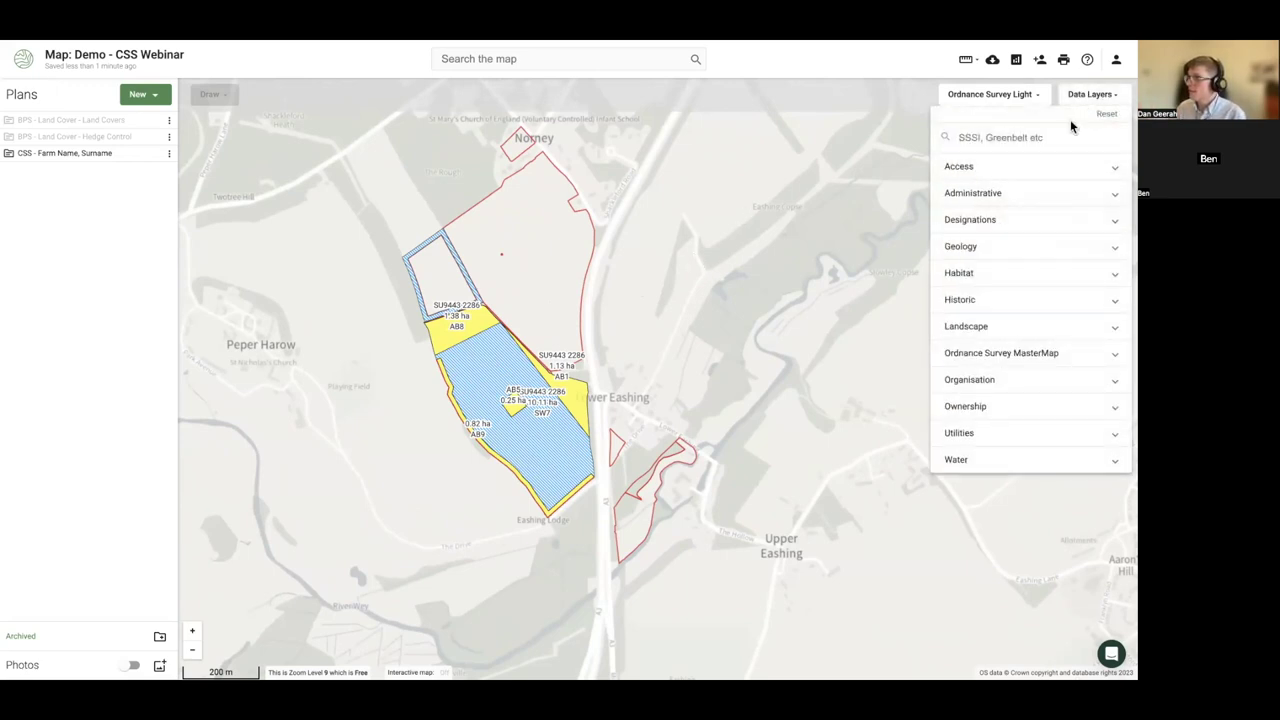
- Preview the AONB and SSSI Designations overlays, then switch both off
left_click(994, 224)
left_click(1004, 256)
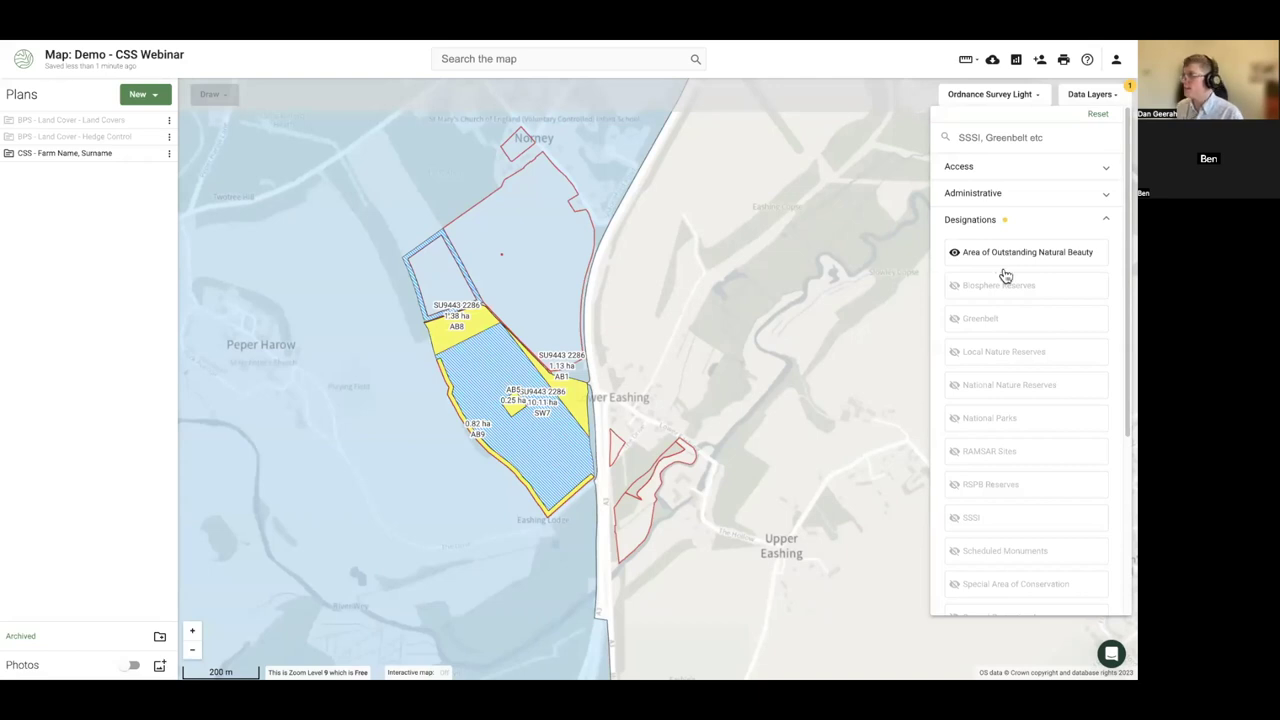
left_click(971, 518)
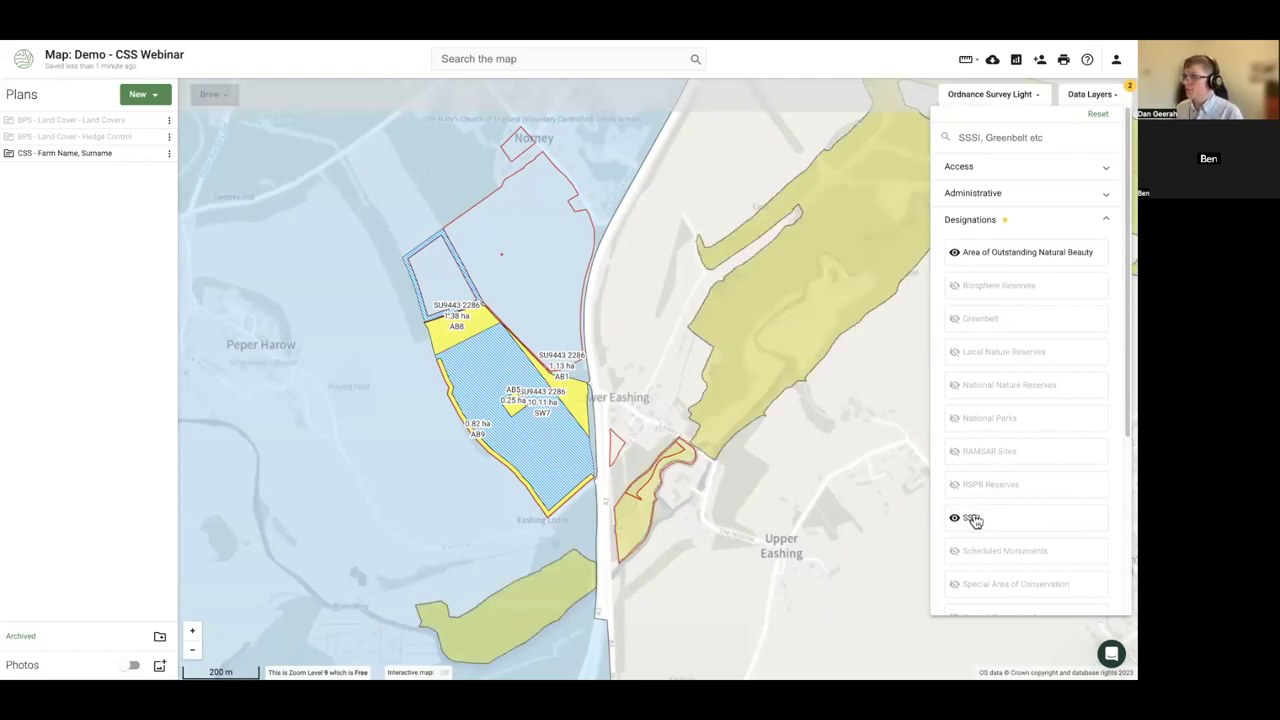
left_click(980, 254)
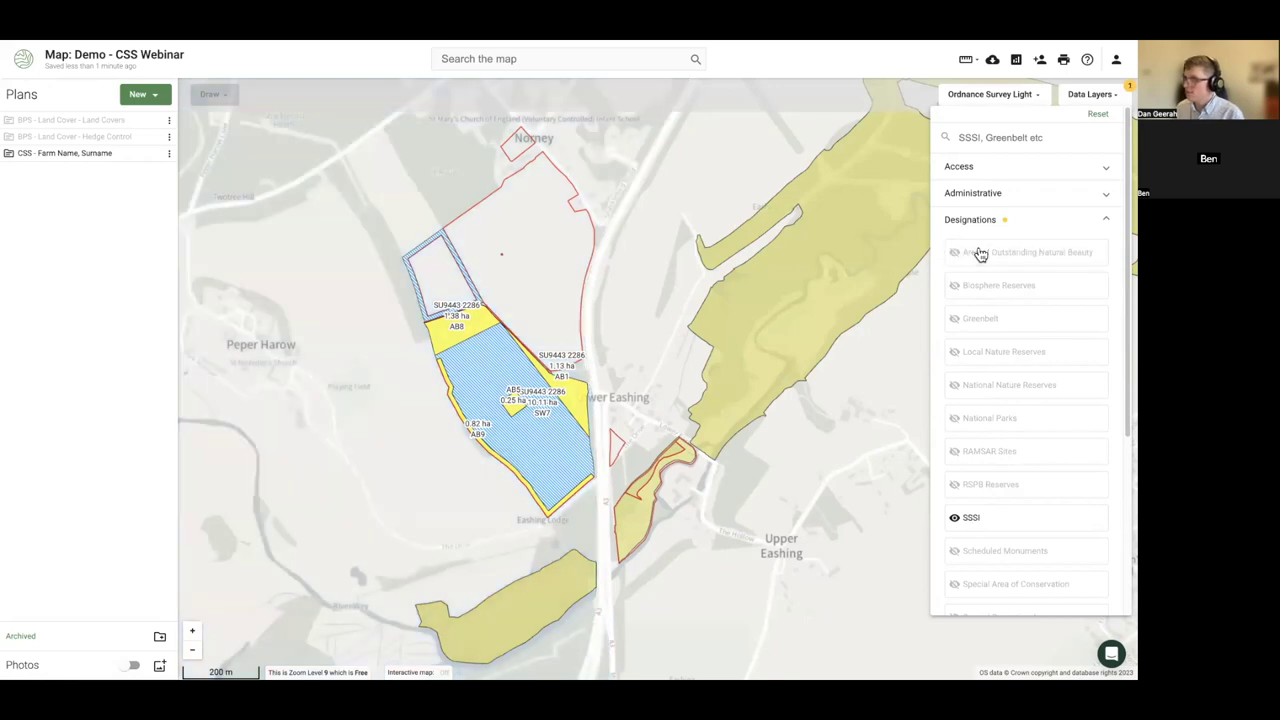
left_click(983, 515)
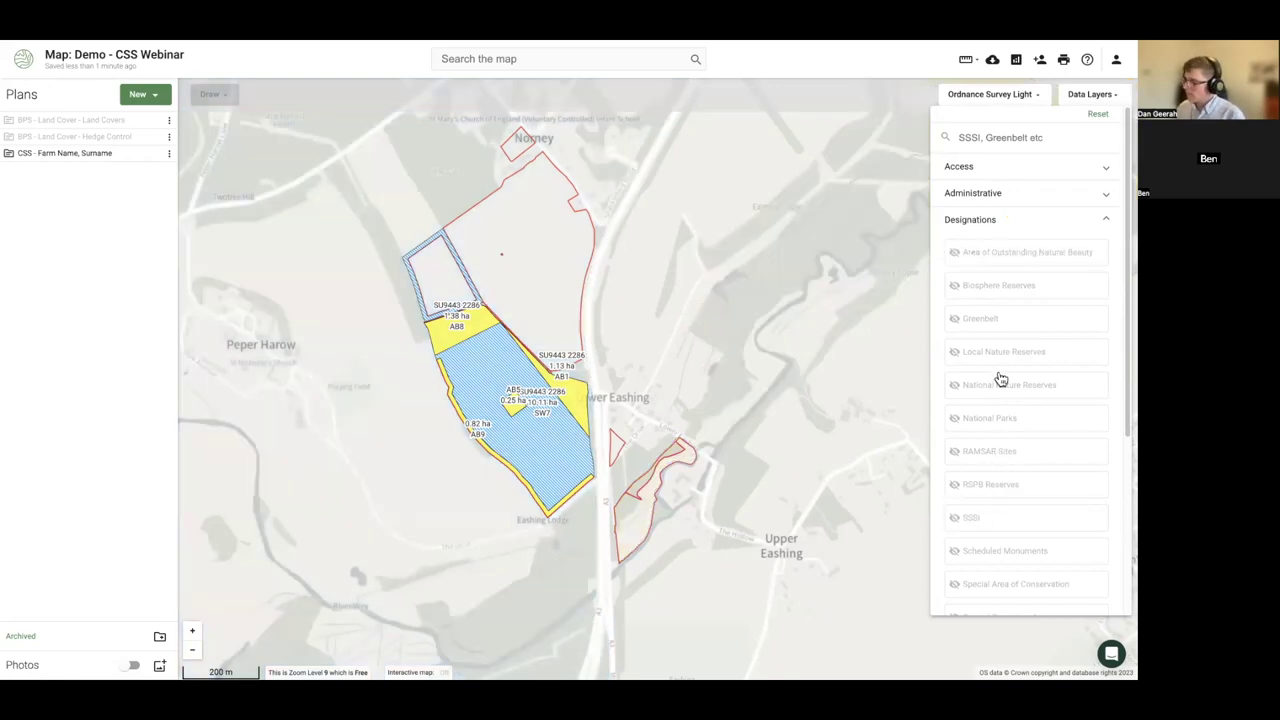
scroll(1010, 460, "down", 2)
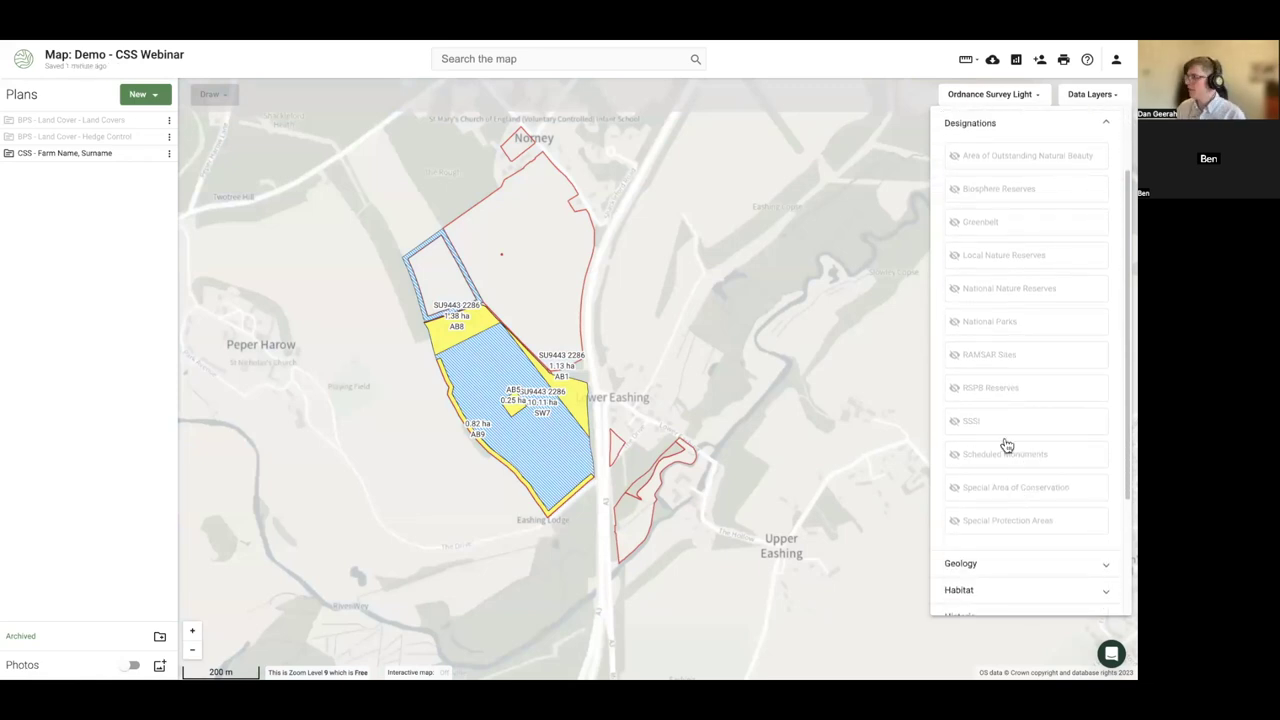
scroll(994, 180, "up", 1)
left_click(984, 178)
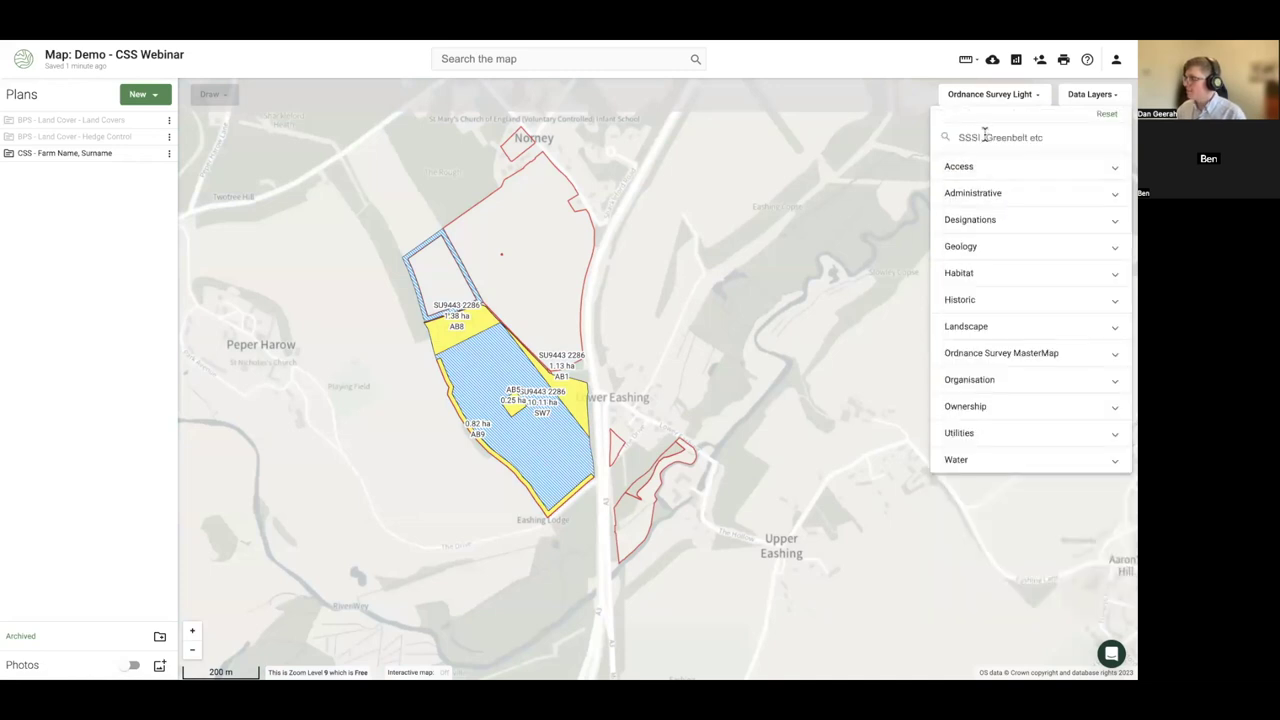
- Search 'prio' and overlay the Priority Habitat Inventory layer on the farm
left_click(986, 138)
type("prio")
left_click(995, 178)
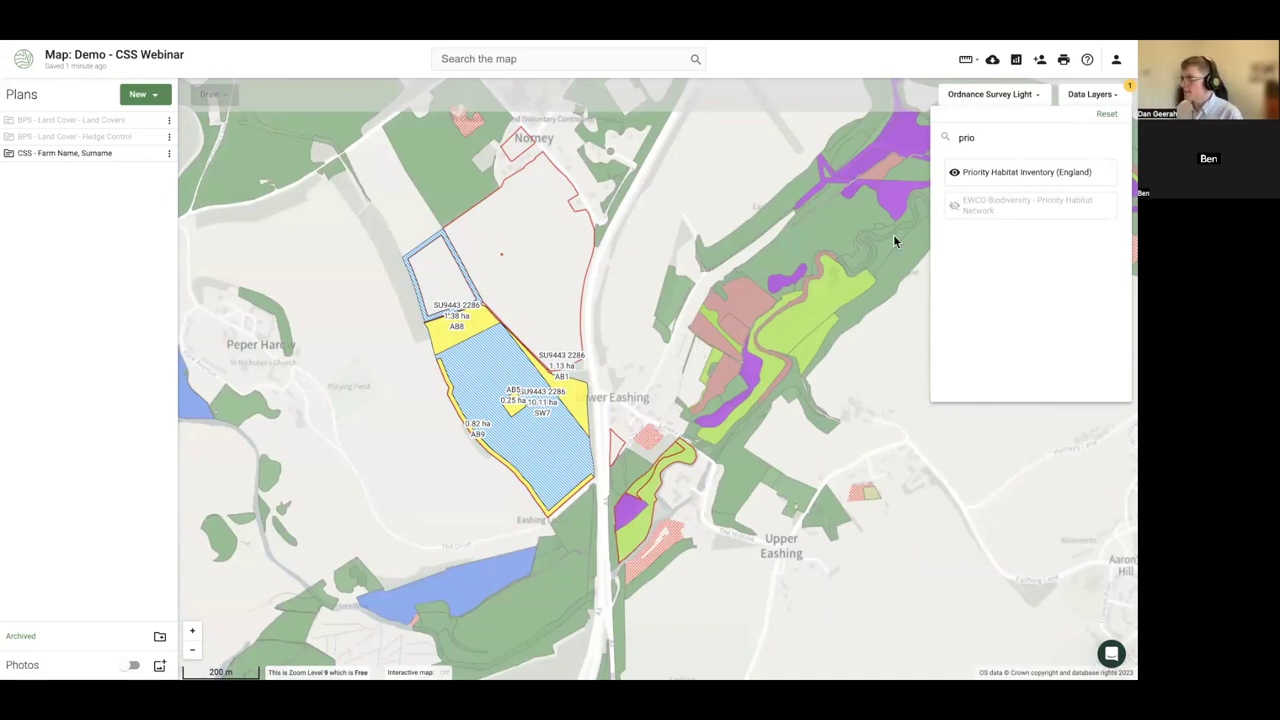
key("BackSpace")
key("BackSpace")
key("BackSpace")
key("BackSpace")
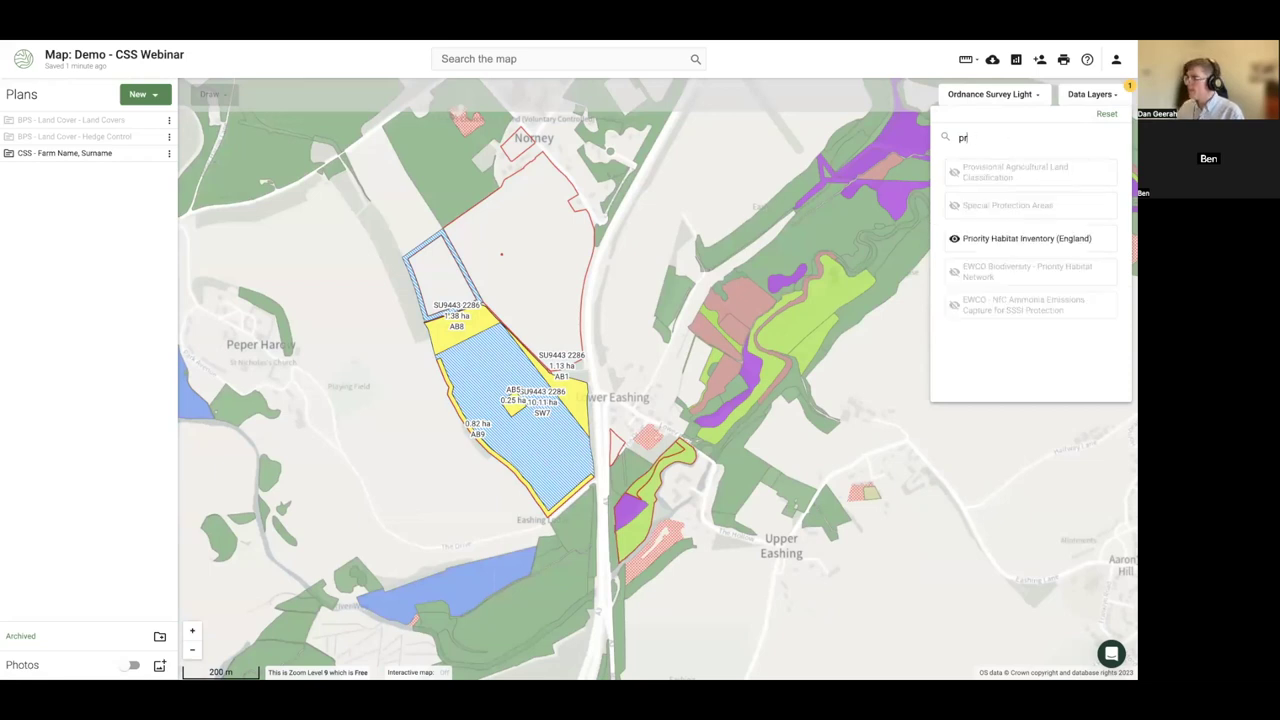
left_click(640, 363)
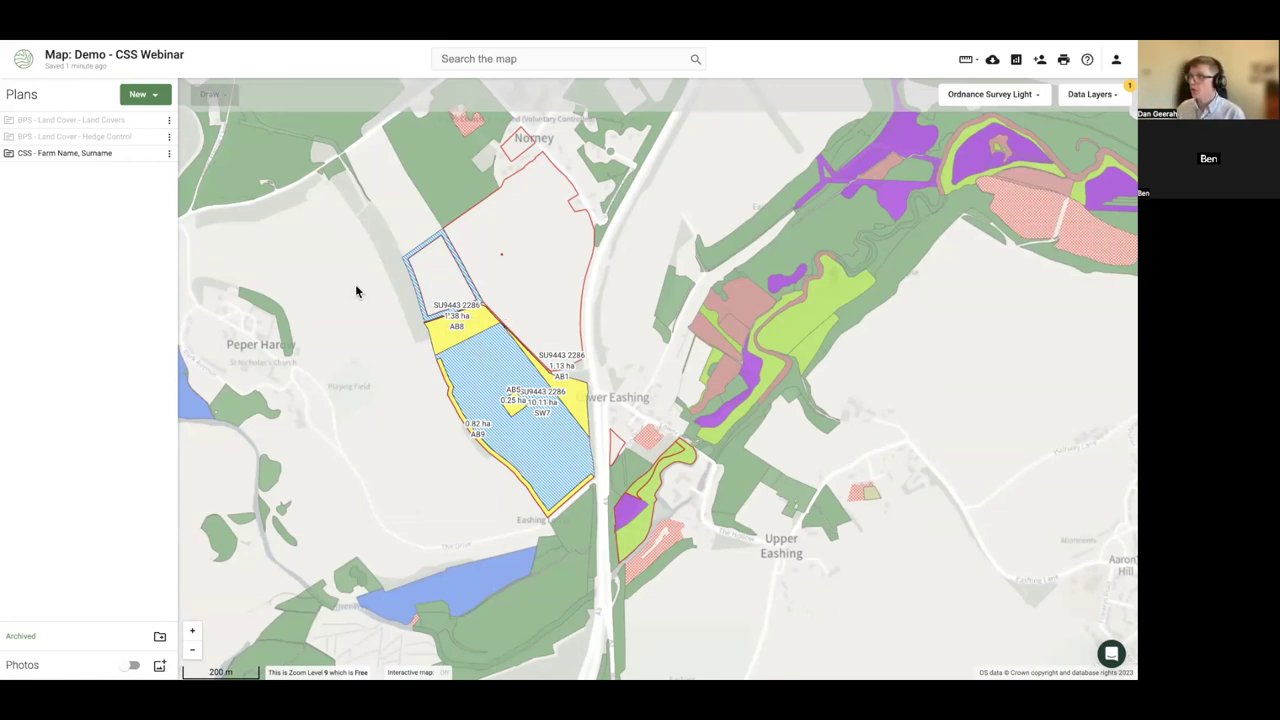
- Reset all data layers and close the Data Layers panel
left_click(1110, 97)
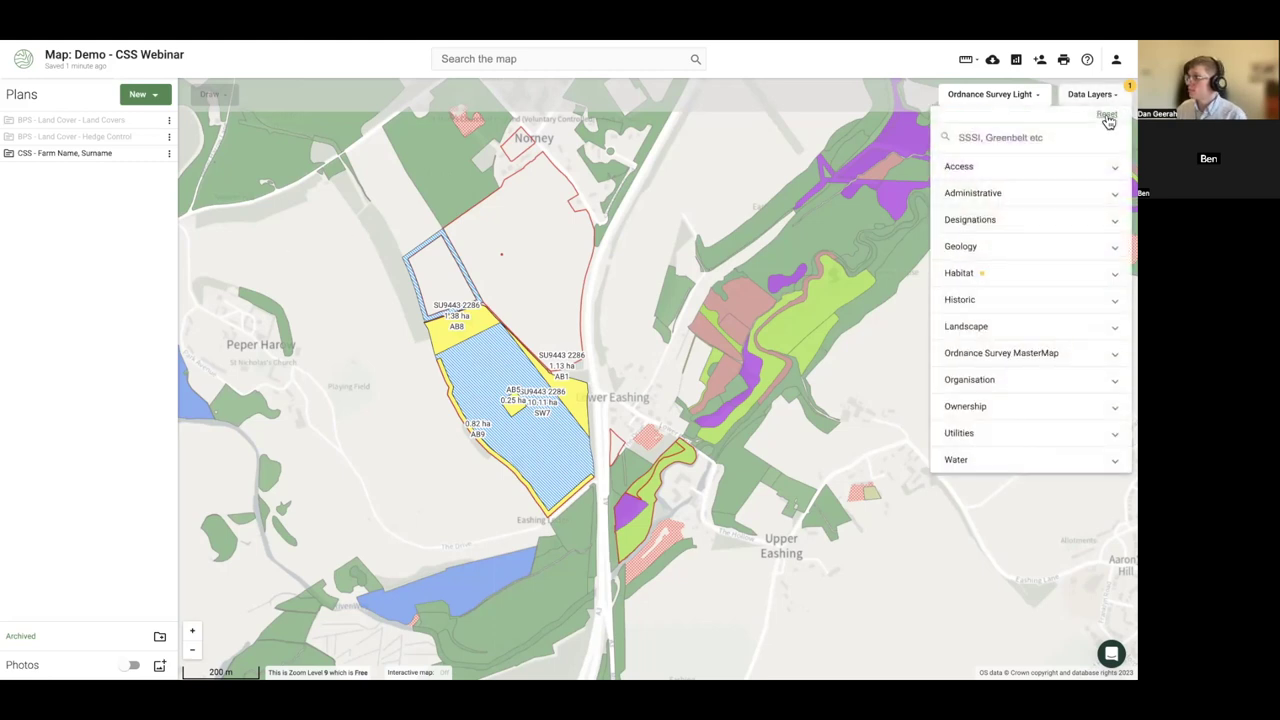
left_click(1105, 115)
left_click(362, 341)
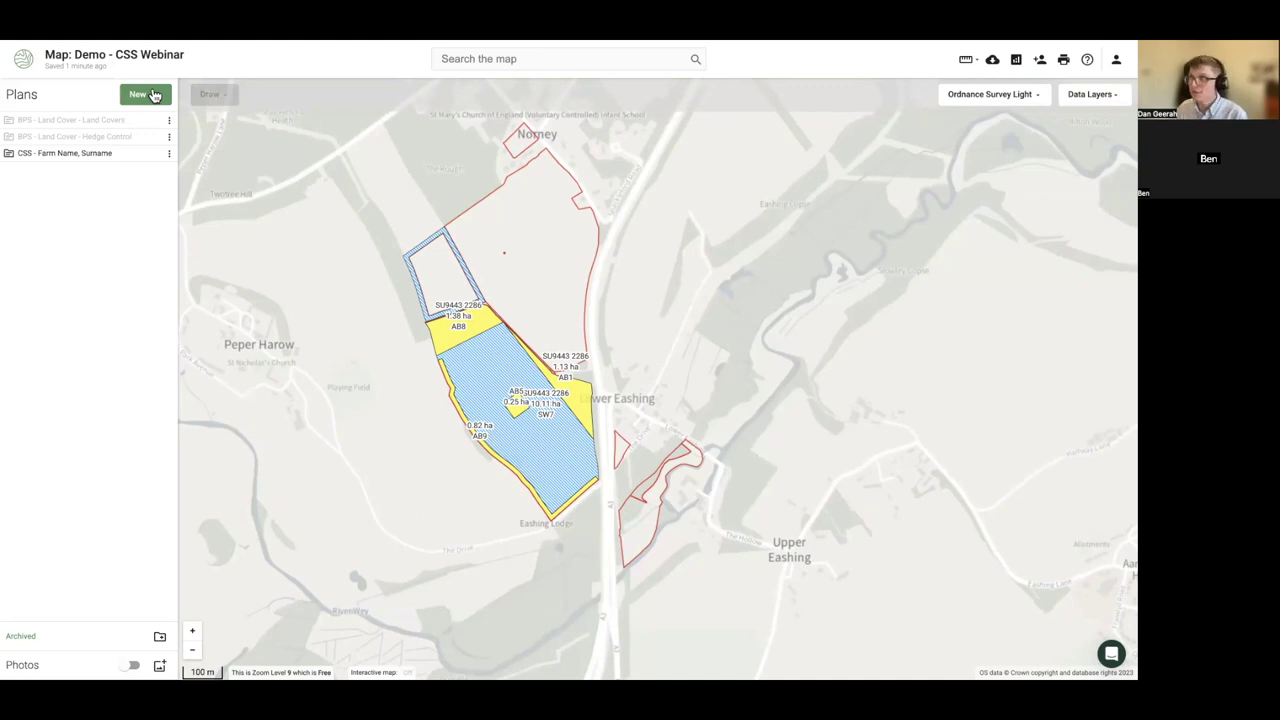
- Start a data purchase of E-Planner by UKCEH covering the CSS farm plan
left_click(155, 95)
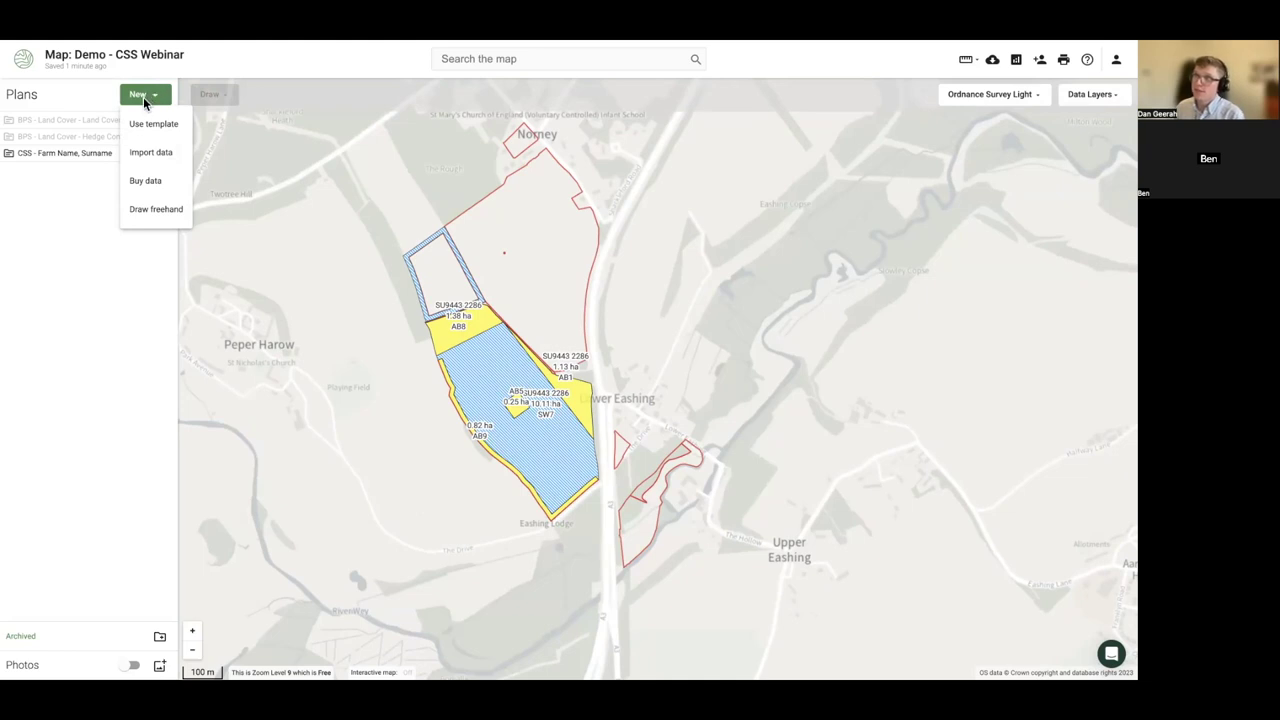
left_click(145, 182)
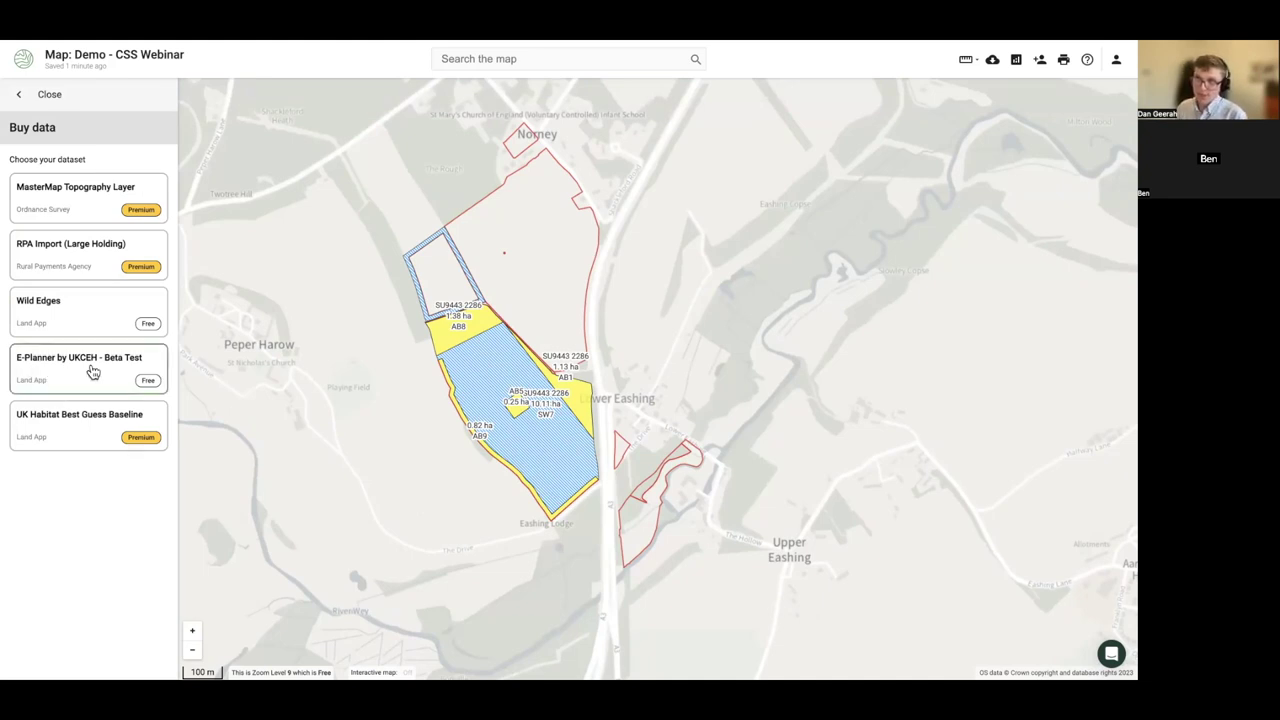
left_click(92, 371)
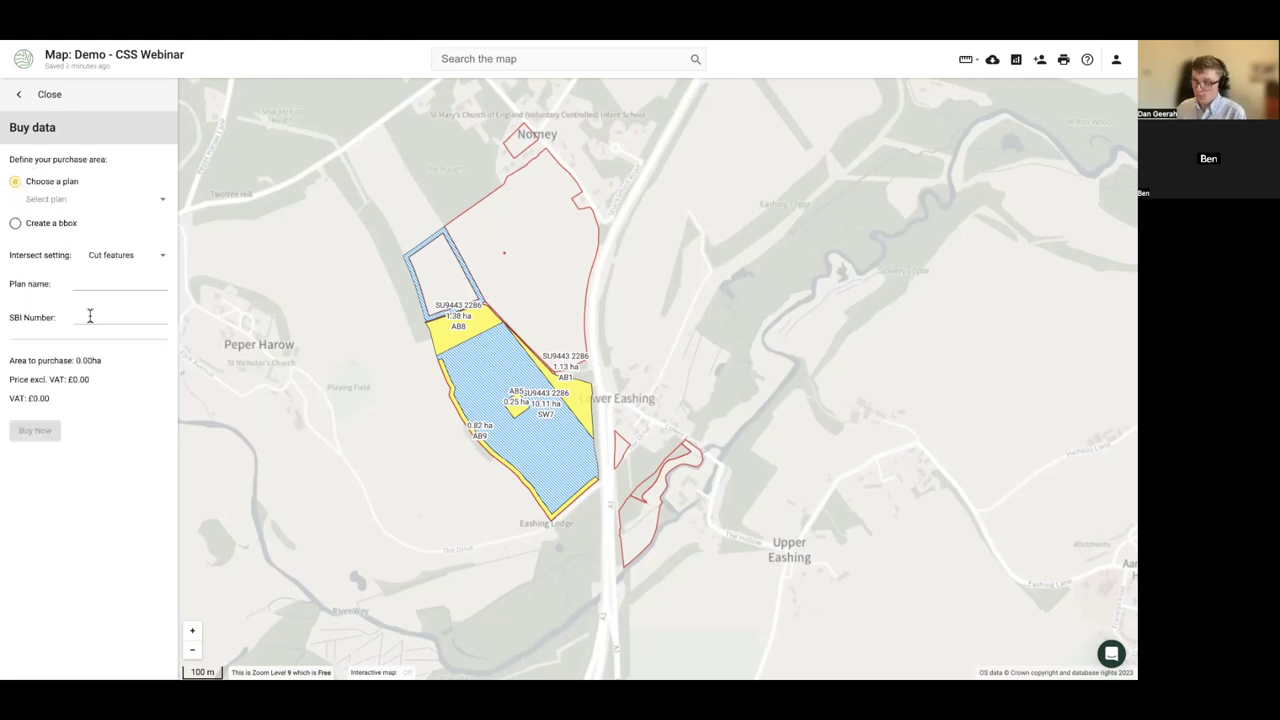
left_click(44, 206)
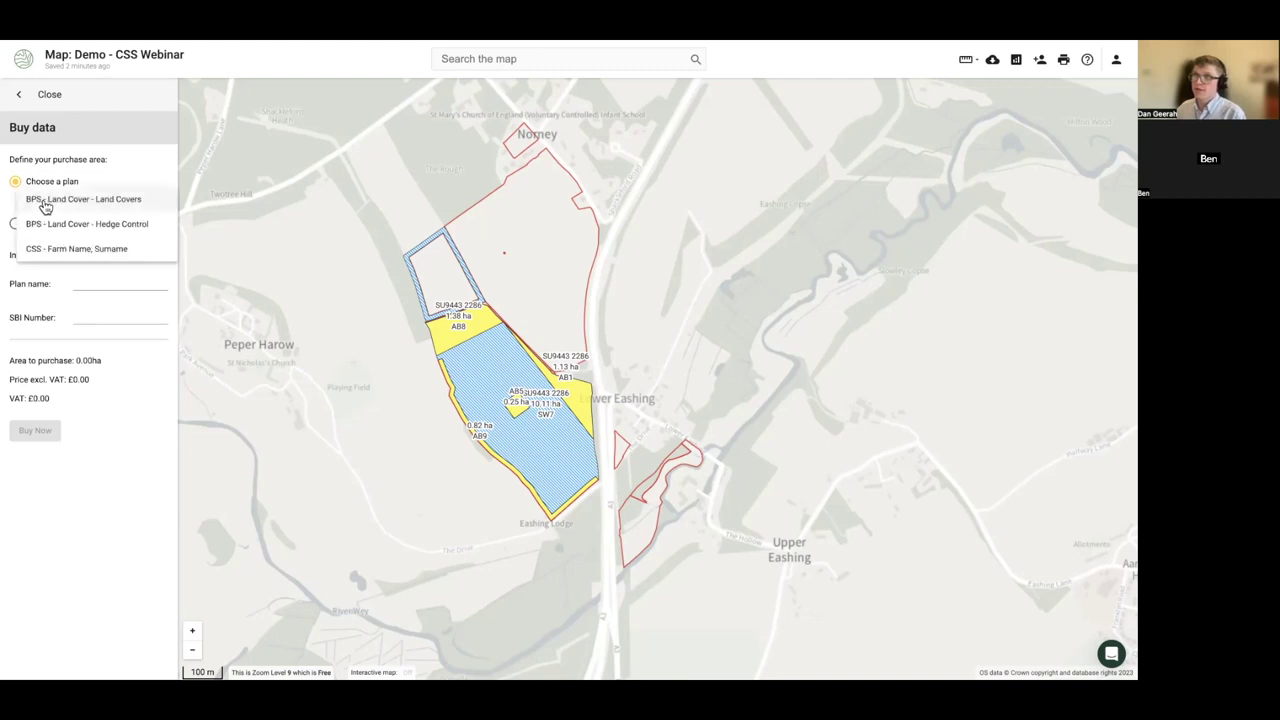
left_click(71, 246)
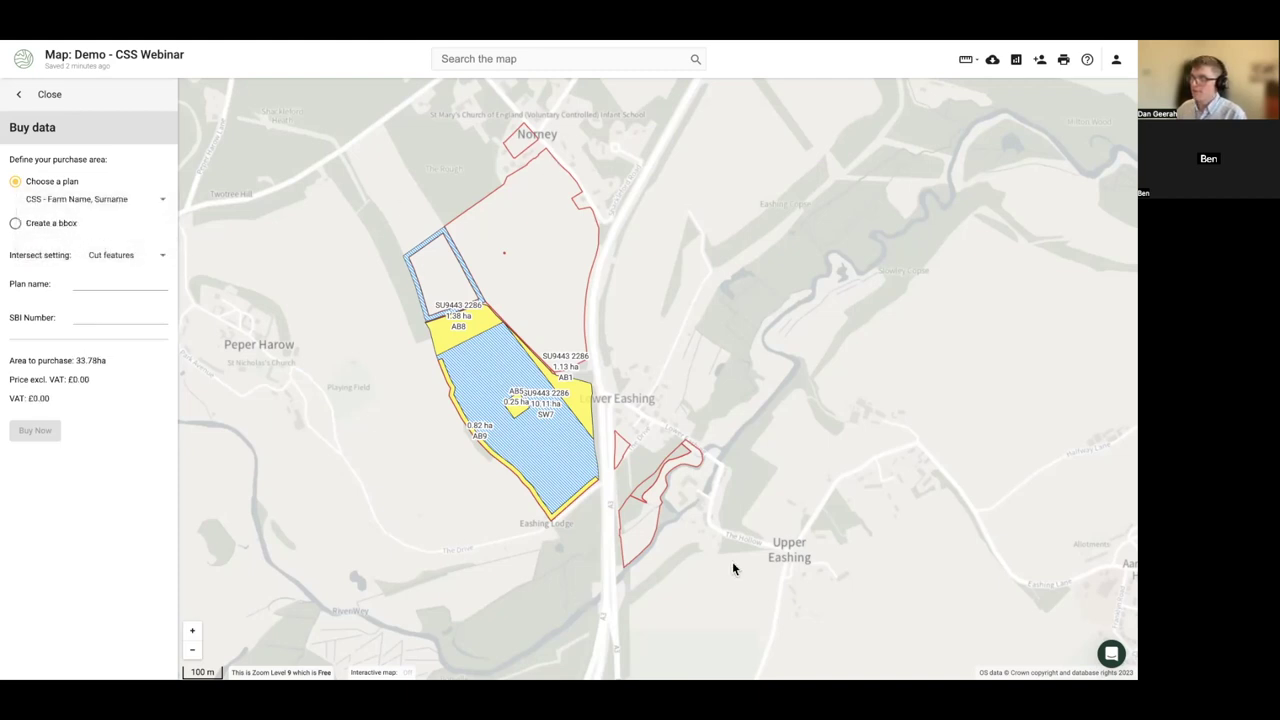
- Name the plan 'Farm Name', keep Cut features, paste the farm's SBI number, and buy
left_click(106, 283)
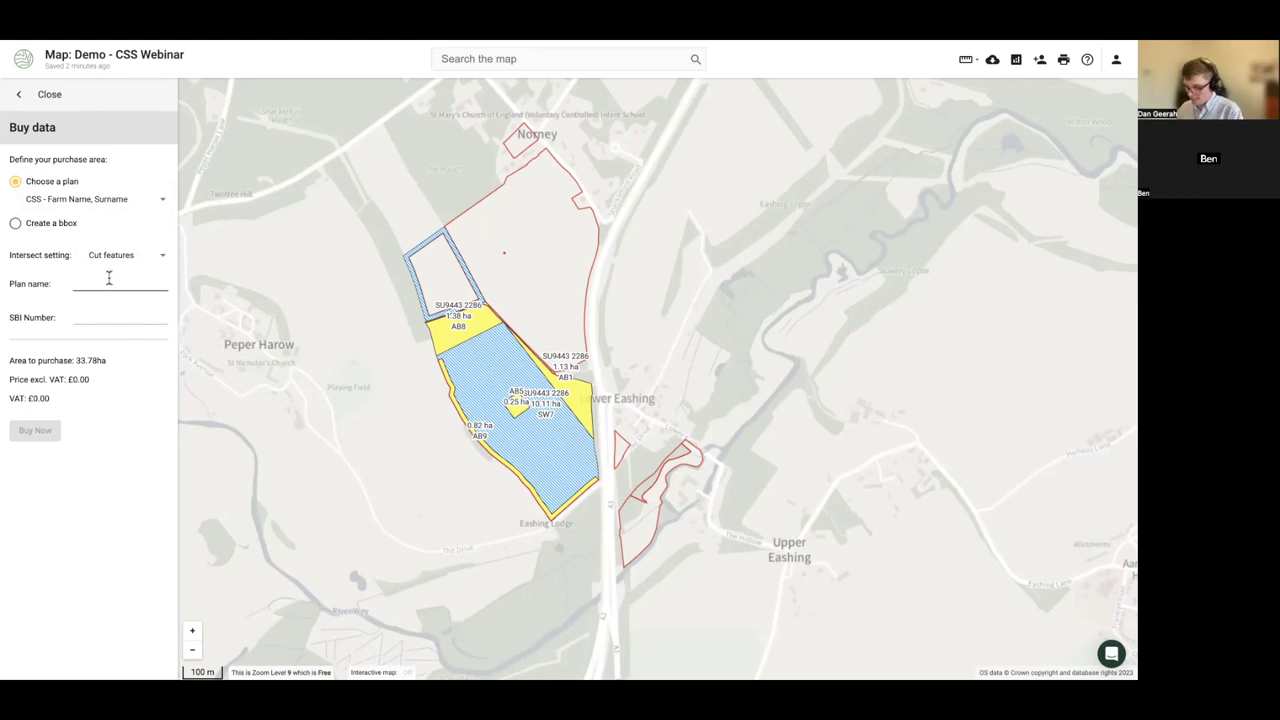
type("Farm Name")
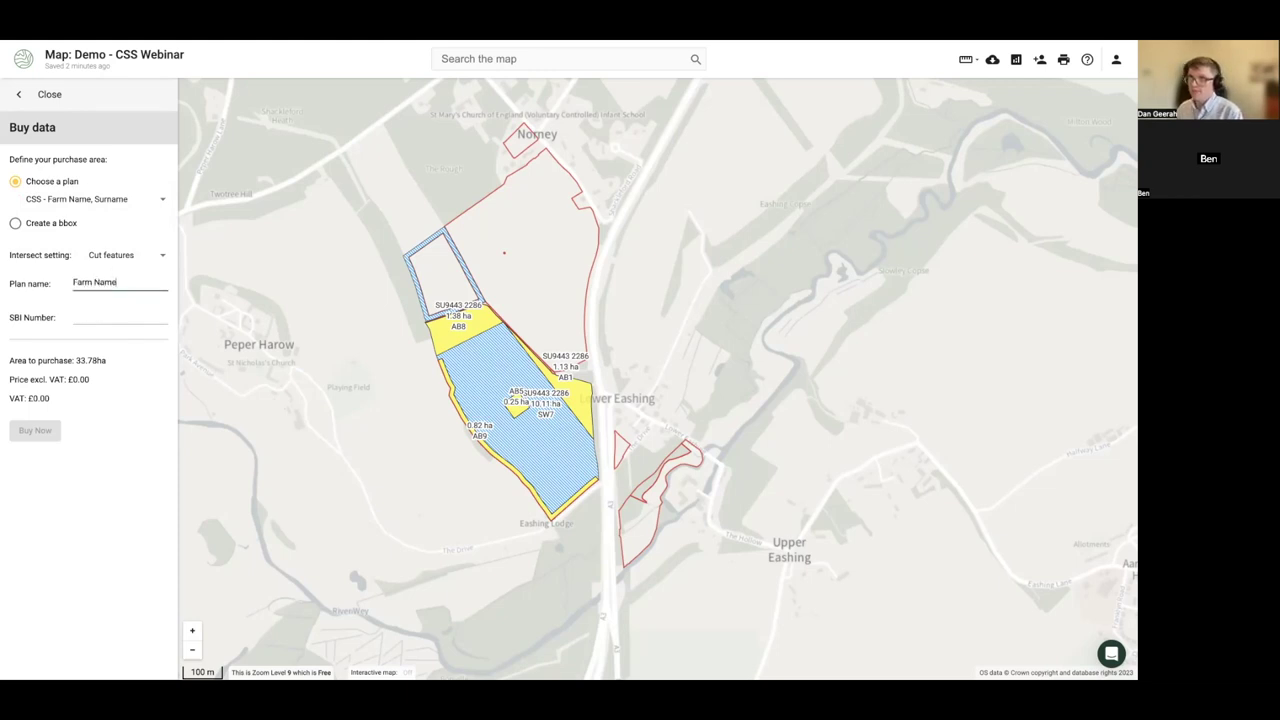
left_click(103, 258)
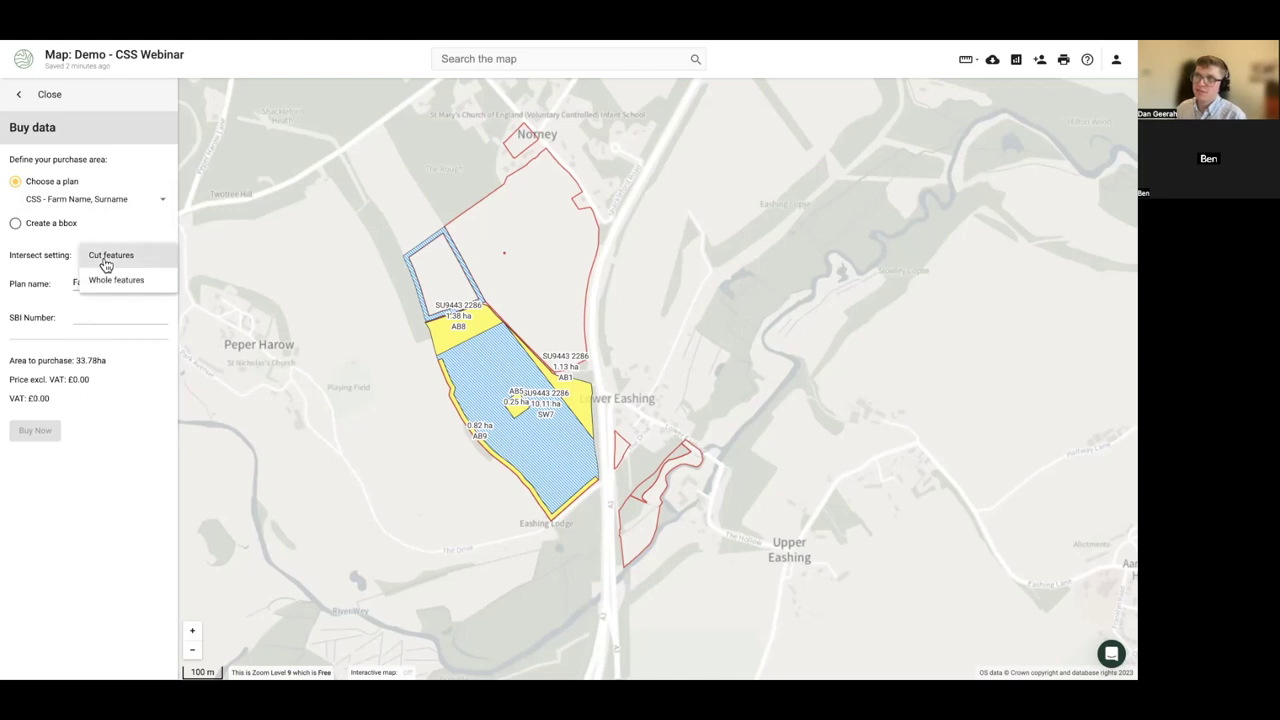
left_click(72, 260)
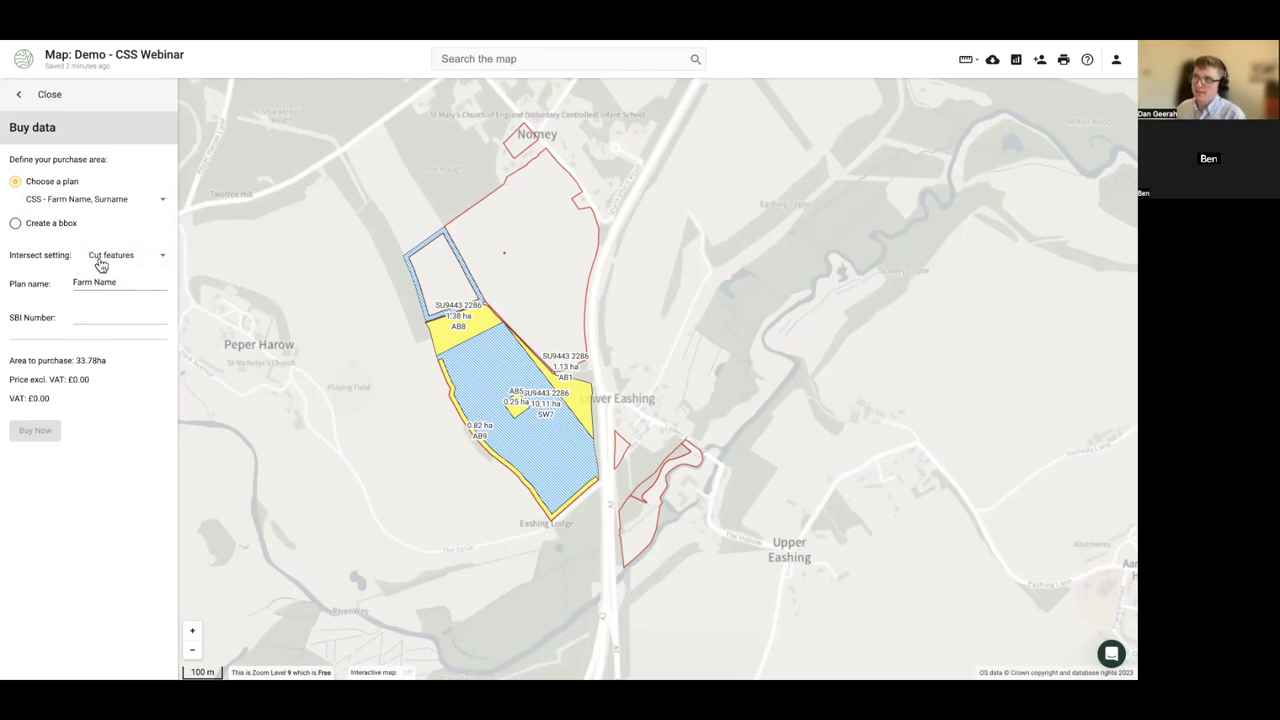
left_click(149, 326)
key("ctrl+v")
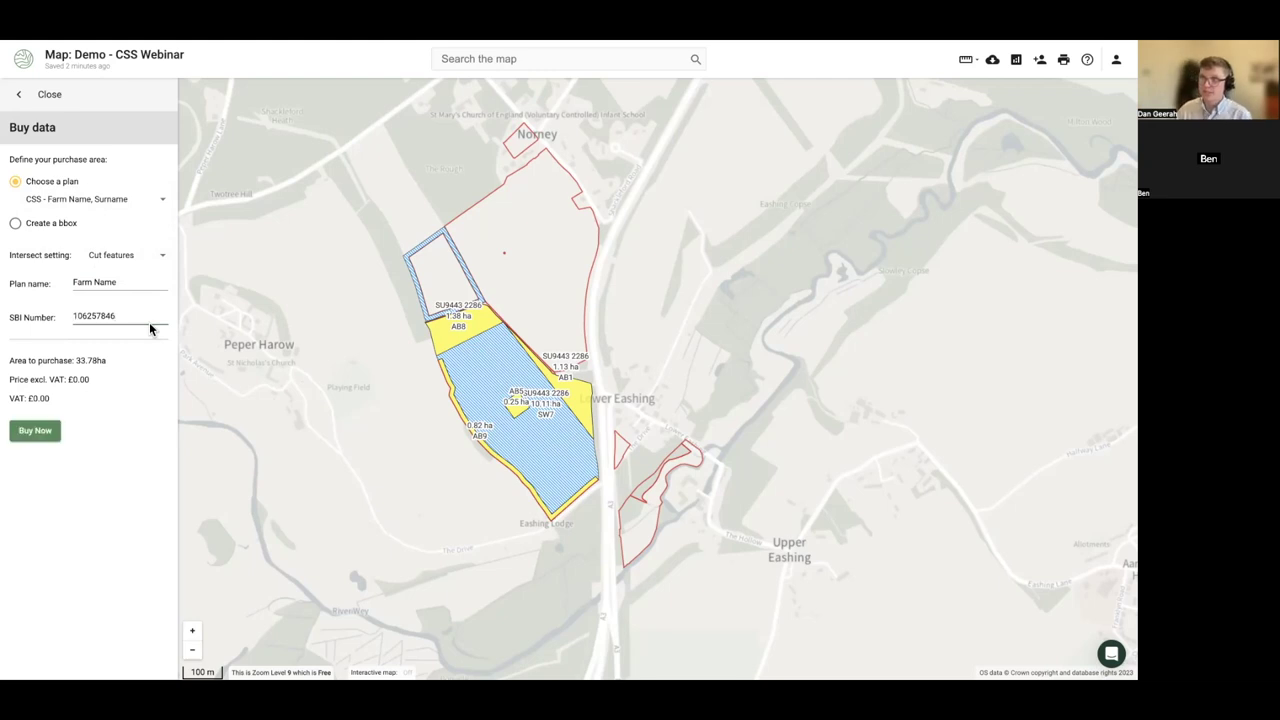
left_click(55, 432)
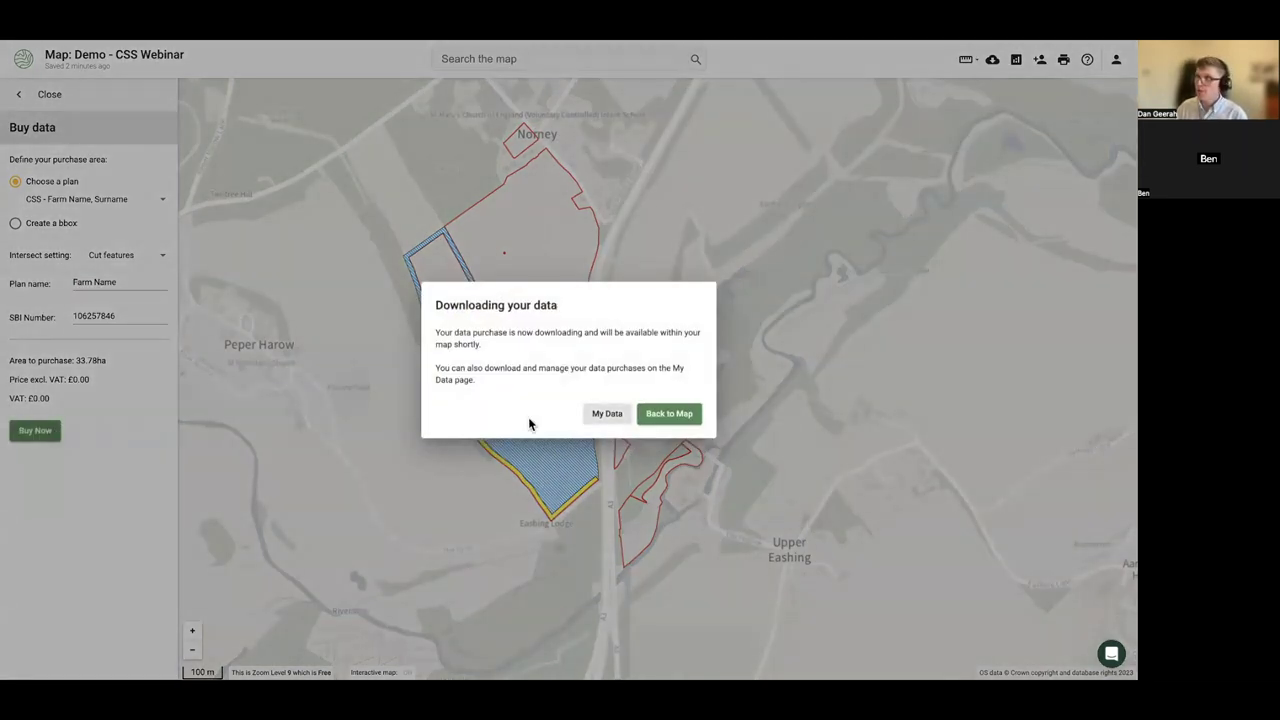
- Reload the map with the purchased plans, hiding CSS, WaterResource, Woodland, WetGrass and BirdSeed
left_click(675, 419)
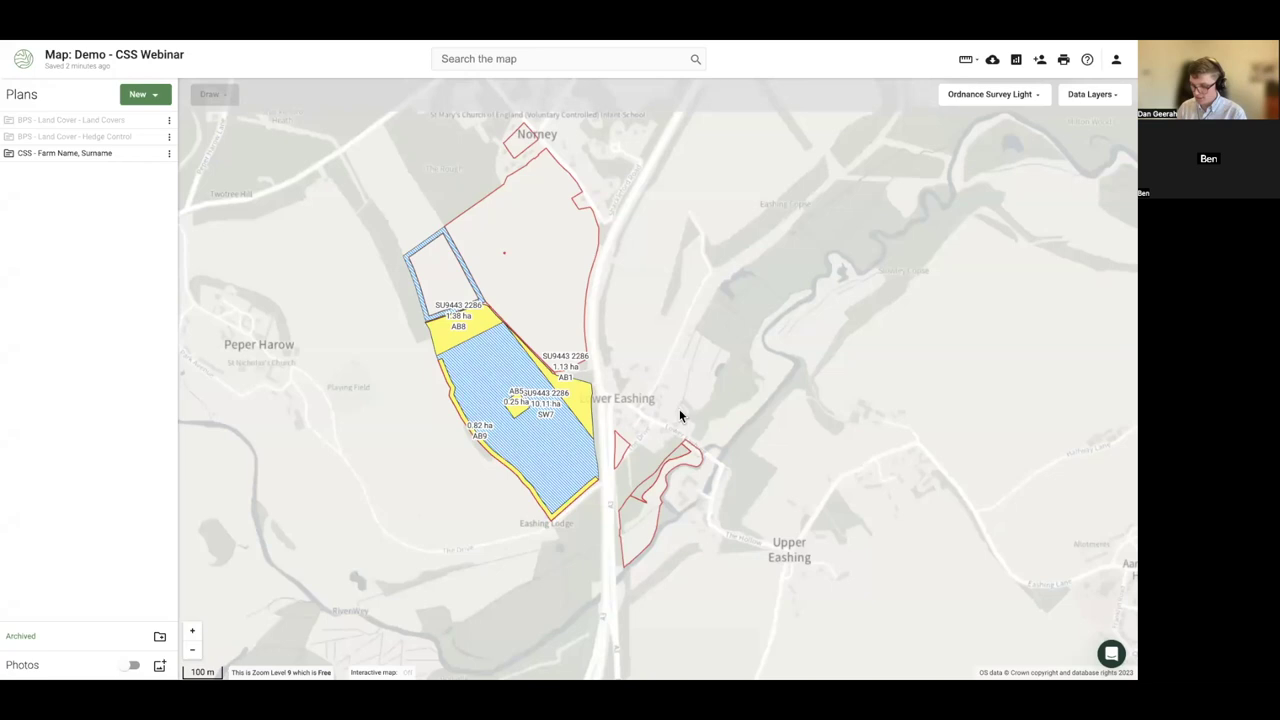
key("ctrl+r")
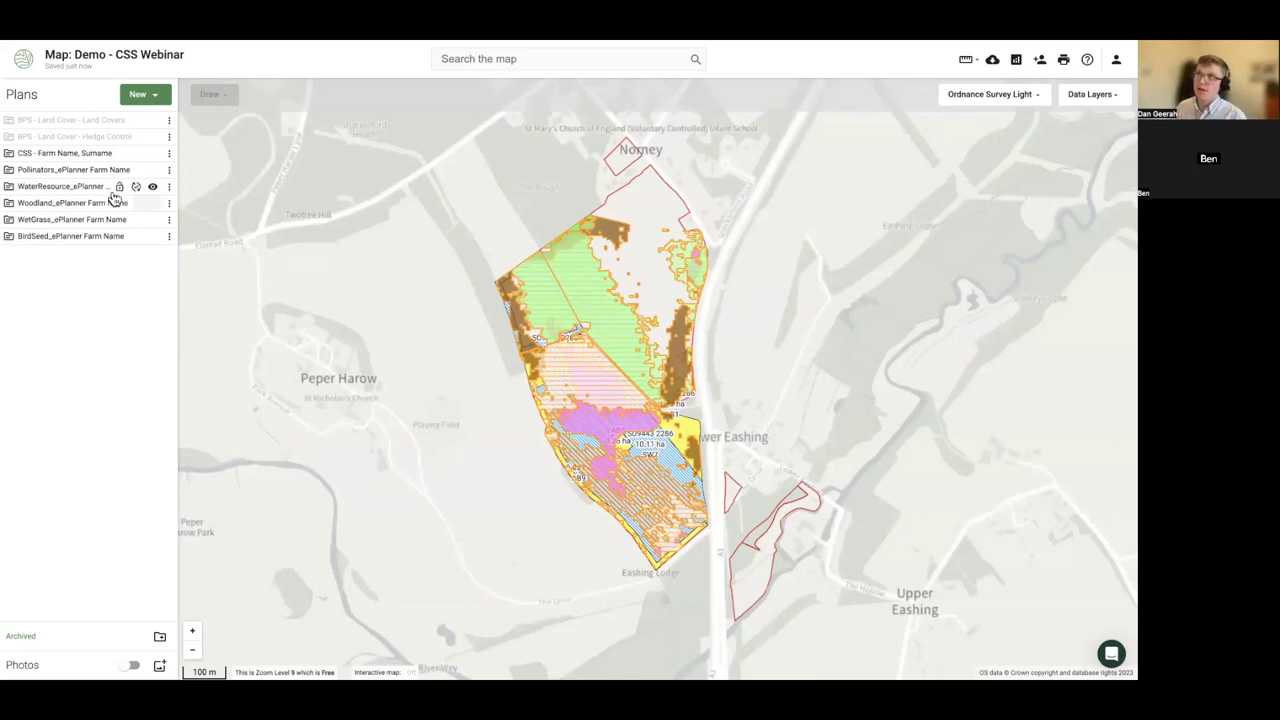
left_click(152, 155)
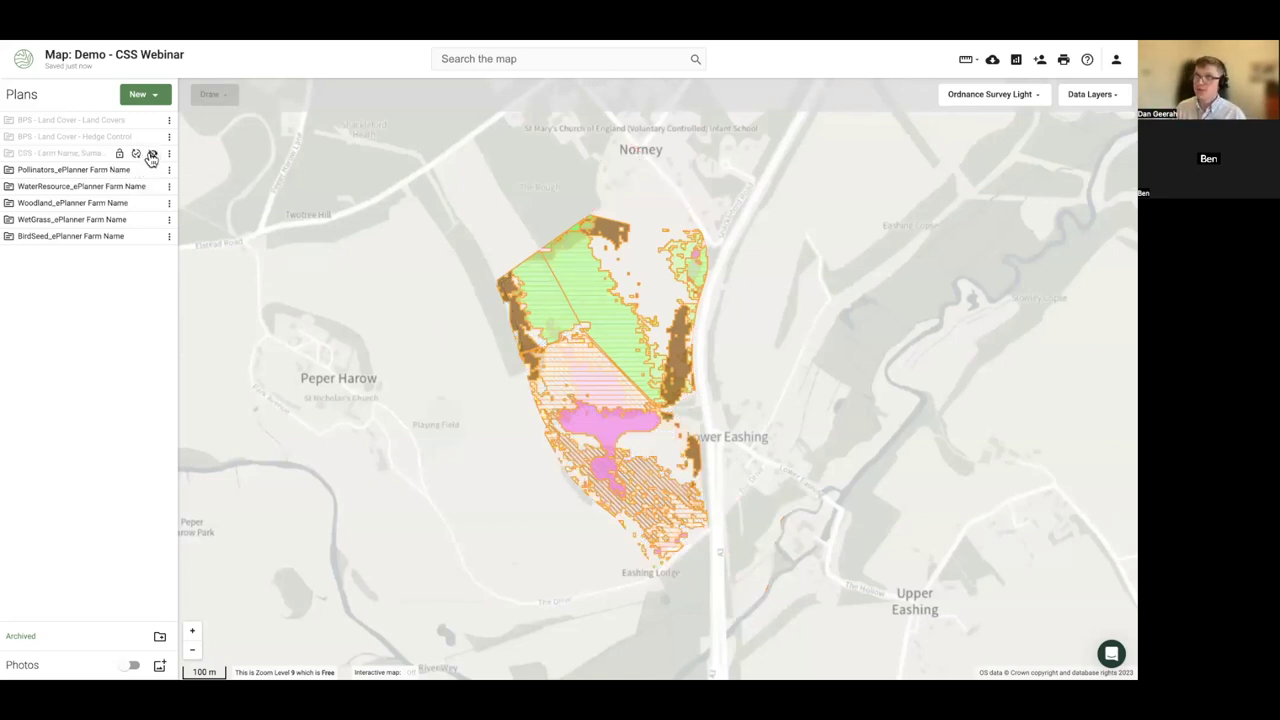
left_click(153, 186)
left_click(153, 203)
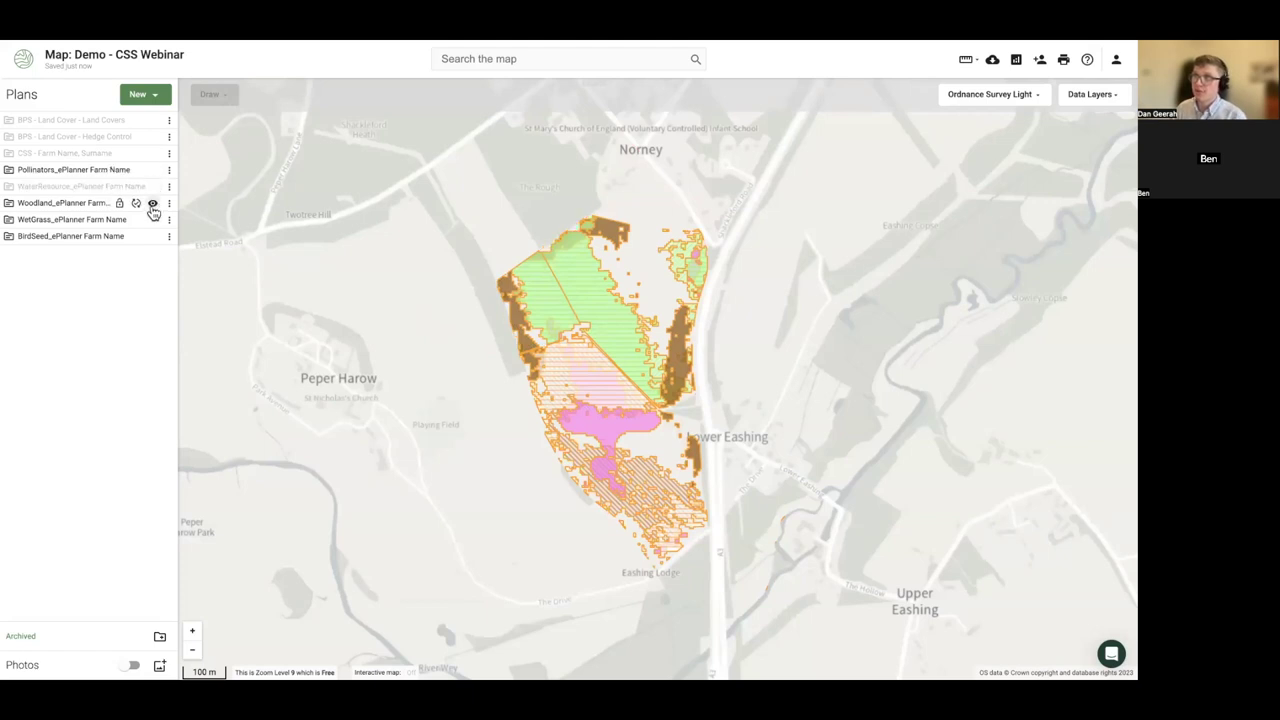
left_click(153, 219)
left_click(153, 238)
mouse_move(14, 172)
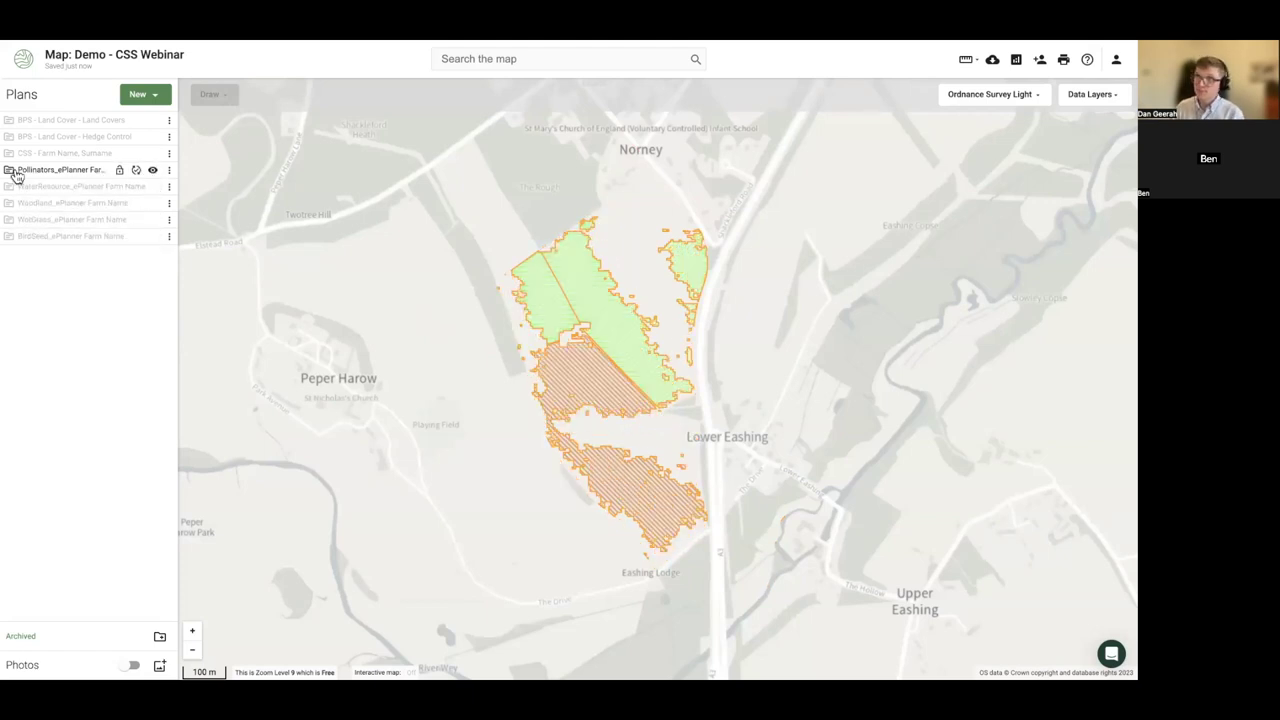
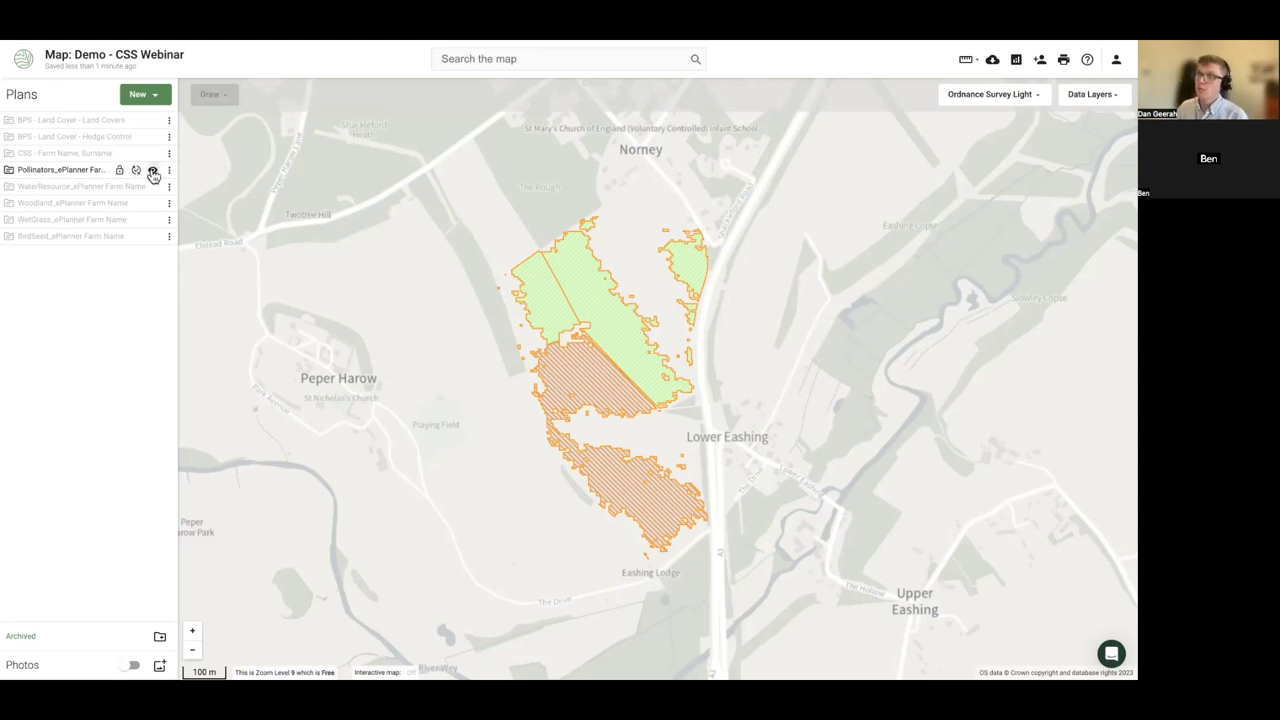
- Hide the Pollinators plan and preview the WaterResource plan, framing its features on the map
left_click(152, 170)
left_click(153, 187)
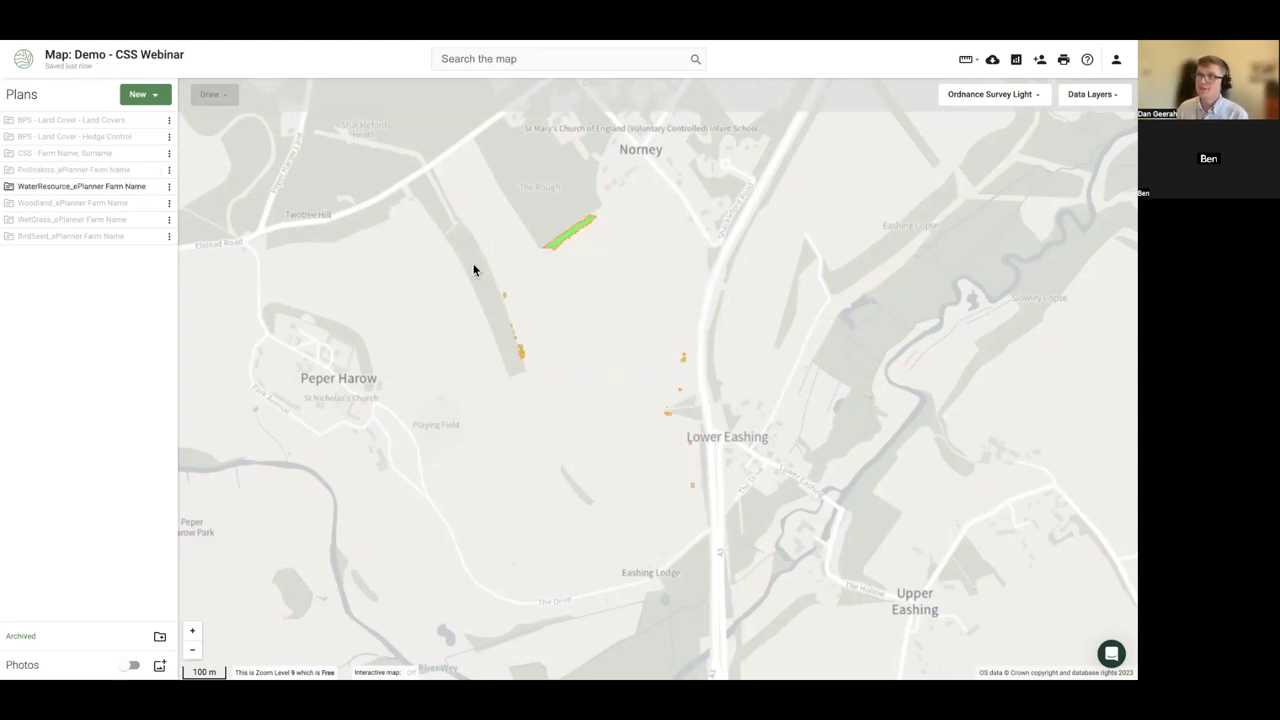
scroll(471, 270, "up", 1)
left_click_drag(471, 270, 455, 305)
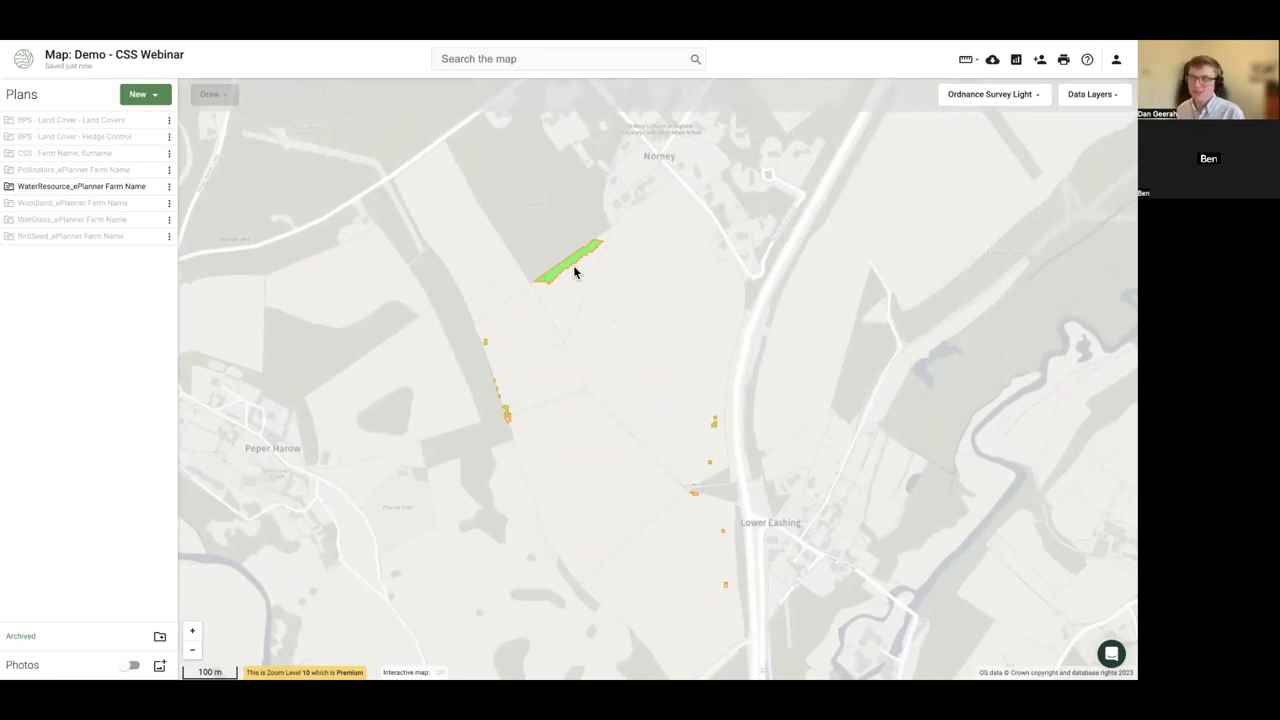
- Preview the Woodland and WetGrass plans in turn, ending with only BirdSeed displayed
left_click(152, 187)
left_click(155, 205)
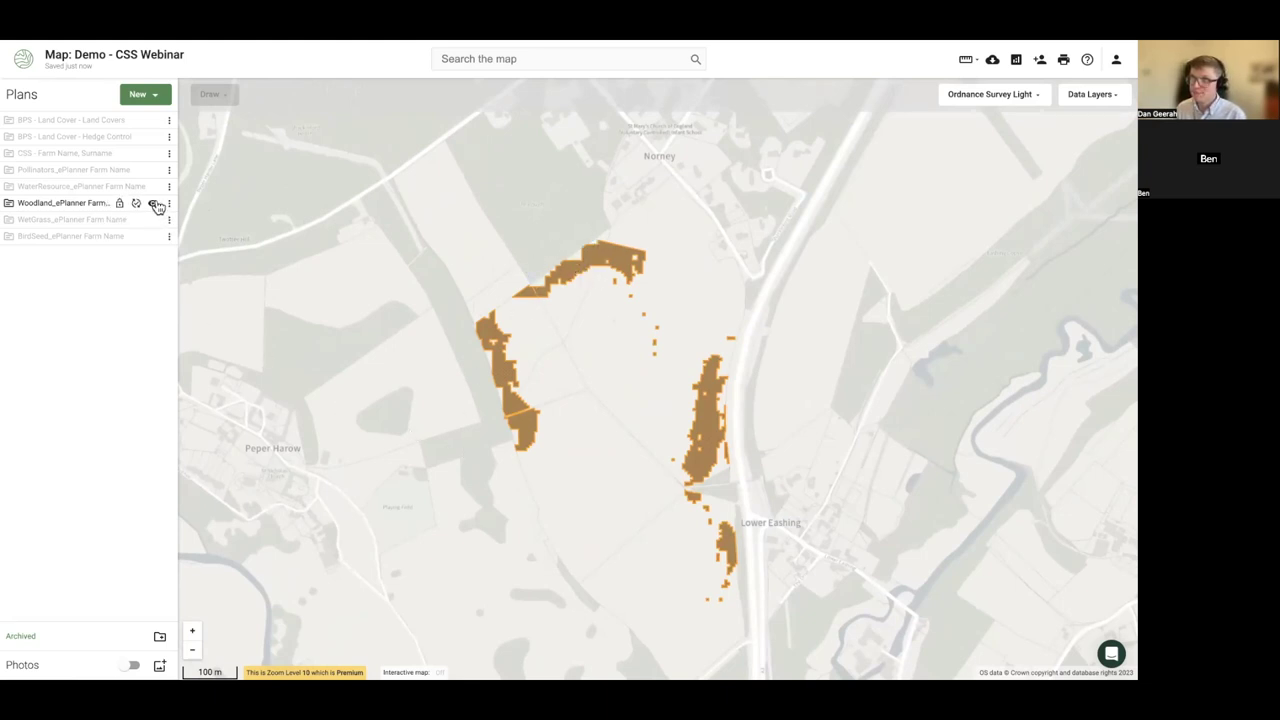
left_click(153, 203)
left_click(154, 220)
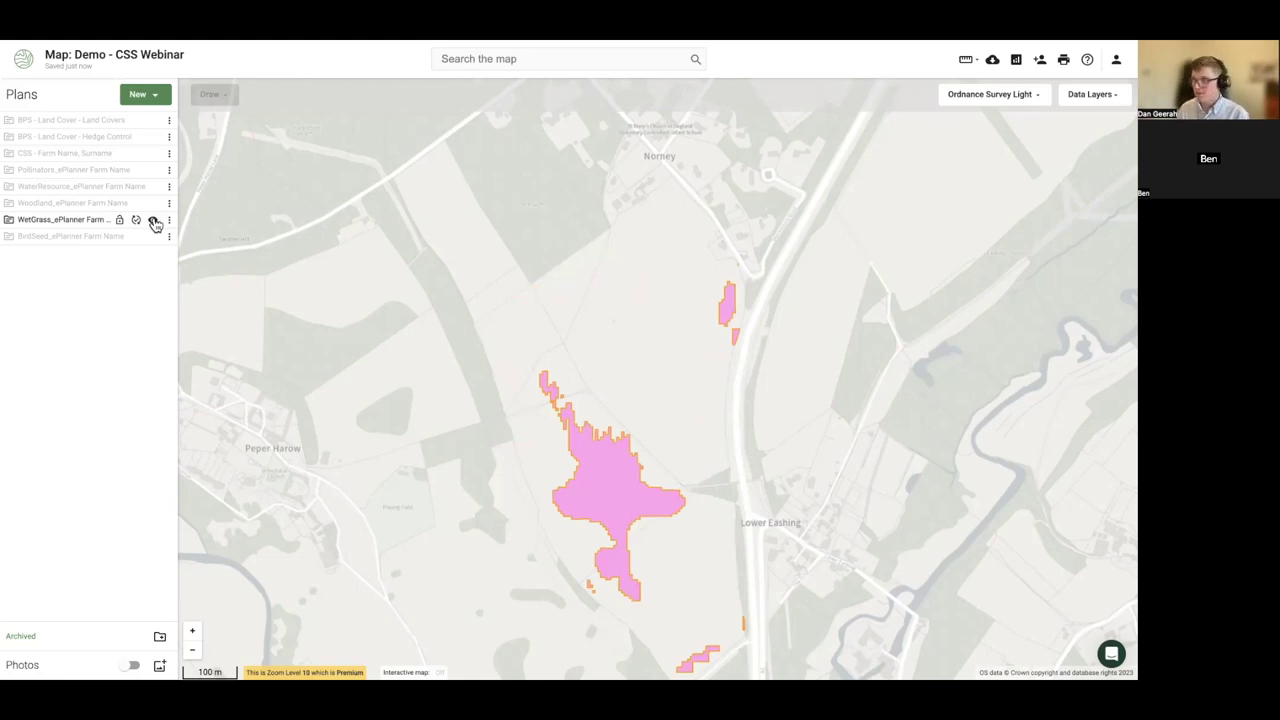
left_click(154, 220)
left_click(155, 236)
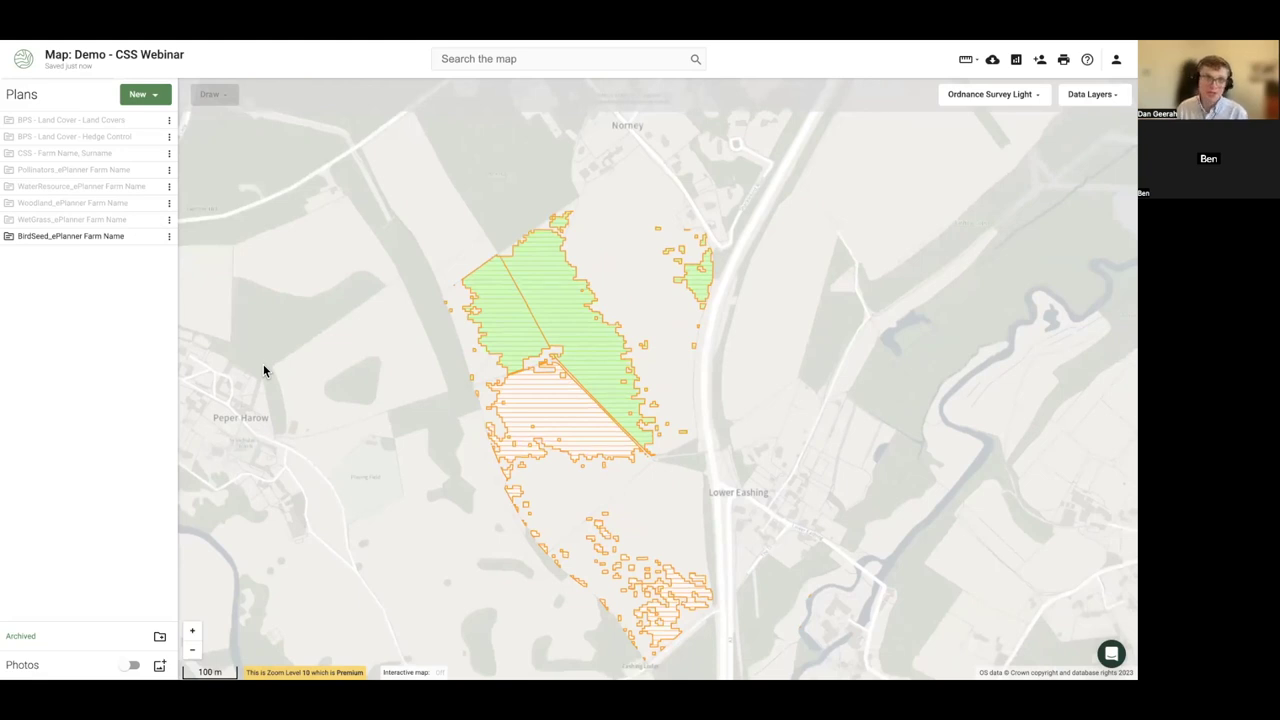
left_click(1111, 655)
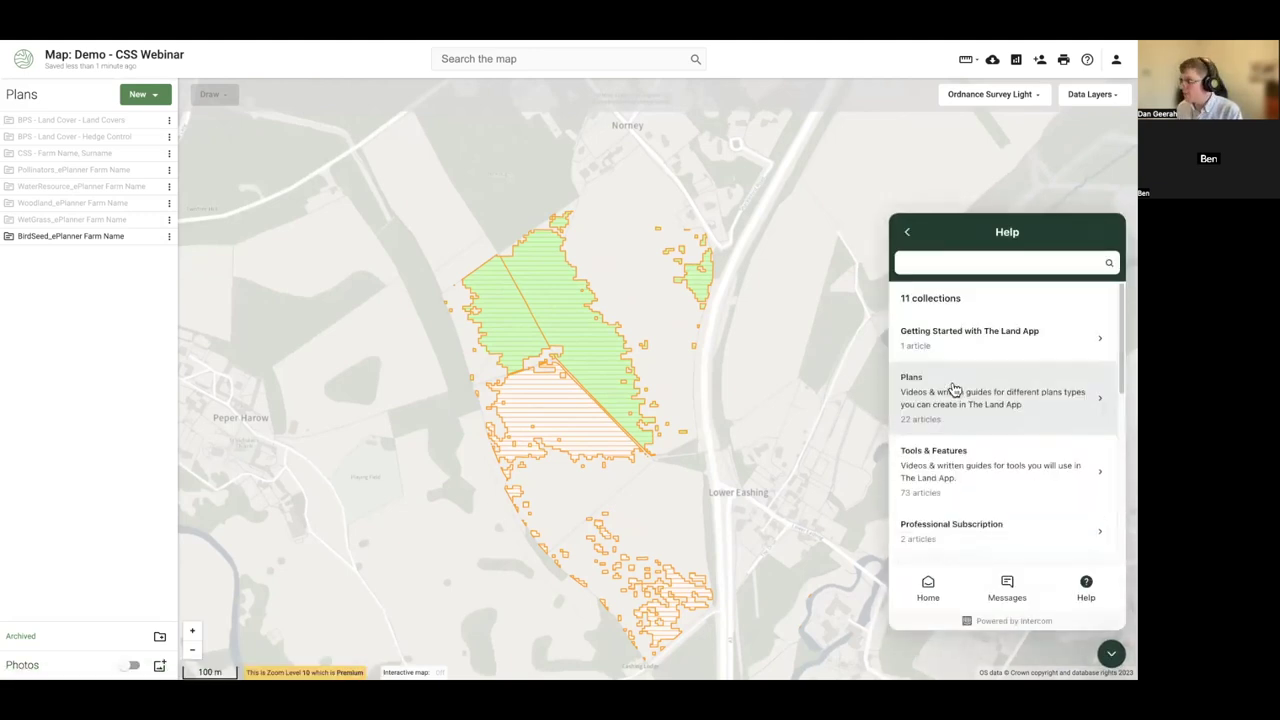
type("e-planner")
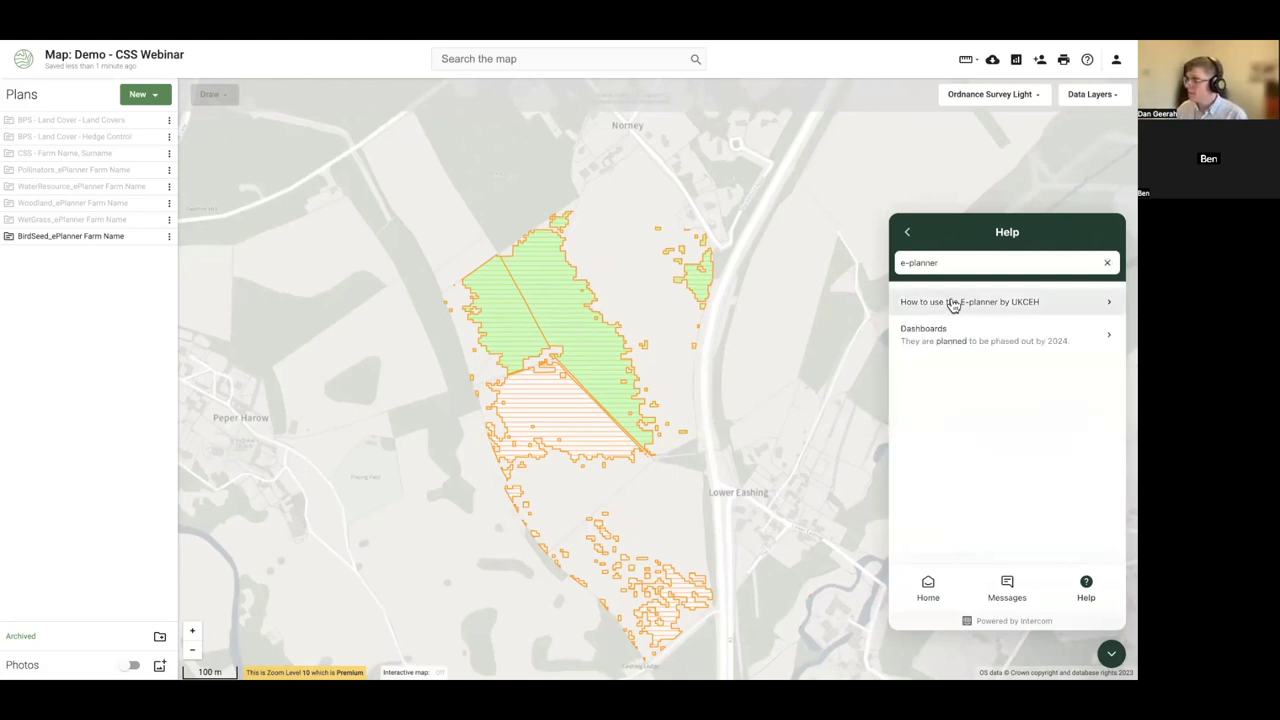
left_click(944, 301)
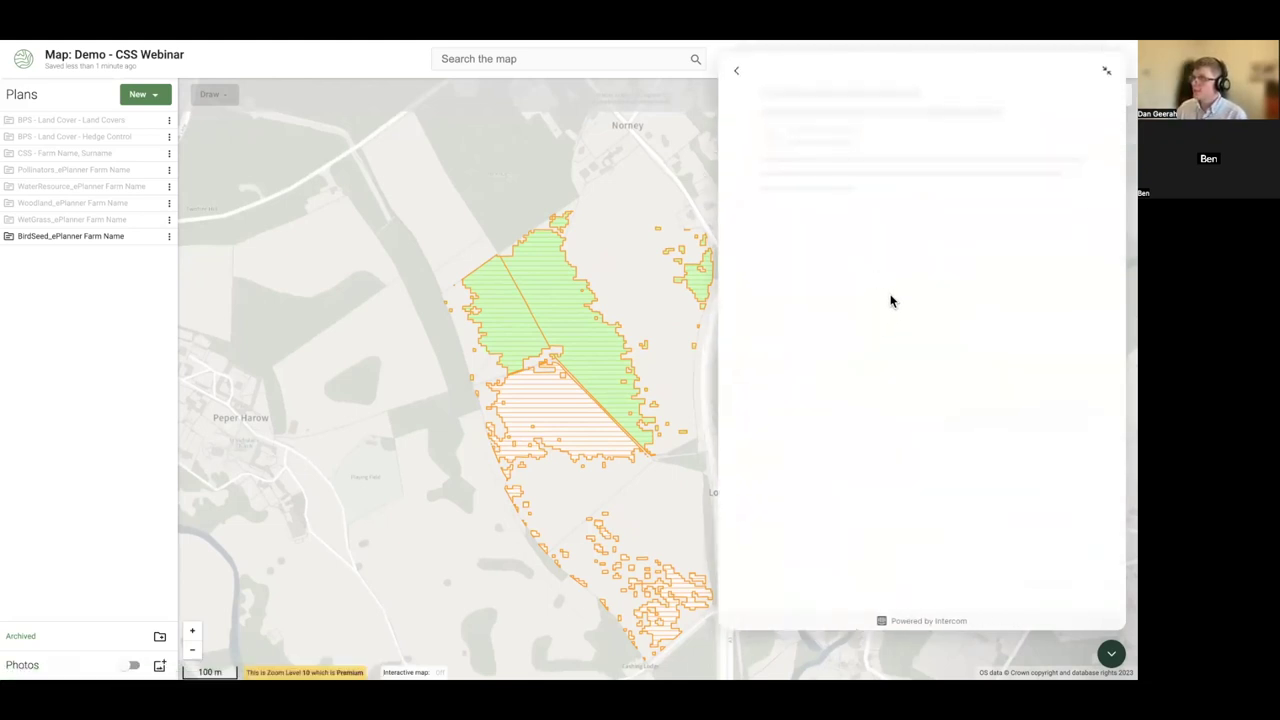
scroll(1106, 200, "down", 10)
scroll(1104, 343, "down", 10)
scroll(1106, 388, "up", 2)
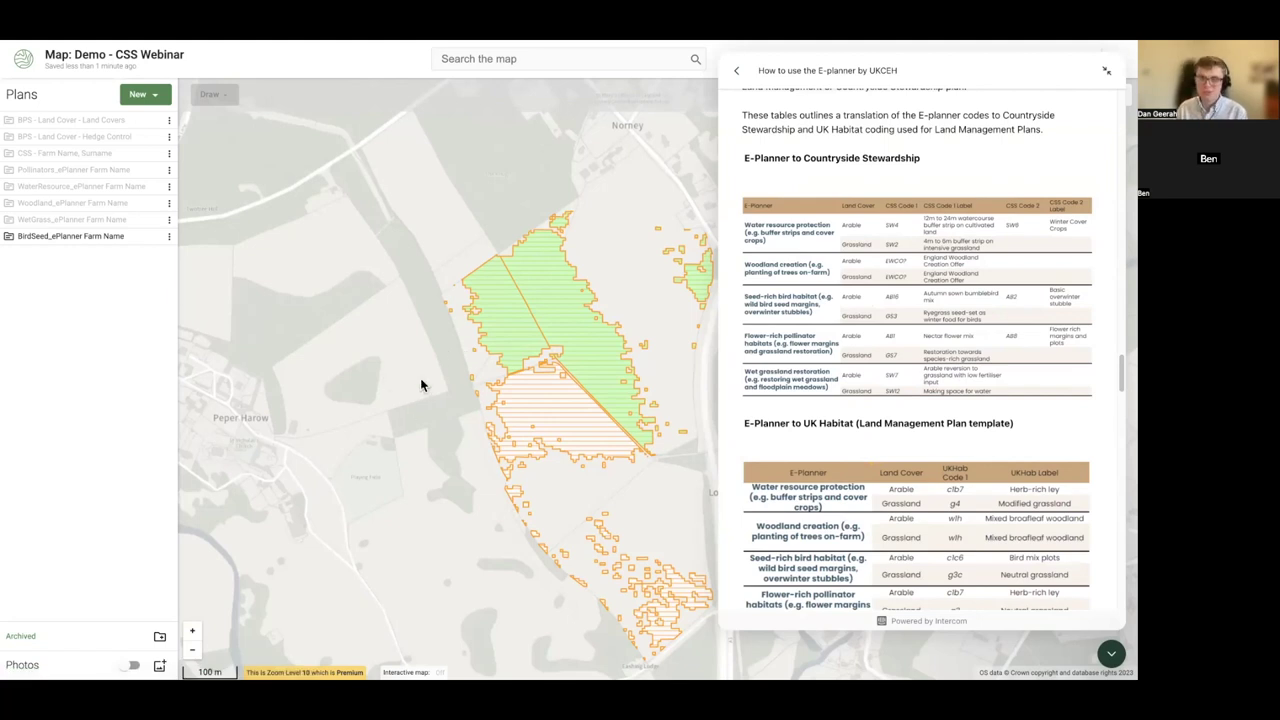
left_click(1111, 653)
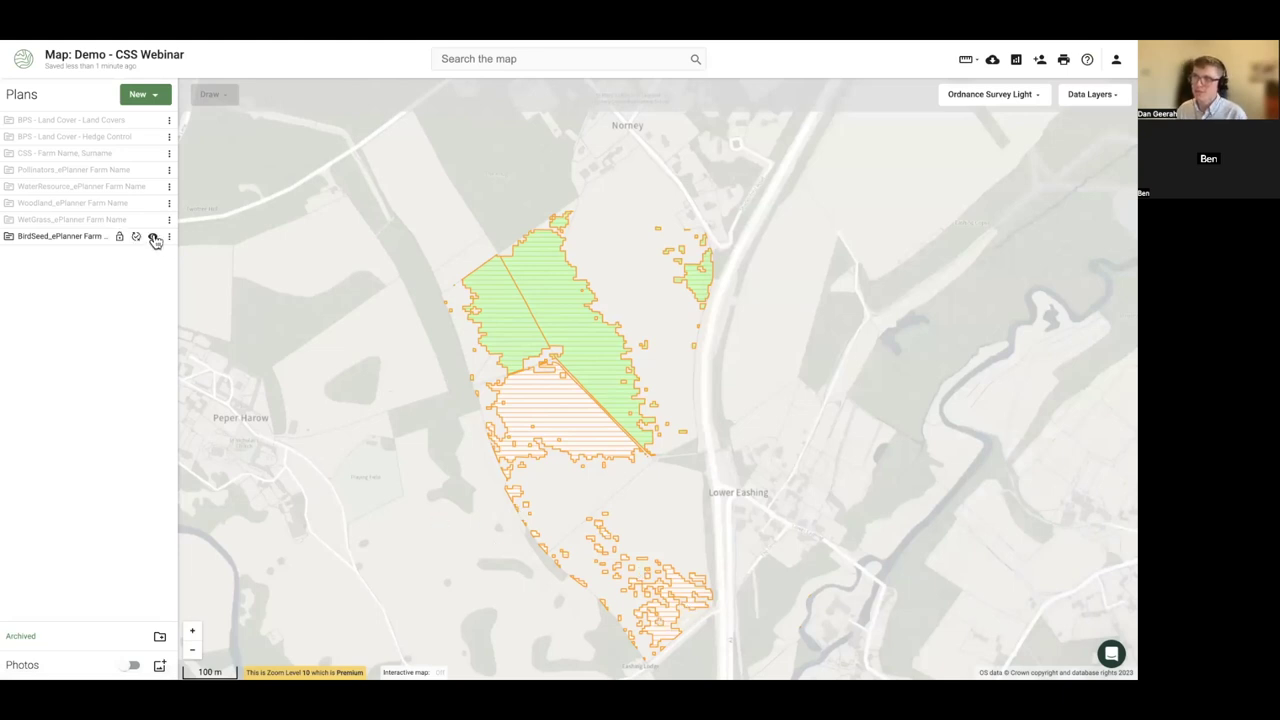
- Hide BirdSeed, show the CSS plan at the bottom of the list, and overlay Pollinators
left_click(153, 237)
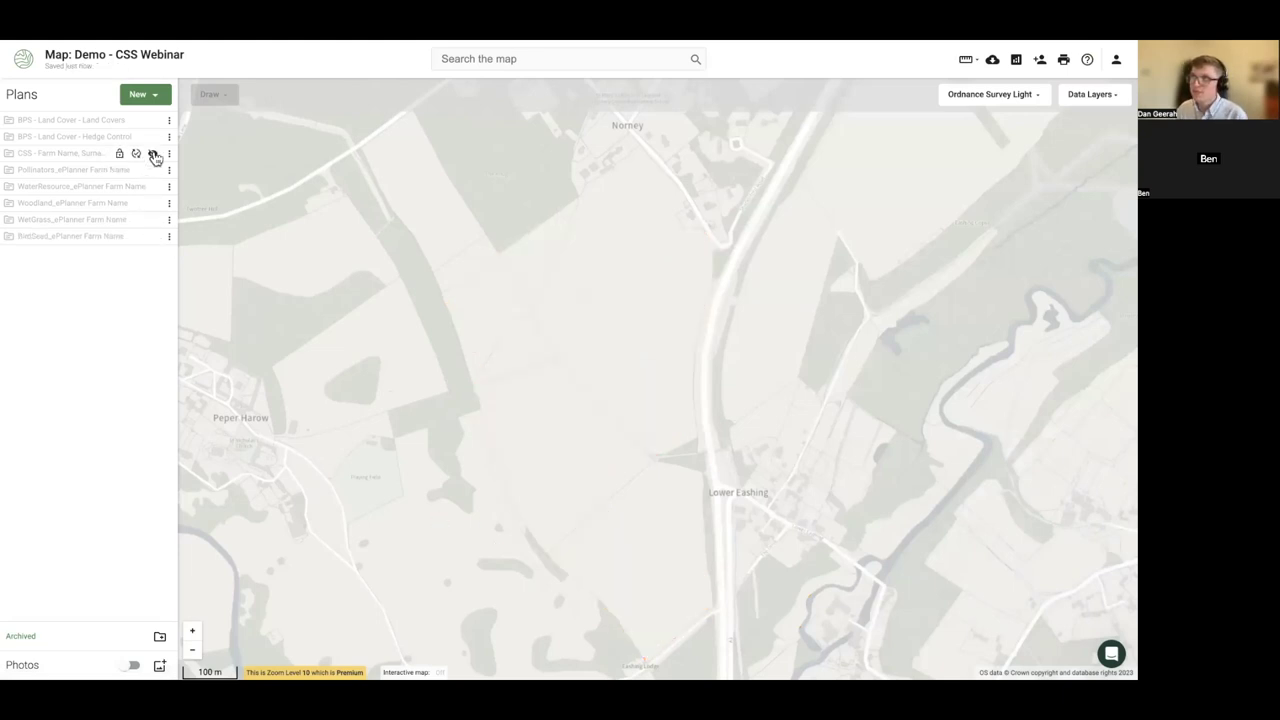
left_click(152, 153)
left_click_drag(70, 155, 48, 238)
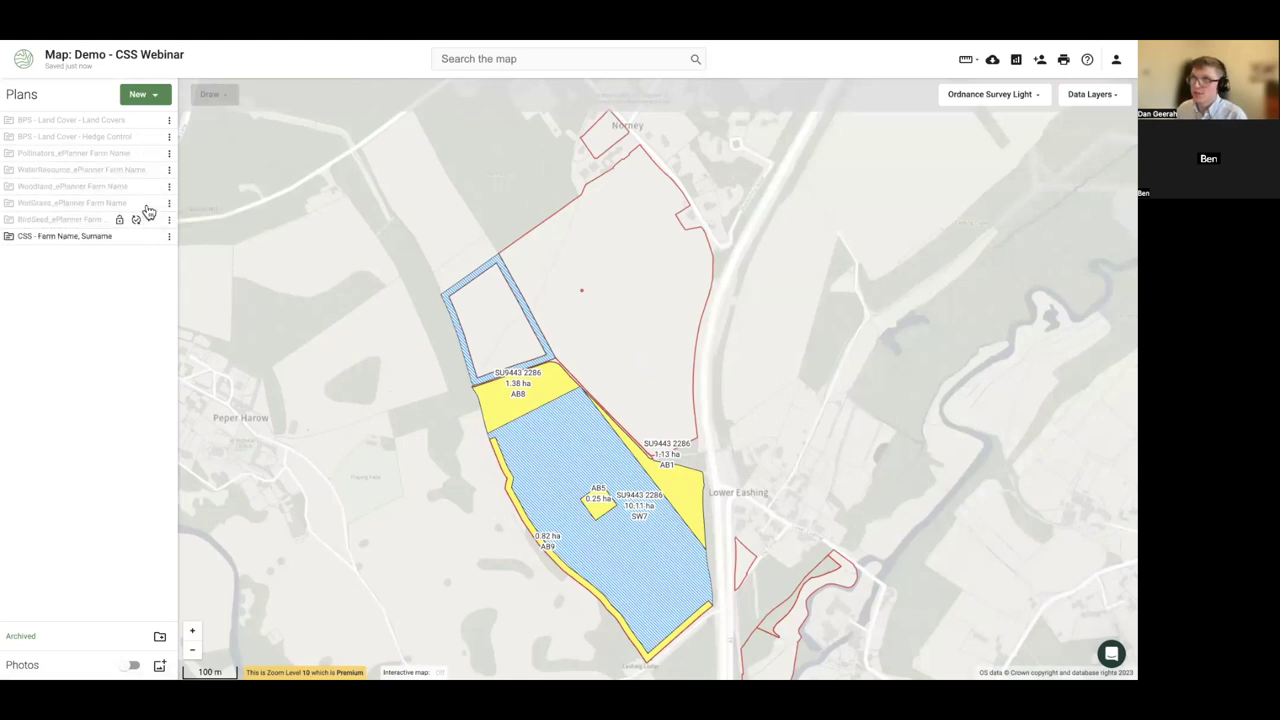
left_click(153, 154)
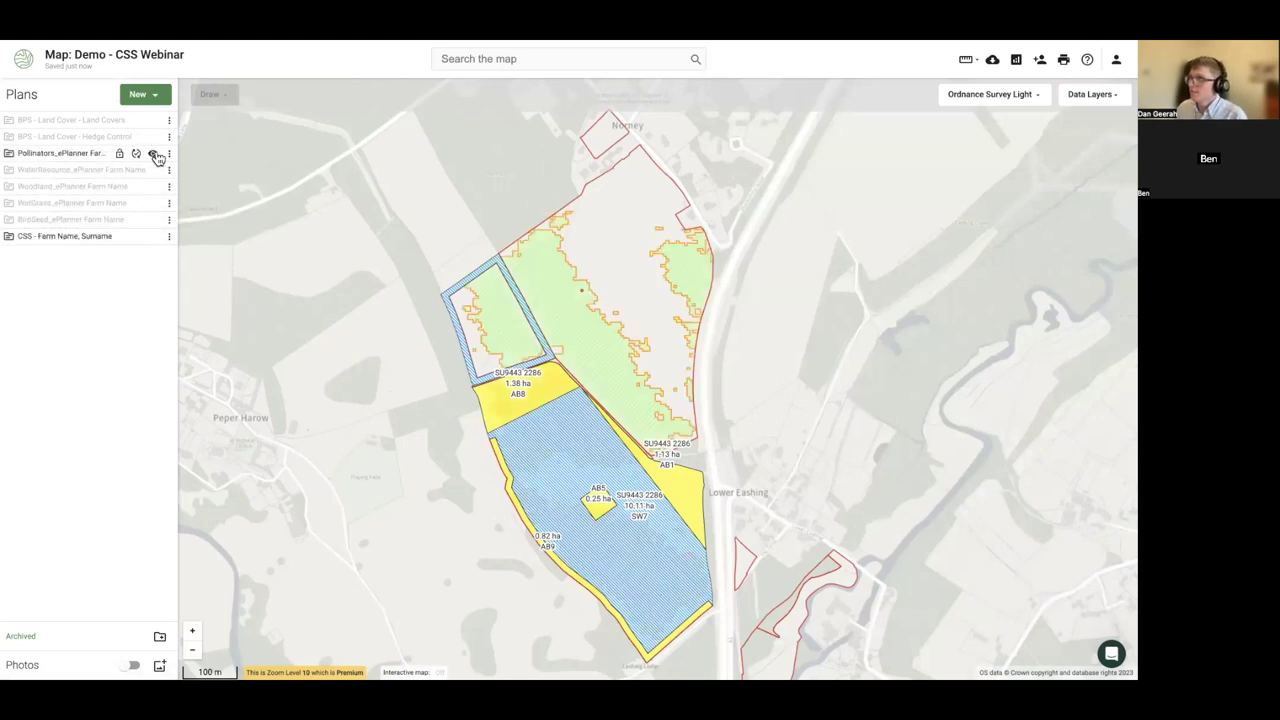
left_click(153, 155)
left_click(153, 155)
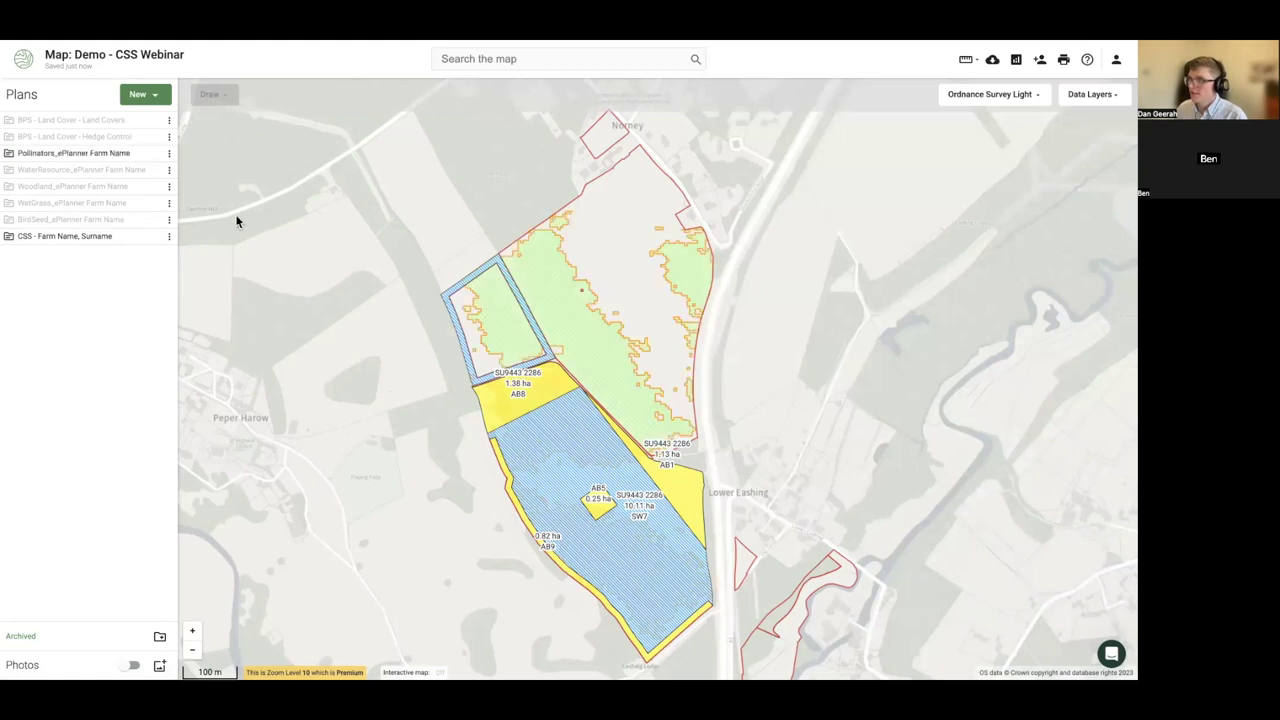
- Assign the small north-west field the AB1 Nectar flower mix option
left_click(493, 329)
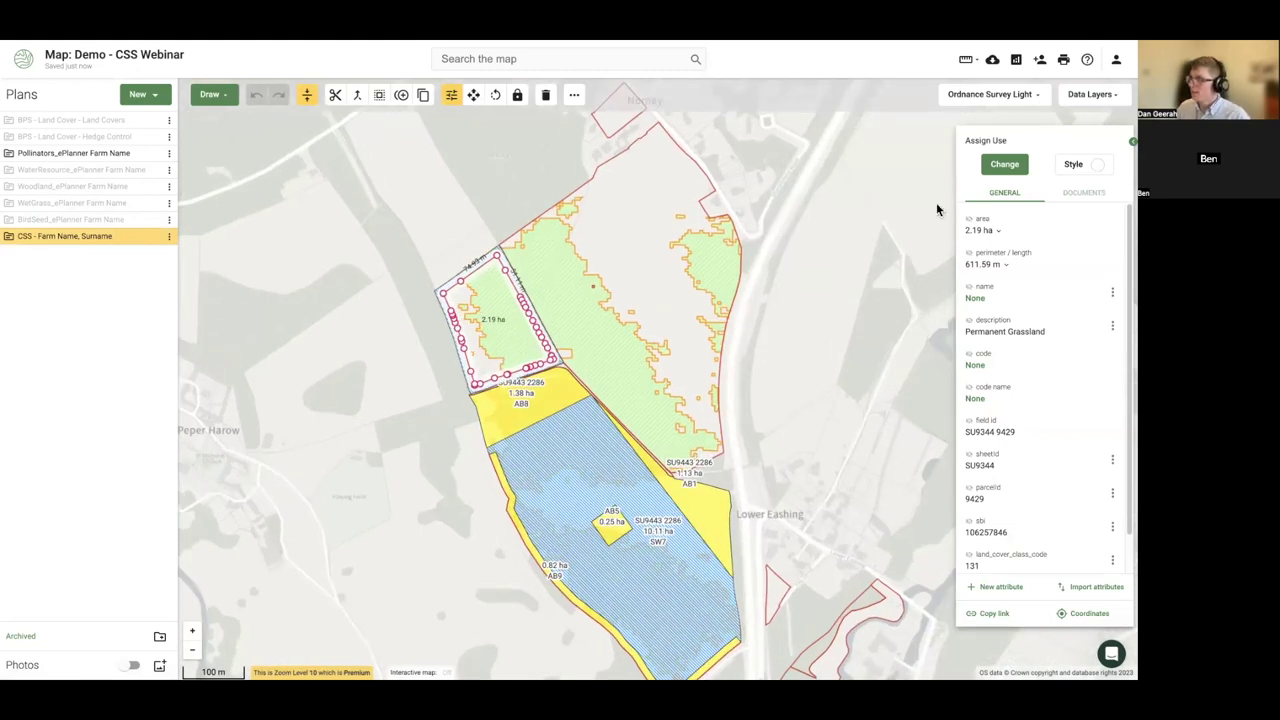
left_click(1005, 165)
type("AB1")
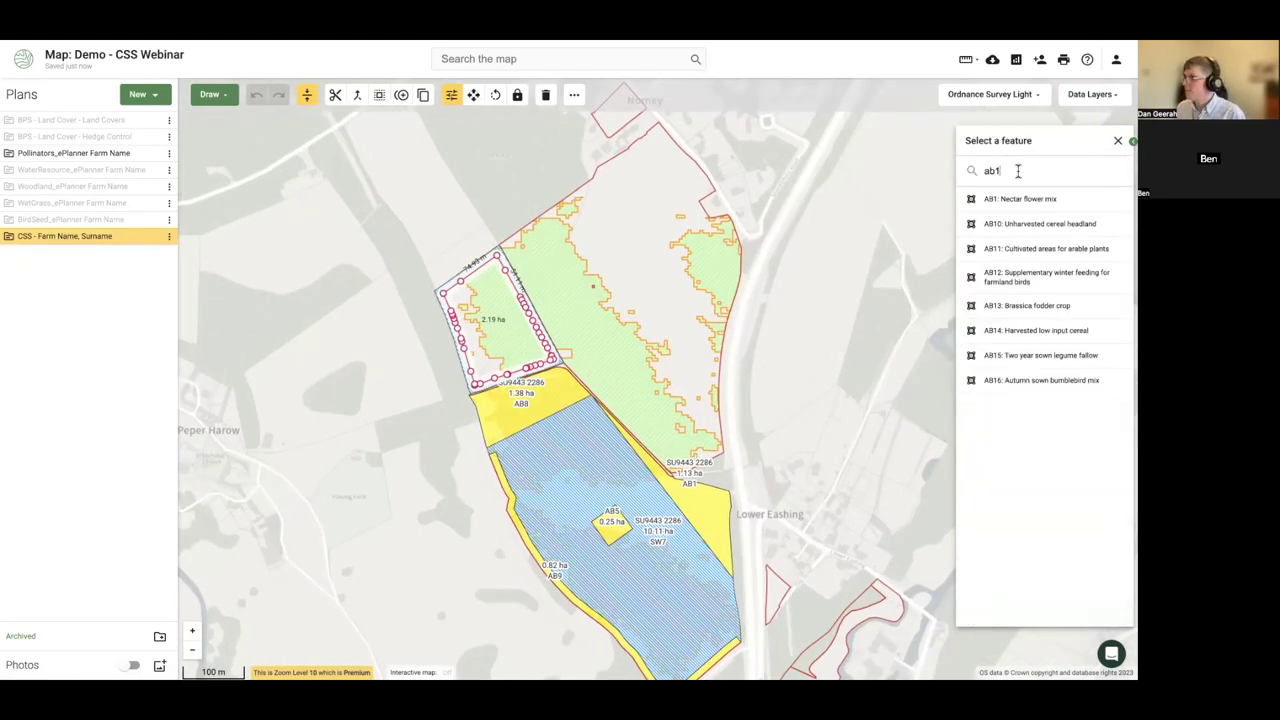
left_click(1011, 200)
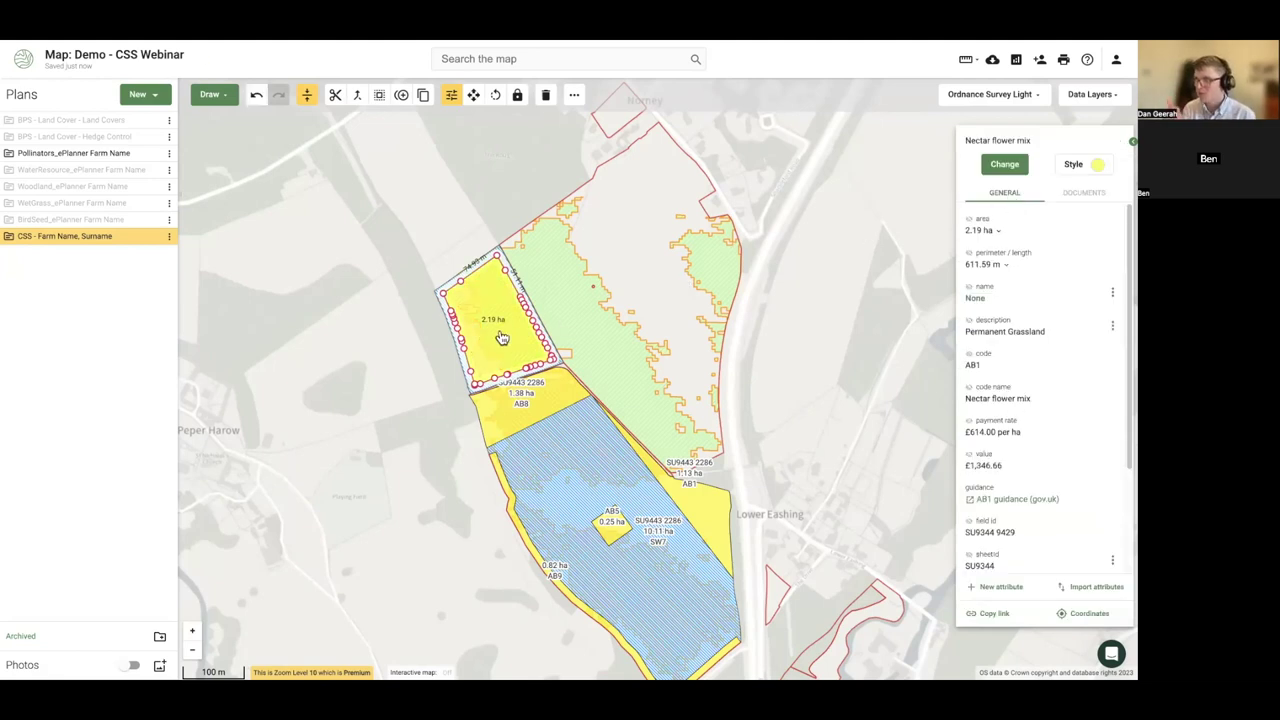
left_click(352, 374)
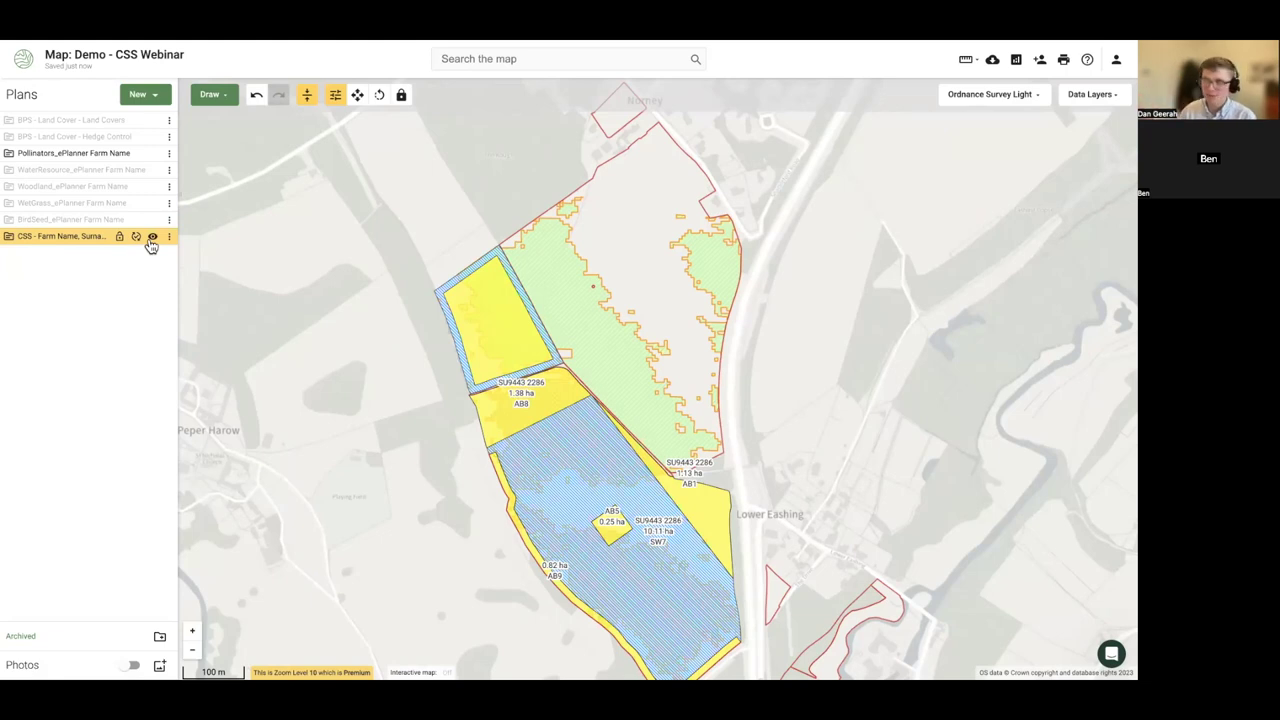
- Split the eastern pollinator patch off the large field, redoing the cut with Snap turned off
left_click(663, 277)
scroll(686, 271, "up", 1)
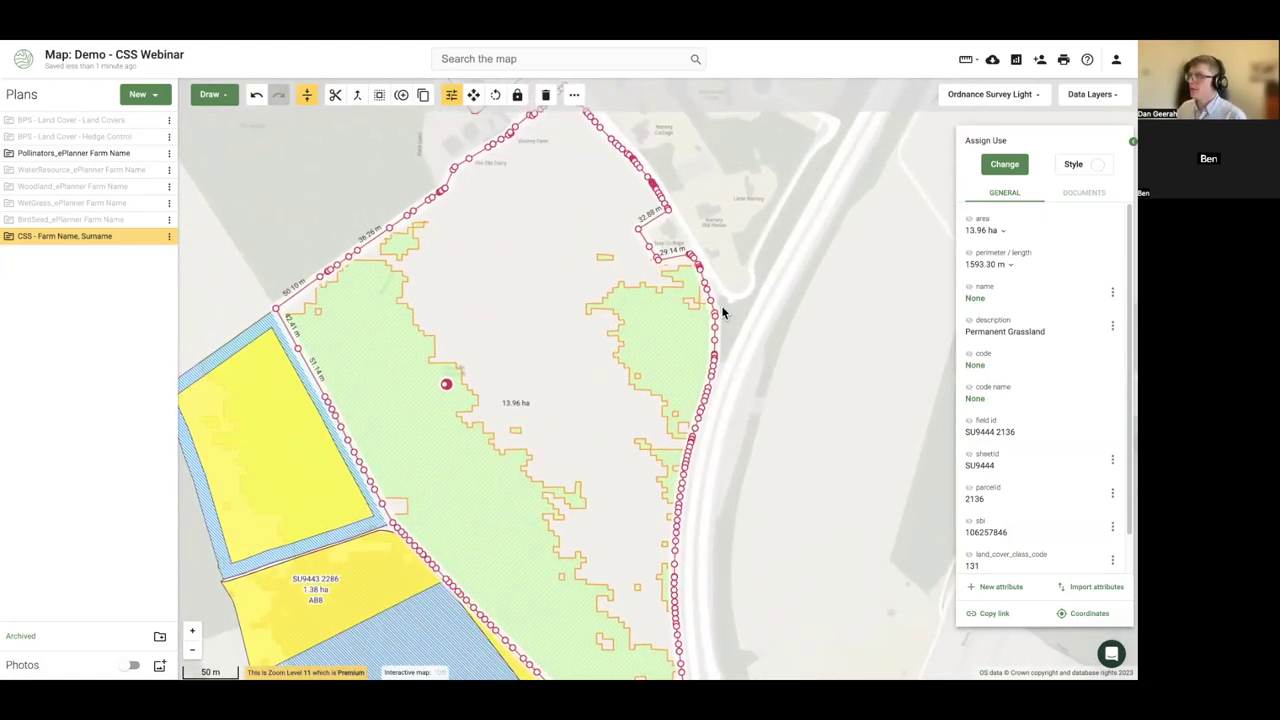
left_click(656, 326)
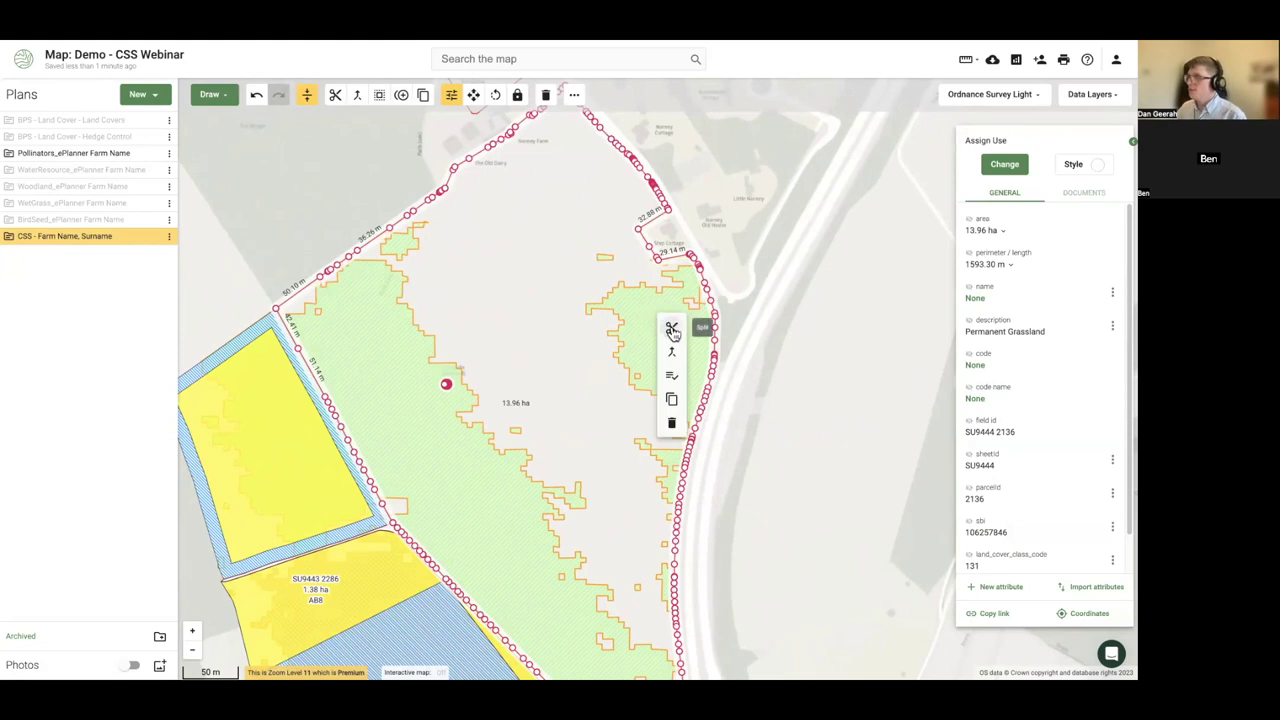
left_click(672, 331)
mouse_move(660, 252)
left_mouse_down()
mouse_move(596, 298)
mouse_move(591, 343)
mouse_move(650, 423)
mouse_move(711, 475)
left_mouse_up()
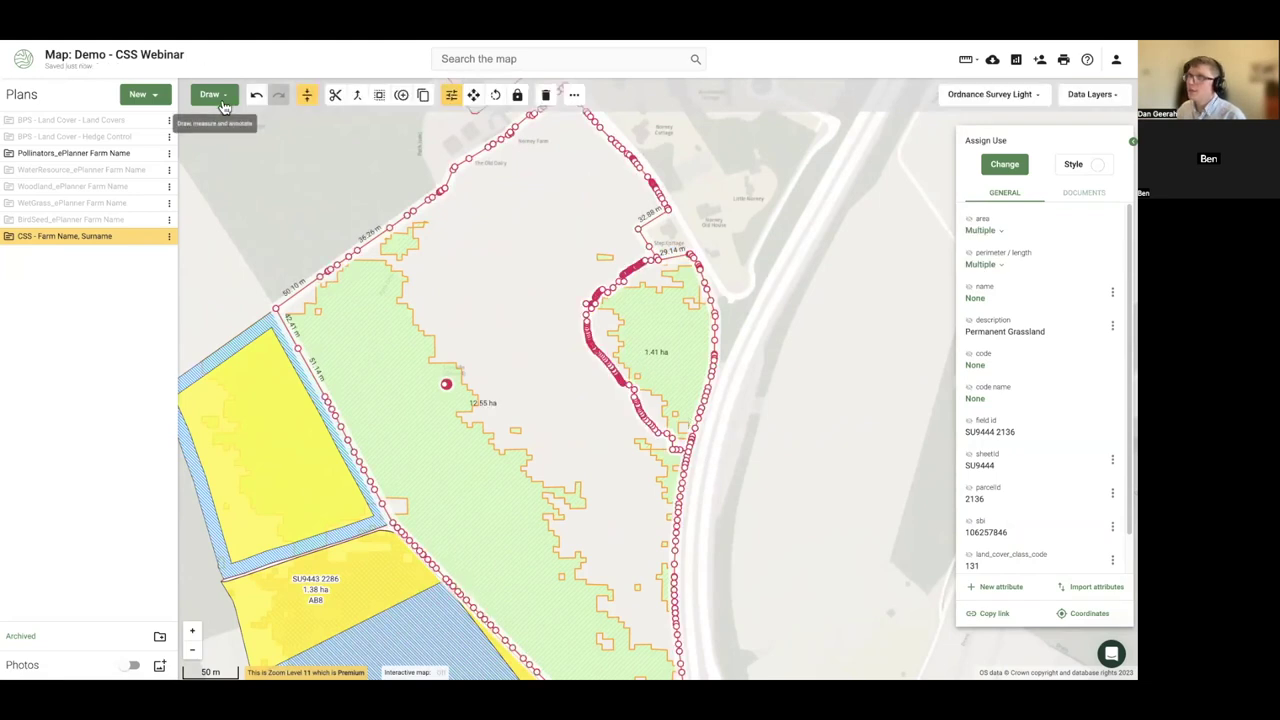
left_click(256, 95)
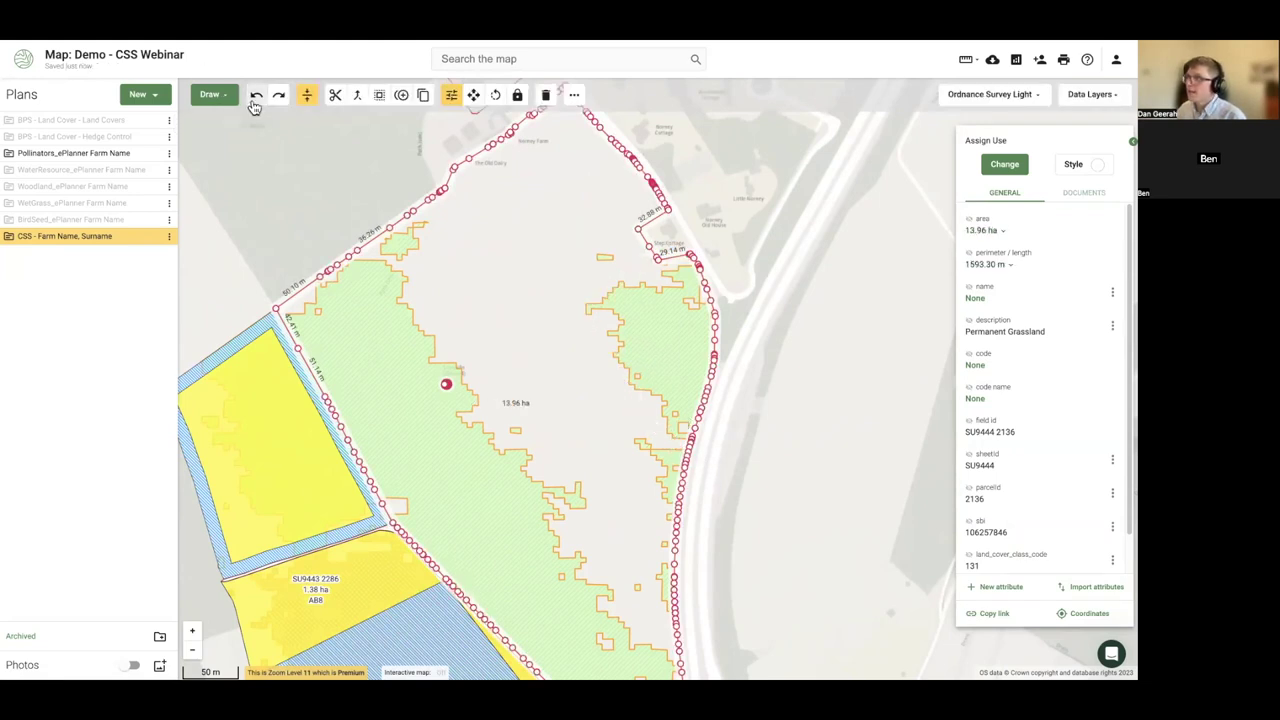
left_click(308, 100)
left_click(596, 297)
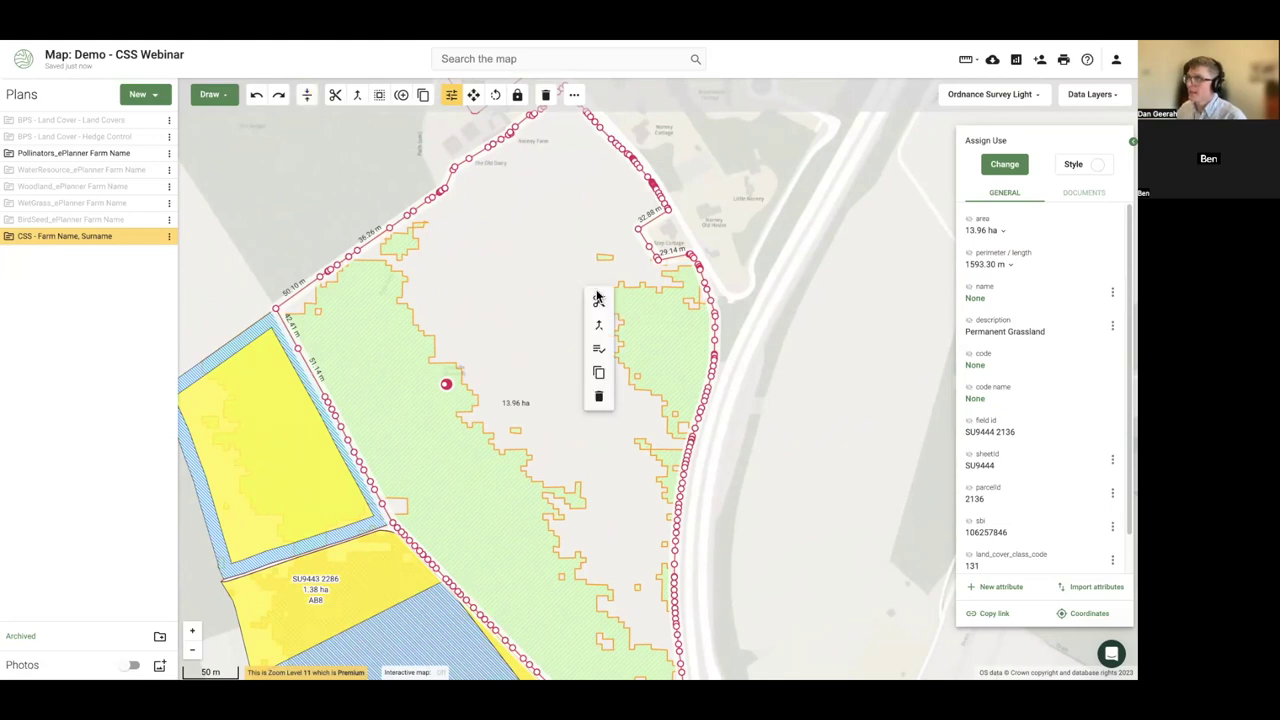
left_click(597, 298)
mouse_move(681, 243)
left_mouse_down()
mouse_move(627, 285)
mouse_move(624, 343)
mouse_move(634, 379)
mouse_move(713, 451)
left_mouse_up()
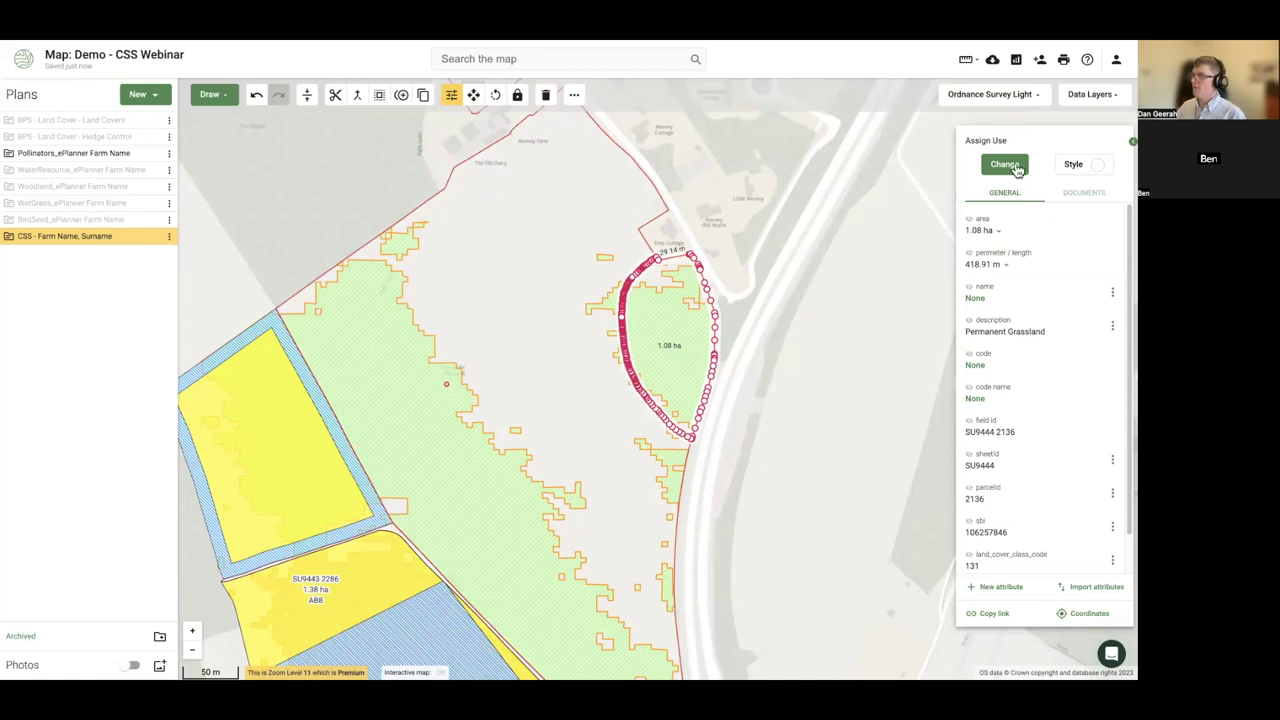
- Code the new 1.08 ha piece GS1 Take small areas out of management
left_click(1014, 165)
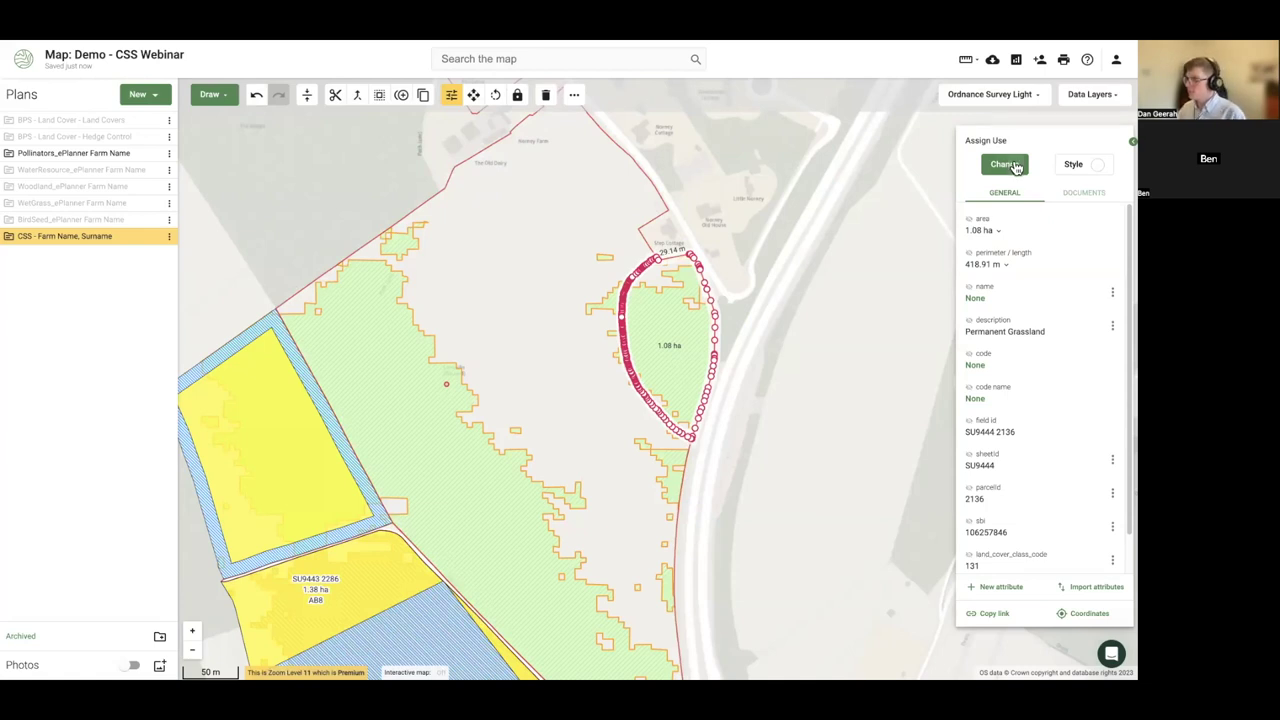
type("gs1")
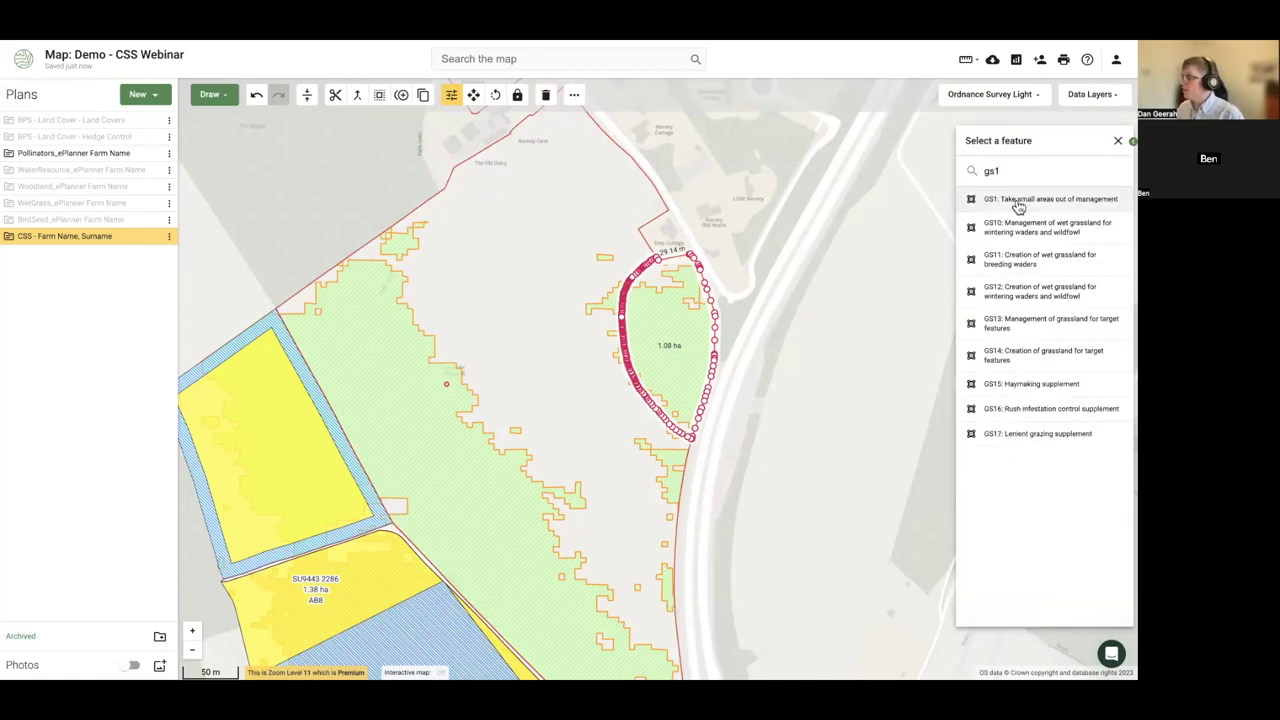
left_click(1020, 199)
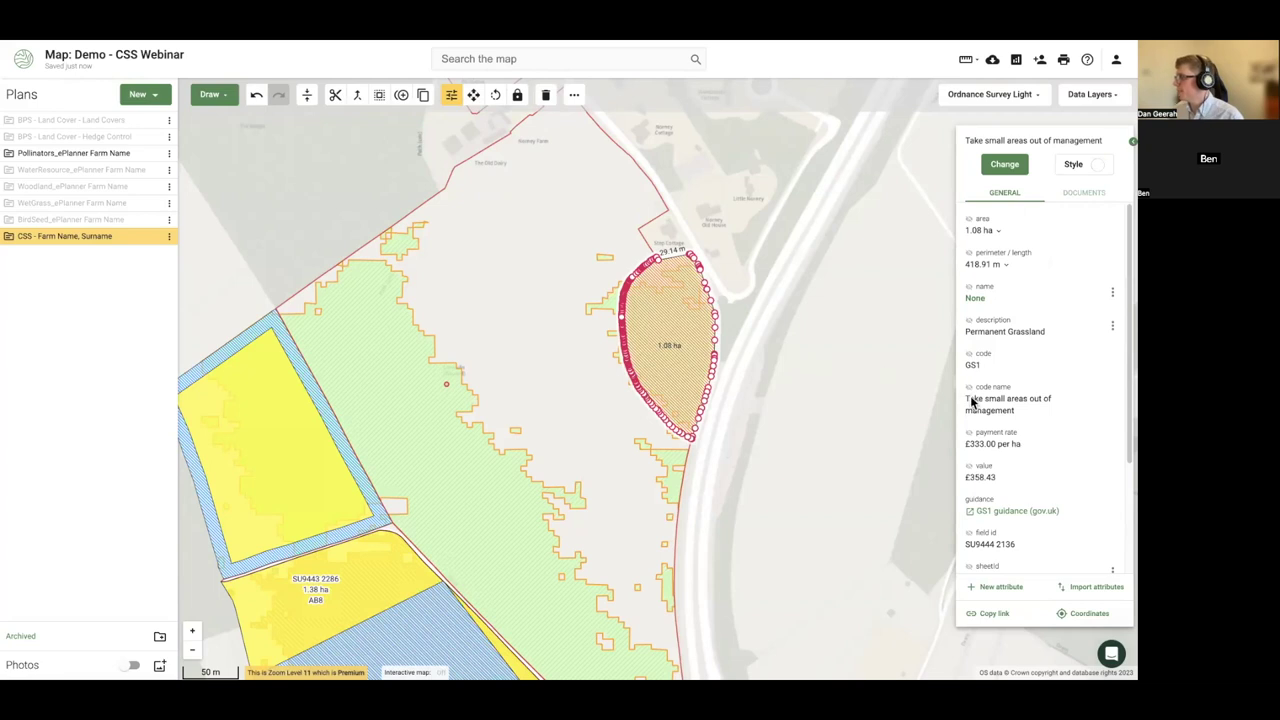
left_click(771, 410)
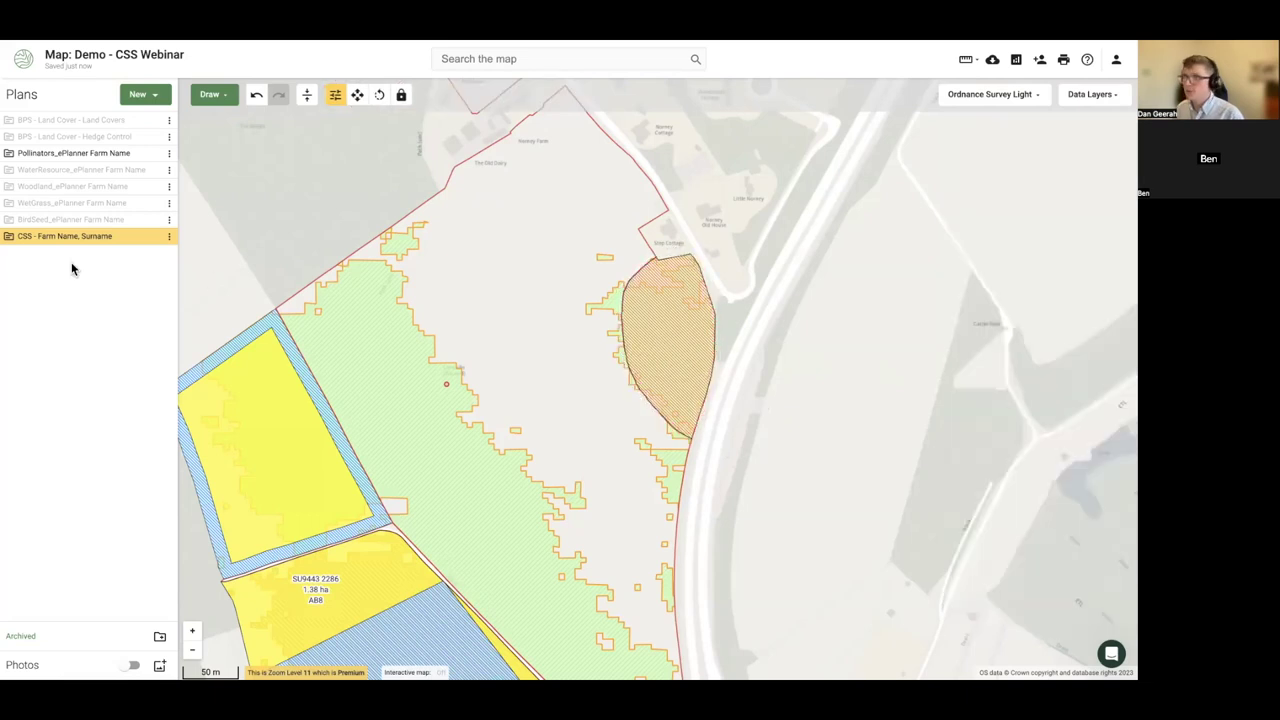
- Hide Pollinators, zoom out over the whole farm, and expand the CSS - Farm Name, Surname plan's parcels
left_click(151, 157)
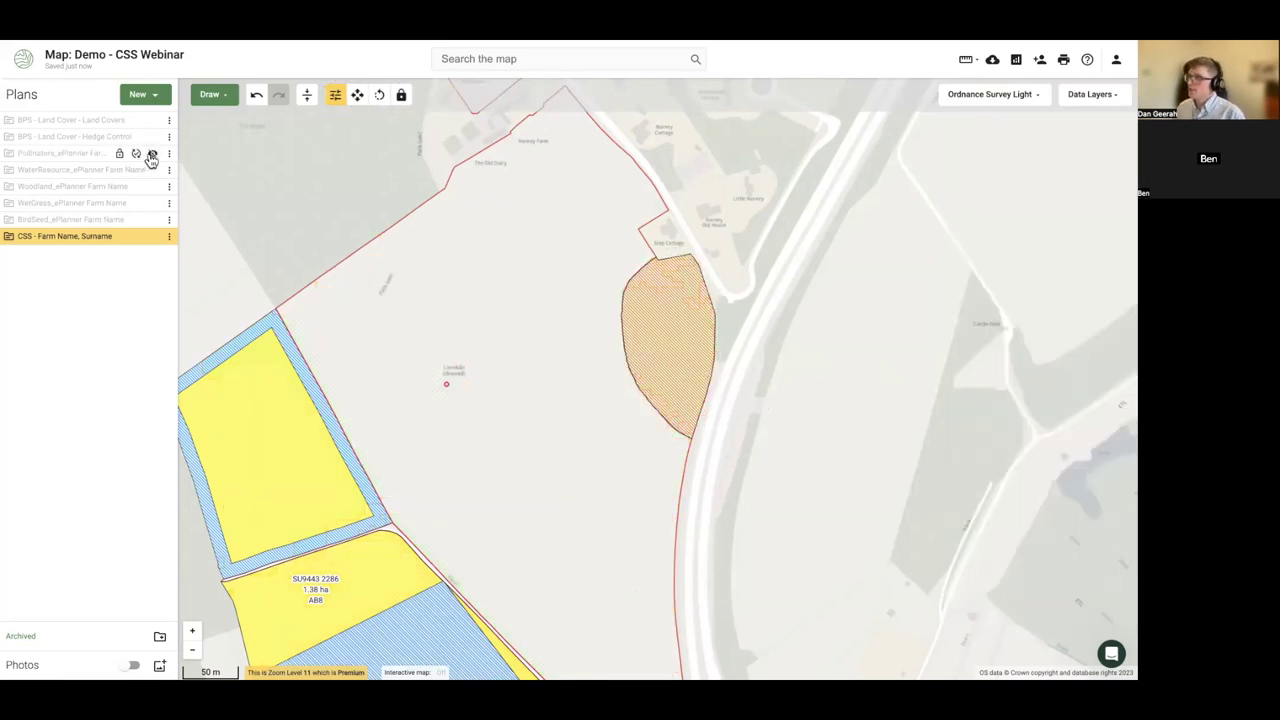
left_click(151, 156)
left_click(151, 157)
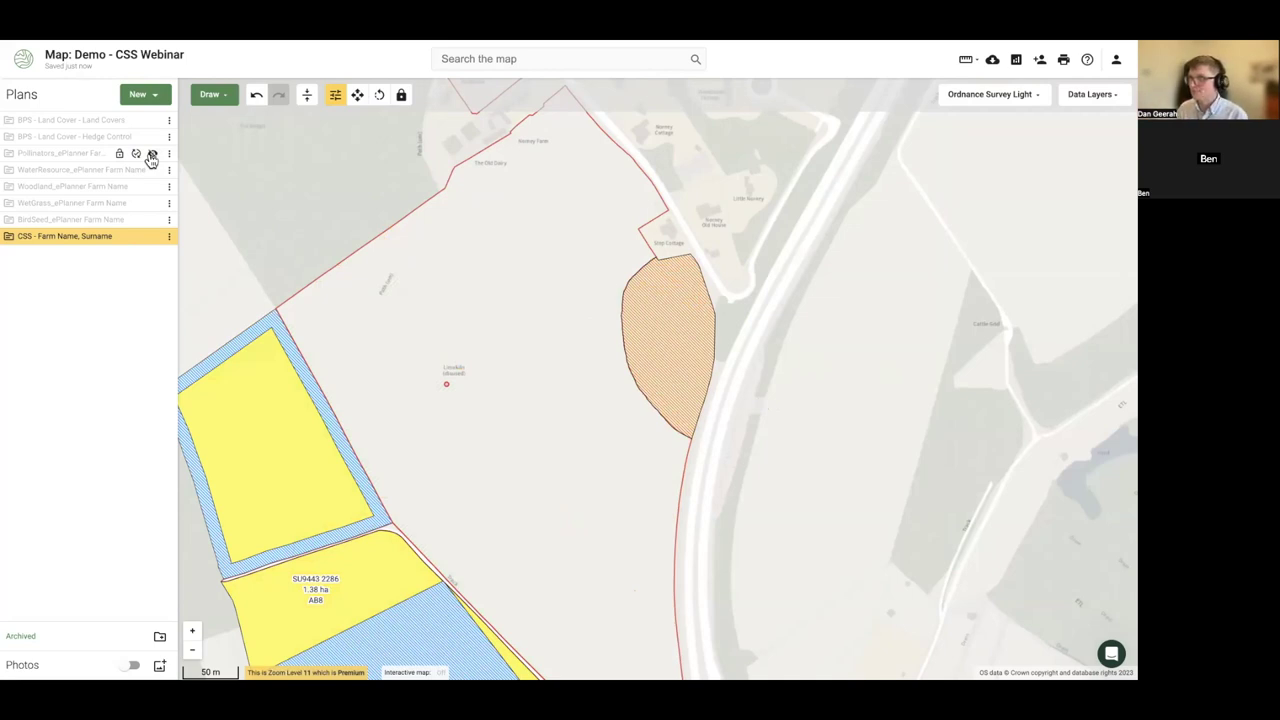
scroll(303, 177, "down", 1)
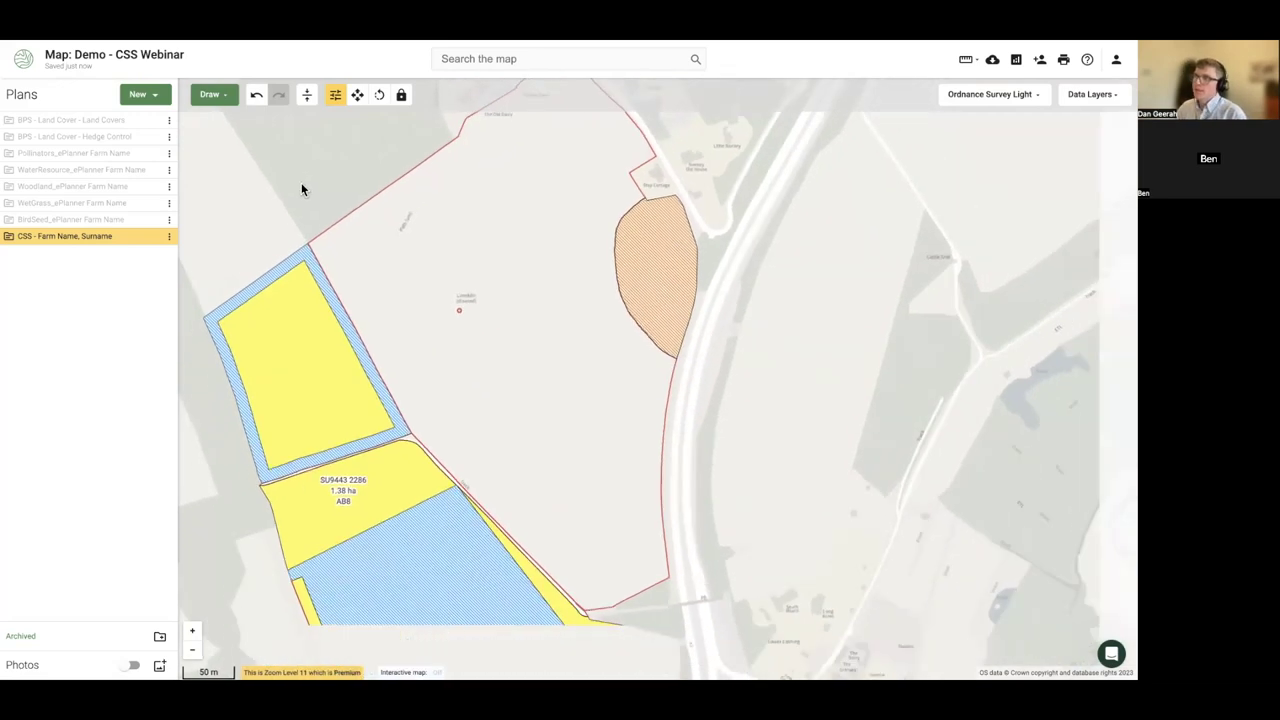
scroll(305, 192, "down", 2)
left_click_drag(309, 200, 420, 203)
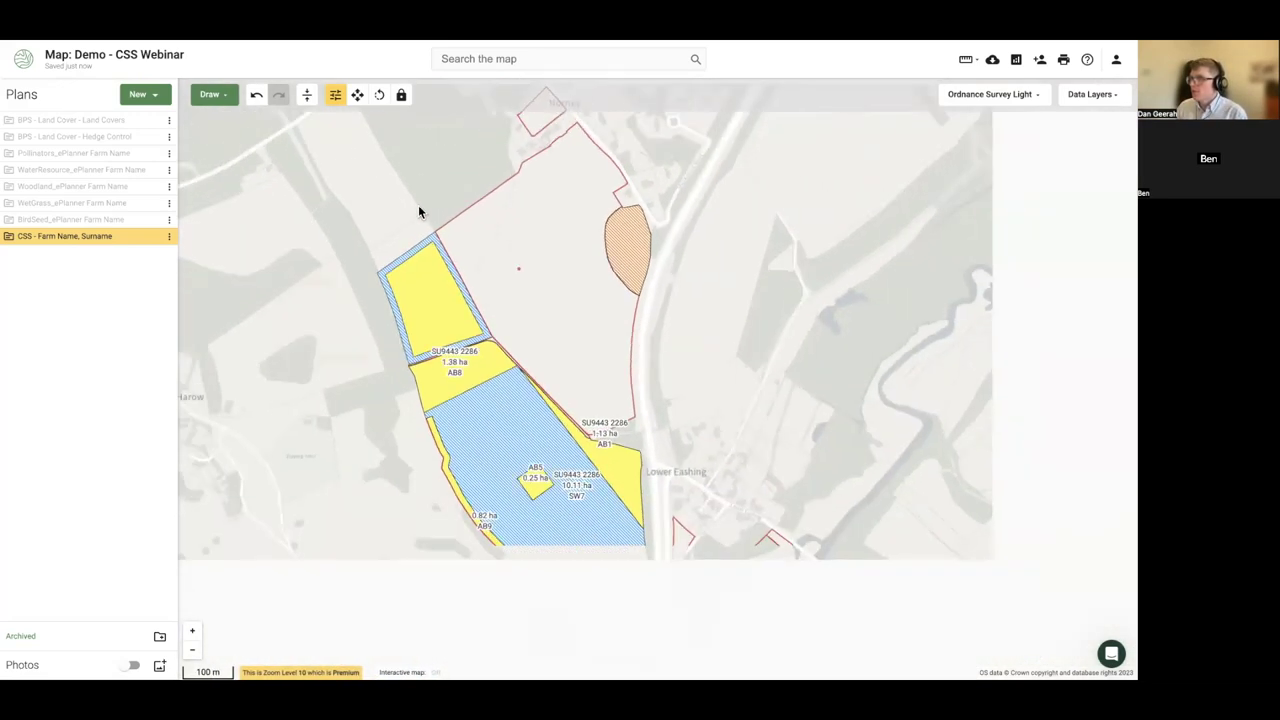
left_click_drag(327, 294, 340, 297)
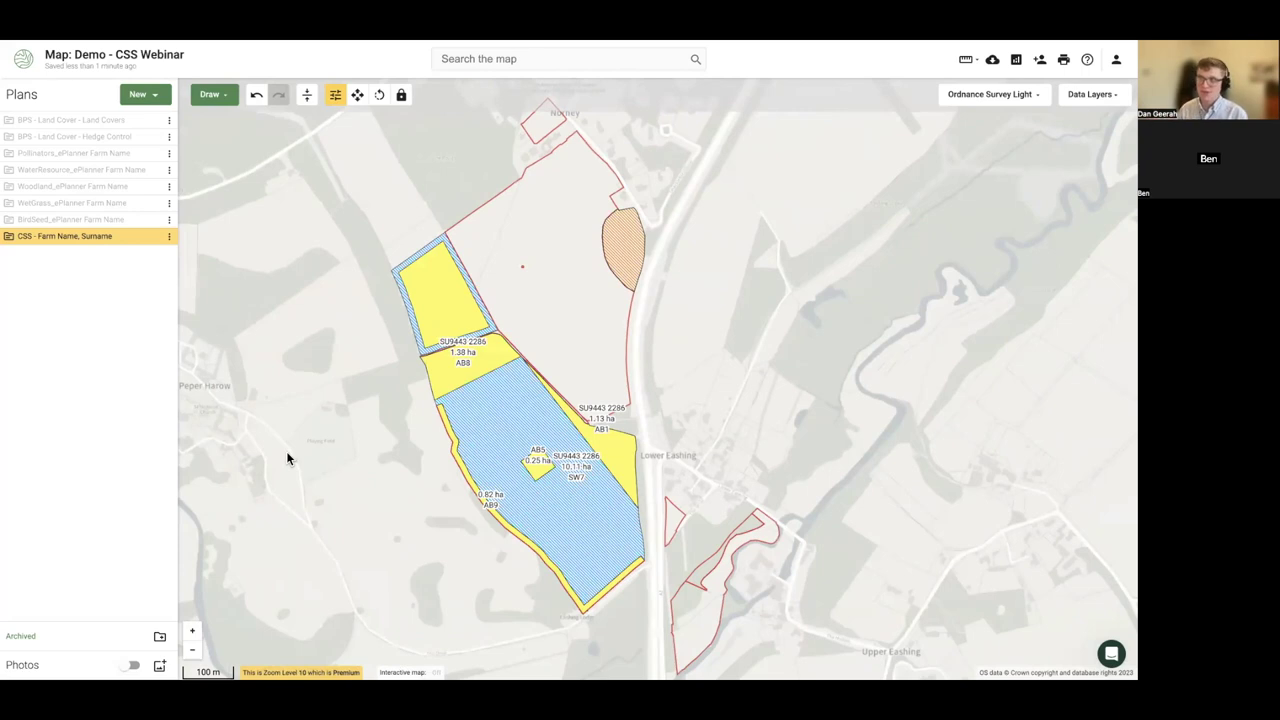
left_click(10, 237)
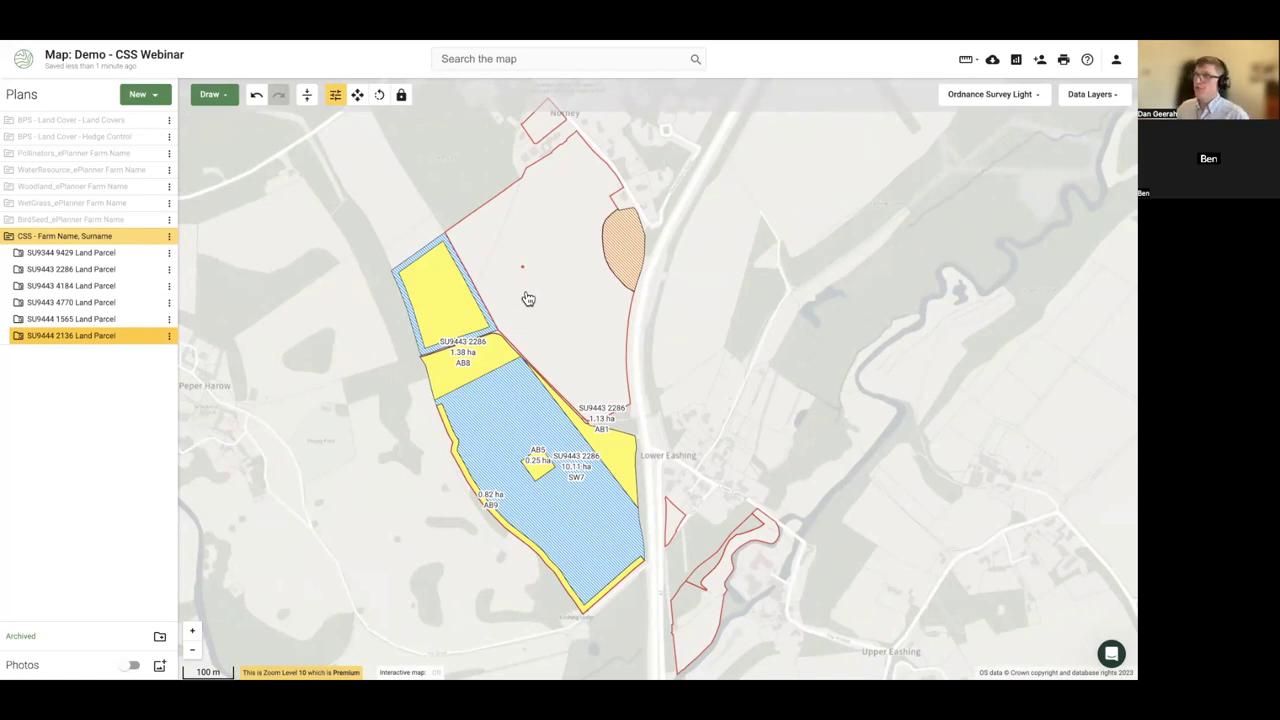
- Abandon a first line attempt on field SU9444 2136 and turn Snap on
left_click(540, 276)
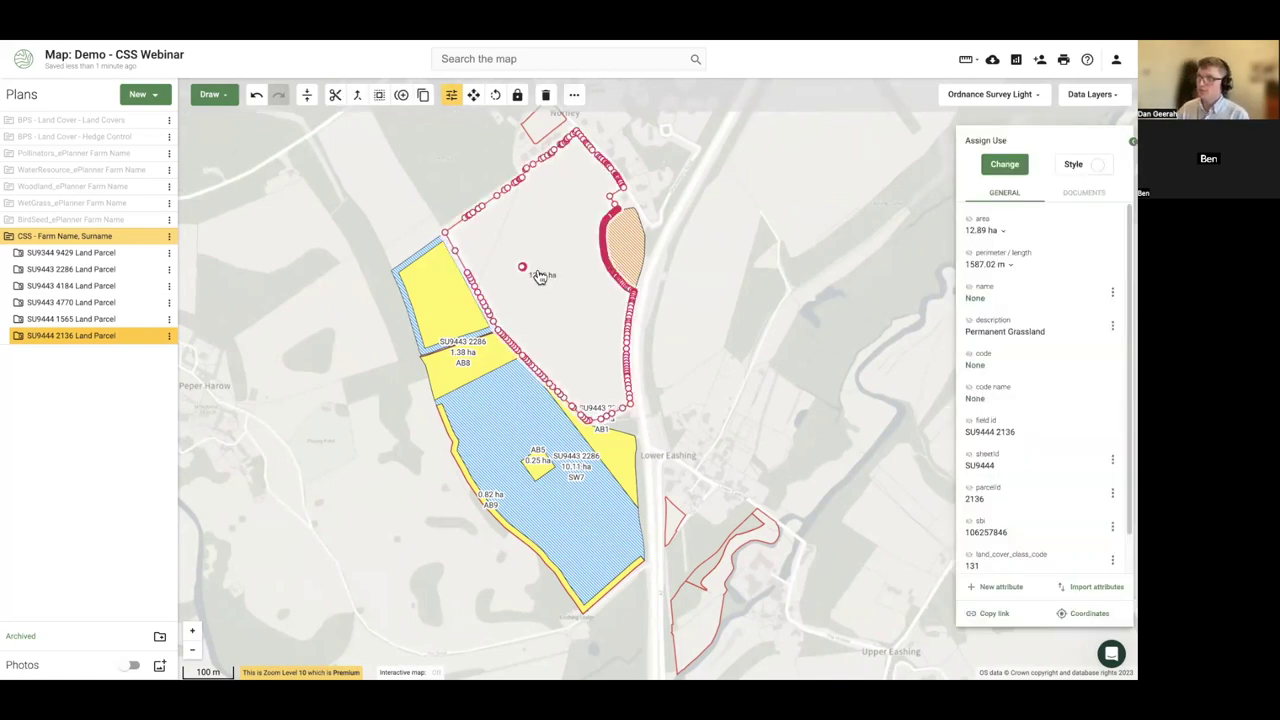
left_click_drag(529, 244, 535, 293)
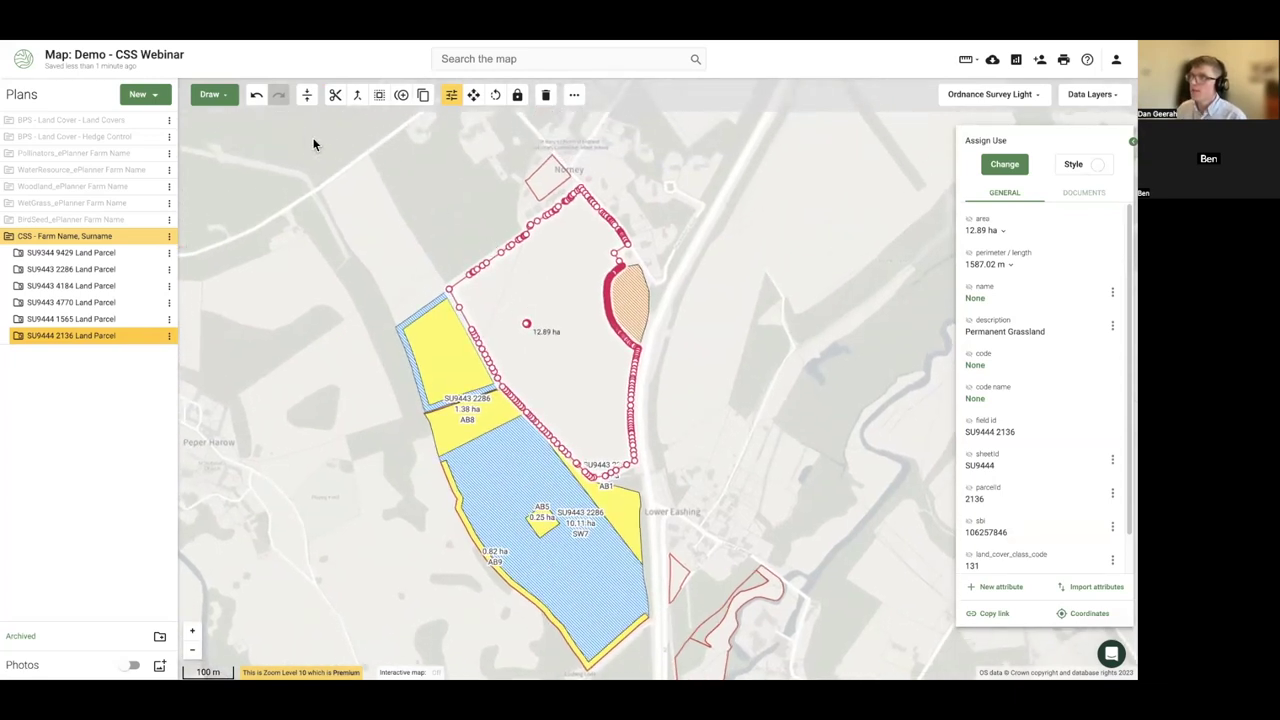
left_click(222, 98)
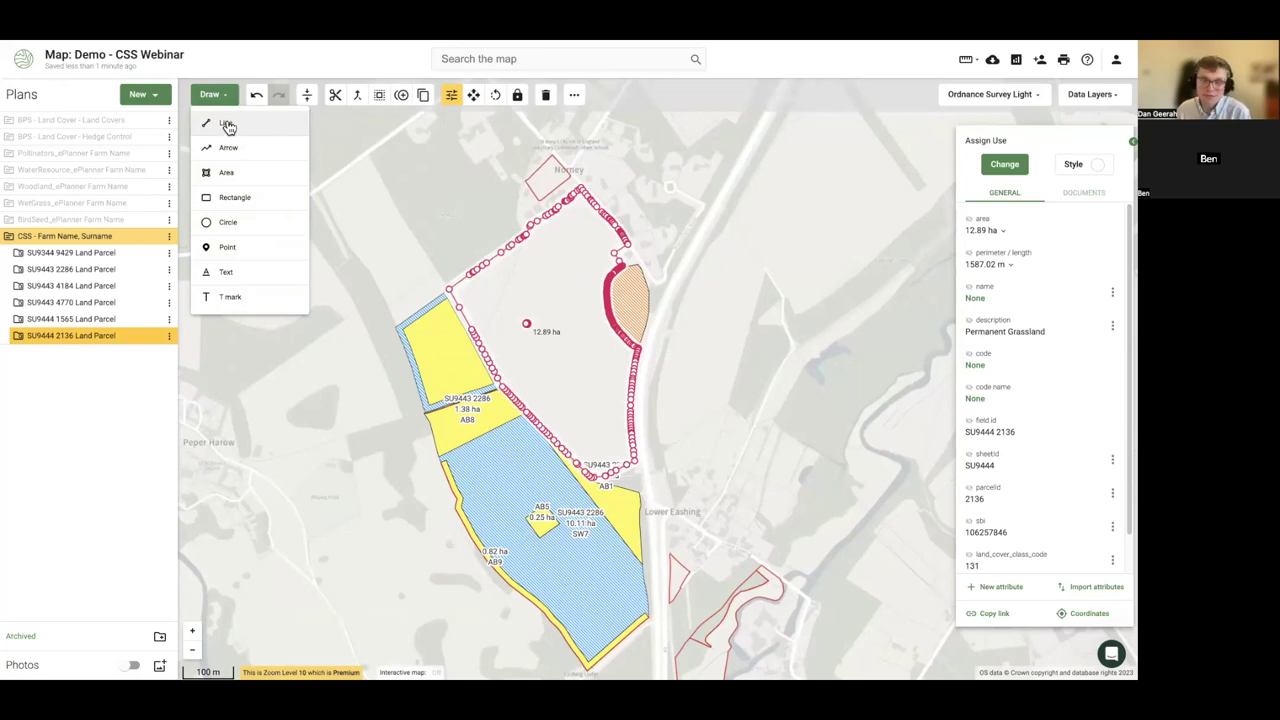
left_click(232, 125)
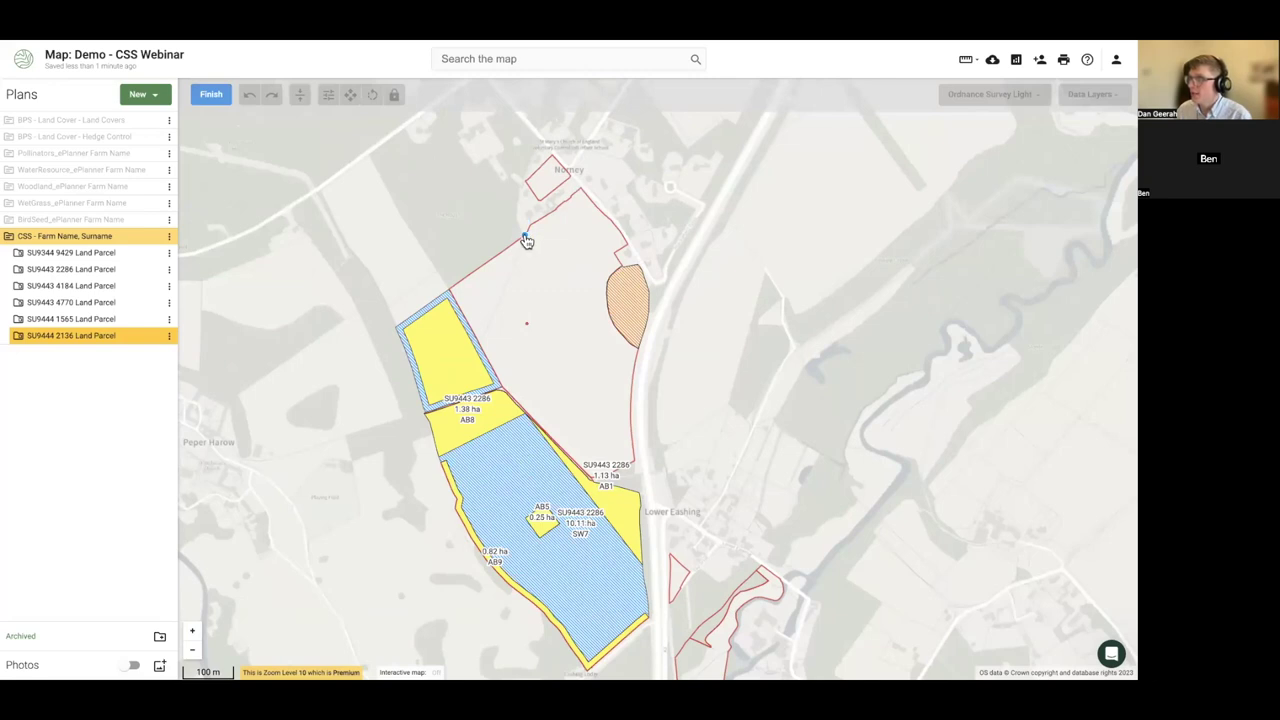
left_click(453, 293)
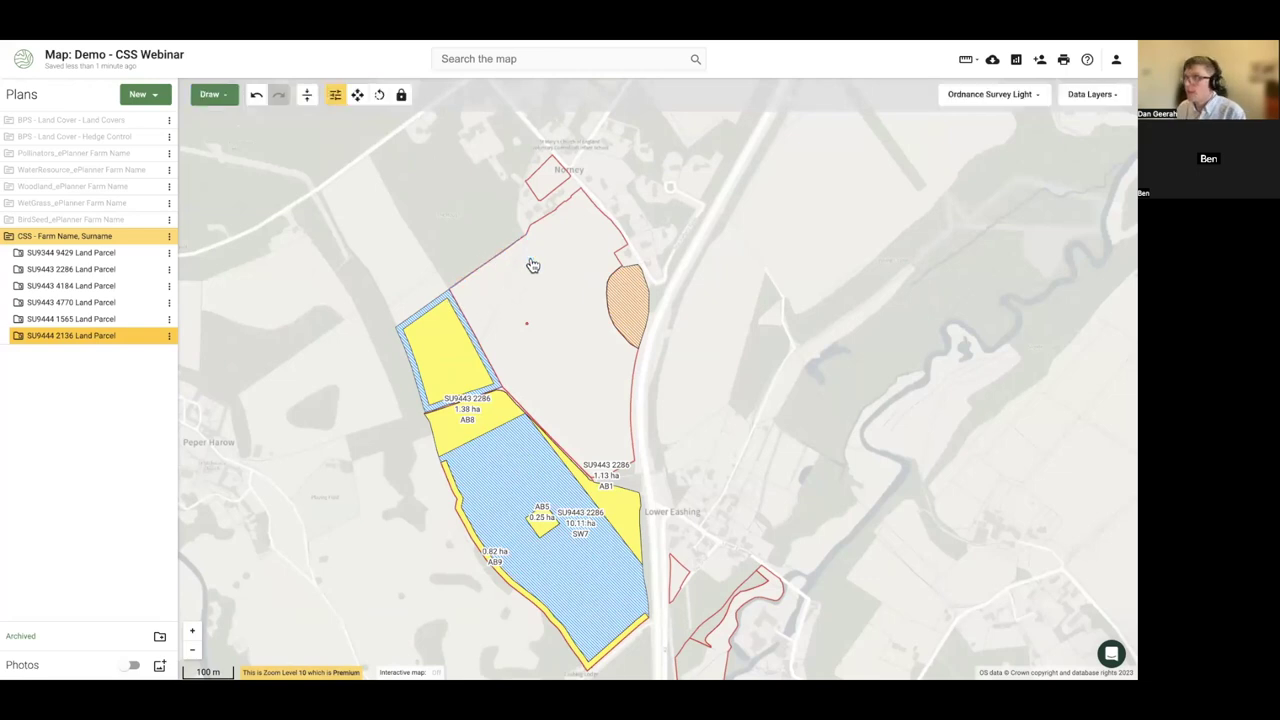
left_click(307, 97)
- Trace a snapped line along field SU9444 2136's boundary
left_click(578, 290)
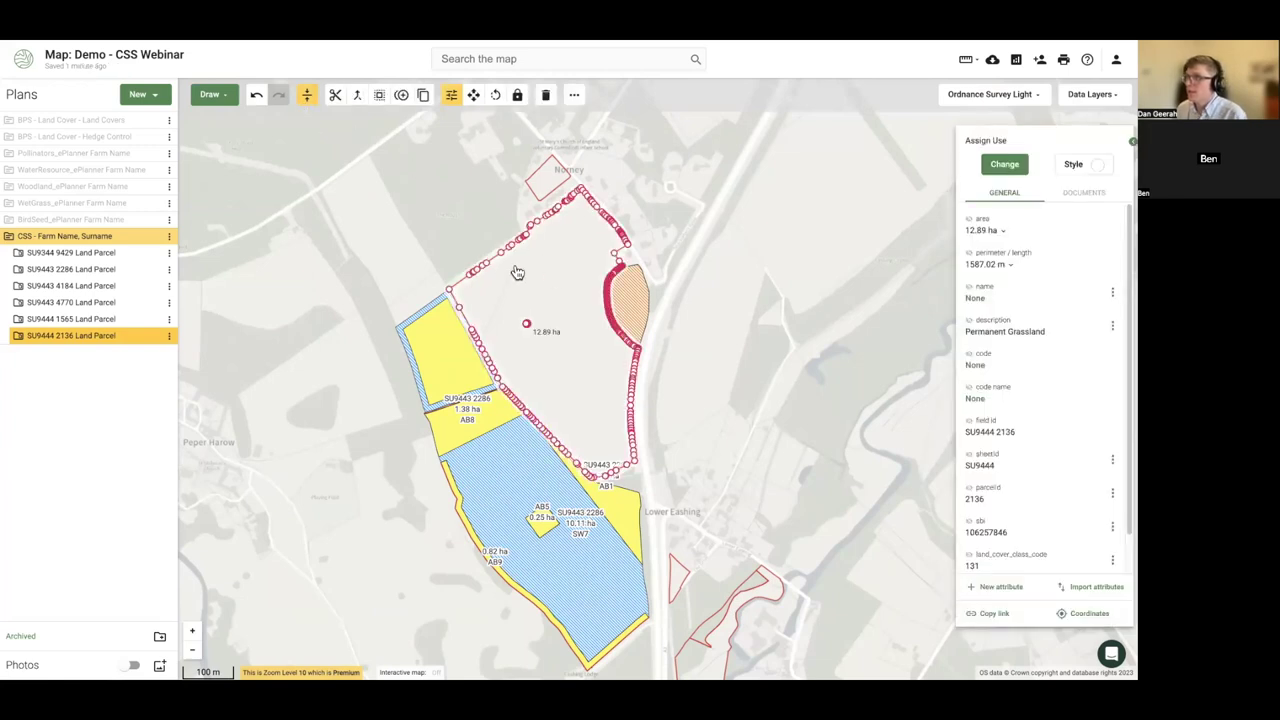
left_click(212, 95)
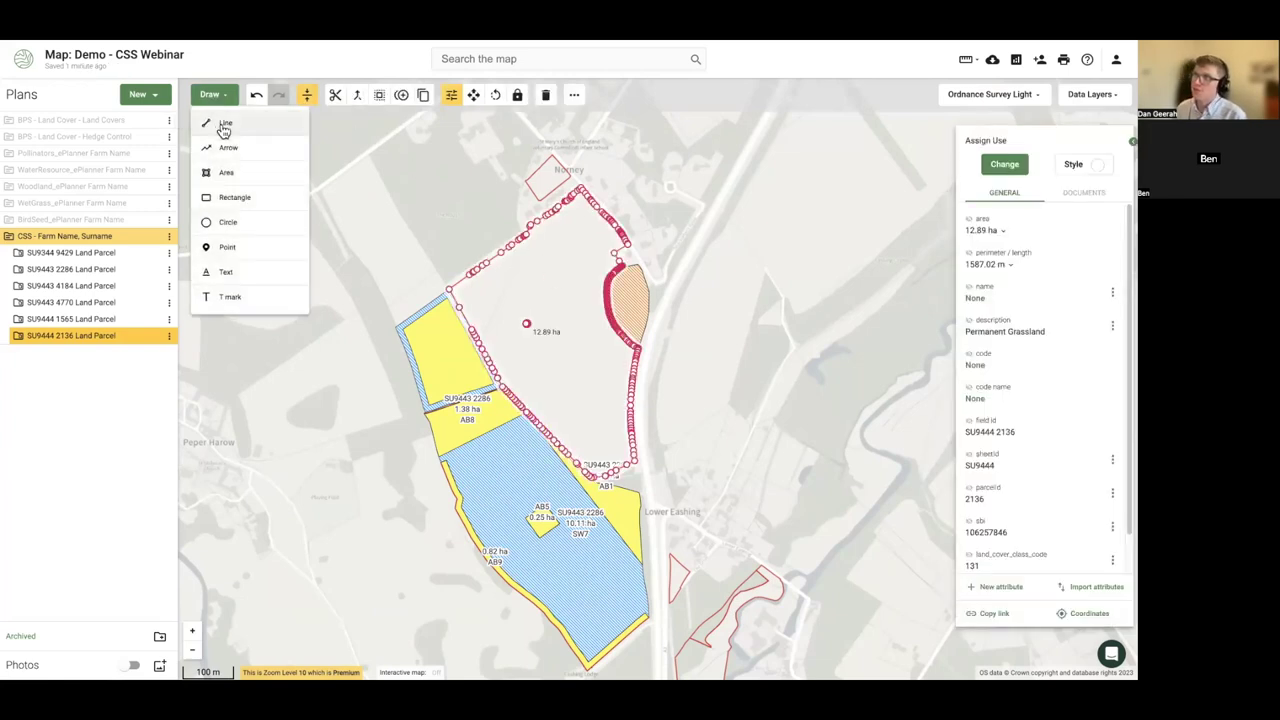
left_click(224, 124)
left_click(522, 240)
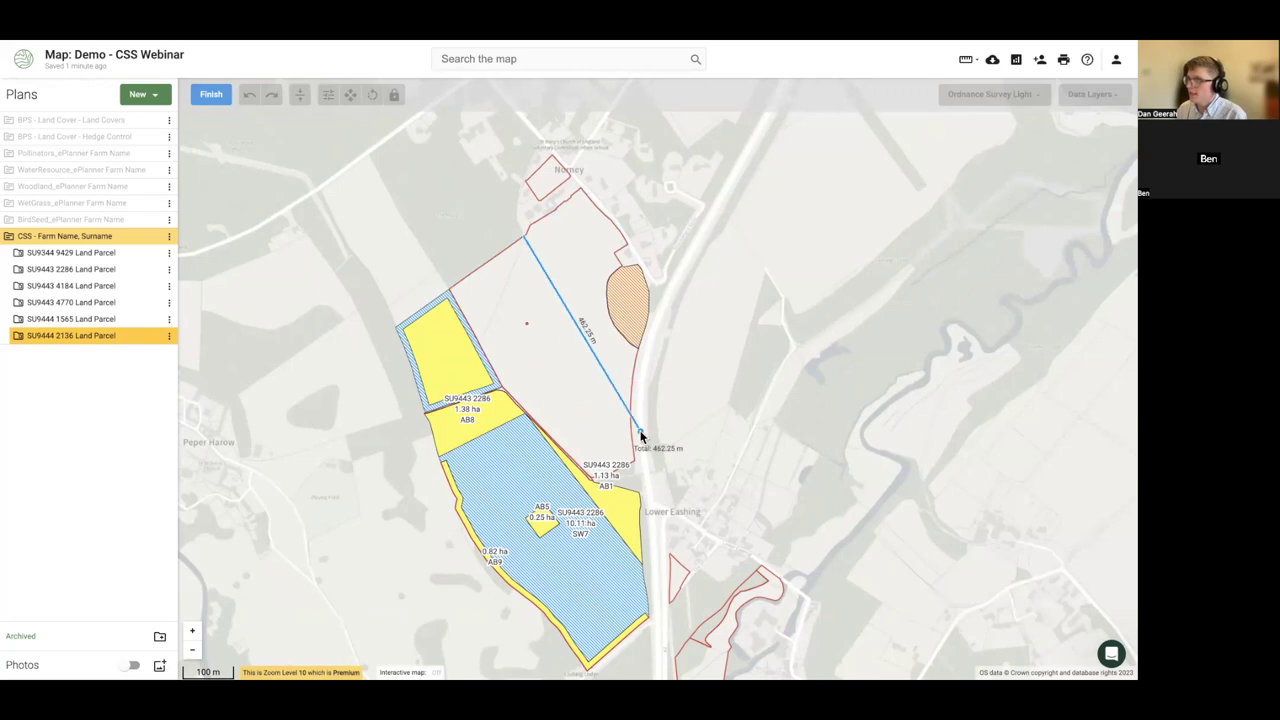
left_click(554, 439)
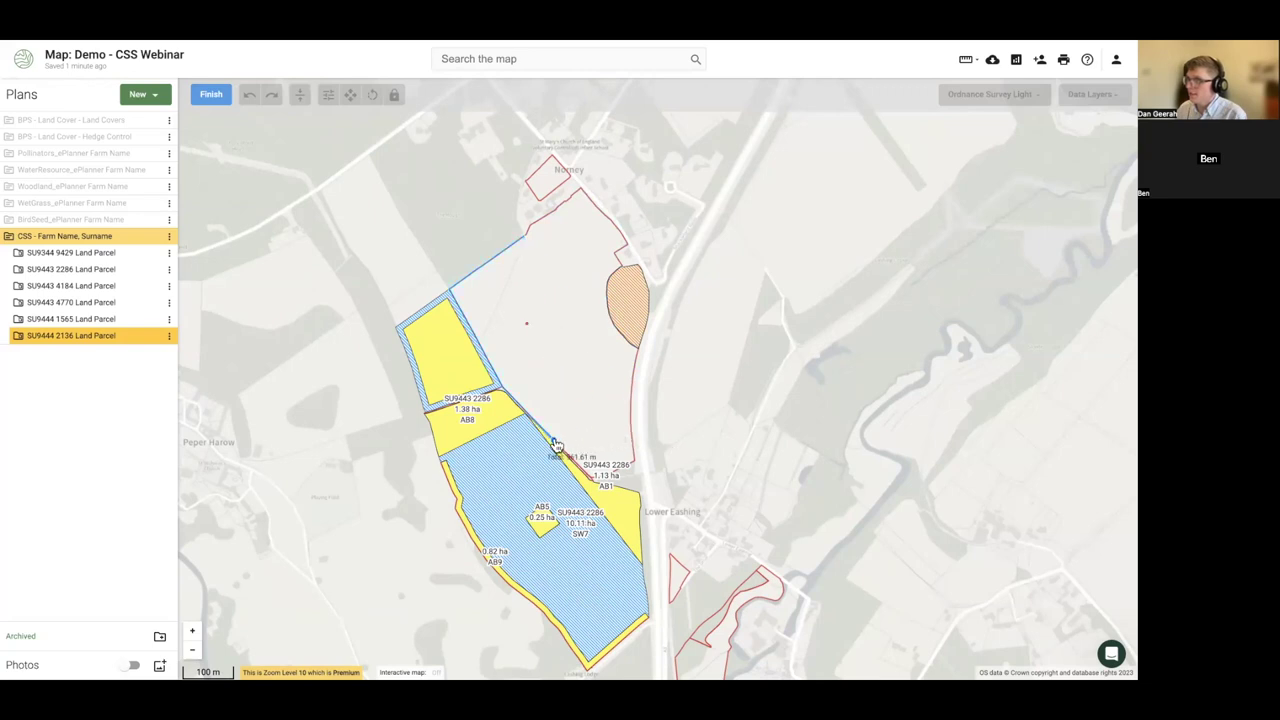
left_click(632, 393)
left_click(210, 95)
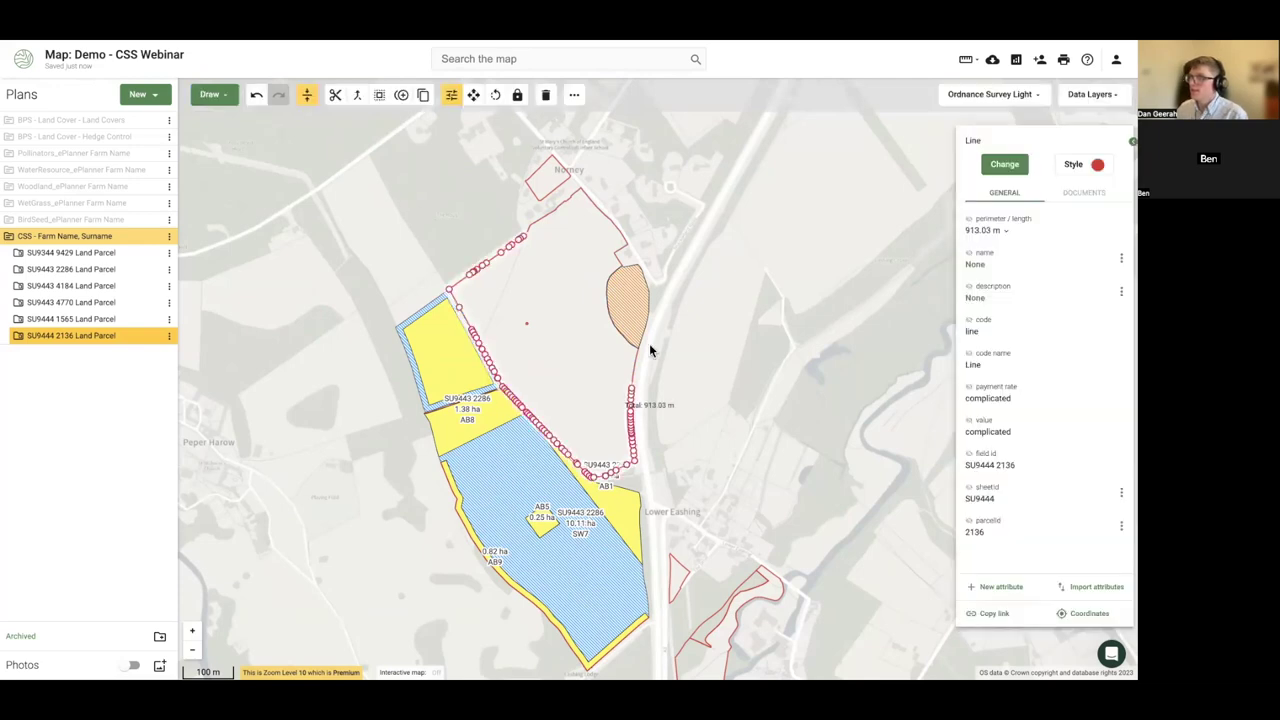
- Record the 913.03 m line as FG2 Sheep netting
scroll(463, 328, "up", 2)
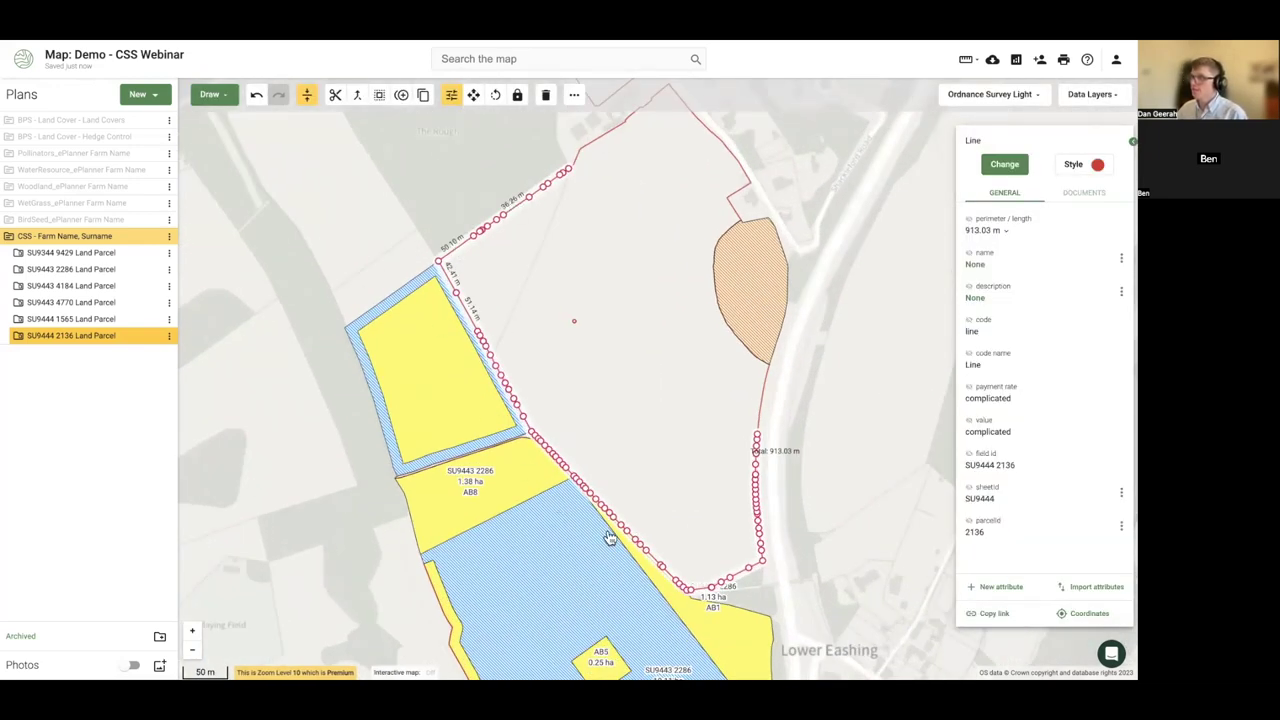
left_click(1005, 166)
type("fg2")
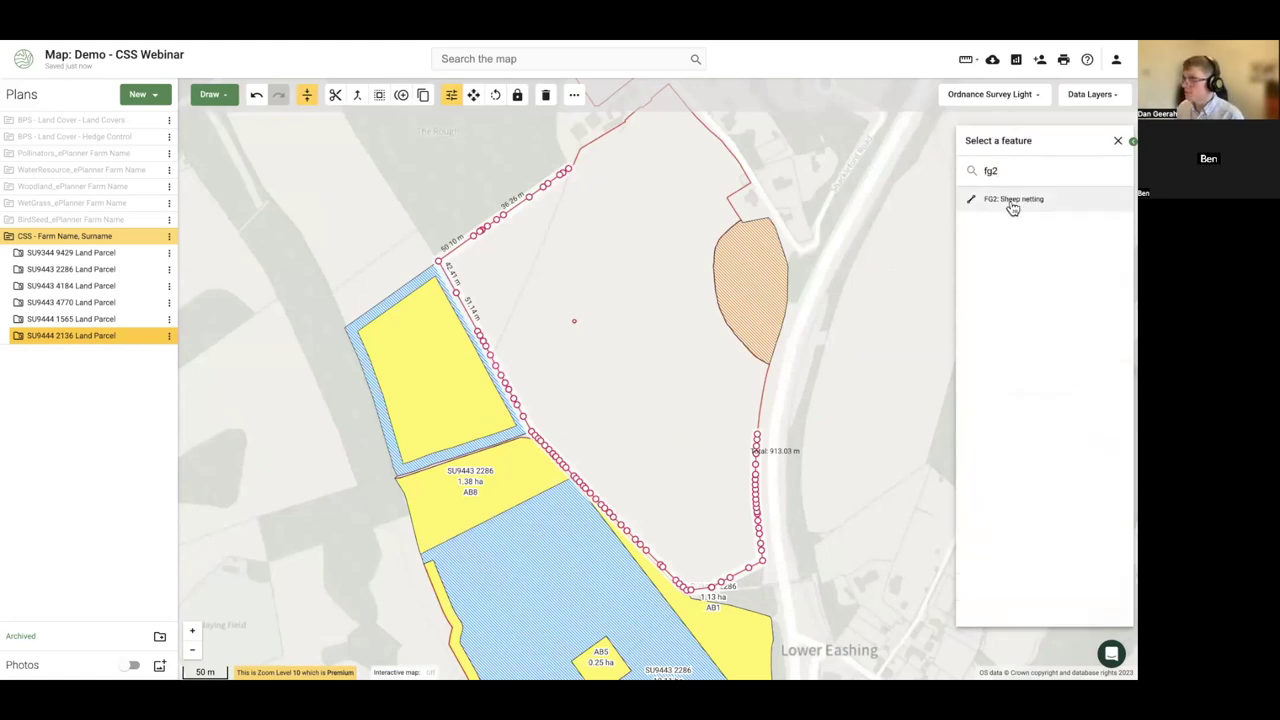
left_click(1013, 200)
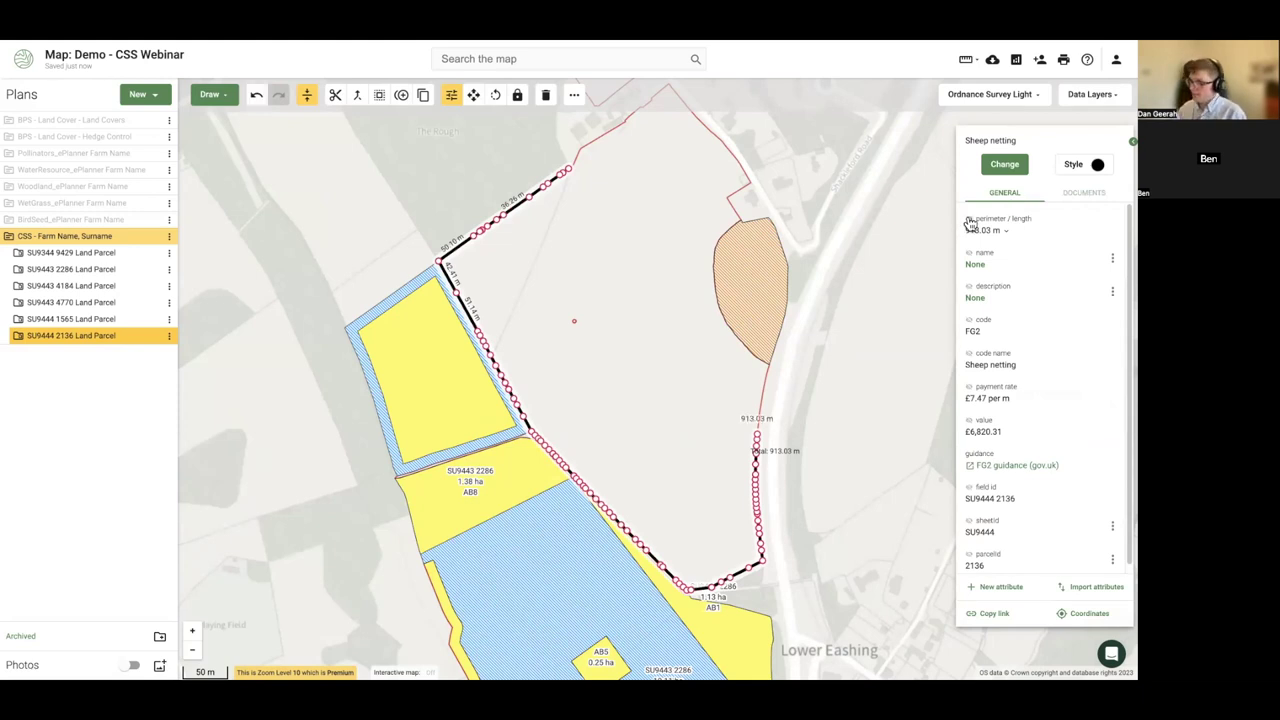
- Check the FG2 sheep netting line and field labels, ending with field SU9444 2136 selected
left_click(803, 420)
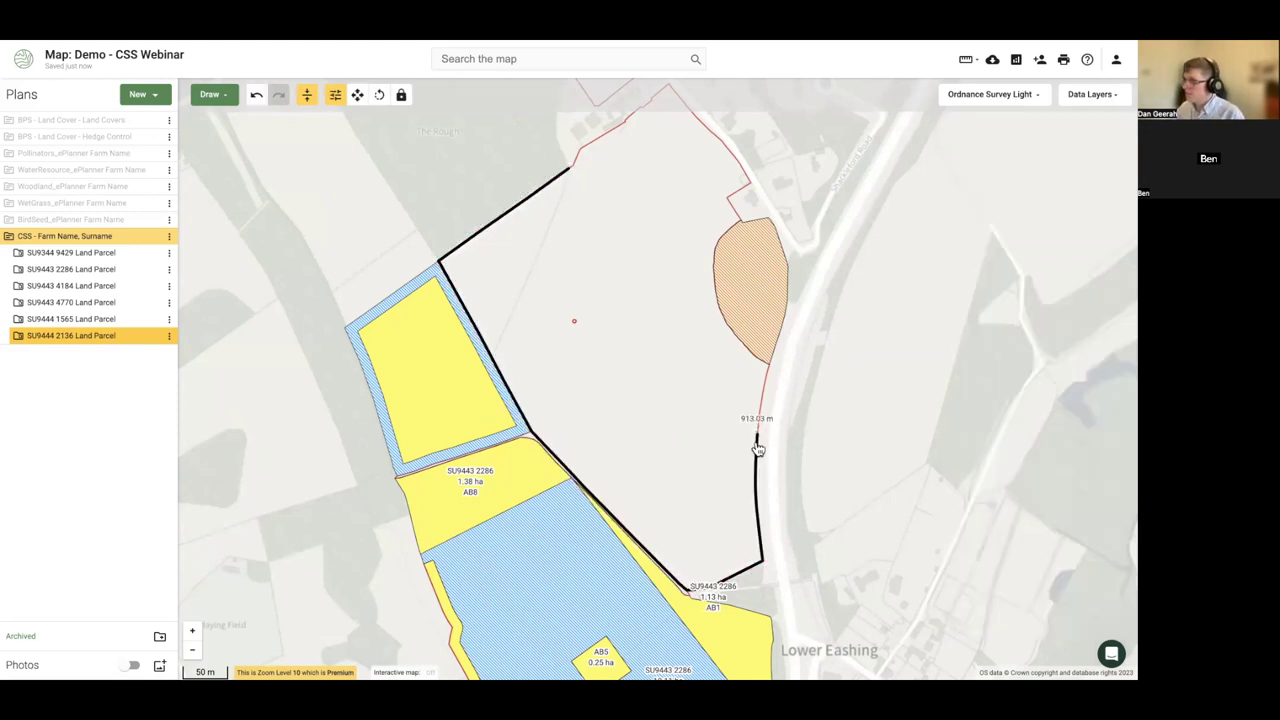
left_click(757, 450)
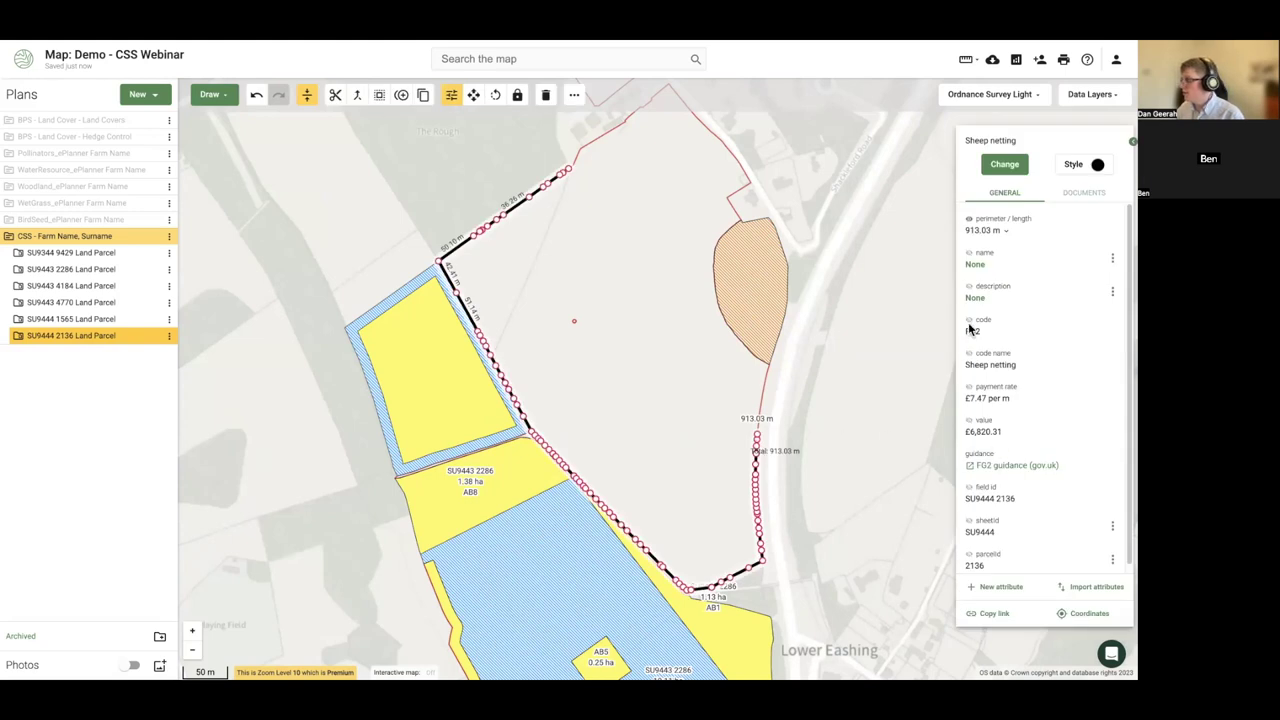
left_click(820, 422)
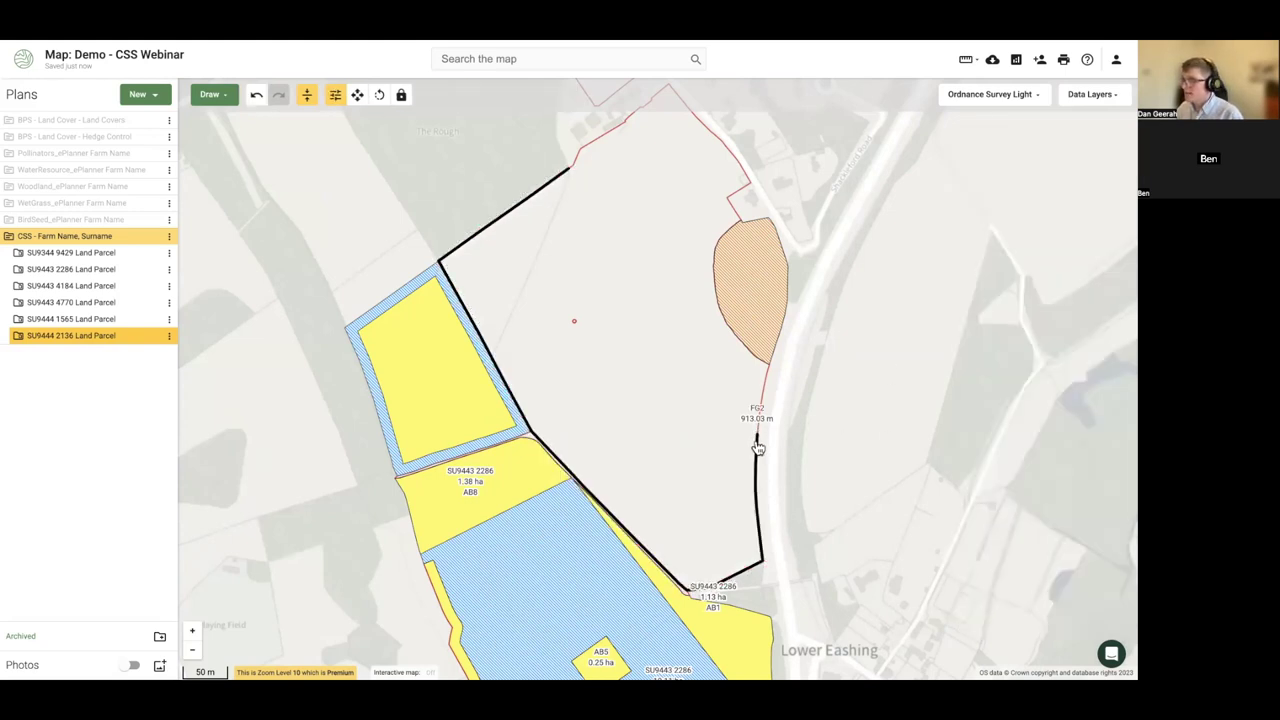
left_click(758, 447)
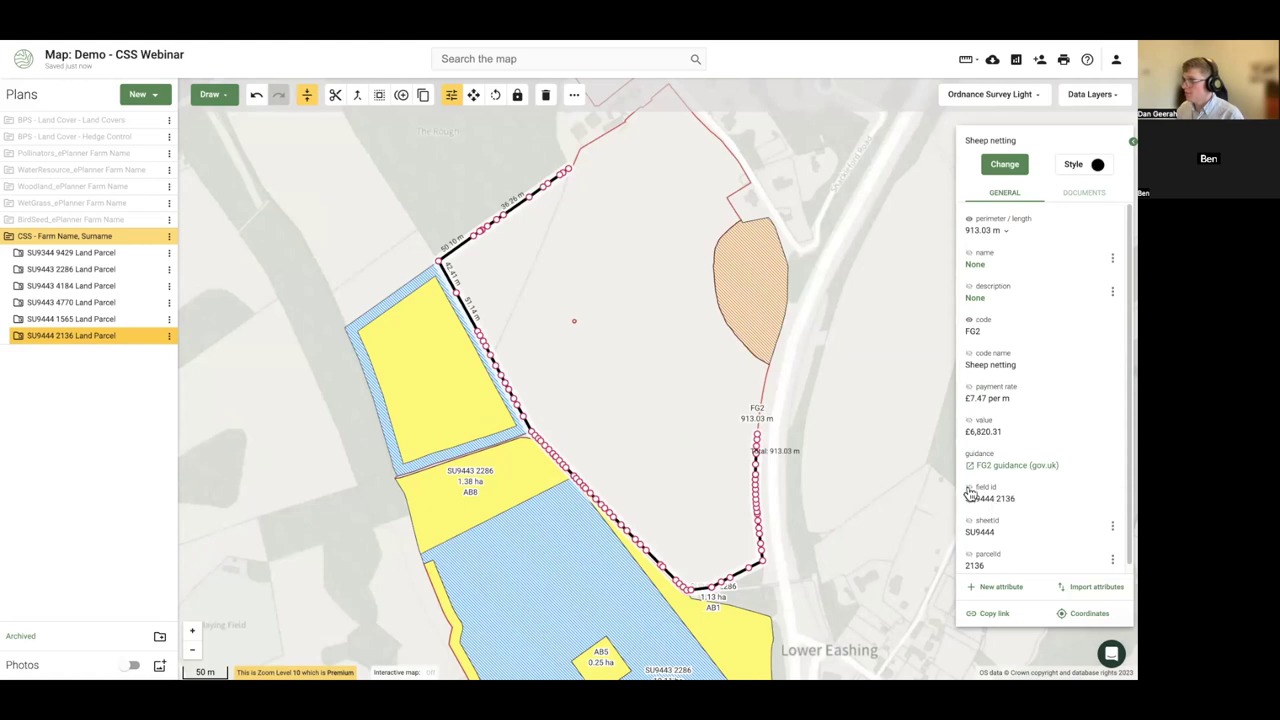
left_click(626, 409)
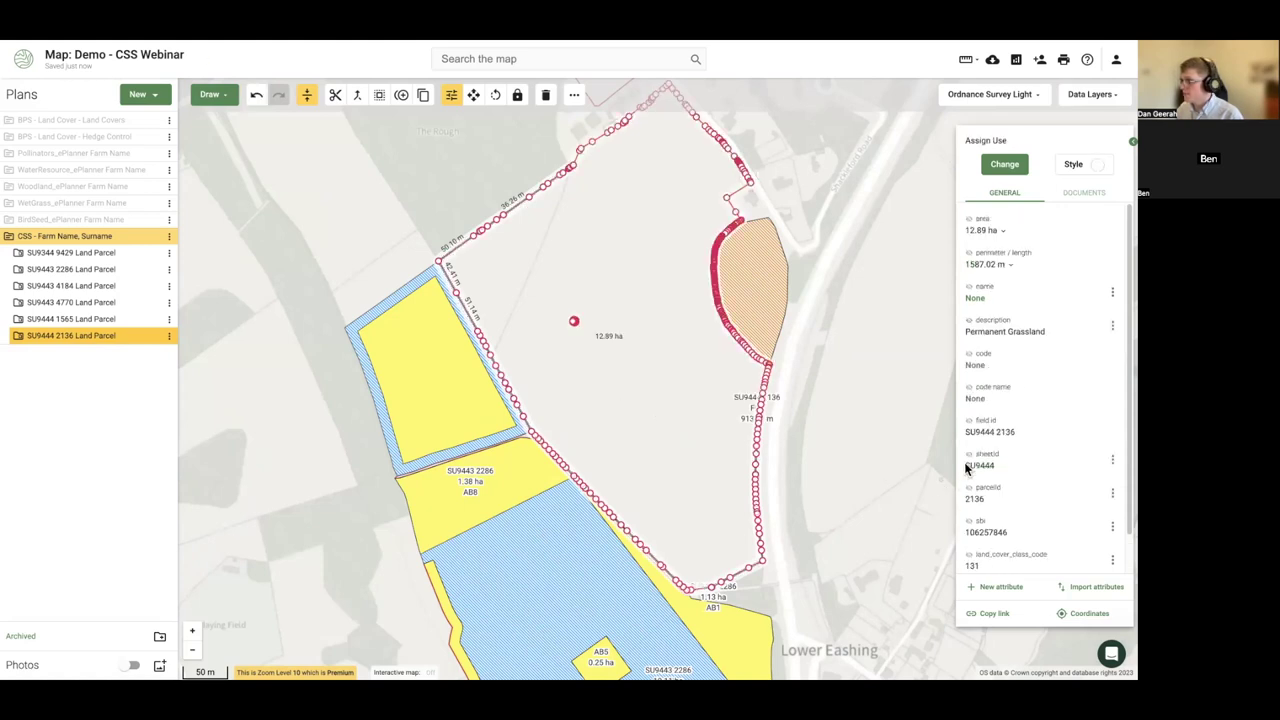
left_click(831, 429)
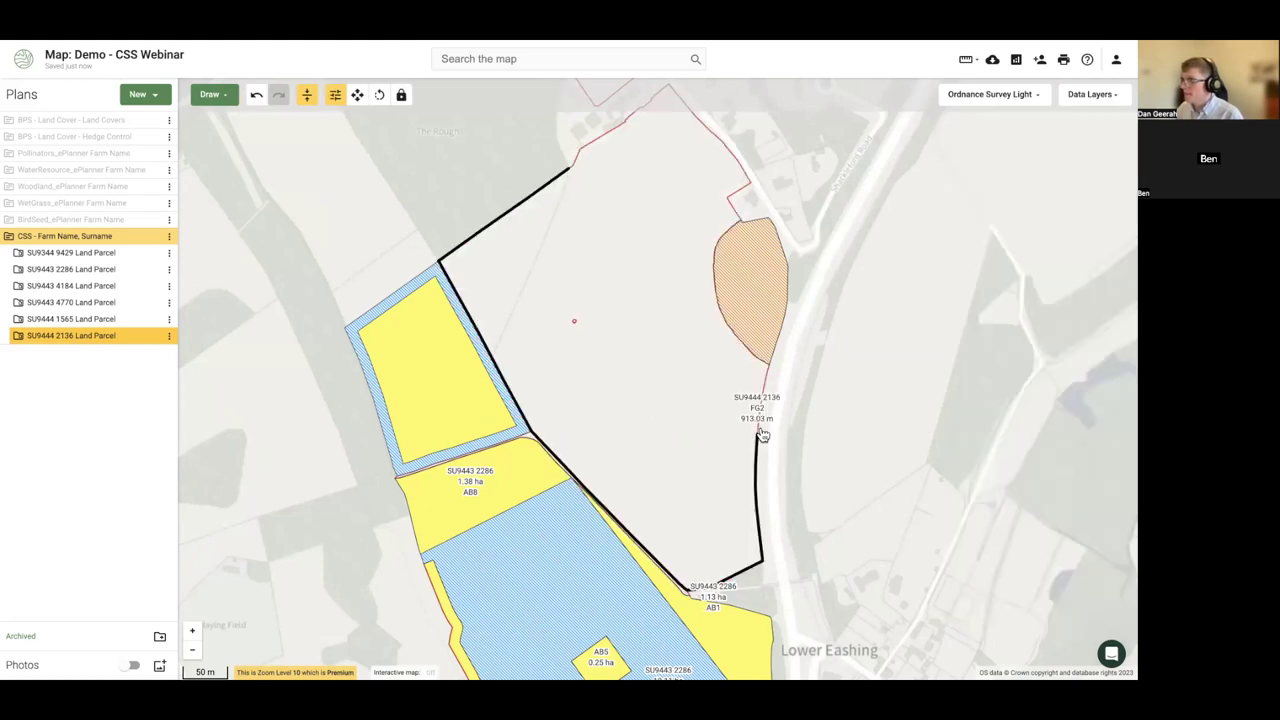
left_click(650, 404)
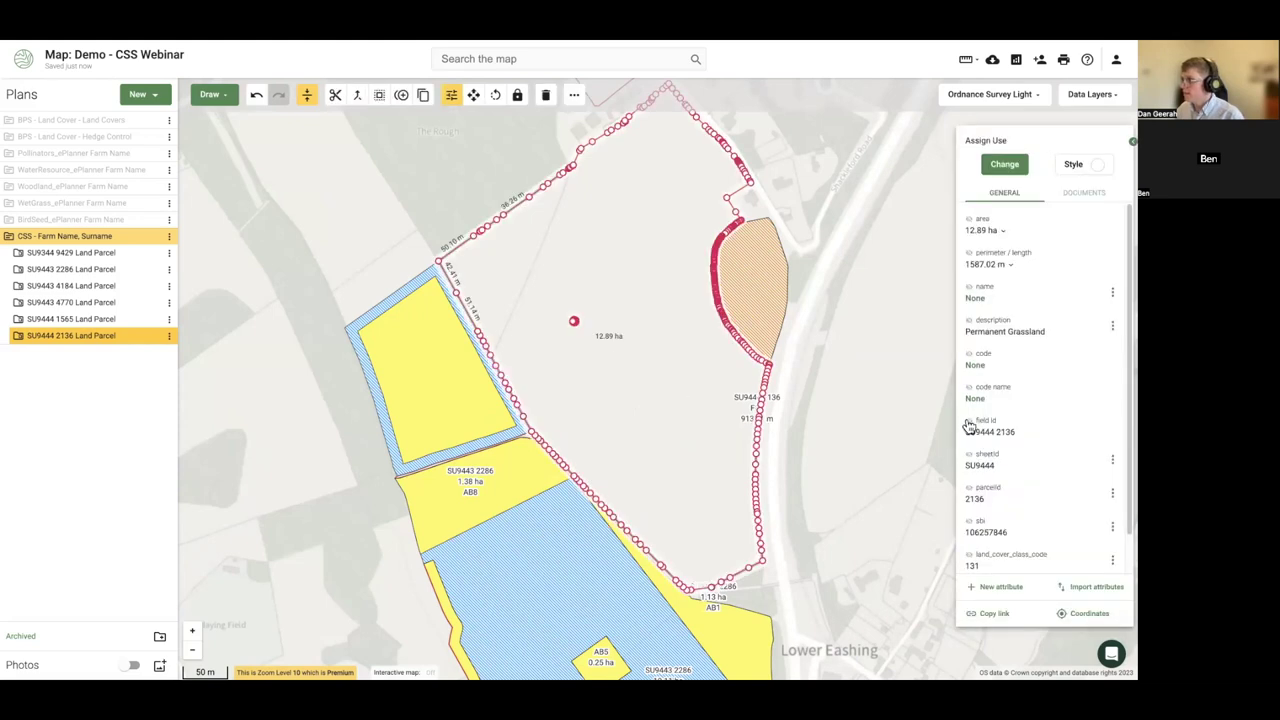
left_click(886, 417)
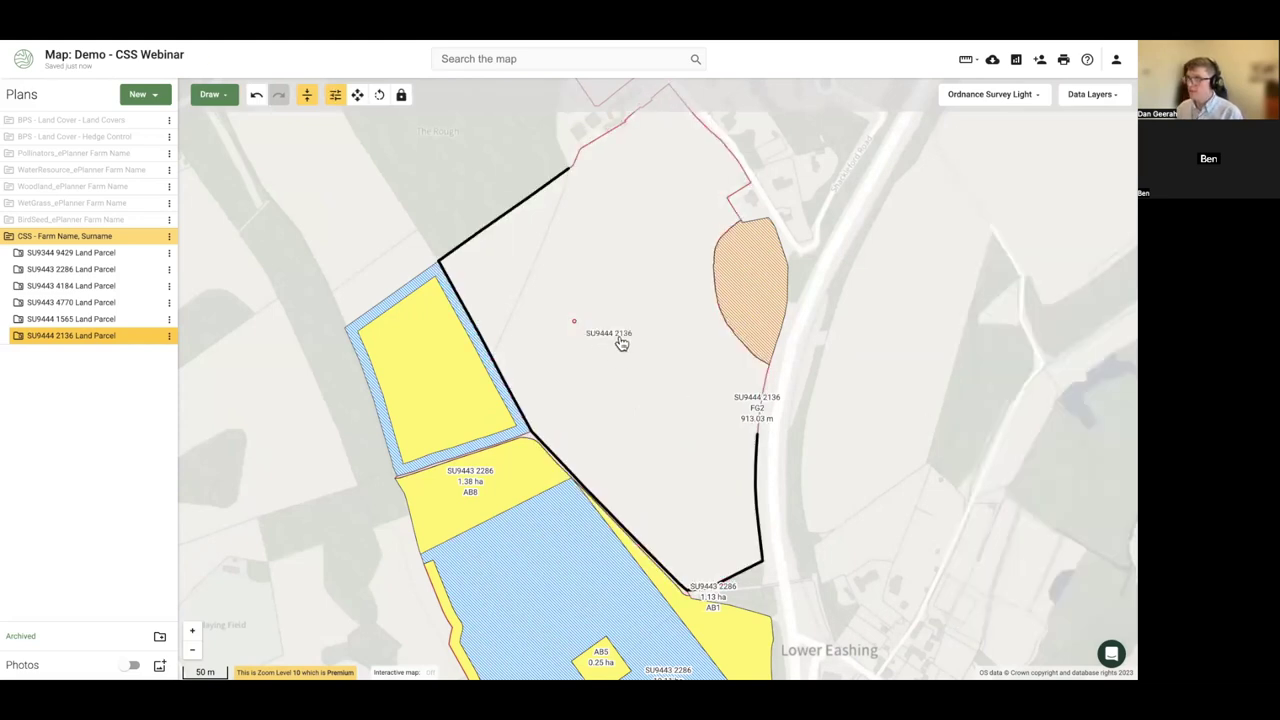
left_click(647, 392)
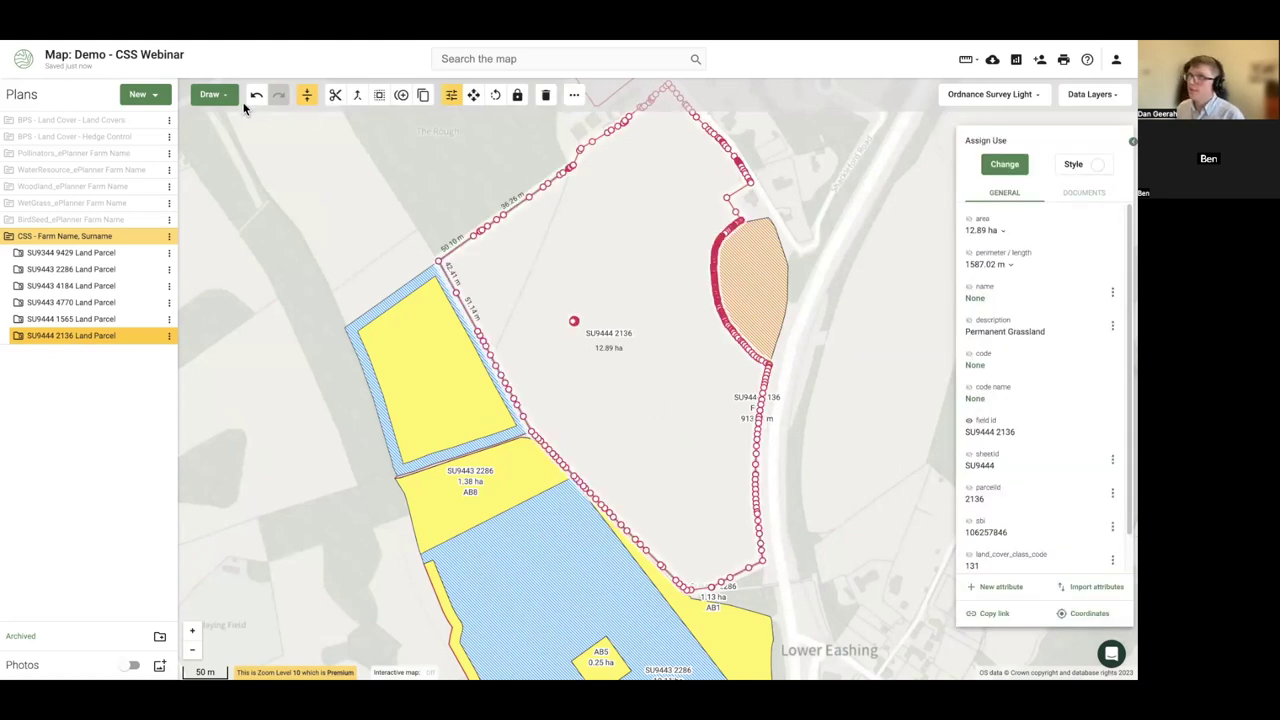
- Place four points in the northern part of field SU9444 2136
left_click(211, 94)
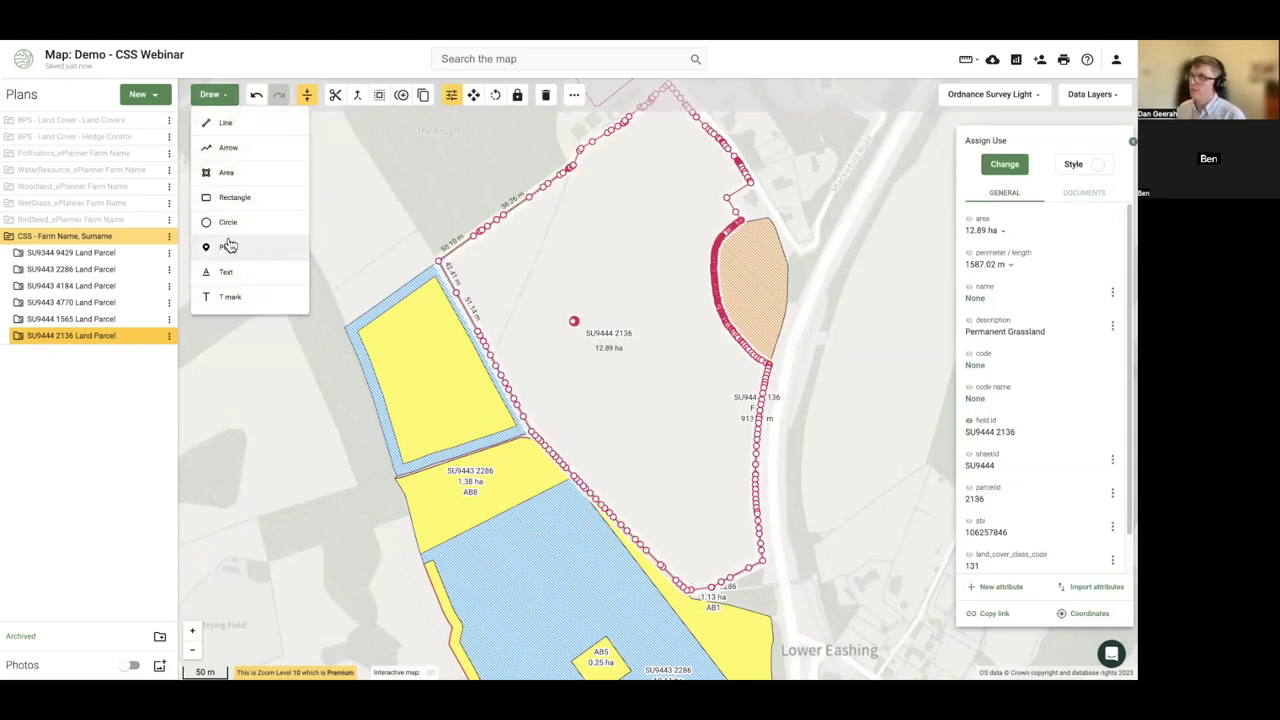
left_click(229, 246)
left_click(599, 228)
left_click(642, 199)
left_click(641, 262)
left_click(684, 309)
left_click(211, 96)
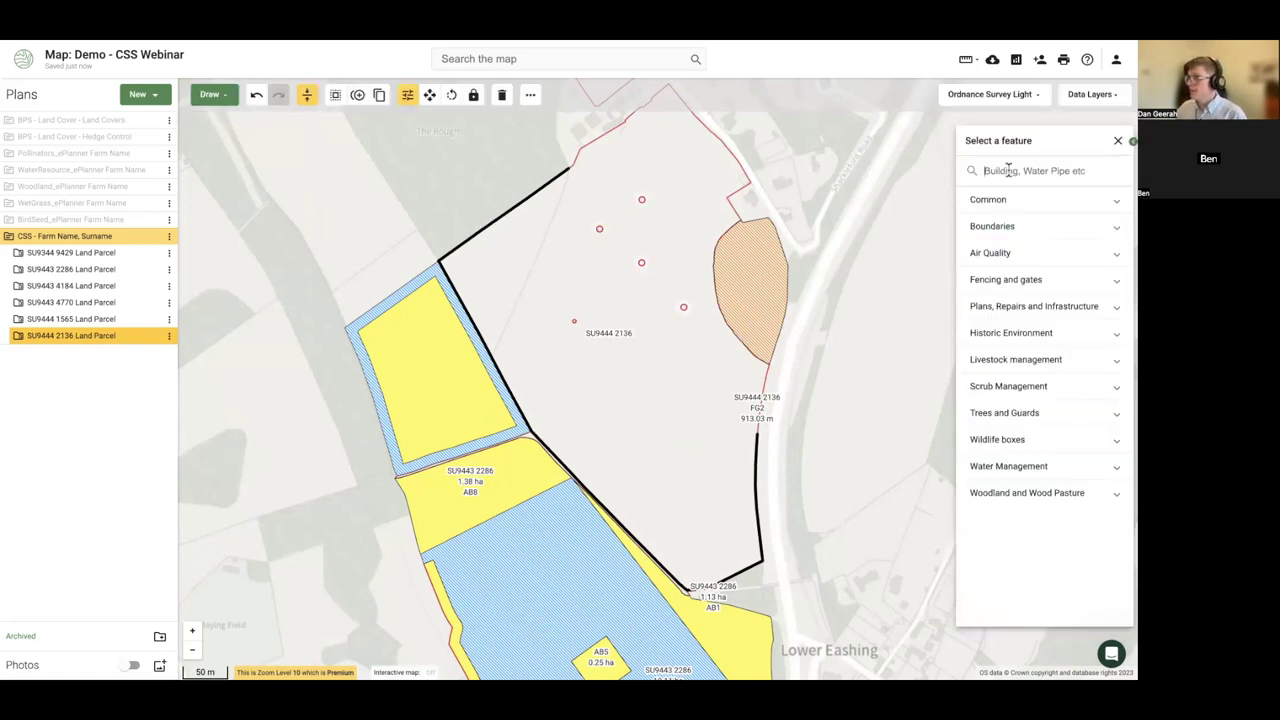
- Make the four points BE6 Veteran tree surgery and reselect field SU9444 2136
left_click(1008, 170)
type("tree")
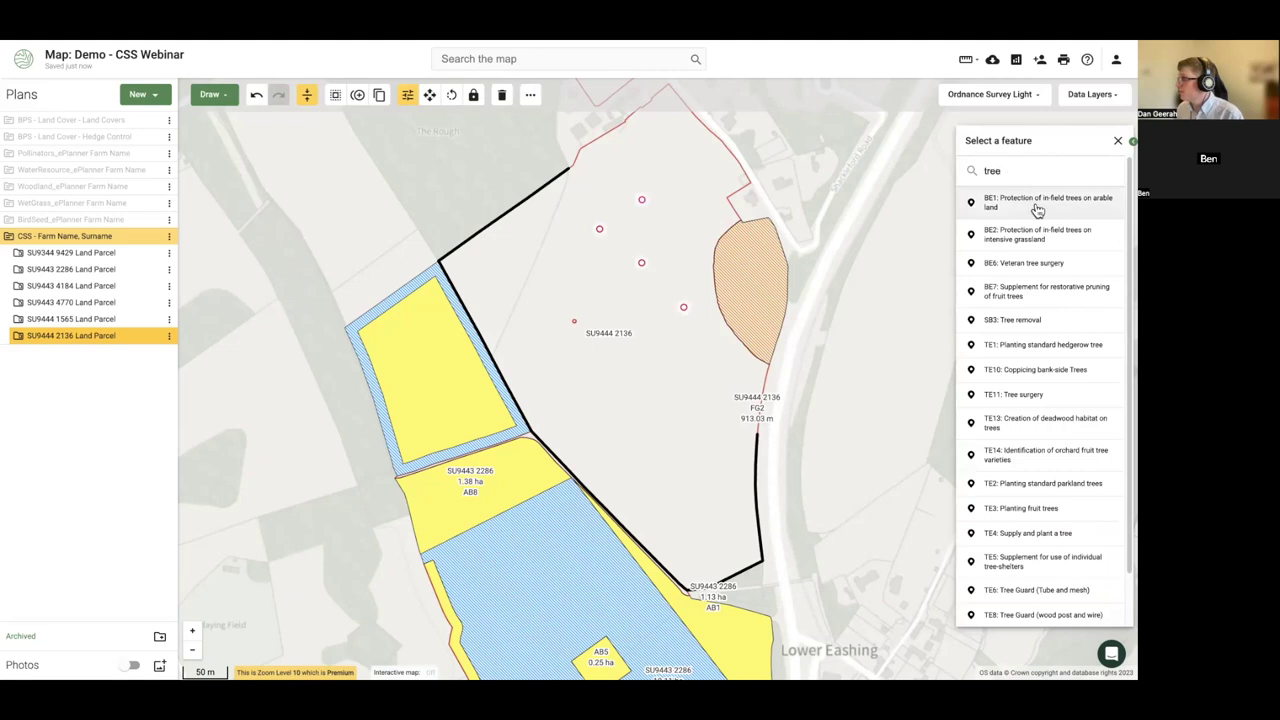
left_click(1048, 263)
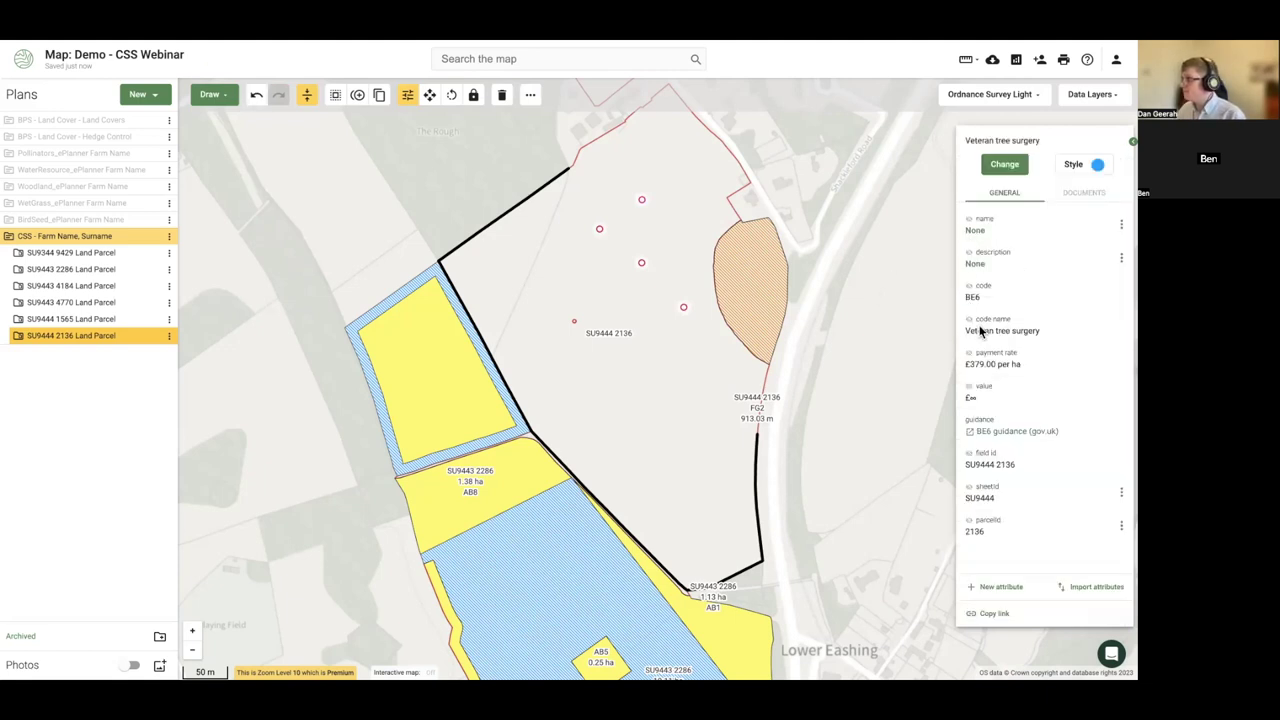
left_click(805, 349)
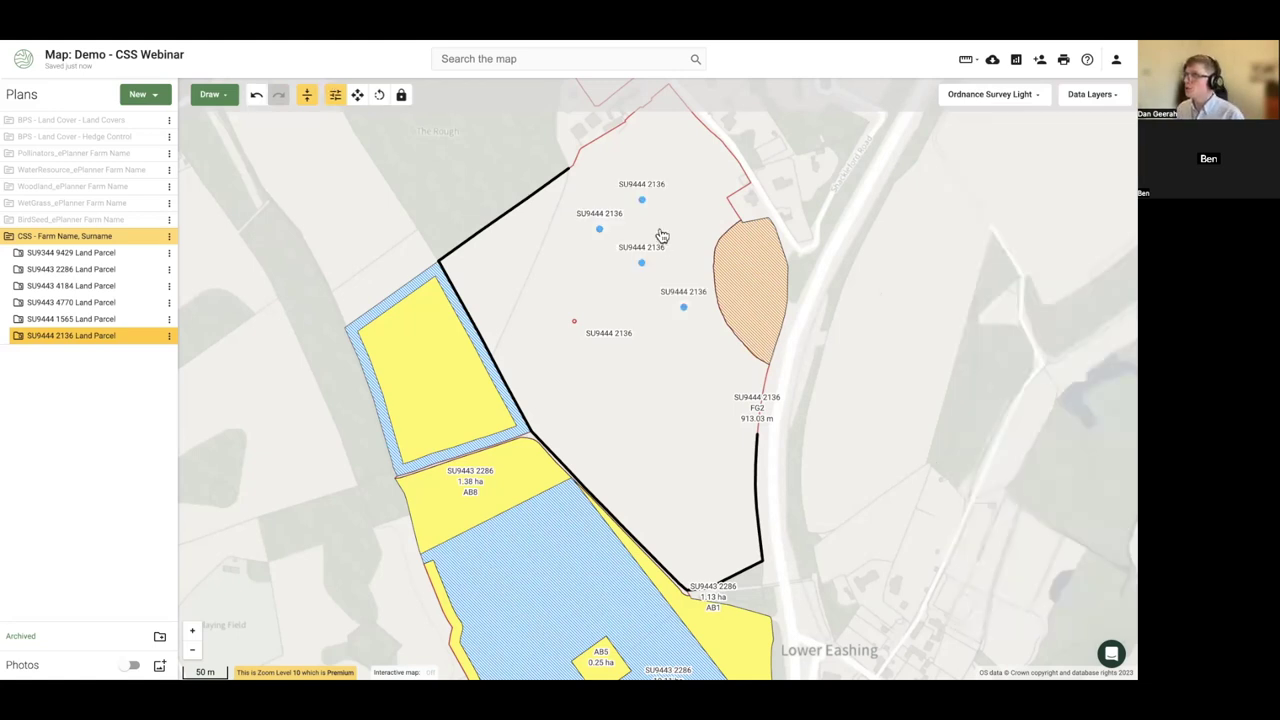
left_click_drag(631, 394, 580, 387)
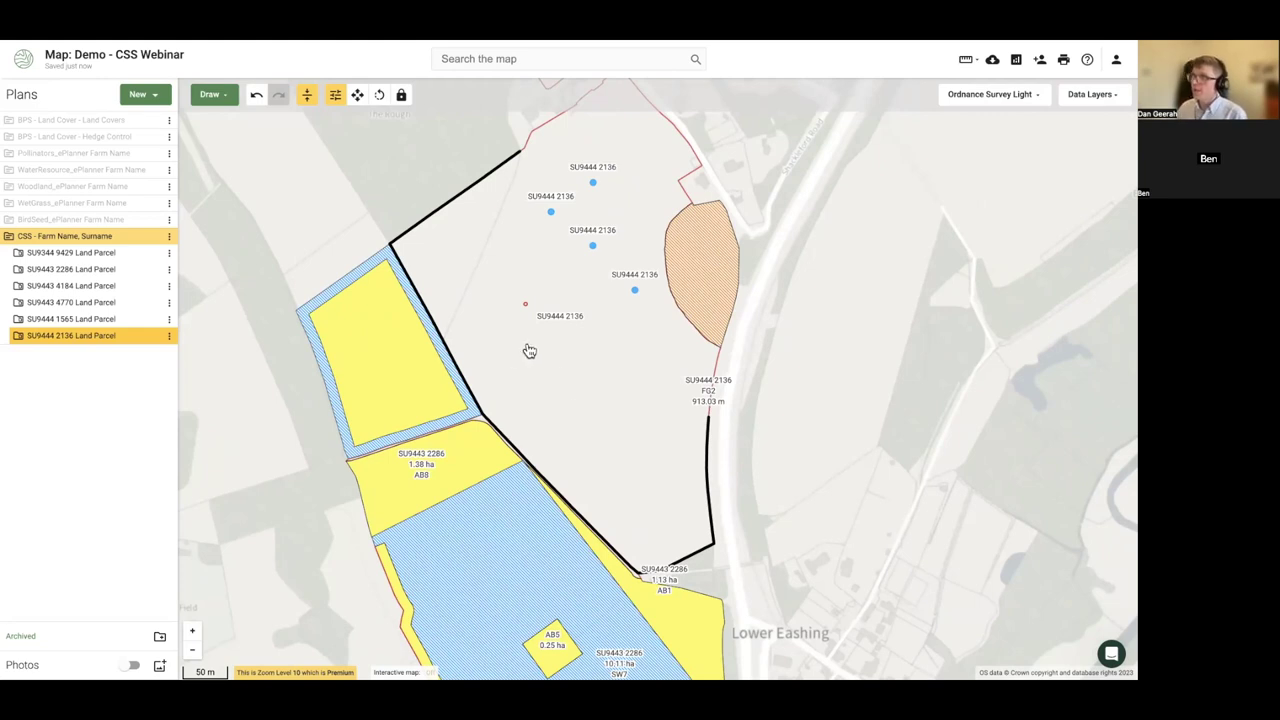
left_click(552, 370)
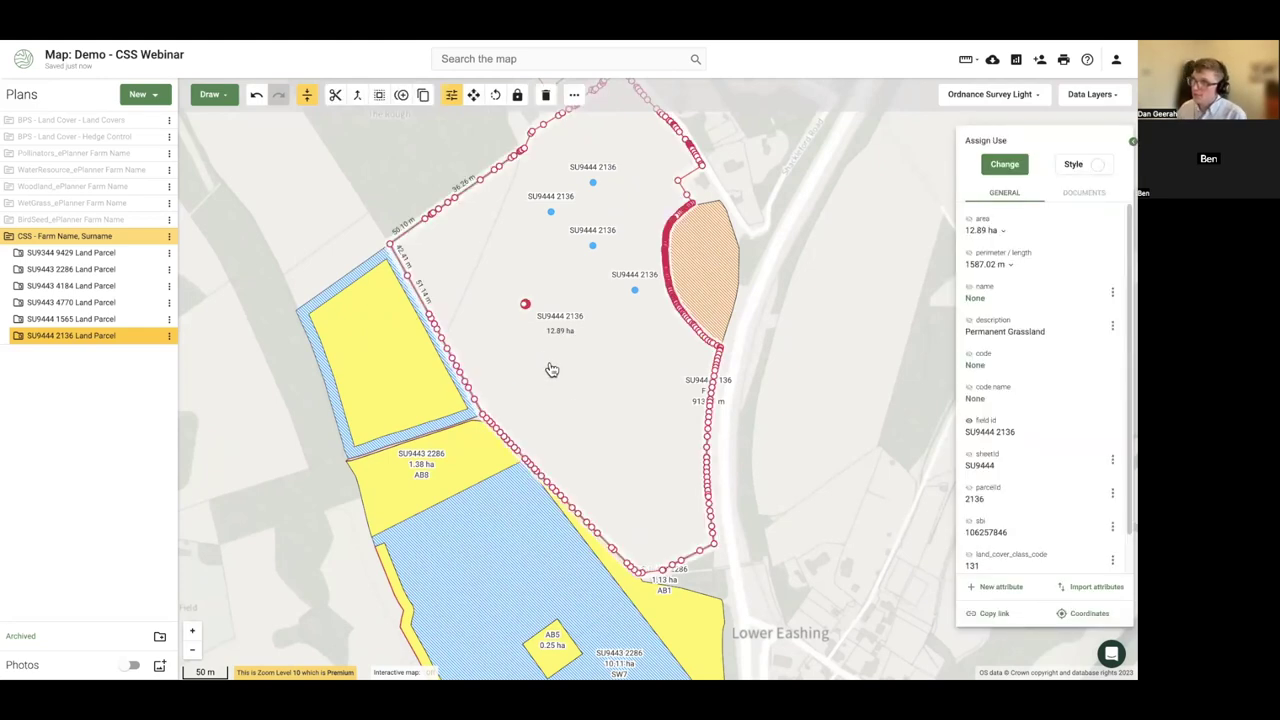
- Place trial points in the upper yellow parcel and the AB8 parcel
left_click(211, 94)
left_click(229, 248)
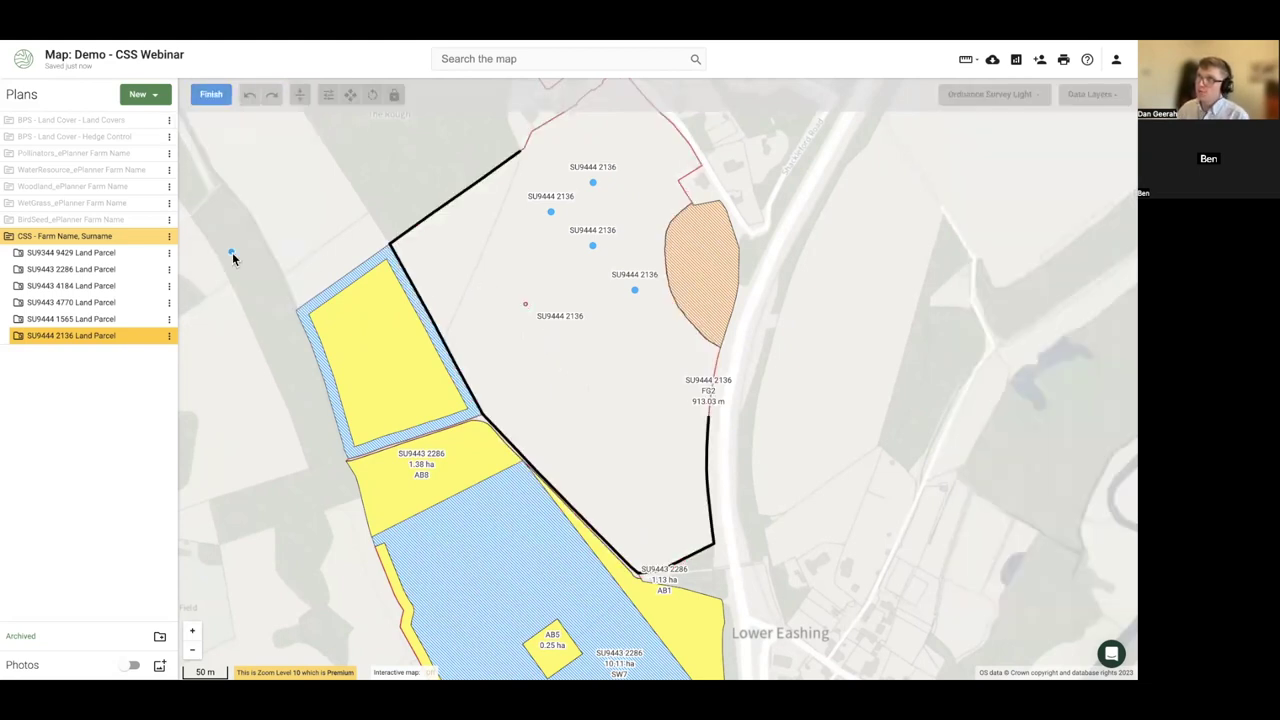
left_click(336, 321)
left_click(378, 332)
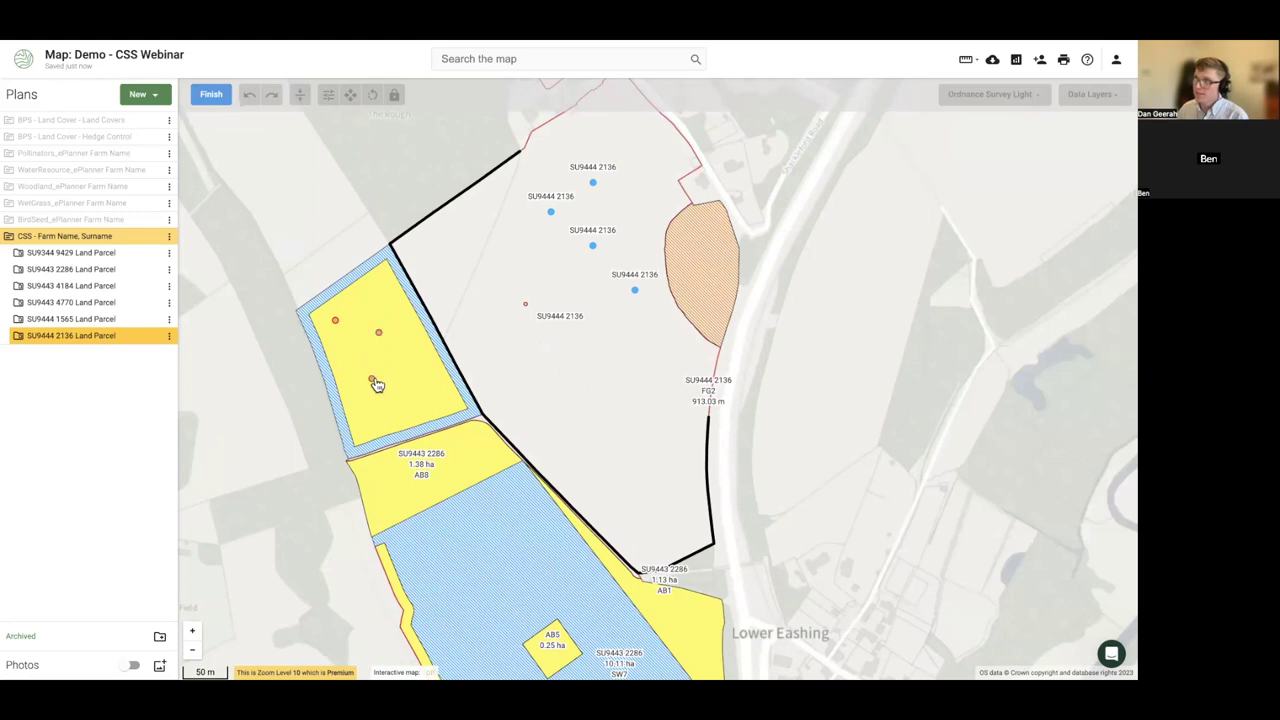
left_click(392, 502)
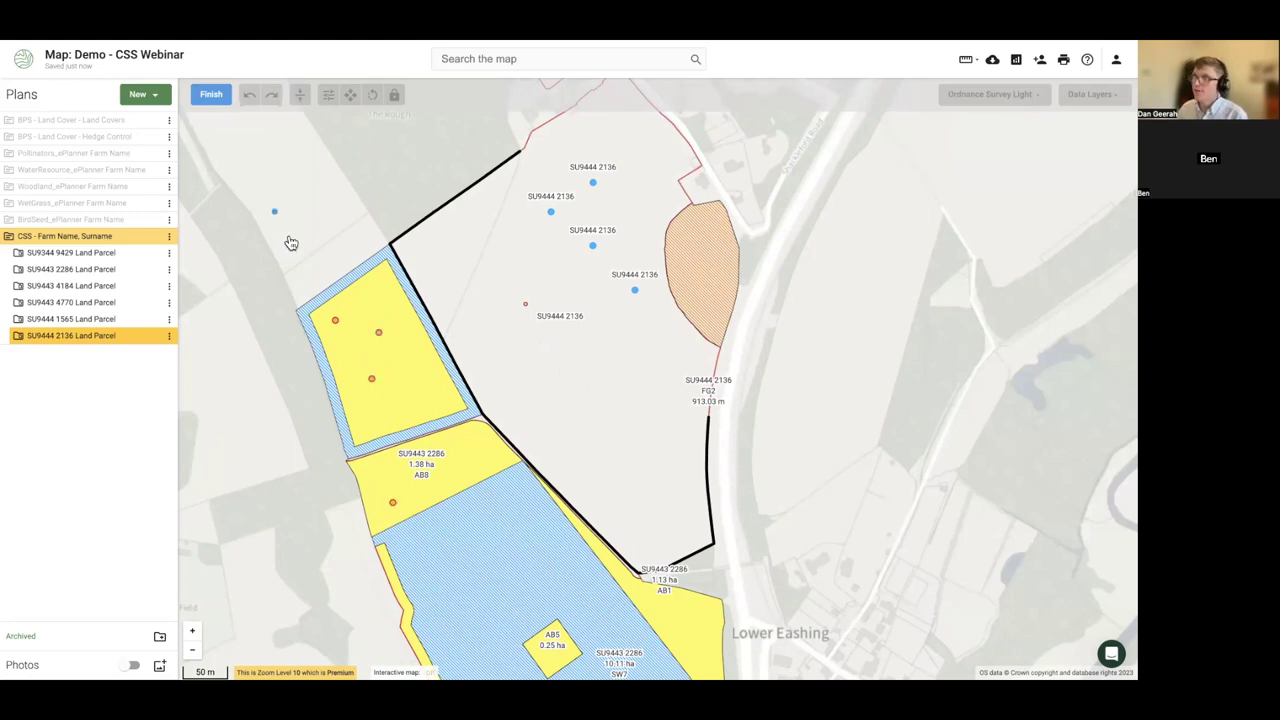
left_click(209, 97)
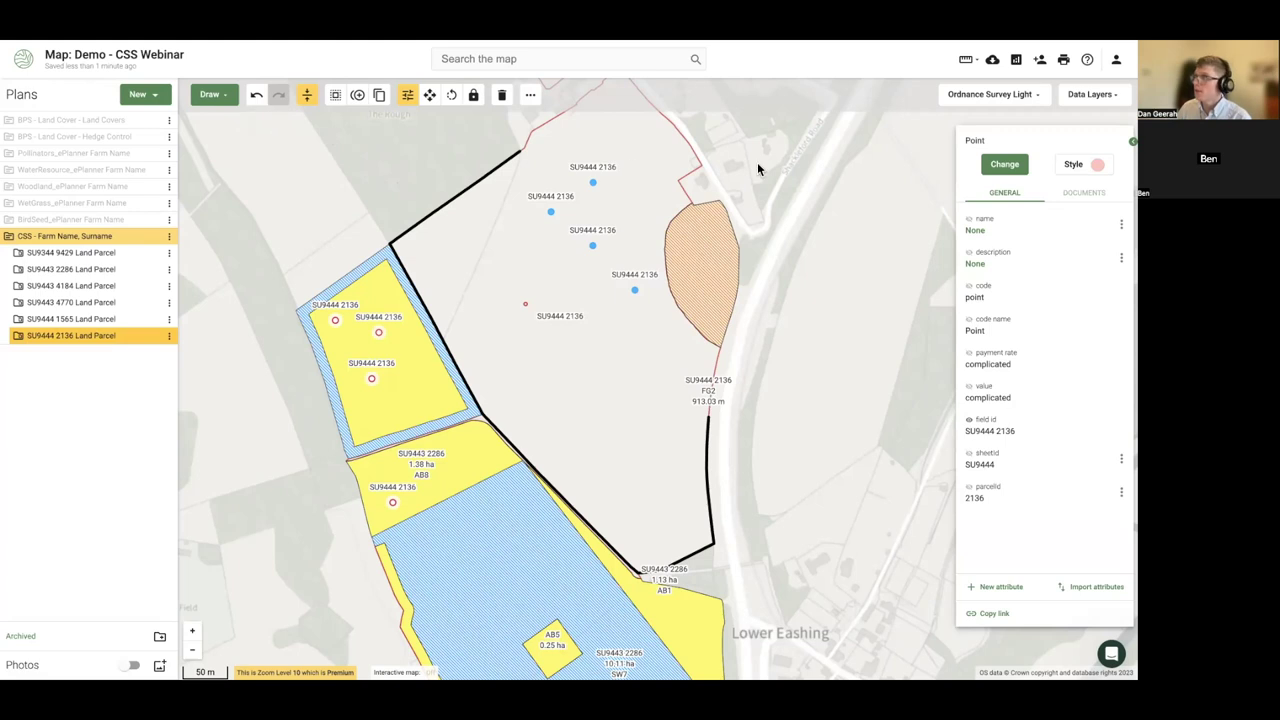
- Undo the trial points and select the yellow Nectar flower mix parcel
left_click(256, 96)
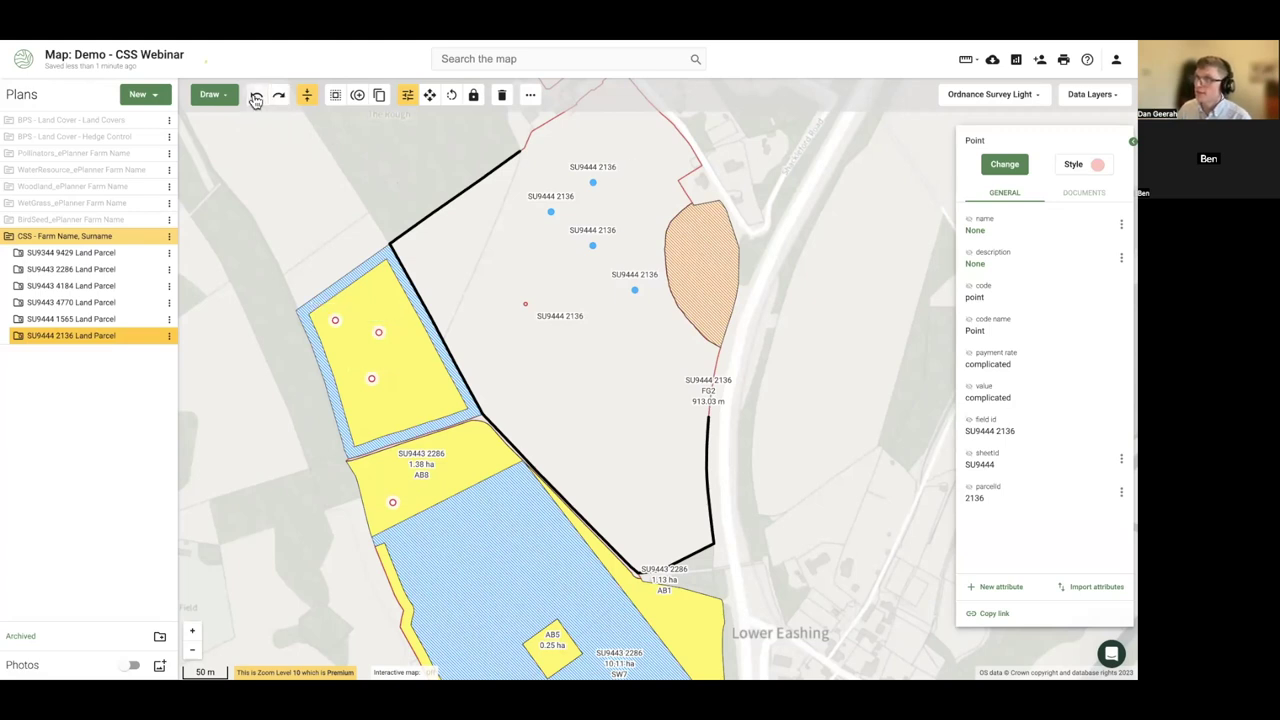
left_click(256, 96)
left_click(256, 96)
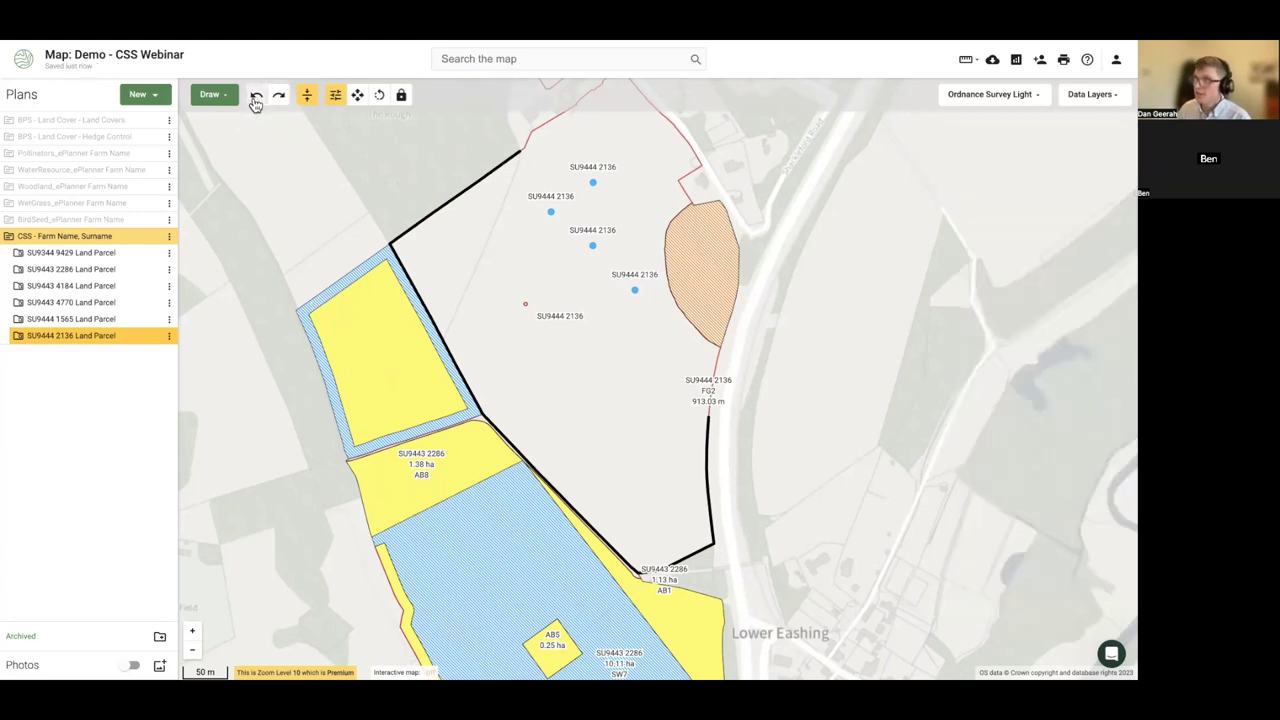
left_click(378, 350)
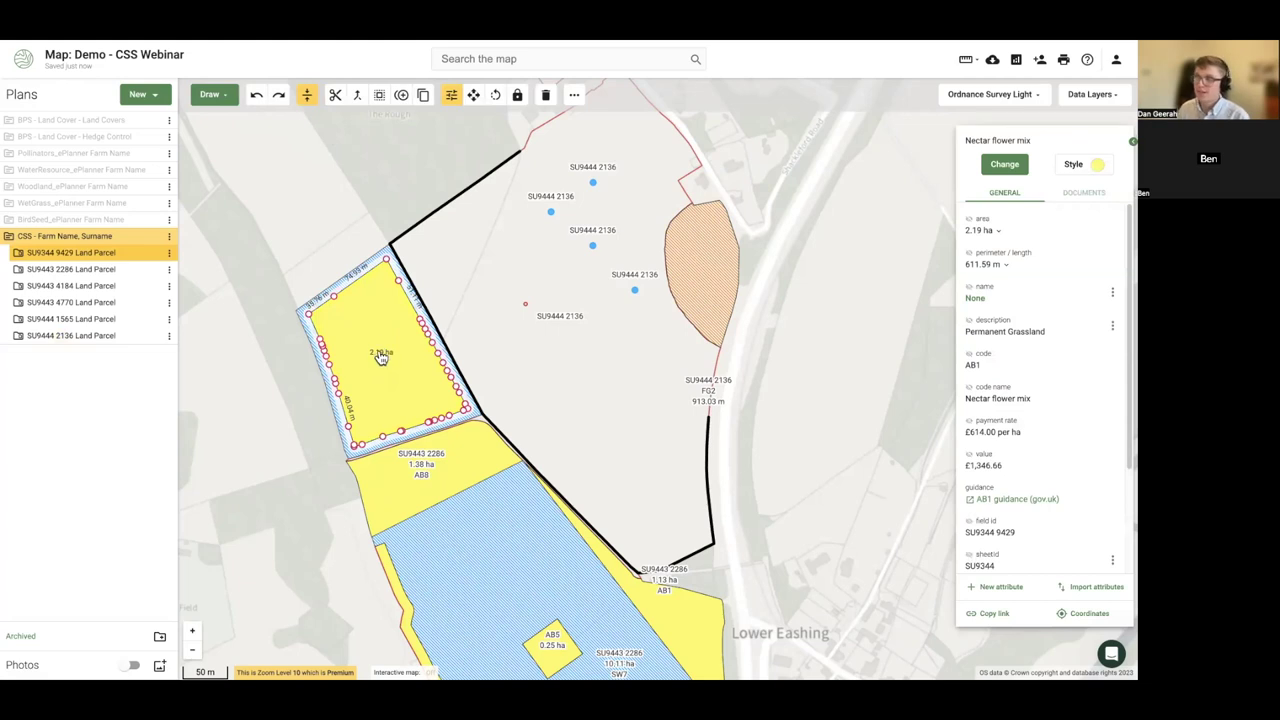
- Draw a line along the west and south edges of parcel SU9344 9429
left_click(209, 94)
left_click(220, 124)
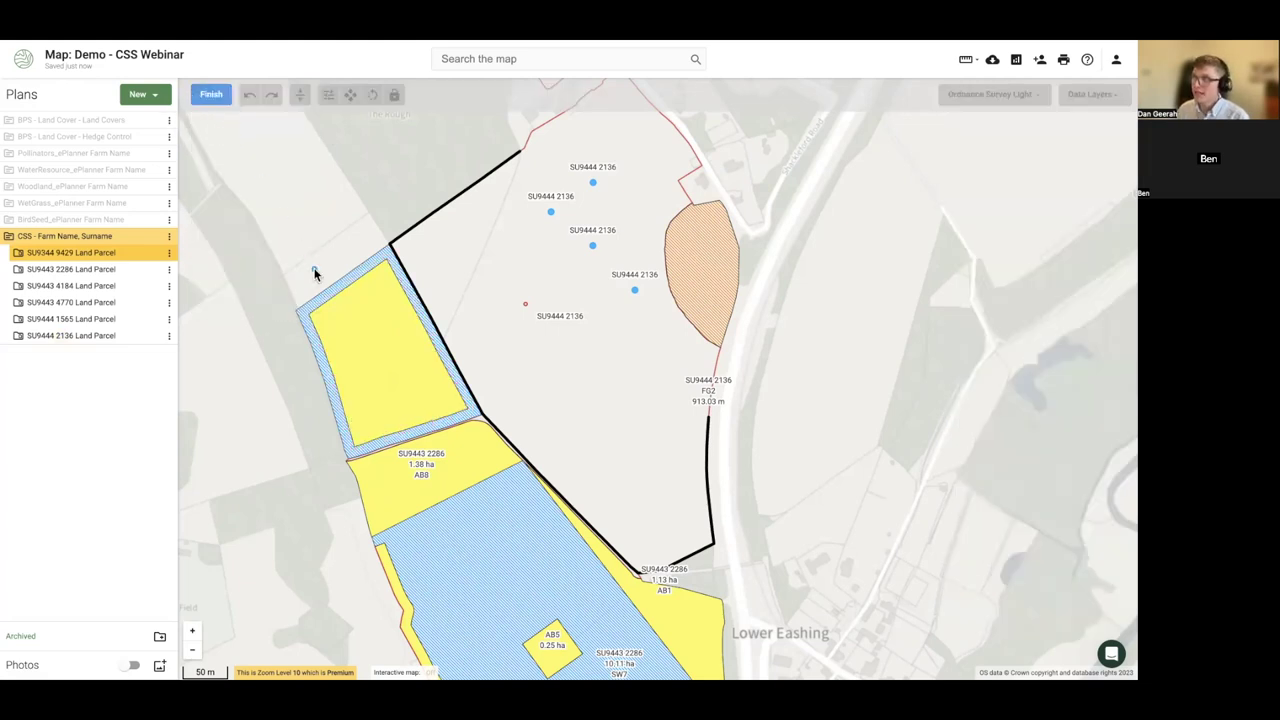
left_click(311, 318)
left_click(406, 430)
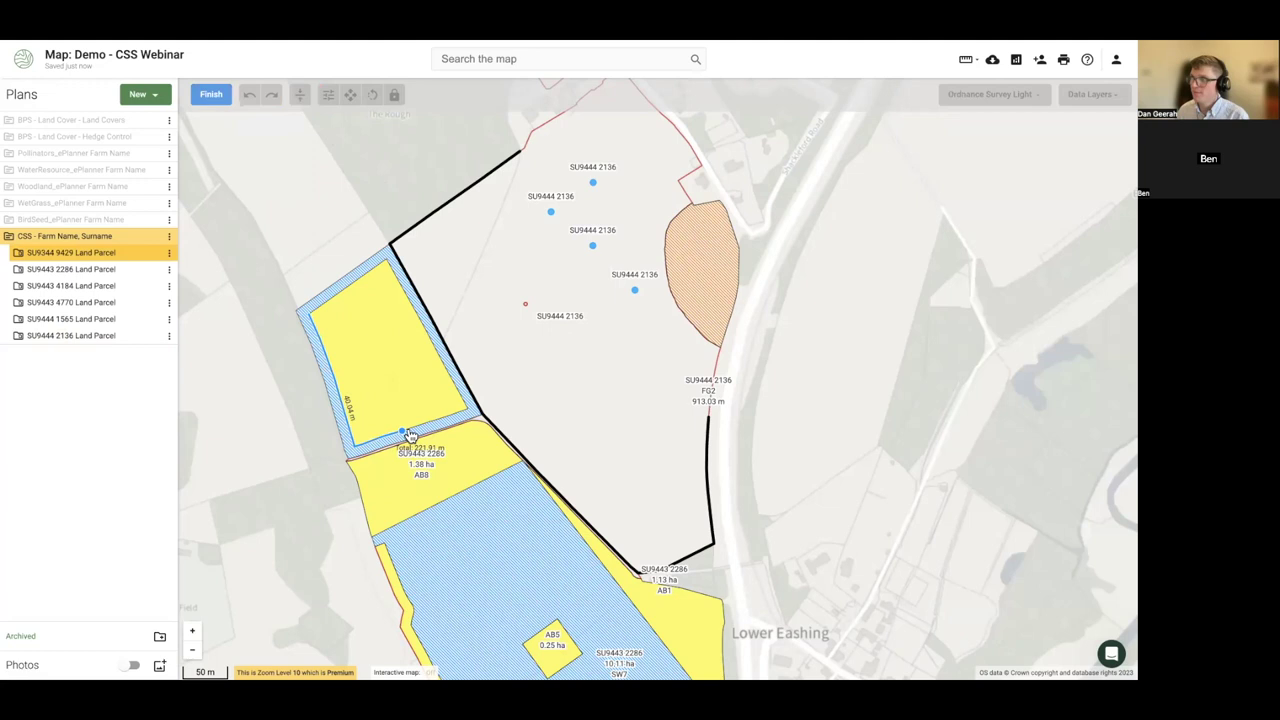
left_click(208, 94)
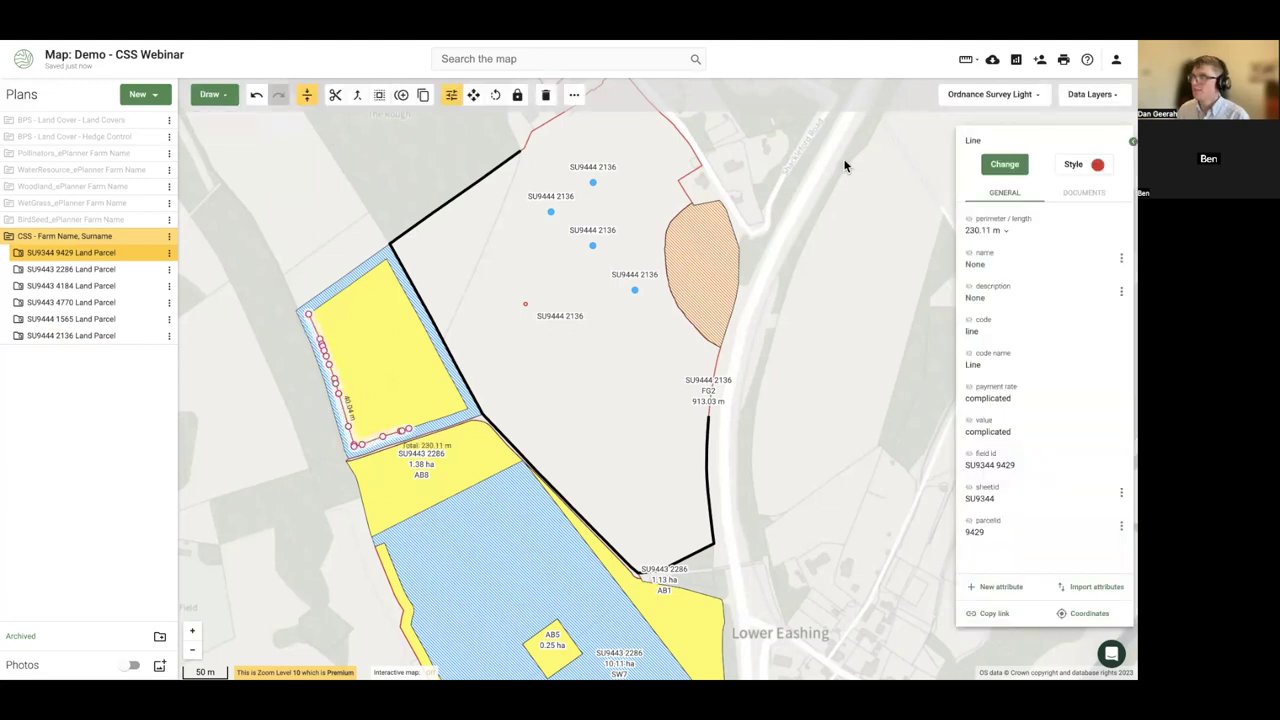
- Assign the 230.11 m line BN5 Hedgerow laying and show field id labels
type("hedge")
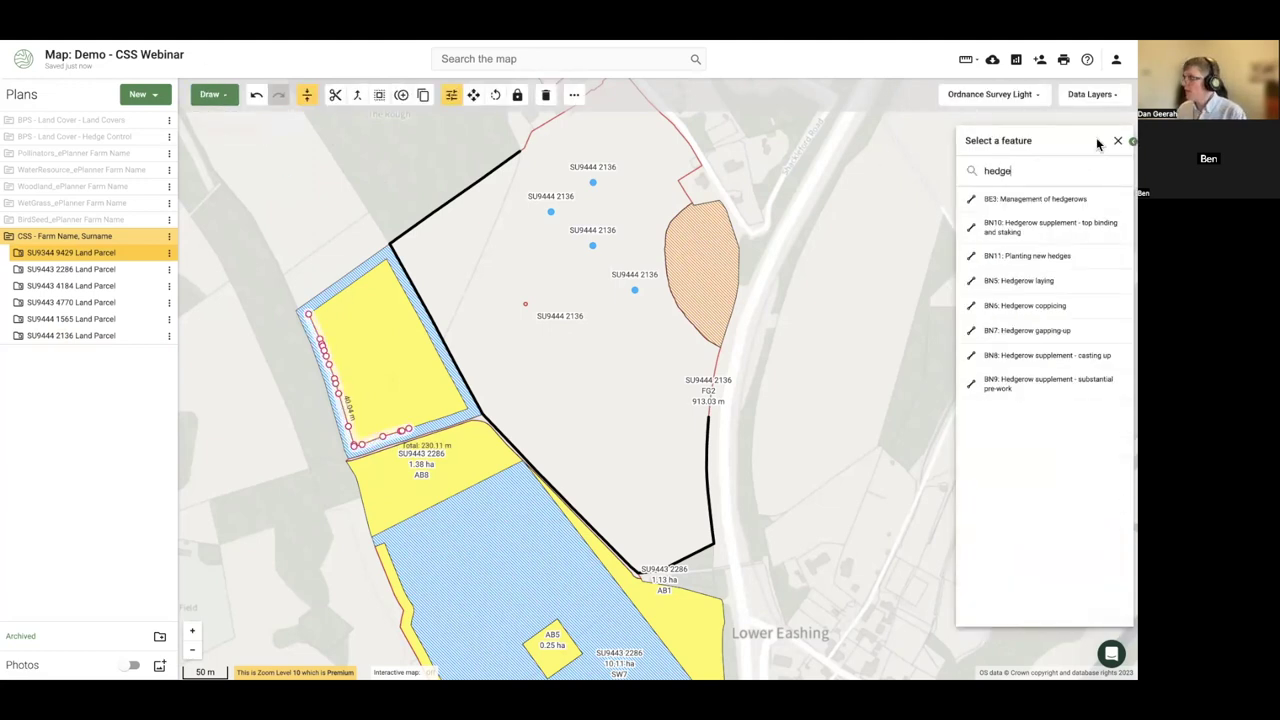
left_click(1025, 281)
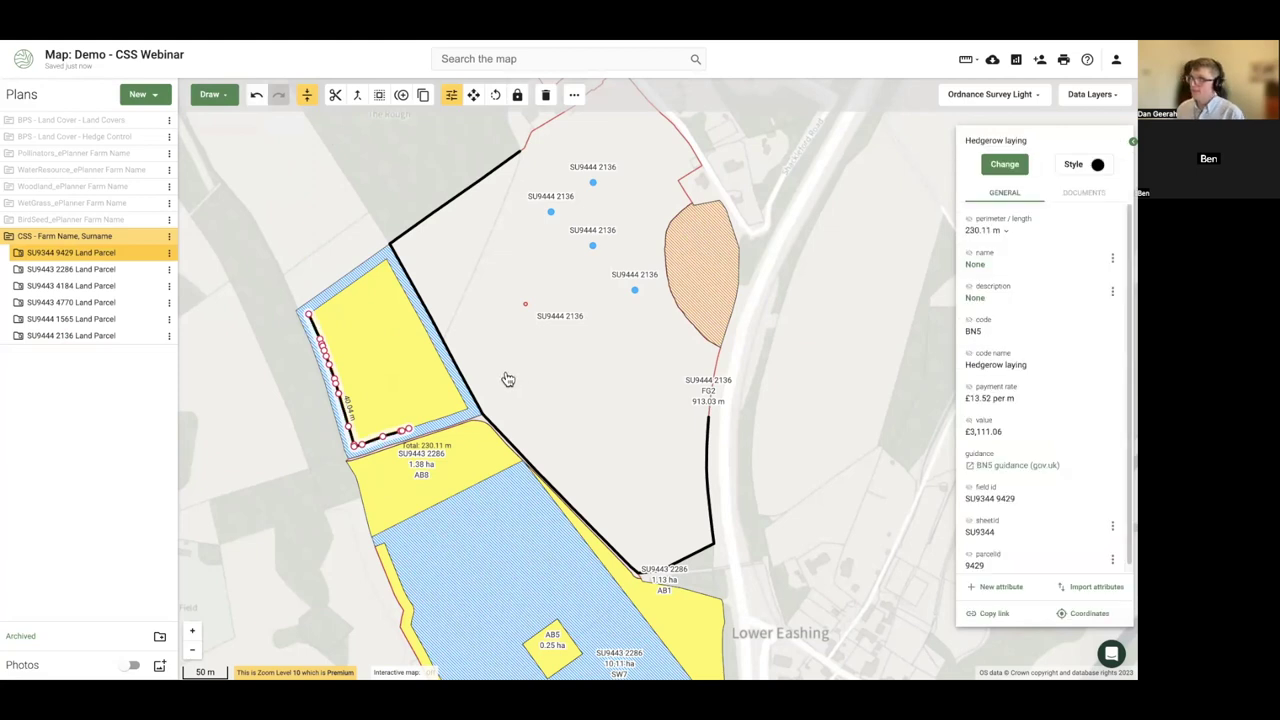
left_click(970, 488)
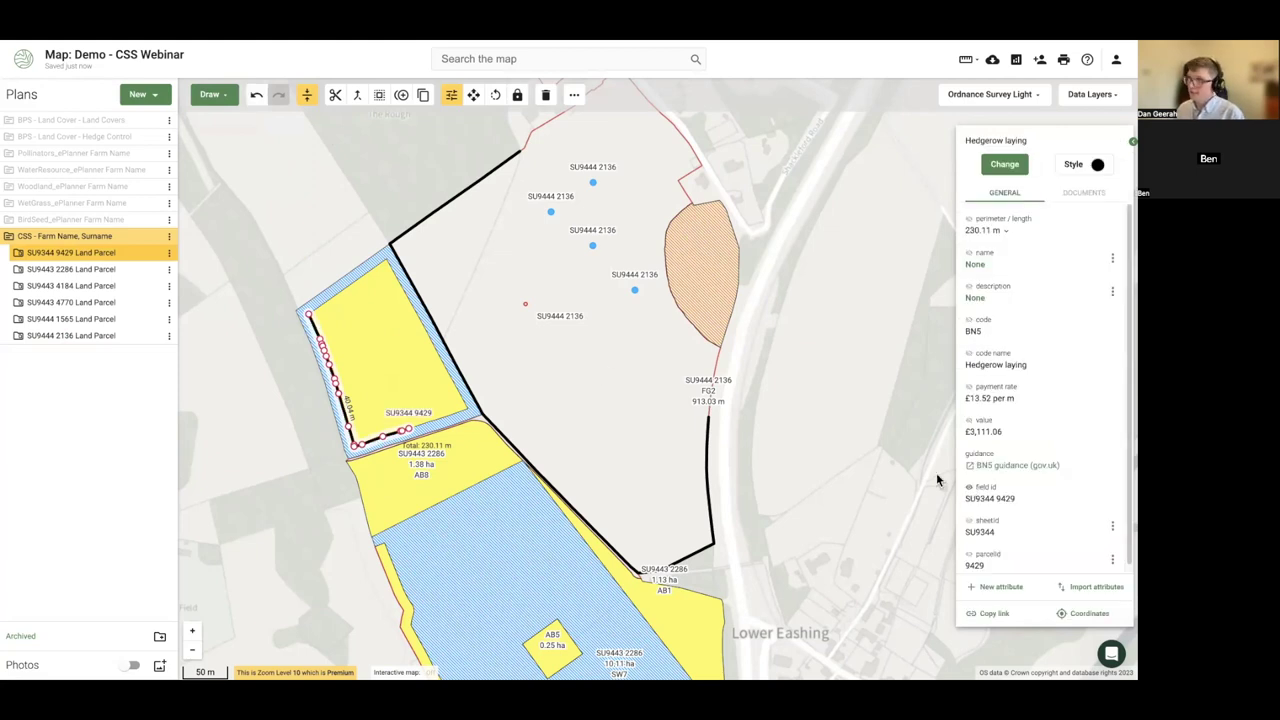
left_click(371, 370)
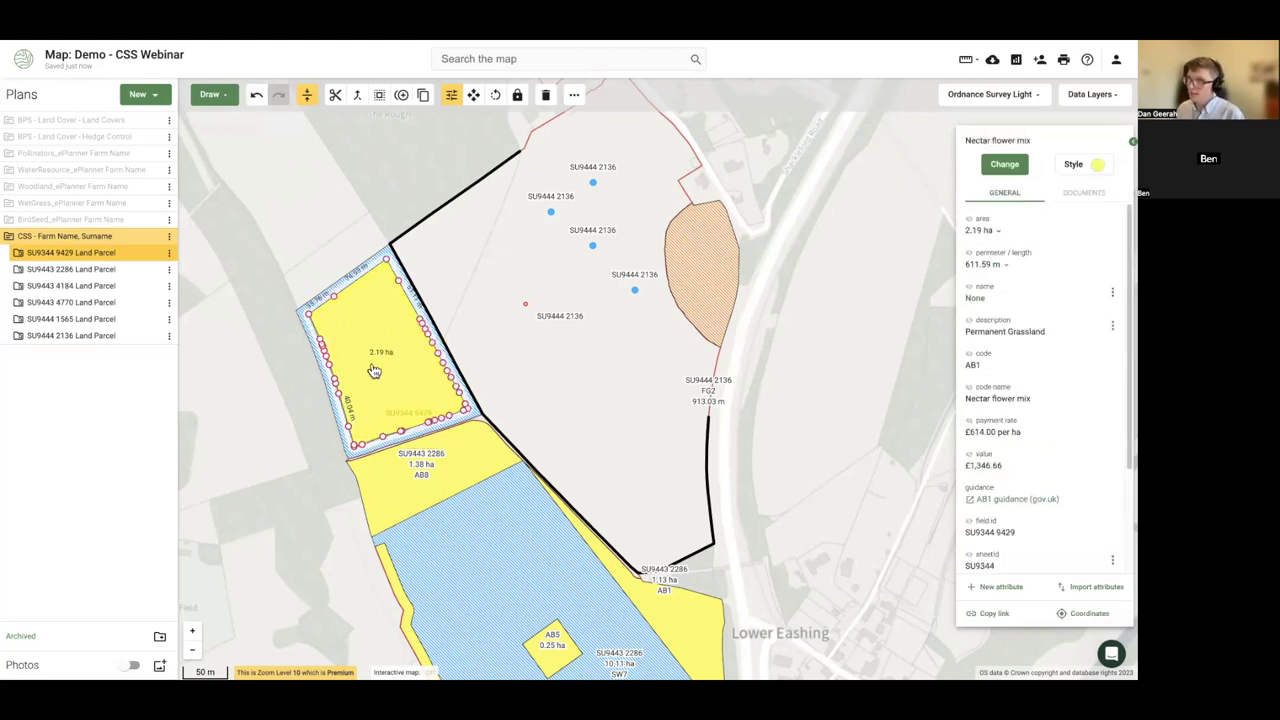
- Place four tree points inside parcel SU9344 9429
left_click(212, 94)
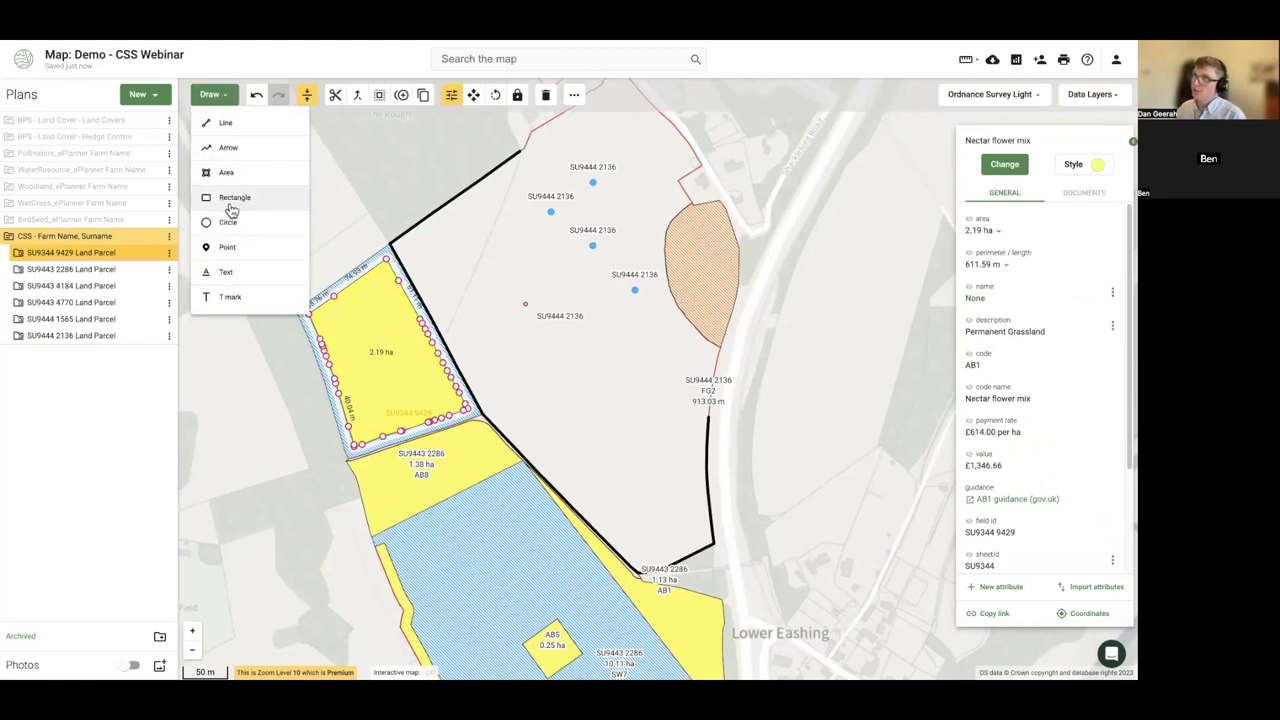
left_click(234, 258)
left_click(365, 315)
left_click(386, 337)
left_click(350, 355)
left_click(421, 385)
left_click(210, 94)
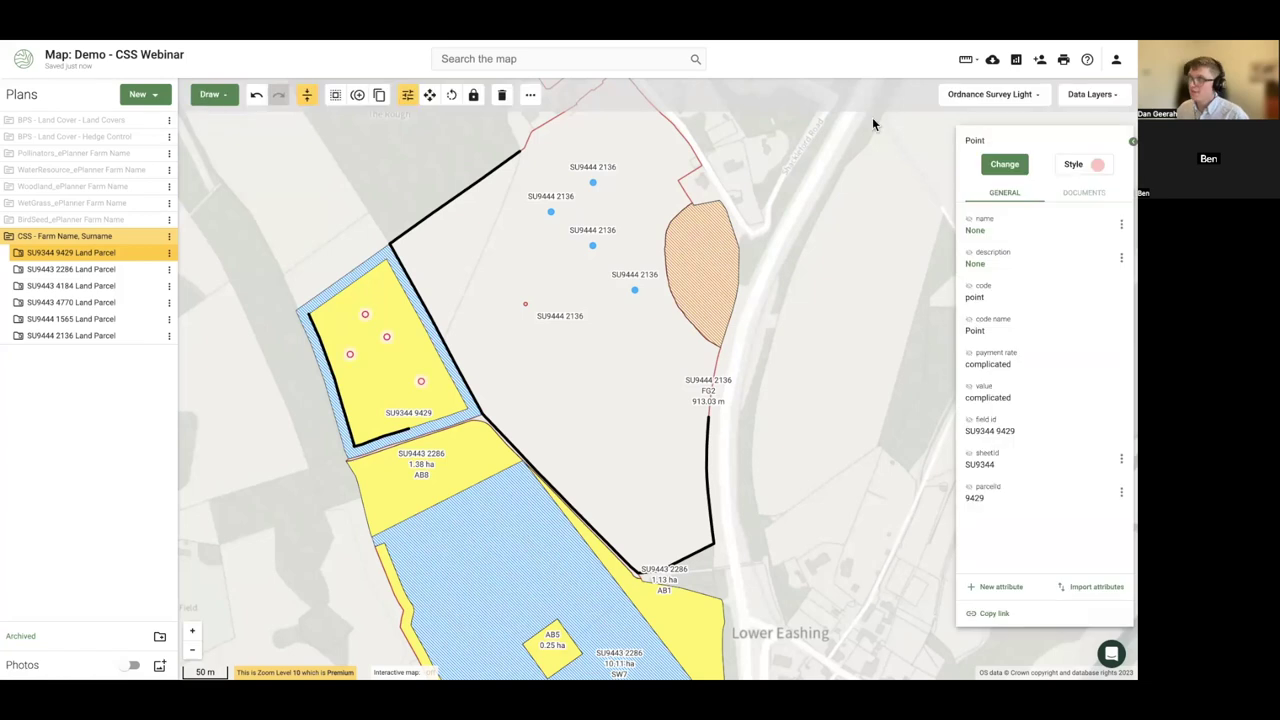
- Assign BE6 Veteran tree surgery to the four tree points
left_click(1000, 168)
type("tree")
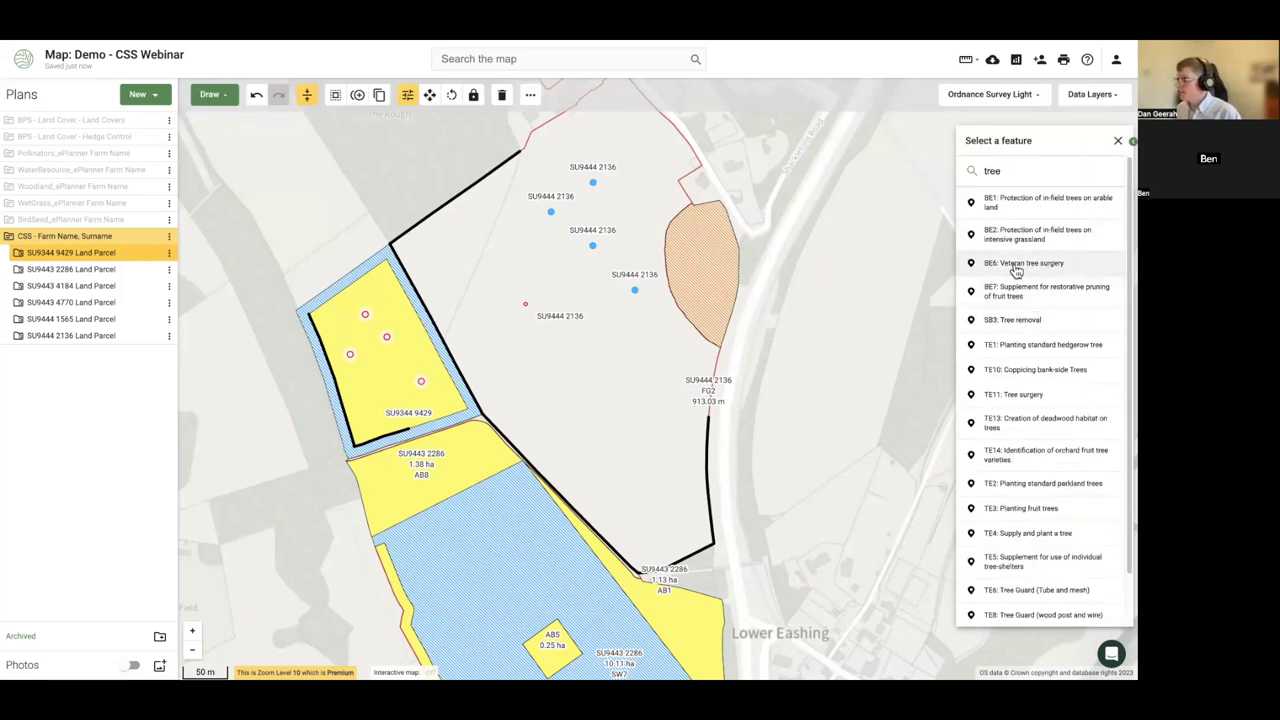
left_click(1015, 266)
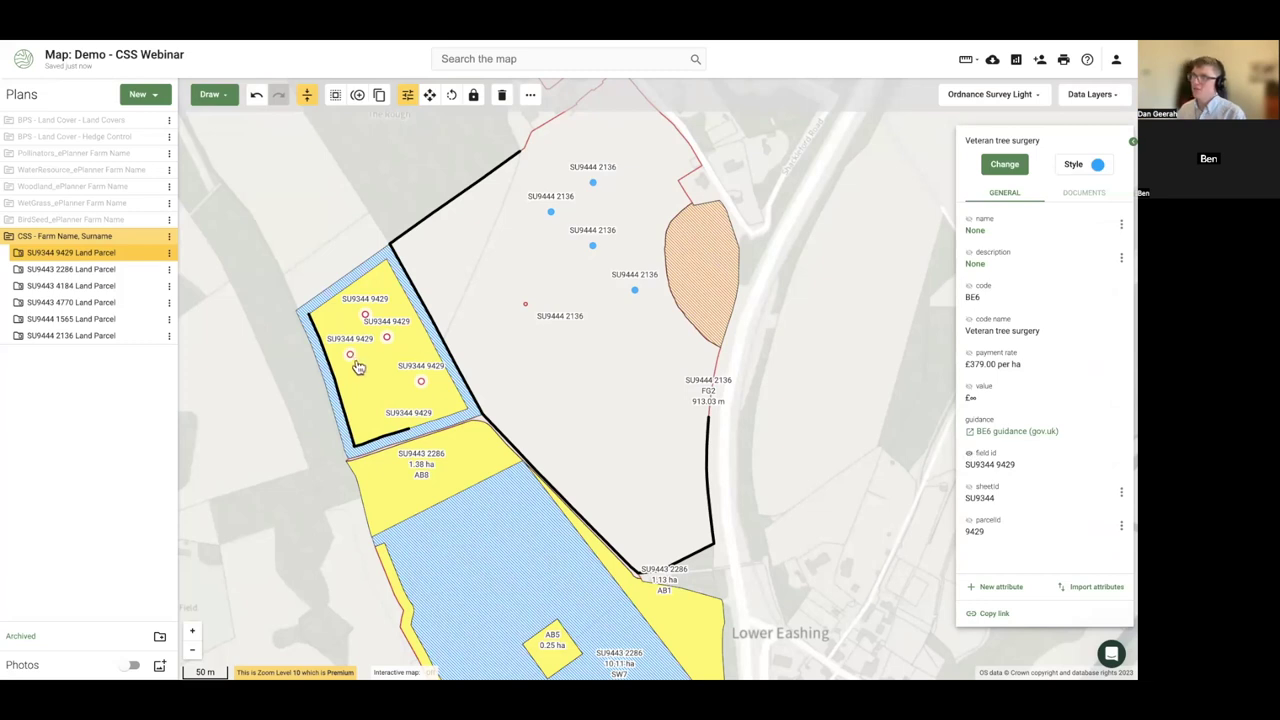
left_click(285, 382)
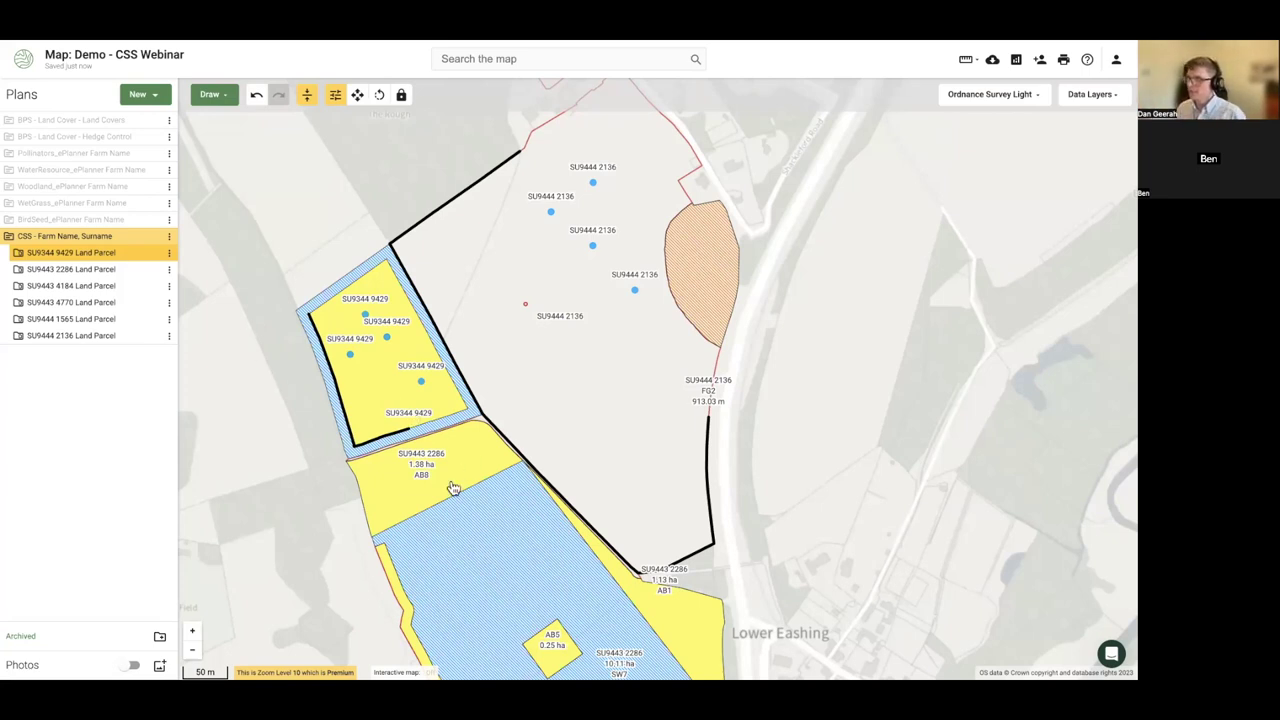
- Start a line along the west edge of parcel SU9443 2286
left_click(394, 477)
left_click(211, 94)
left_click(238, 128)
left_click(349, 472)
left_click(371, 543)
left_click(371, 543)
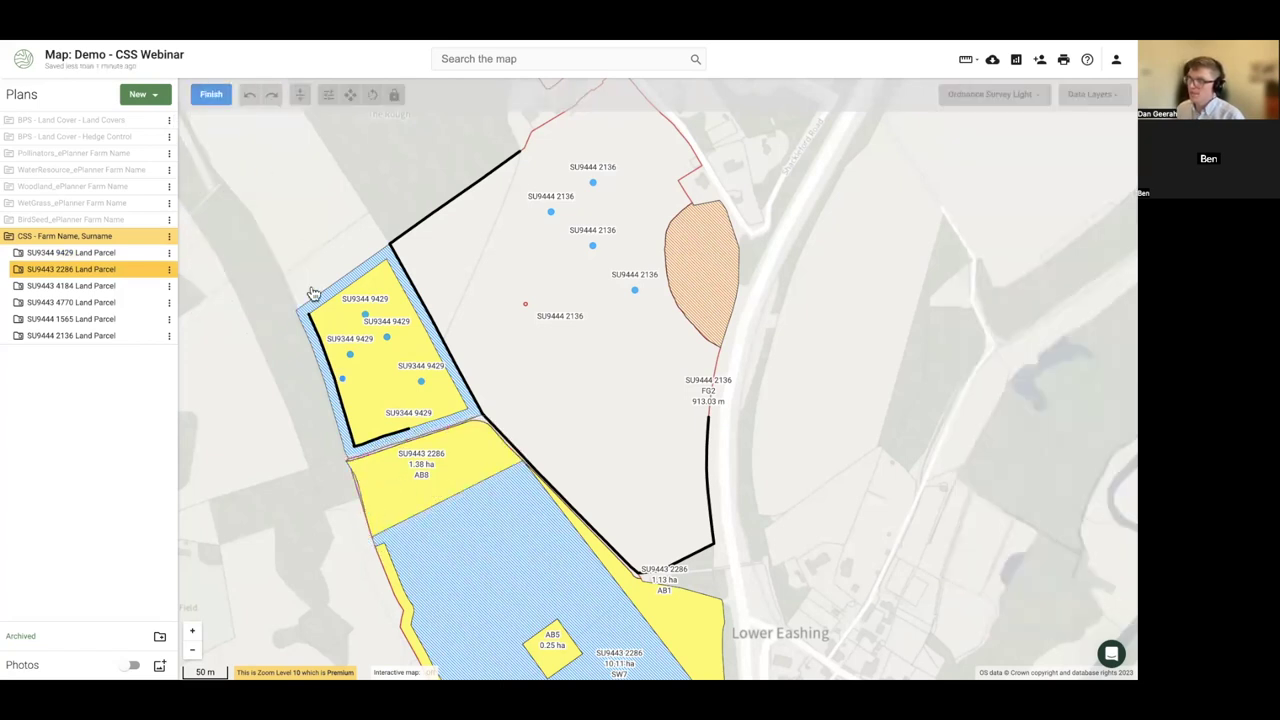
- Finish the line and zoom out to show the whole holding
left_click(211, 95)
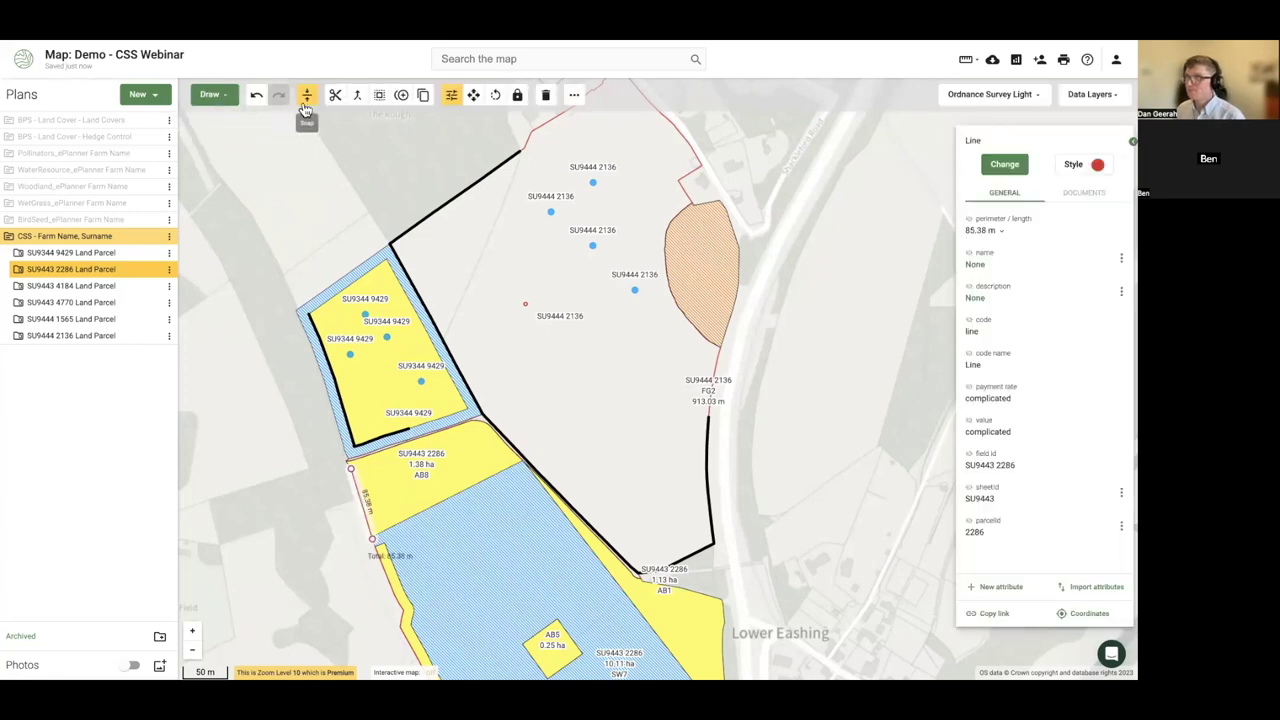
left_click_drag(249, 397, 318, 420)
scroll(263, 400, "down", 1)
scroll(253, 418, "down", 1)
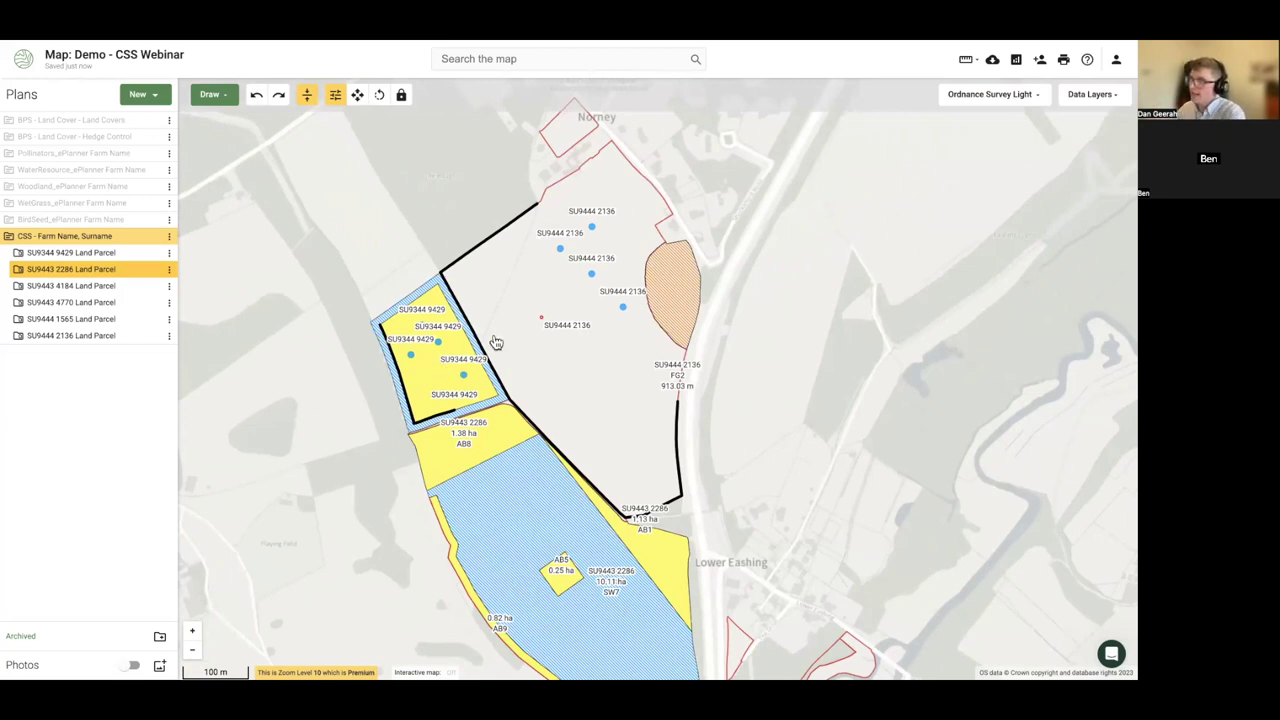
- Inspect the FG2 sheep netting line and BE6 tree points, then clear the selection
left_click(565, 455)
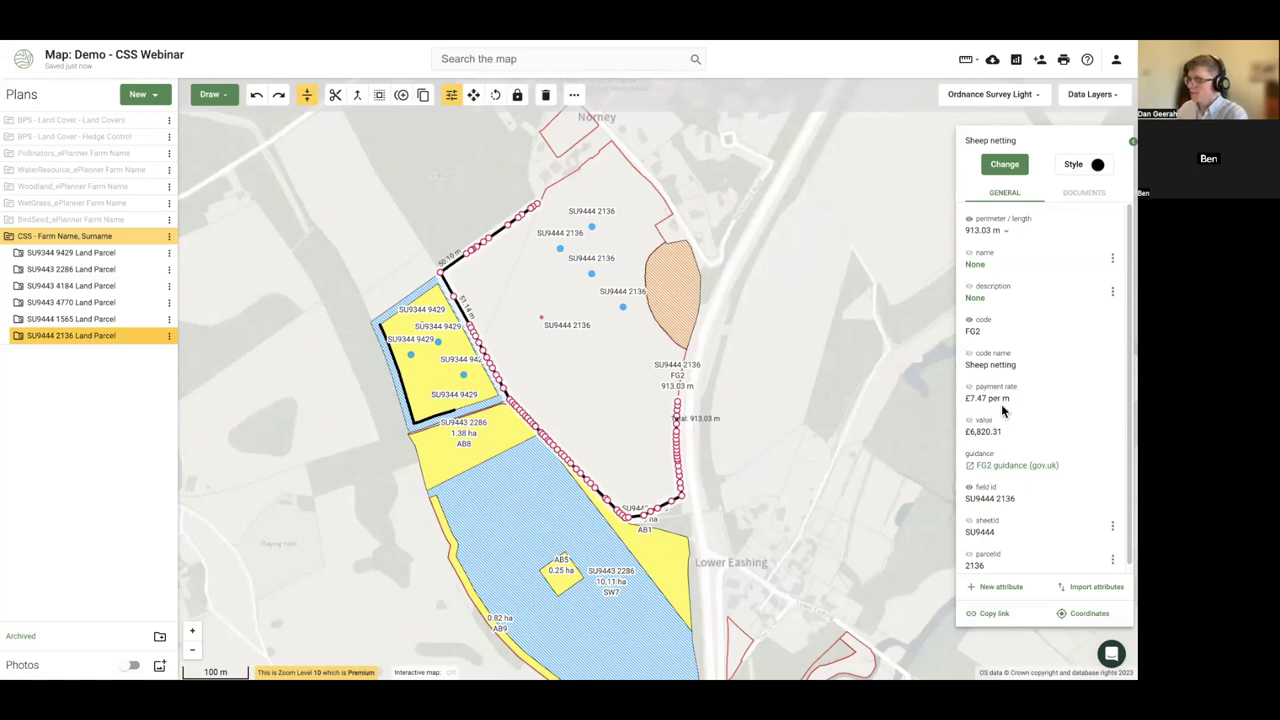
left_click(622, 310)
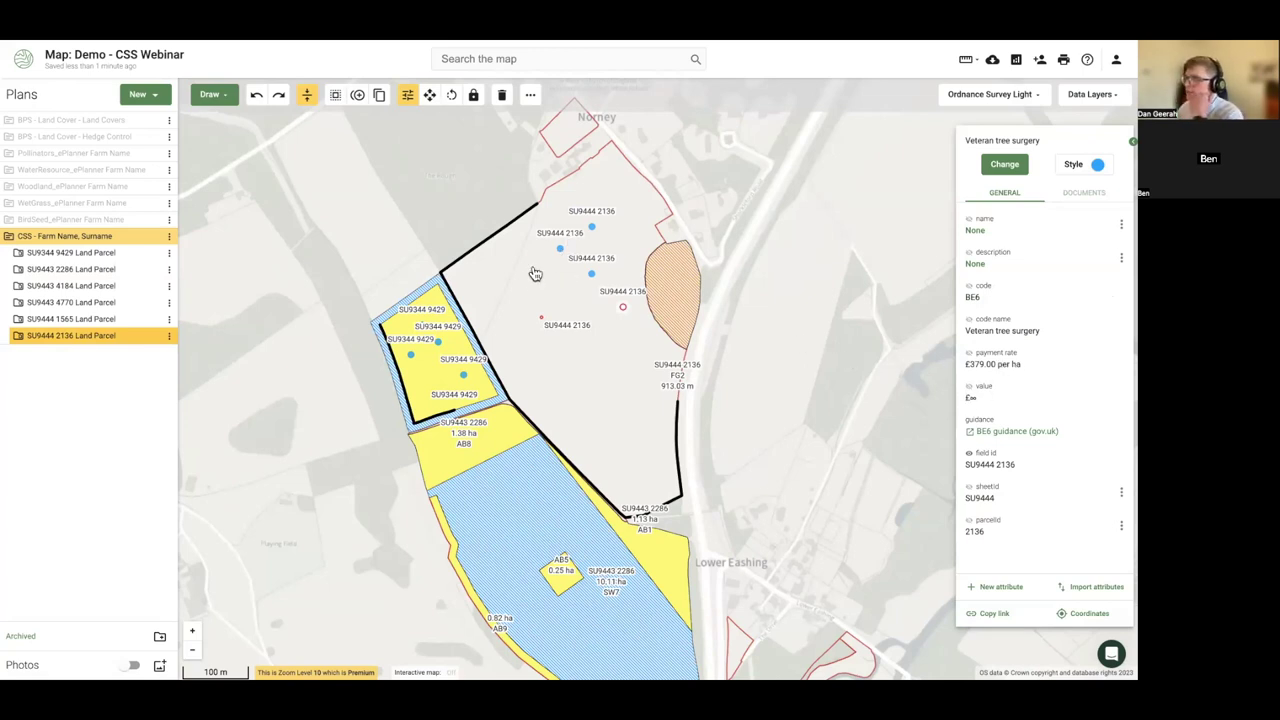
left_click(441, 343)
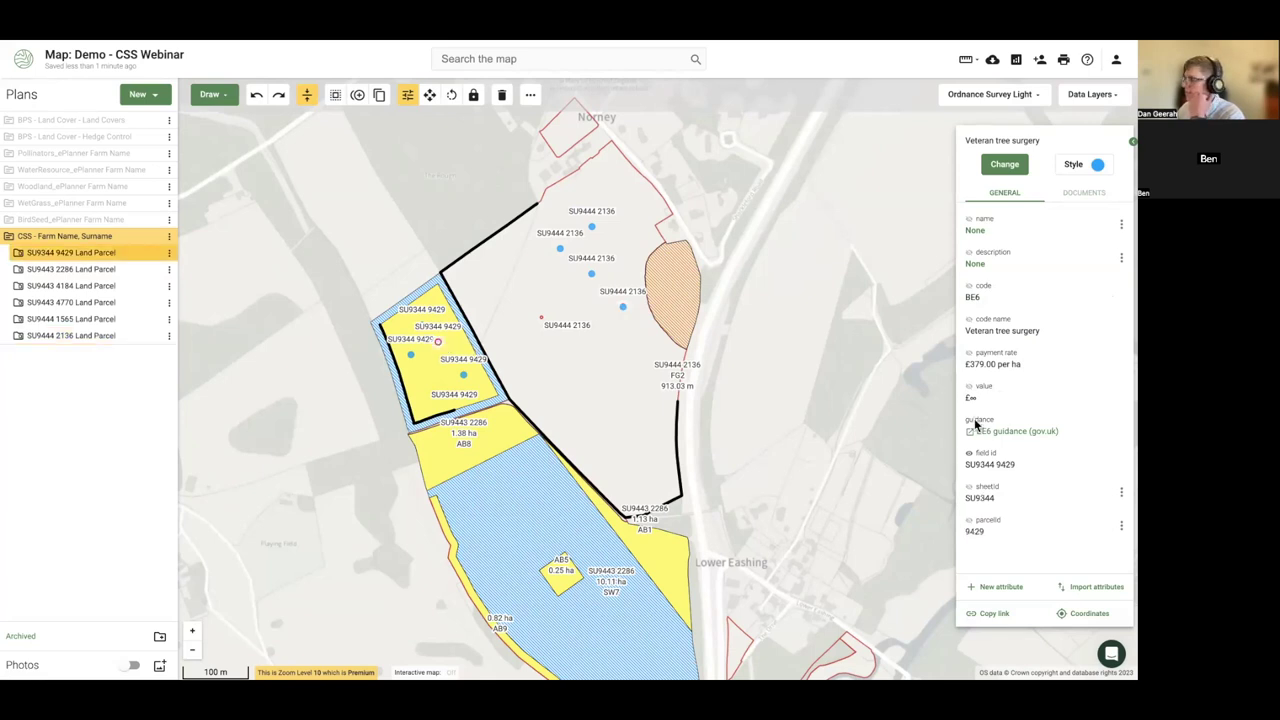
left_click(822, 418)
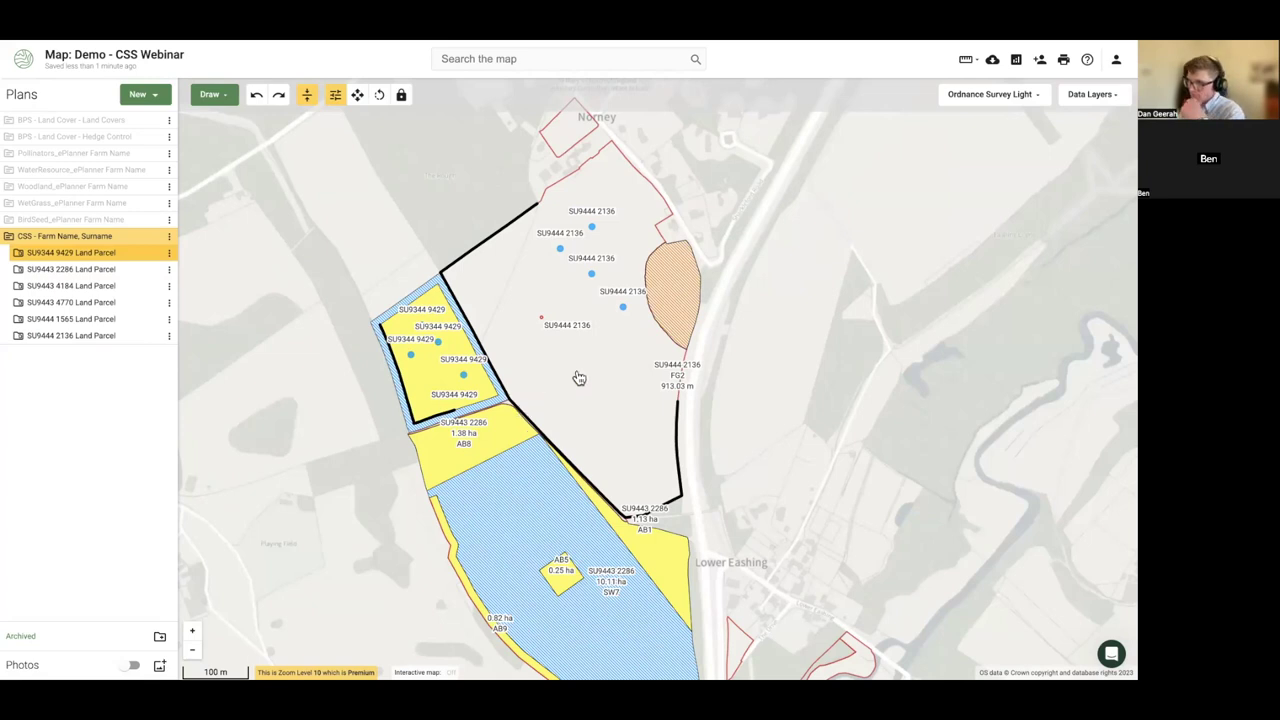
- Zoom to parcel SU9443 4770 near Lower Eashing and code it GS2 permanent grassland
left_click_drag(577, 374, 574, 317)
left_click_drag(777, 526, 597, 334)
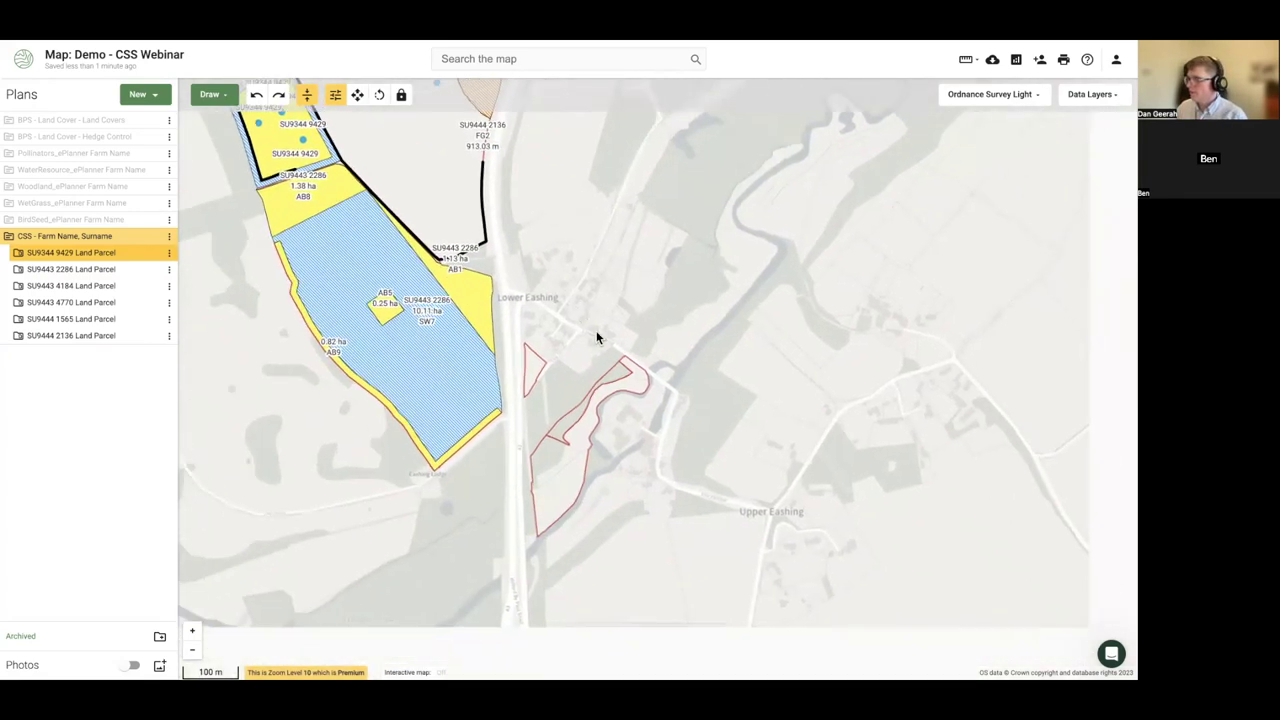
scroll(540, 403, "up", 3)
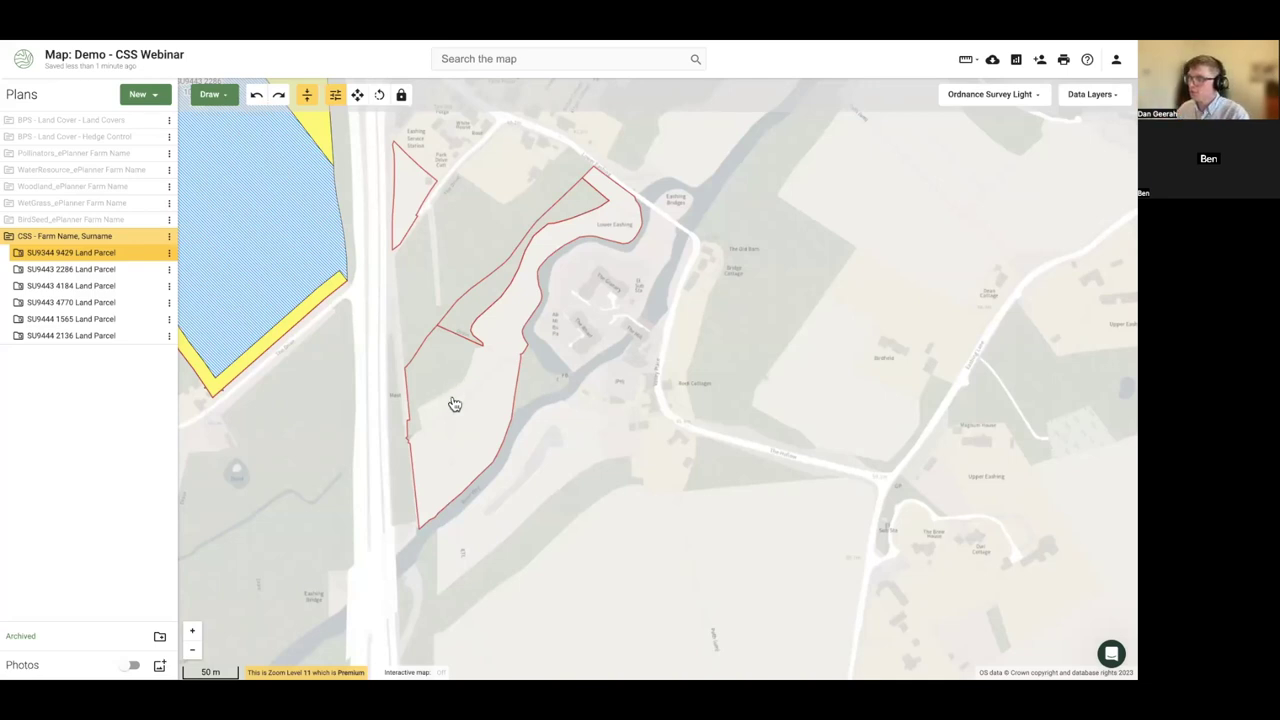
left_click(454, 403)
left_click(988, 169)
type("gs2")
left_click(1004, 210)
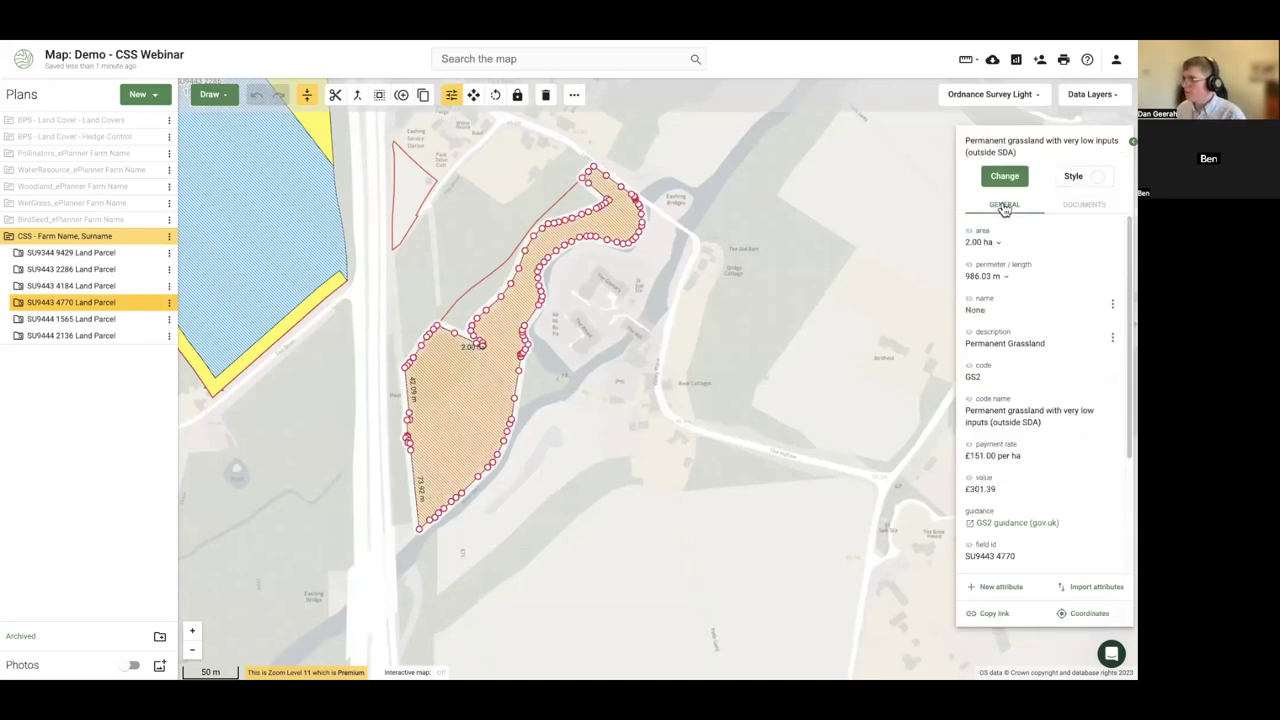
- Select parcel SU9443 4770 and expand its land parcel entry to list its features
left_click(667, 356)
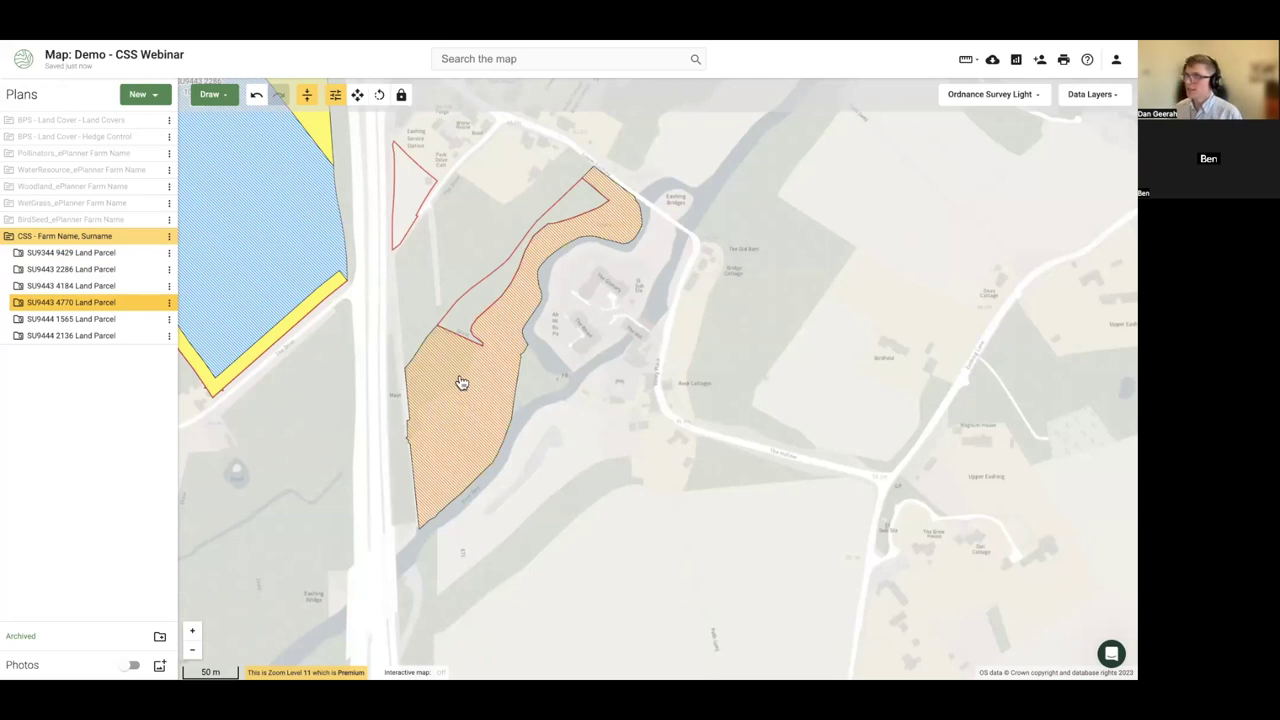
left_click(461, 383)
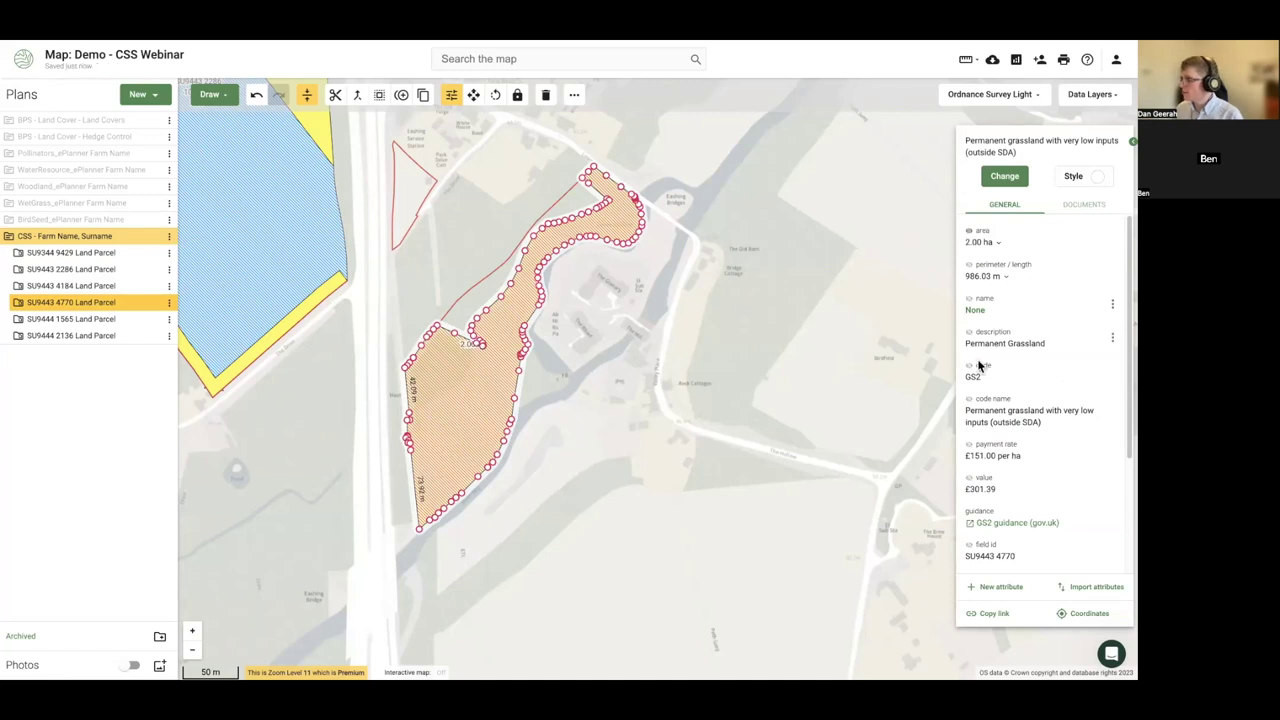
left_click(613, 393)
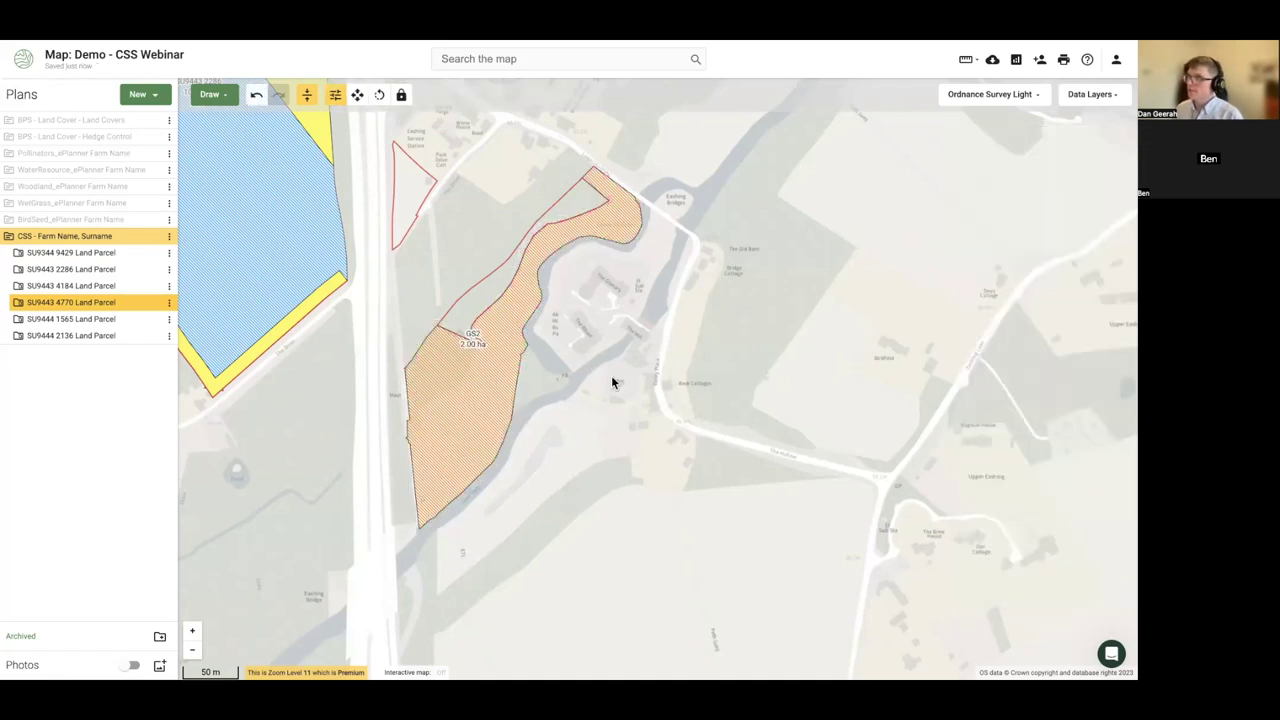
left_click(453, 375)
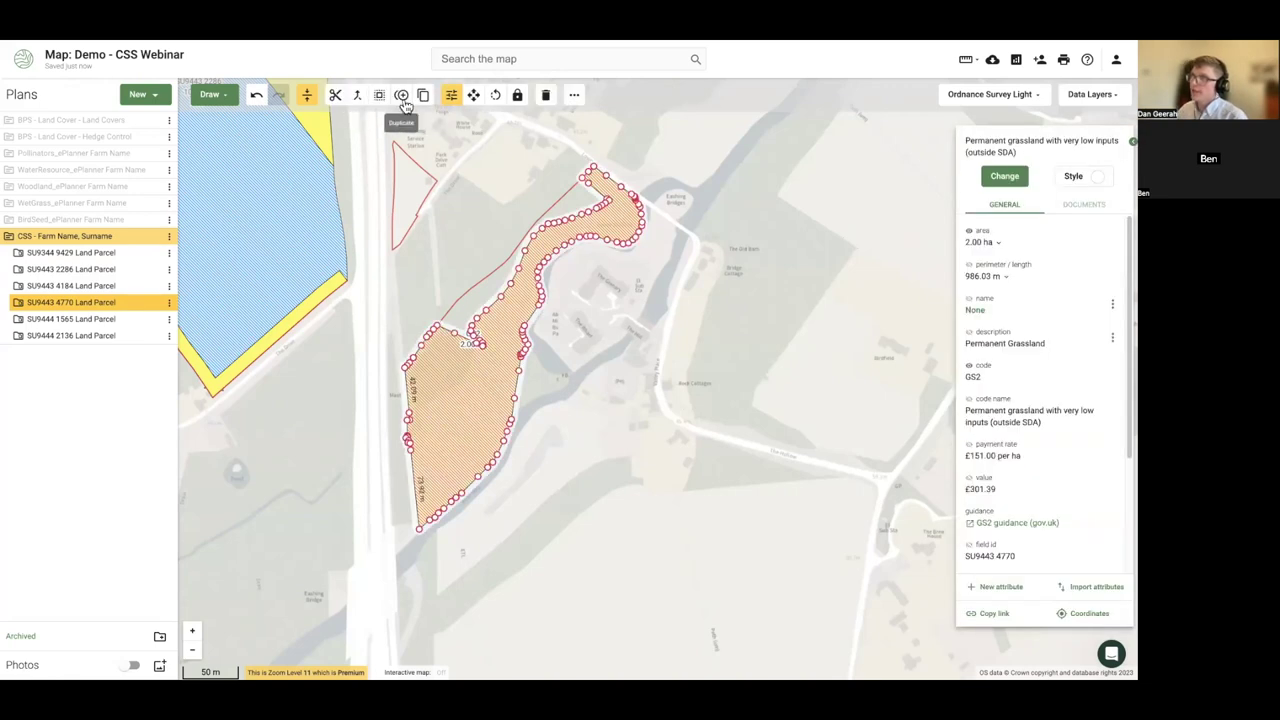
left_click(18, 302)
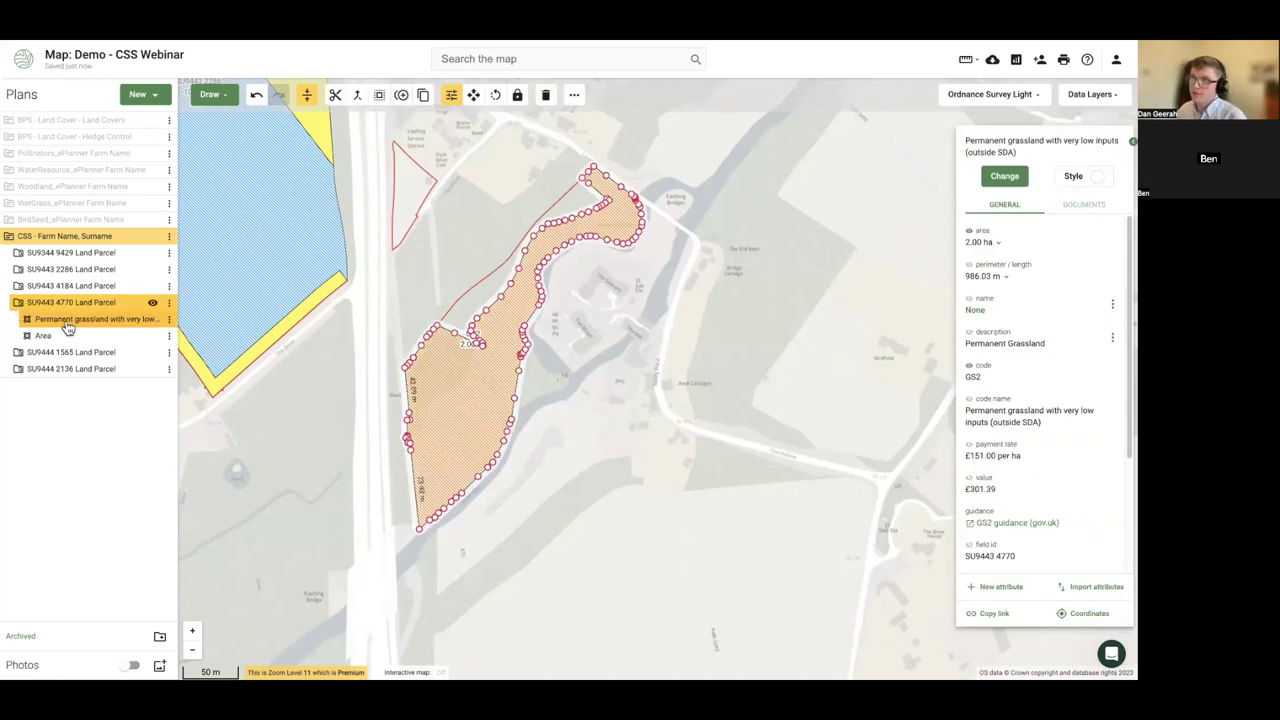
- Duplicate the GS2 grassland feature, try moving the copy, then undo the move
left_click(402, 99)
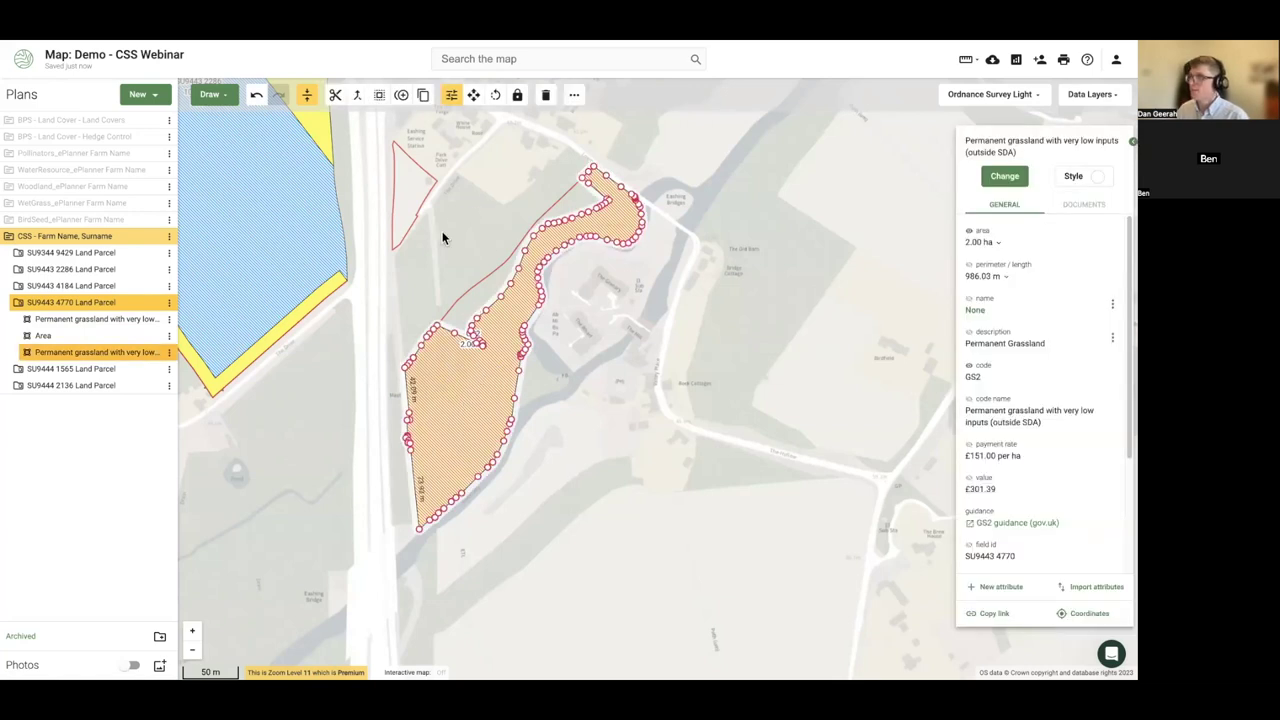
left_click(476, 98)
left_click_drag(463, 420, 631, 468)
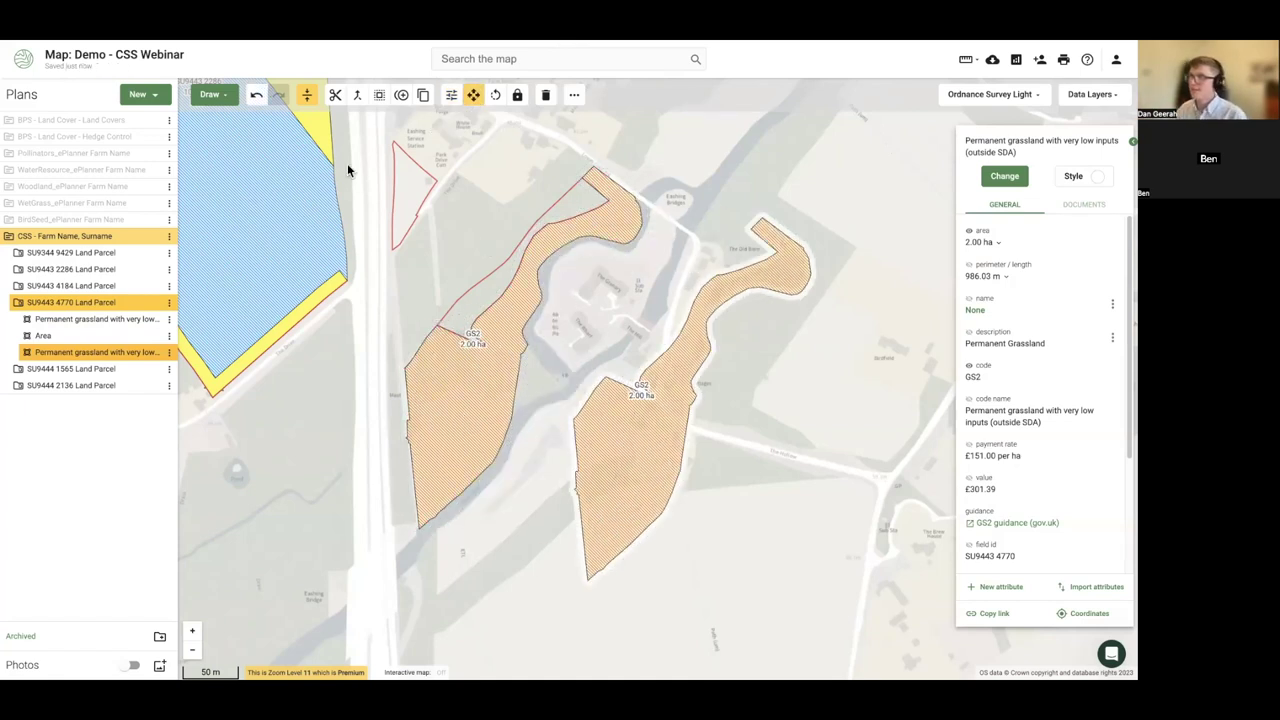
left_click(262, 98)
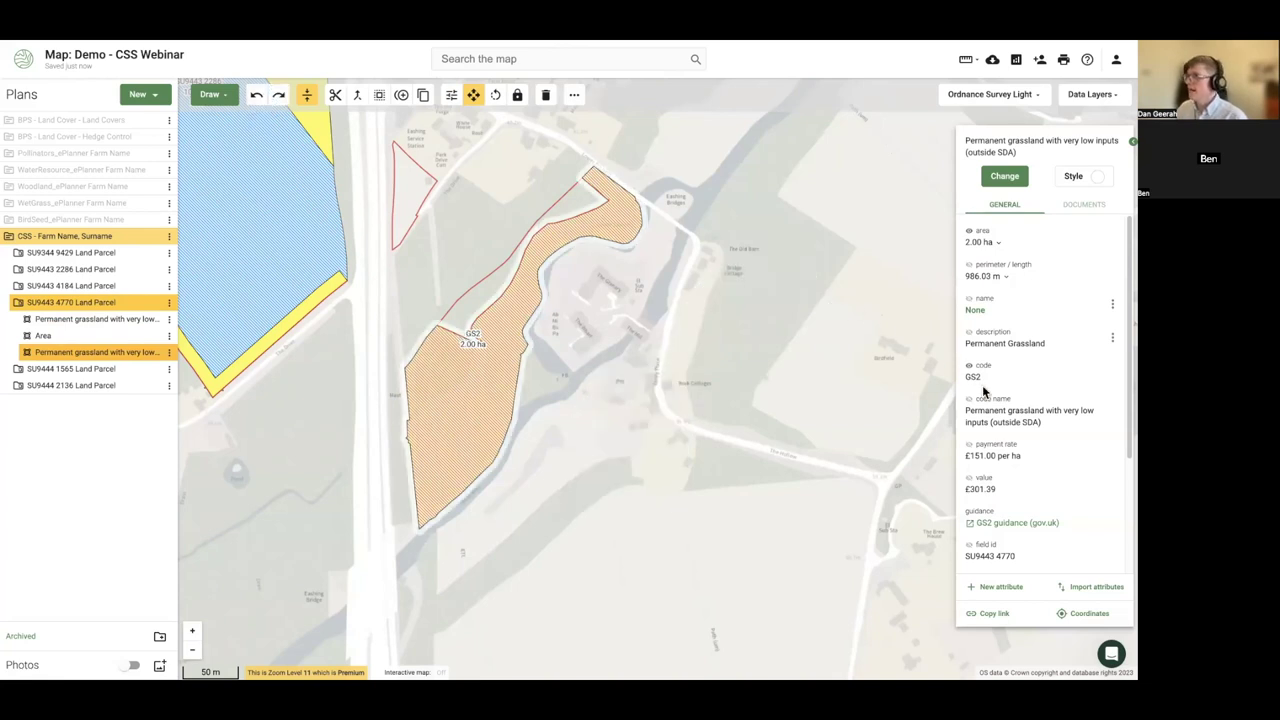
- Recode the duplicate as GS17 Lenient grazing supplement via a 'gs17' search
left_click(1004, 176)
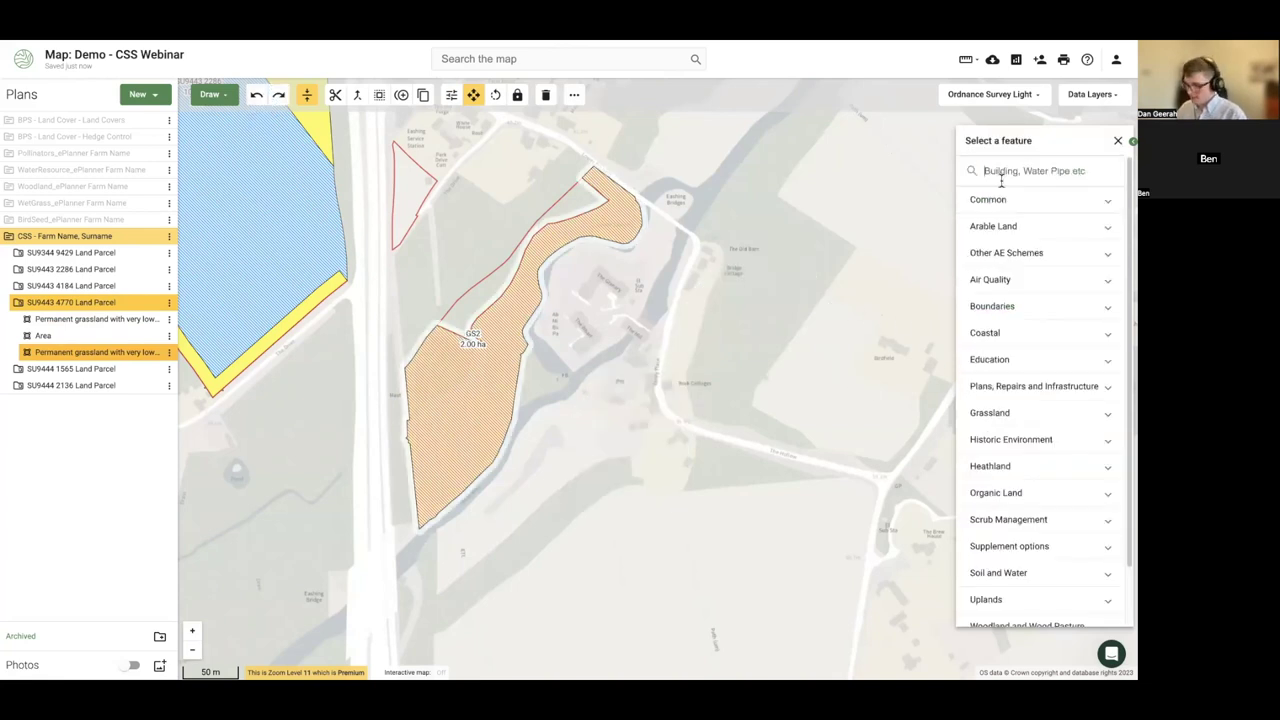
type("gs17")
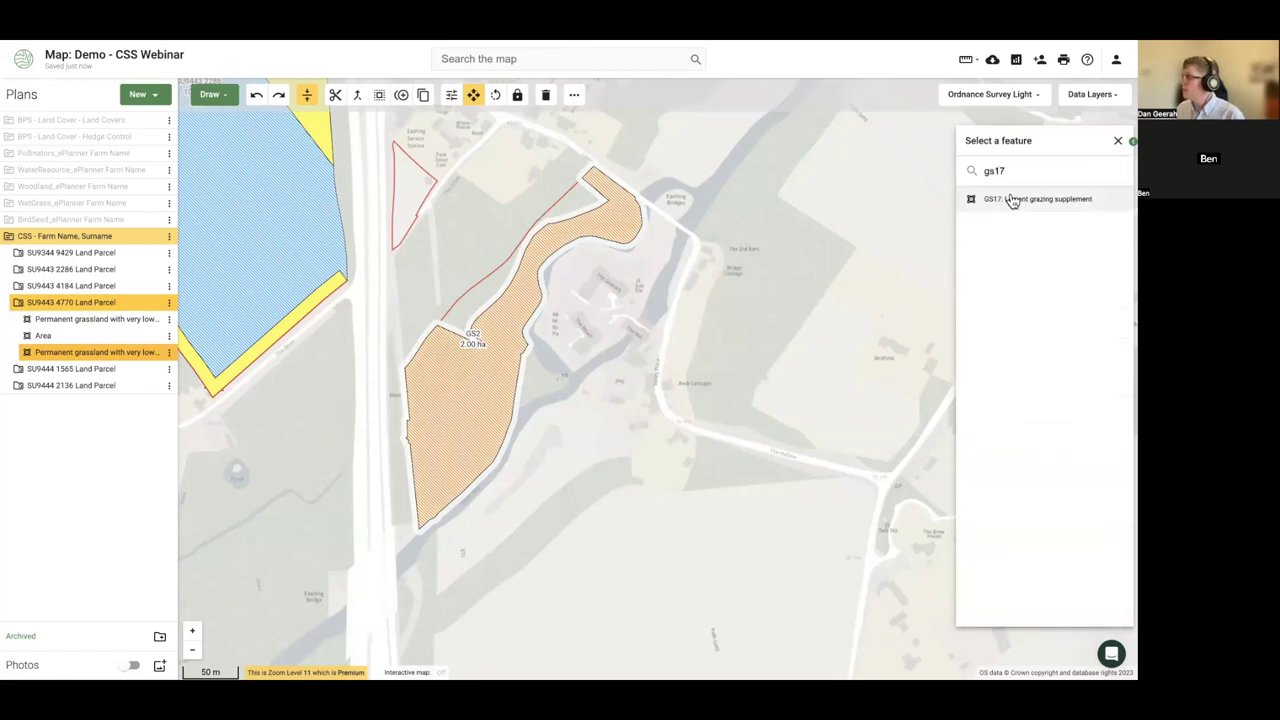
left_click(1019, 203)
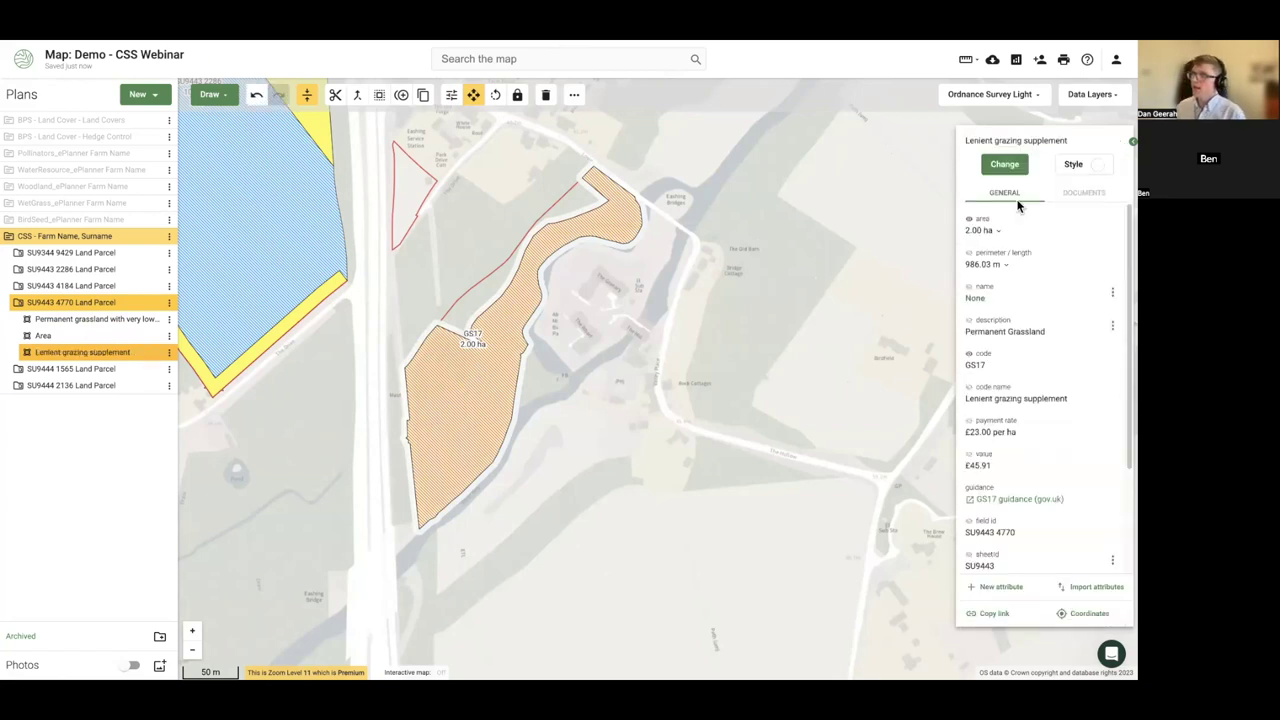
left_click(451, 94)
left_click(353, 351)
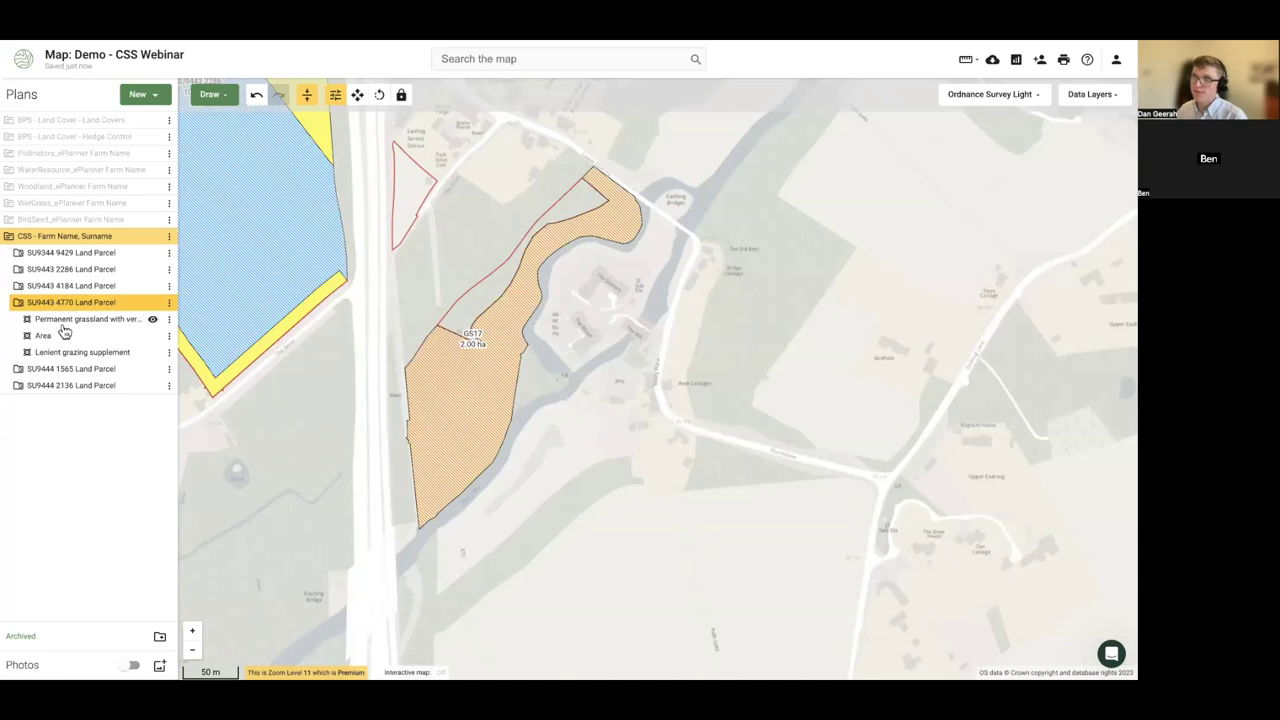
- Check the stacked Permanent grassland and Lenient grazing supplement features by toggling the GS17 layer
left_click(80, 326)
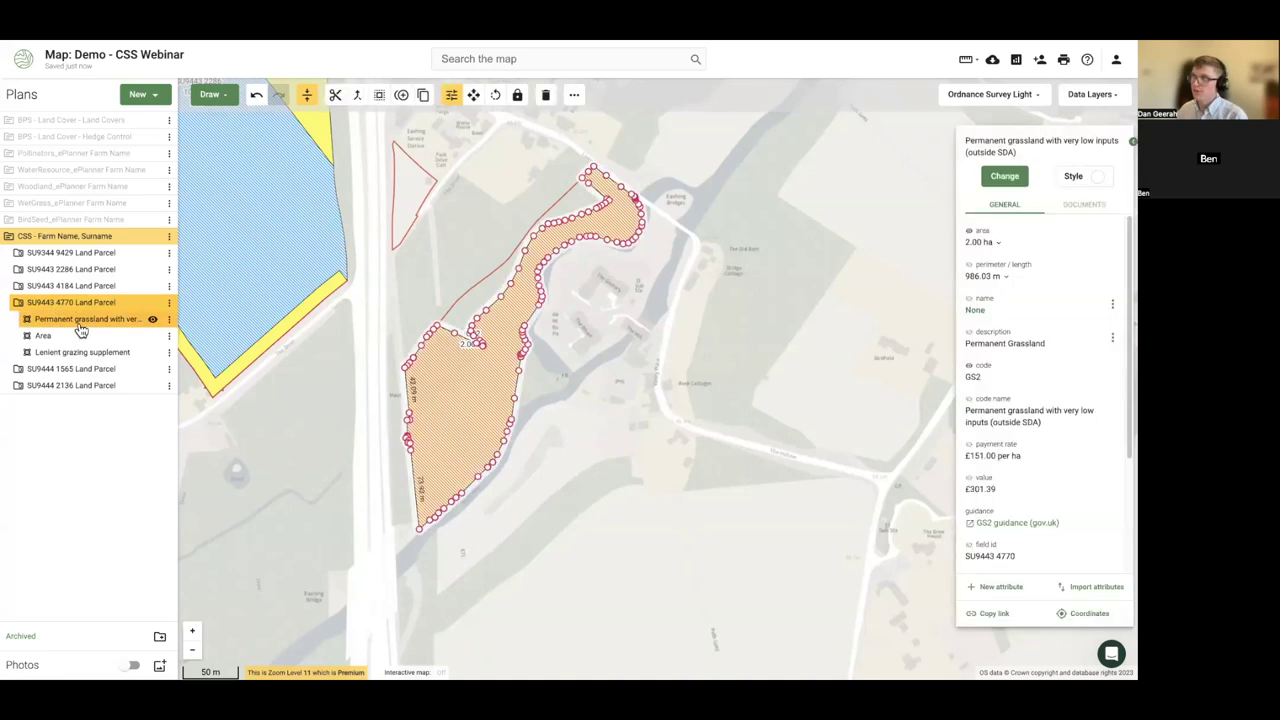
left_click(80, 354)
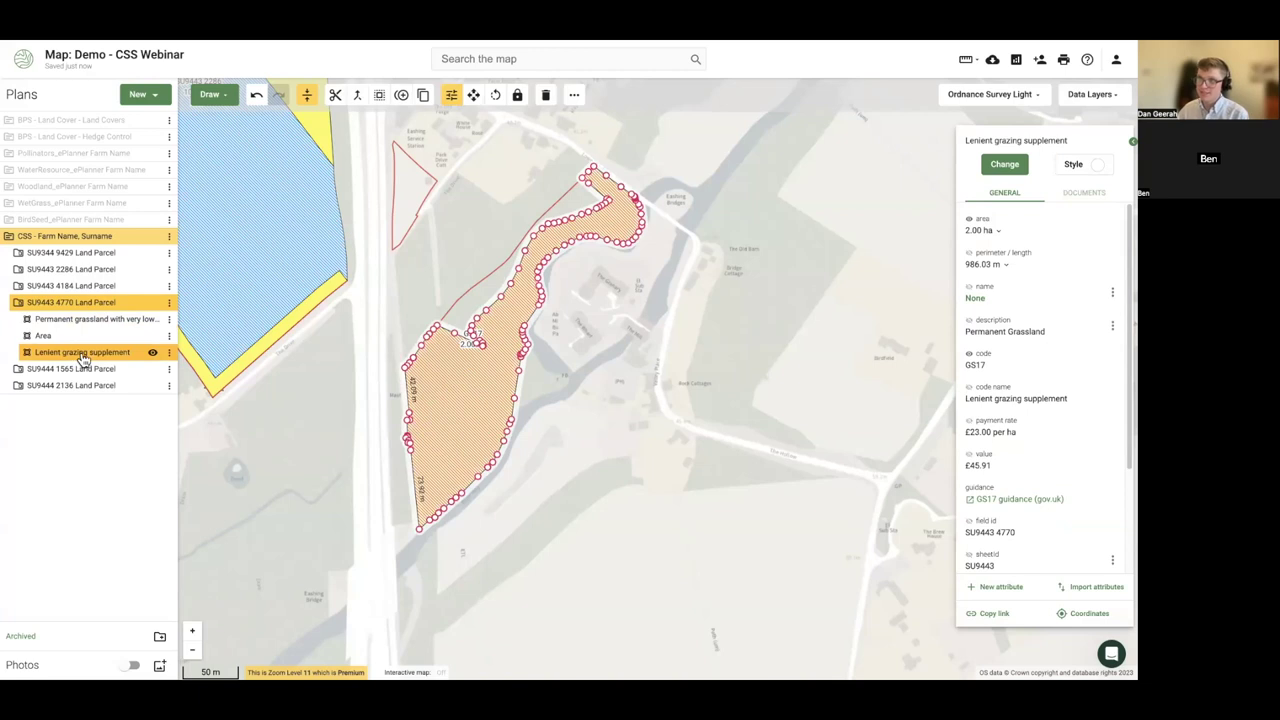
left_click(286, 427)
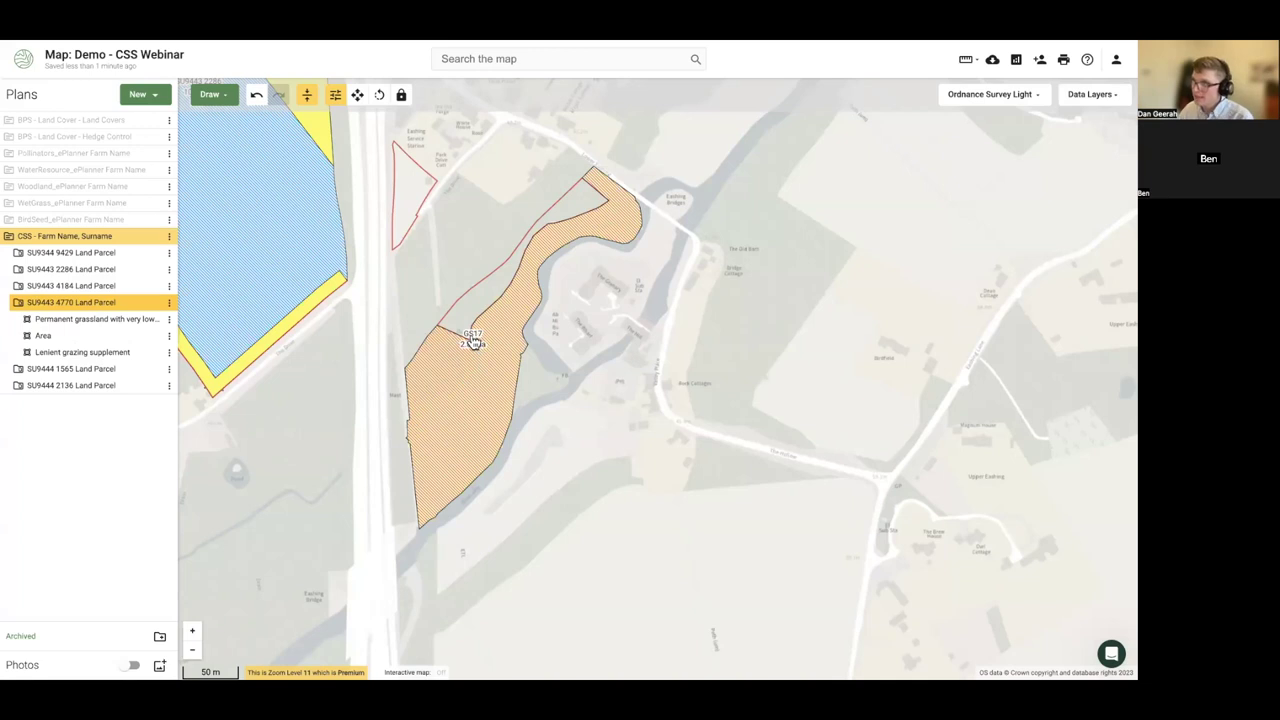
left_click(153, 356)
left_click(153, 356)
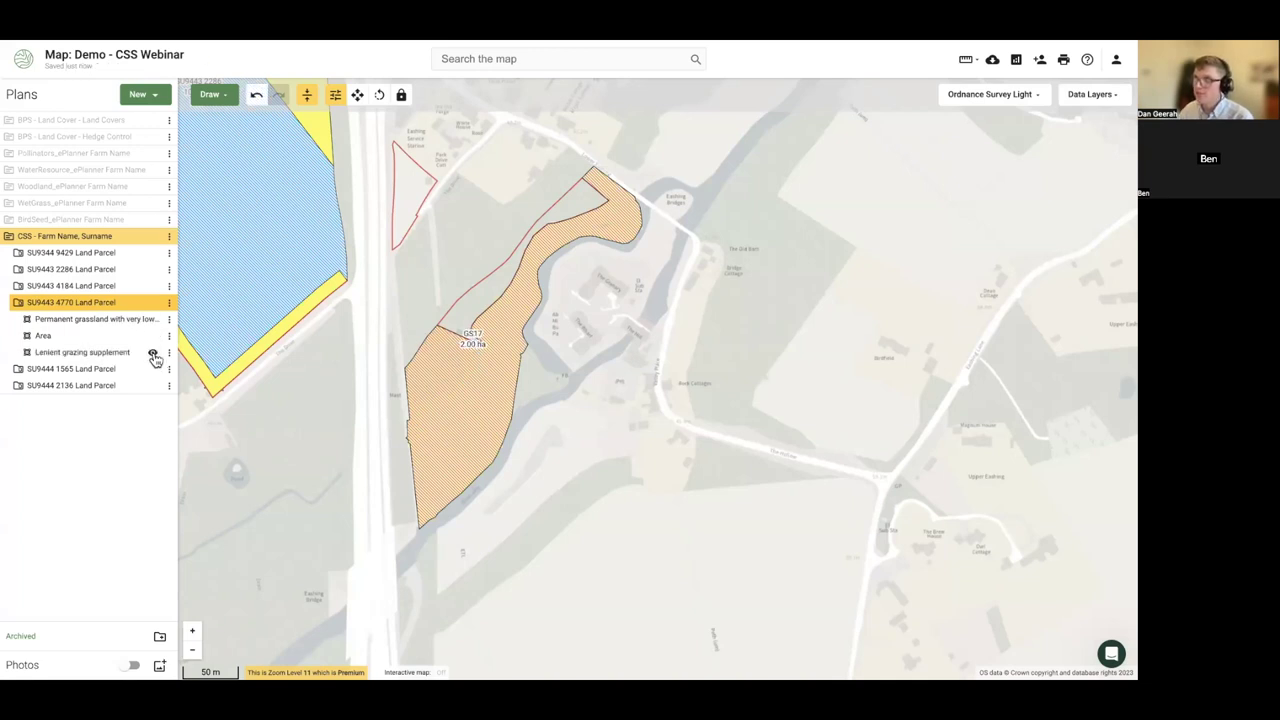
- Show the grassland code on the map label and reselect the orange GS17 parcel
left_click(101, 356)
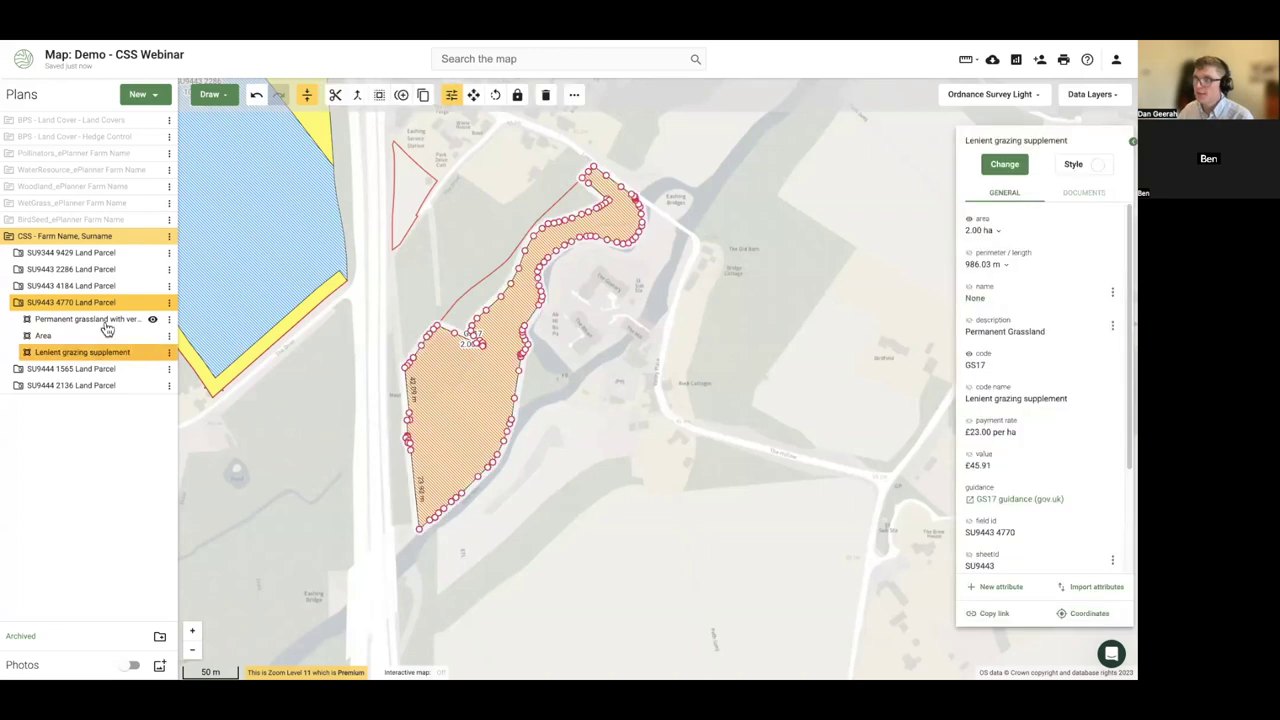
left_click(107, 322)
left_click(967, 236)
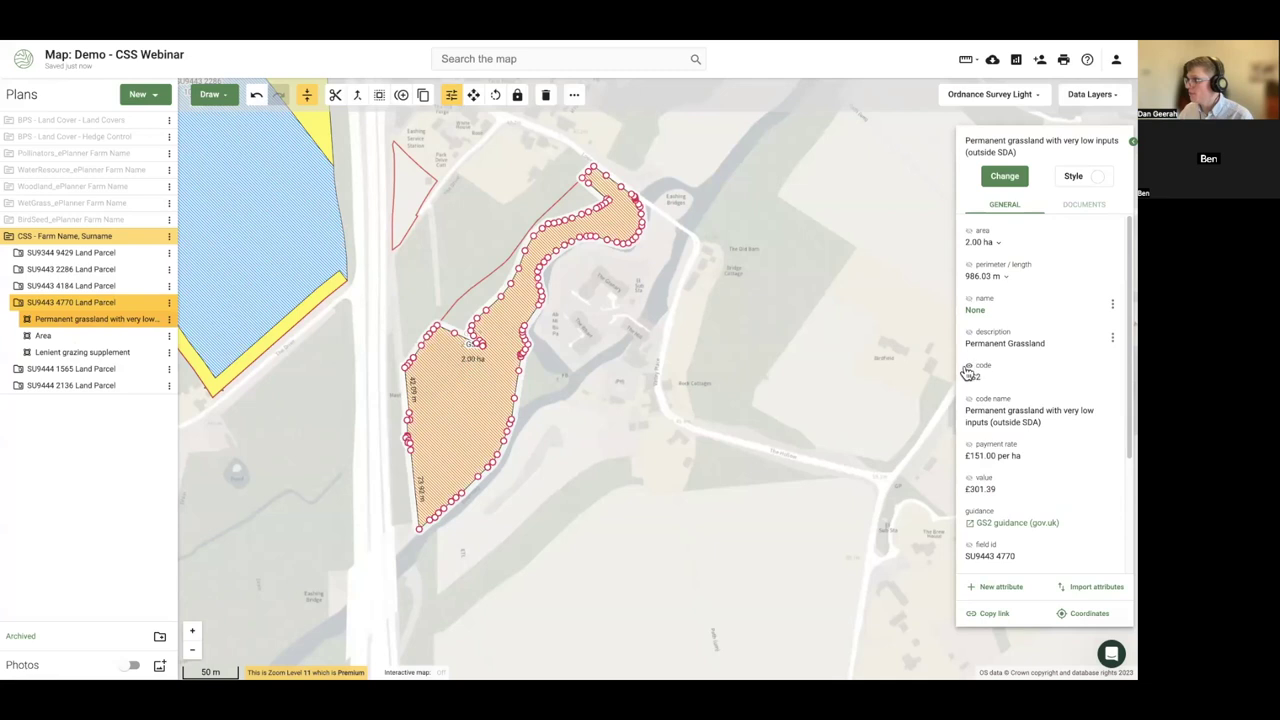
left_click(814, 406)
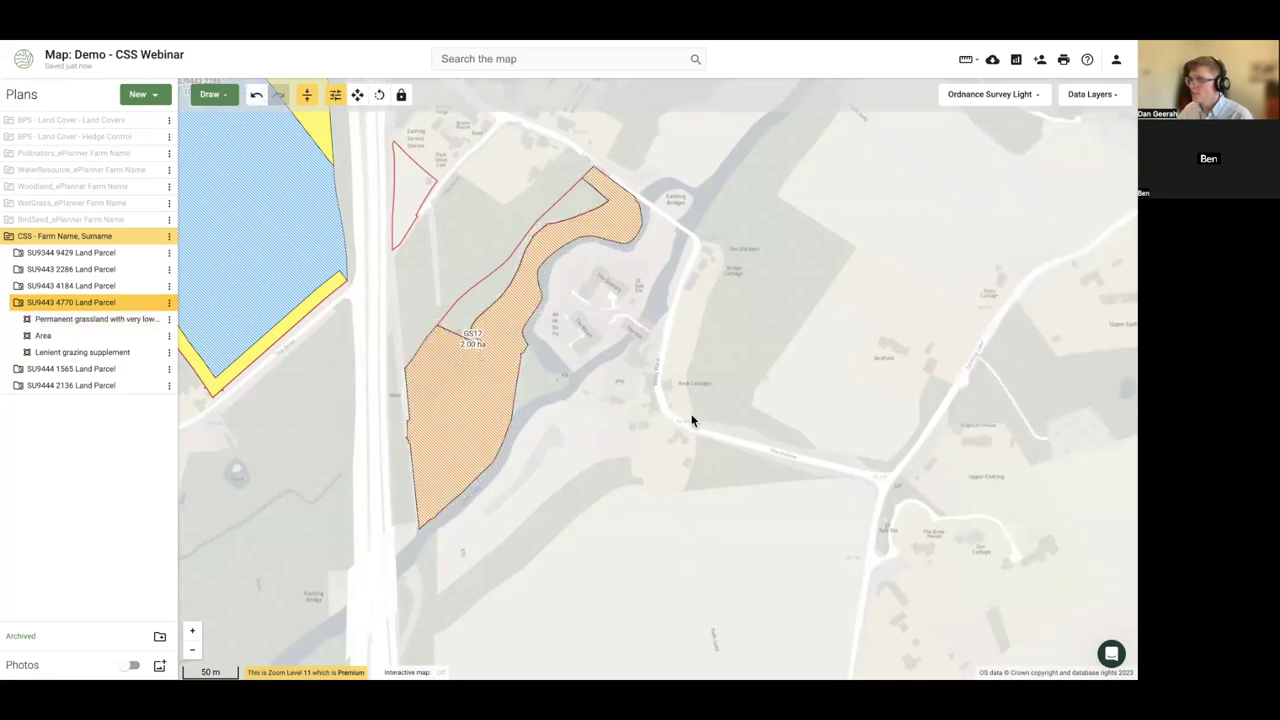
left_click(486, 392)
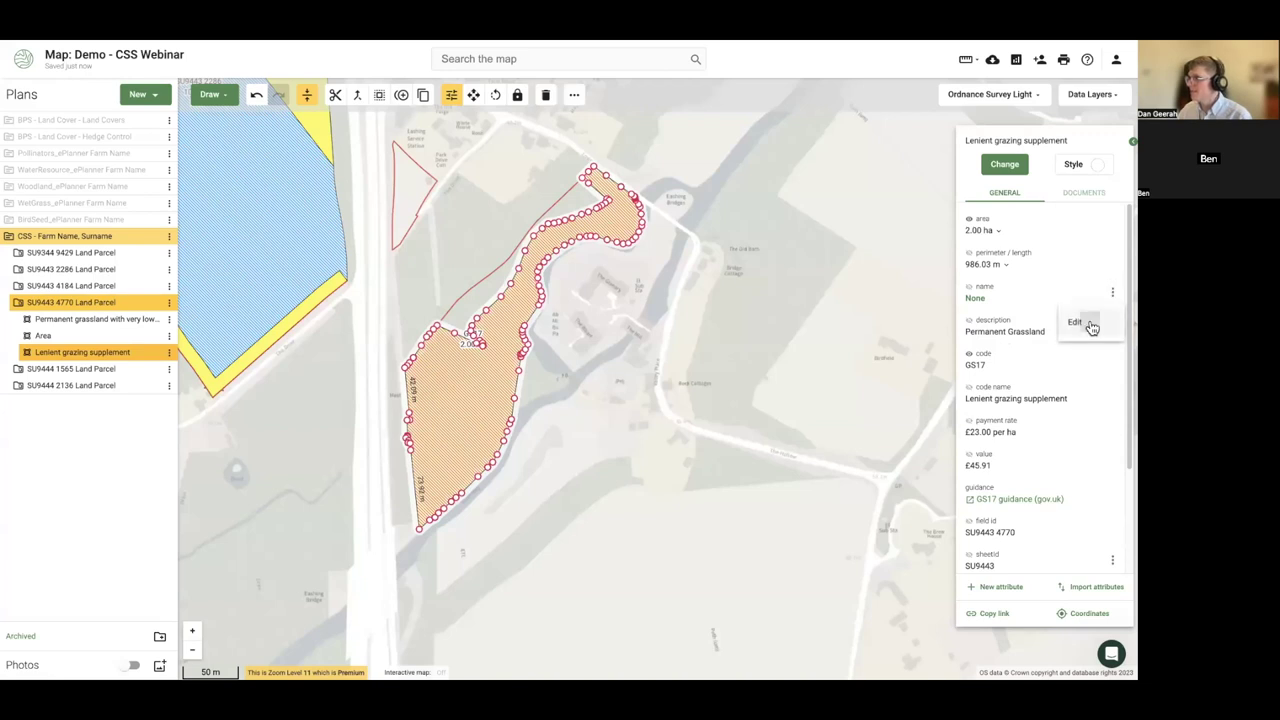
- Rename the GS17 parcel to GS2 and show that name on the map
left_click(1088, 324)
type("4")
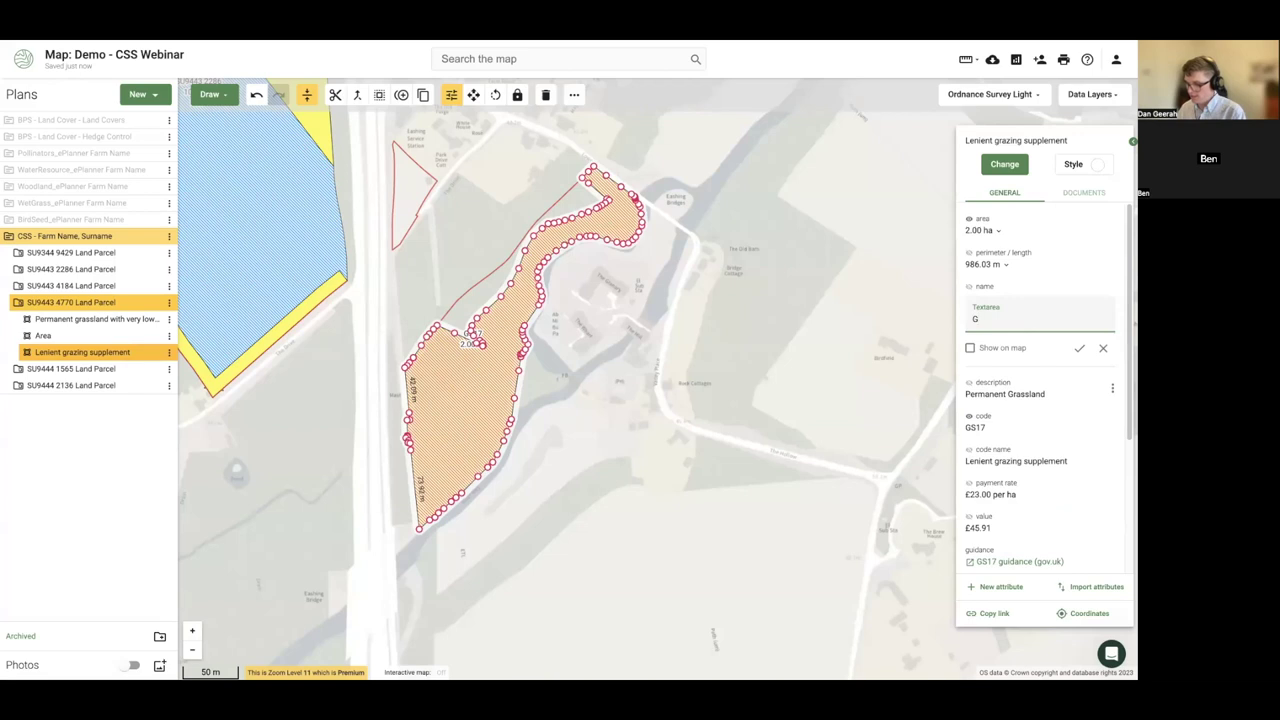
type("S2")
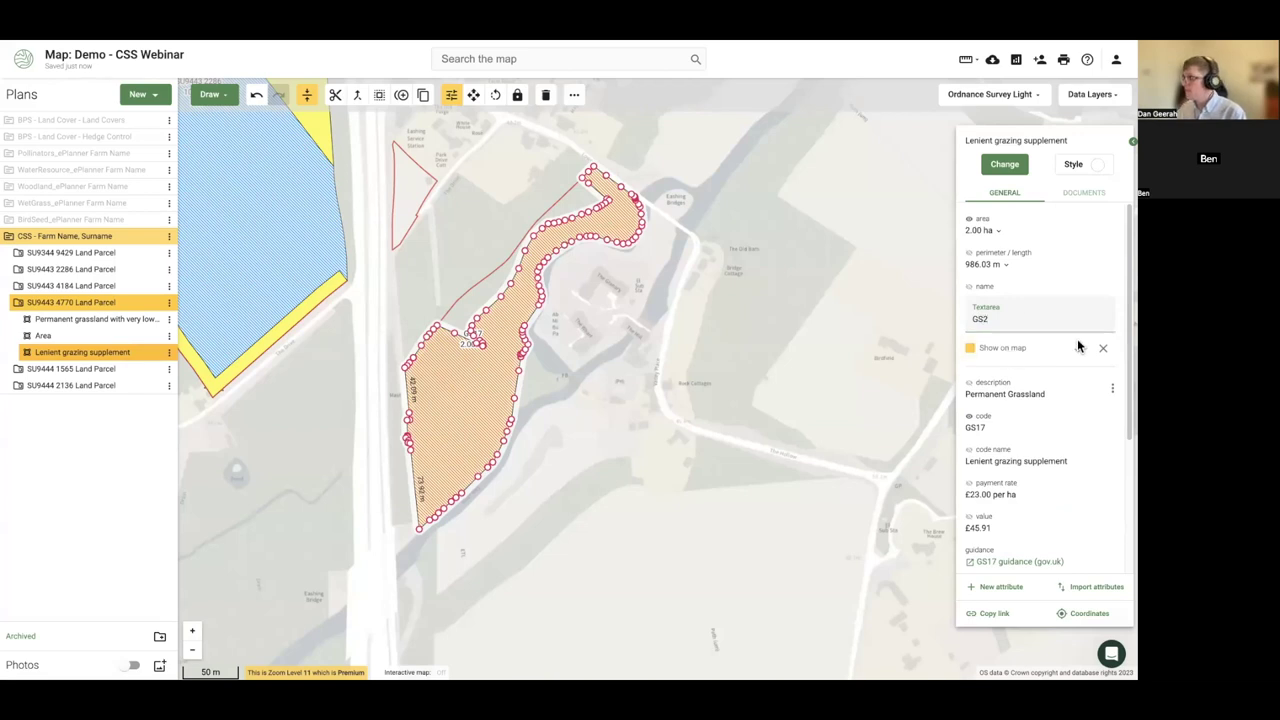
left_click(1079, 348)
left_click(590, 408)
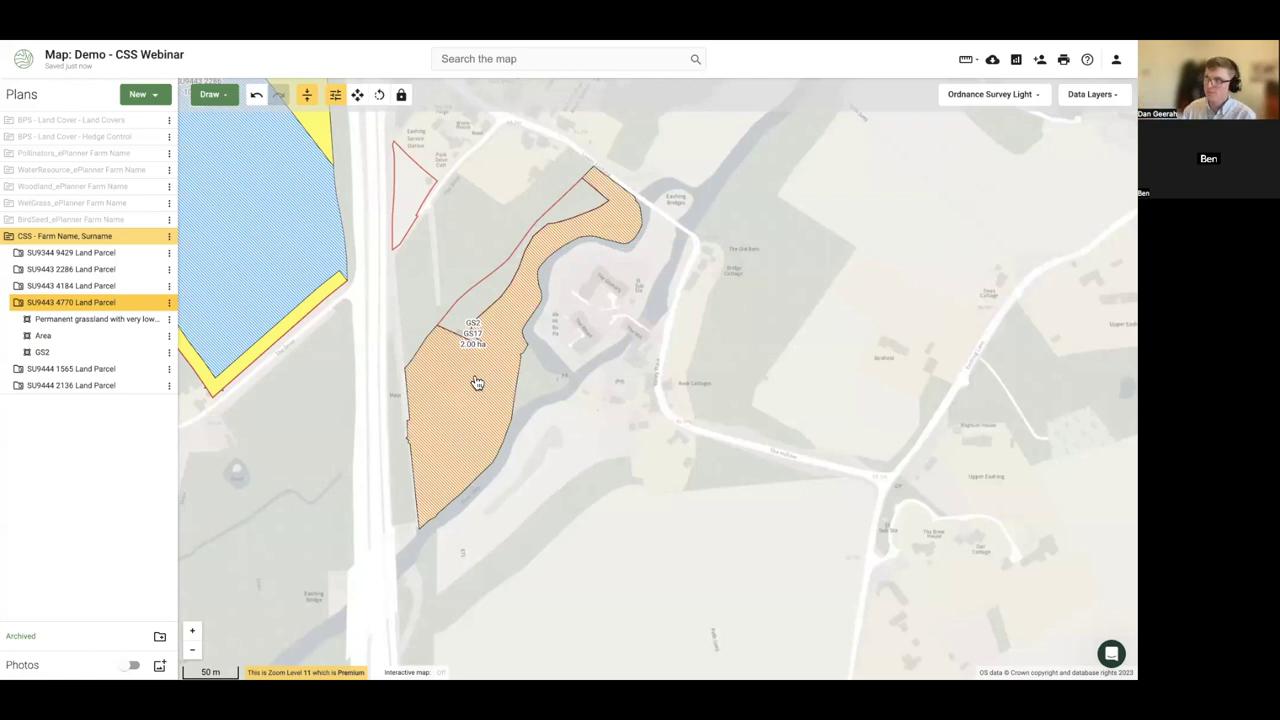
- Zoom out and pan north to frame the whole farm's parcels
scroll(471, 350, "up", 2)
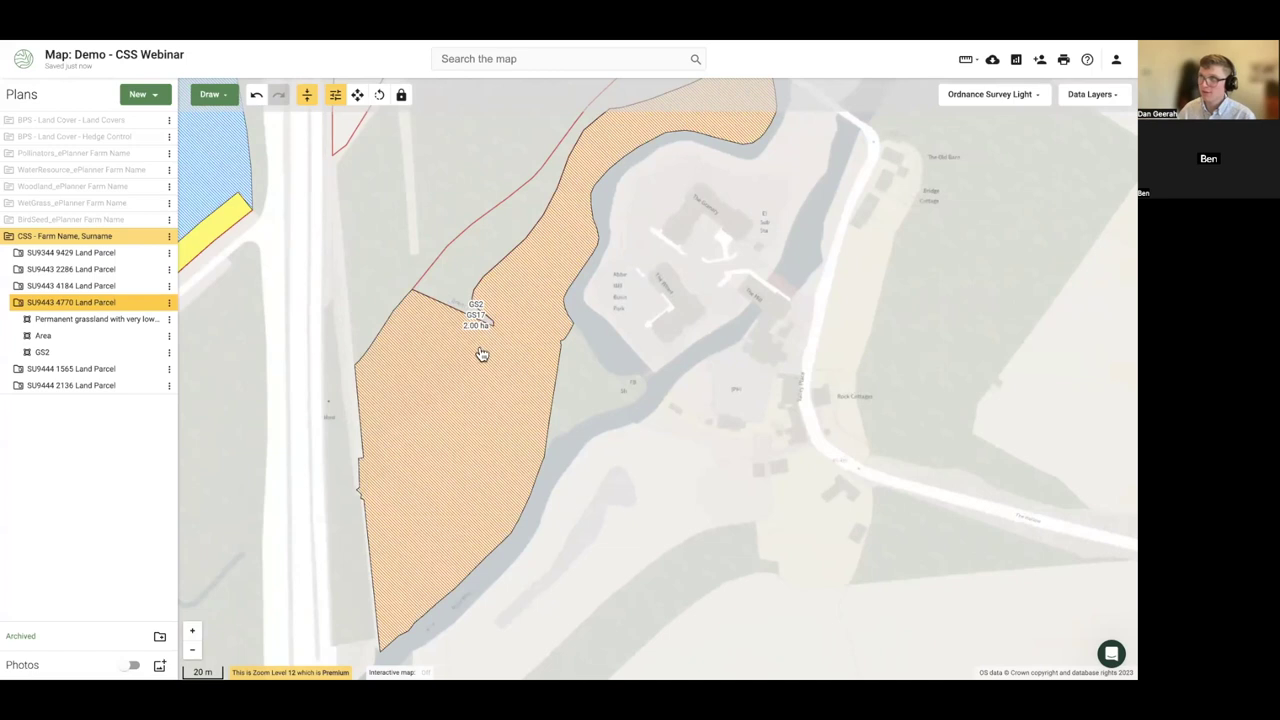
scroll(648, 427, "down", 2)
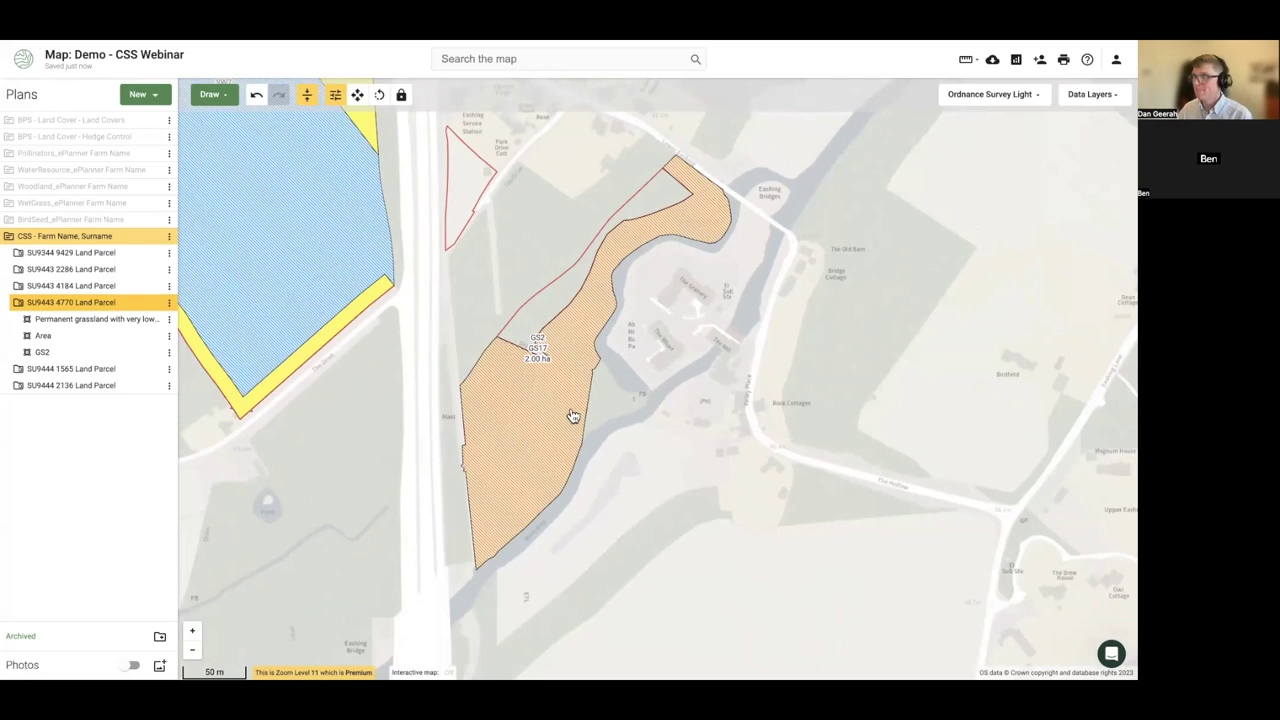
left_click_drag(769, 346, 763, 401)
scroll(801, 312, "down", 2)
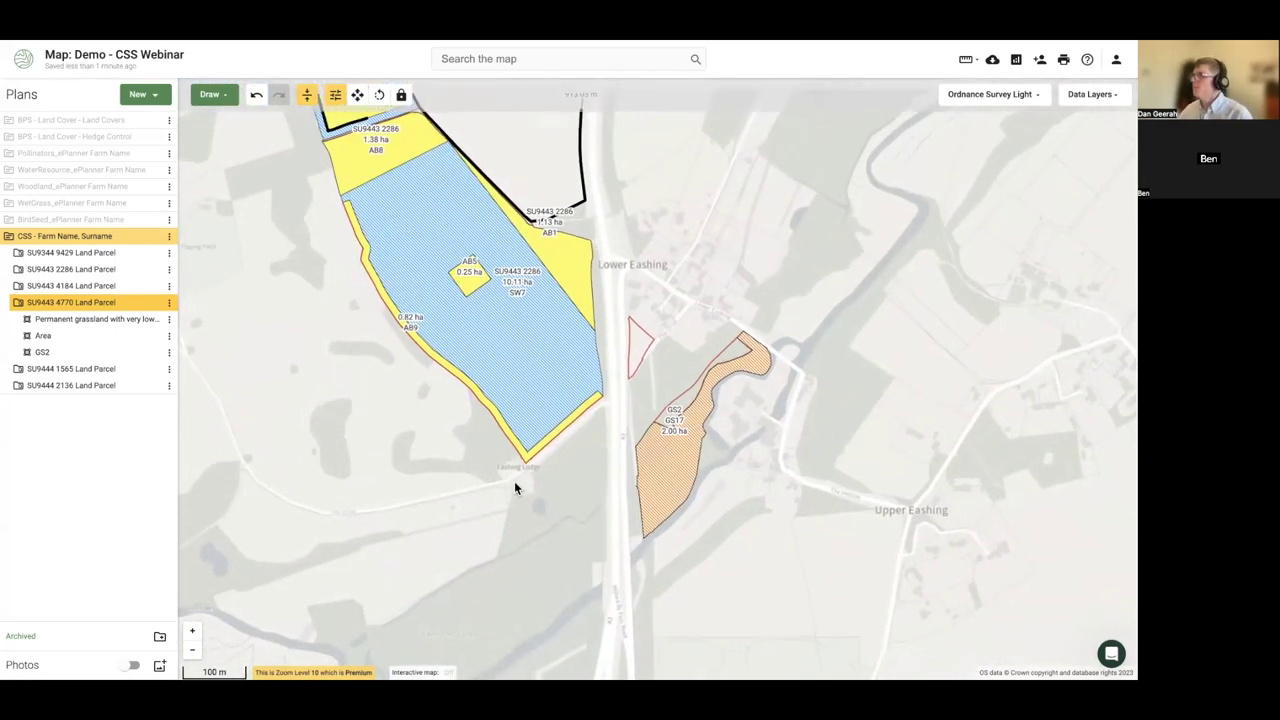
left_click_drag(638, 277, 618, 395)
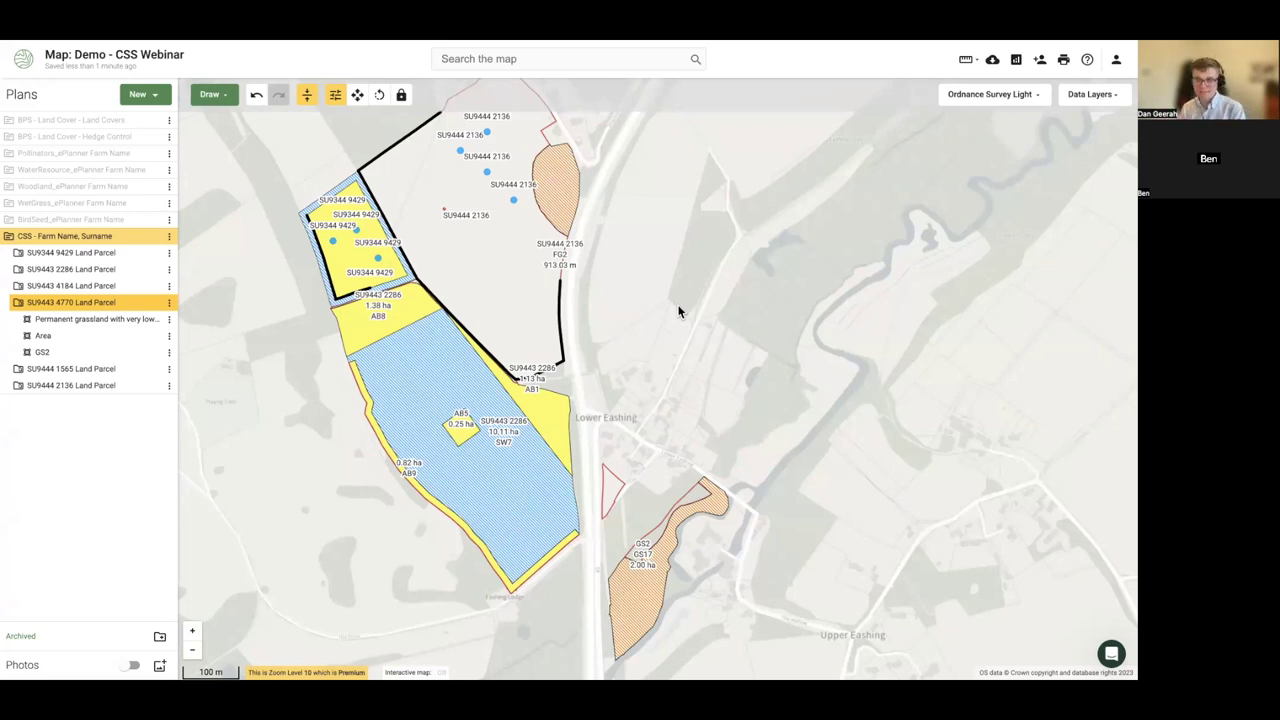
left_click_drag(679, 312, 694, 322)
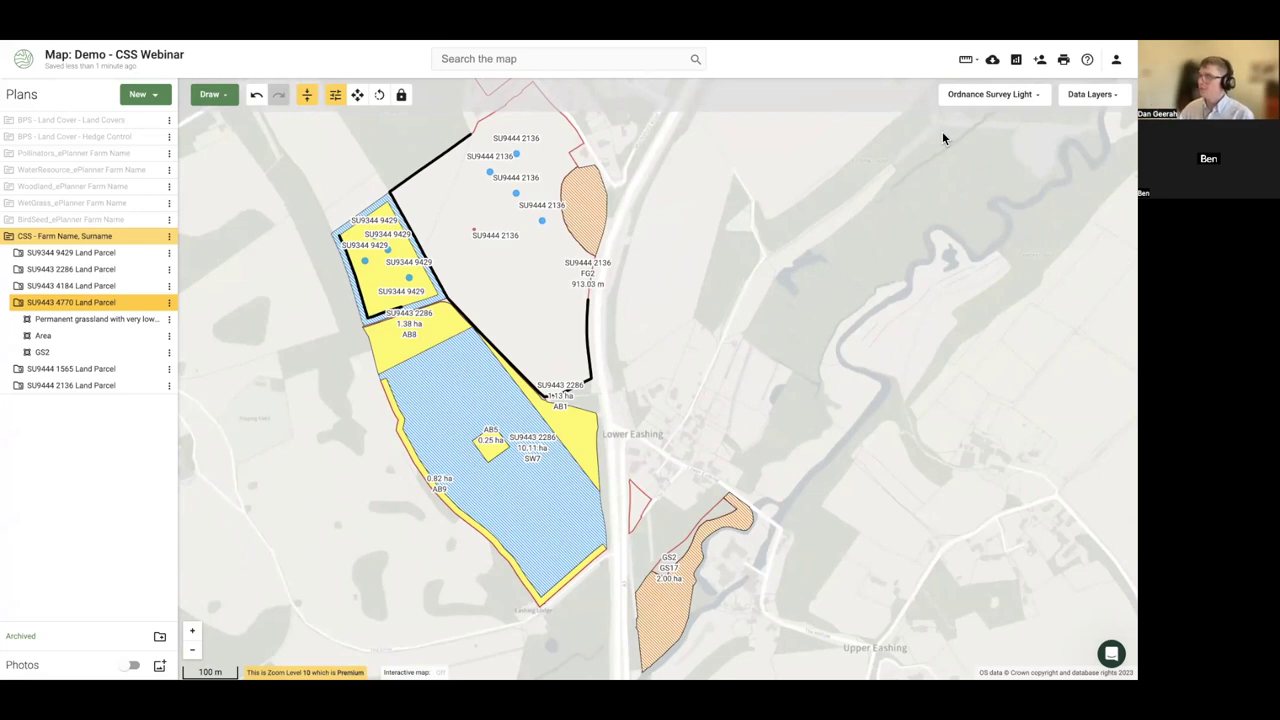
- Share the map with a collaborator's e-mail address at Editor permission
left_click(1042, 62)
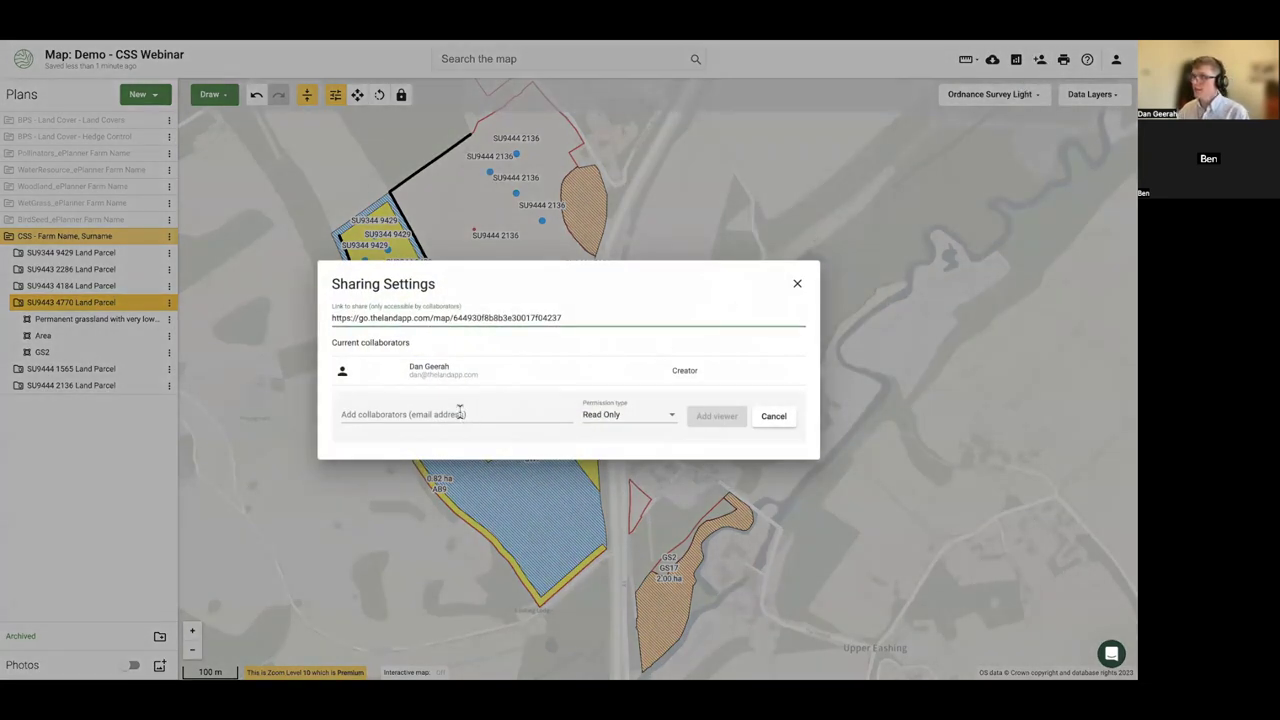
left_click(458, 412)
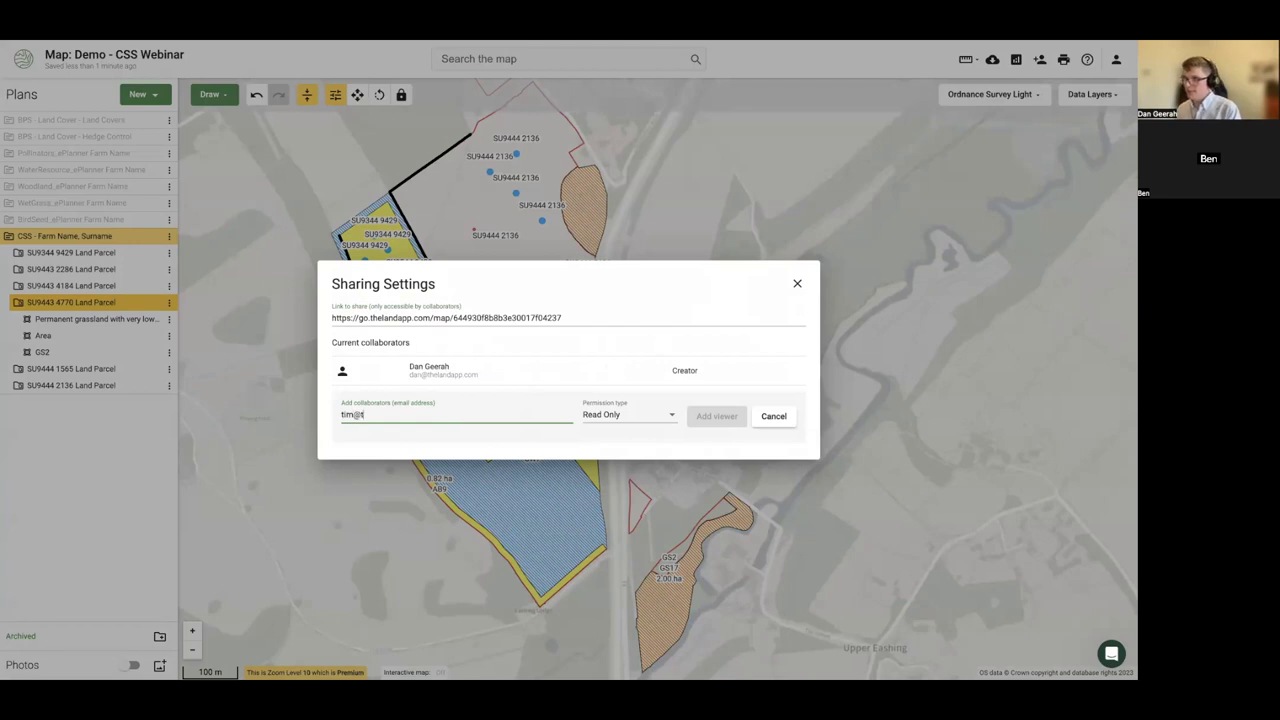
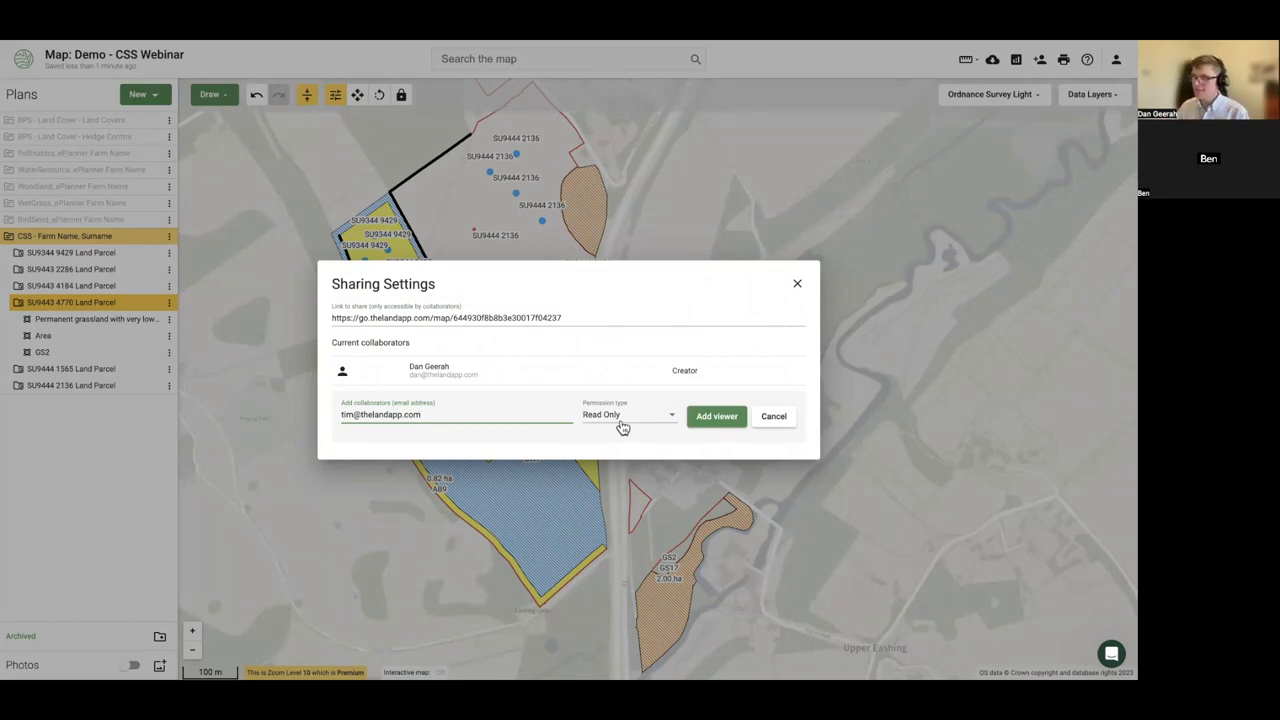
left_click(622, 422)
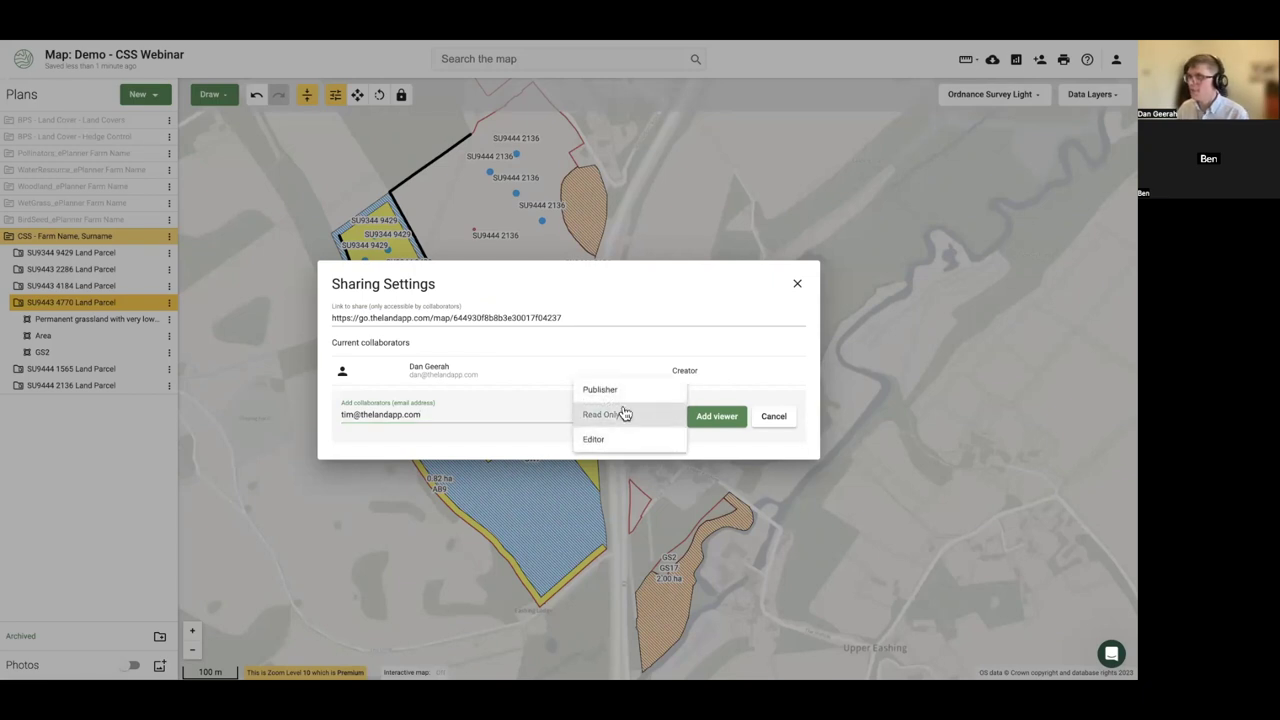
left_click(604, 437)
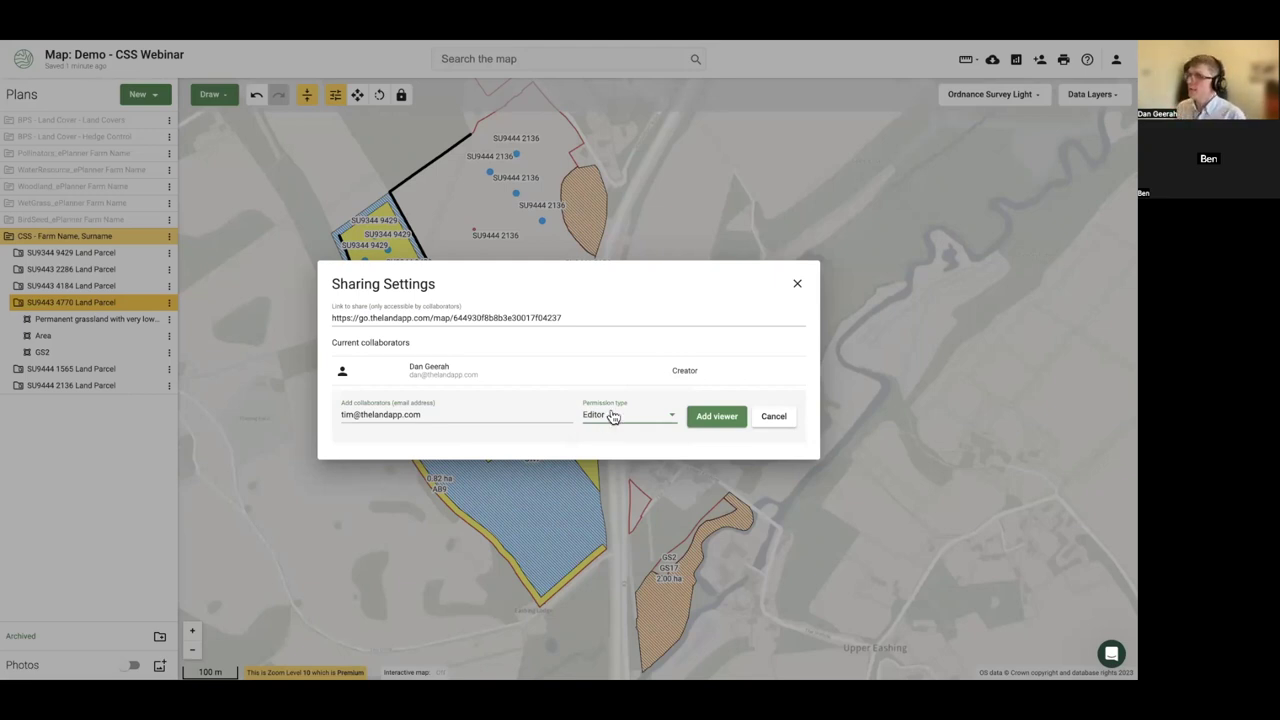
left_click(609, 417)
left_click(603, 366)
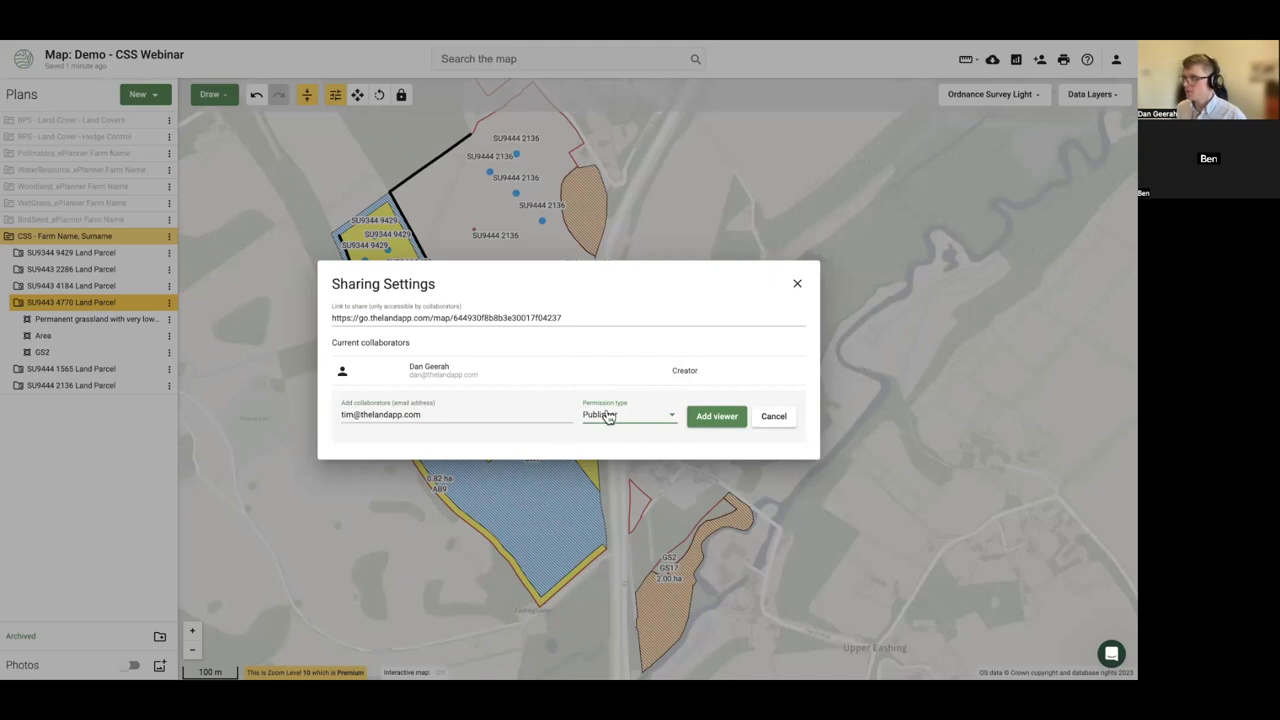
left_click(603, 415)
left_click(600, 463)
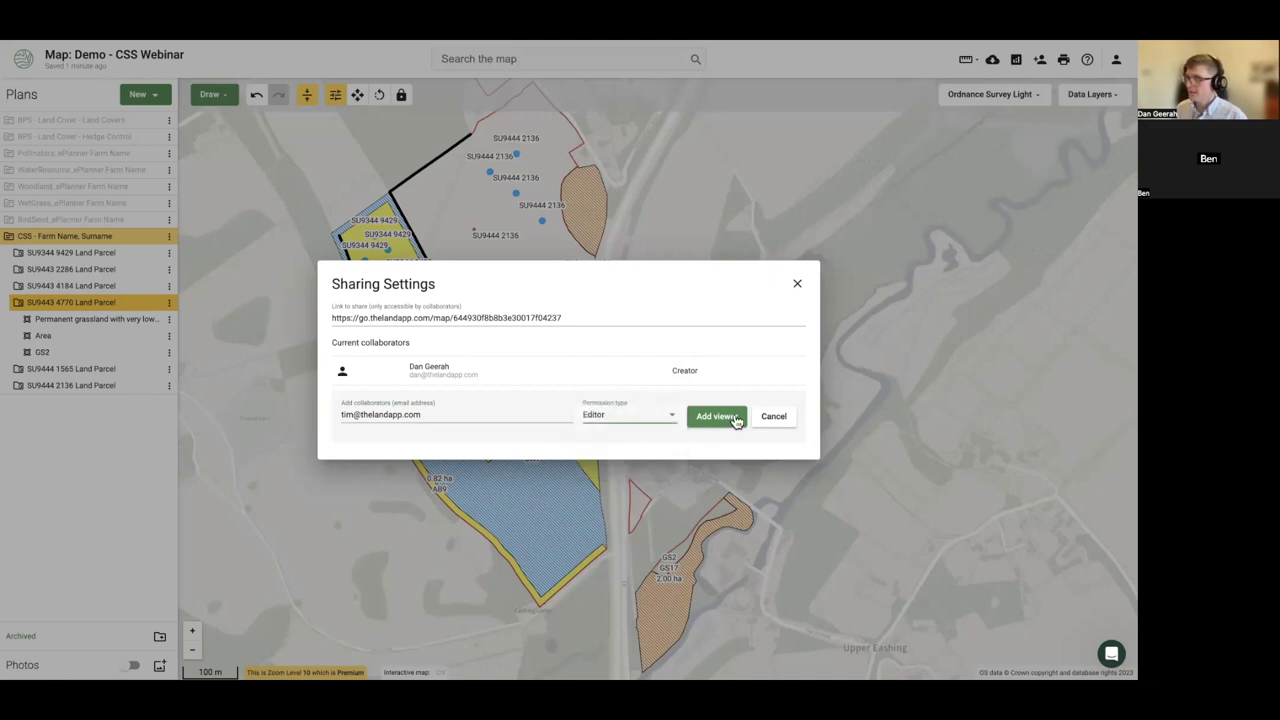
left_click(732, 416)
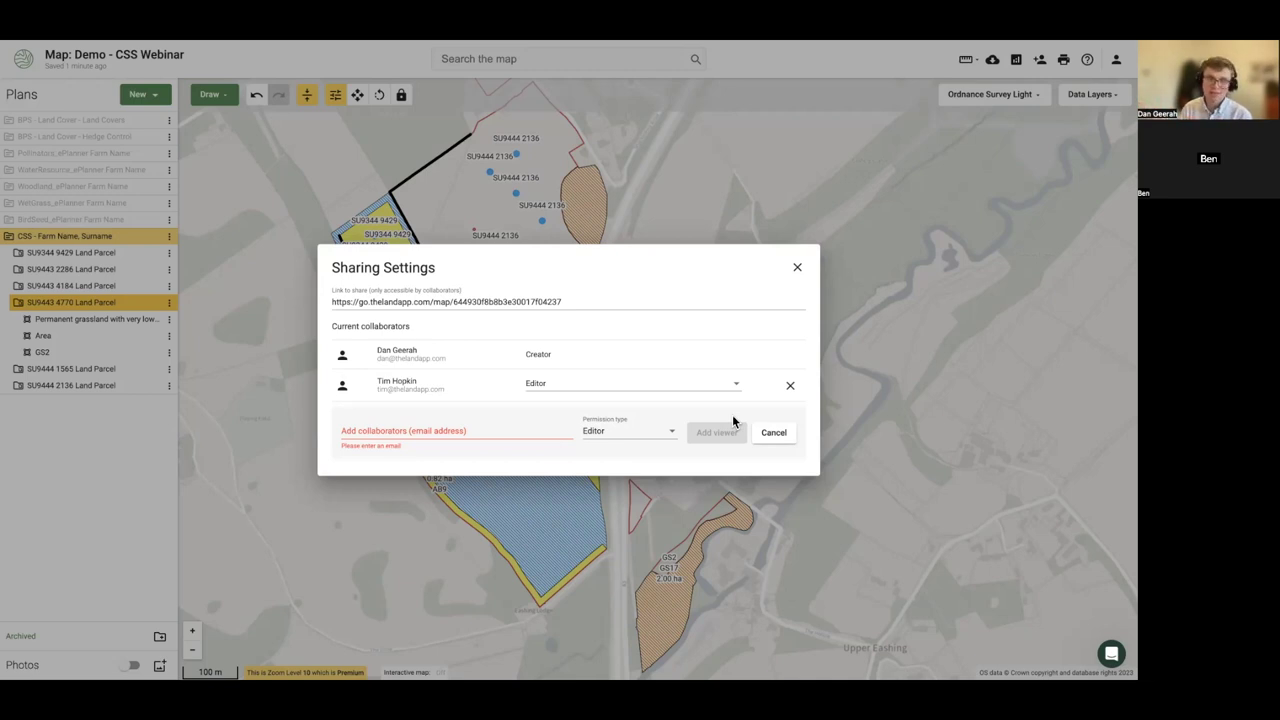
- Select the whole share link, close Sharing Settings and go to the map's Reports page
triple_click(570, 302)
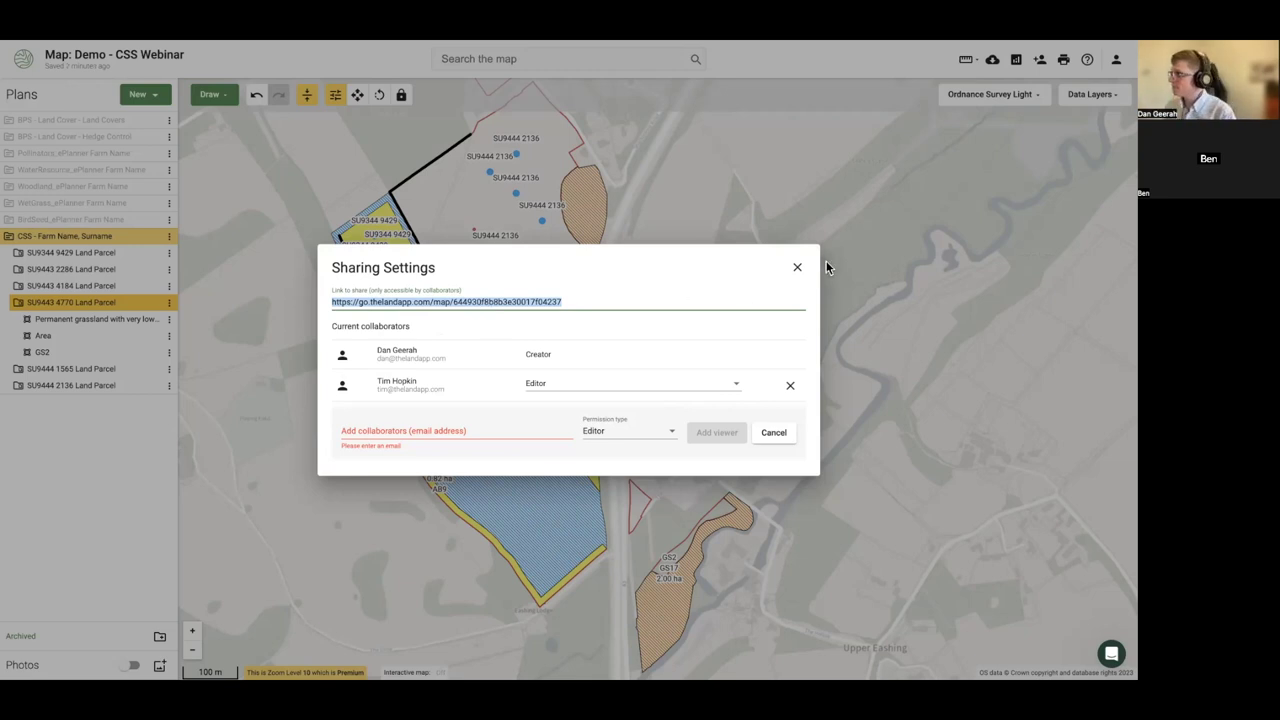
left_click(859, 270)
scroll(790, 290, "down", 2)
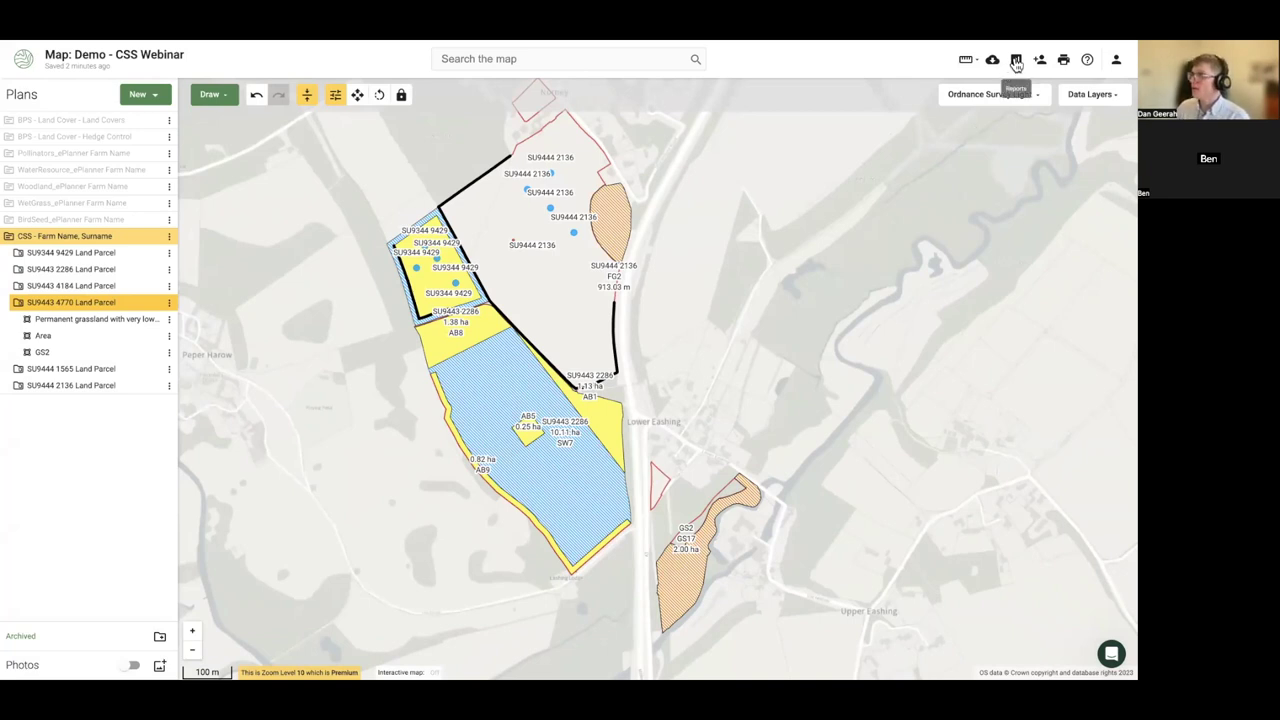
left_click(1019, 61)
- Add the CSS - Farm Name, Surname plan to Reports and expand its option summary
left_click(56, 140)
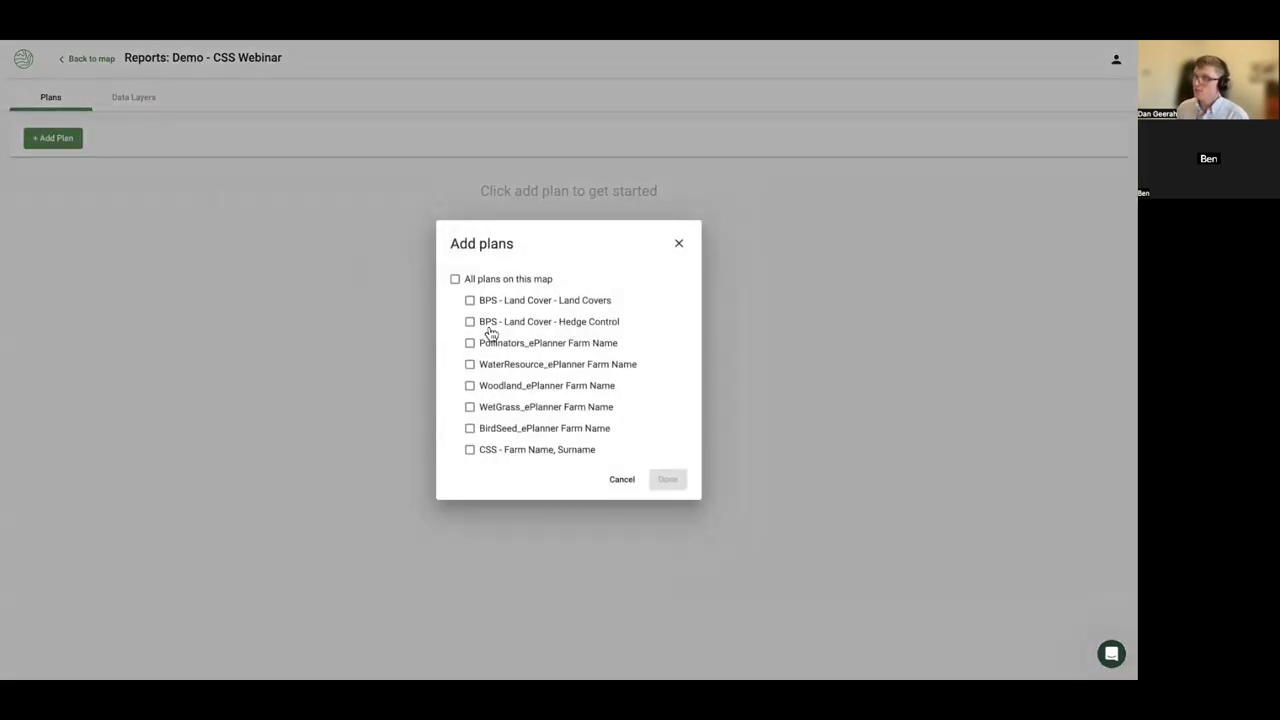
left_click(470, 450)
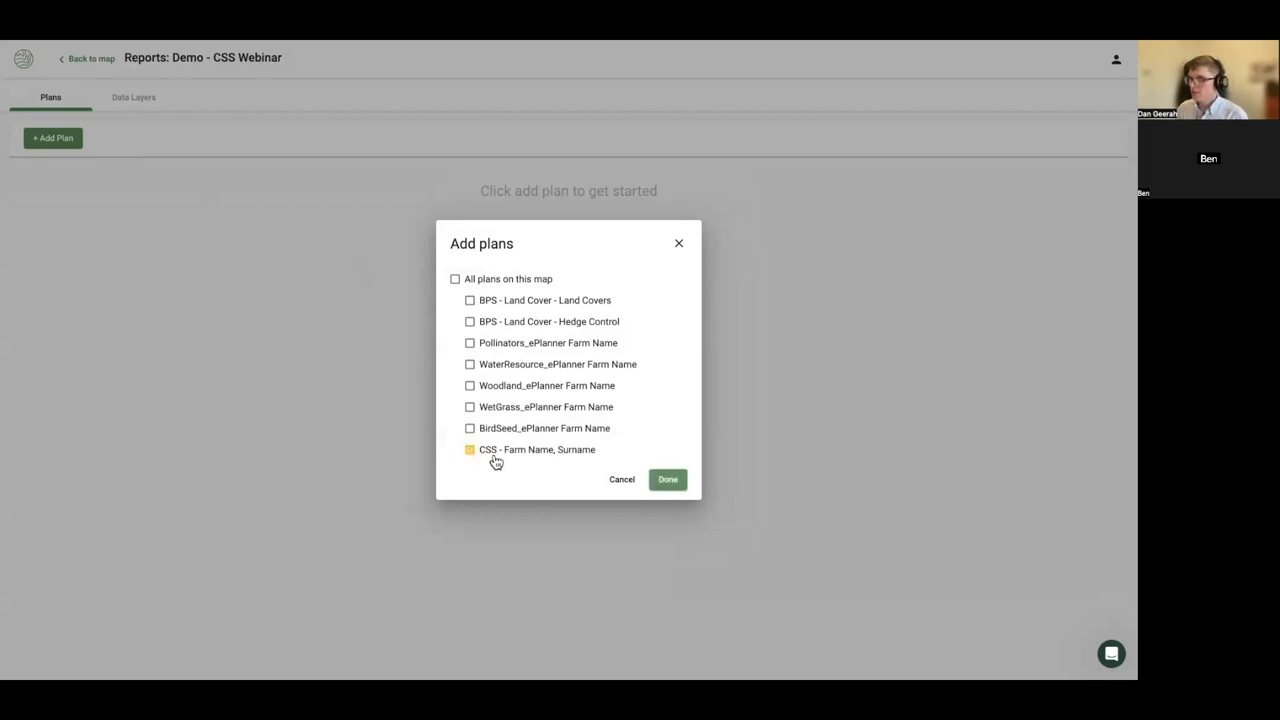
left_click(668, 481)
left_click(176, 181)
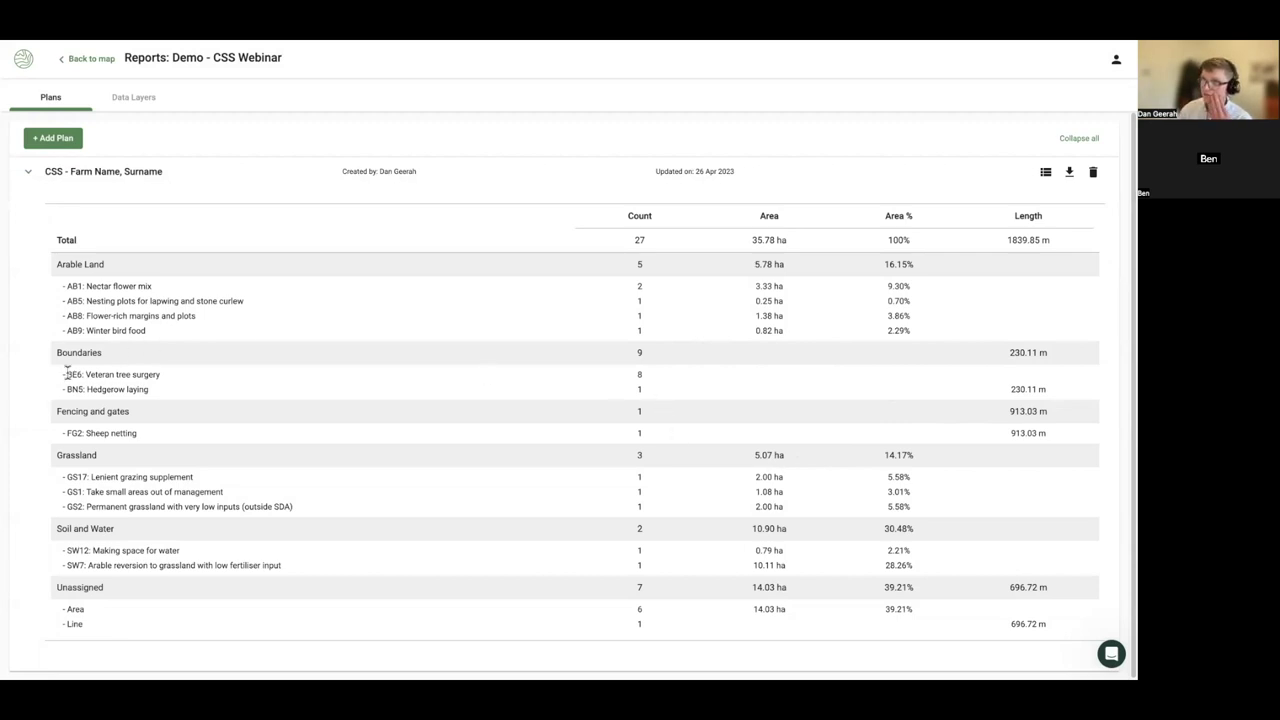
- Review the BE6 veteran tree count of 8 and download the plan summary as an xlsx
left_click_drag(66, 374, 186, 372)
left_click(650, 375)
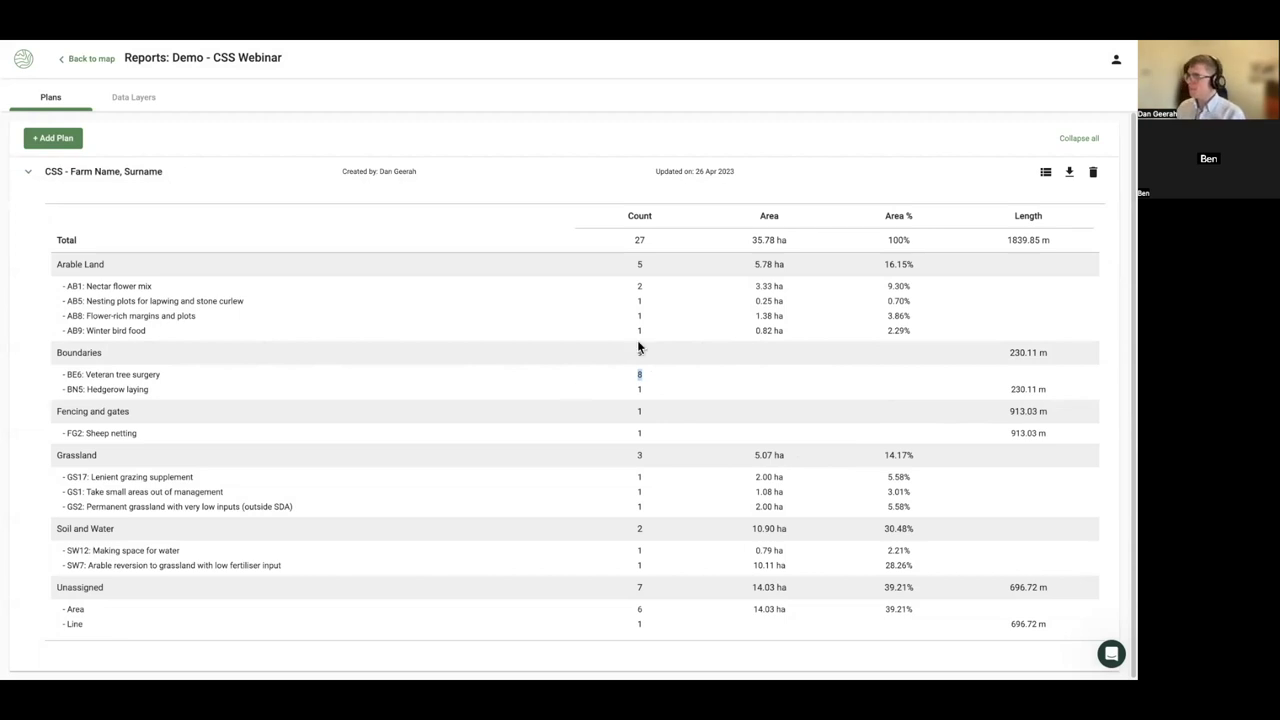
left_click(779, 198)
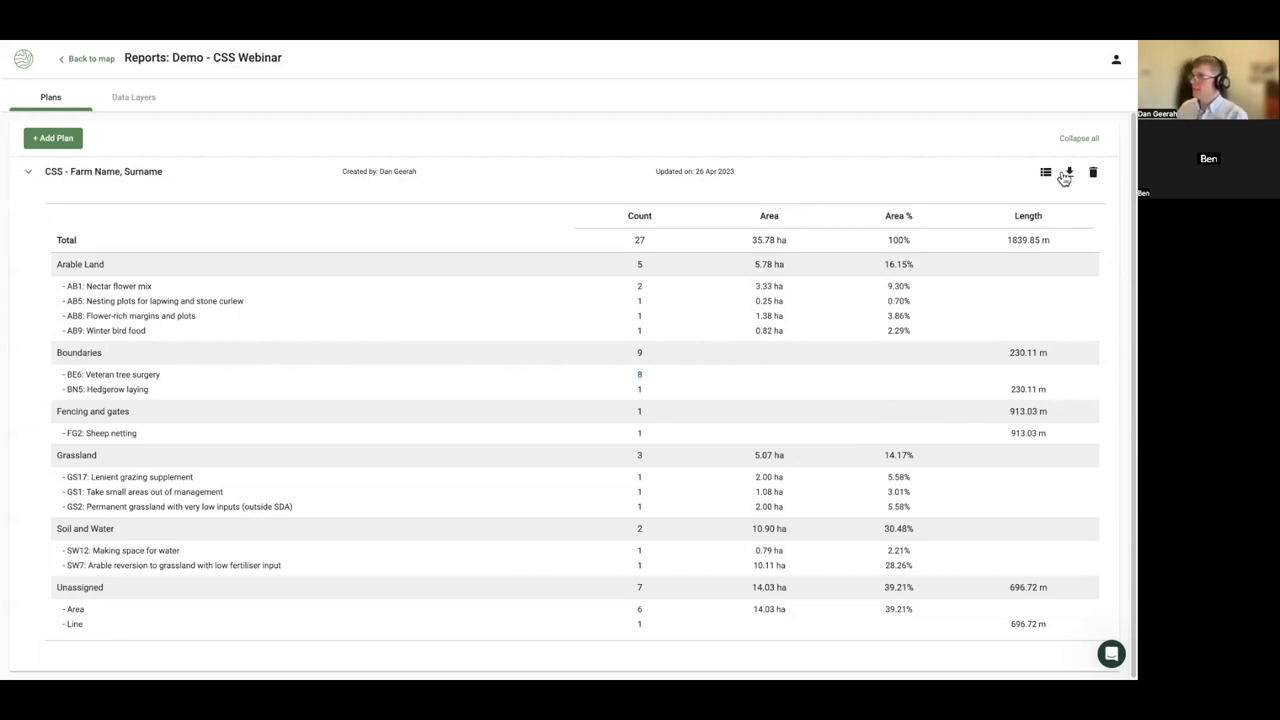
left_click(1069, 172)
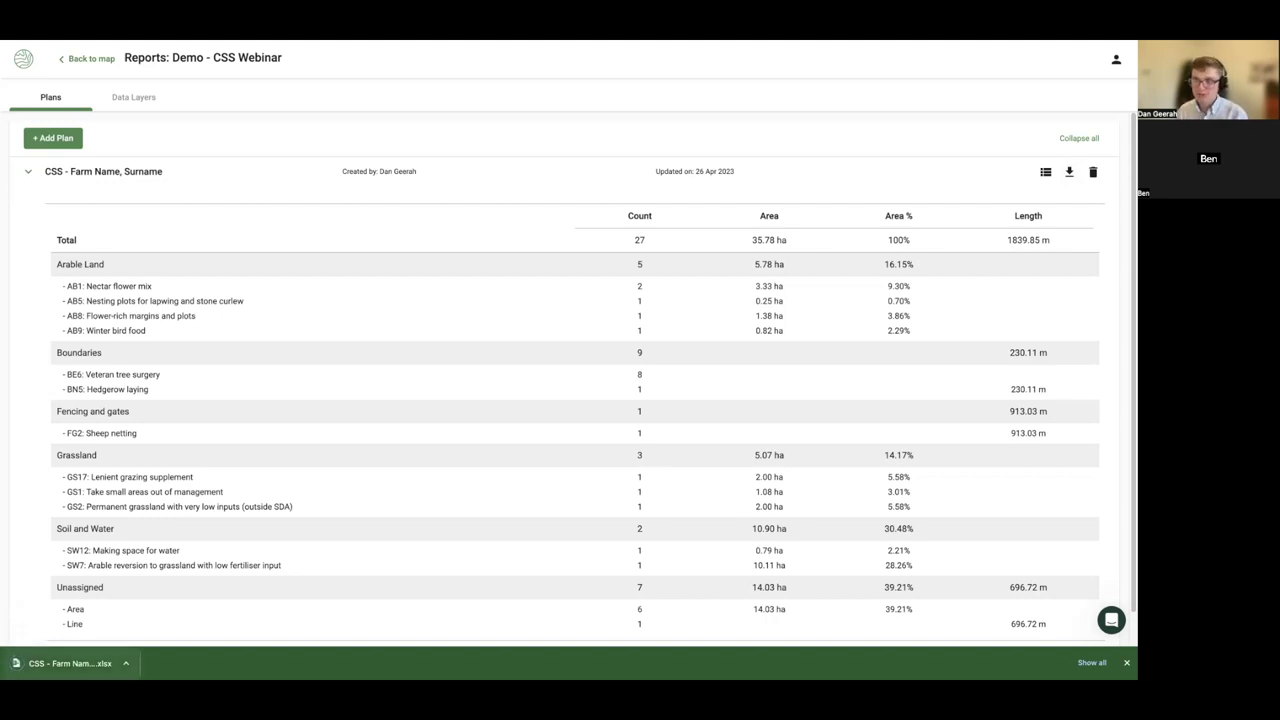
left_click(227, 189)
left_click(209, 183)
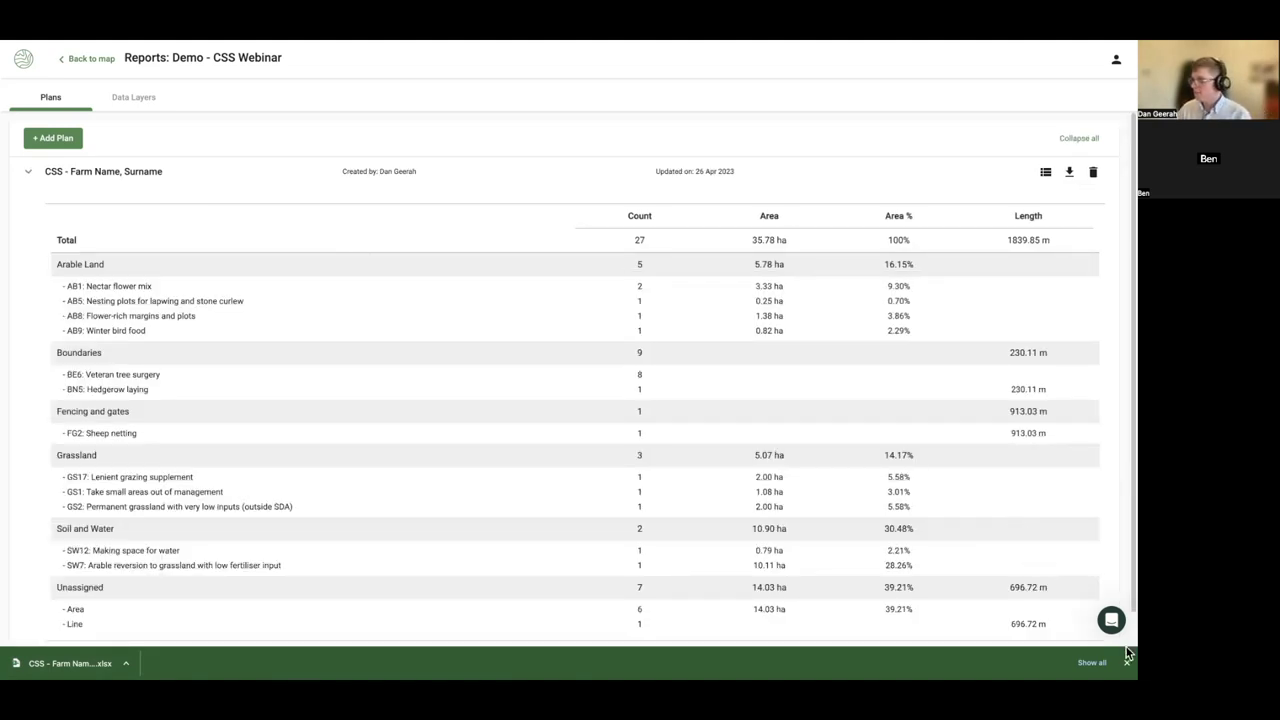
left_click(1127, 662)
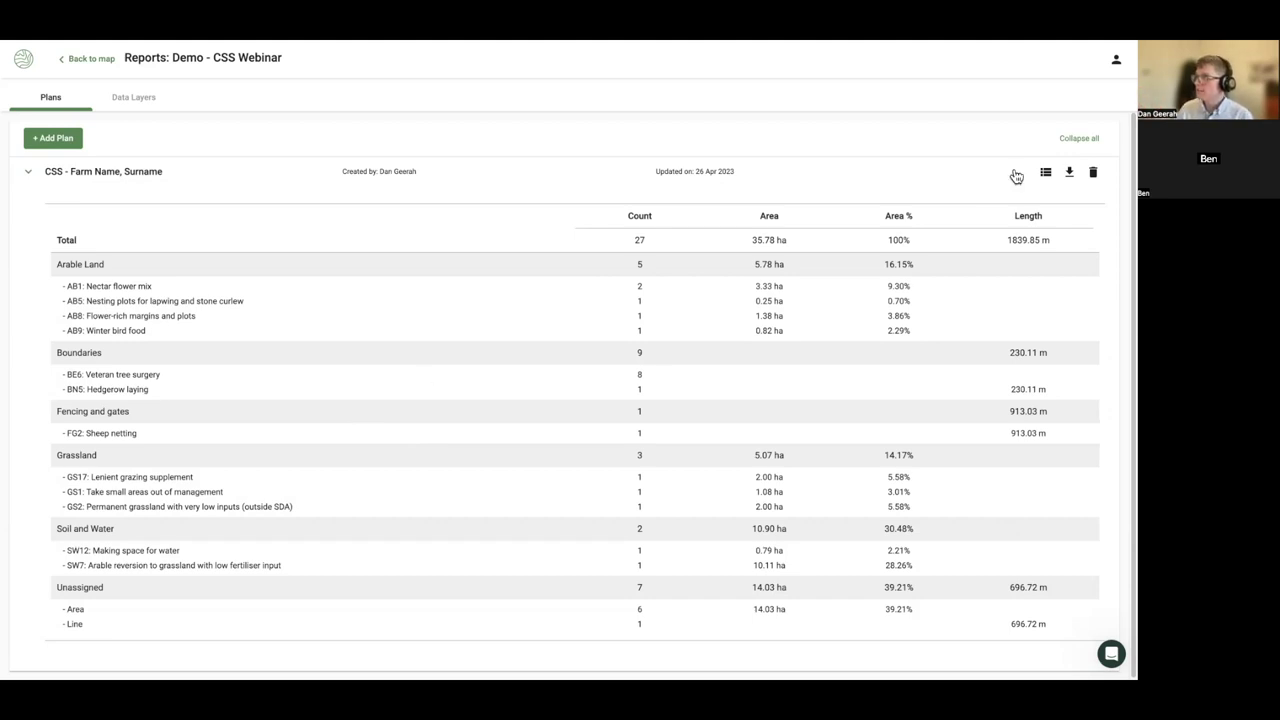
left_click(1046, 175)
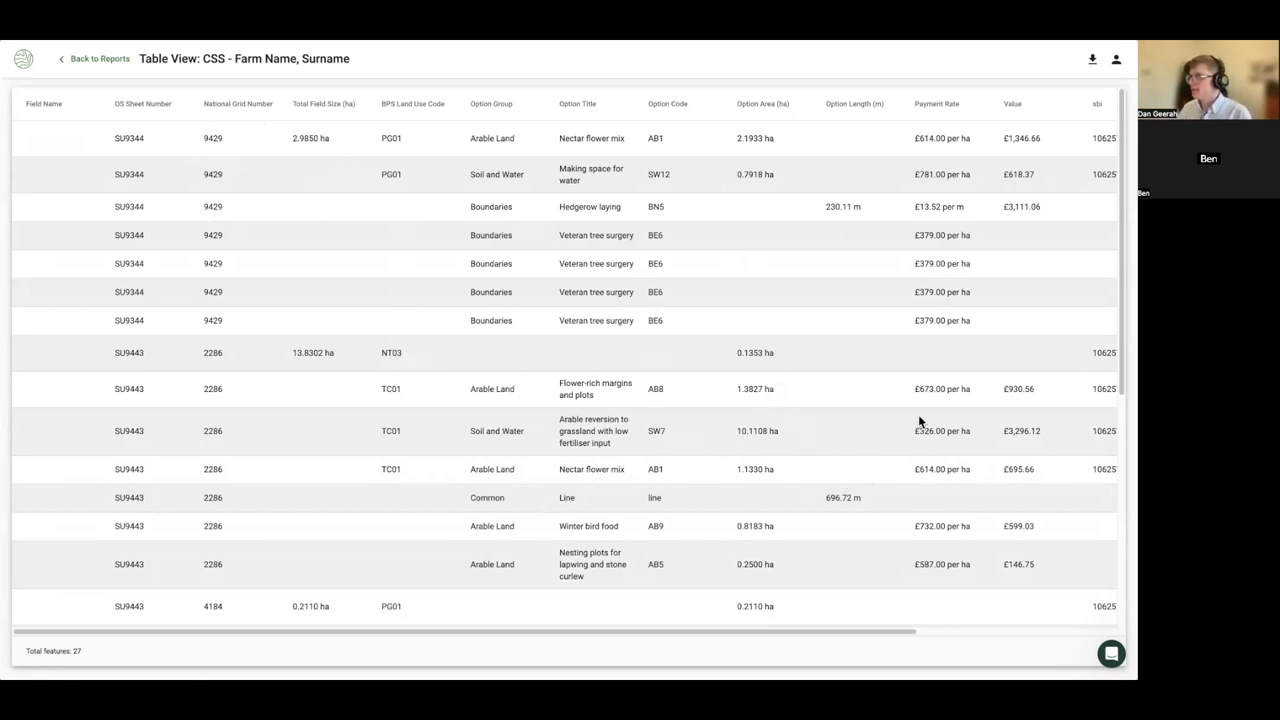
- Export the CSS plan's 27-feature table to Excel and review its columns
left_click_drag(675, 631, 573, 637)
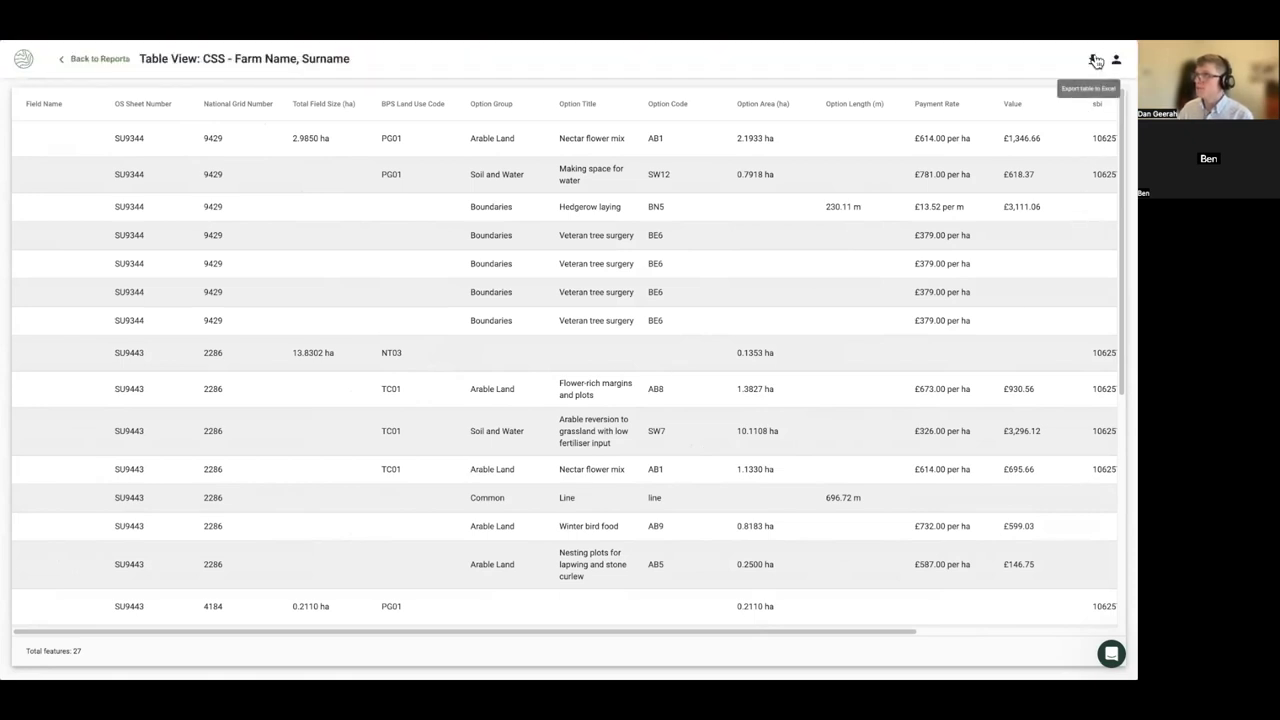
left_click(1094, 61)
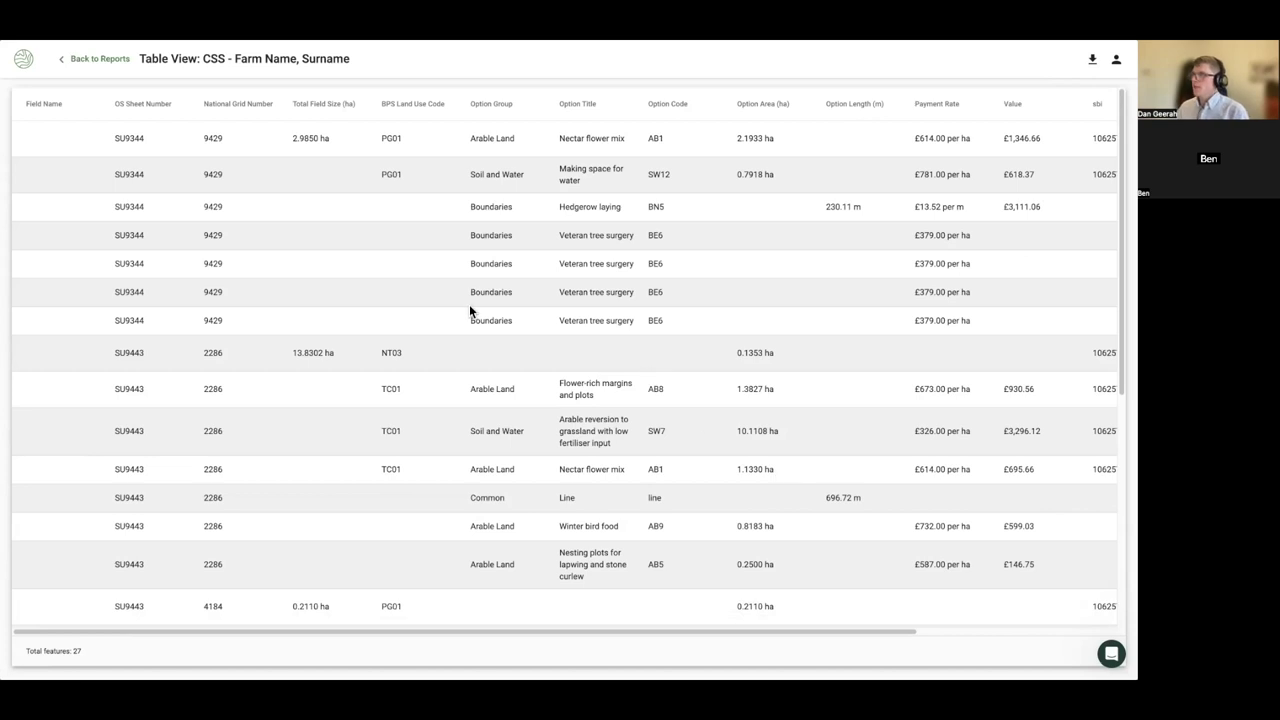
scroll(330, 300, "down", 5)
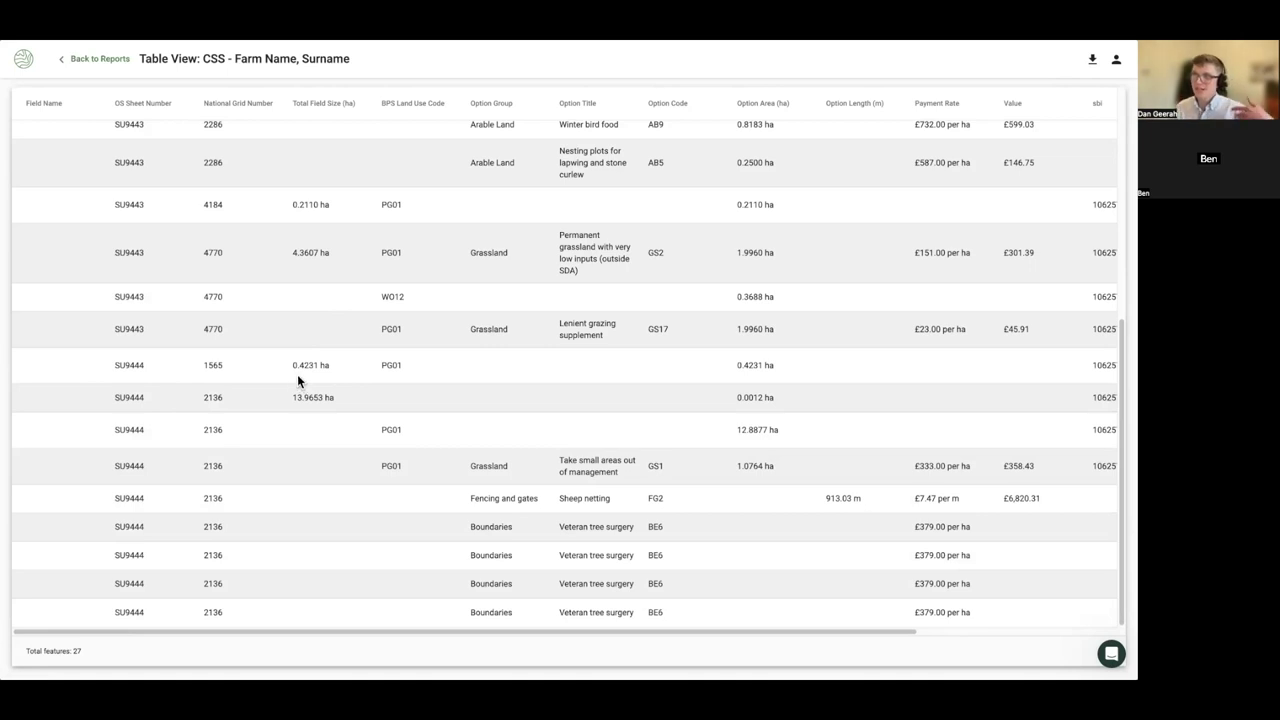
scroll(297, 378, "up", 5)
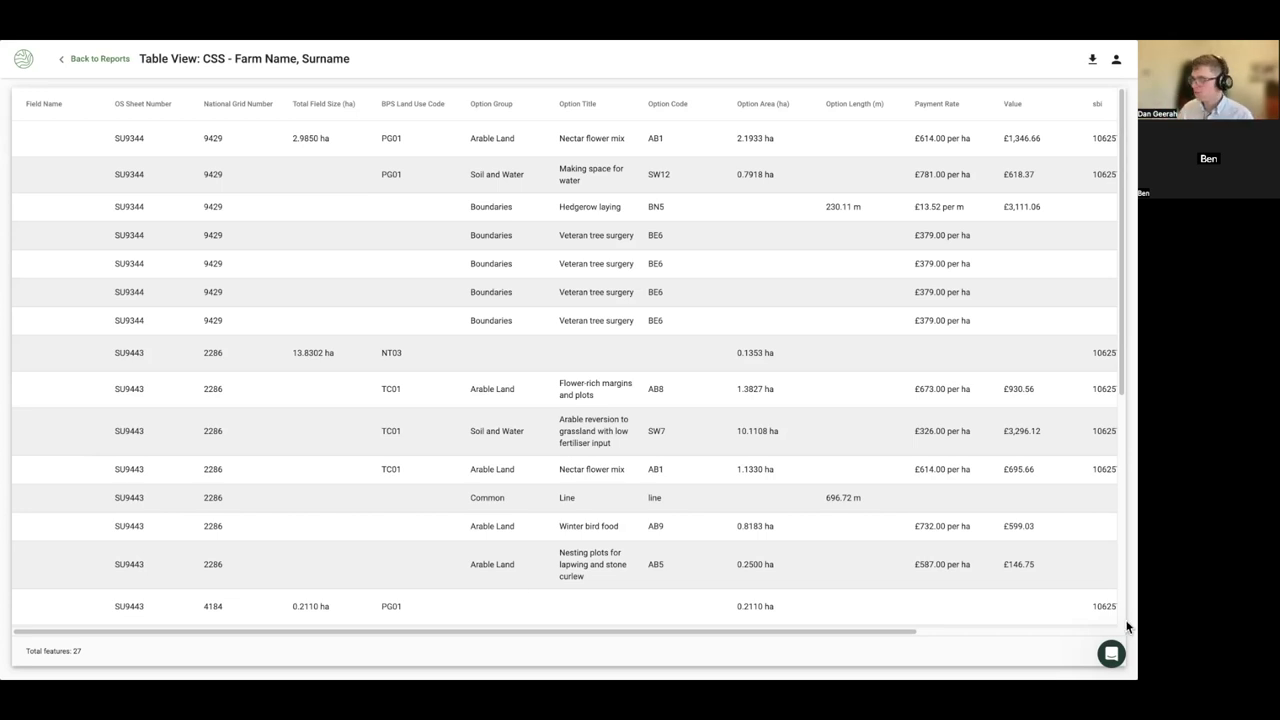
left_click(1107, 655)
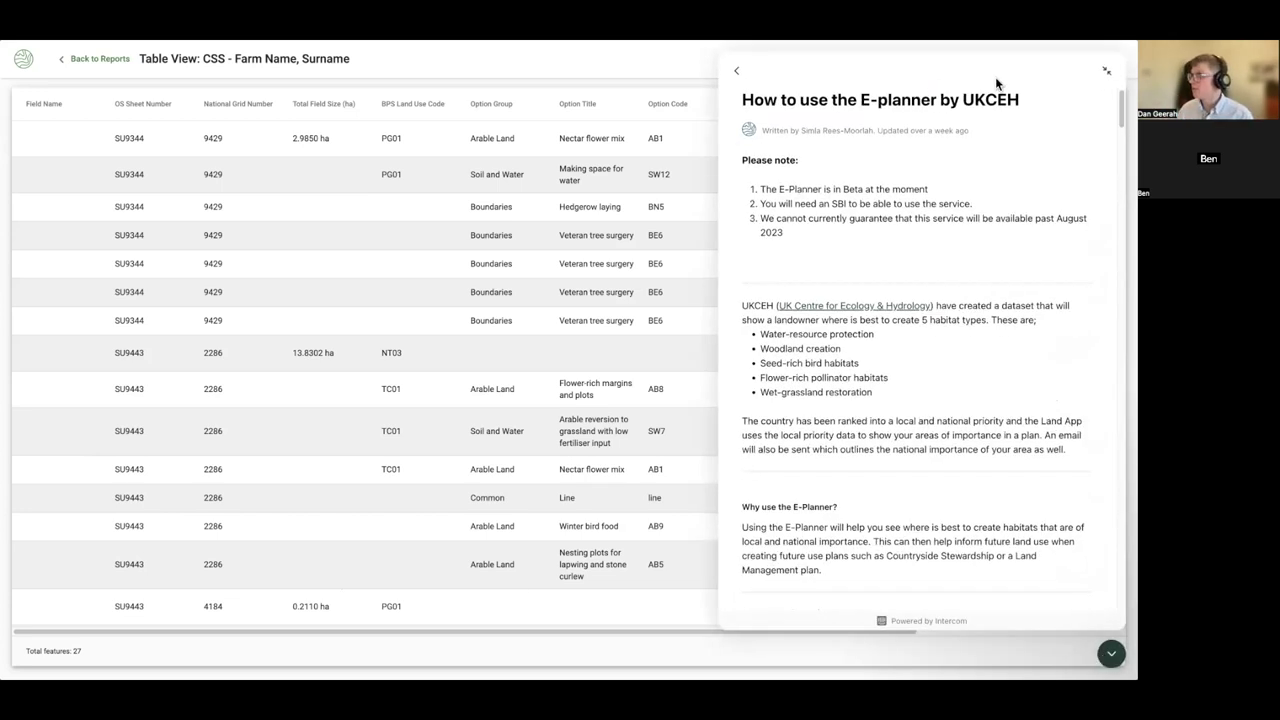
- Leave the help article and Reports for the Demo - CSS Webinar map, closing the help panel
left_click(742, 78)
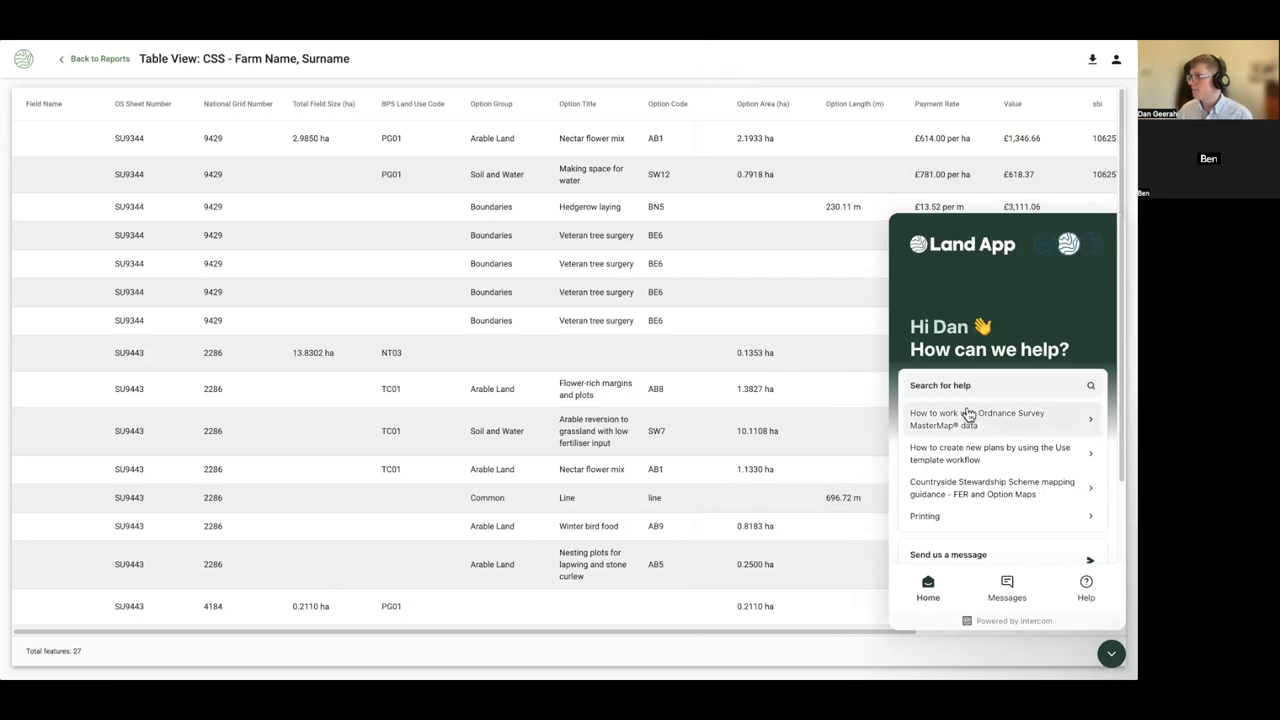
scroll(962, 410, "down", 1)
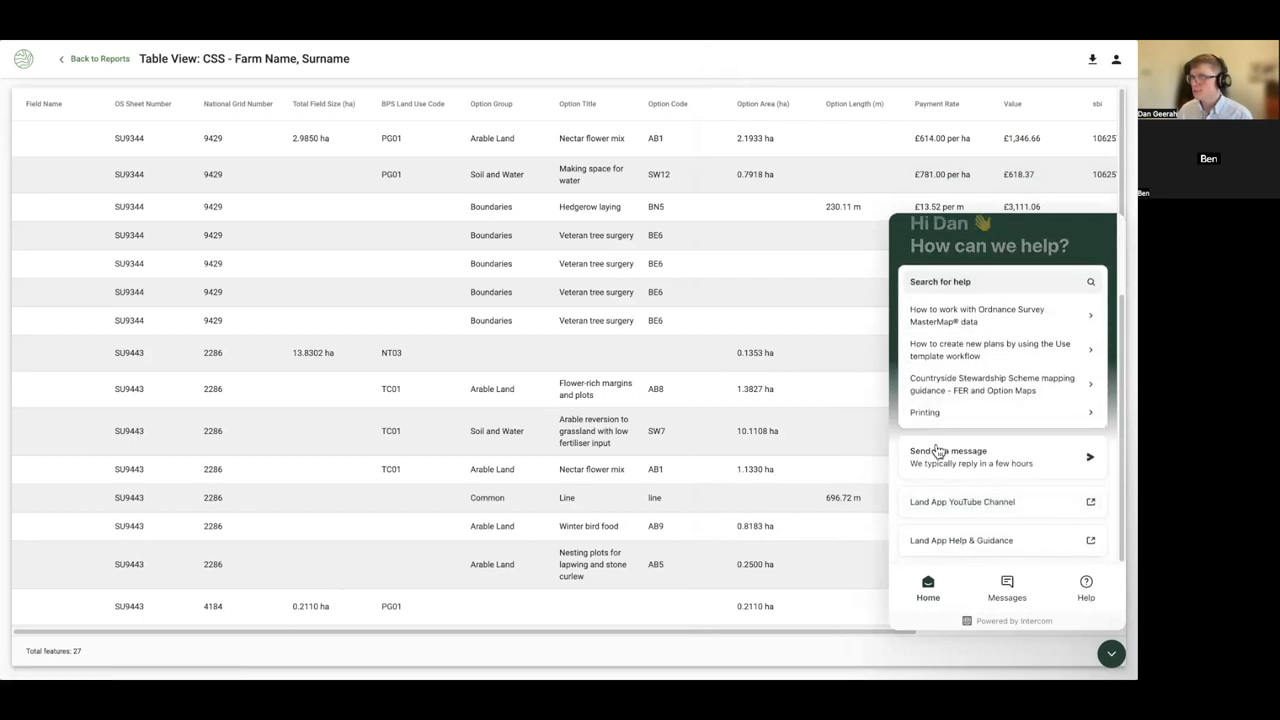
left_click(64, 59)
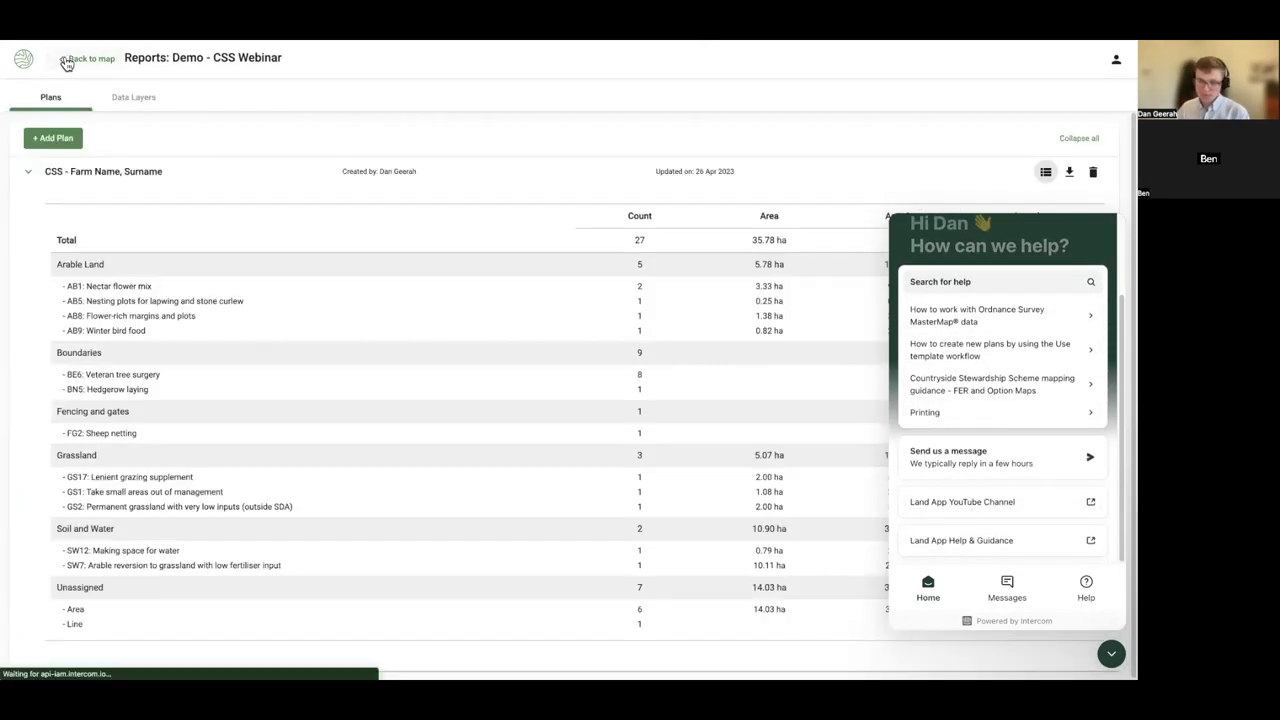
left_click(91, 61)
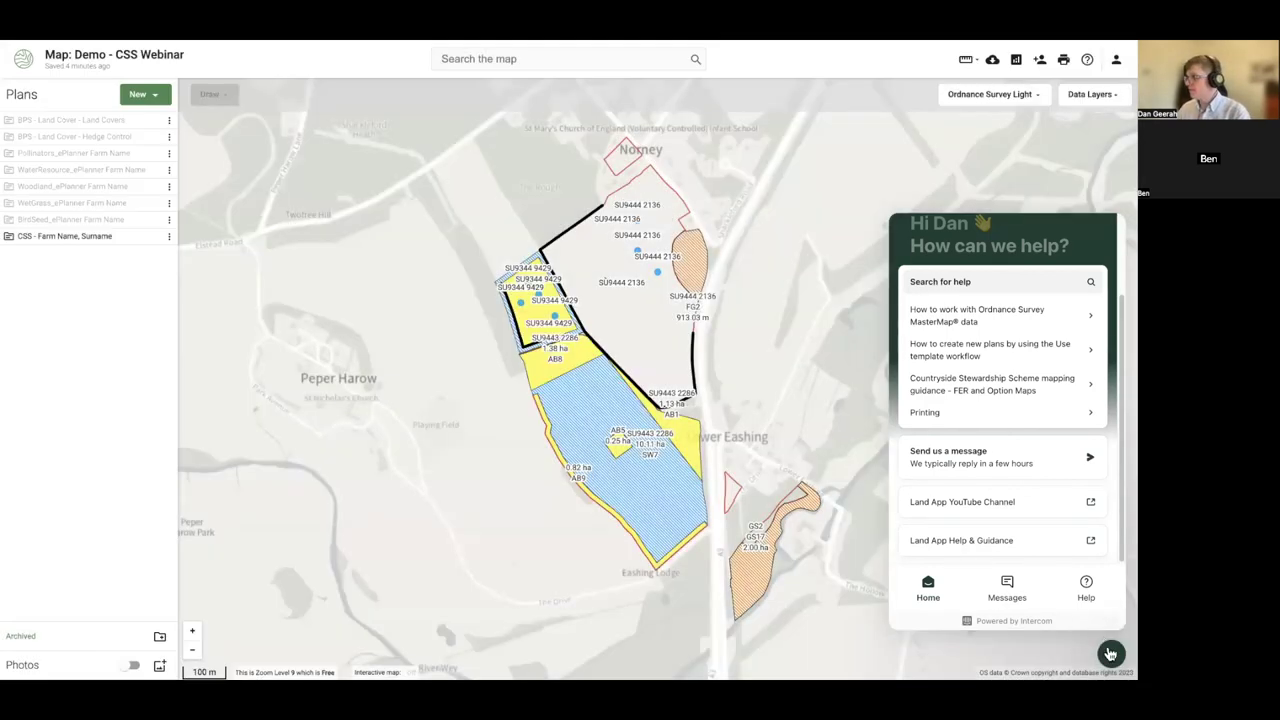
left_click(1111, 654)
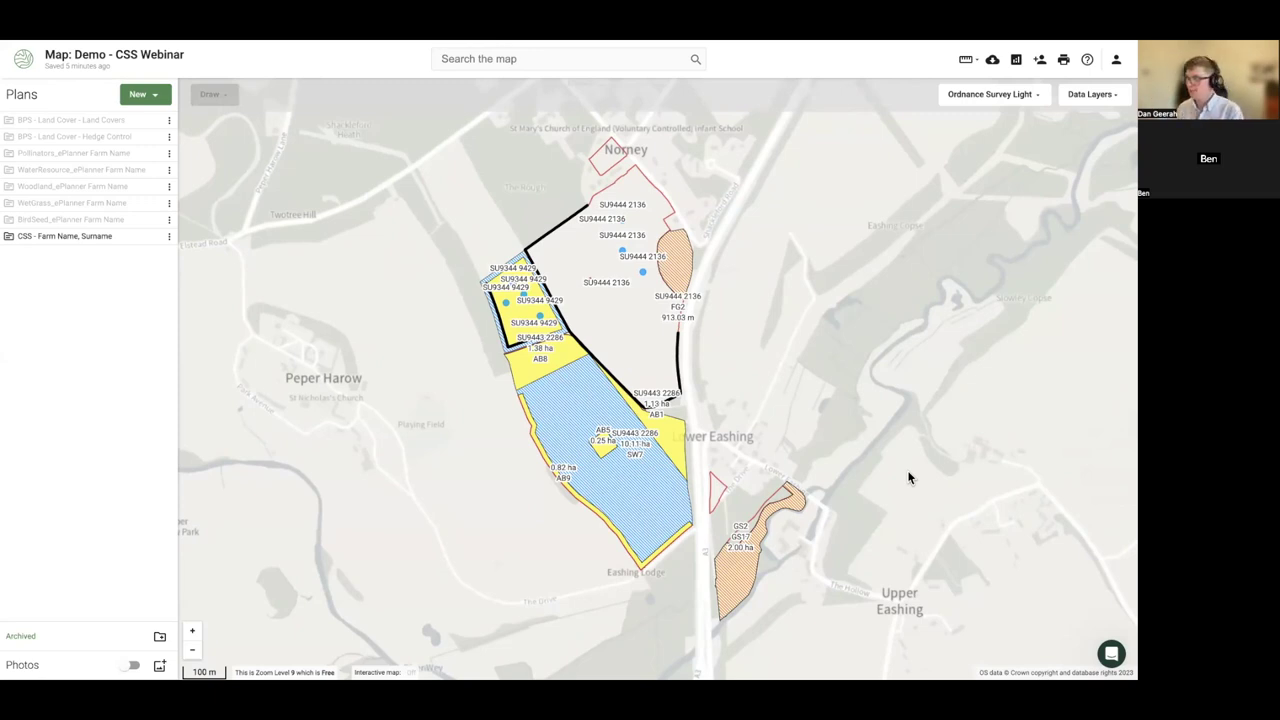
- Search help for 'ppa p' and open the Countryside Stewardship Scheme mapping guidance article
left_click(1112, 654)
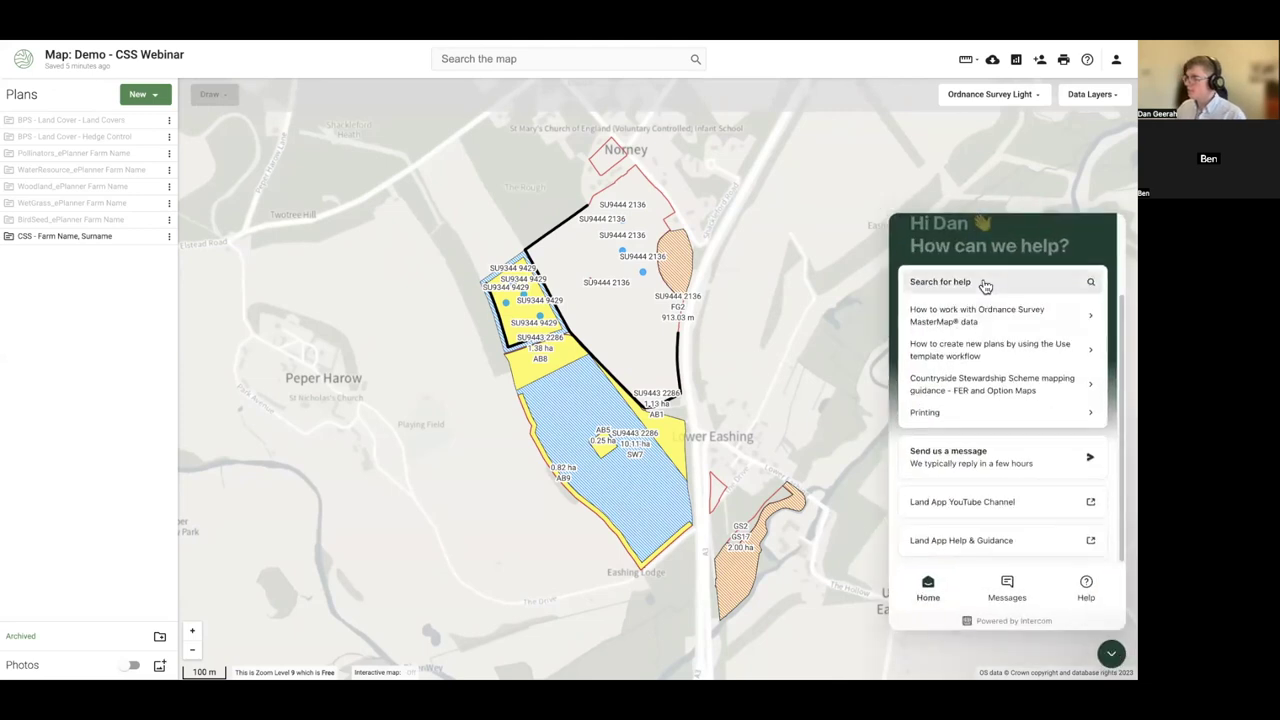
left_click(982, 281)
type("p")
type("pa p")
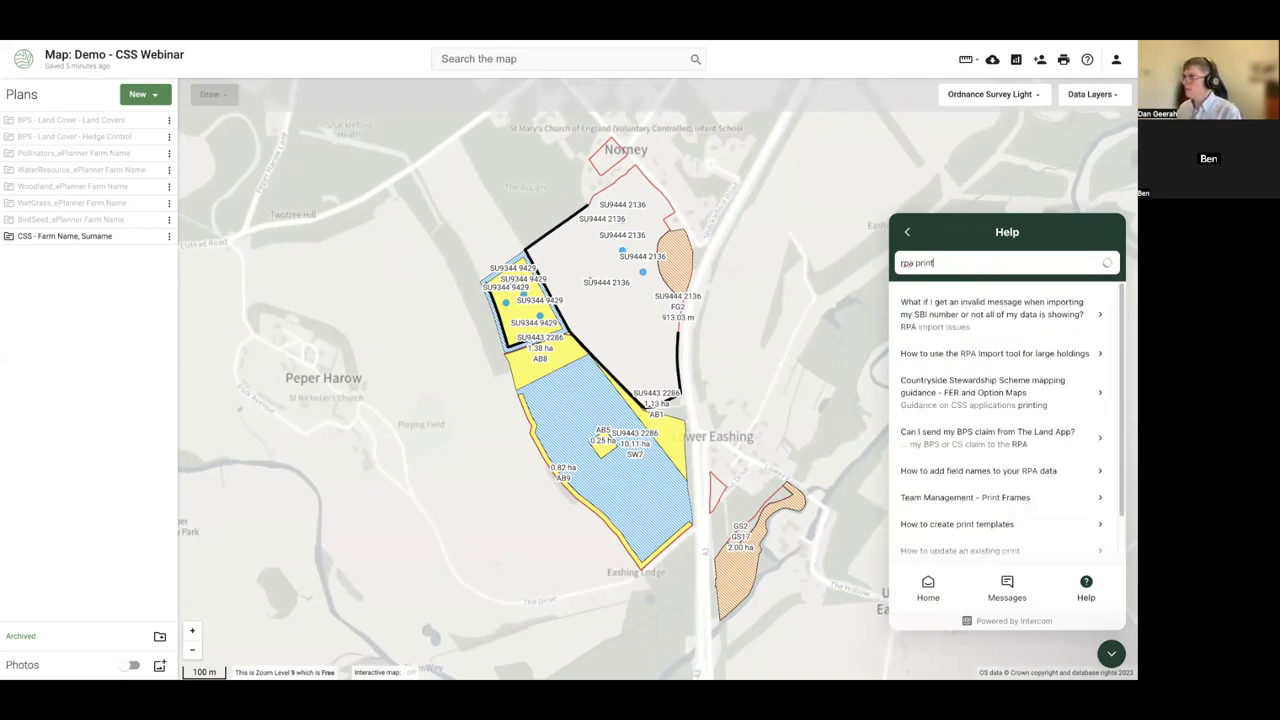
left_click(957, 395)
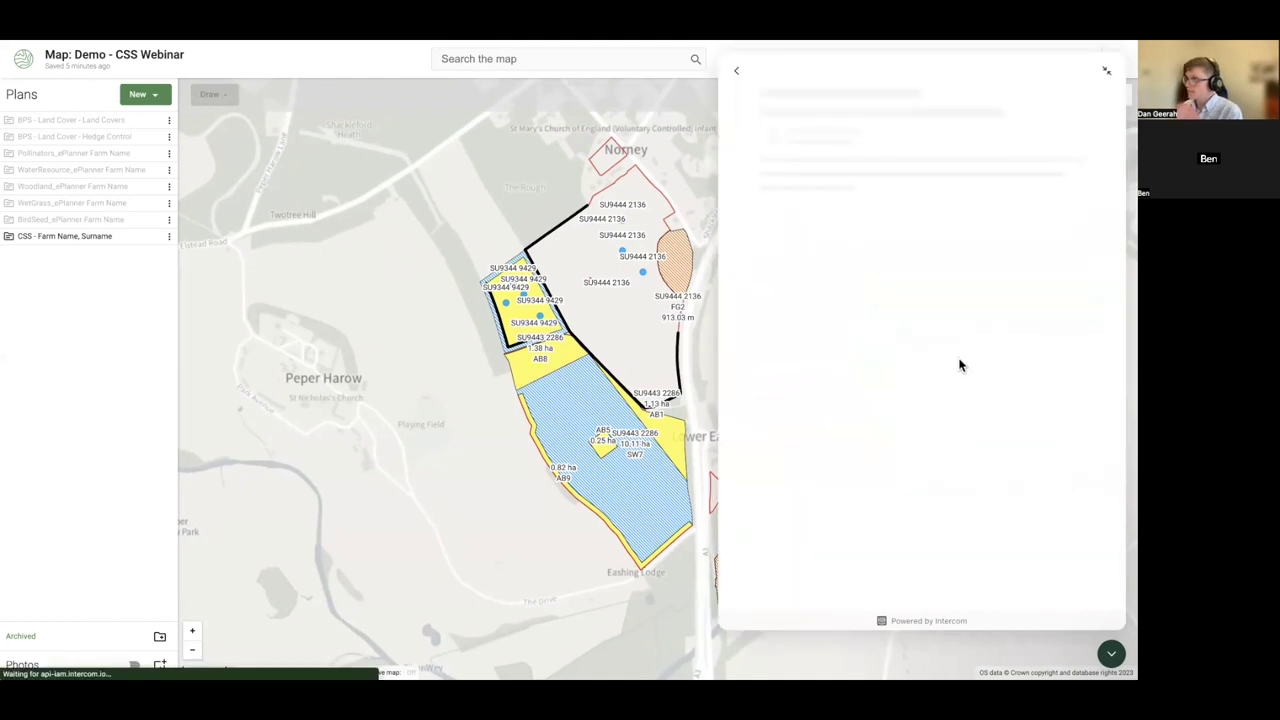
- Read the guidance on field parcel numbers and option label formats, then close the article
scroll(913, 375, "down", 1)
scroll(913, 372, "down", 2)
scroll(912, 367, "up", 3)
scroll(912, 367, "down", 4)
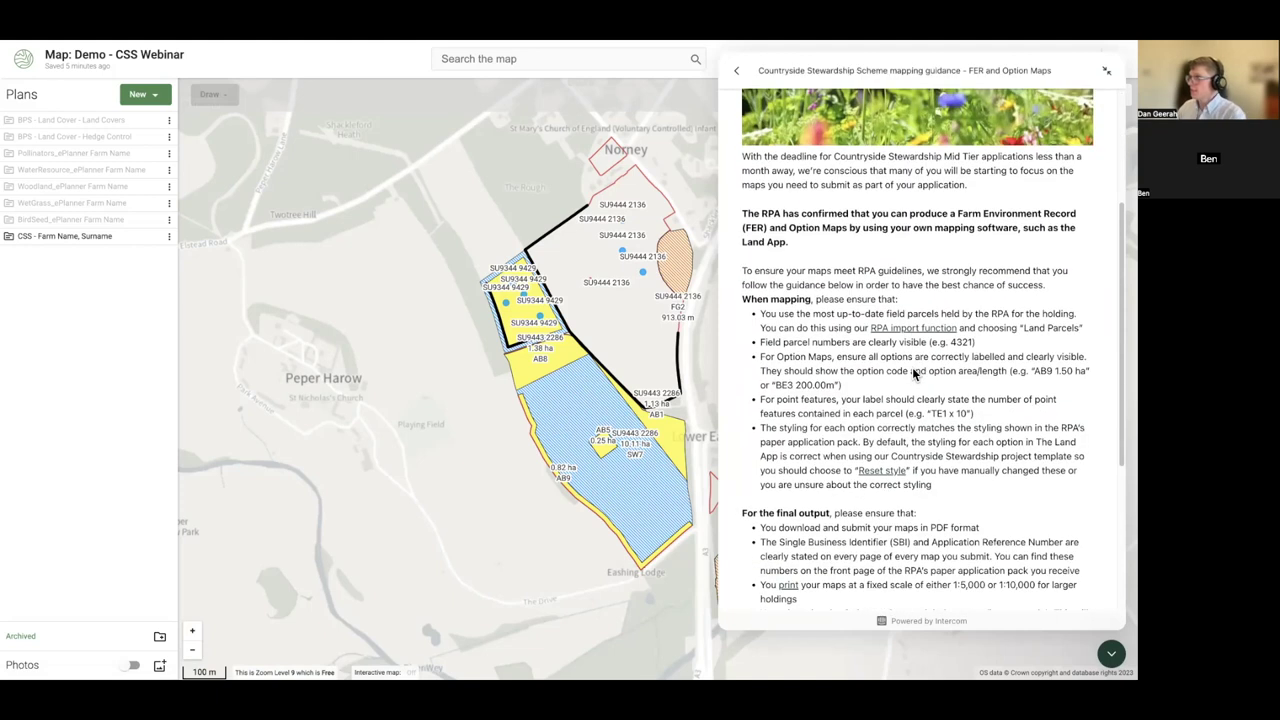
scroll(912, 367, "up", 1)
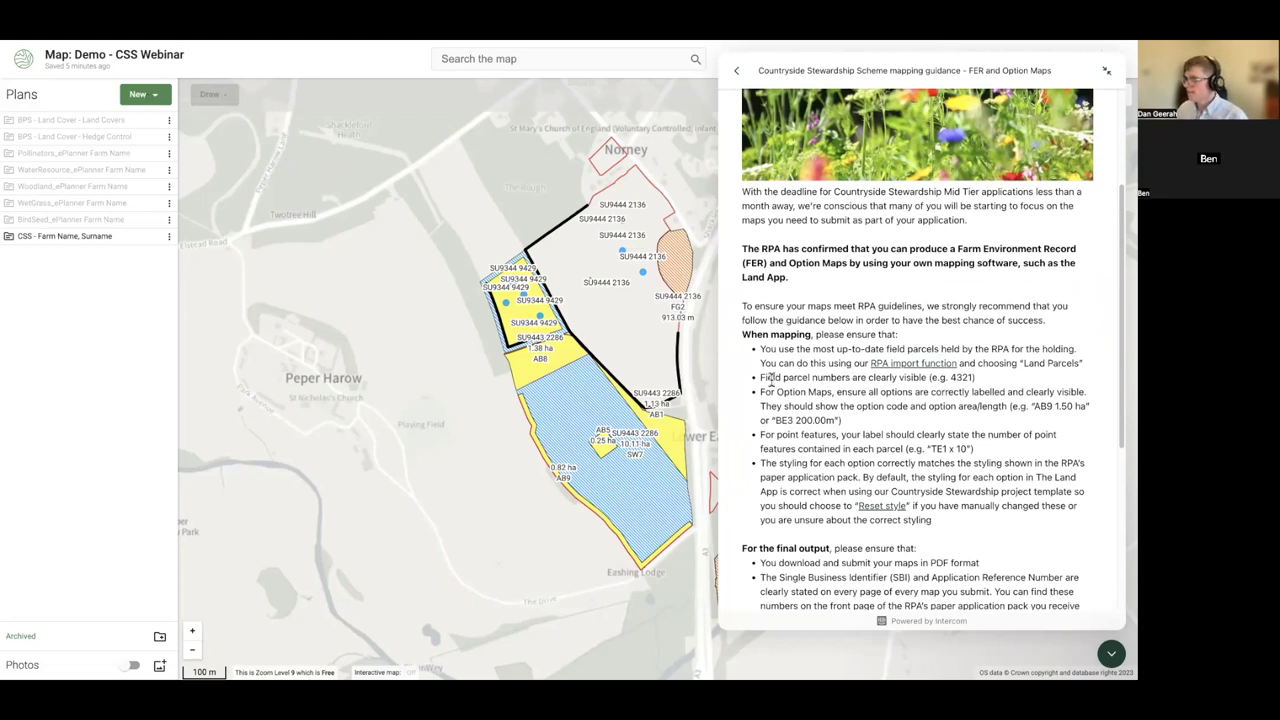
left_click_drag(762, 377, 985, 386)
left_click(985, 388)
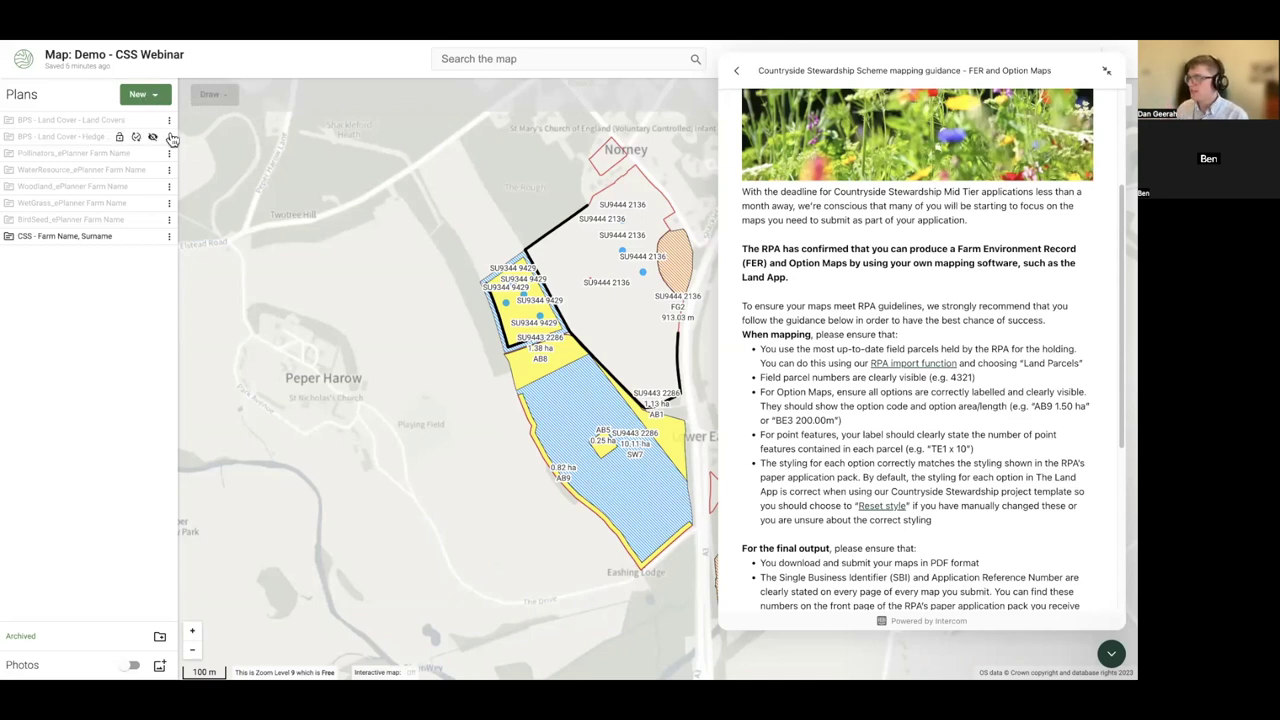
scroll(850, 425, "down", 1)
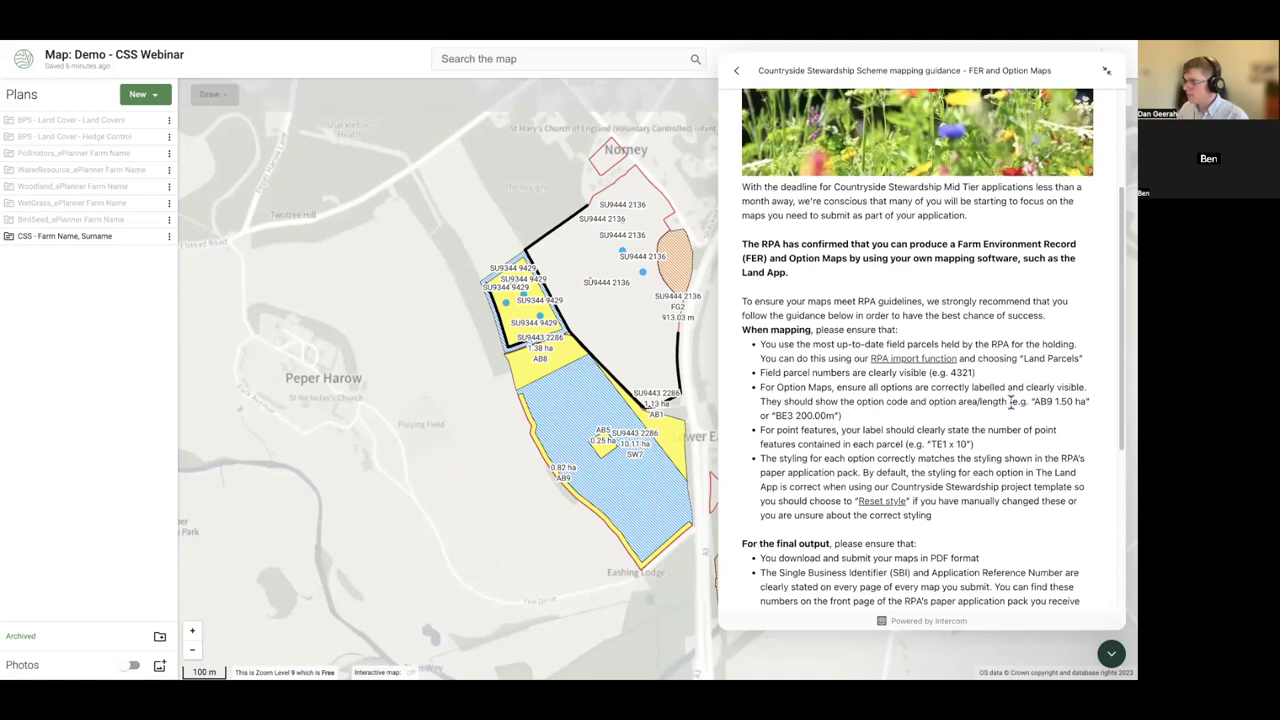
left_click_drag(1009, 401, 1020, 420)
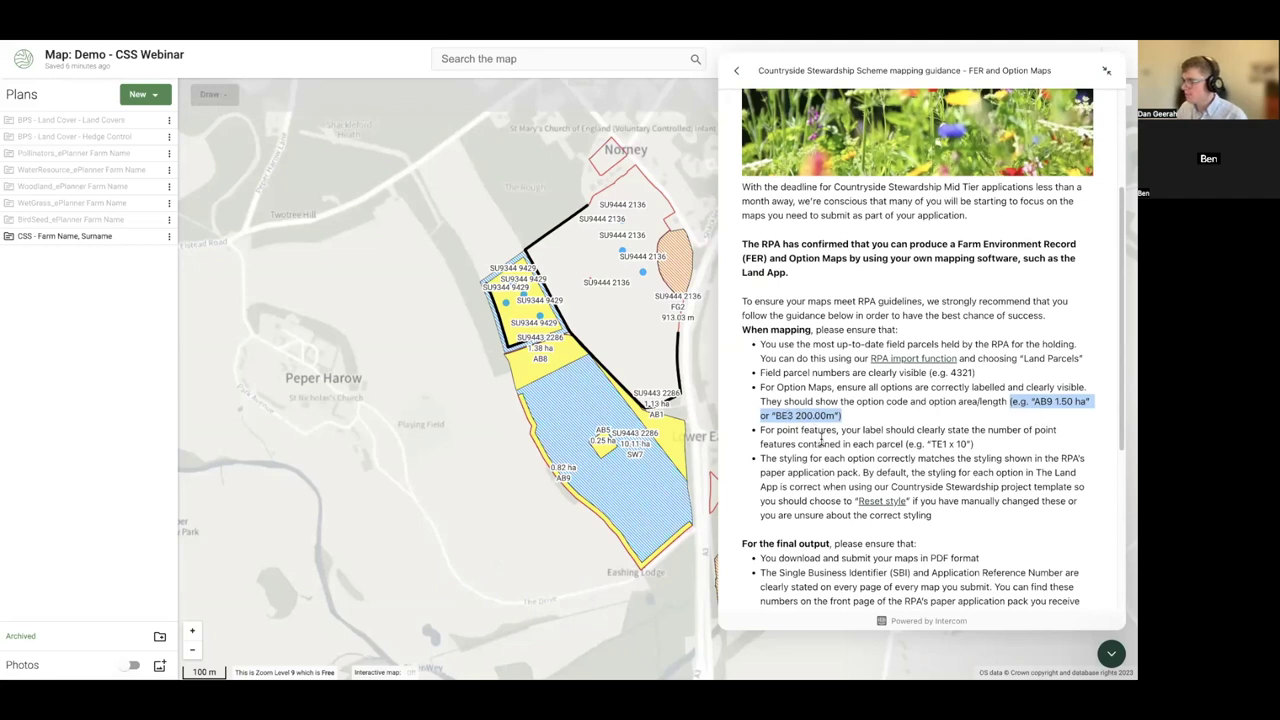
scroll(822, 430, "down", 1)
scroll(822, 430, "down", 3)
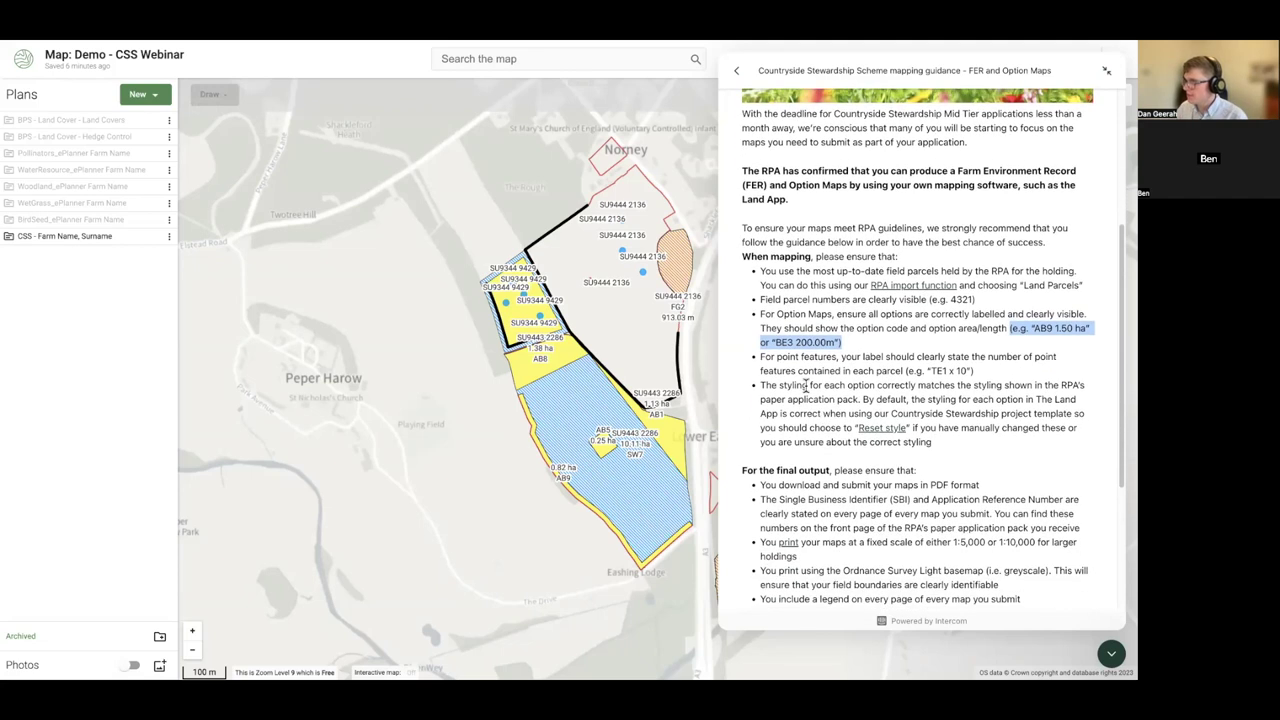
scroll(850, 395, "down", 1)
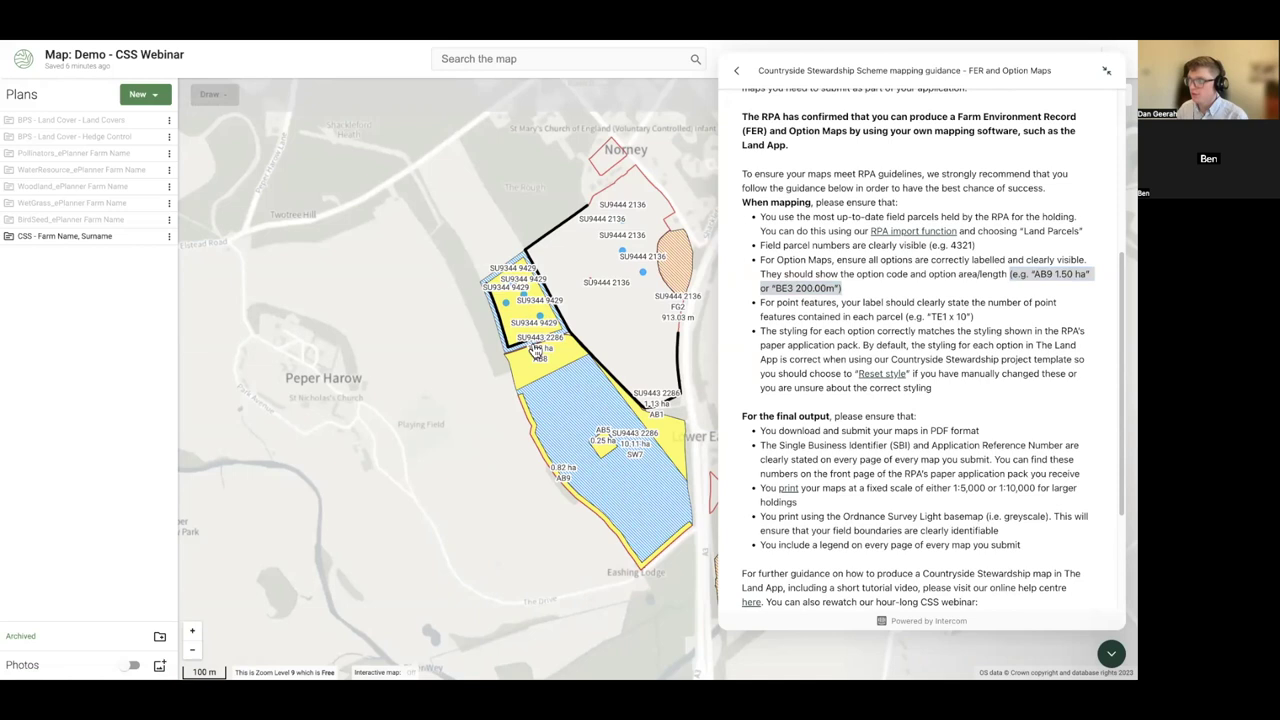
scroll(968, 533, "down", 1)
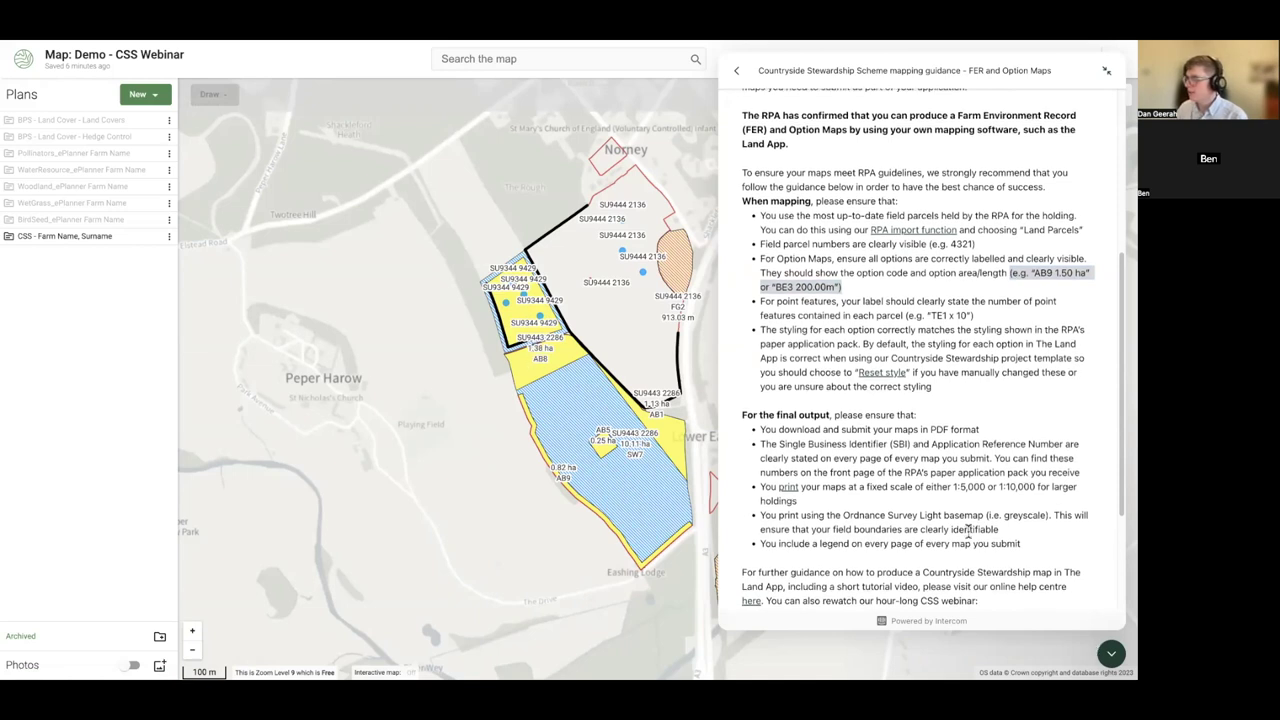
scroll(964, 537, "down", 2)
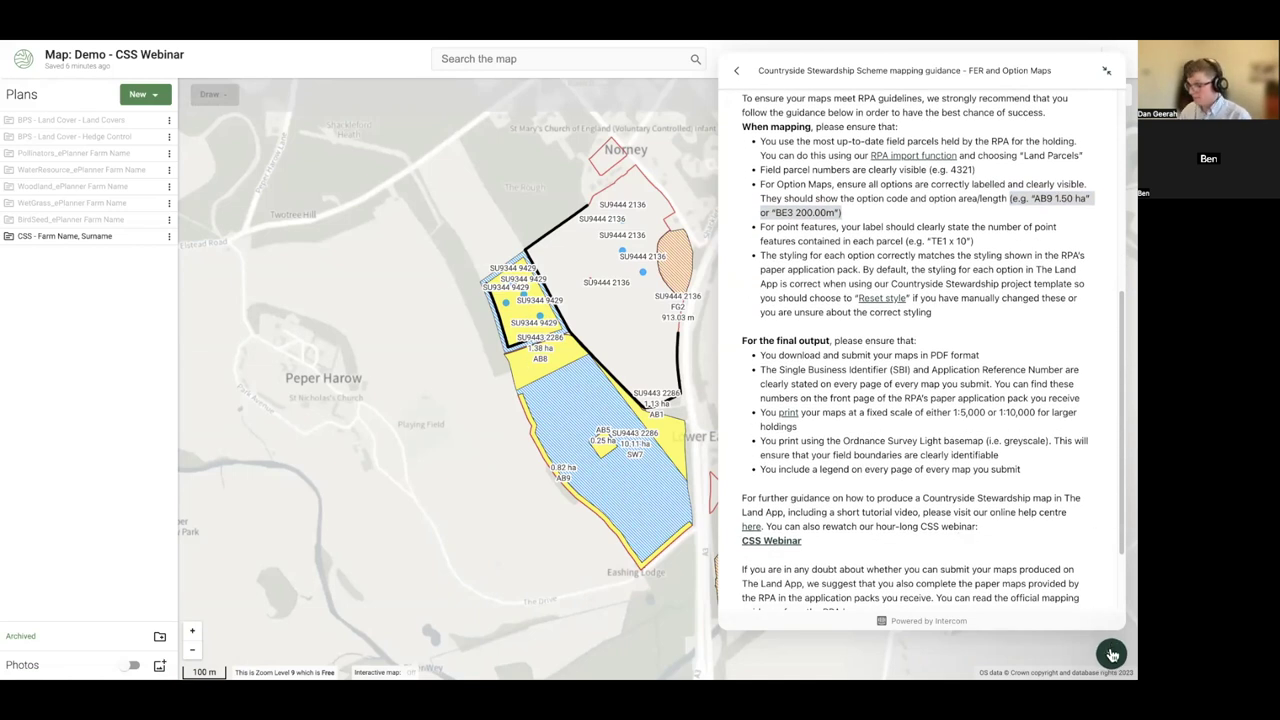
left_click(1111, 653)
- Try a dotted fill pattern on the AB8 field, then reset it to default style
left_click(531, 374)
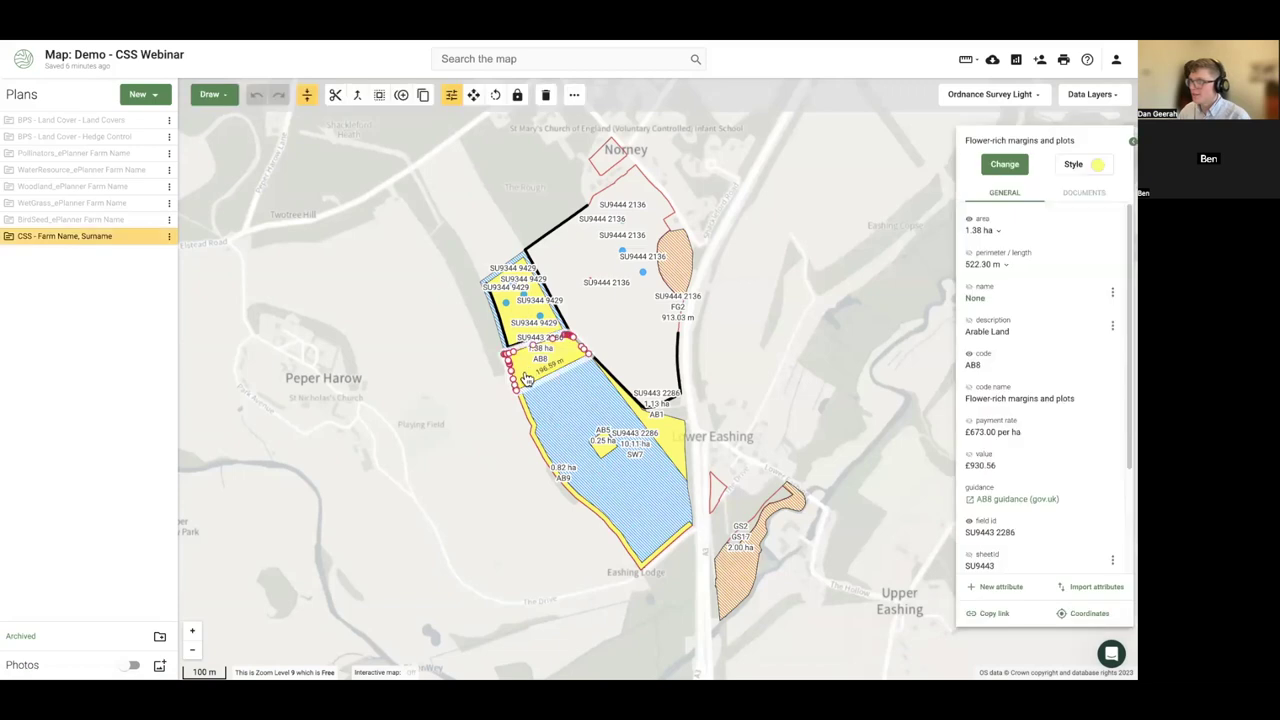
left_click(1077, 170)
left_click(1044, 180)
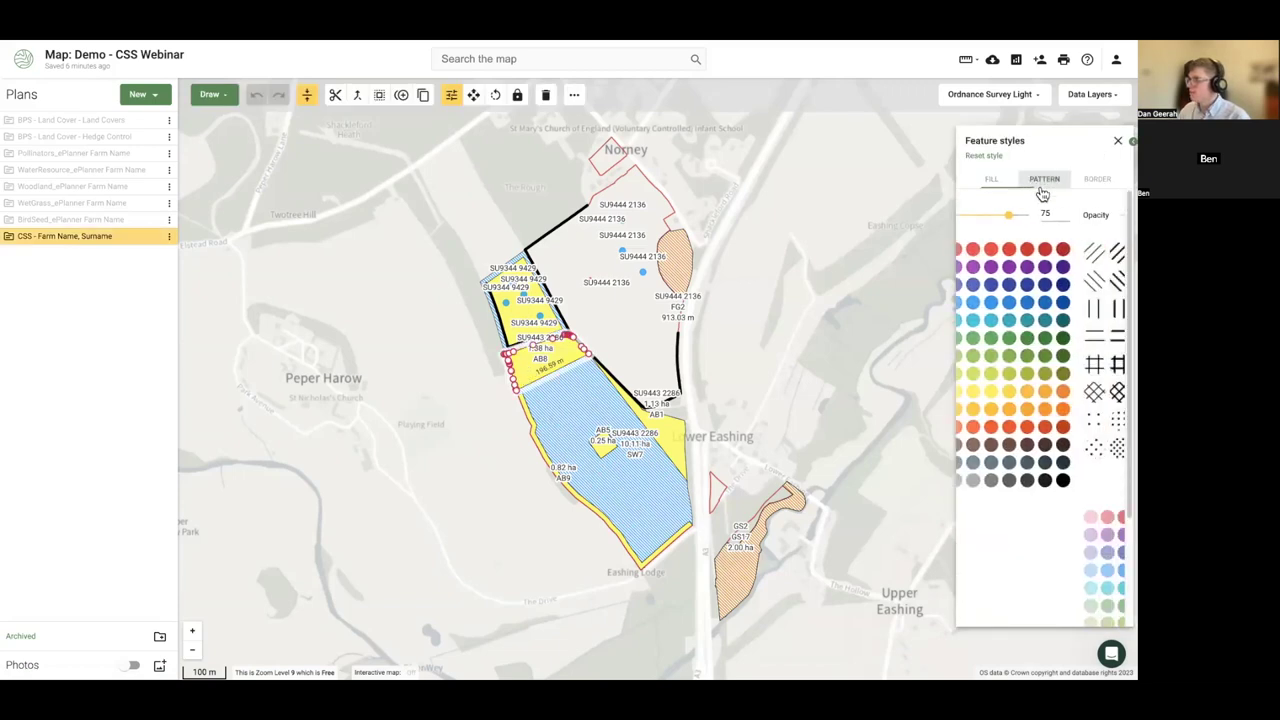
left_click(1033, 421)
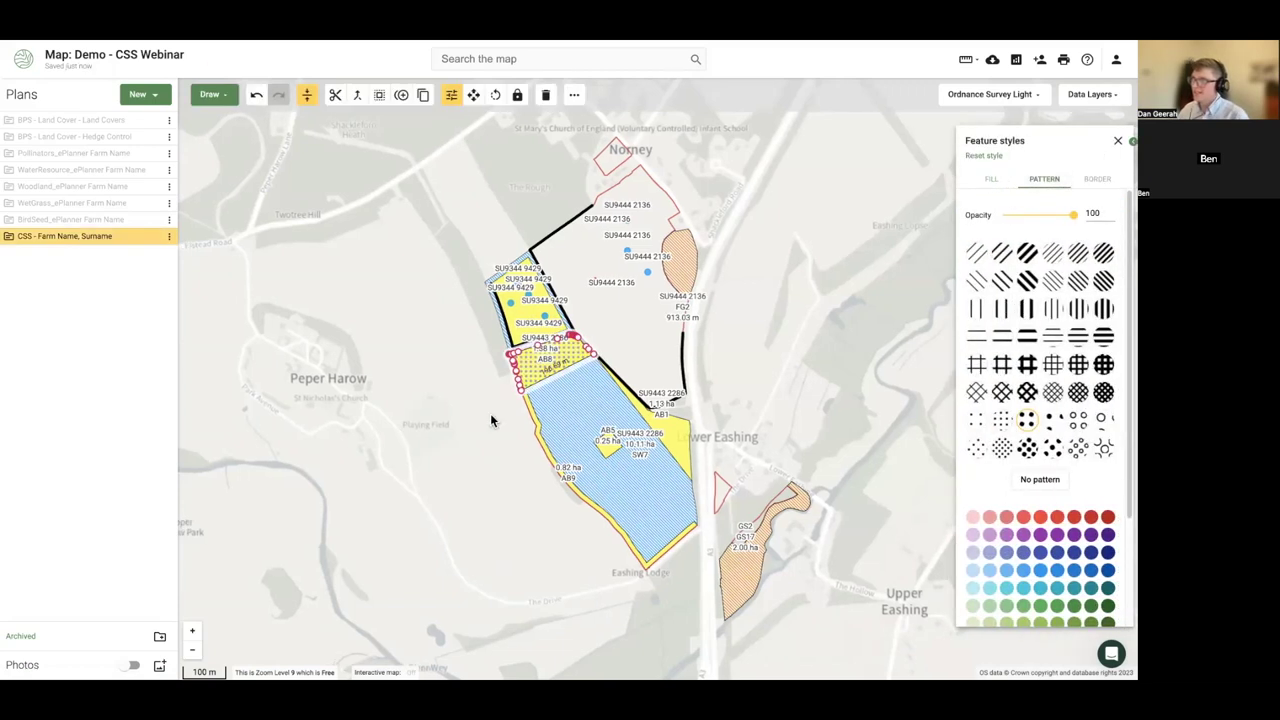
left_click(490, 413)
scroll(500, 398, "up", 1)
scroll(500, 398, "up", 1)
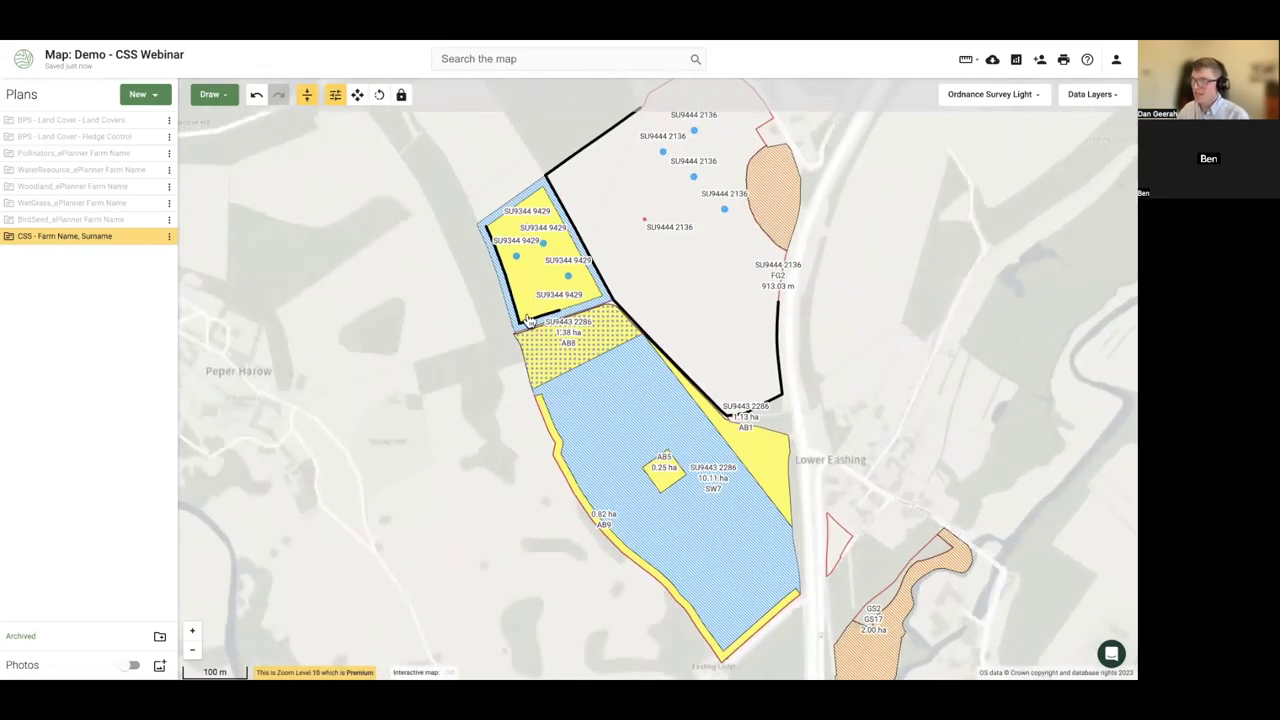
left_click(547, 364)
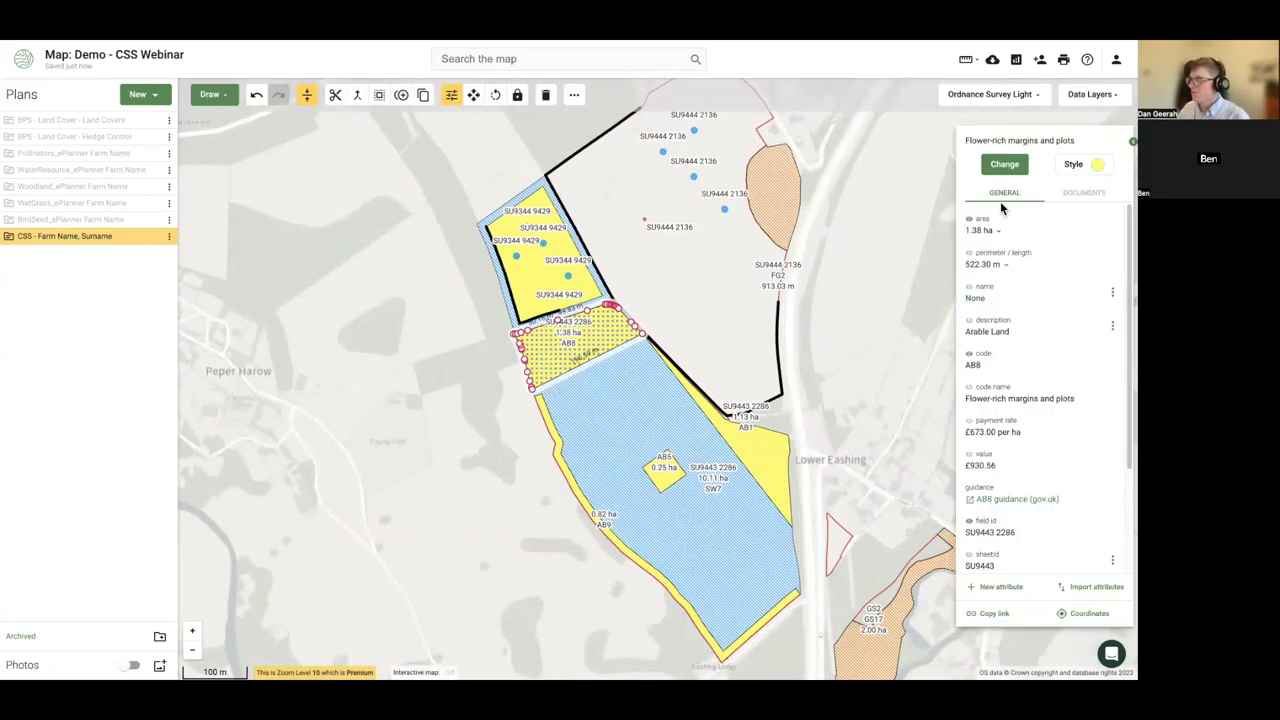
left_click(1073, 166)
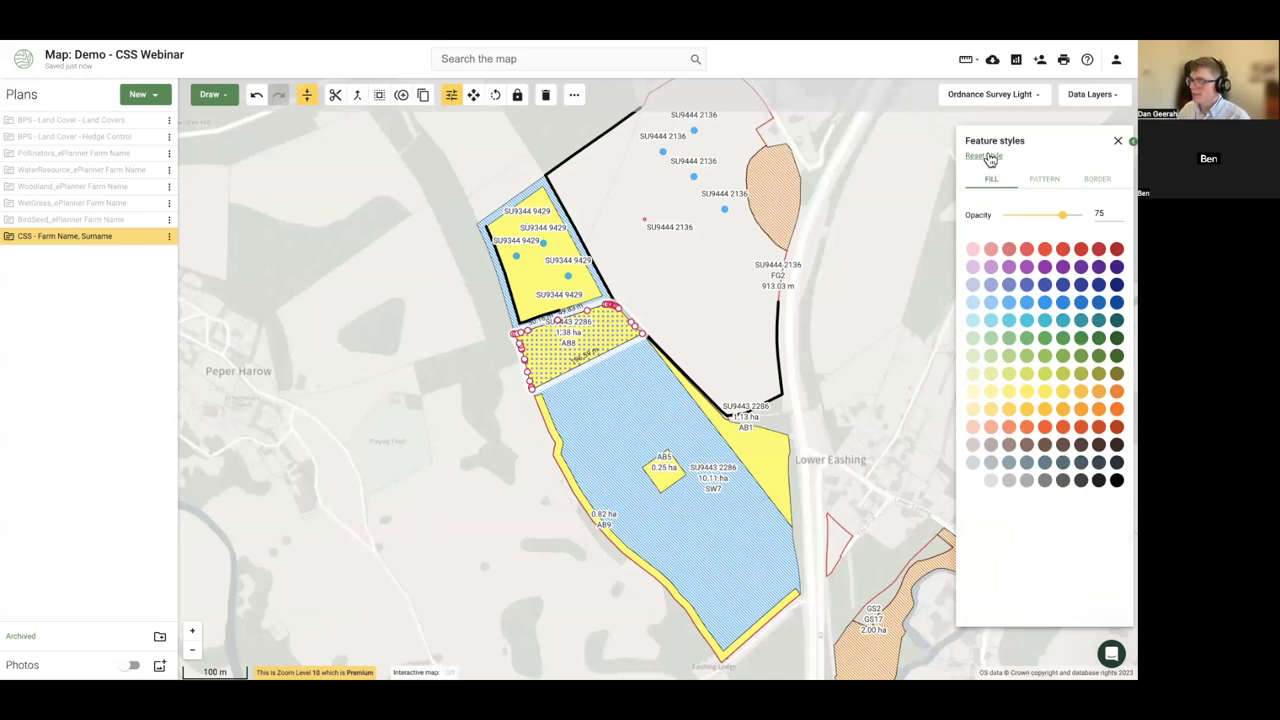
left_click(987, 157)
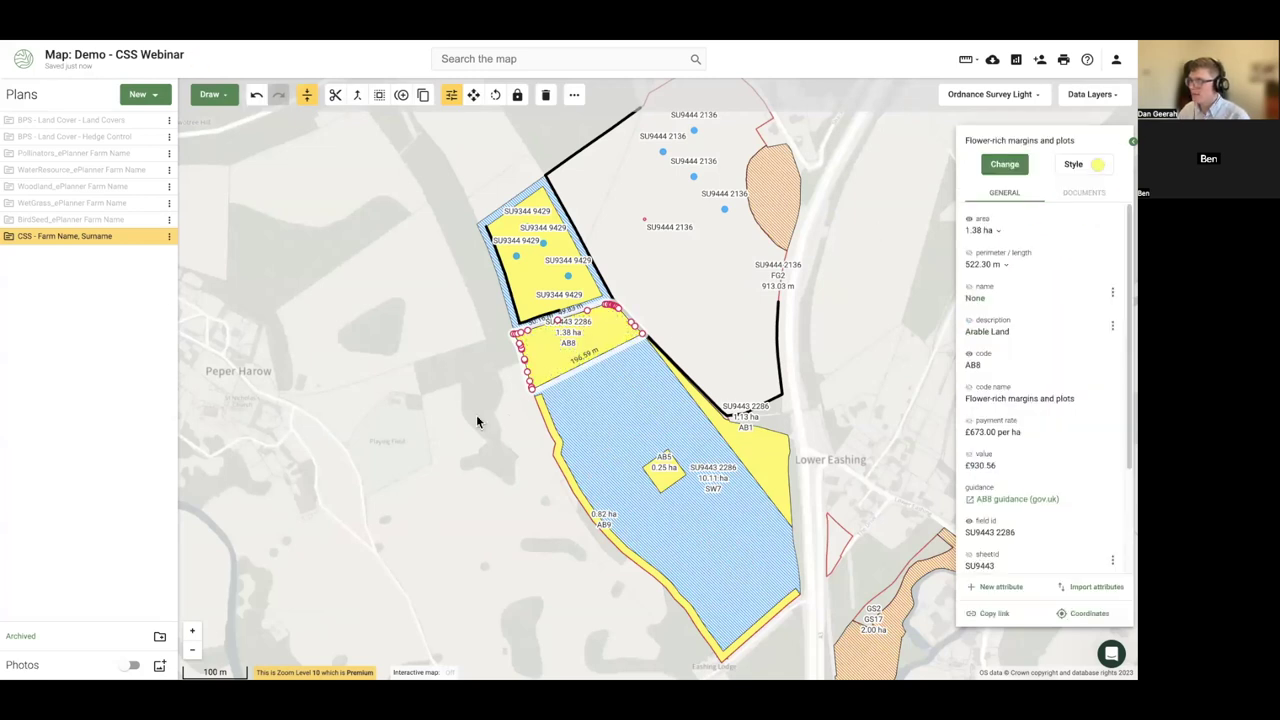
- Recentre the map and choose Select all from the CSS plan's options menu
scroll(505, 296, "up", 1)
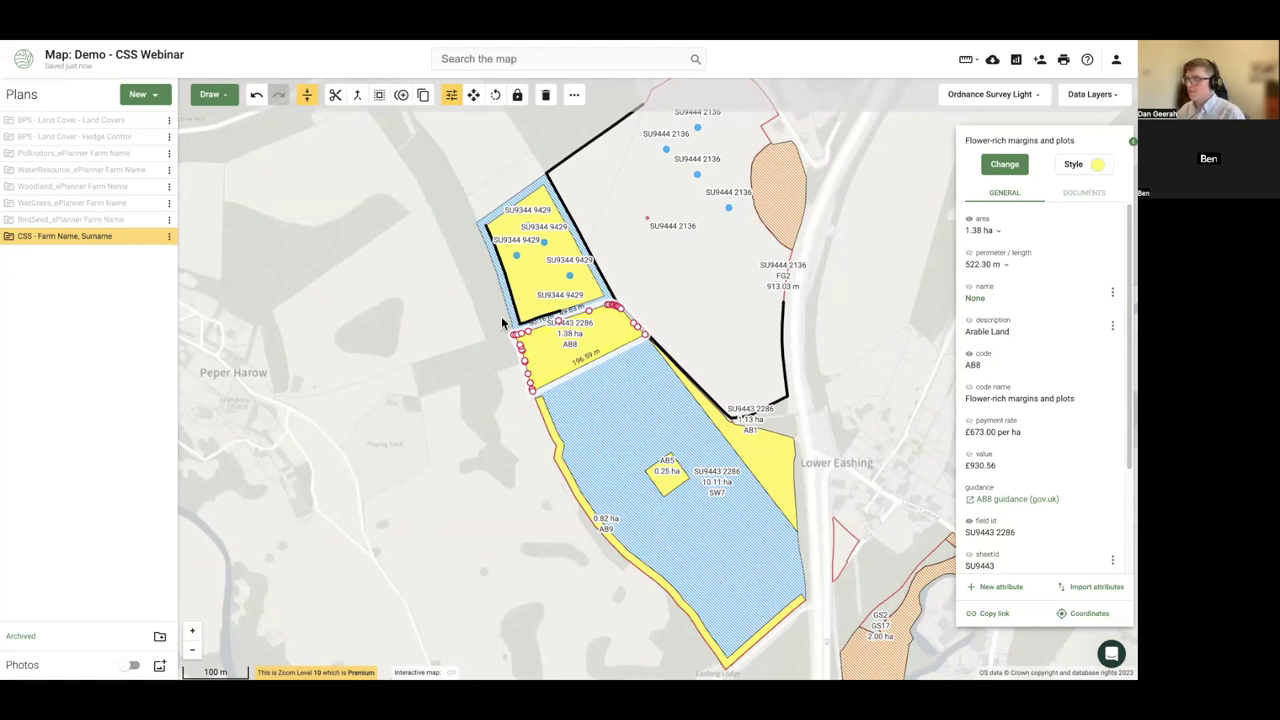
left_click_drag(410, 369, 349, 386)
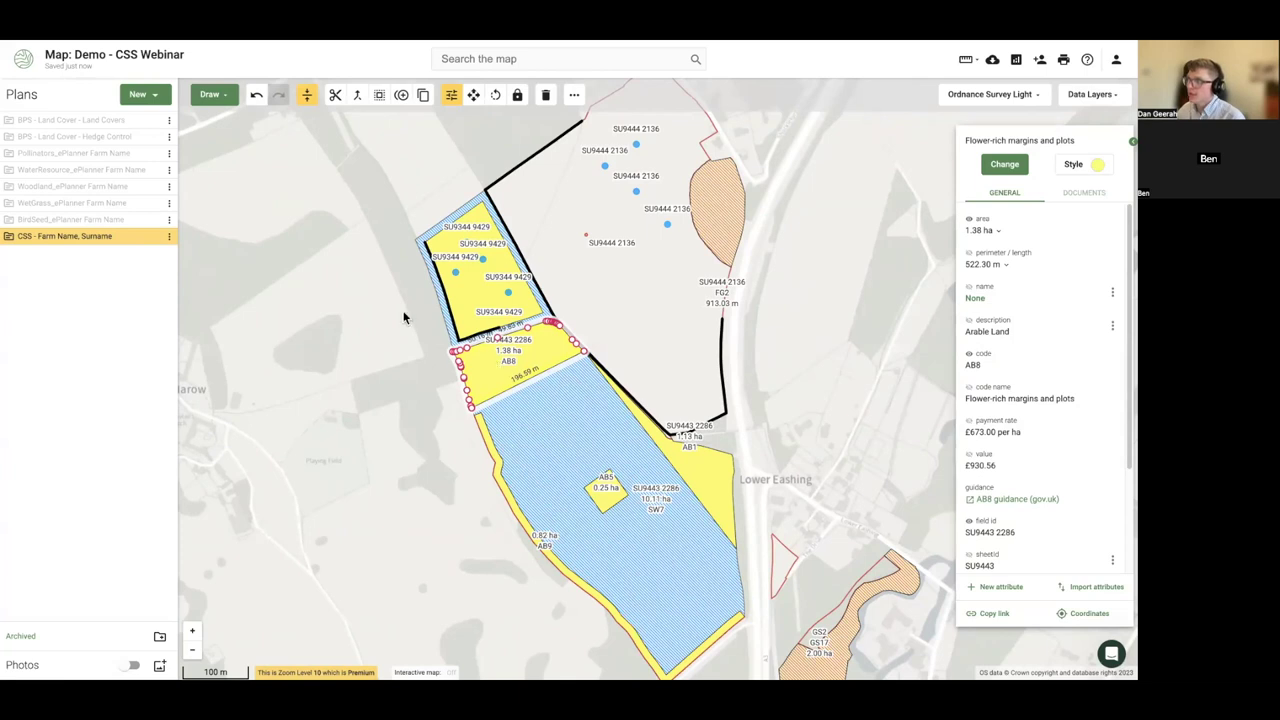
left_click(171, 238)
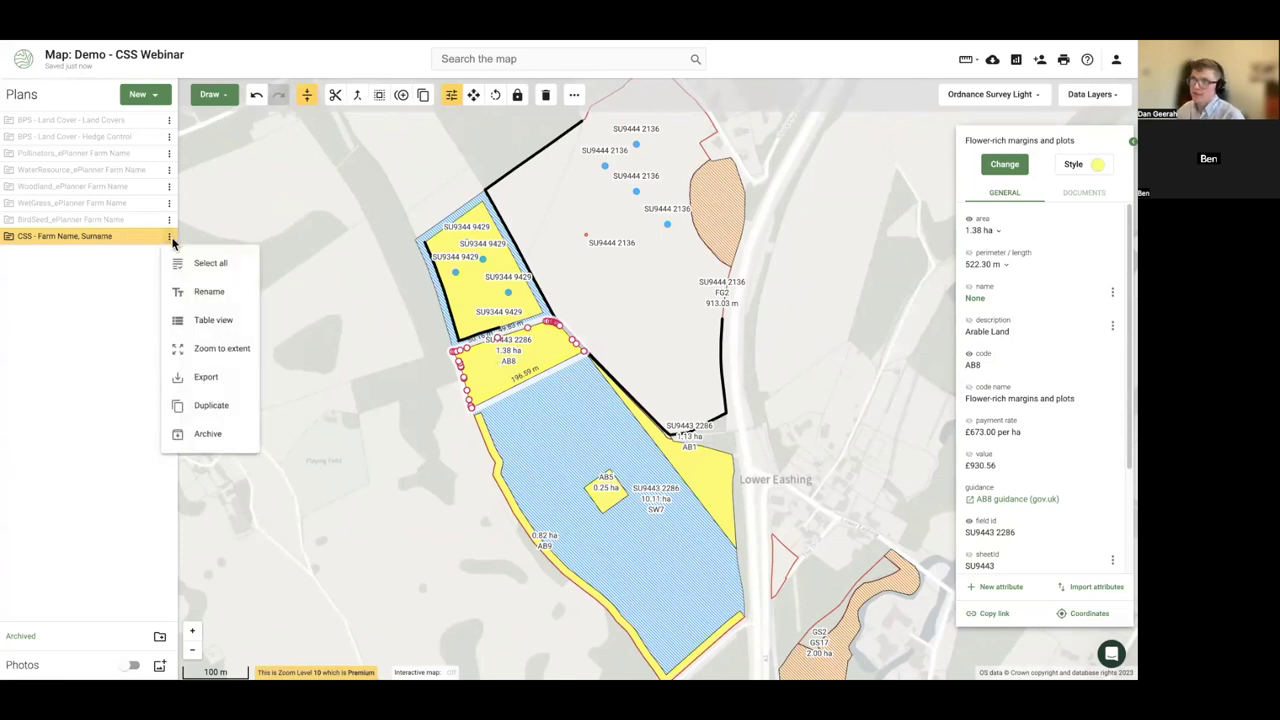
left_click(203, 263)
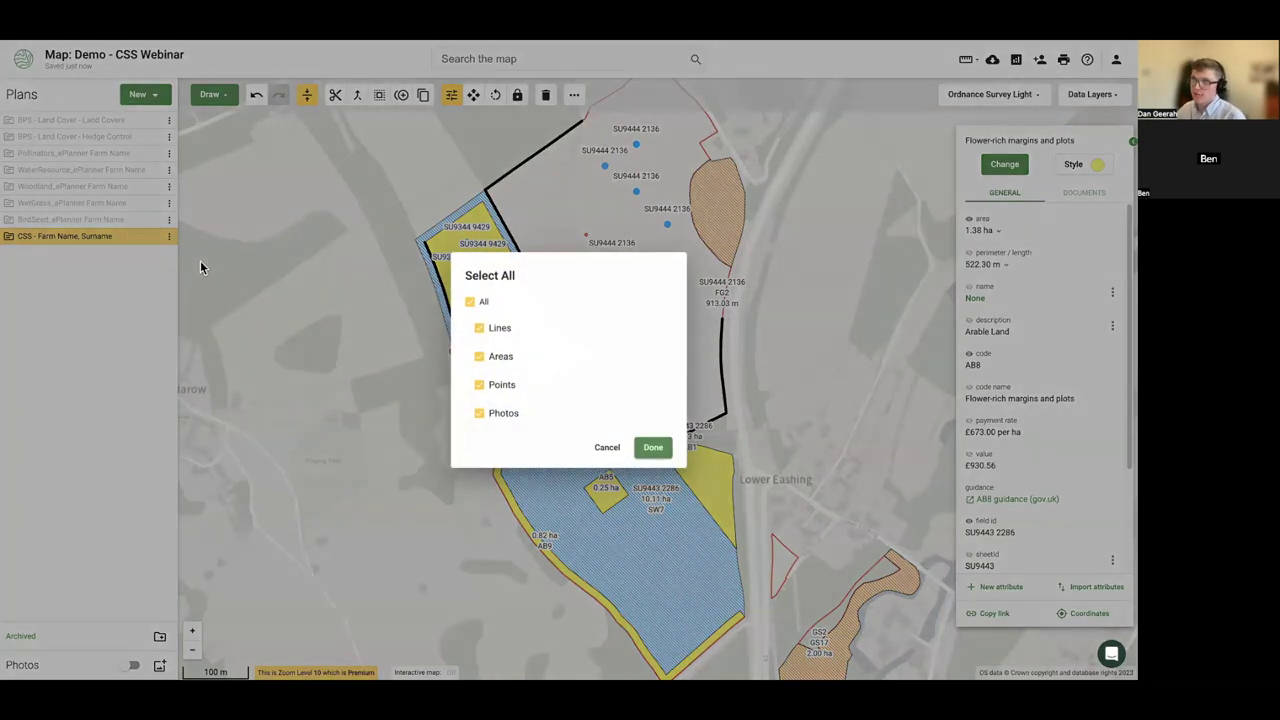
- Select all 27 features and turn off their option code and name labels
left_click(652, 447)
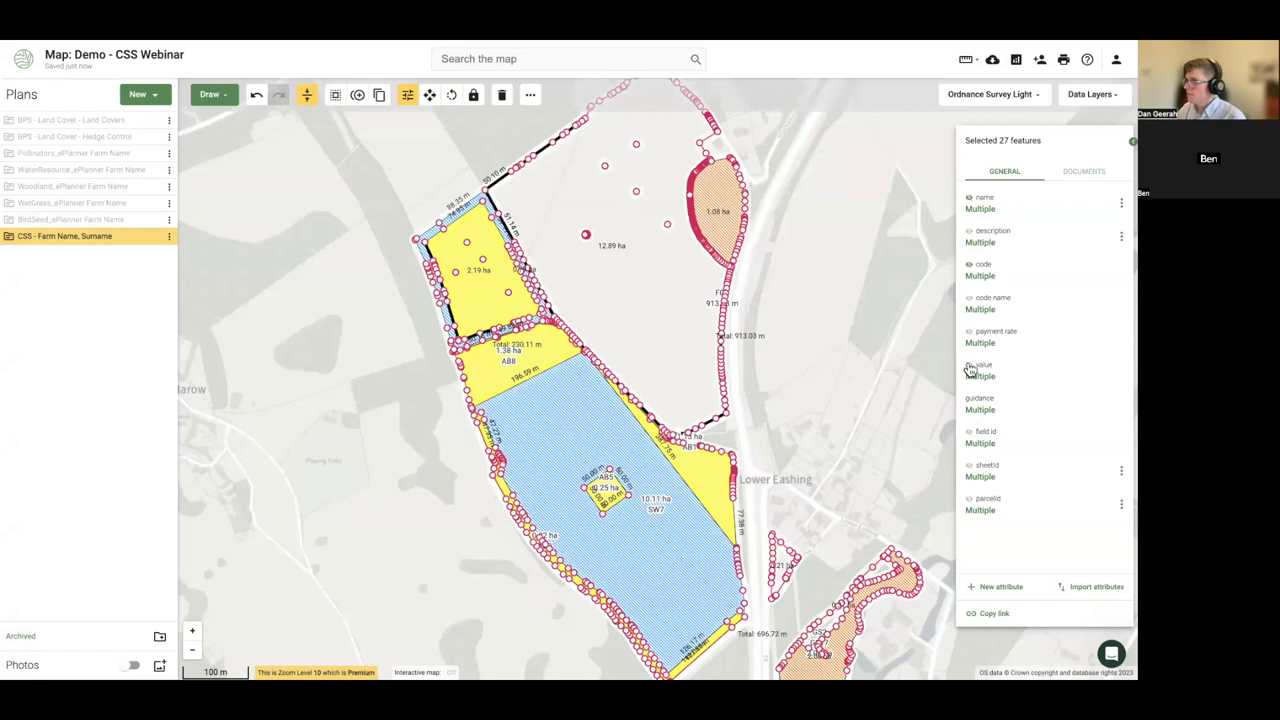
left_click(968, 265)
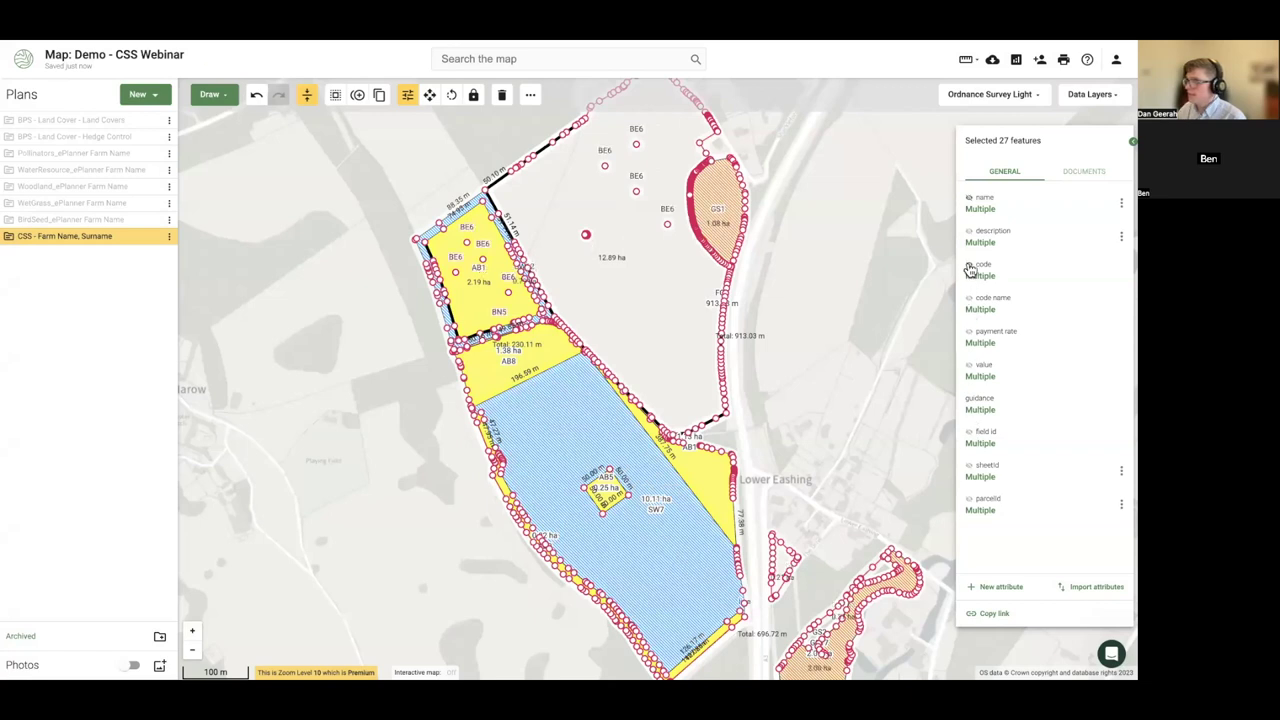
left_click(969, 199)
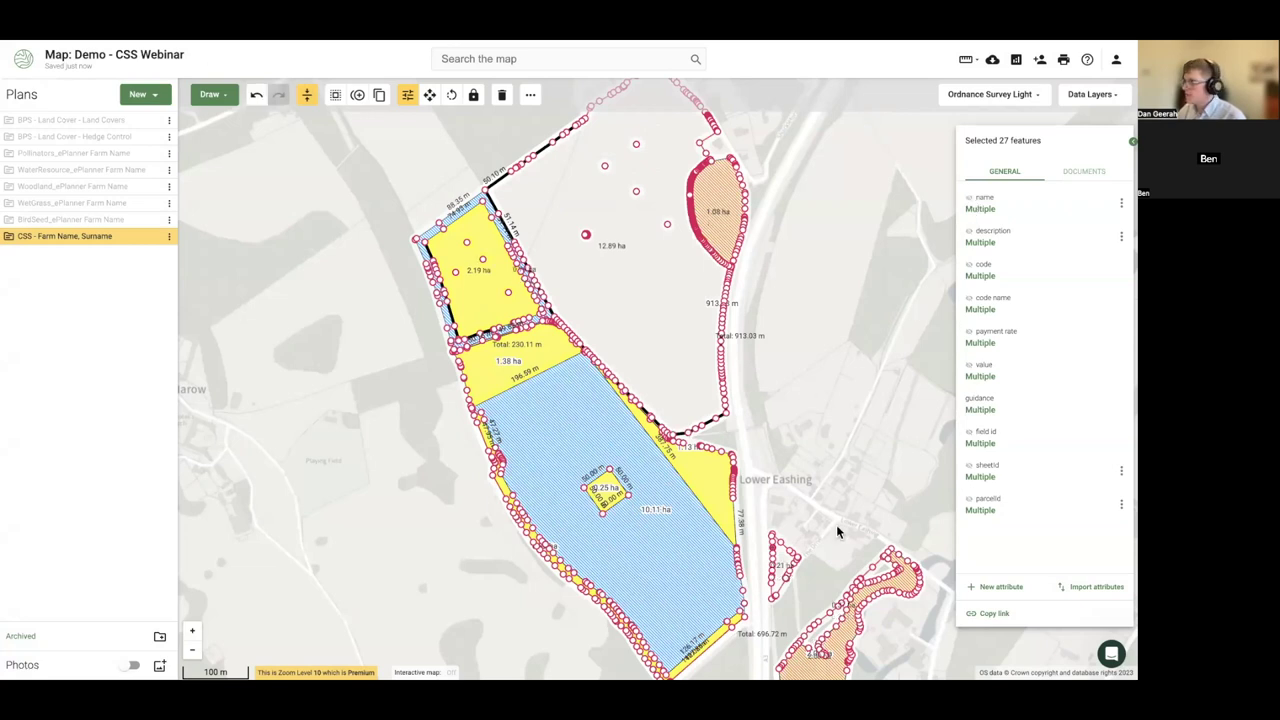
- Check the SW7, 1.13 ha and AB8 fields and the 913.03 m sheep netting line, then deselect
left_click(676, 541)
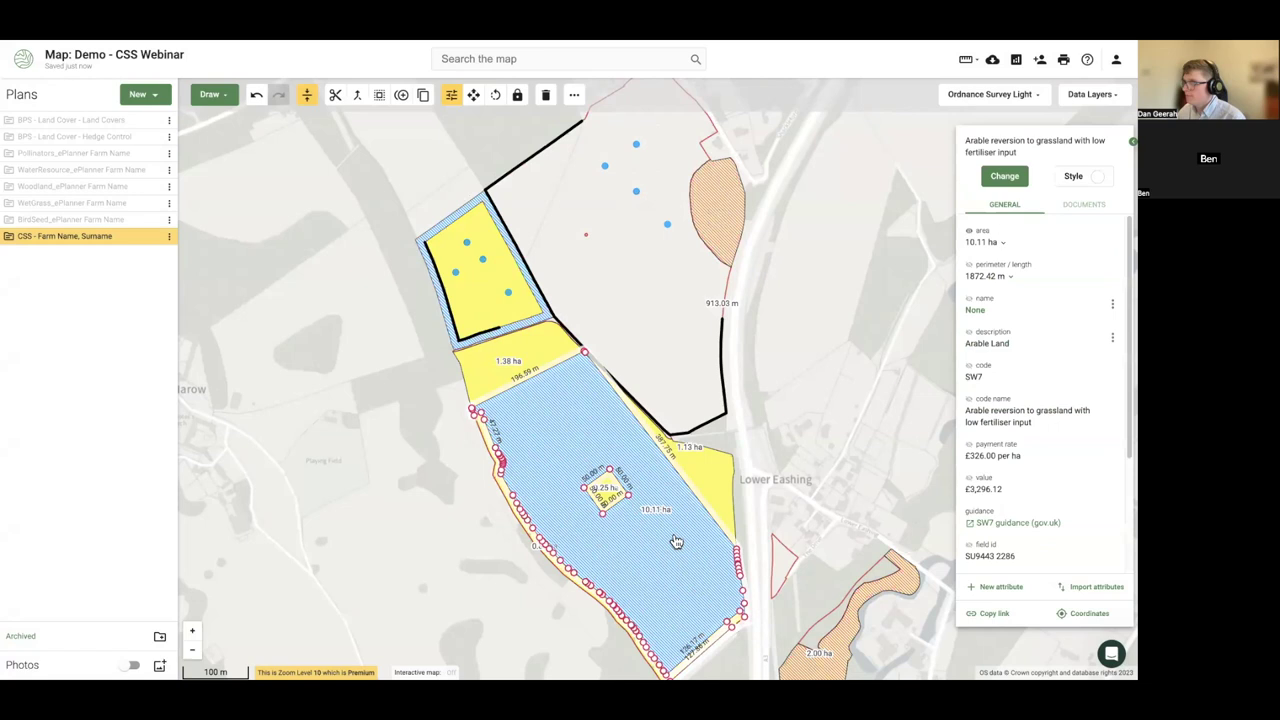
left_click(726, 488, "shift")
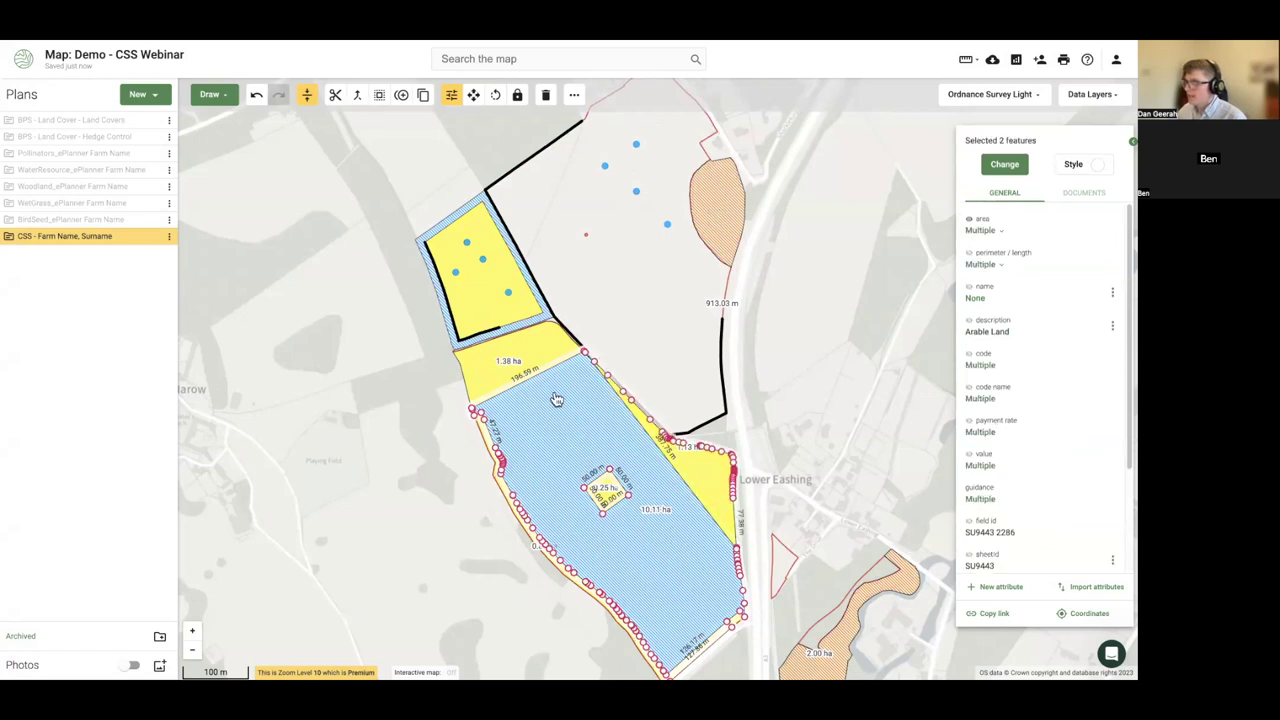
left_click(491, 366, "shift")
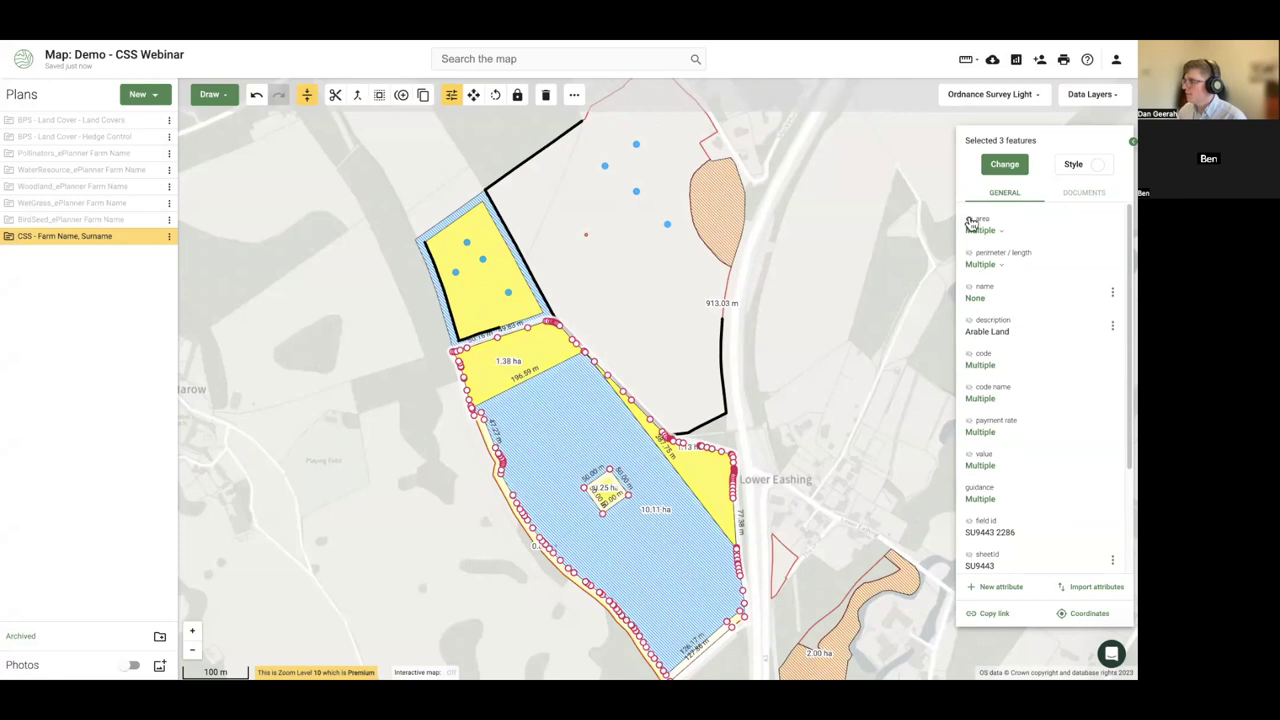
left_click(723, 357)
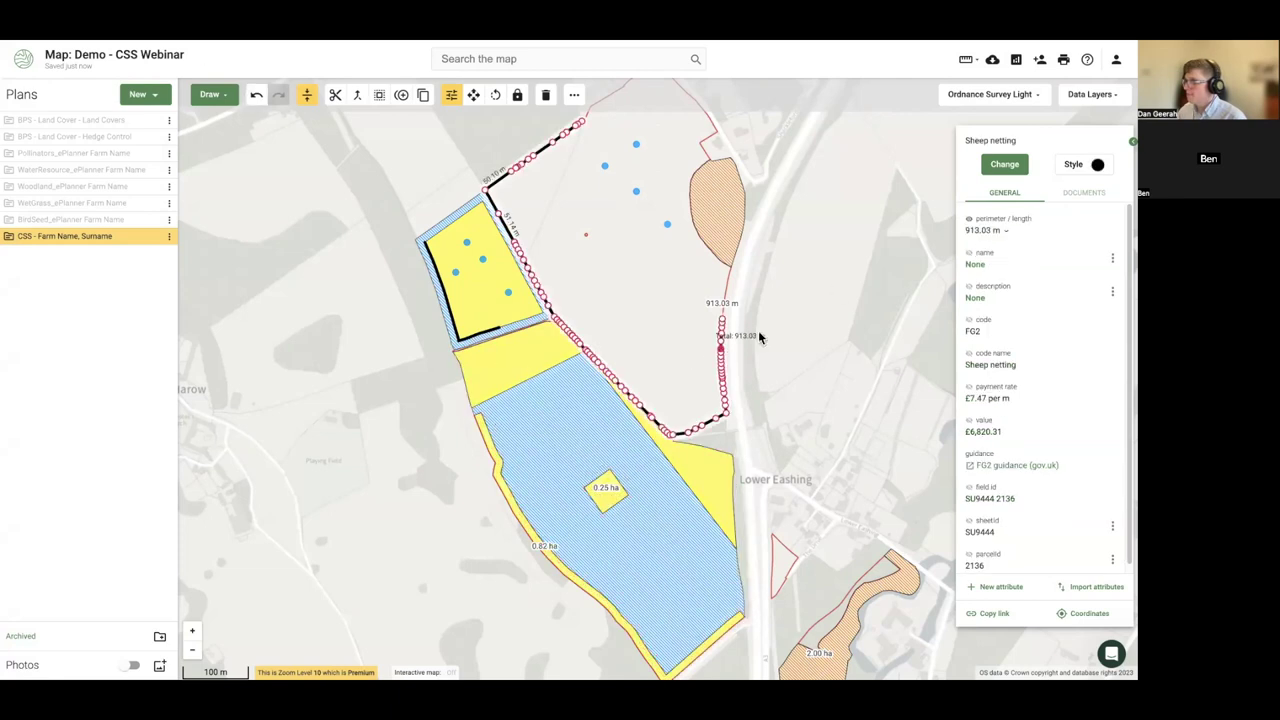
left_click(838, 314)
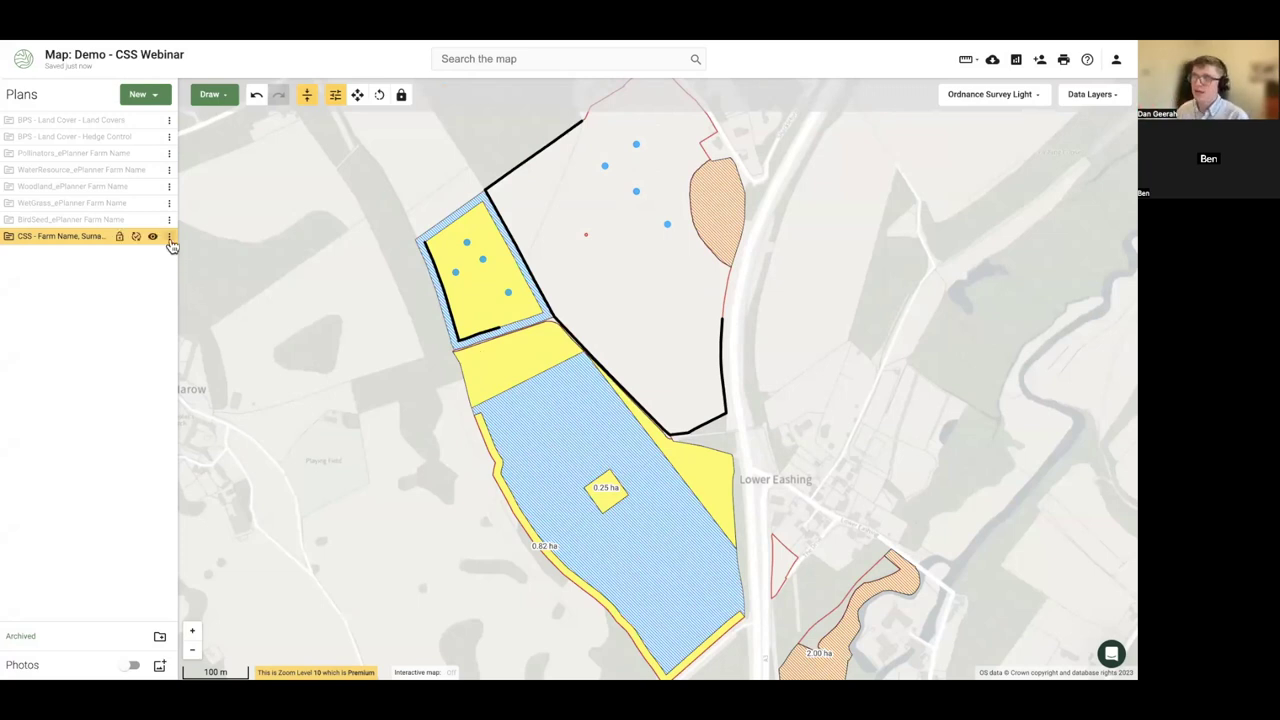
left_click(169, 240)
- Select only the plan's 16 area features
left_click(209, 268)
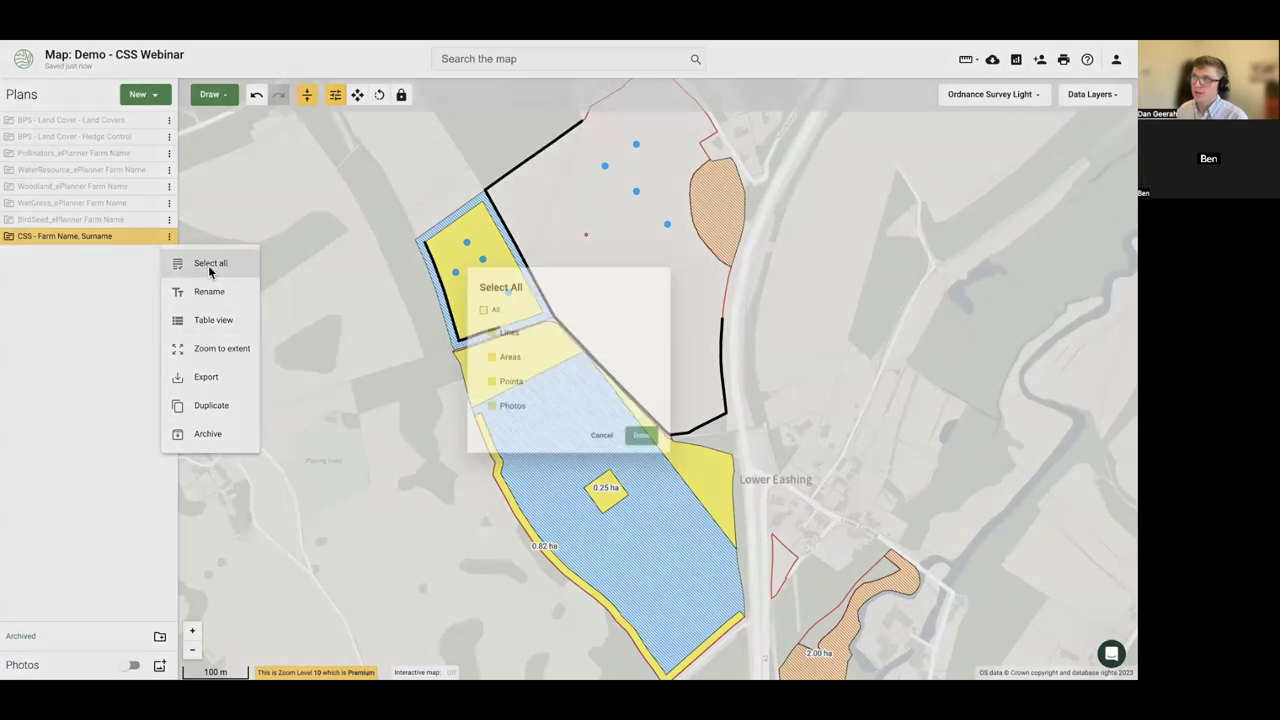
left_click(474, 304)
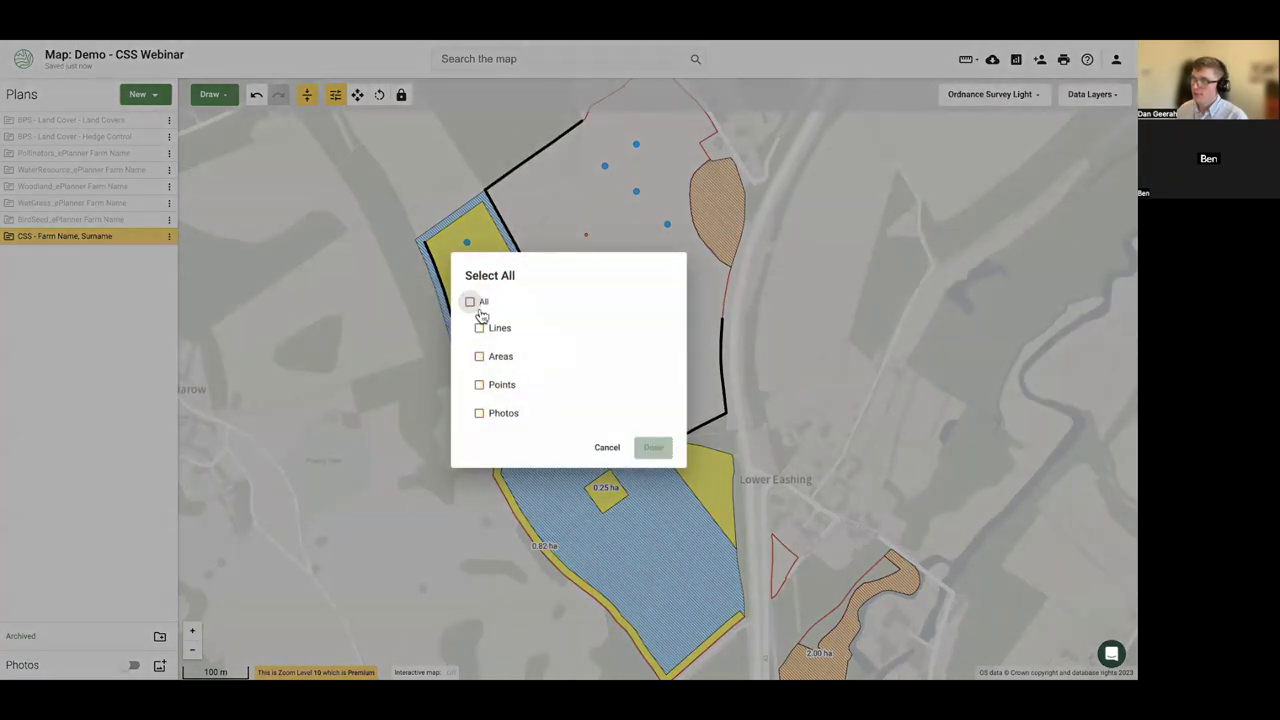
left_click(480, 358)
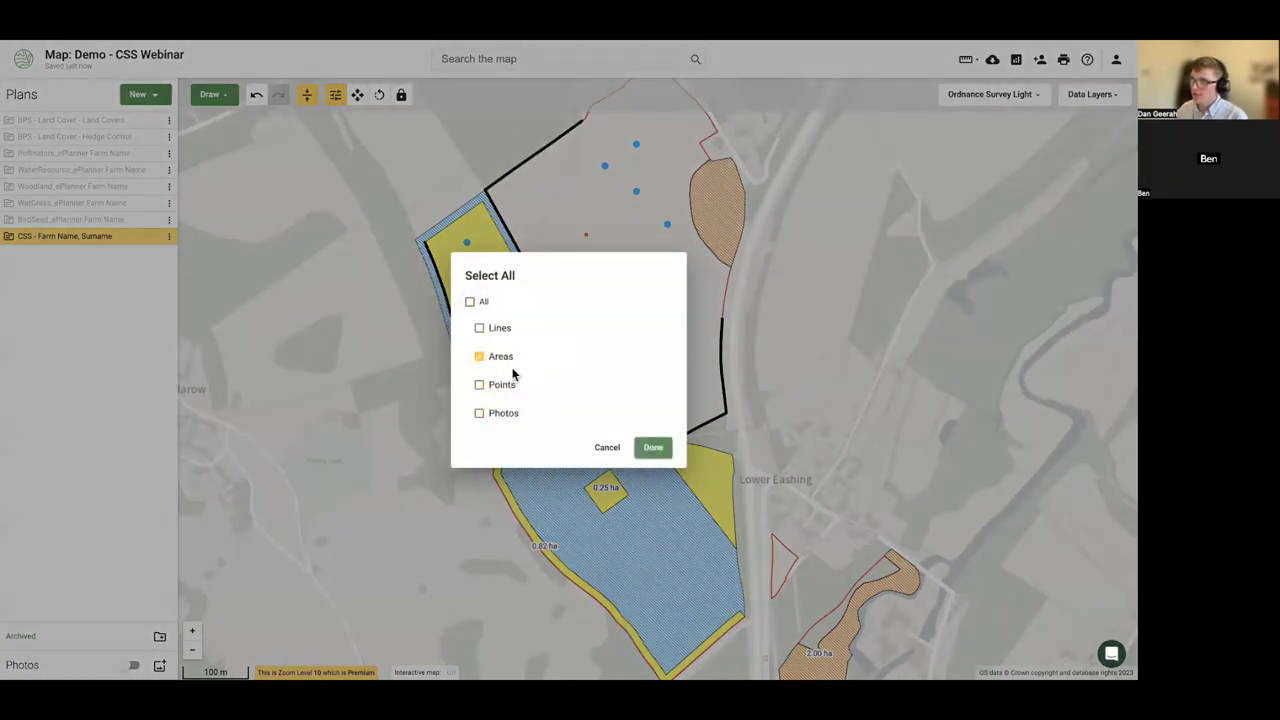
left_click(653, 449)
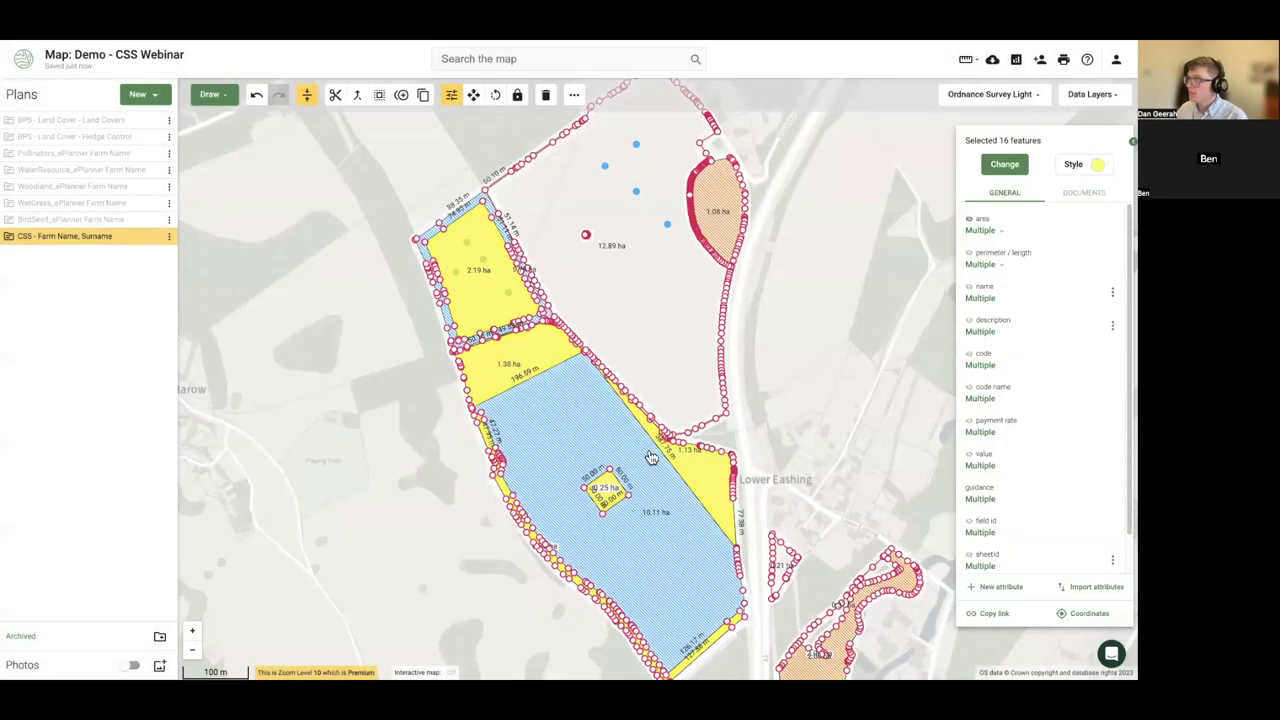
left_click(1111, 653)
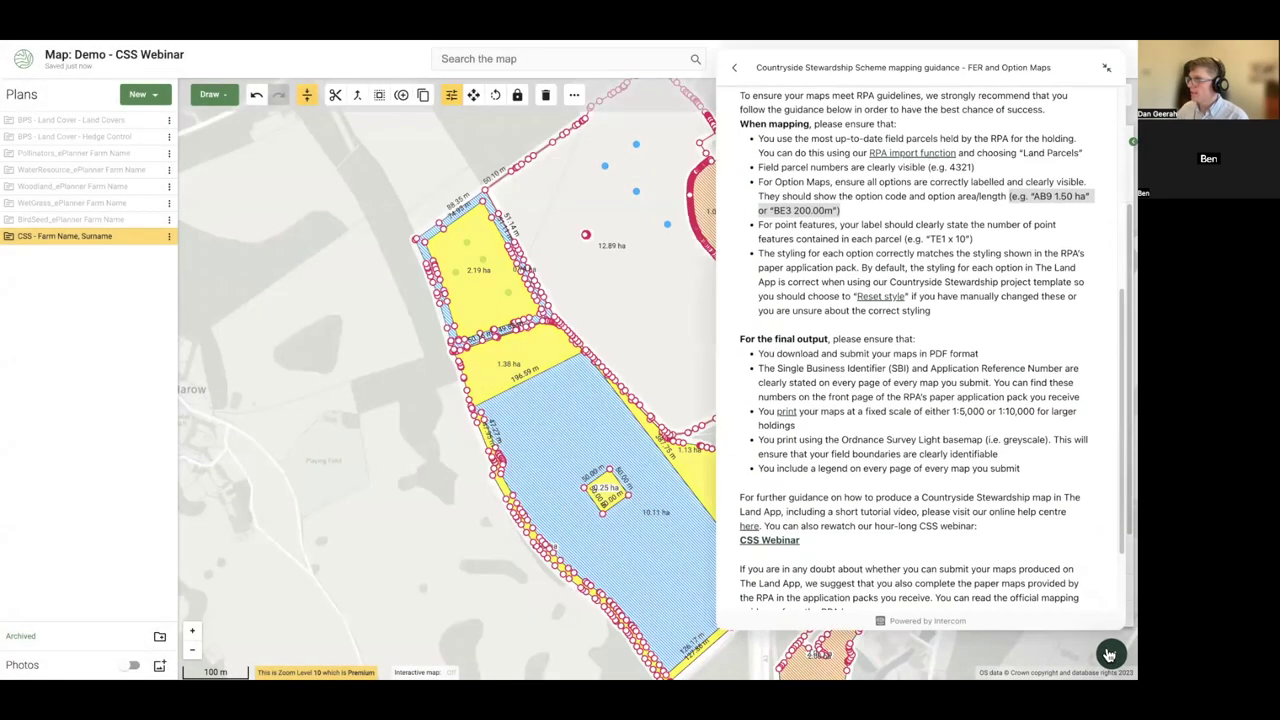
scroll(848, 380, "up", 1)
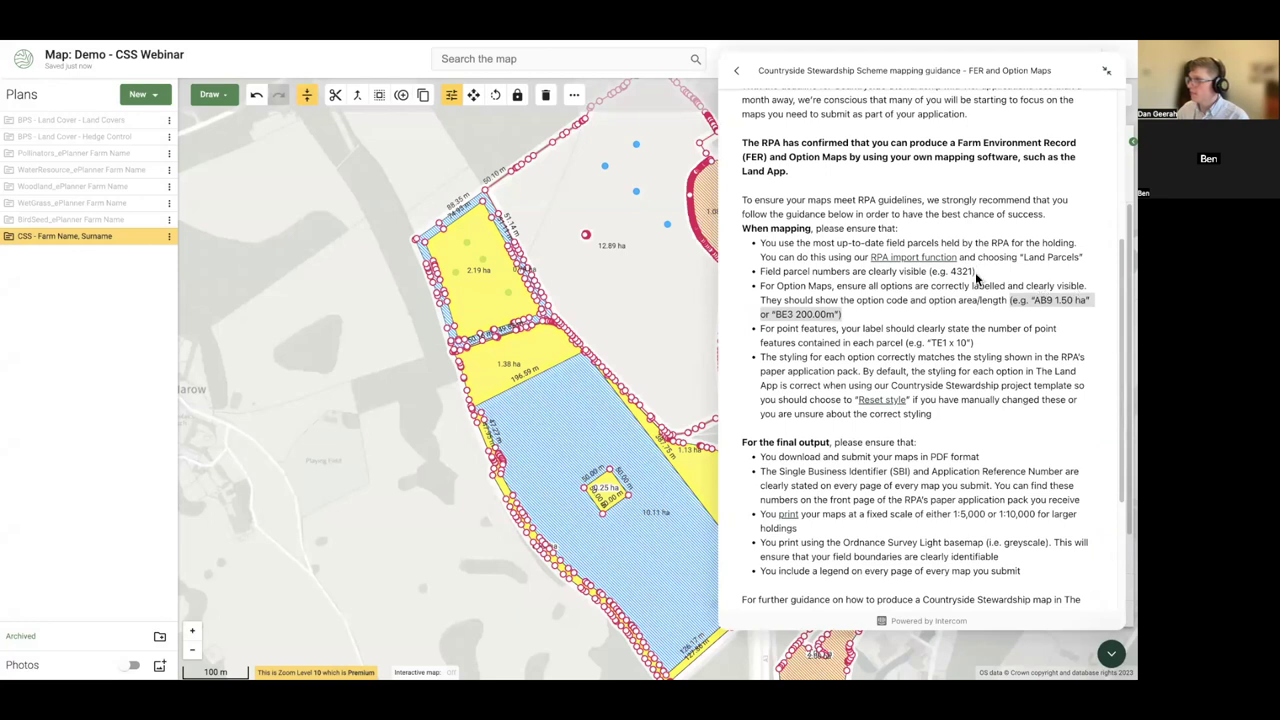
left_click(1111, 653)
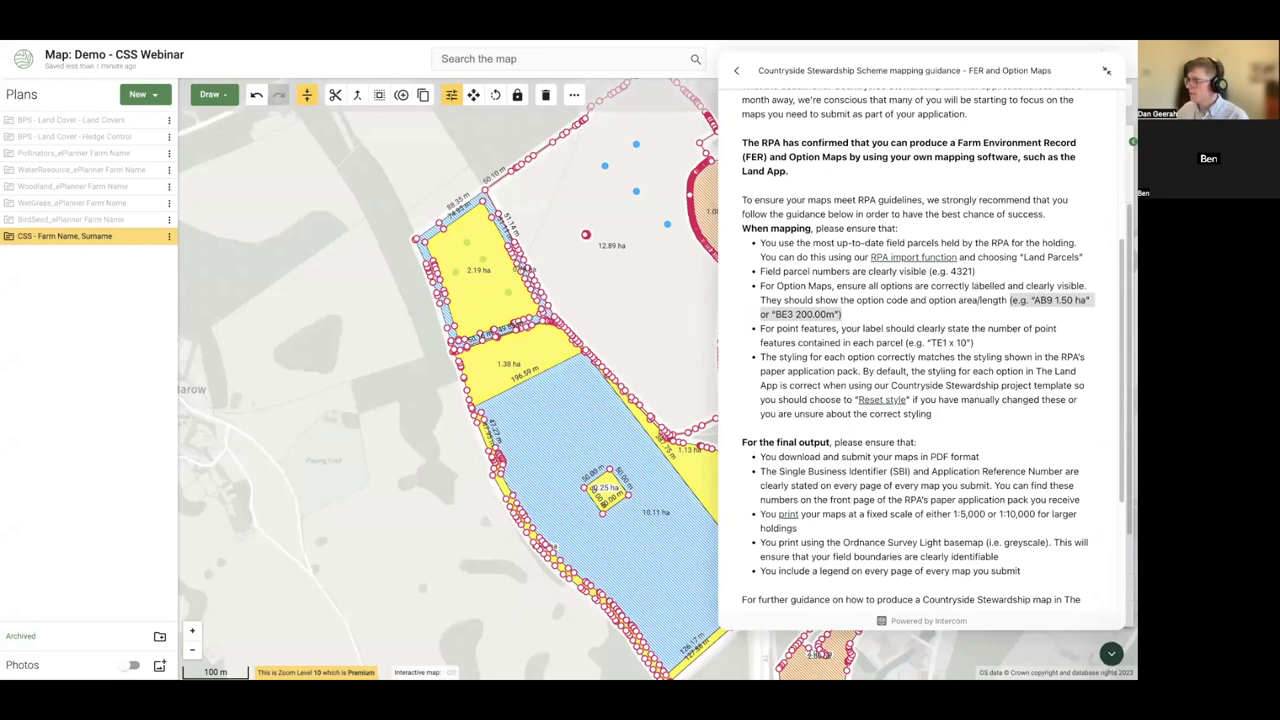
key("ctrl+z")
key("ctrl+z")
key("ctrl+z")
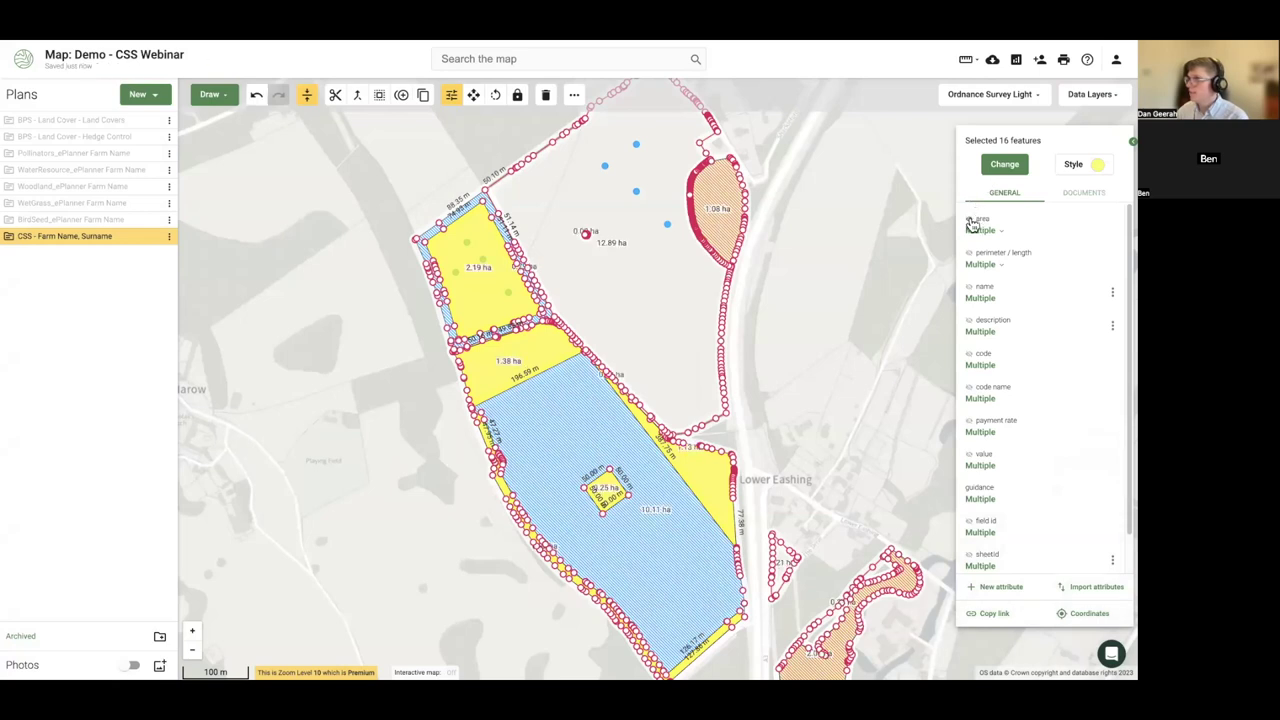
- Show option code and parcel number labels on the selected areas, then deselect and recentre
left_click(971, 356)
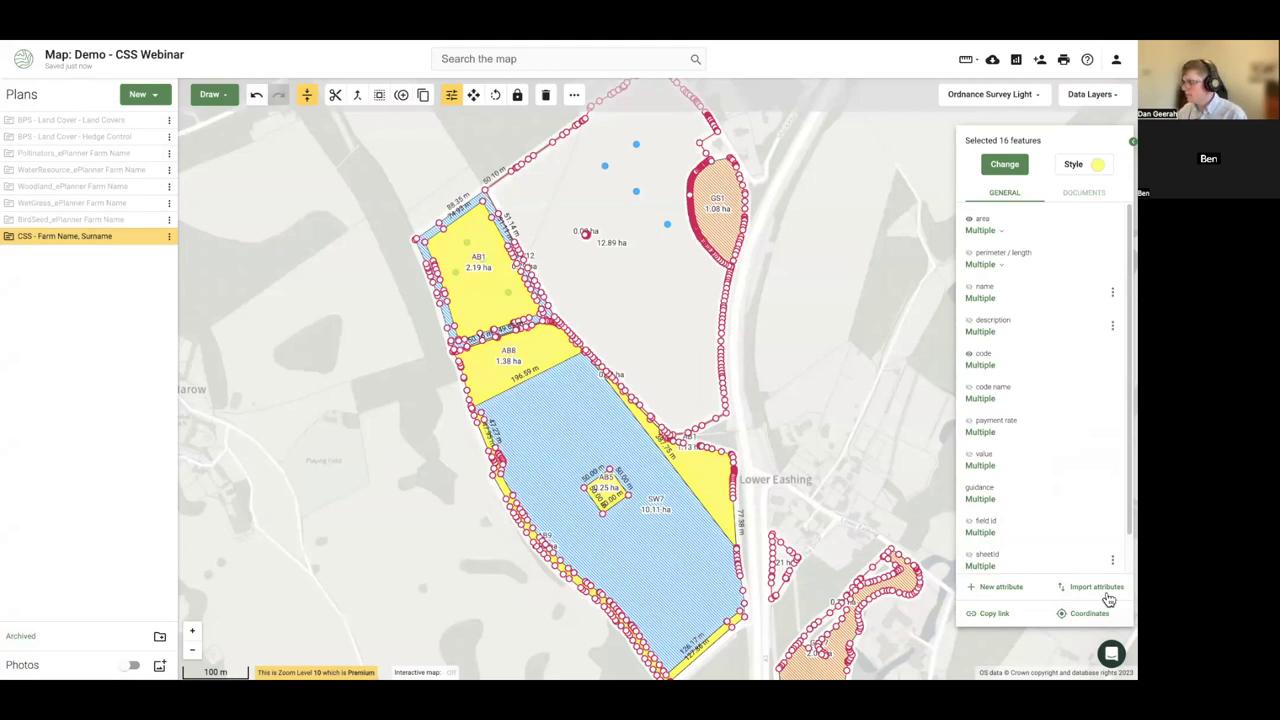
scroll(982, 480, "down", 1)
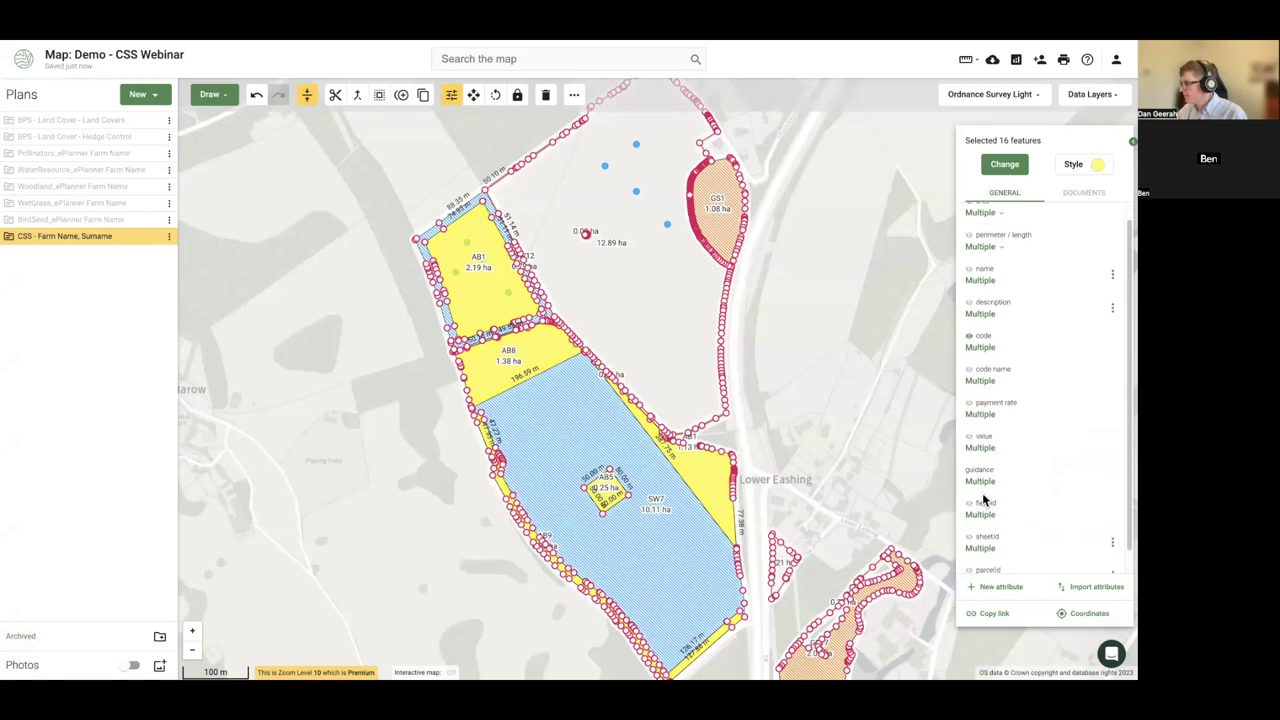
left_click(969, 554)
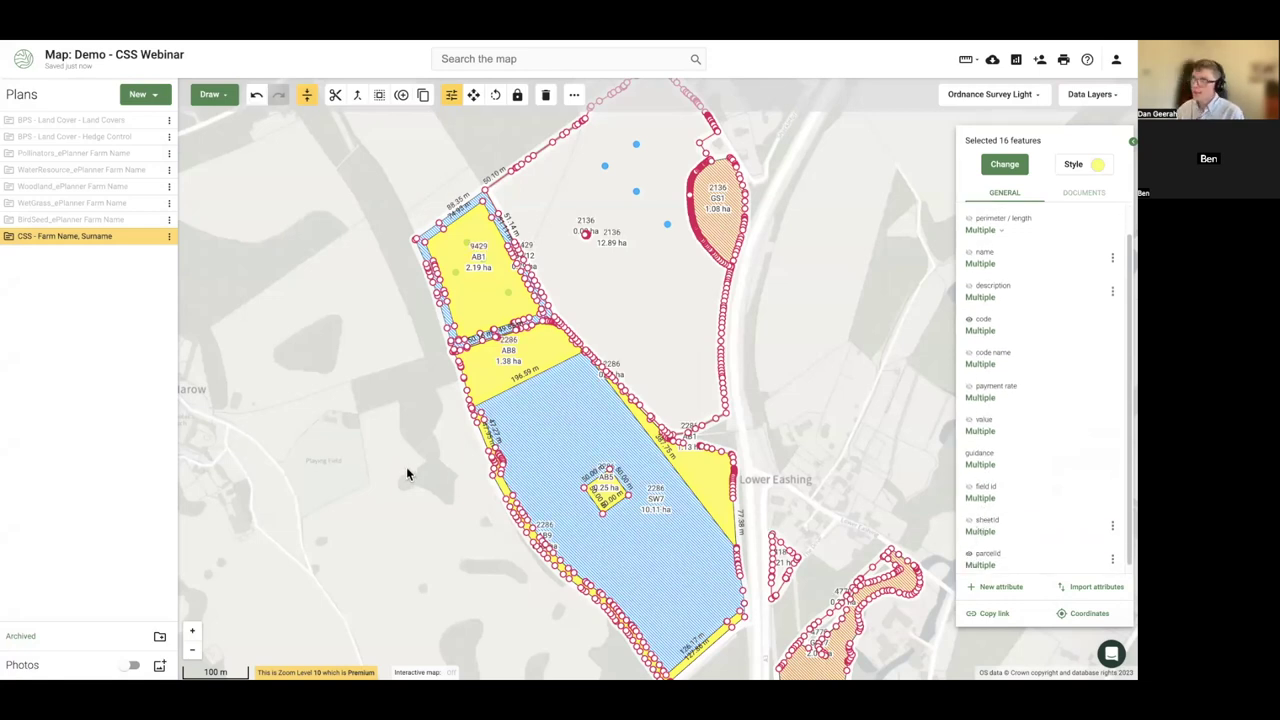
left_click(406, 466)
left_click_drag(298, 396, 264, 396)
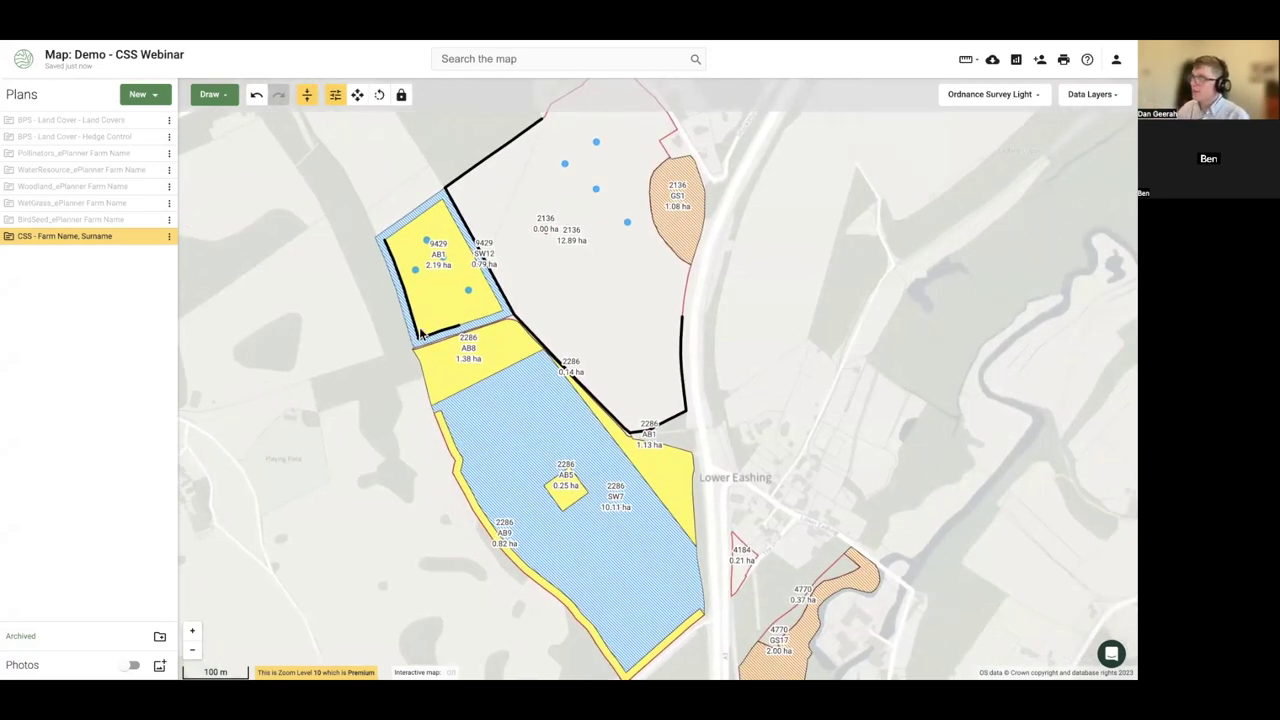
- Inspect parcel 2136 and its adjoining parcels, then clear the selection
left_click(559, 272)
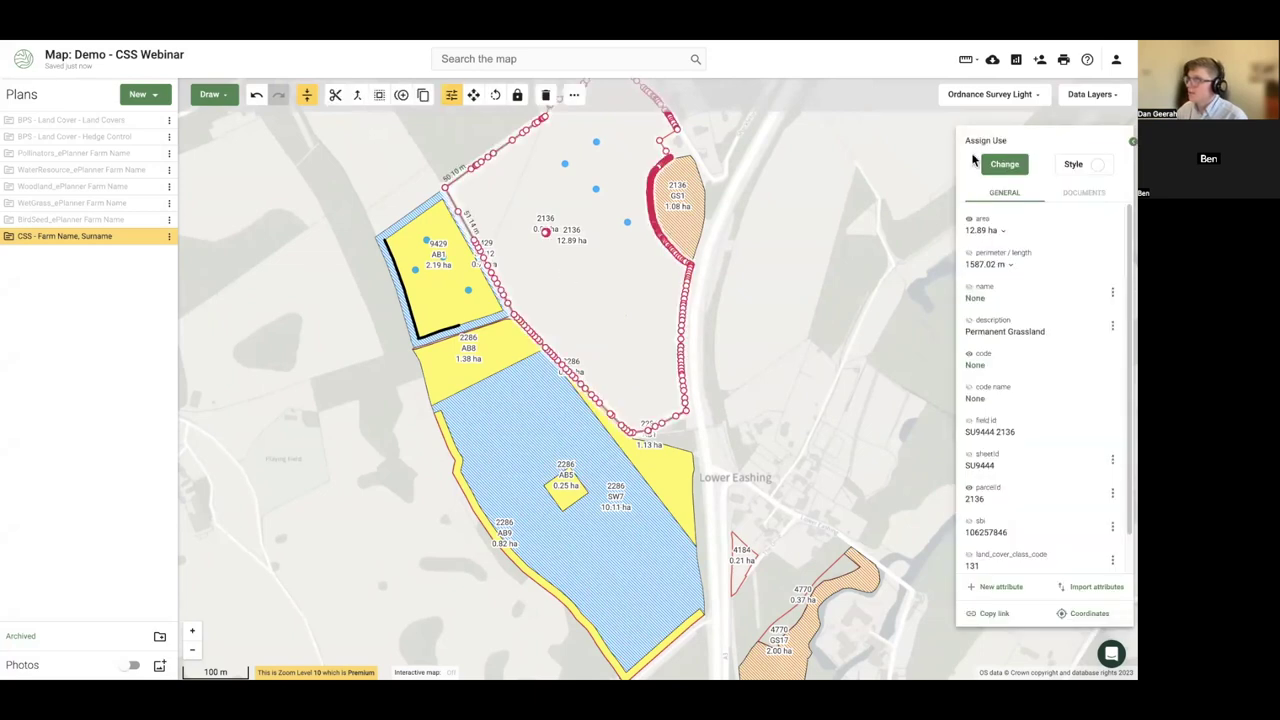
right_click(596, 289)
left_click(604, 350)
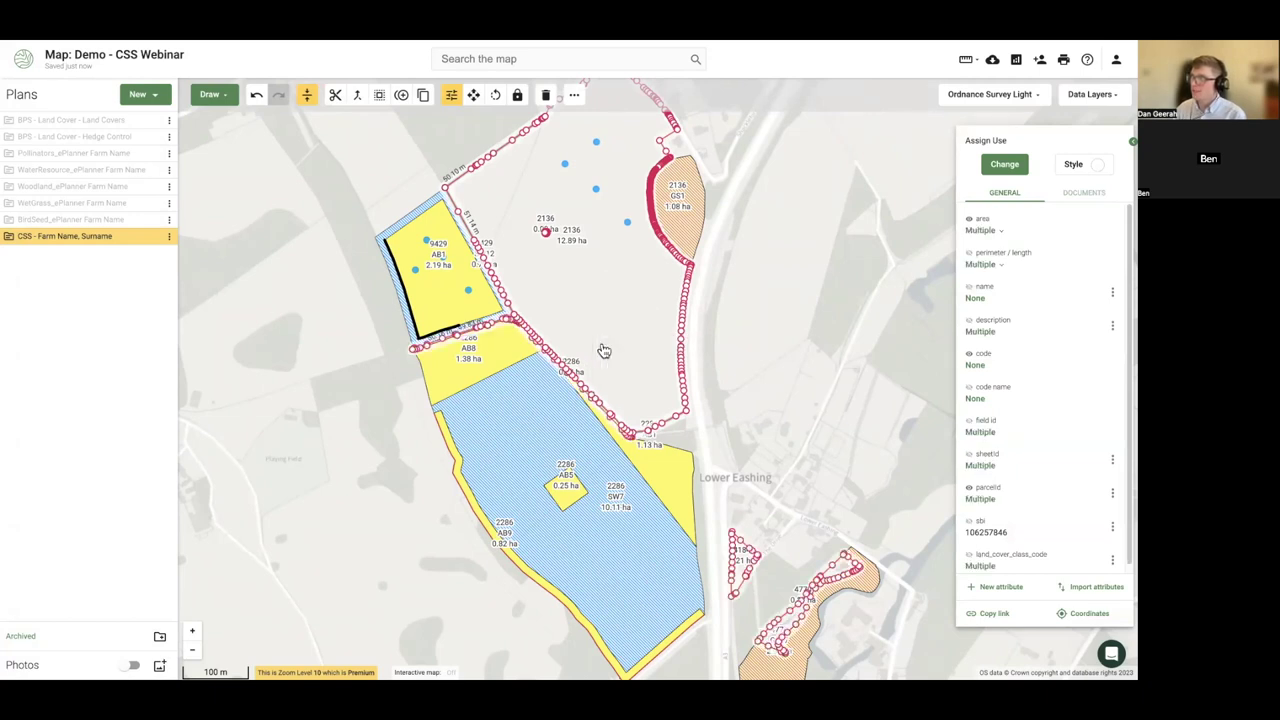
right_click(600, 337)
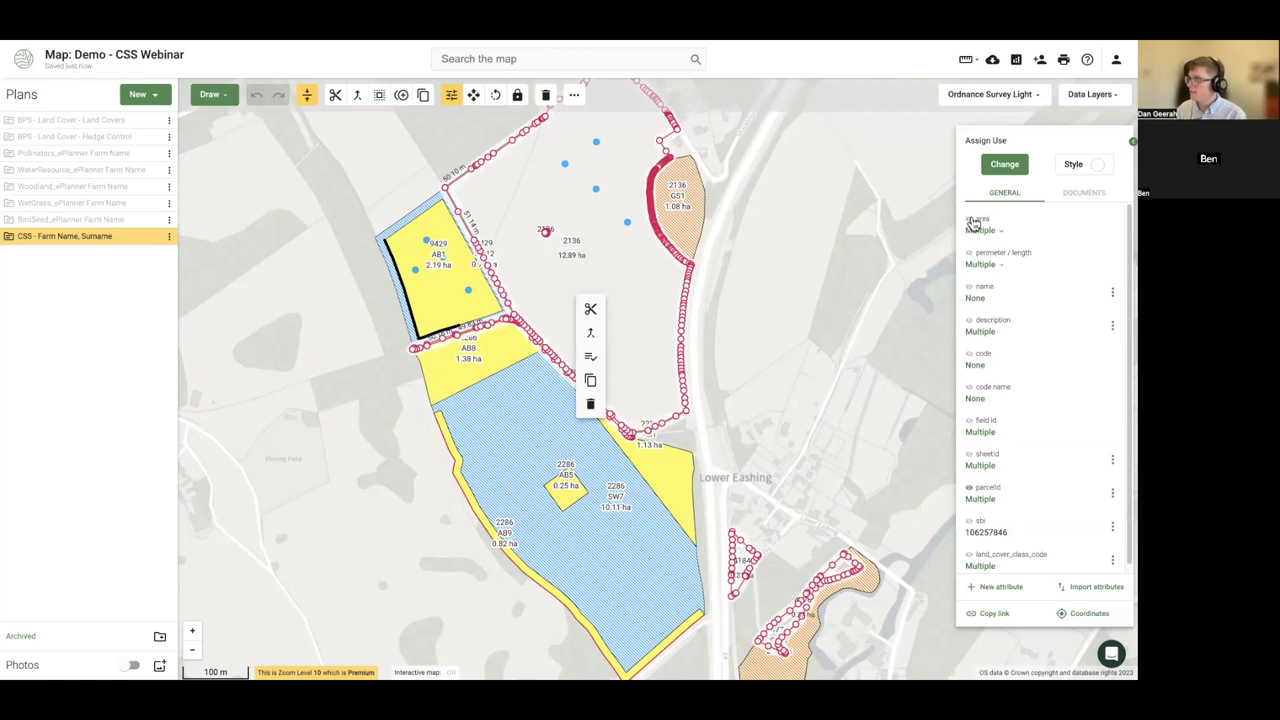
left_click(763, 392)
left_click_drag(815, 372, 757, 387)
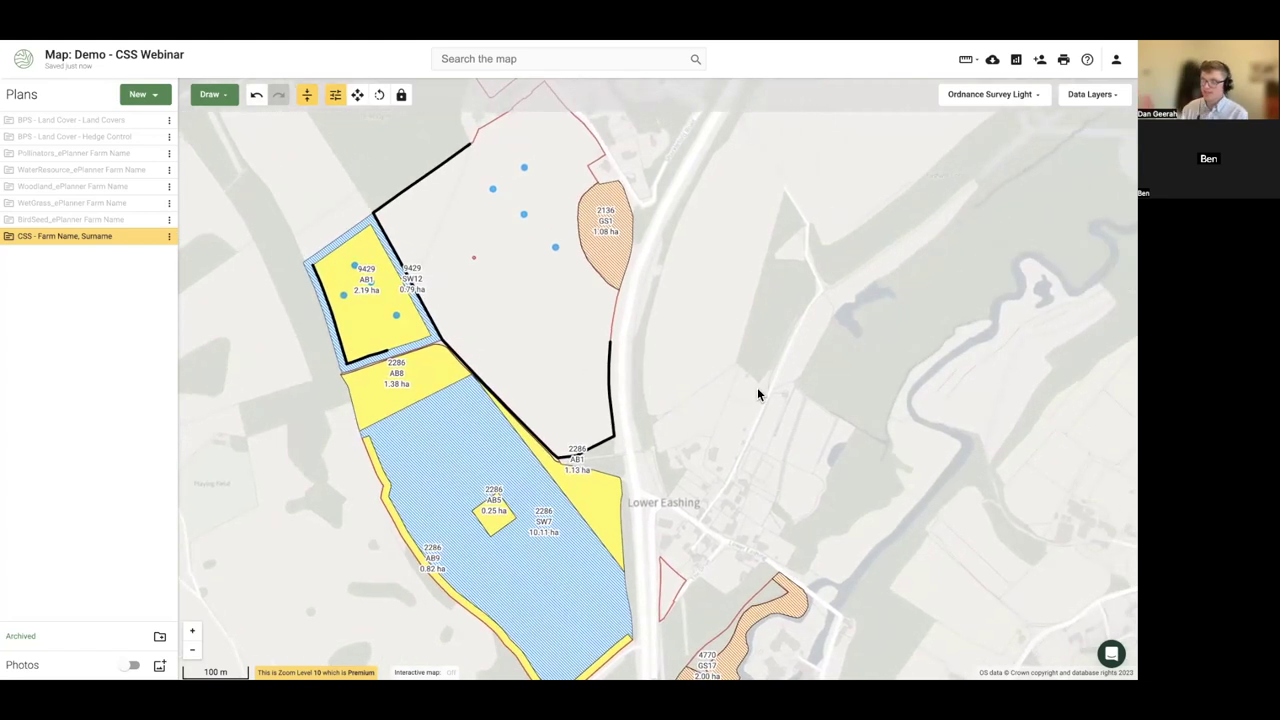
- Select only the plan's line features to give them parcel-number labels, then deselect
left_click(170, 237)
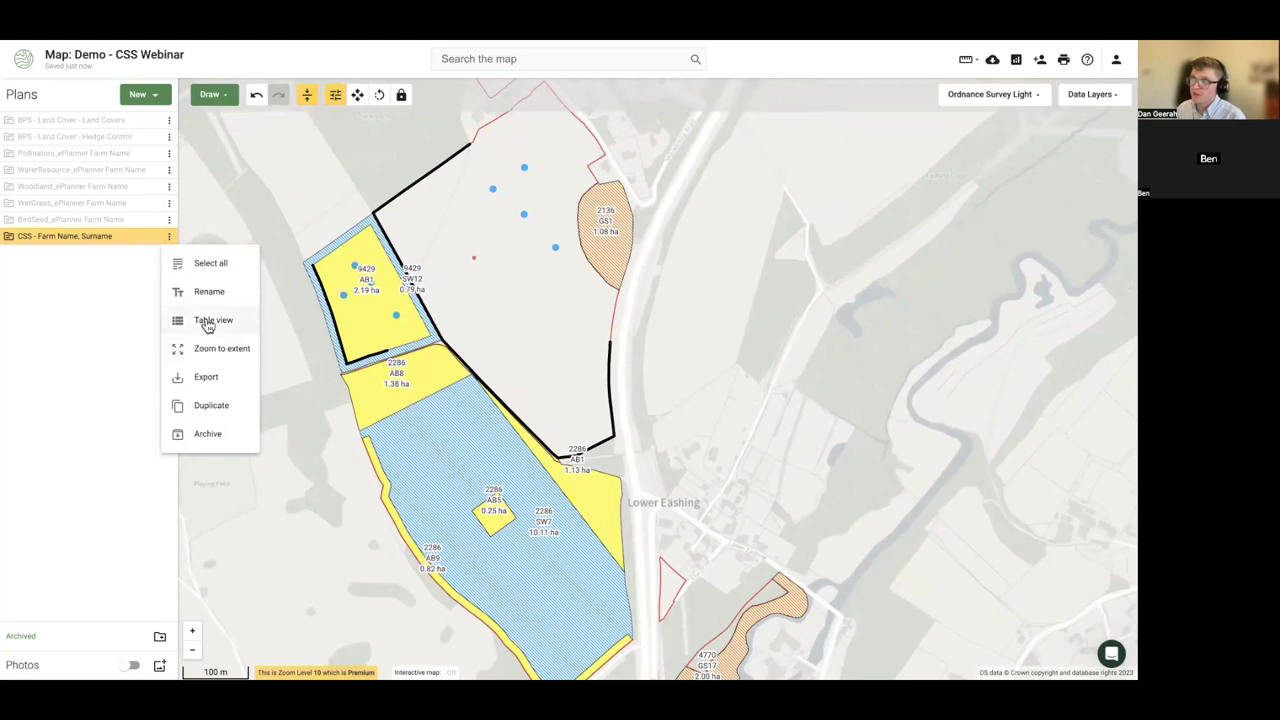
left_click(245, 266)
left_click(470, 303)
left_click(480, 330)
left_click(647, 450)
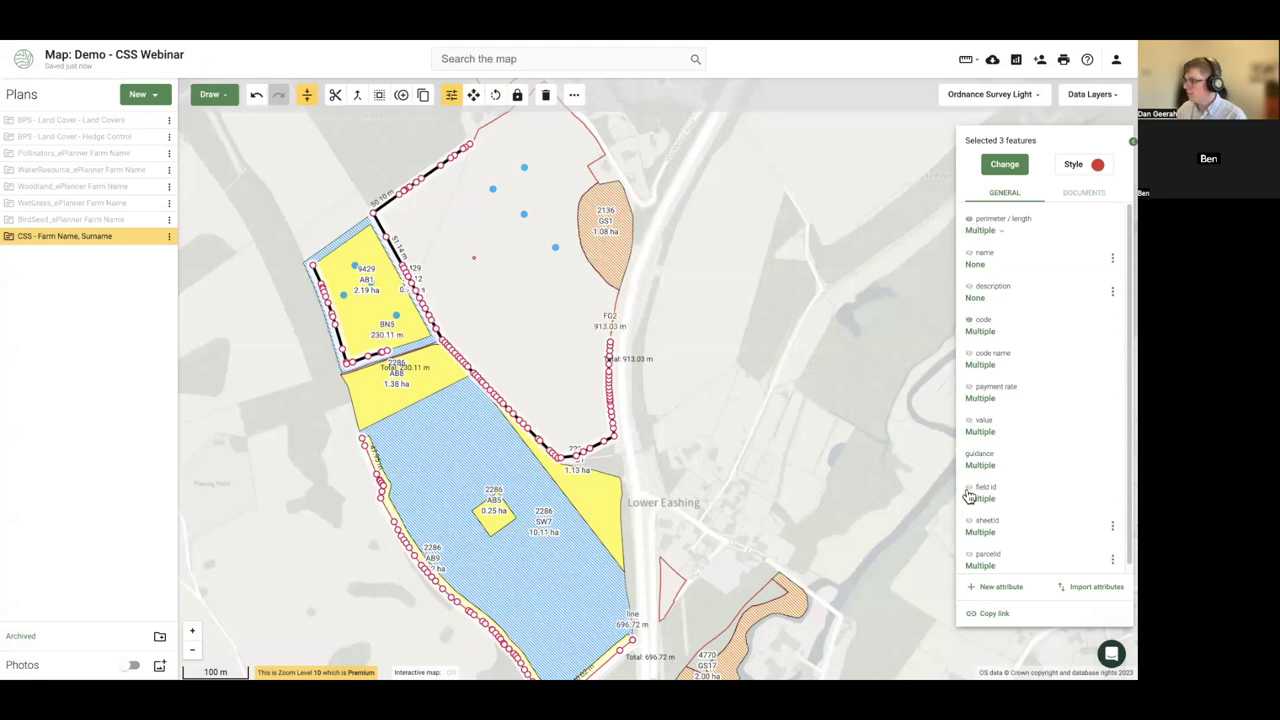
left_click(753, 430)
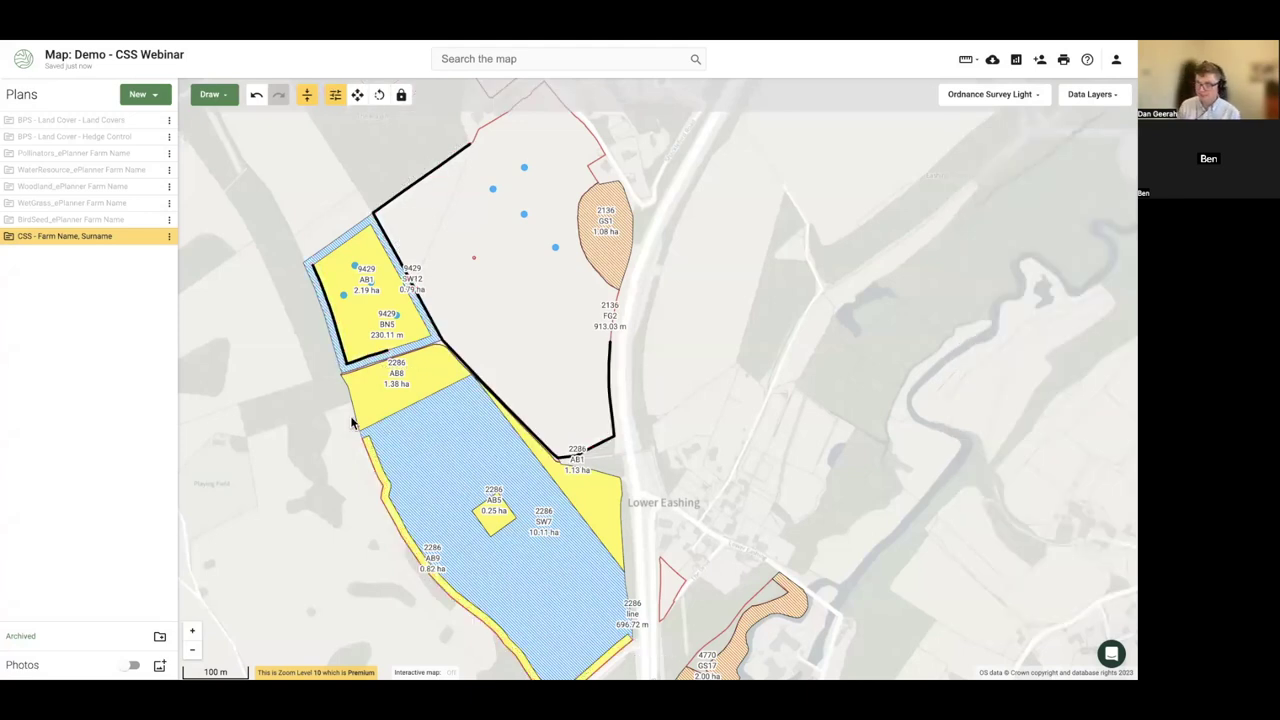
- Select the BN5 hedgerow line, labelled 230.11 m
scroll(352, 423, "down", 3)
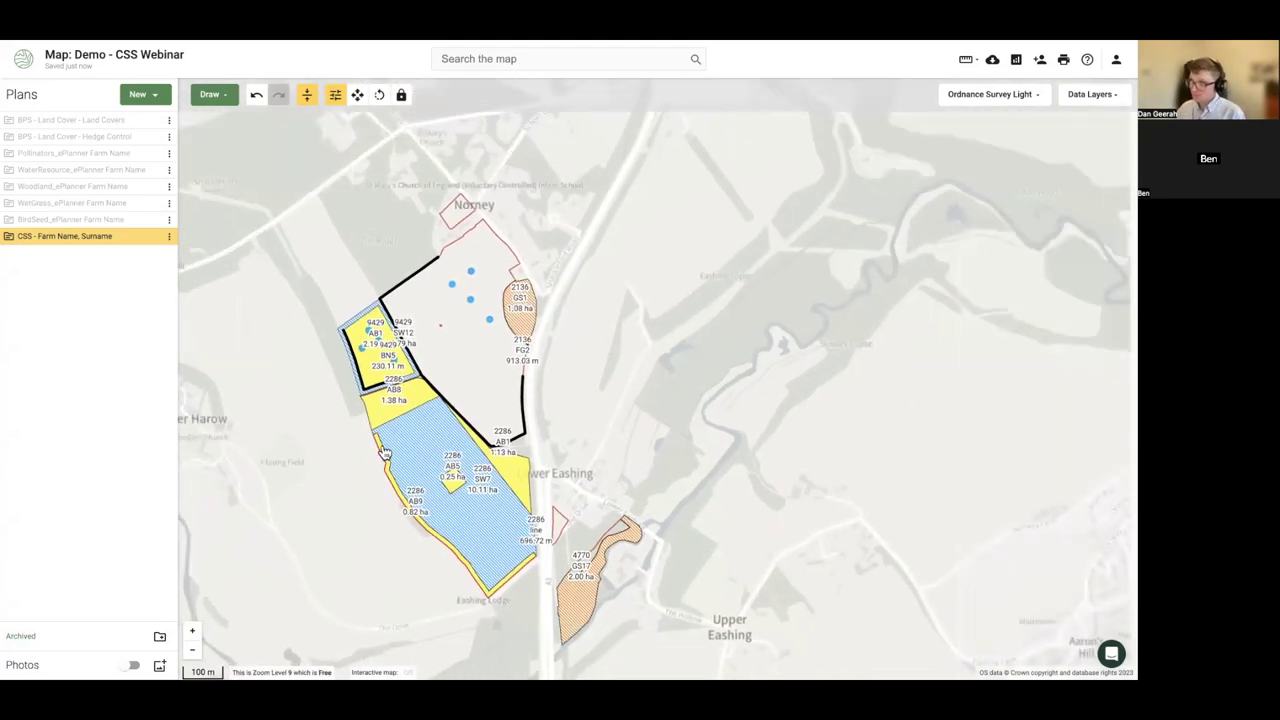
scroll(342, 402, "up", 1)
left_click_drag(335, 401, 354, 400)
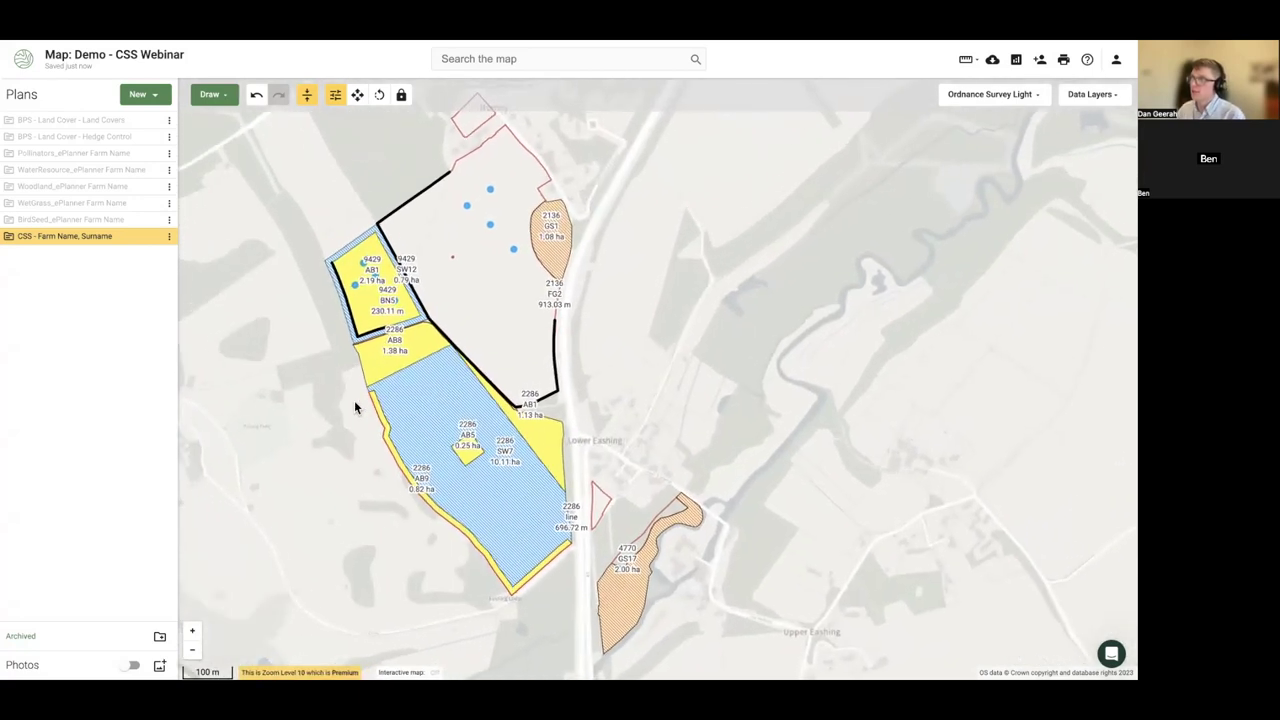
scroll(398, 305, "up", 2)
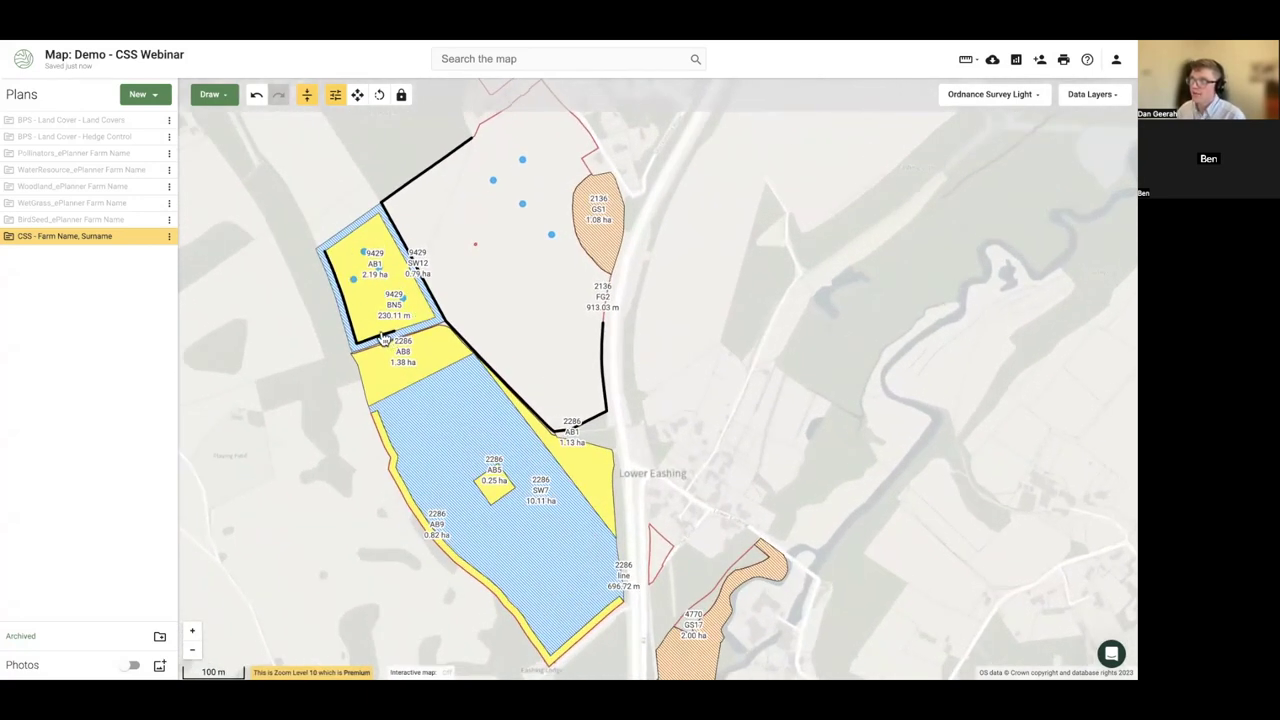
left_click(384, 339)
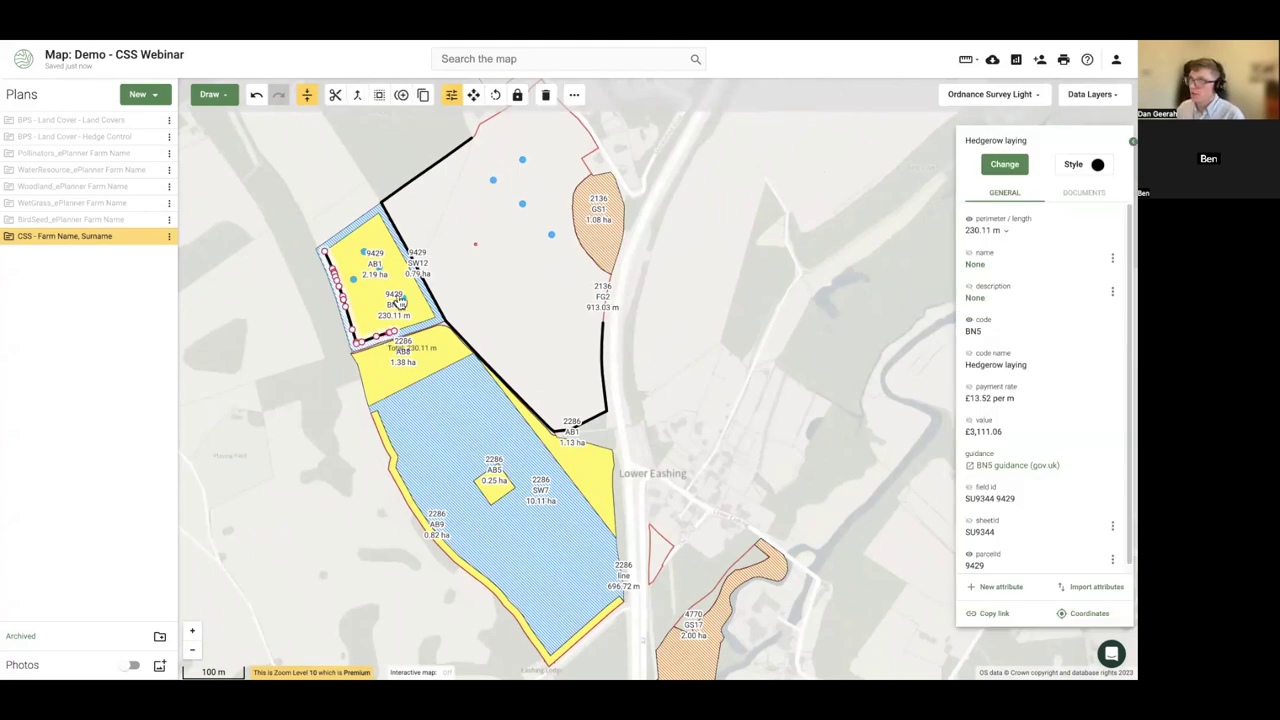
left_click(214, 94)
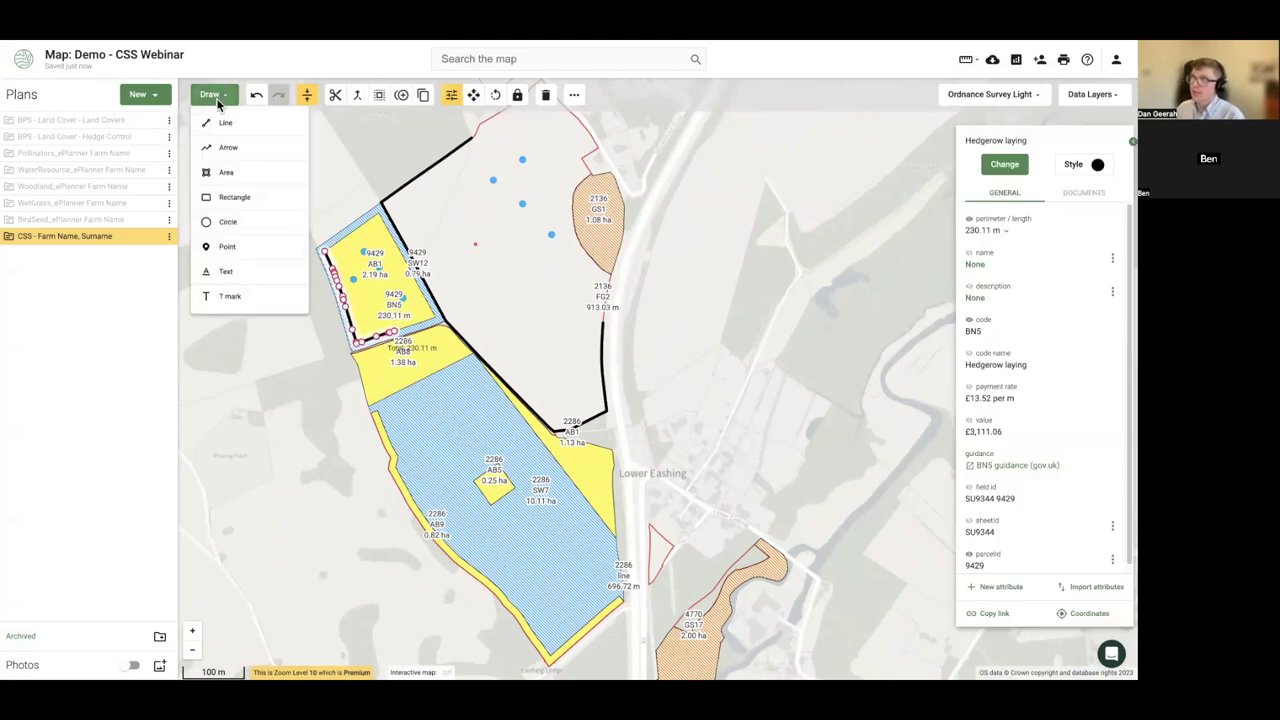
- Place a text label west of the fields reading 9429 / BN5 / 230.11 m
left_click(226, 273)
left_click(291, 322)
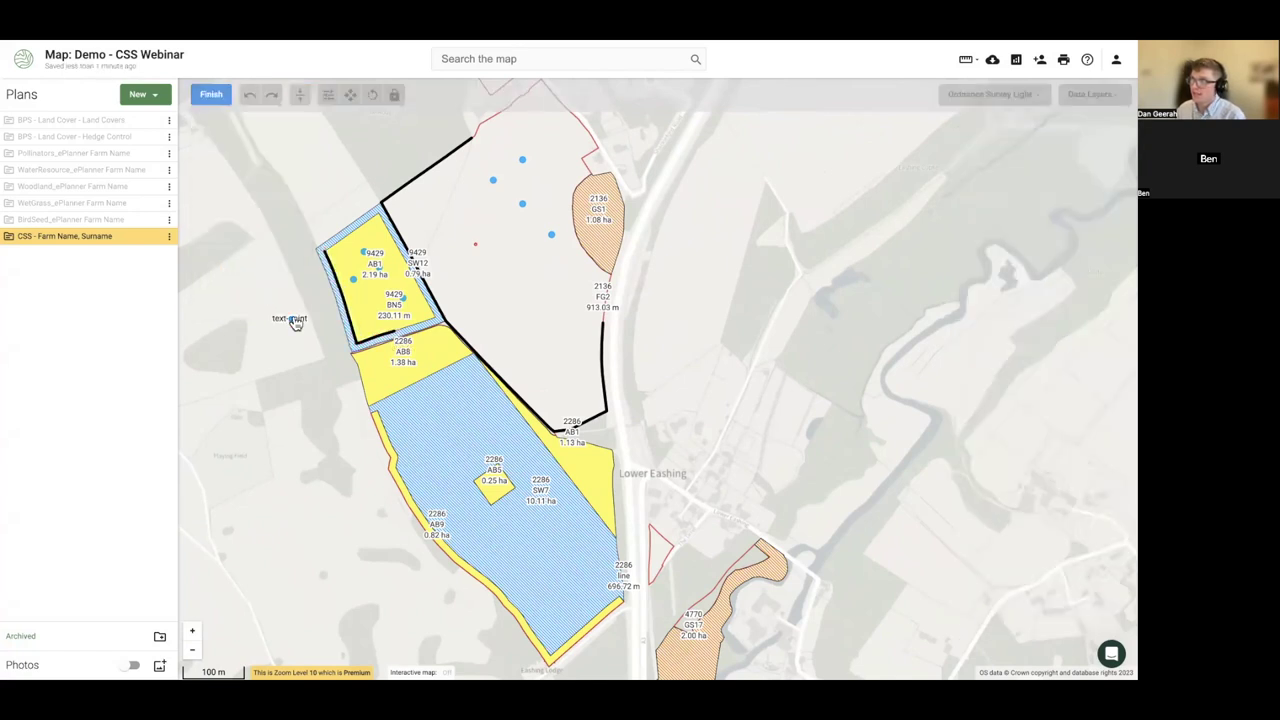
left_click(213, 94)
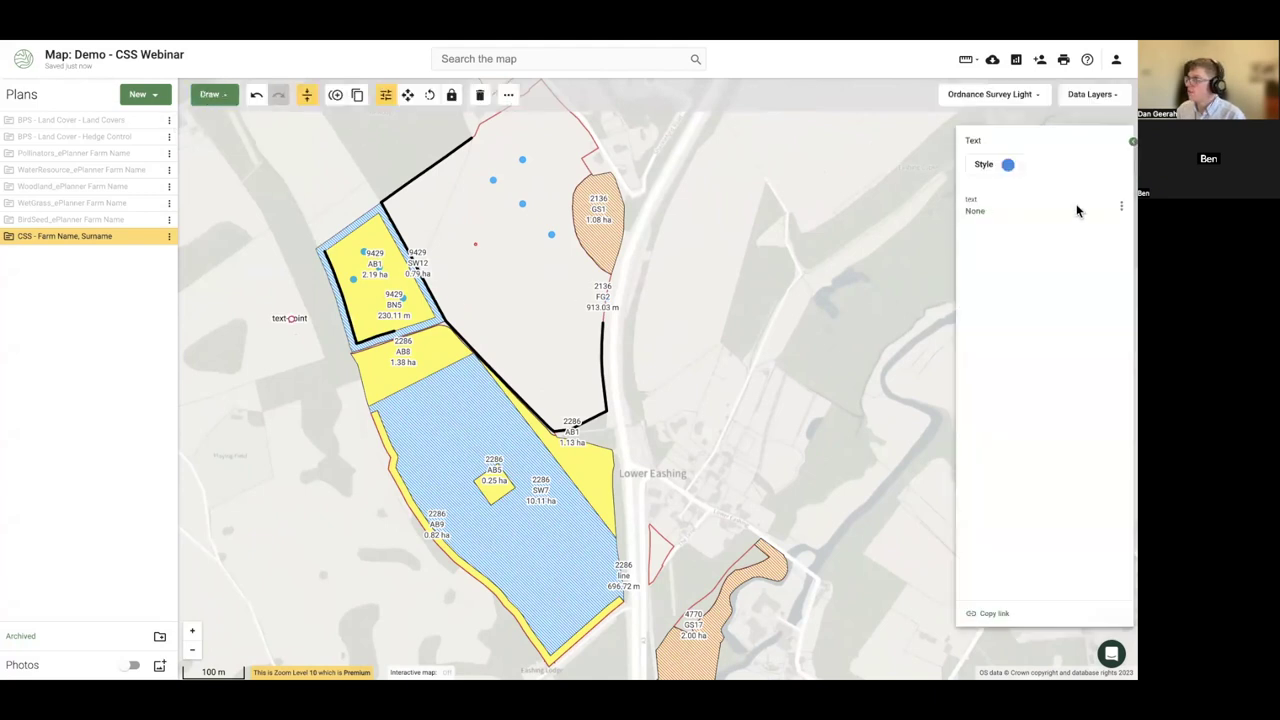
left_click(1121, 206)
left_click(1097, 234)
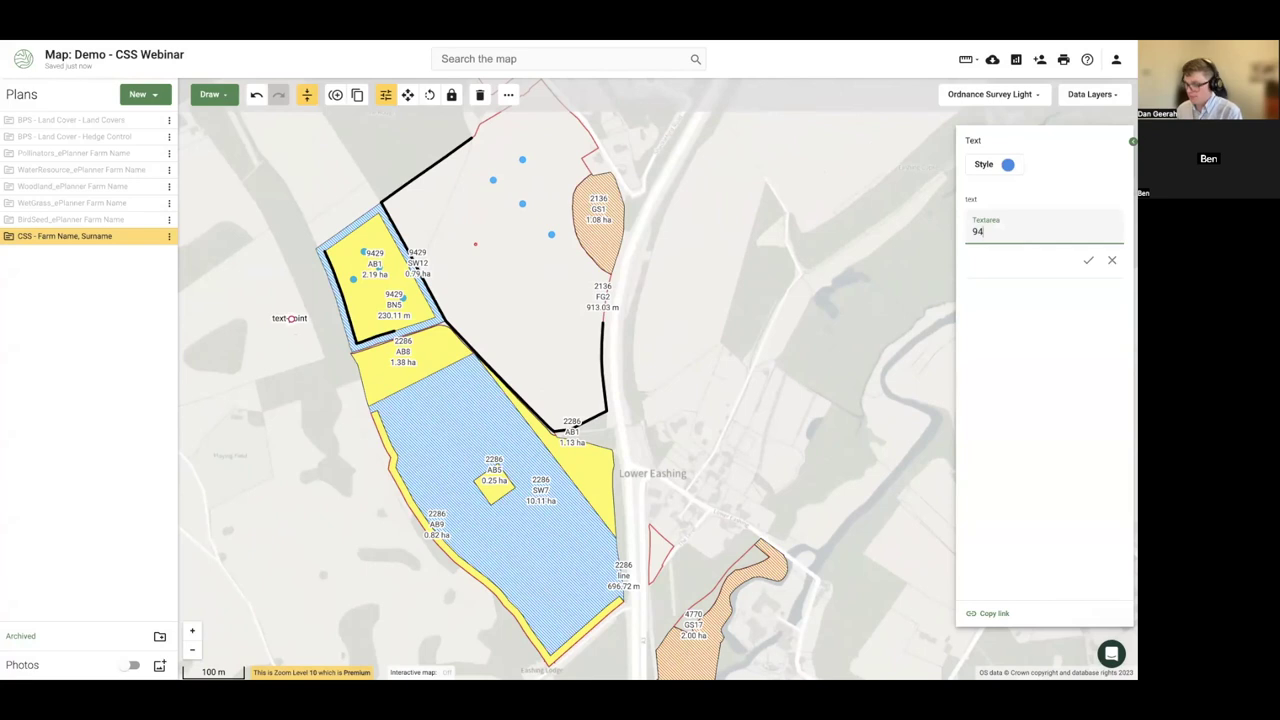
type("9429")
key("Return")
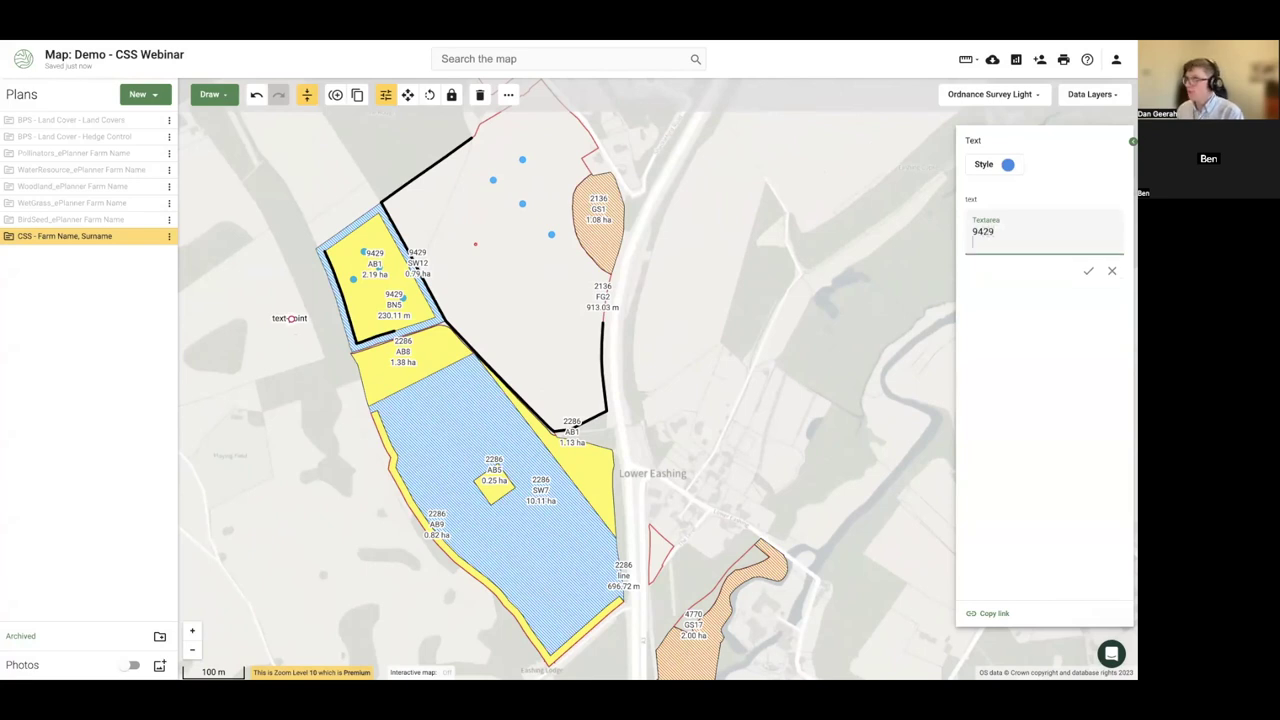
type("BN5")
key("Return")
type("230.11")
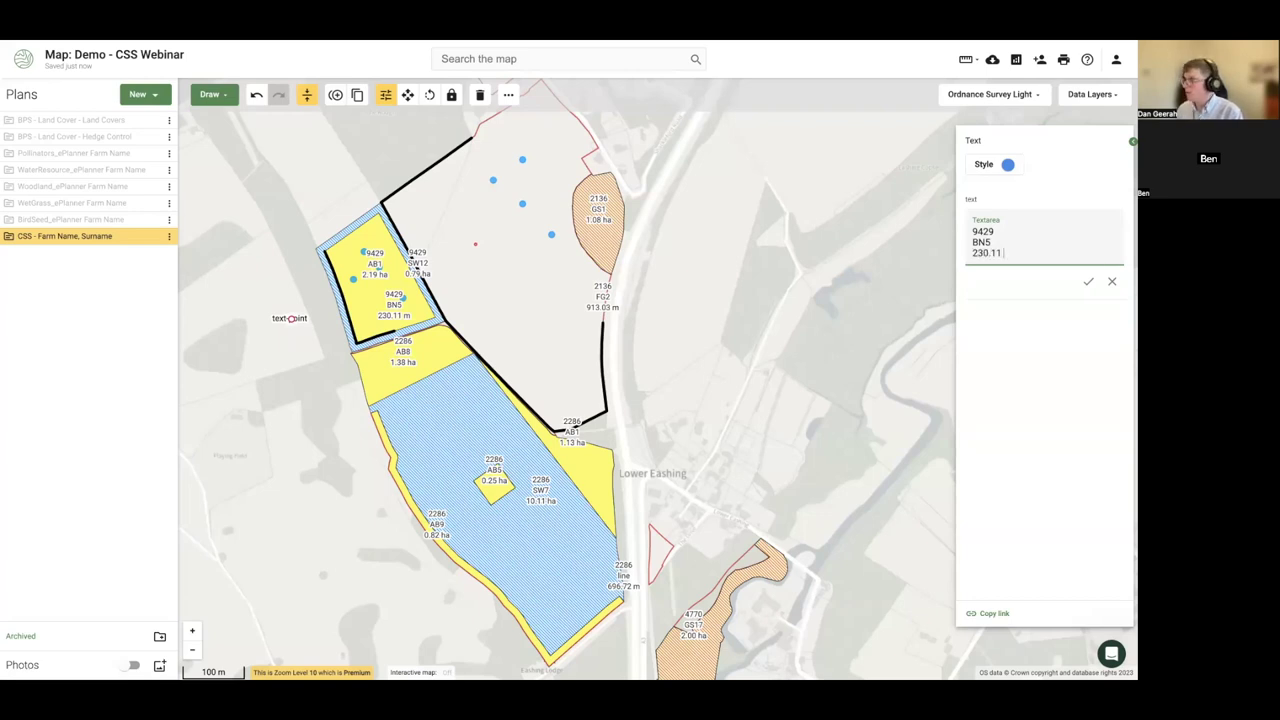
left_click(1090, 287)
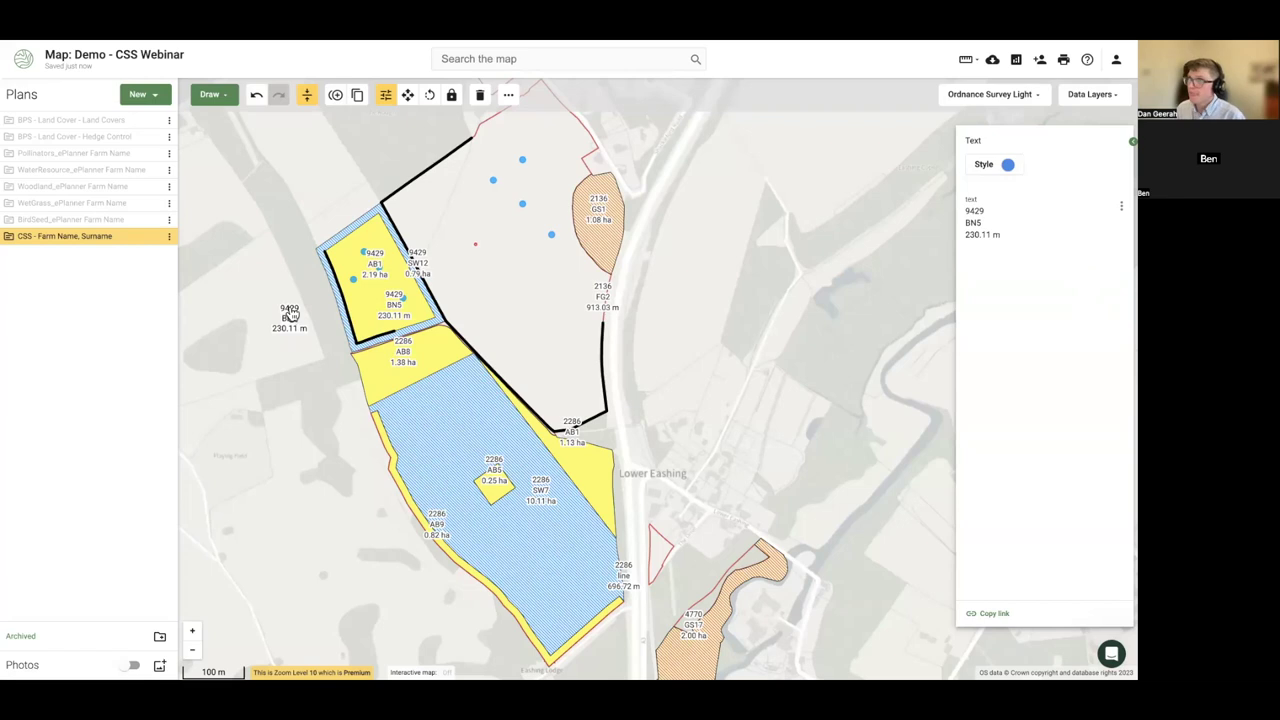
- Discard a stray area point near the label, then check and deselect the BN5 hedgerow
left_click(226, 96)
left_click(245, 175)
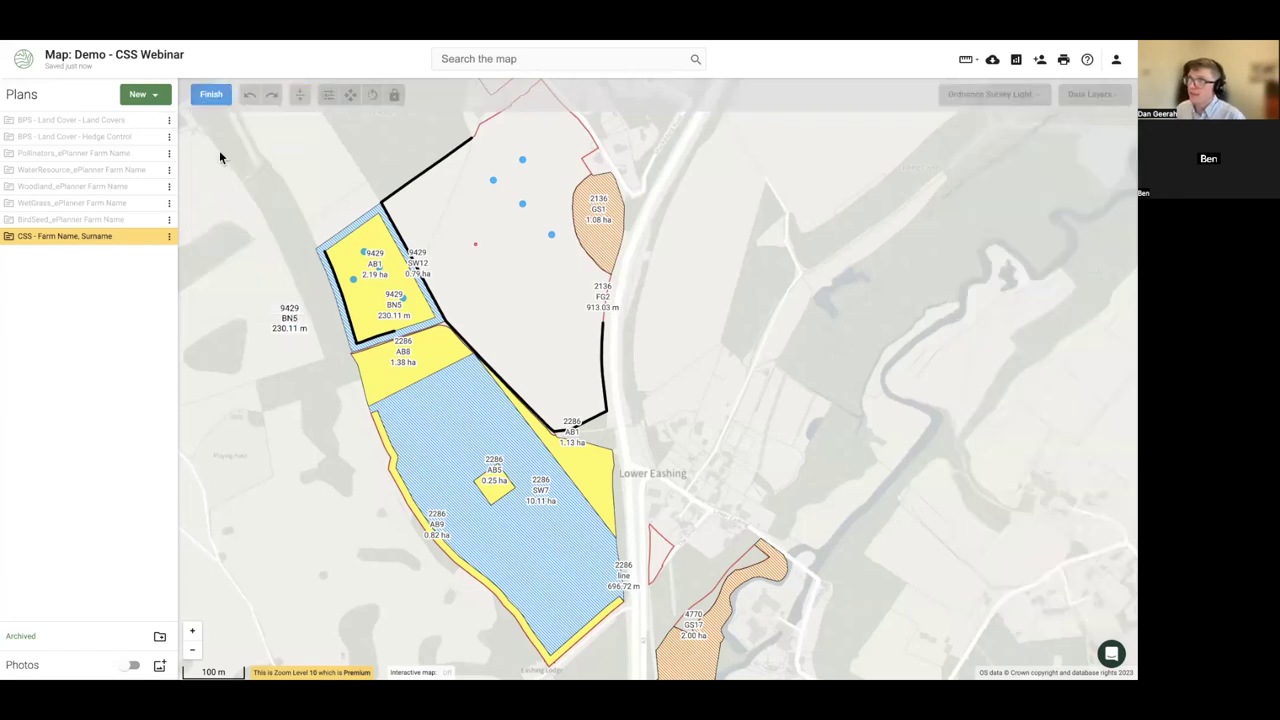
left_click(305, 316)
key("Escape")
left_click(211, 94)
left_click(395, 332)
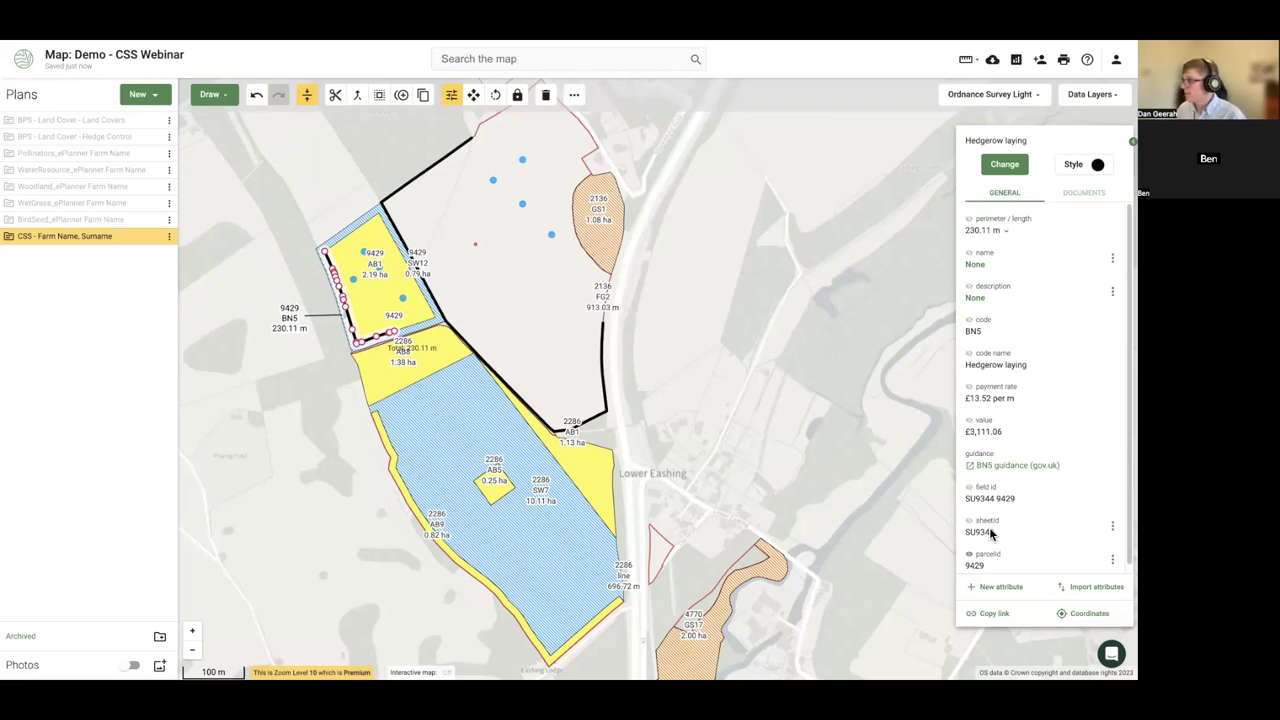
left_click(343, 457)
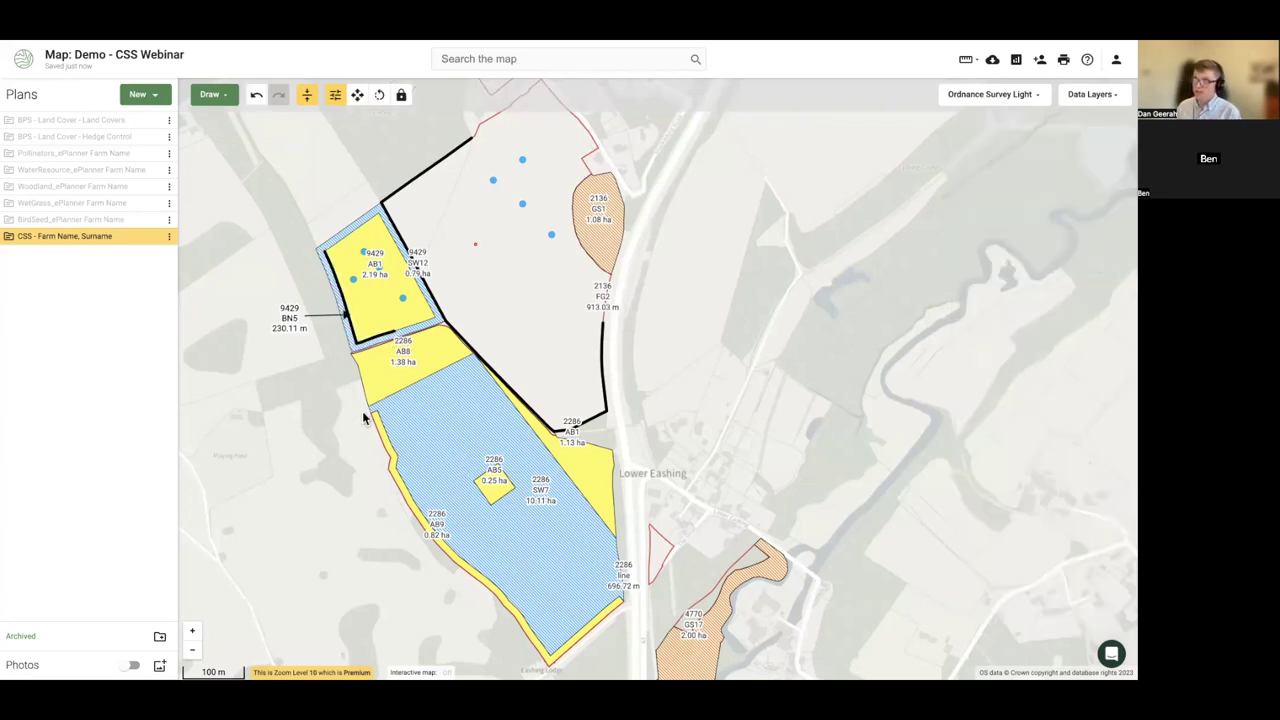
scroll(363, 414, "down", 3)
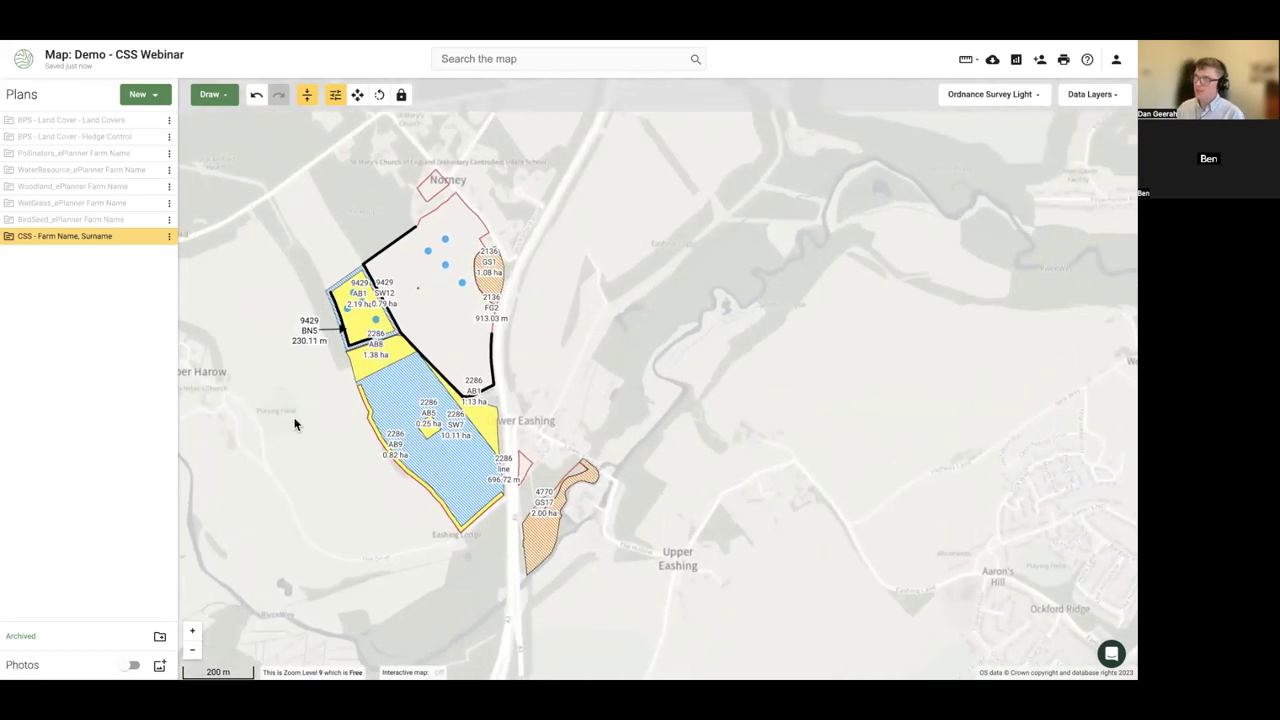
scroll(362, 430, "up", 1)
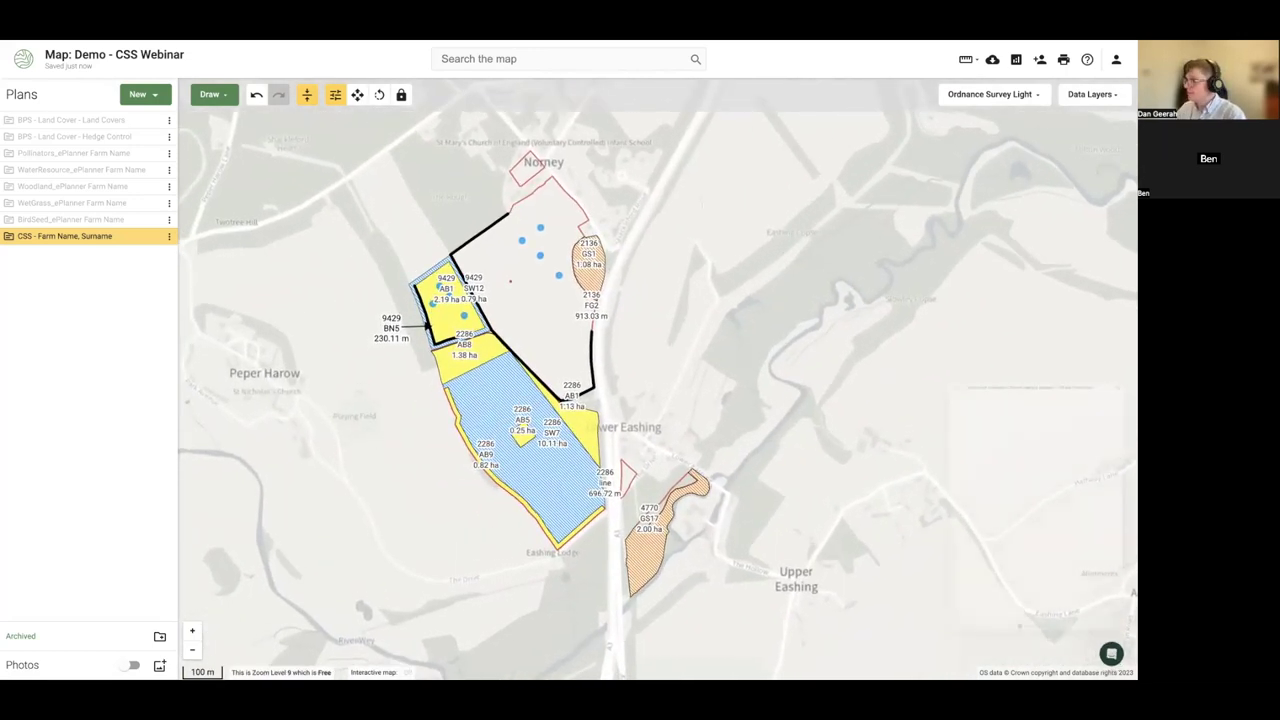
left_click(1111, 654)
scroll(862, 465, "down", 3)
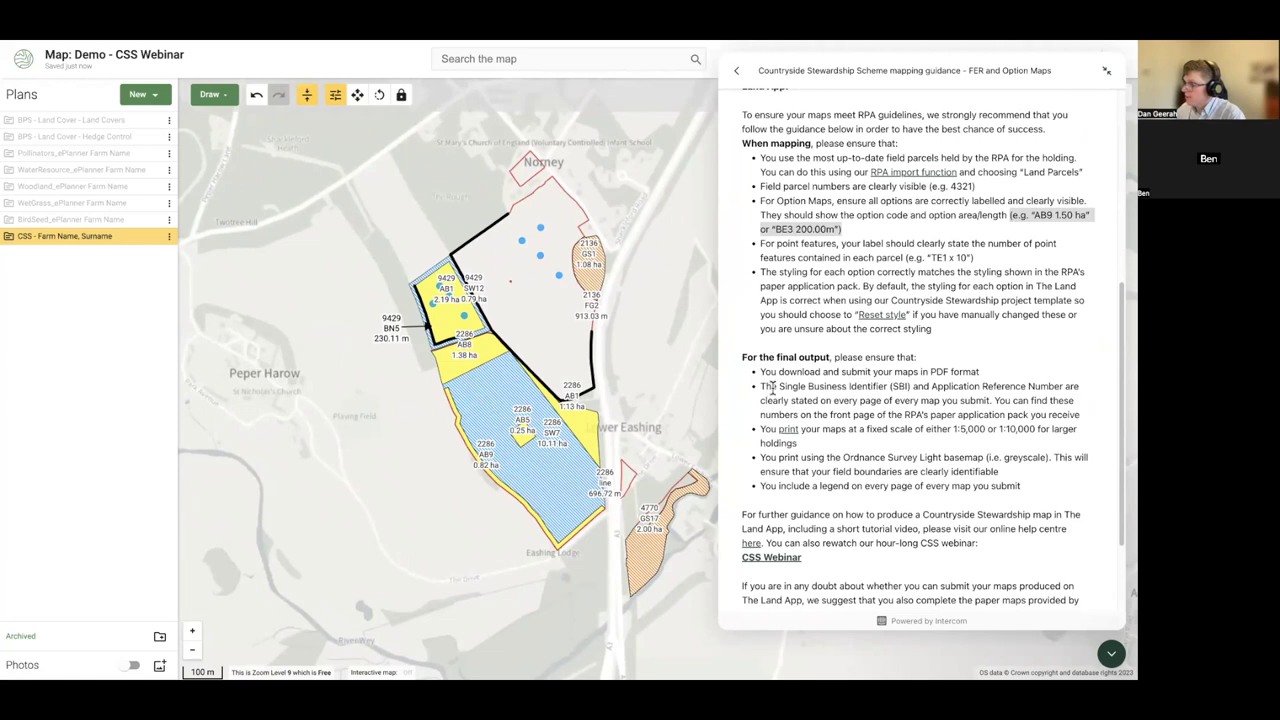
left_click_drag(780, 386, 1055, 386)
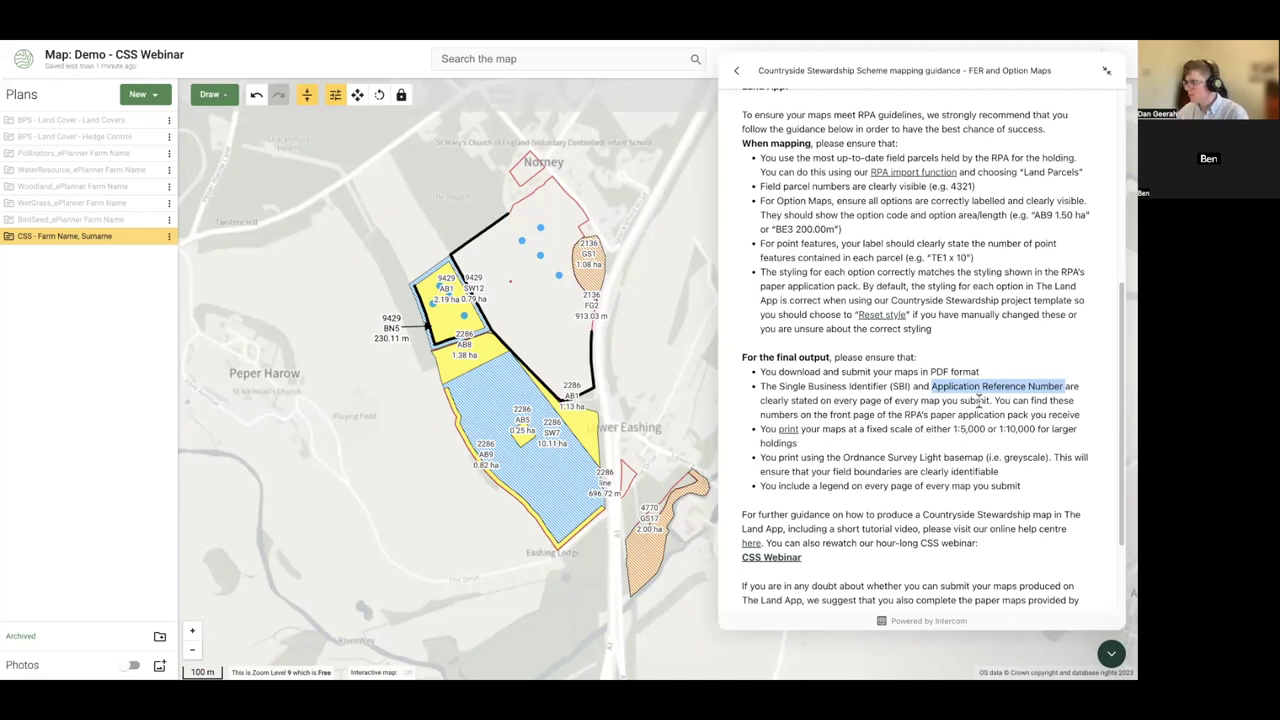
left_click_drag(955, 428, 1030, 427)
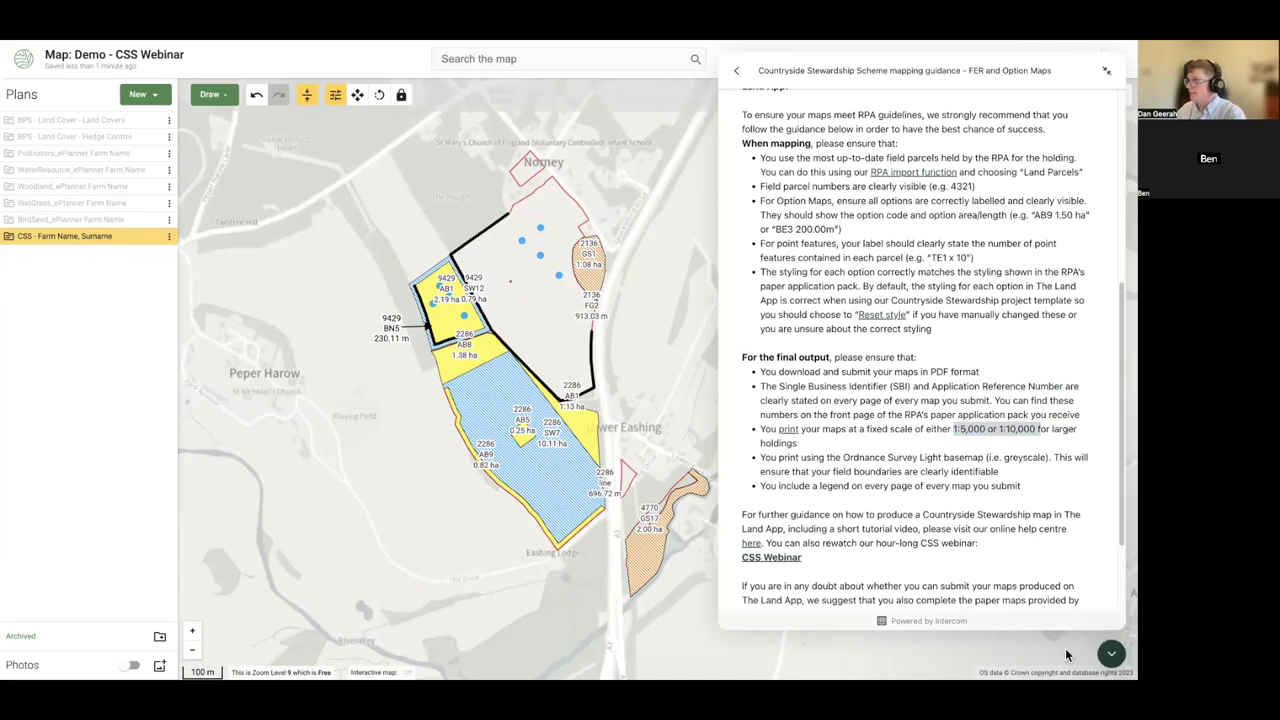
left_click(1111, 653)
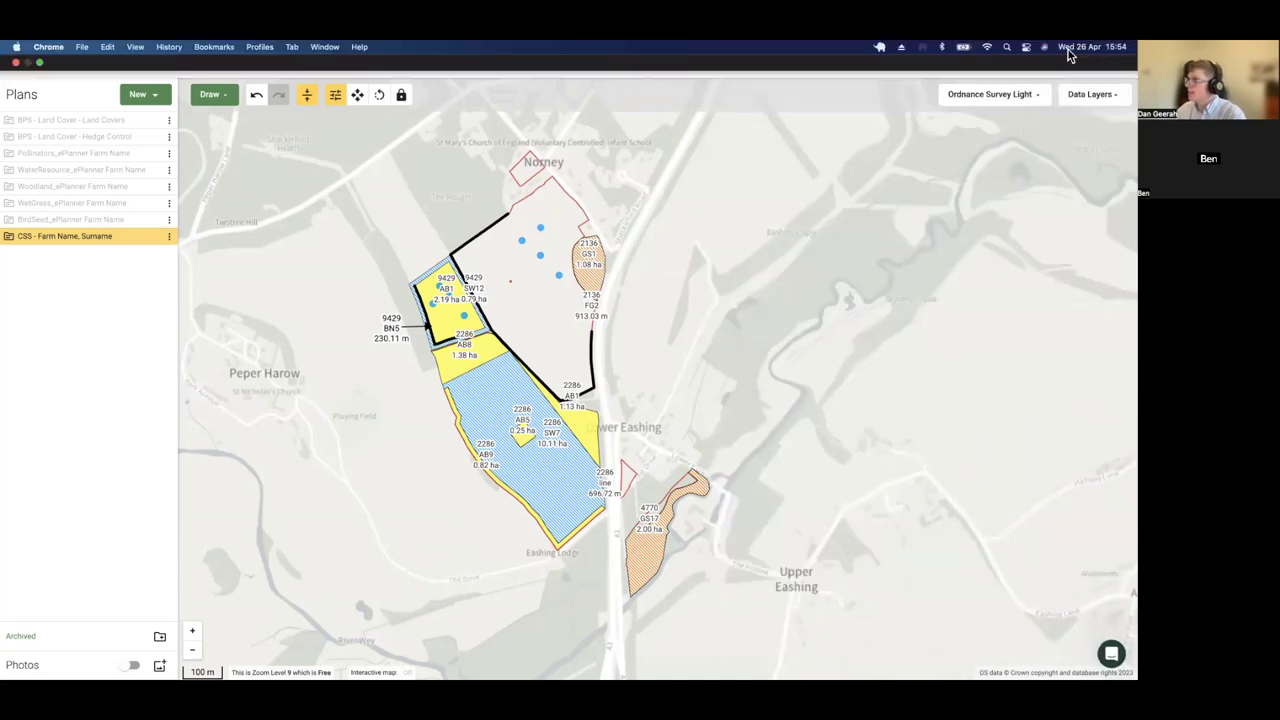
- Create a new A4 Portrait print frame at a fixed 1:5000 scale
left_click(1067, 62)
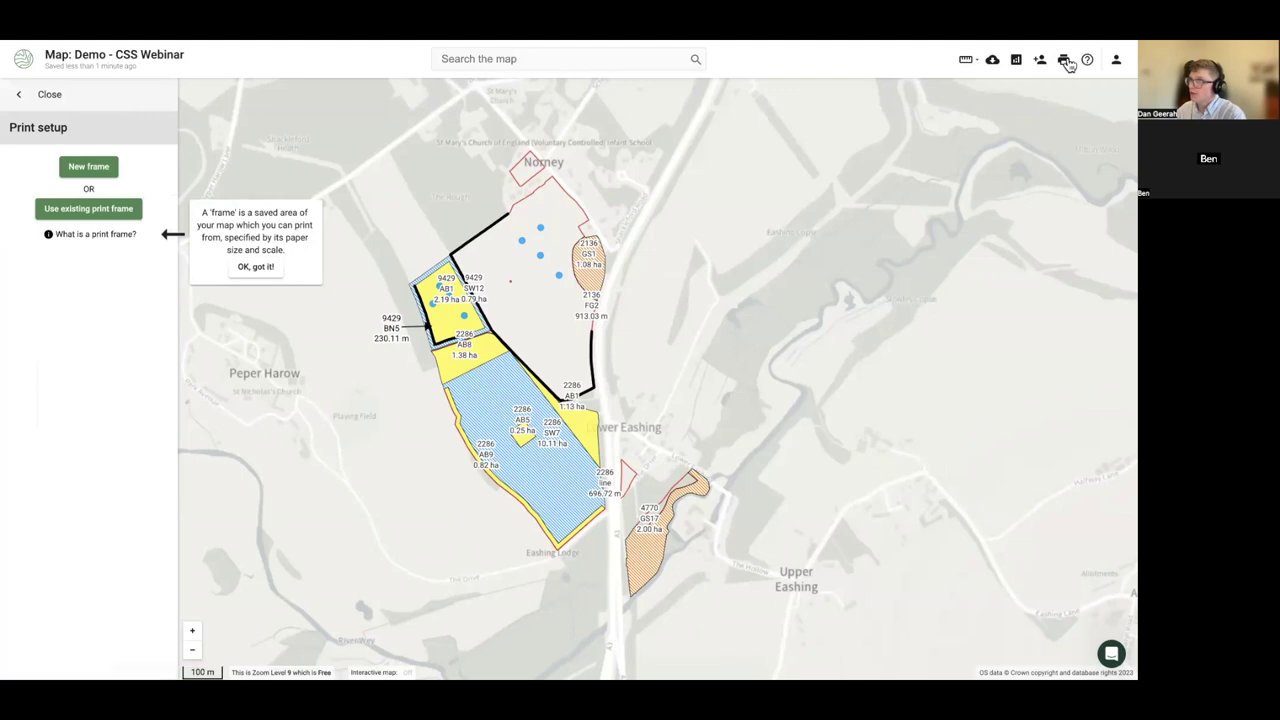
left_click(88, 167)
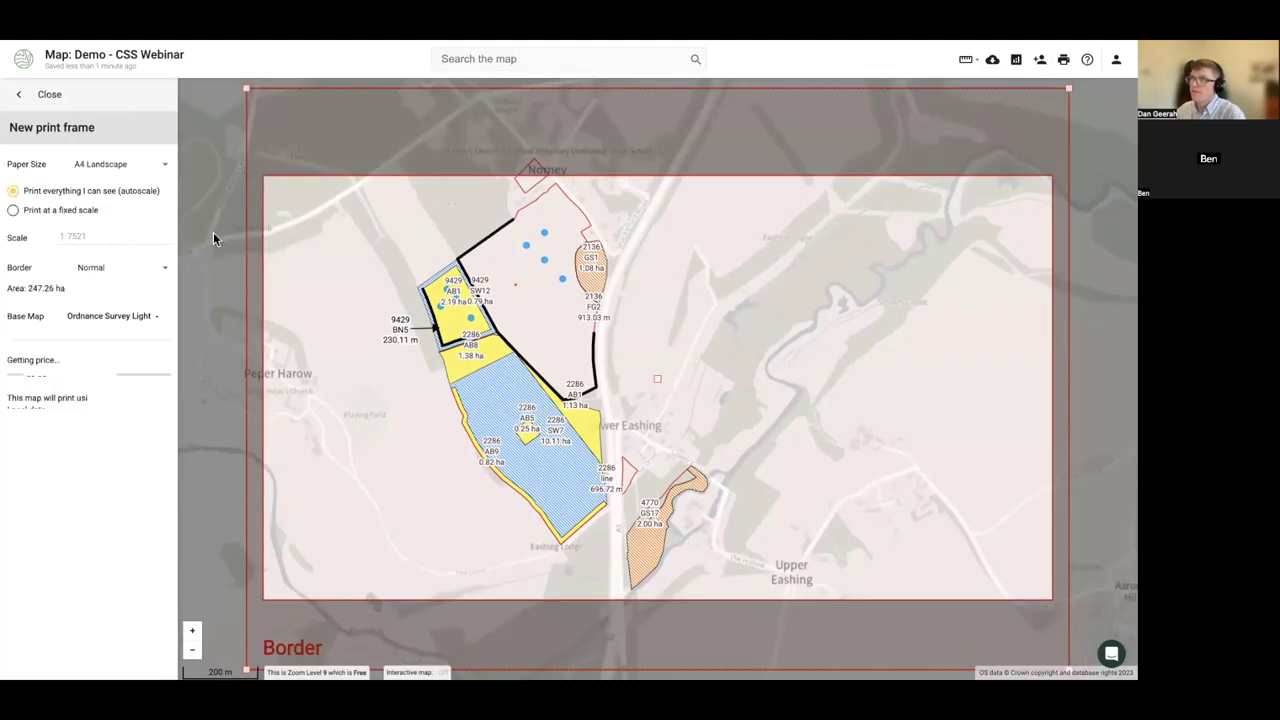
scroll(462, 405, "down", 1)
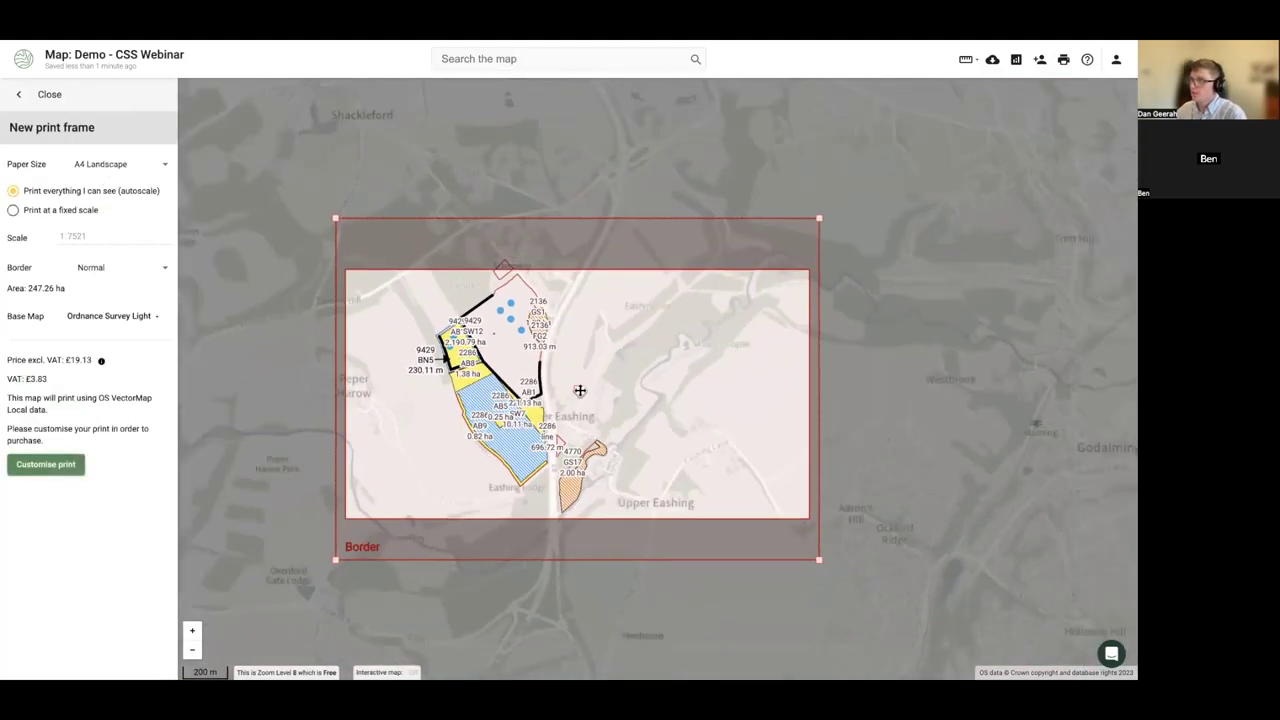
left_click_drag(577, 391, 549, 384)
left_click(97, 163)
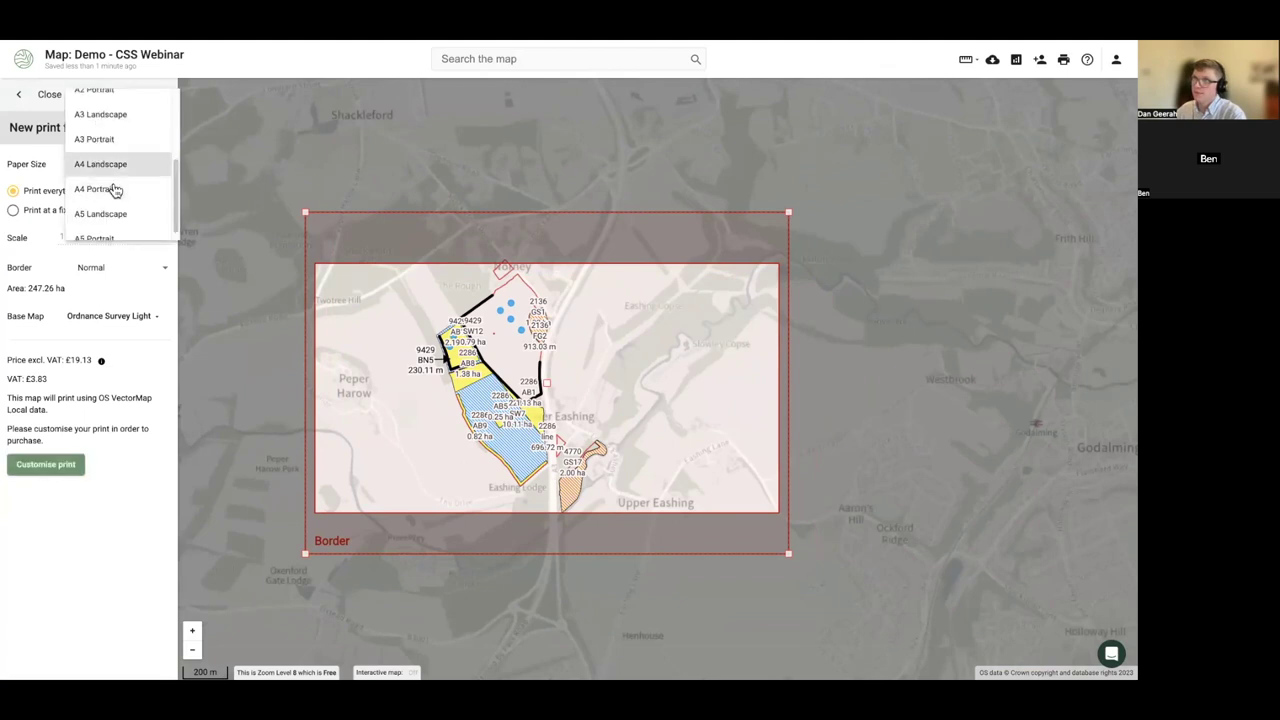
left_click(100, 189)
left_click(13, 210)
double_click(72, 235)
type("500")
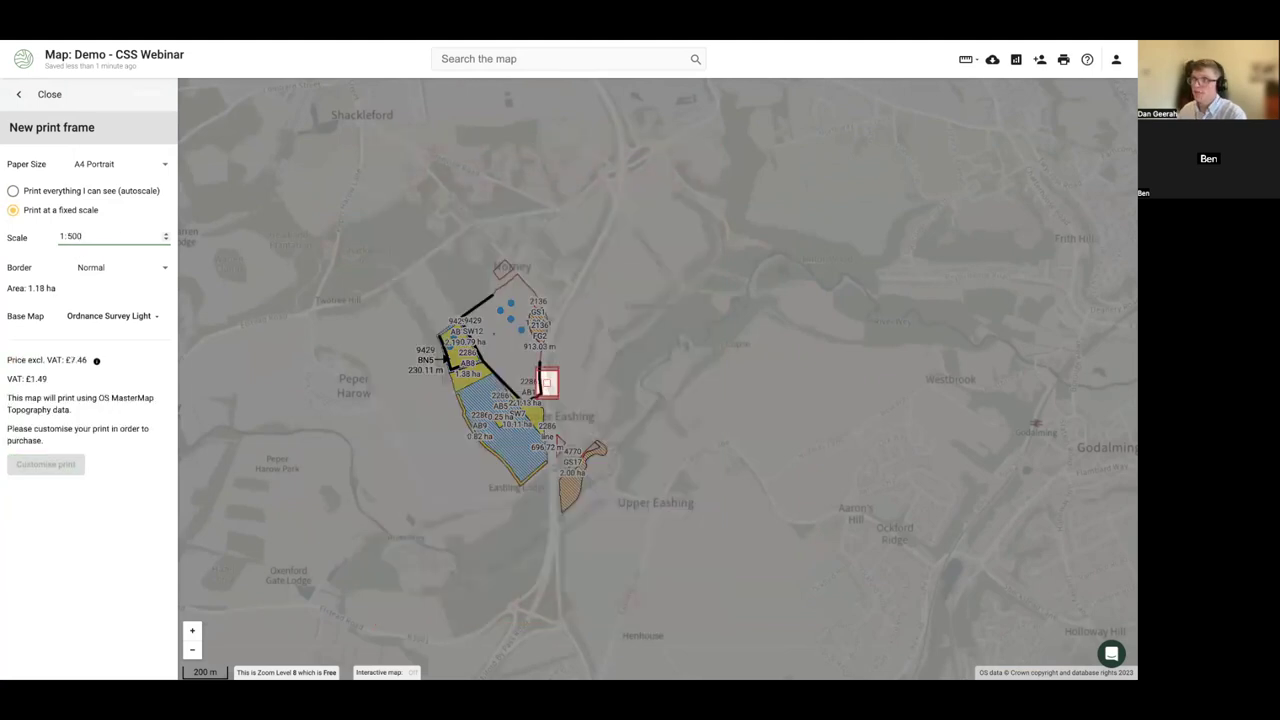
type("0")
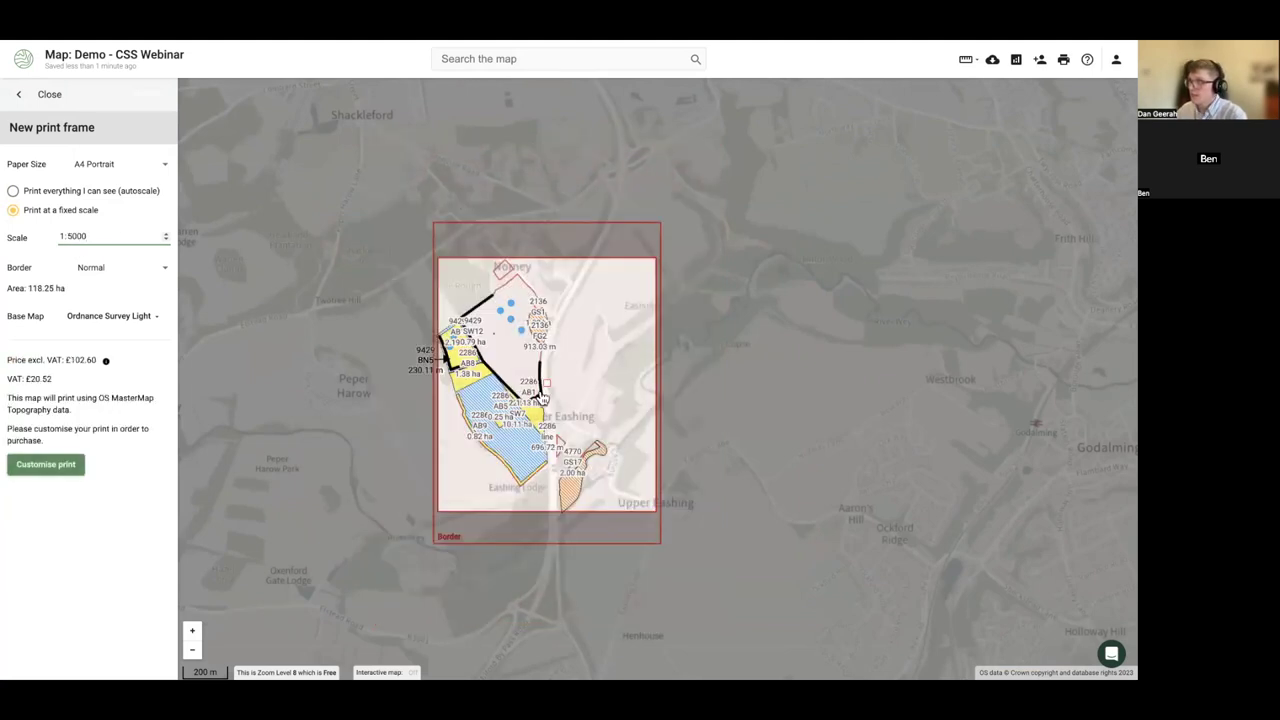
- Recentre the print frame over the farm and keep Ordnance Survey Light as base map
left_click_drag(545, 388, 483, 400)
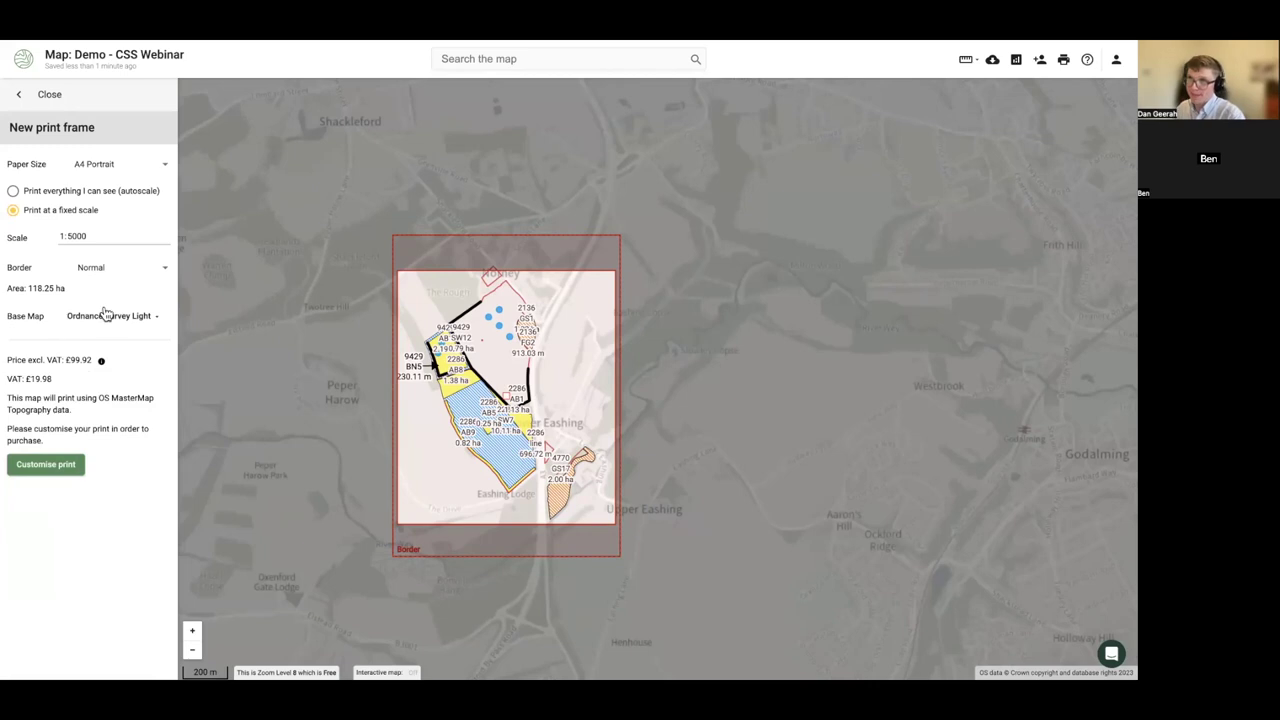
left_click(107, 315)
left_click(107, 315)
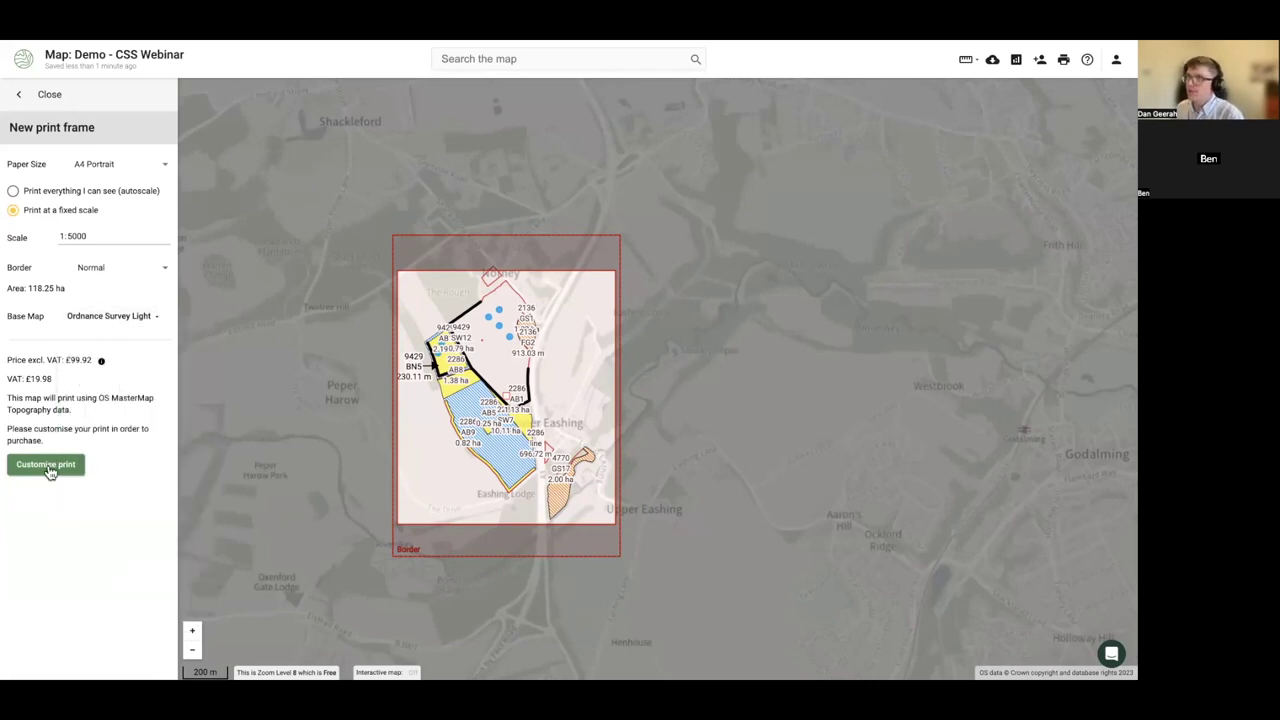
left_click(48, 466)
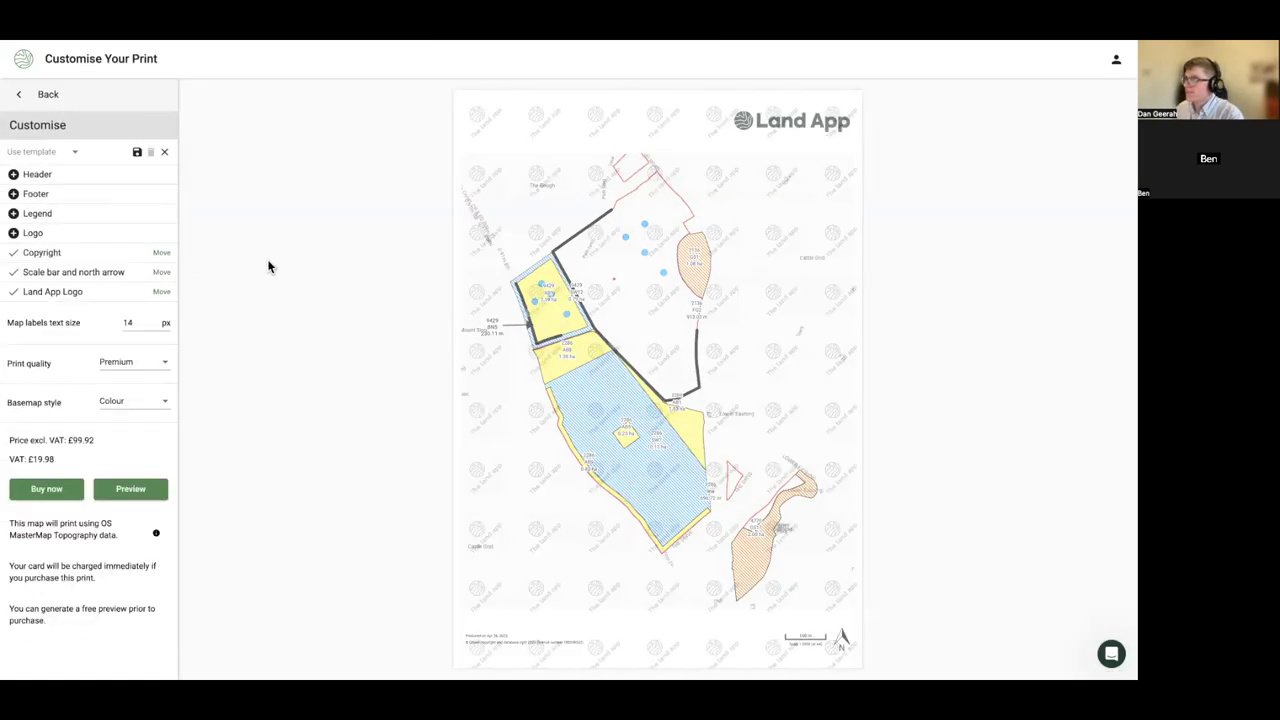
- Enter a 'CSS SBI … - App Ref - …' header with the SBI and application numbers, size 20
left_click(13, 175)
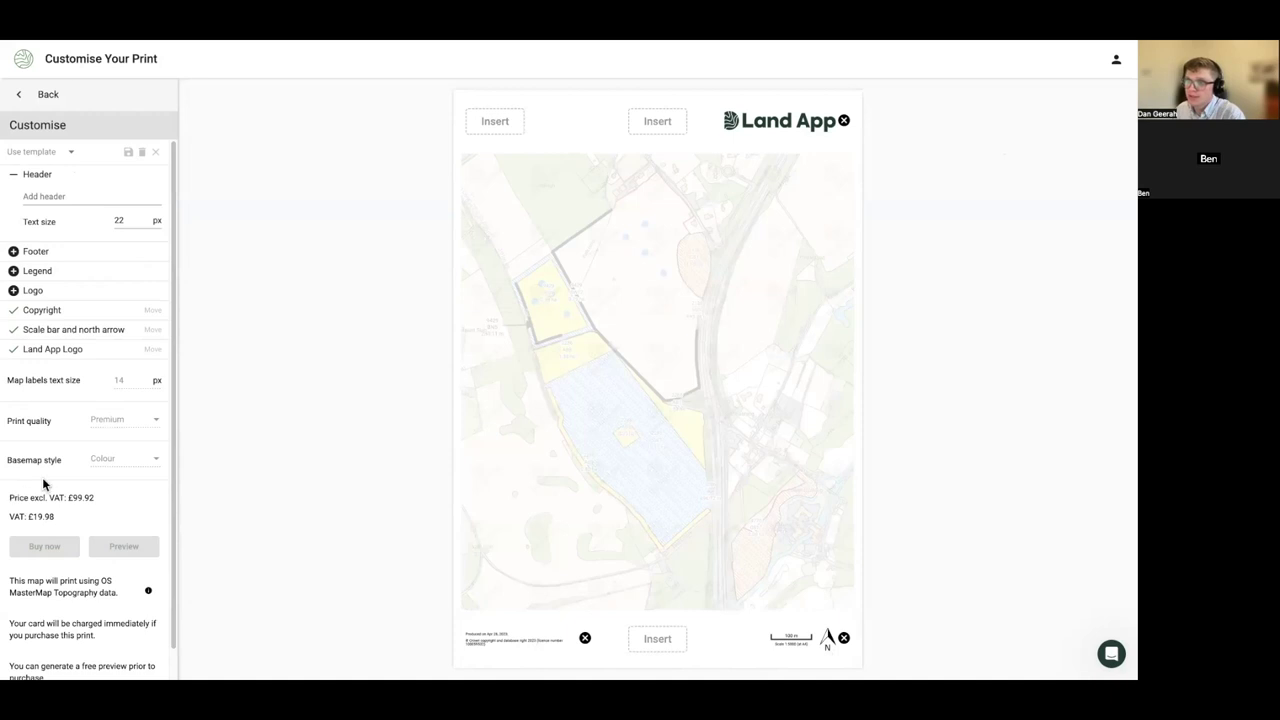
left_click(76, 199)
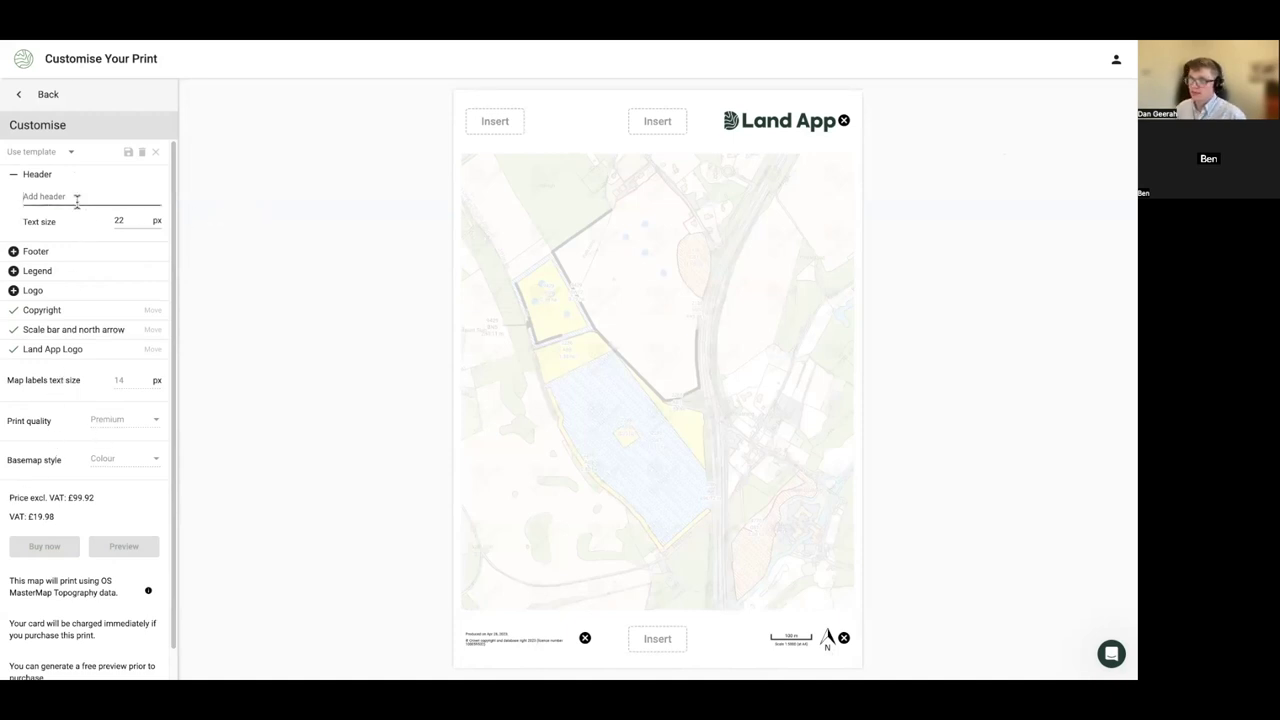
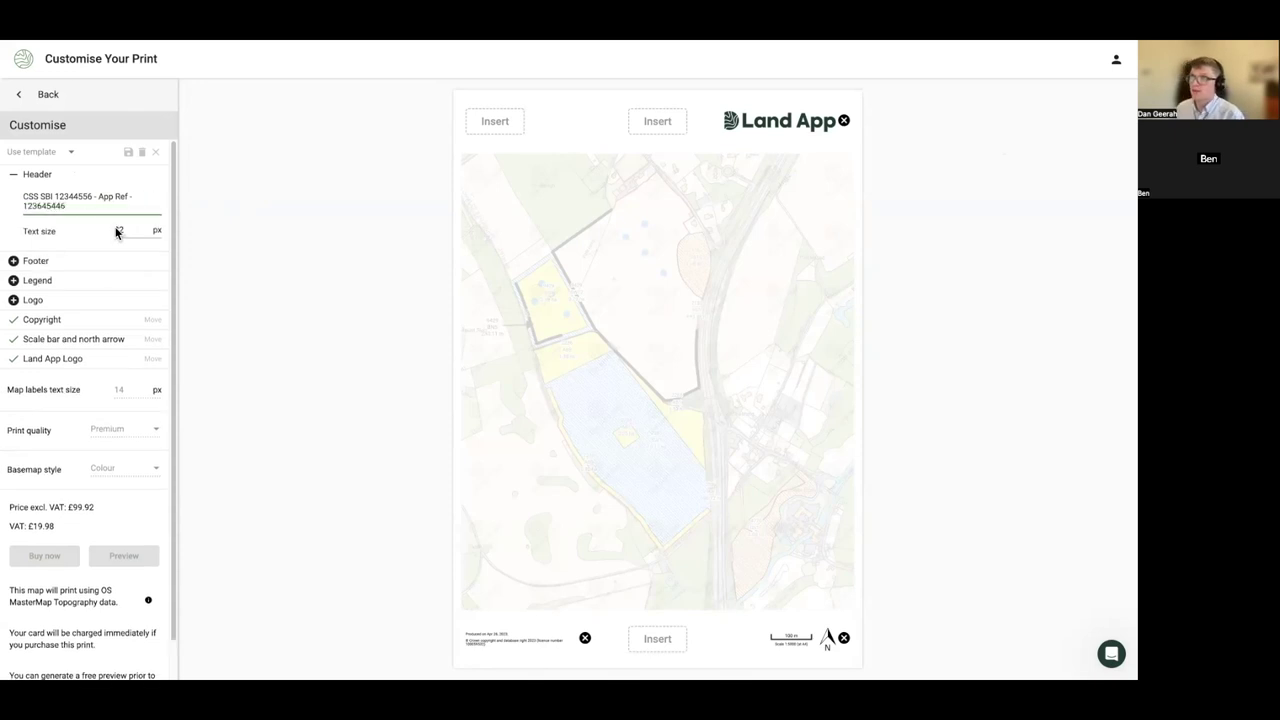
left_click_drag(130, 228, 111, 233)
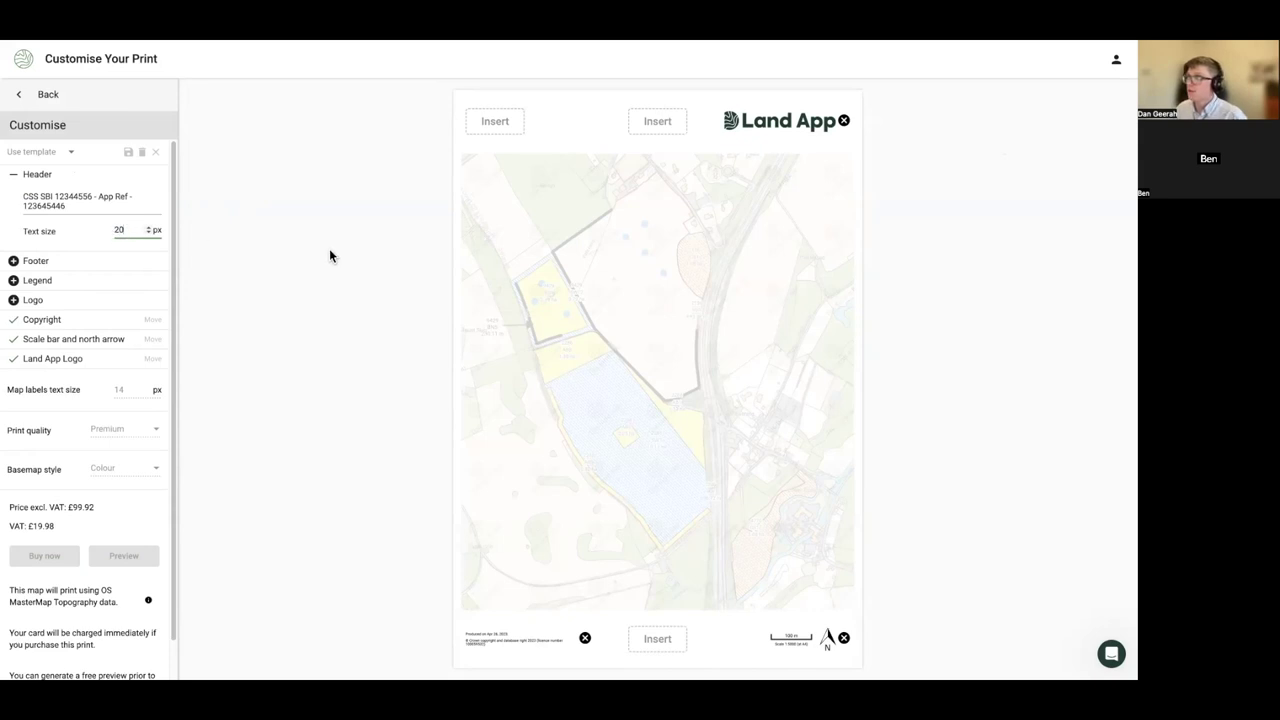
left_click(657, 121)
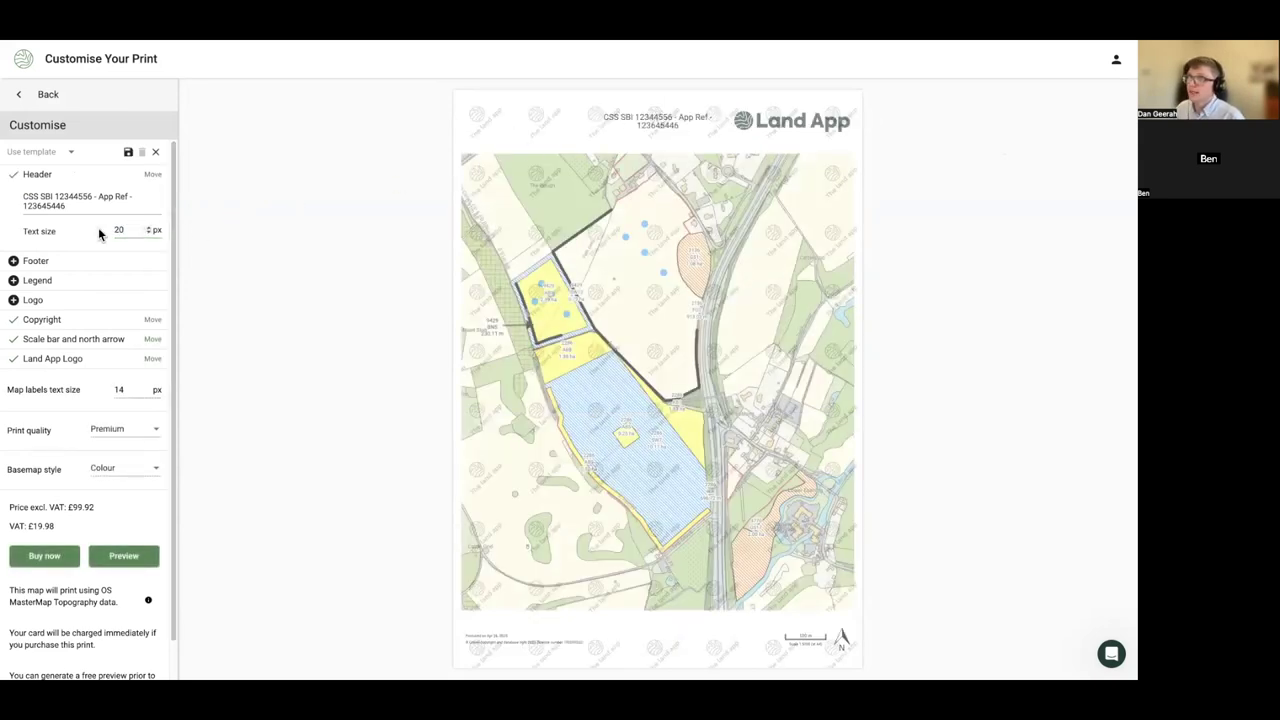
- Add a bottom-centre footer reading 'Farm Name and Email Address'
left_click(55, 283)
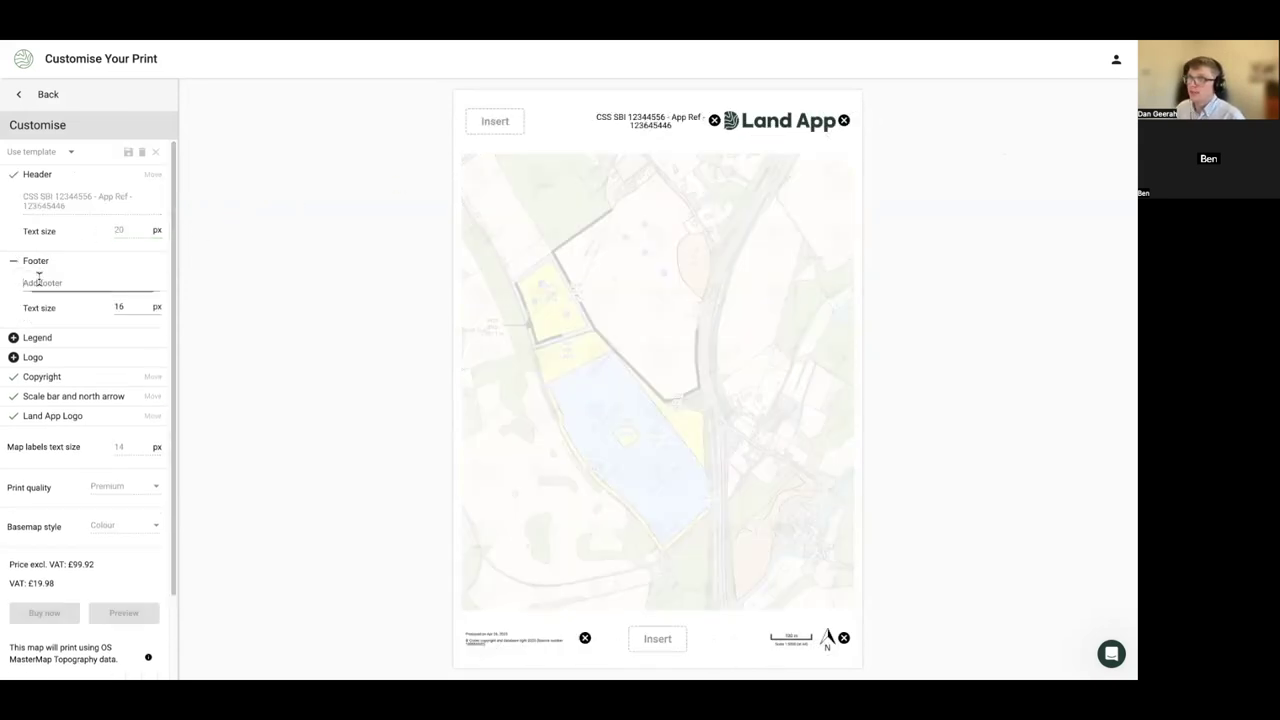
left_click(676, 641)
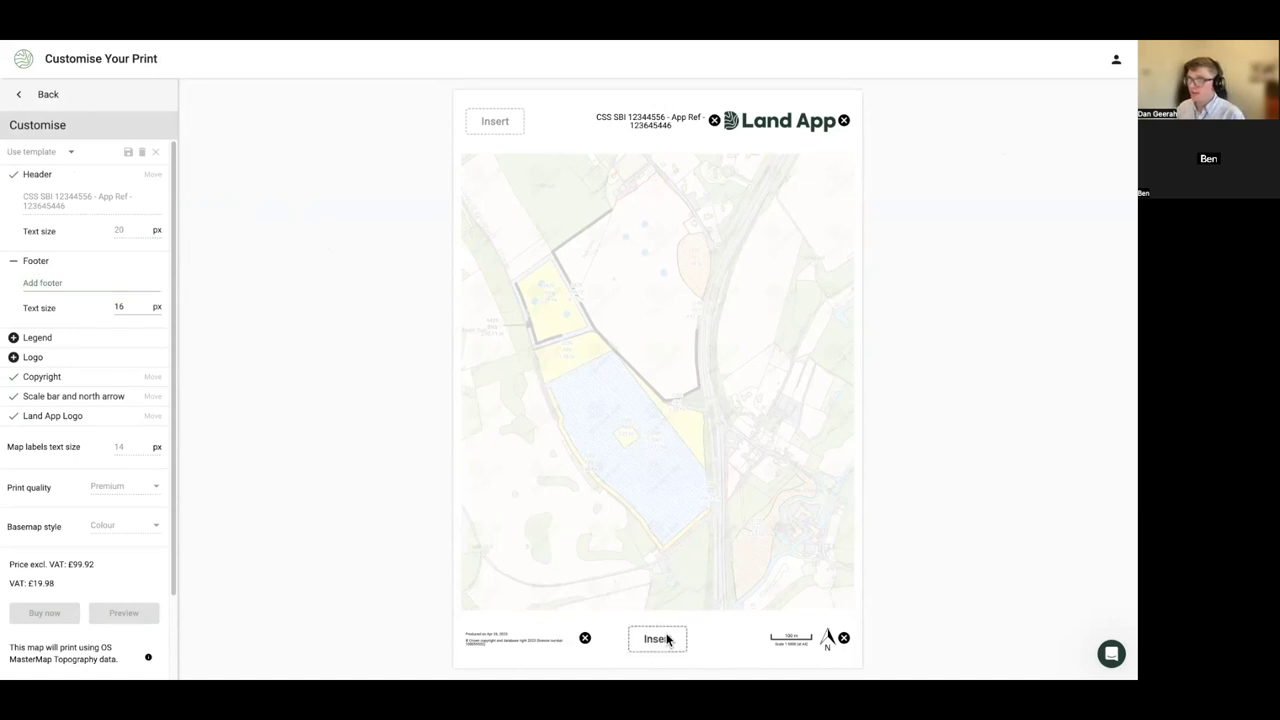
type("Farm N")
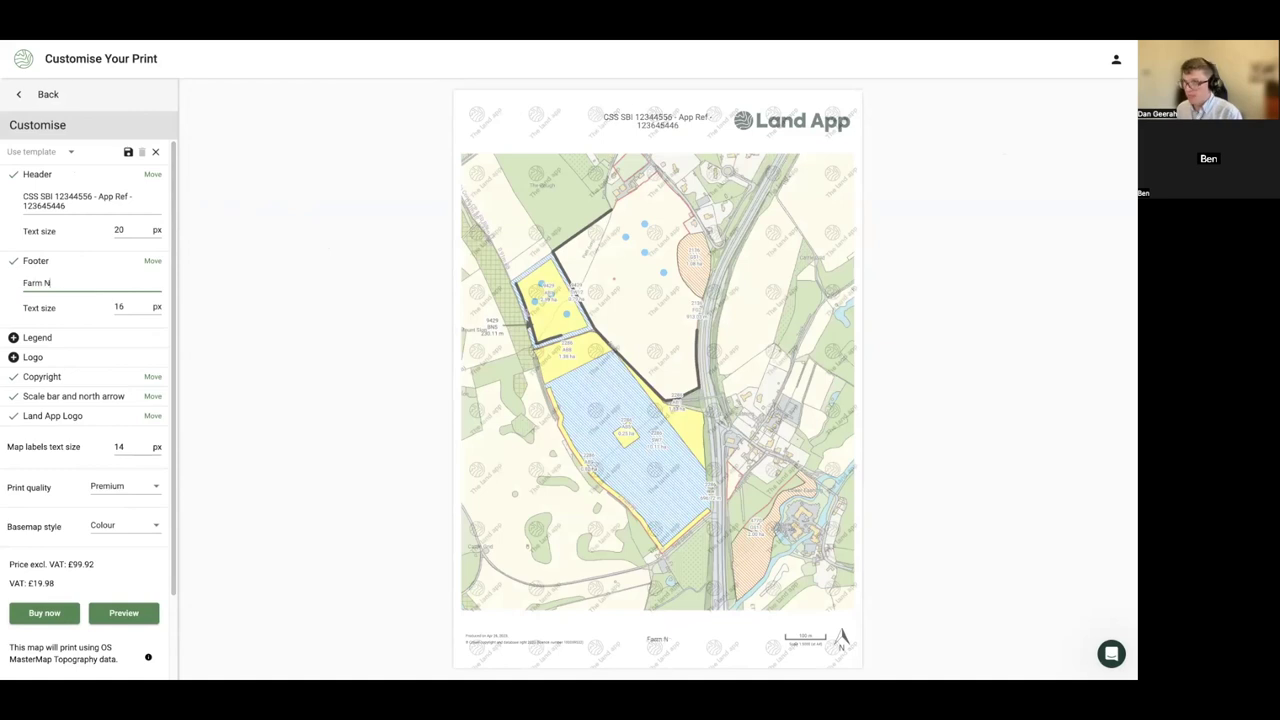
type("ame and Email")
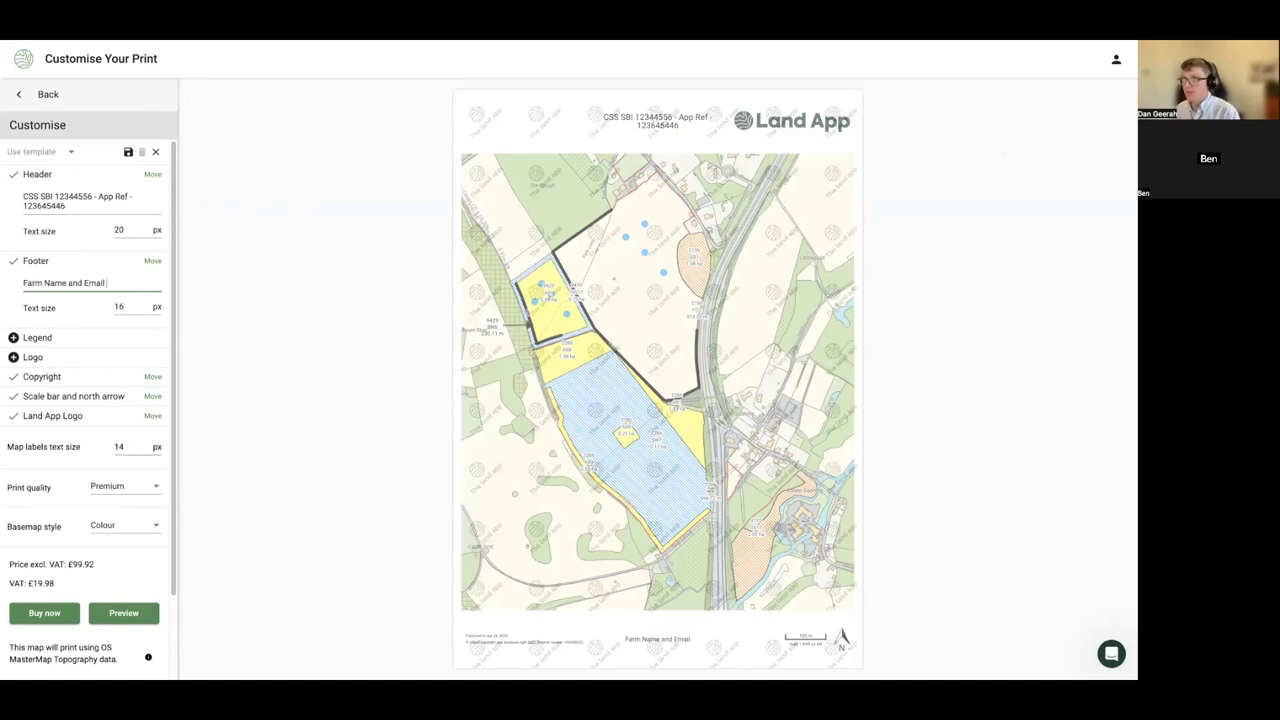
type(" Address")
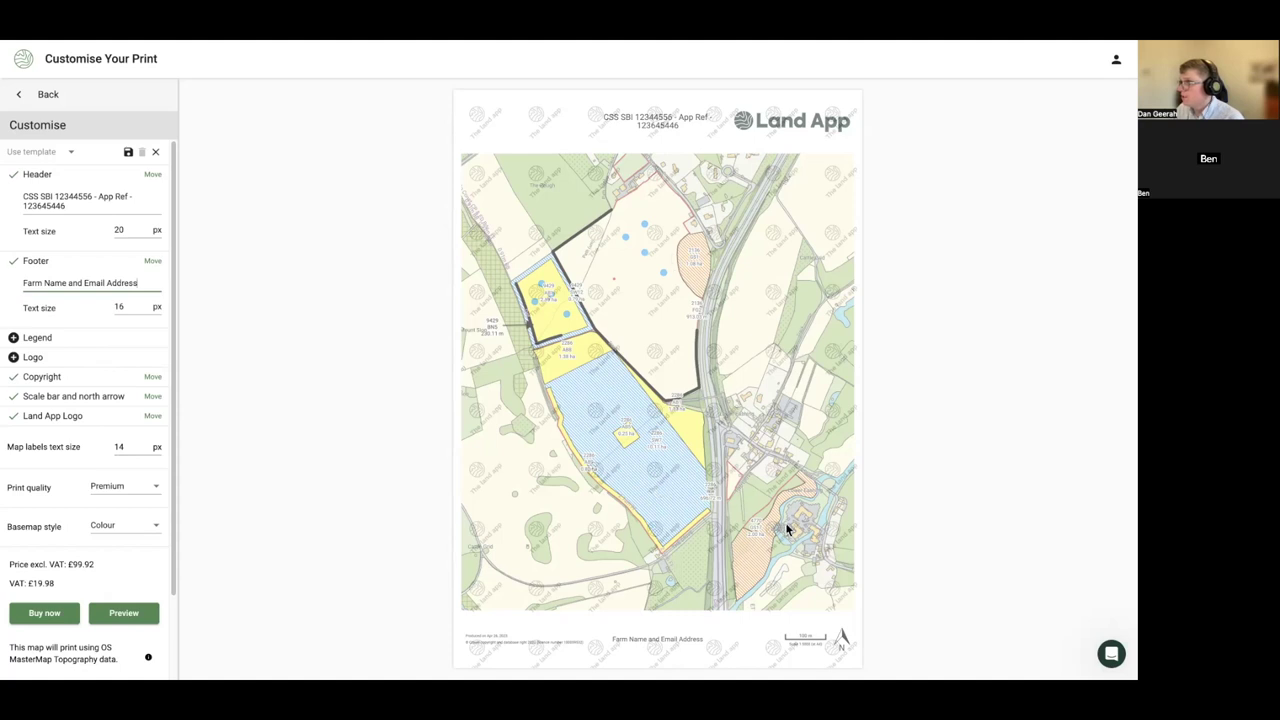
- Set print quality to Standard and the basemap style to Greyscale
left_click(108, 492)
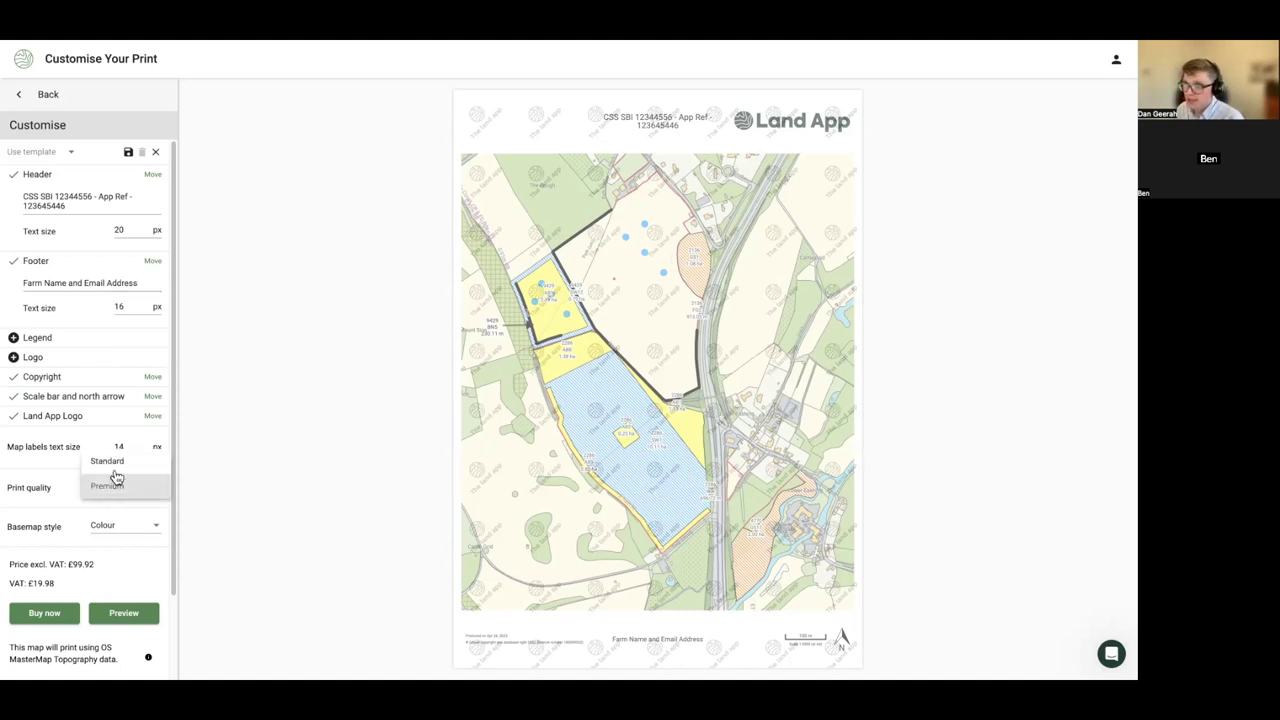
left_click(112, 463)
left_click(114, 527)
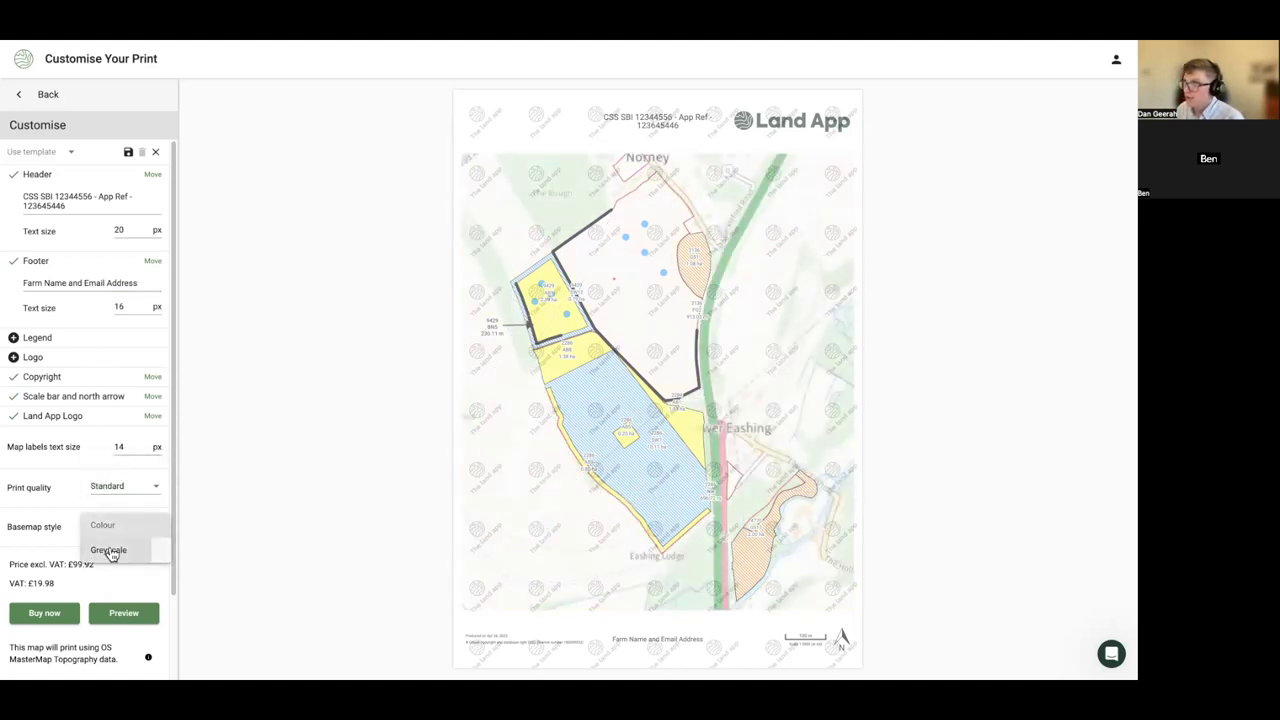
left_click(110, 551)
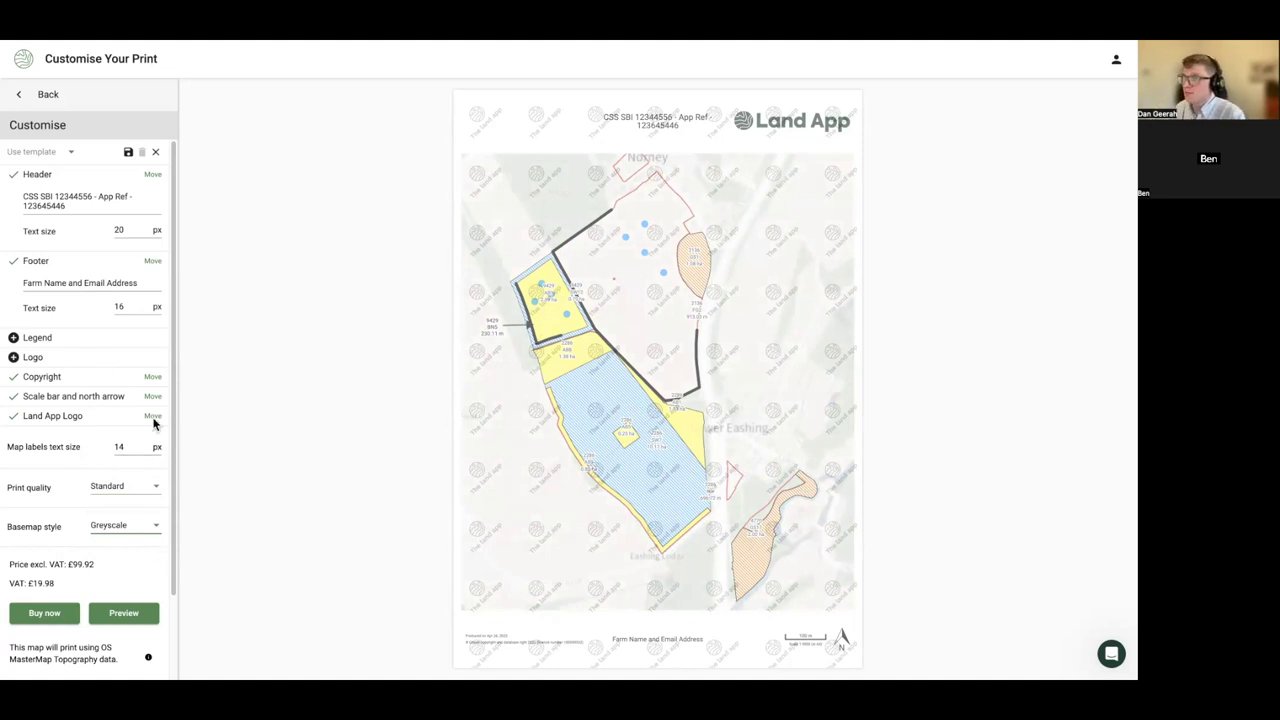
left_click(37, 338)
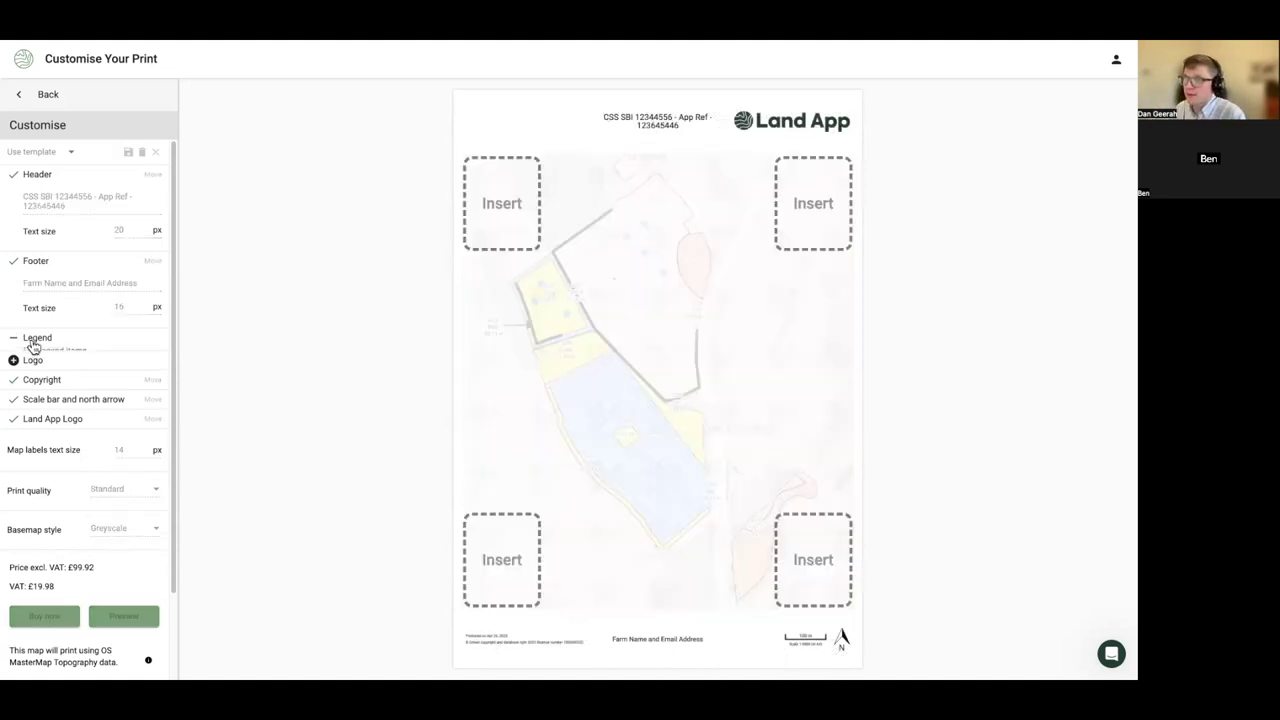
- Place the legend bottom-left and prefix its labels with AB1, AB9 and GS2 codes
left_click(512, 562)
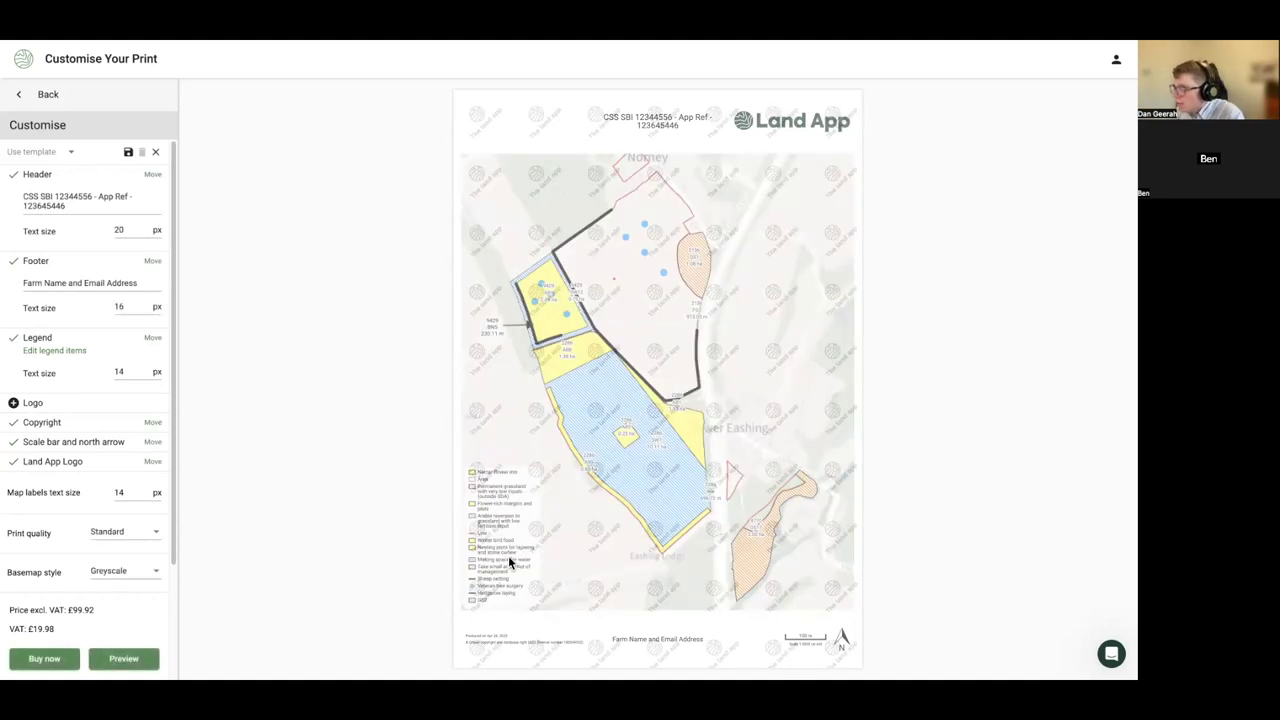
left_click(45, 351)
left_click(504, 246)
type("AB1 ")
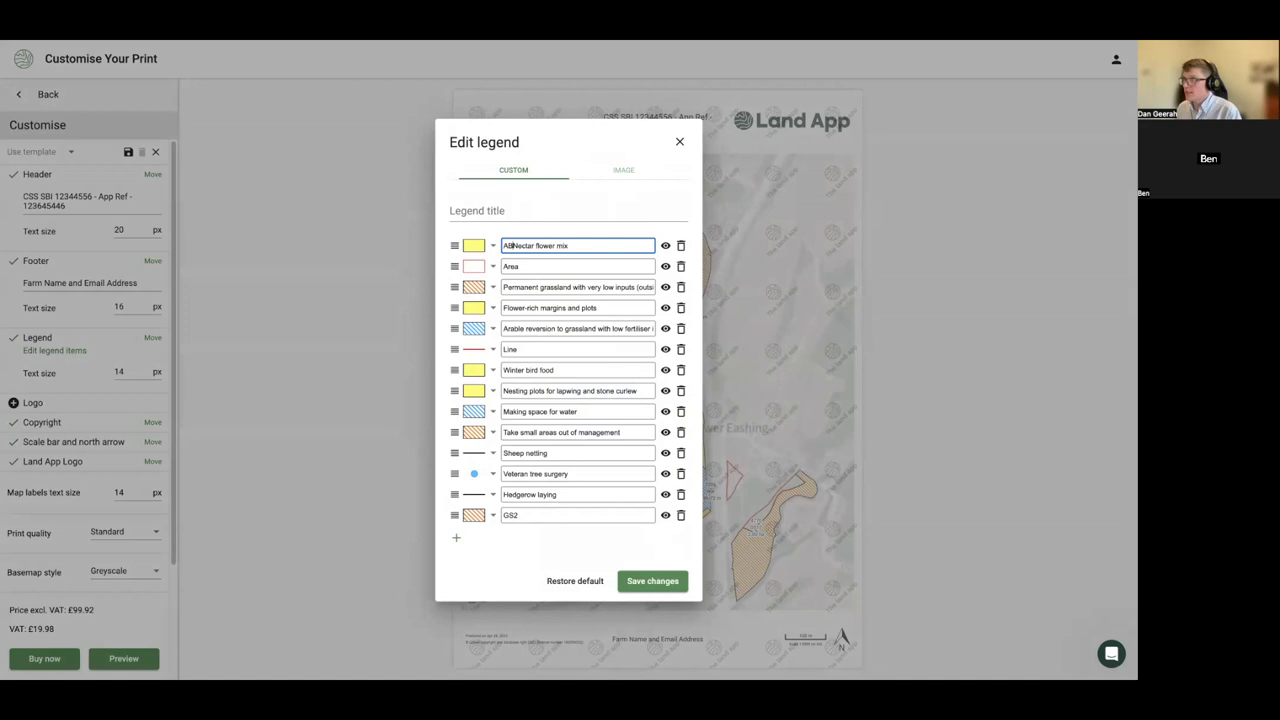
type("-")
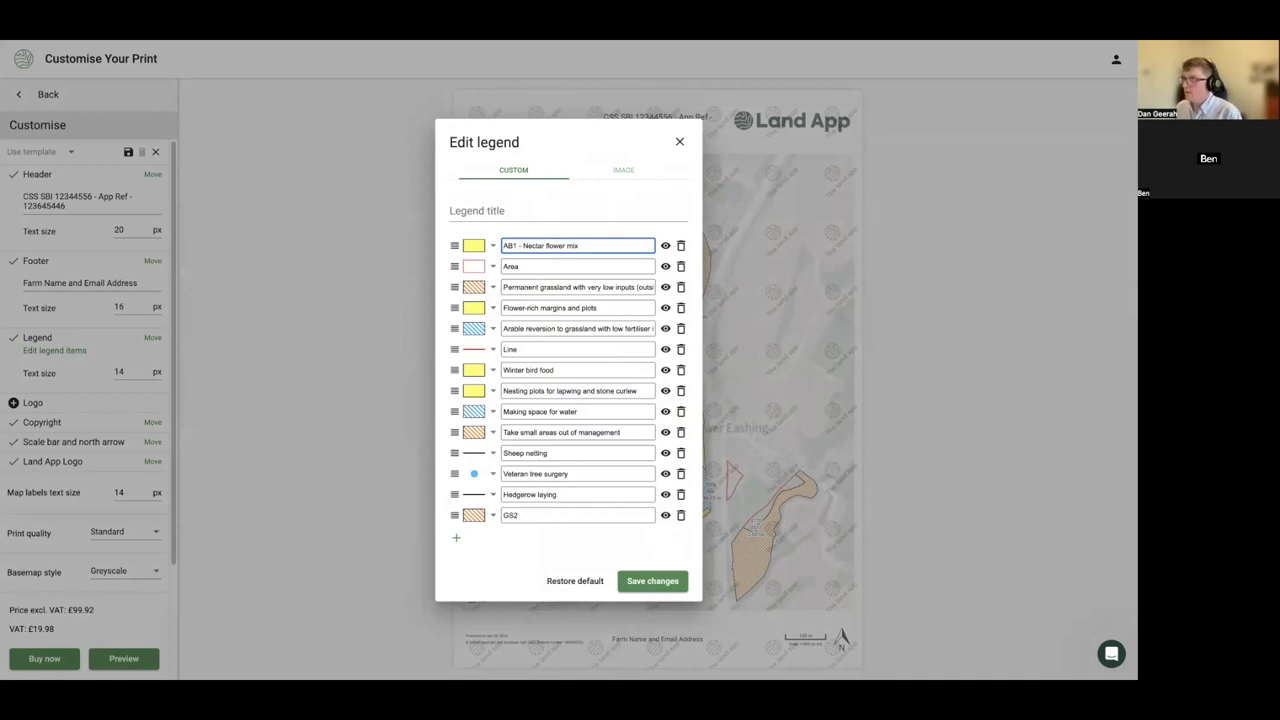
left_click_drag(457, 372, 457, 266)
left_click(505, 265)
type("AB9 -")
left_click(505, 306)
type("GS2")
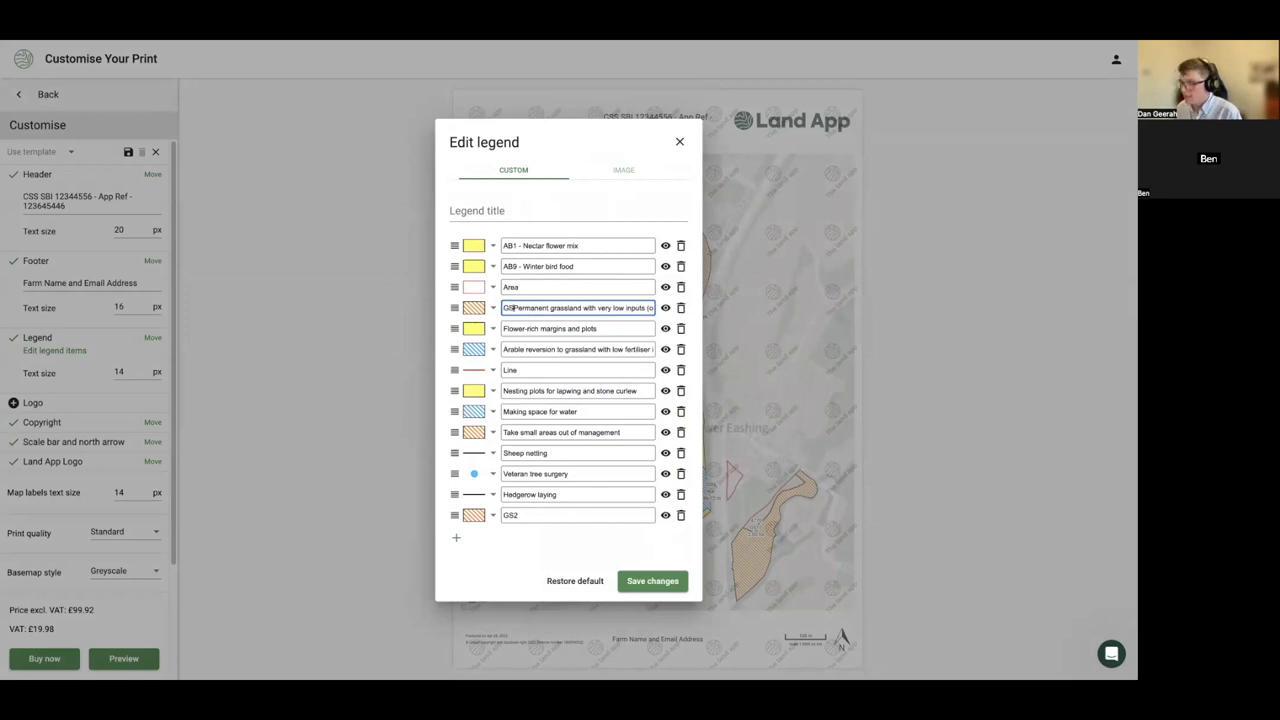
key("BackSpace")
key("BackSpace")
type("2 -")
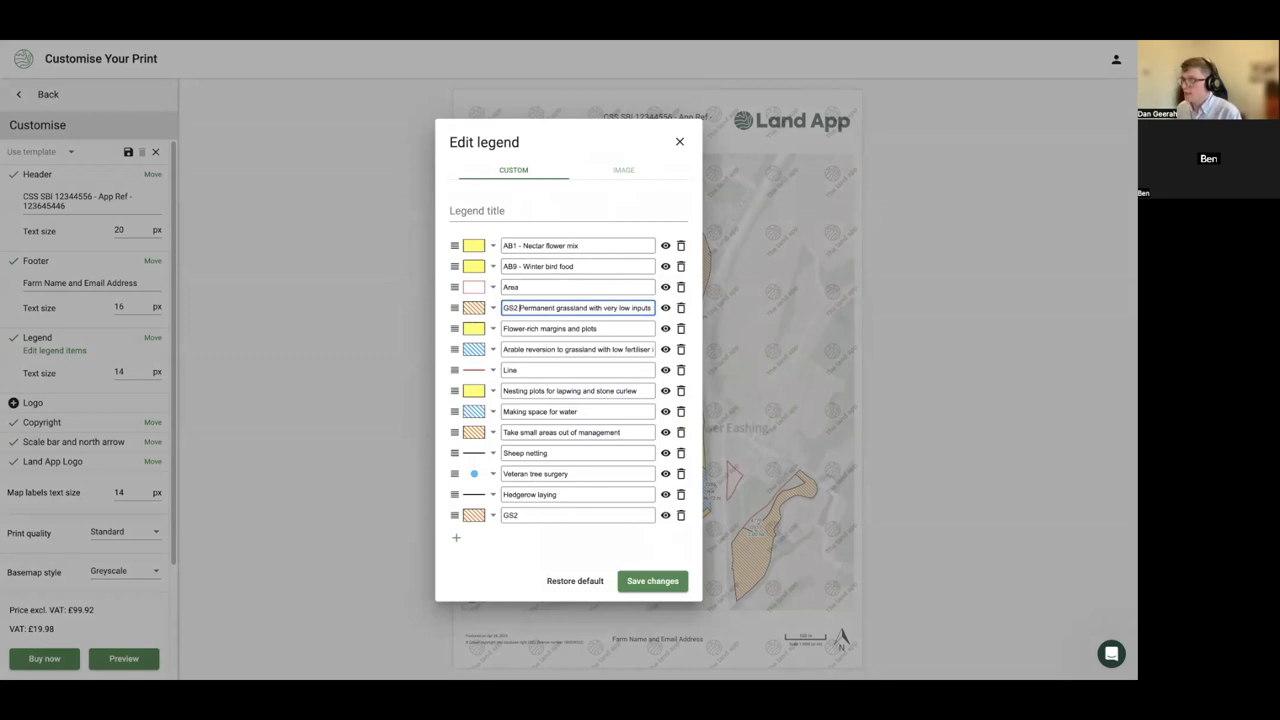
- Reorder the legend entries, hide the duplicate GS2 item, and save the legend
left_click_drag(456, 330, 458, 287)
left_click_drag(458, 391, 458, 308)
left_click_drag(456, 432, 458, 370)
left_click_drag(455, 515, 465, 373)
left_click(667, 370)
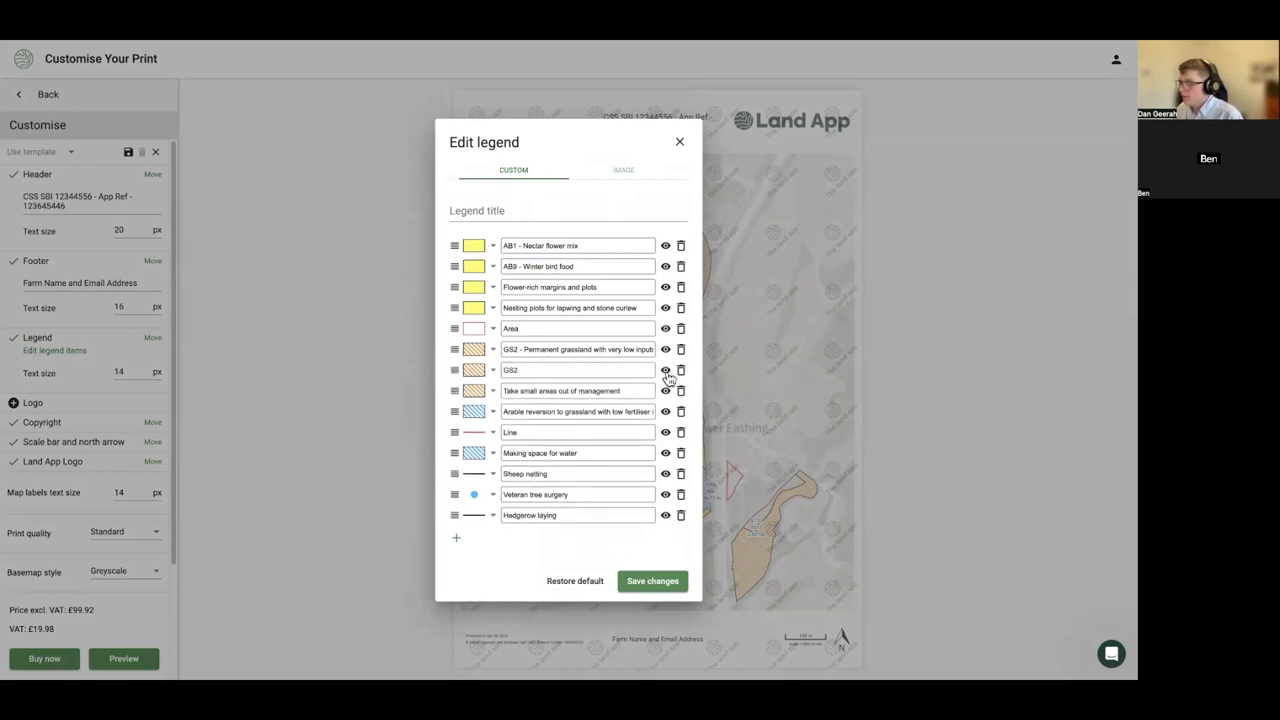
left_click(651, 583)
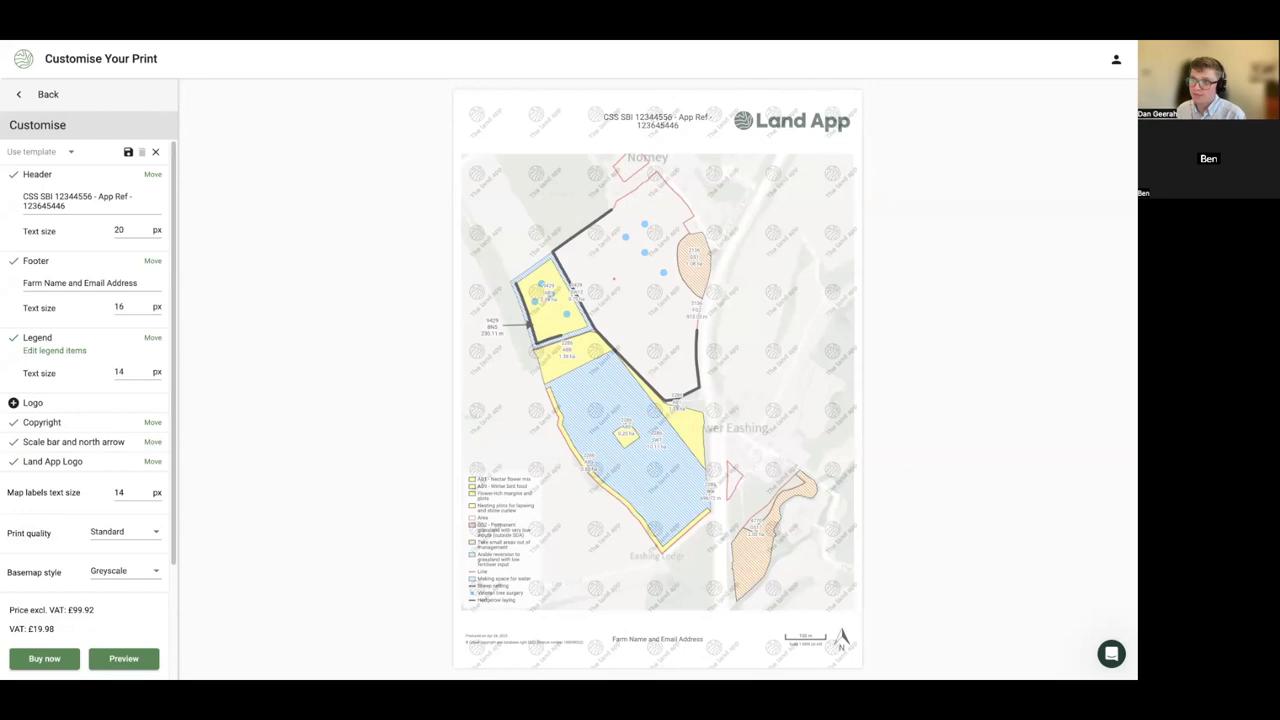
- Buy the £99.92 print as Non-Billable, entering a job / department code
left_click(44, 658)
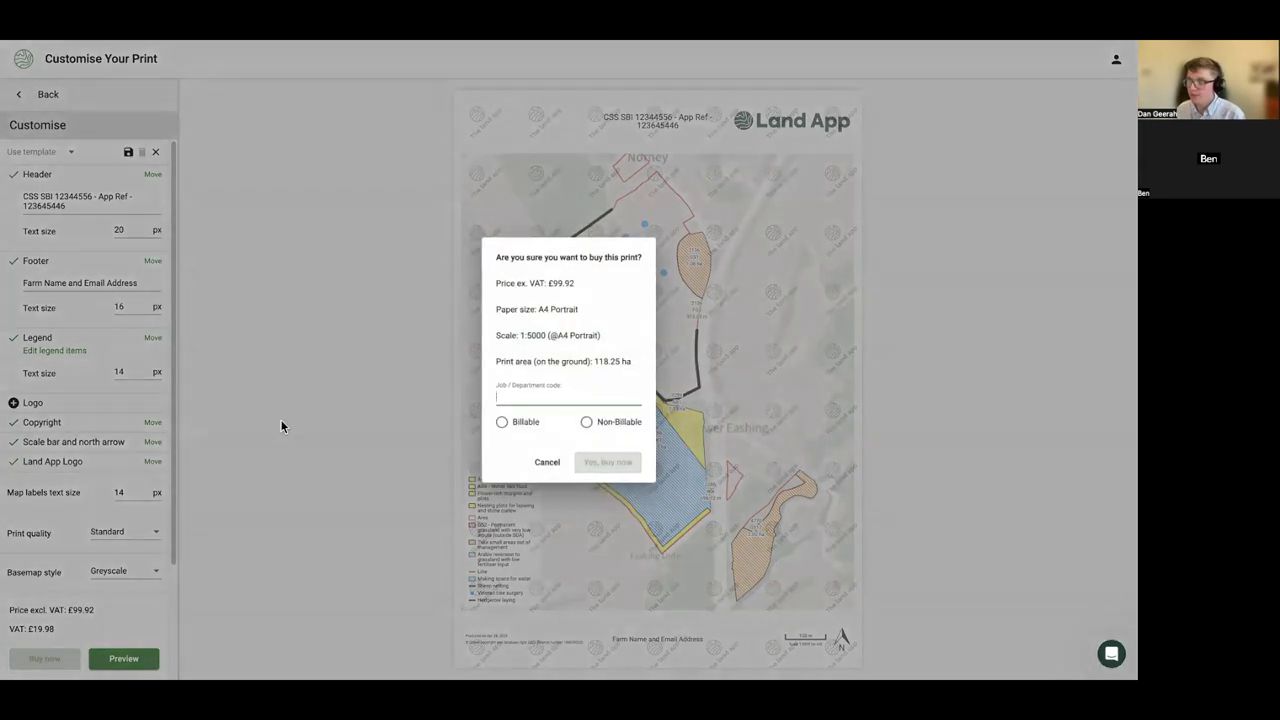
left_click(493, 392)
type("Demo001")
left_click(586, 422)
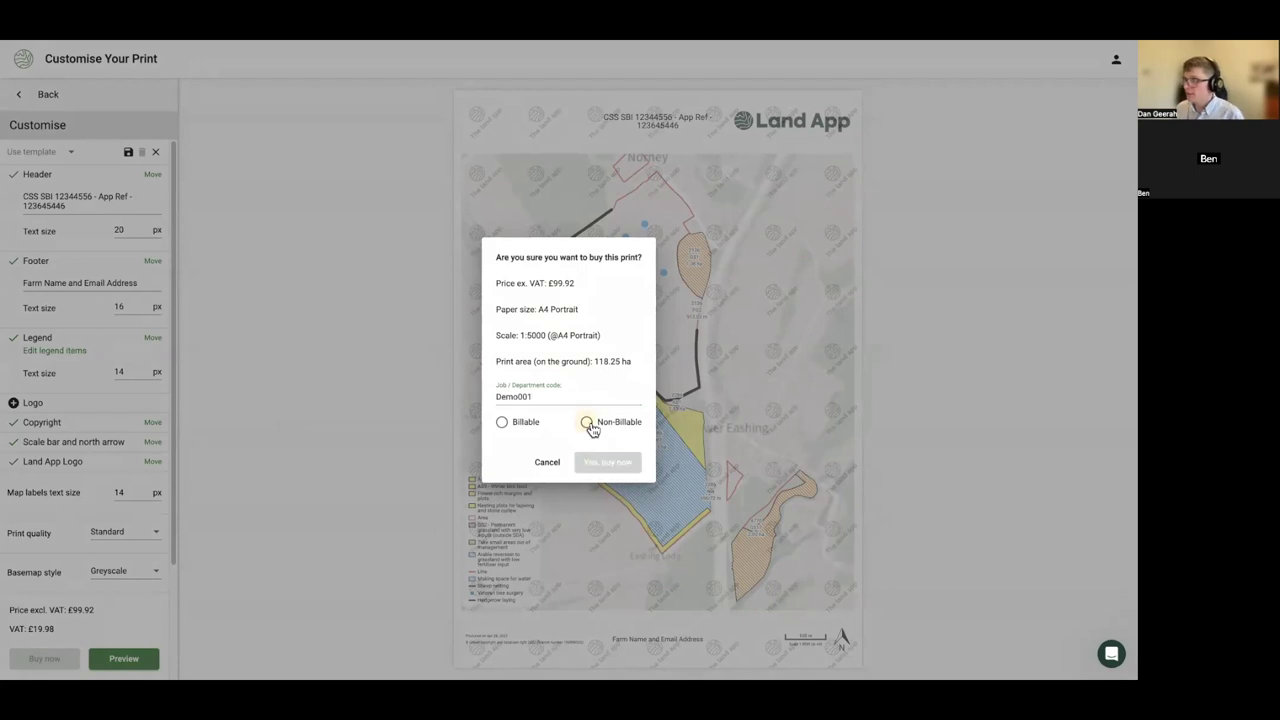
left_click(608, 462)
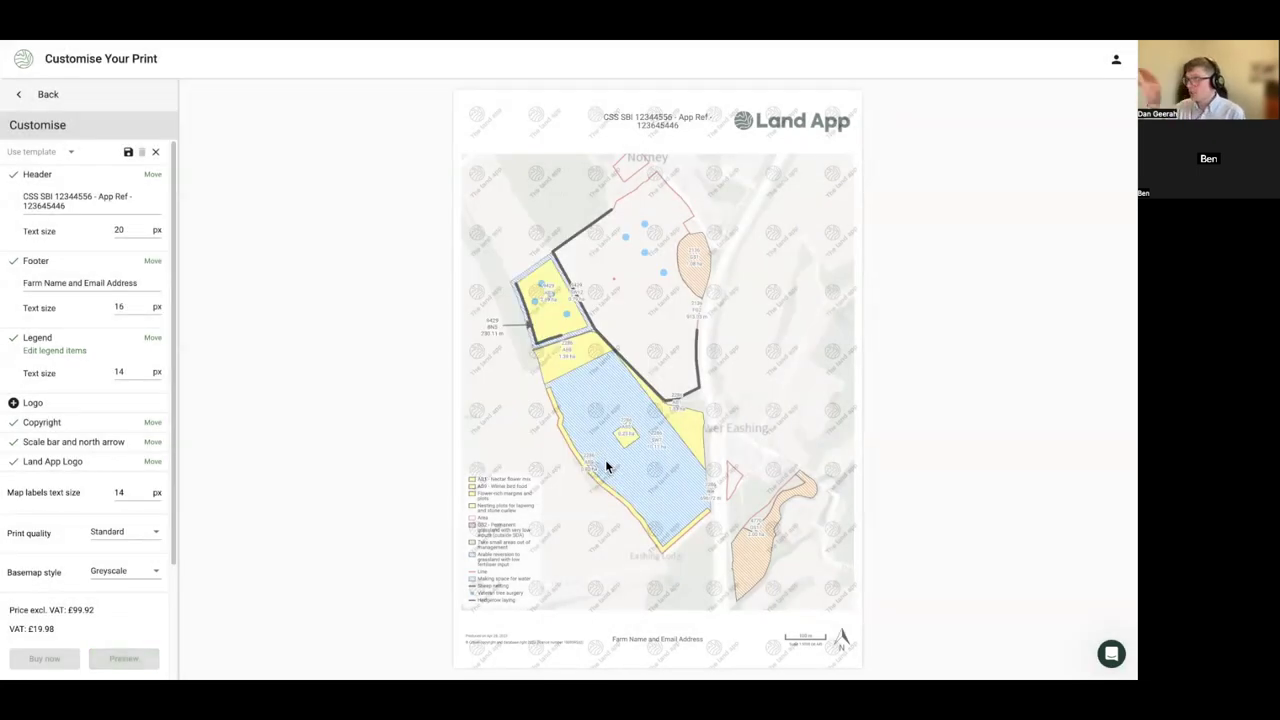
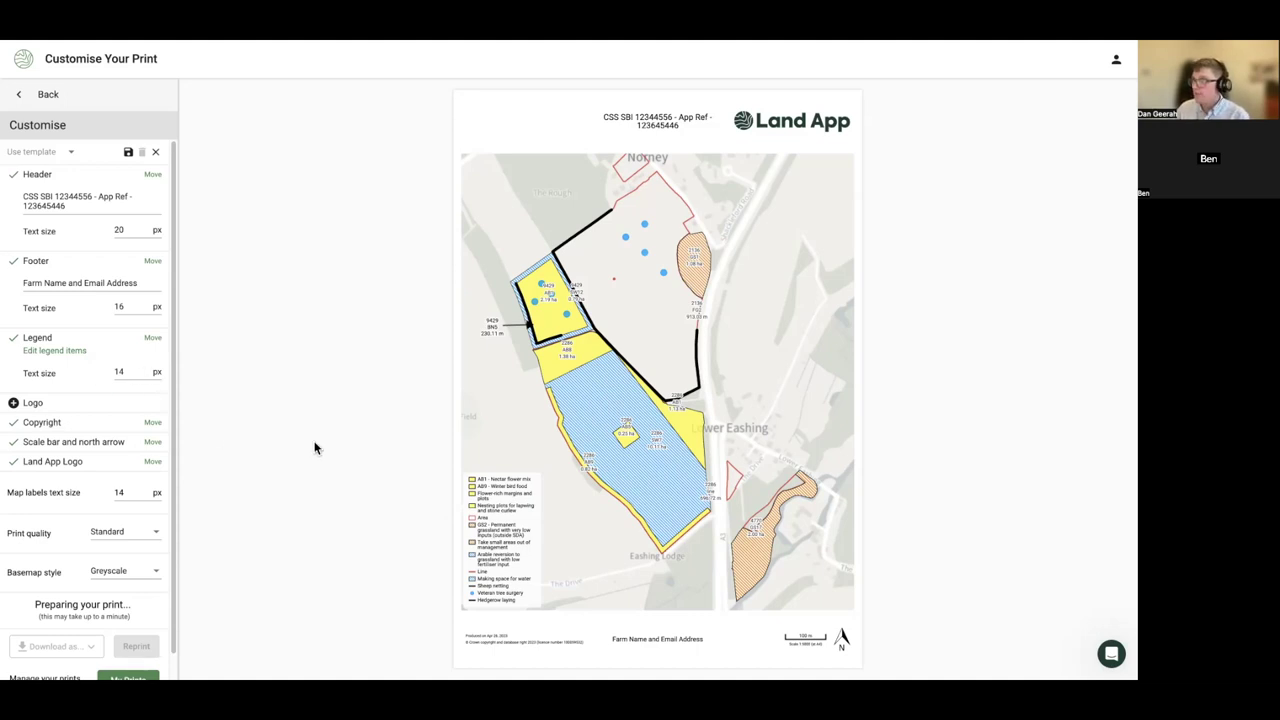
- Exit the print customisation and New print frame panel, back to the CSS plan map
left_click(54, 96)
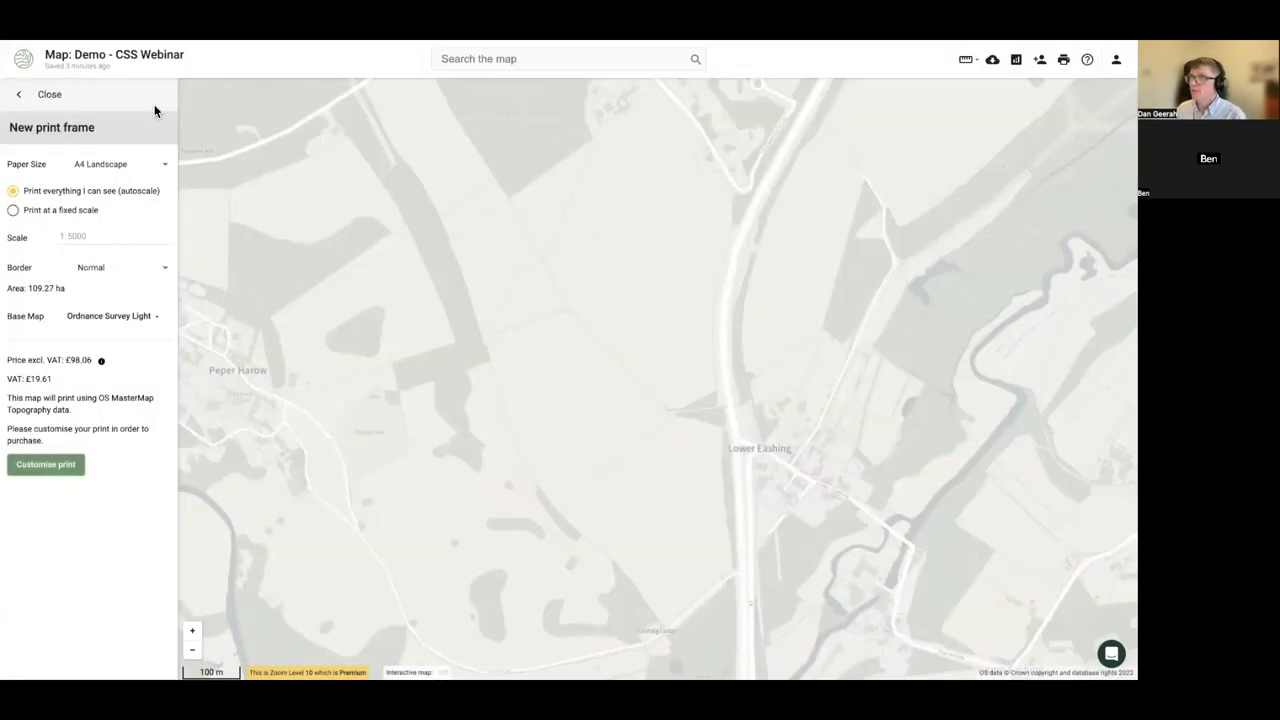
left_click(62, 94)
left_click(1116, 59)
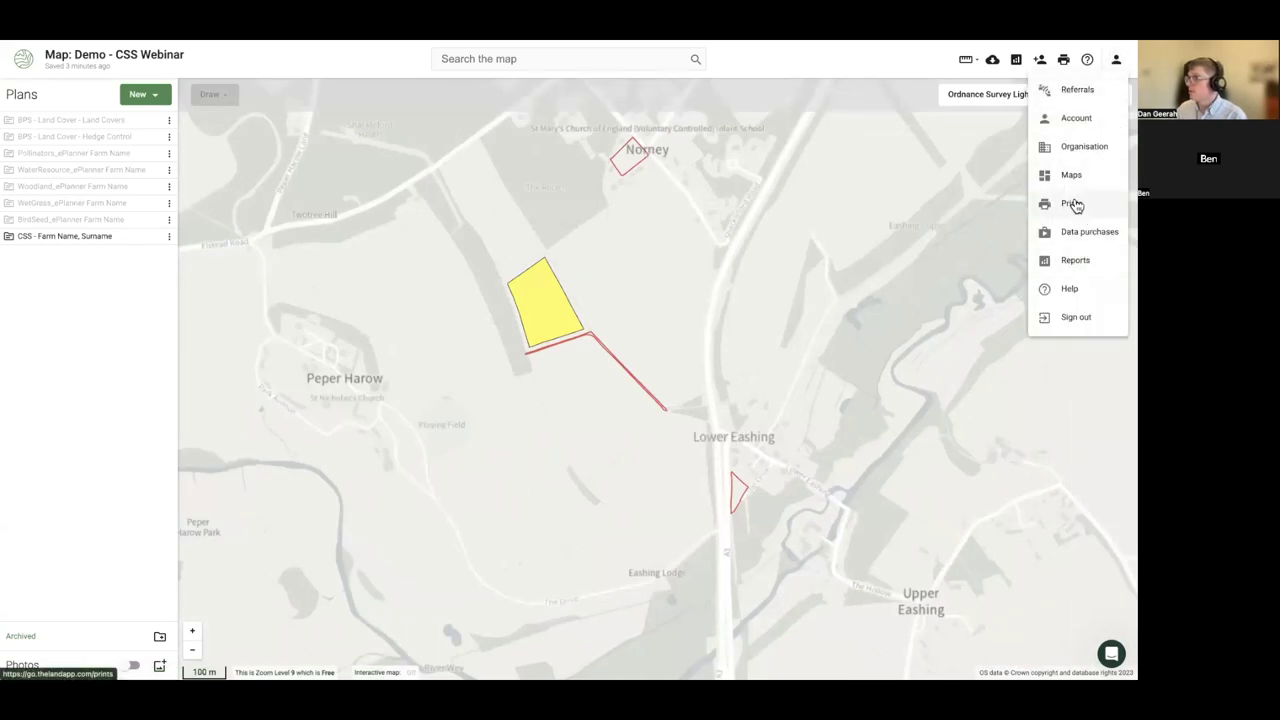
left_click(382, 335)
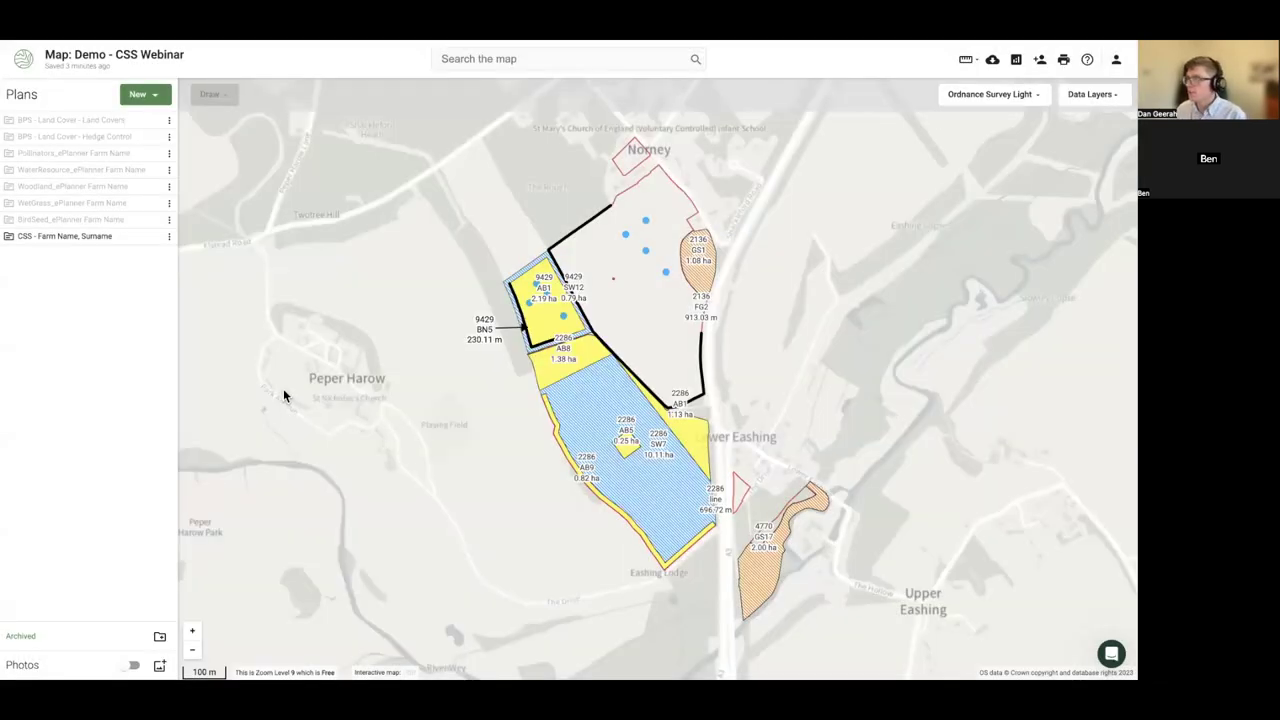
left_click_drag(284, 393, 268, 377)
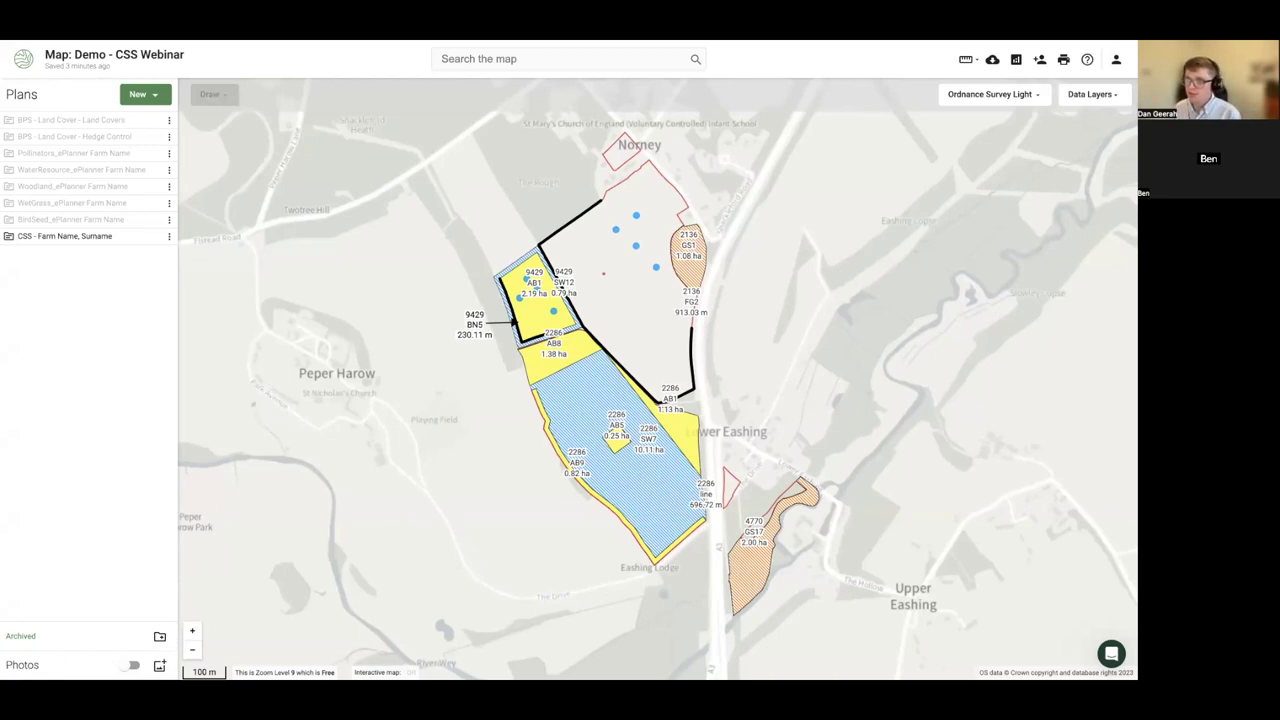
double_click(6, 663)
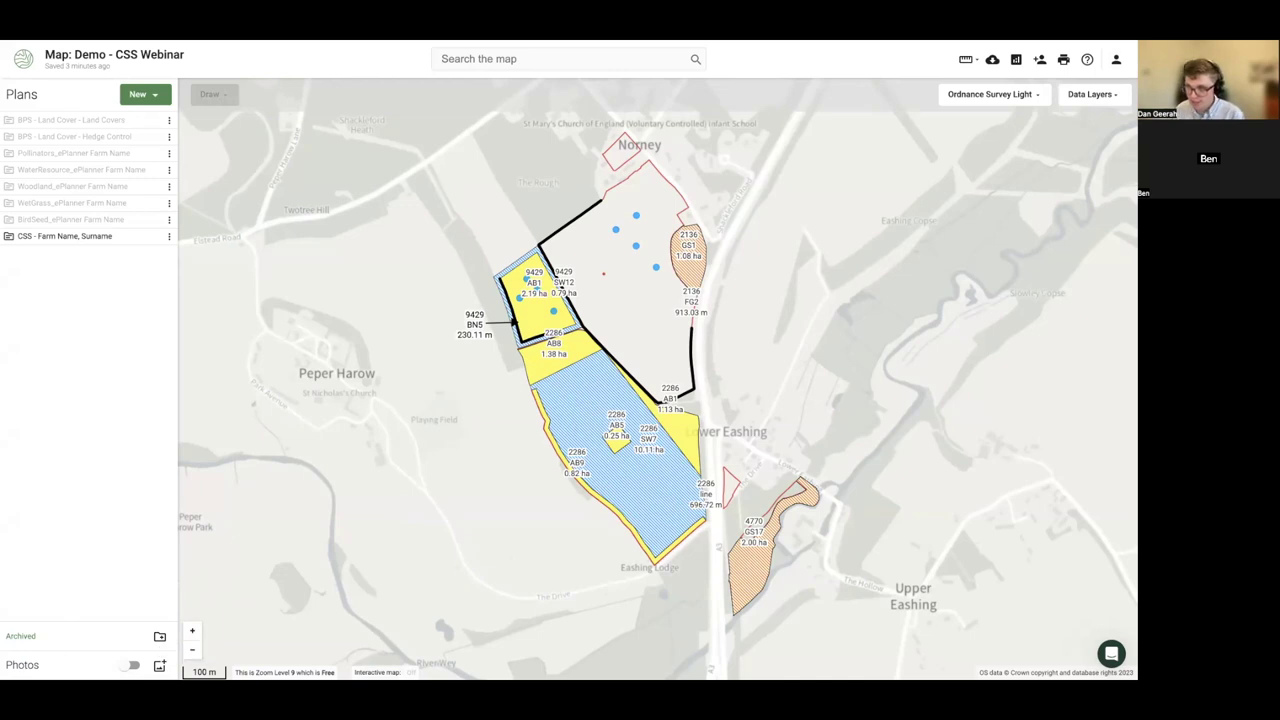
- Upload all three Norney Farm JPEGs from the Georeferenced Photos folder to the map
left_click(159, 665)
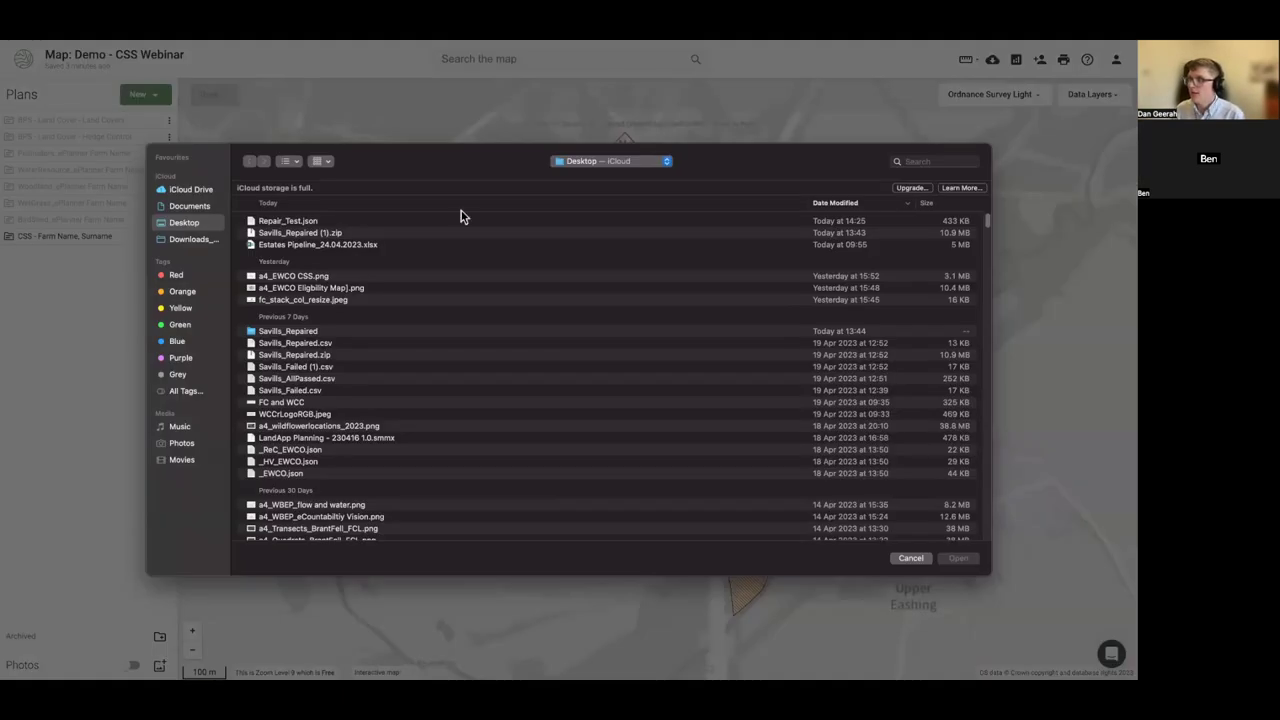
left_click(919, 161)
type("geore")
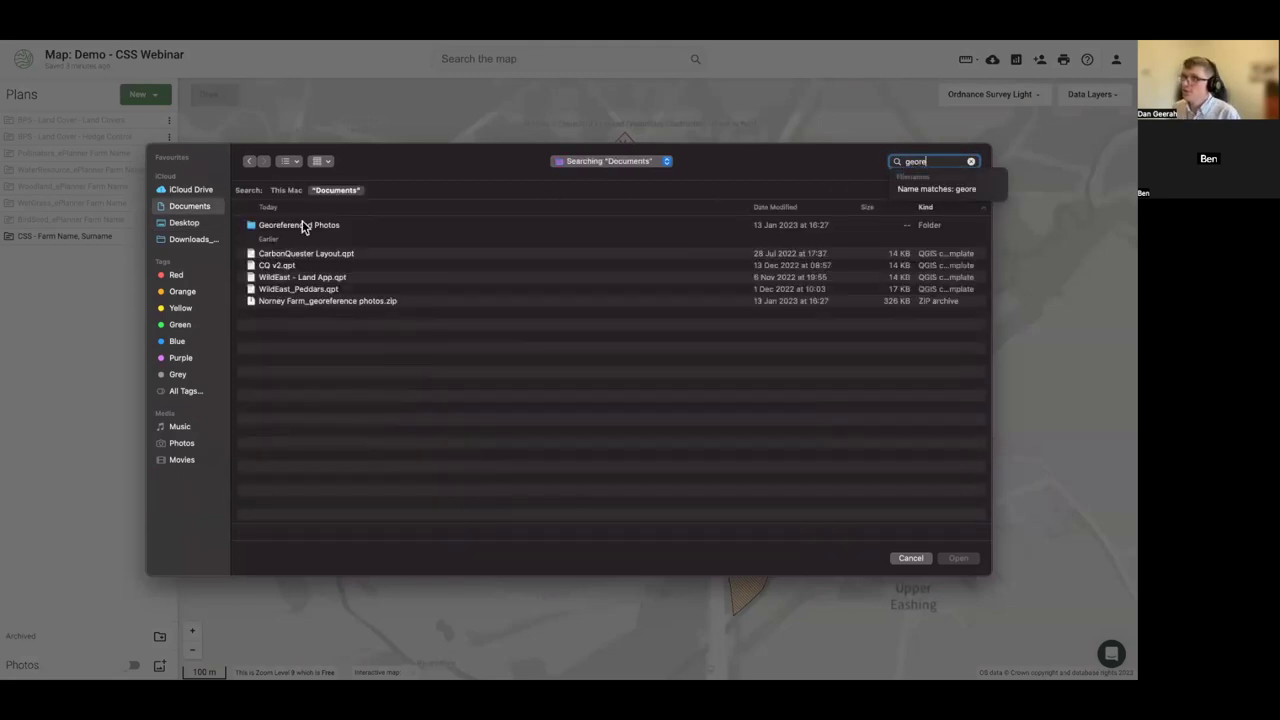
double_click(303, 226)
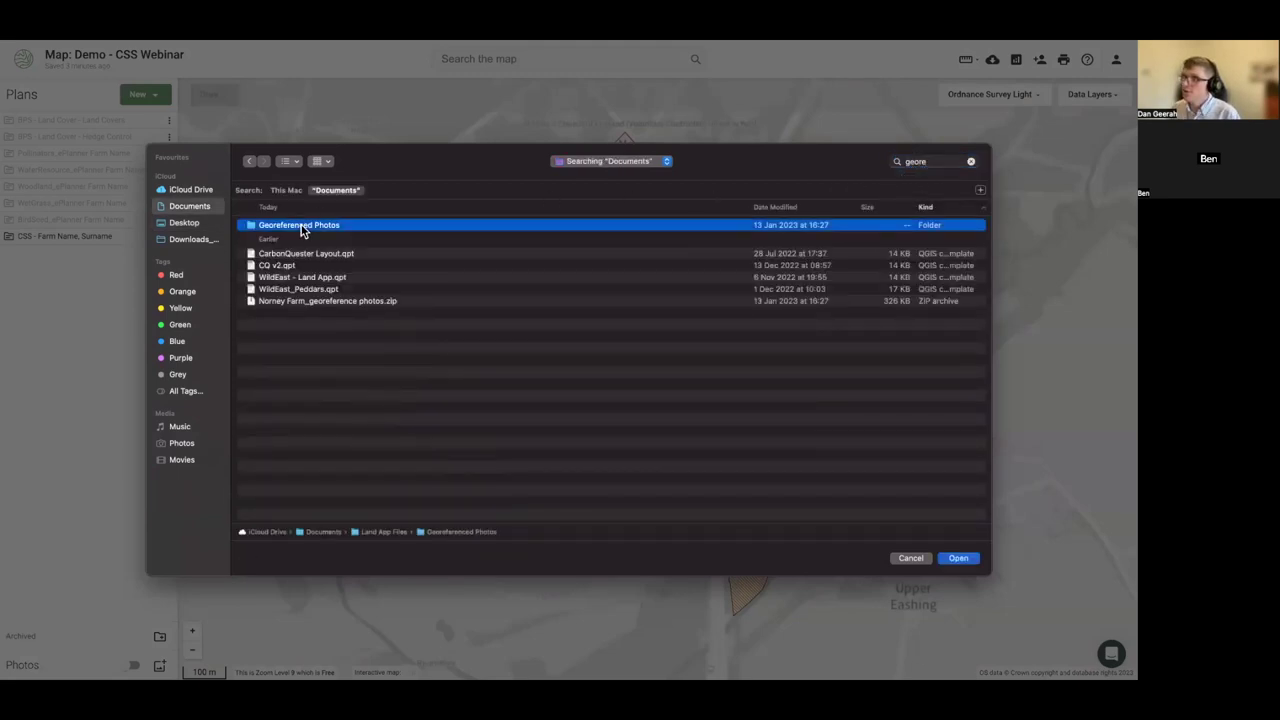
left_click(286, 250)
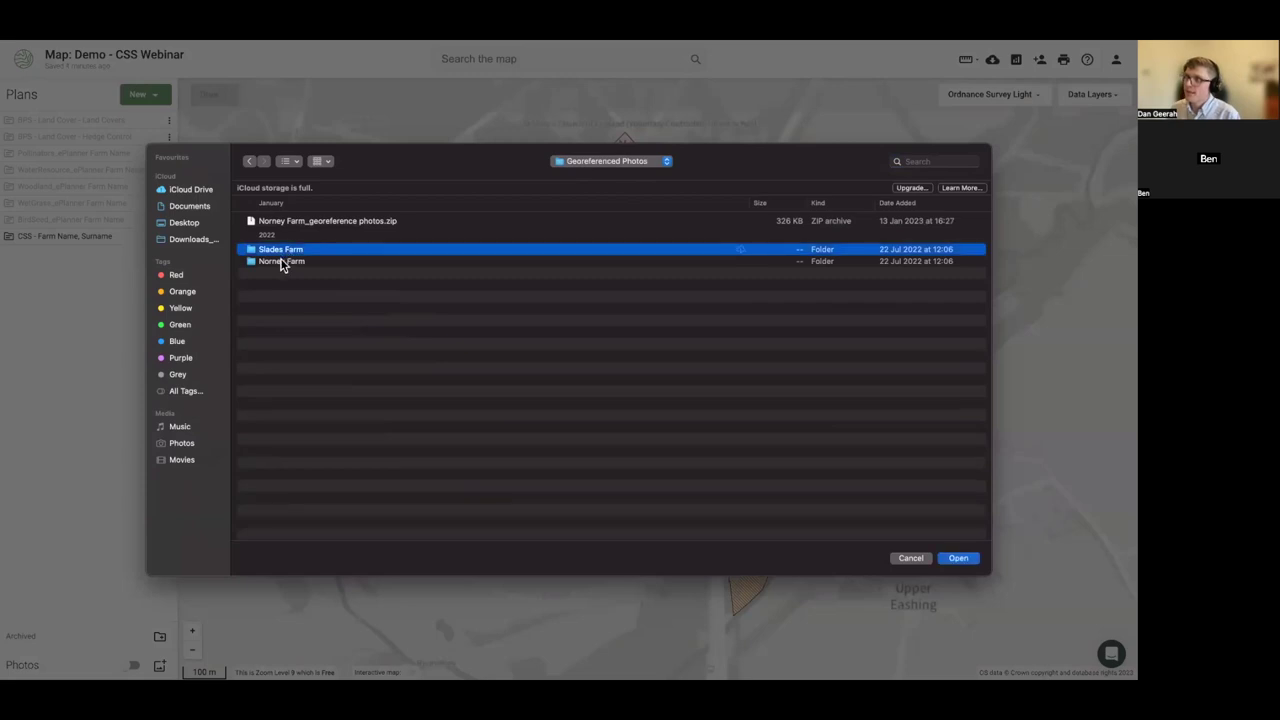
double_click(286, 262)
left_click(288, 245)
left_click(292, 222, "shift")
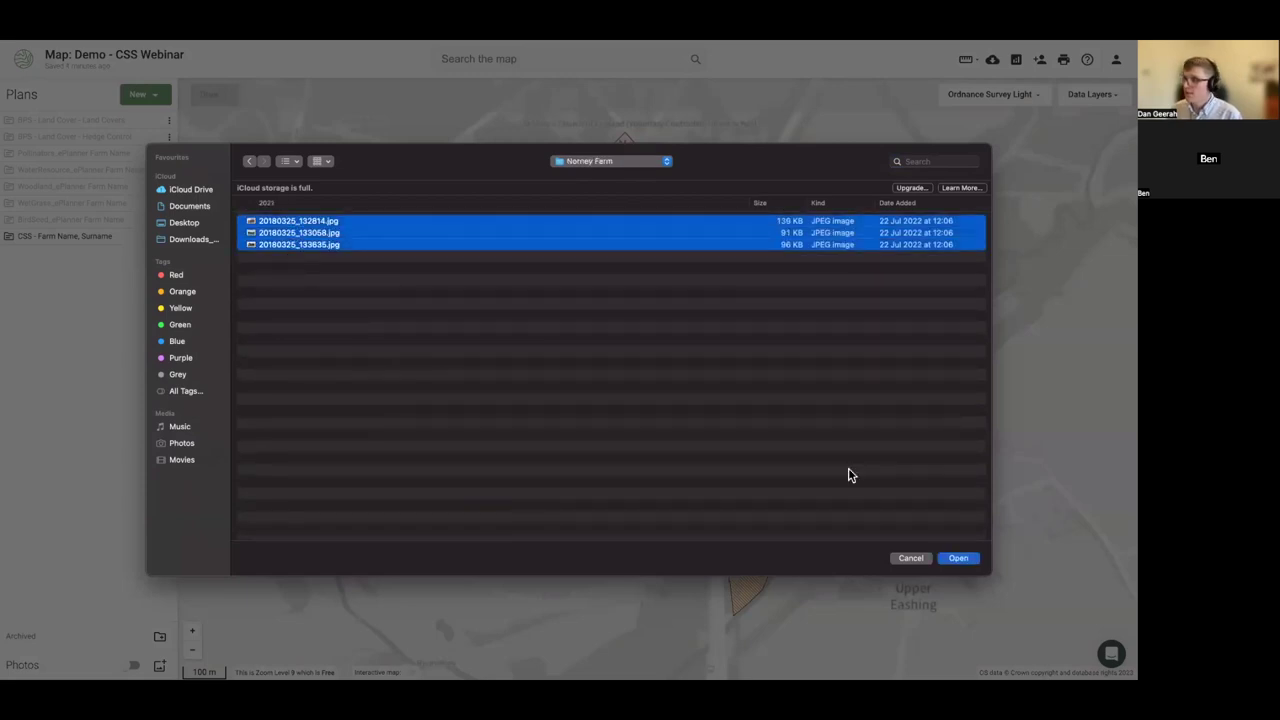
left_click(956, 557)
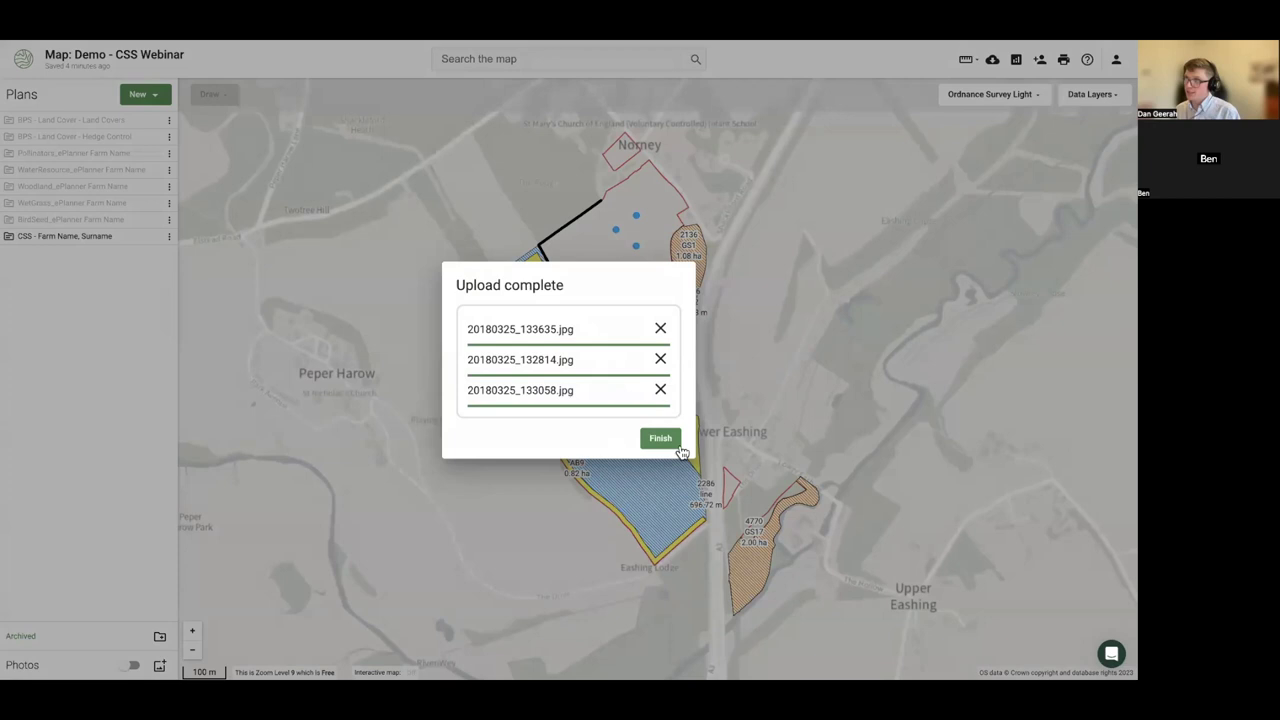
left_click(678, 449)
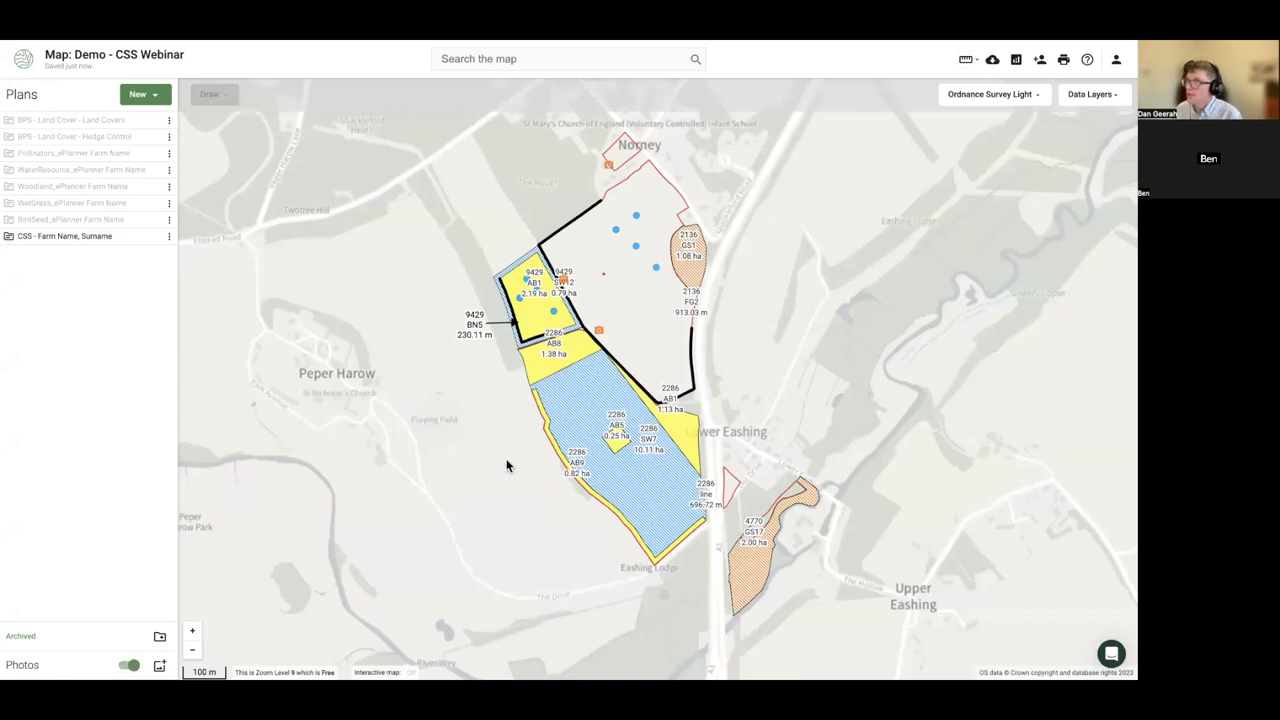
- Preview the uploaded photo near SW12 enlarged, then close its details
scroll(575, 285, "up", 3)
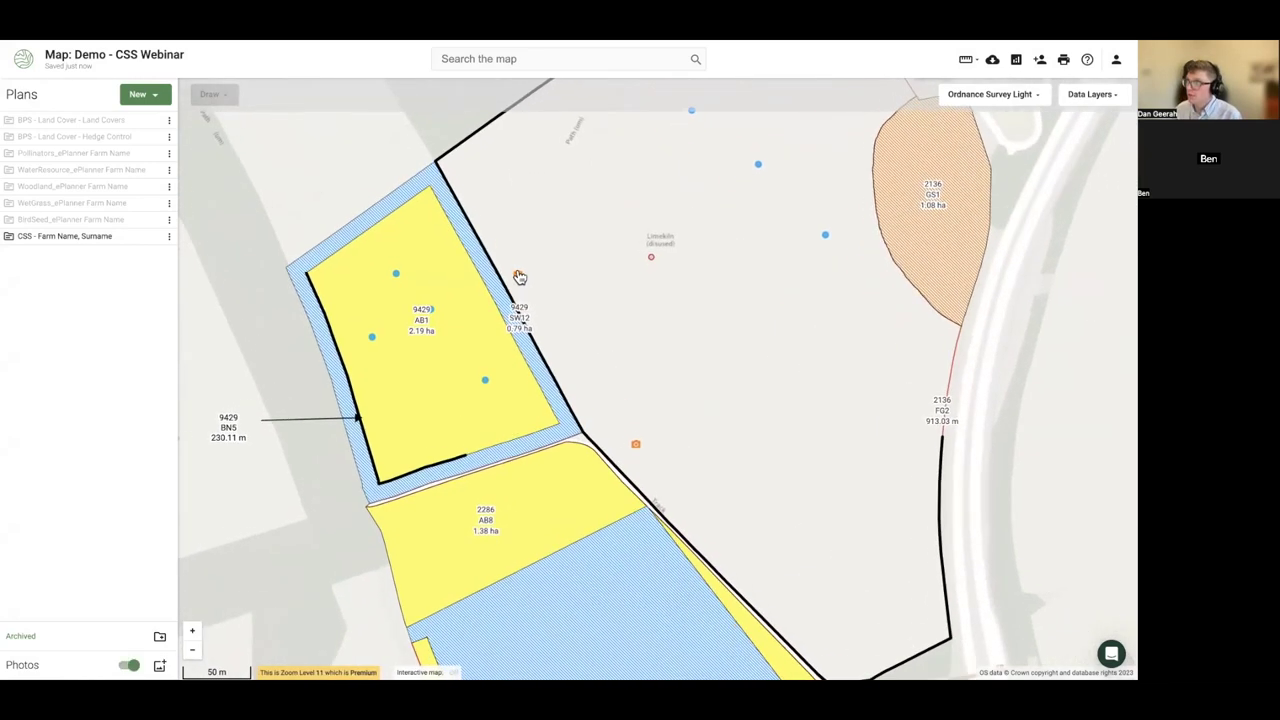
left_click(519, 277)
left_click(1054, 203)
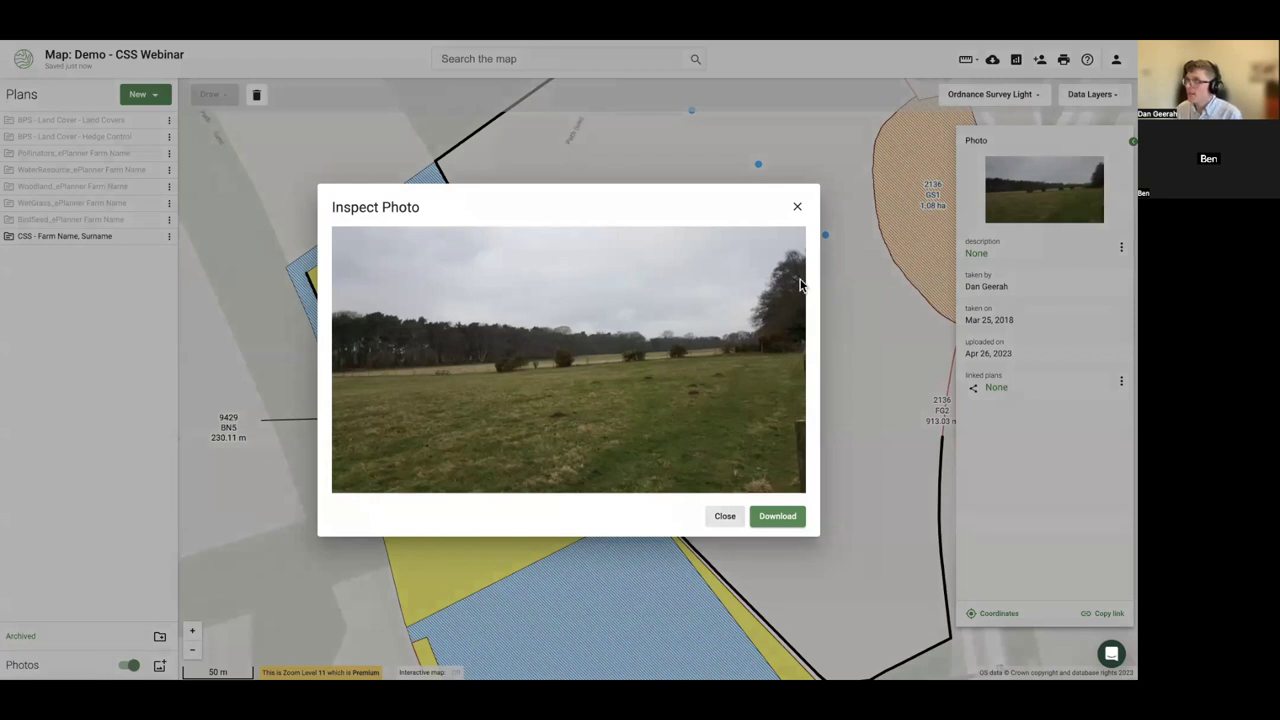
left_click(797, 207)
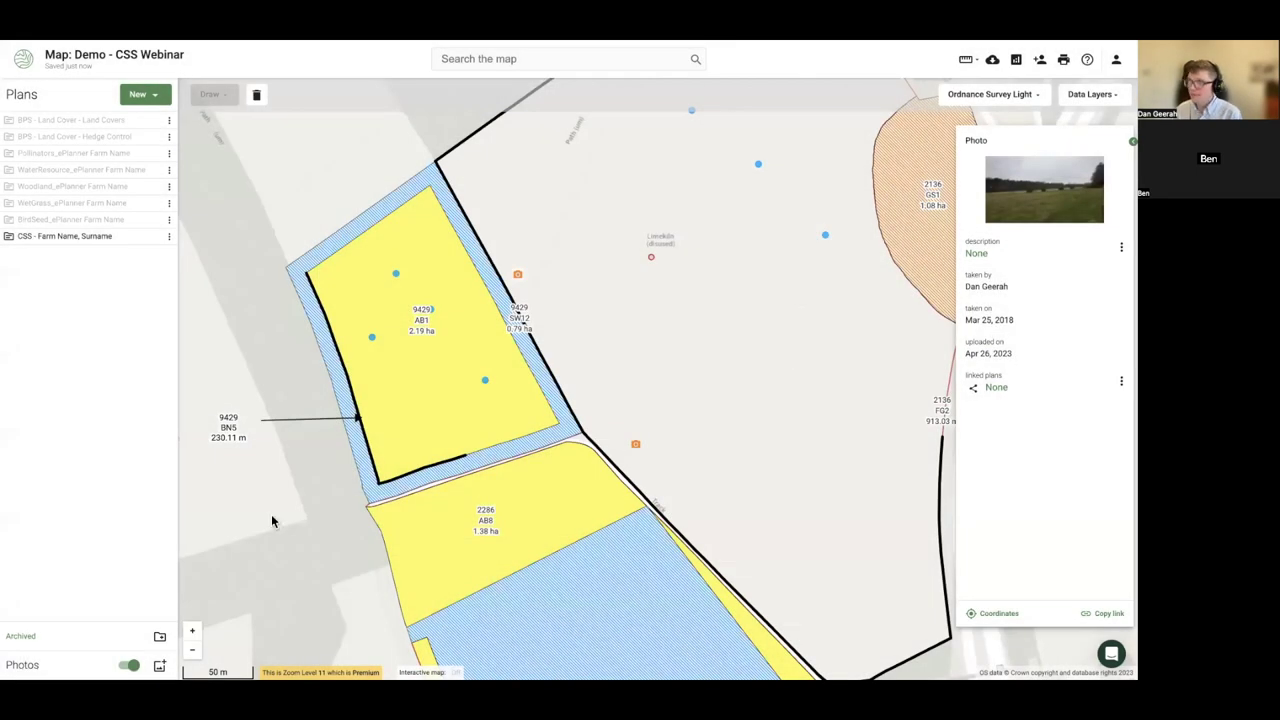
left_click(239, 546)
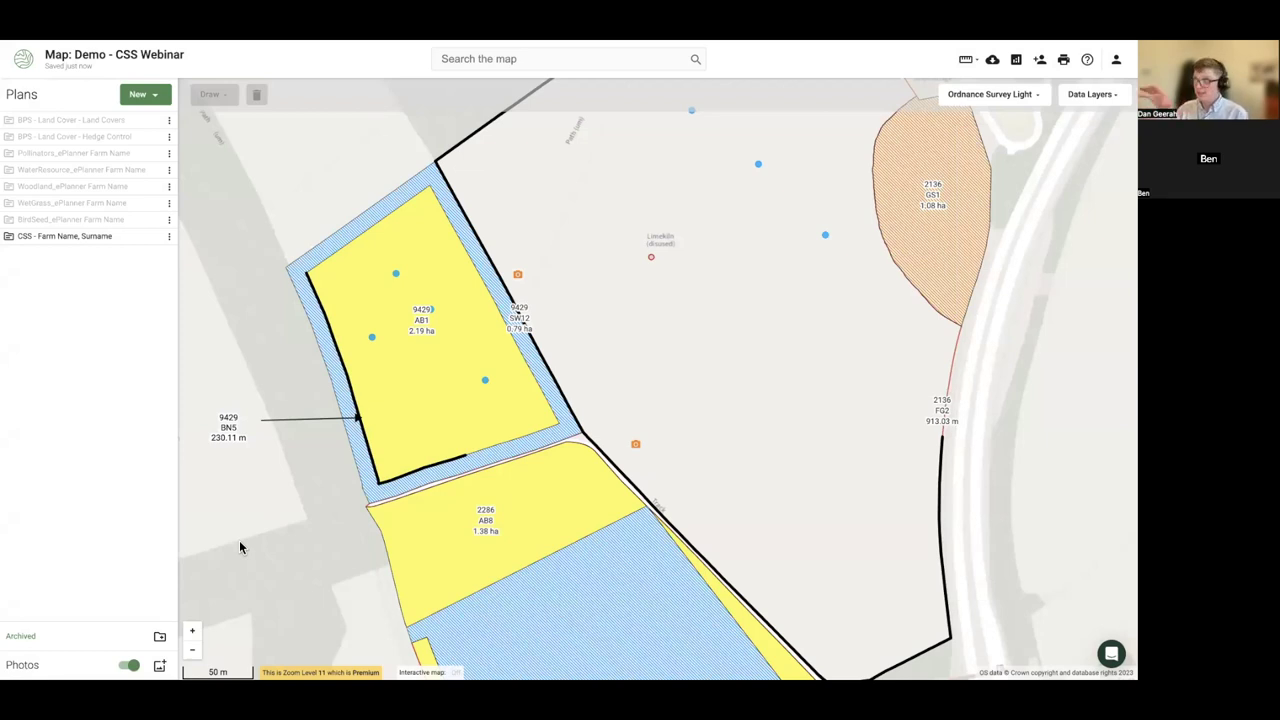
scroll(245, 535, "down", 2)
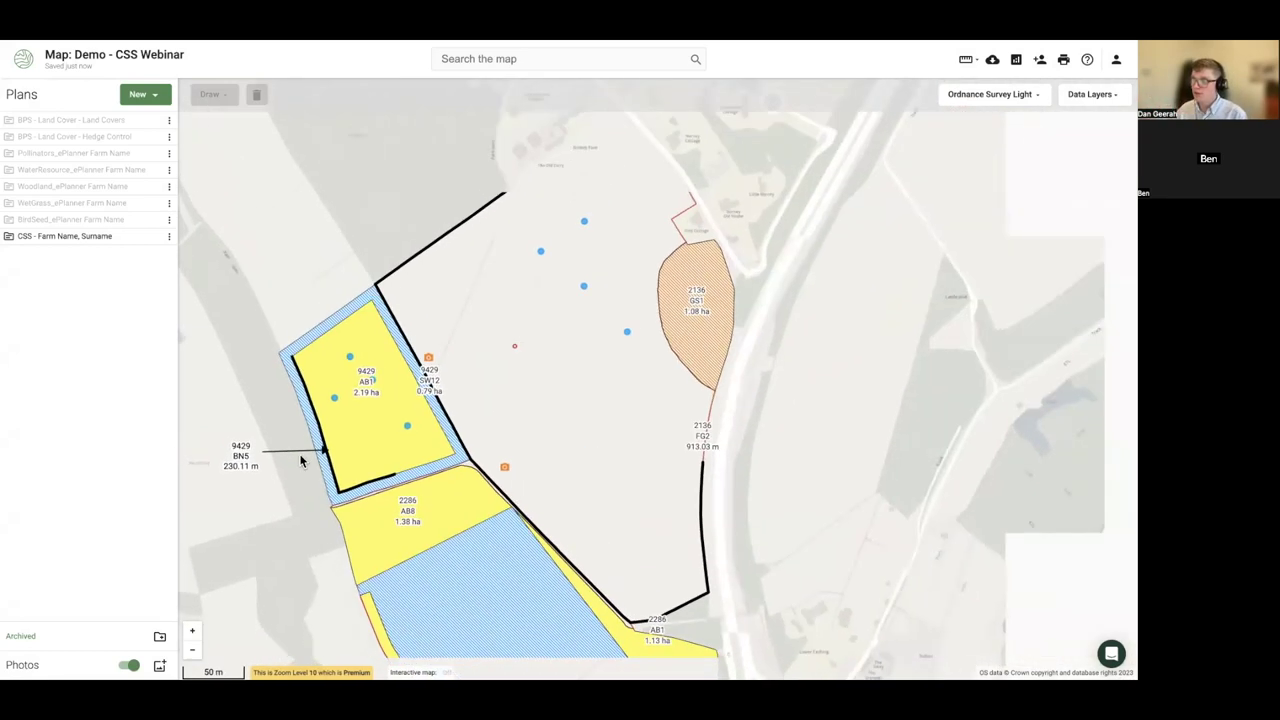
scroll(271, 200, "down", 2)
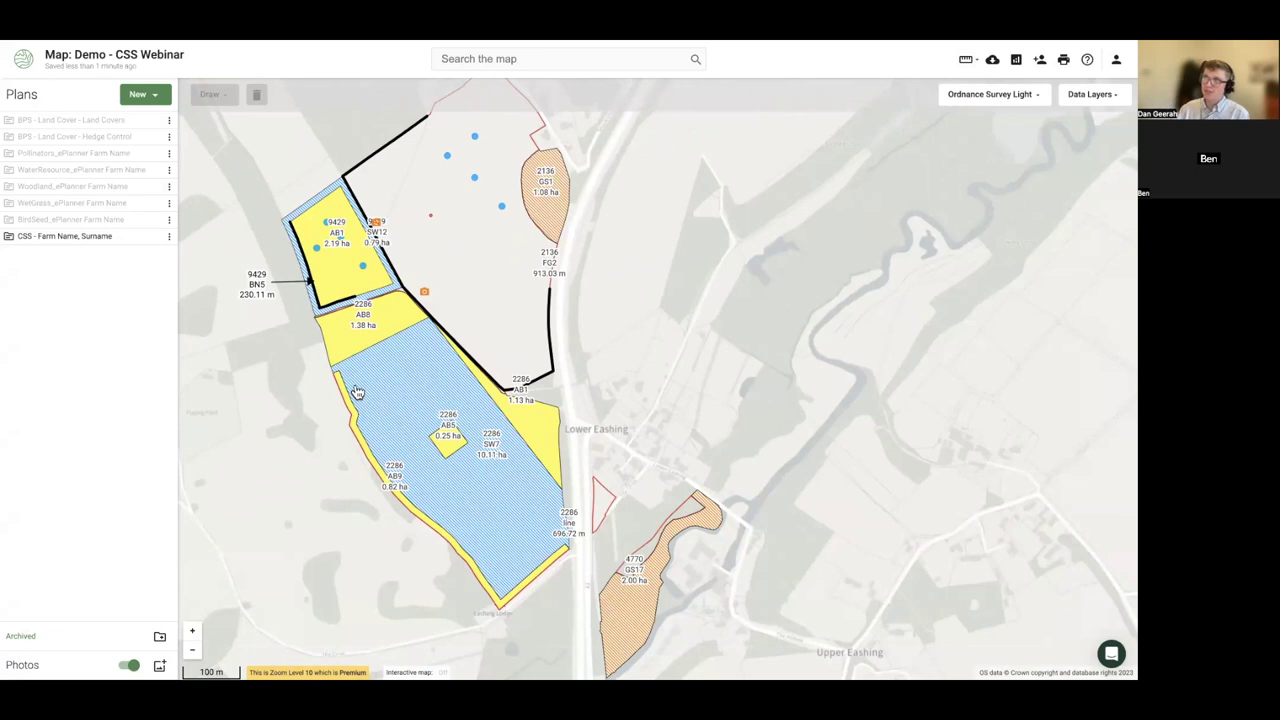
- Select the photo marker beside the boundary and view the photo enlarged
left_click_drag(190, 57, 74, 55)
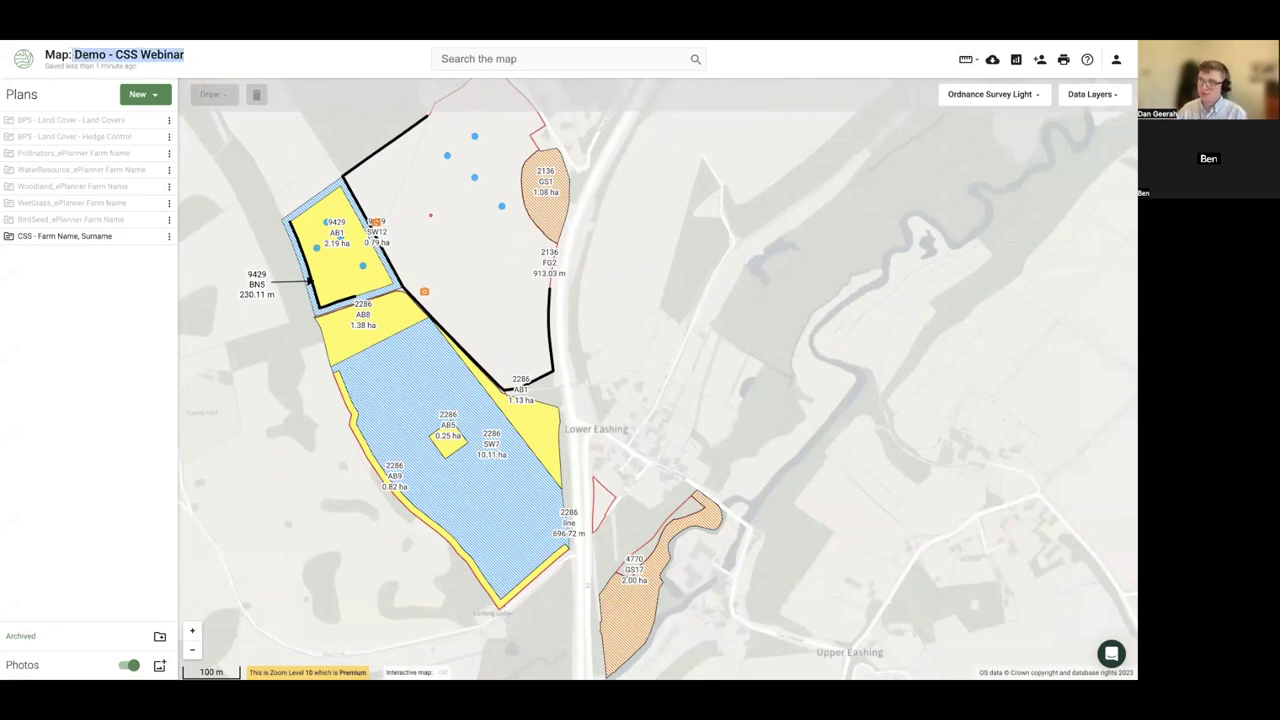
left_click_drag(534, 285, 536, 338)
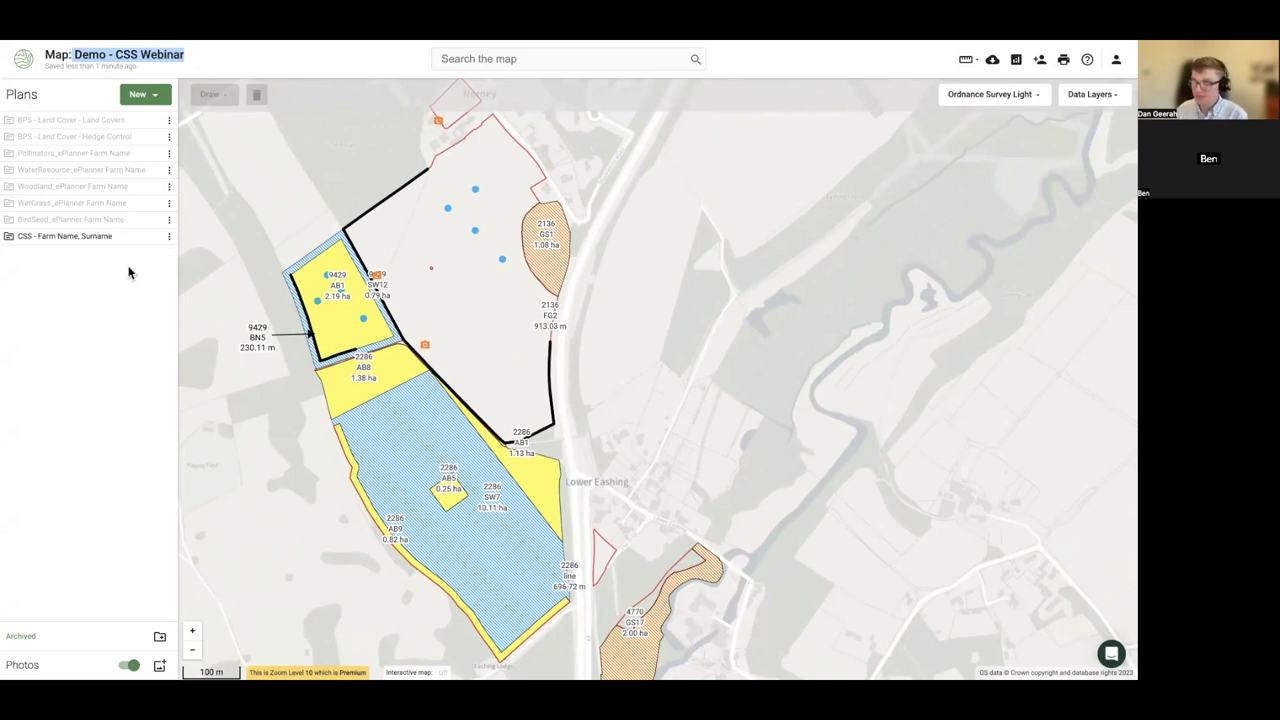
left_click(424, 347)
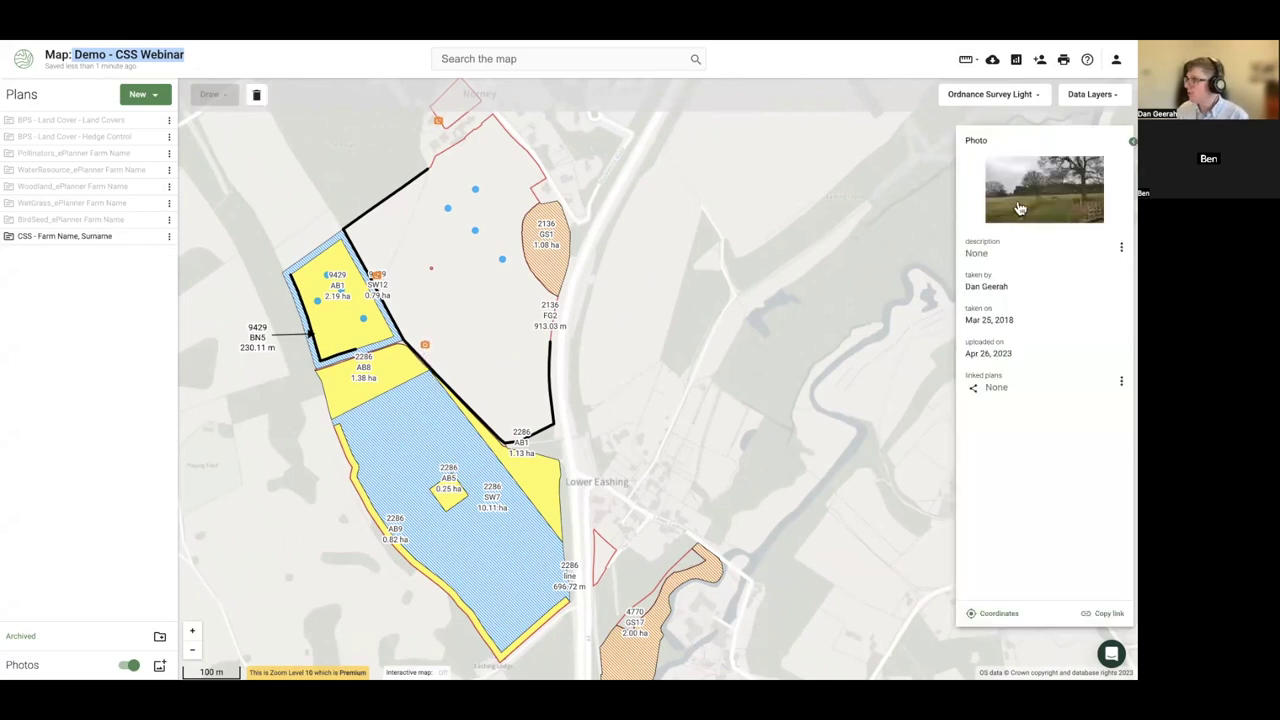
left_click(453, 397)
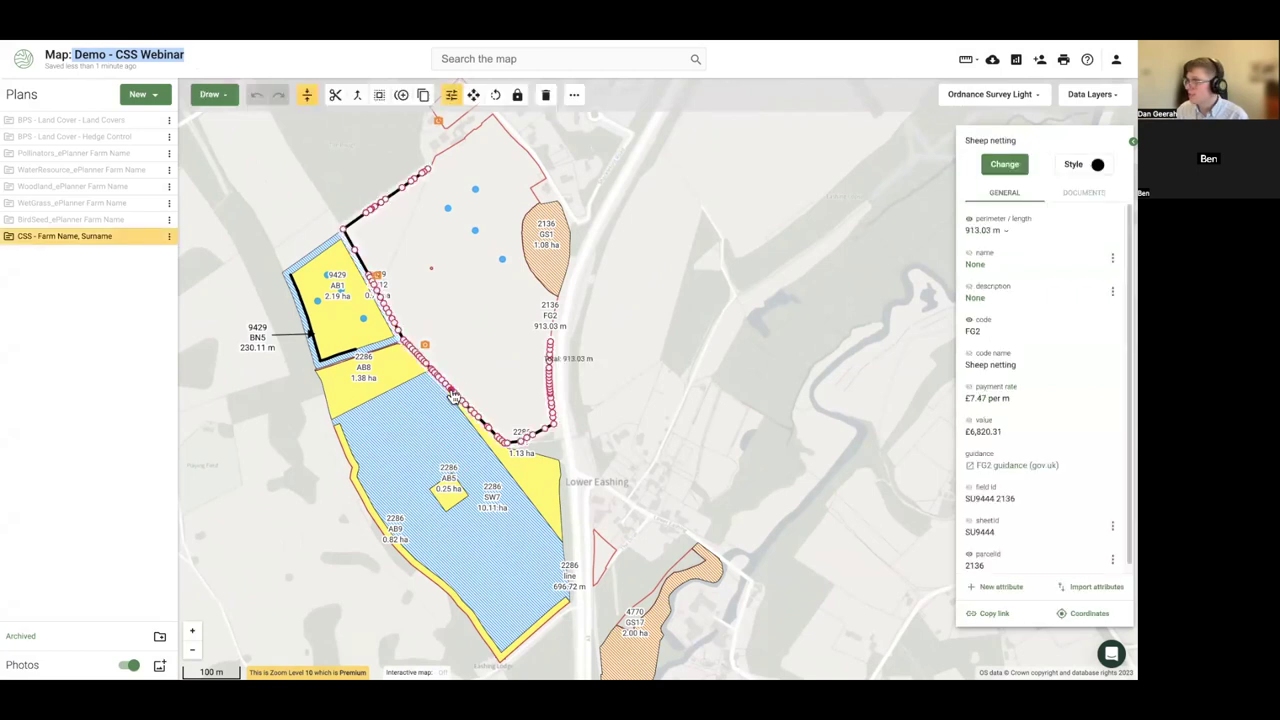
key("Escape")
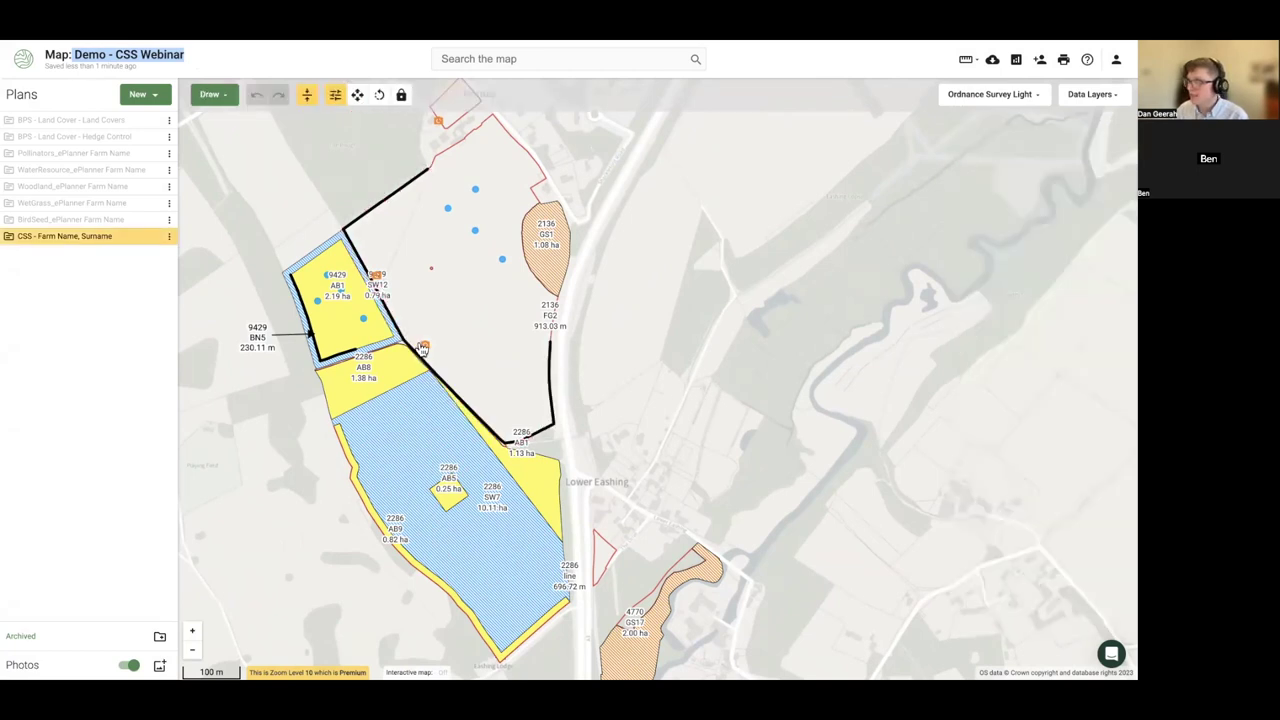
left_click(420, 352)
left_click(424, 347)
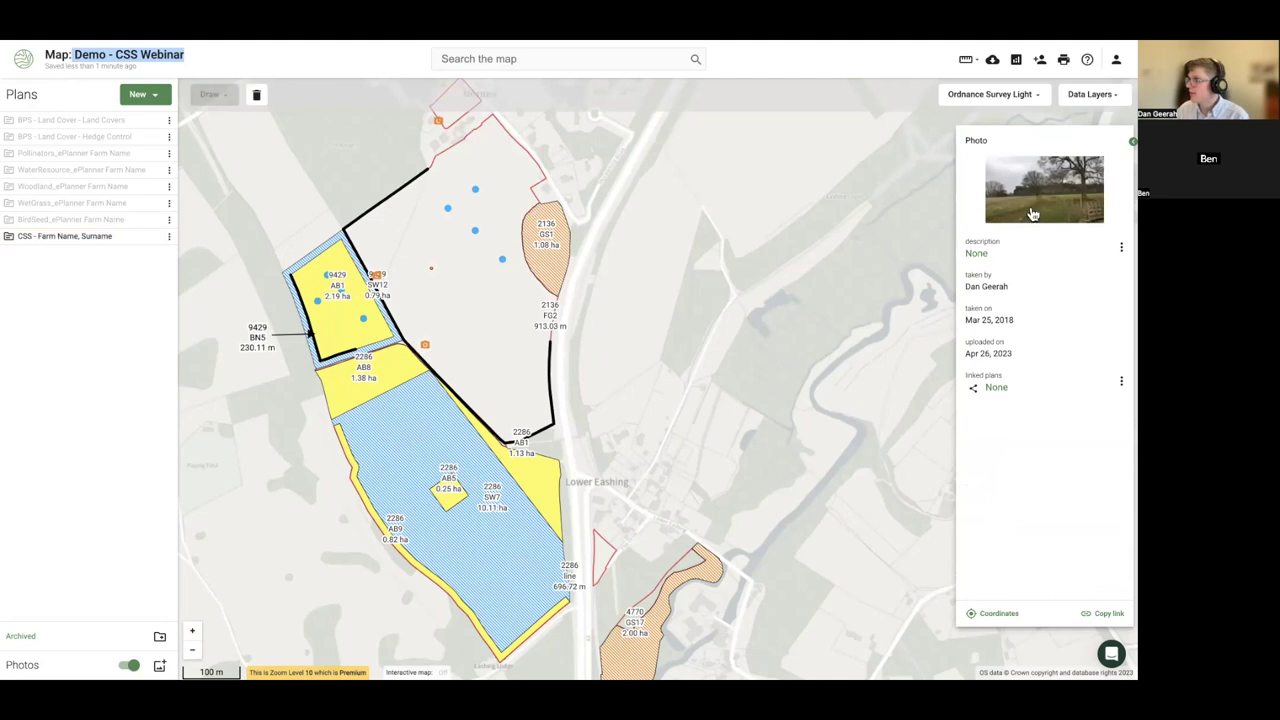
left_click(1034, 213)
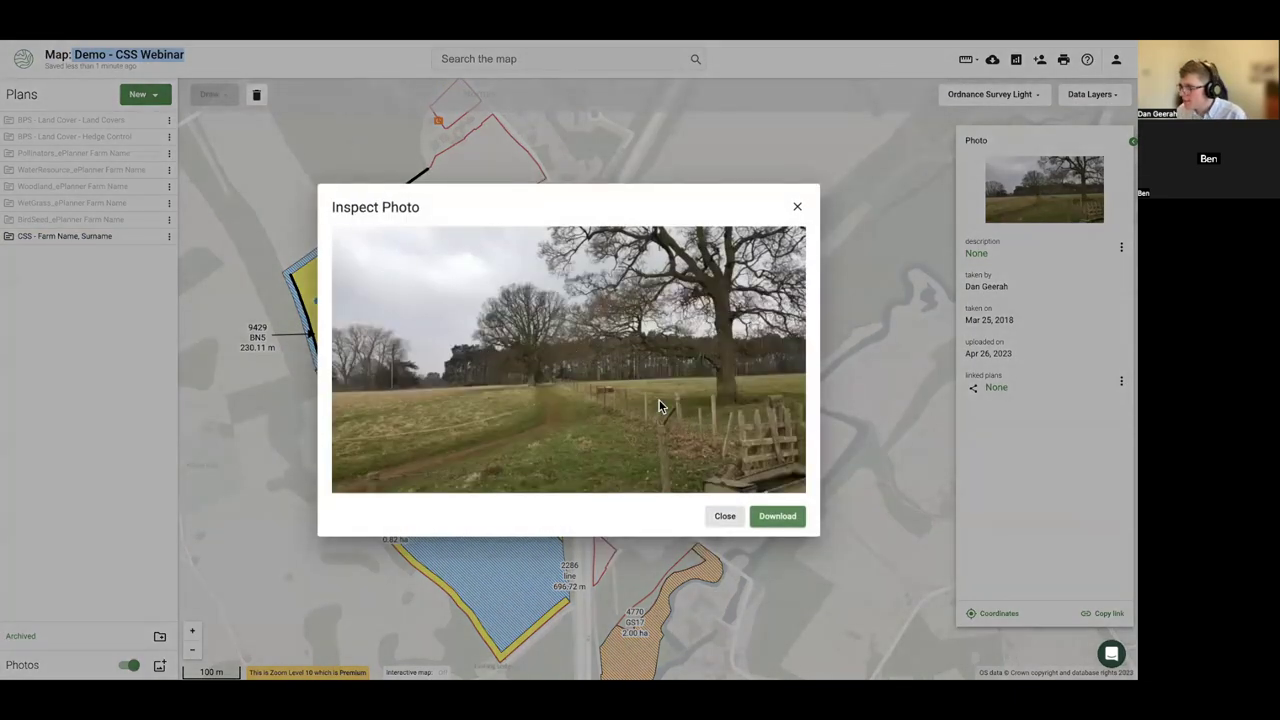
left_click(798, 209)
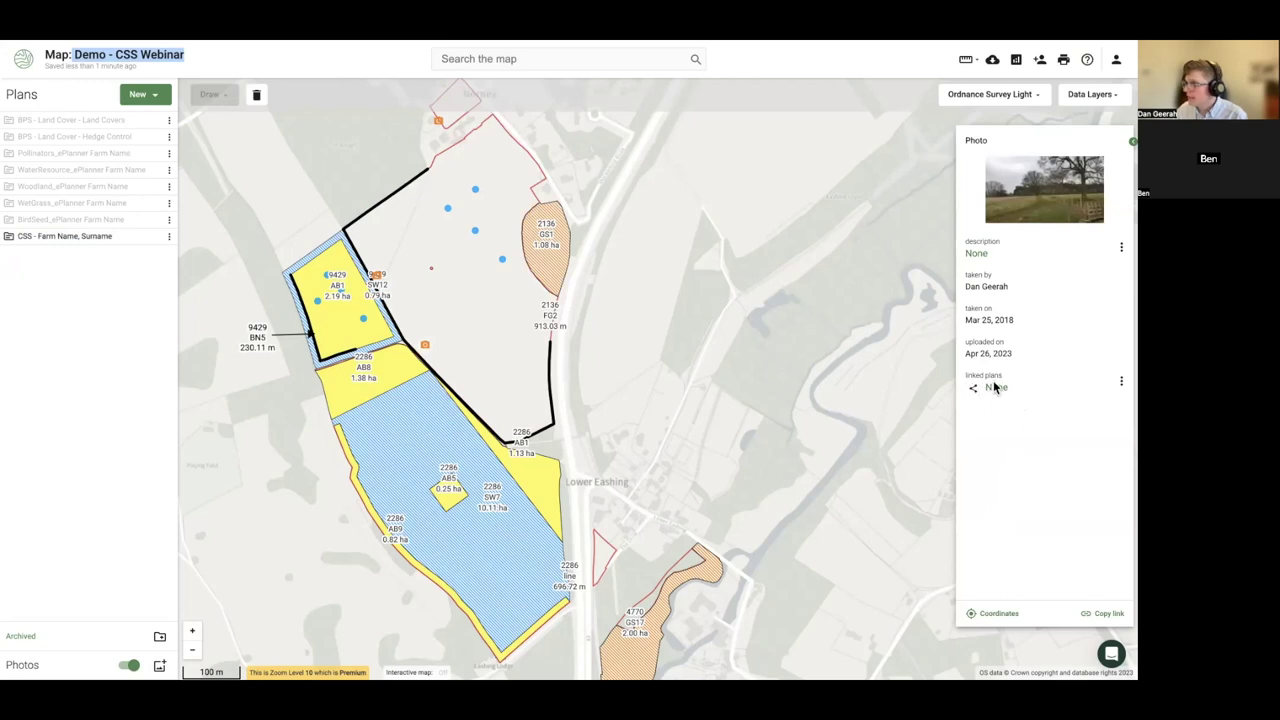
- Link the photo to the CSS plan, then hide the photo markers and plan features
left_click(1121, 381)
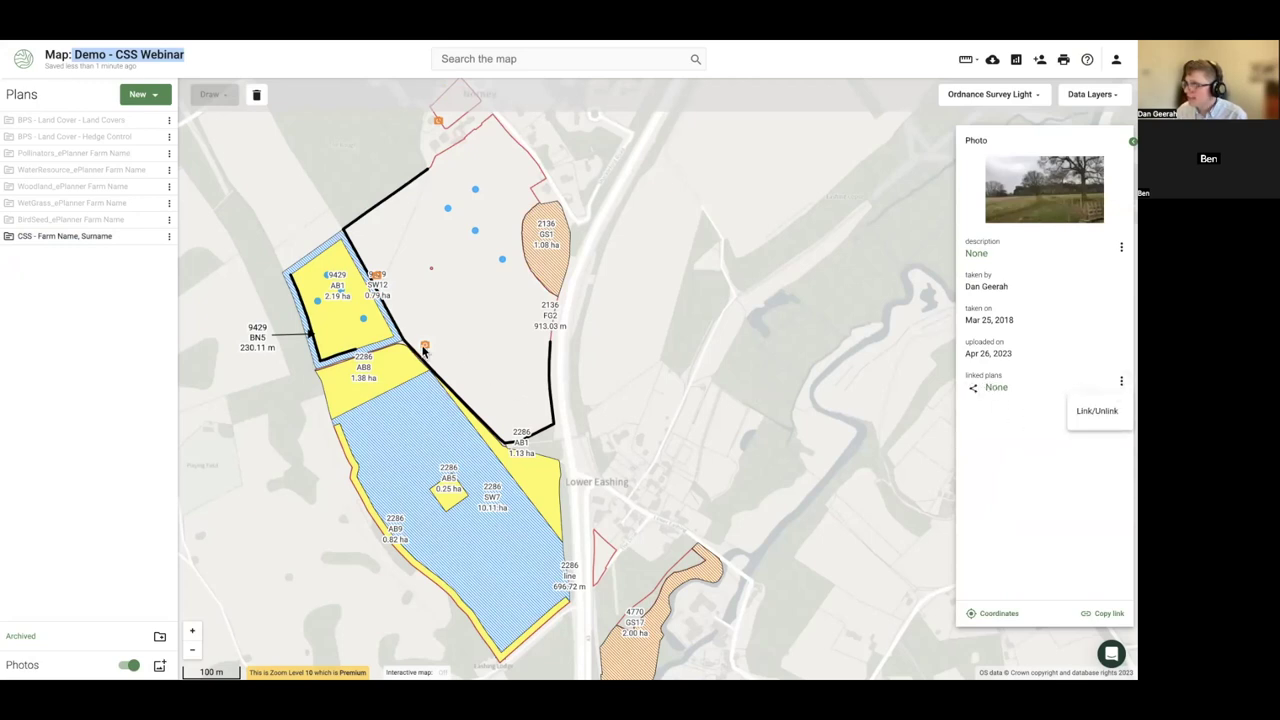
left_click(1117, 418)
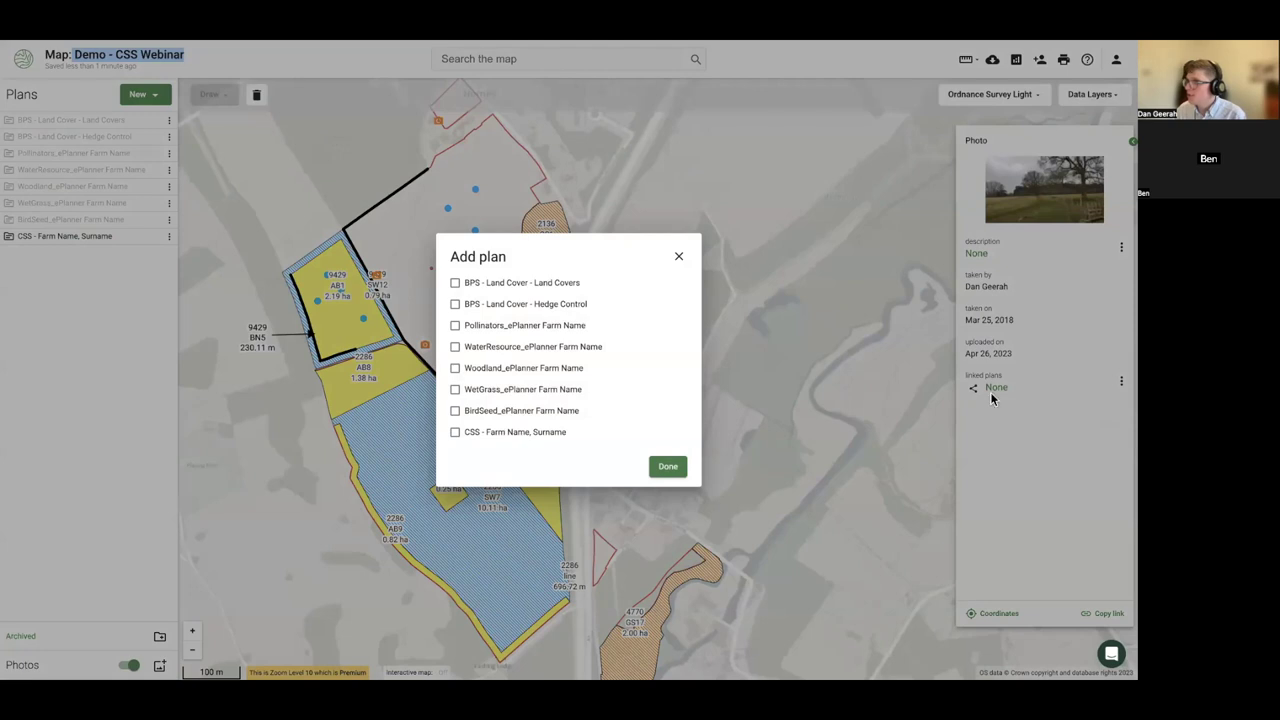
left_click(531, 436)
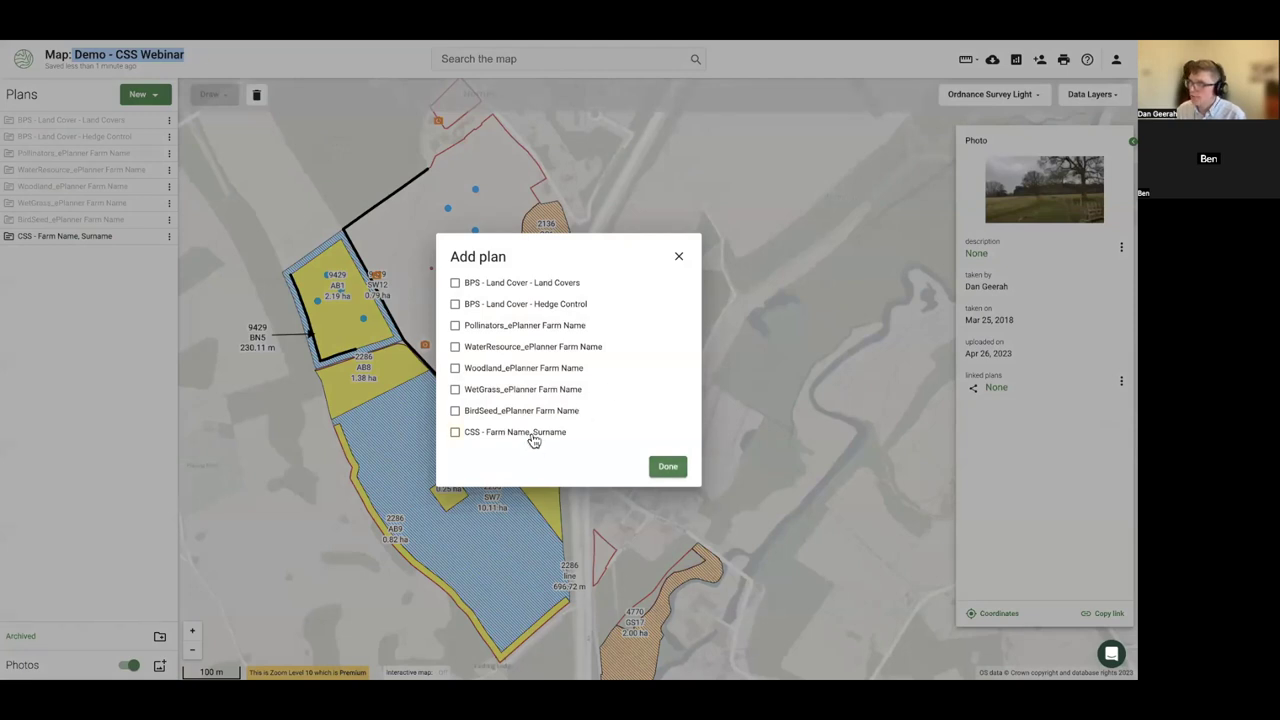
left_click(668, 470)
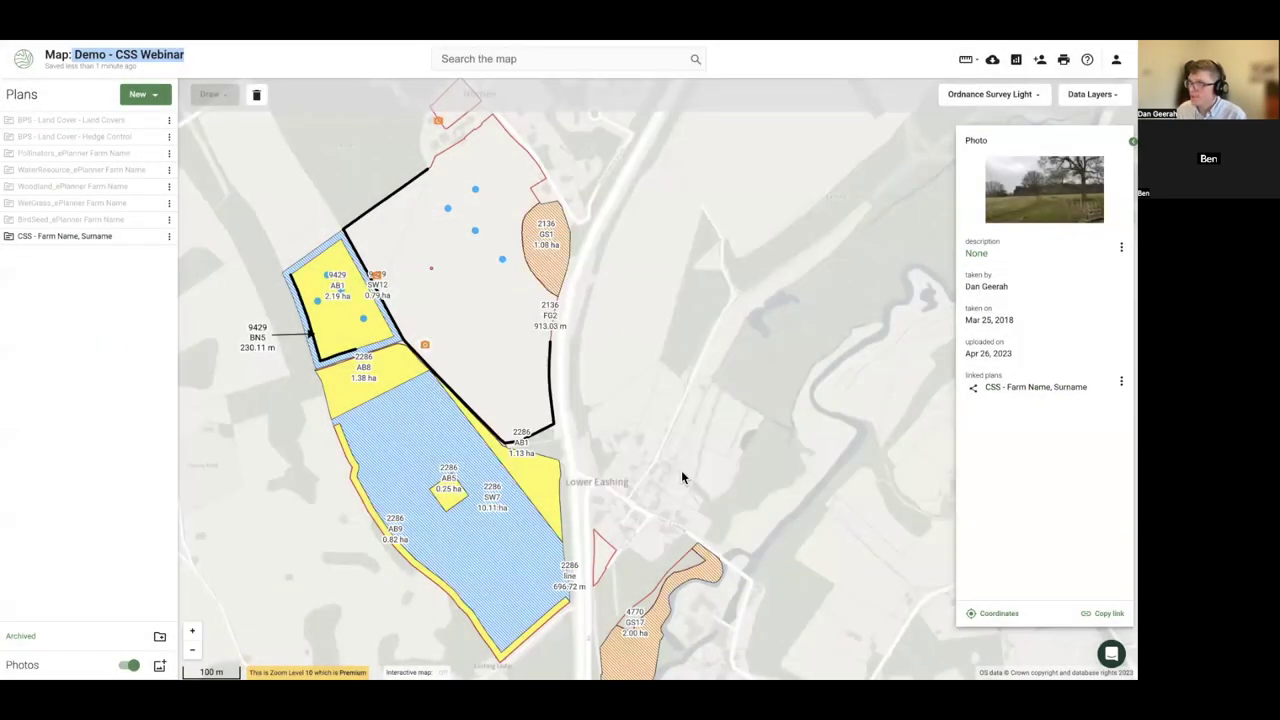
left_click(661, 420)
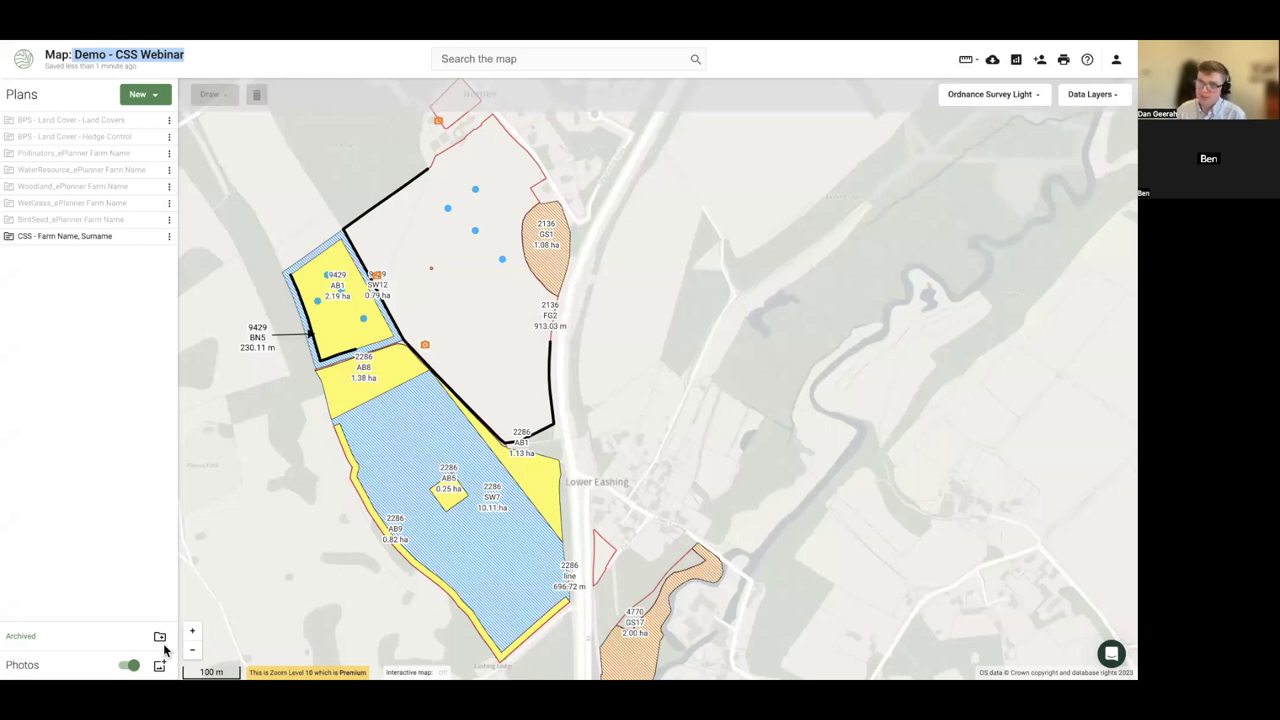
left_click(124, 664)
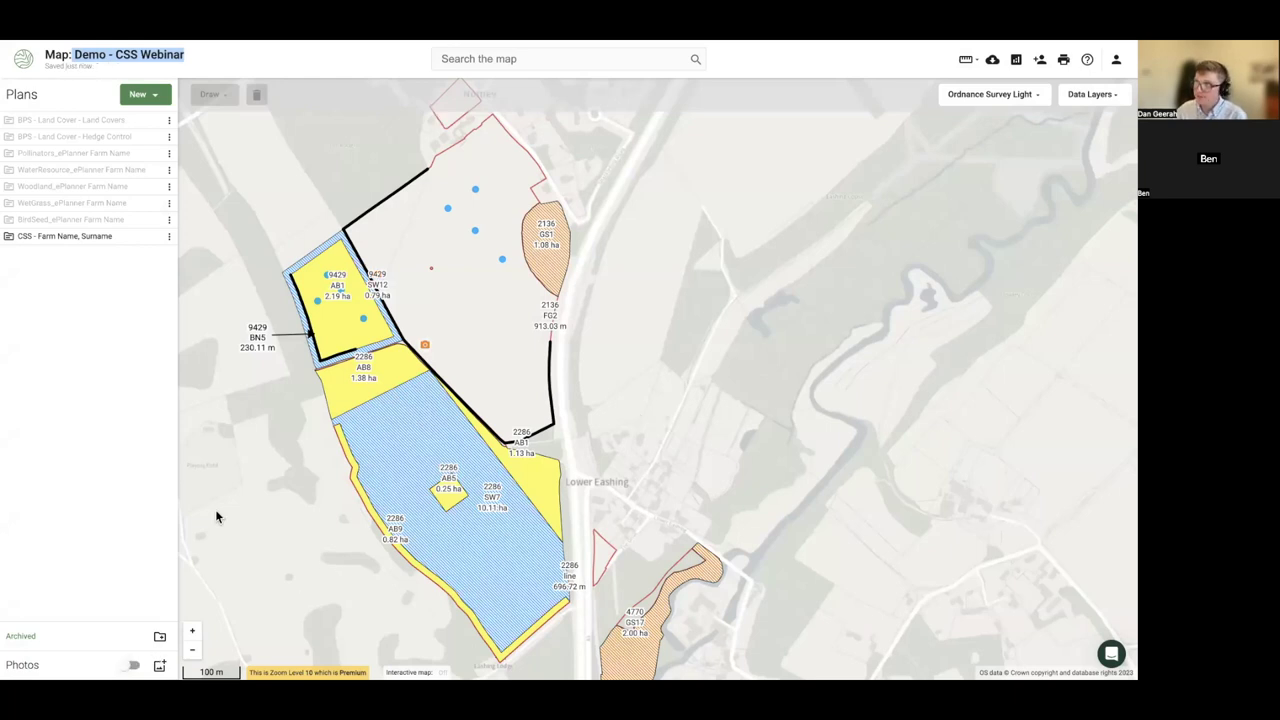
left_click(154, 239)
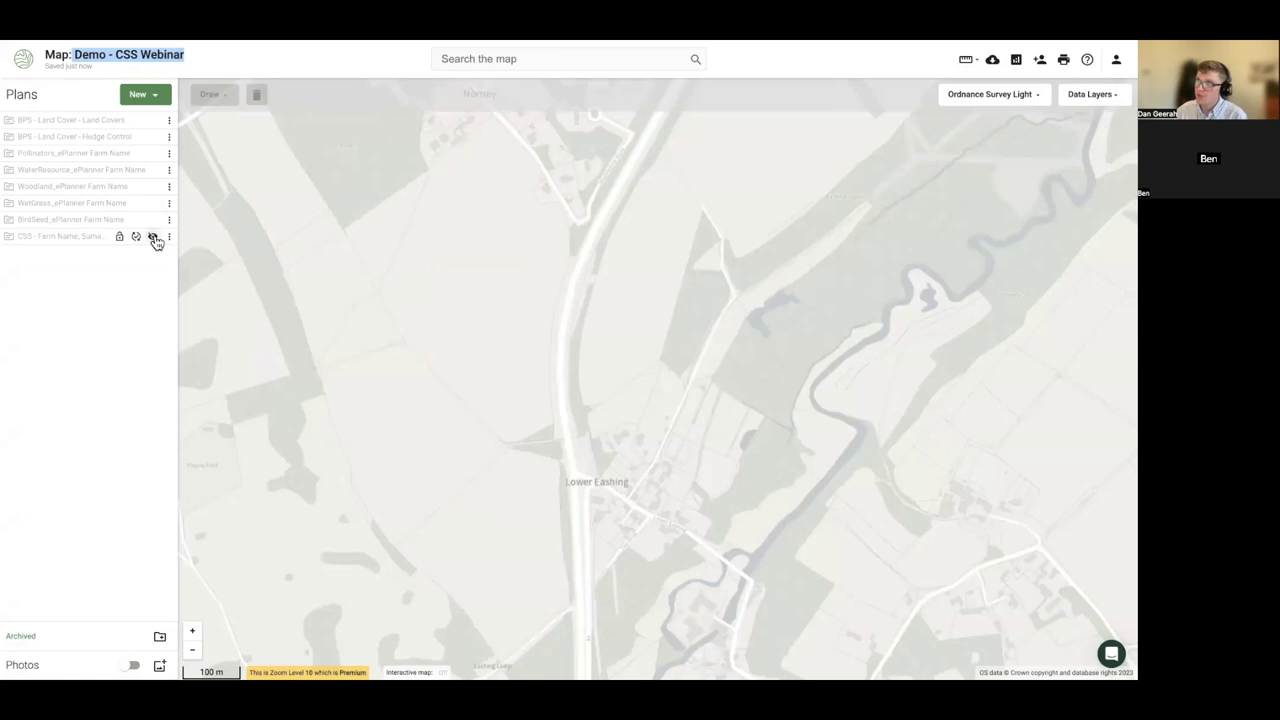
- Show the CSS plan and photos again, and set the photo's description to 'FG2 Before Photo'
left_click(154, 239)
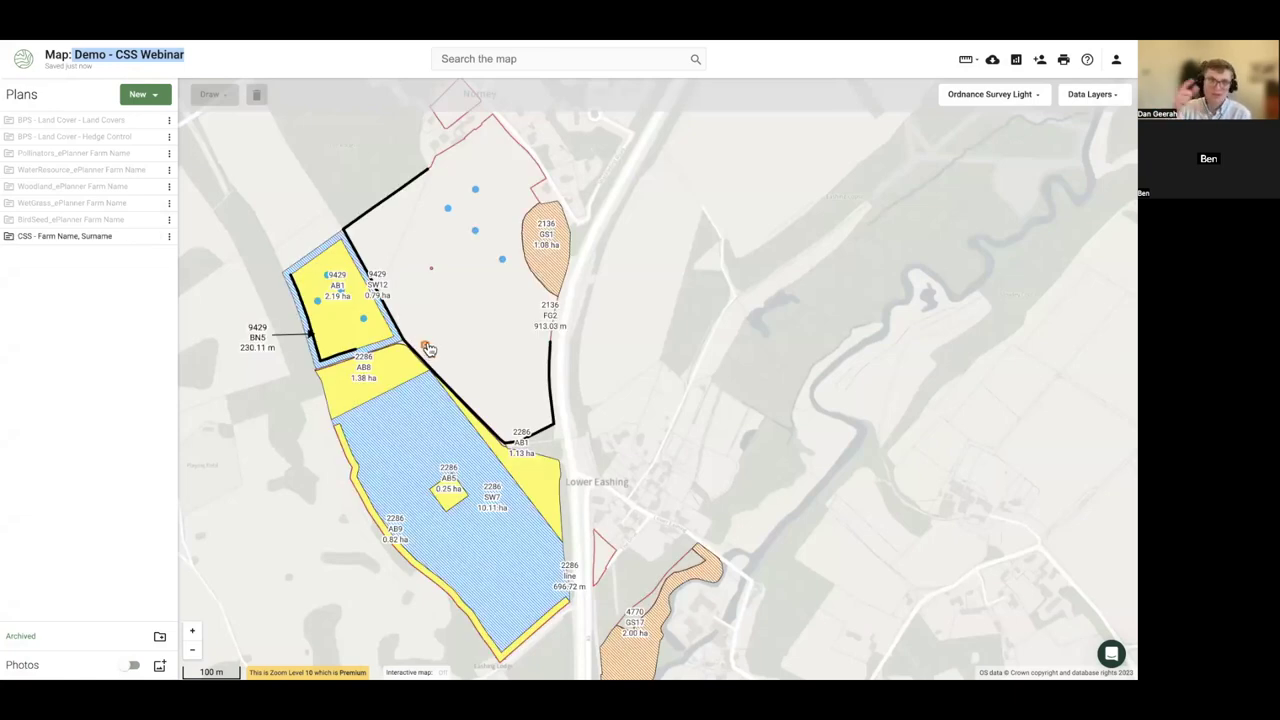
left_click(130, 665)
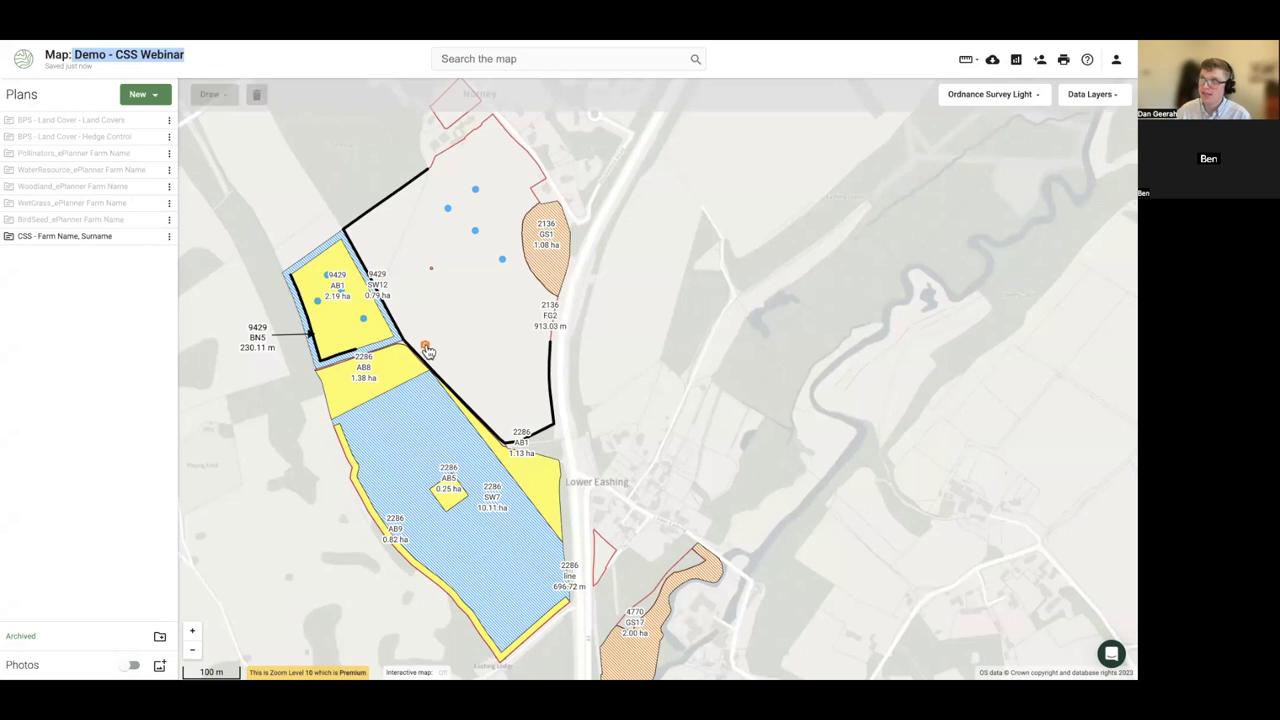
left_click(426, 348)
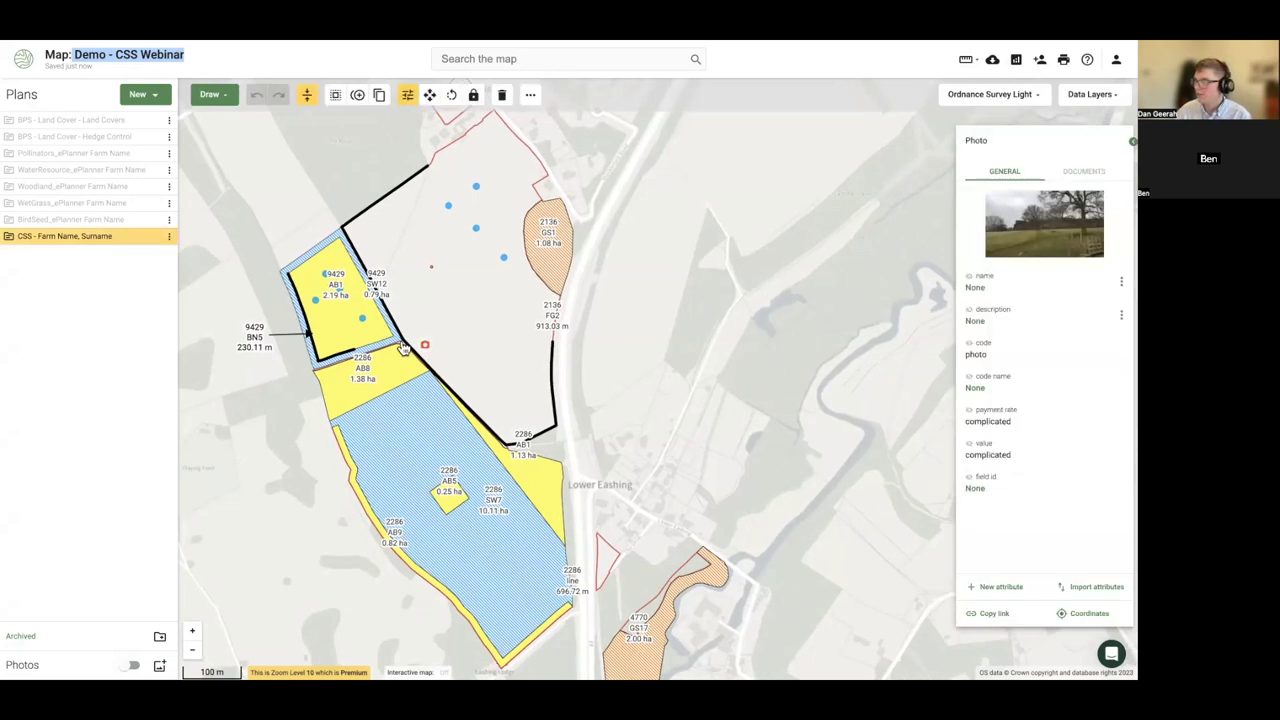
left_click(1121, 315)
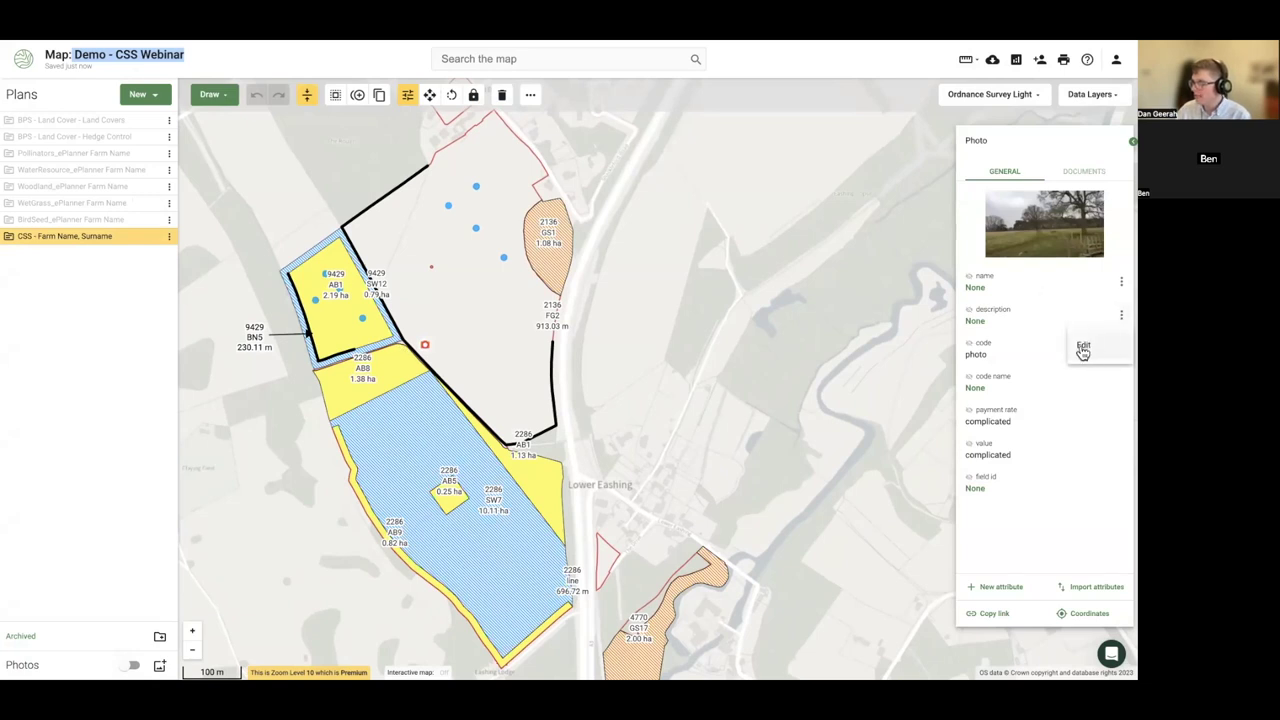
left_click(1083, 348)
type("F")
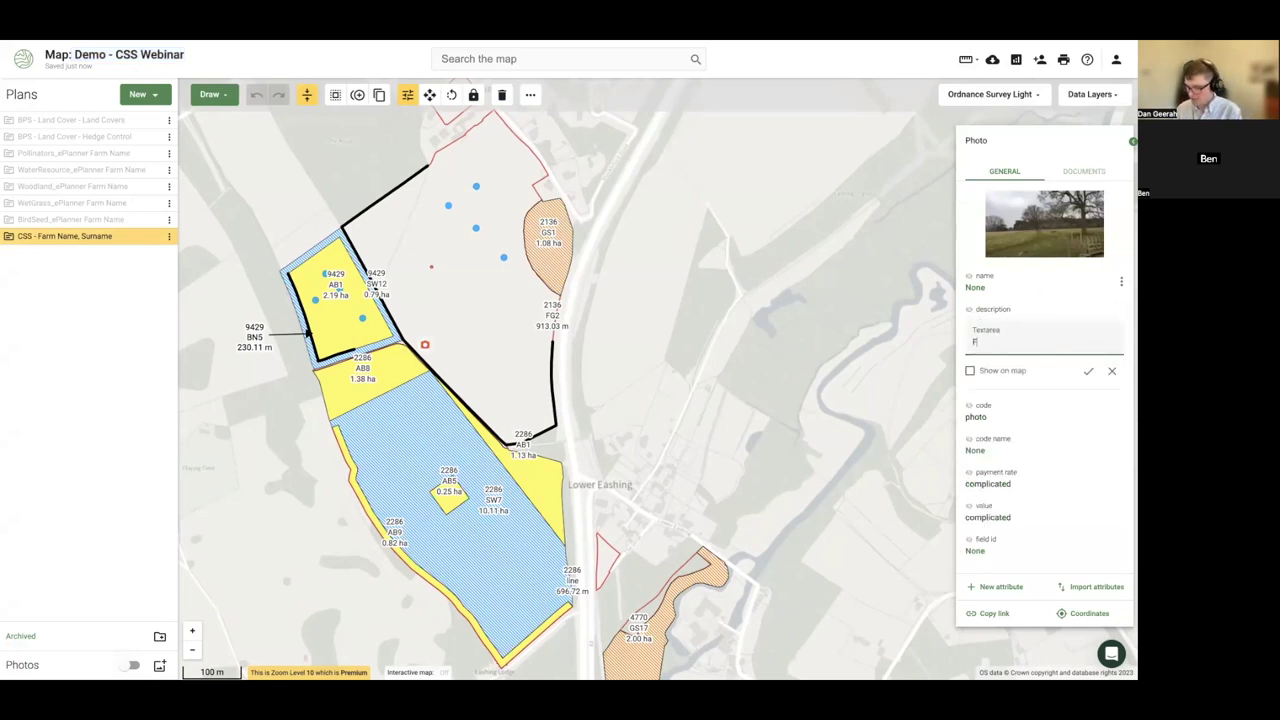
type("G2 Before -")
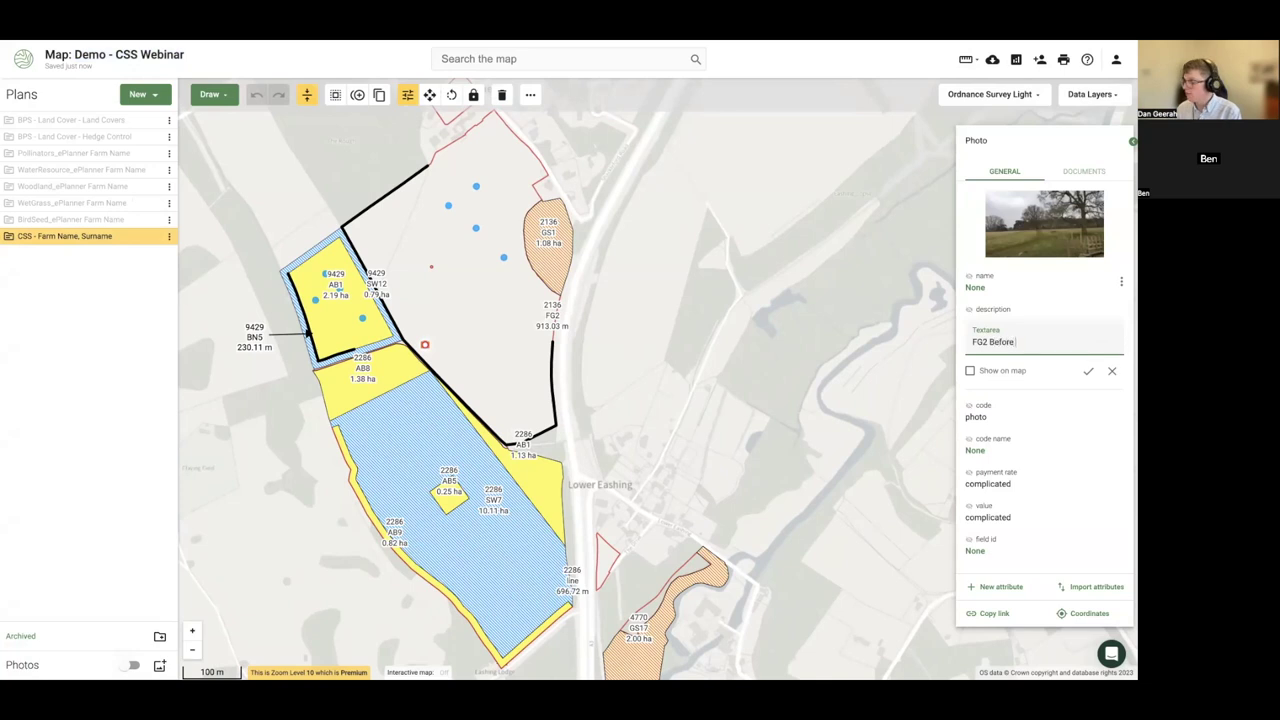
key("BackSpace")
key("BackSpace")
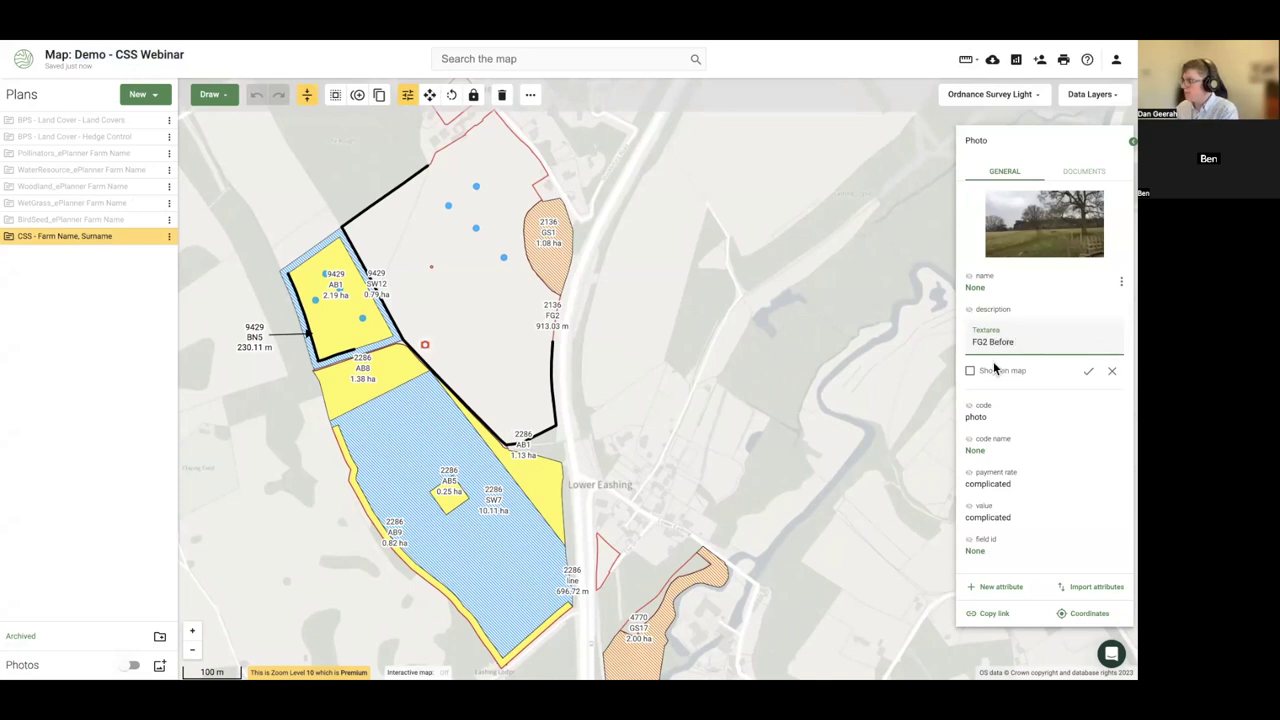
type("Photo")
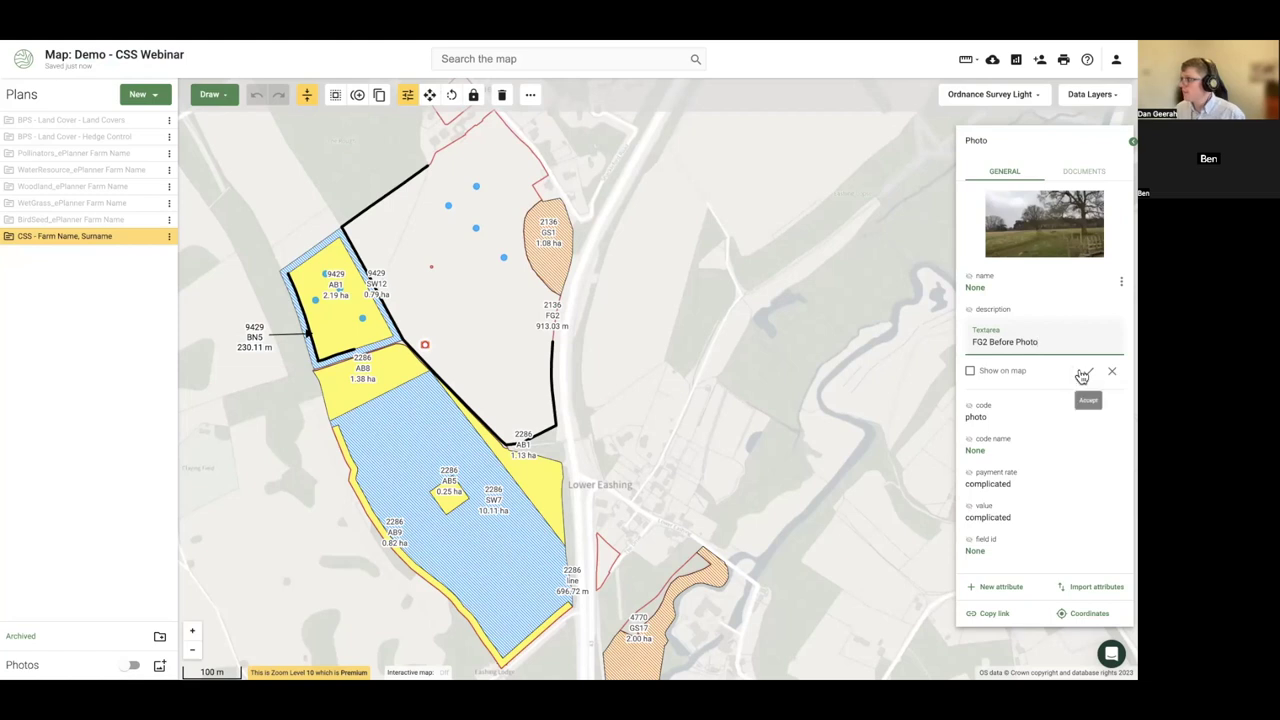
left_click(1083, 375)
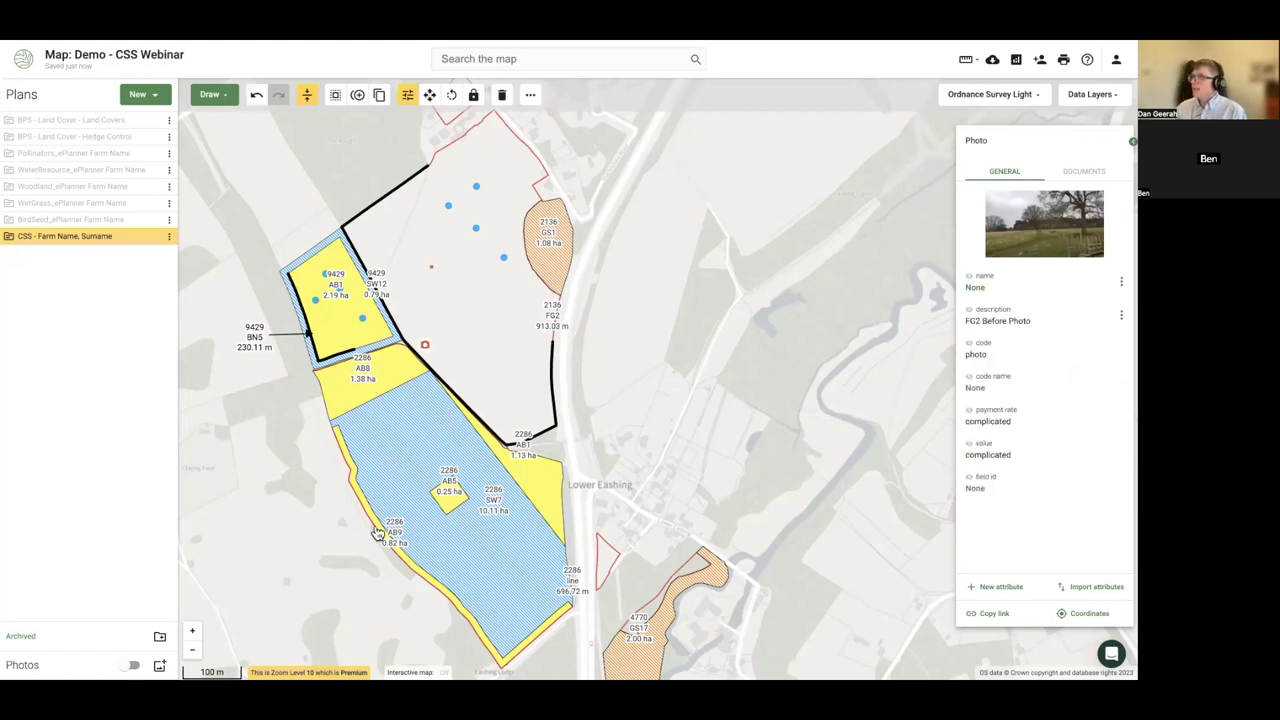
- Nudge the photo marker slightly up-left, then hide the CSS plan's features
left_click(298, 540)
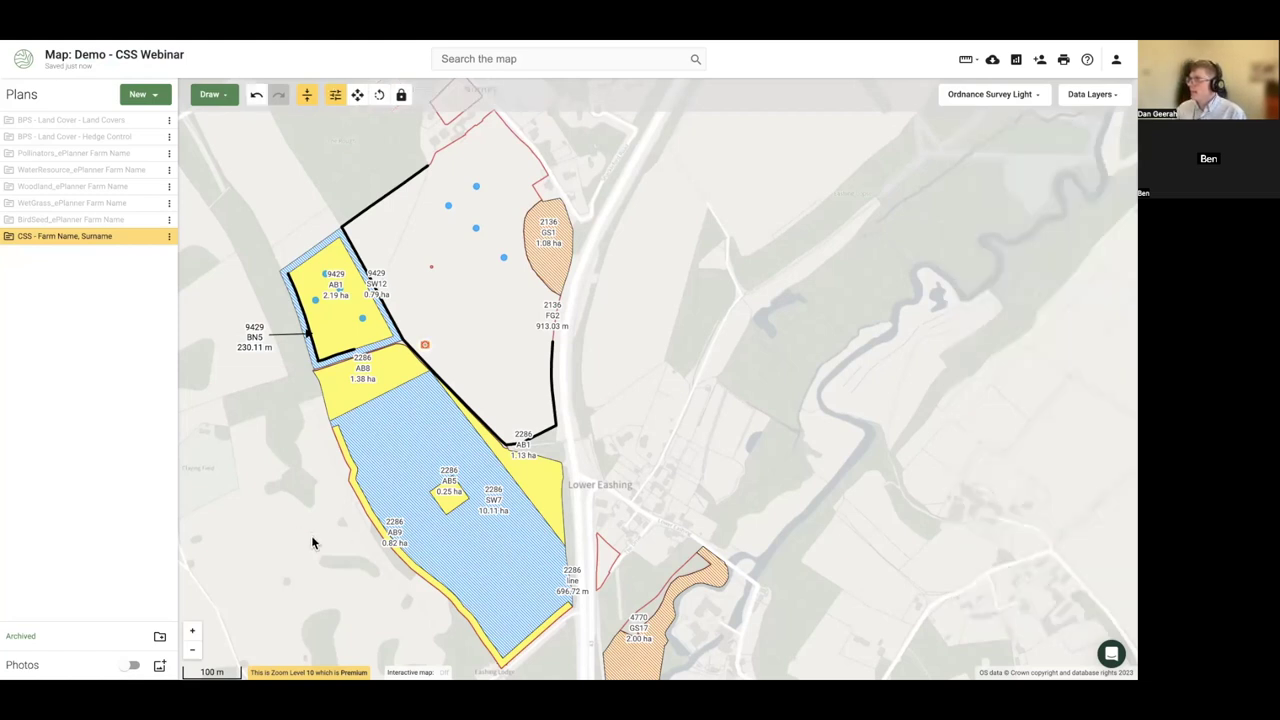
left_click(424, 345)
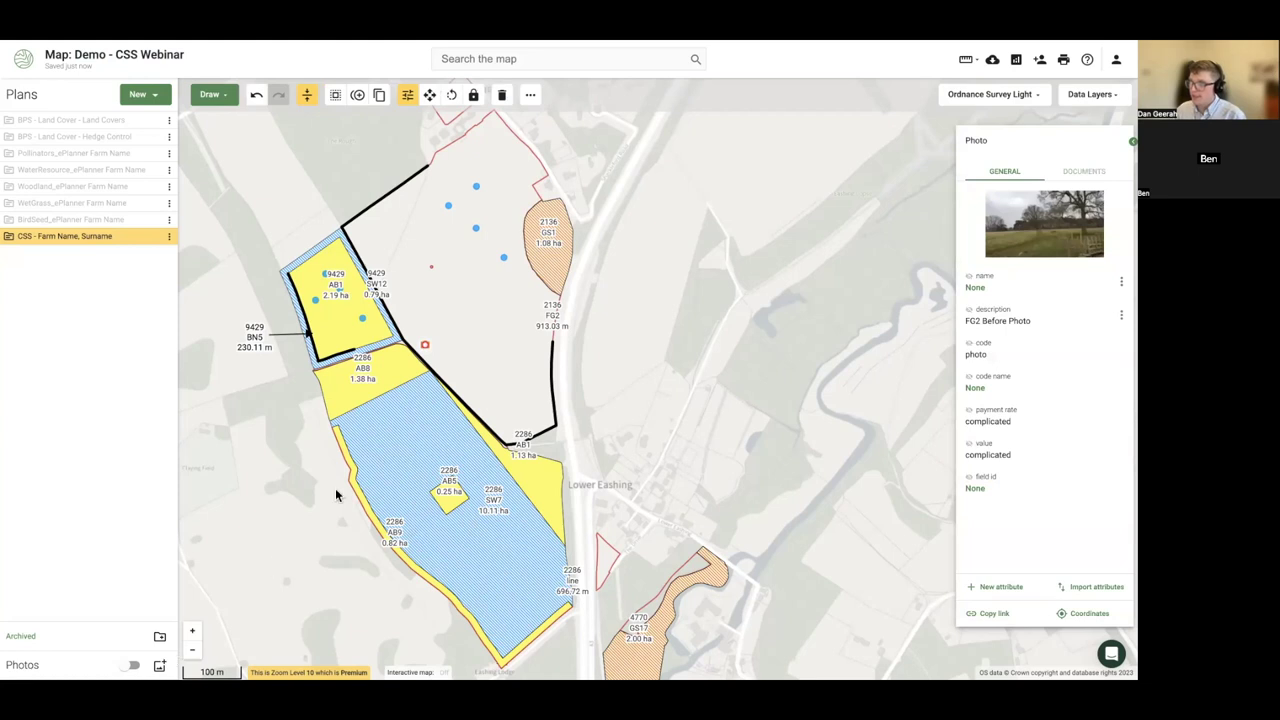
left_click_drag(427, 352, 417, 332)
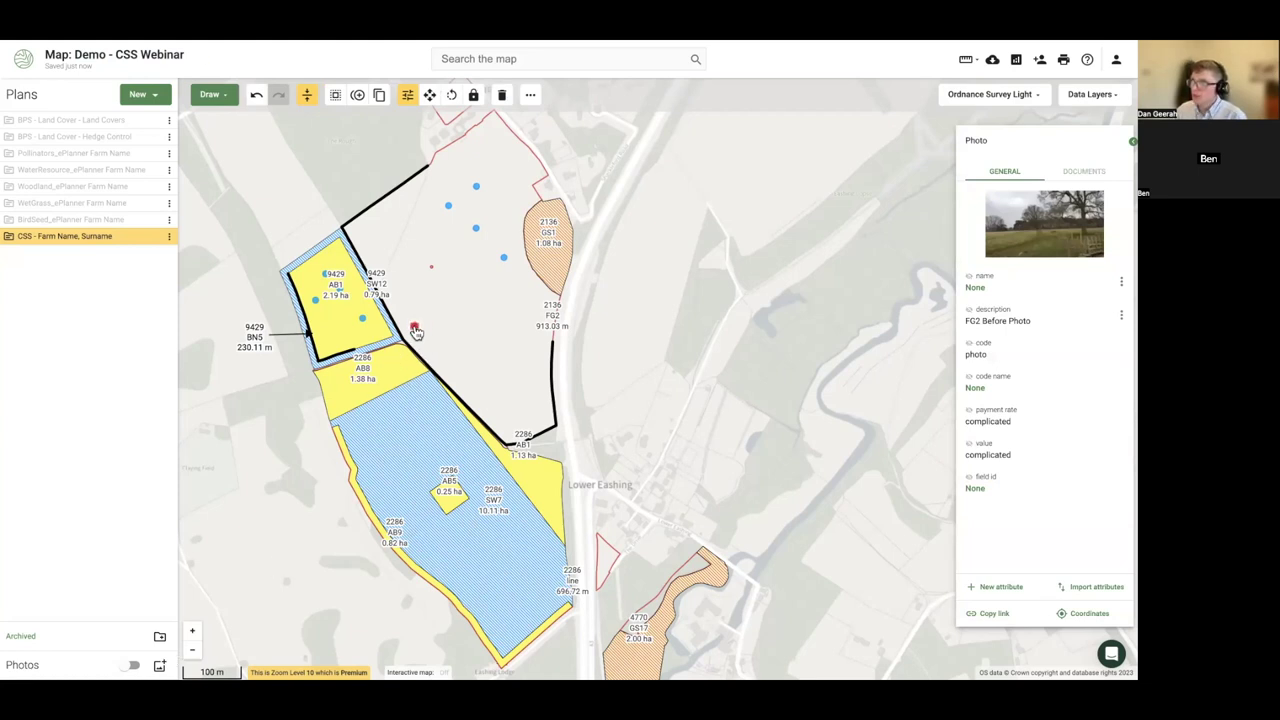
left_click(127, 665)
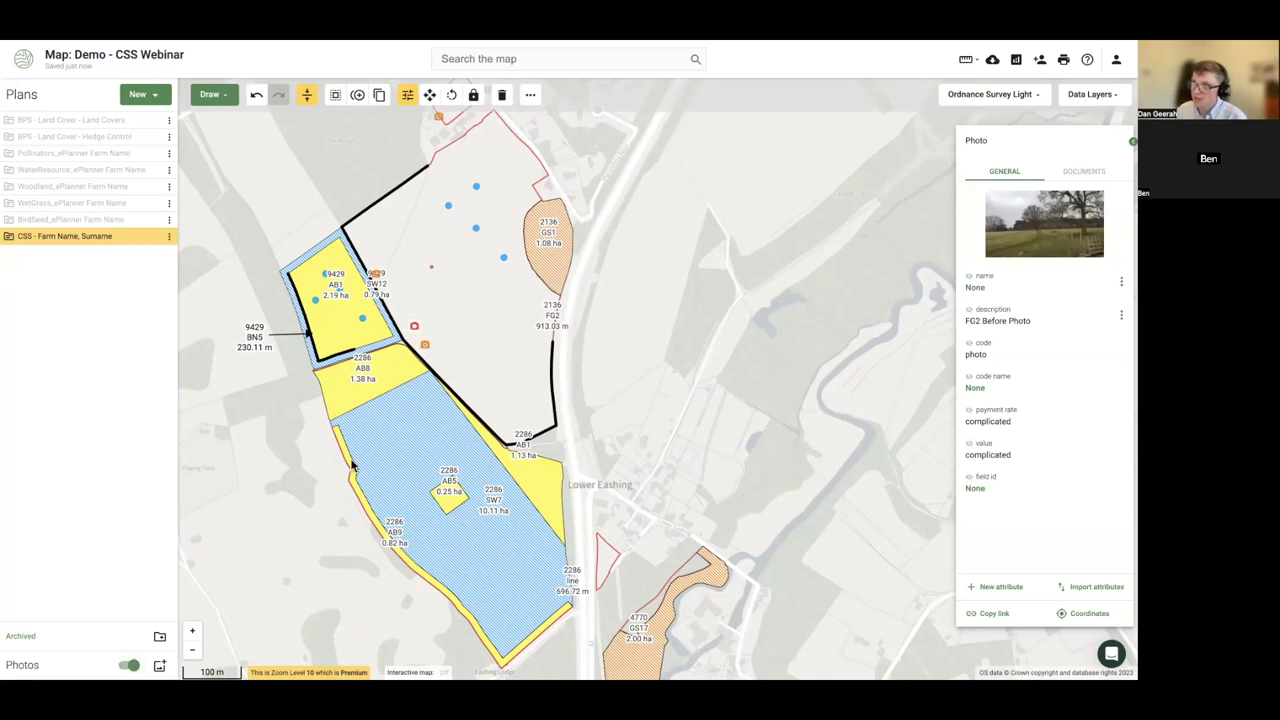
left_click(160, 238)
left_click(424, 348)
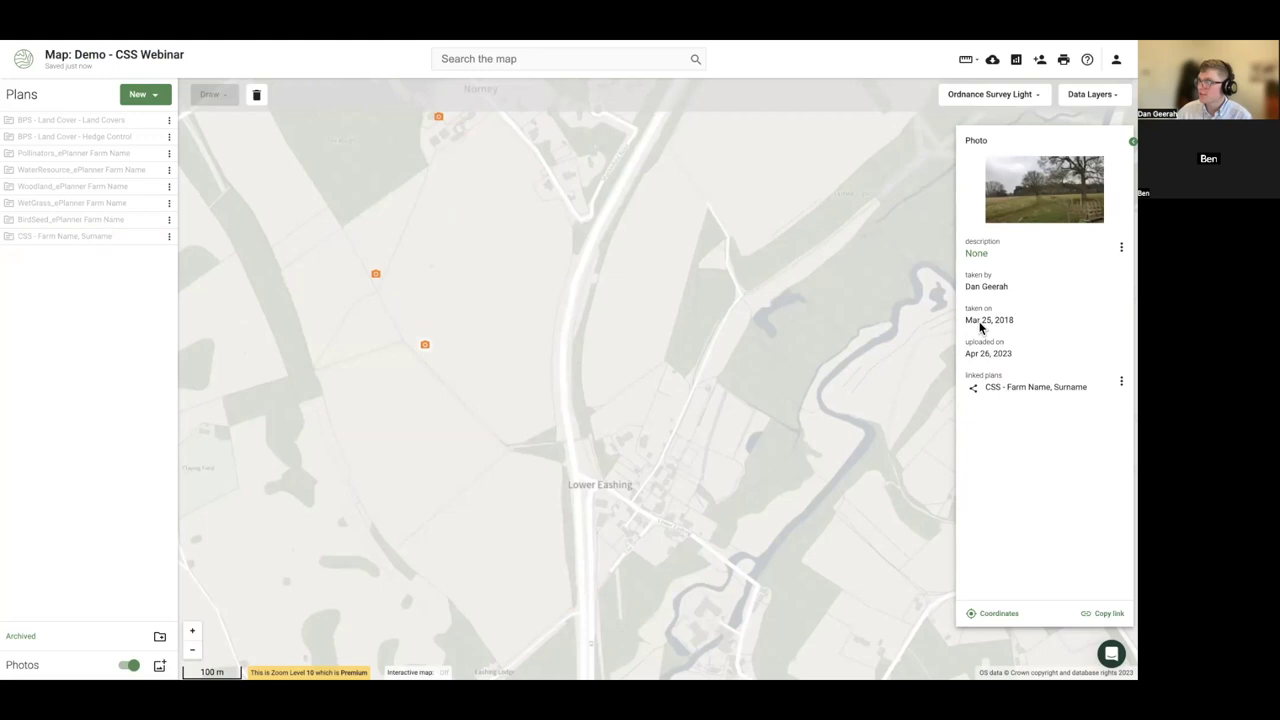
- Close the original photo's details panel and pan and zoom the basemap slightly
left_click_drag(966, 321, 1031, 335)
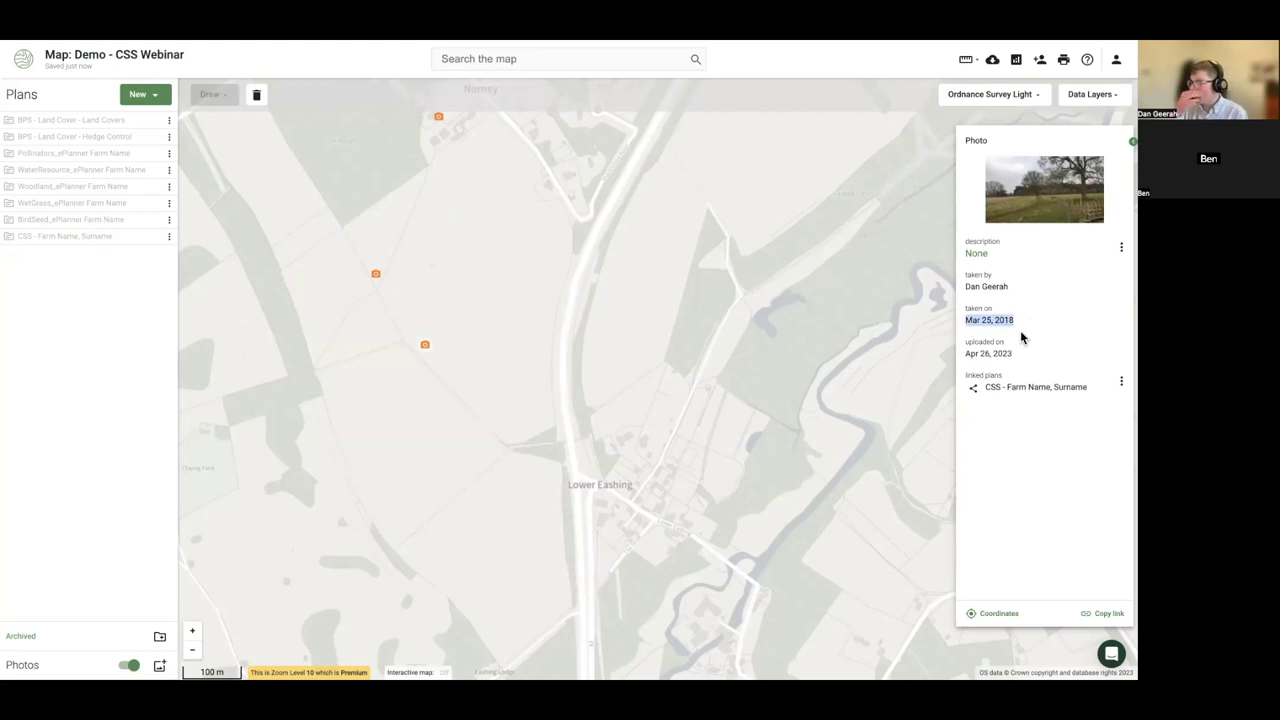
left_click(646, 314)
left_click_drag(647, 362, 697, 357)
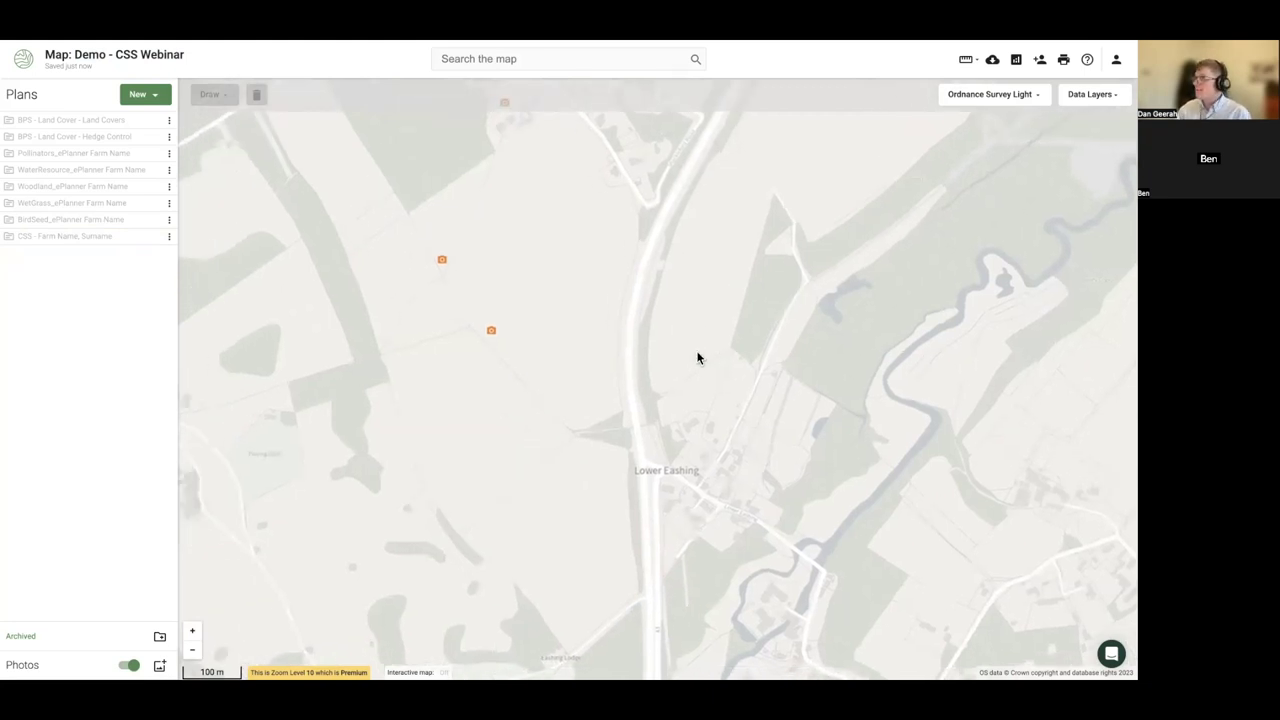
scroll(699, 357, "down", 1)
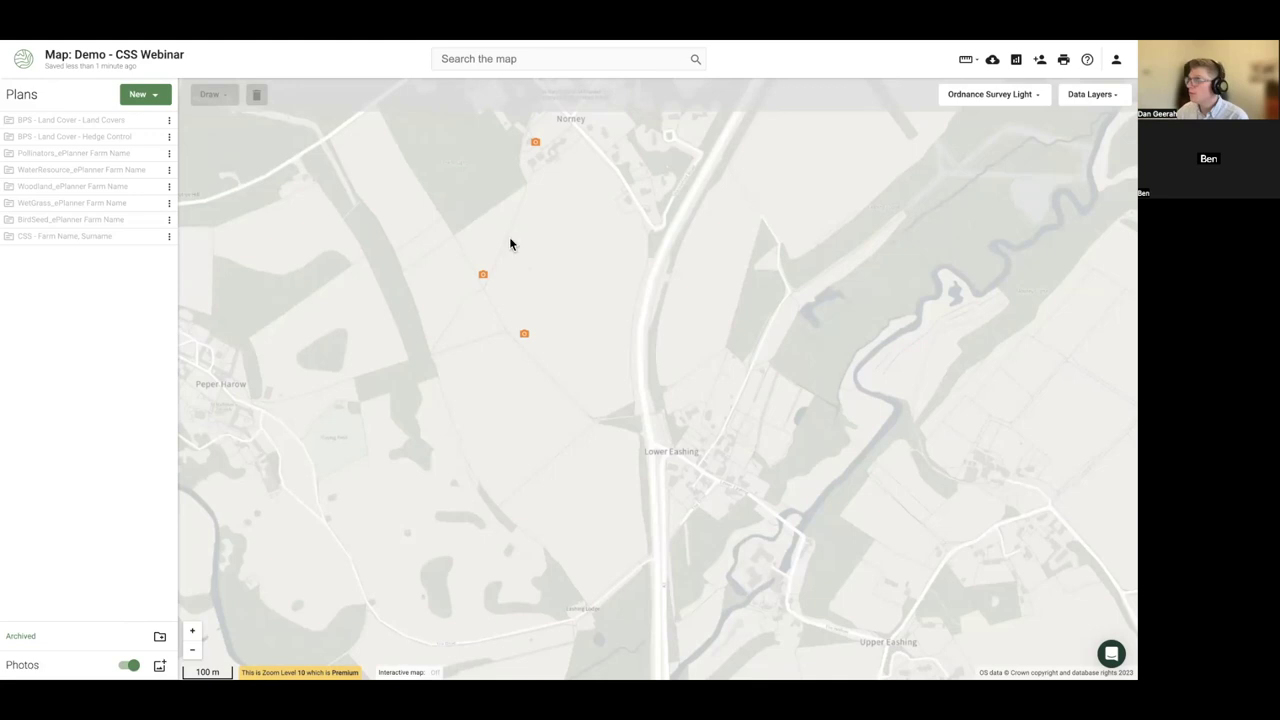
left_click(1078, 96)
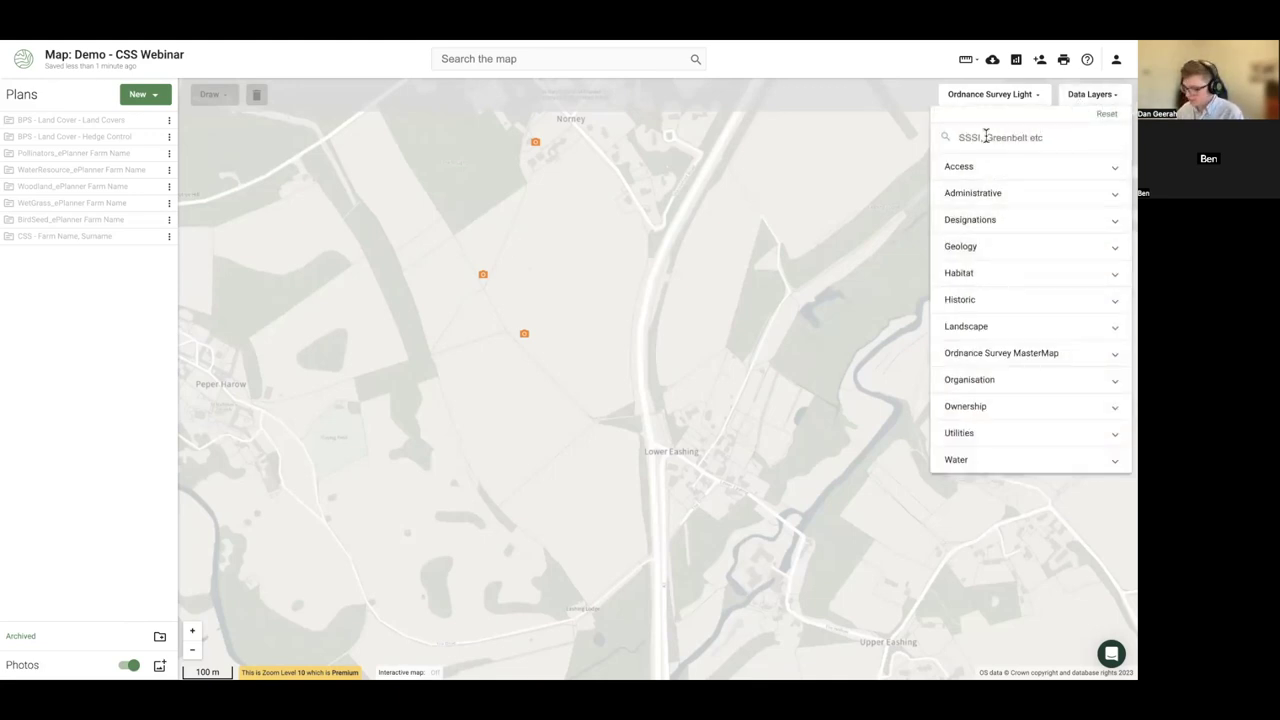
- Switch on the Floodzone 2 and Nitrate Vulnerable Zones layers under Water
left_click(974, 460)
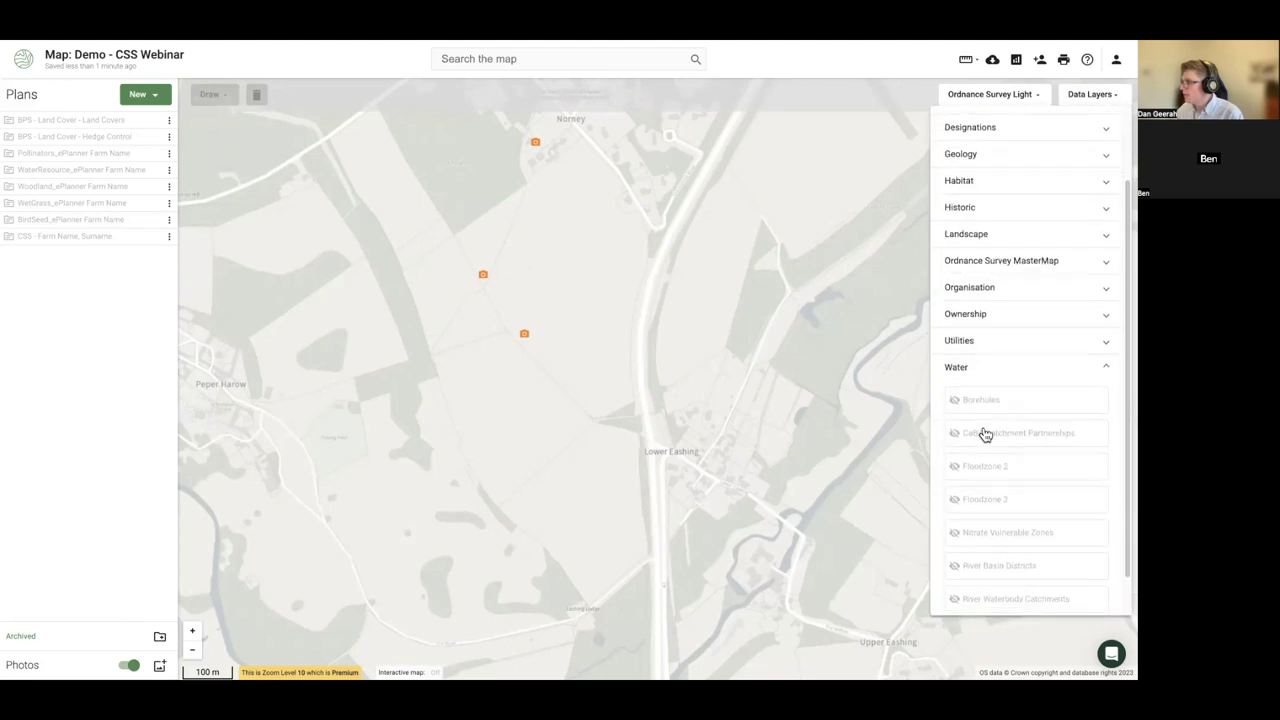
scroll(990, 440, "down", 1)
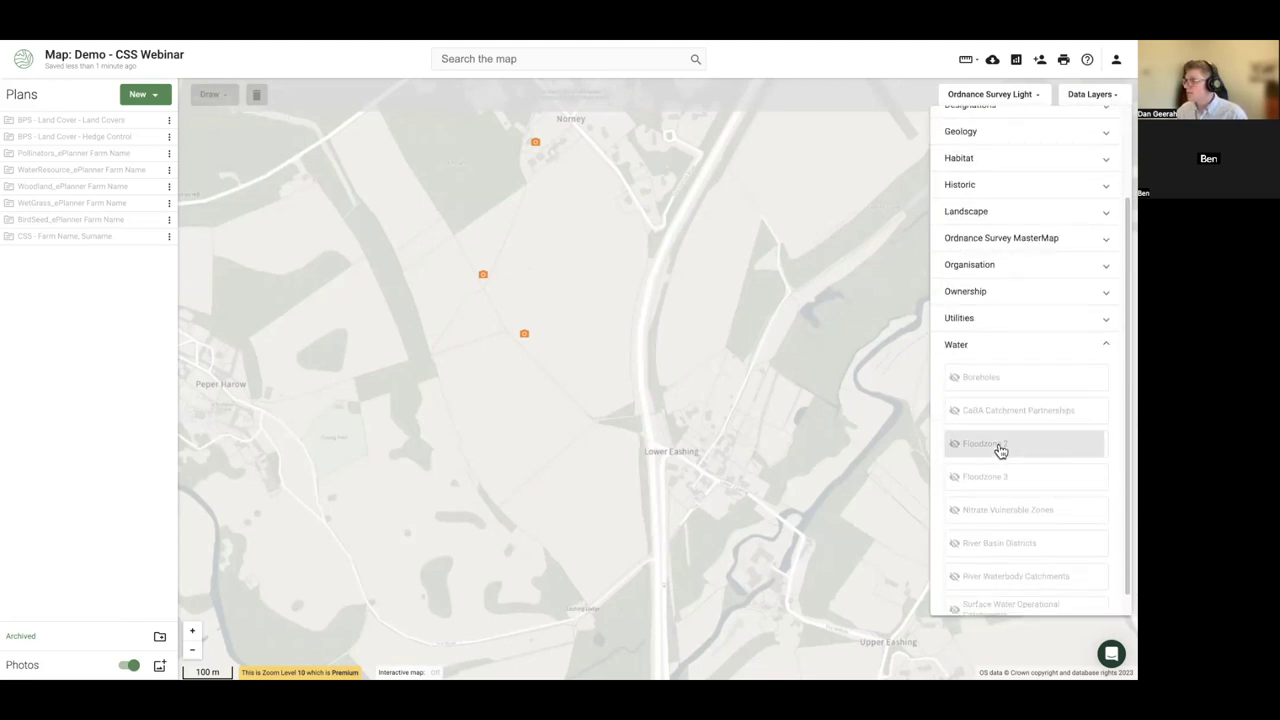
left_click(1000, 451)
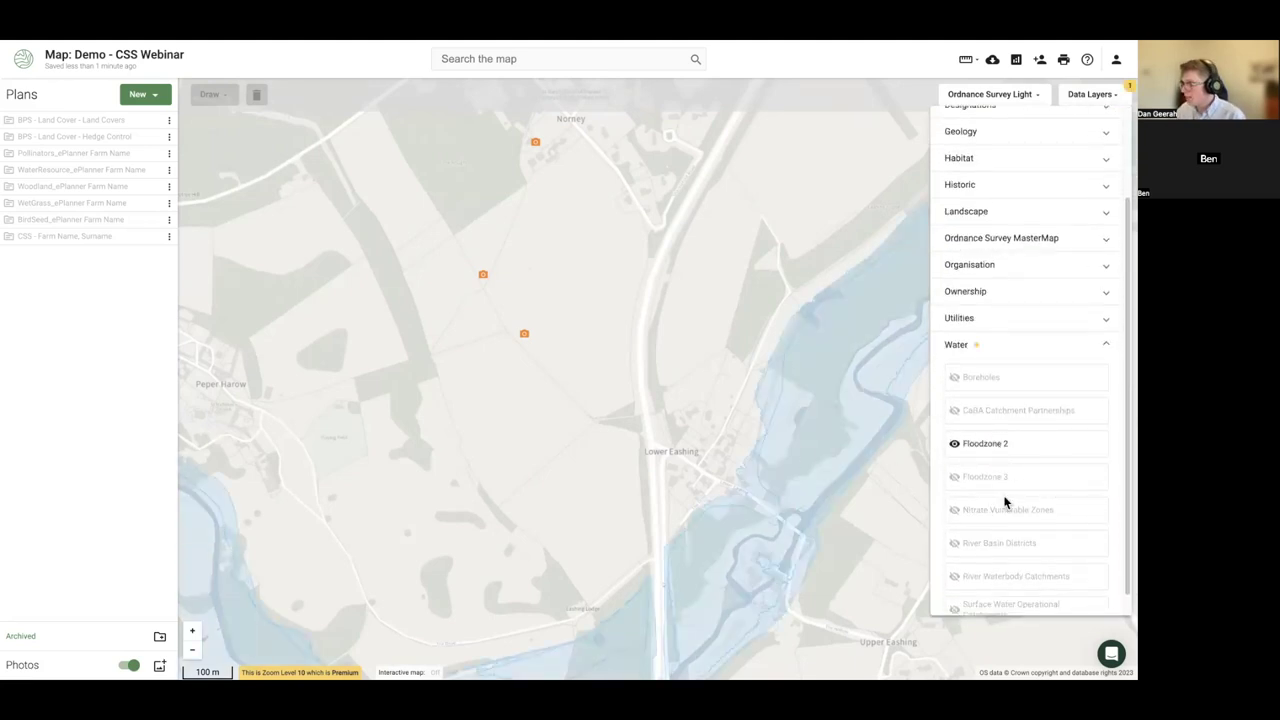
left_click(1001, 511)
left_click(998, 576)
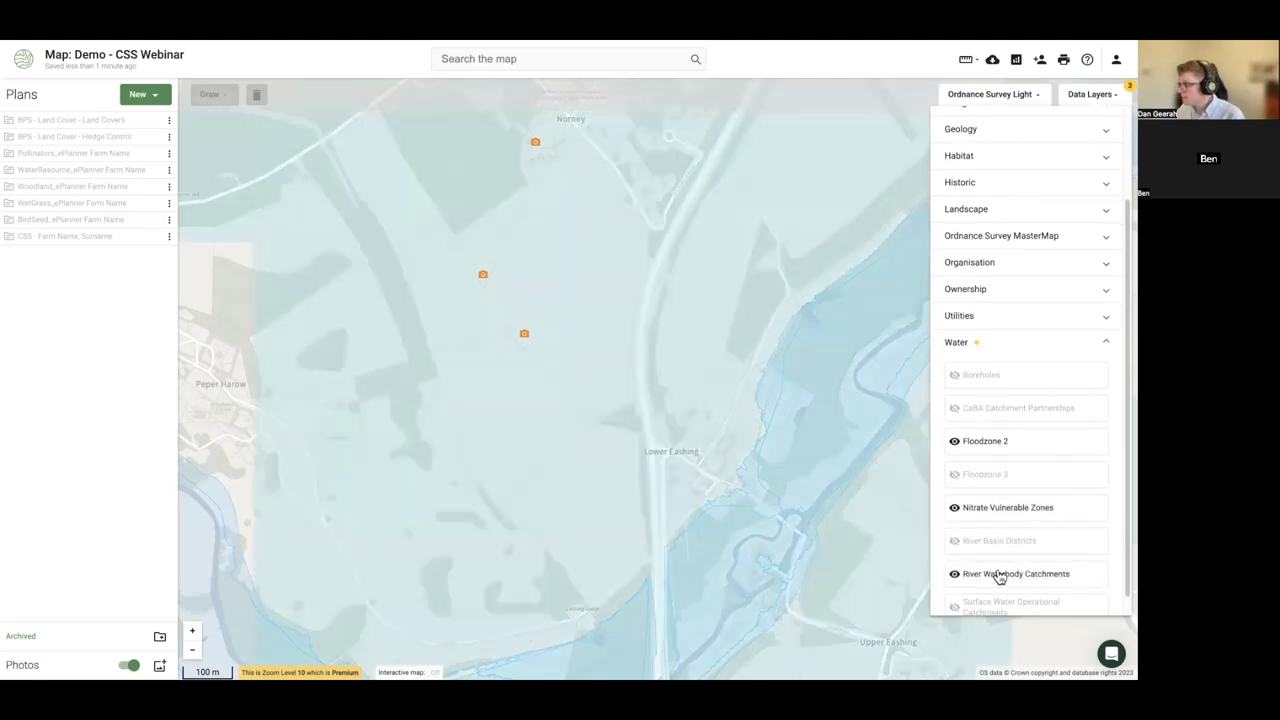
left_click(1000, 574)
scroll(995, 510, "down", 1)
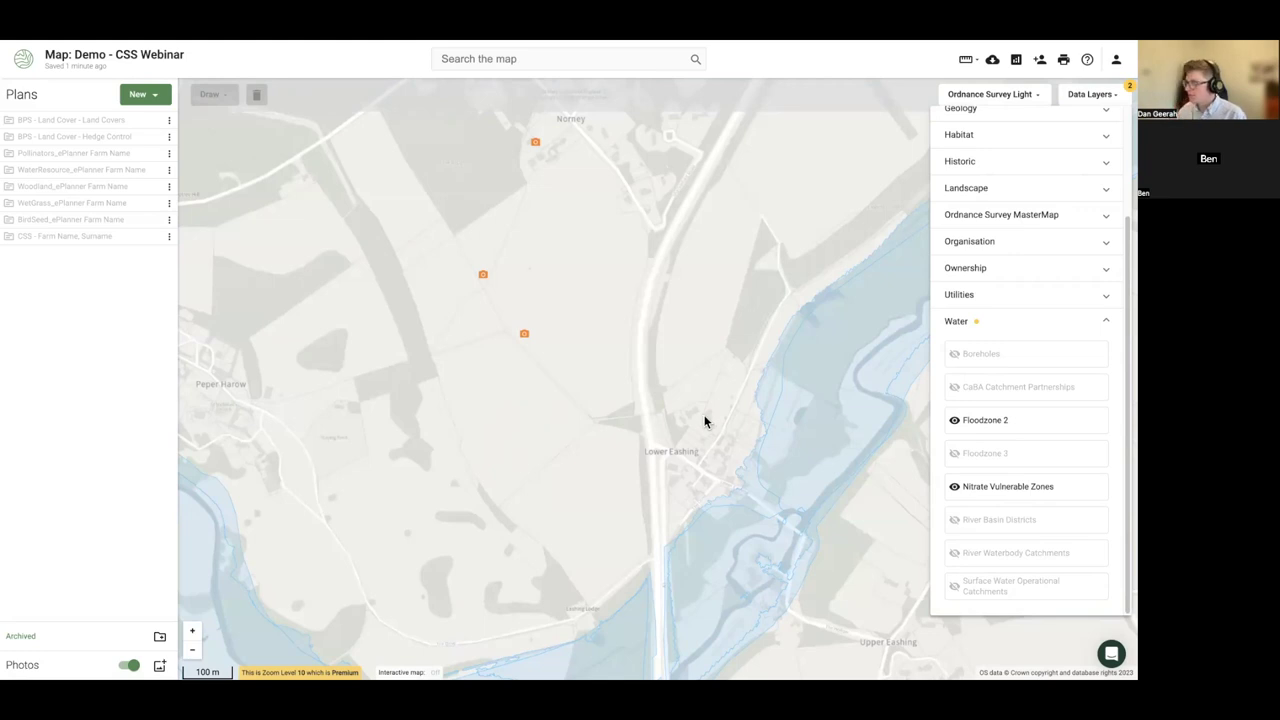
- Close the data layers and zoom in on the fields between Peper Harow and Lower Eashing
left_click(514, 375)
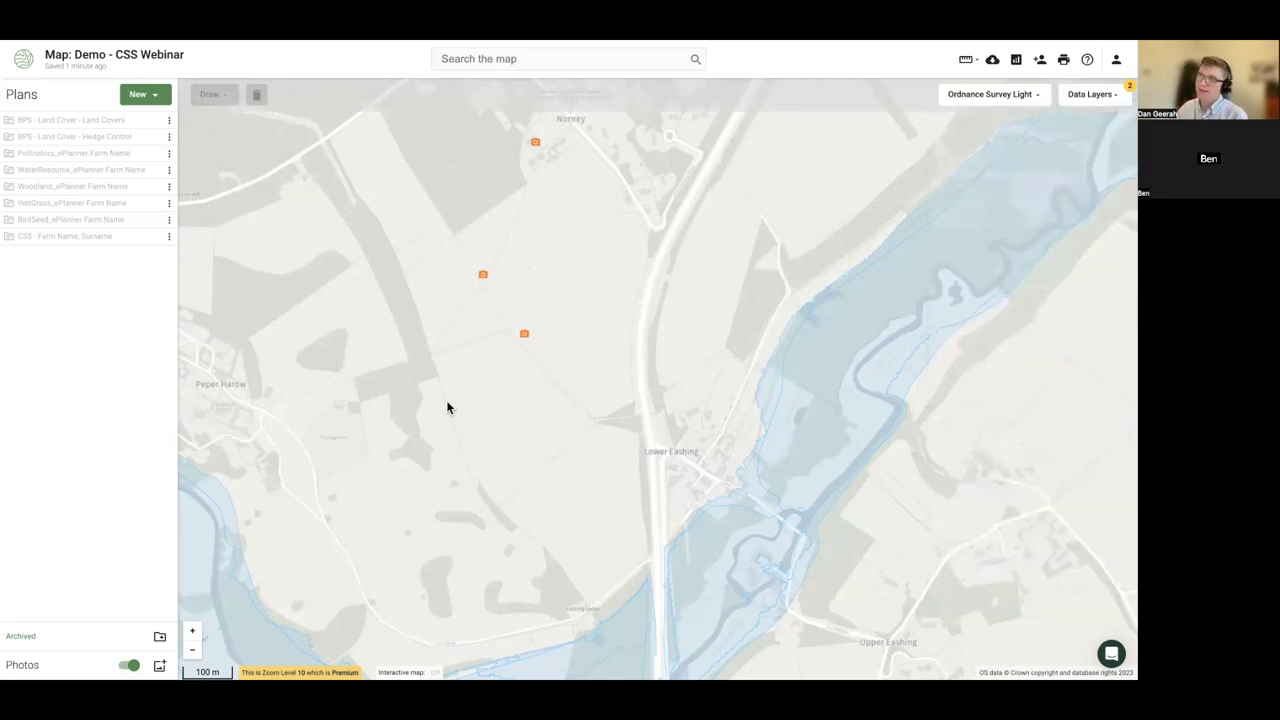
left_click_drag(448, 405, 447, 386)
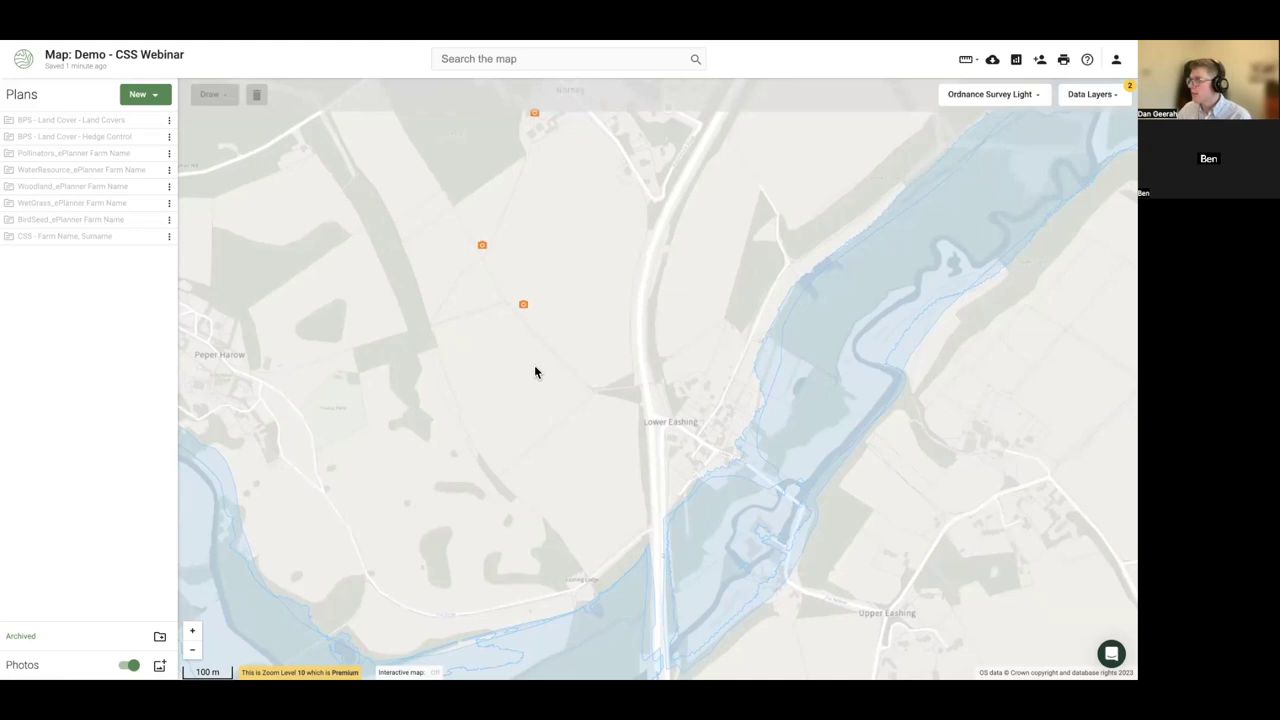
left_click_drag(534, 372, 528, 359)
scroll(514, 376, "down", 1)
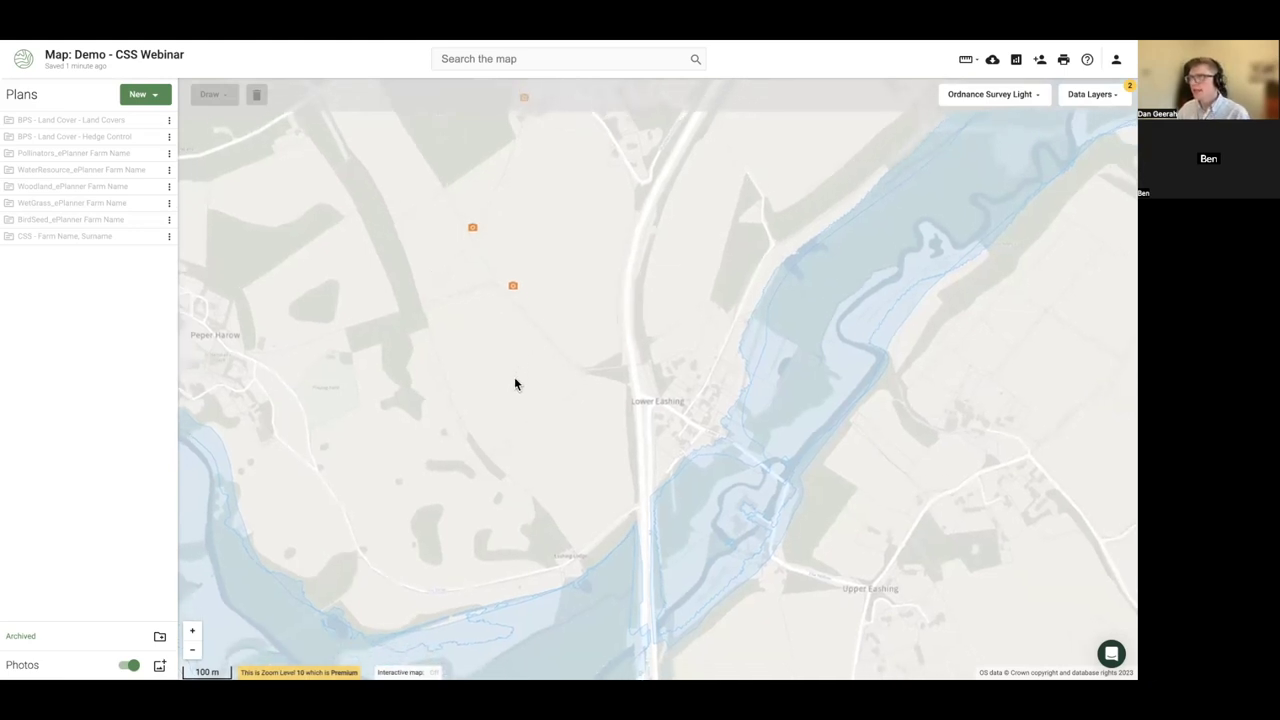
scroll(500, 390, "down", 1)
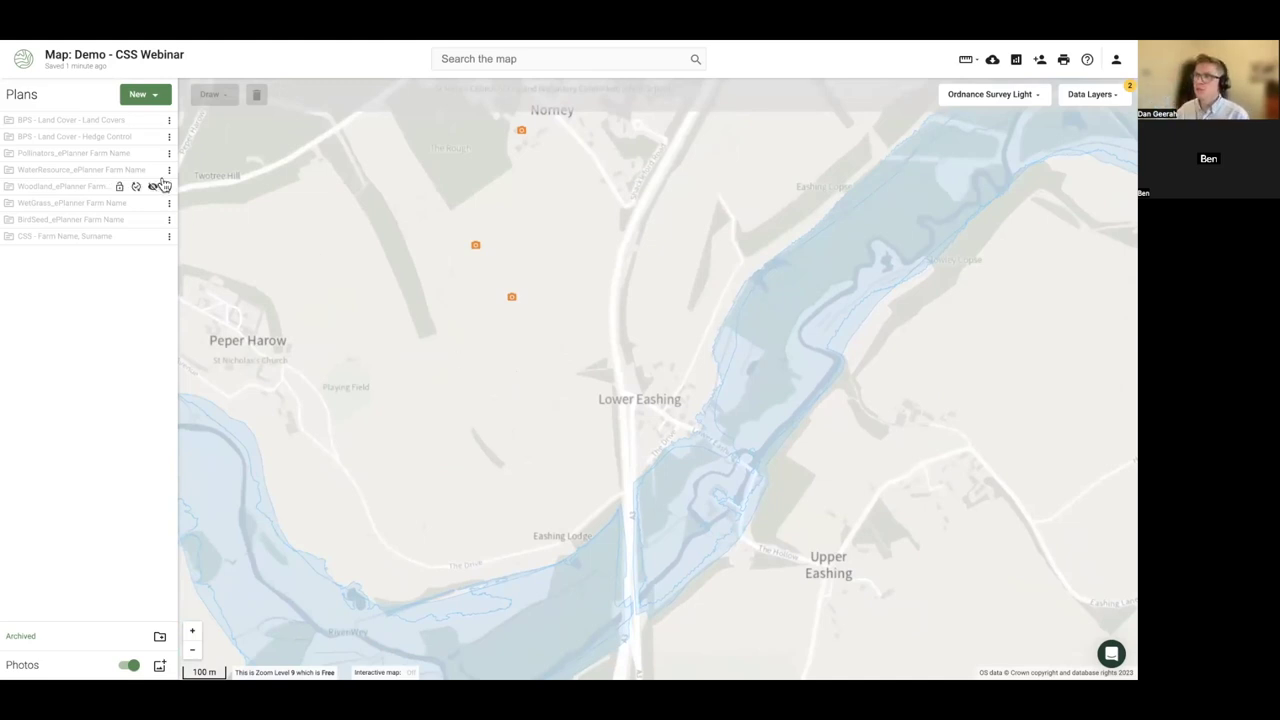
left_click_drag(295, 306, 309, 326)
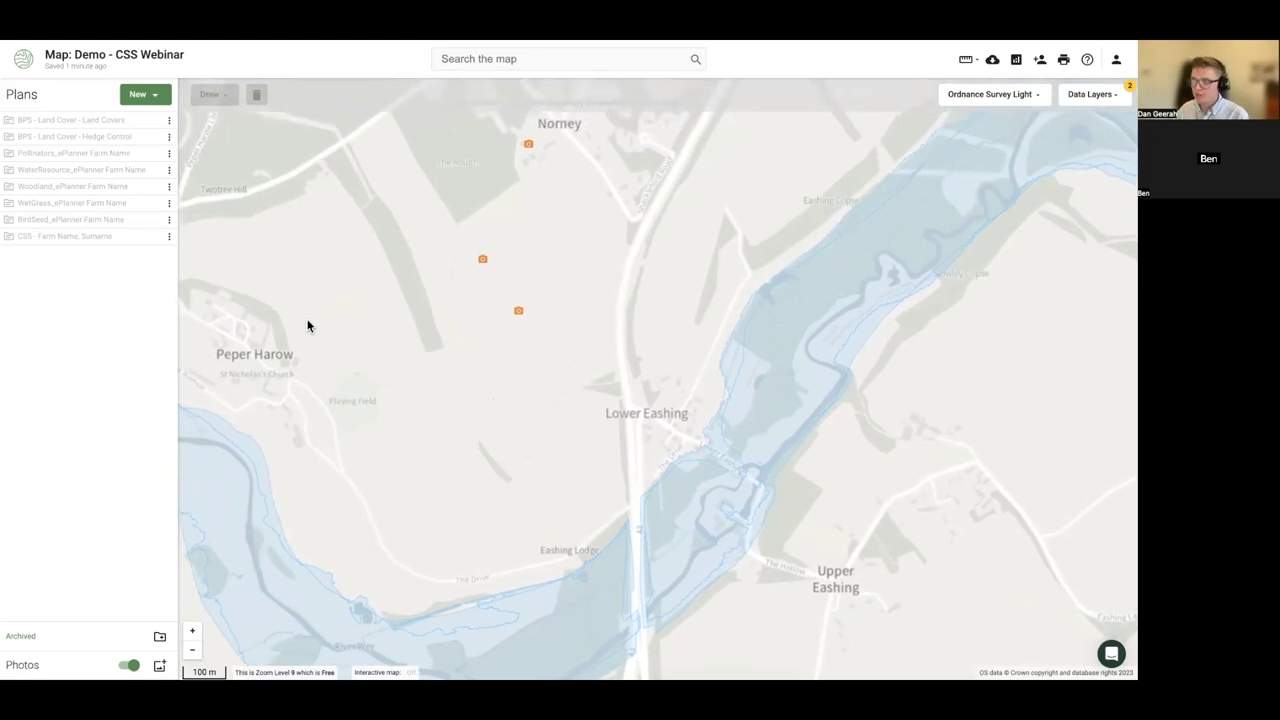
scroll(315, 318, "up", 2)
scroll(315, 318, "up", 1)
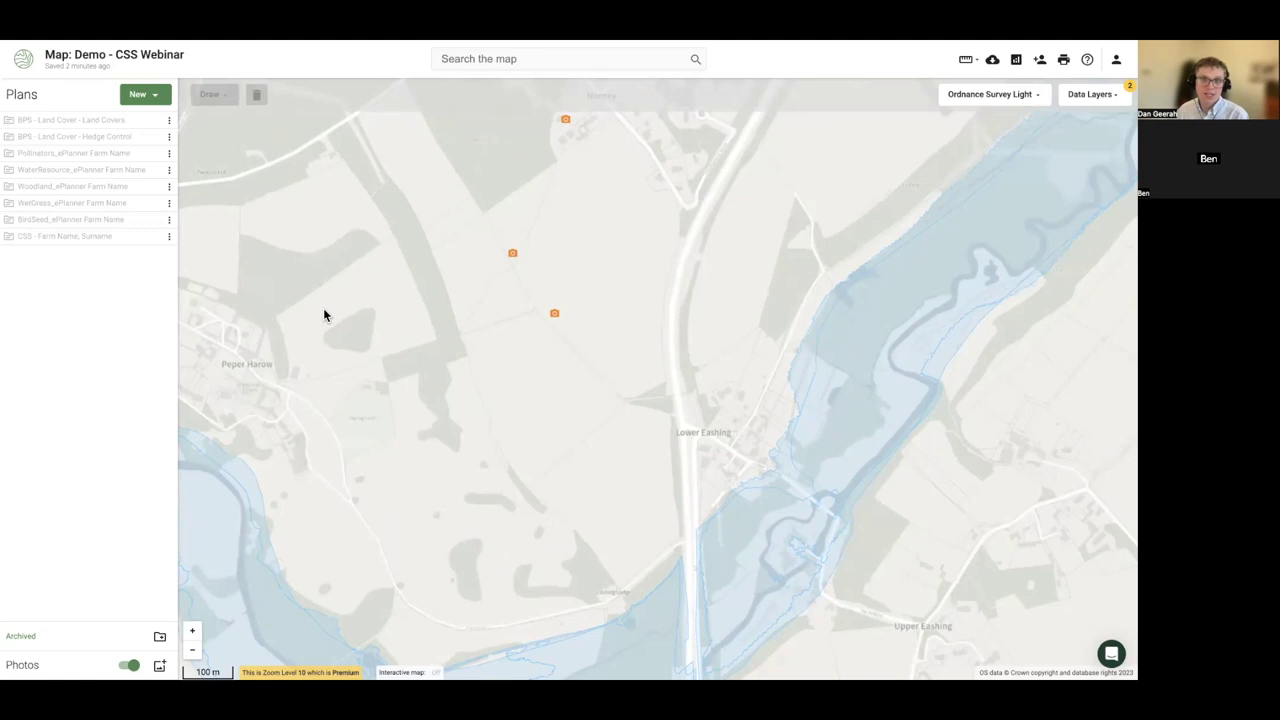
left_click_drag(343, 289, 322, 296)
mouse_move(129, 141)
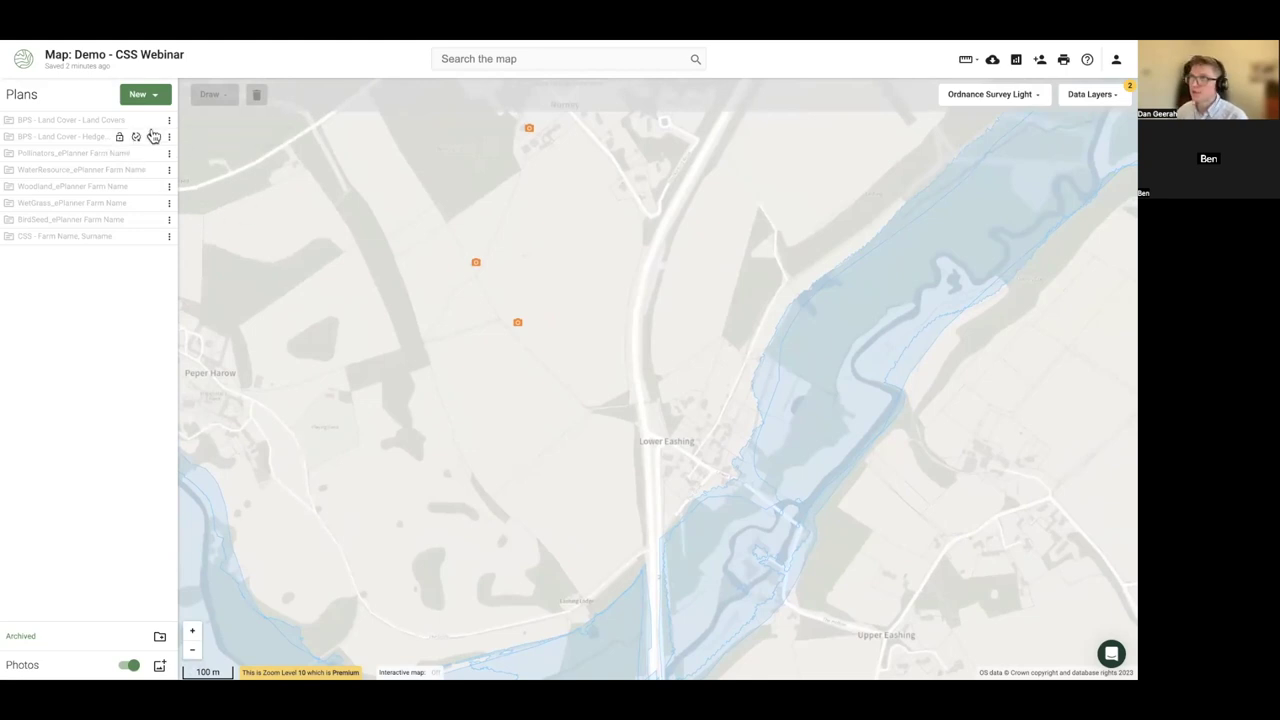
- Show Land Cover and Hedge Control plans, lock Land Cover, and inspect the 2.99 ha PG01 field and parcel 9429
left_click(154, 120)
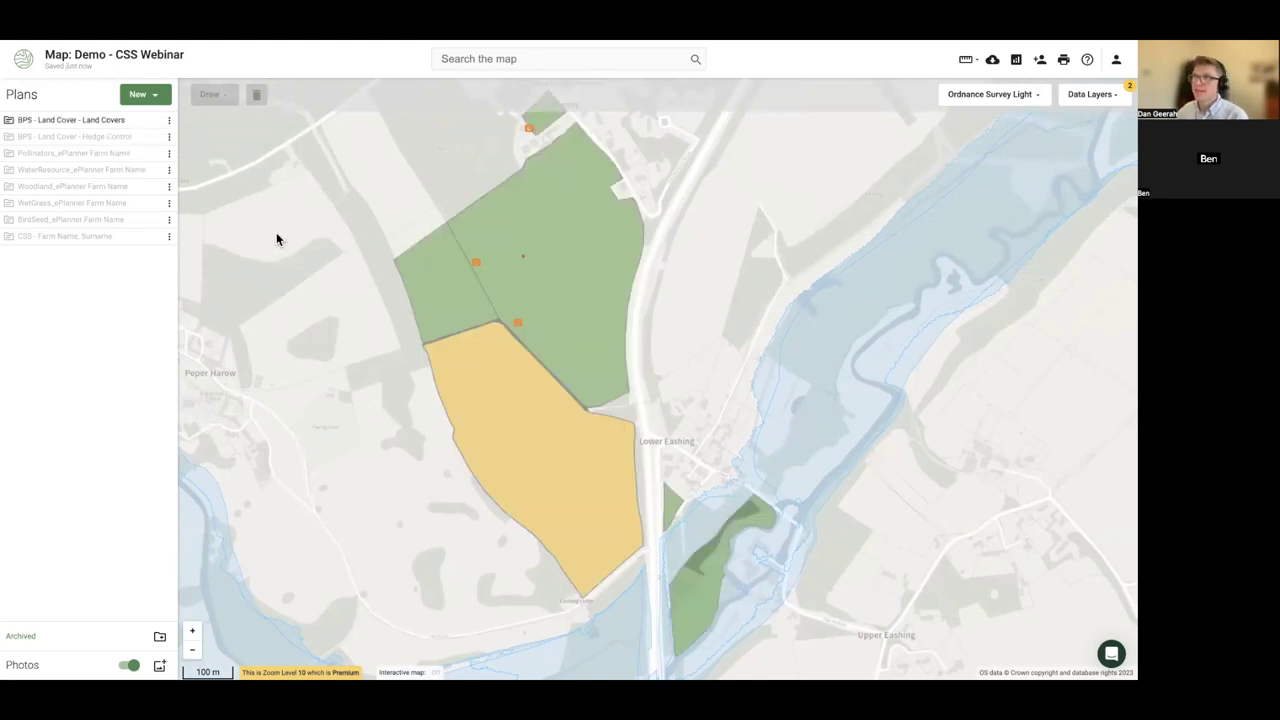
left_click(152, 137)
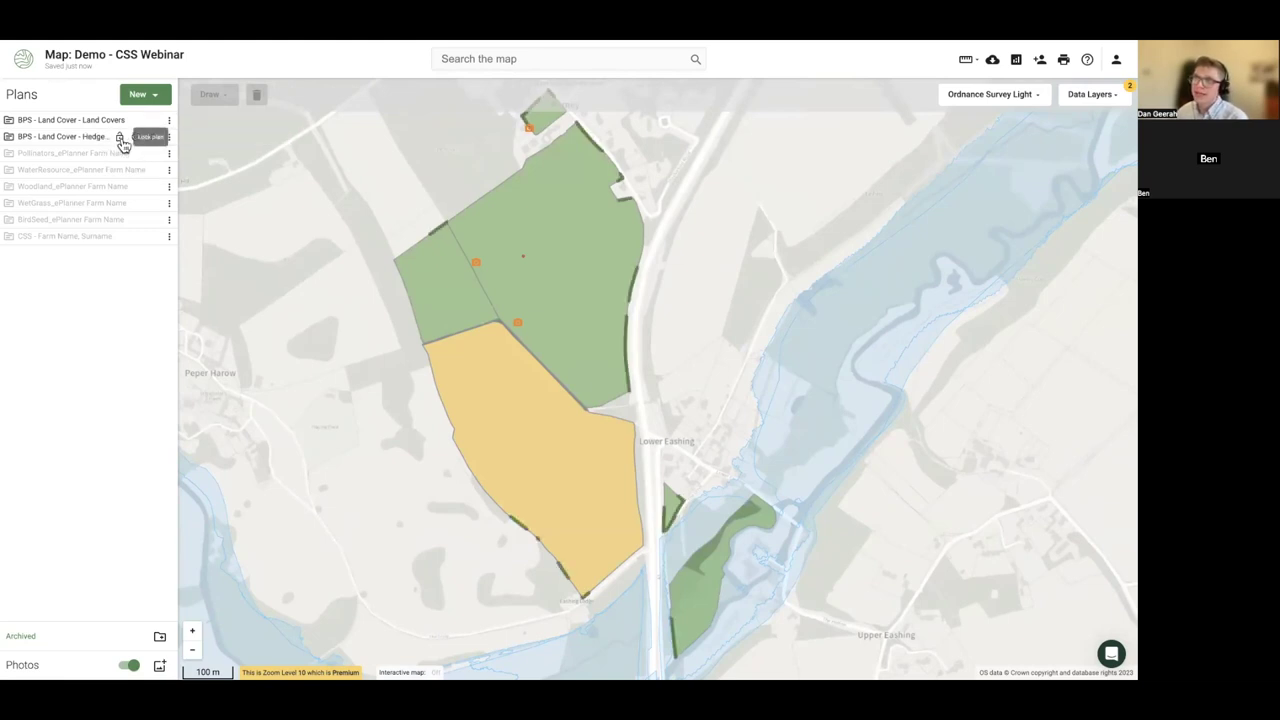
left_click(120, 124)
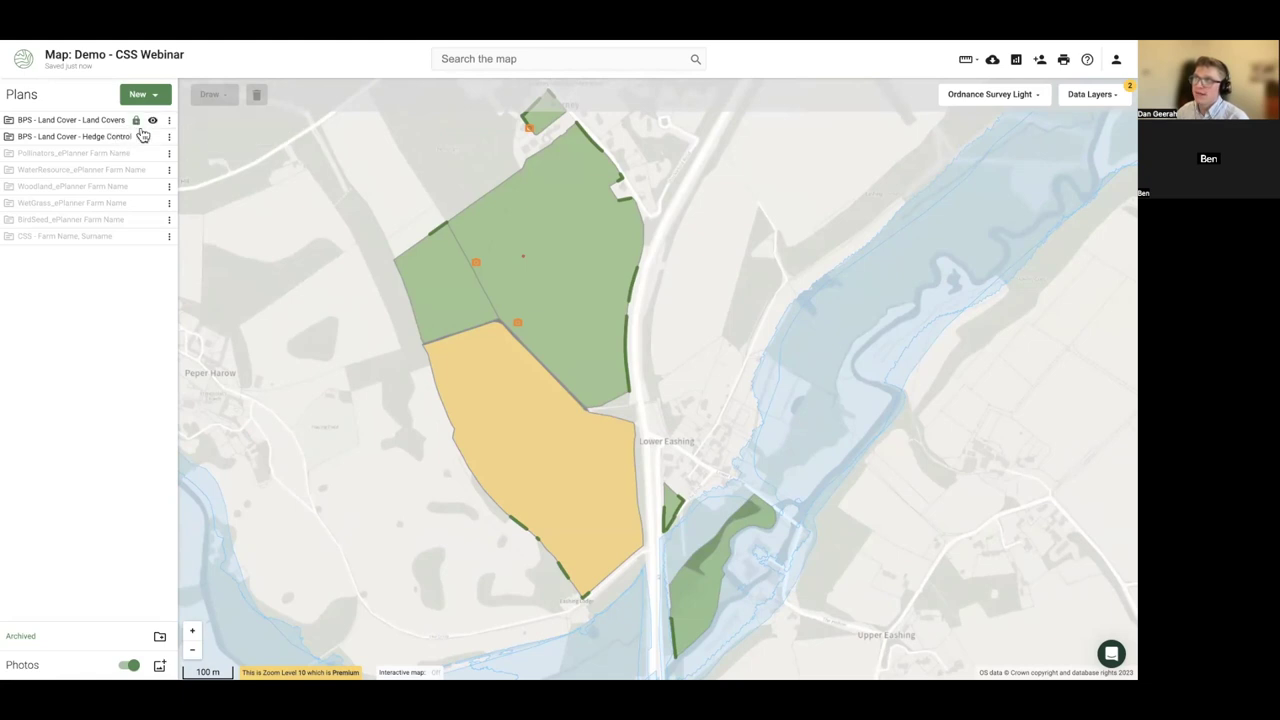
left_click(550, 259)
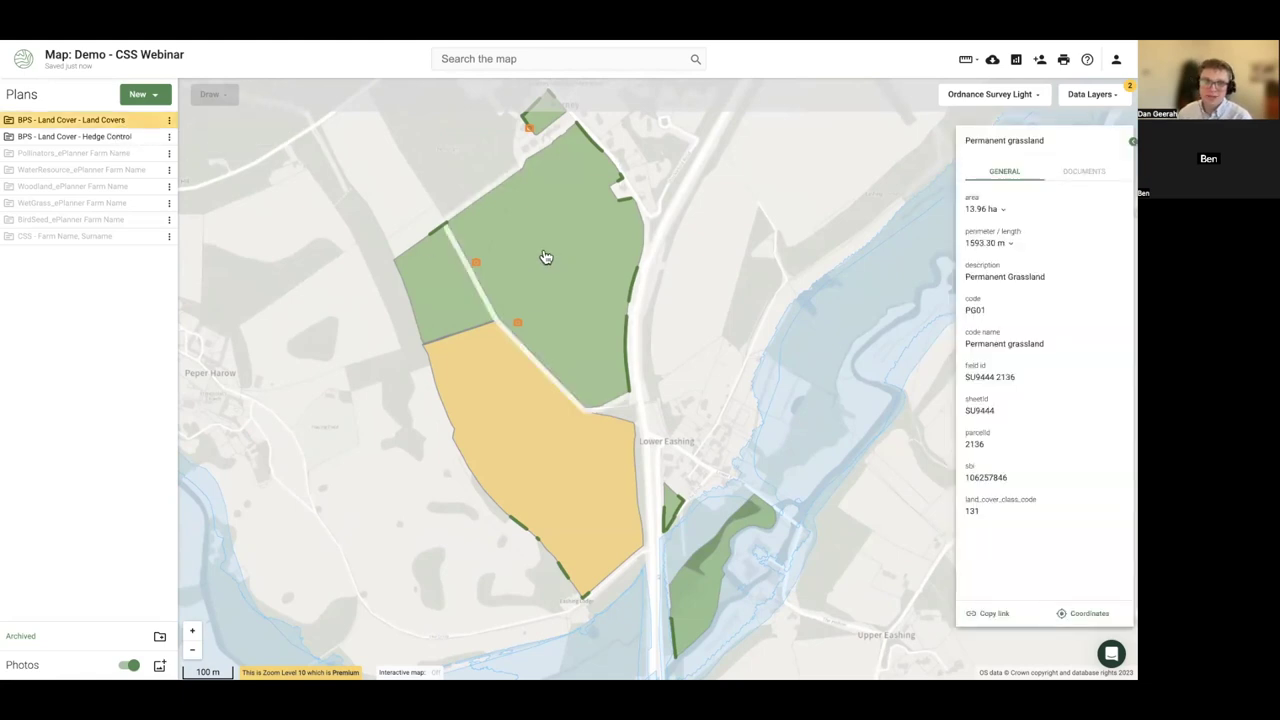
left_click(444, 292)
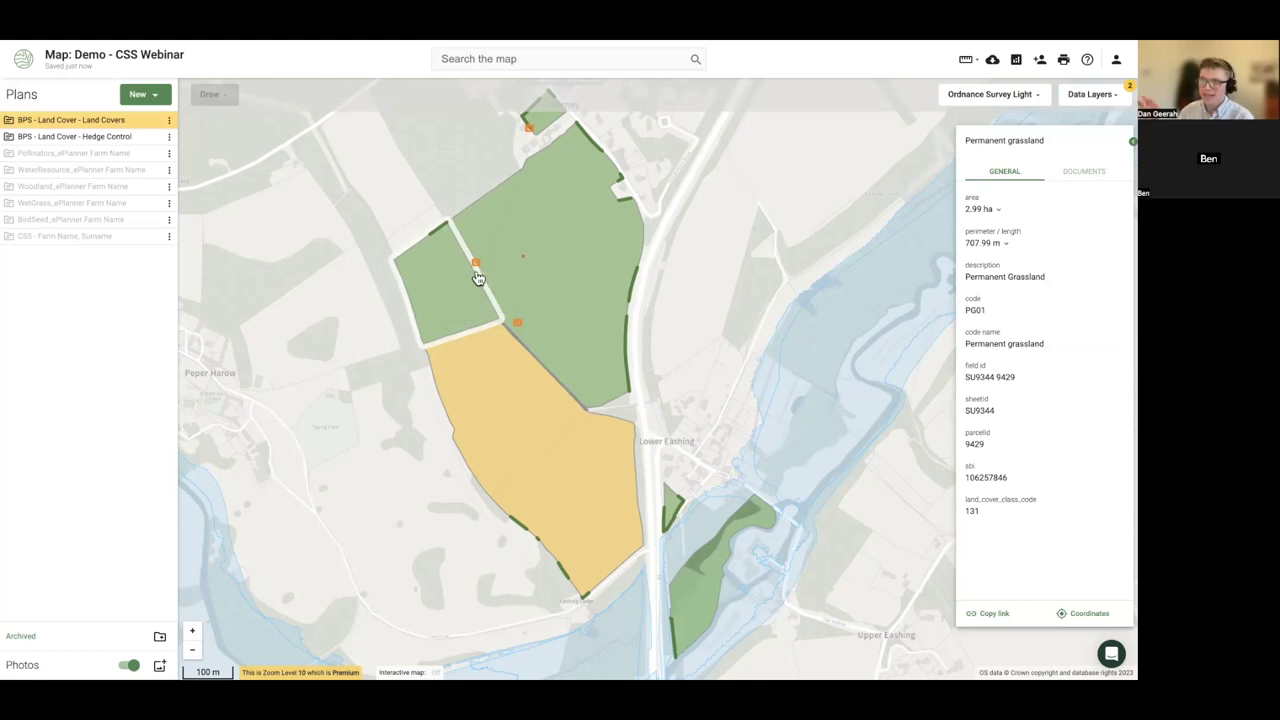
left_click(169, 120)
- Rename the Land Covers plan to 'BPS - Land Cover - 2023' and close the parcel details
left_click(203, 177)
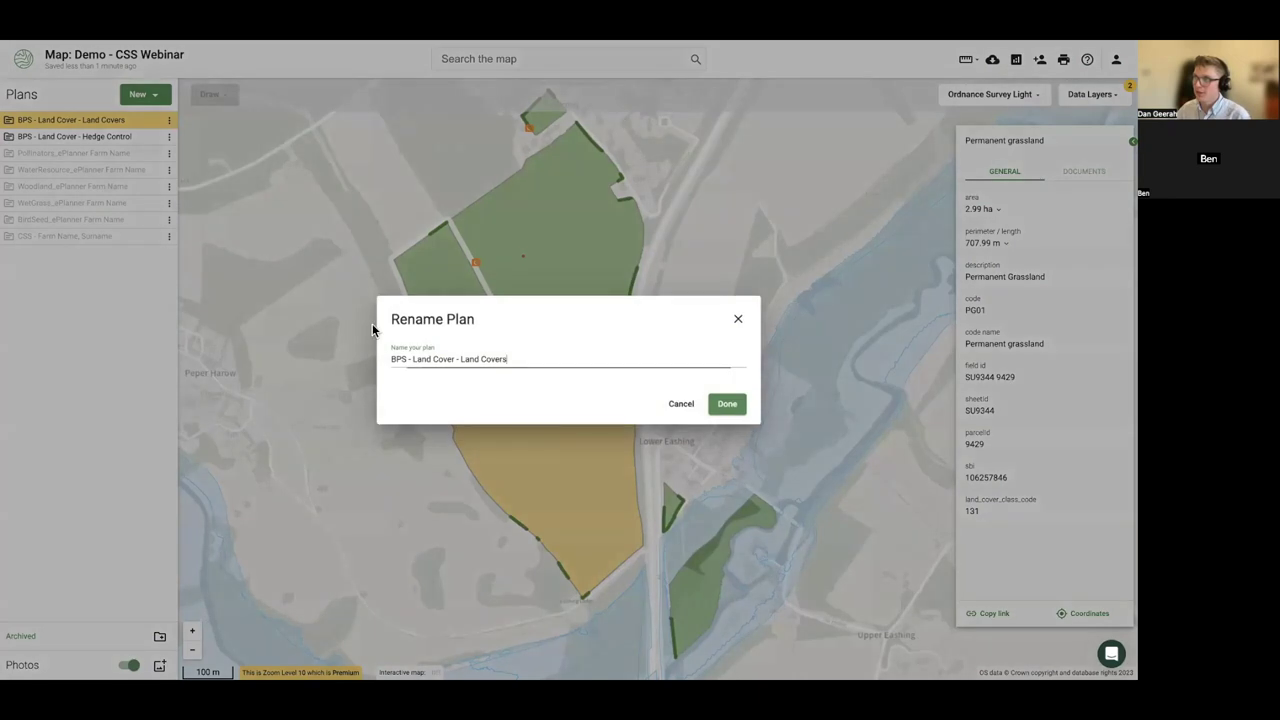
left_click_drag(518, 359, 462, 352)
type("2023")
left_click(735, 405)
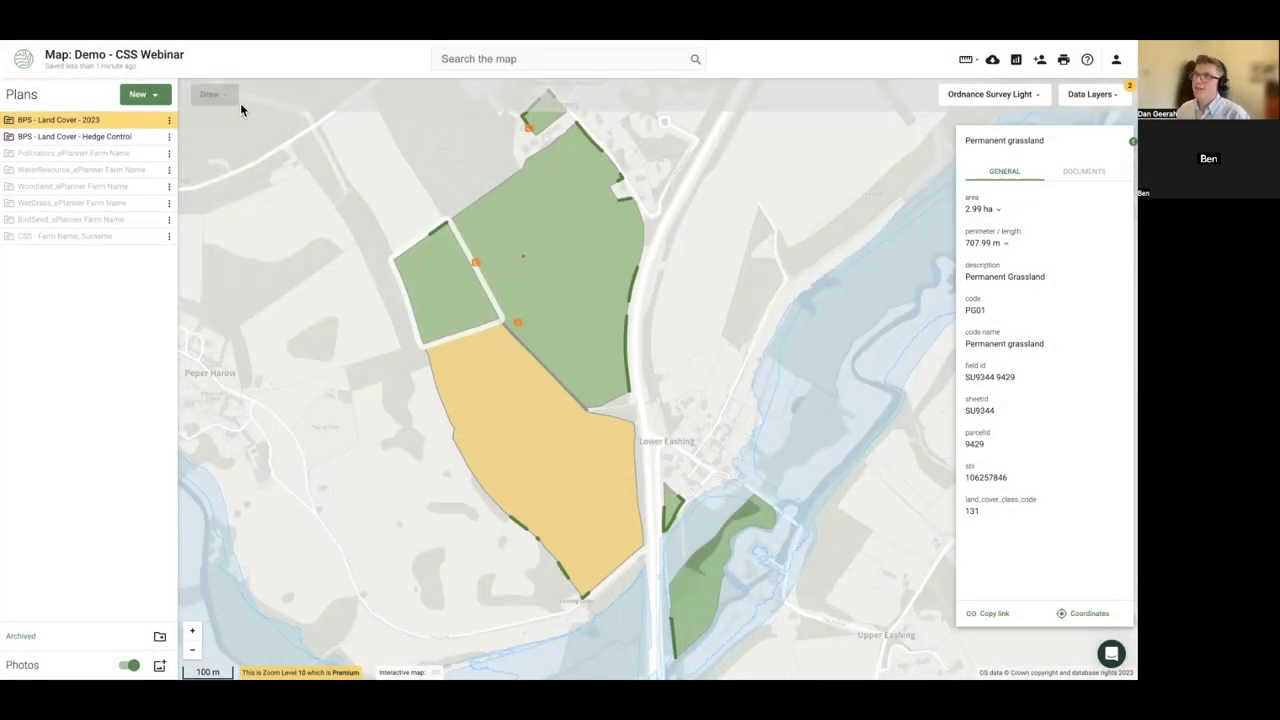
left_click(169, 122)
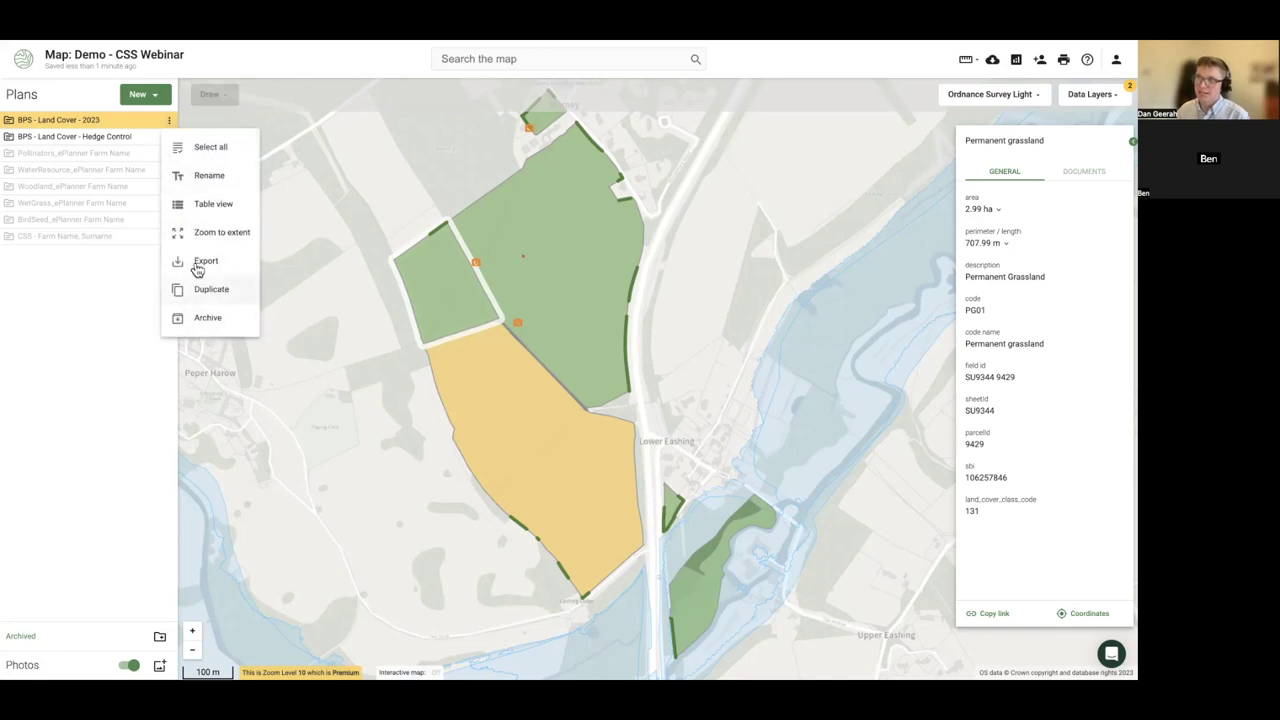
left_click(106, 285)
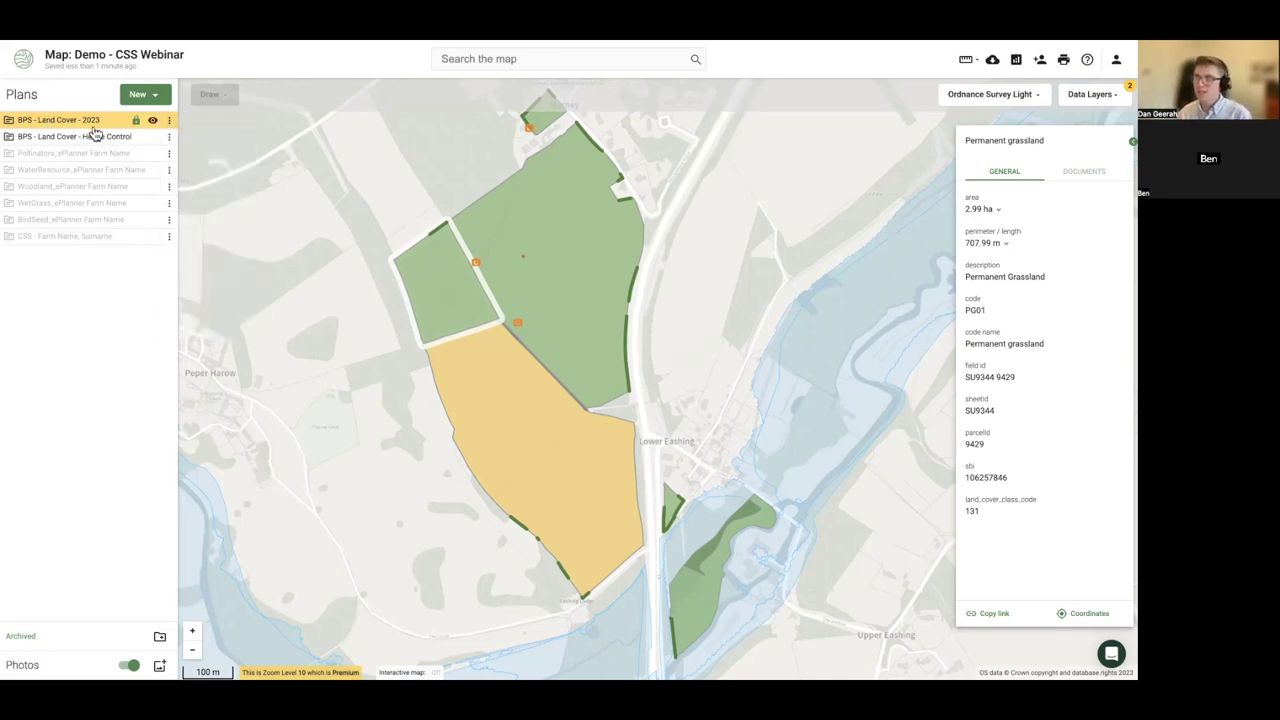
left_click(335, 334)
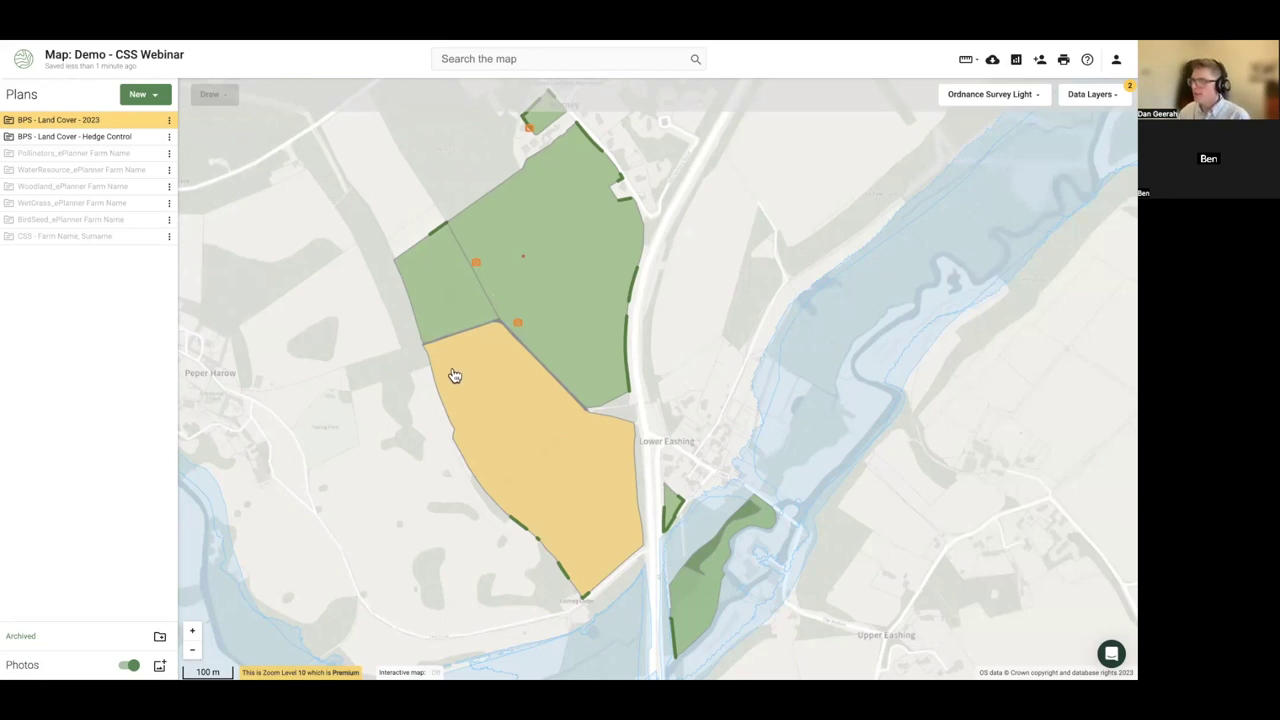
scroll(466, 394, "up", 2)
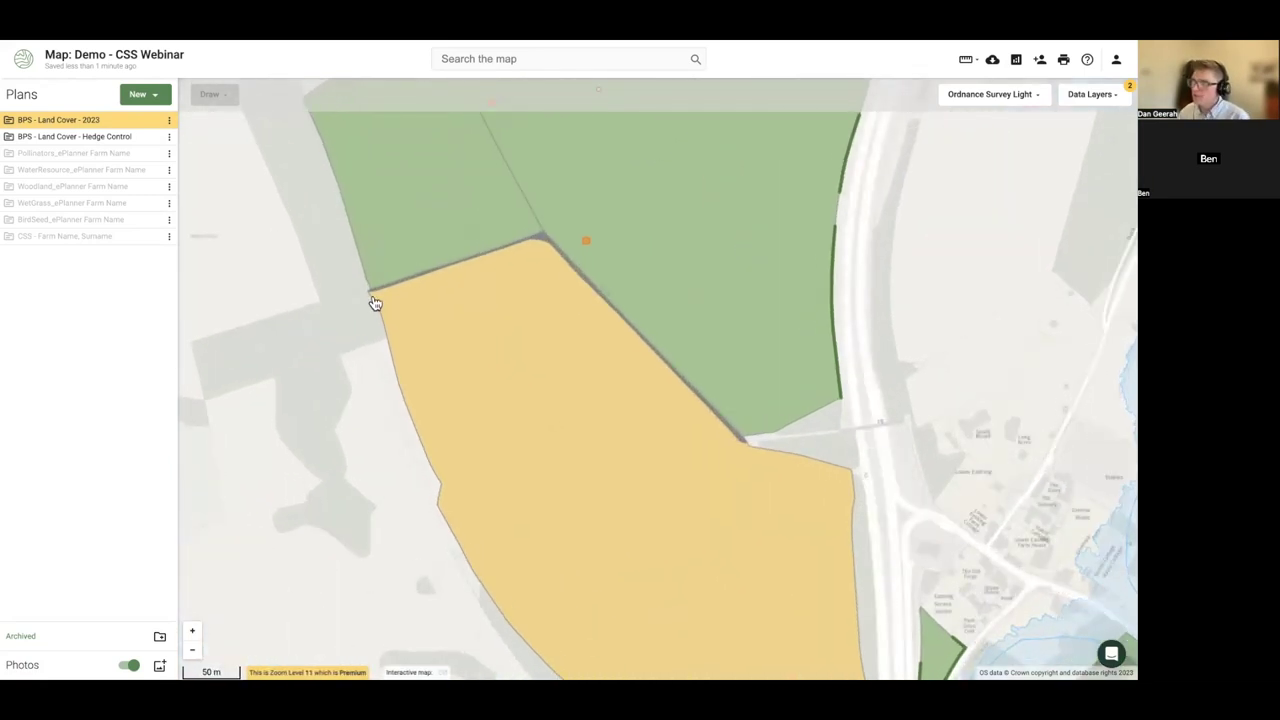
- Show the CSS farm plan, hide Land Cover 2023 and Hedge Control, and select SW7
left_click(410, 392)
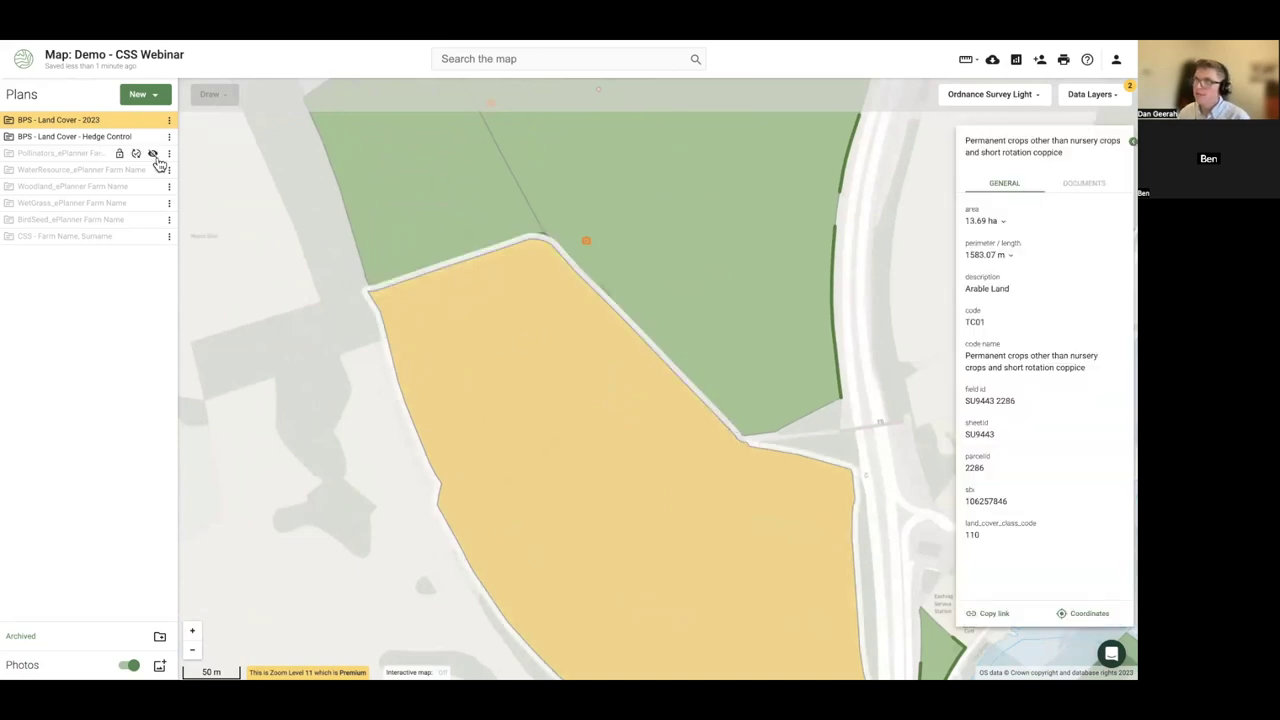
left_click(151, 236)
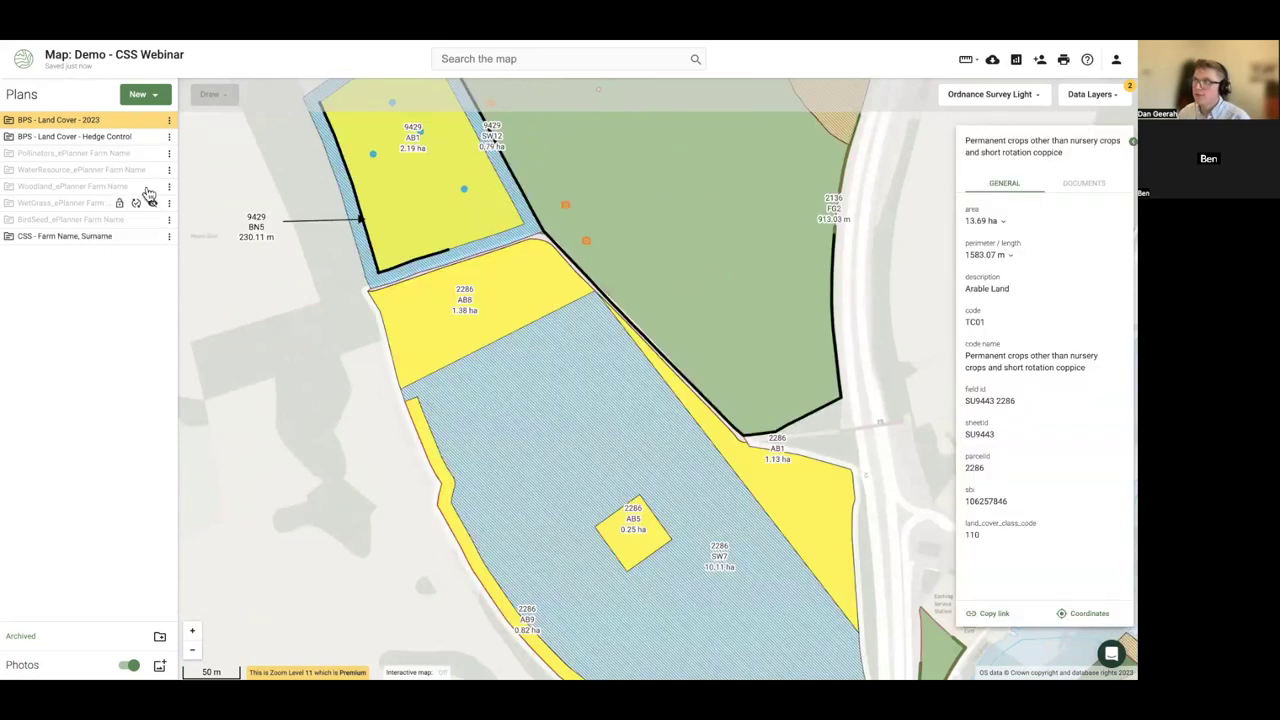
left_click(152, 136)
left_click(153, 120)
left_click_drag(505, 403, 385, 298)
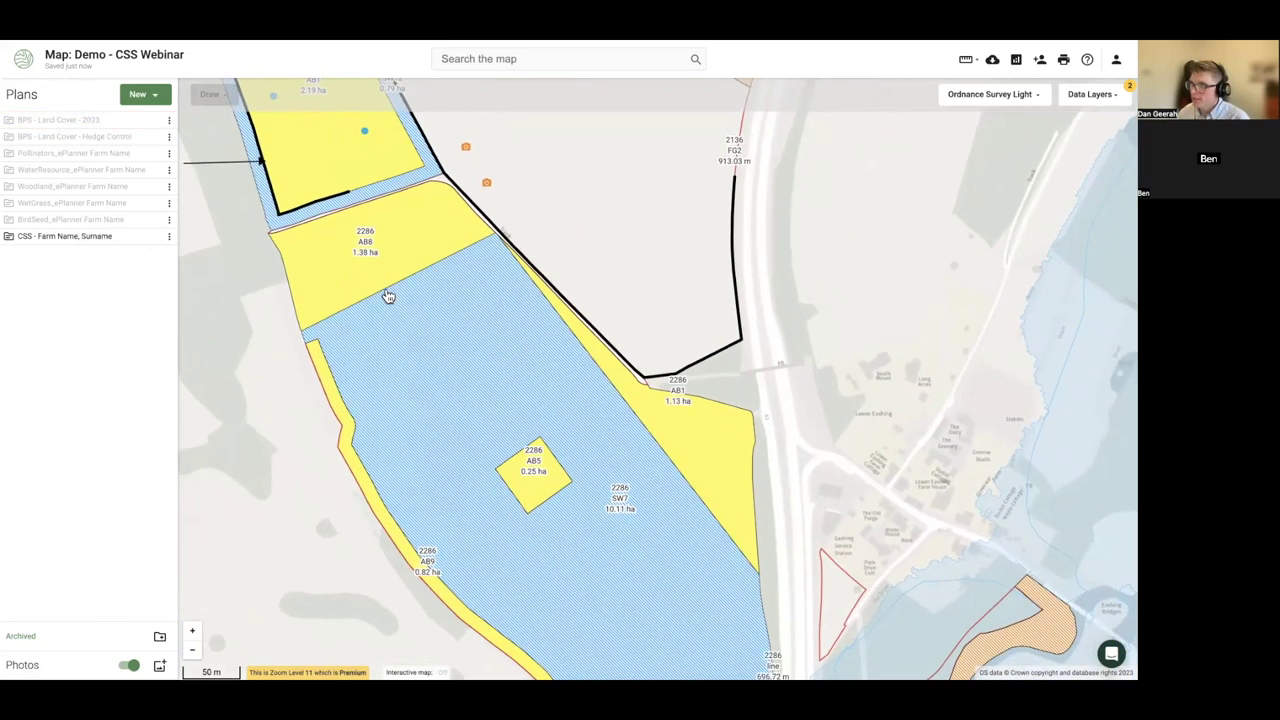
left_click(387, 297)
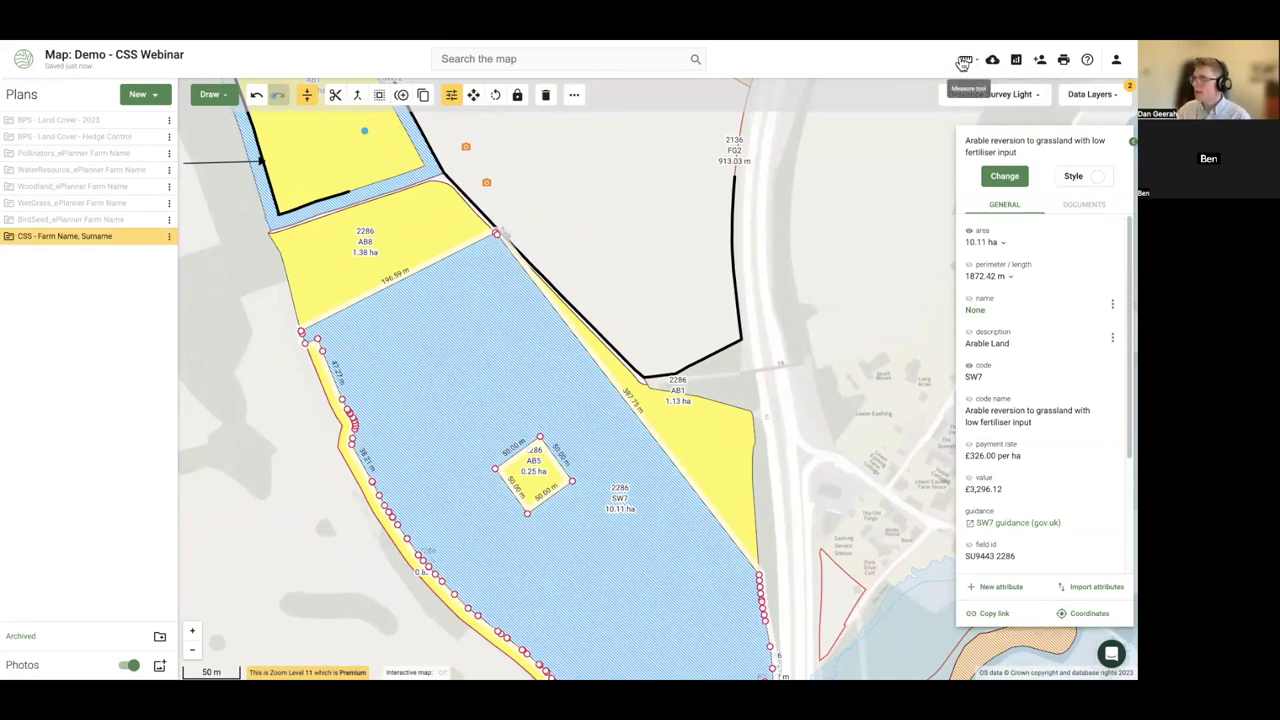
- Measure the distance from the AB8 field edge into SW7
left_click(965, 61)
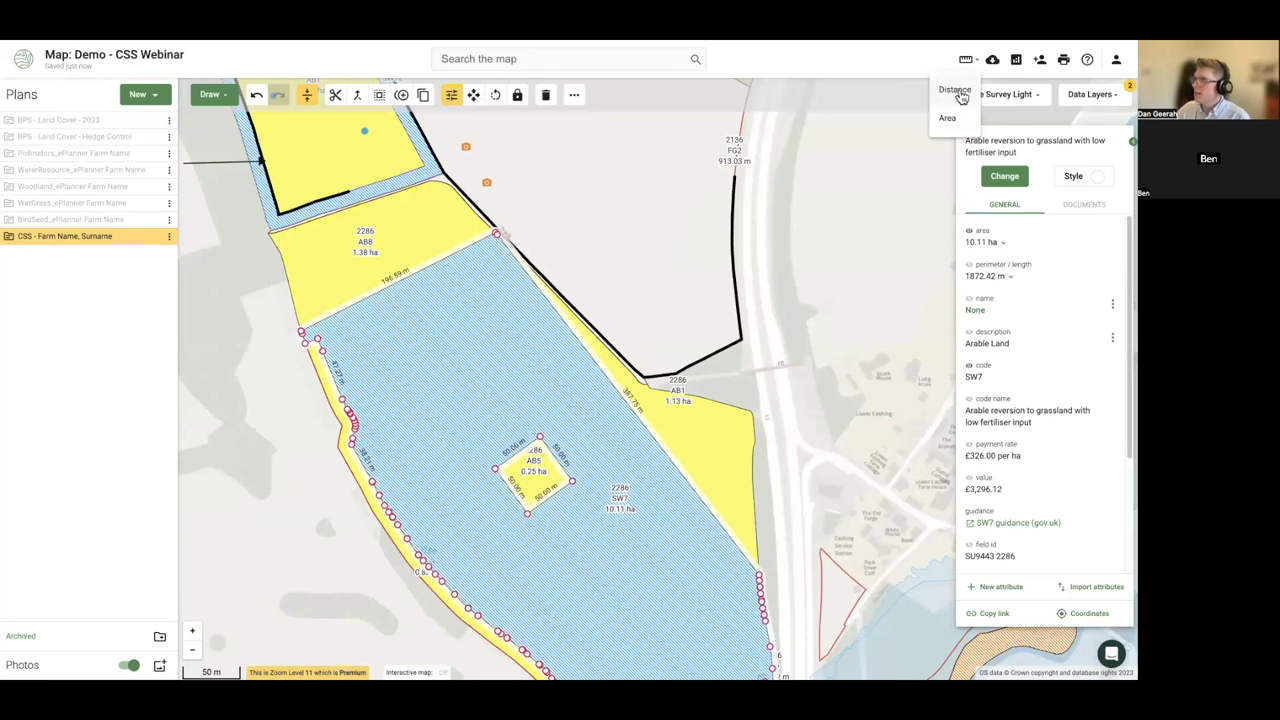
left_click(956, 92)
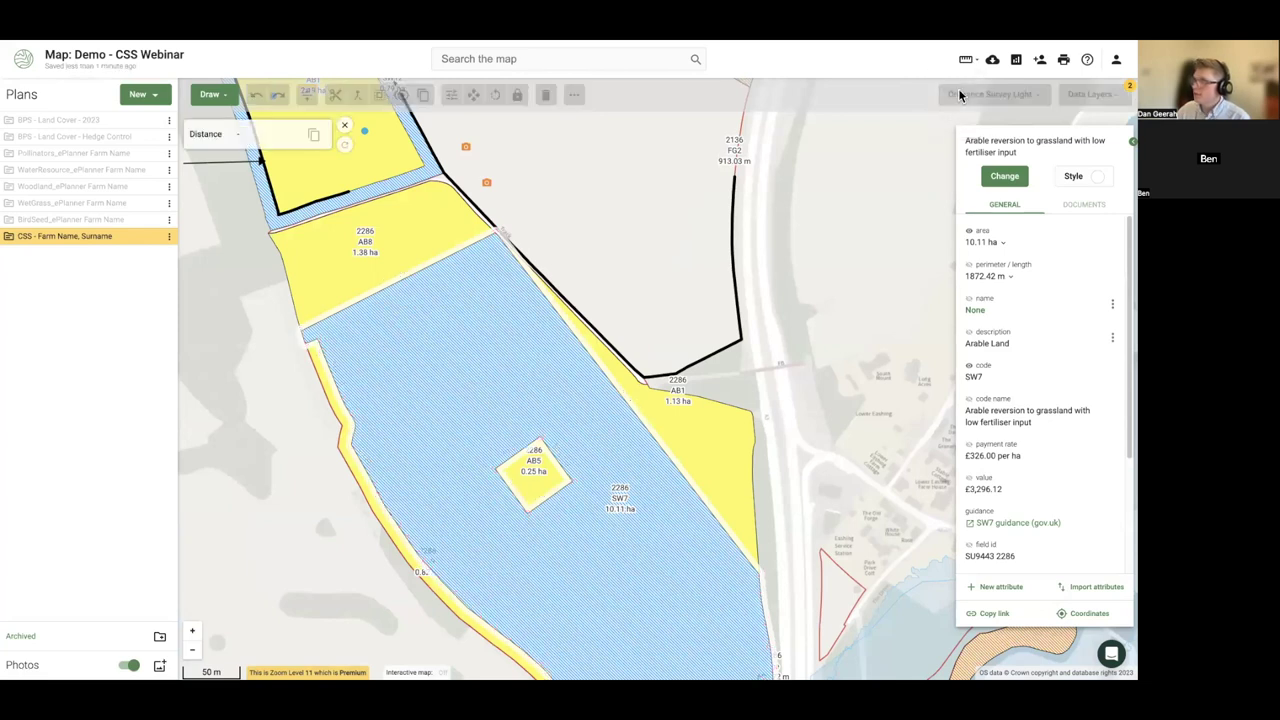
left_click(392, 287)
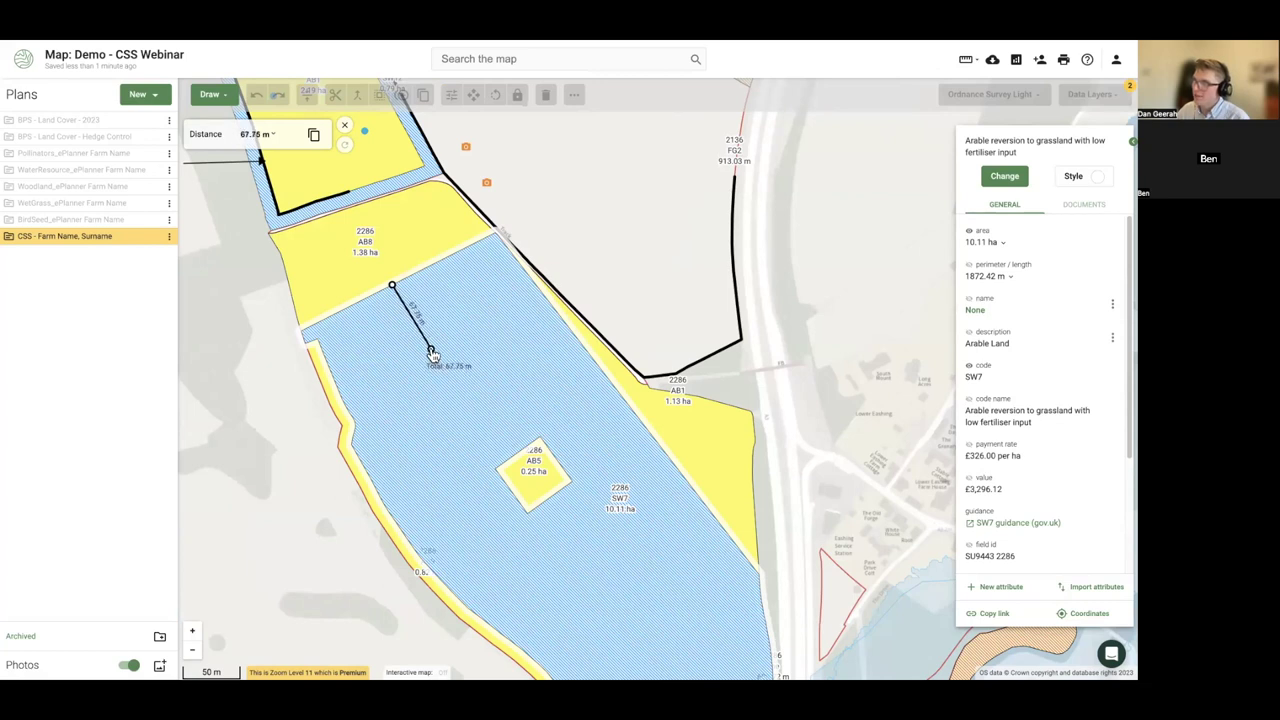
double_click(431, 352)
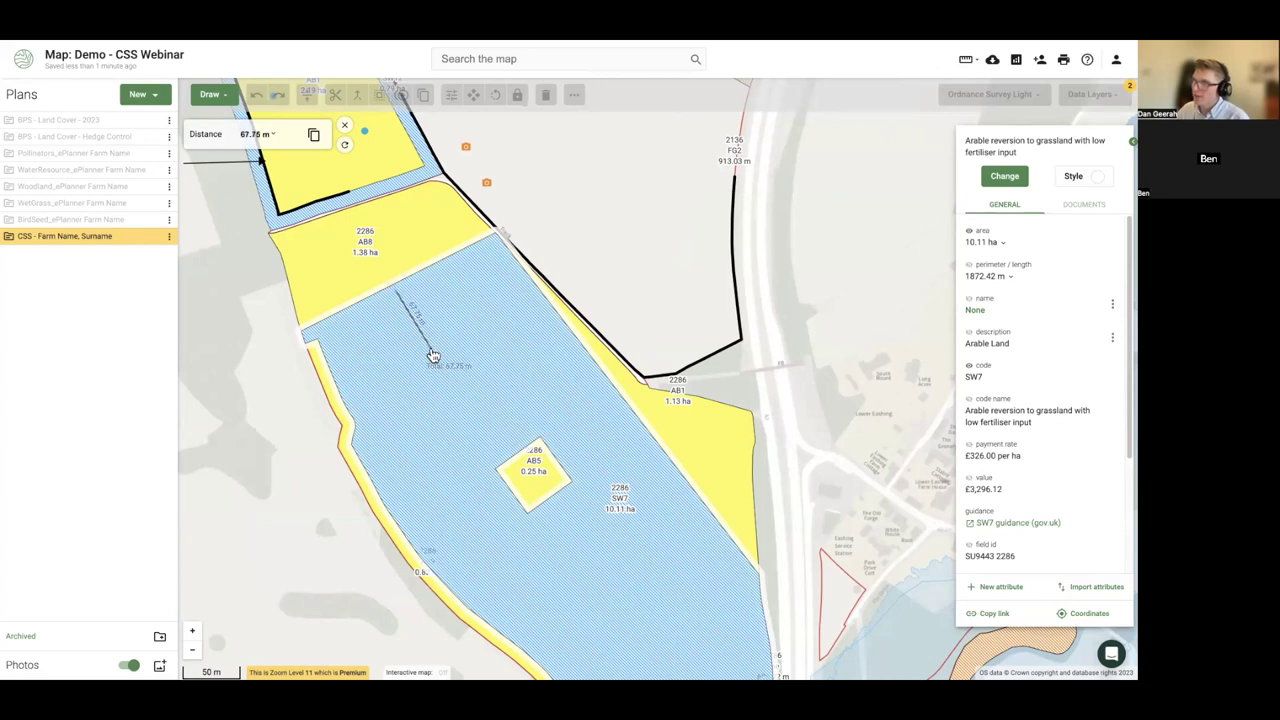
left_click(212, 96)
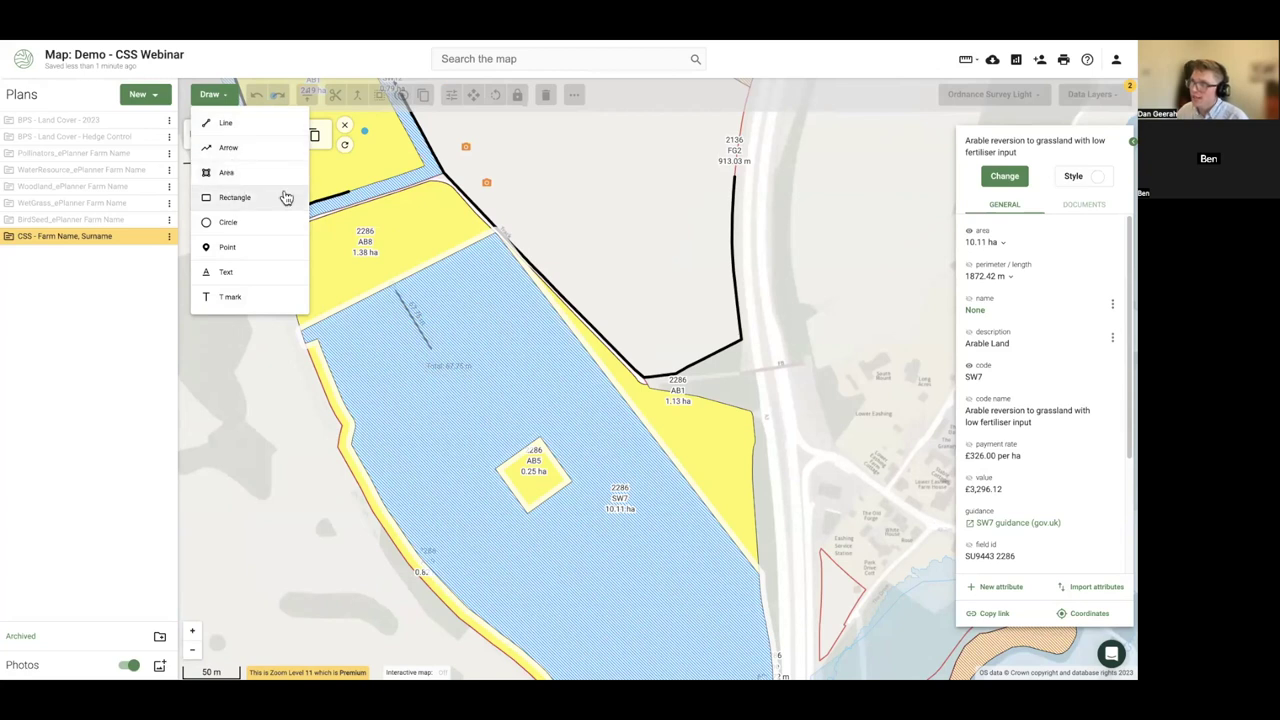
left_click(237, 391)
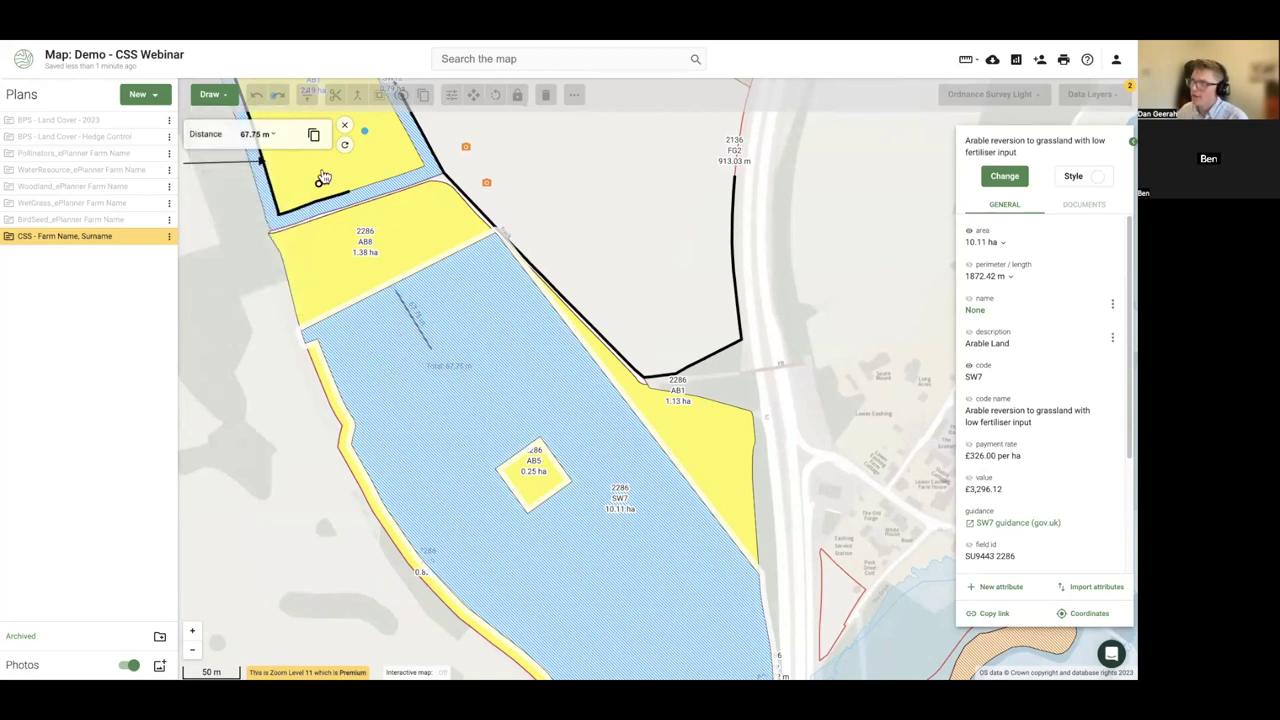
left_click(344, 128)
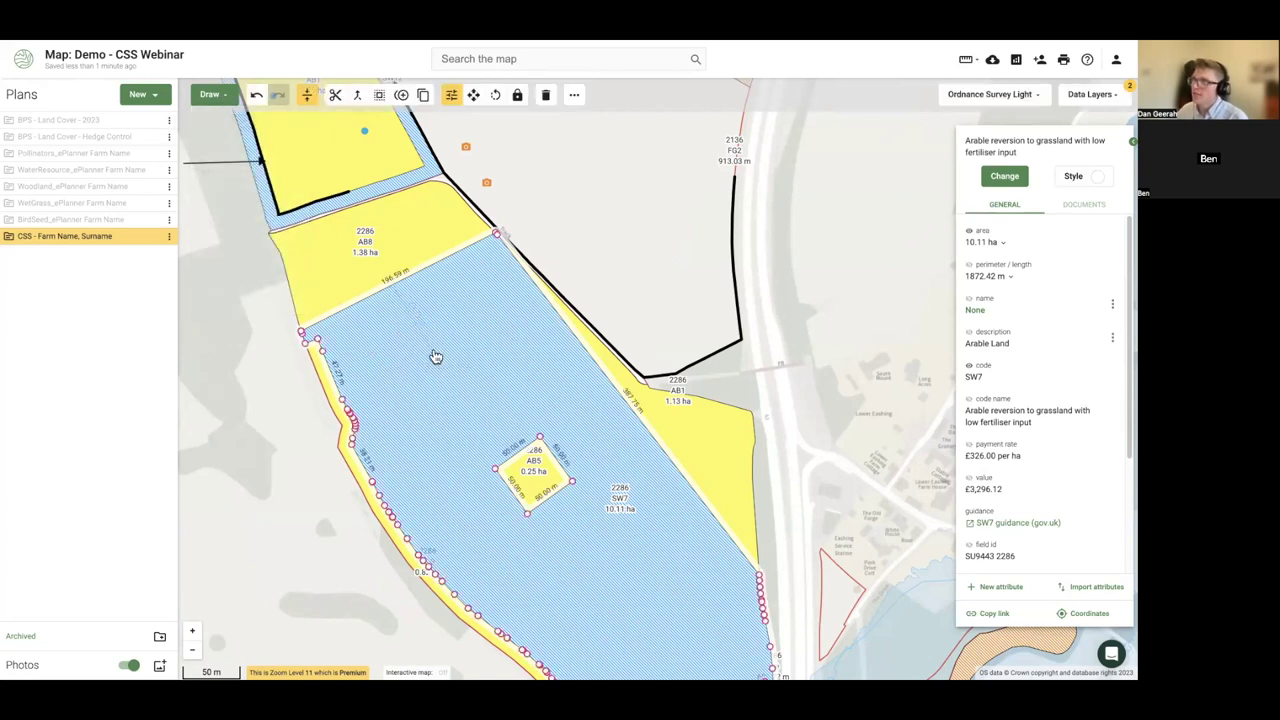
- Draw and save a line from the AB8 field edge into the SW7 parcel
left_click(214, 95)
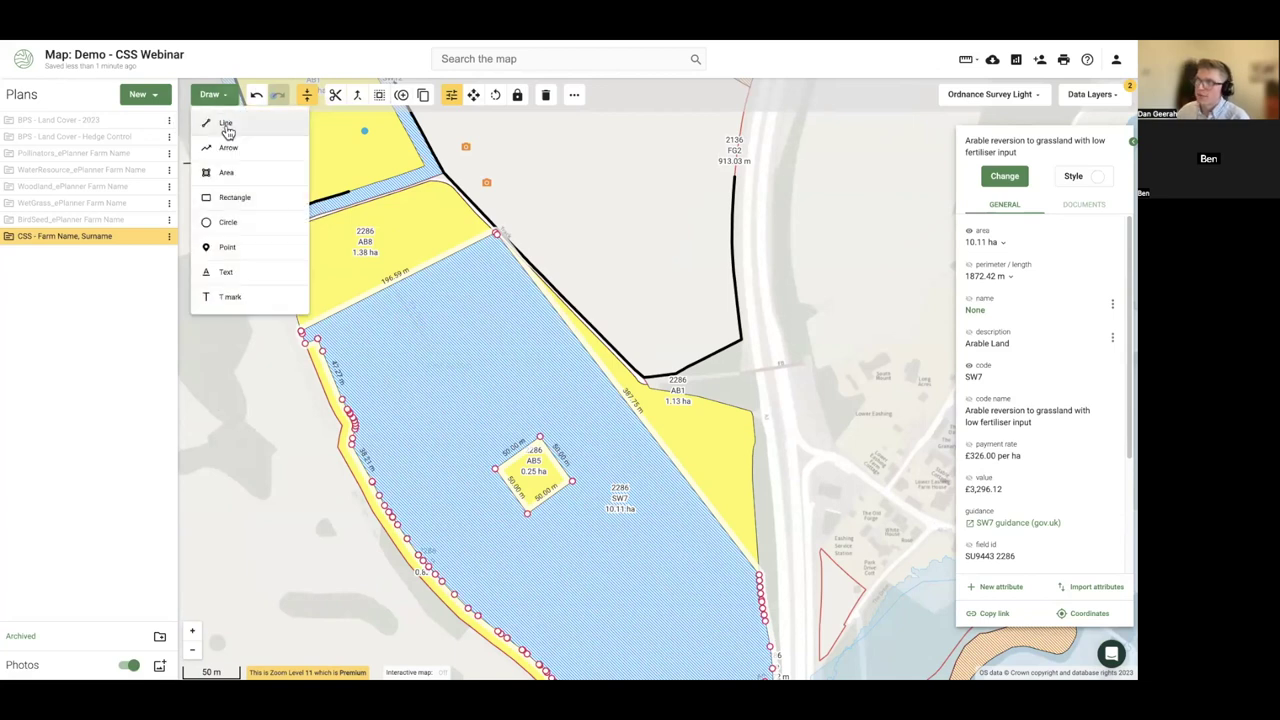
left_click(226, 124)
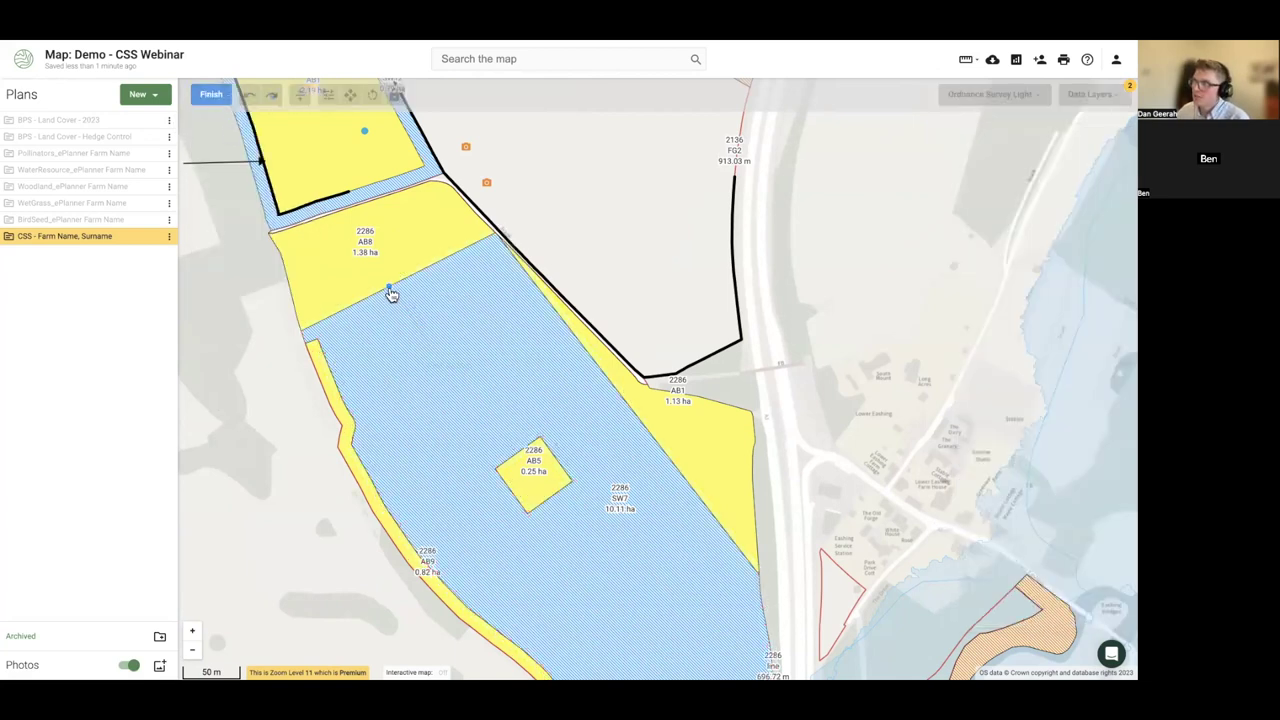
left_click(397, 303)
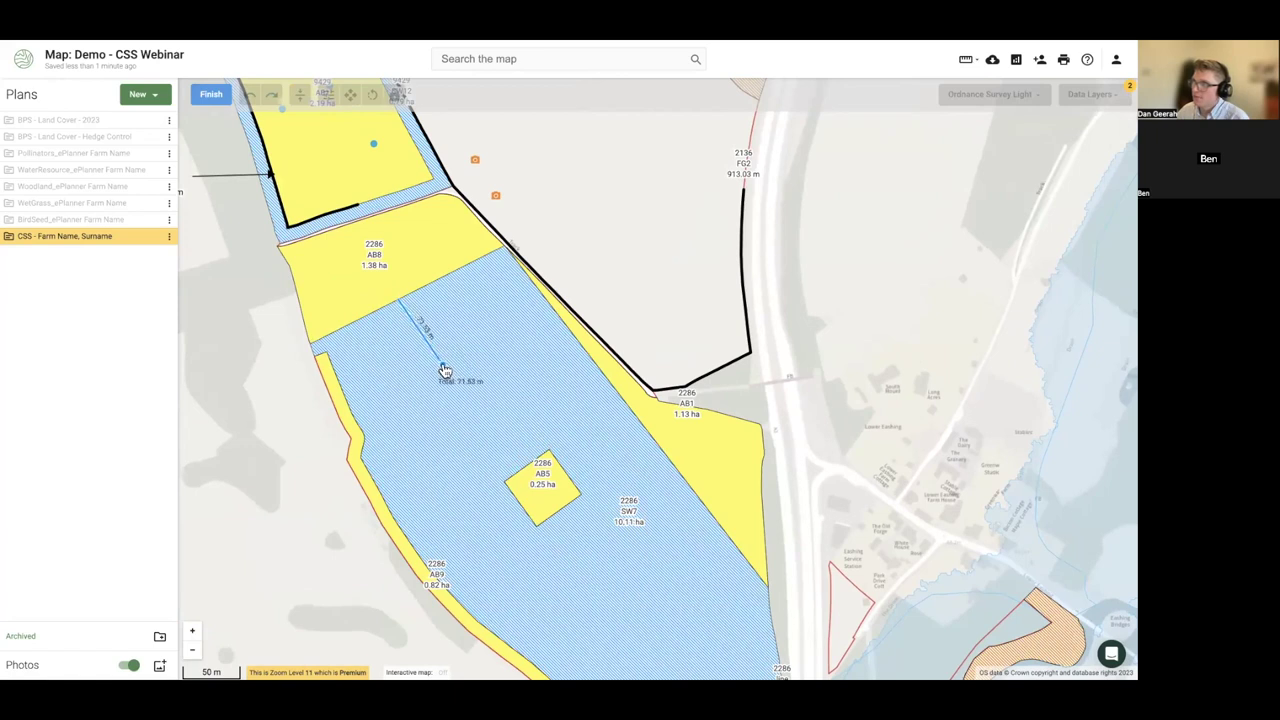
double_click(443, 370)
left_click(211, 99)
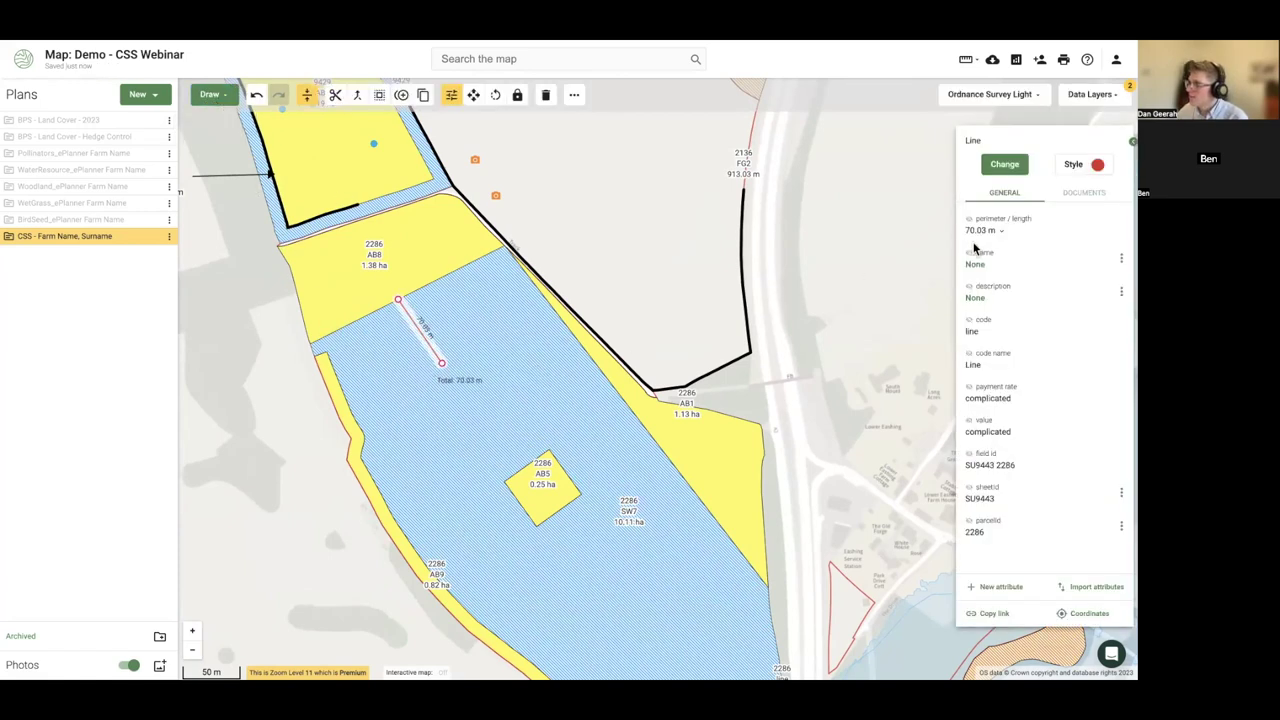
- Trial-split a strip off SW7, undo it so SW7 stays 10.11 ha, and choose polygon drawing mode
left_click(403, 388)
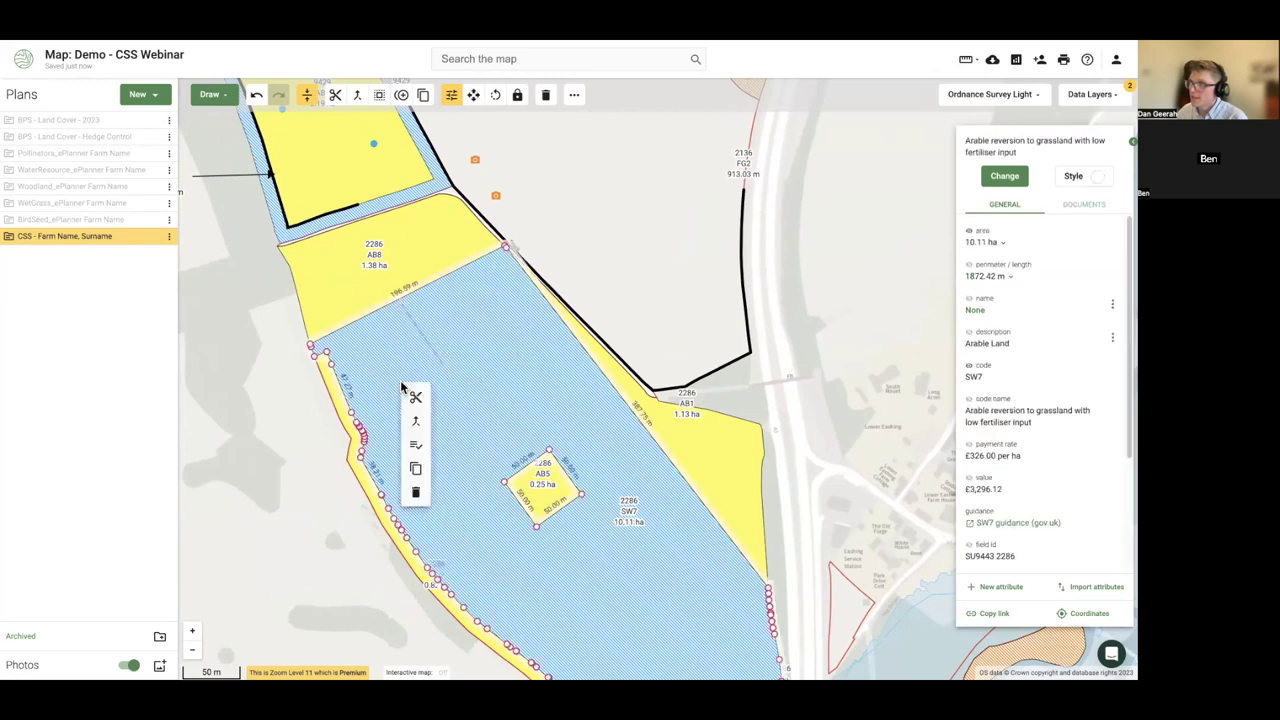
left_click(344, 428)
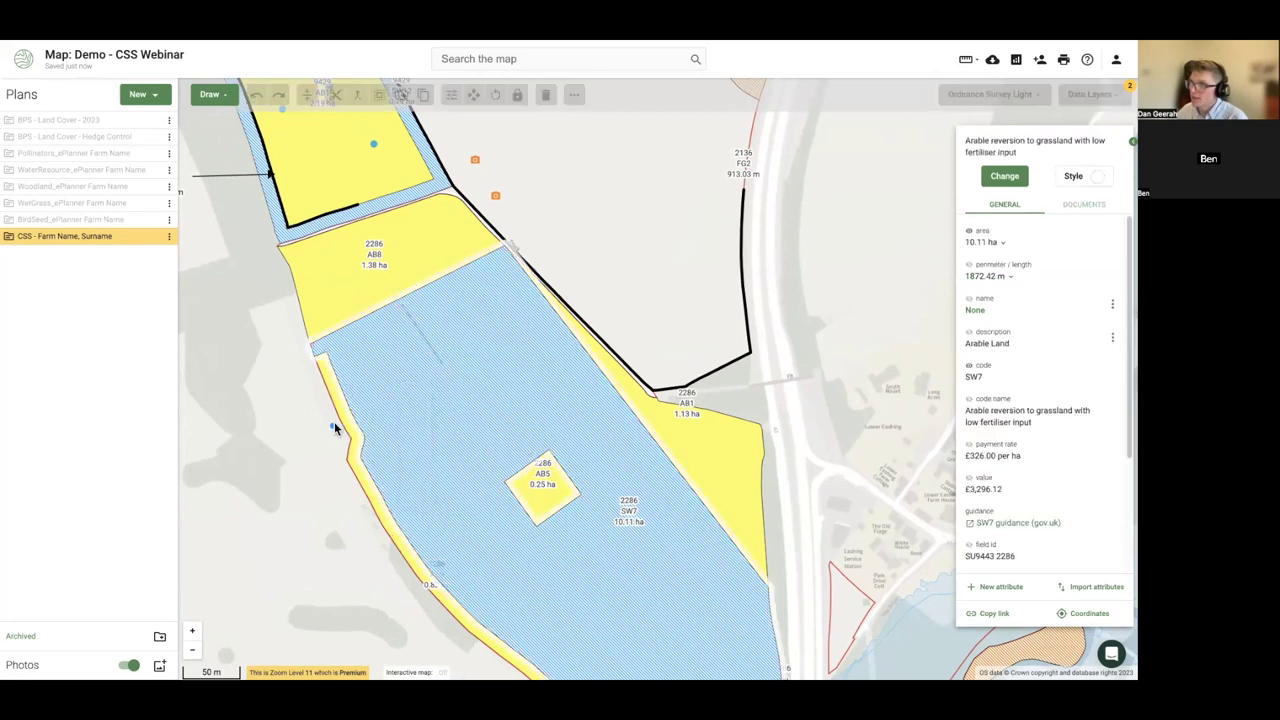
double_click(619, 272)
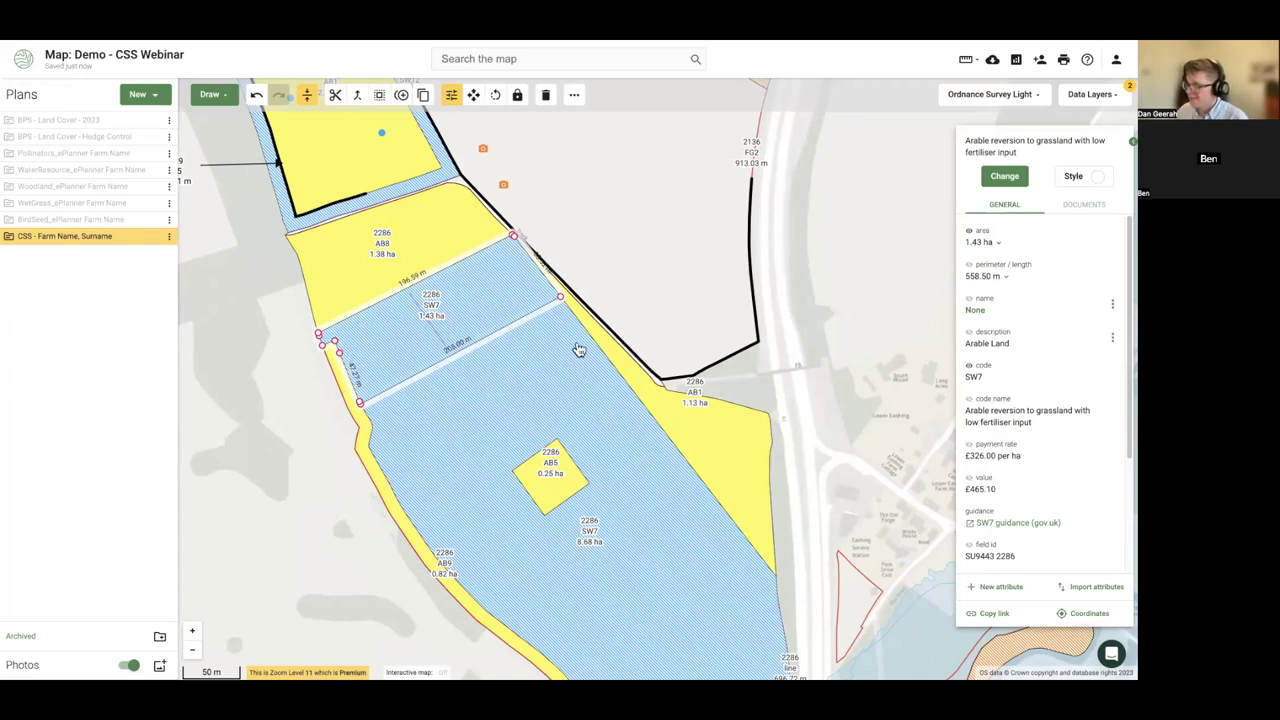
left_click(257, 96)
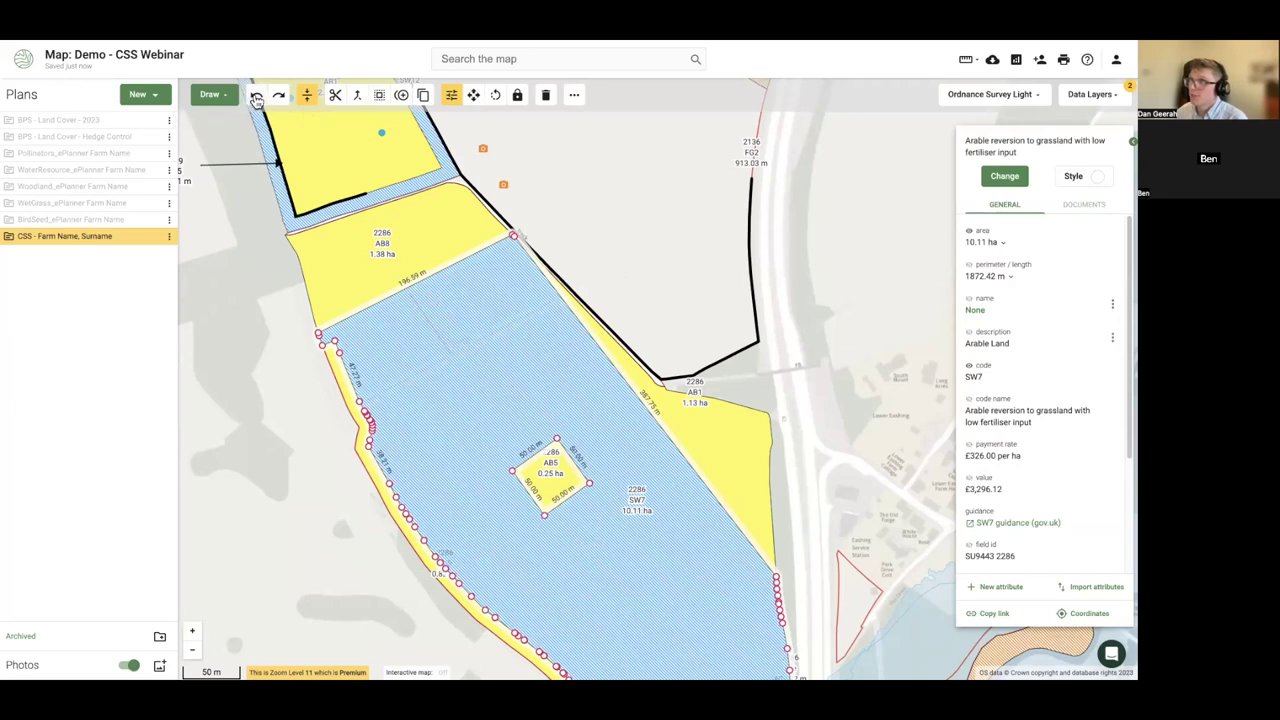
left_click(195, 97)
left_click(222, 174)
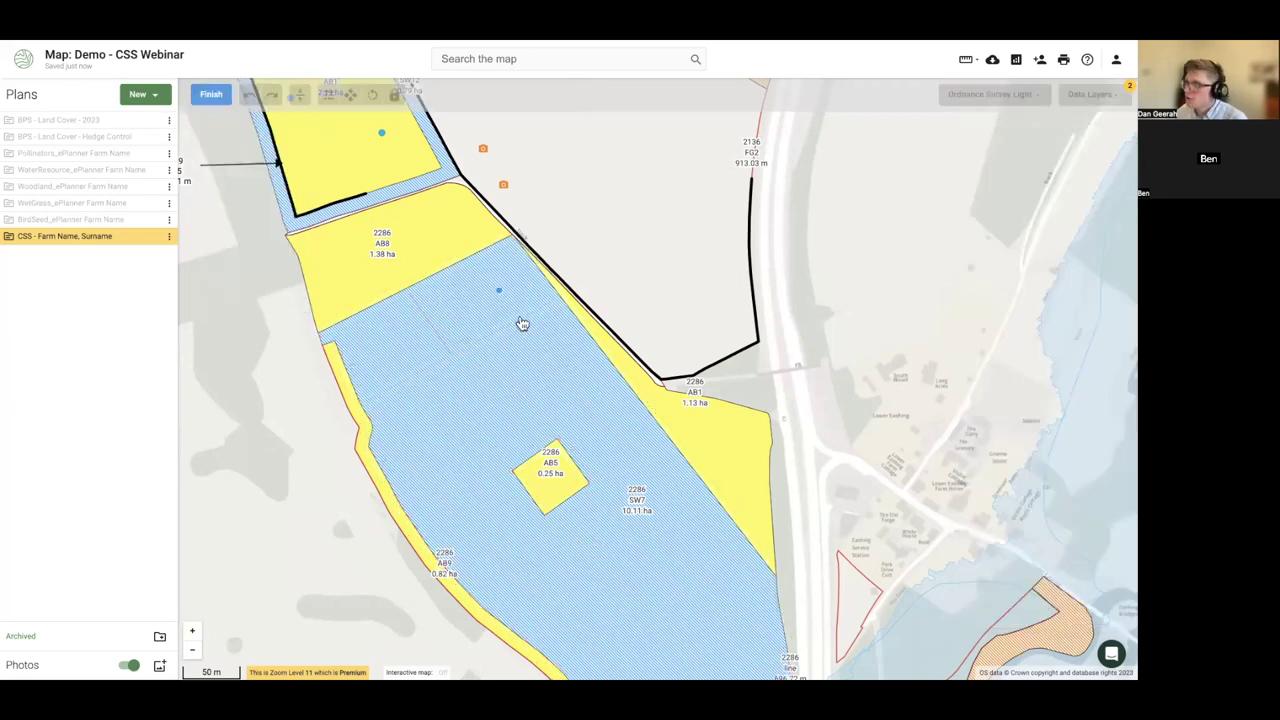
- Sketch a four-sided 0.43 ha trial area beside the SW7 field boundary
scroll(540, 339, "up", 2)
mouse_move(540, 339)
left_mouse_down()
mouse_move(431, 383)
mouse_move(634, 343)
mouse_move(503, 449)
mouse_move(328, 547)
left_mouse_up()
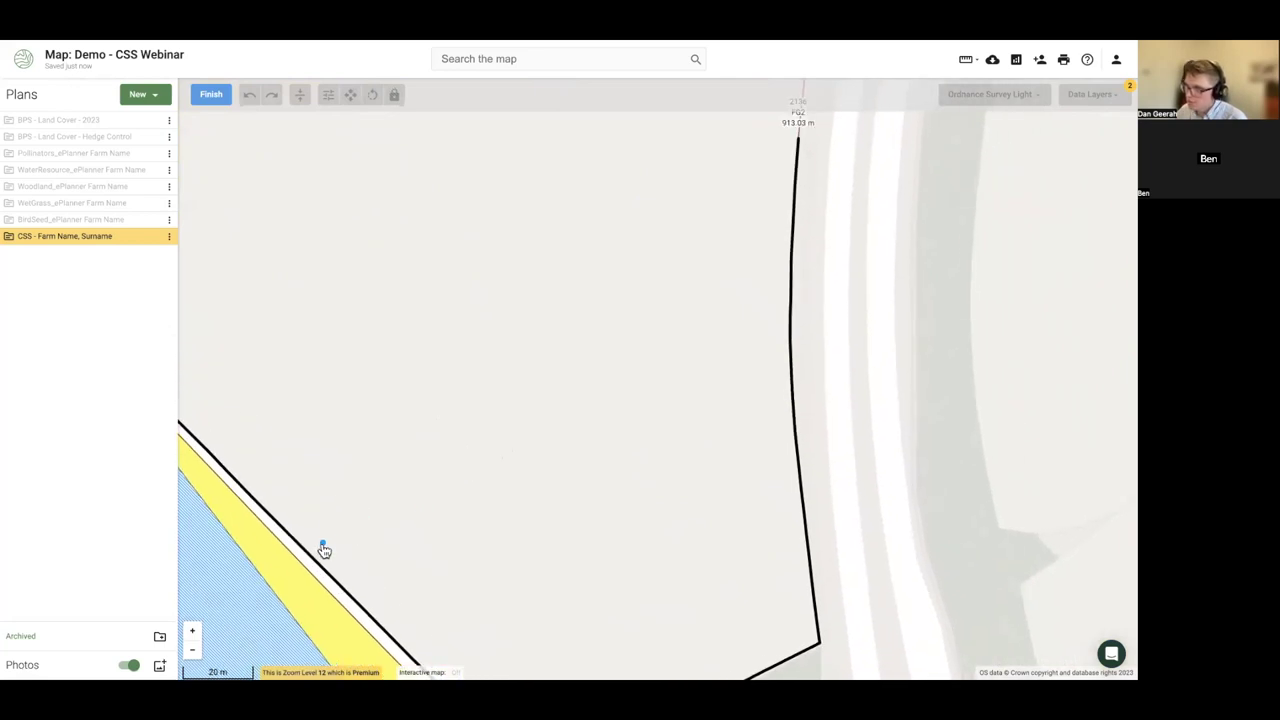
left_click(313, 557)
left_click(475, 383)
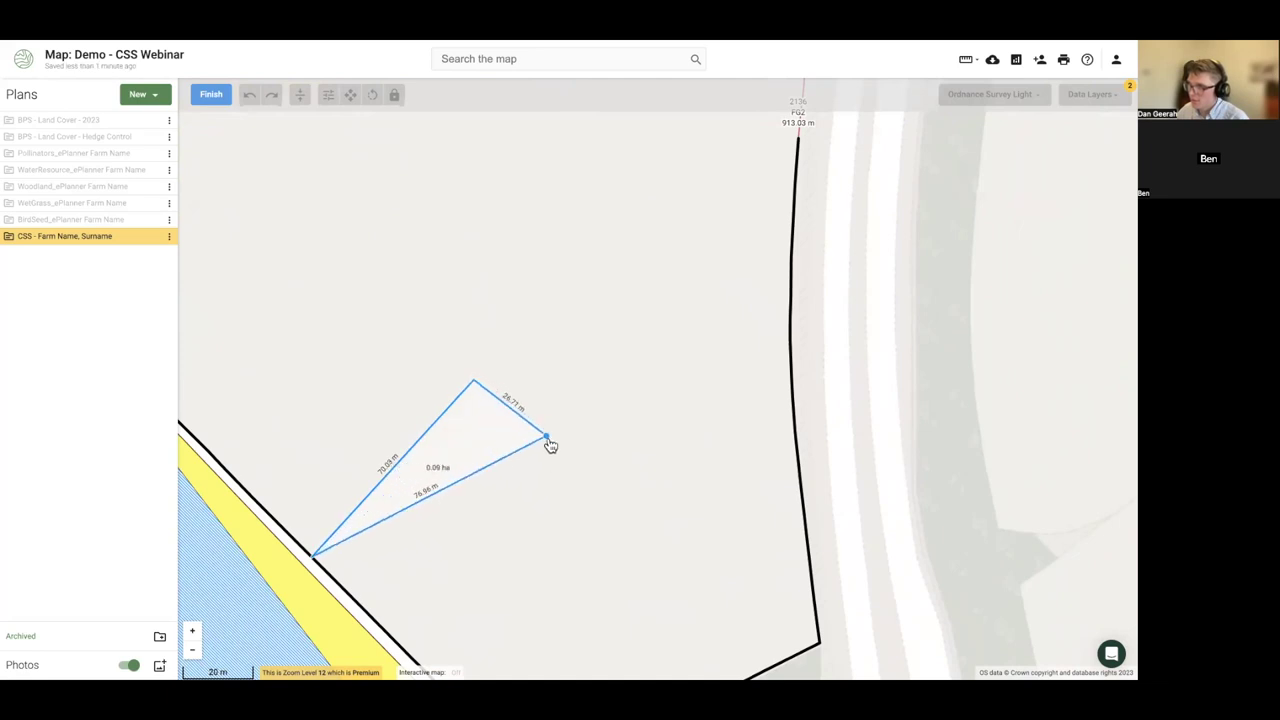
left_click(675, 565)
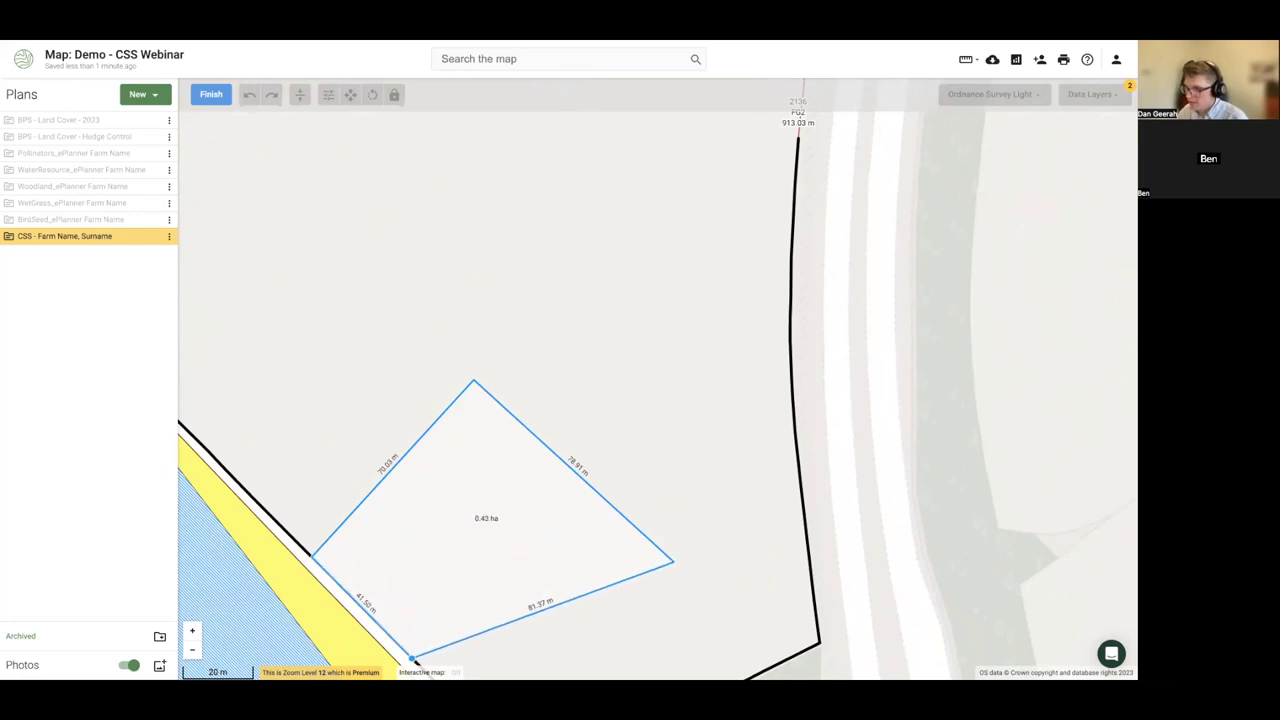
left_click(413, 659)
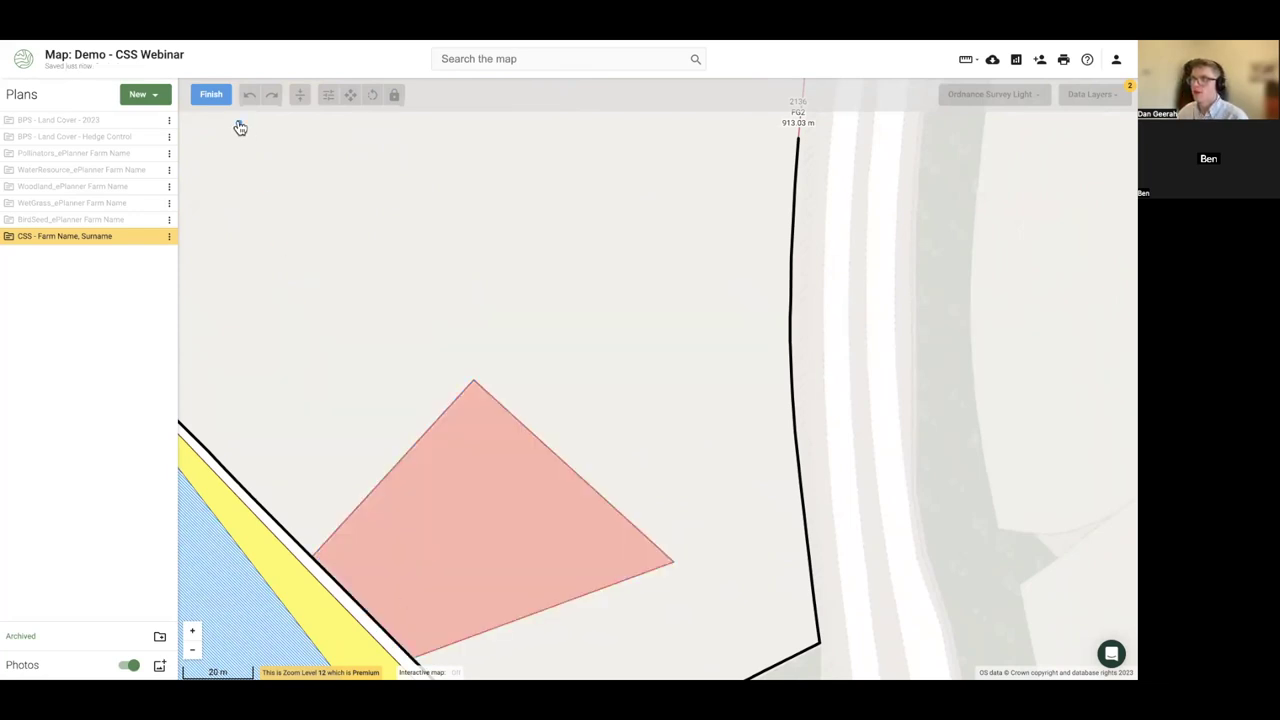
left_click(210, 99)
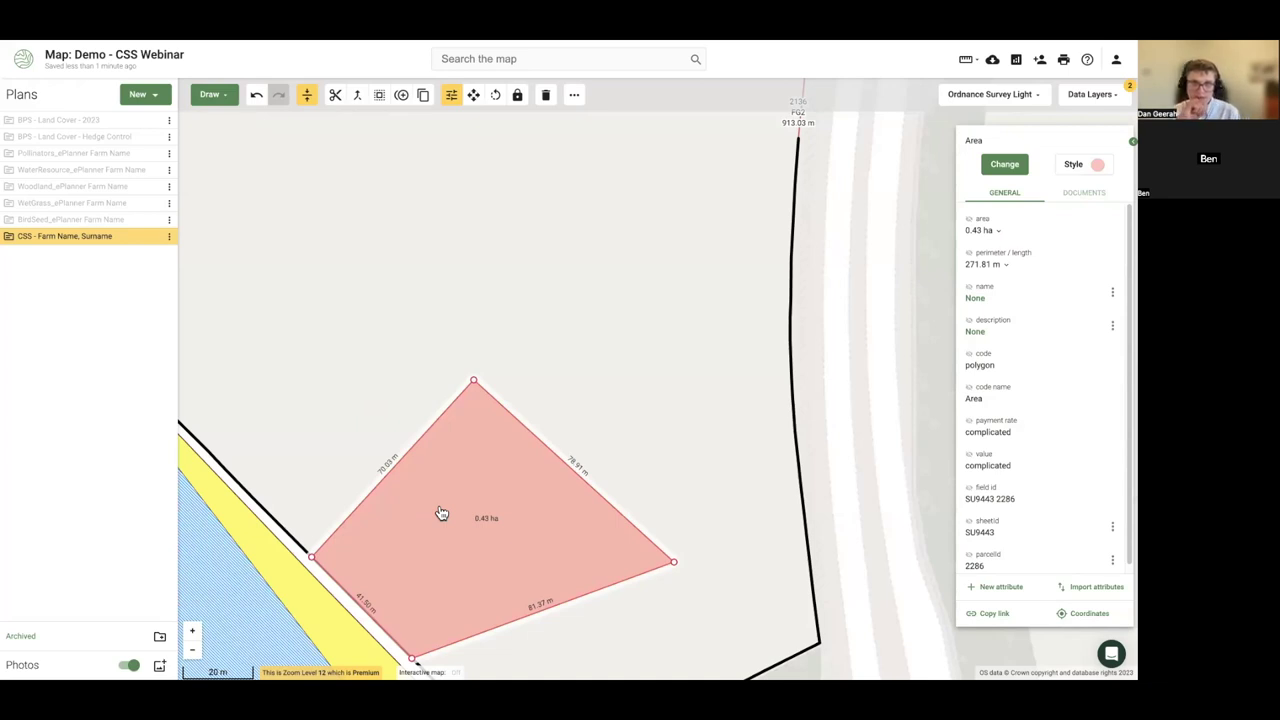
- Delete the trial area so no new shape remains
right_click(466, 488)
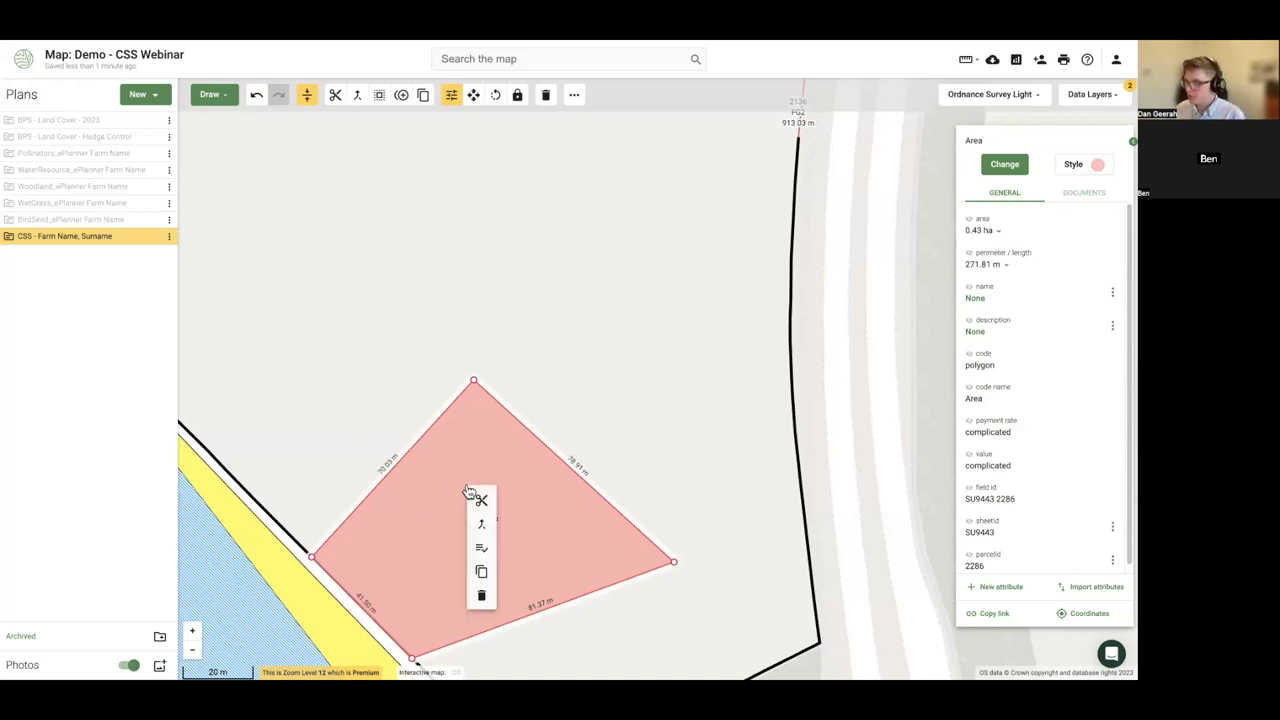
left_click(481, 597)
scroll(419, 551, "down", 5)
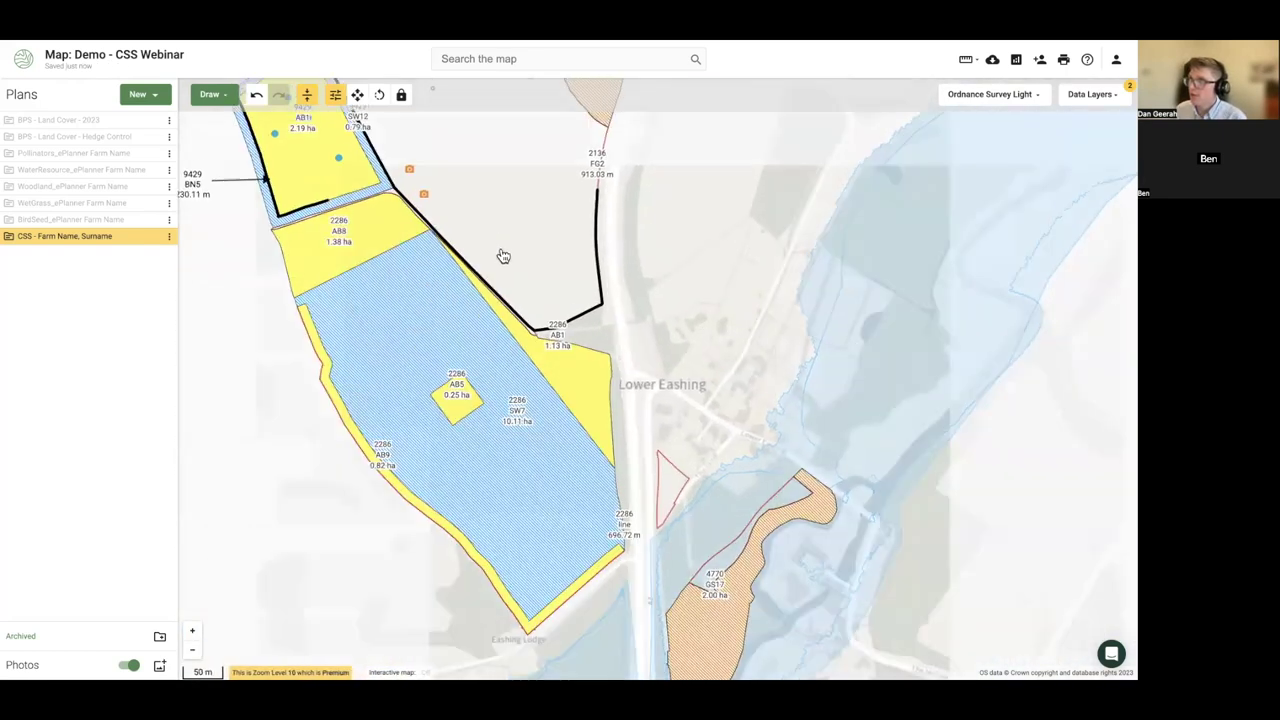
- Display the BPS - Land Cover - 2023 parcels and make the CSS farm plan active near GS17
left_click_drag(503, 256, 516, 383)
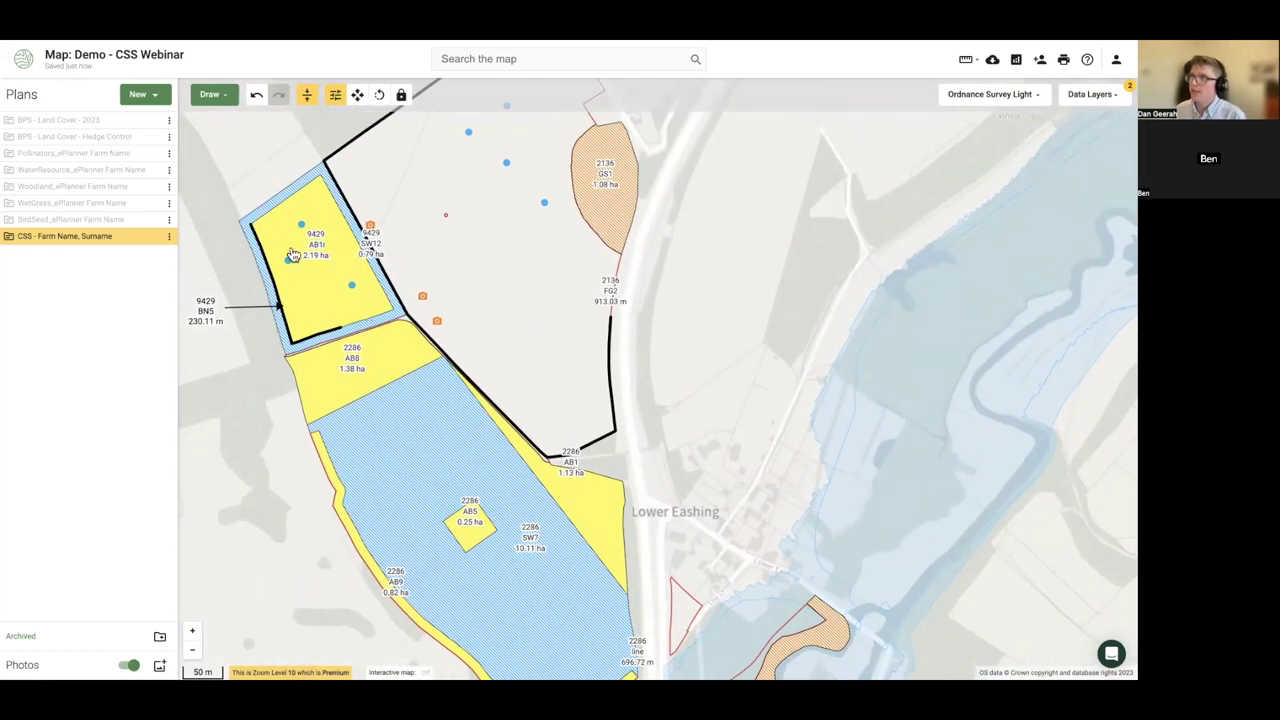
left_click(153, 121)
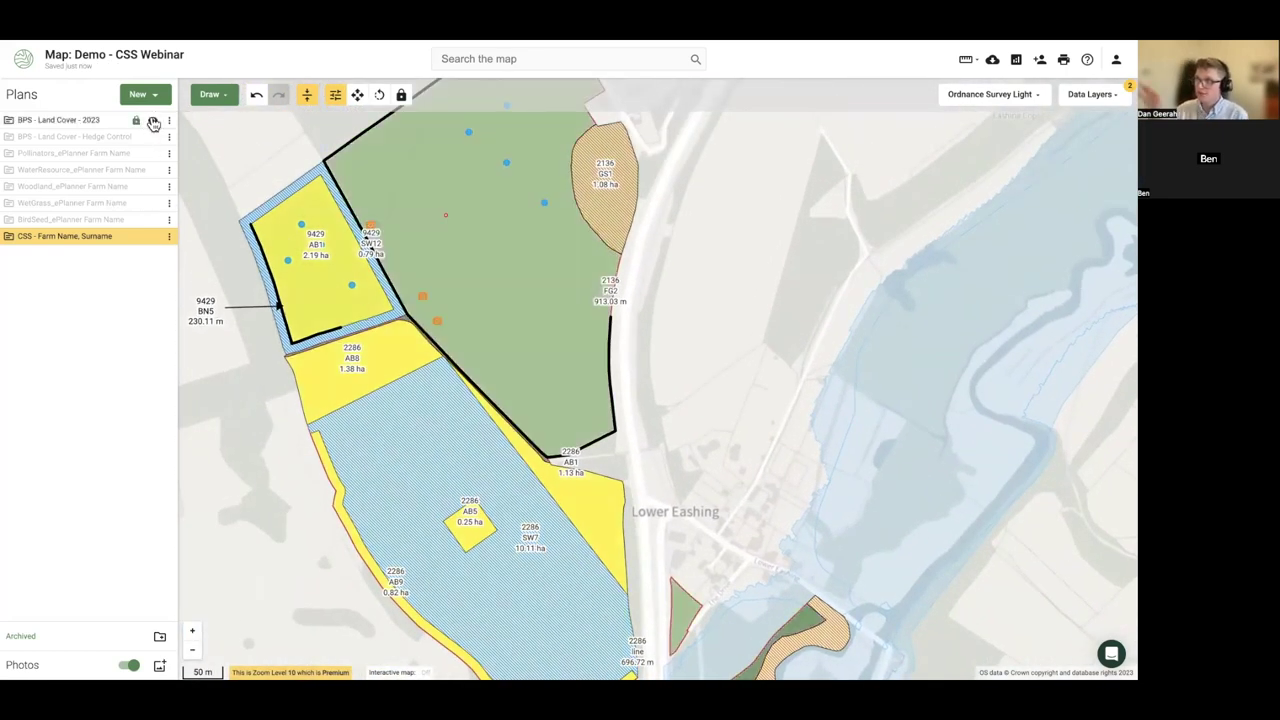
left_click(153, 121)
left_click(153, 121)
left_click(153, 121)
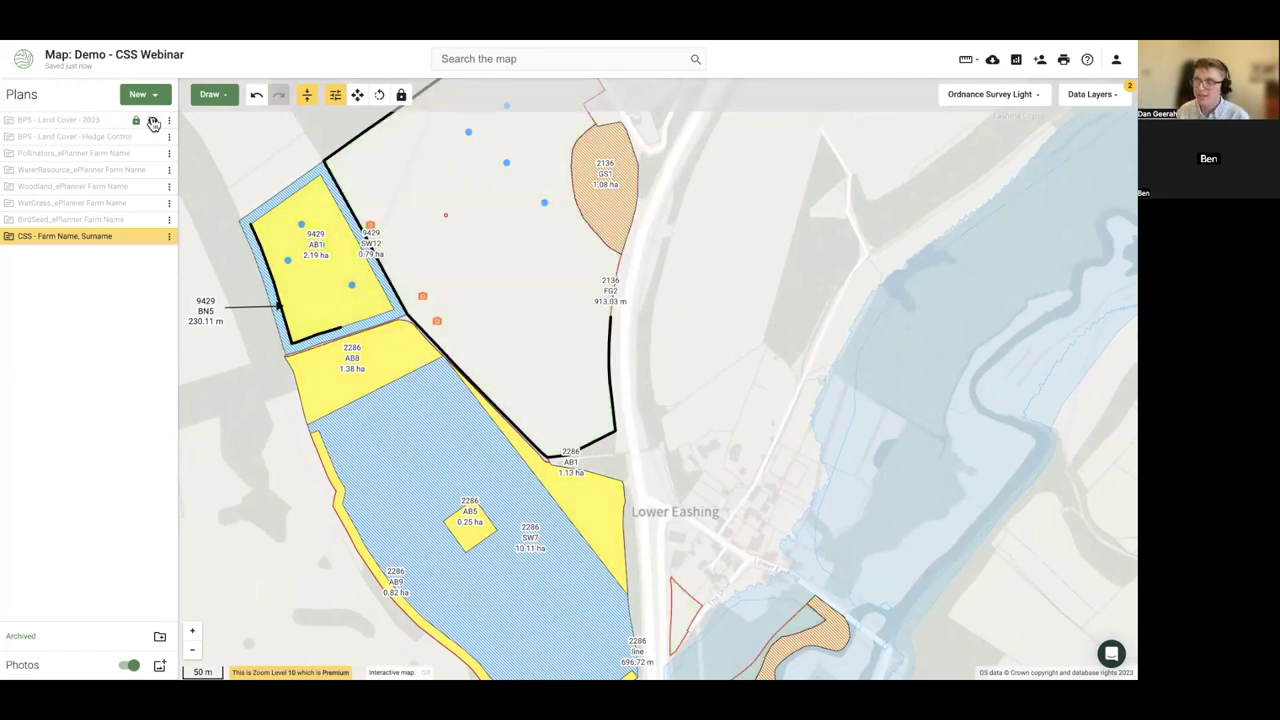
left_click(153, 121)
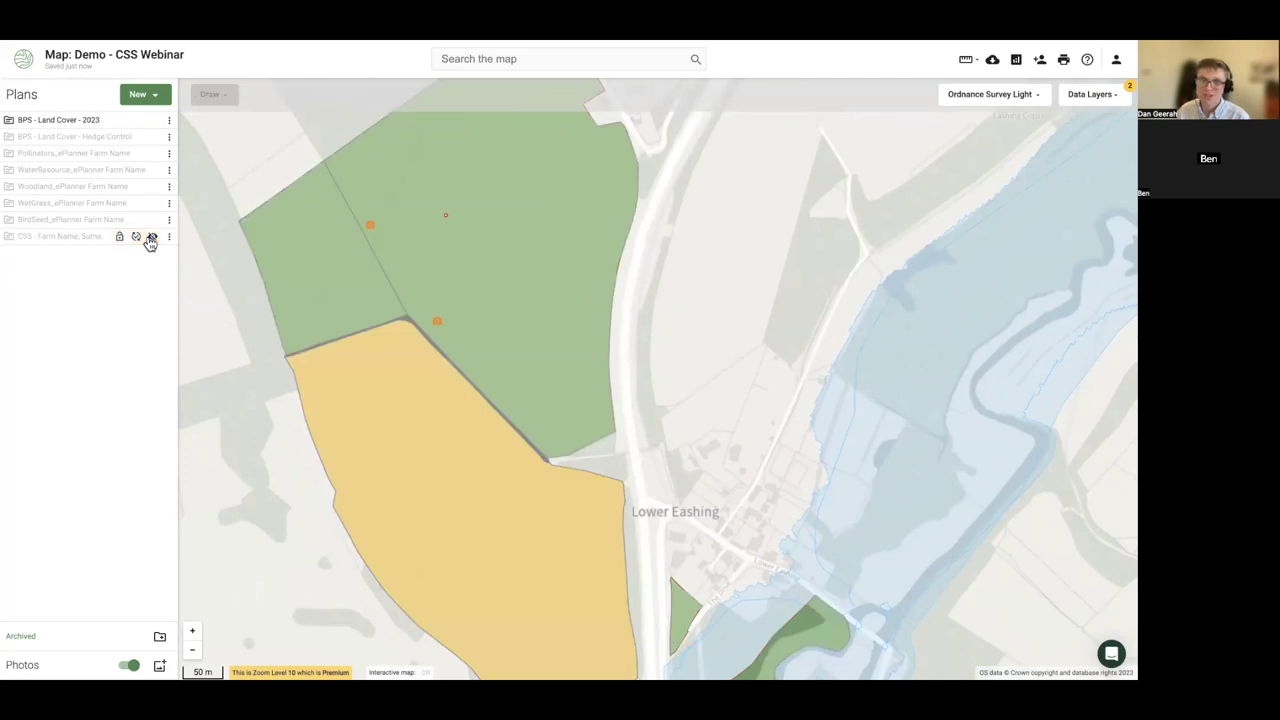
left_click(151, 238)
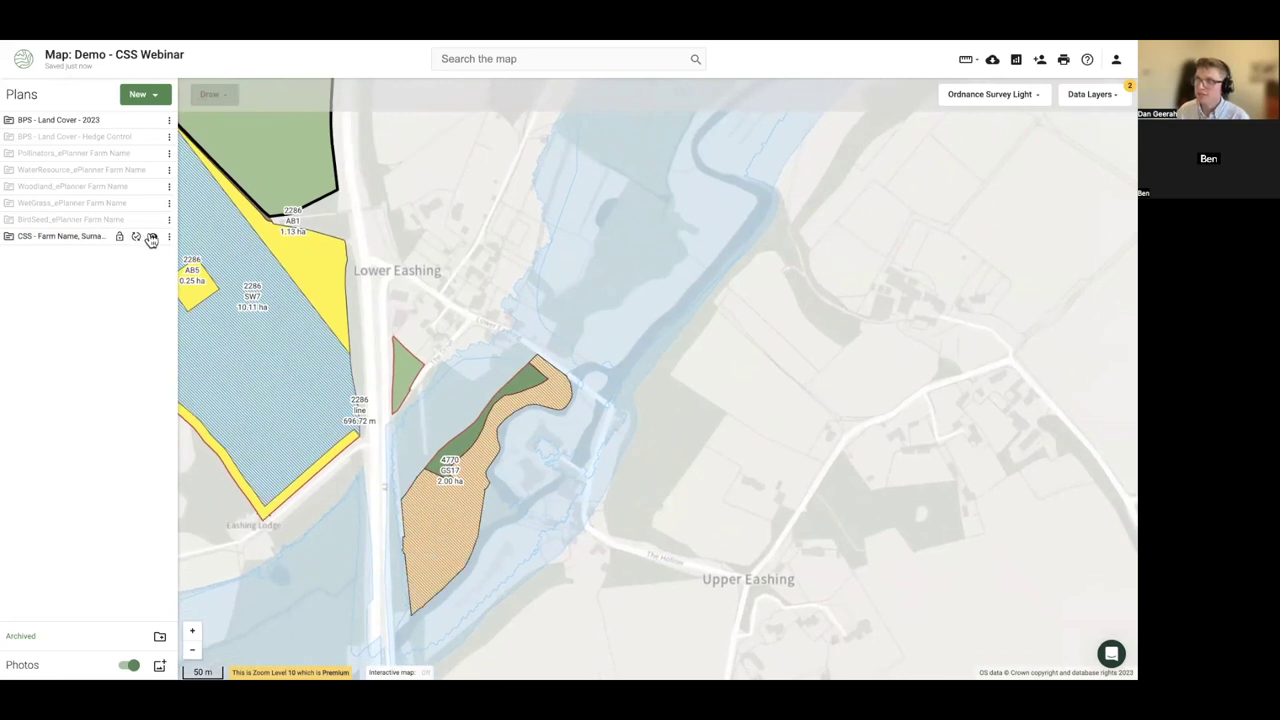
scroll(440, 451, "up", 4)
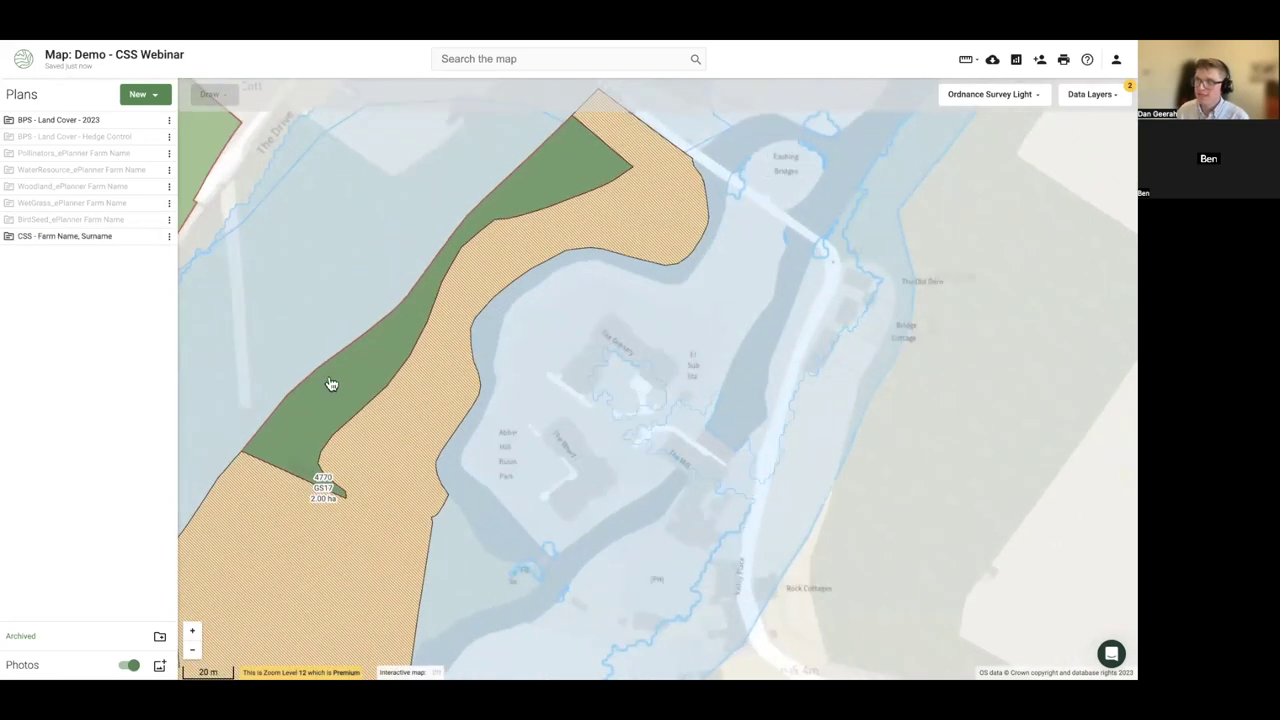
- Hide the BPS land cover layer, leaving the CSS farm plan visible
left_click(331, 385)
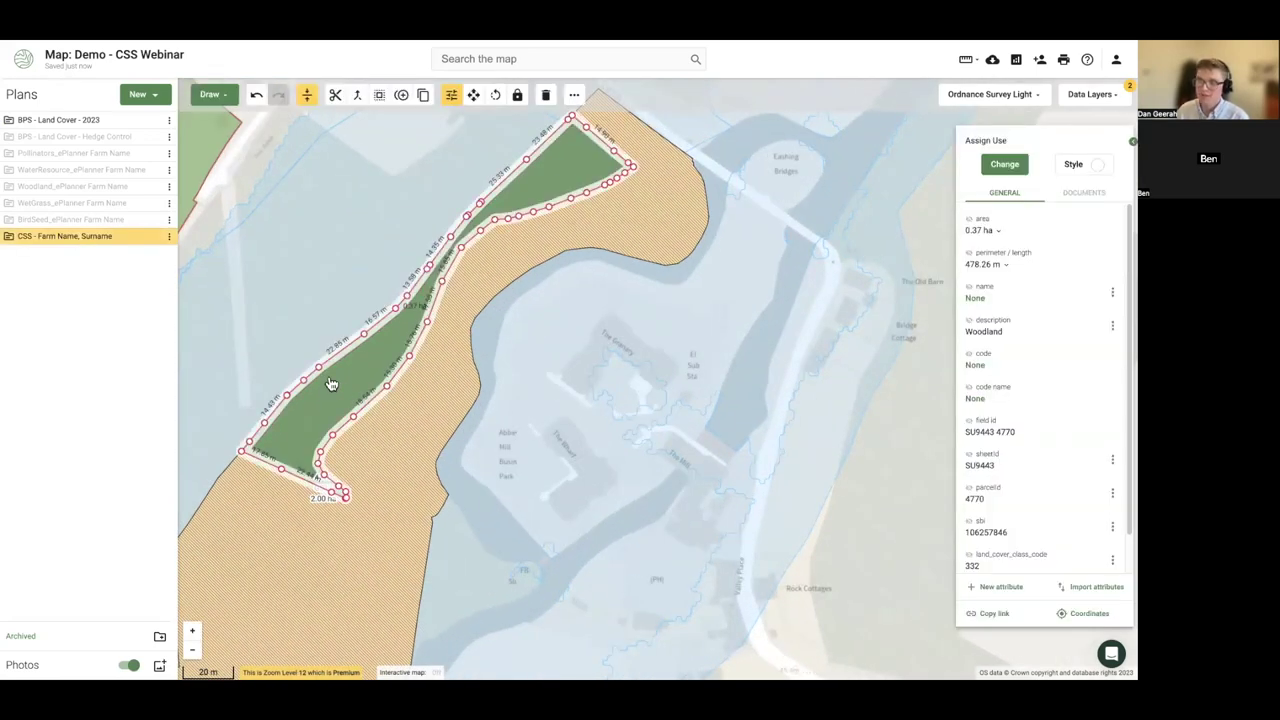
left_click(1004, 164)
left_click(534, 429)
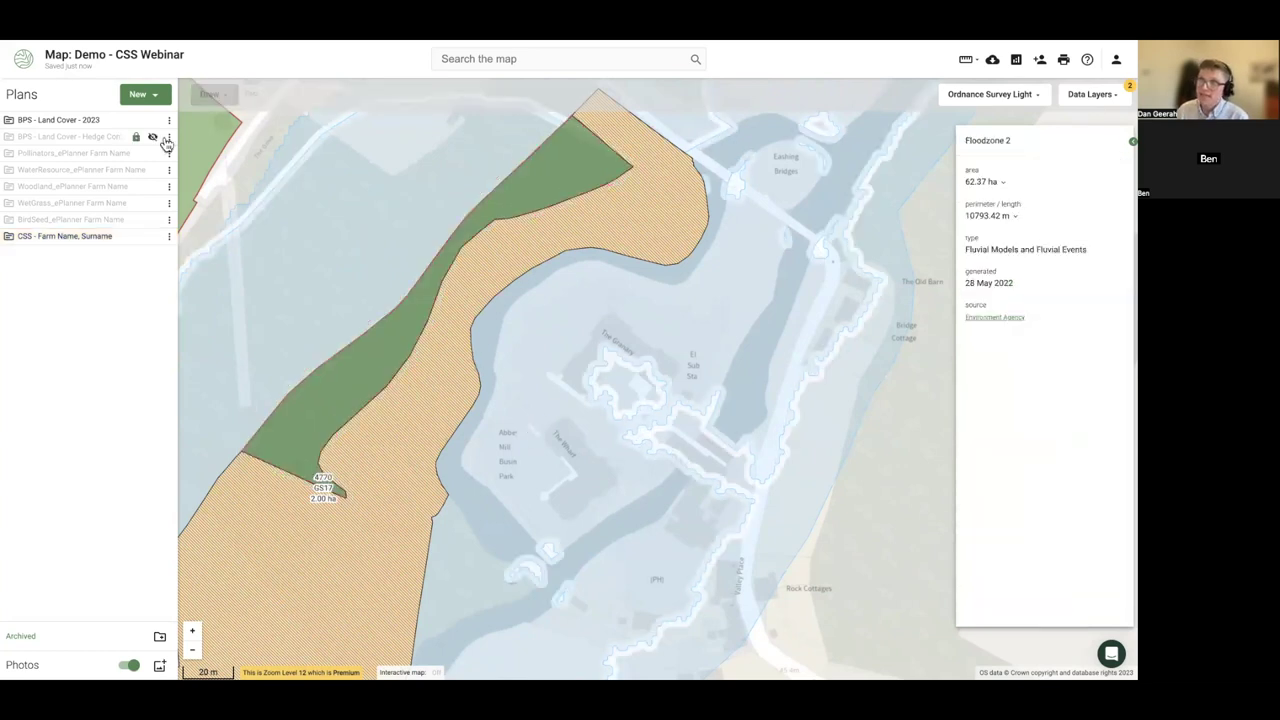
left_click(153, 120)
left_click(152, 236)
left_click(152, 236)
- Select the woodland strip parcel and list its Woodland and Wood Pasture options, WD1 to WD12
left_click(310, 404)
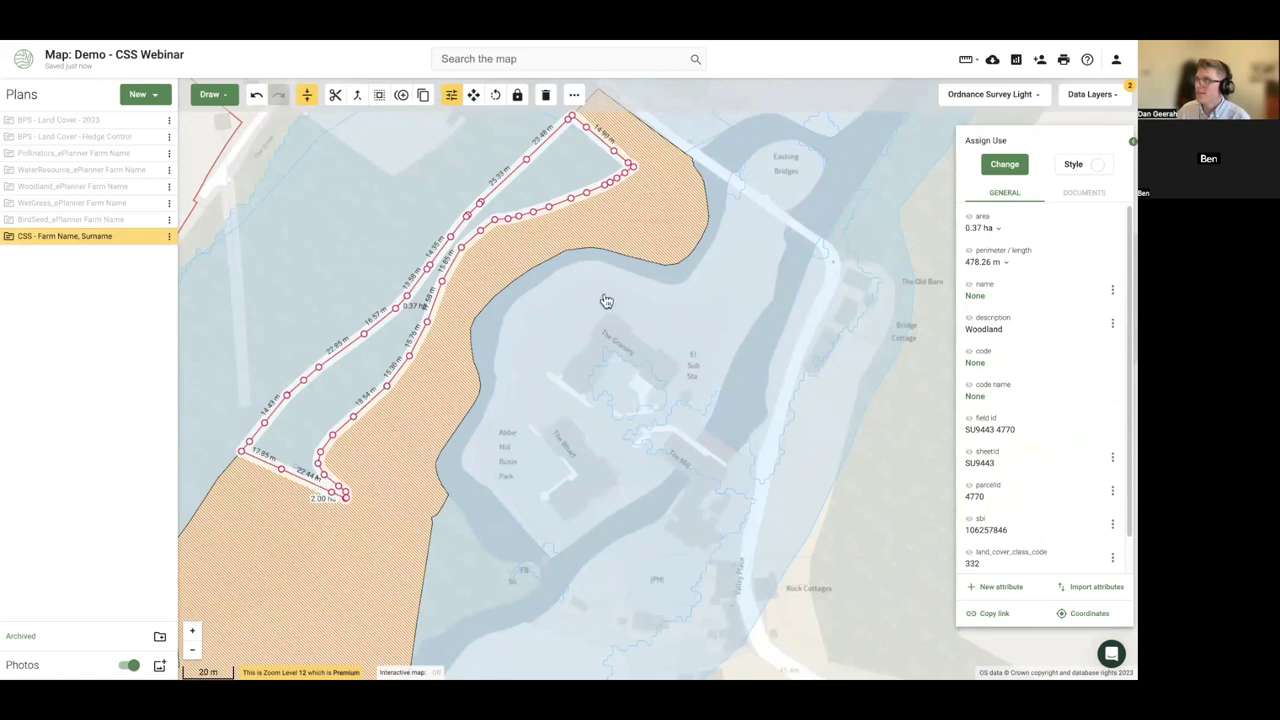
left_click(1004, 164)
scroll(1030, 500, "down", 2)
left_click(998, 560)
scroll(1014, 508, "down", 2)
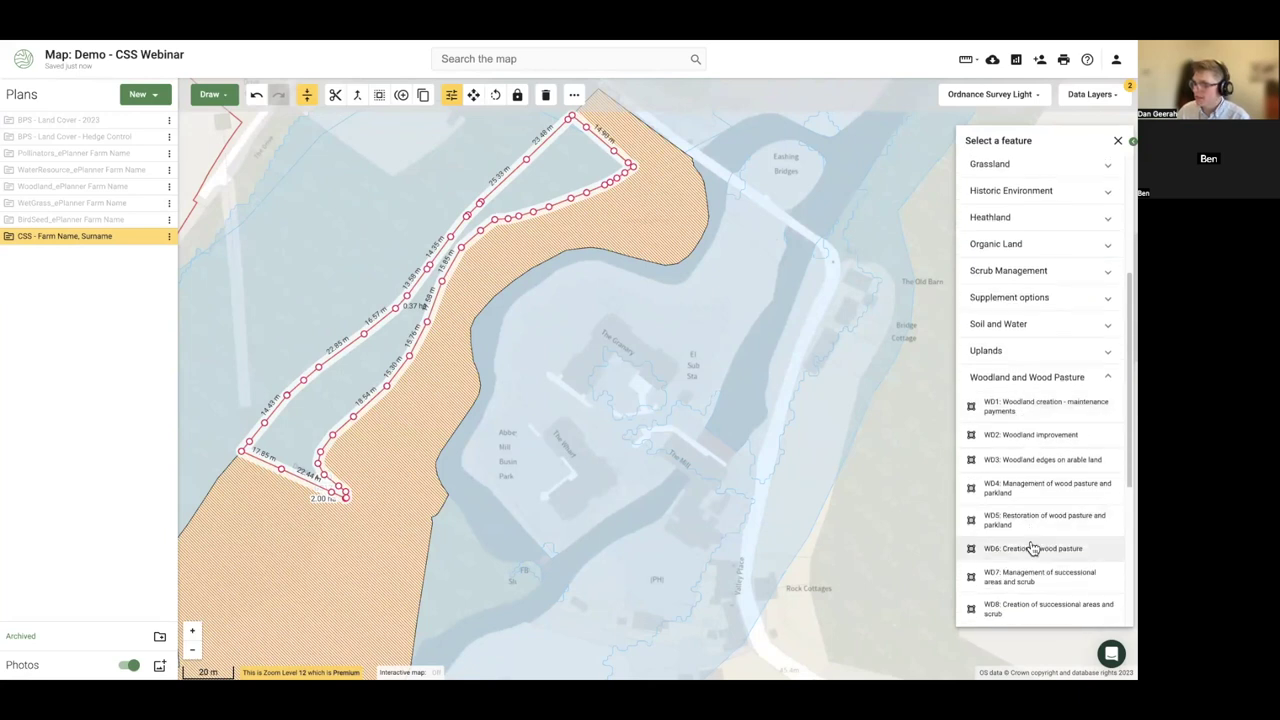
scroll(1018, 492, "down", 3)
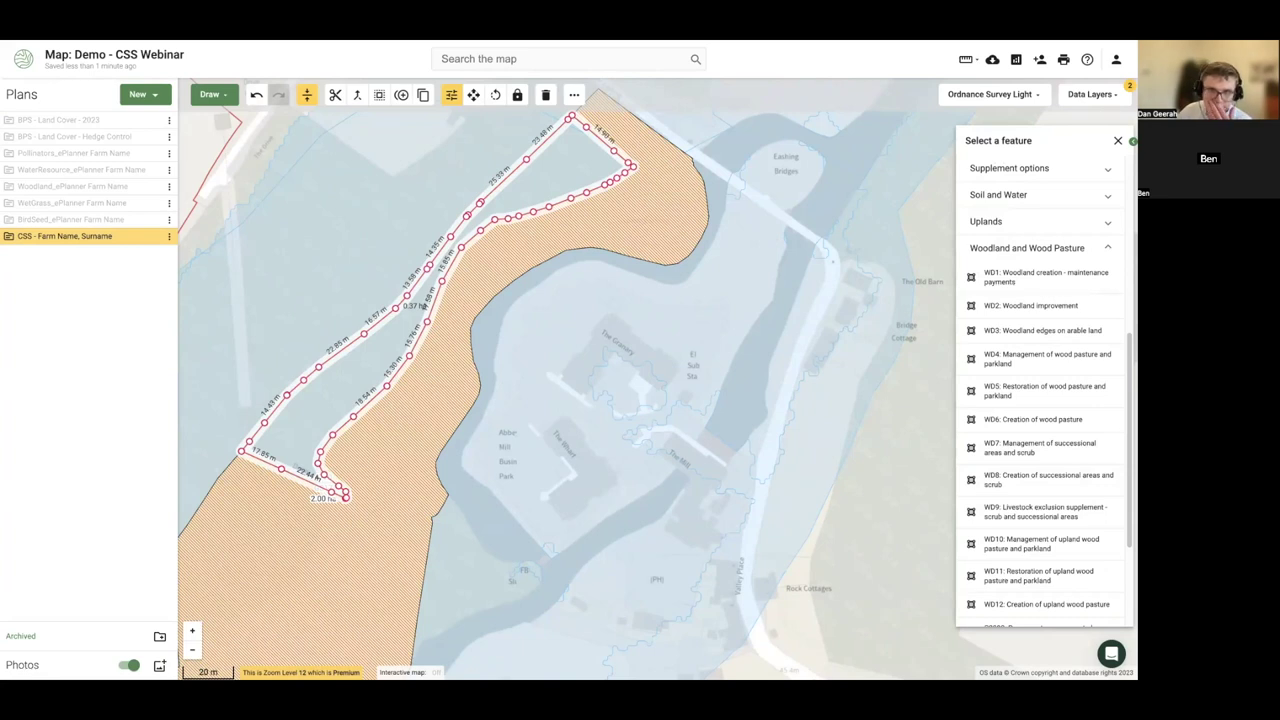
scroll(346, 309, "down", 5)
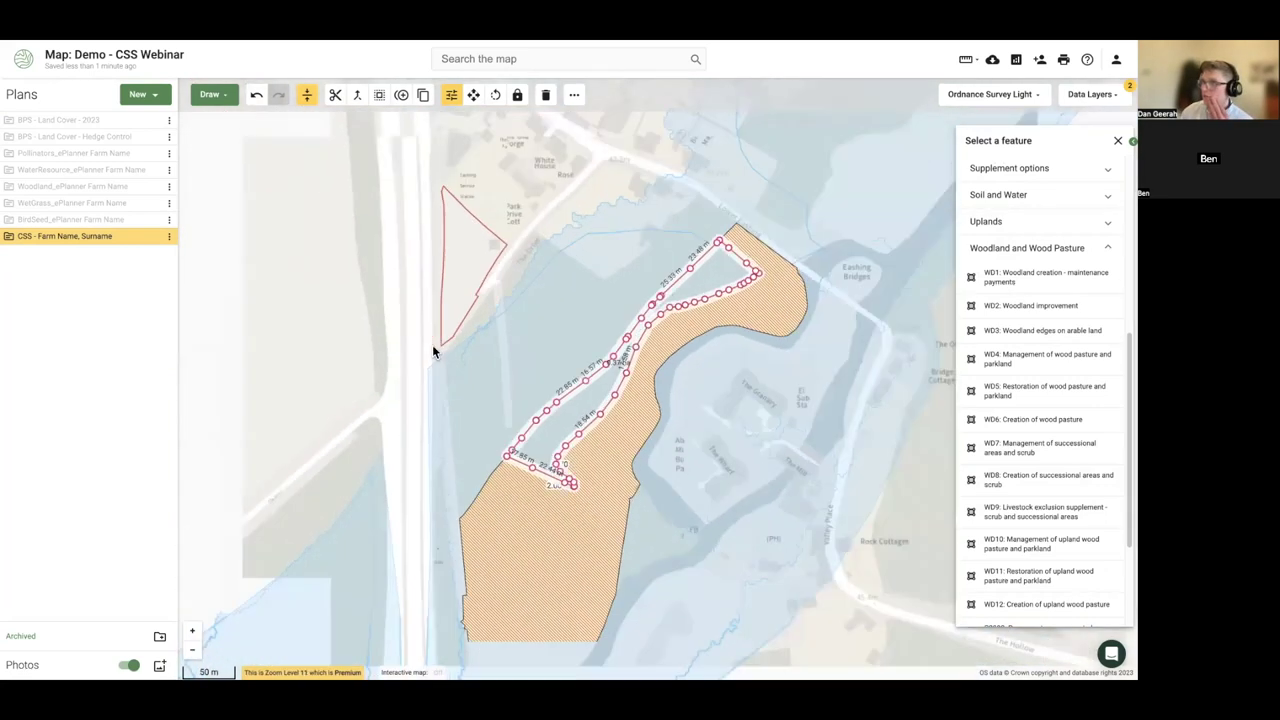
left_click_drag(409, 243, 423, 363)
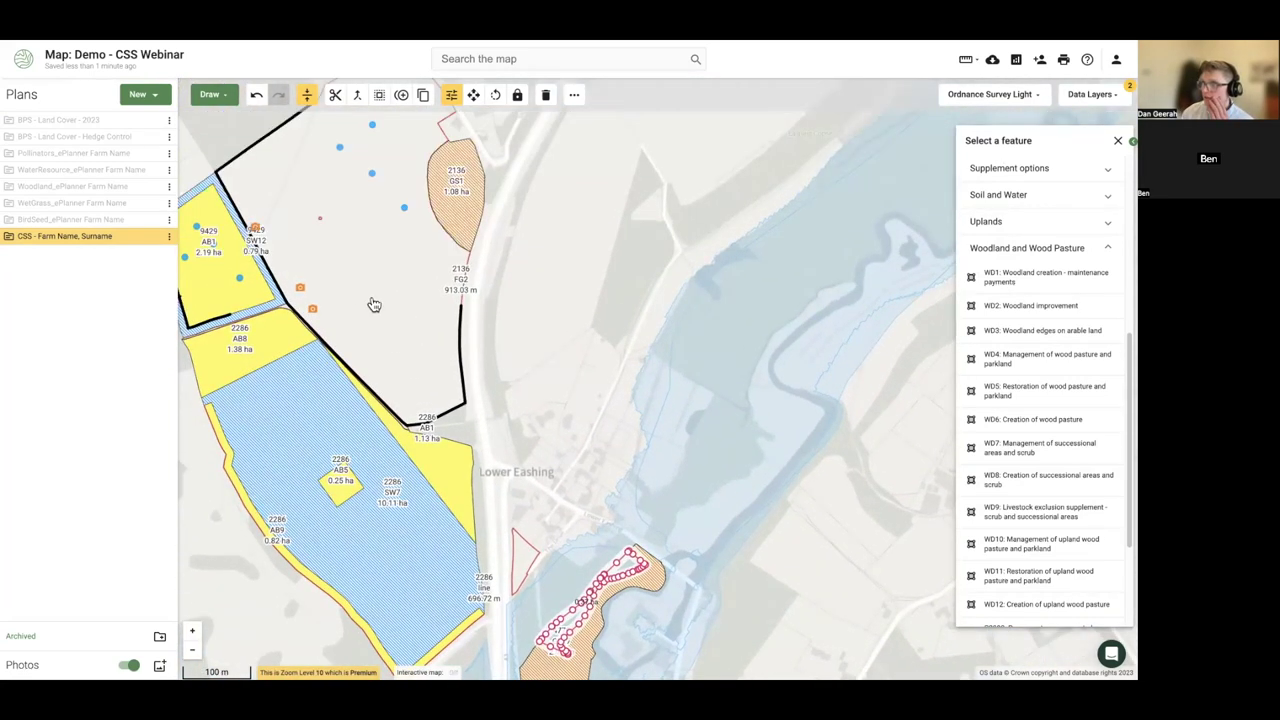
left_click_drag(371, 303, 445, 388)
left_click_drag(425, 229, 370, 303)
- Zoom in on Norney Farm's buildings and close the Select a feature panel
scroll(365, 297, "up", 5)
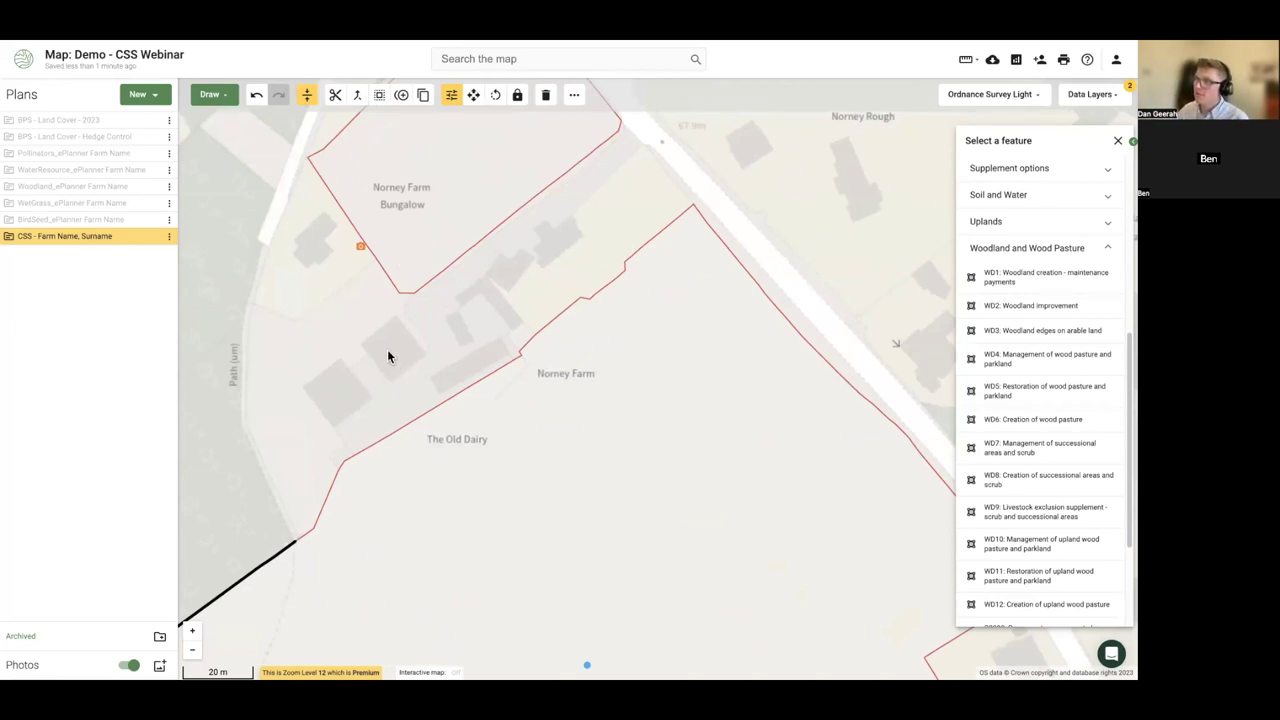
scroll(356, 350, "up", 2)
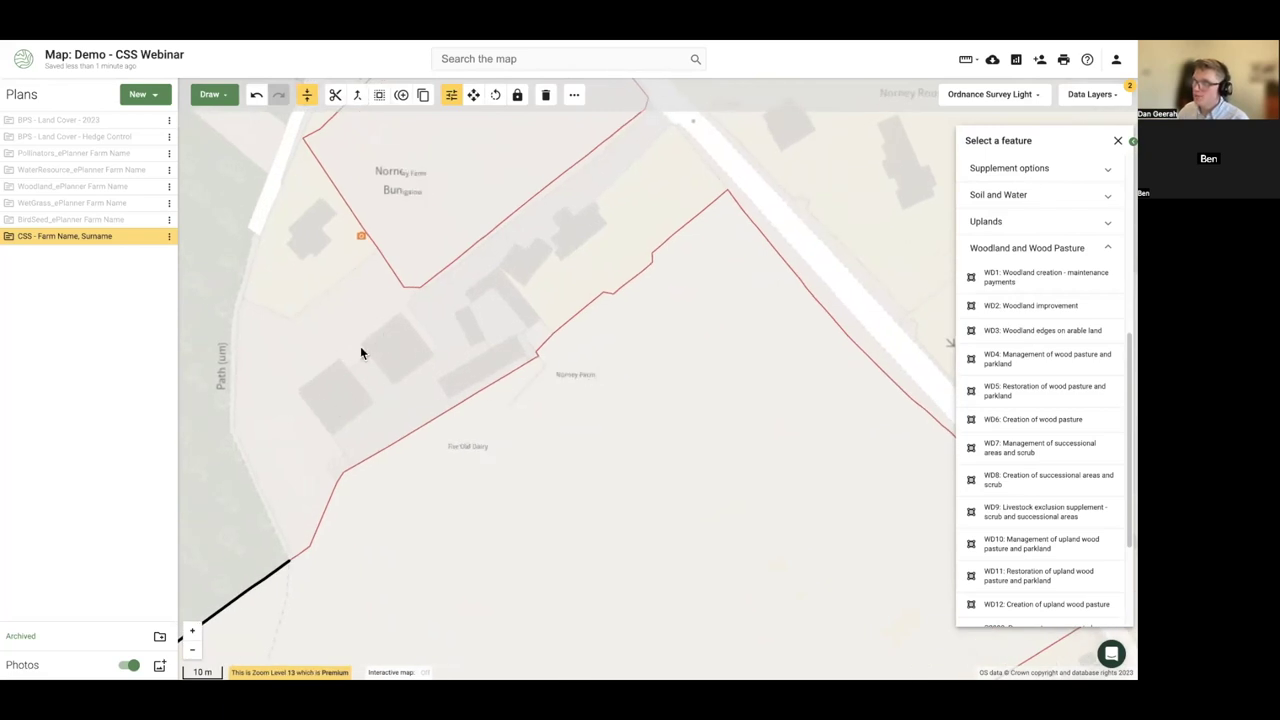
left_click(390, 356)
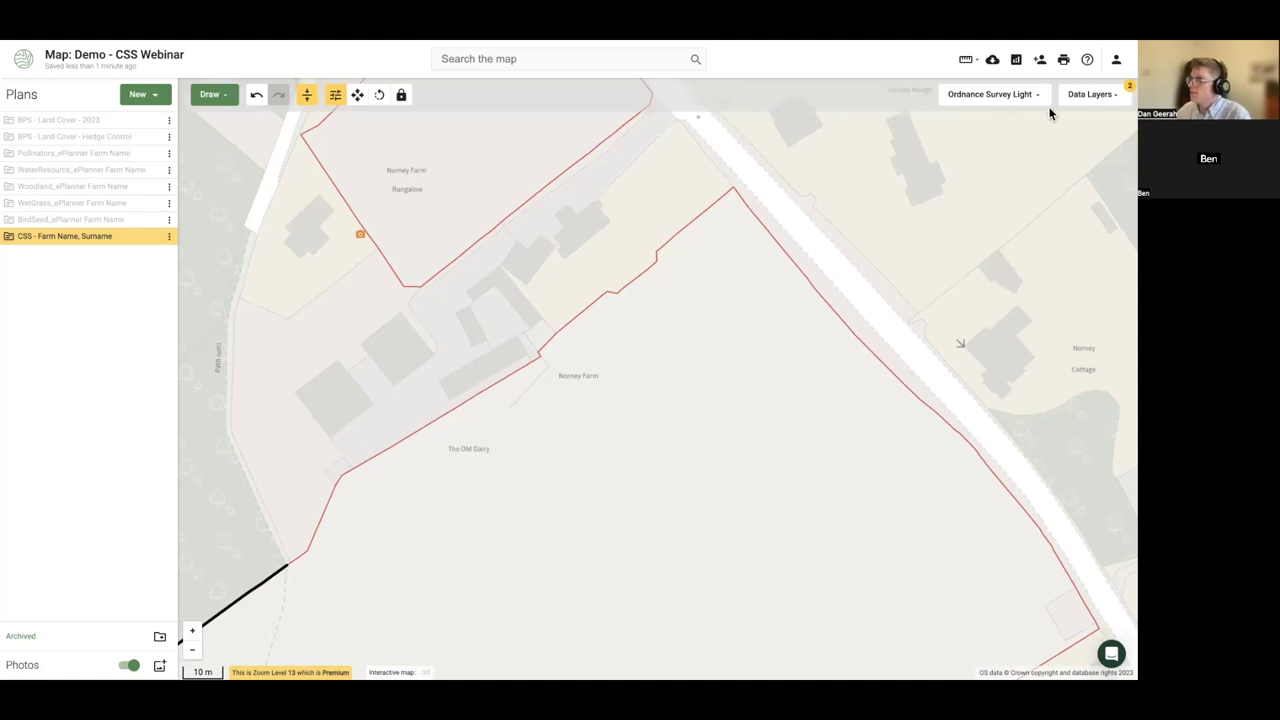
- Turn on the Land Registry Freehold ownership layer and inspect the freehold parcel around Norney Farm
left_click(1082, 95)
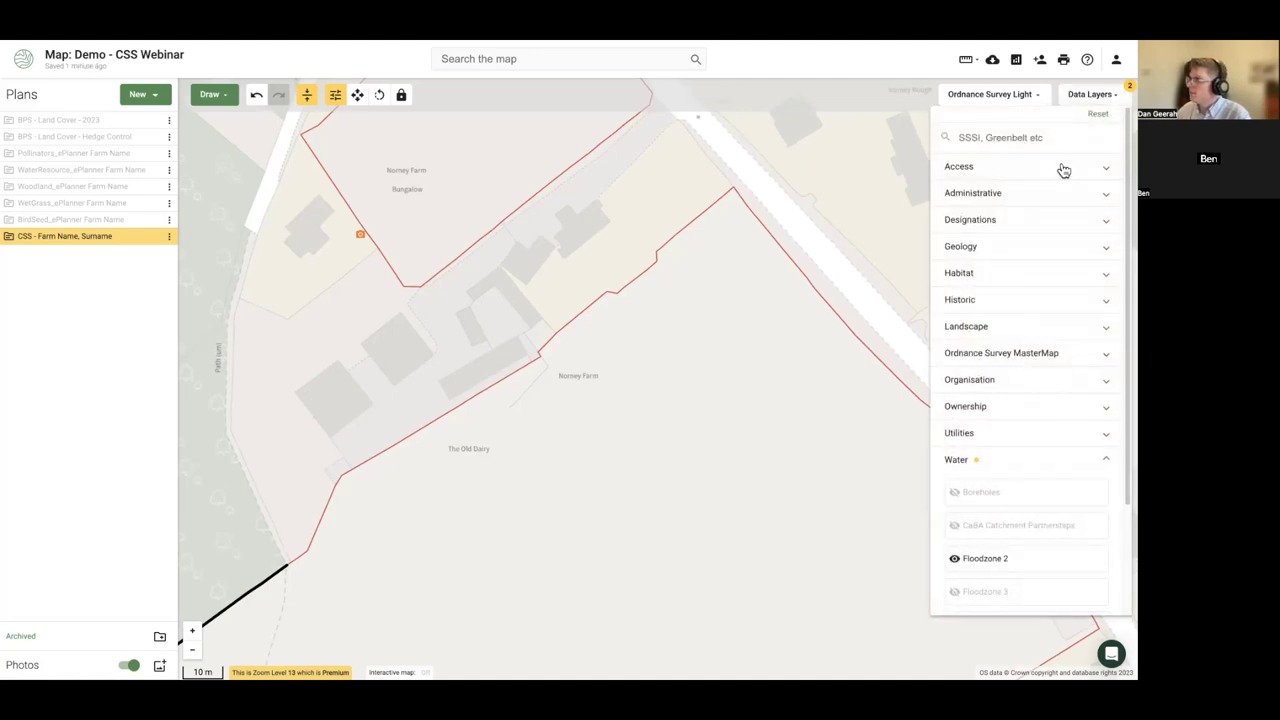
left_click(1000, 406)
left_click(1008, 438)
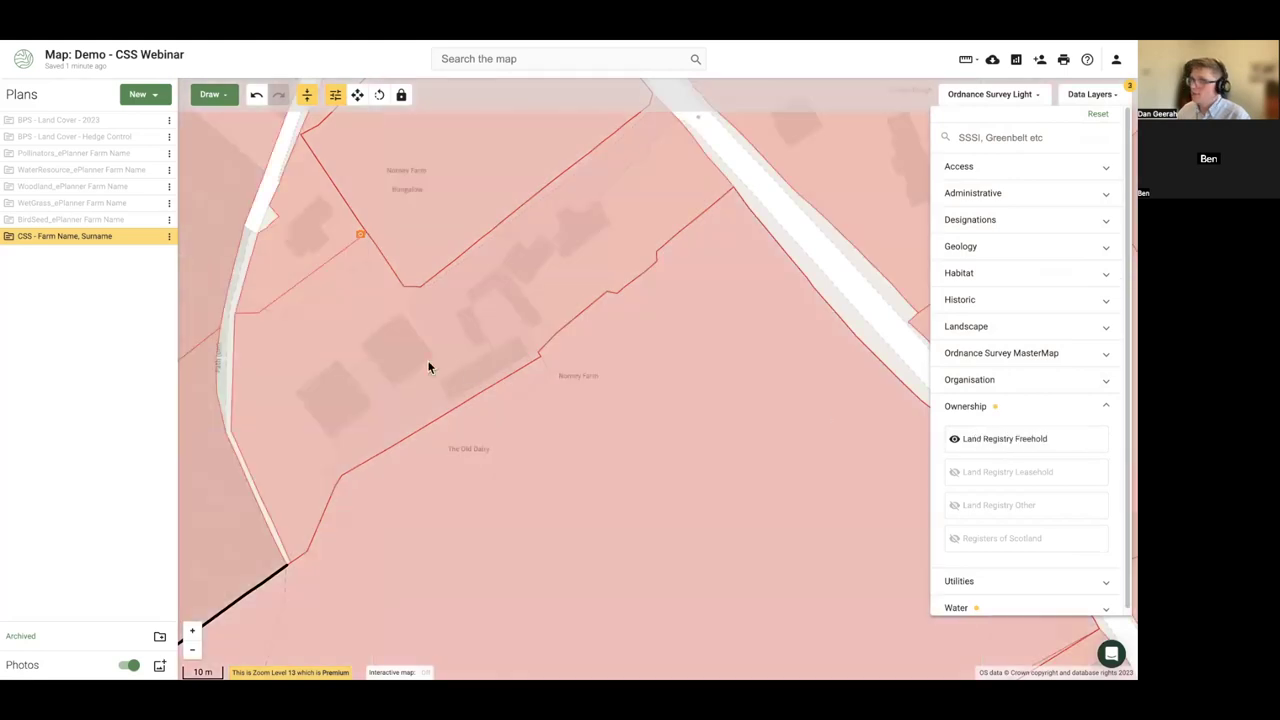
left_click(343, 352)
left_click(325, 346)
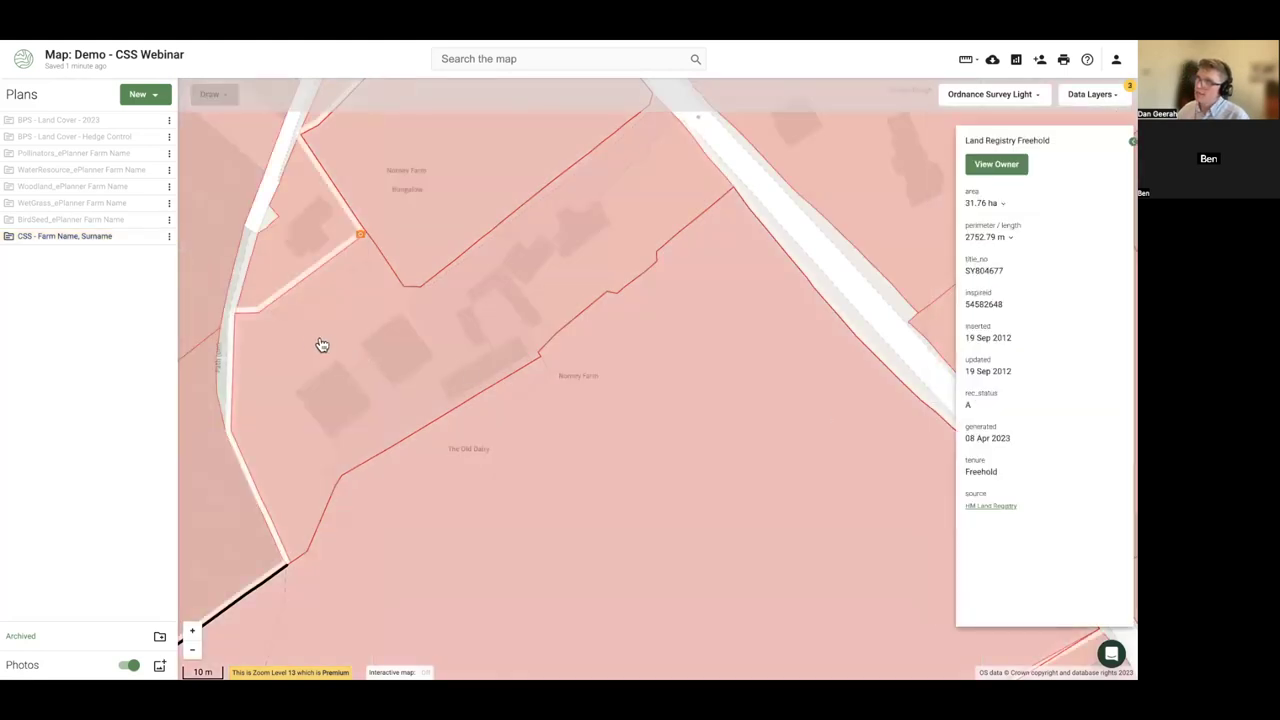
scroll(312, 343, "down", 2)
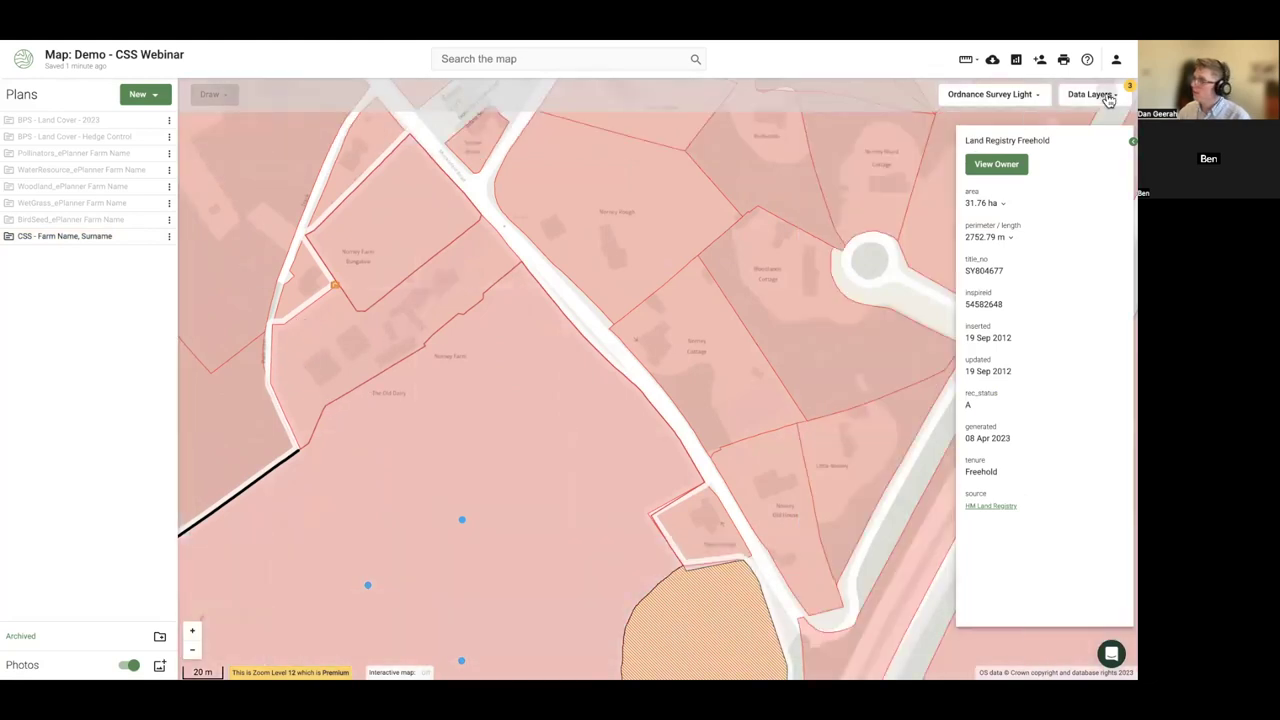
- Hide the Land Registry Freehold layer and make the CSS - Farm Name, Surname plan active
left_click(1106, 108)
left_click(337, 346)
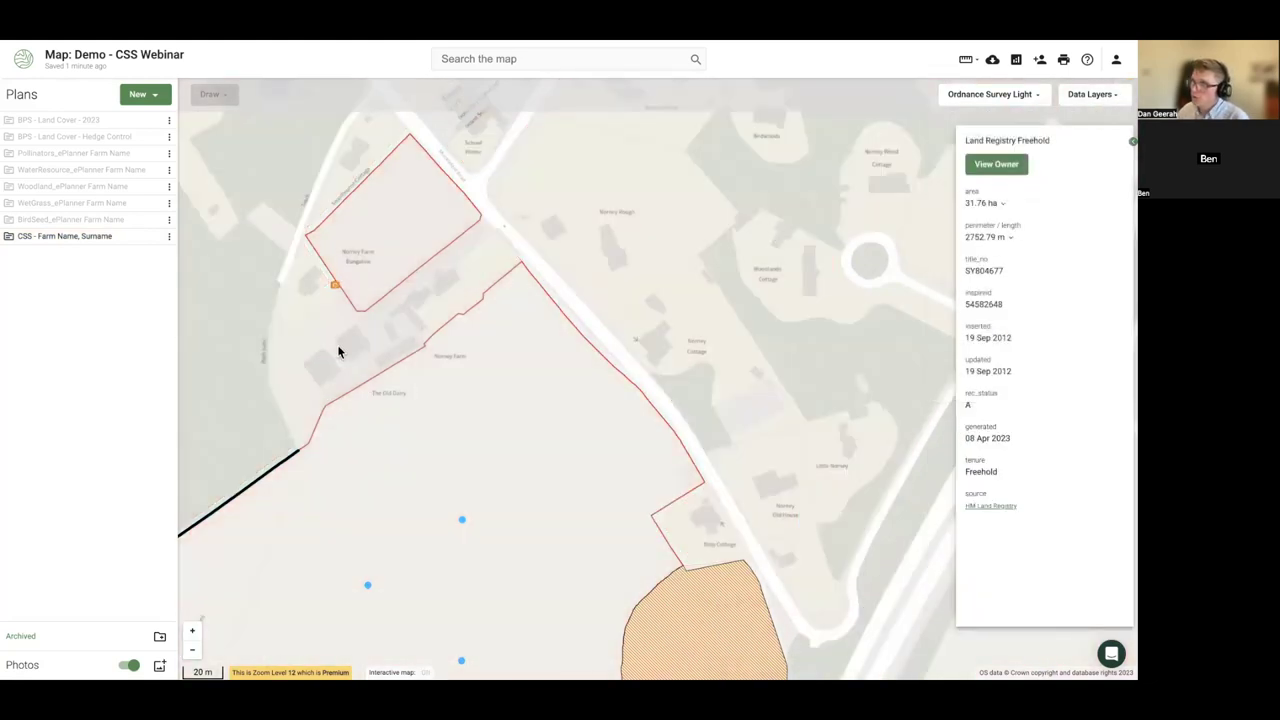
scroll(340, 370, "up", 2)
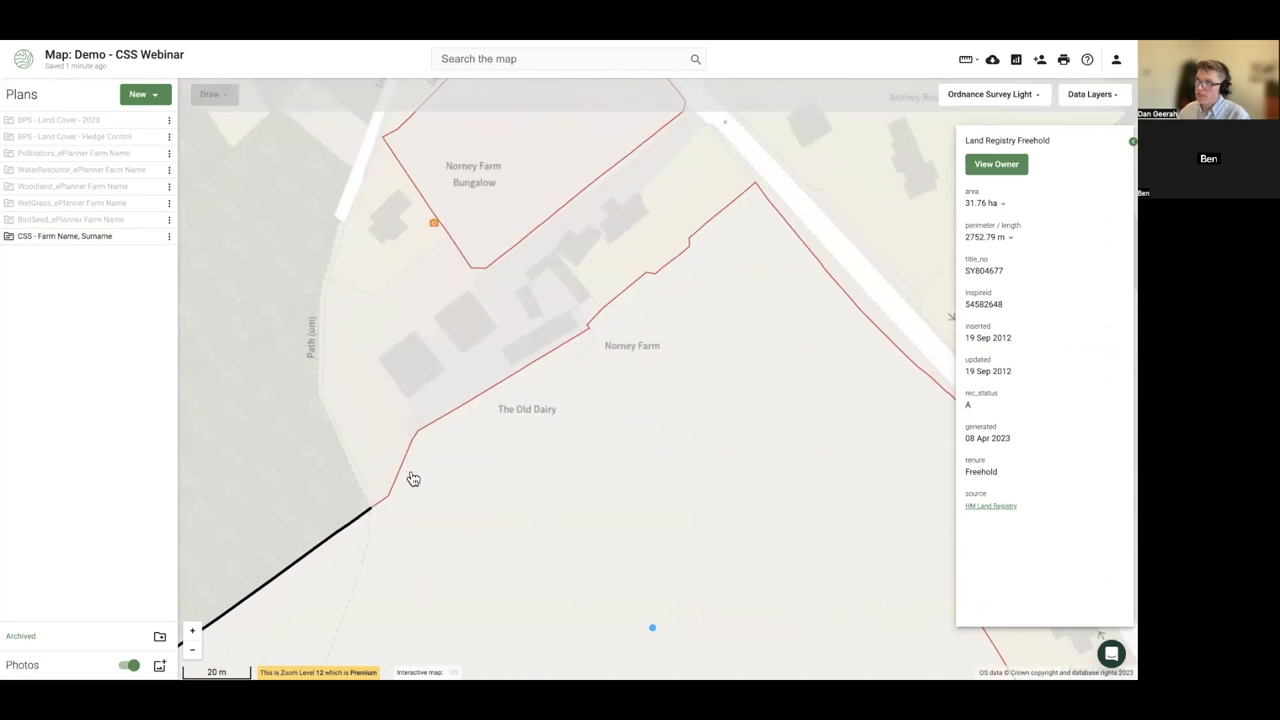
left_click(67, 239)
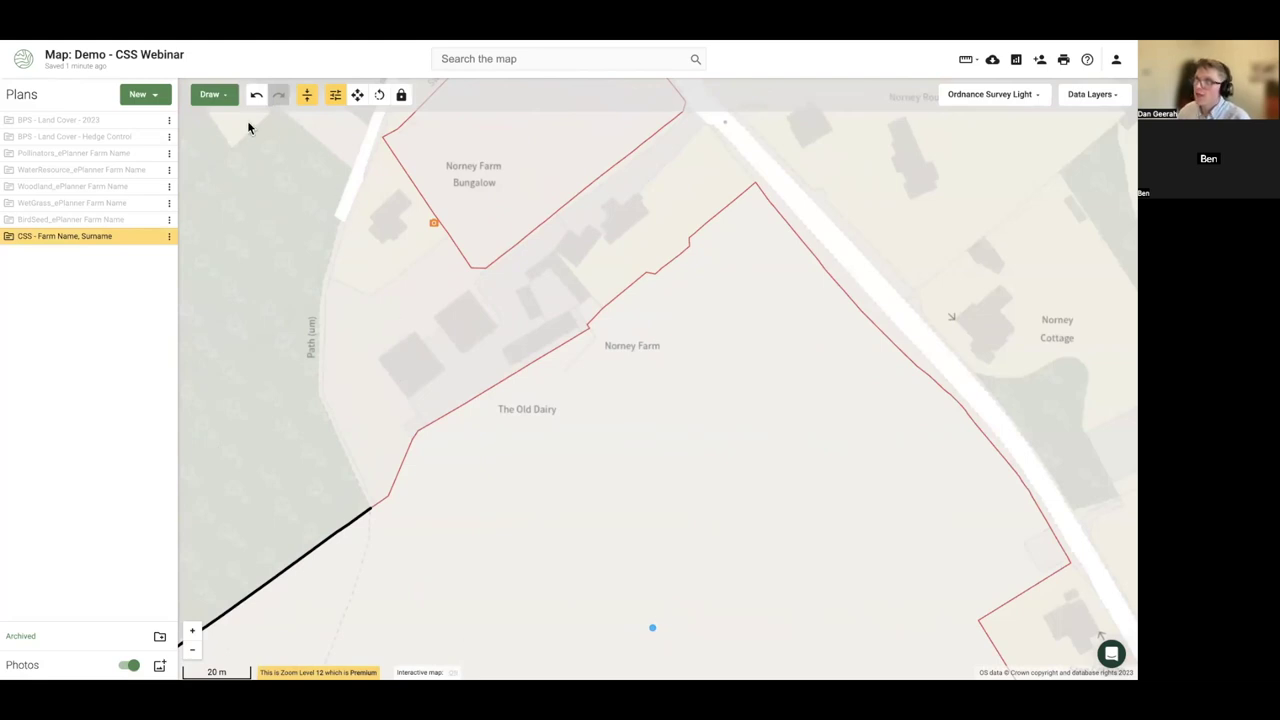
- Start a new area and place its first corners along the path by the farm buildings
left_click(213, 94)
left_click(229, 181)
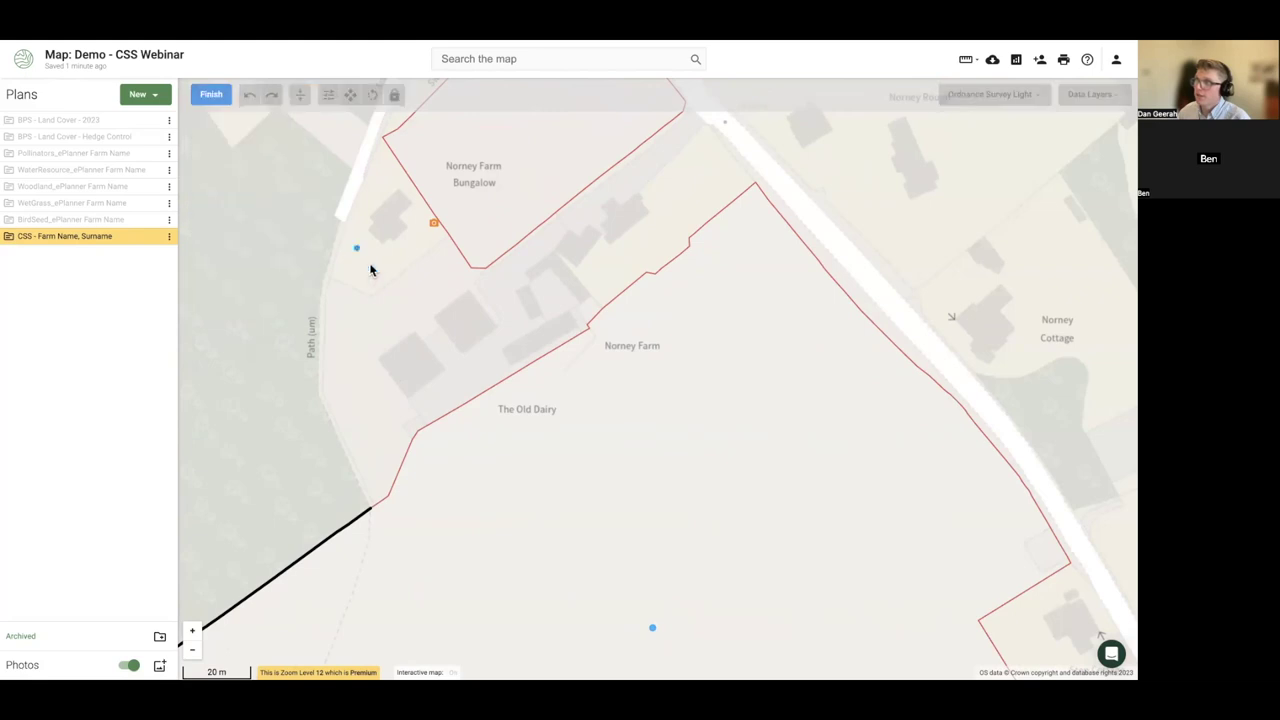
left_click(329, 279)
left_click(322, 390)
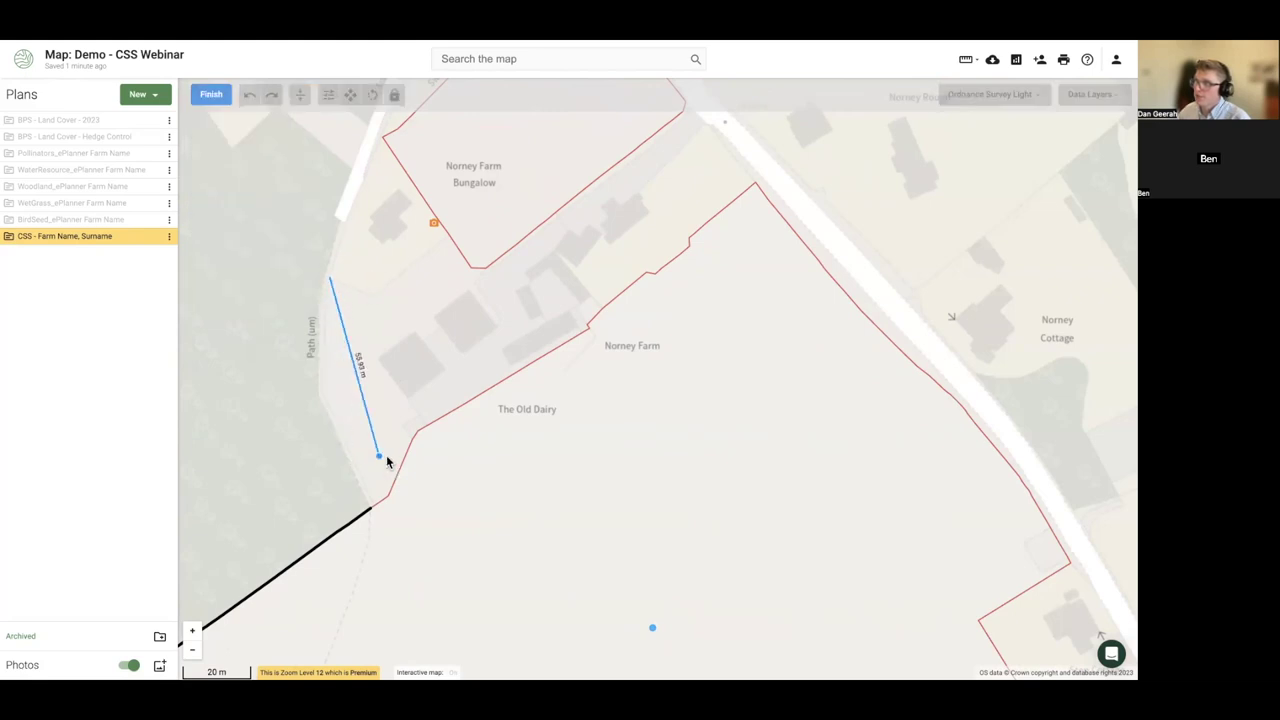
left_click(372, 505)
left_click(388, 495)
- Reshape the outline around the buildings and finish the 0.22 ha area, perimeter 251.76 m
left_click_drag(413, 440, 462, 352)
left_click(410, 405)
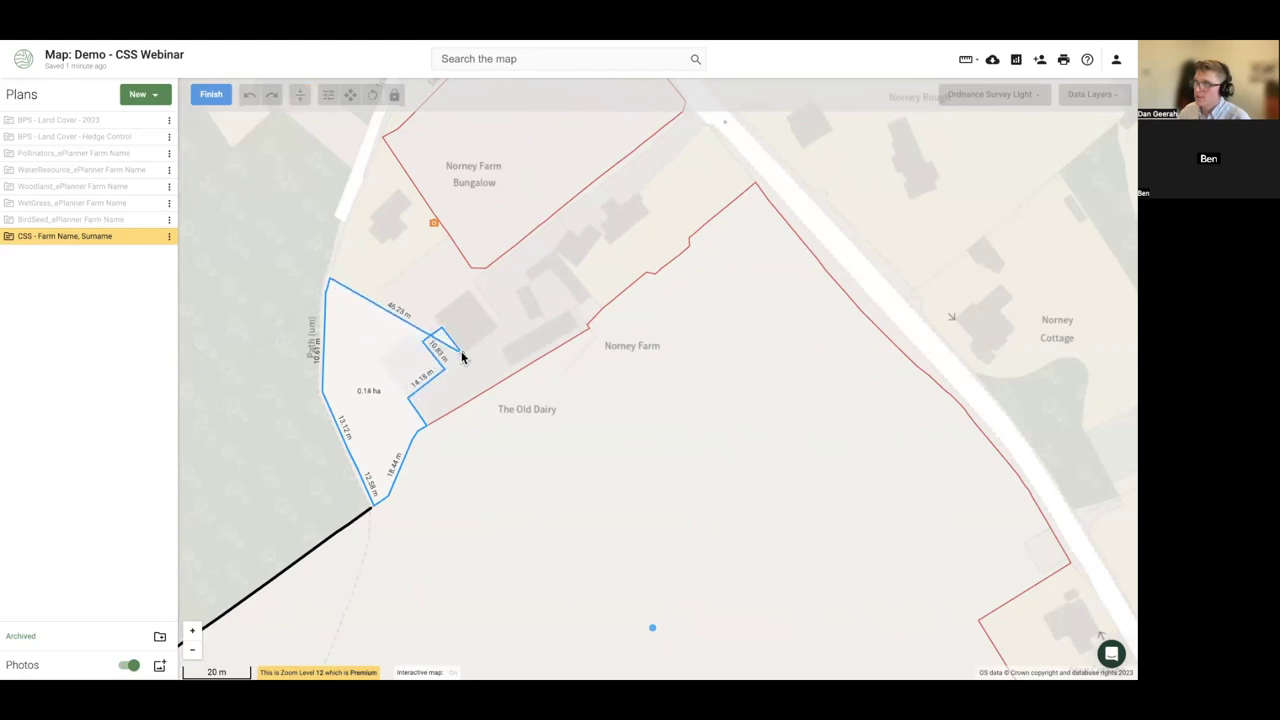
left_click_drag(396, 316, 497, 327)
left_click_drag(413, 302, 372, 293)
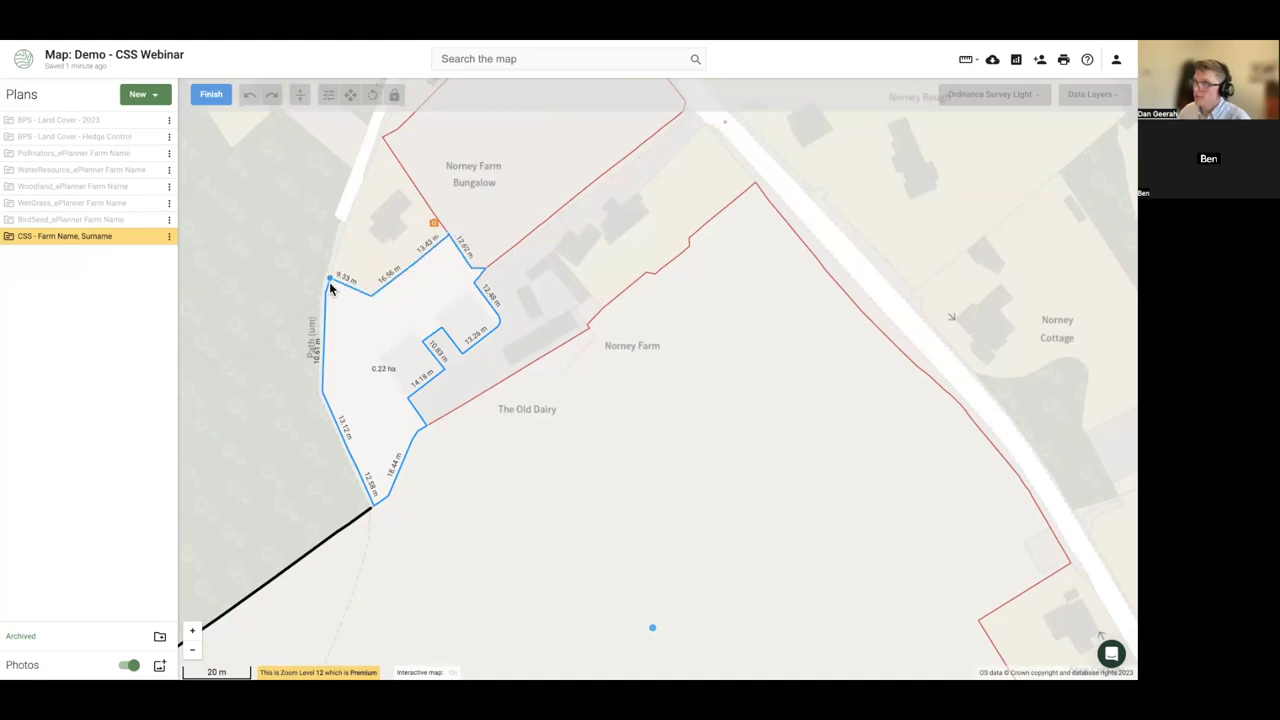
left_click(330, 285)
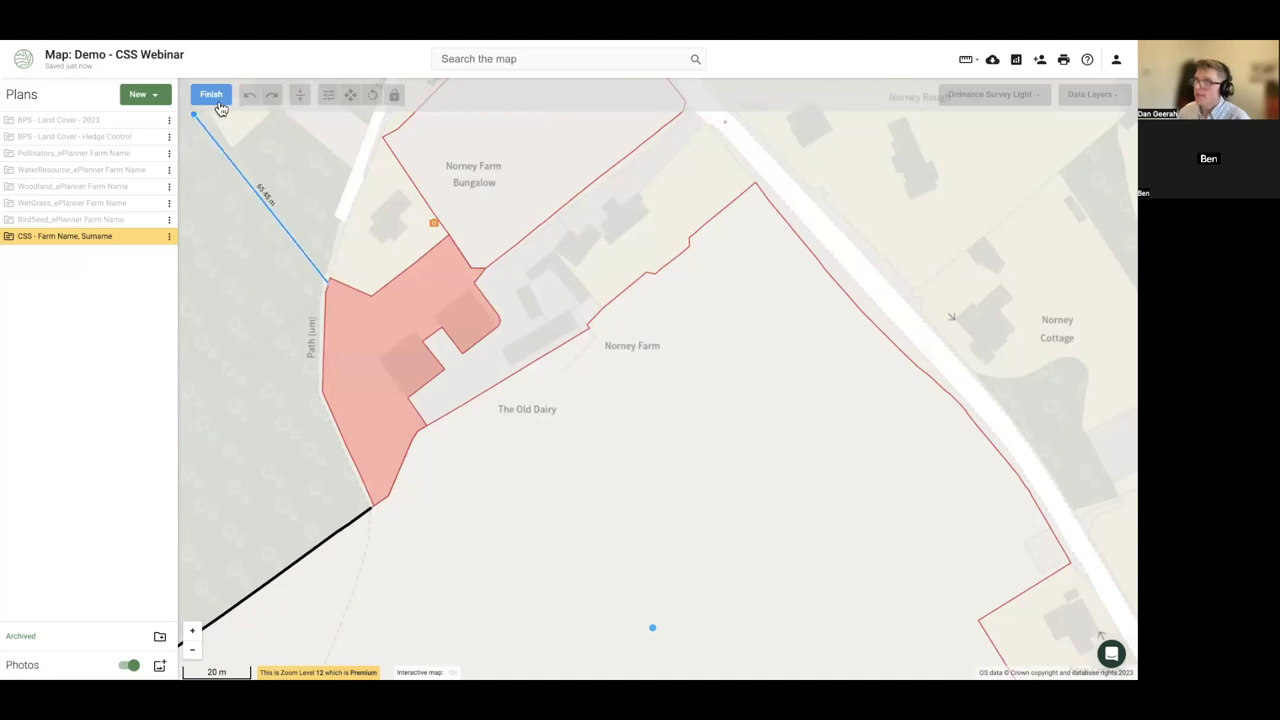
left_click(216, 100)
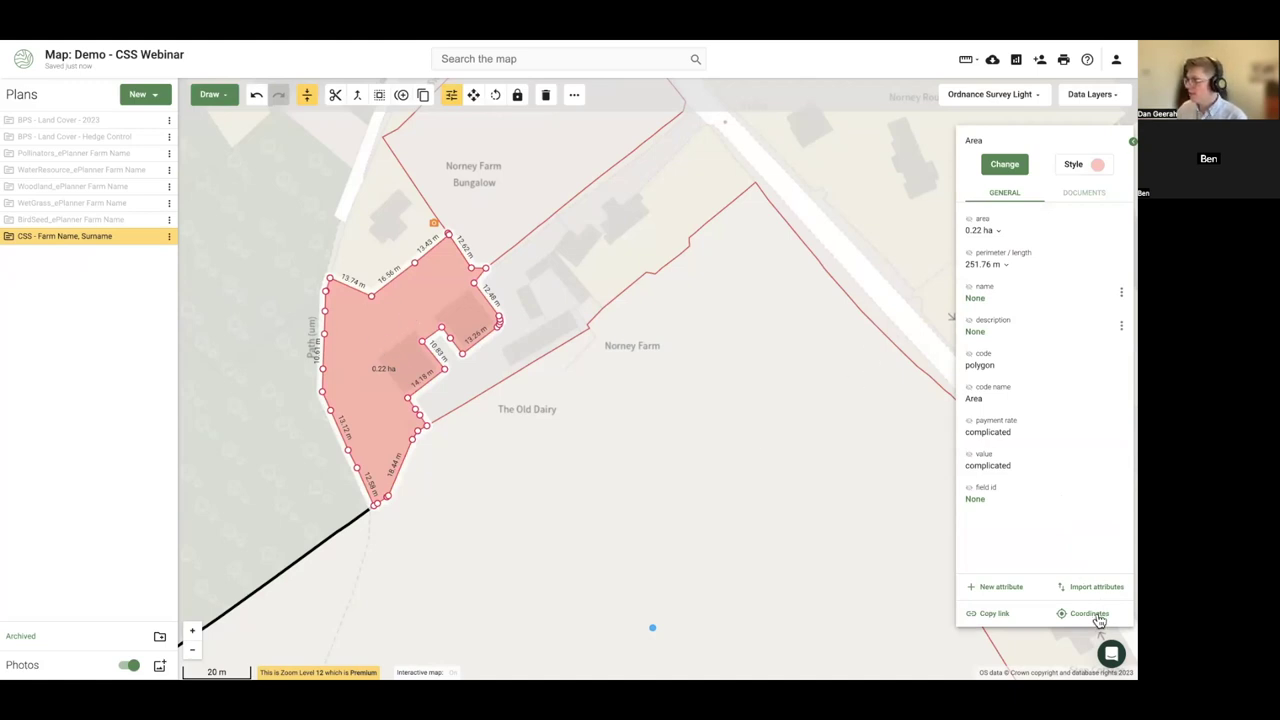
left_click(1089, 614)
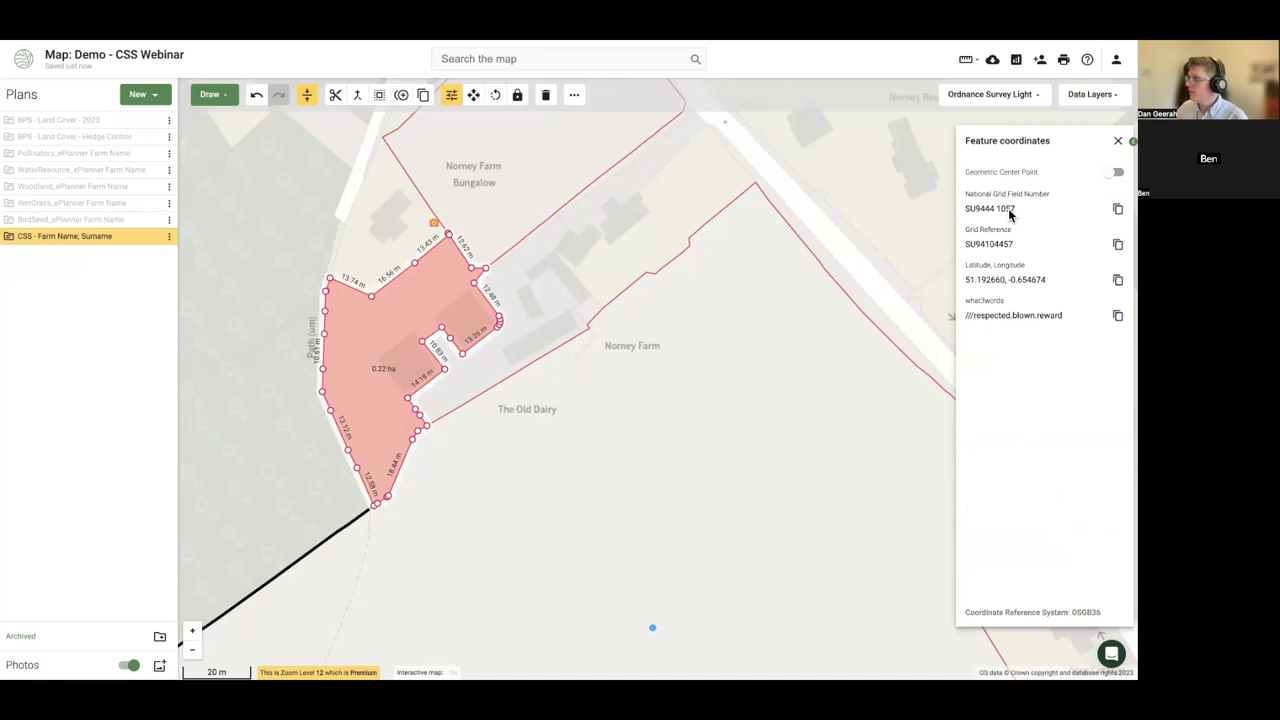
- Copy the grid field number and set the Unknown Land Parcel's Parcel ID to 1057
left_click(1117, 209)
left_click(1116, 143)
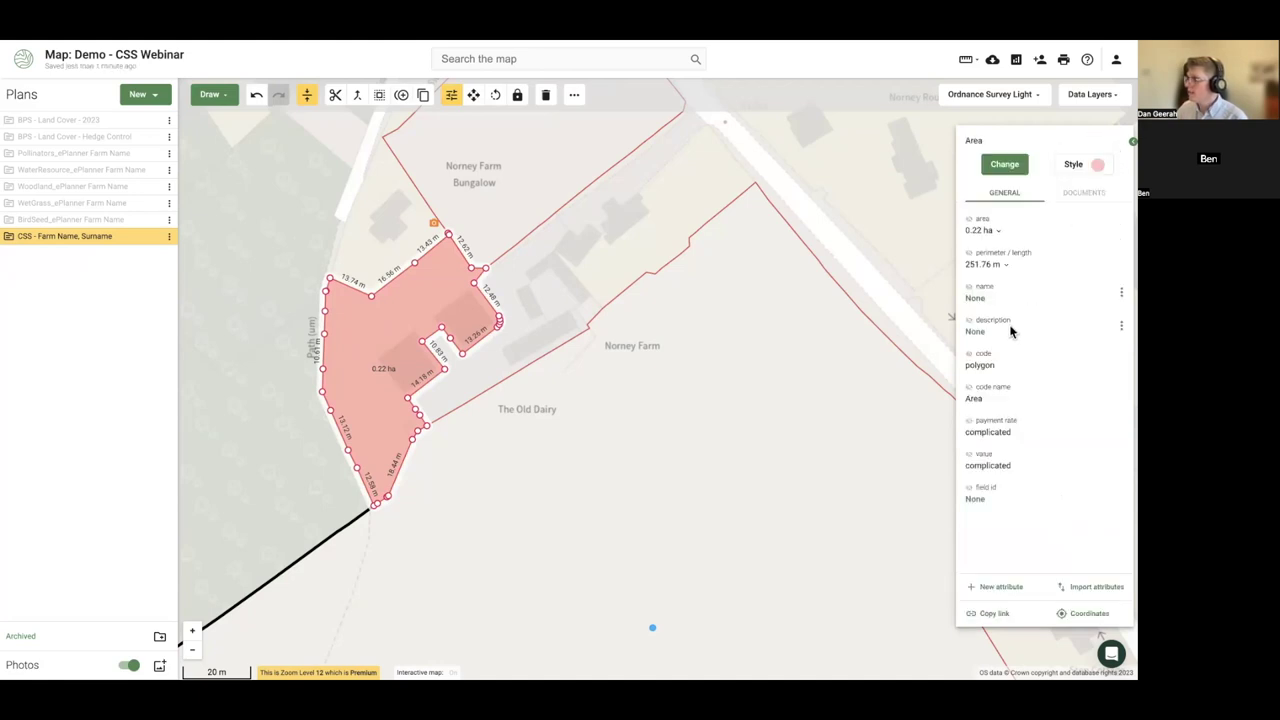
left_click(12, 238)
left_click(169, 253)
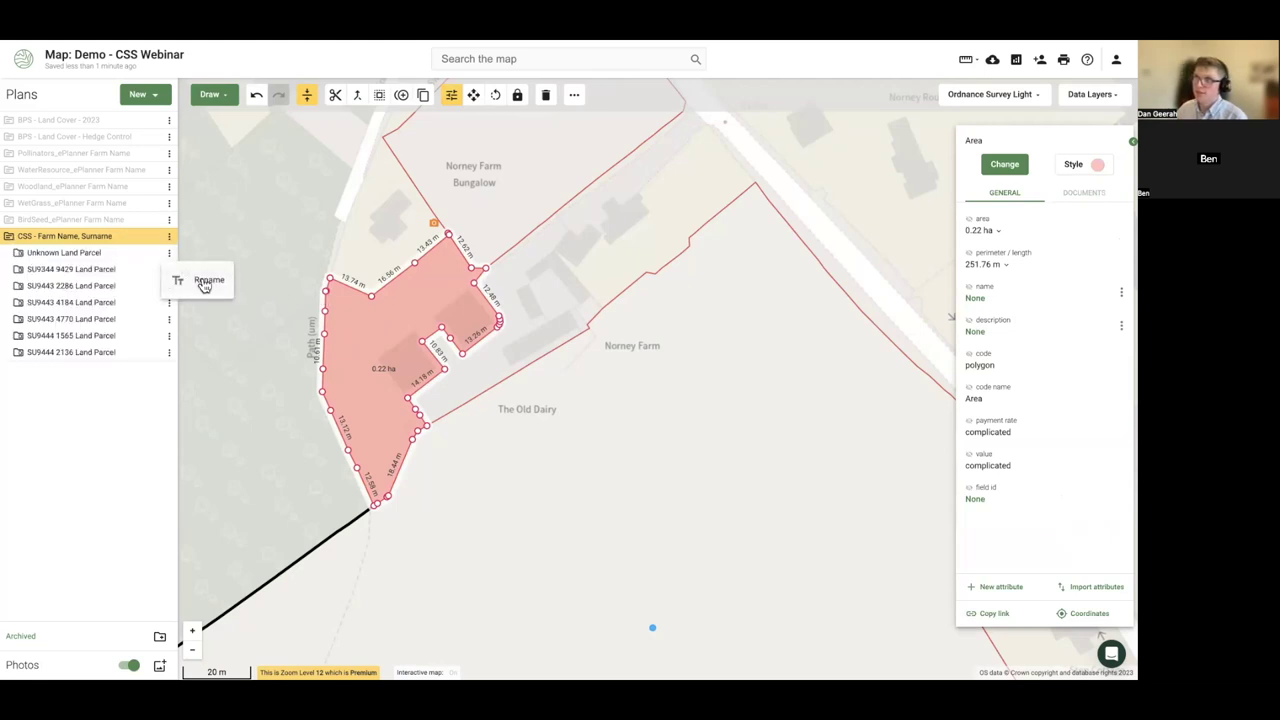
left_click(205, 285)
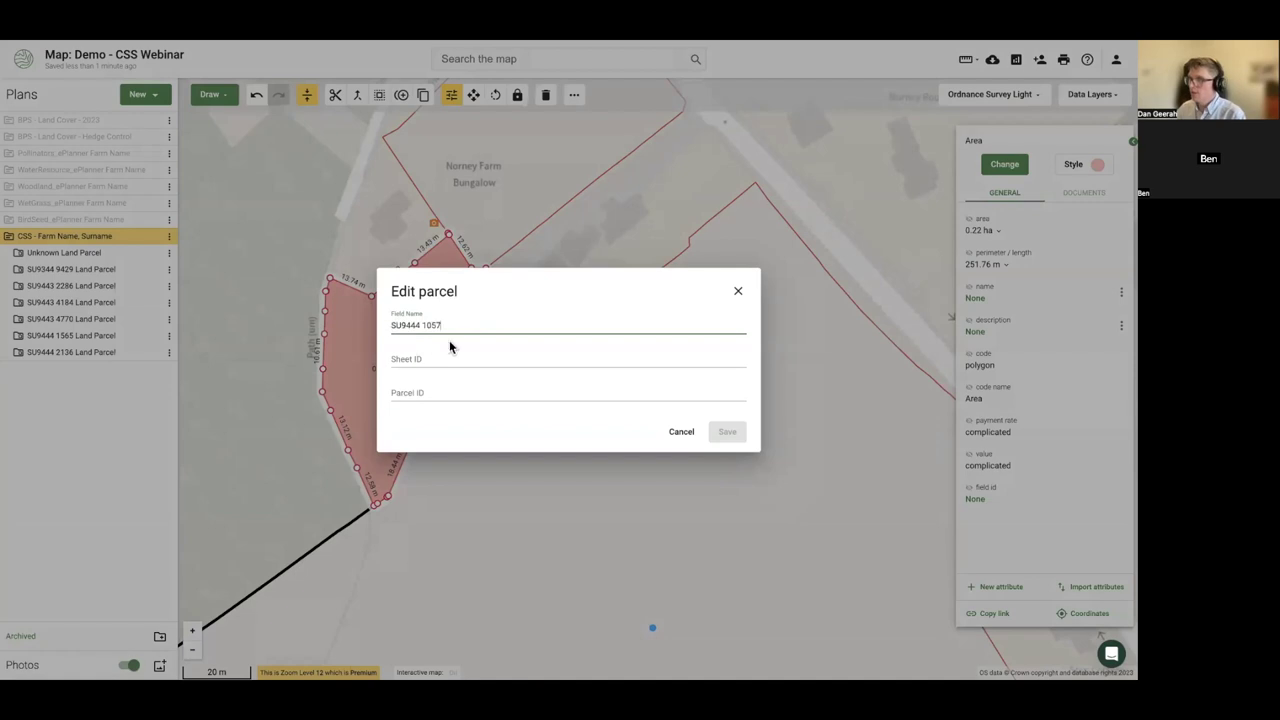
left_click_drag(422, 325, 449, 325)
key("BackSpace")
left_click(414, 396)
key("ctrl+v")
- Set Sheet ID SU9444, name the parcel New Buildings, and save
left_click(424, 330)
double_click(420, 326)
key("BackSpace")
left_click(425, 361)
key("ctrl+v")
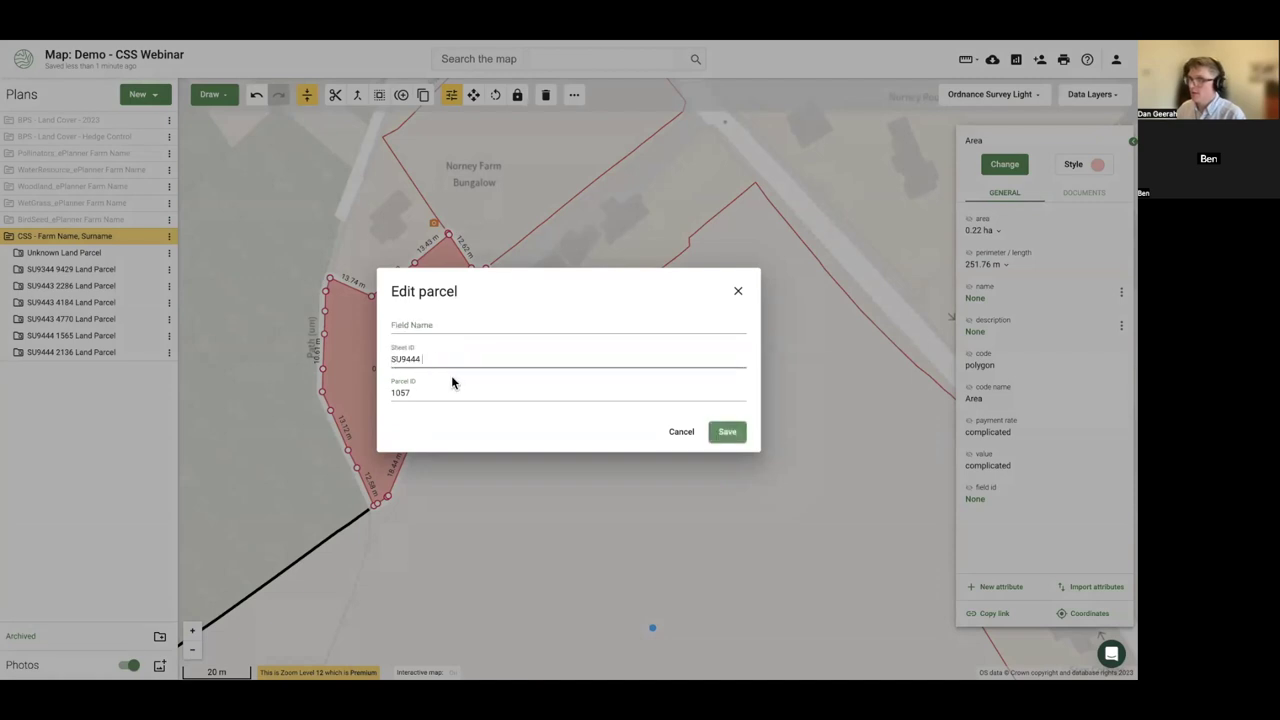
left_click(435, 323)
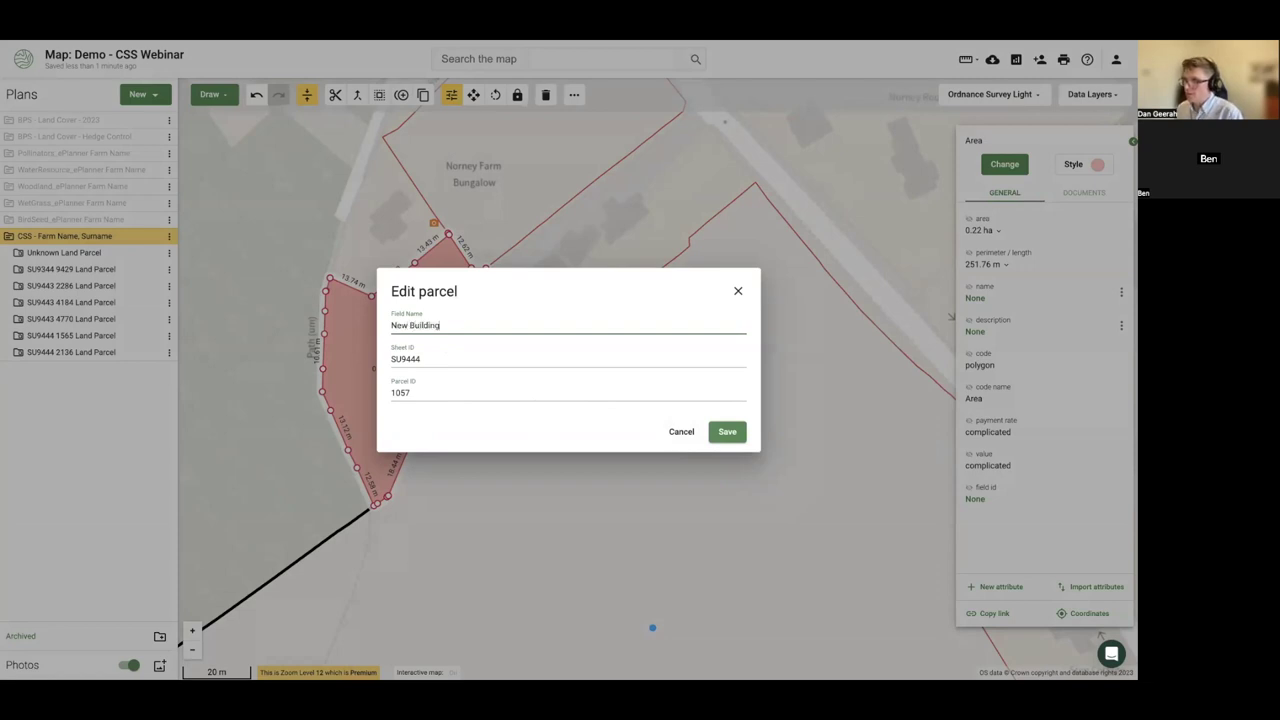
left_click(727, 432)
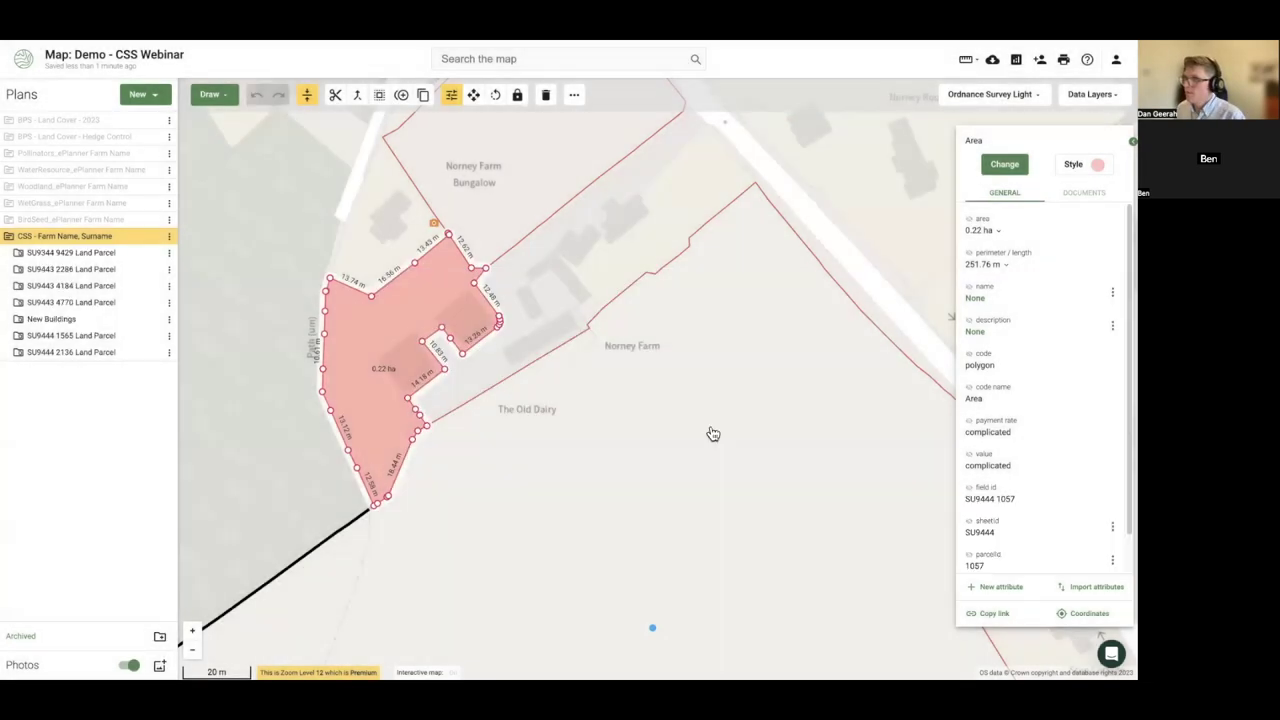
left_click(20, 320)
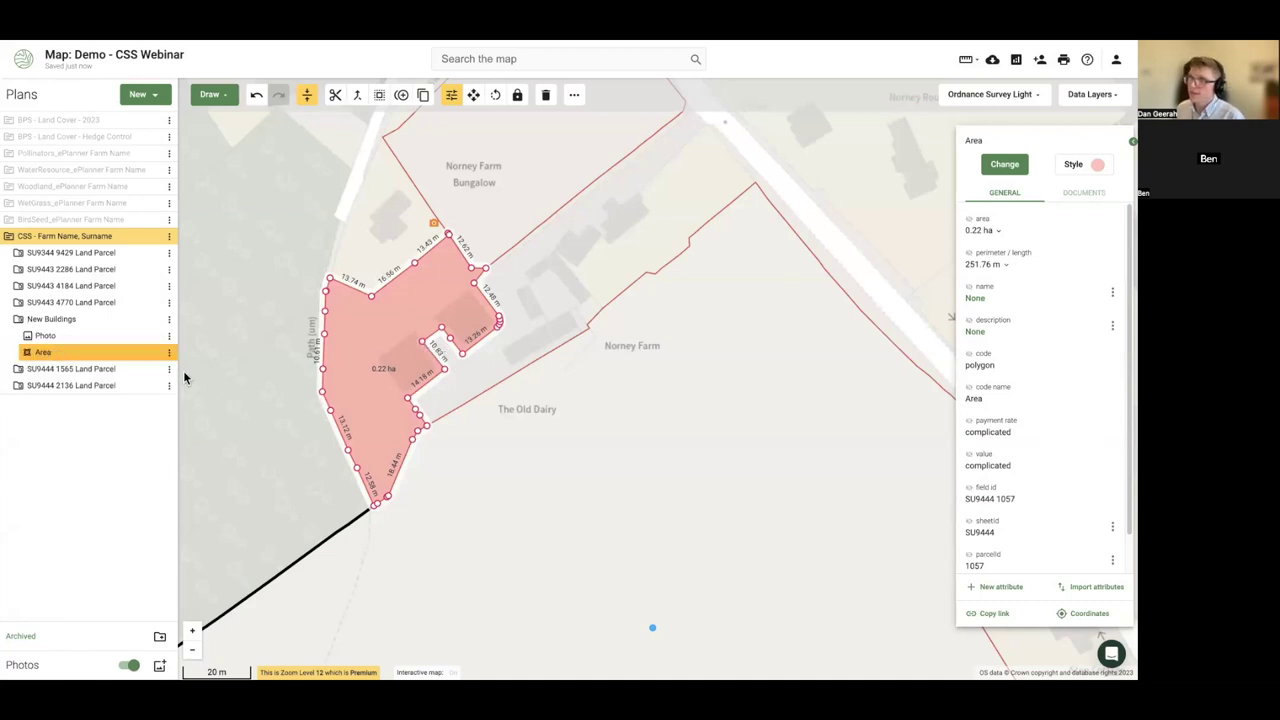
left_click(369, 333)
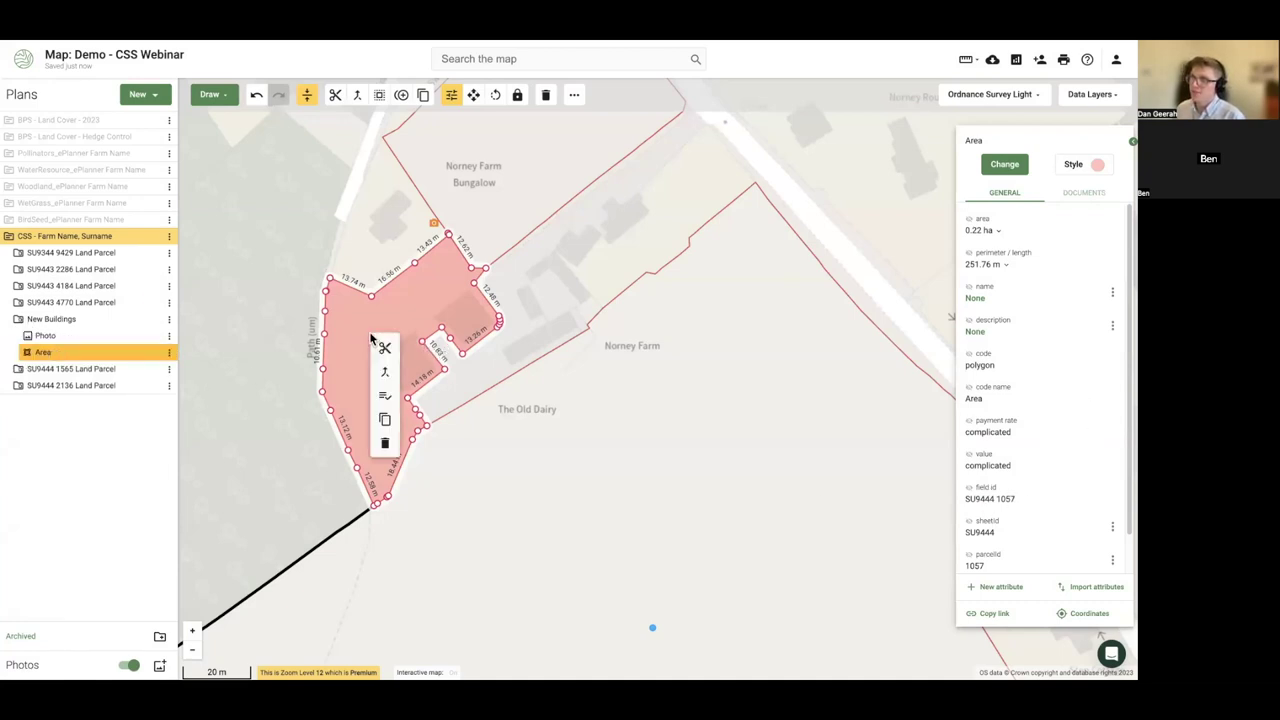
- Copy the area into a new RLE1 Form plan
left_click(384, 422)
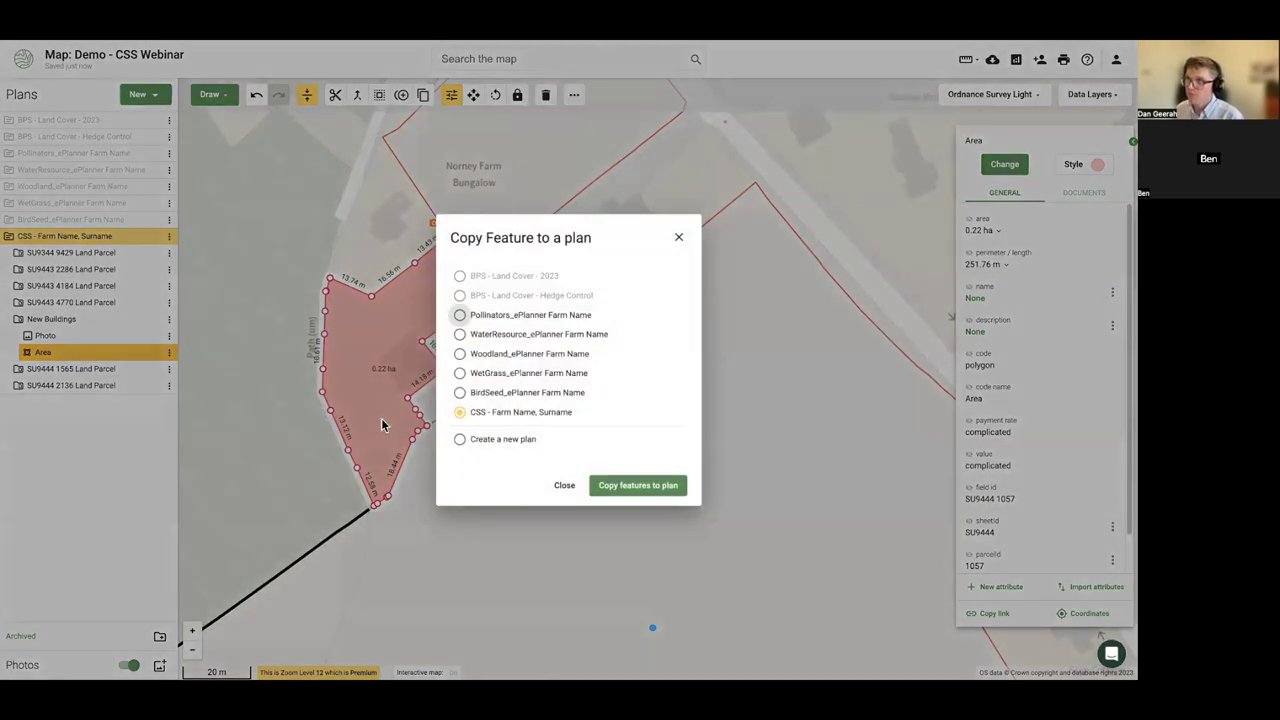
left_click(460, 440)
left_click(489, 370)
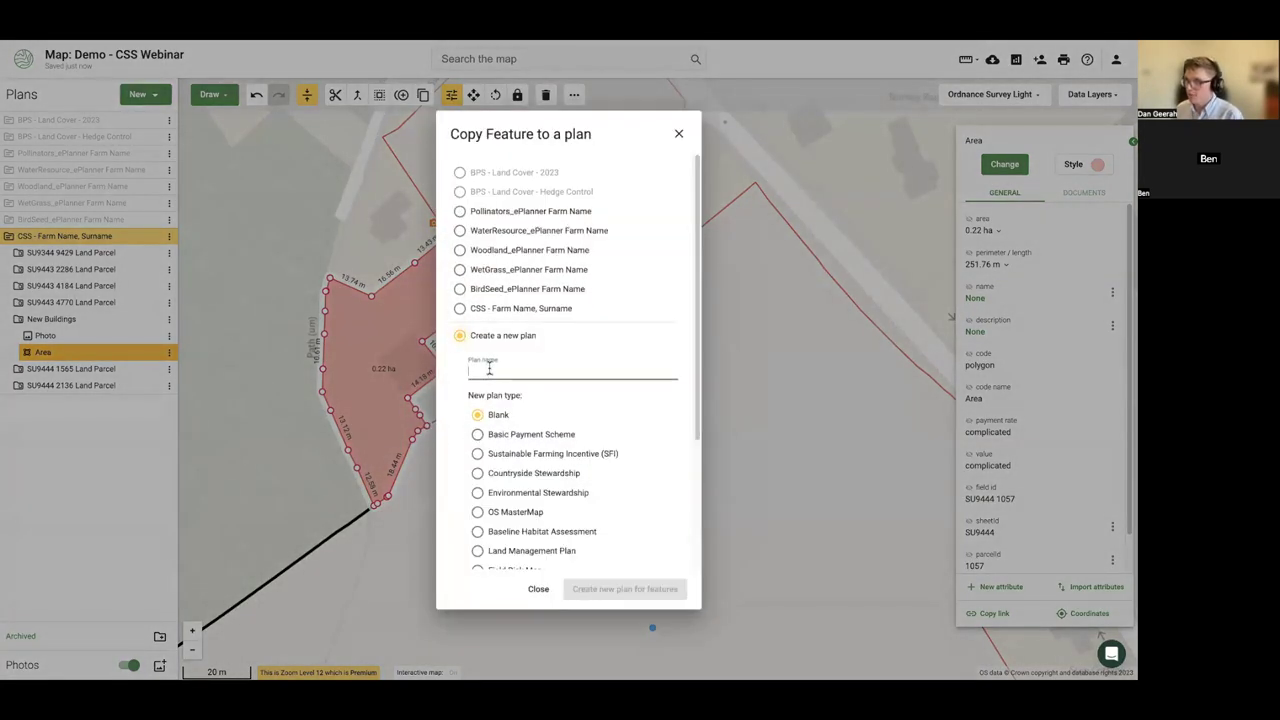
type("RLE1")
scroll(512, 440, "down", 3)
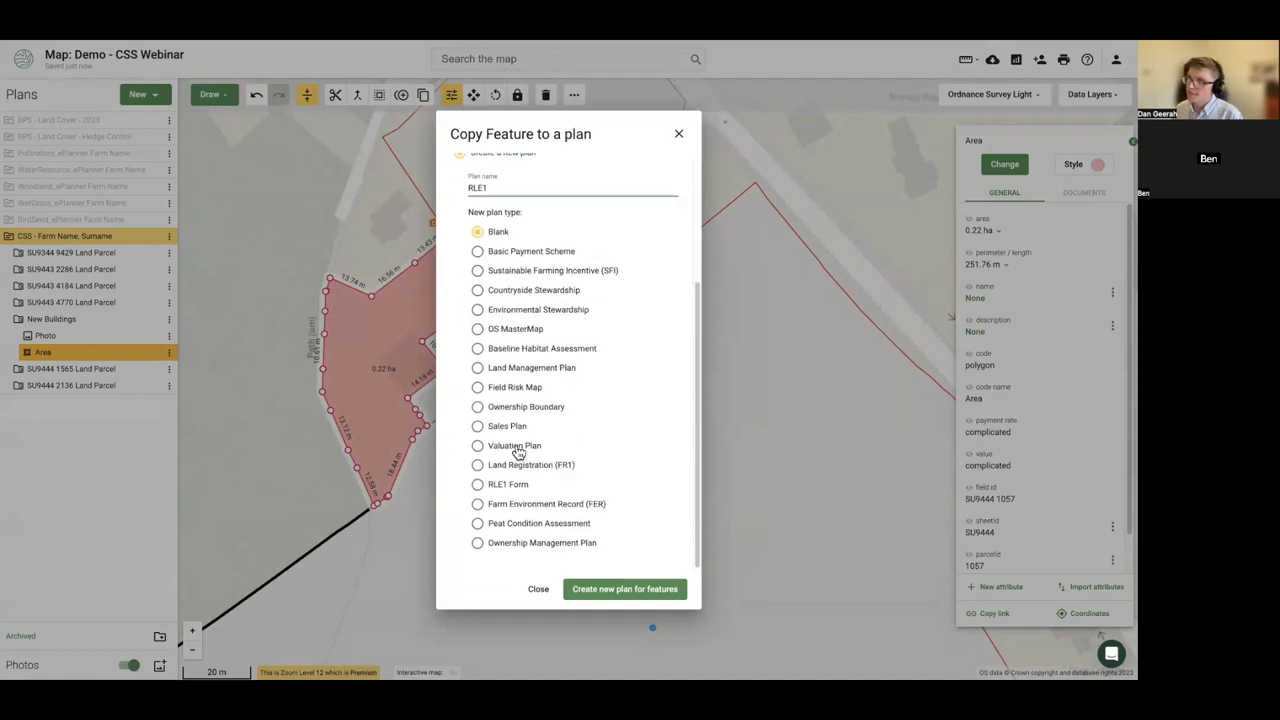
left_click(476, 485)
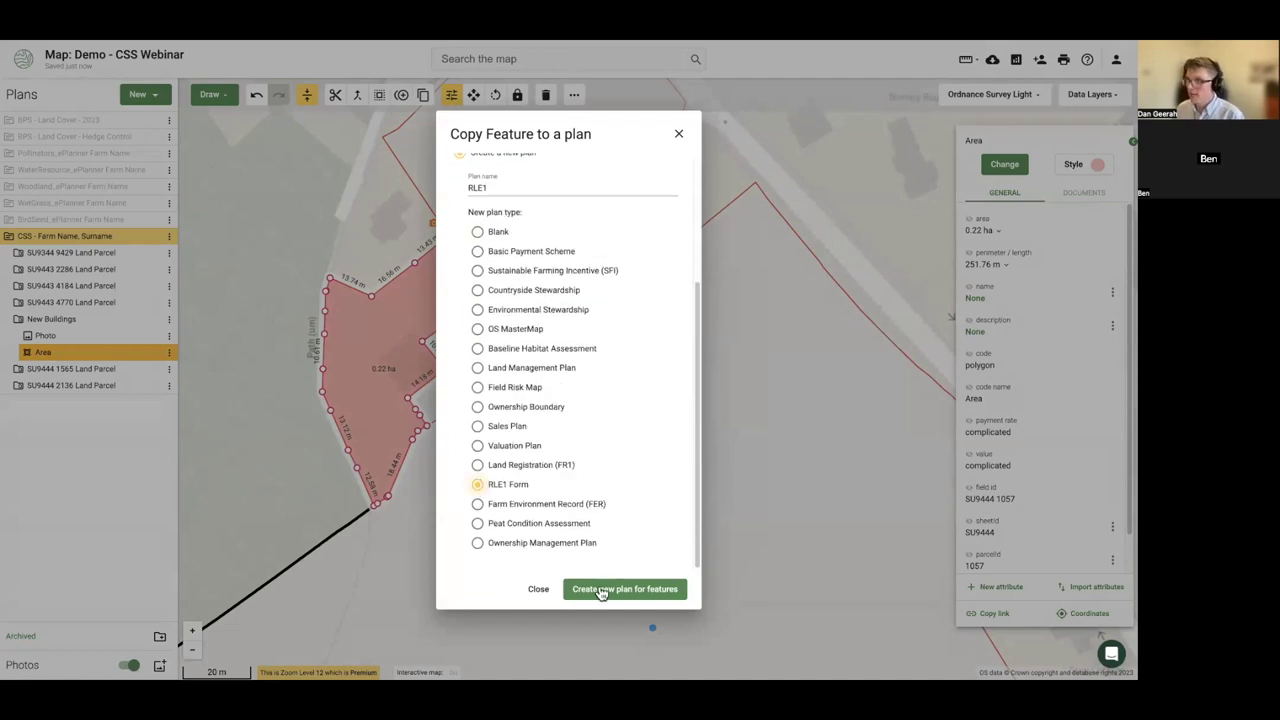
left_click(602, 590)
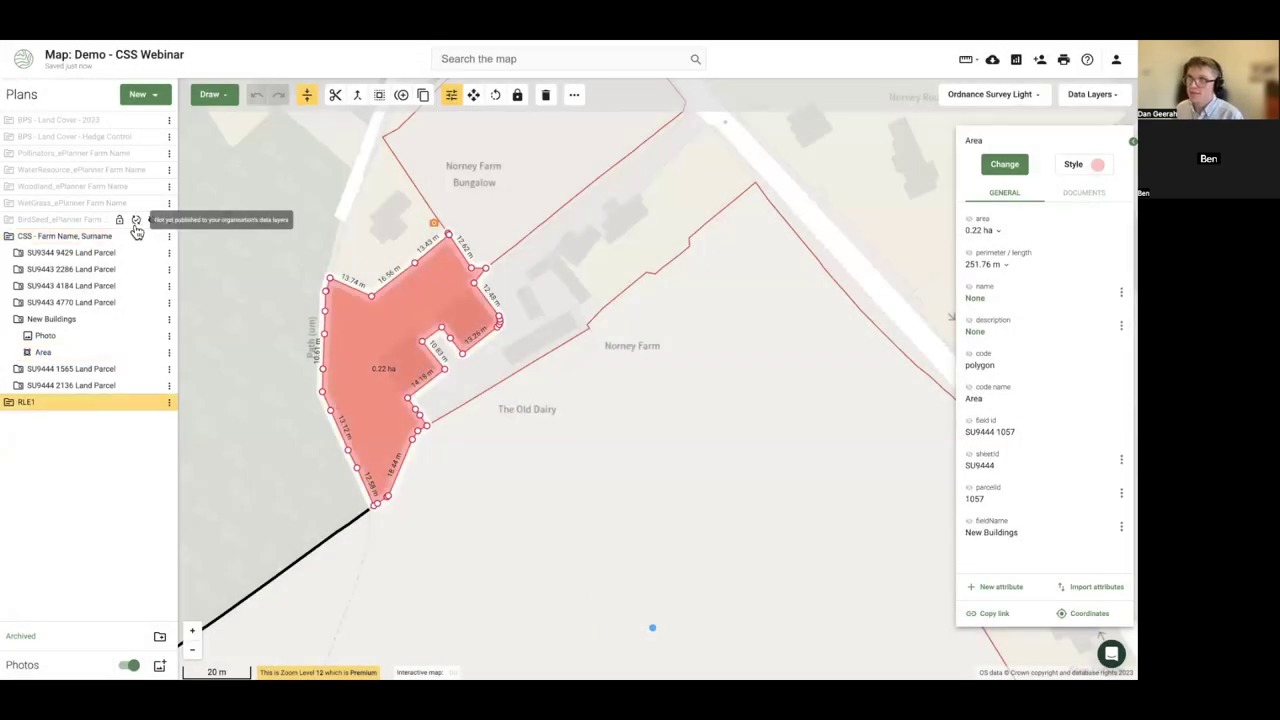
- Hide the RLE1 plan, keep the CSS plan shown, and select the New Buildings area
left_click(153, 236)
scroll(295, 397, "down", 2)
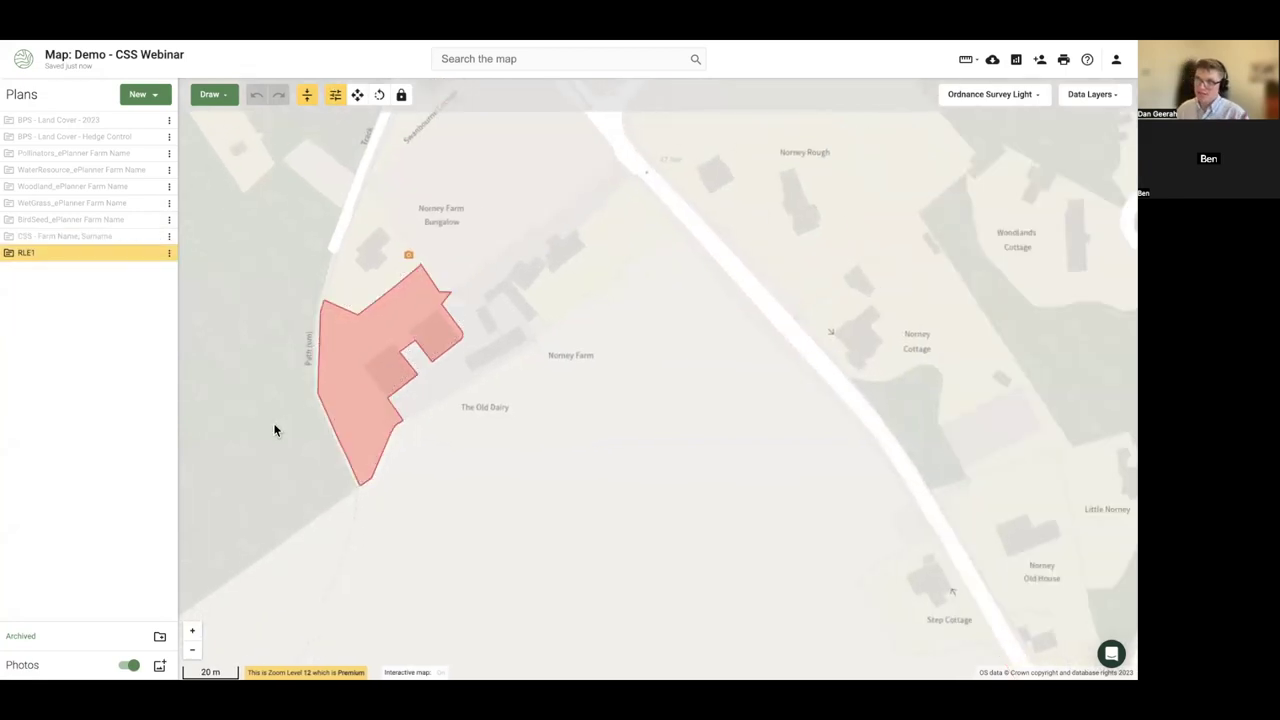
left_click(152, 253)
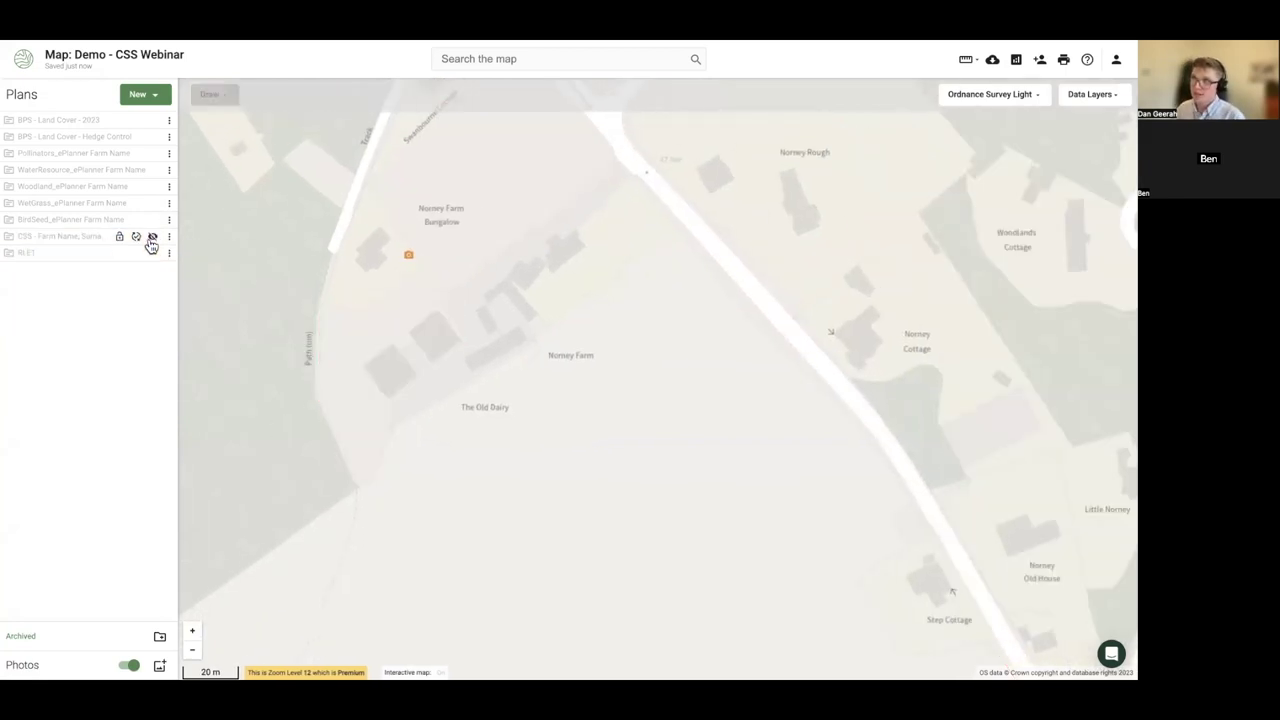
left_click(152, 237)
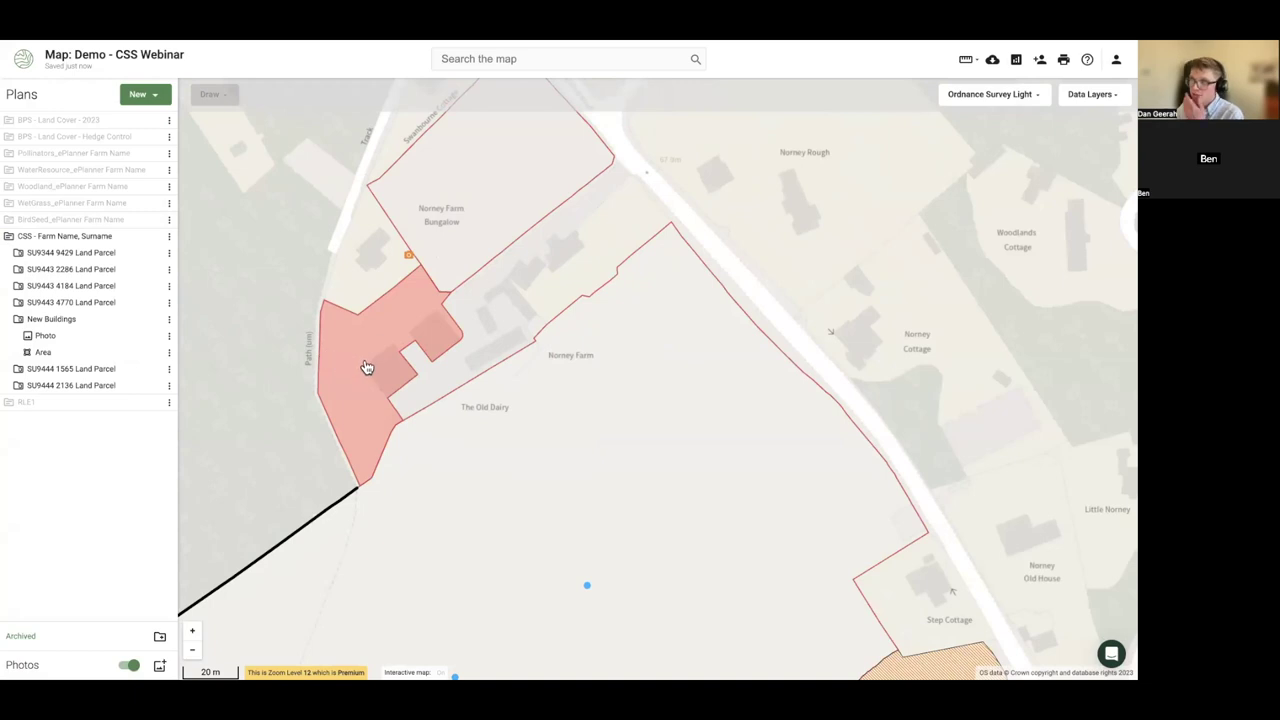
scroll(367, 367, "up", 2)
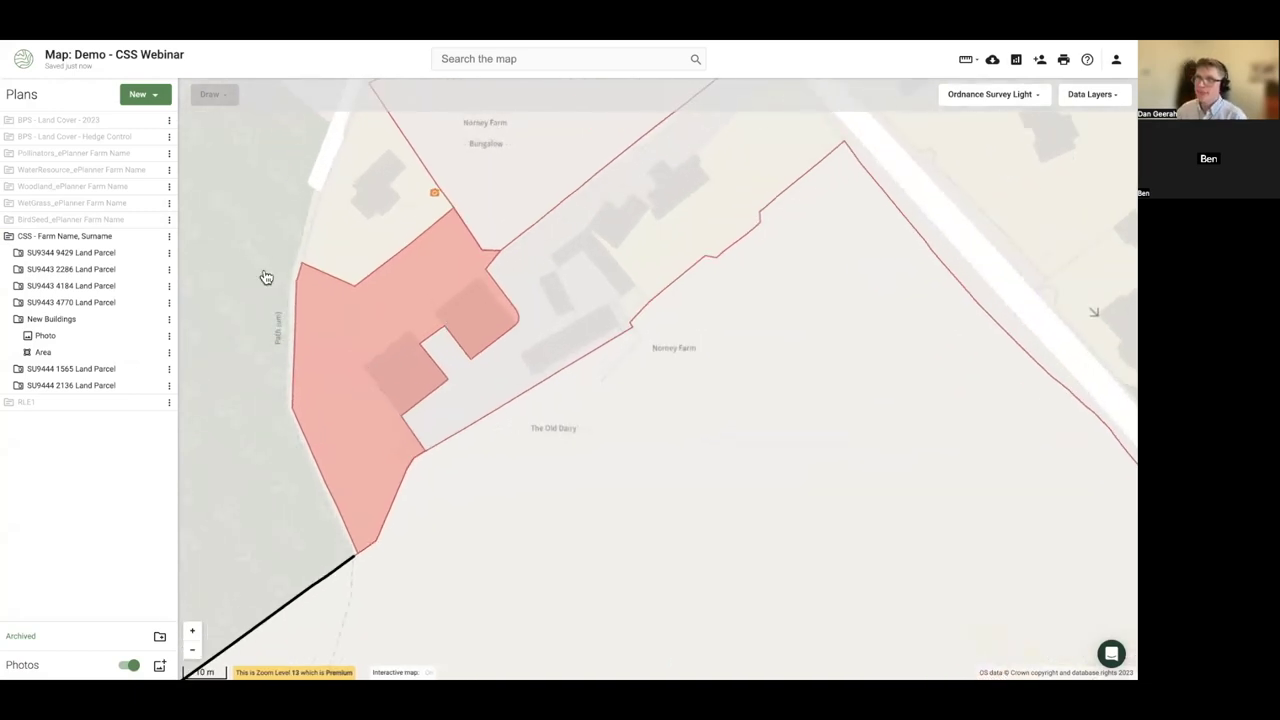
left_click_drag(356, 342, 333, 330)
left_click(365, 346)
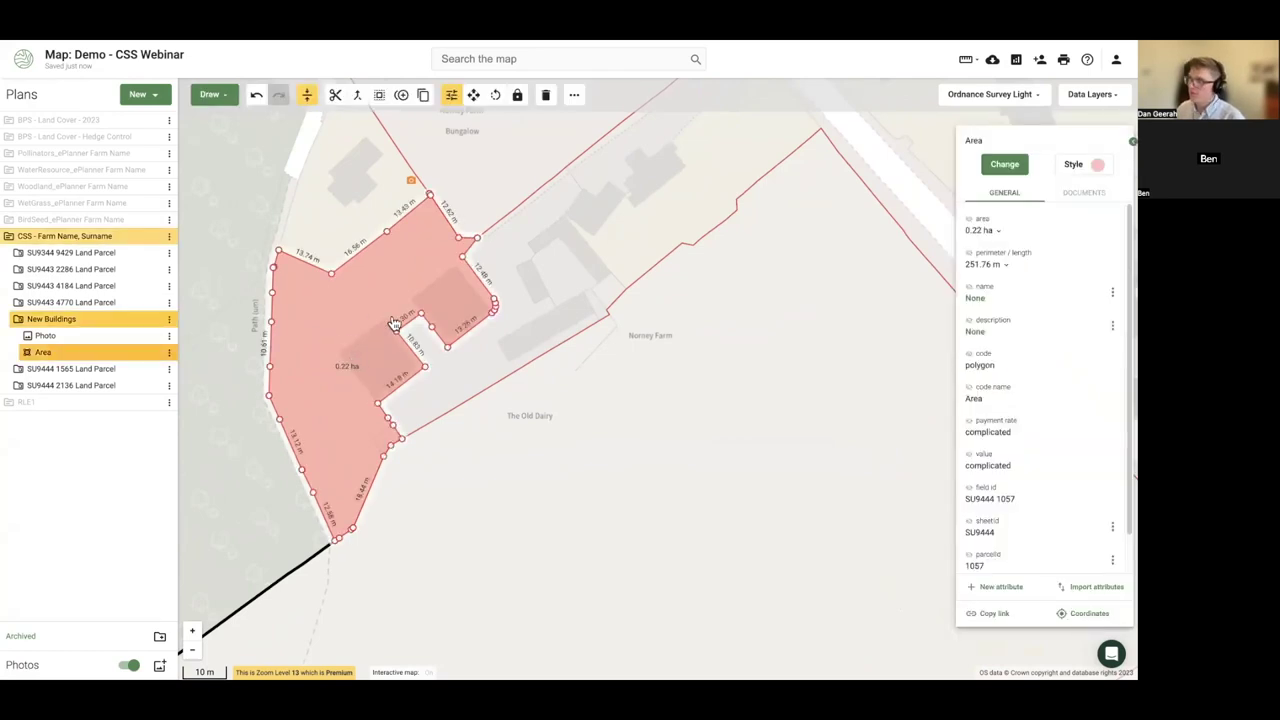
- Turn on the MasterMap Topography Area - Colour layer
left_click(1078, 99)
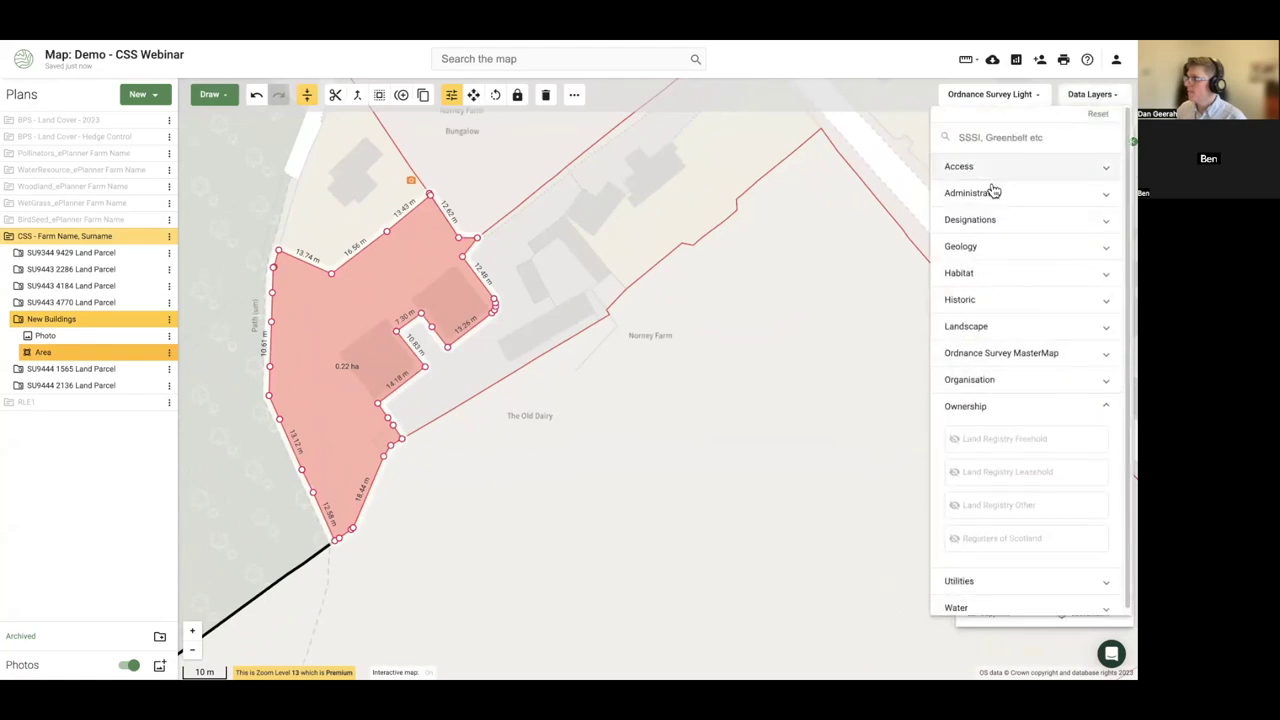
left_click(991, 358)
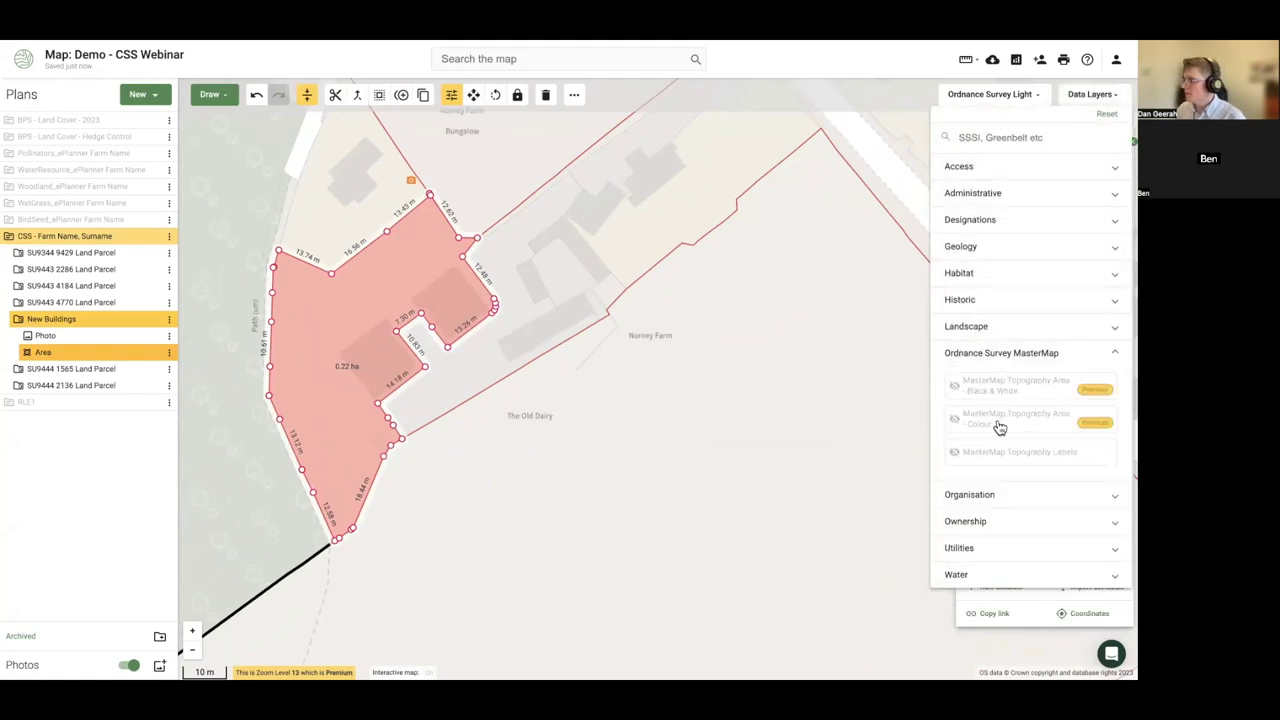
left_click(998, 420)
left_click(123, 236)
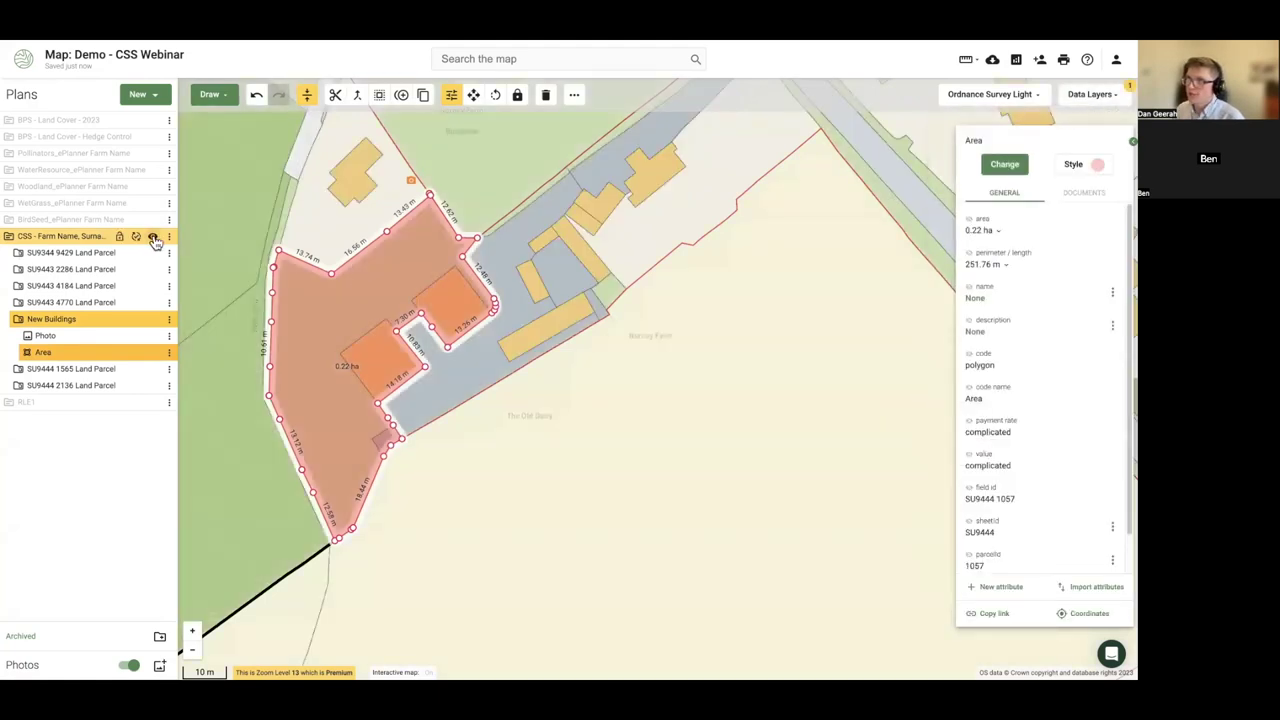
left_click(151, 237)
- Copy the two Norney Farm buildings from the topography map into the CSS plan
left_click(371, 357)
left_click(458, 322, "shift")
right_click(472, 320)
left_click(515, 322)
left_click(460, 402)
left_click(628, 495)
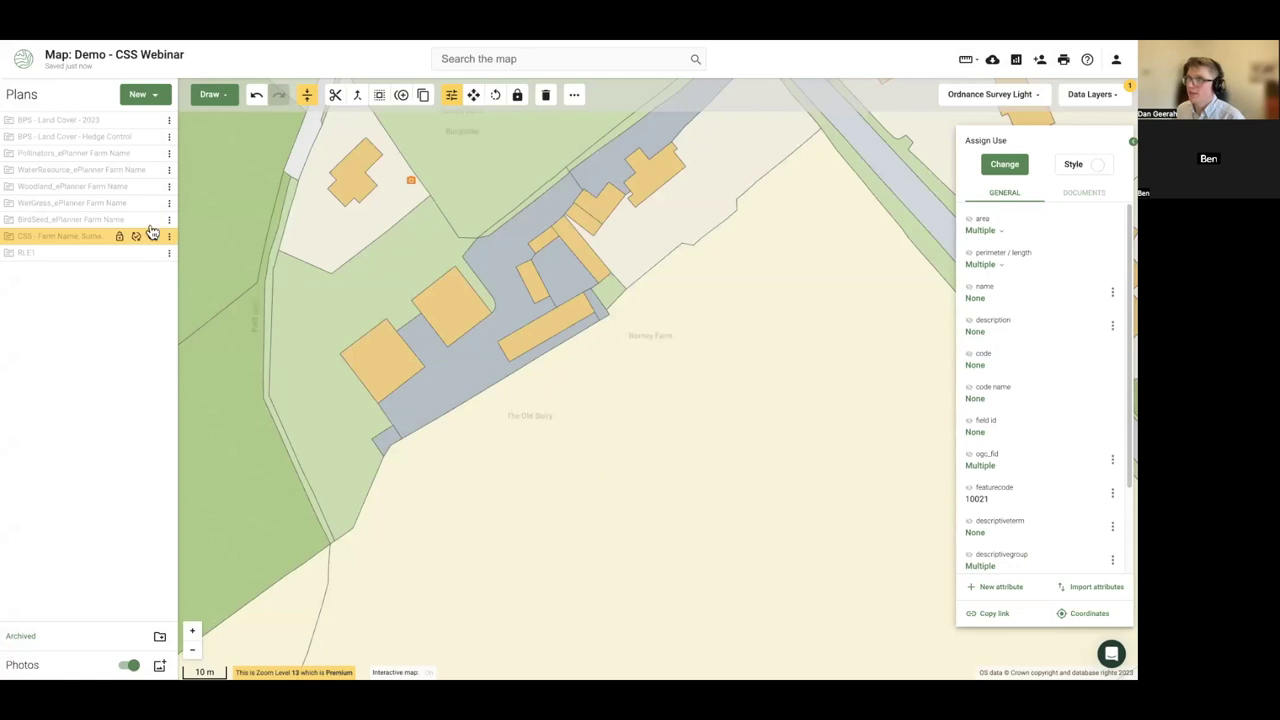
- Assign HS1 weatherproof traditional farm building maintenance to both copied buildings
left_click(151, 237)
left_click(380, 358)
left_click(451, 306)
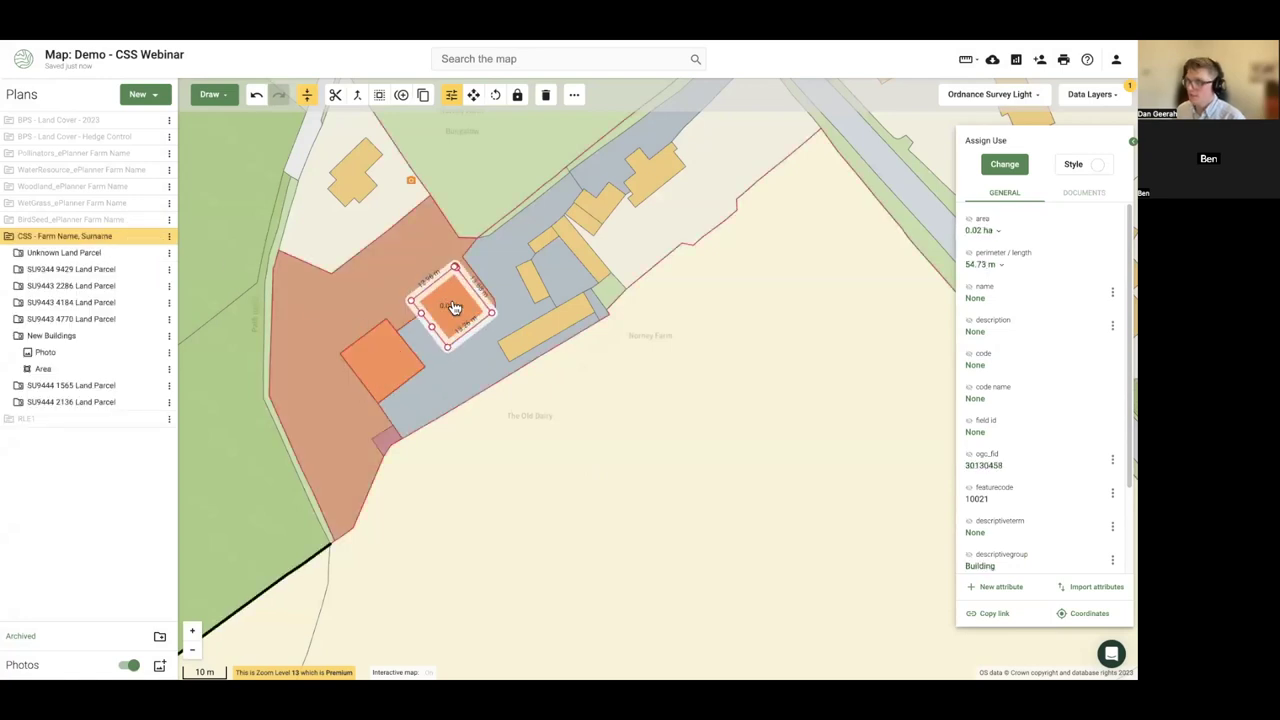
left_click(390, 370, "shift")
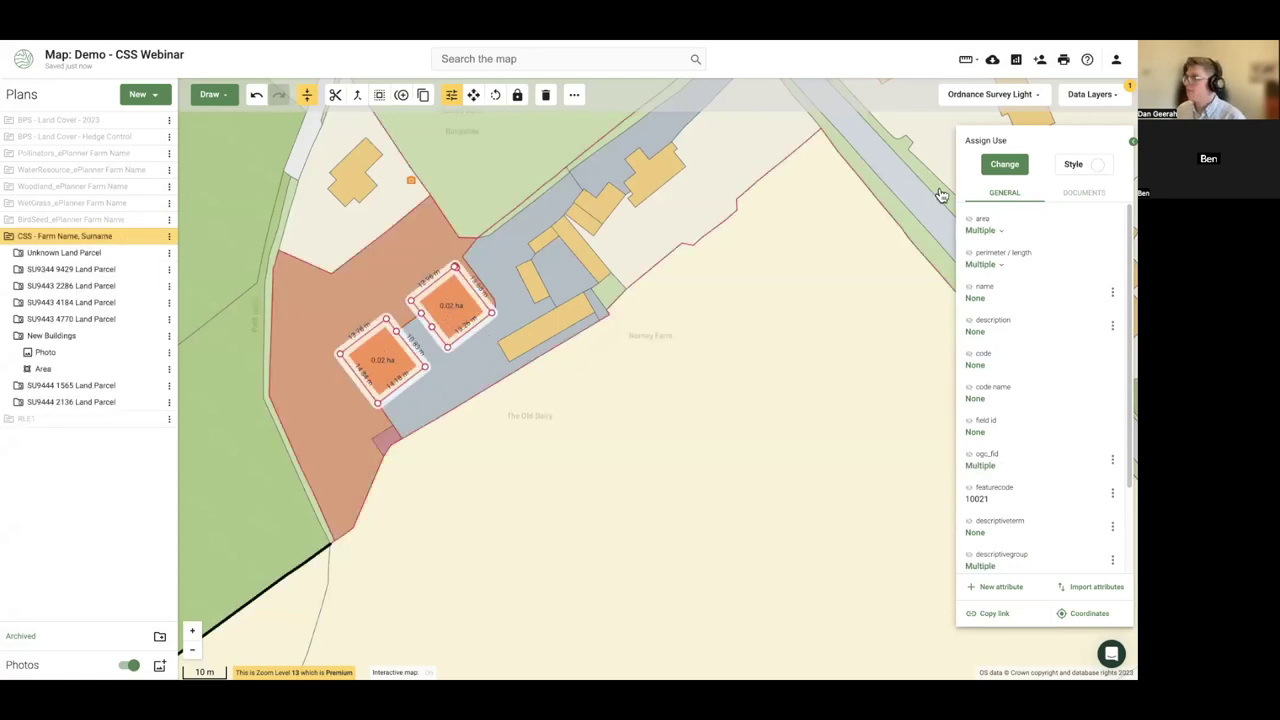
left_click(1004, 165)
type("r")
key("BackSpace")
key("BackSpace")
key("BackSpace")
key("BackSpace")
type("f")
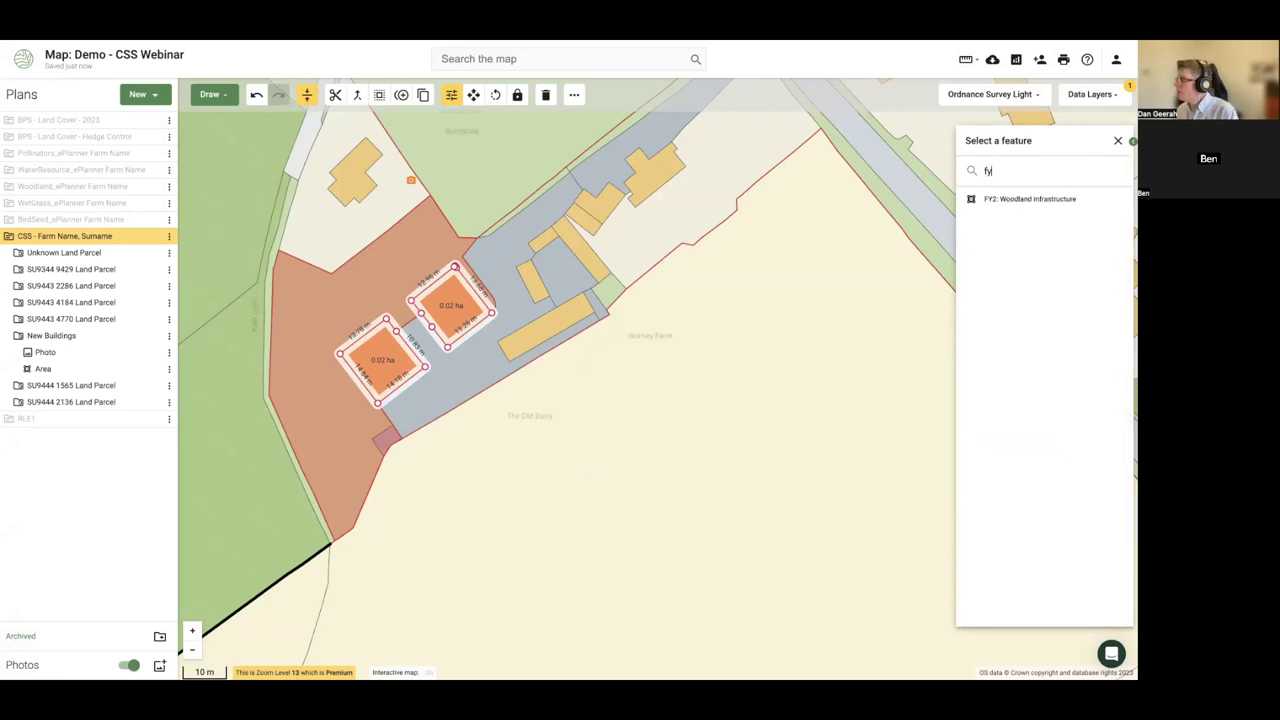
key("BackSpace")
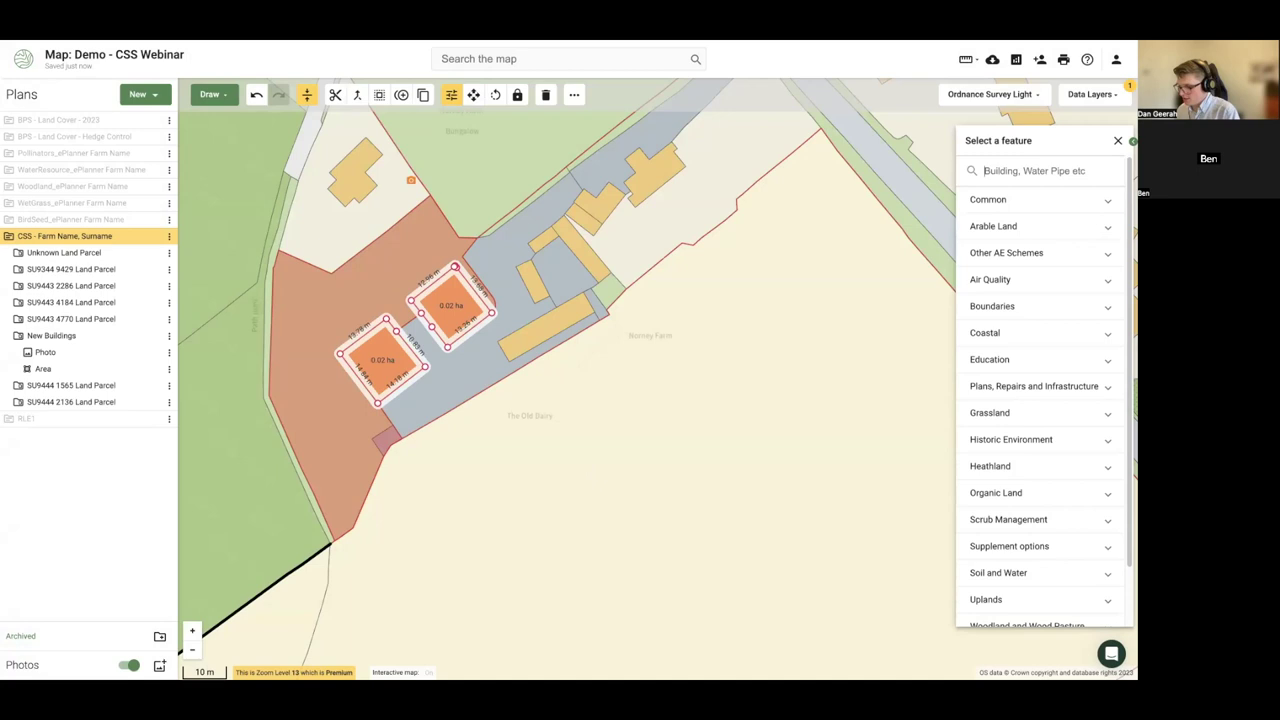
type("roo")
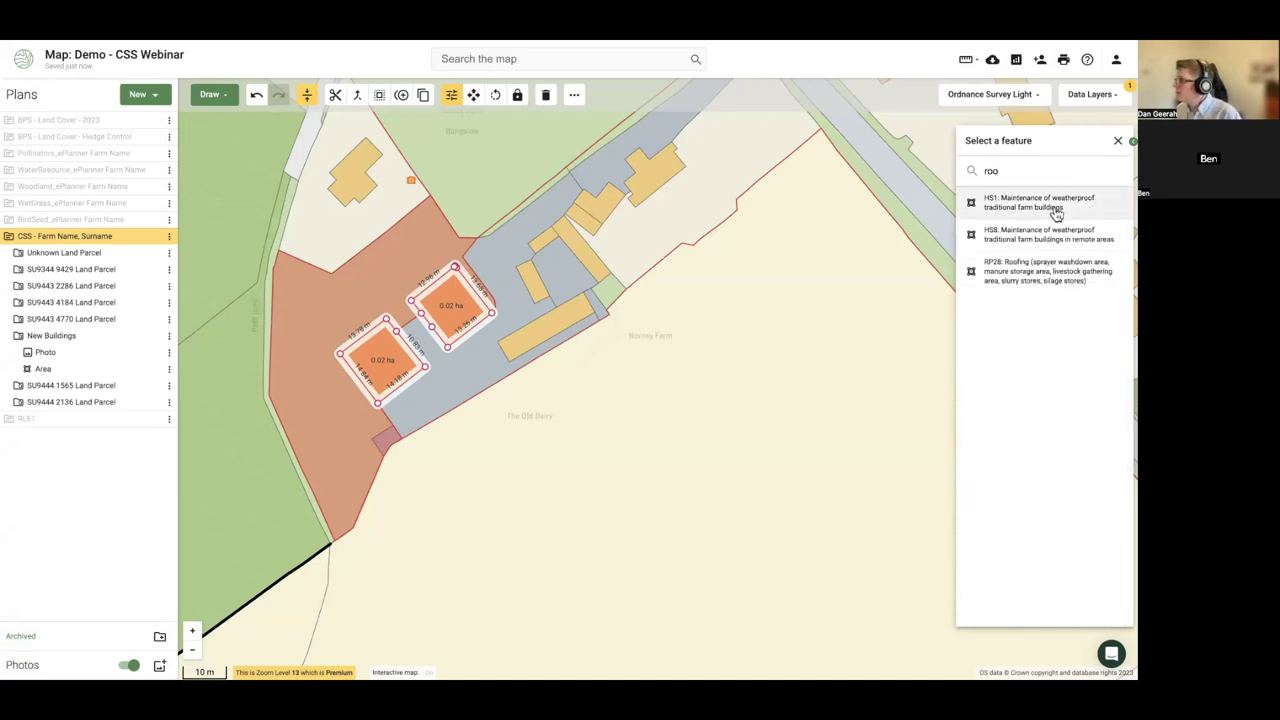
left_click(1030, 210)
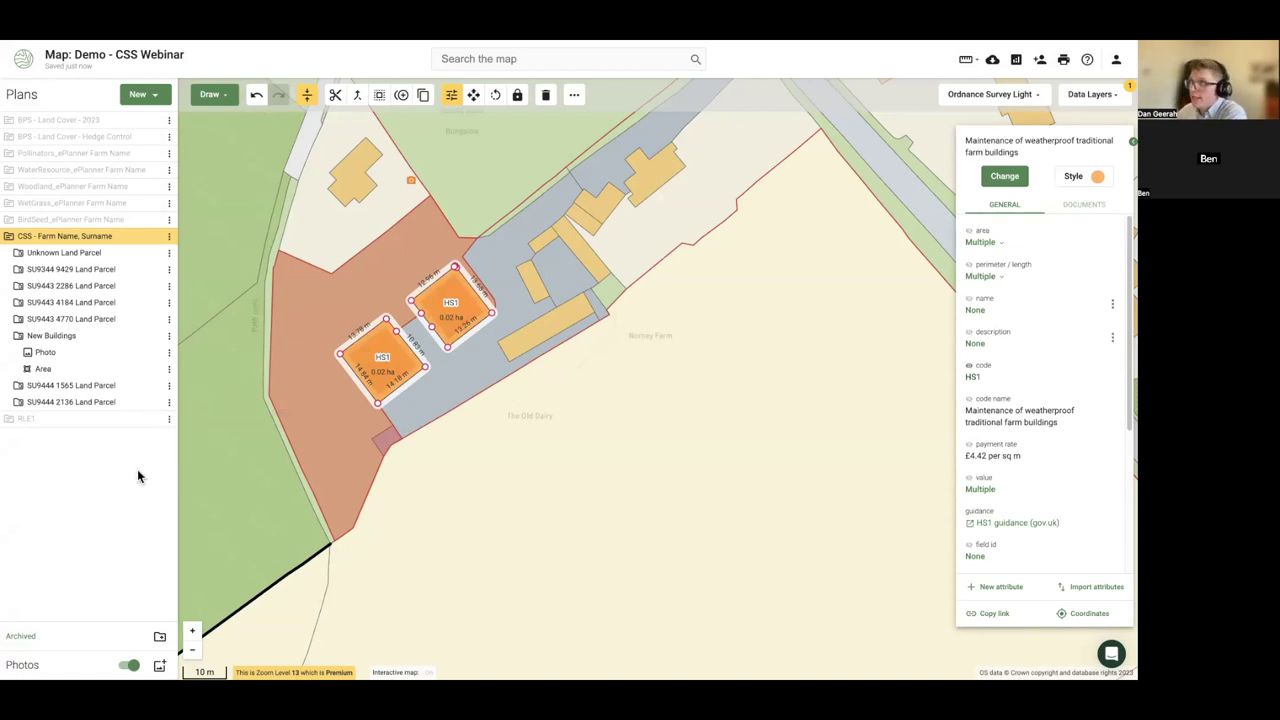
left_click(1090, 94)
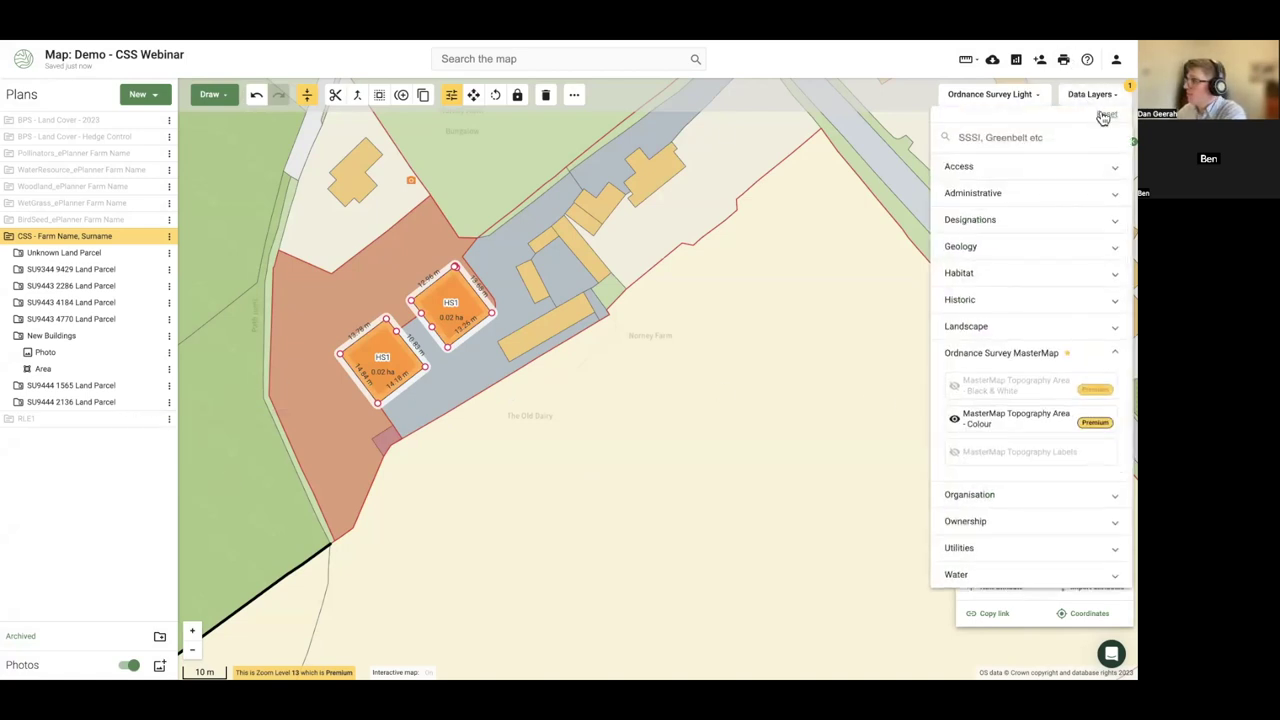
- Turn off the MasterMap colour layer and expand the Unknown Land Parcel folder
left_click(420, 382)
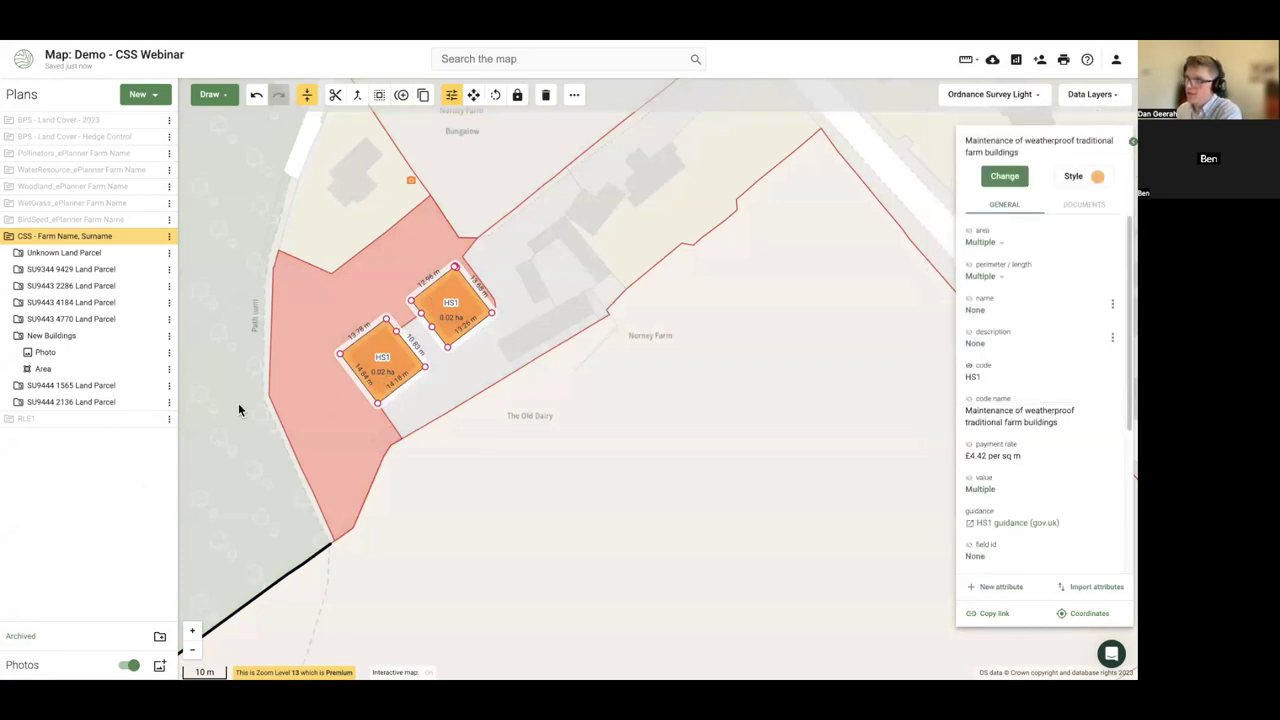
left_click(229, 395)
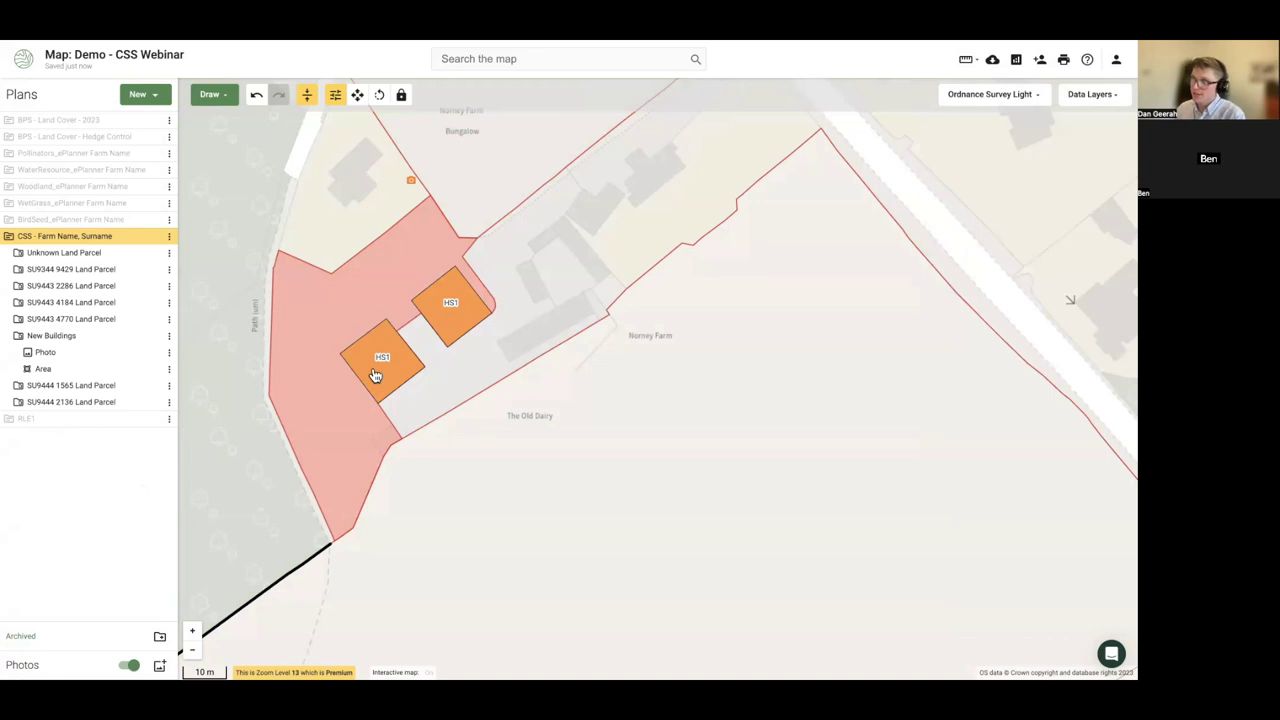
left_click(376, 373)
left_click(457, 309)
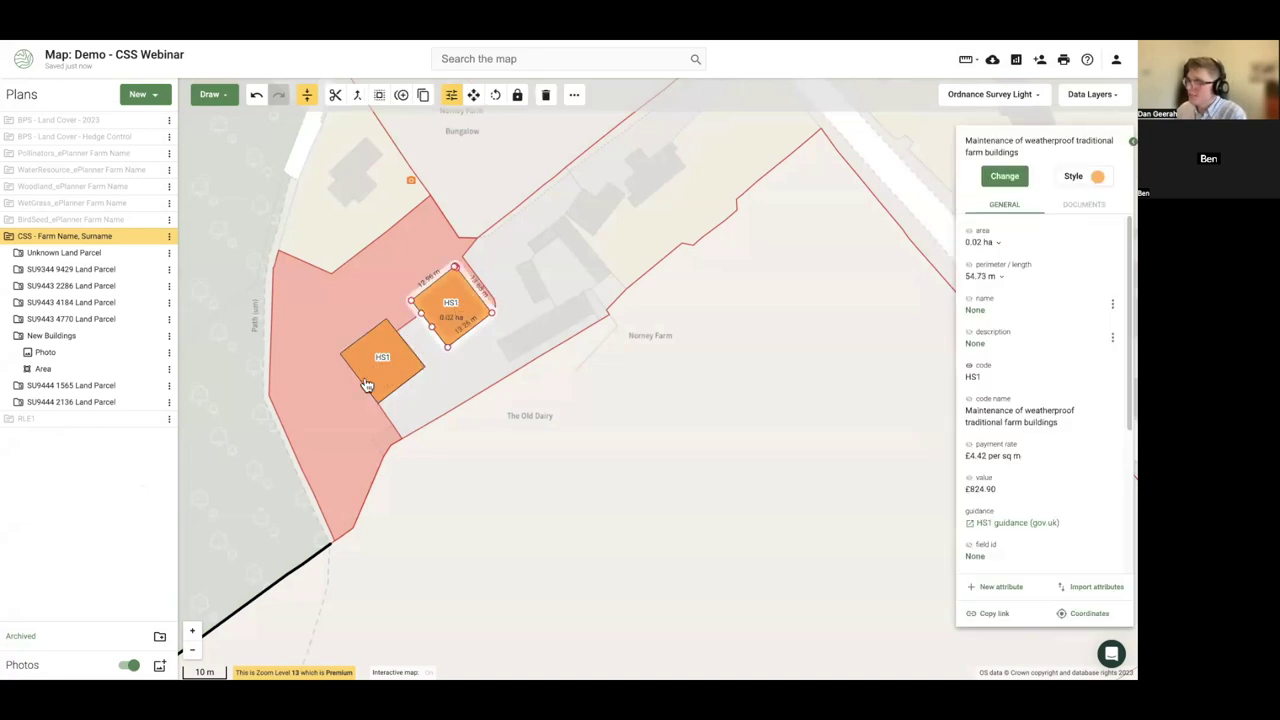
left_click(365, 381)
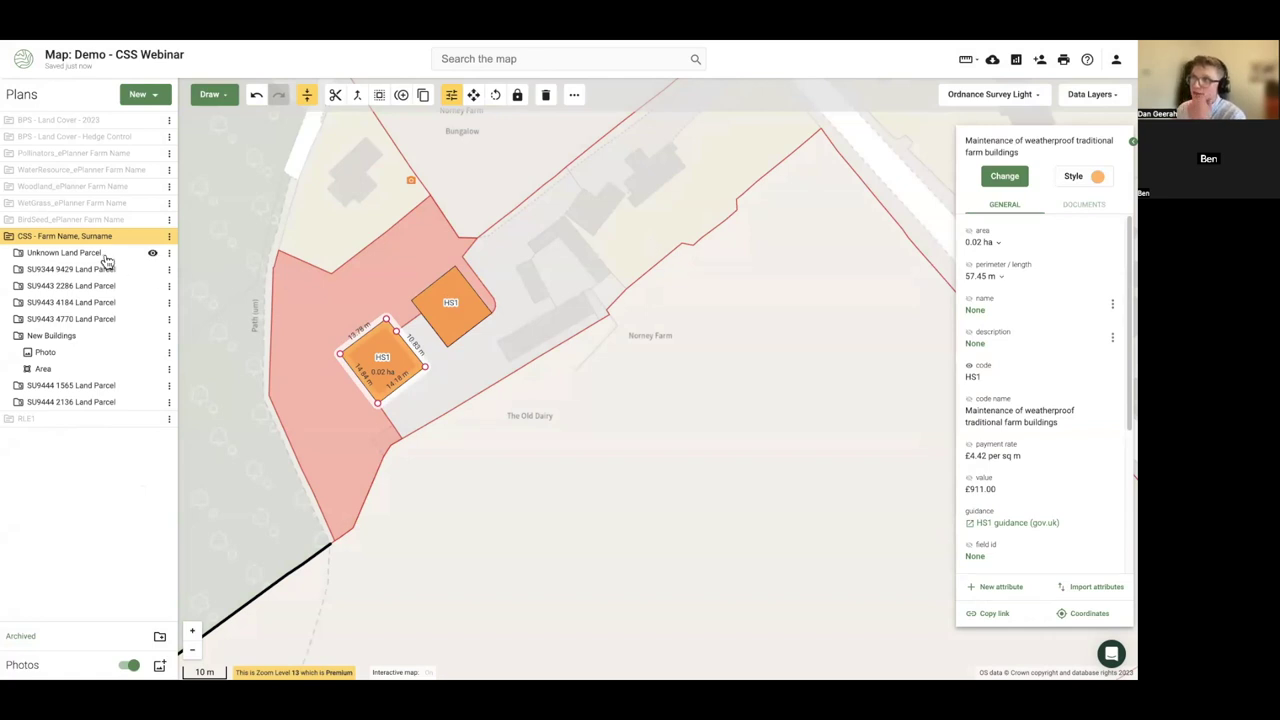
left_click(20, 259)
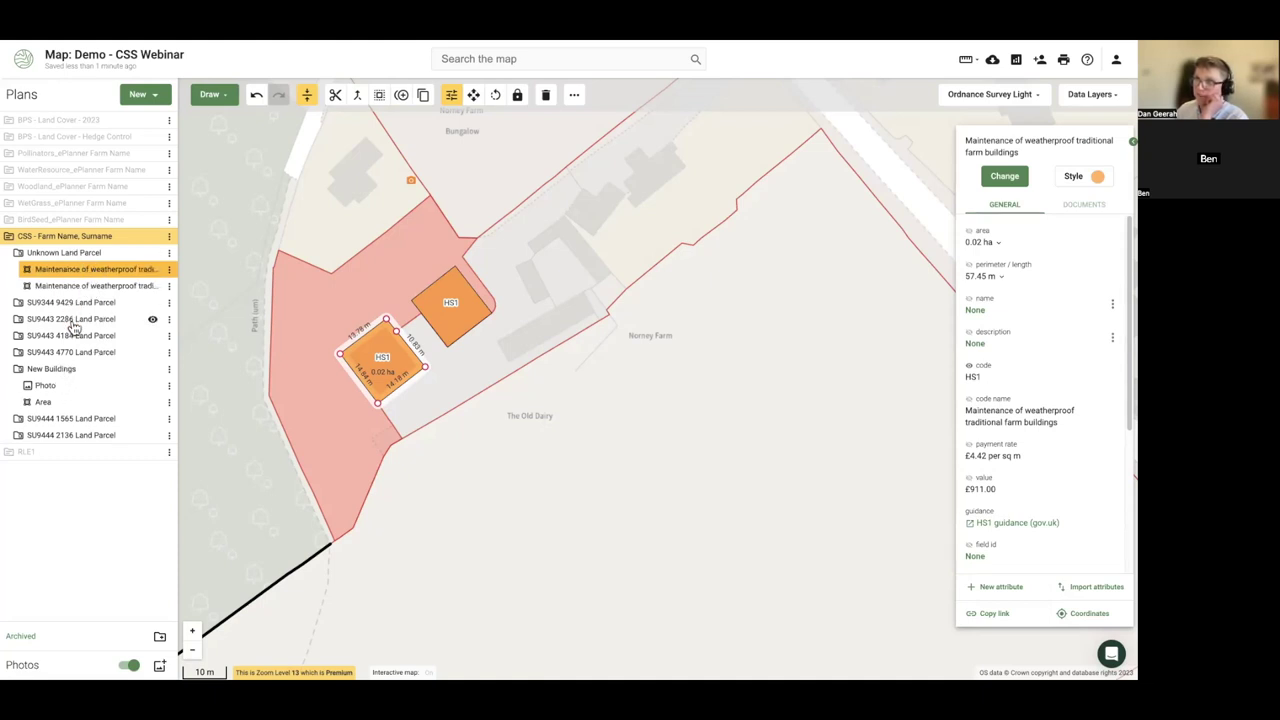
left_click(309, 366)
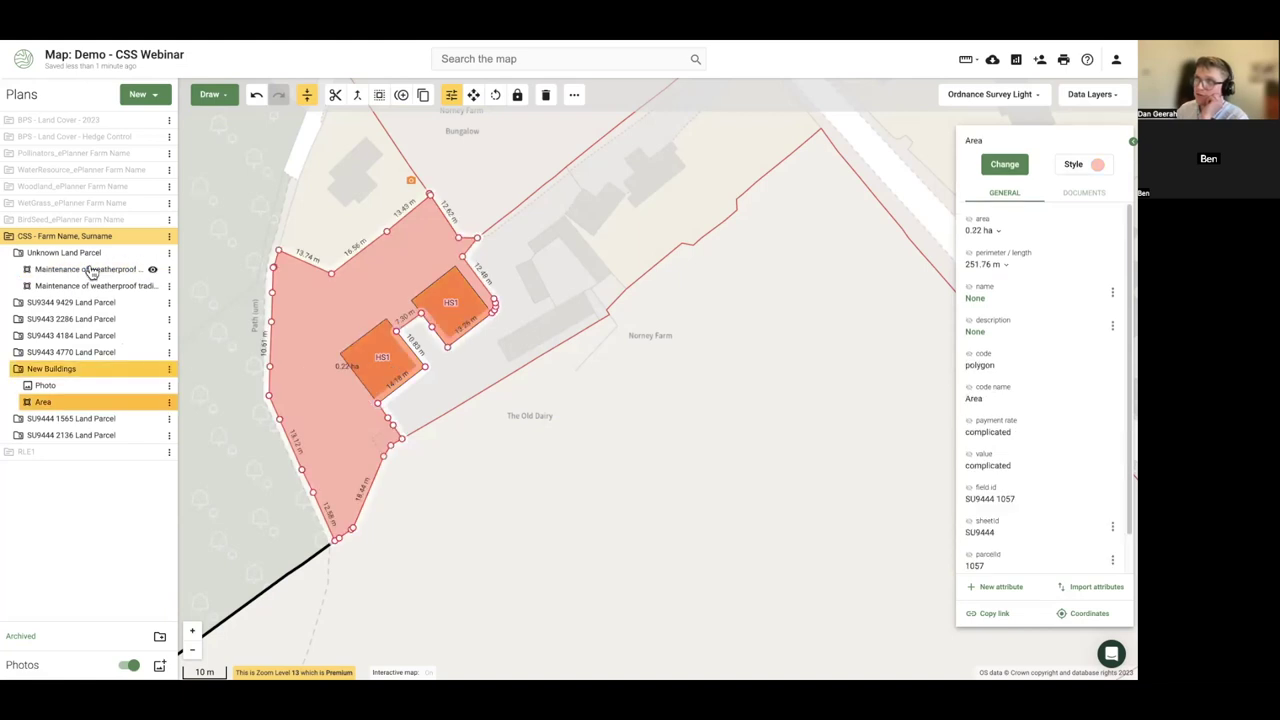
- Move the first HS1 building feature into the New Buildings folder
left_click(90, 270)
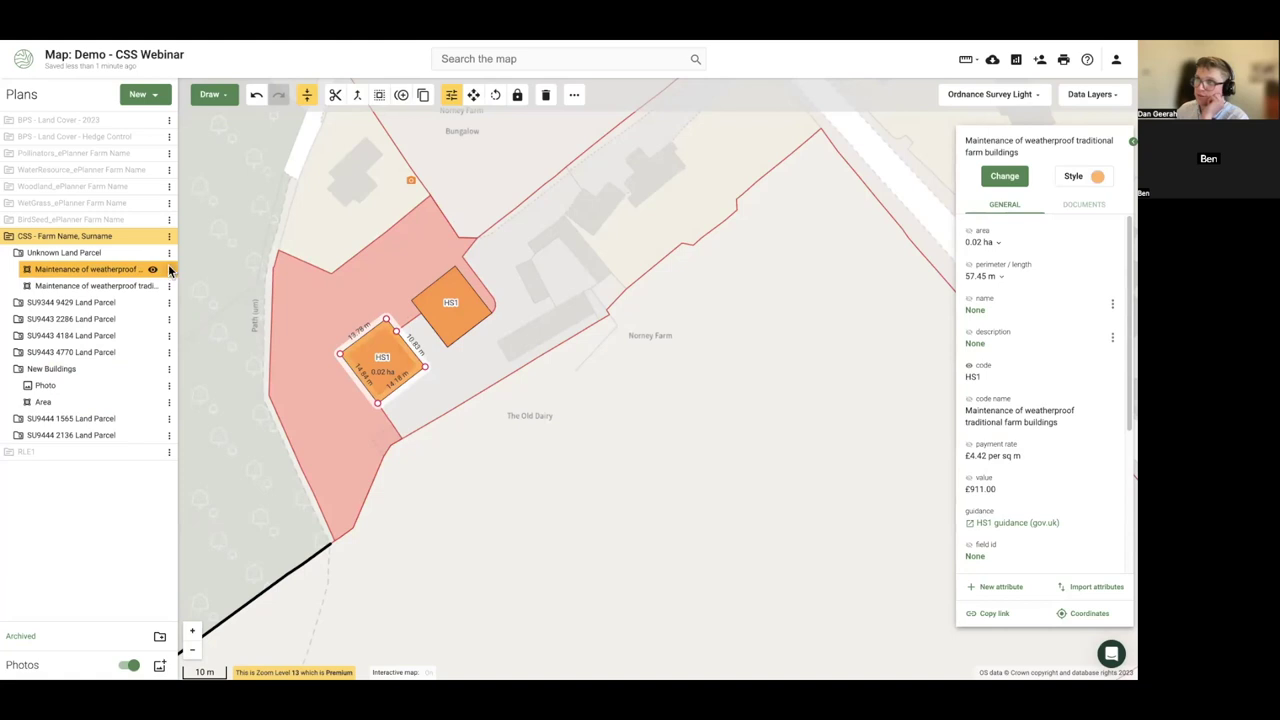
left_click(169, 270)
left_click(242, 326)
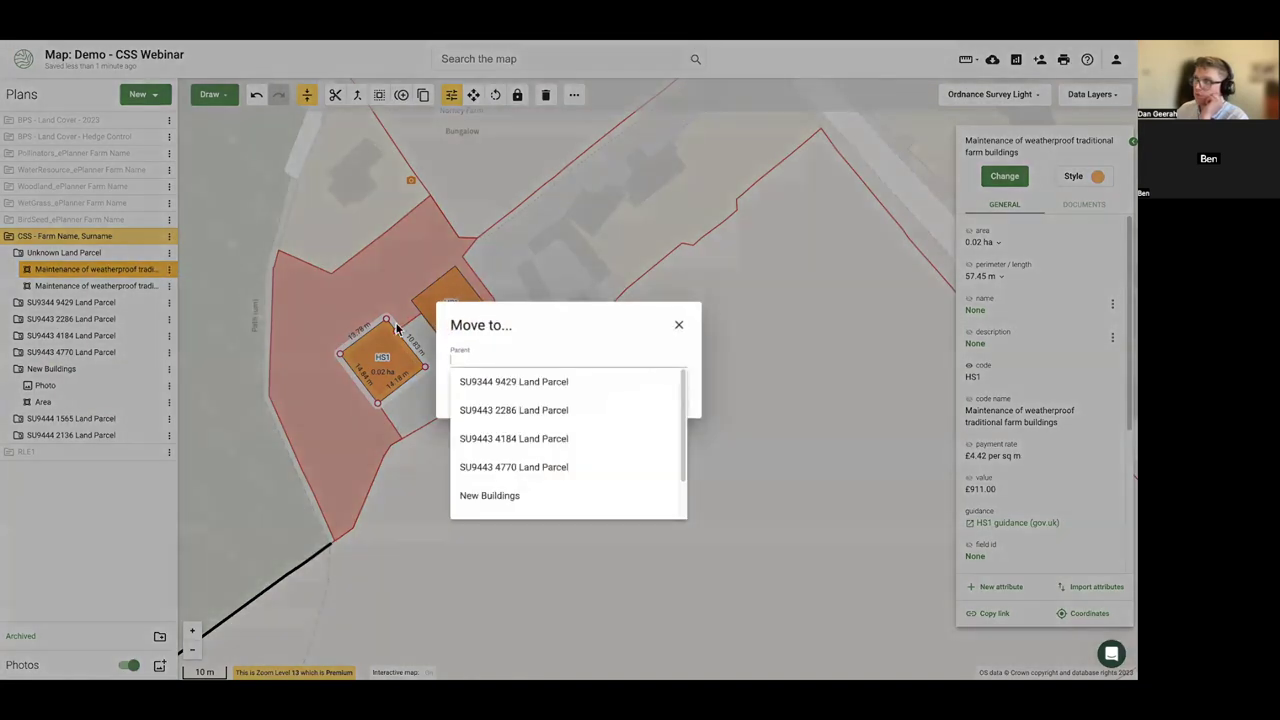
left_click(495, 497)
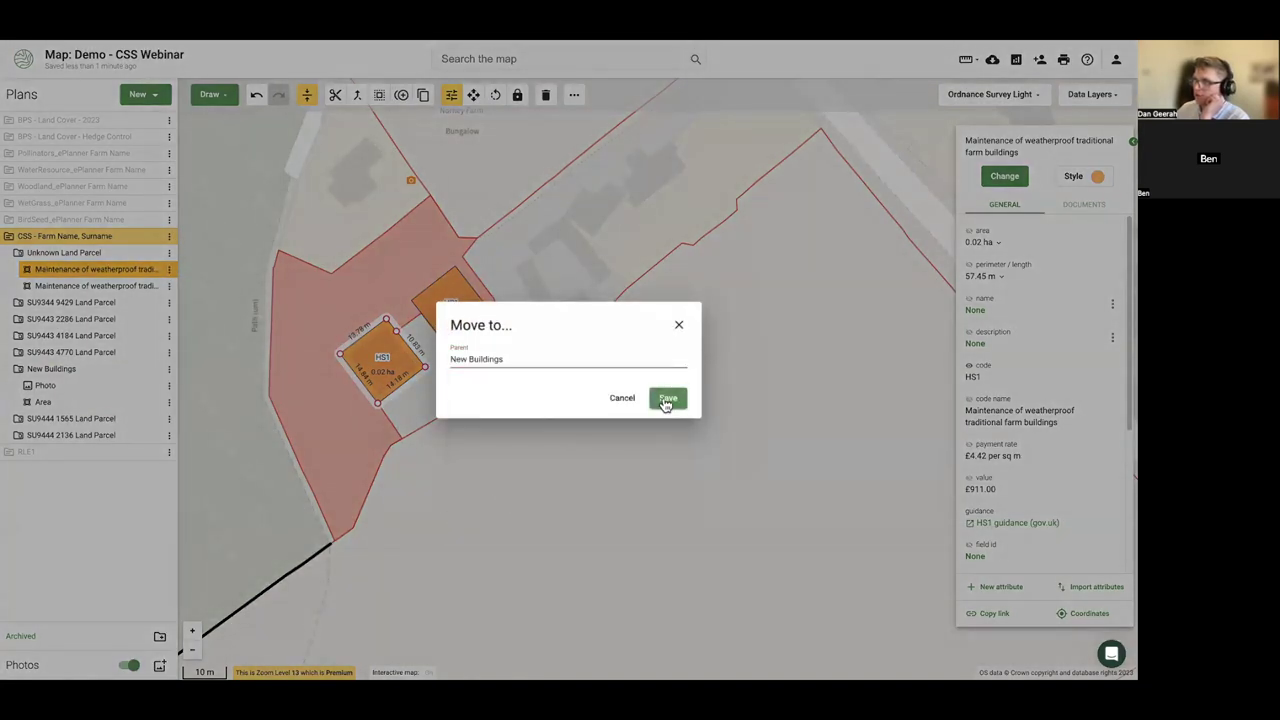
left_click(666, 400)
- Move the second HS1 building feature into New Buildings as well
left_click(444, 310)
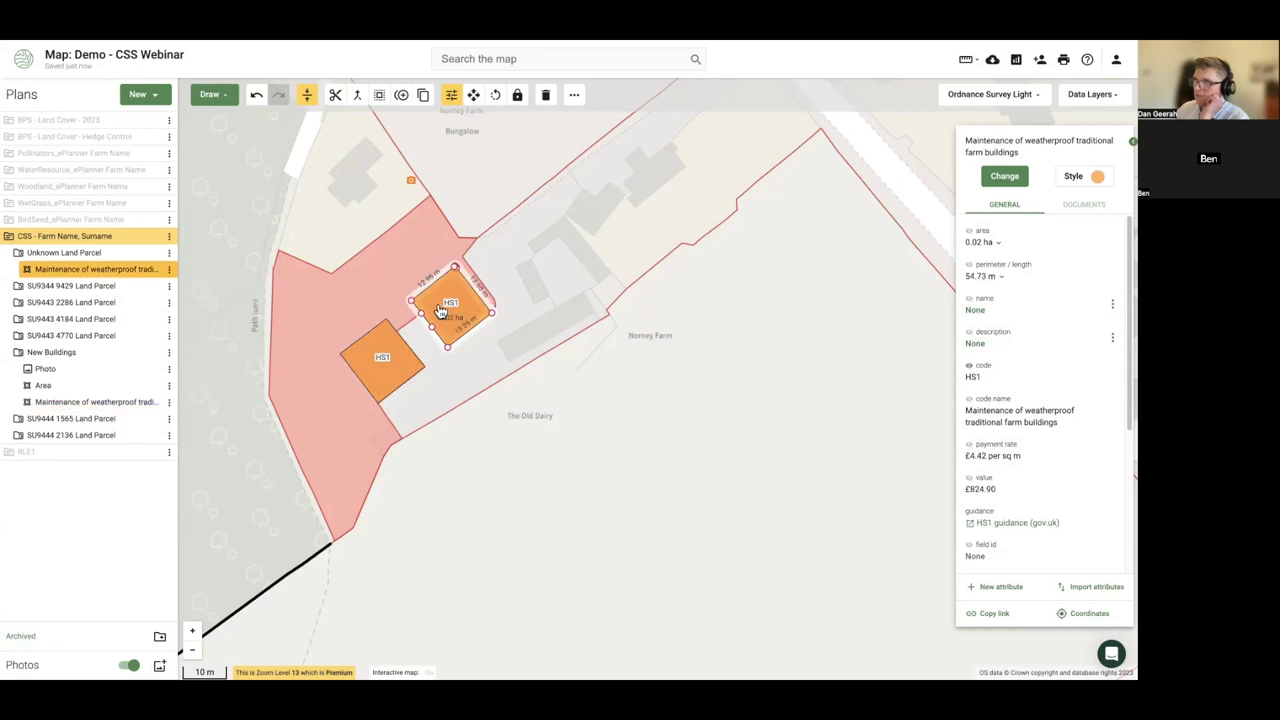
left_click(169, 270)
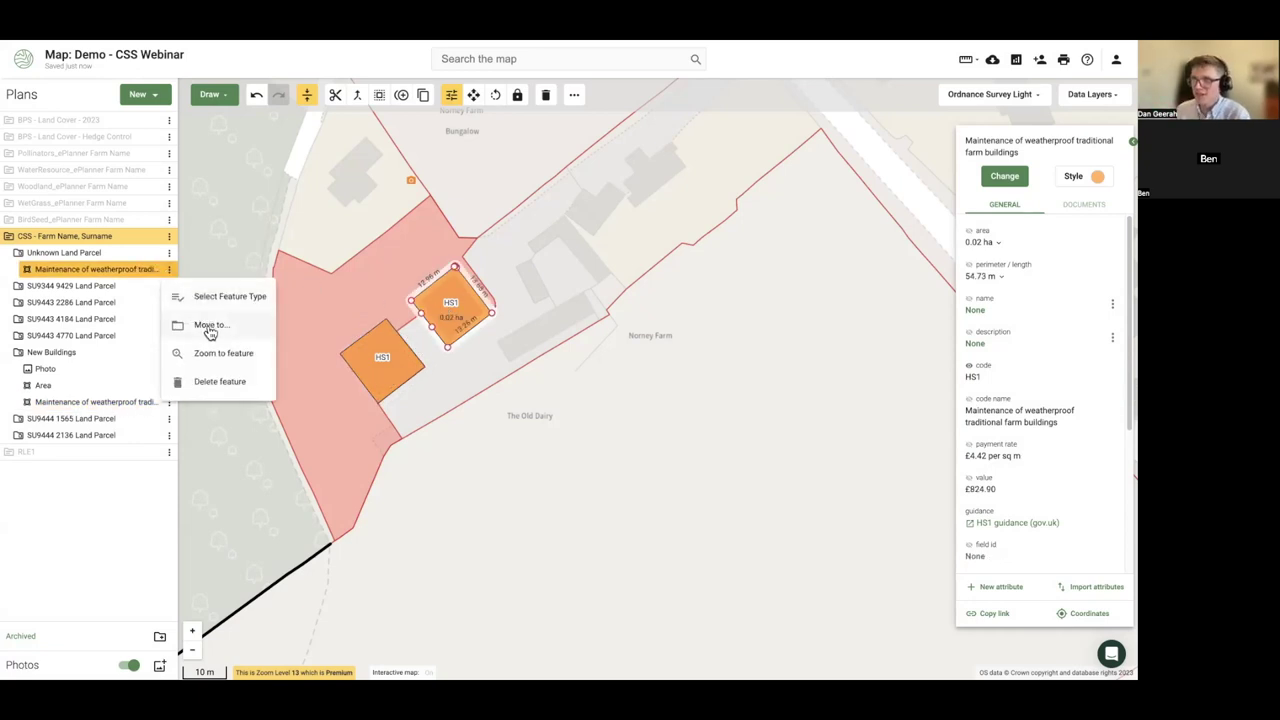
left_click(209, 327)
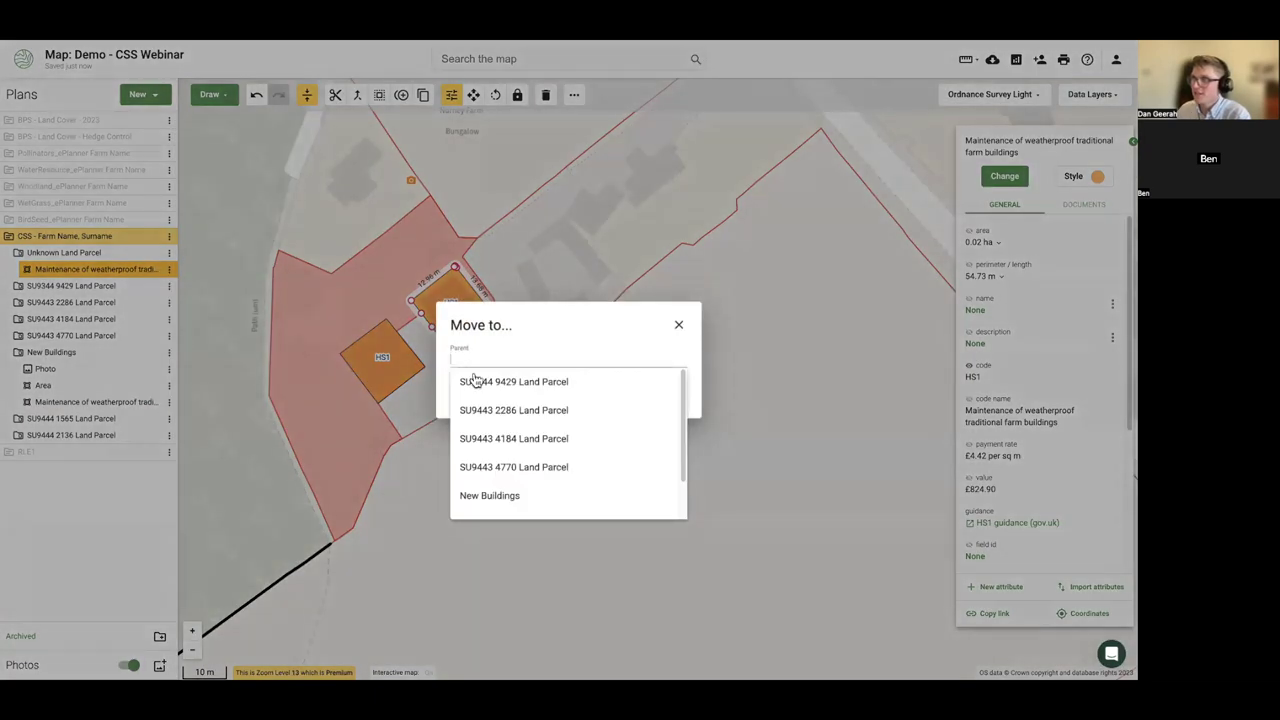
left_click(517, 496)
left_click(666, 397)
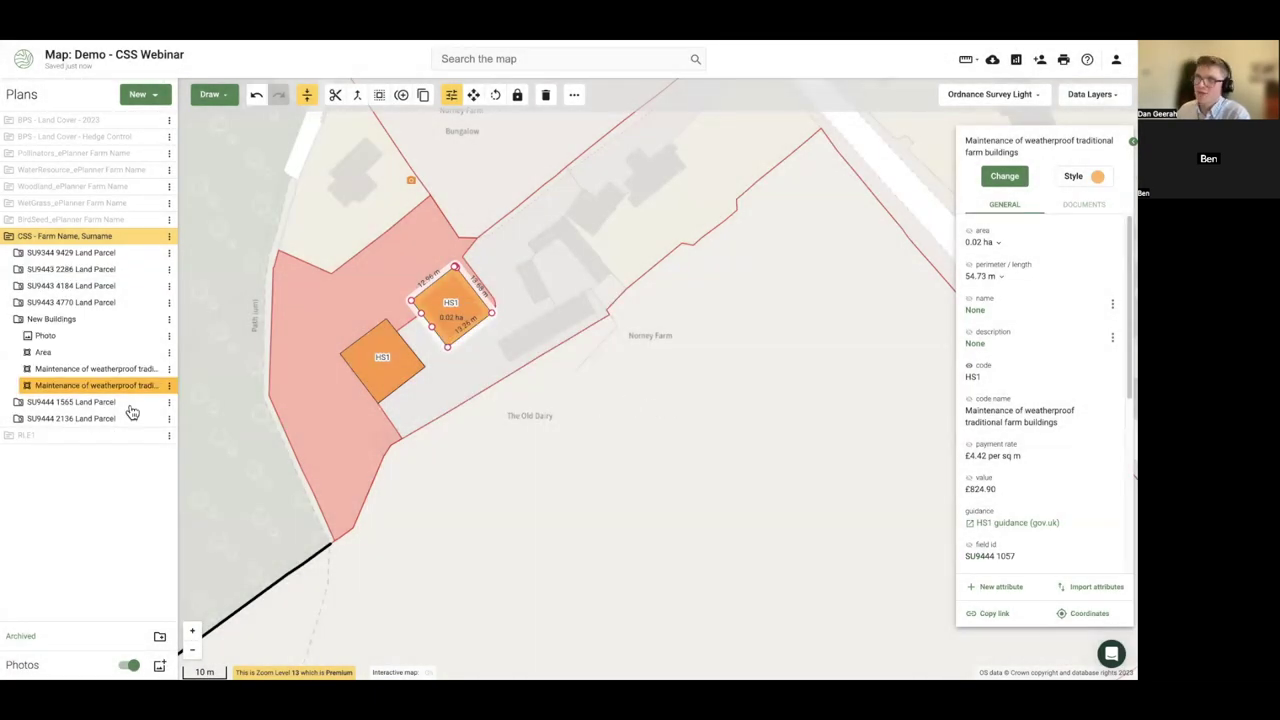
left_click(290, 325)
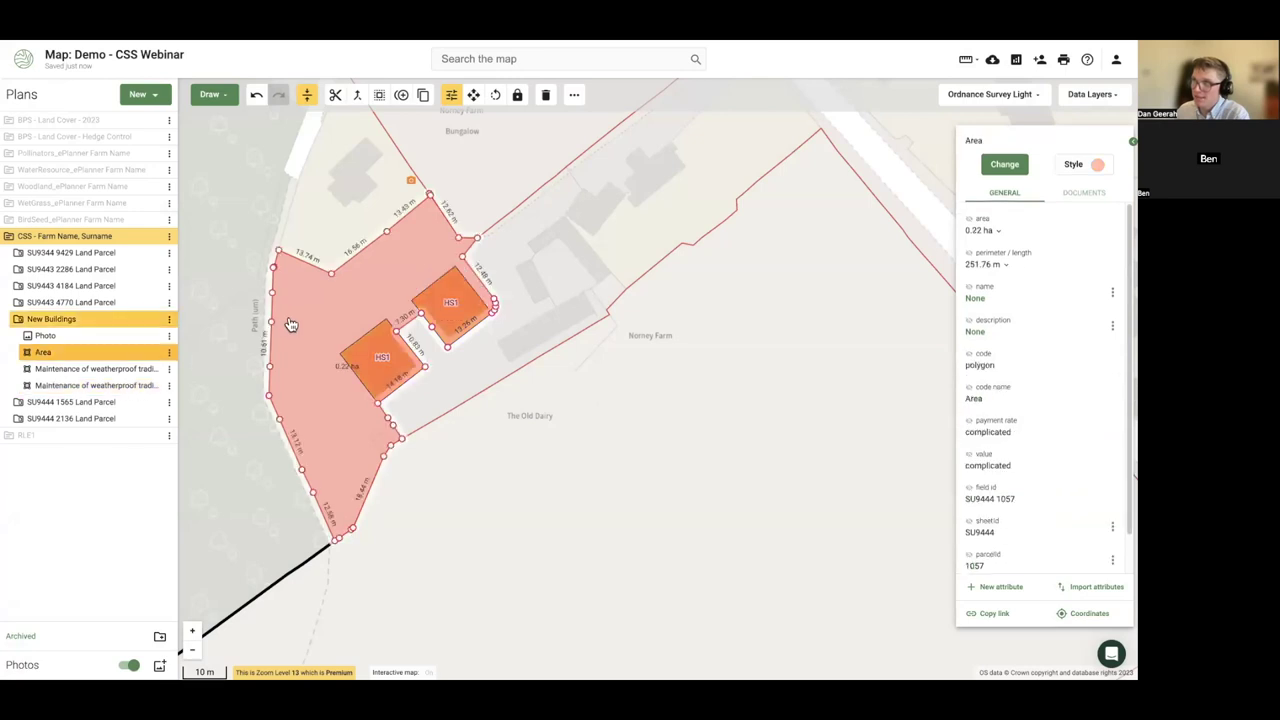
left_click(201, 396)
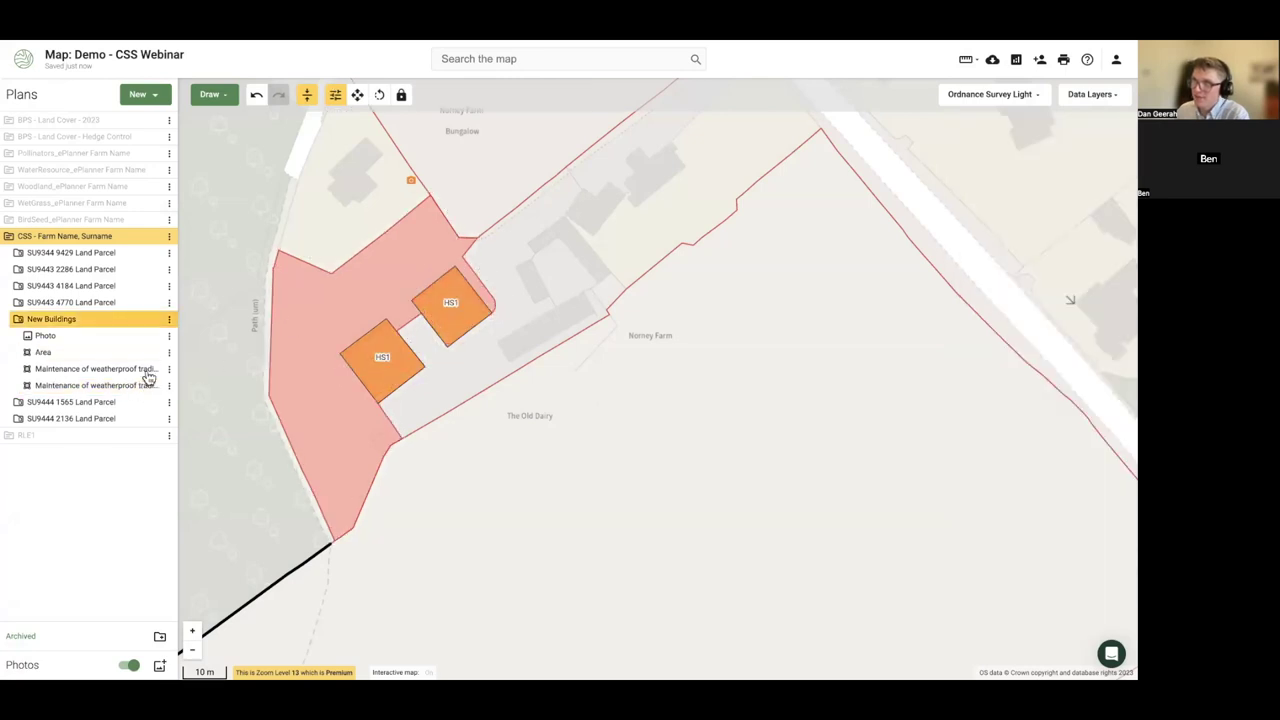
left_click(104, 370)
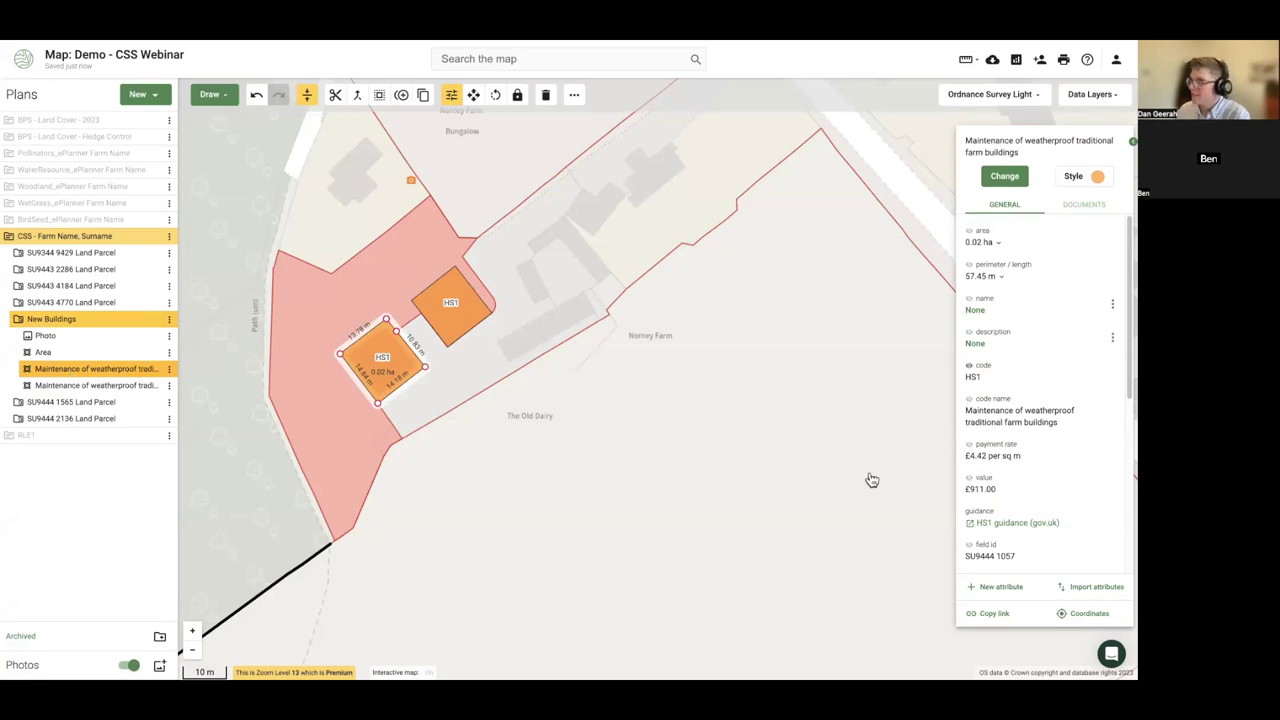
scroll(993, 501, "down", 3)
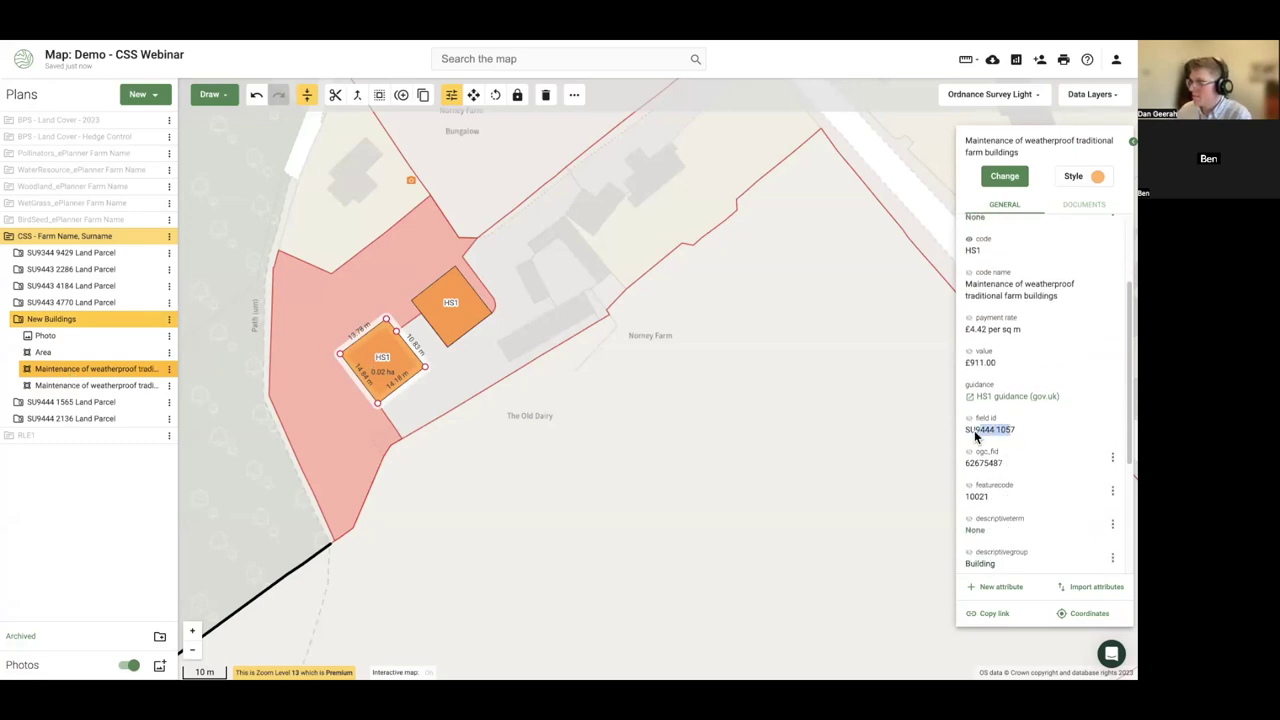
left_click_drag(993, 435, 943, 437)
left_click(218, 492)
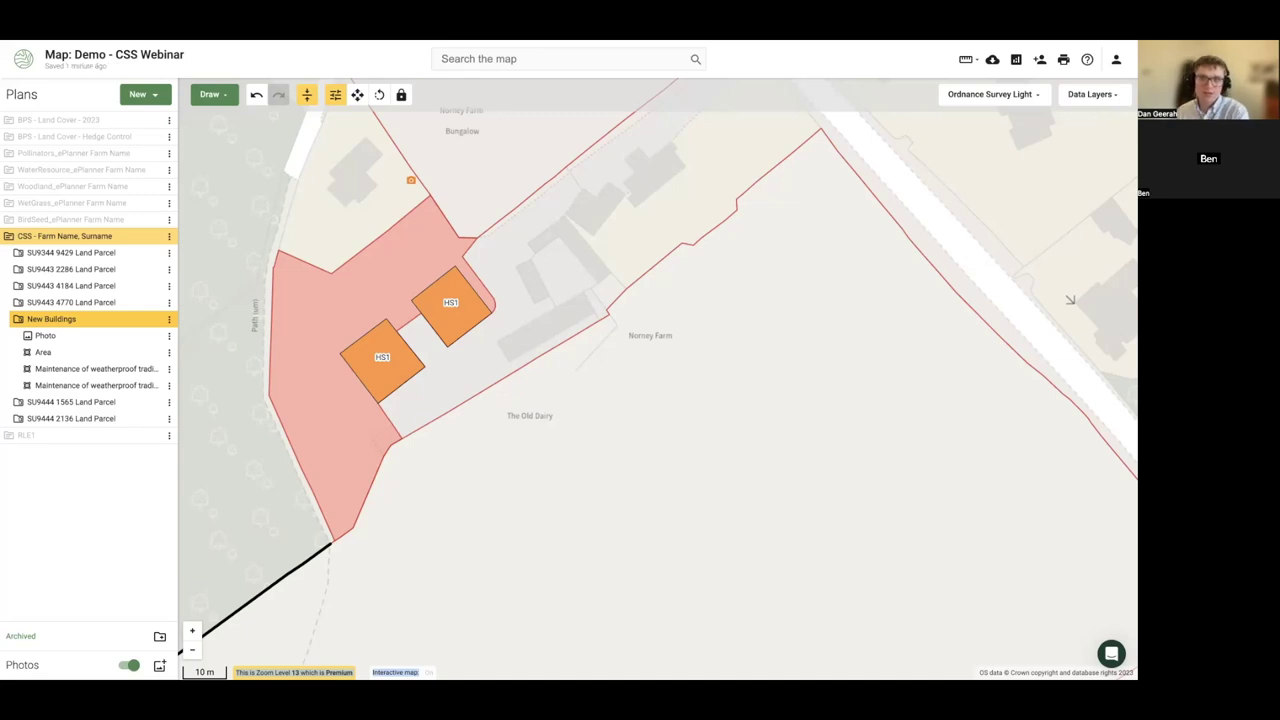
- Show the Hedge Control plan, hide the CSS plan, and pan toward Norney Cottage
left_click(152, 318)
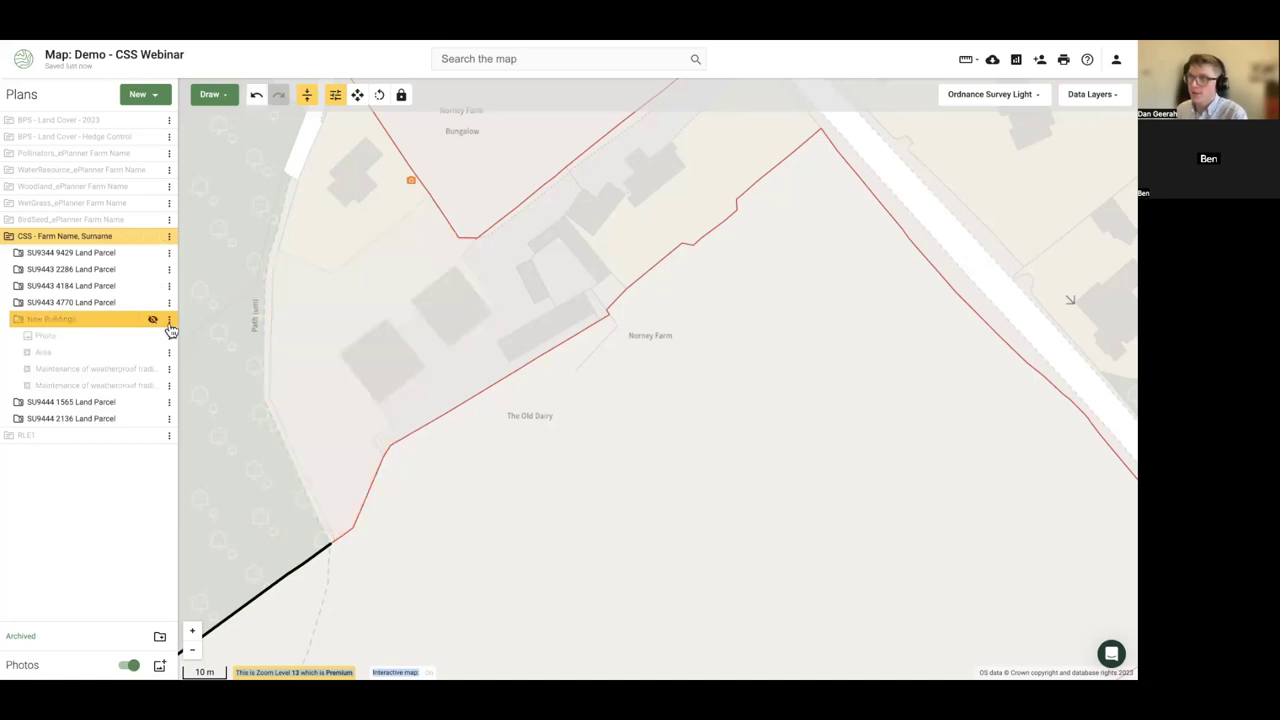
left_click(152, 318)
left_click(152, 136)
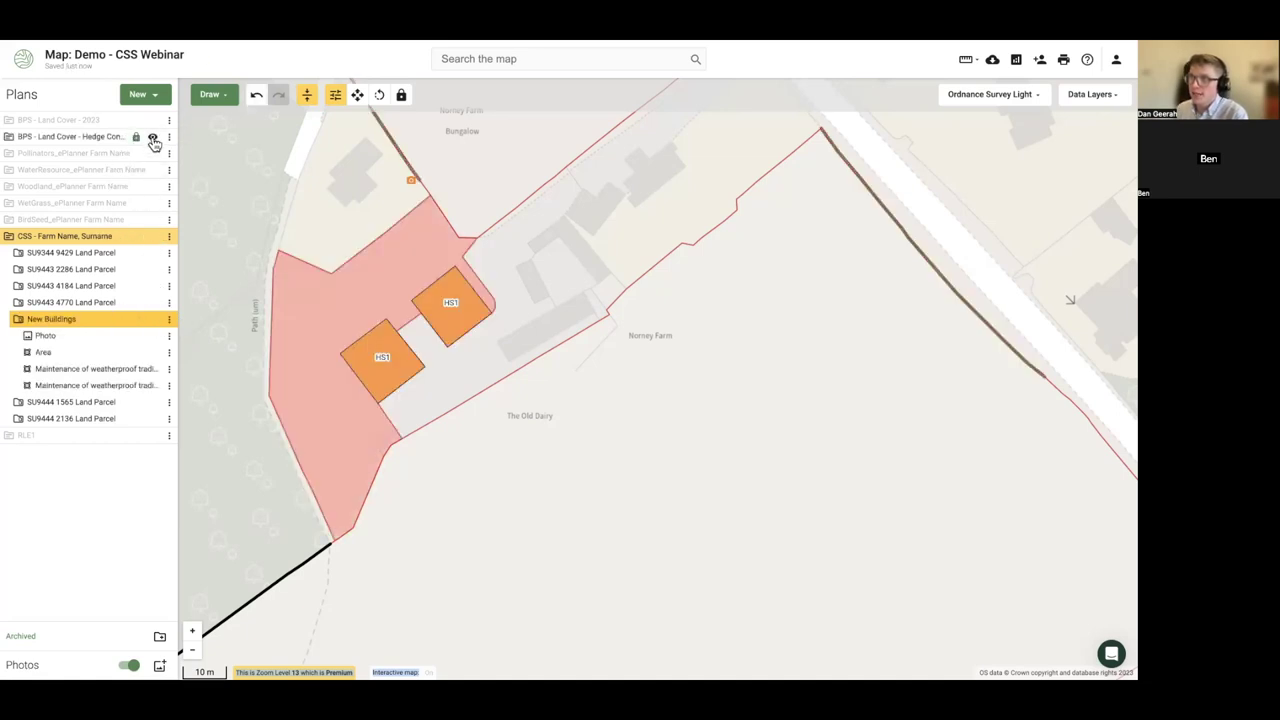
left_click(152, 236)
left_click_drag(323, 328, 403, 206)
scroll(404, 230, "up", 1)
scroll(404, 265, "down", 1)
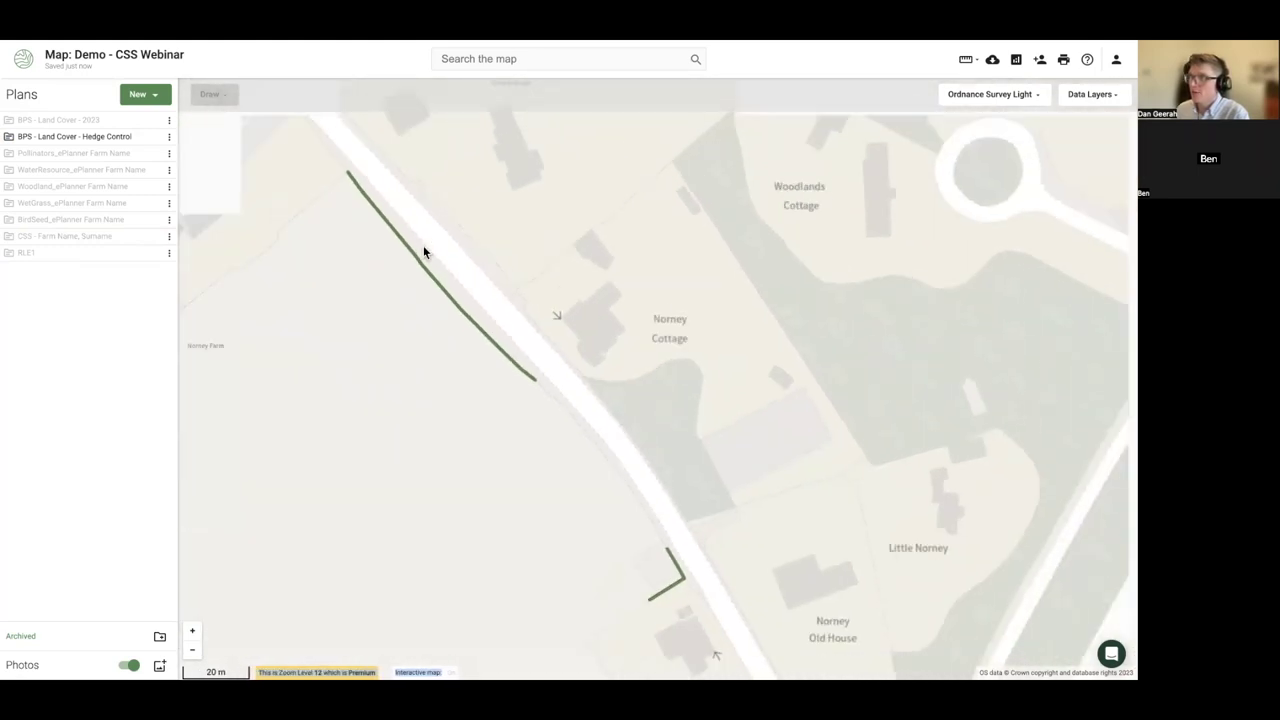
- Copy the roadside Half Hedge line from Hedge Control into the CSS plan
left_click(421, 266)
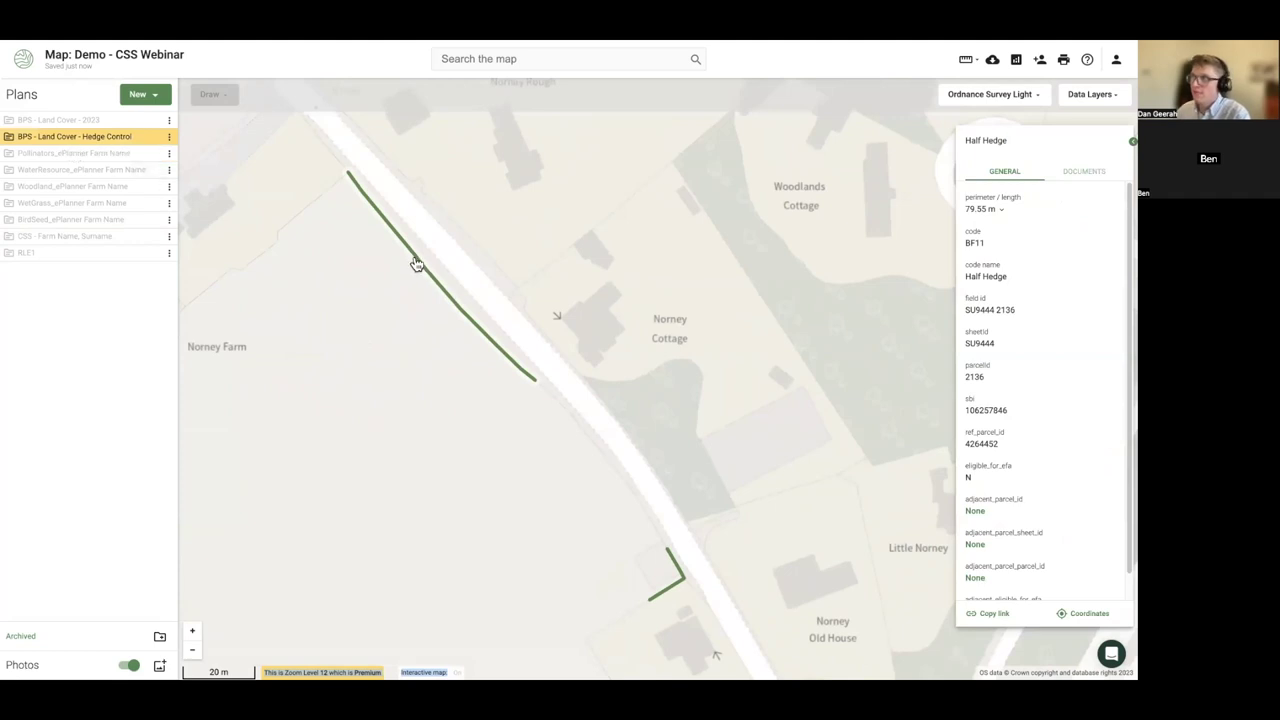
left_click(427, 274)
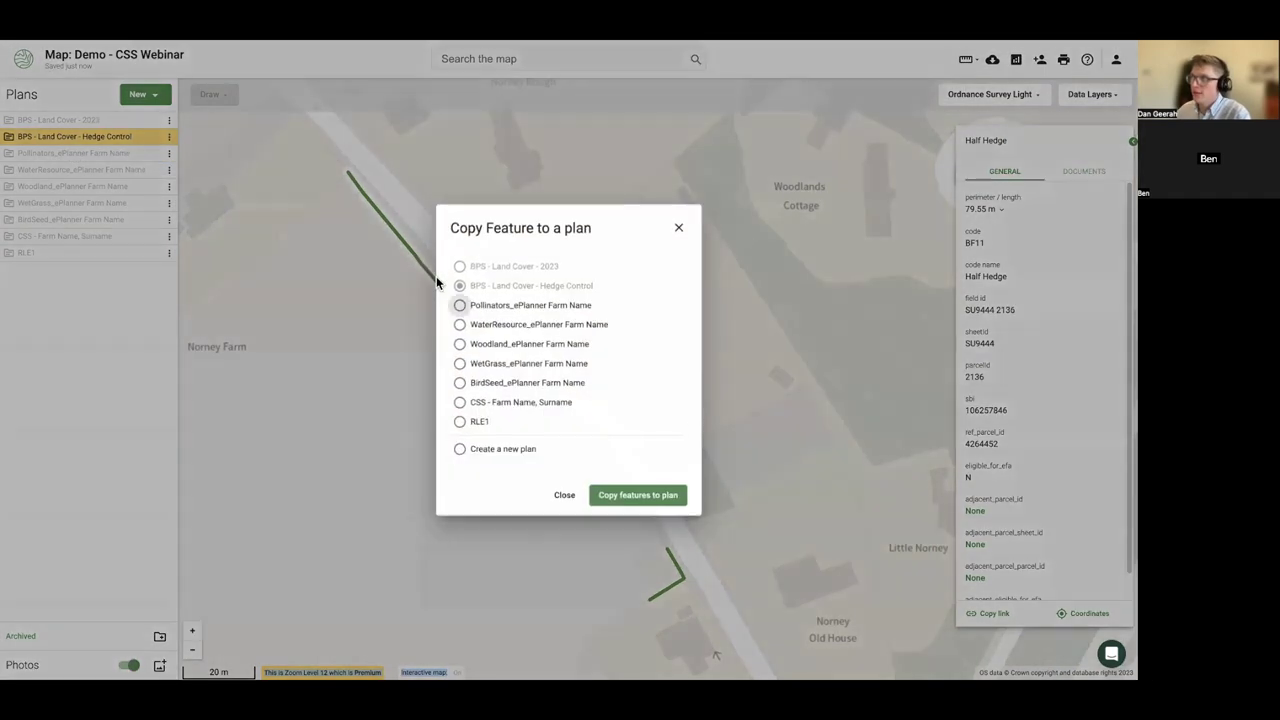
left_click(461, 404)
left_click(665, 498)
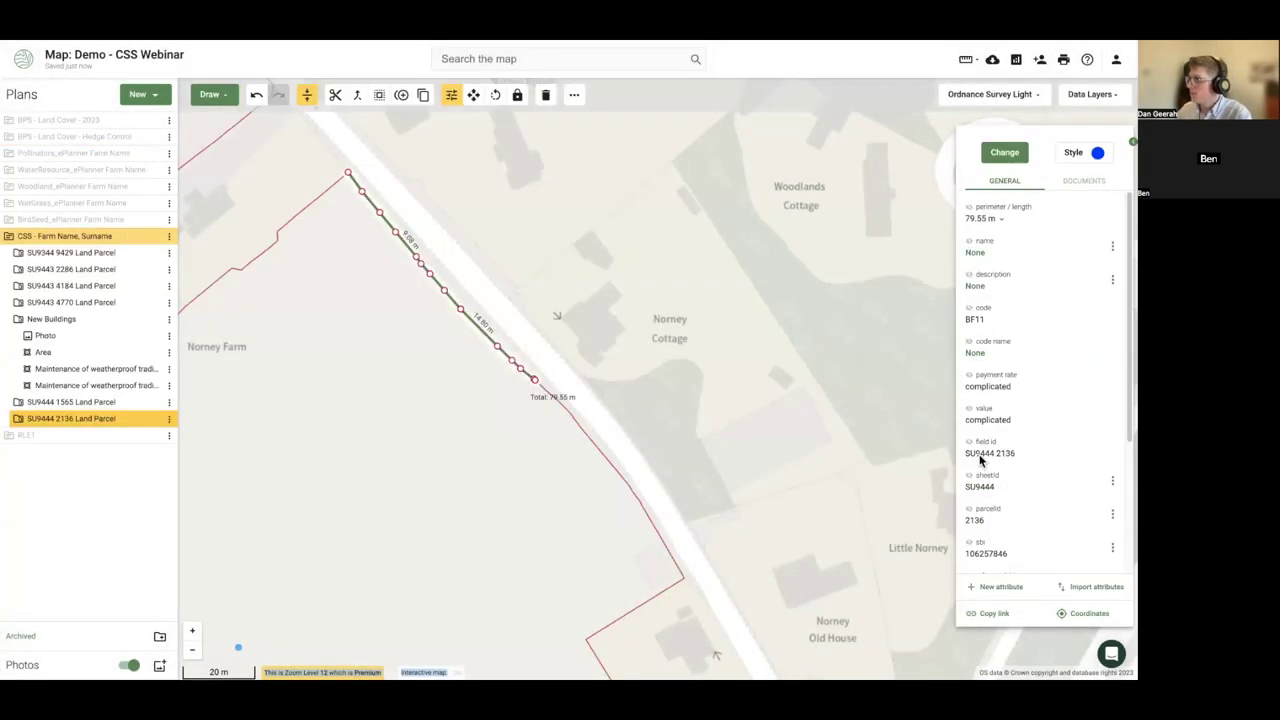
- Recode the copied 79.55 m hedge as BN6 Hedgerow coppicing, worth £423.99
left_click(1000, 156)
type("dopp")
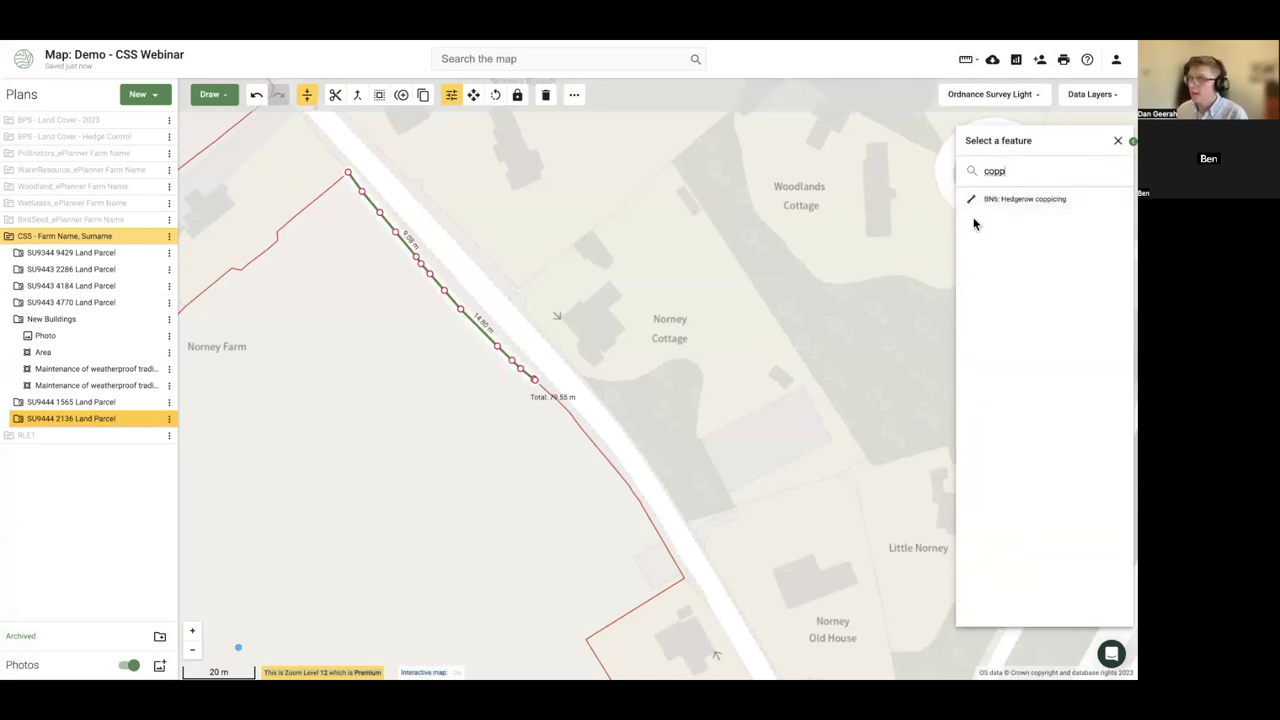
left_click(1008, 206)
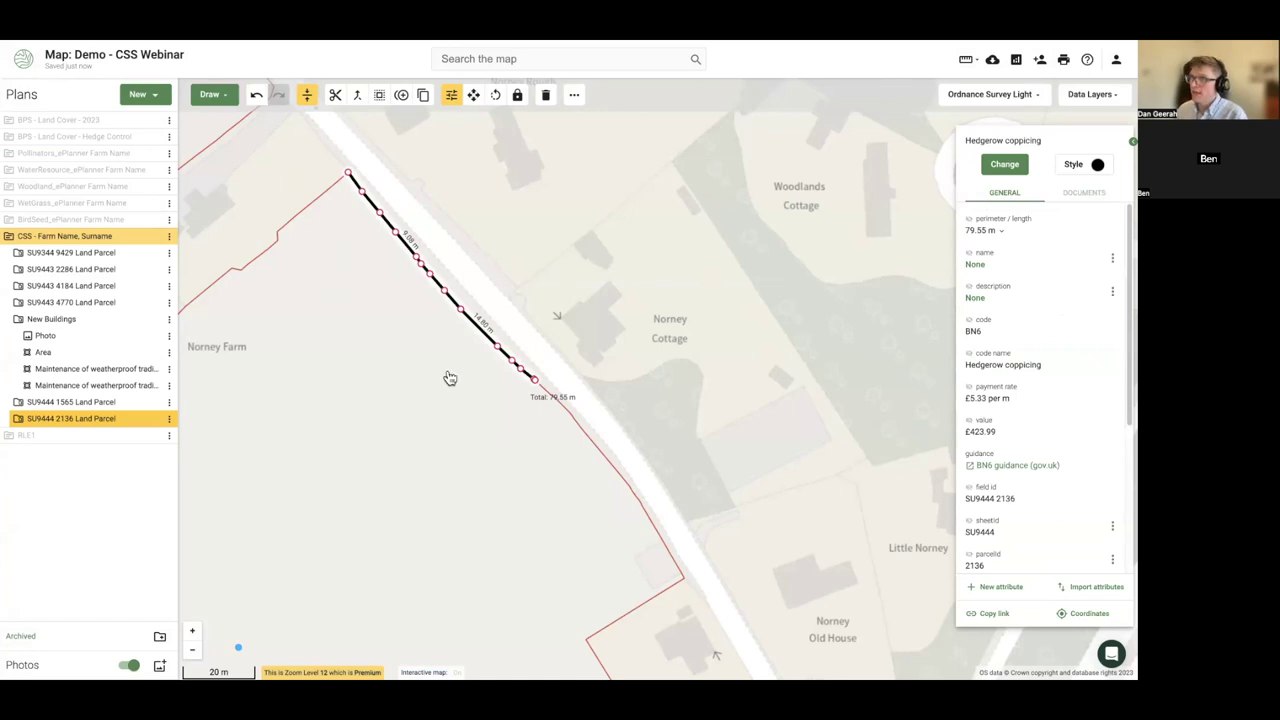
left_click(455, 244)
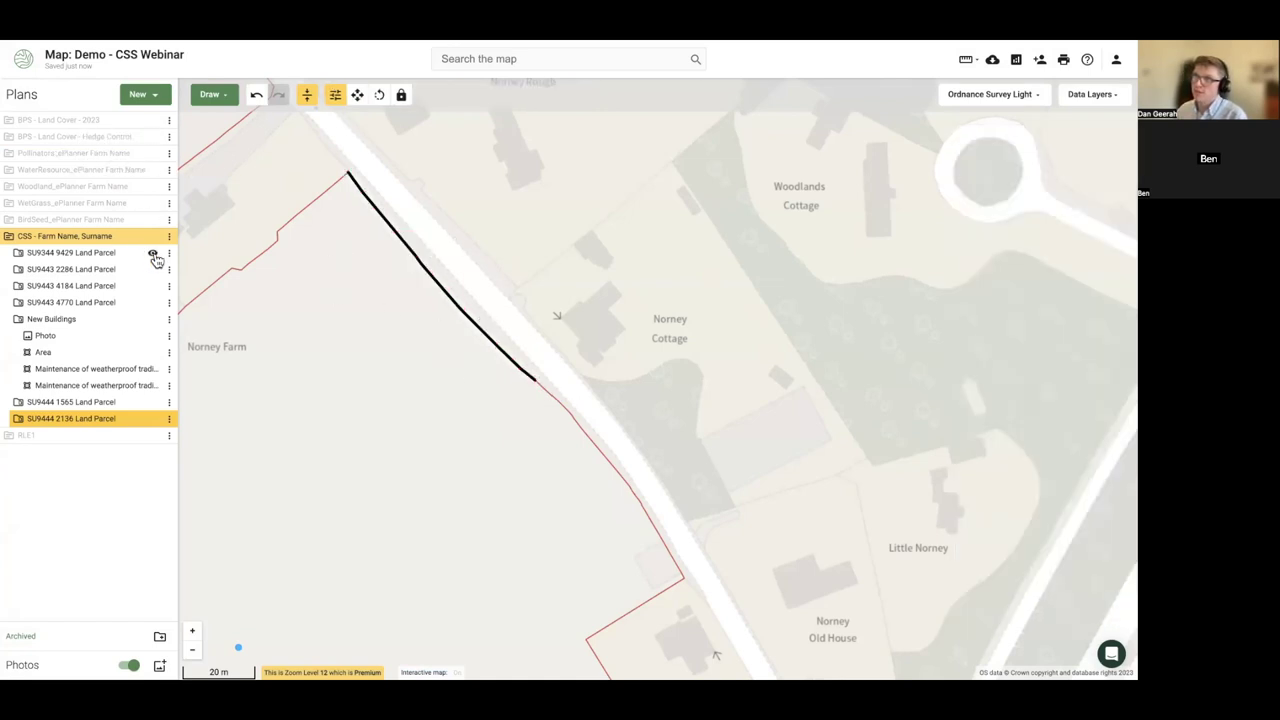
- Draw a 78.09 m line along the road boundary of parcel SU9444 2136
left_click(20, 421)
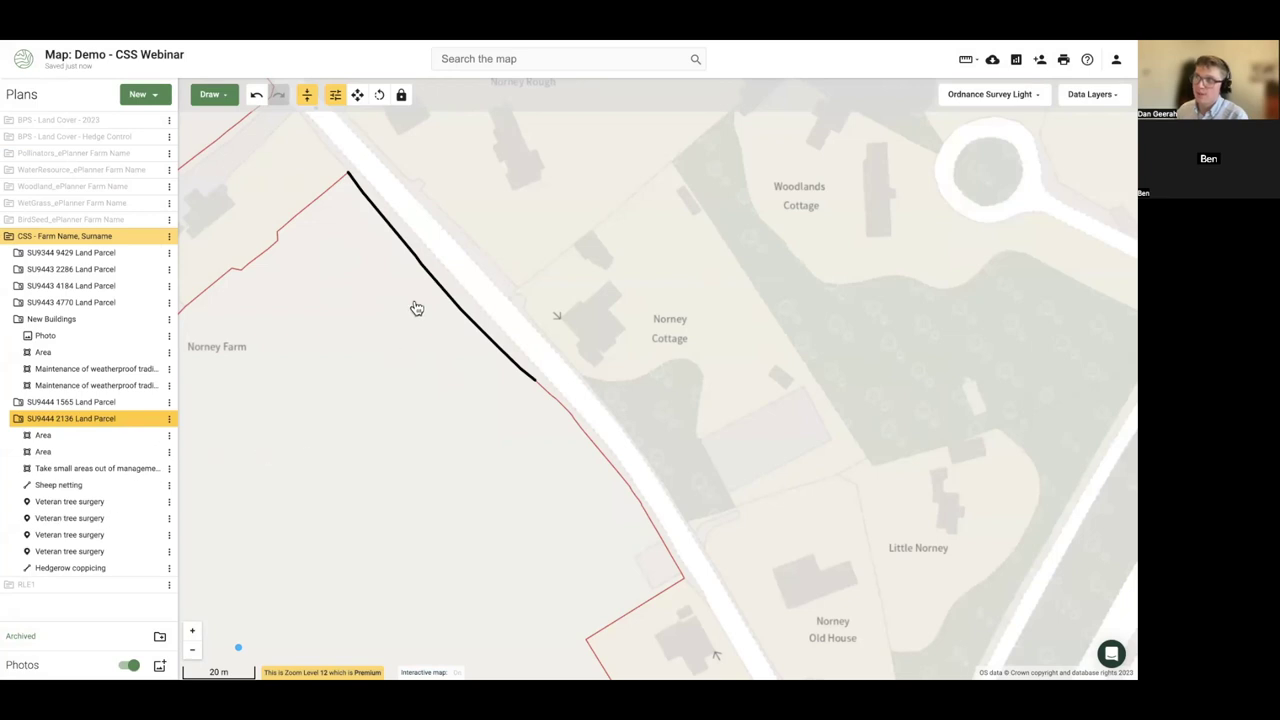
scroll(417, 316, "down", 1)
left_click(416, 370)
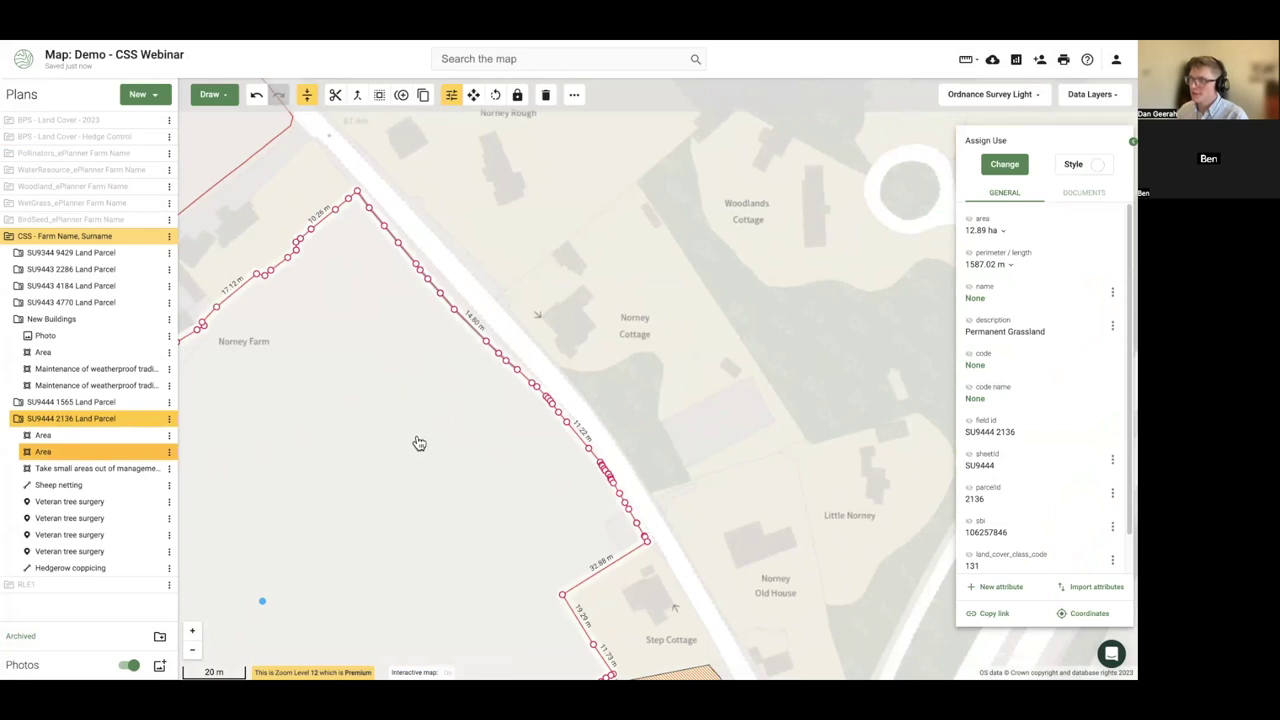
left_click(218, 97)
left_click(225, 122)
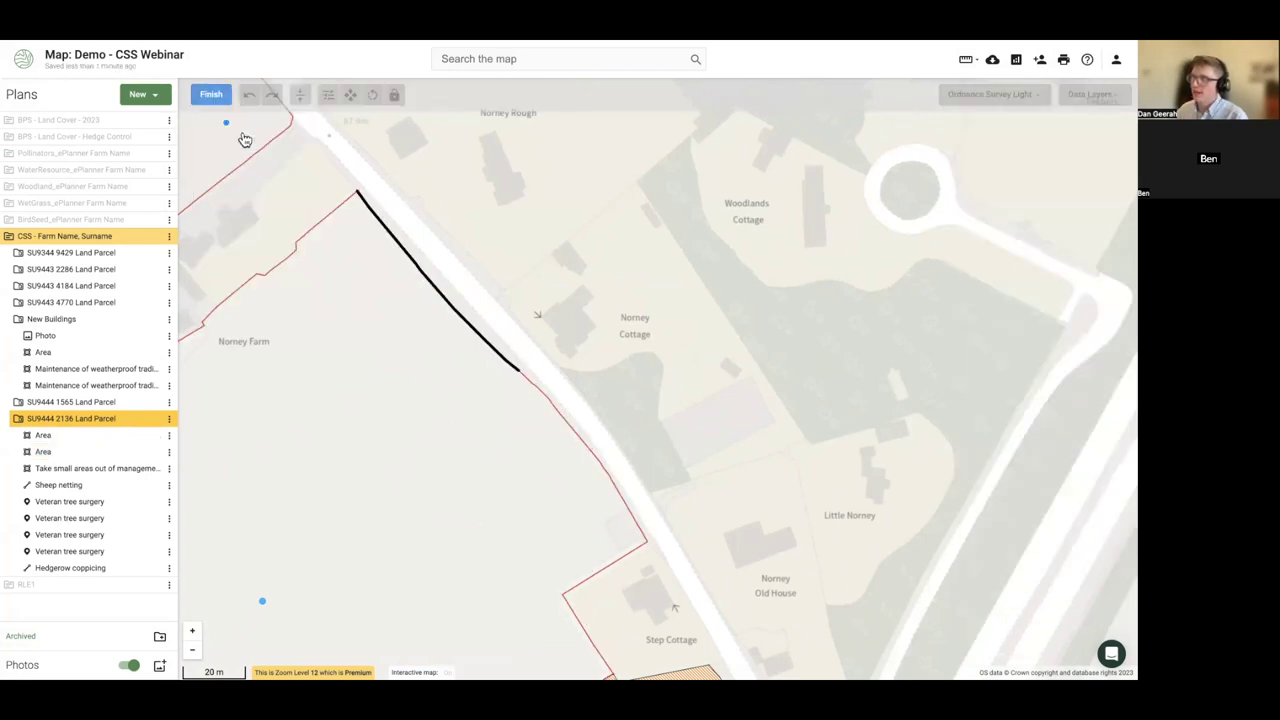
left_click(520, 369)
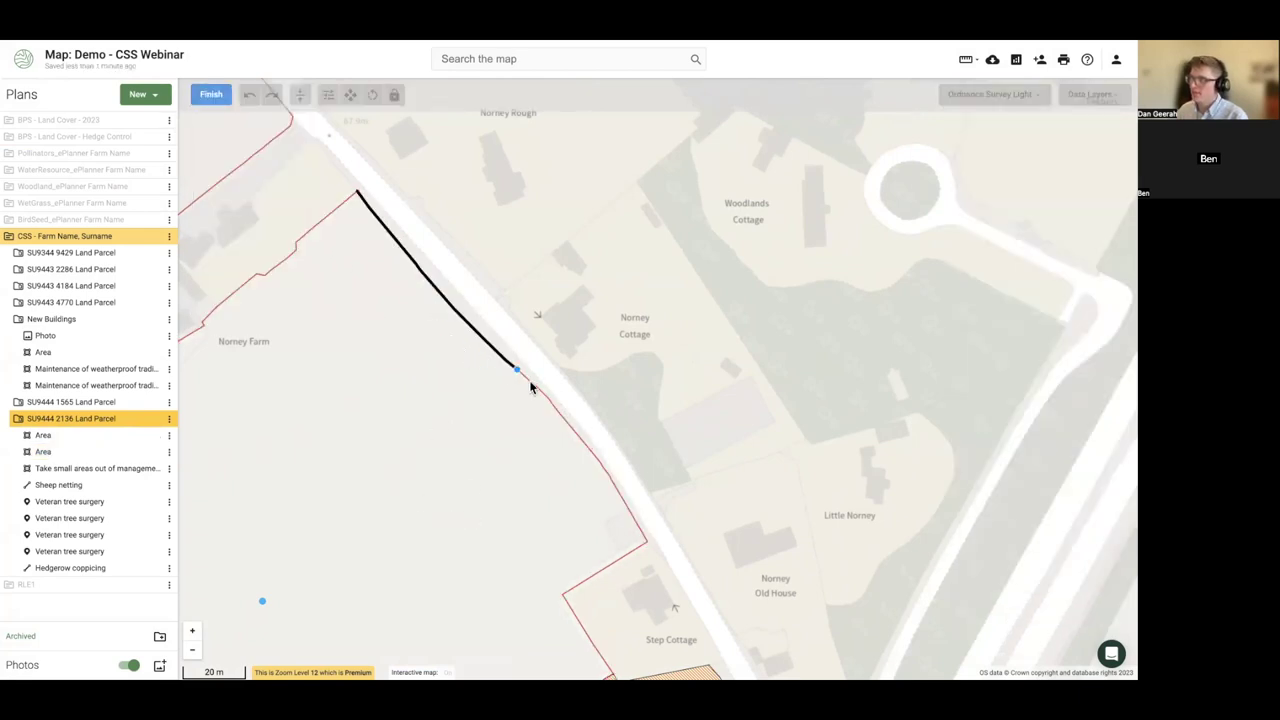
left_click(632, 558)
left_click(211, 94)
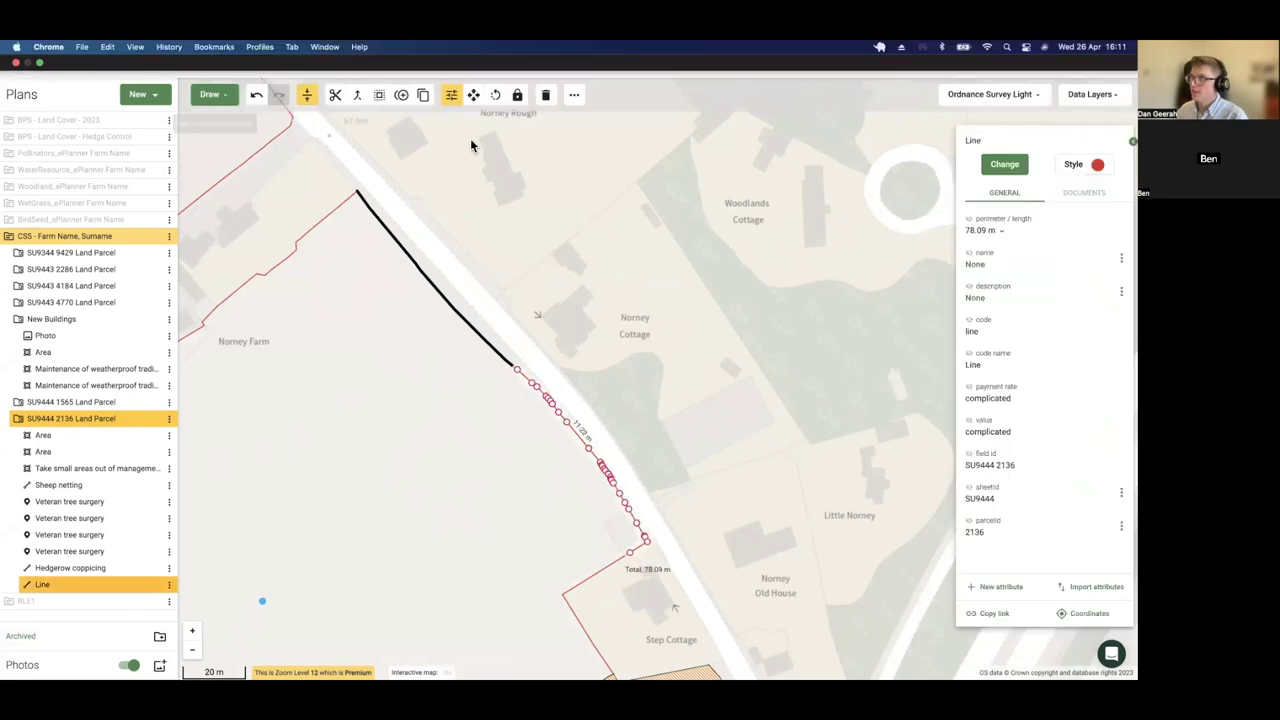
- Code the new line BN11 Planting new hedges, valued at £1,793.77
left_click(1004, 164)
type("plant")
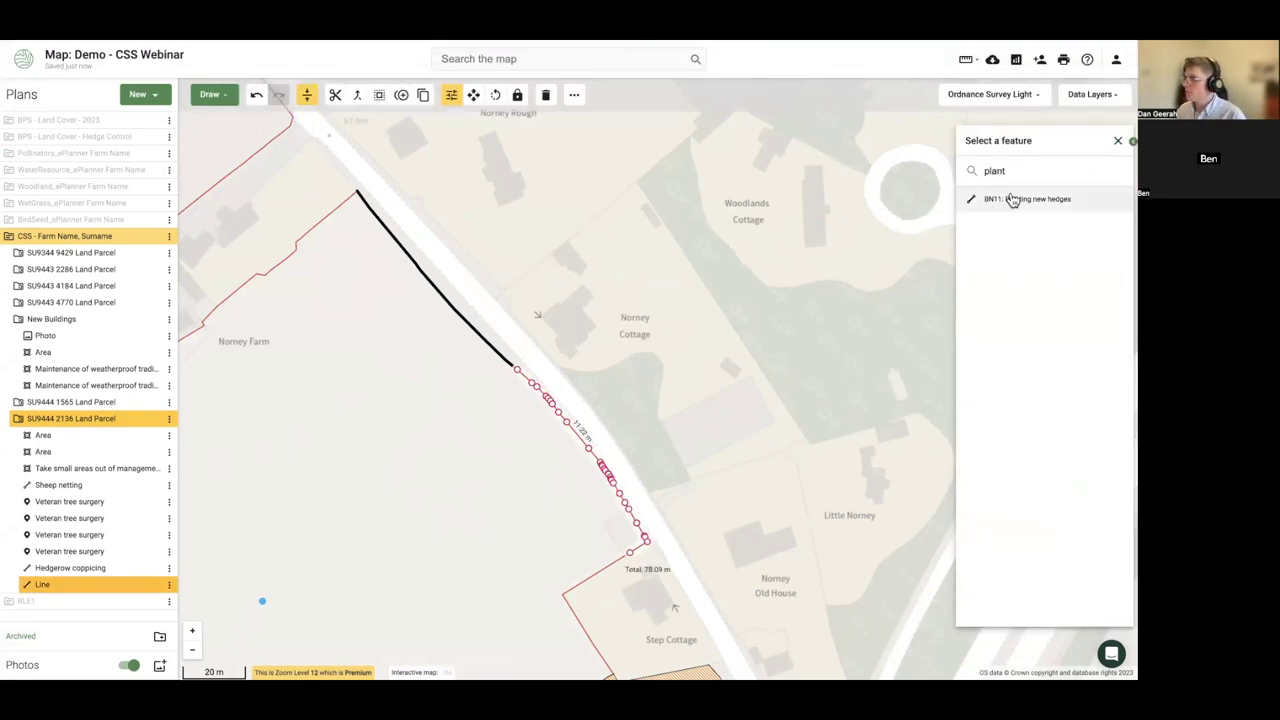
left_click(1010, 198)
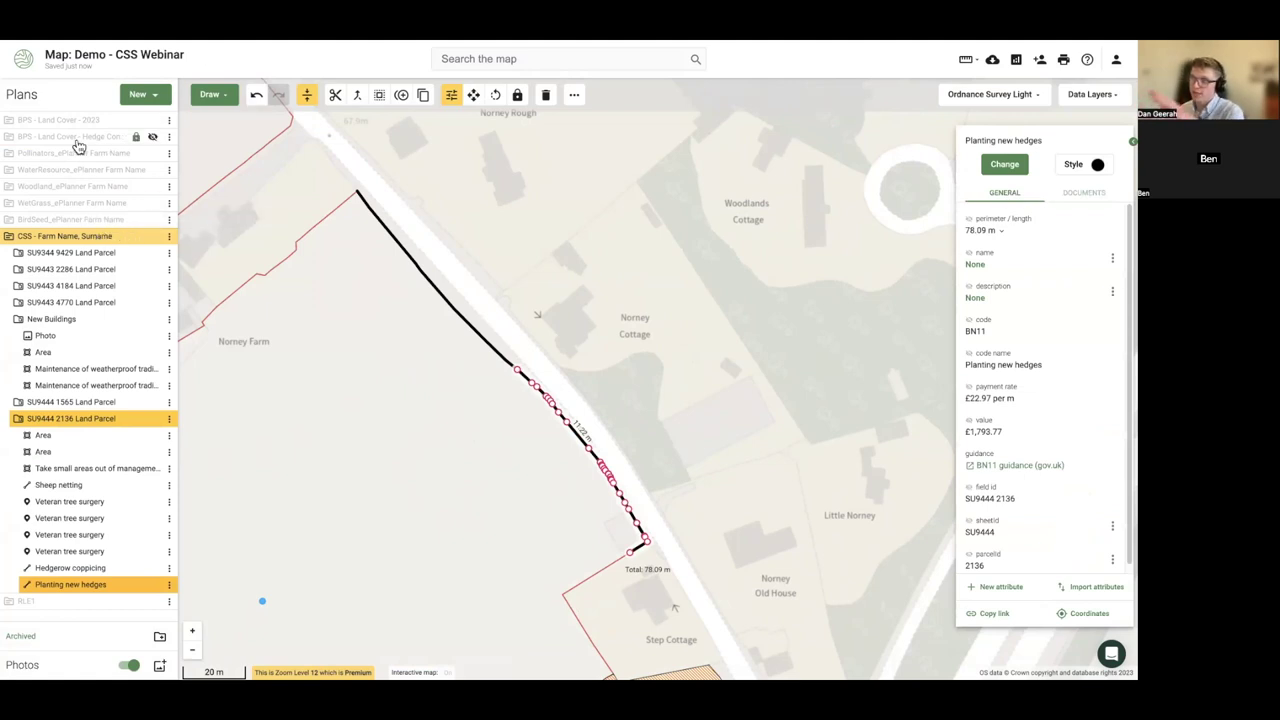
left_click(557, 343)
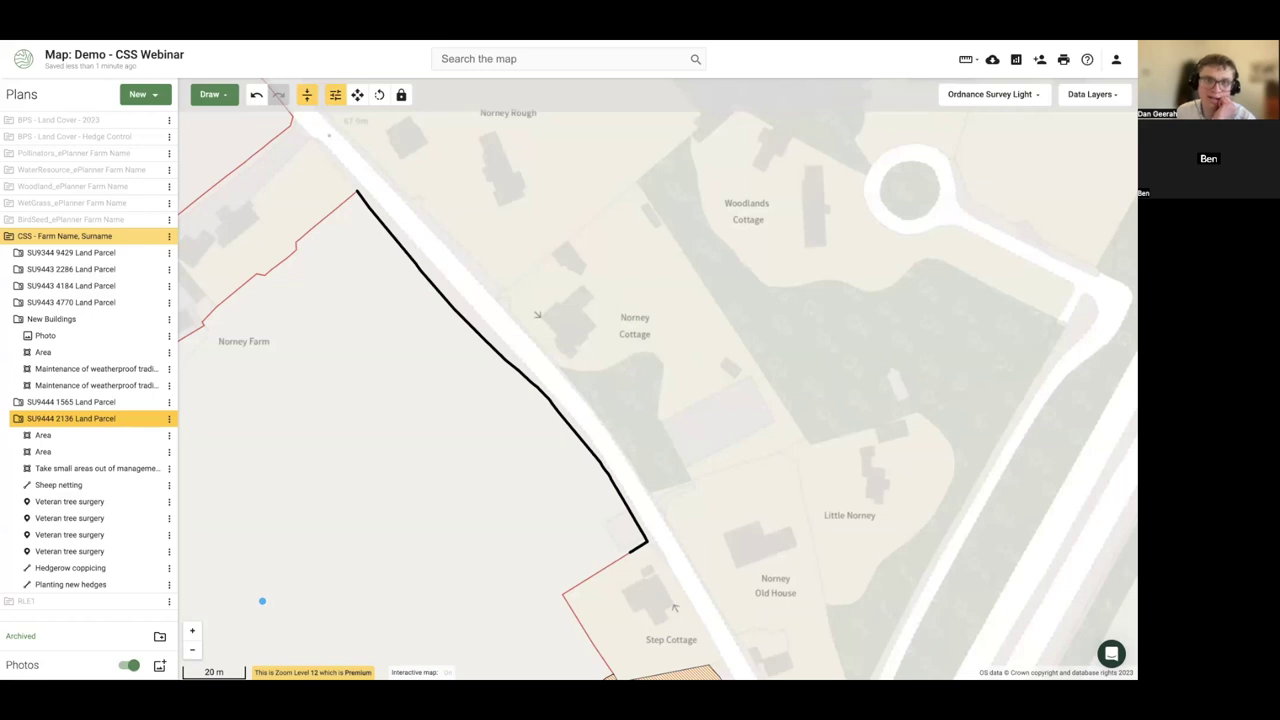
- Bring parcels 9429 and 2286 into view and select parcel 2286's 1.38 ha AB8 plot
left_click_drag(669, 351, 700, 314)
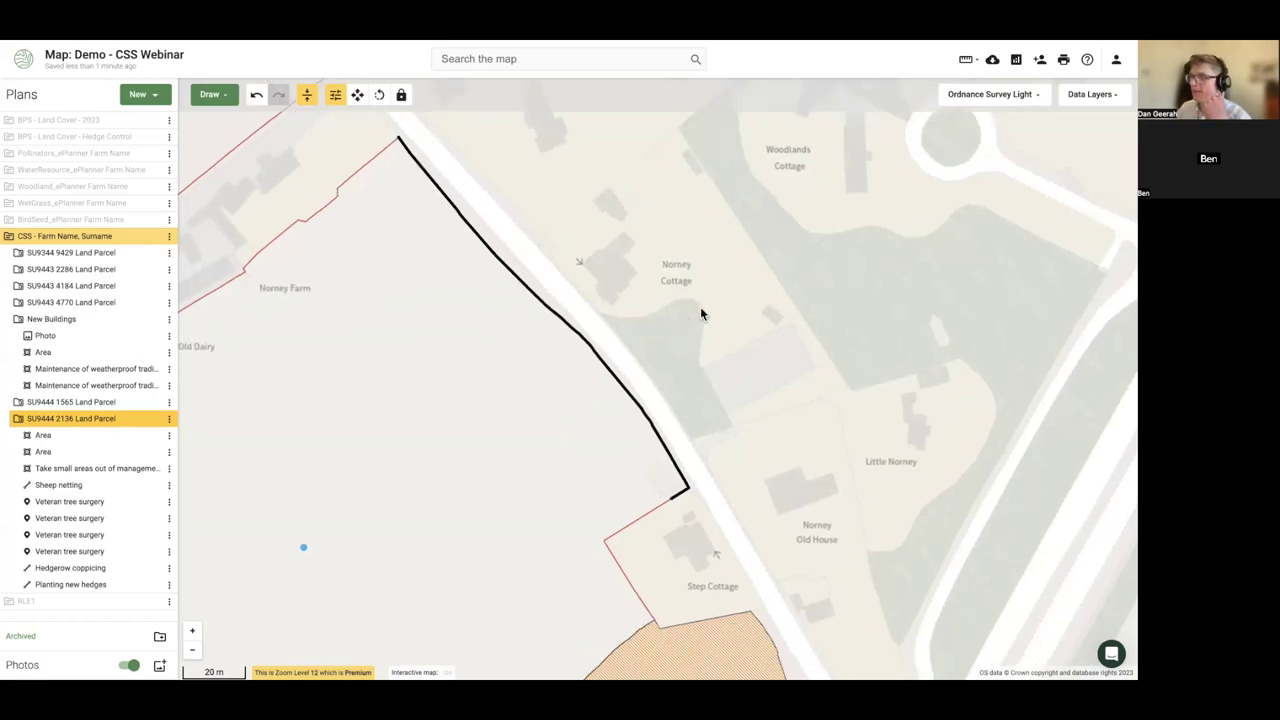
scroll(690, 320, "down", 2)
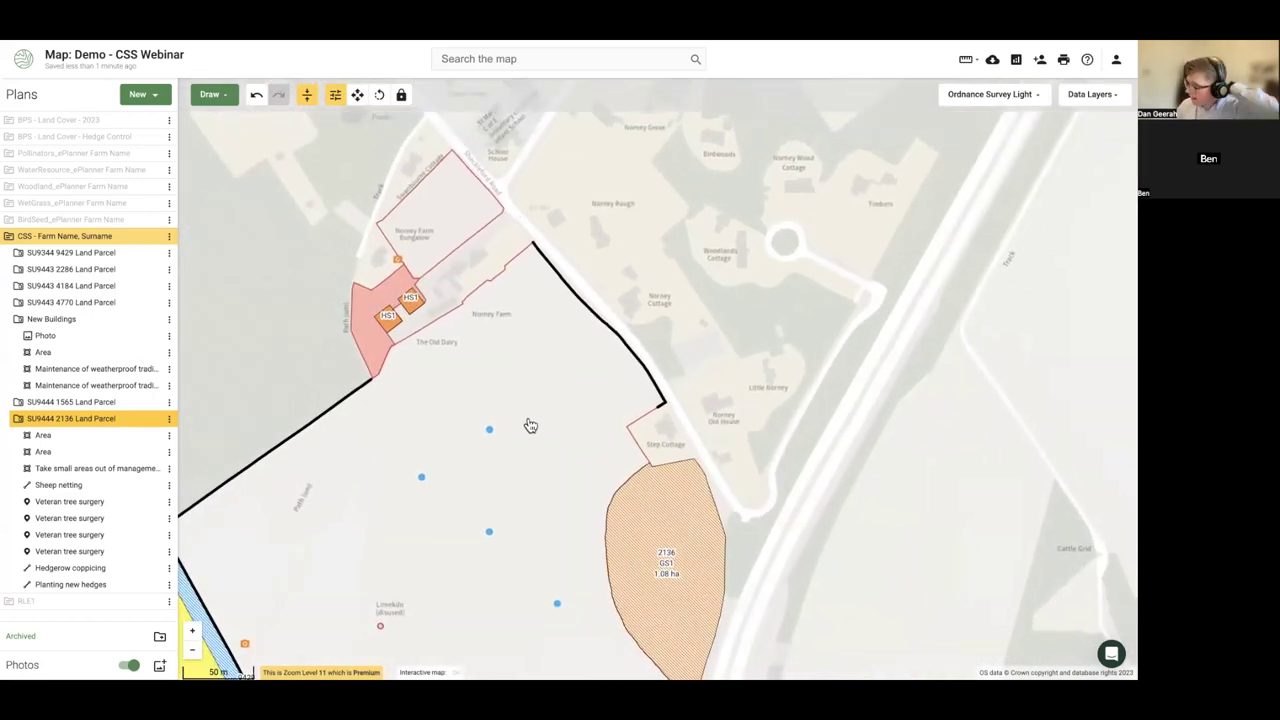
left_click_drag(434, 465, 475, 200)
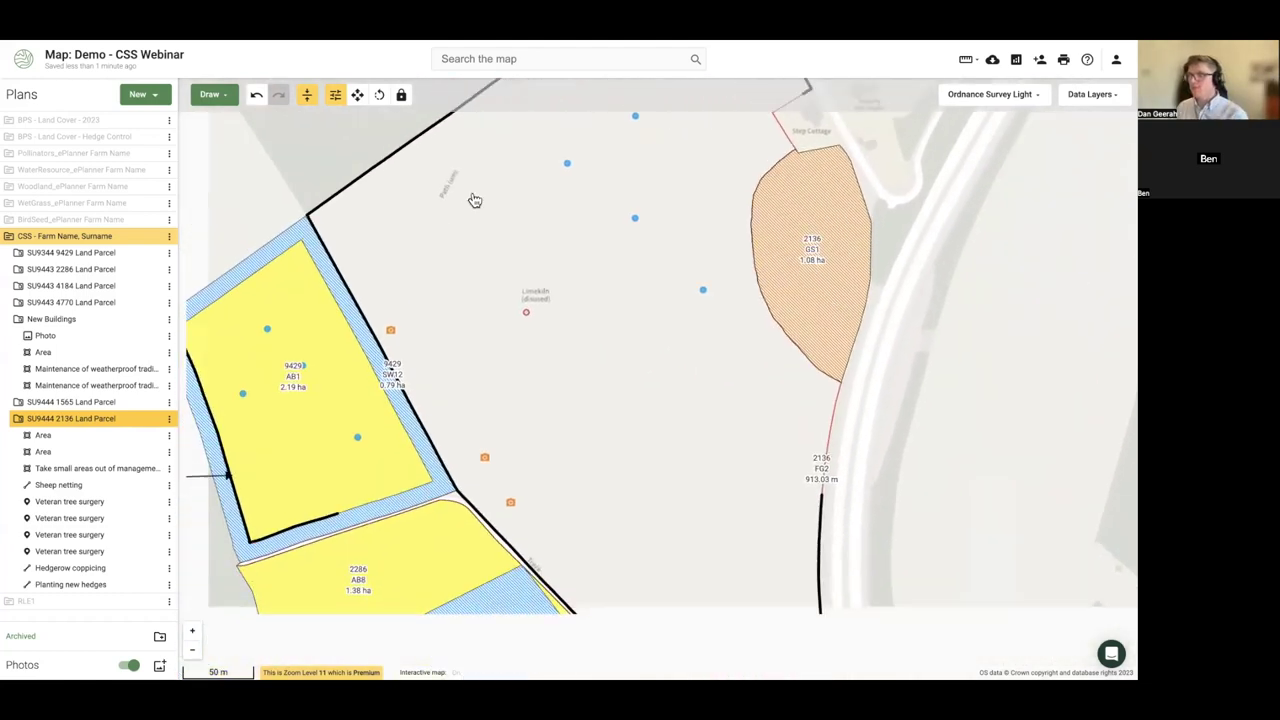
left_click_drag(552, 339, 534, 289)
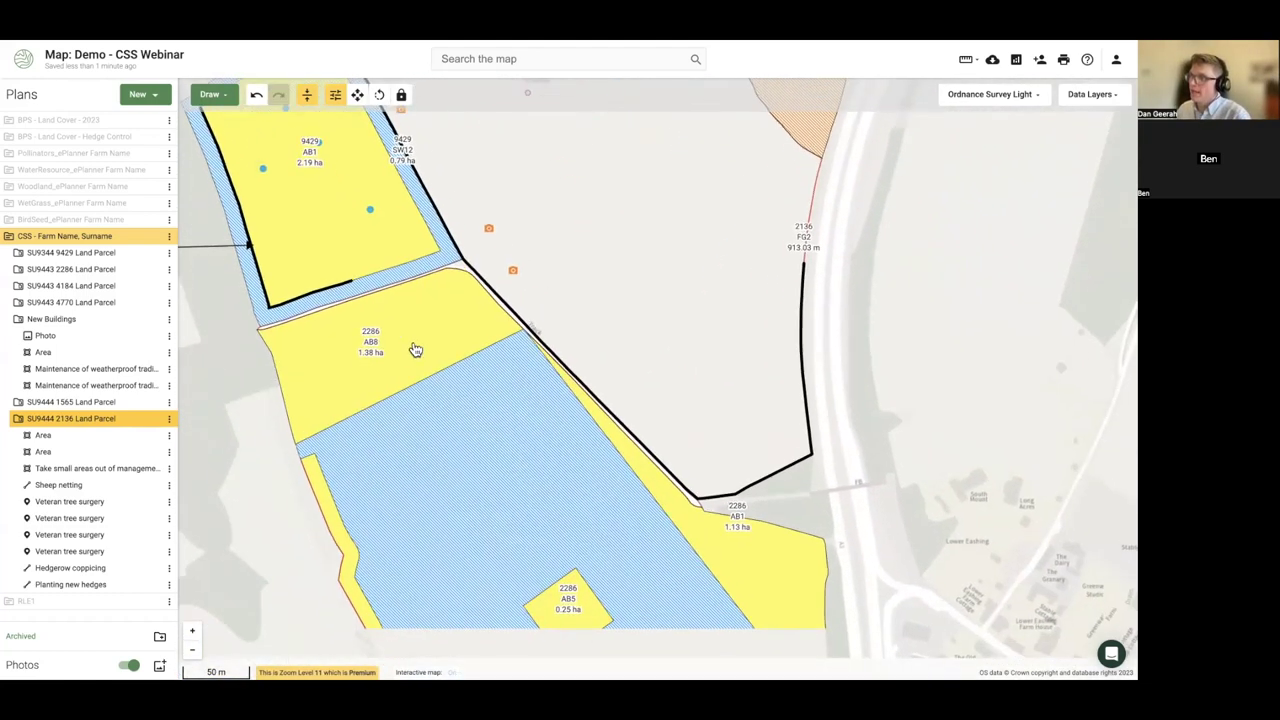
scroll(433, 333, "down", 2)
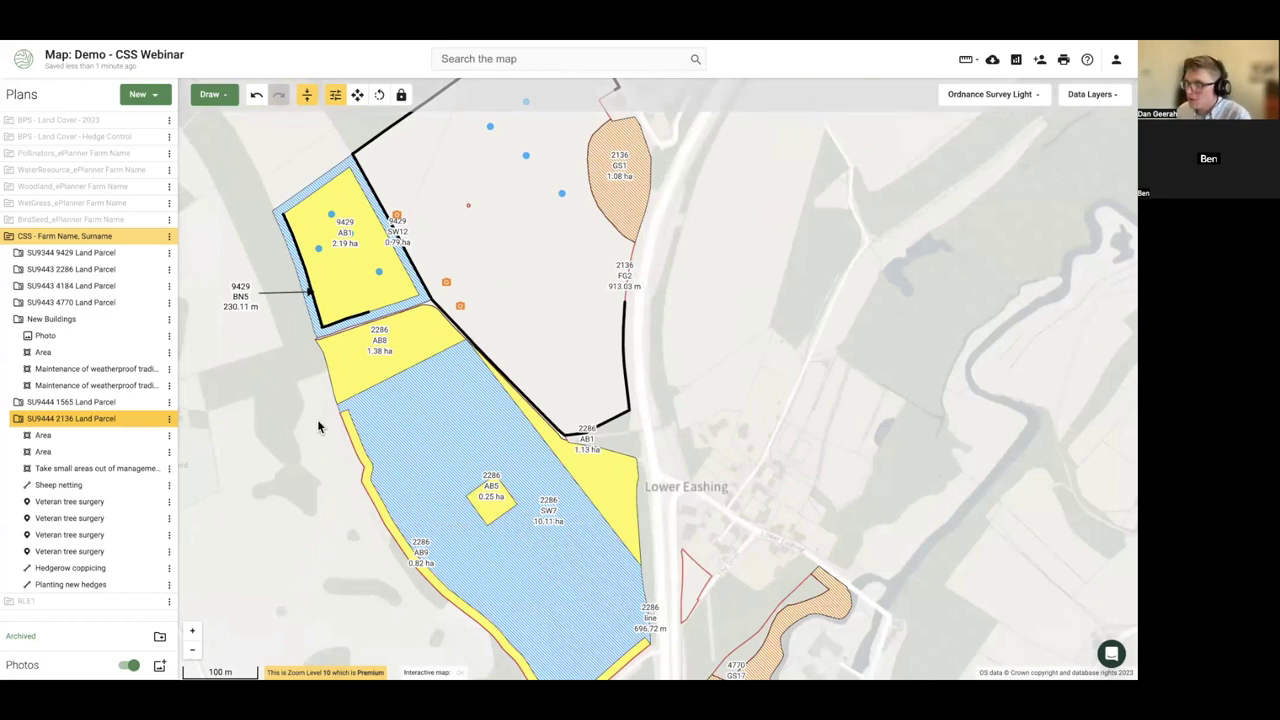
left_click(343, 375)
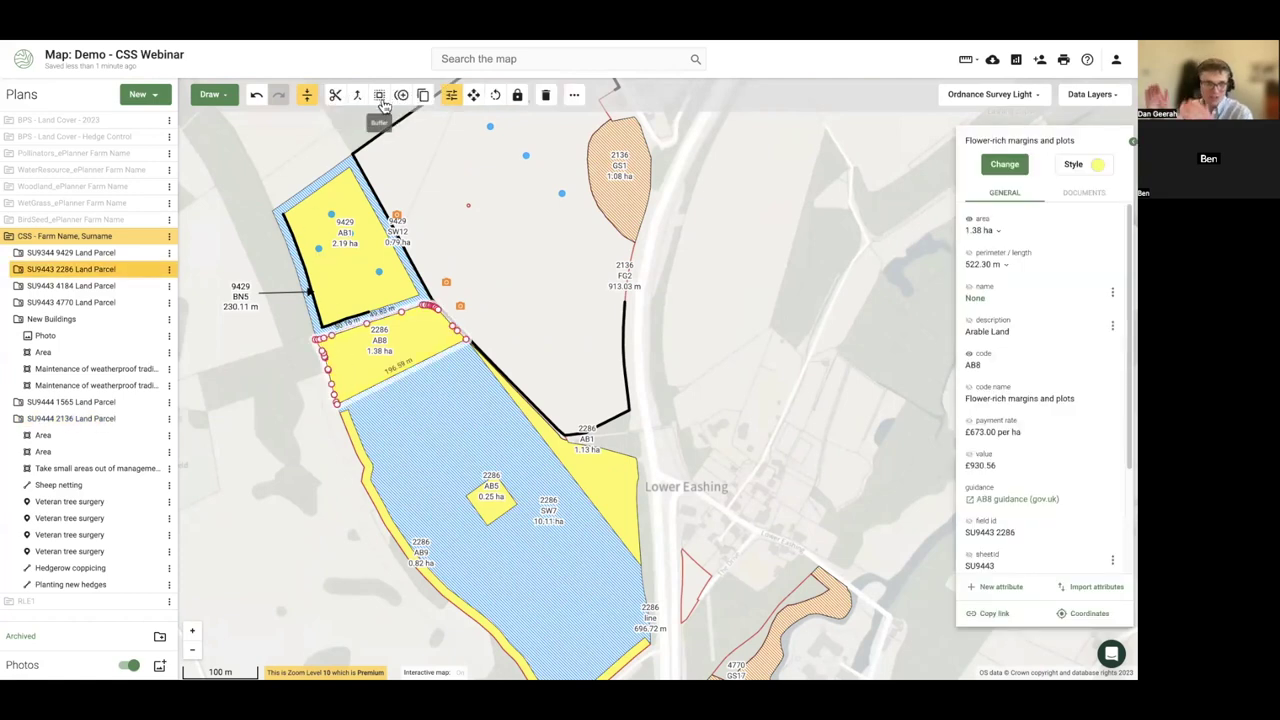
mouse_move(170, 240)
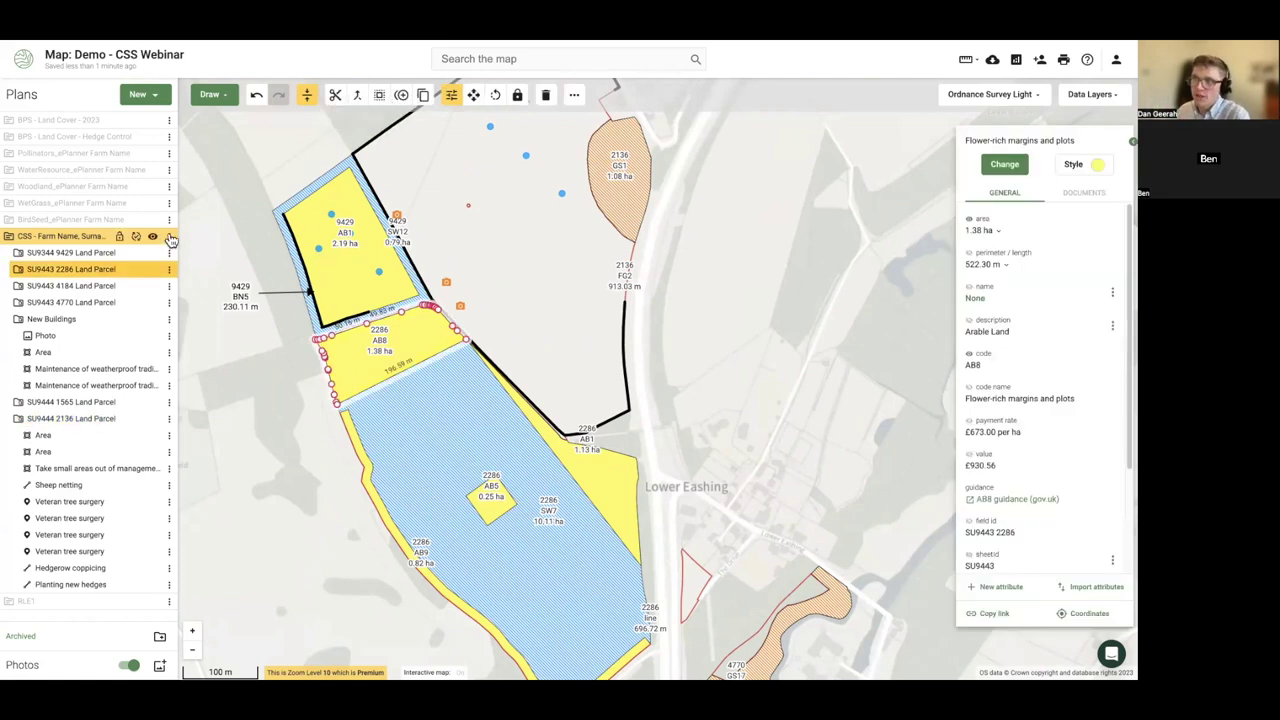
left_click(170, 238)
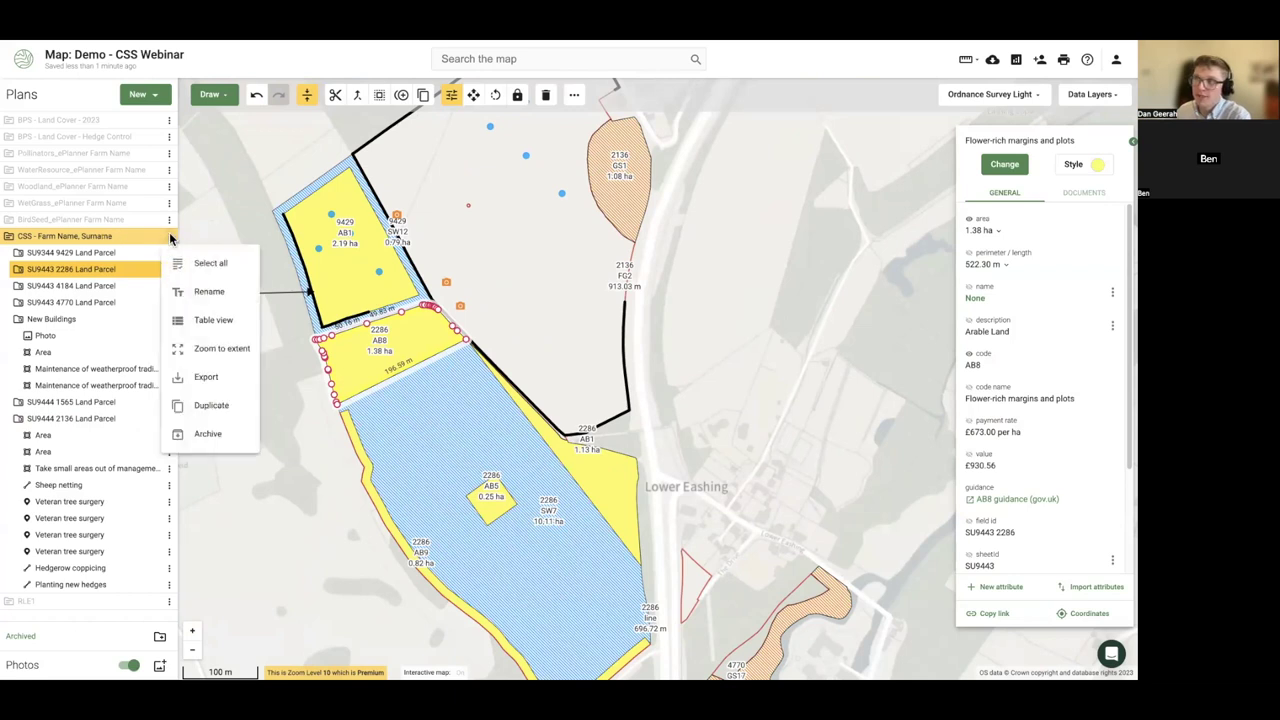
left_click(214, 320)
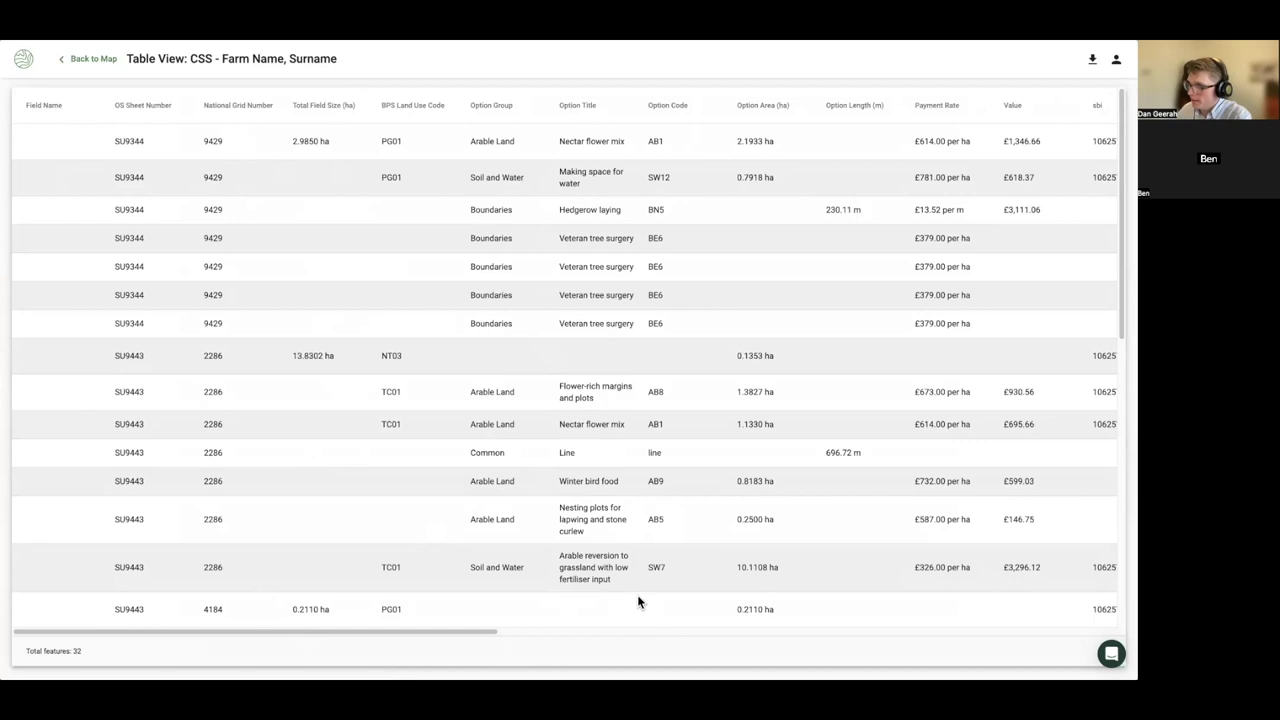
left_click_drag(480, 631, 569, 629)
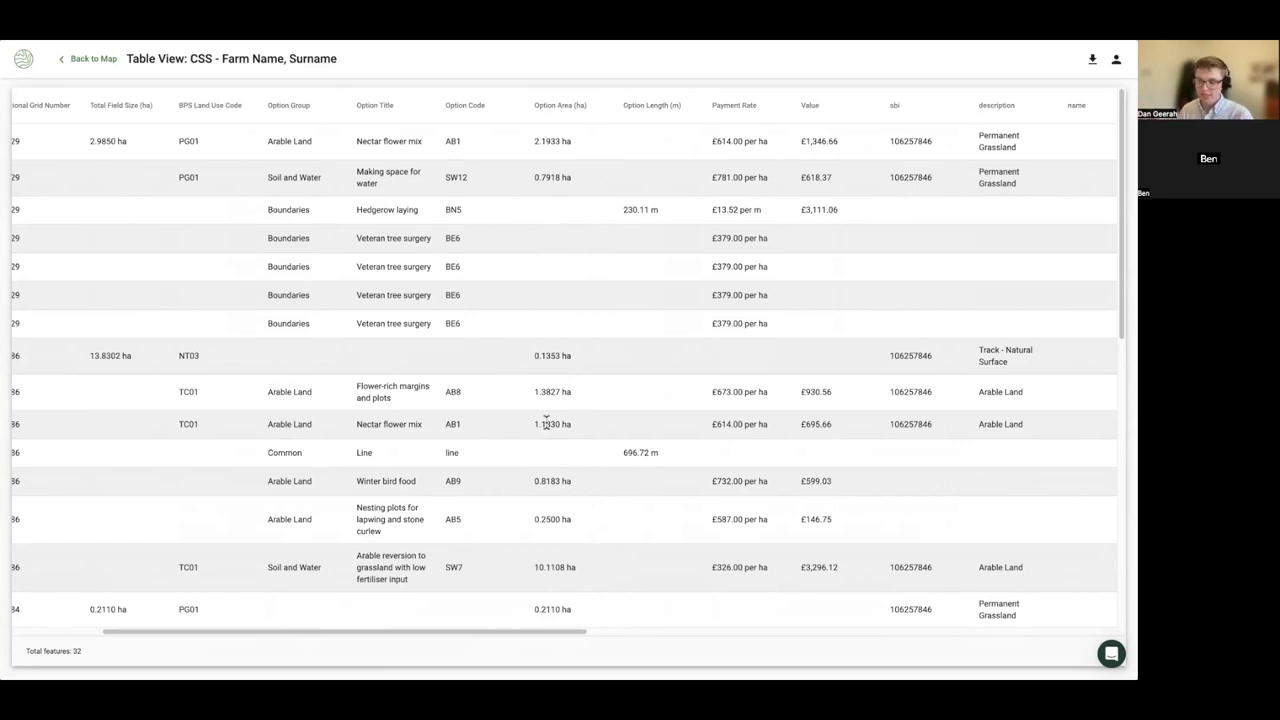
left_click(95, 59)
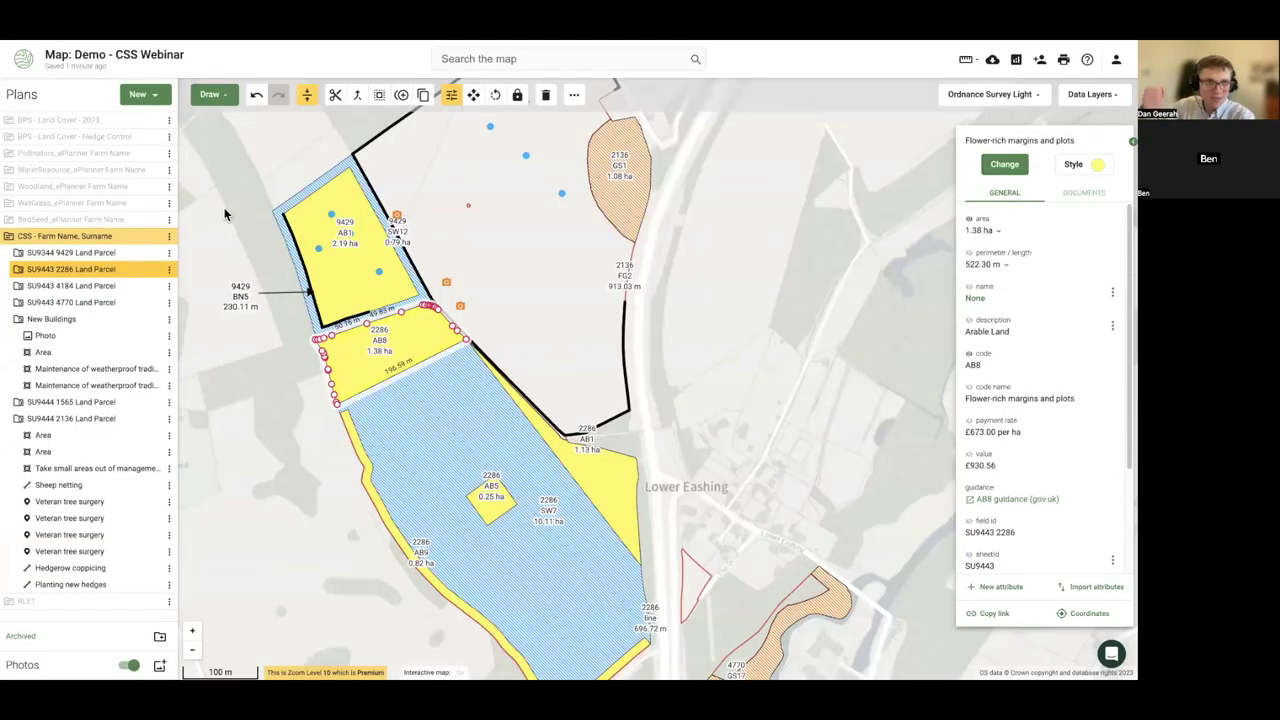
left_click(312, 318)
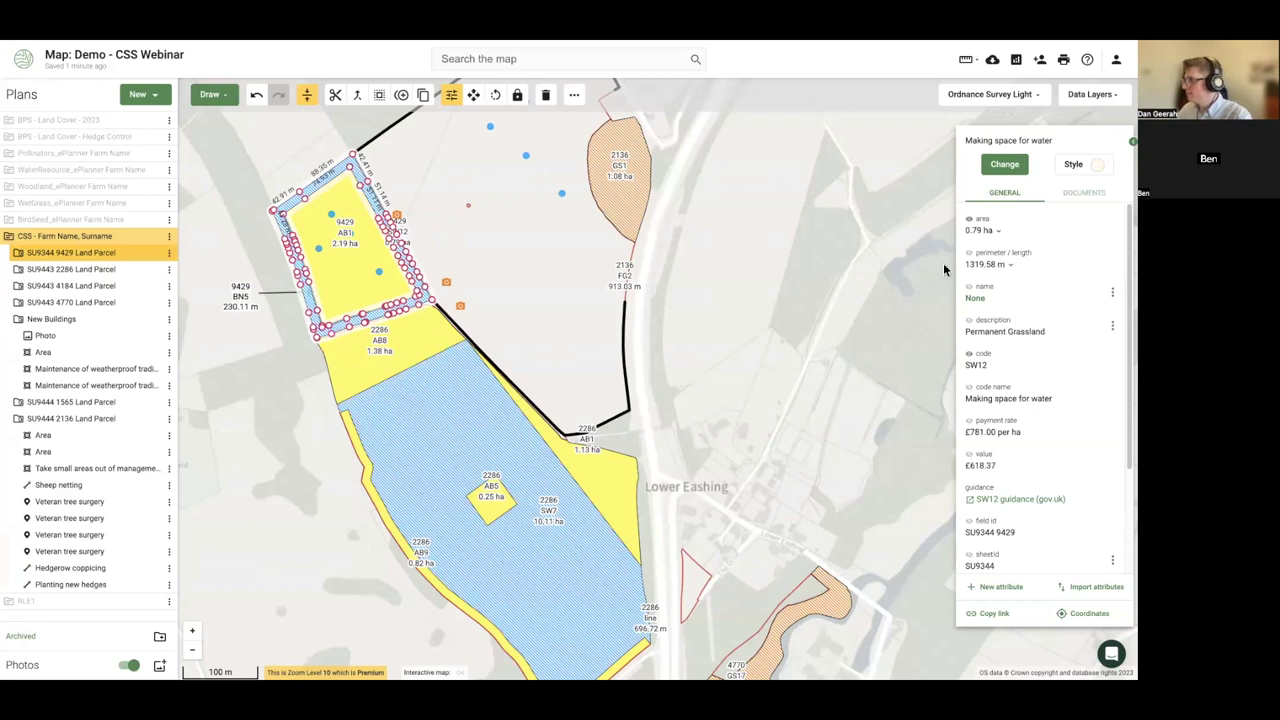
left_click(1000, 232)
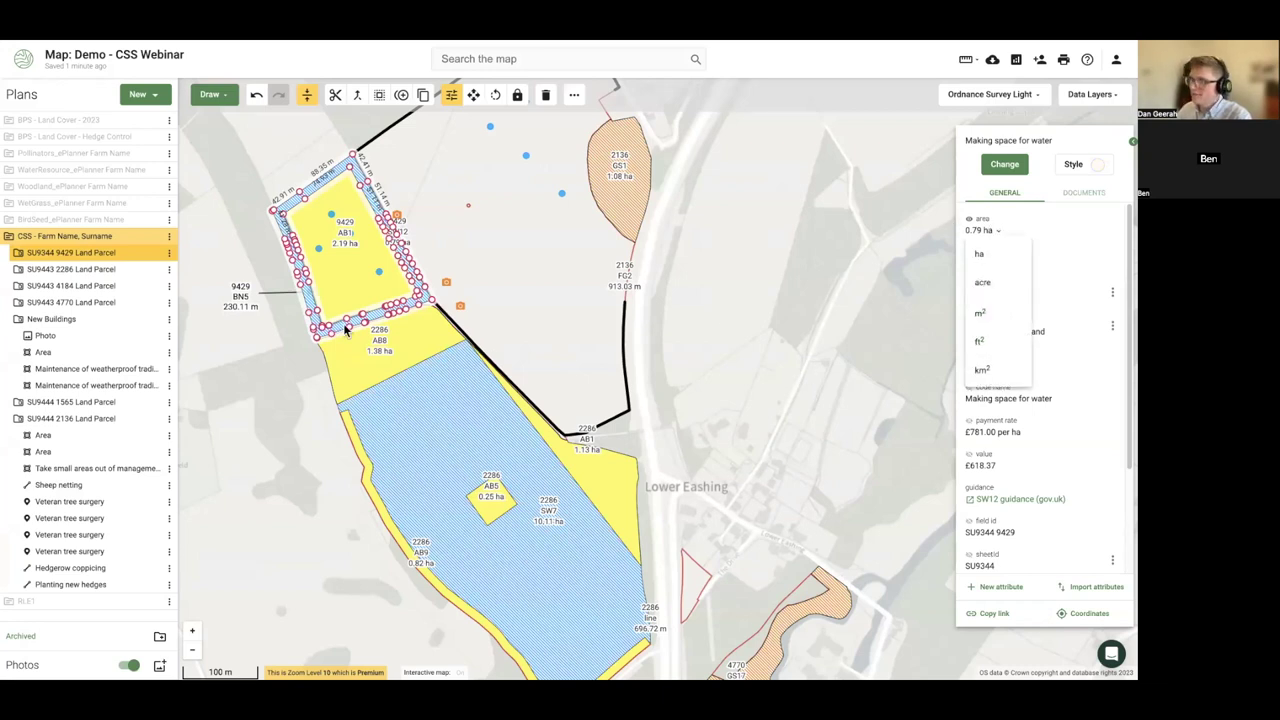
left_click(230, 352)
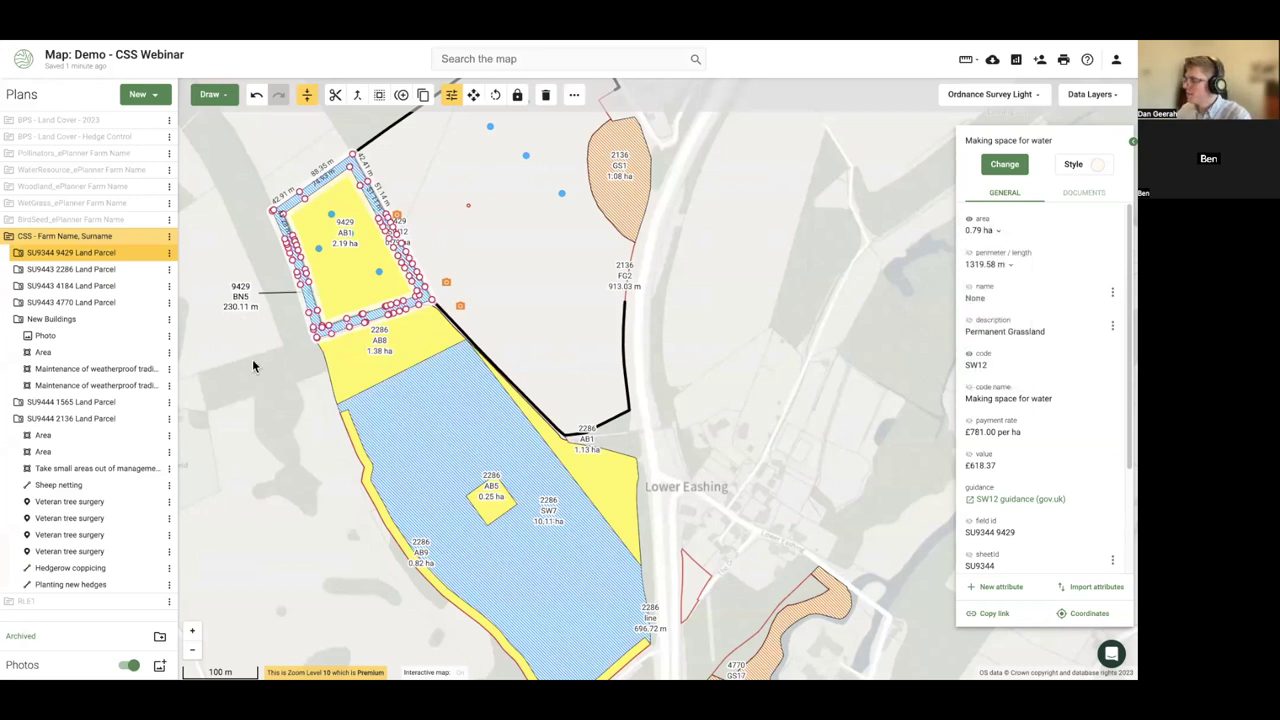
left_click(291, 372)
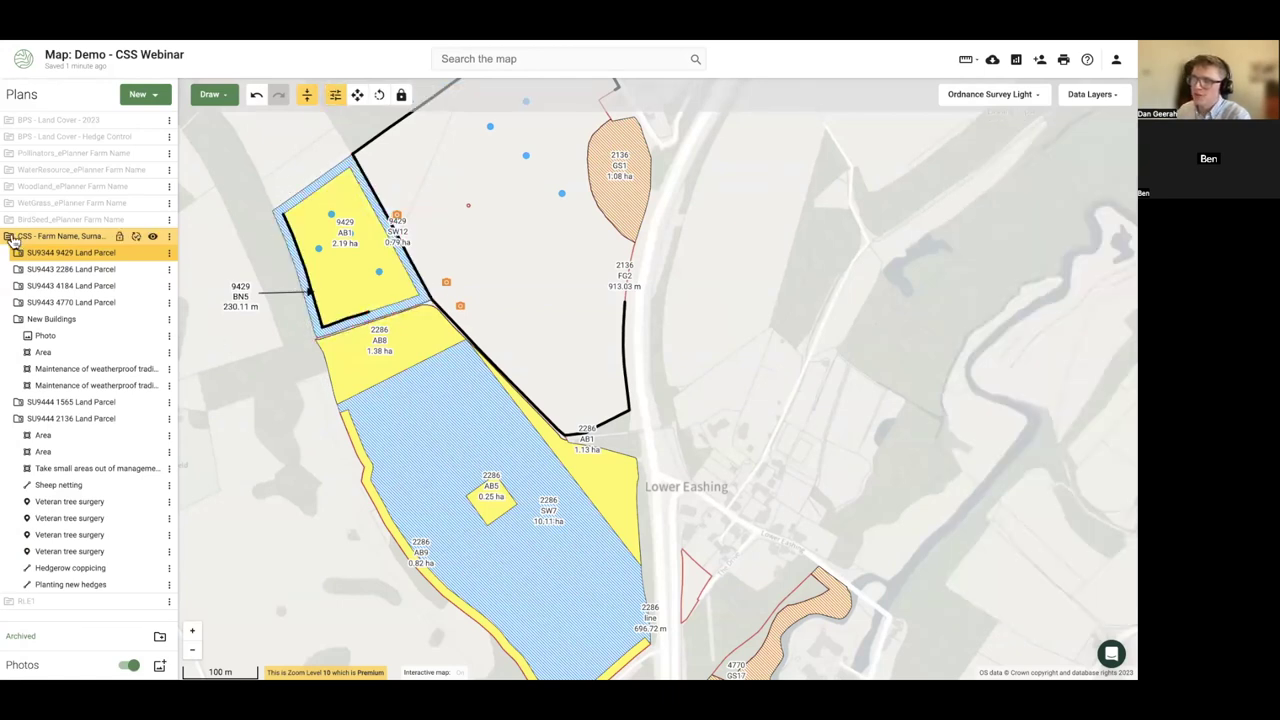
left_click(10, 237)
left_click(169, 236)
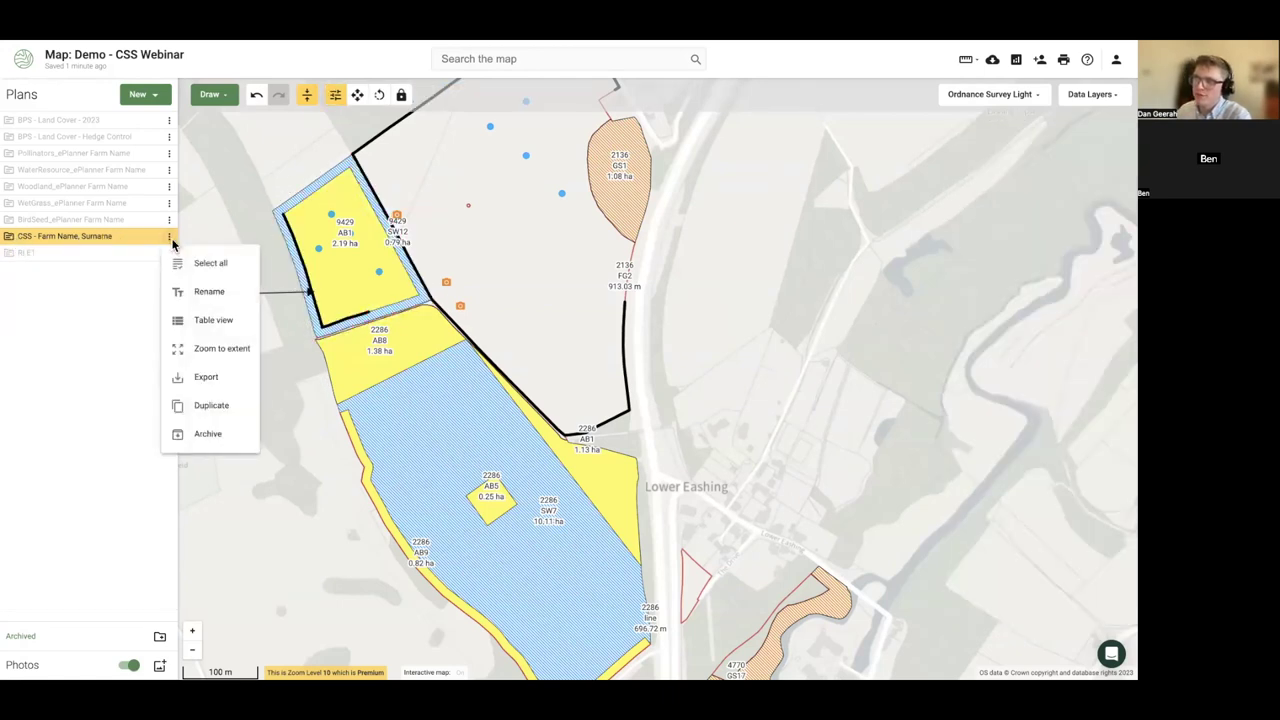
left_click(215, 319)
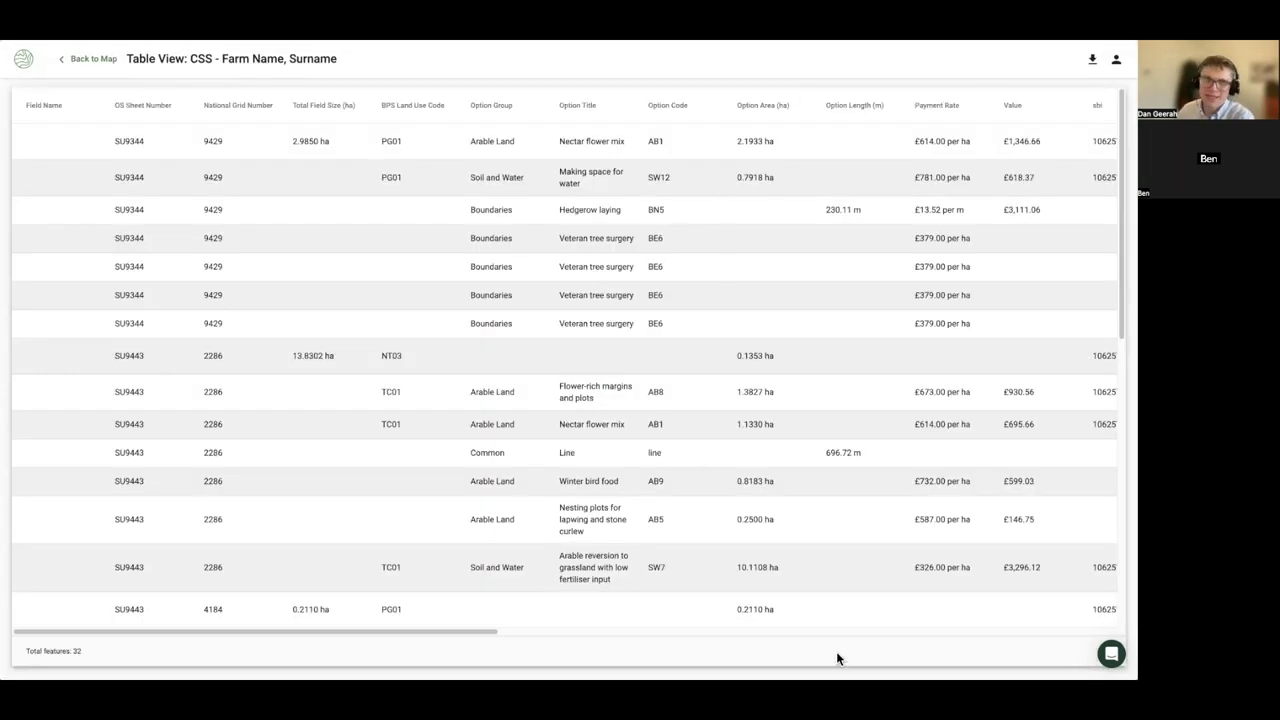
left_click(92, 60)
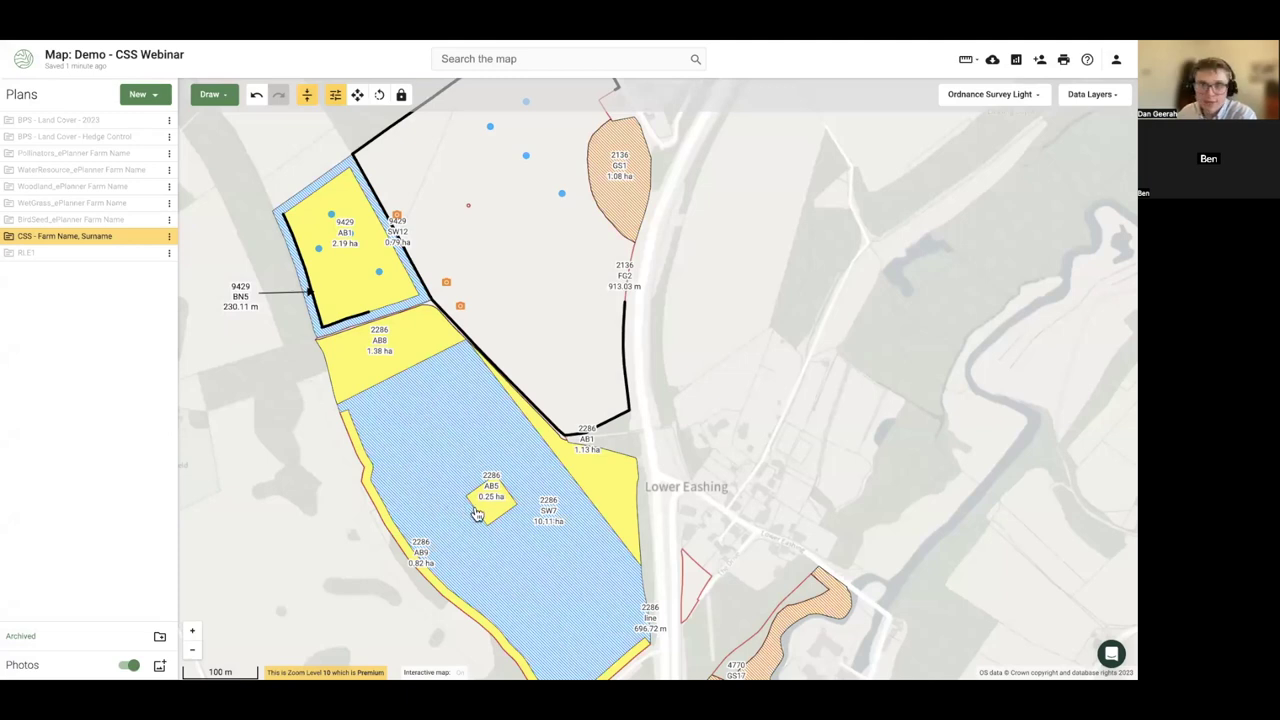
- Reposition an AB5 nesting plot into the upper part of SW7, undoing a misplaced move
left_click_drag(290, 548, 258, 428)
scroll(449, 414, "up", 2)
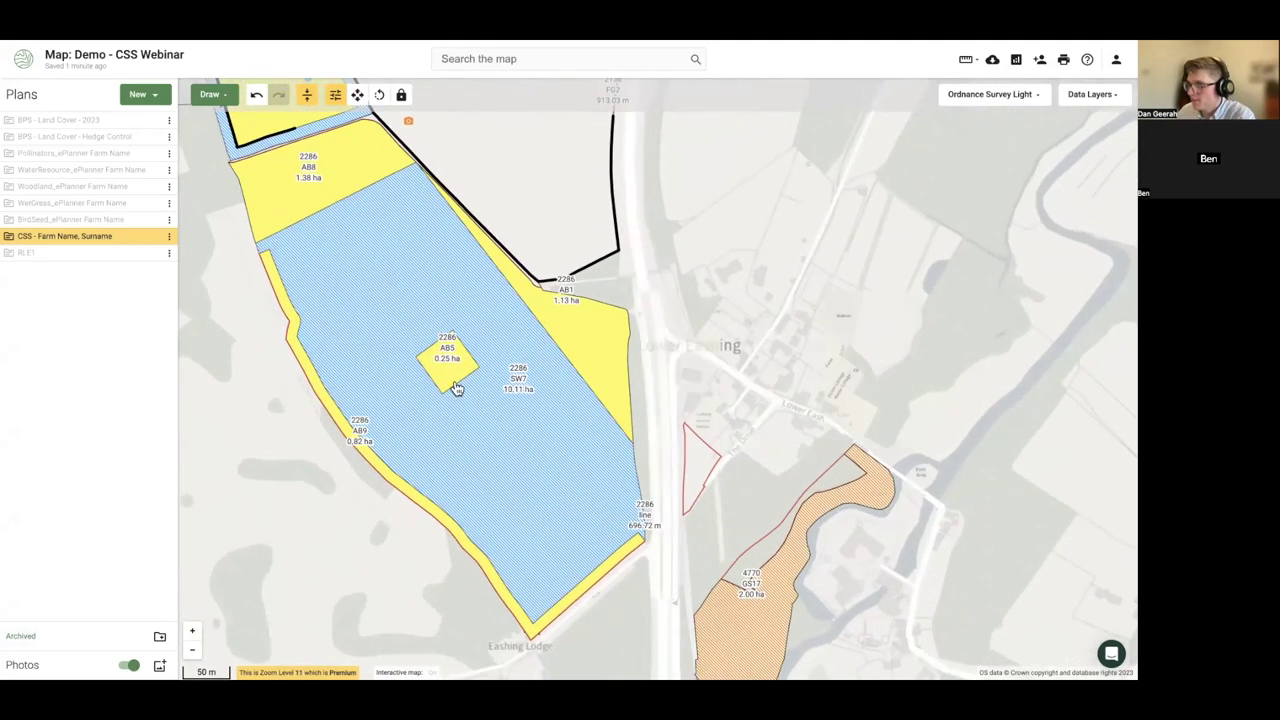
left_click(448, 360)
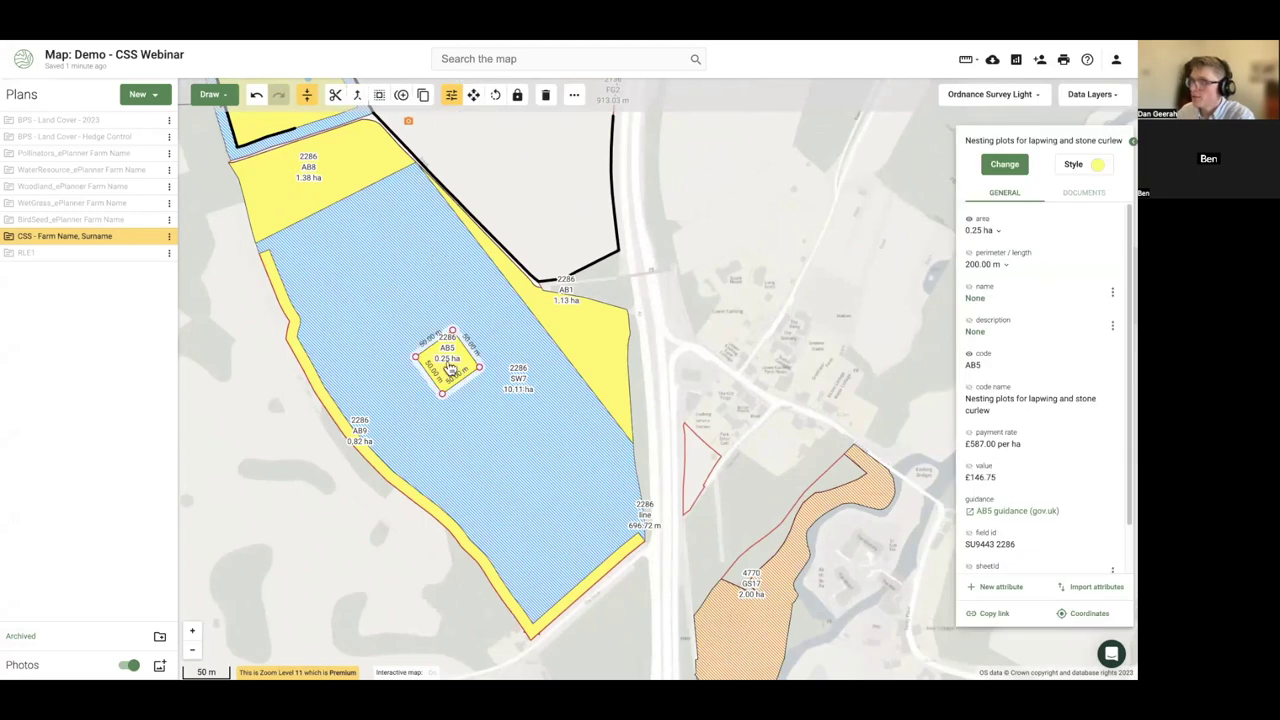
left_click(474, 95)
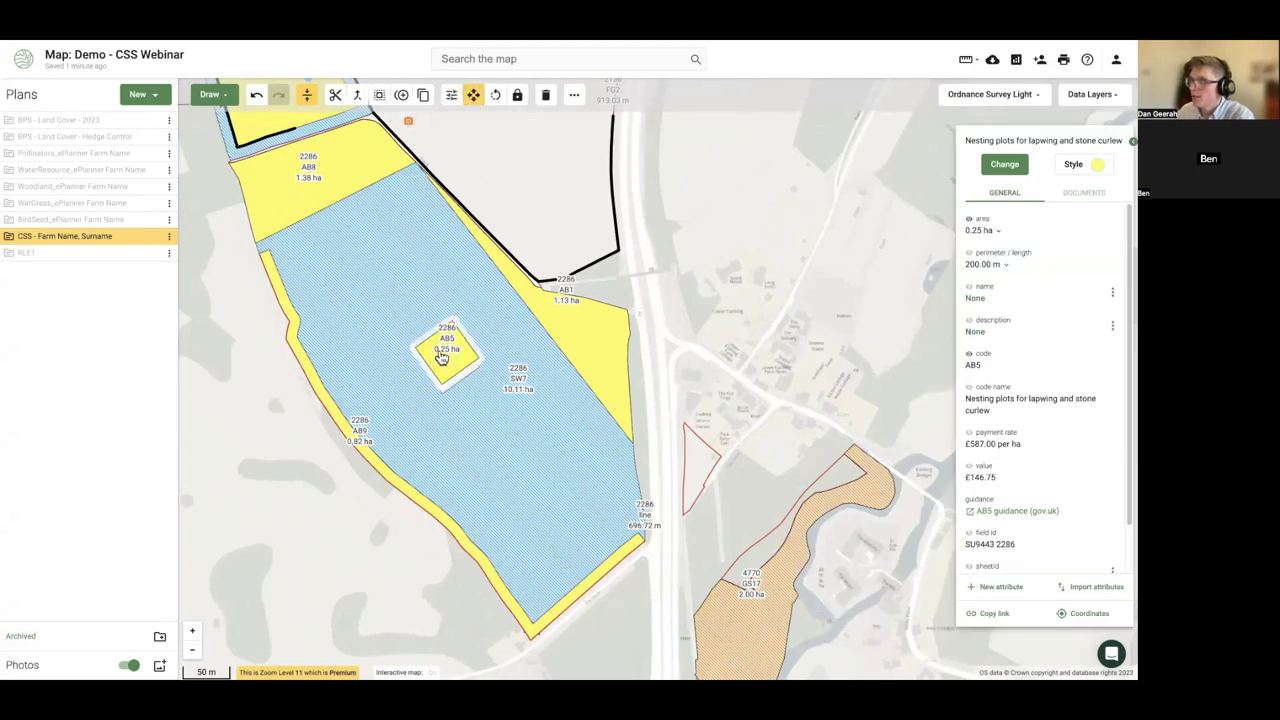
left_click_drag(443, 357, 354, 277)
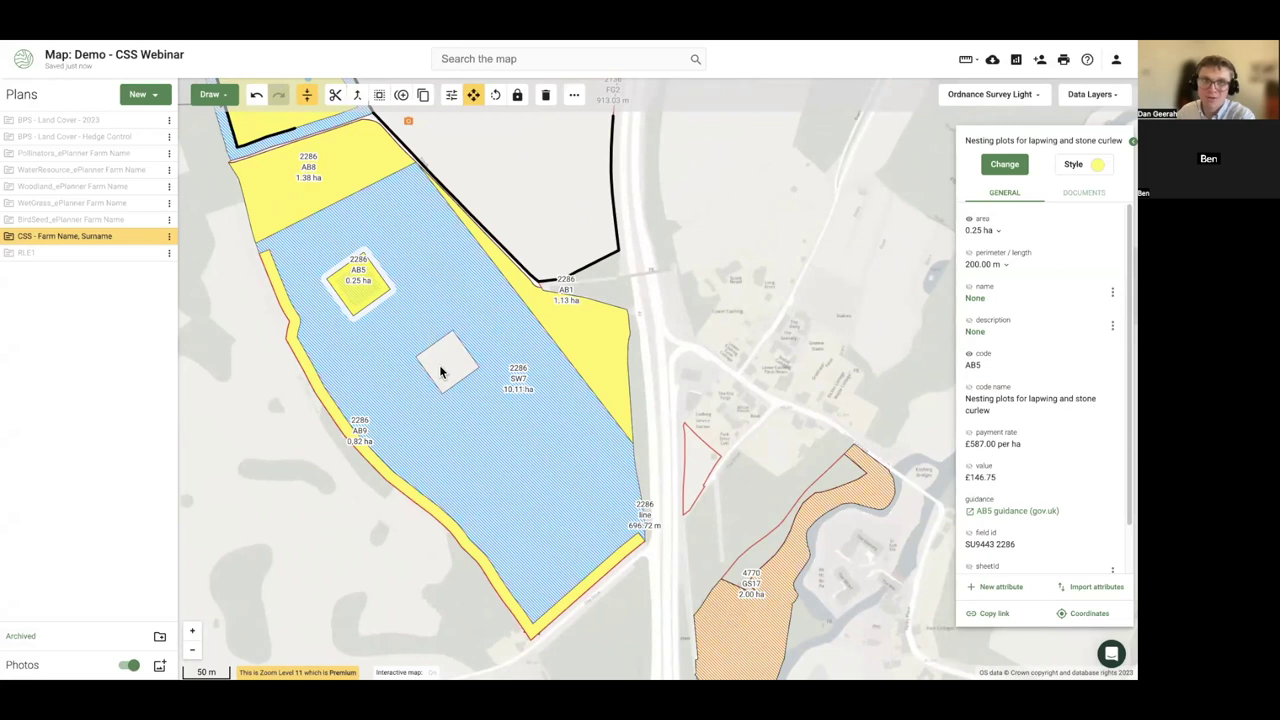
left_click(256, 95)
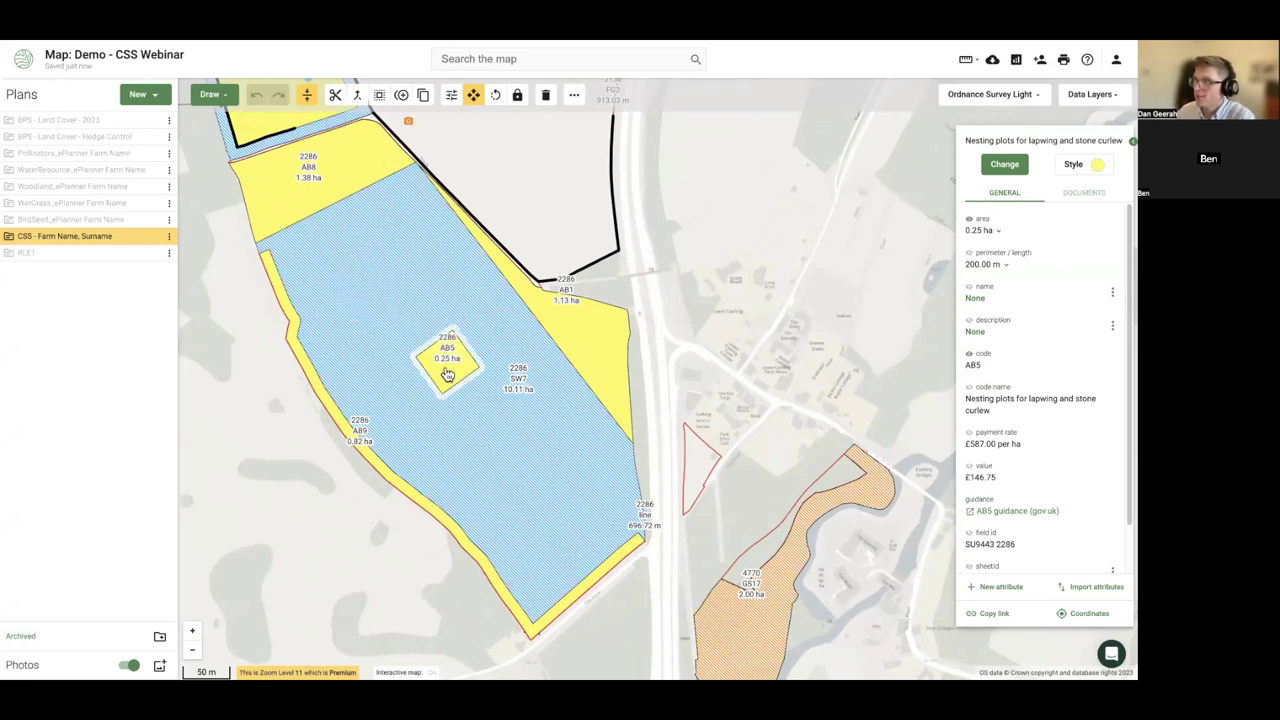
left_click_drag(441, 372, 378, 280)
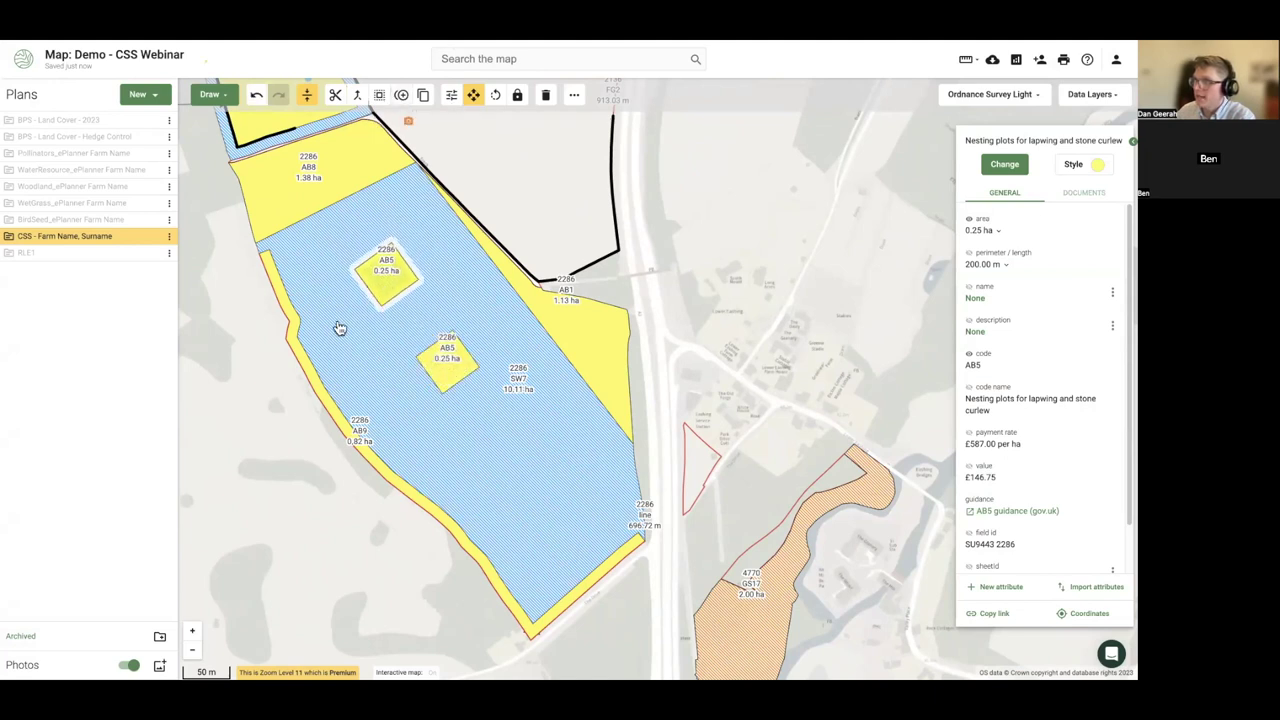
left_click(269, 327)
- Cut the upper AB5 plot out of SW7 using Buffer with Subtract on
scroll(388, 286, "up", 4)
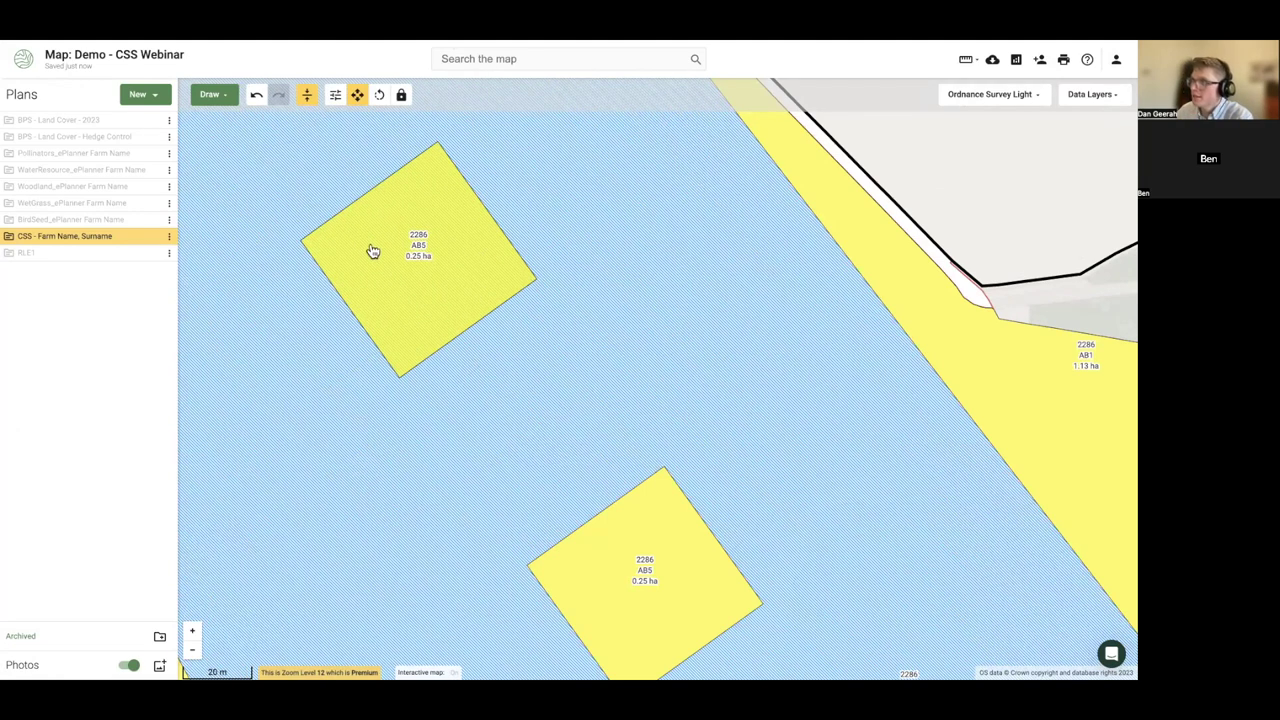
left_click(372, 253)
left_click(379, 95)
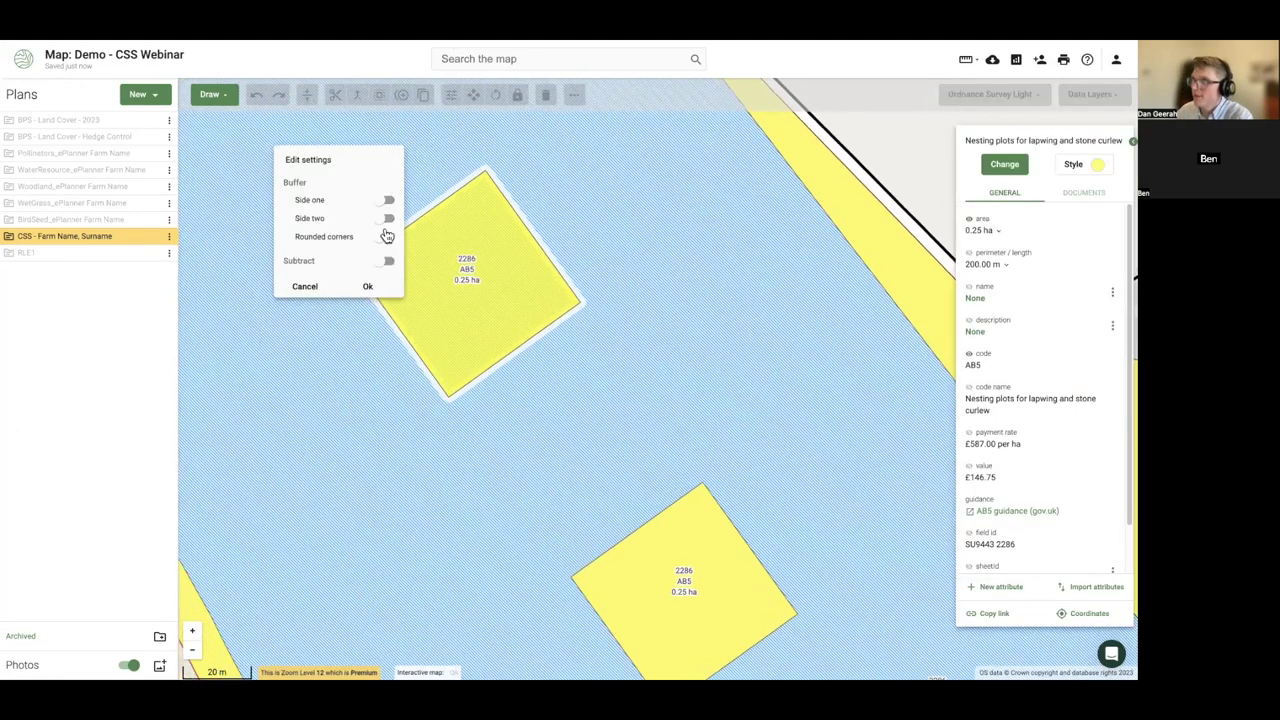
left_click(386, 262)
left_click(367, 286)
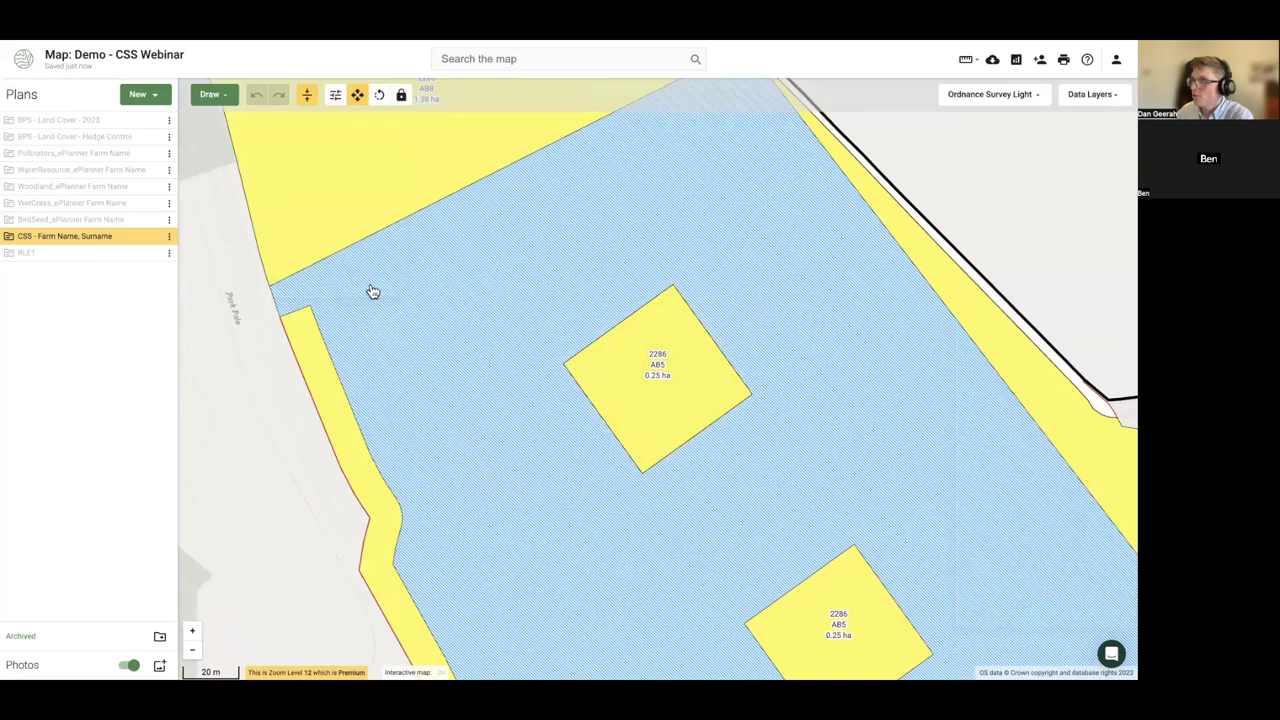
- Revert an extra leftward move of the AB5 plot and zoom out over SW7
left_click(640, 408)
left_click_drag(640, 408, 500, 406)
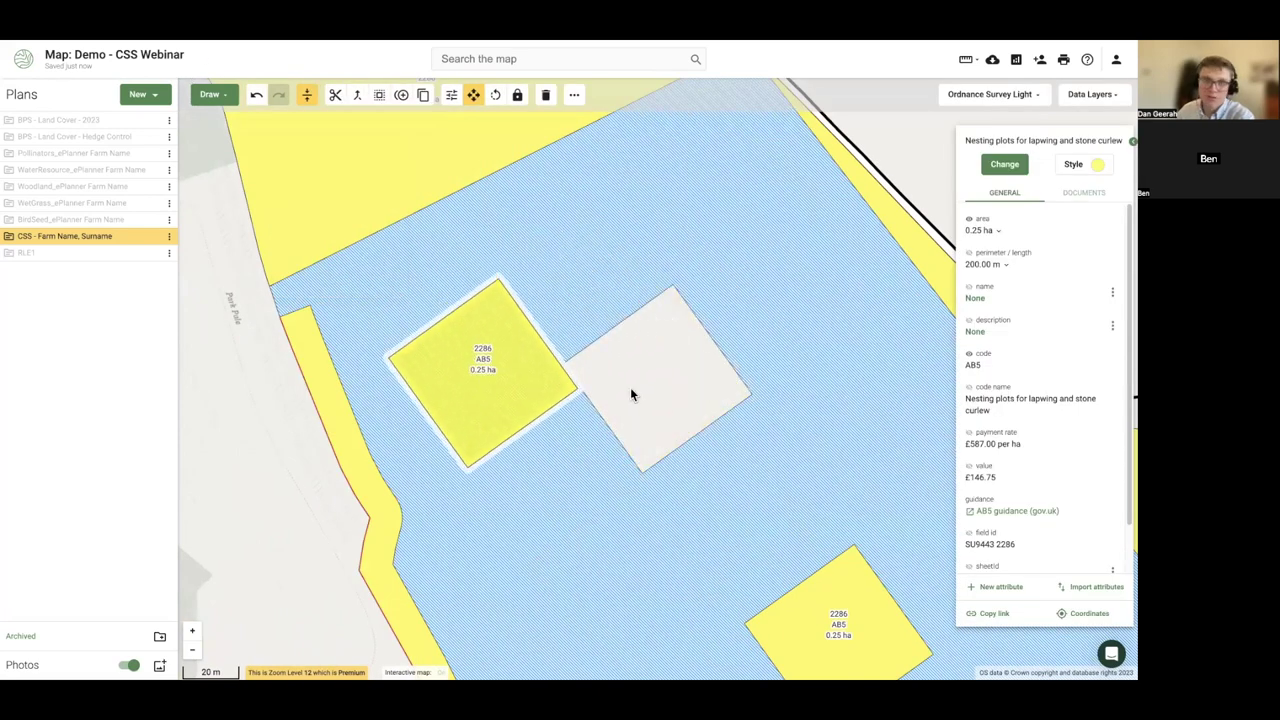
left_click(257, 95)
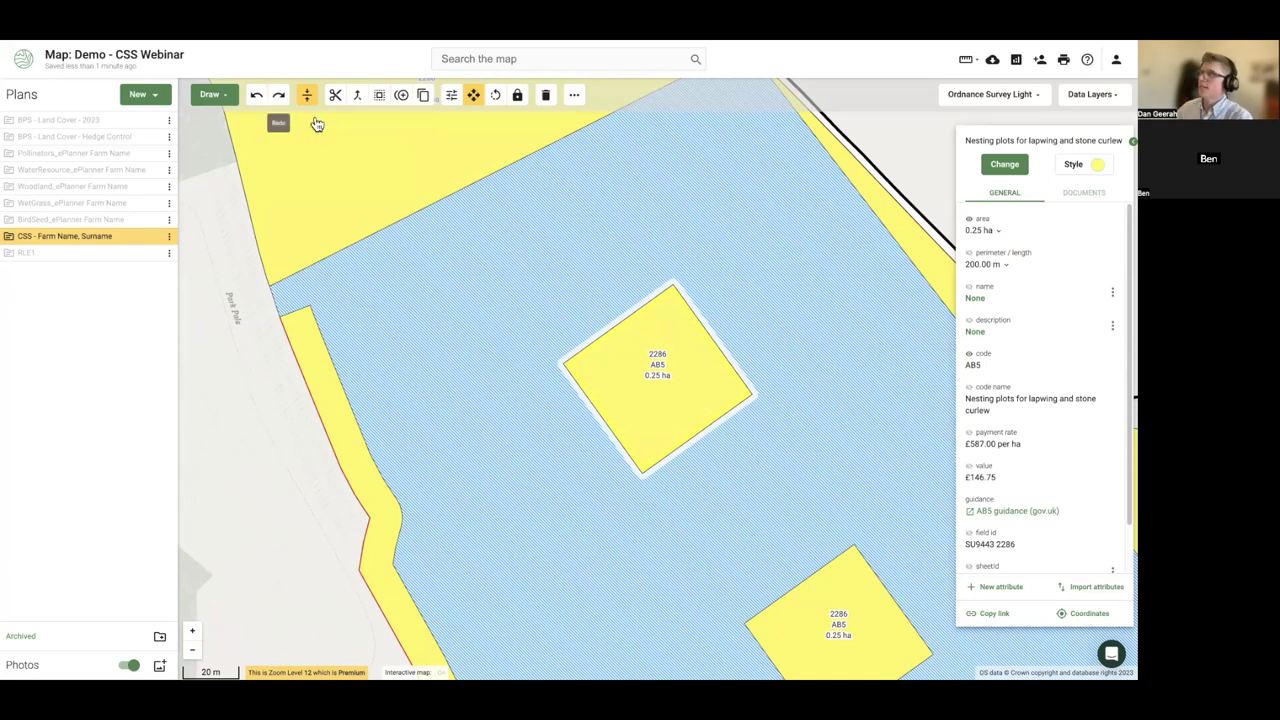
left_click_drag(270, 366, 271, 341)
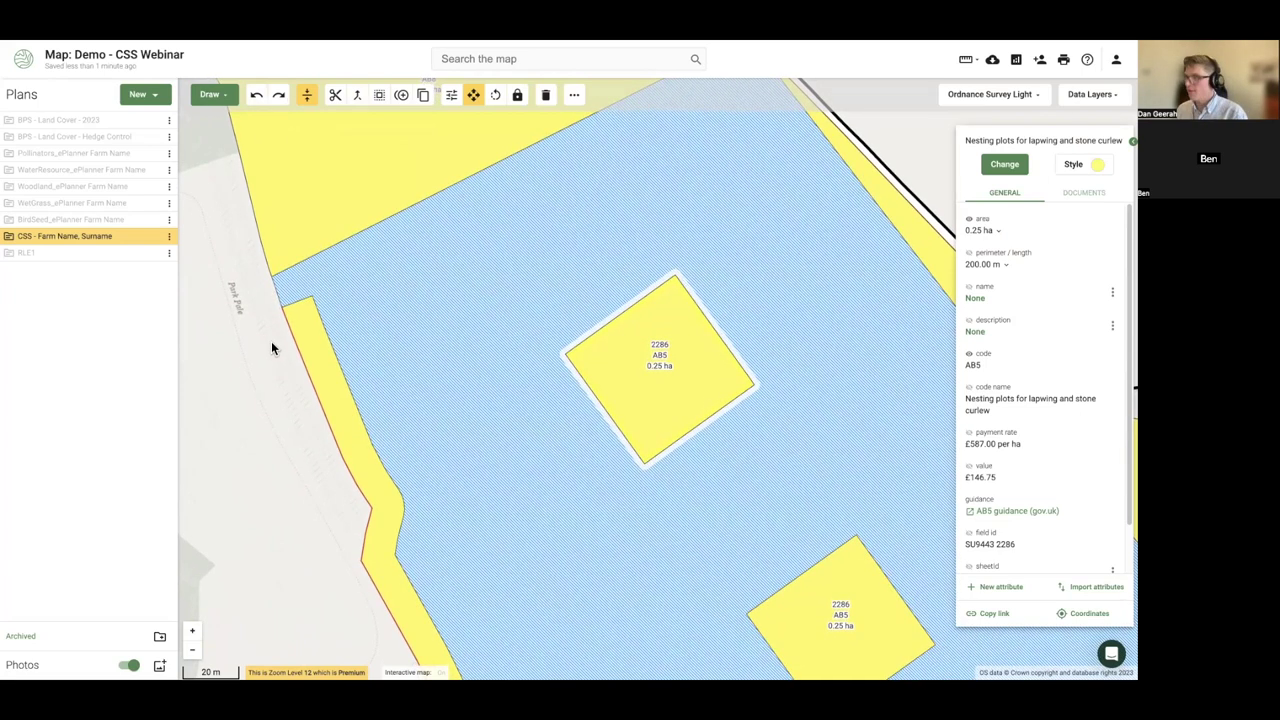
scroll(270, 346, "down", 2)
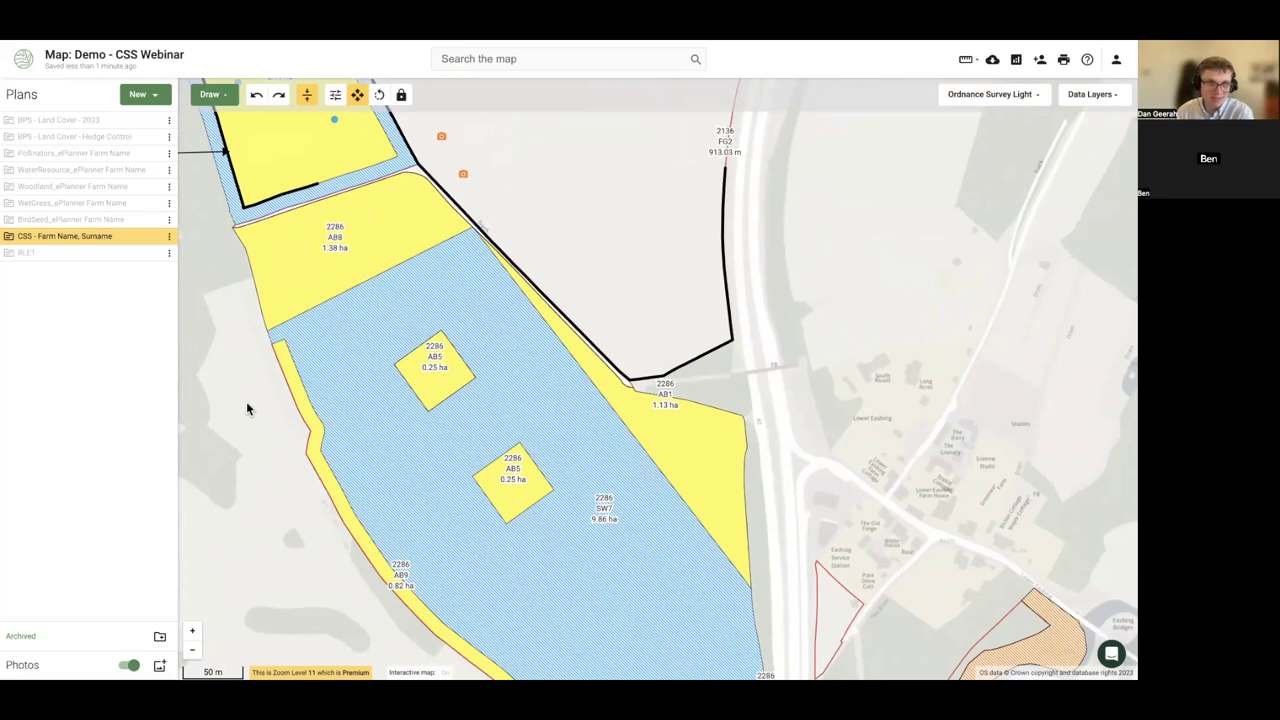
- Expand the CSS plan's parcel folders, then collapse the New Buildings and SU9444 2136 folders
scroll(246, 405, "down", 2)
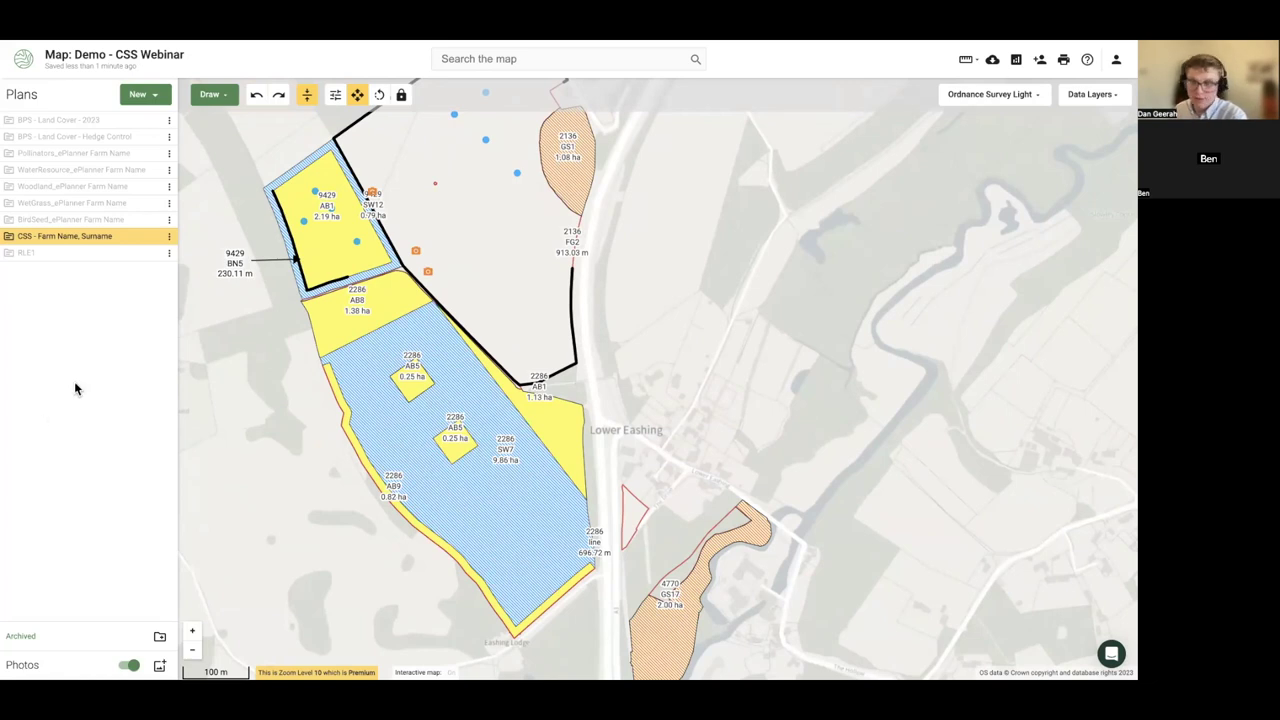
left_click_drag(305, 408, 339, 459)
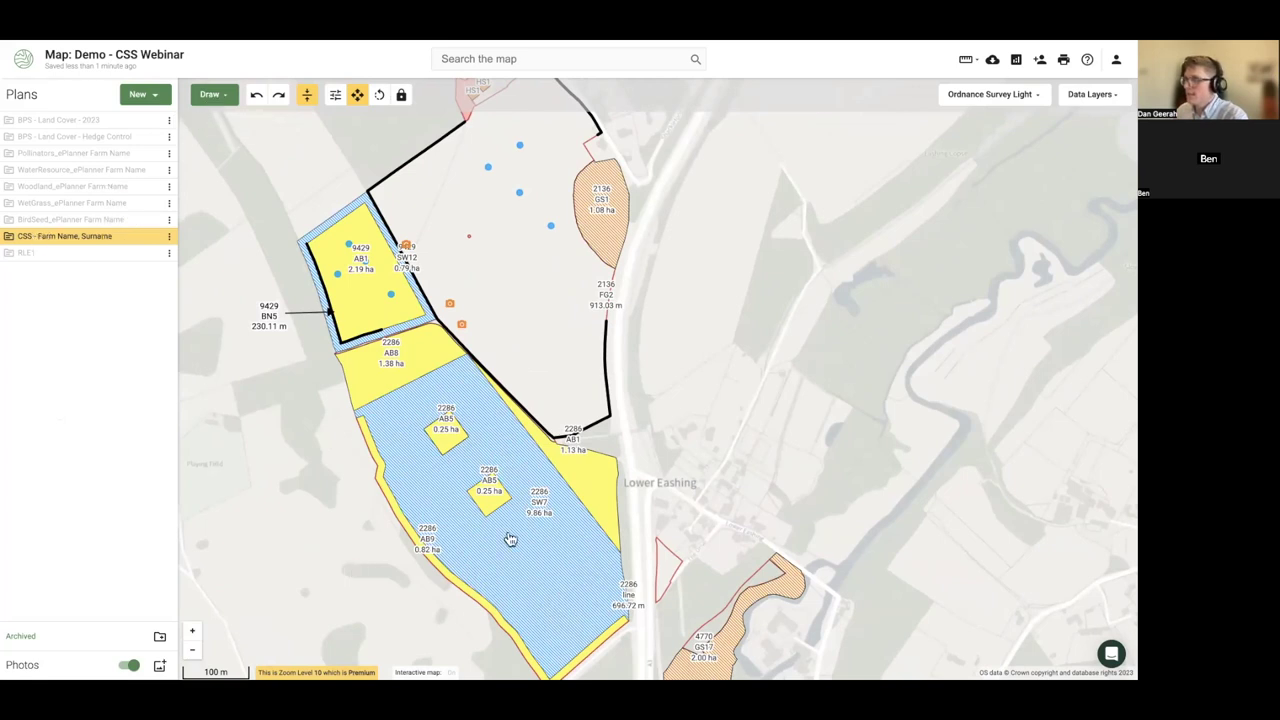
left_click(12, 240)
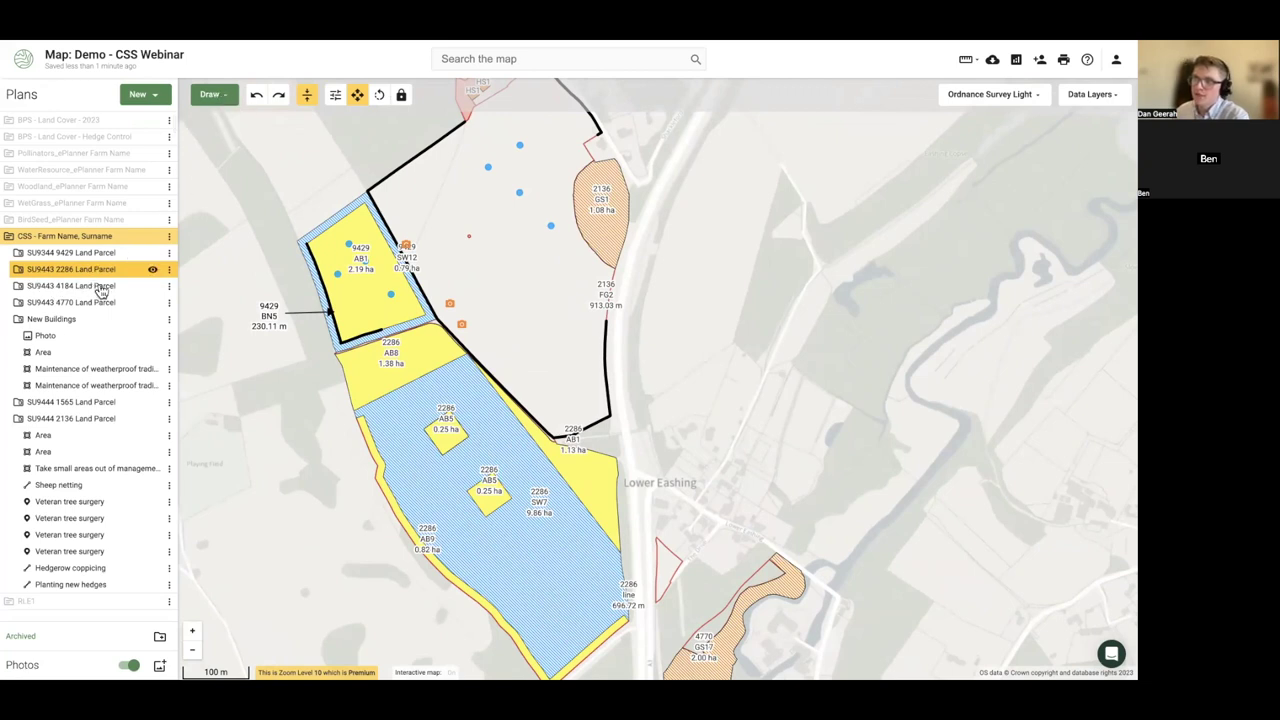
left_click(18, 320)
left_click(18, 353)
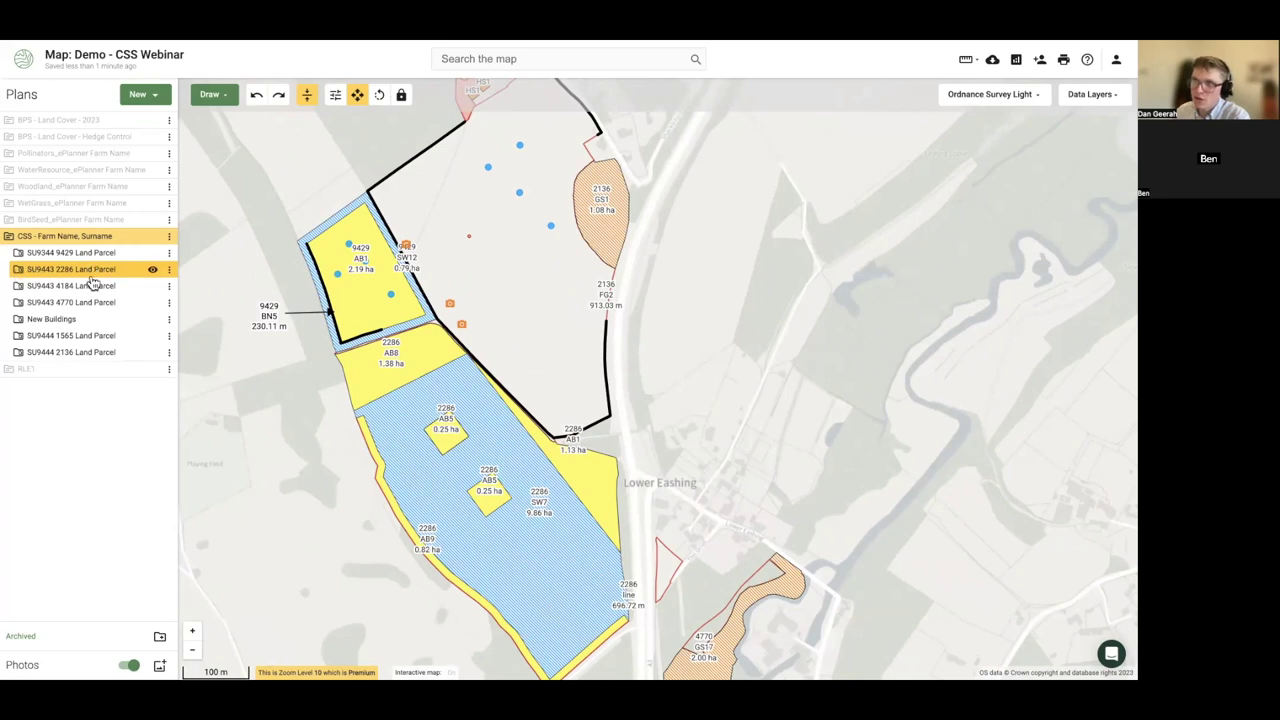
- Turn on MasterMap topography and copy the triangular slope feature into the CSS plan
left_click(1092, 94)
left_click(1004, 420)
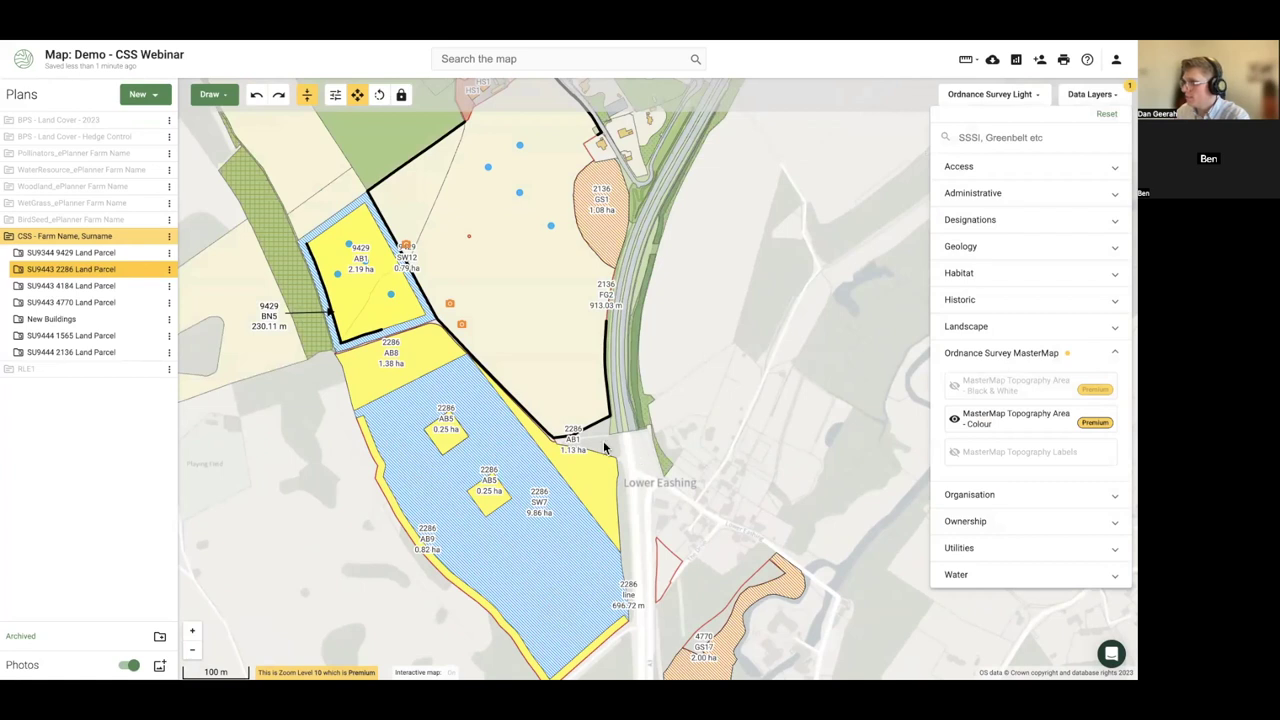
scroll(606, 448, "up", 5)
scroll(611, 360, "up", 2)
scroll(620, 383, "down", 2)
left_click(705, 382)
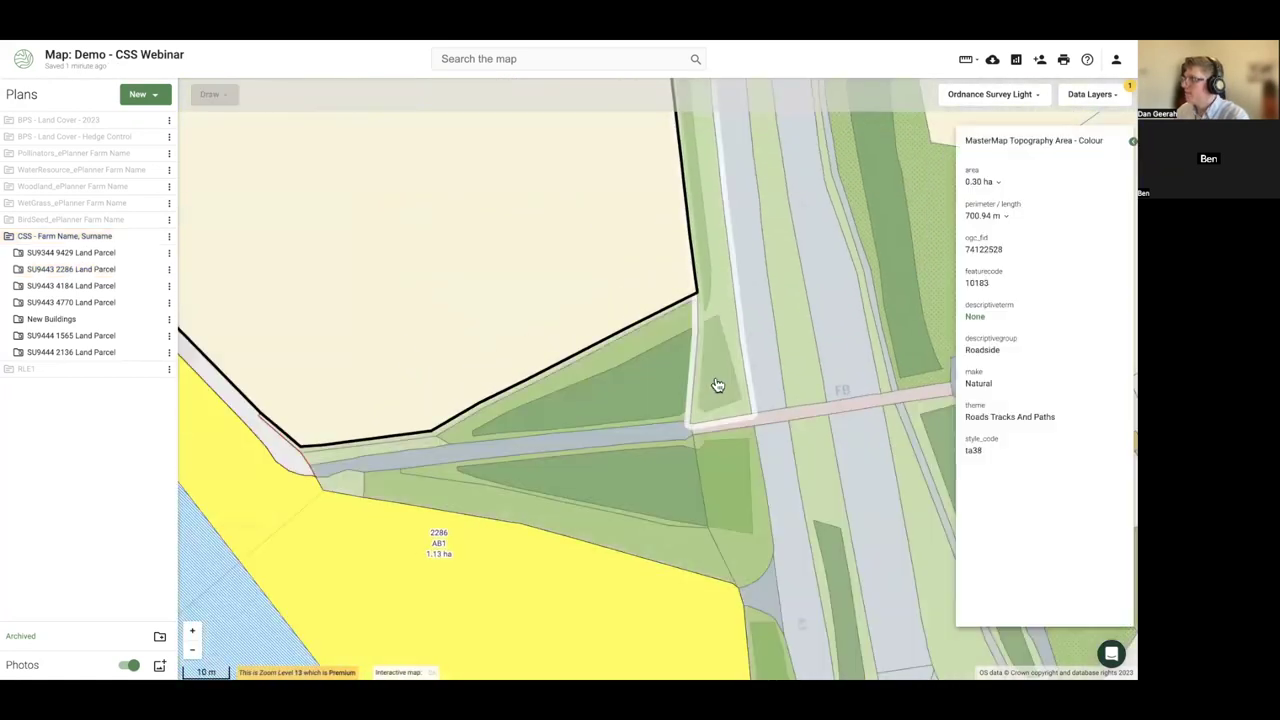
left_click(632, 403)
right_click(632, 403)
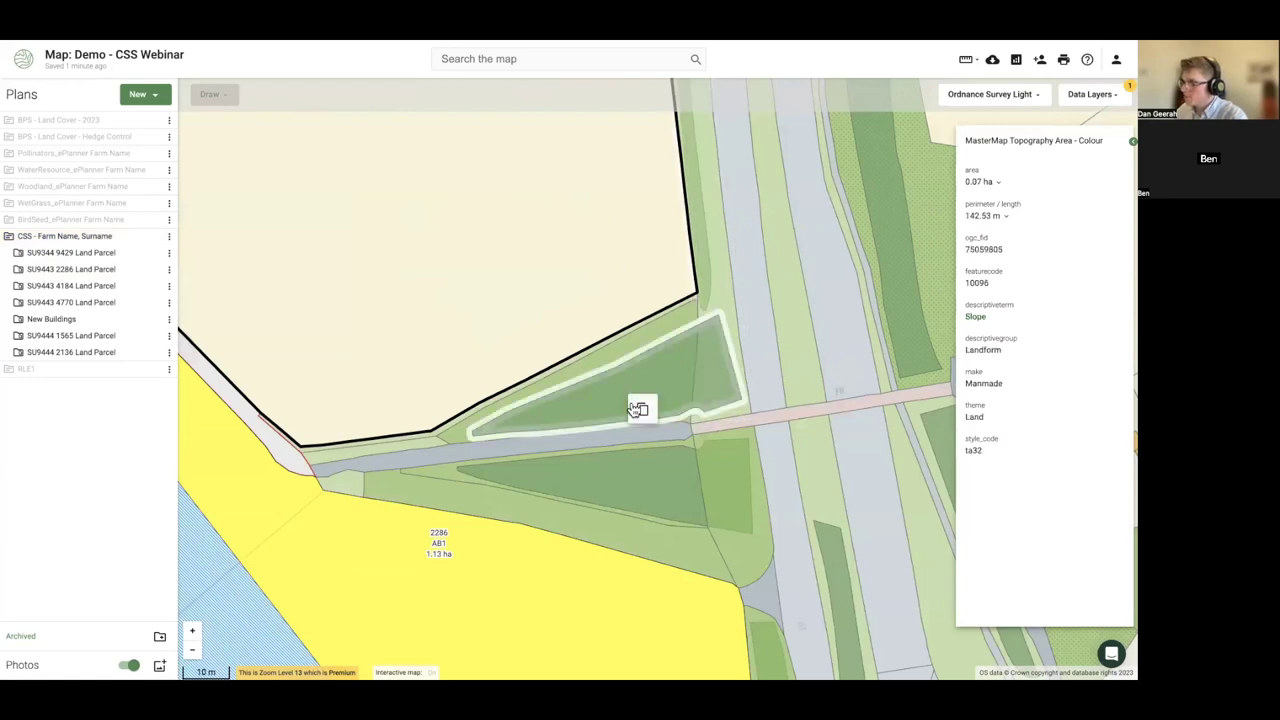
left_click(640, 406)
left_click(459, 402)
left_click(624, 496)
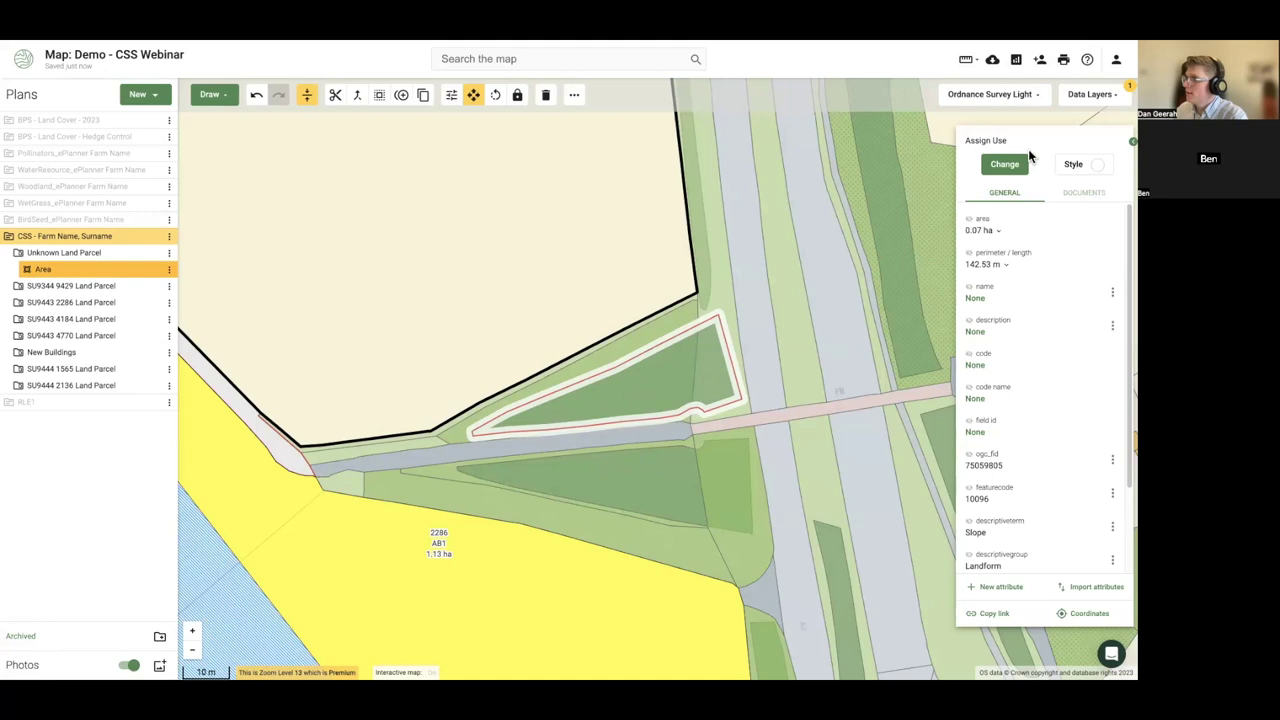
- Turn the extra data layers off and abandon moving the Area into another parcel
left_click(1088, 100)
left_click(1104, 114)
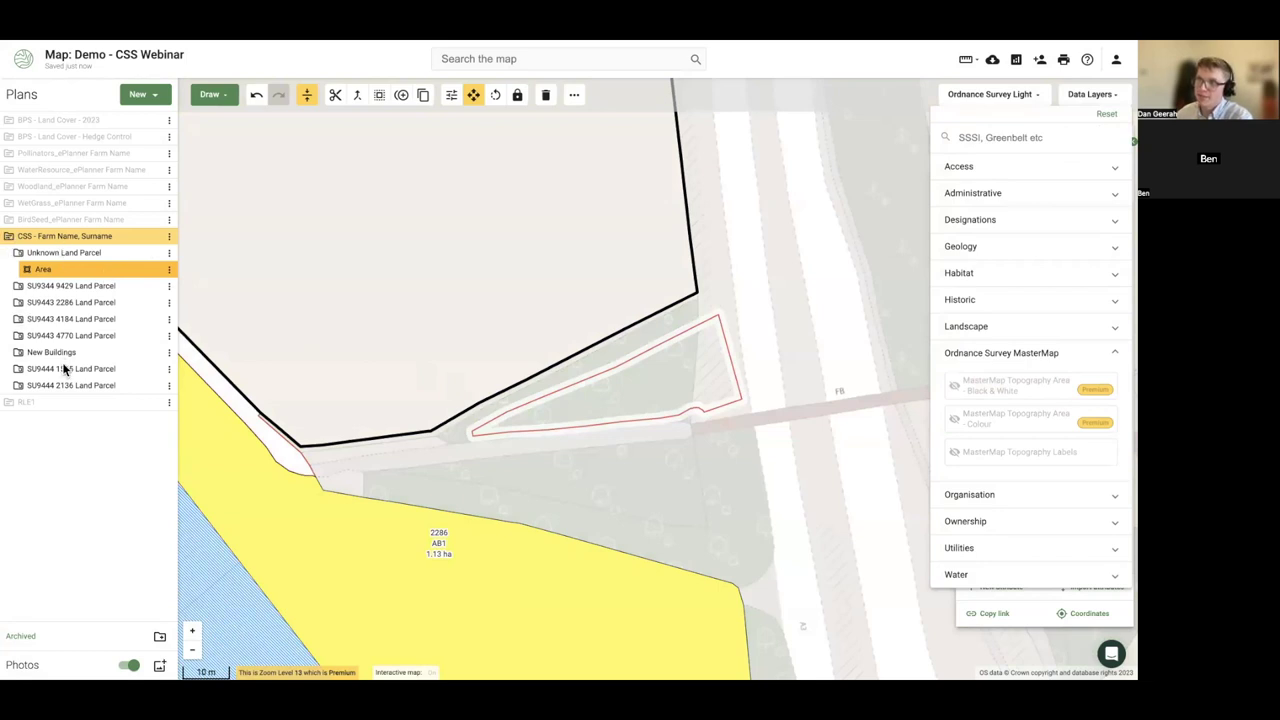
left_click(96, 255)
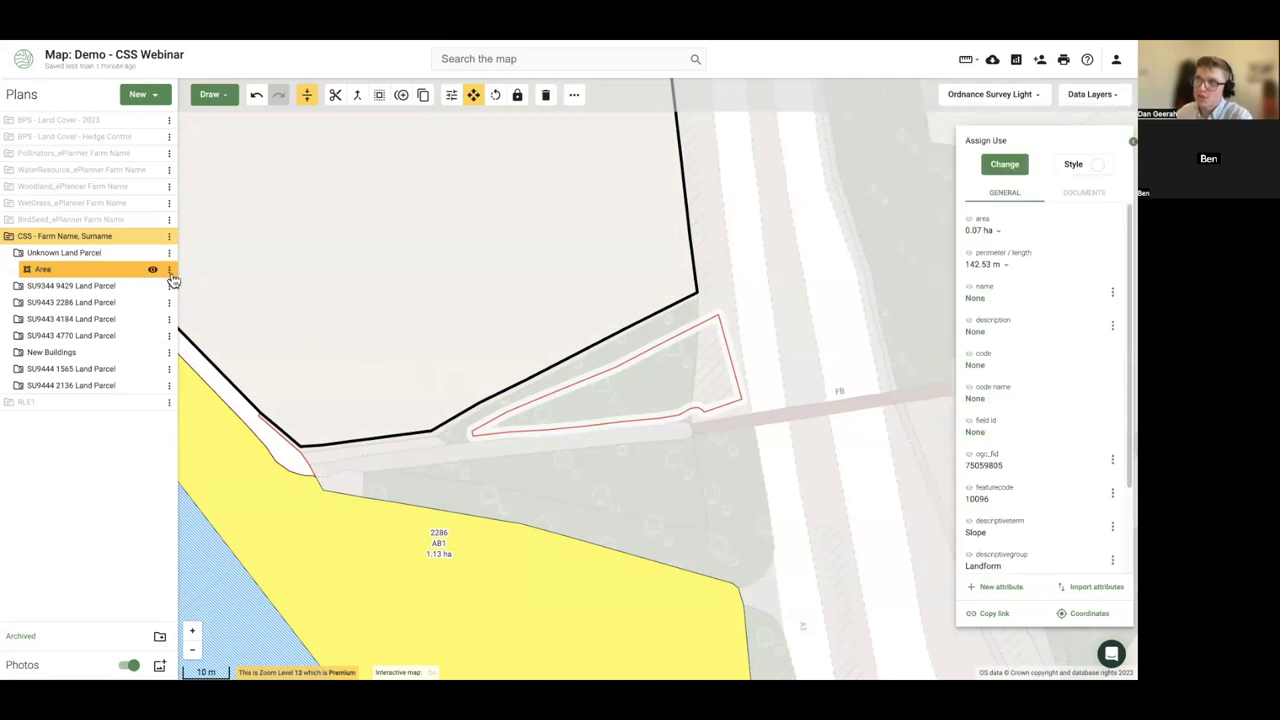
left_click(170, 274)
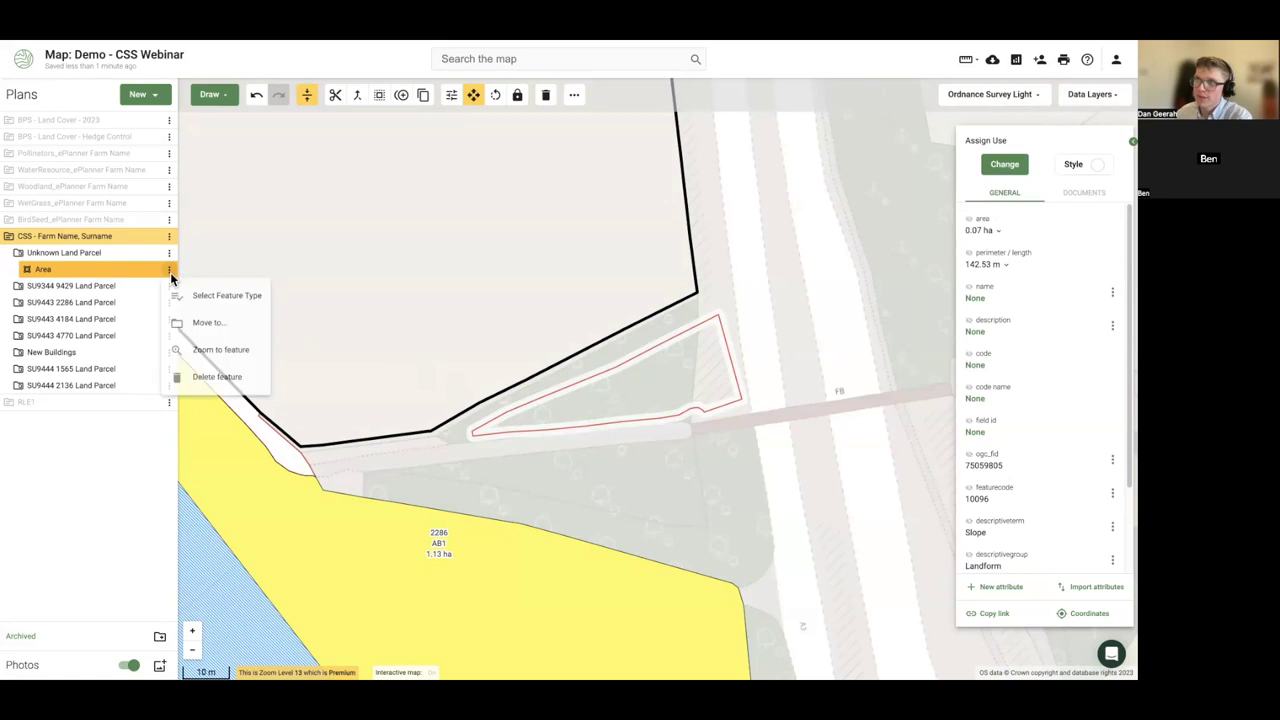
left_click(211, 327)
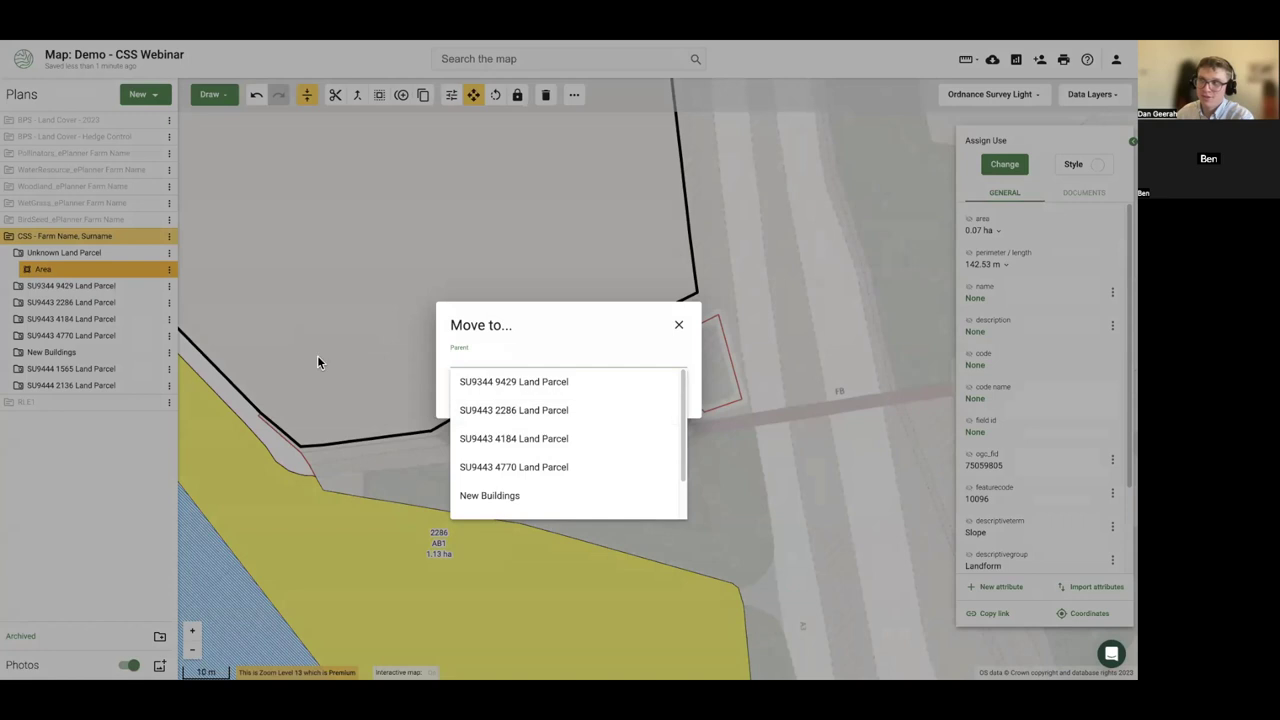
left_click(234, 294)
left_click(618, 398)
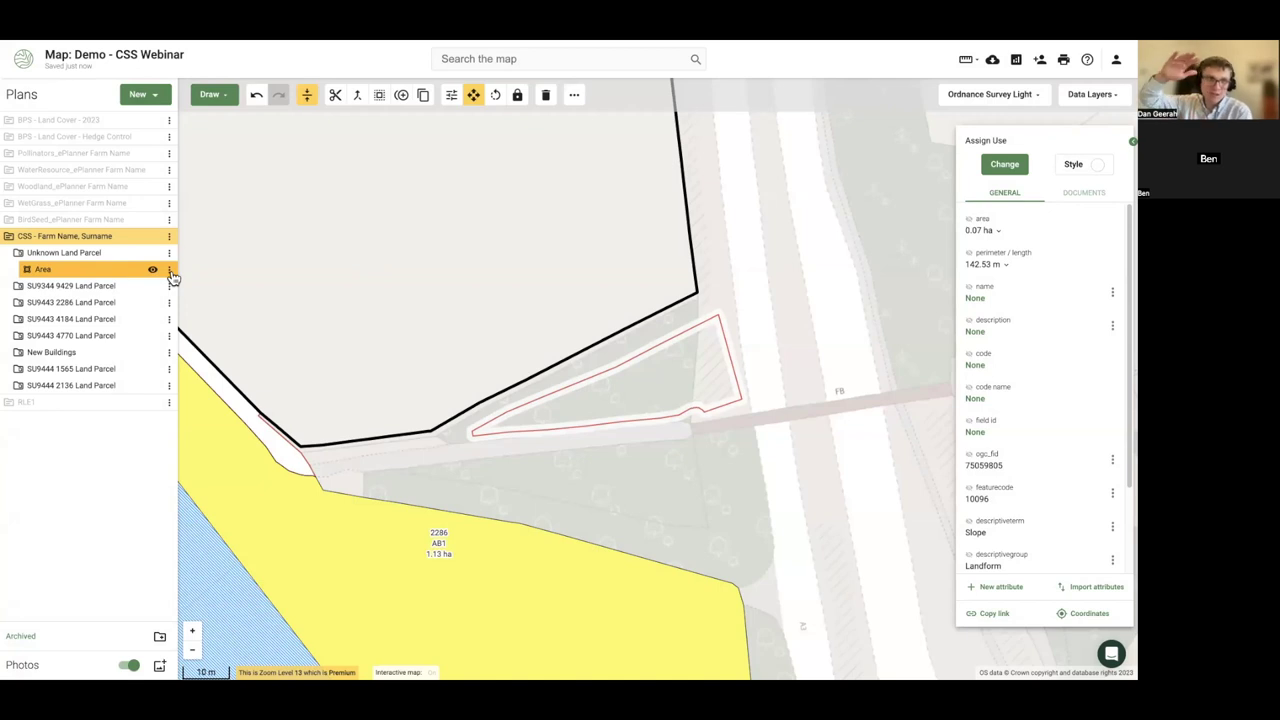
- Delete the triangular 0.07 ha Area shape from the map
left_click(170, 272)
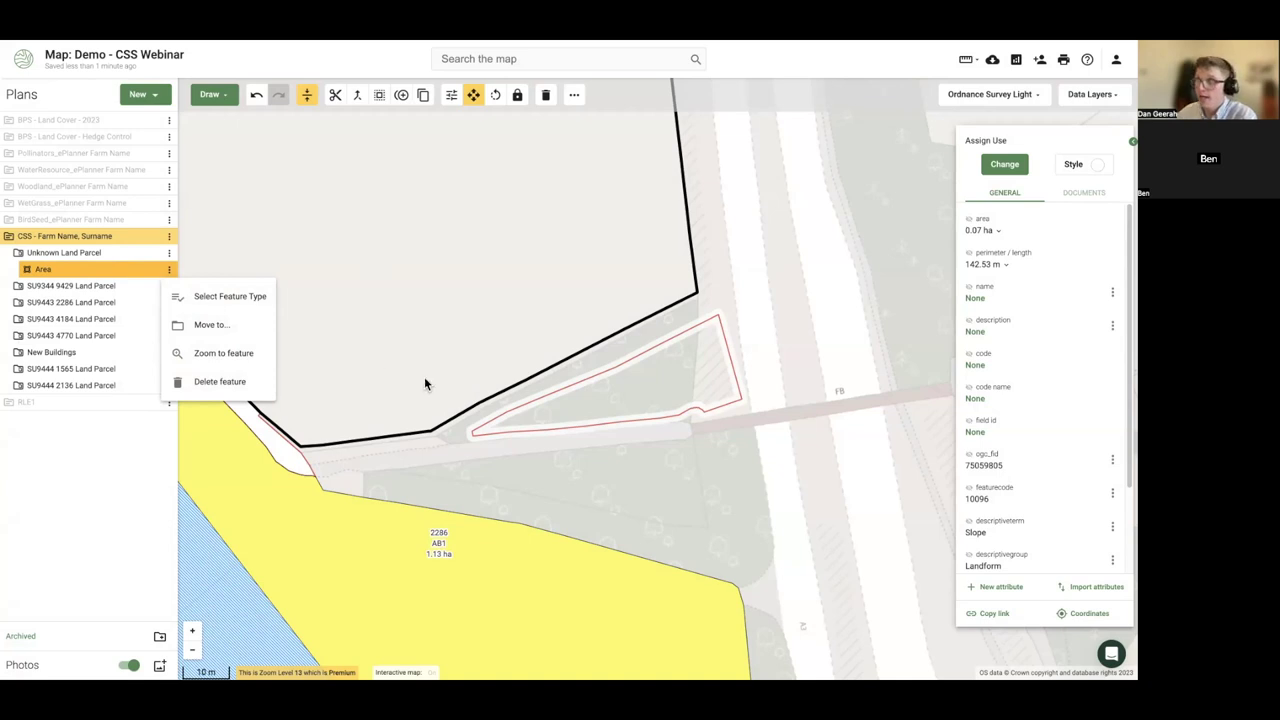
left_click(764, 327)
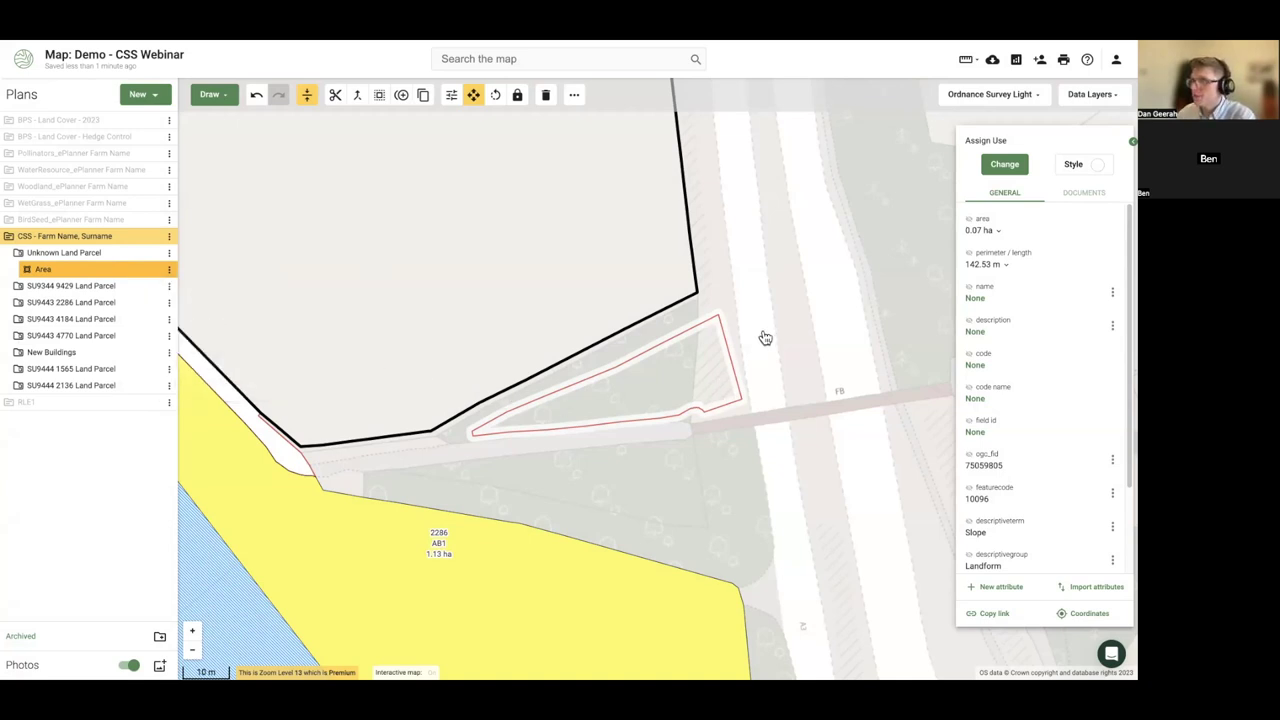
left_click(689, 381)
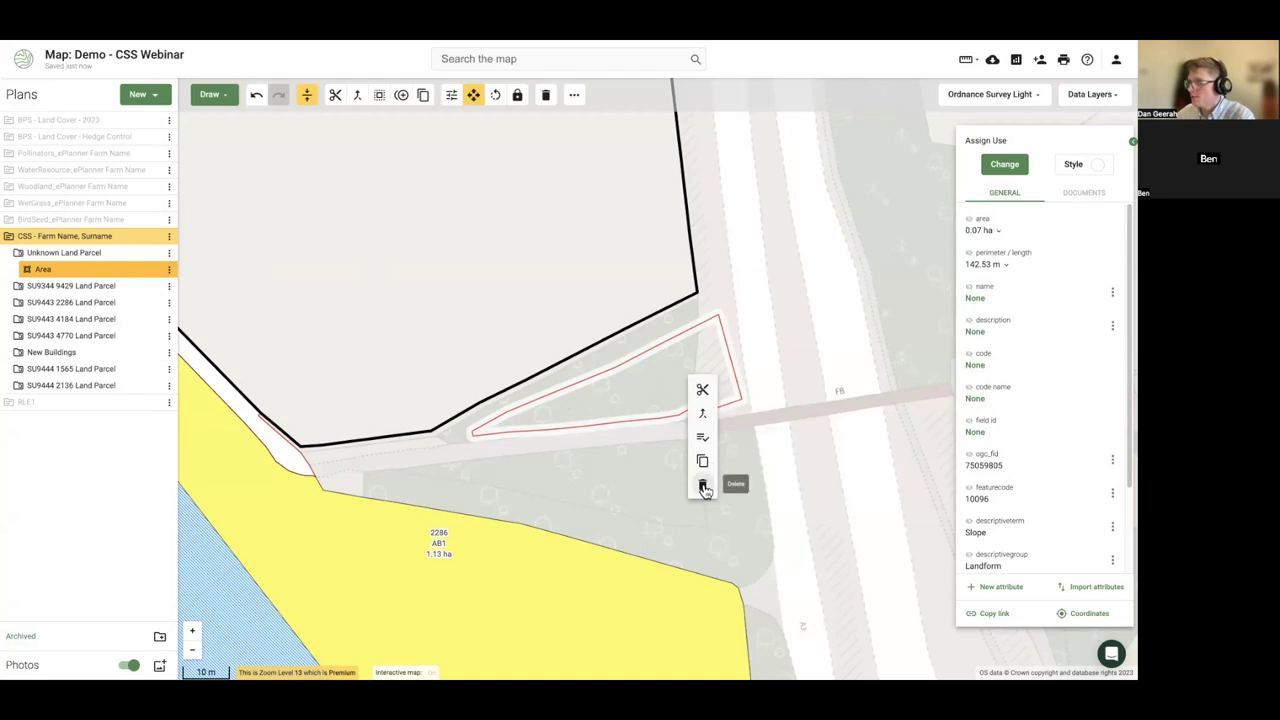
left_click(703, 487)
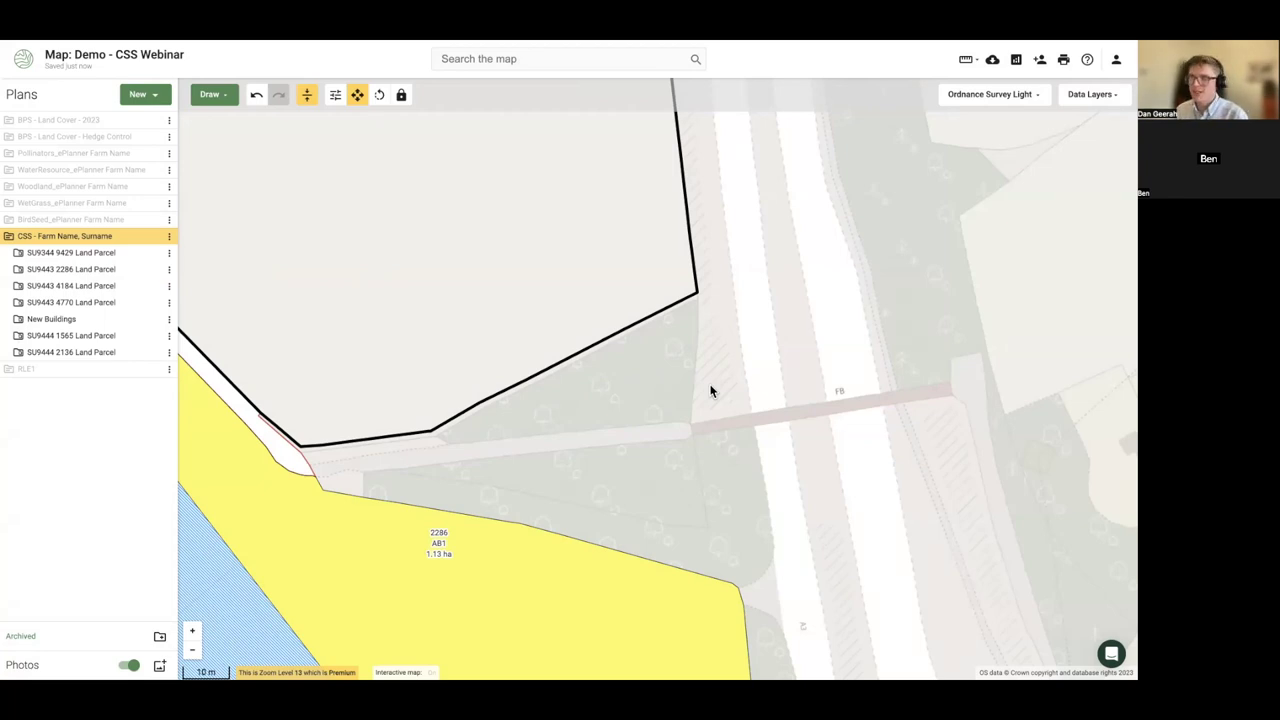
- Pan and zoom out across the farm, then centre on parcel 2136's field with blue dots
left_click_drag(703, 263, 777, 346)
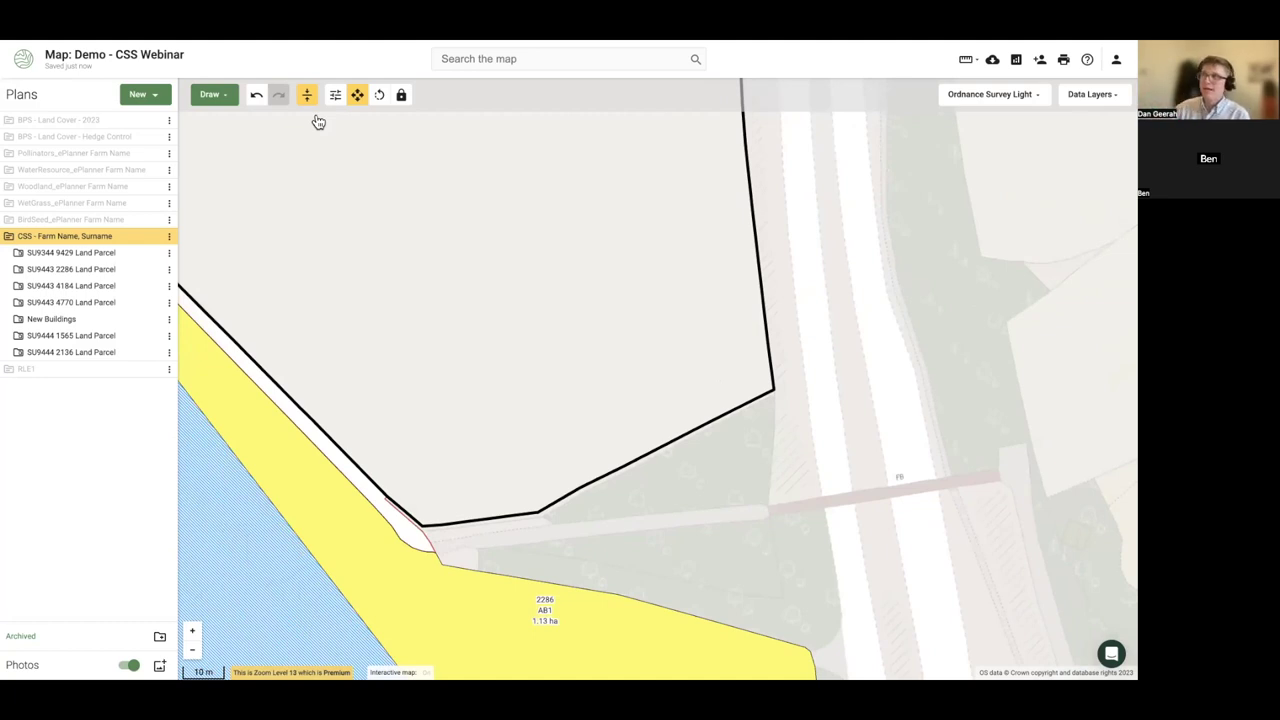
scroll(352, 188, "down", 2)
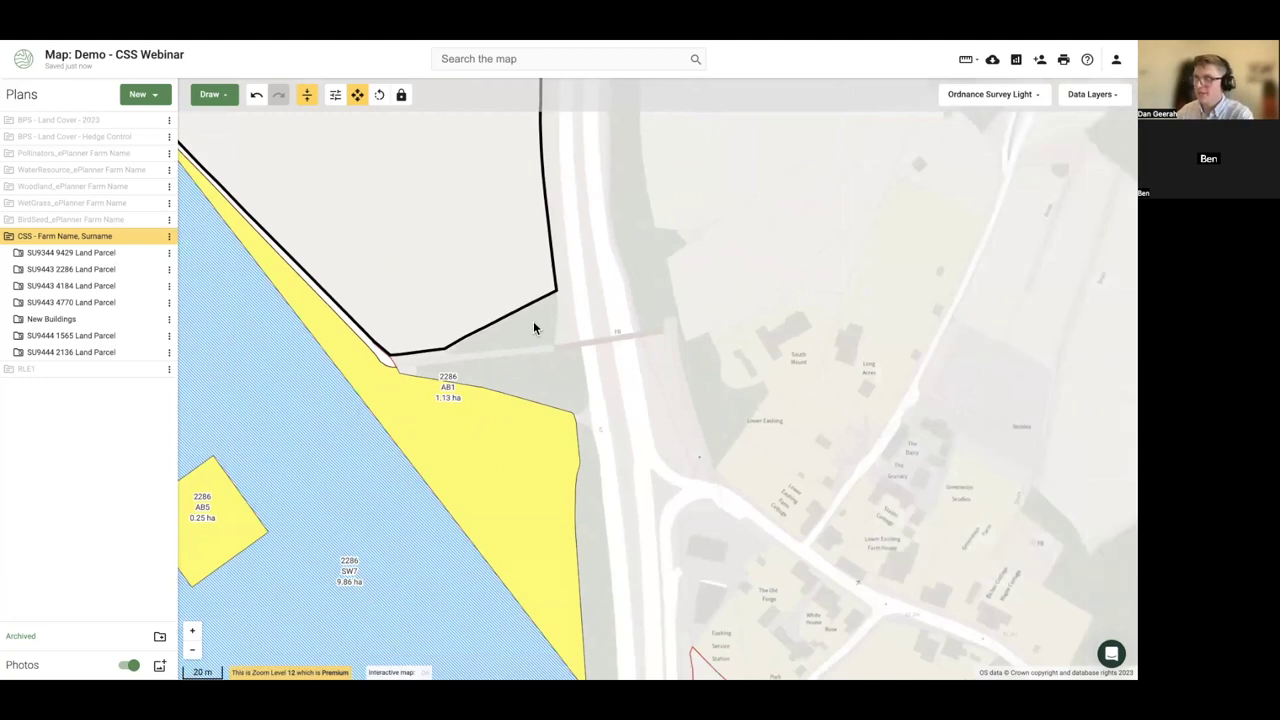
left_click_drag(534, 325, 632, 383)
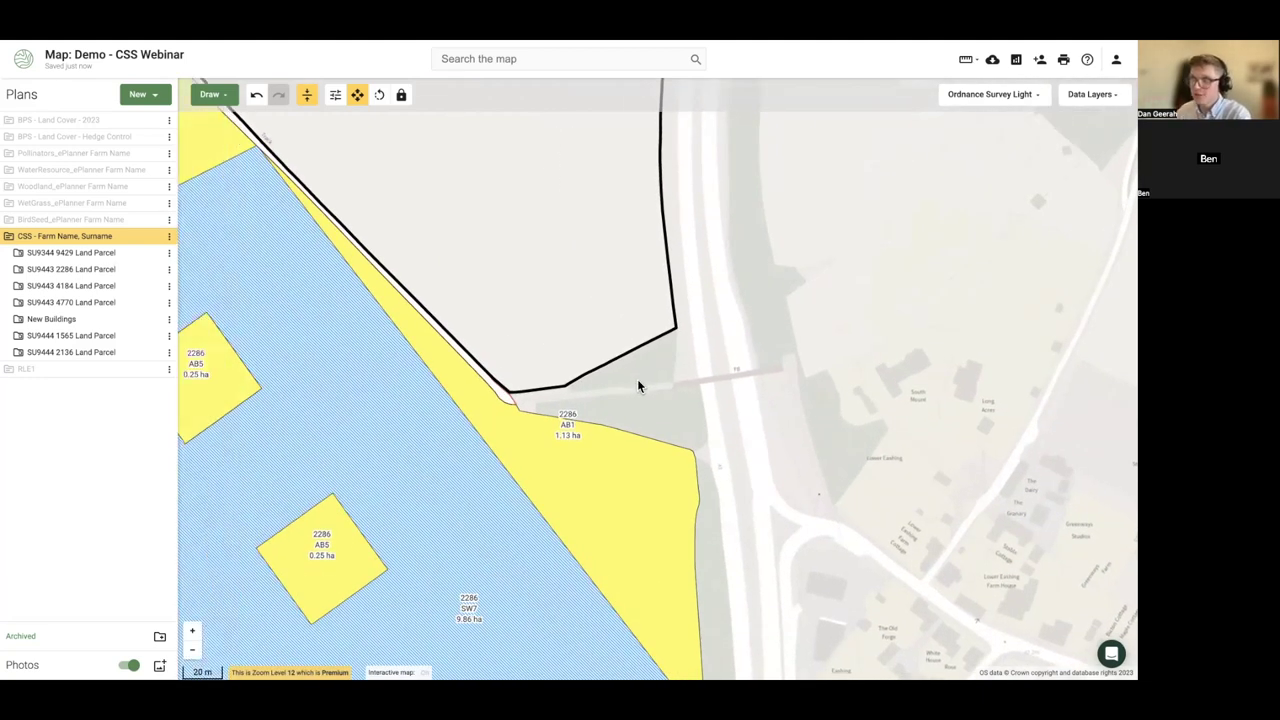
scroll(637, 381, "down", 2)
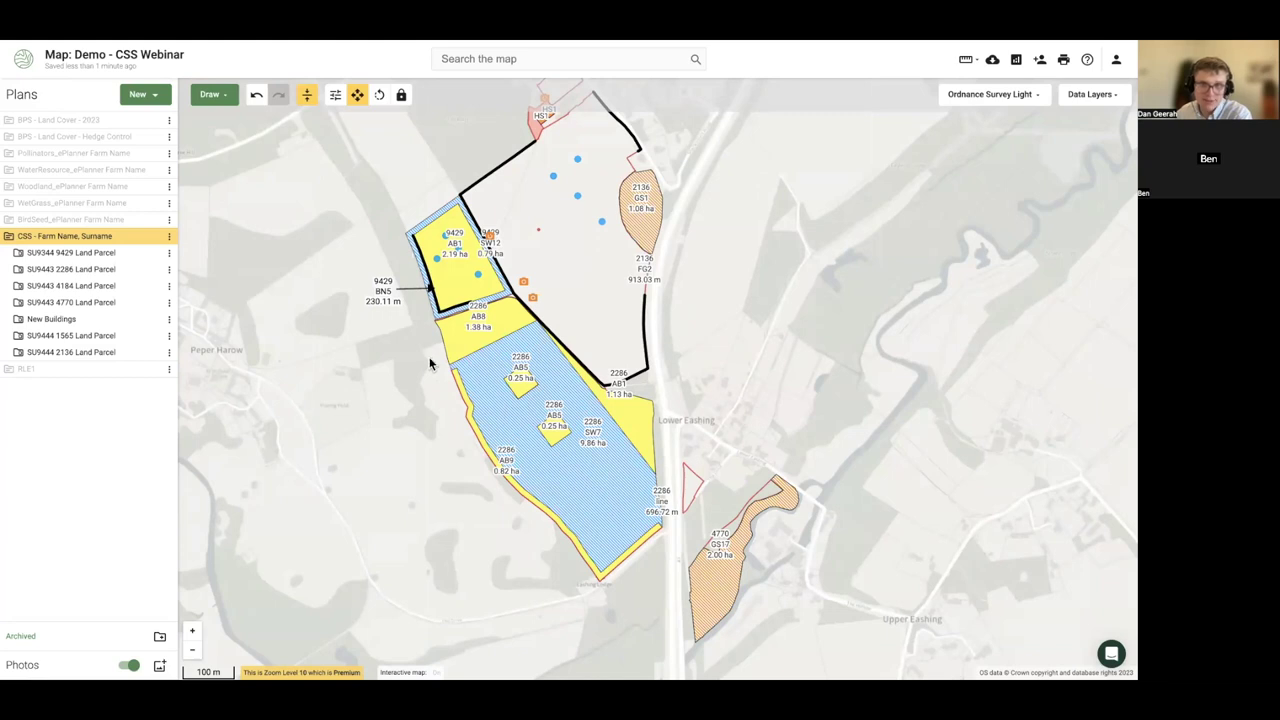
scroll(606, 323, "up", 3)
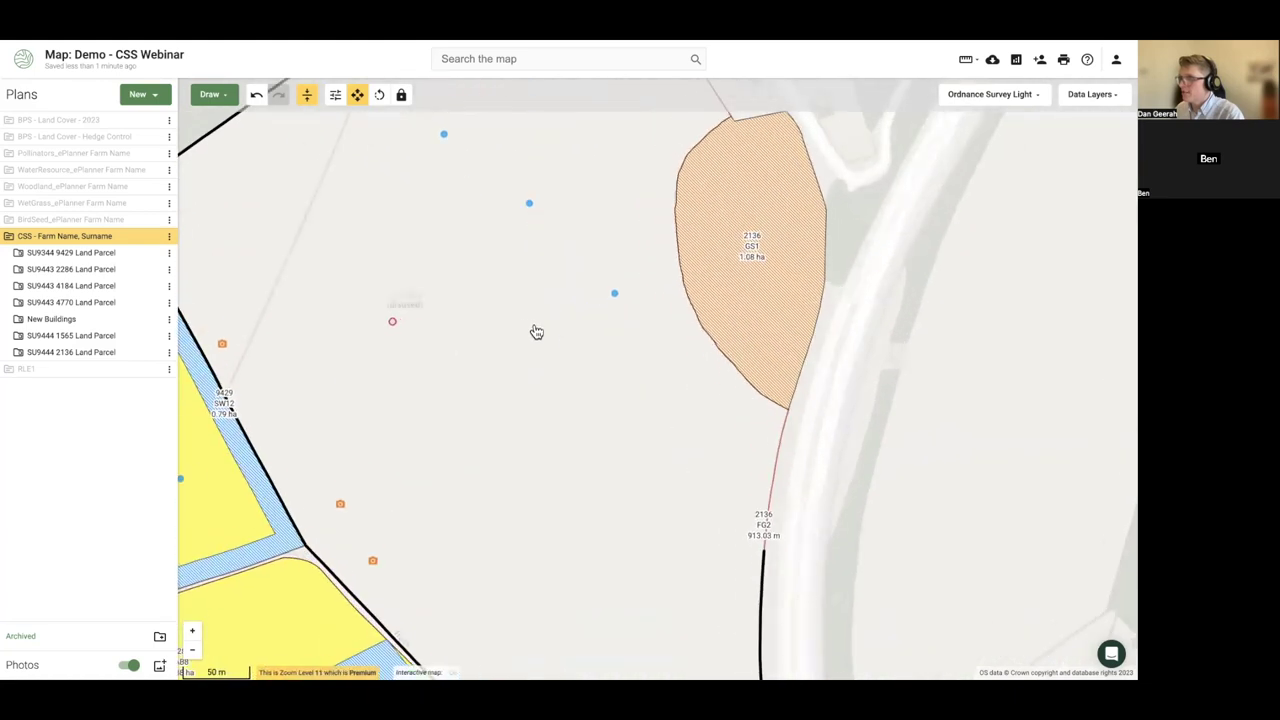
left_click_drag(536, 332, 508, 366)
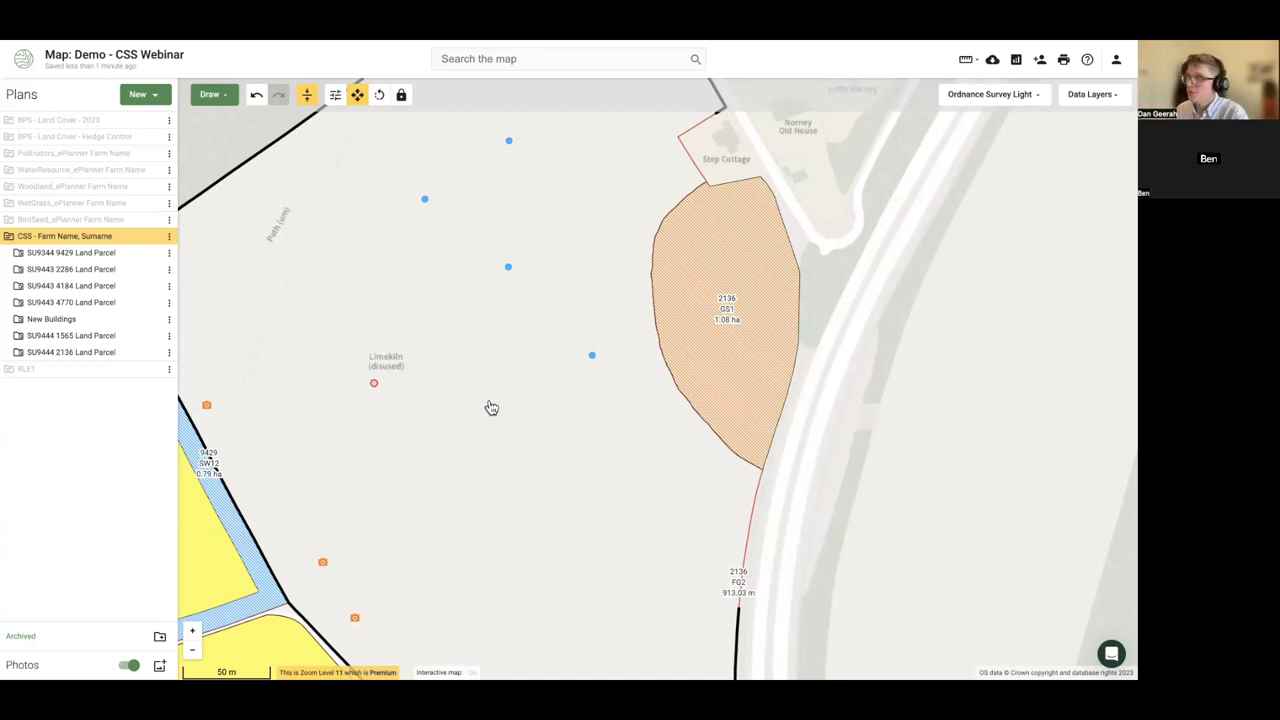
- Draw a line across parcel SU9444 2136 and code it BN11 Planting new hedges
left_click(443, 334)
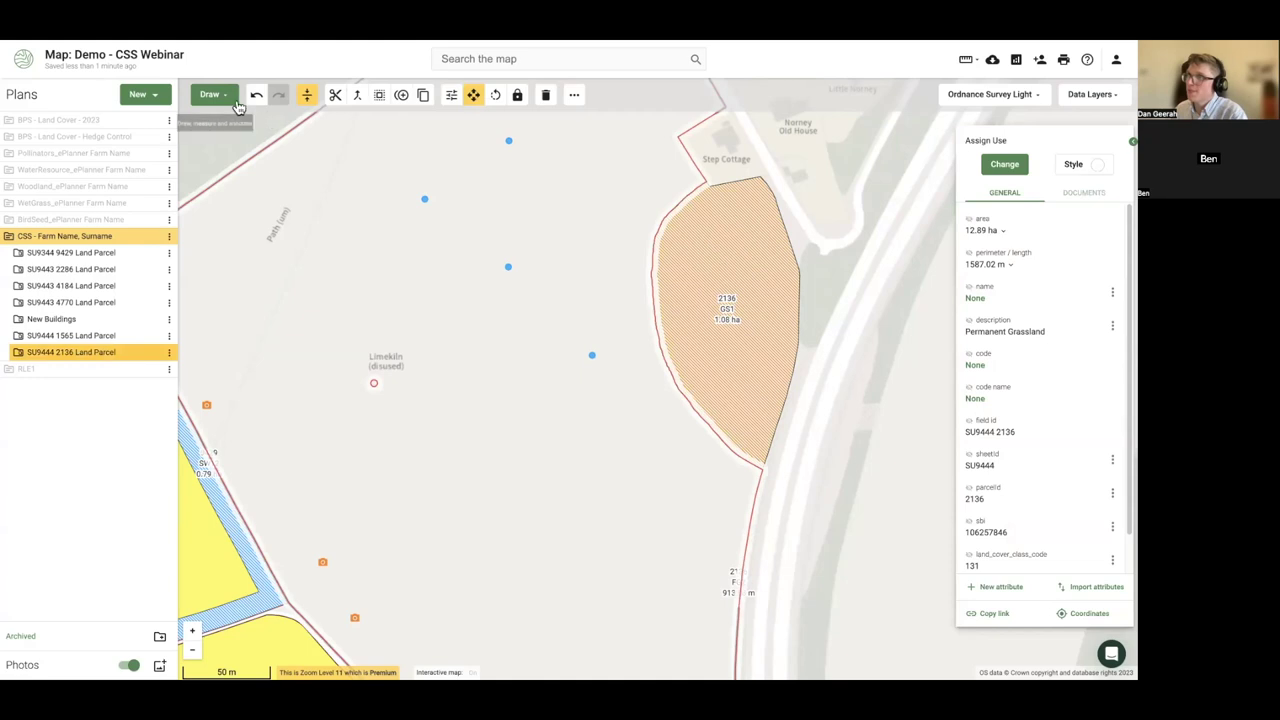
left_click(211, 94)
left_click(250, 134)
left_click(295, 133)
left_click(351, 216)
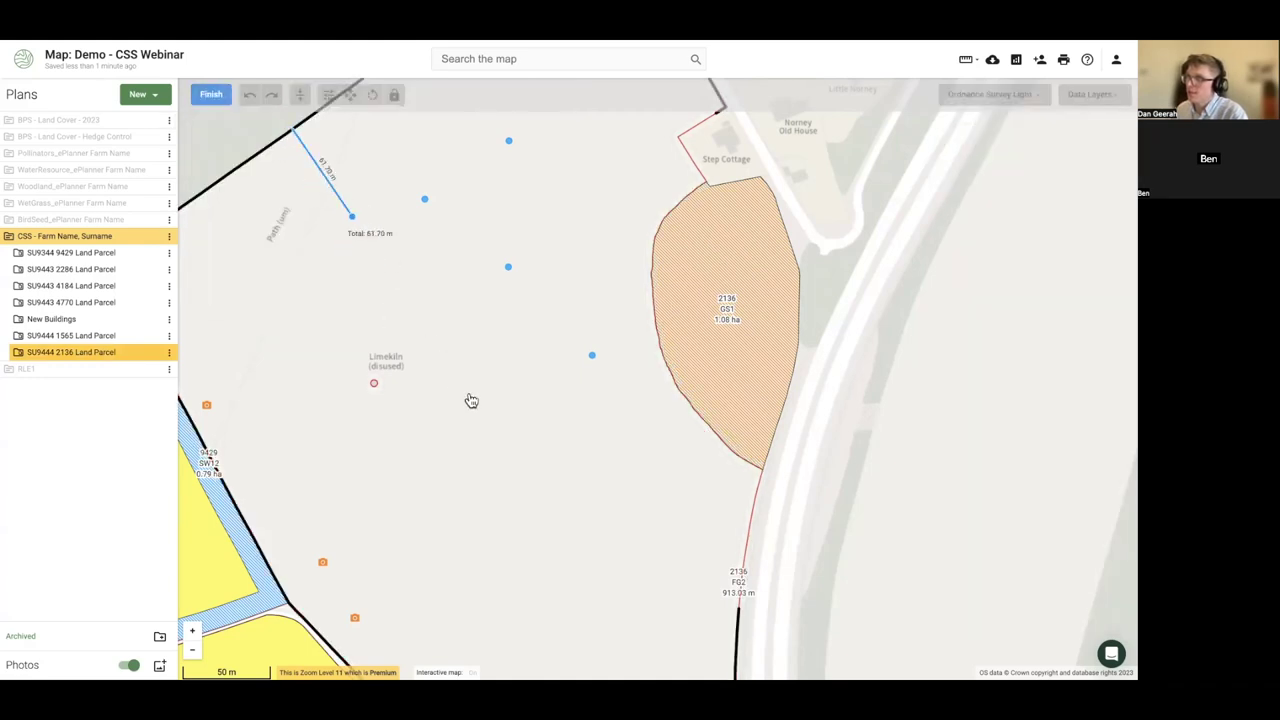
double_click(545, 464)
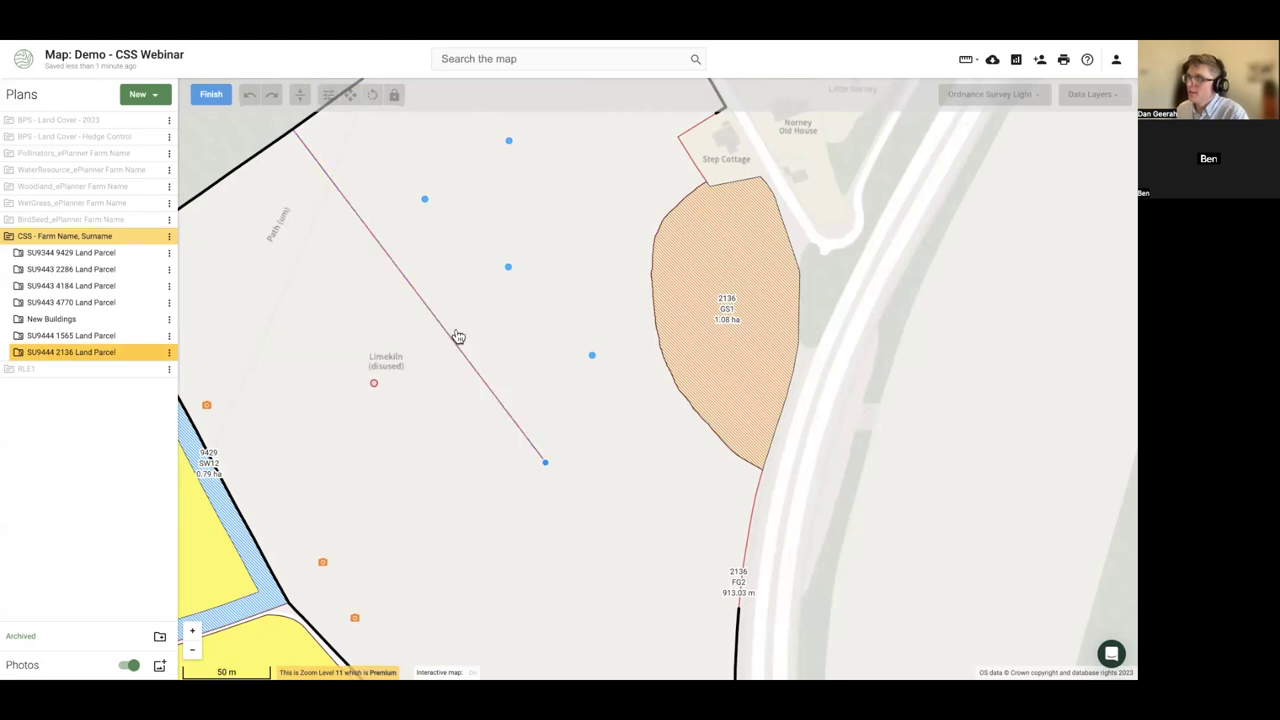
left_click(211, 94)
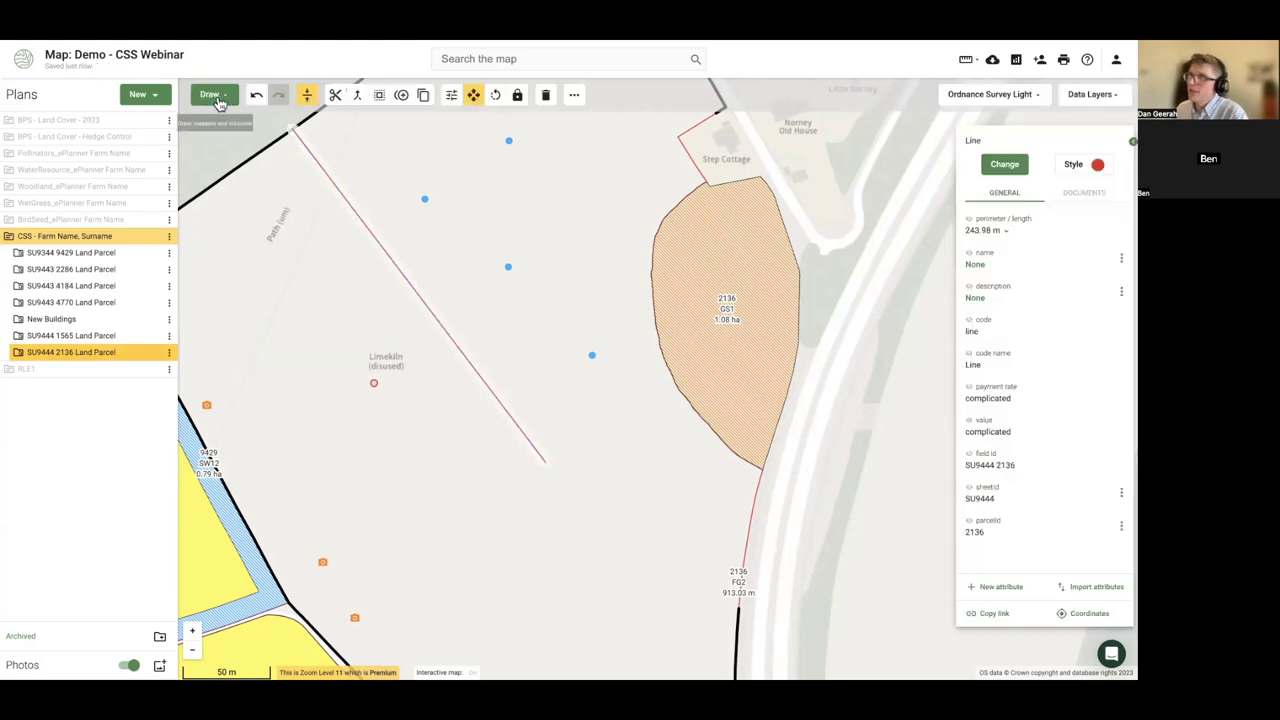
left_click(998, 164)
type("hedge")
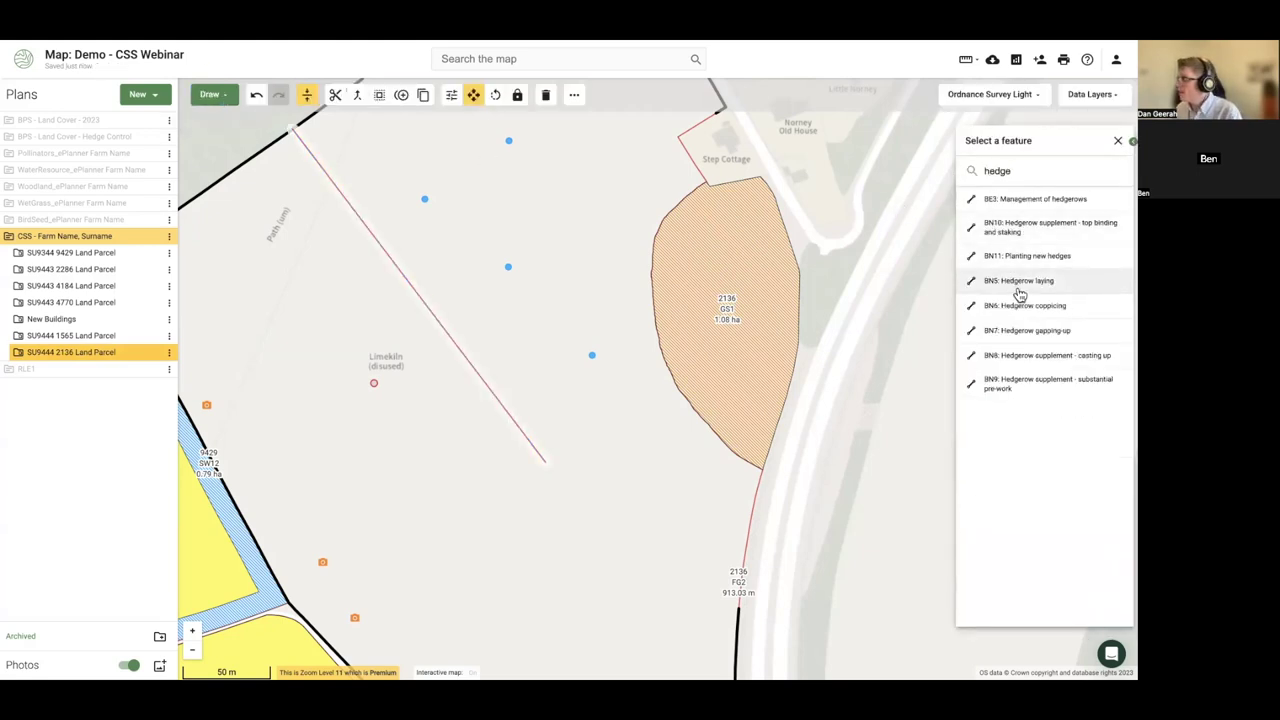
left_click(1018, 258)
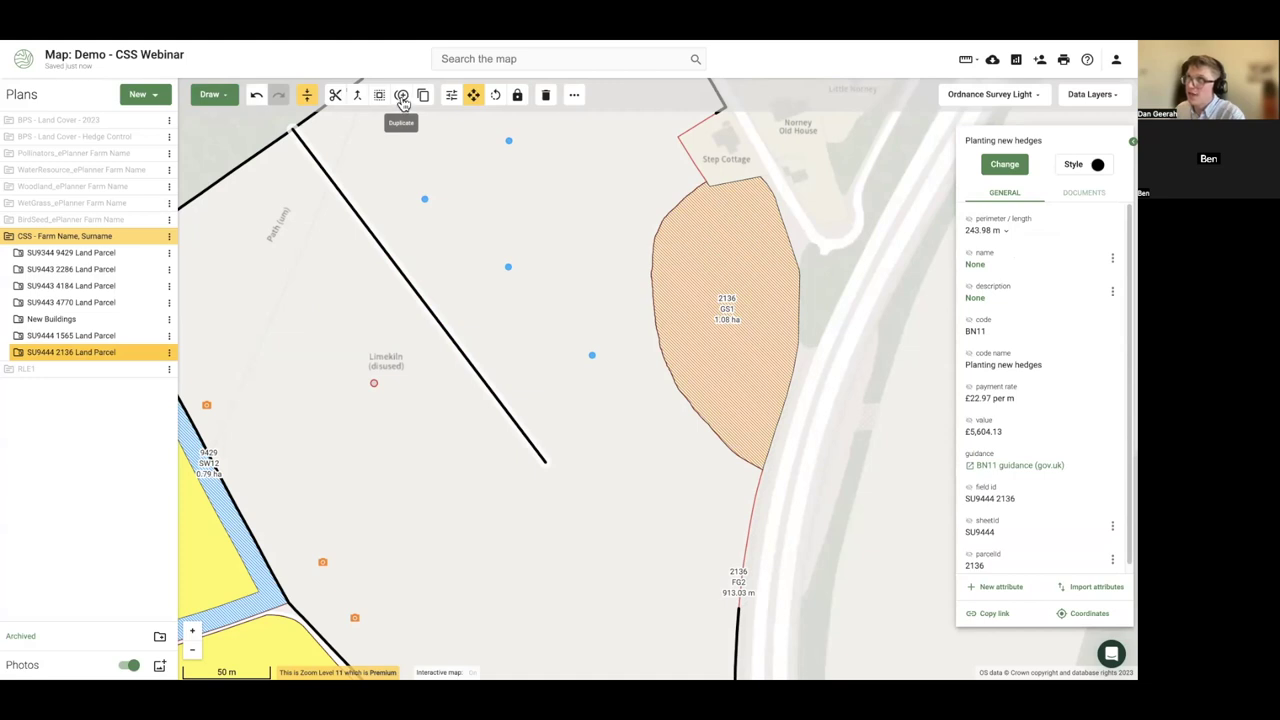
- Add two parallel copies of the hedge line and recode one as 243.98 m FG2 Sheep netting
left_click(401, 99)
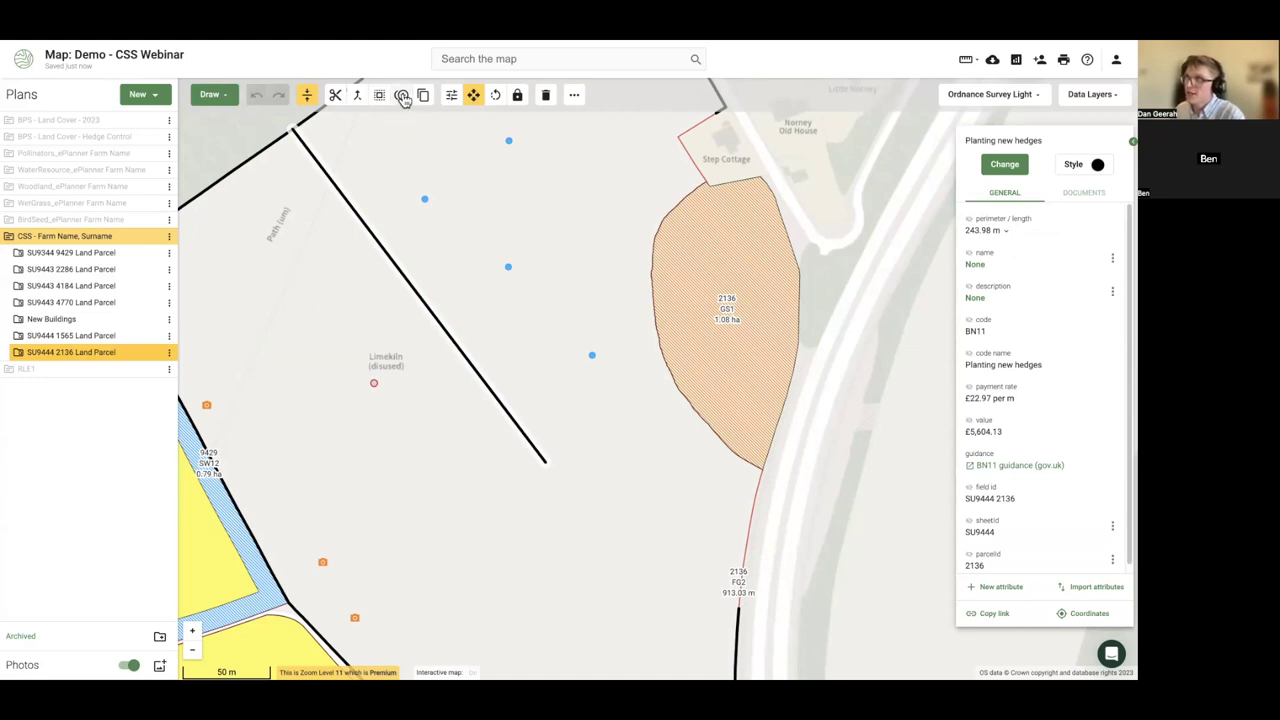
left_click(360, 244)
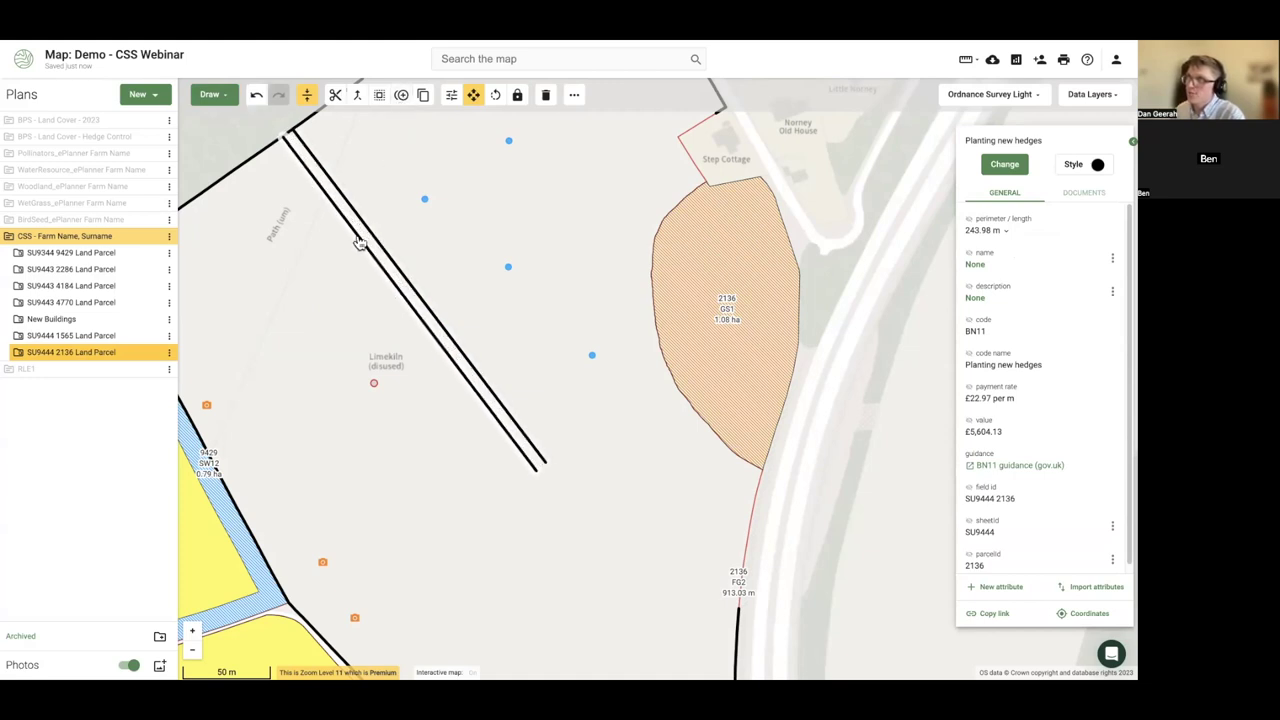
left_click(385, 228)
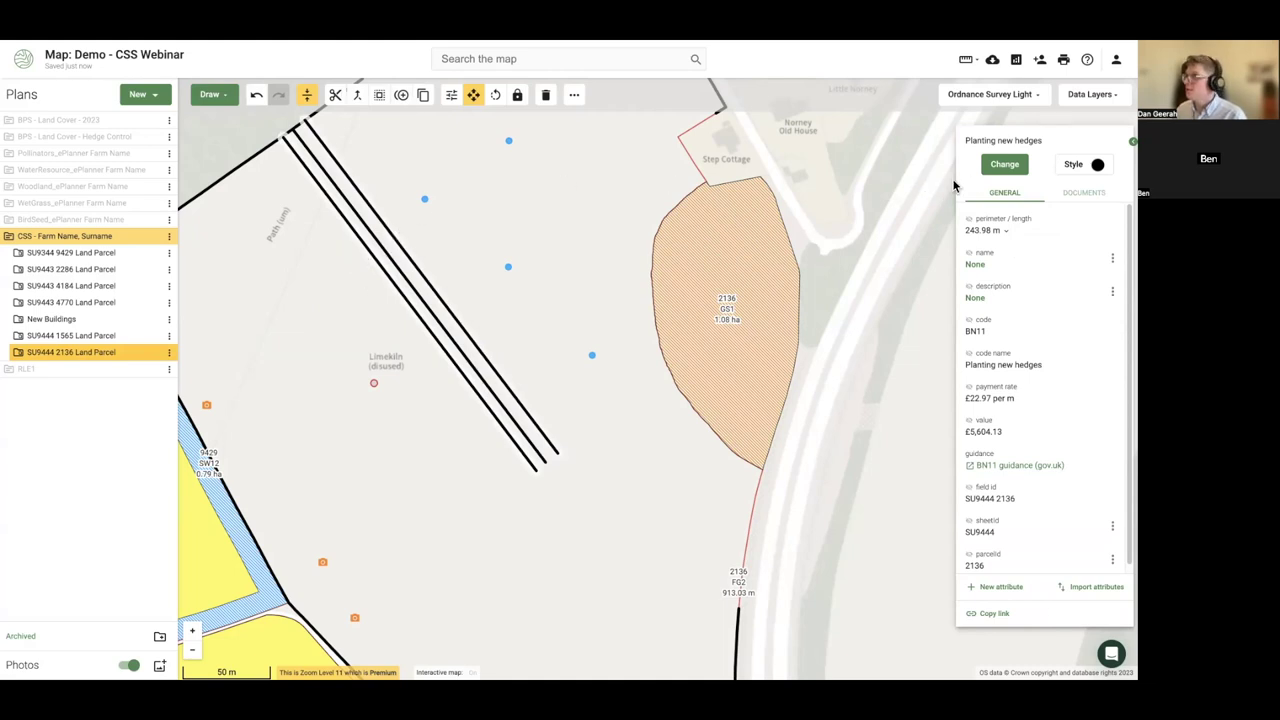
left_click(990, 165)
type("fg2")
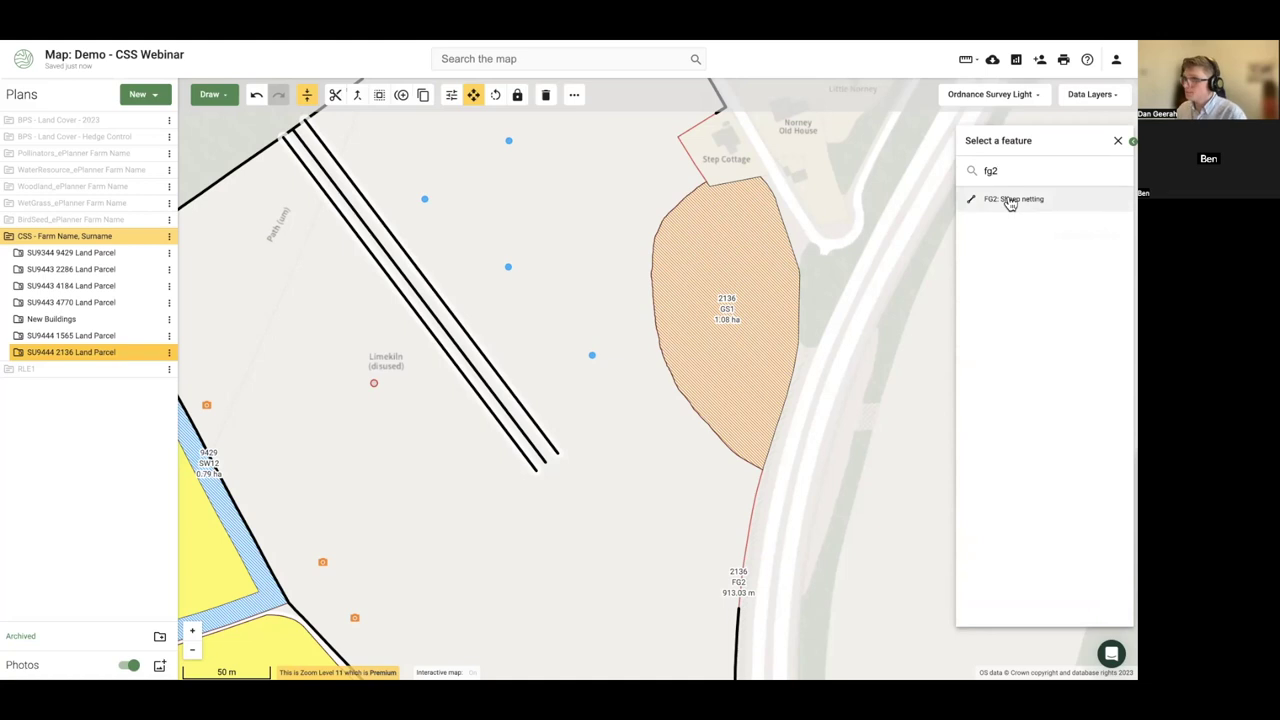
left_click(1010, 201)
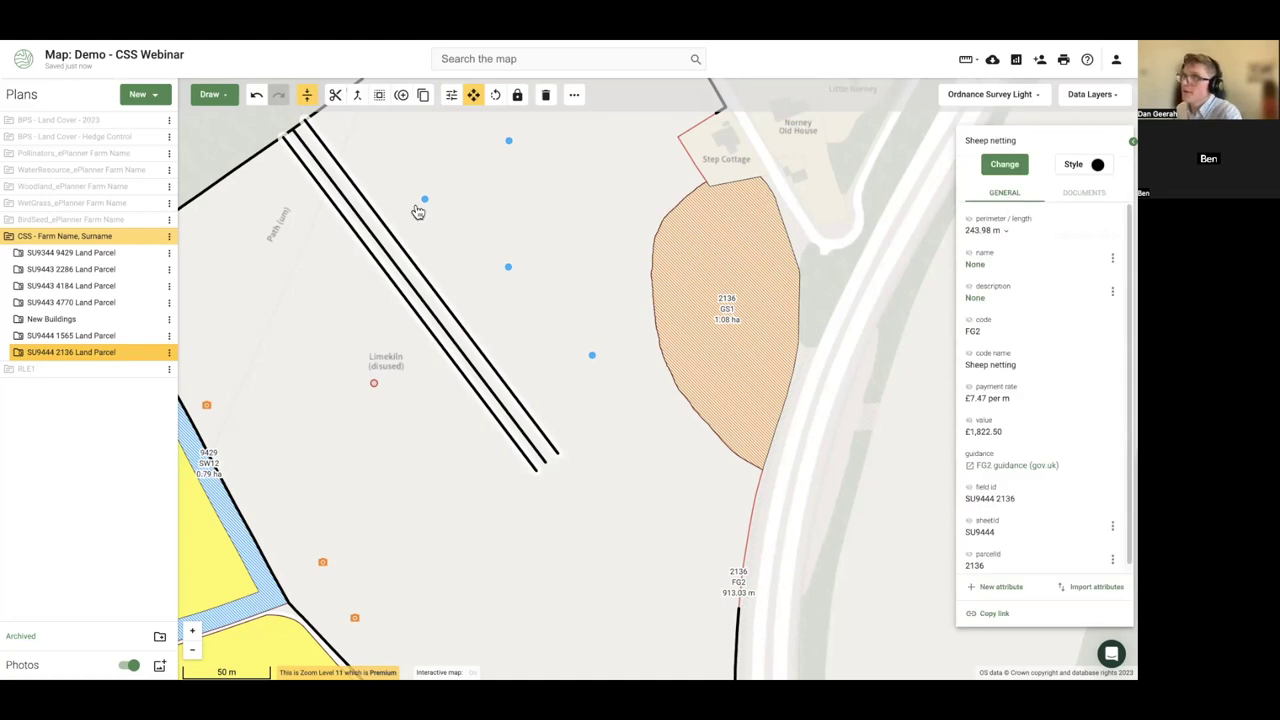
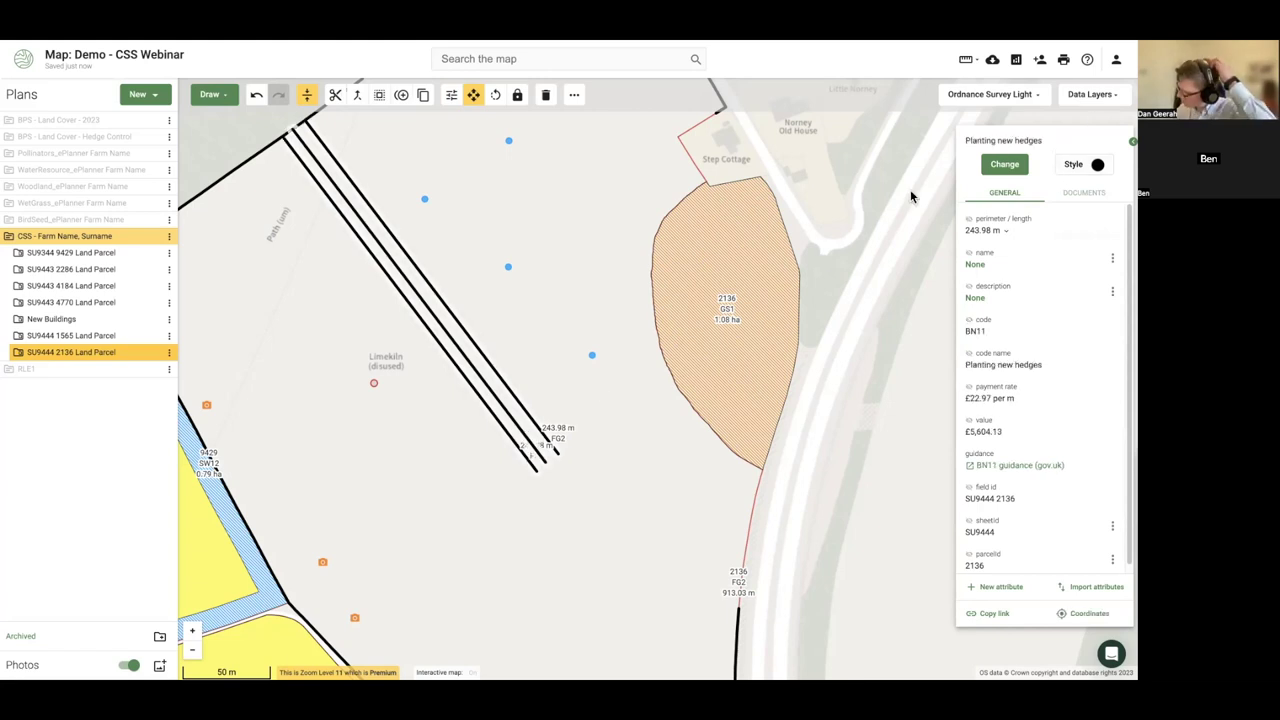
- Change the 243.98 m hedge line's line type to dotted, then recheck its details
left_click(1090, 166)
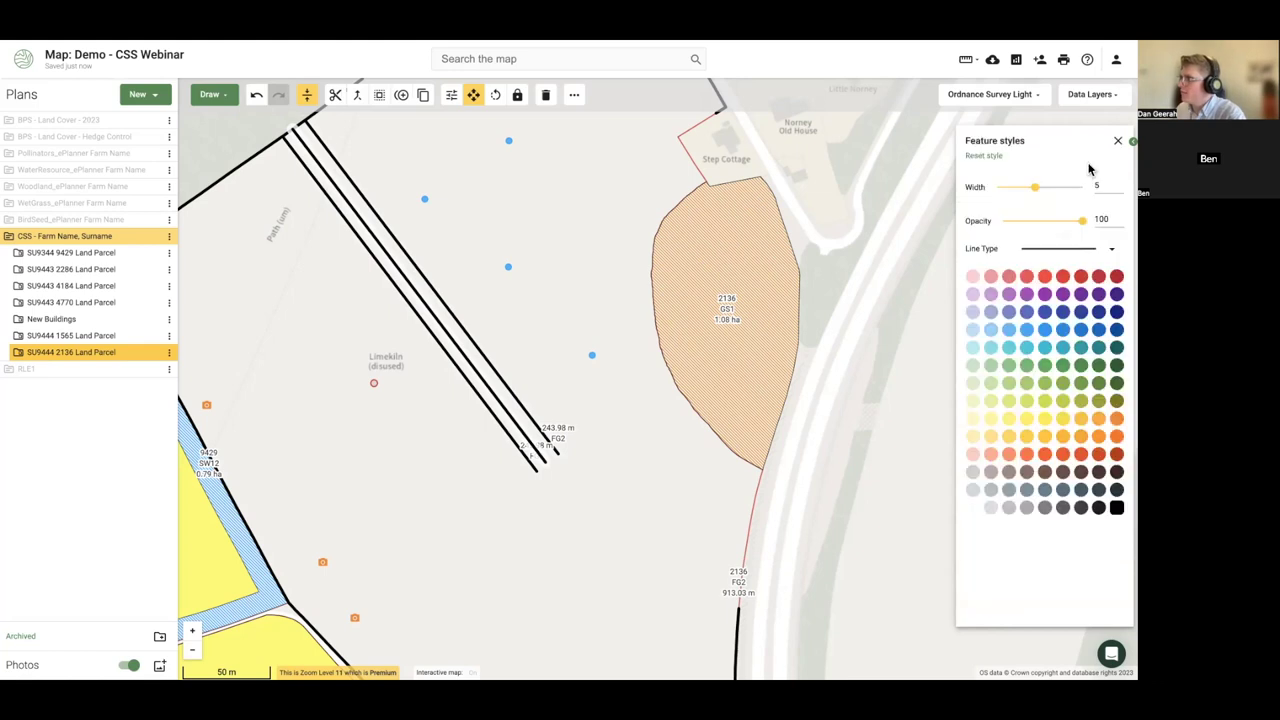
left_click(1050, 249)
left_click(1048, 290)
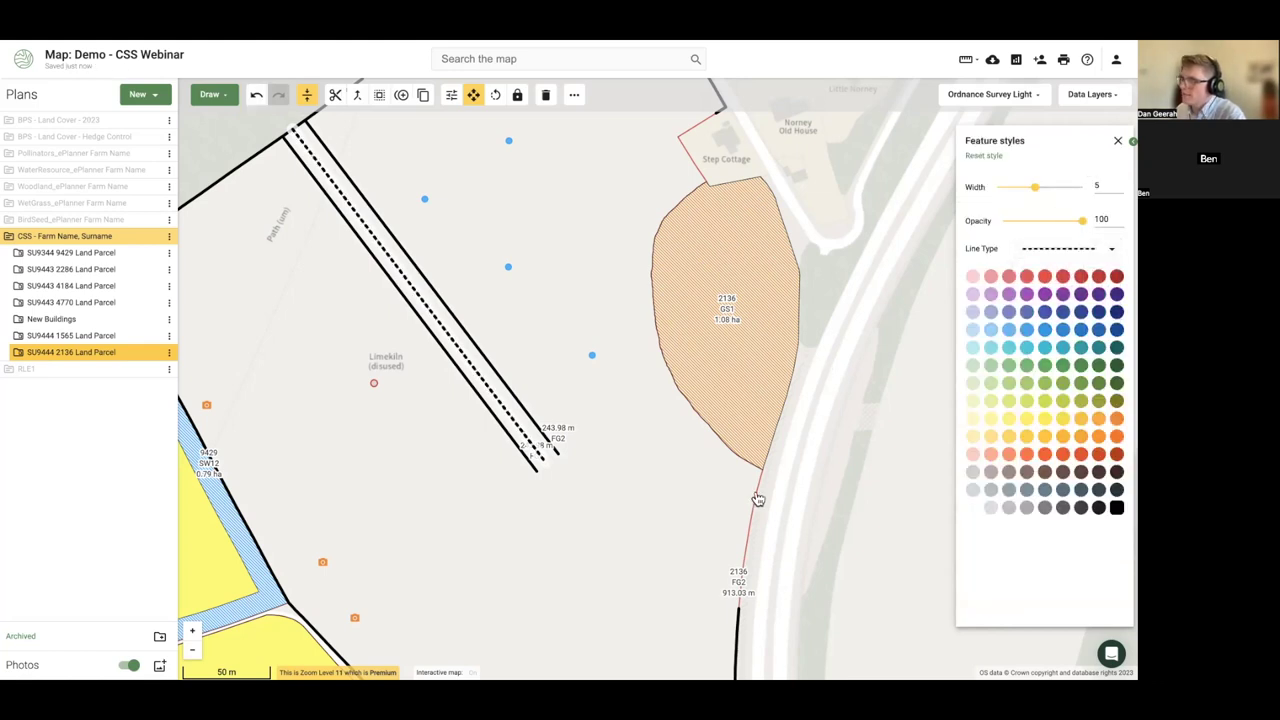
left_click(846, 496)
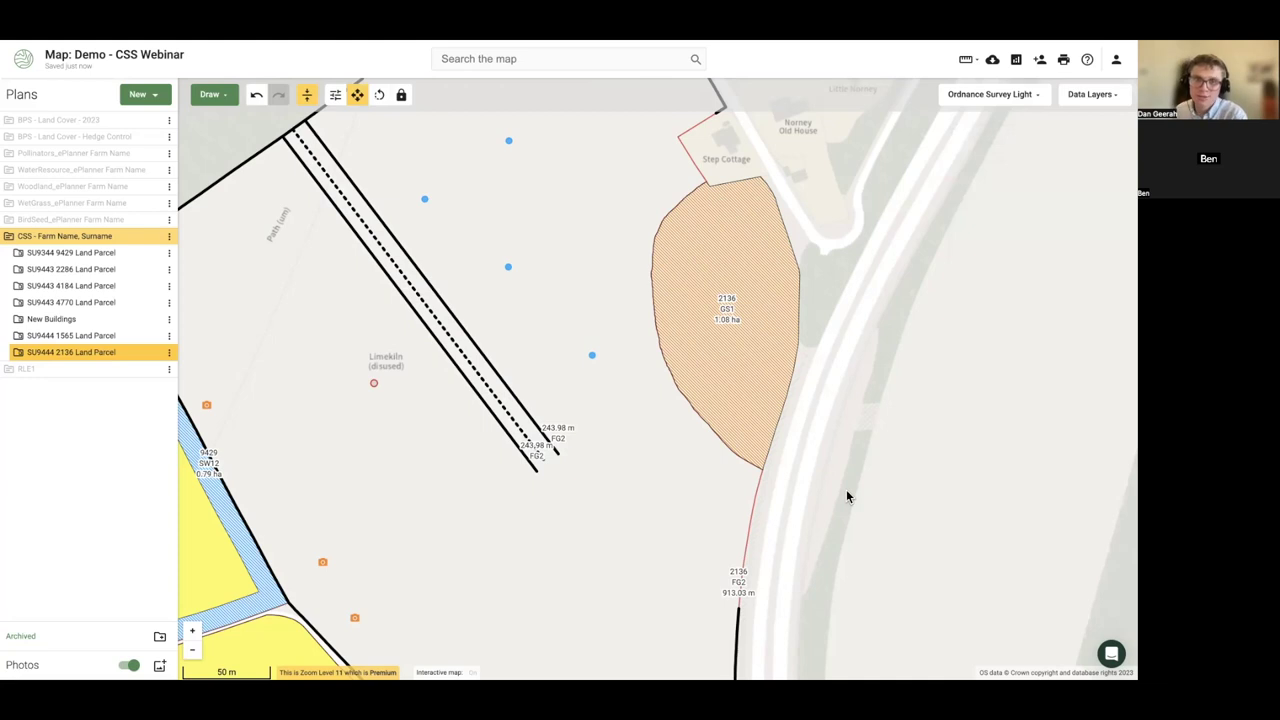
left_click(520, 428)
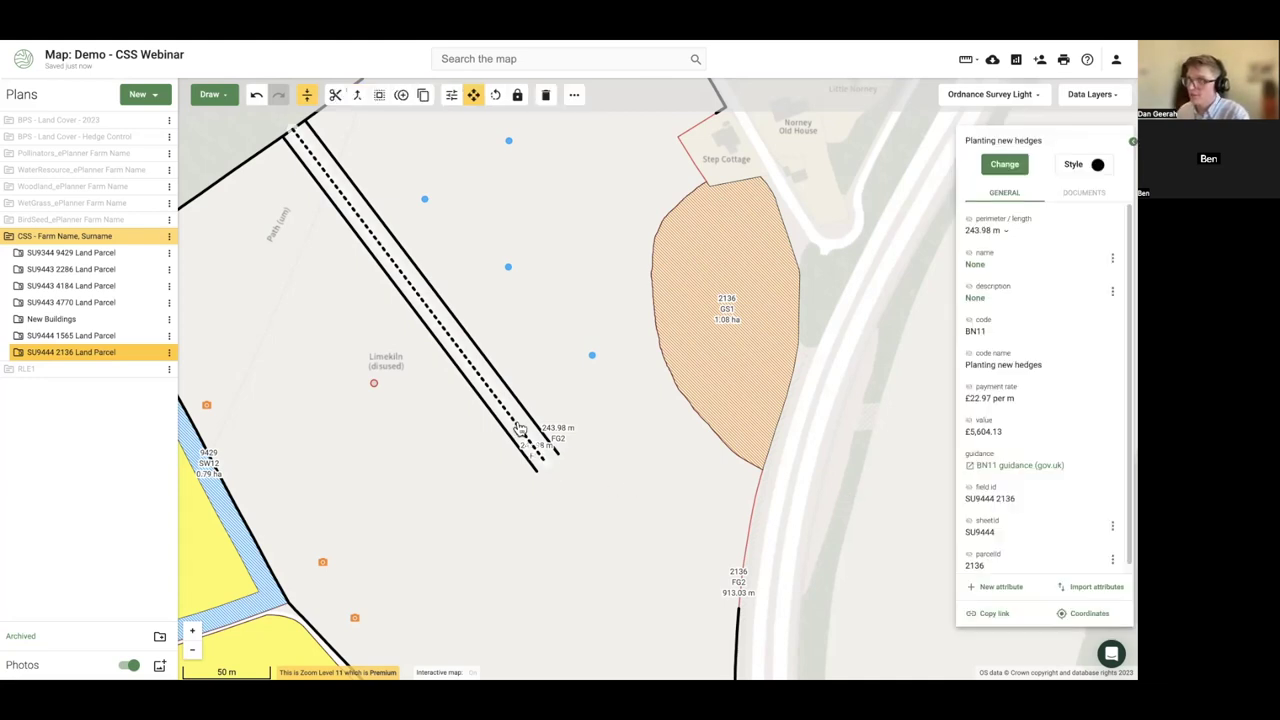
left_click(827, 467)
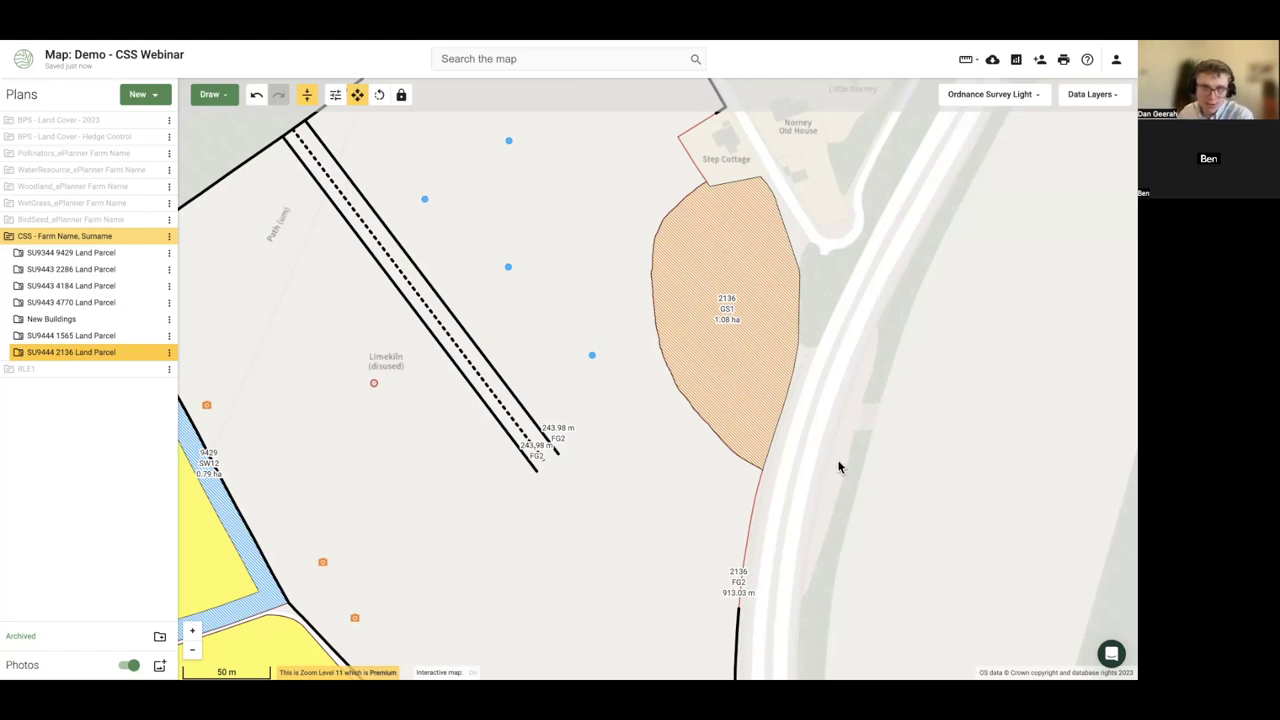
- Select parcel 2136 GS1 and search its option code for WS1, then clear the search
left_click(737, 307)
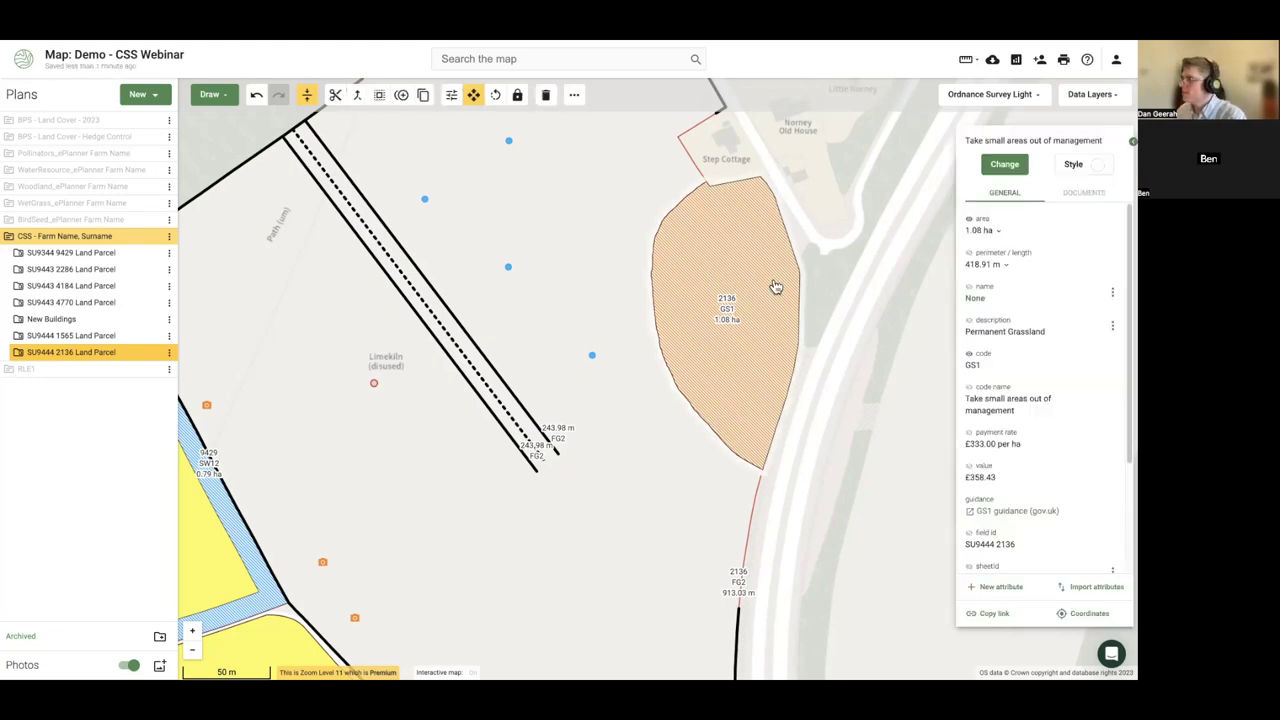
left_click(451, 95)
left_click(1005, 165)
type("ws1")
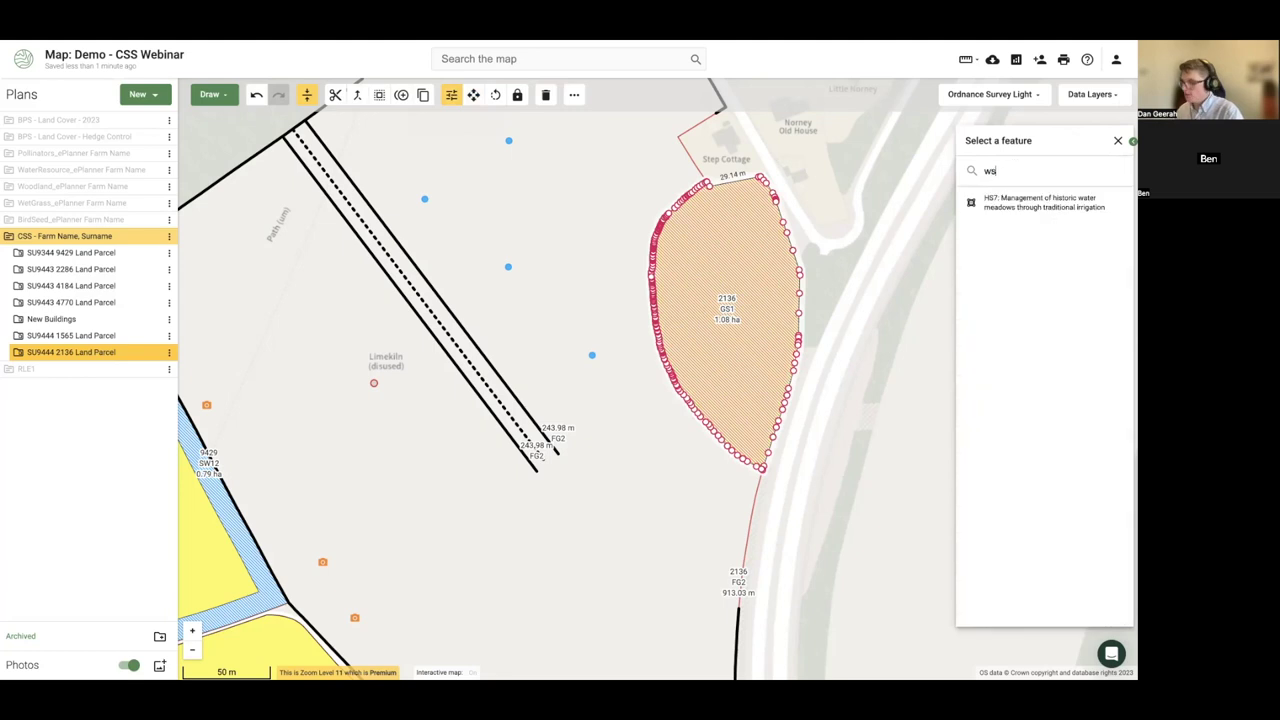
key("BackSpace")
key("BackSpace")
key("BackSpace")
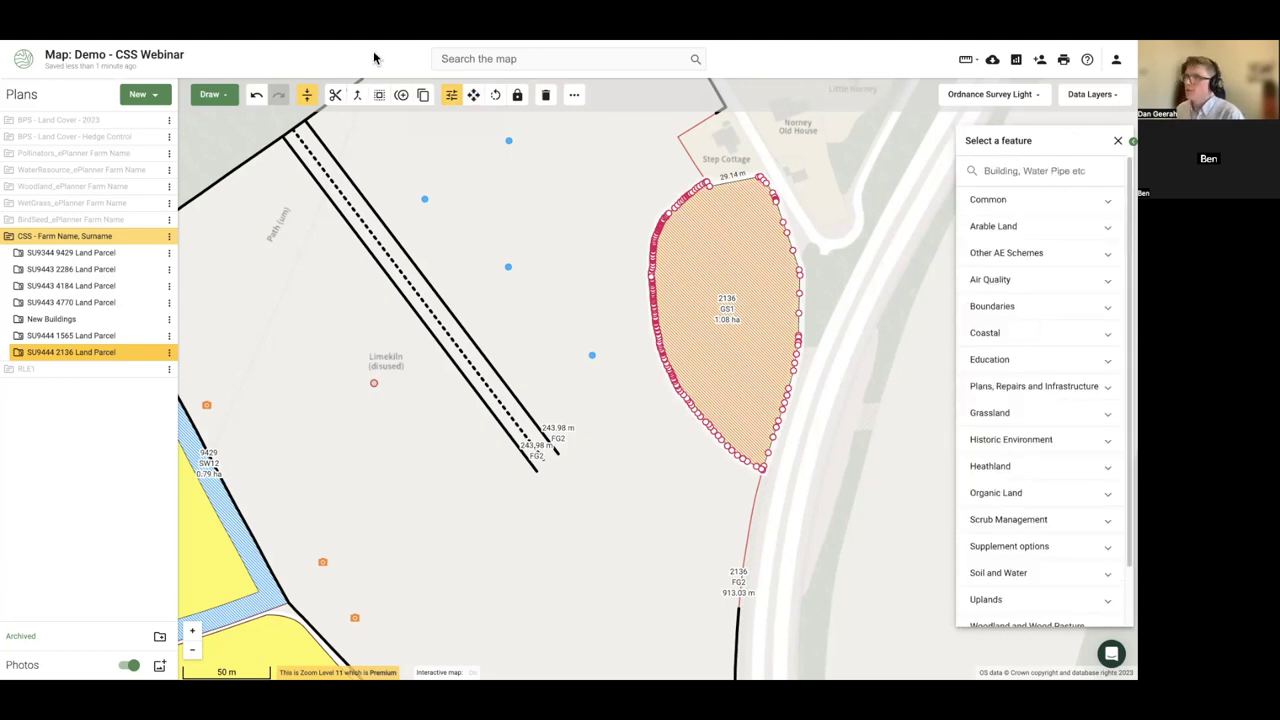
- Place a new point near the path in the north-west of the field
left_click(211, 95)
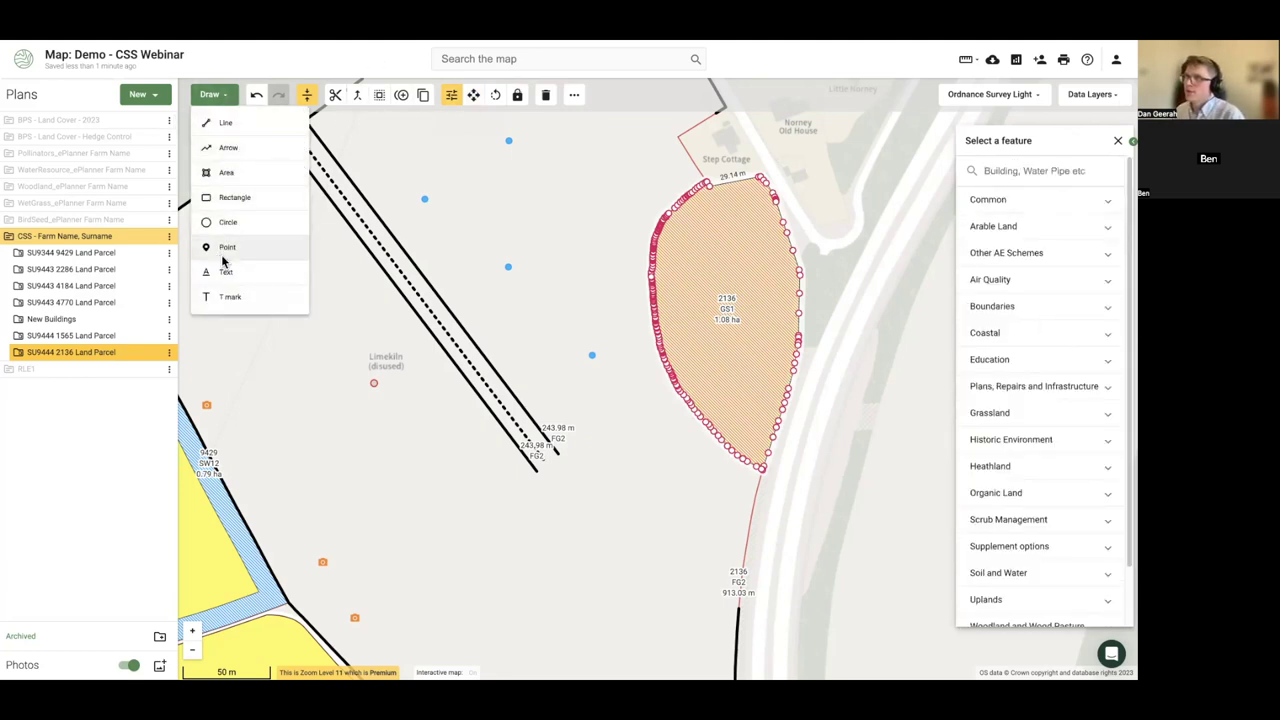
left_click(227, 247)
left_click(267, 253)
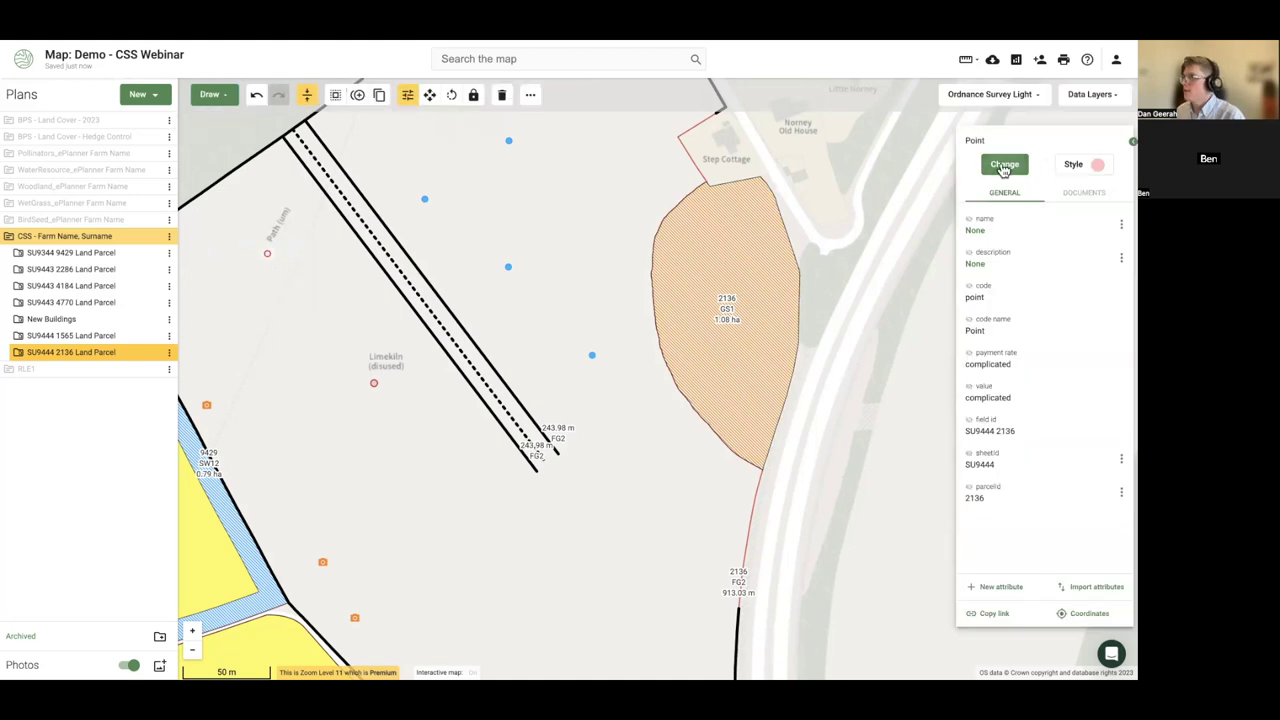
- Search the new point's feature type for WS1 and WS, clearing each search
left_click(1004, 168)
type("ws1")
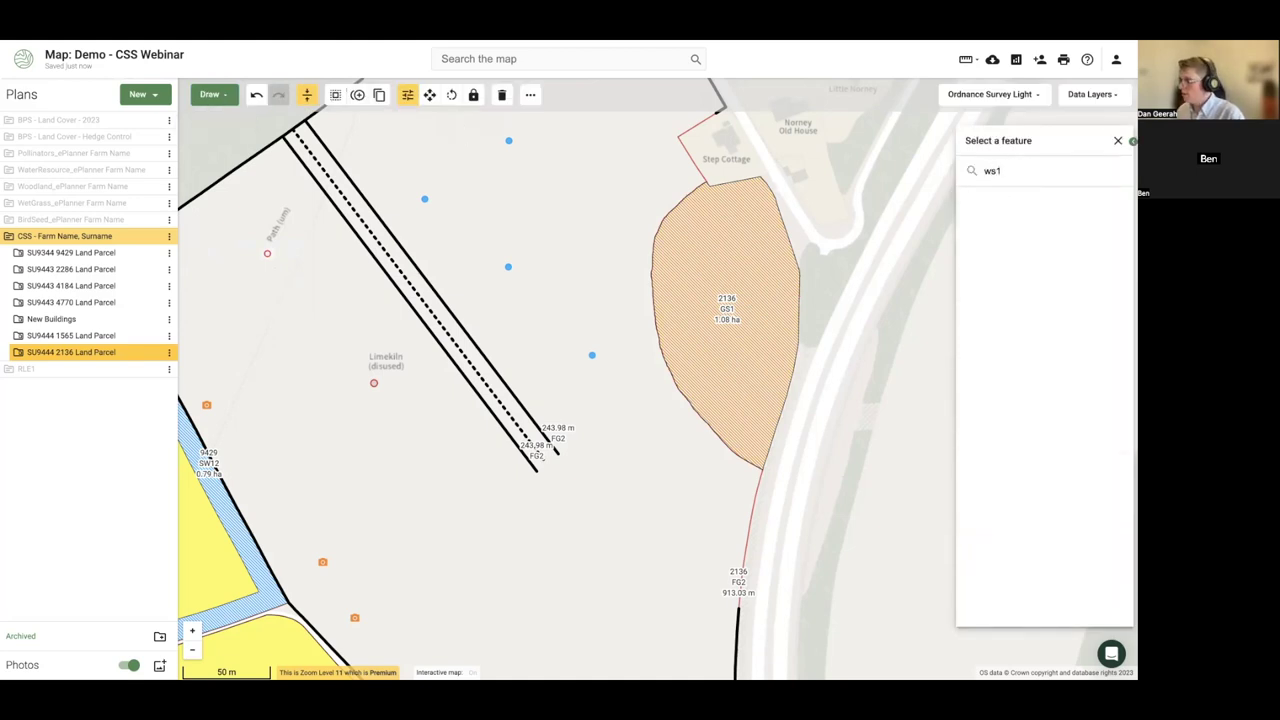
key("BackSpace")
key("BackSpace")
key("BackSpace")
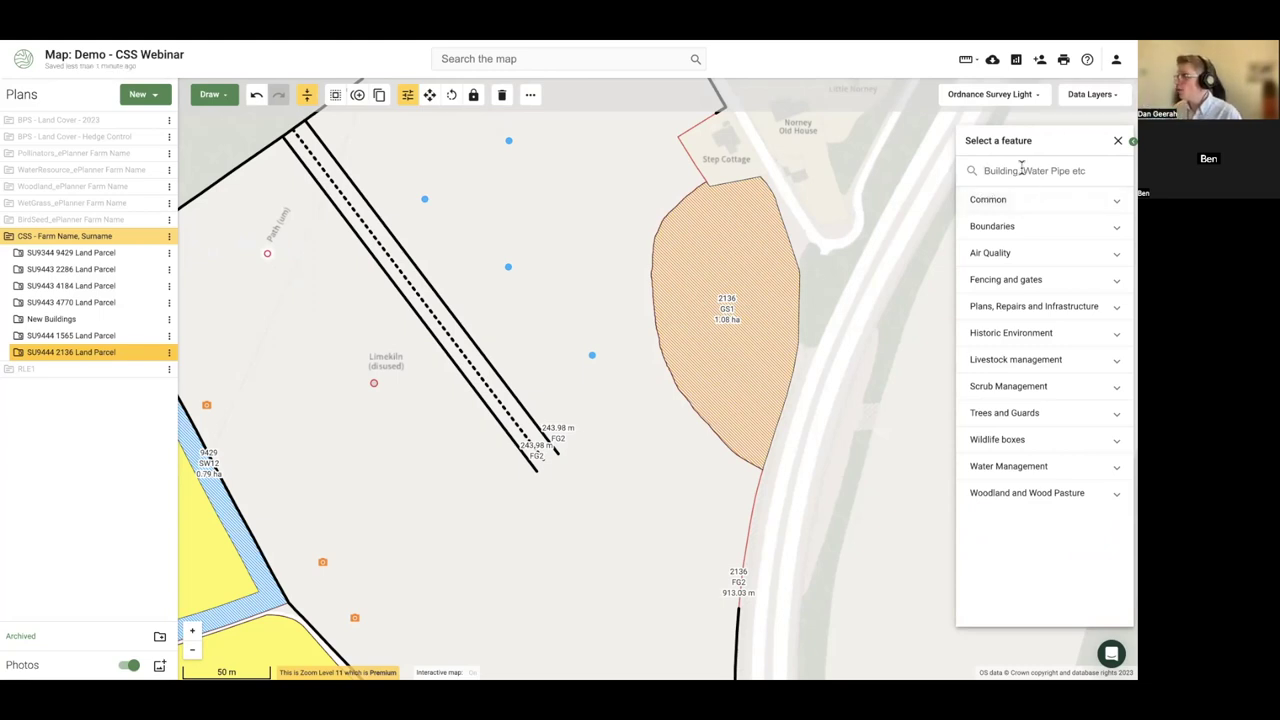
type("ws")
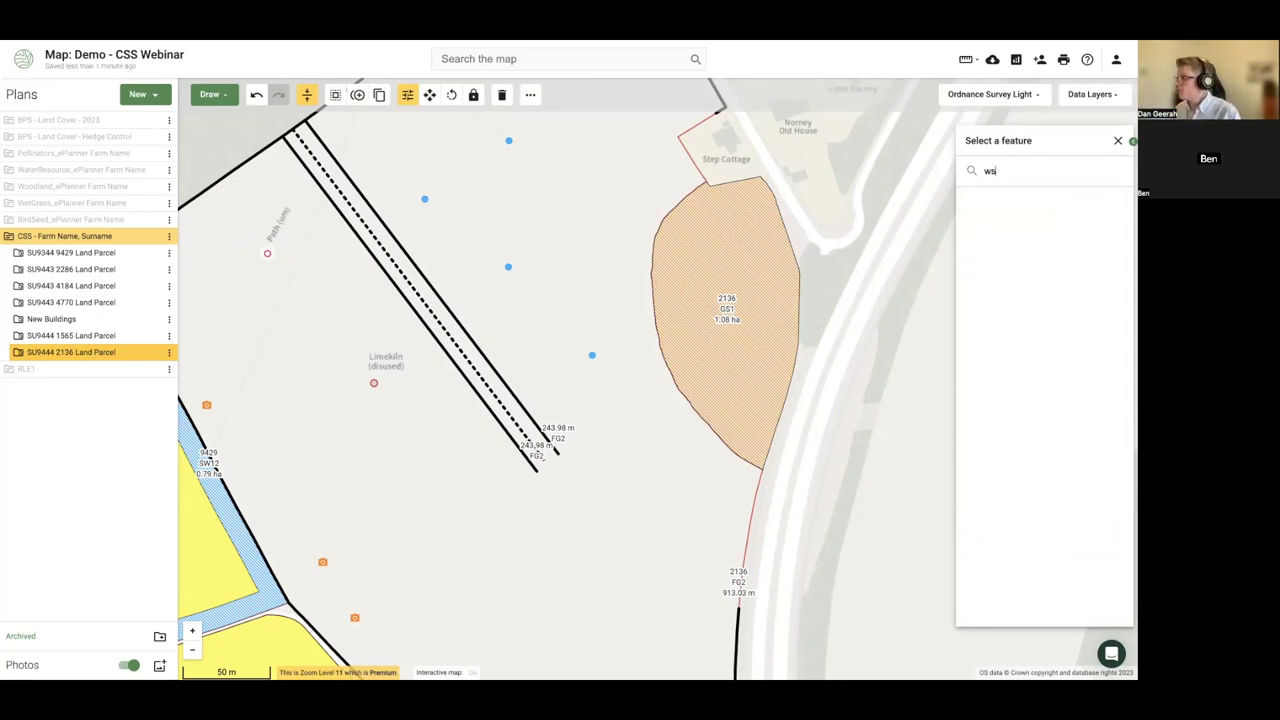
key("BackSpace")
key("BackSpace")
left_click(209, 94)
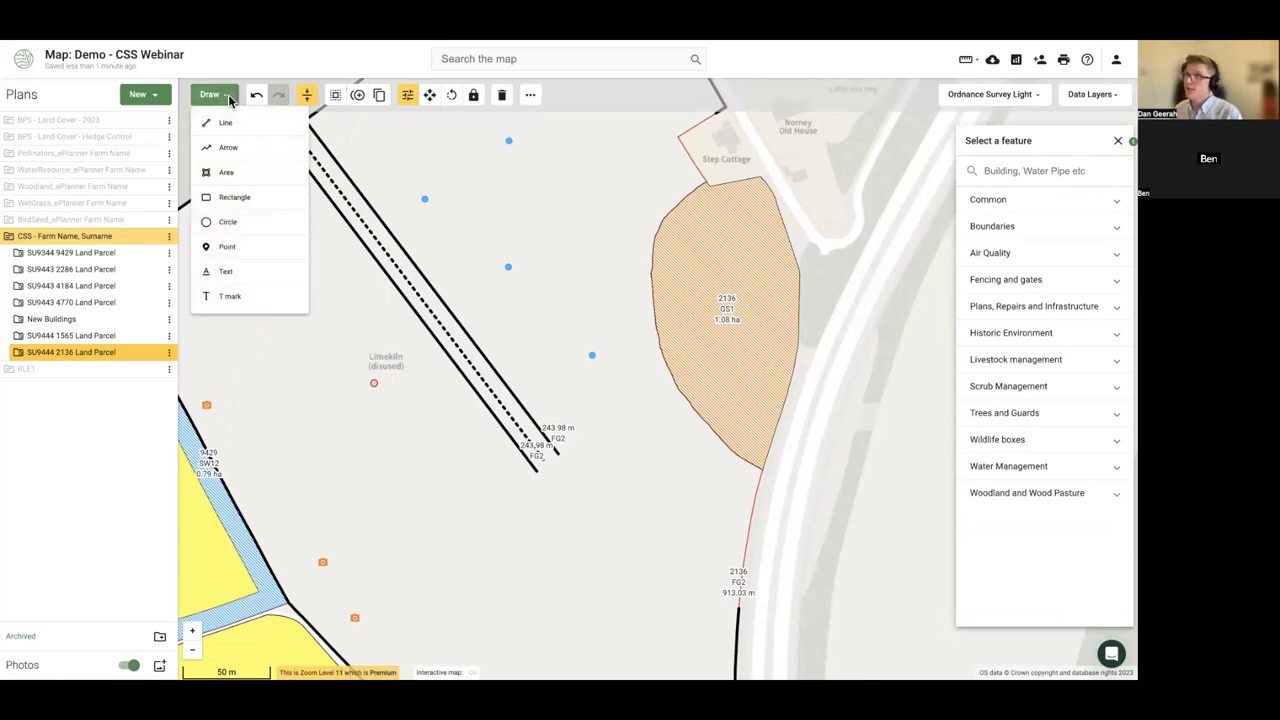
- Draw a three-vertex line beside the path, 60.86 m and 42.13 m long
left_click(235, 137)
left_click(256, 230)
left_click(325, 300)
left_click(263, 338)
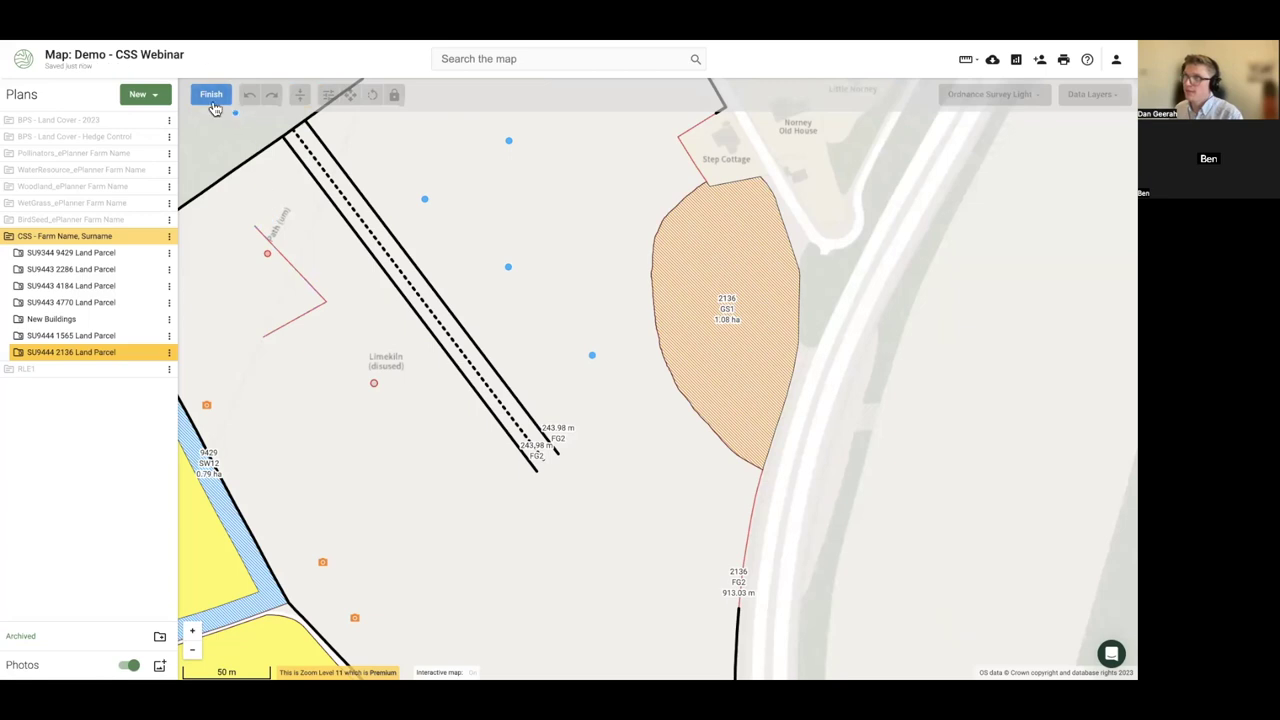
left_click(211, 94)
- Search the new line's feature type for WS3 and WS2, then close the picker unchanged
left_click(1005, 160)
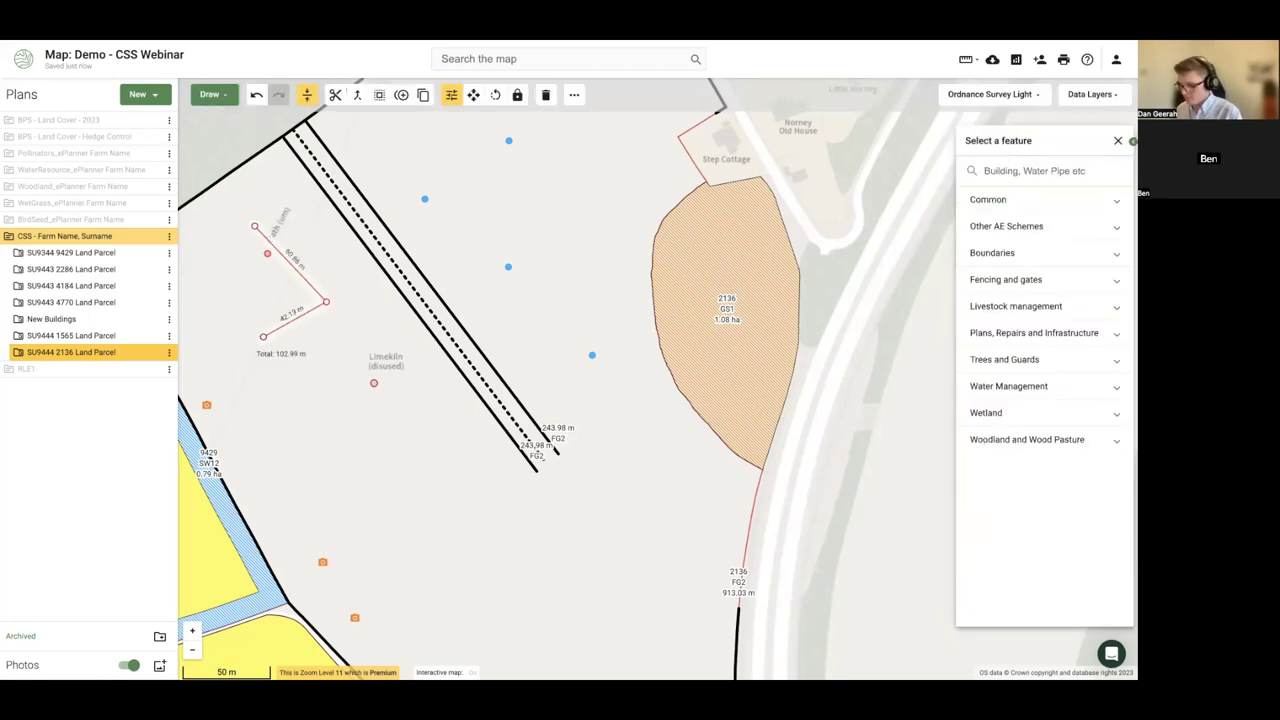
left_click(1008, 170)
type("ws3")
key("BackSpace")
key("BackSpace")
key("BackSpace")
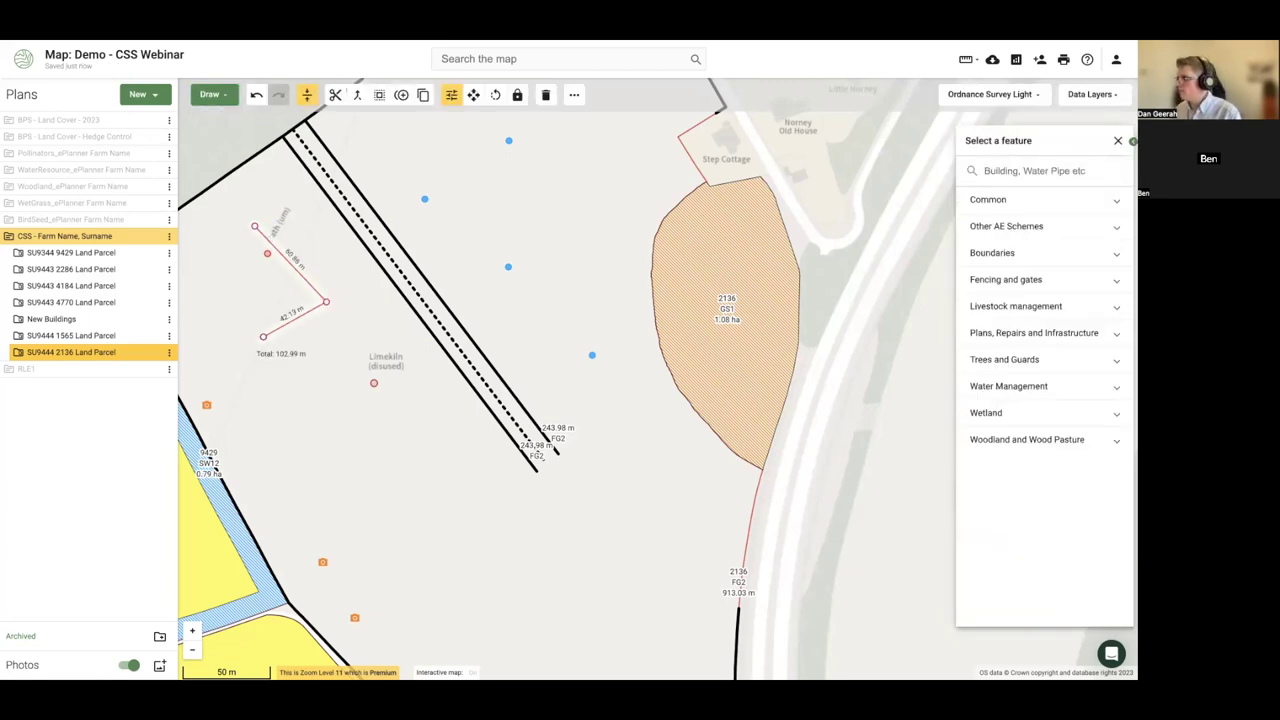
type("ws3")
key("BackSpace")
type("2")
key("BackSpace")
key("BackSpace")
key("BackSpace")
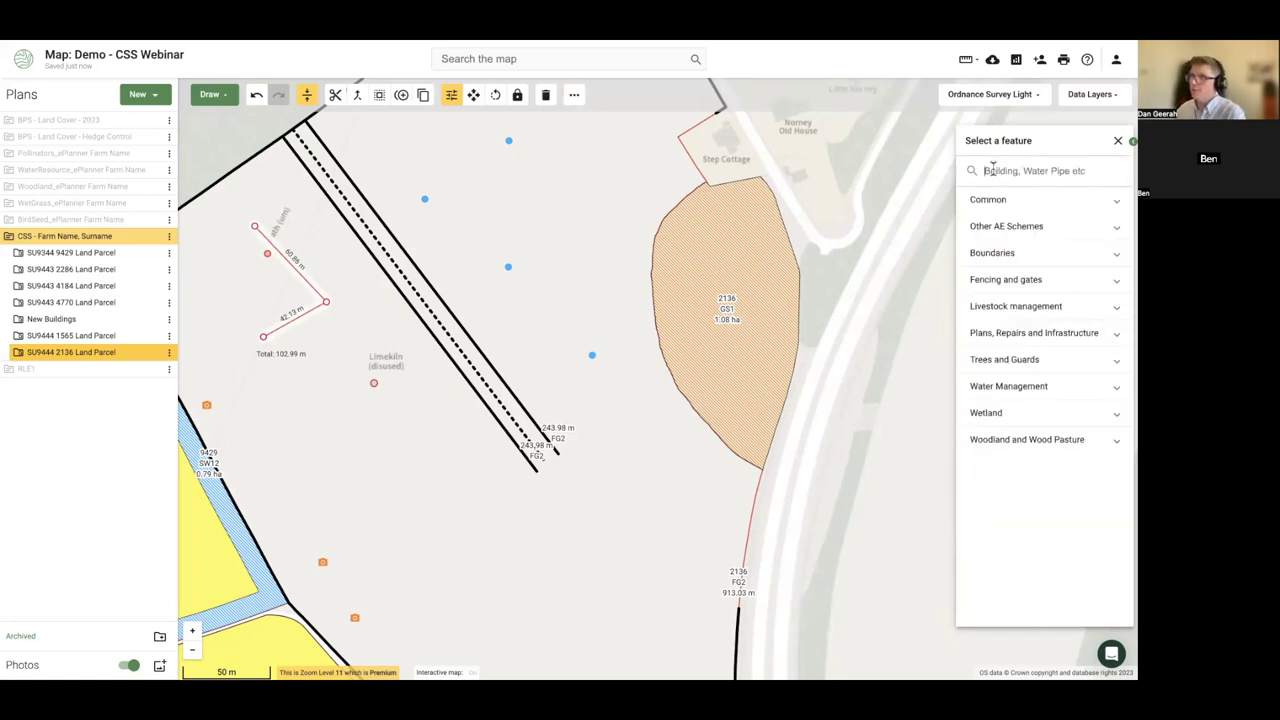
left_click(205, 142)
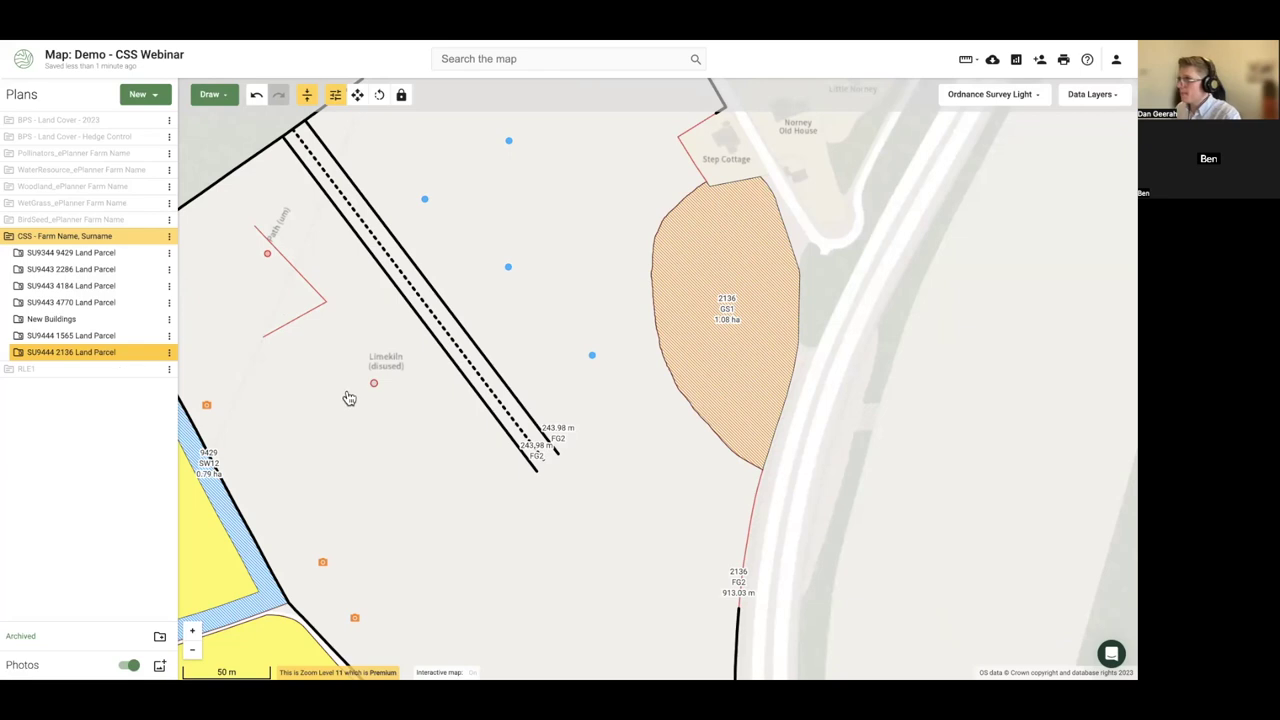
- Zoom out to parcel 4770 GS17 near Eashing Bridges and select it
scroll(495, 490, "down", 1)
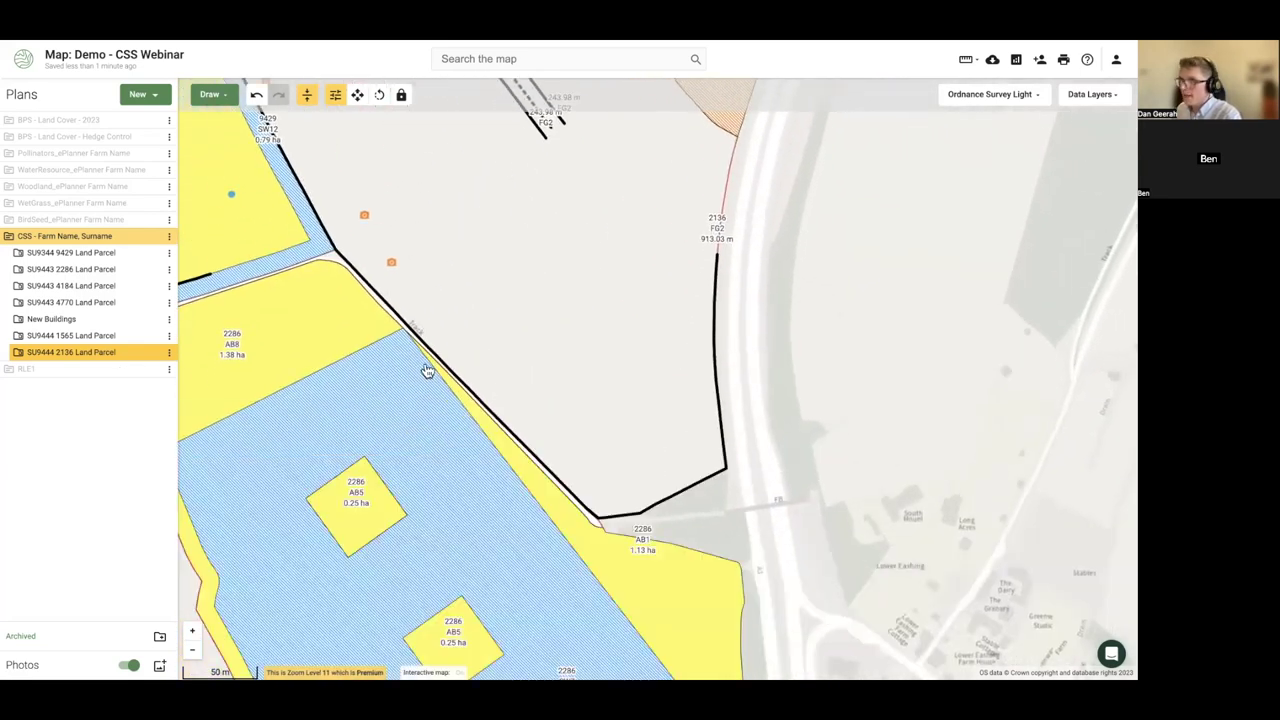
scroll(420, 430, "down", 2)
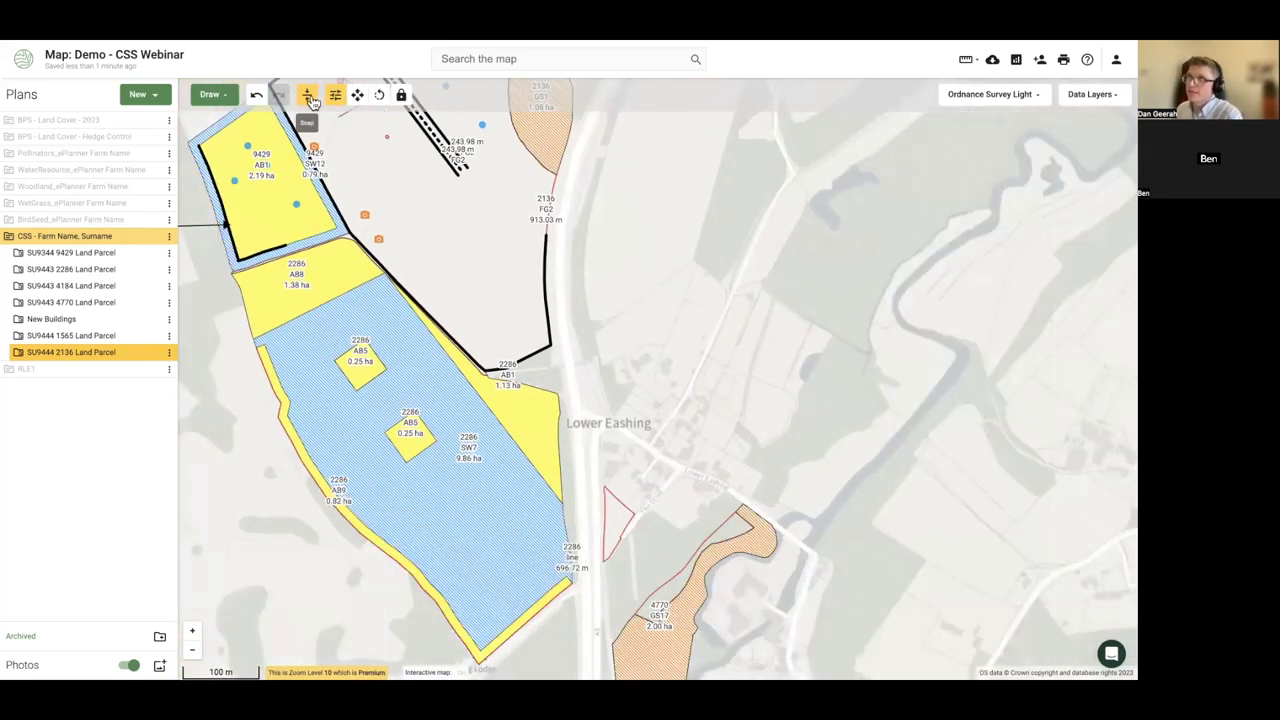
scroll(590, 345, "up", 4)
scroll(525, 427, "down", 2)
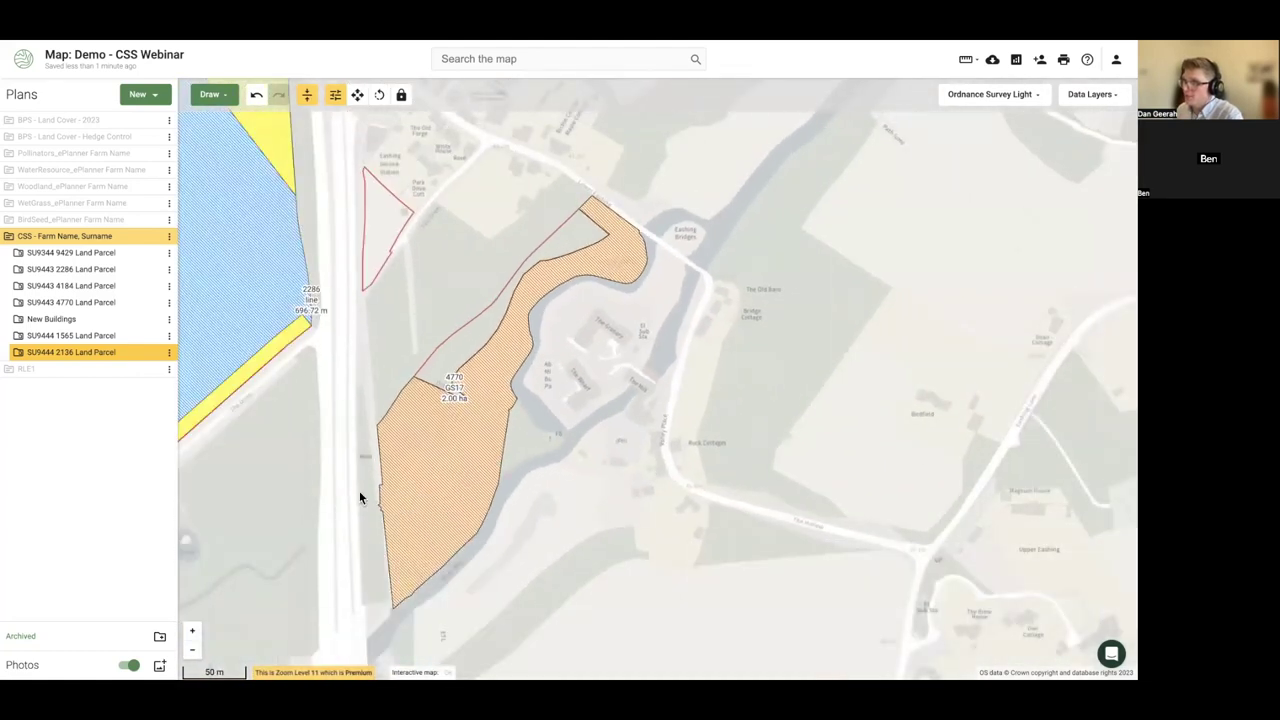
left_click(457, 466)
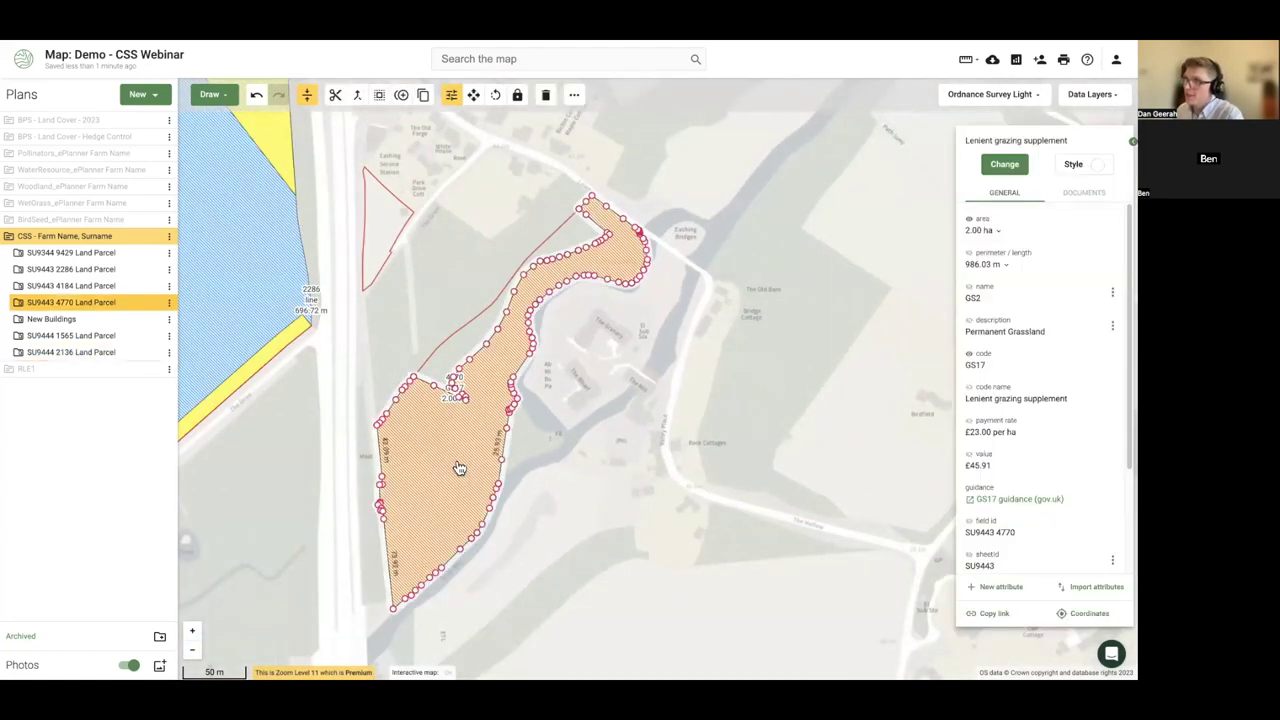
- Trace a 986.03 m line along the outline of parcel 4770
left_click(215, 96)
left_click(228, 128)
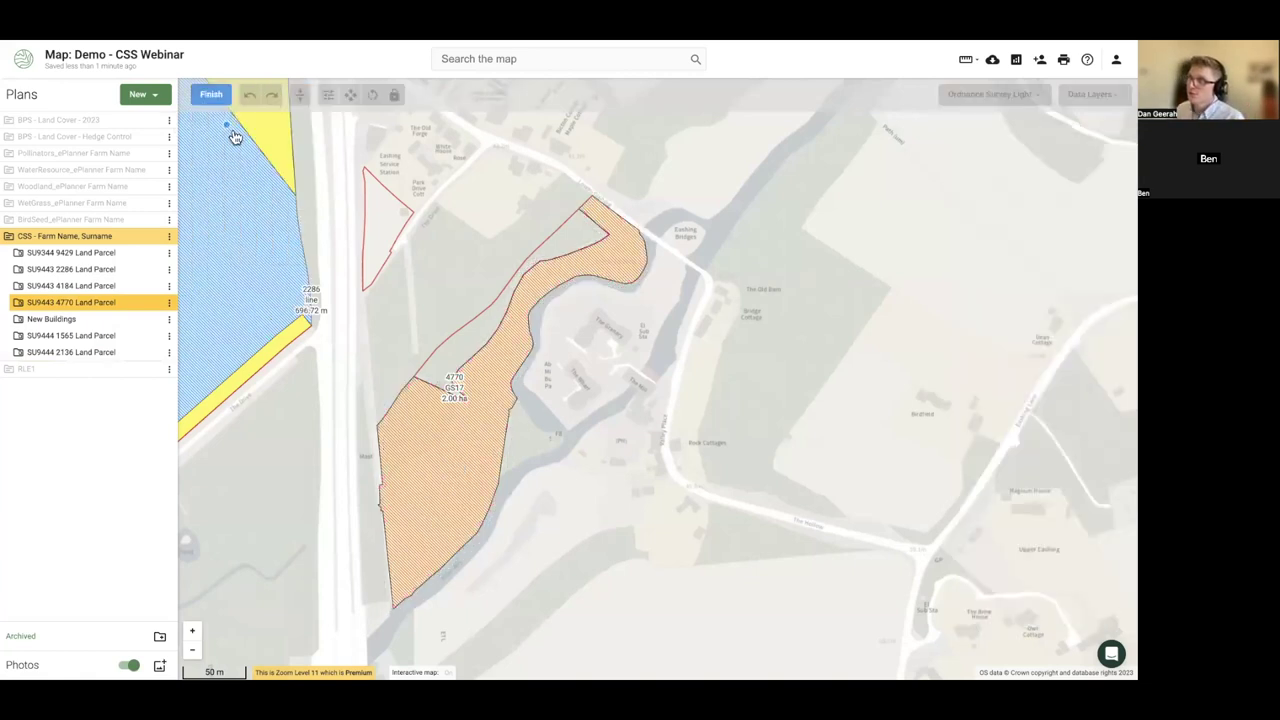
left_click(414, 379)
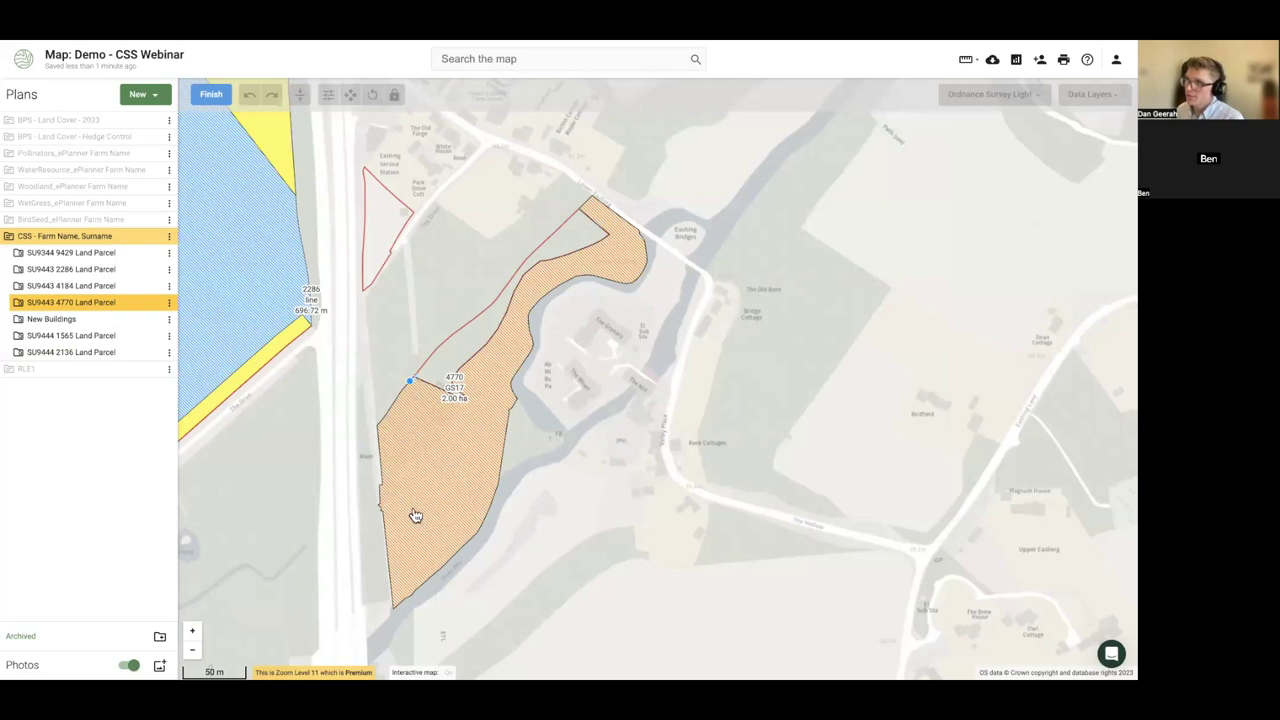
left_click(464, 553)
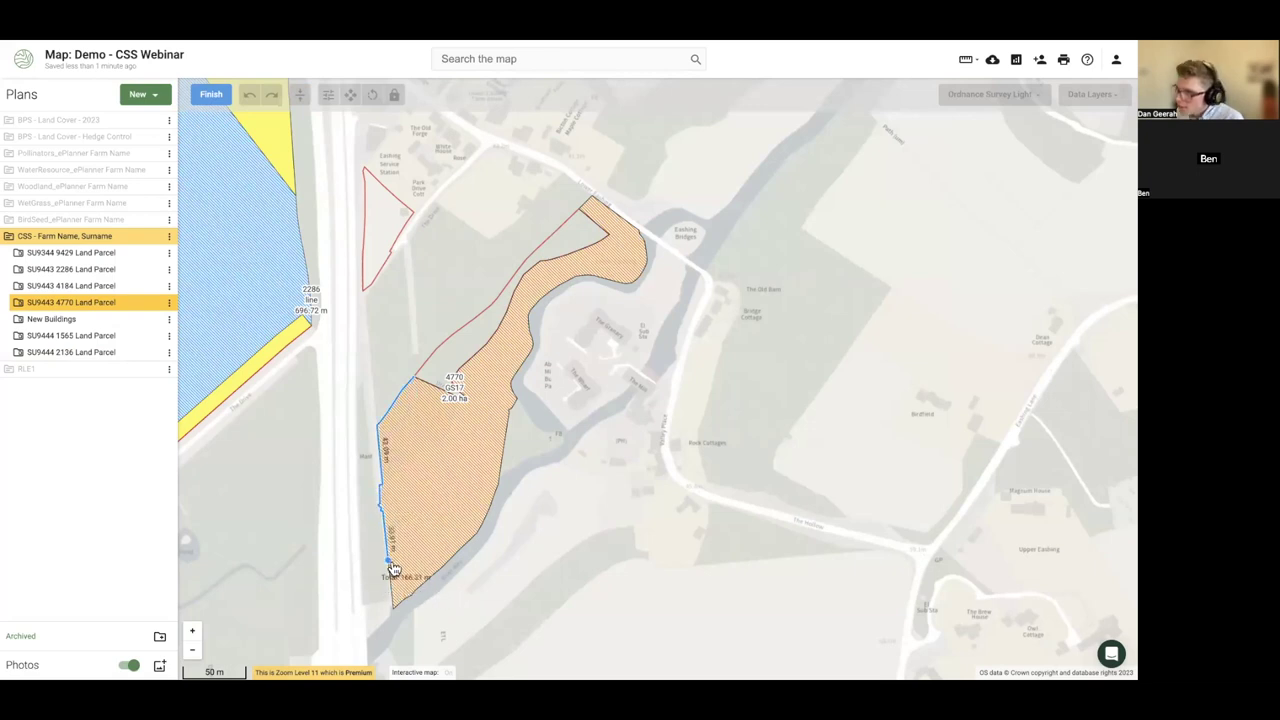
left_click(392, 566)
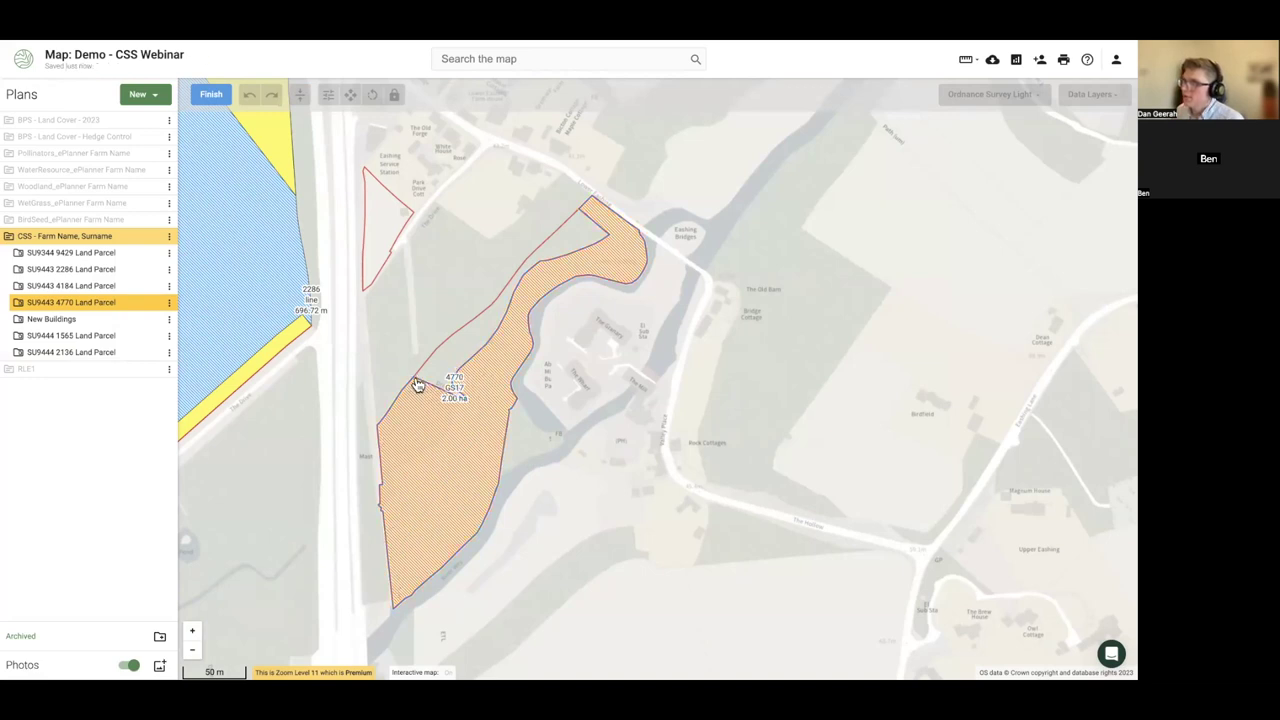
left_click(209, 96)
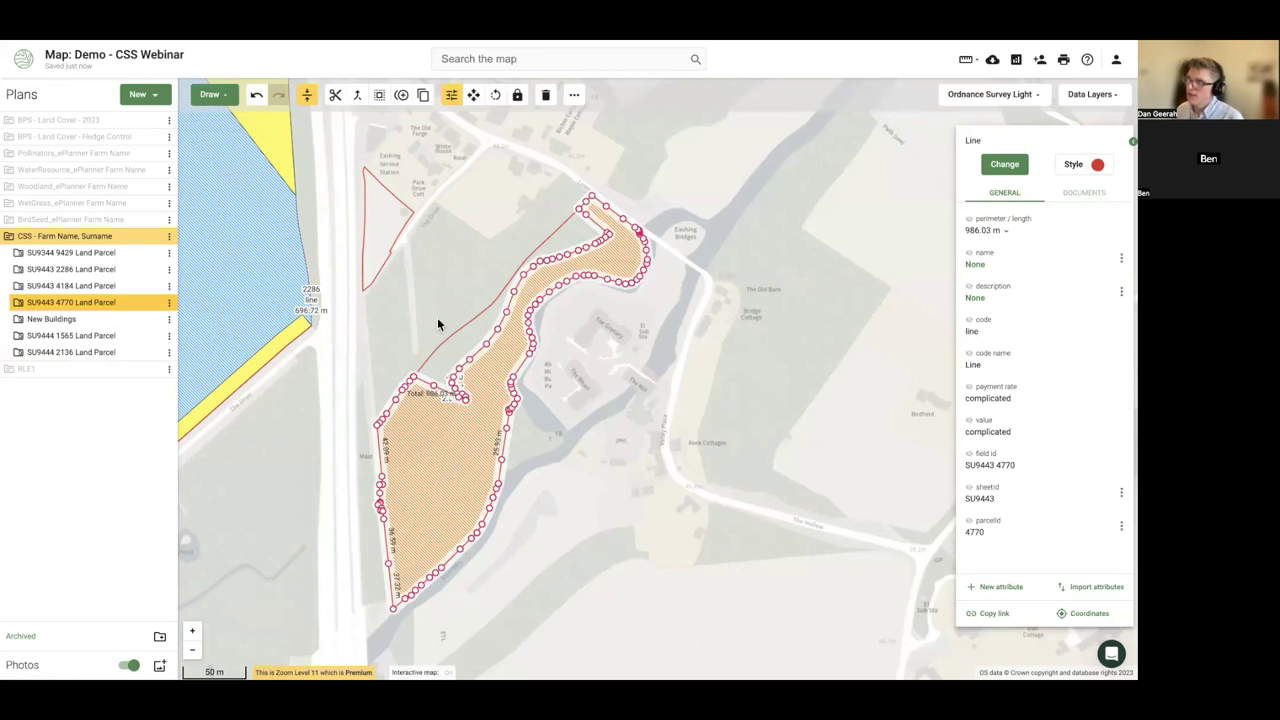
- Code the parcel 4770 line as FG10 Temporary deer fencing, labelling its code and 986.03 m length
left_click(1004, 165)
type("fg12")
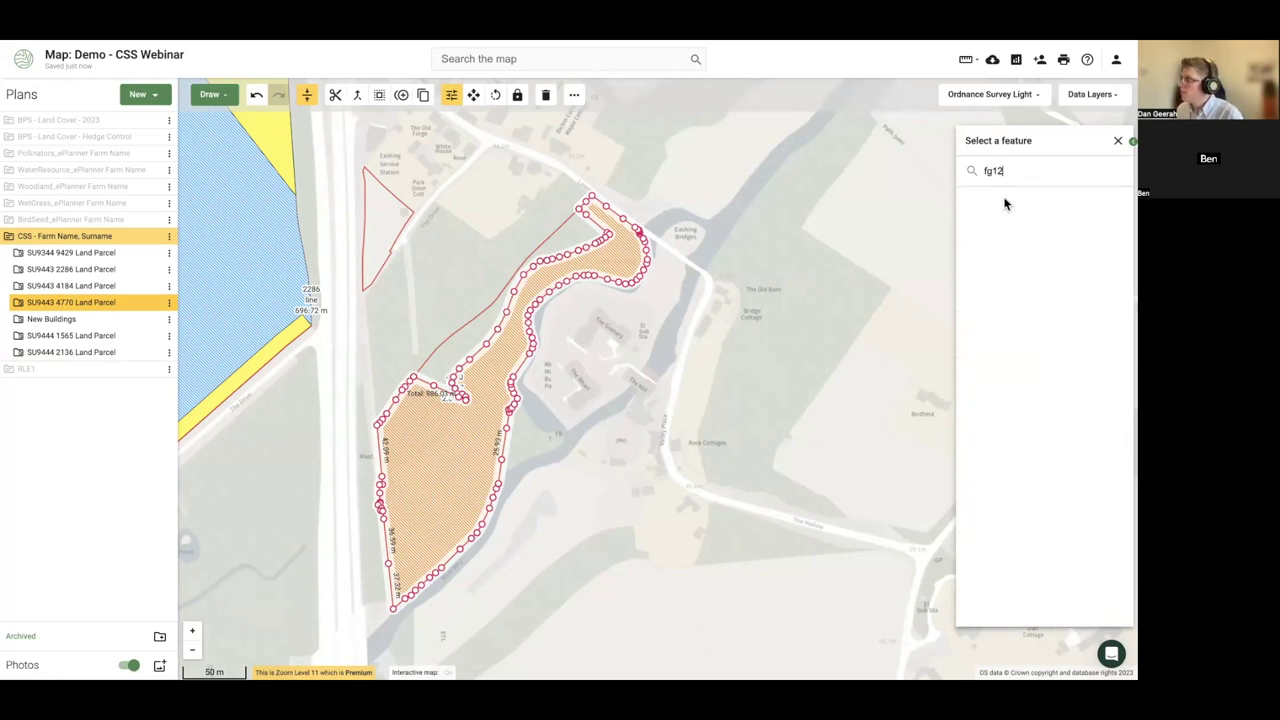
key("BackSpace")
left_click(1031, 218)
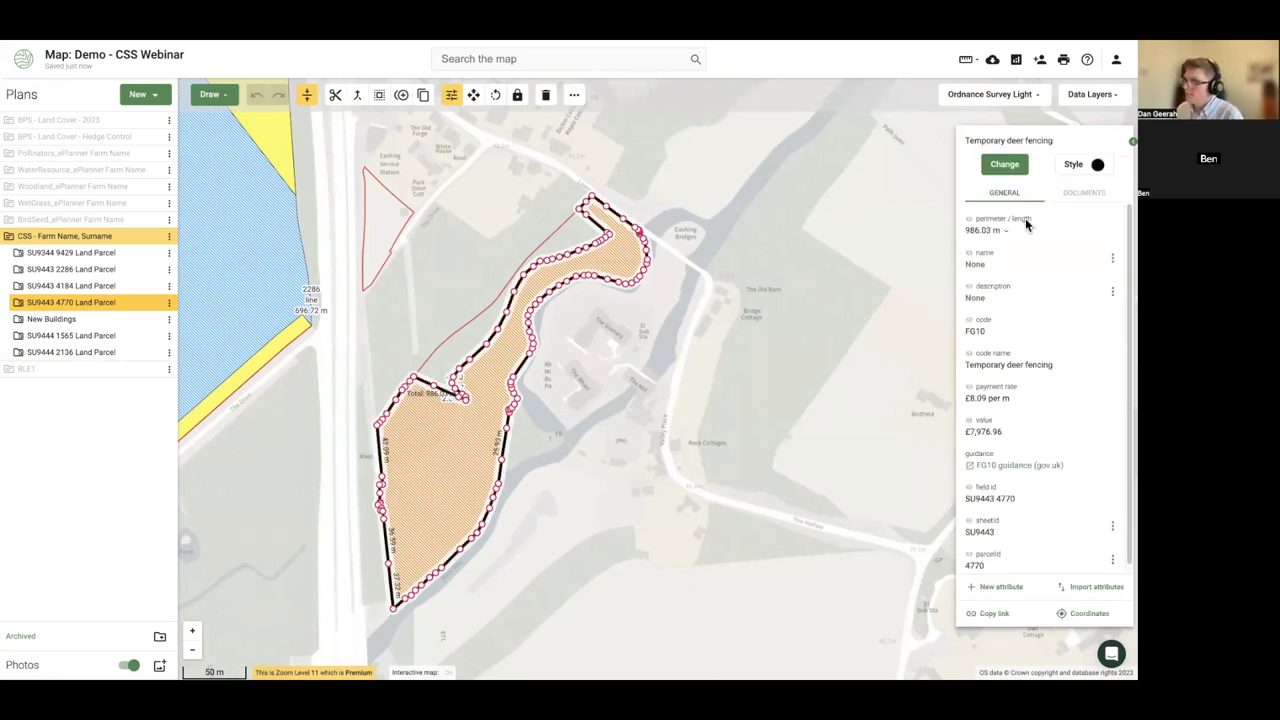
left_click(969, 320)
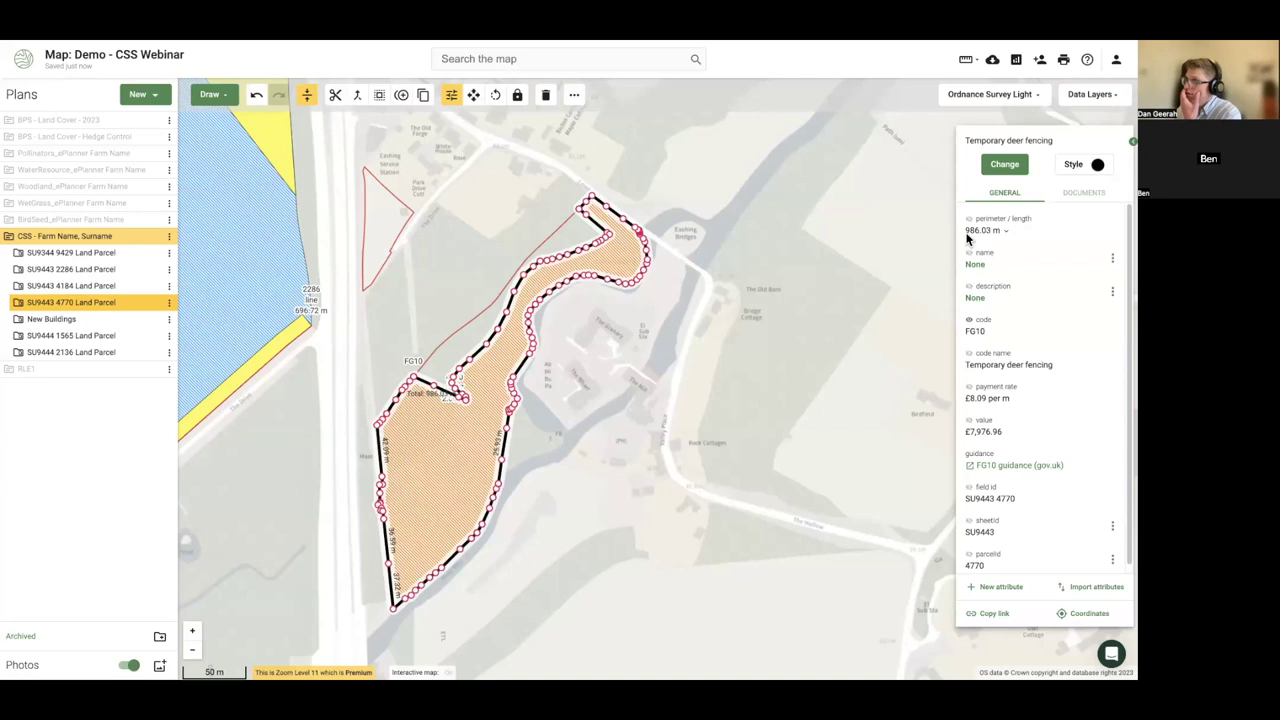
left_click(969, 222)
left_click(720, 410)
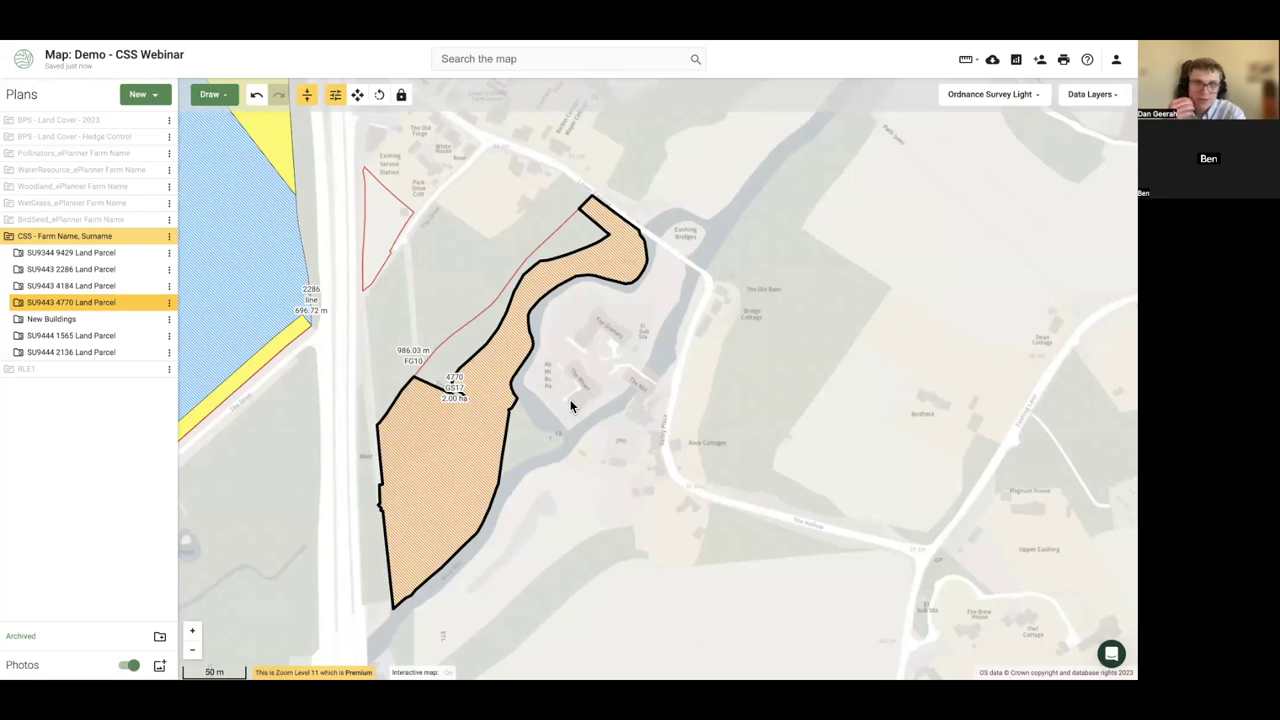
- Zoom out over the whole farm, inspect parcel 2286 and a field photo, then hide photo markers
scroll(376, 440, "down", 1)
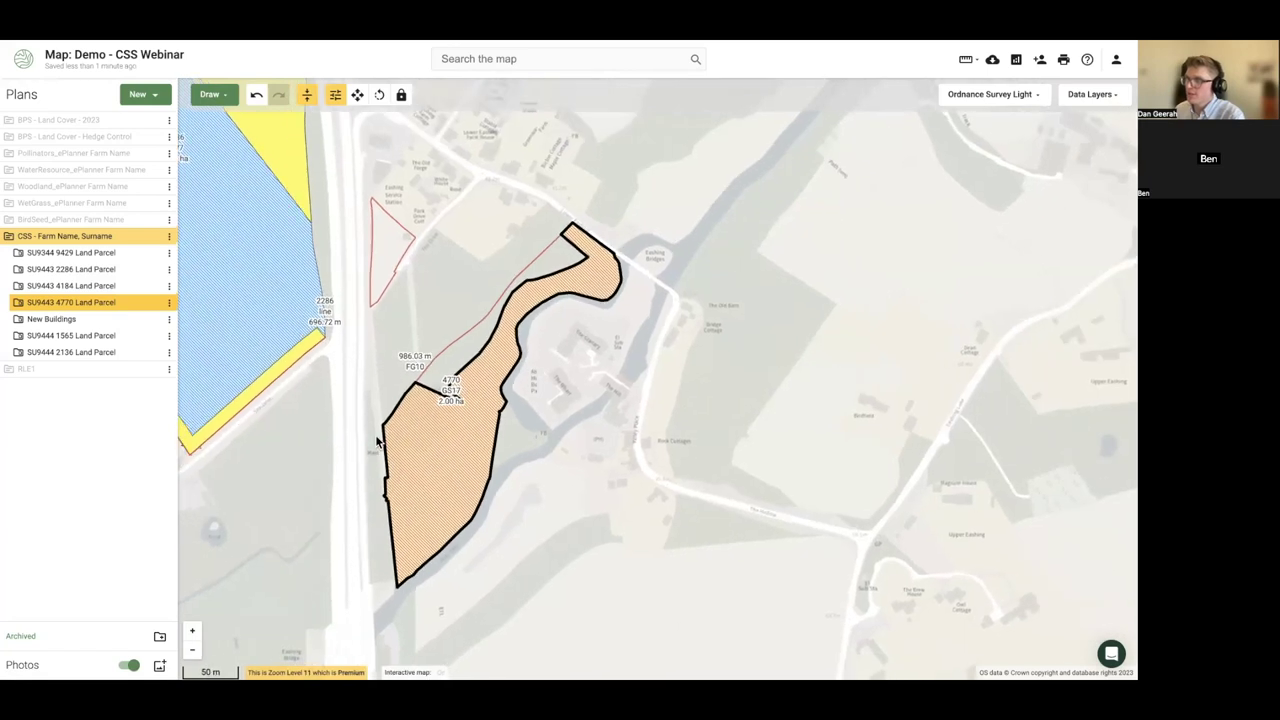
scroll(507, 413, "down", 4)
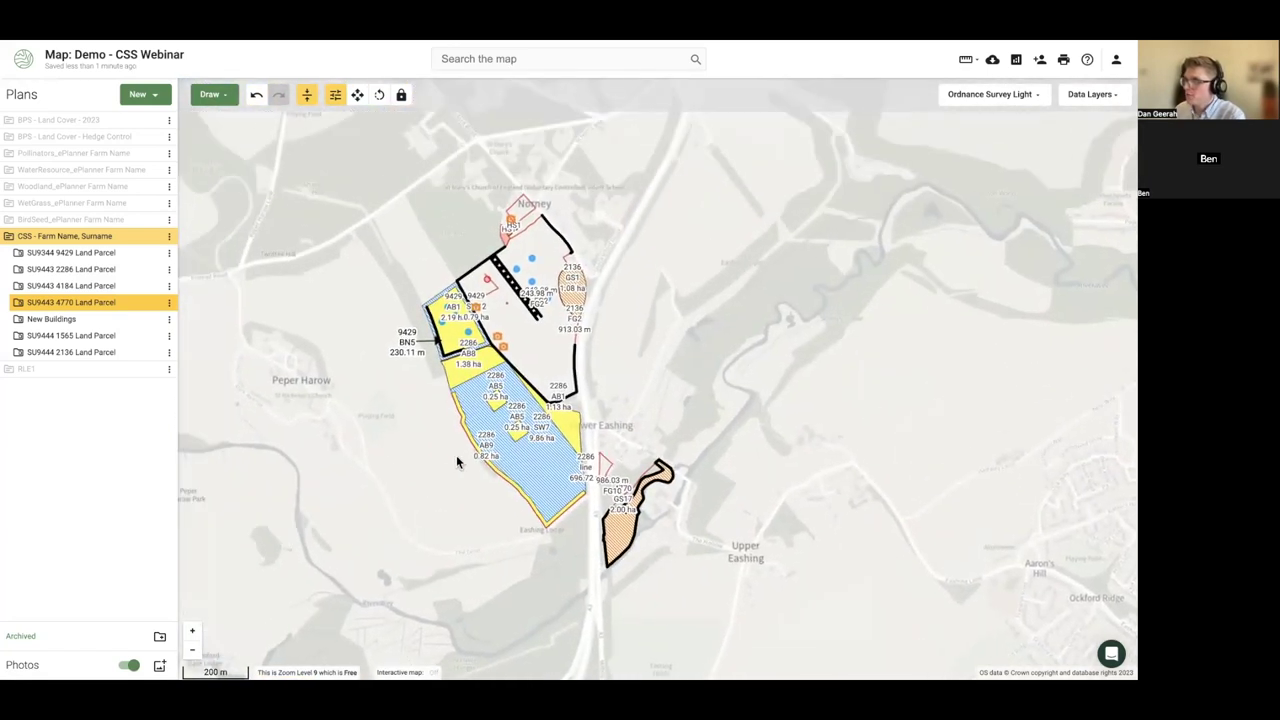
scroll(445, 456, "down", 2)
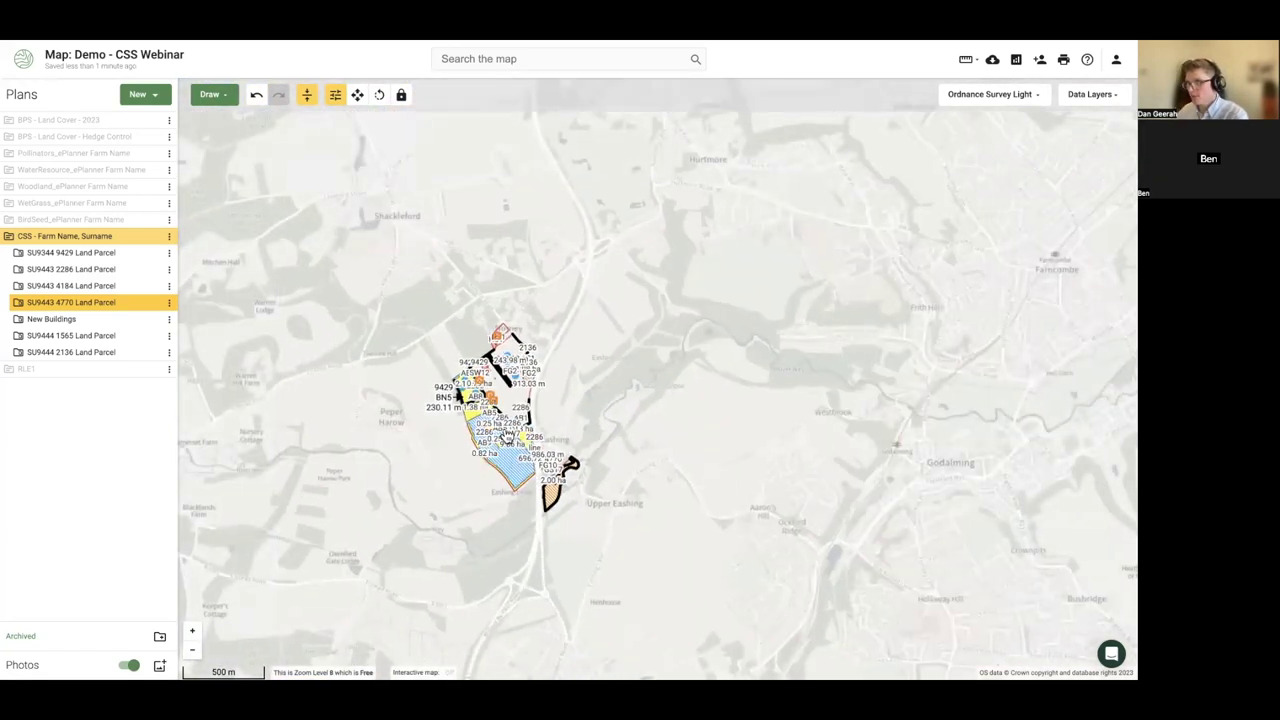
scroll(507, 436, "up", 2)
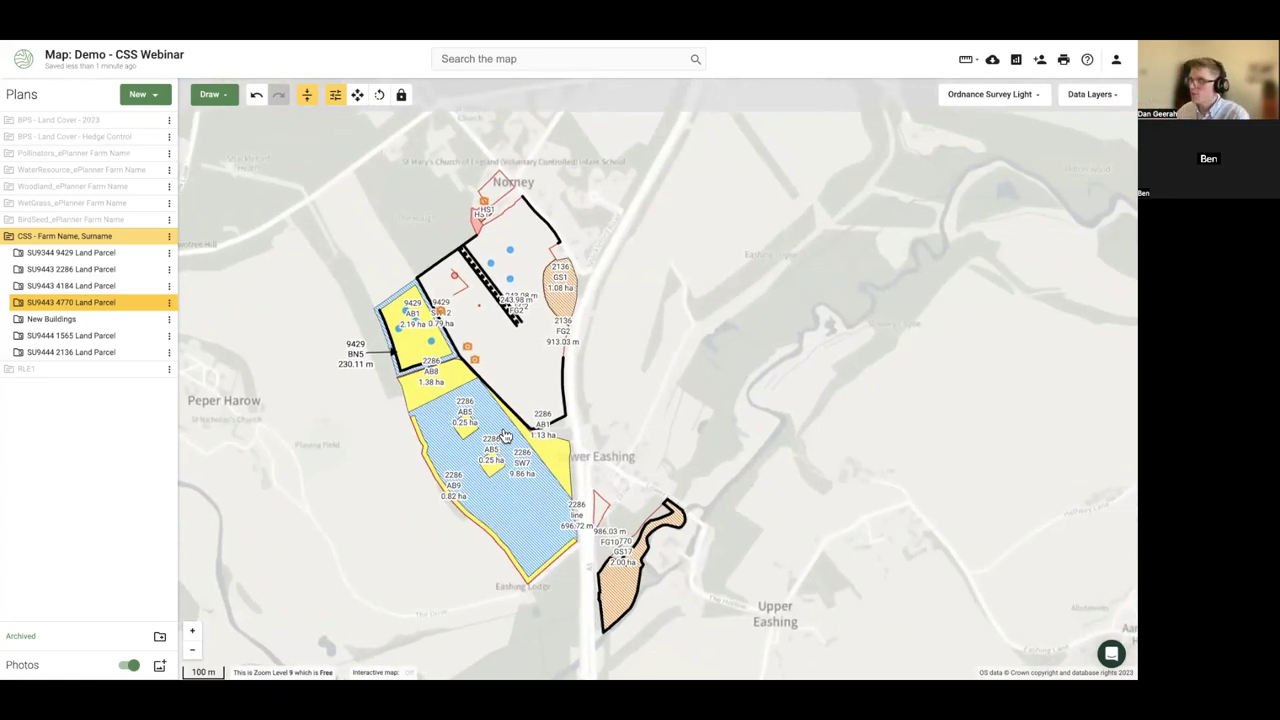
left_click(432, 468)
left_click(372, 408)
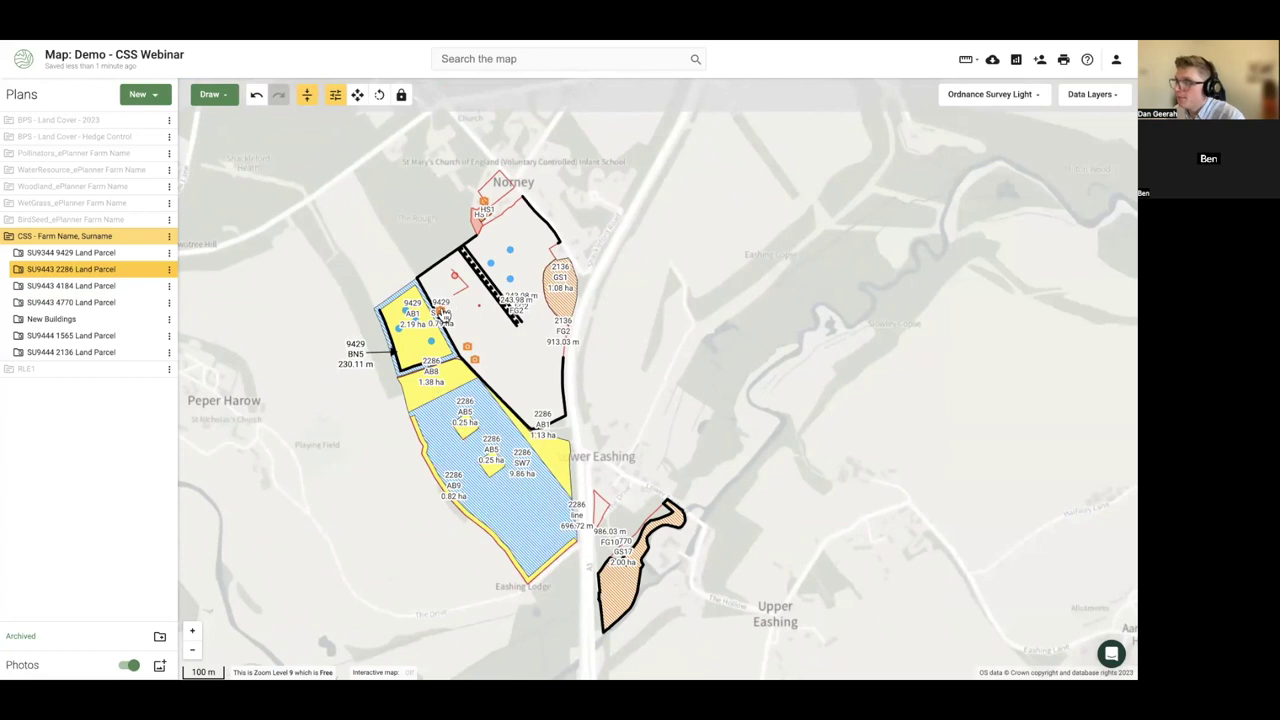
left_click(441, 313)
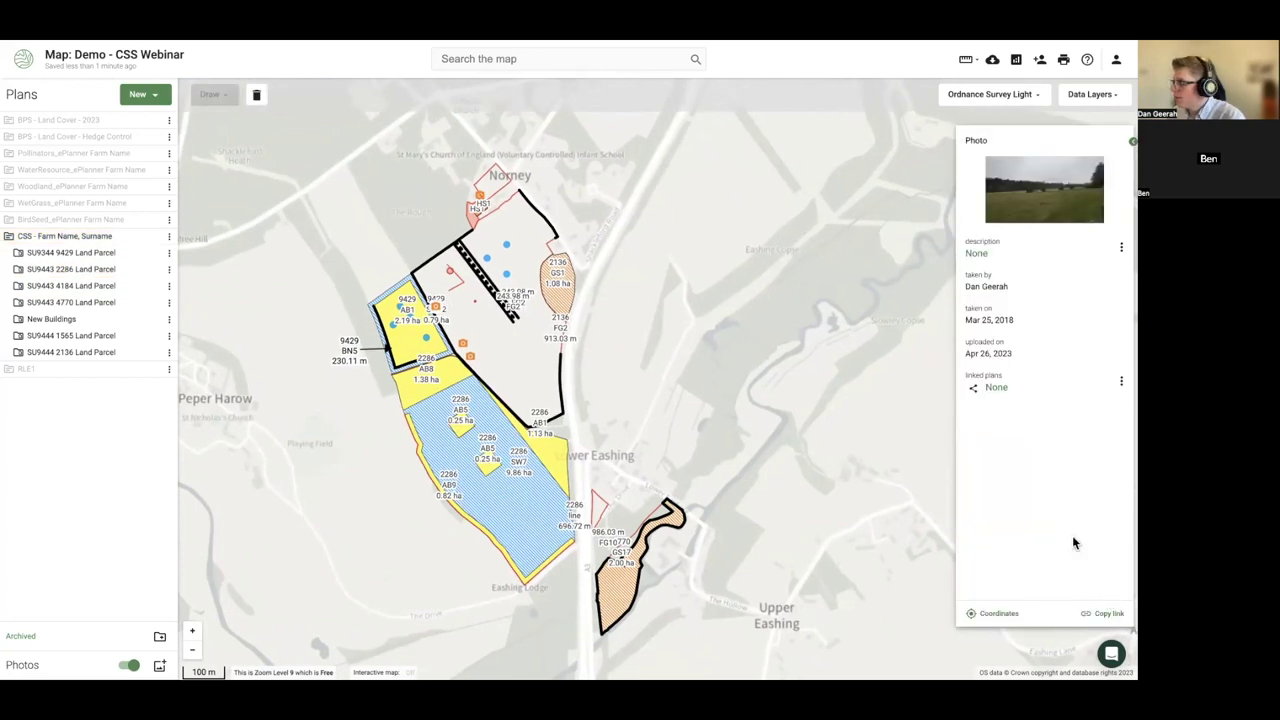
left_click(128, 665)
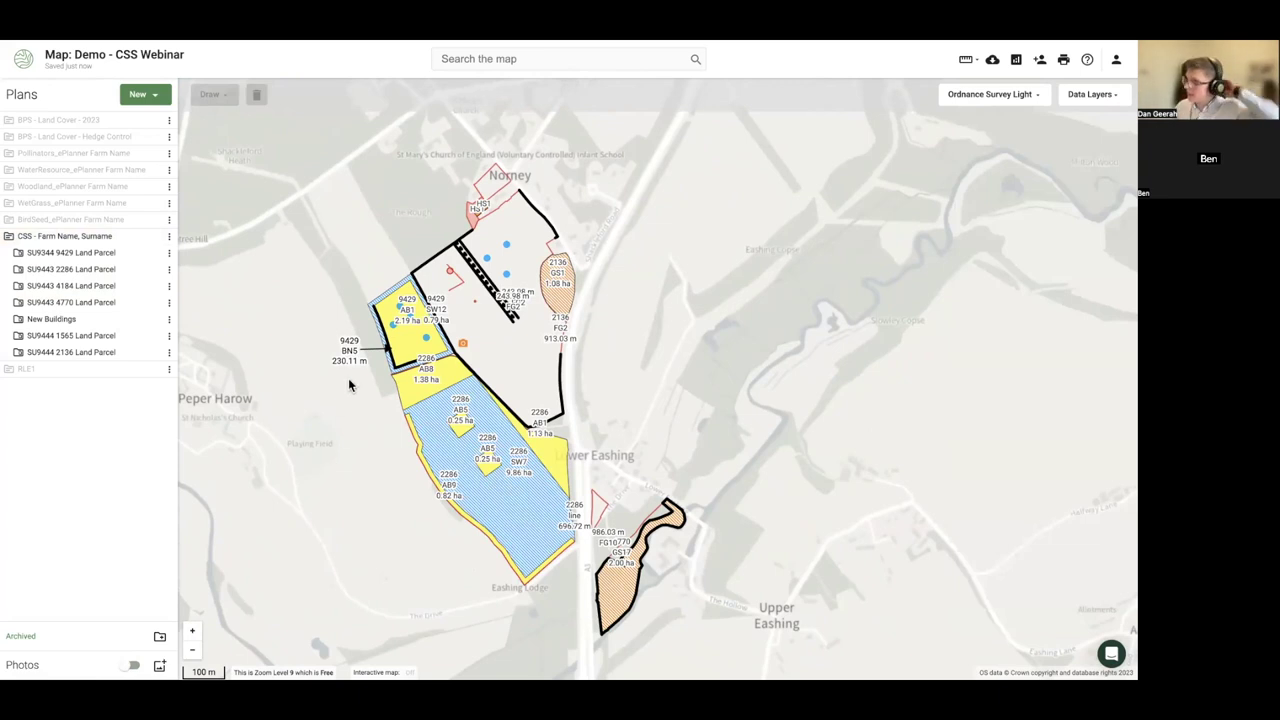
- Shorten the BN5 arrow to 53.96 m and adjust the 9429 BN5 label's rotation
left_click(386, 352)
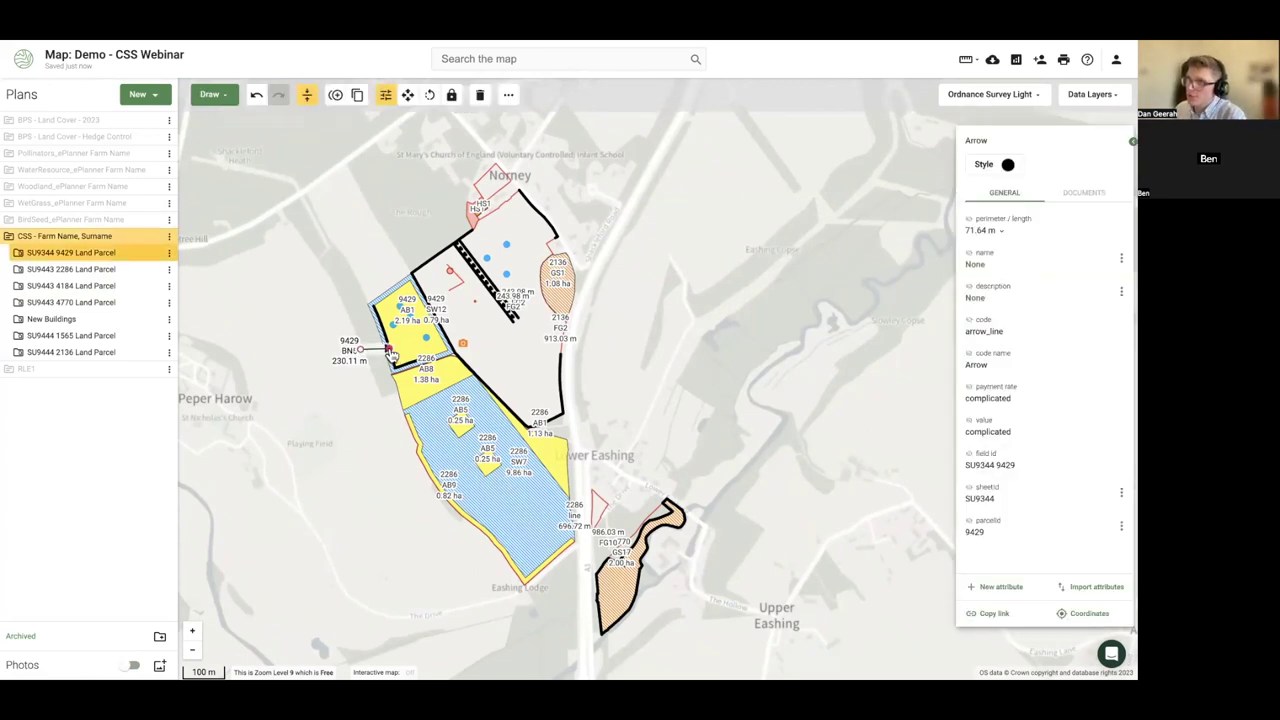
left_click_drag(386, 351, 380, 345)
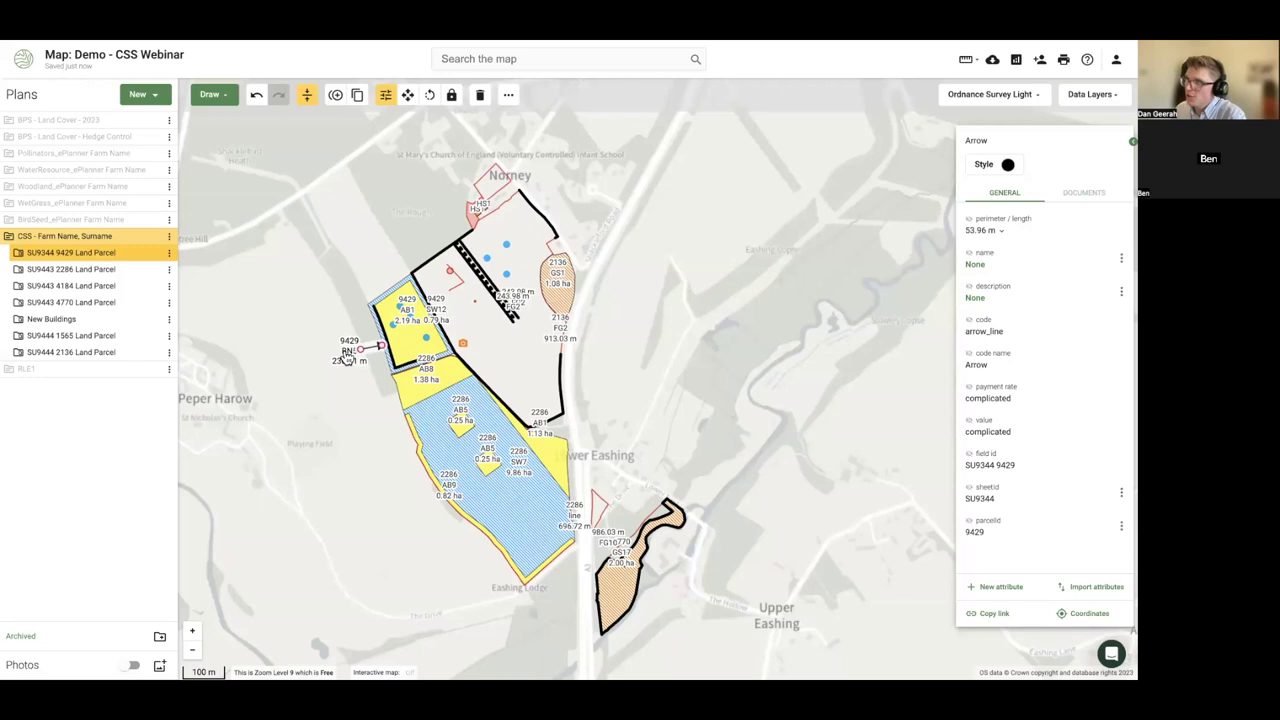
left_click(345, 358)
left_click(1008, 170)
left_click_drag(1006, 187, 1006, 190)
left_click(341, 395)
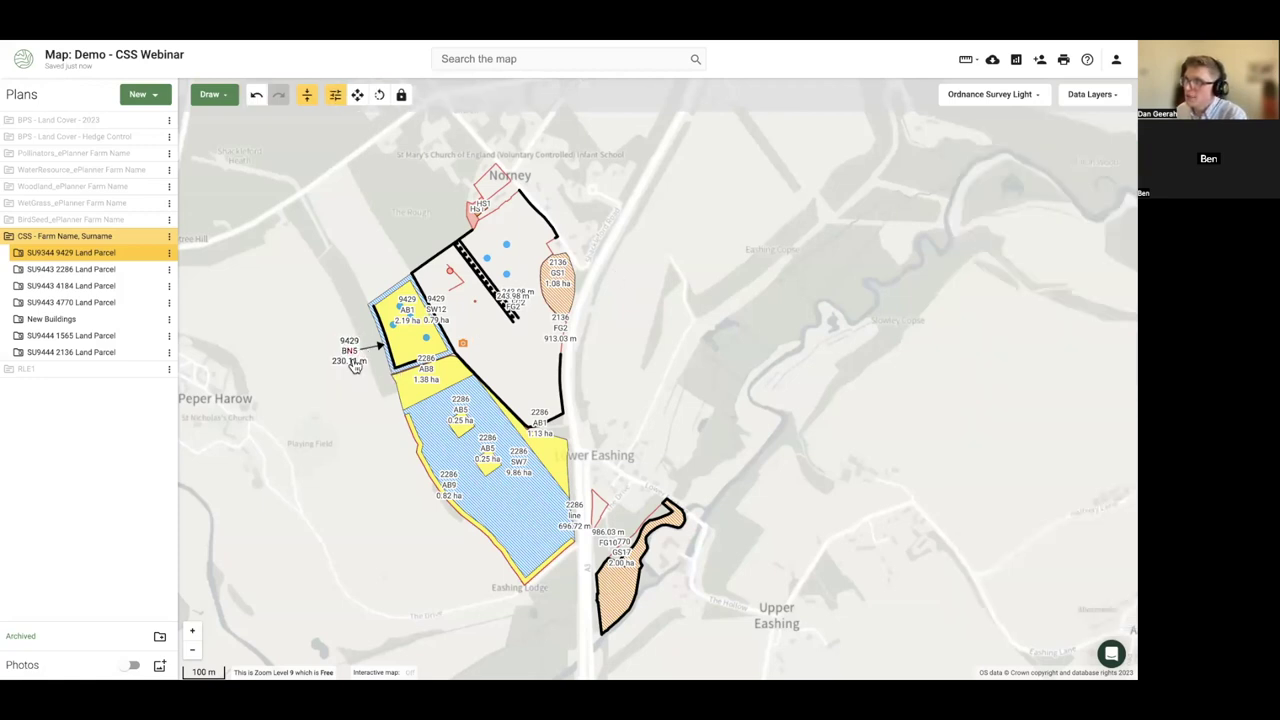
- Select the AB1 parcel, the blue parcel, then the £930.56 AB8 flower-rich strip of parcel 2286
left_click(410, 315)
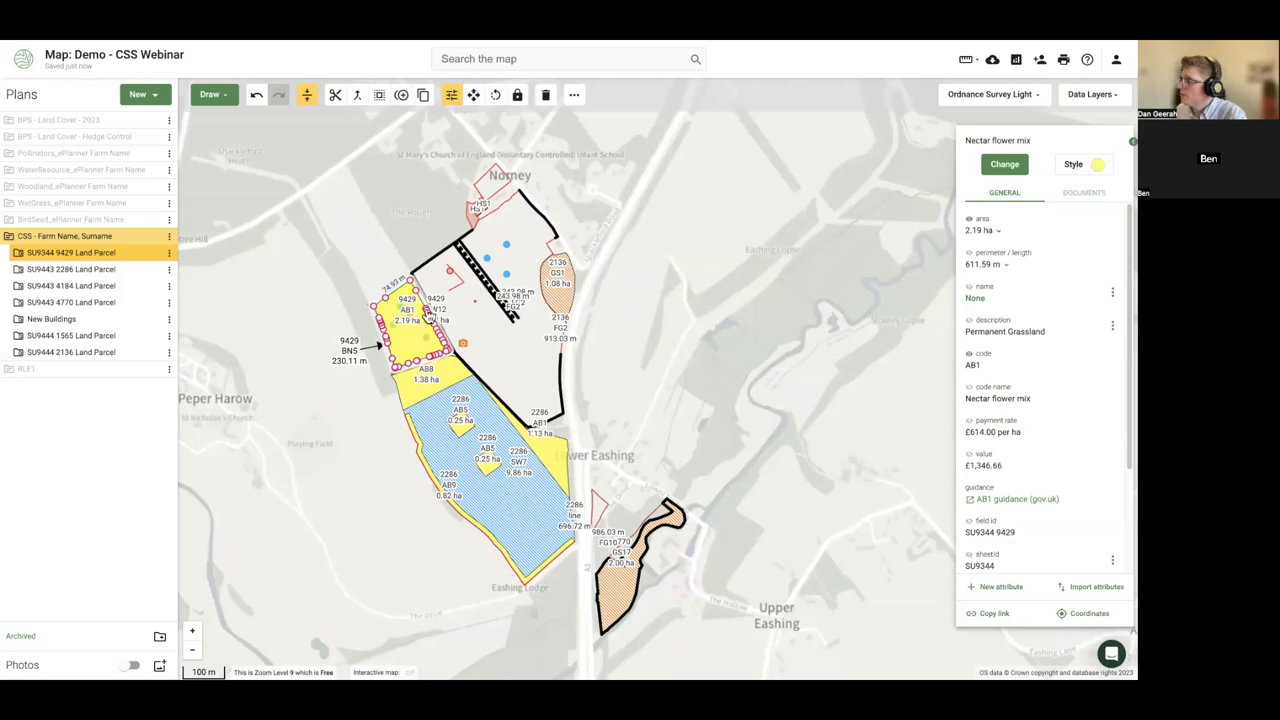
left_click(440, 395)
left_click(435, 385)
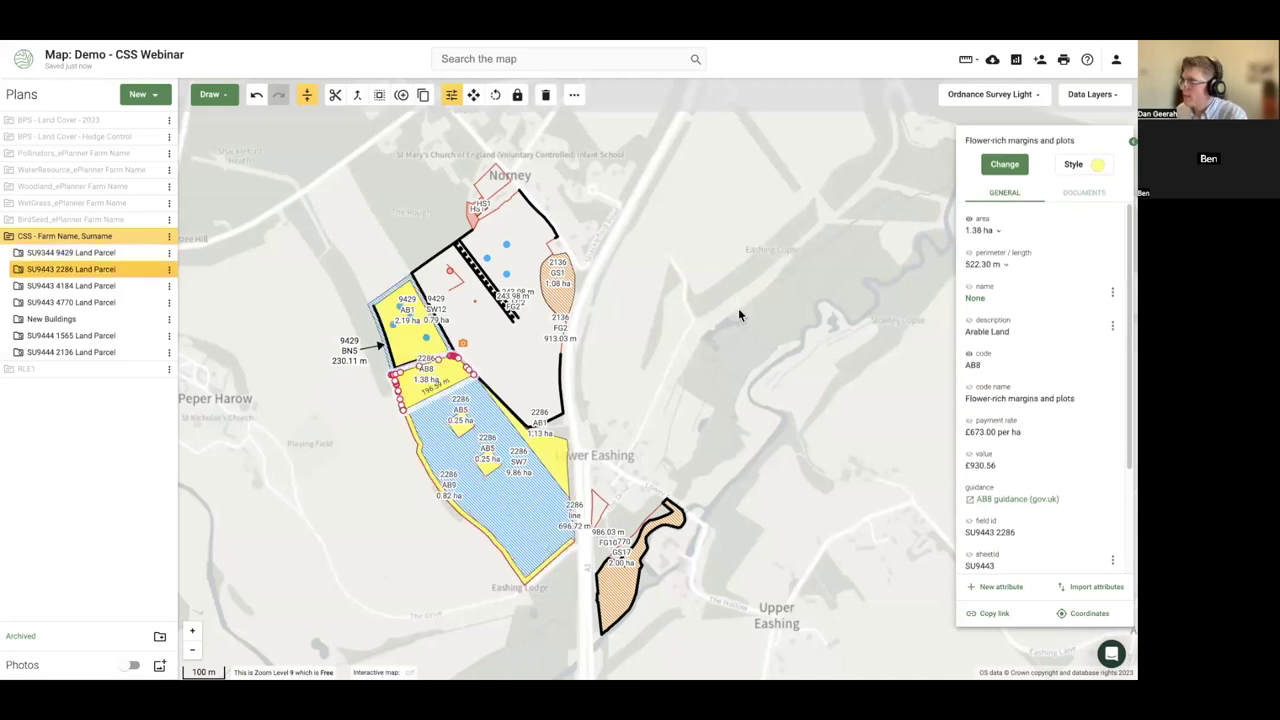
left_click(212, 94)
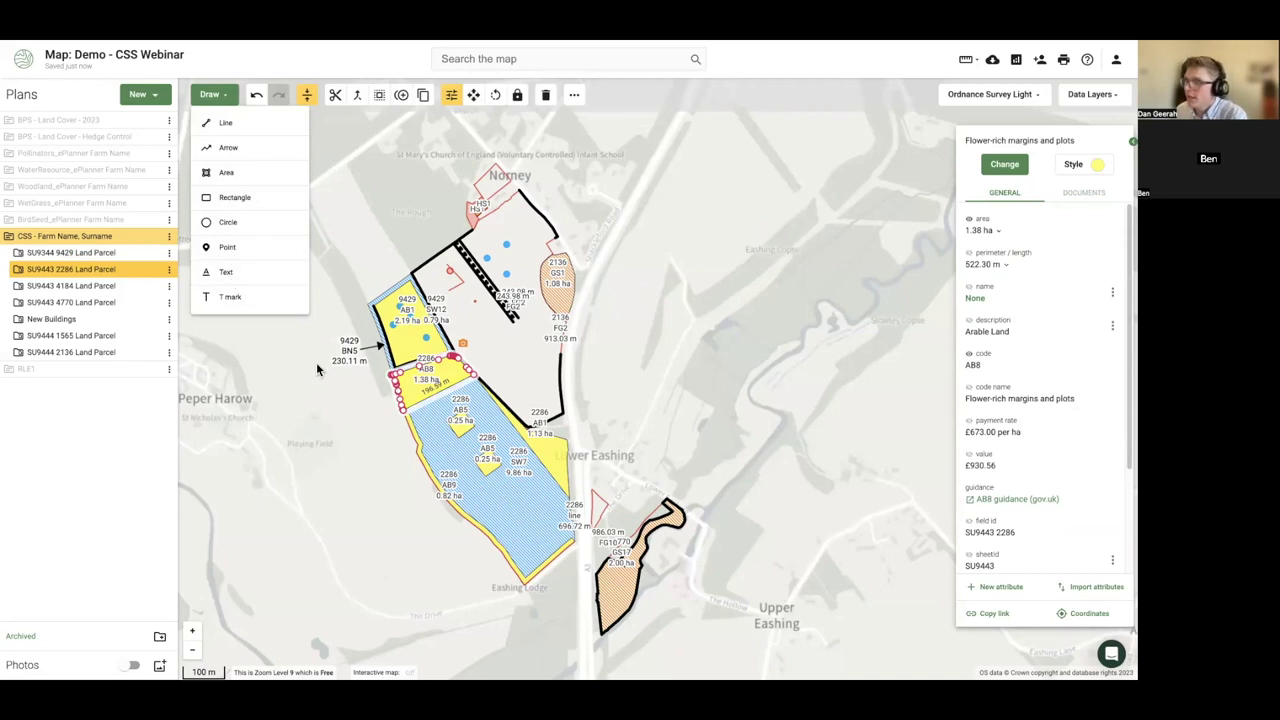
left_click(340, 396)
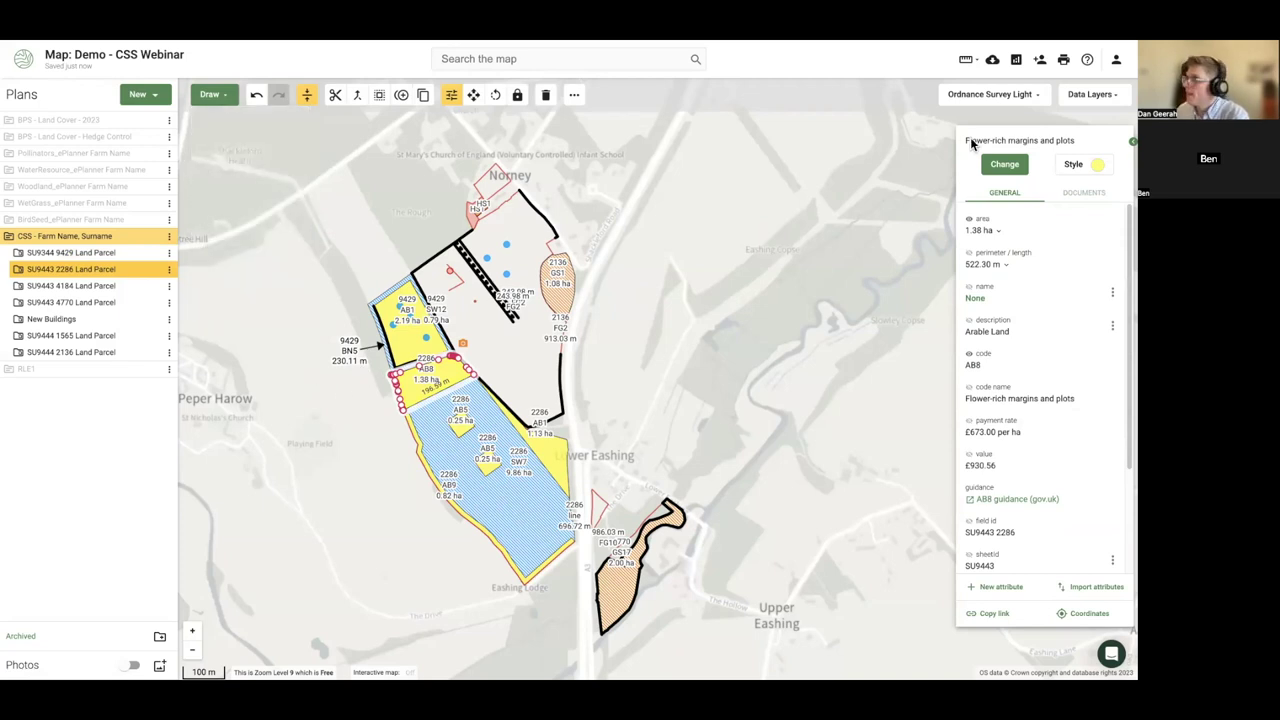
- Create a new A4 landscape print frame around the farm, keeping the base map, and customise it
left_click(1064, 60)
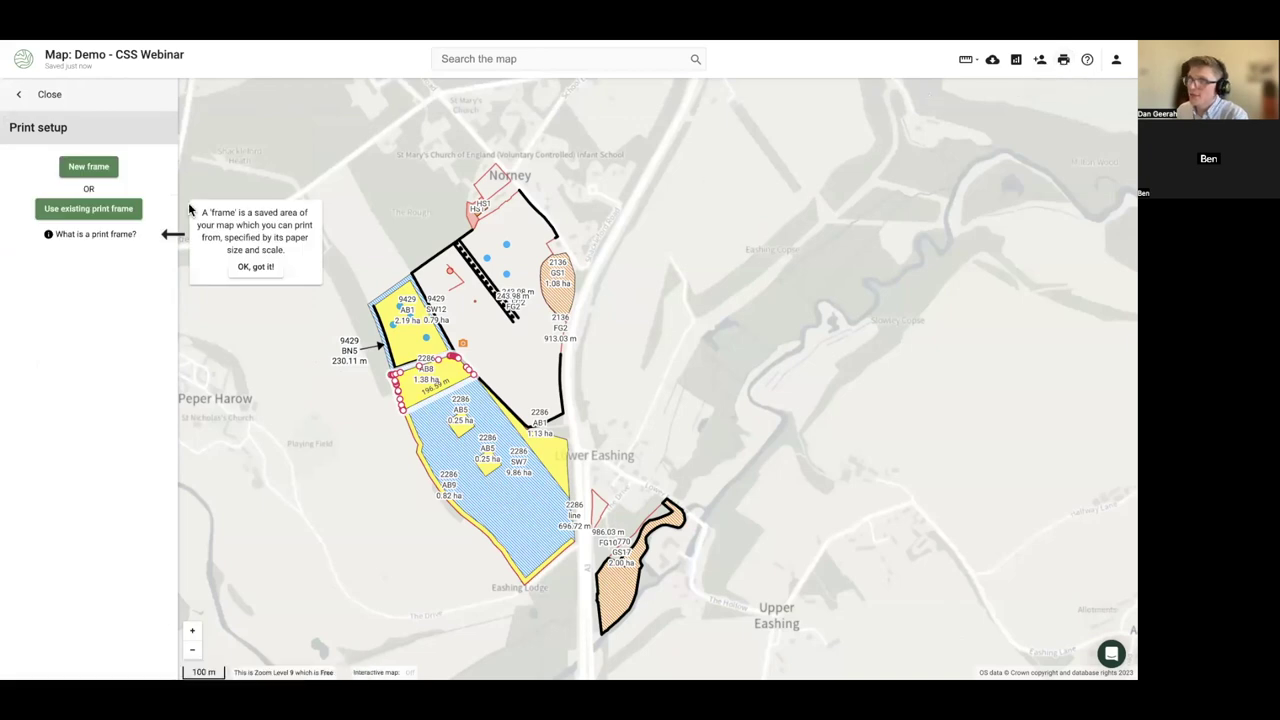
left_click(74, 170)
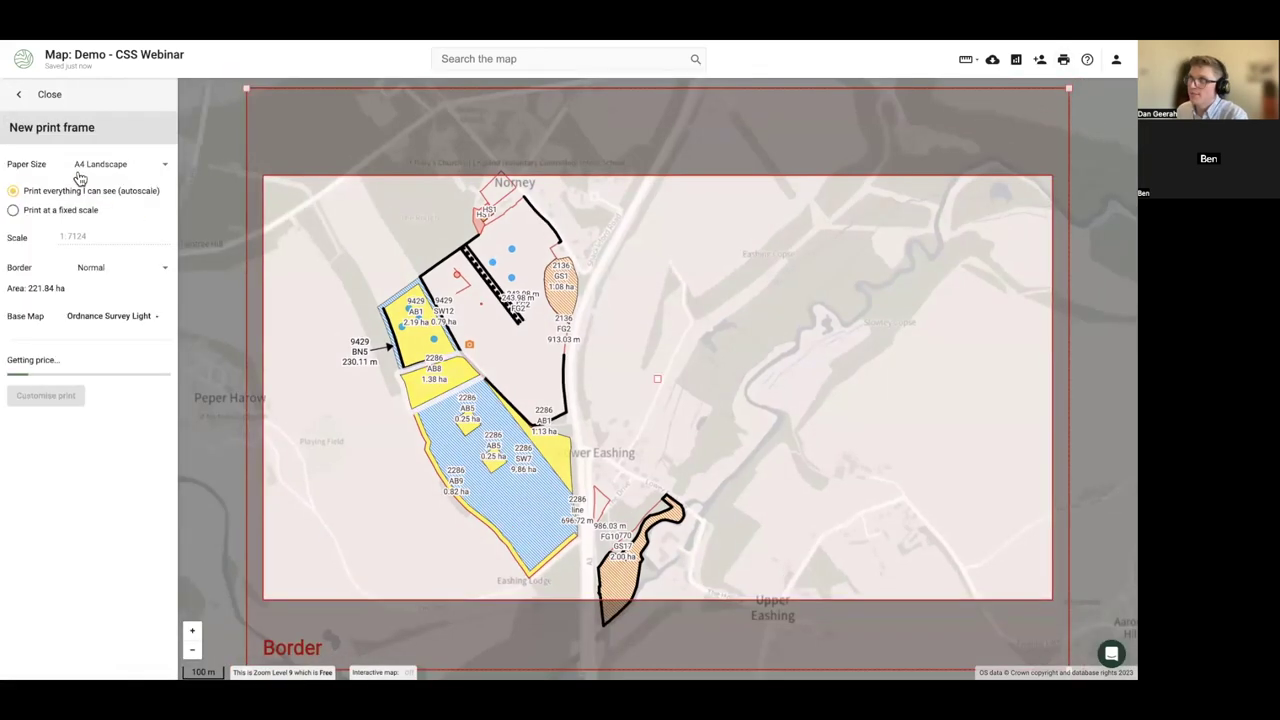
left_click(108, 316)
left_click(40, 342)
left_click(40, 465)
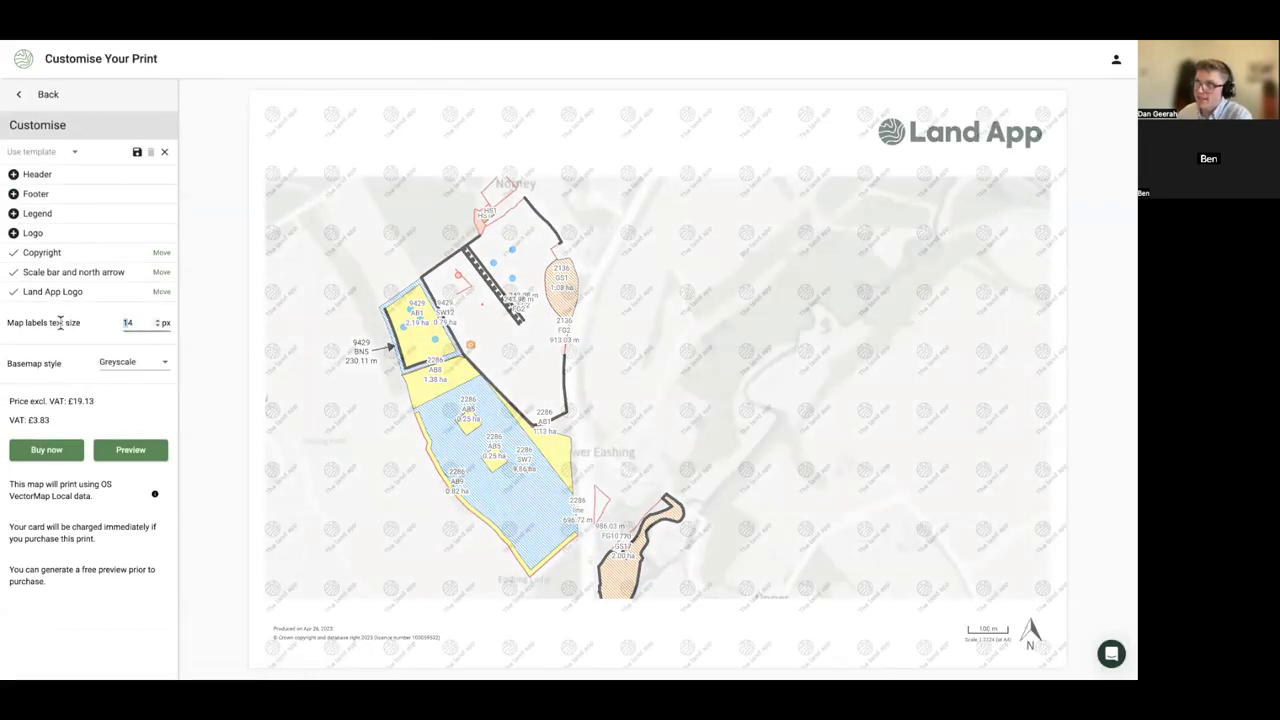
- Try trial values in the Map labels text size field, moving from 14 px to 16 px
left_click(140, 322)
key("BackSpace")
key("BackSpace")
type("12")
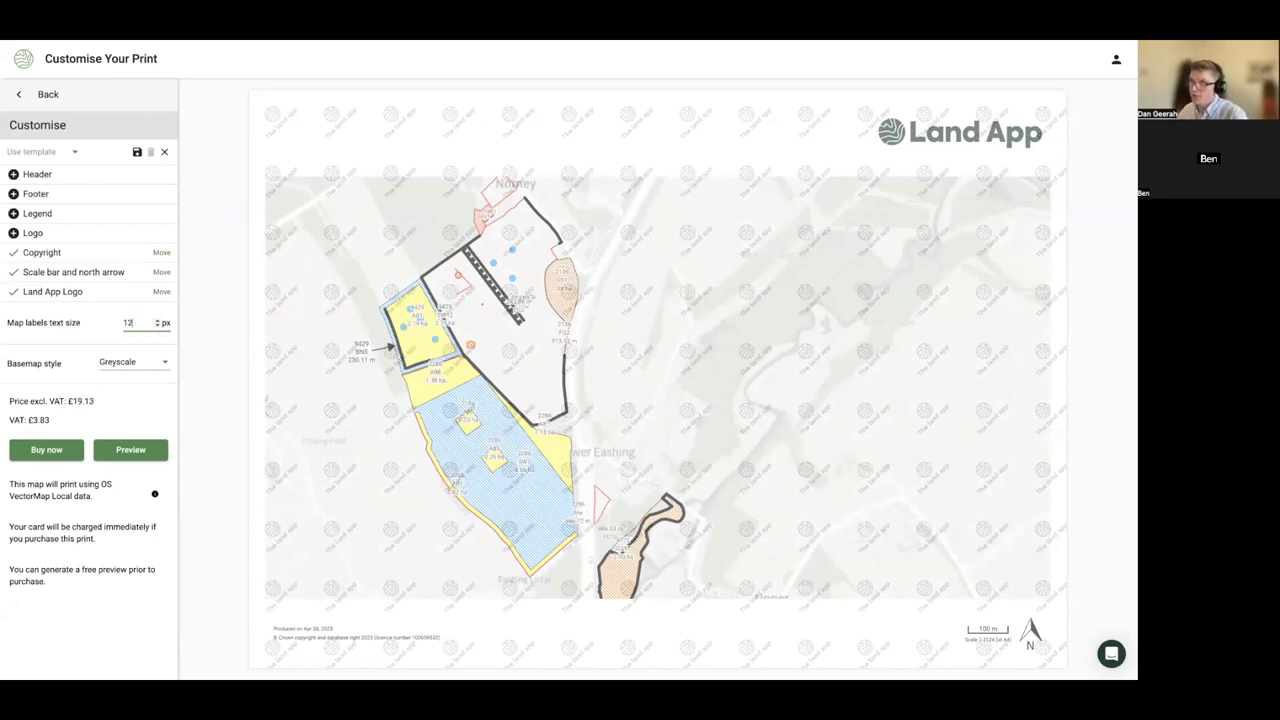
key("BackSpace")
type("01")
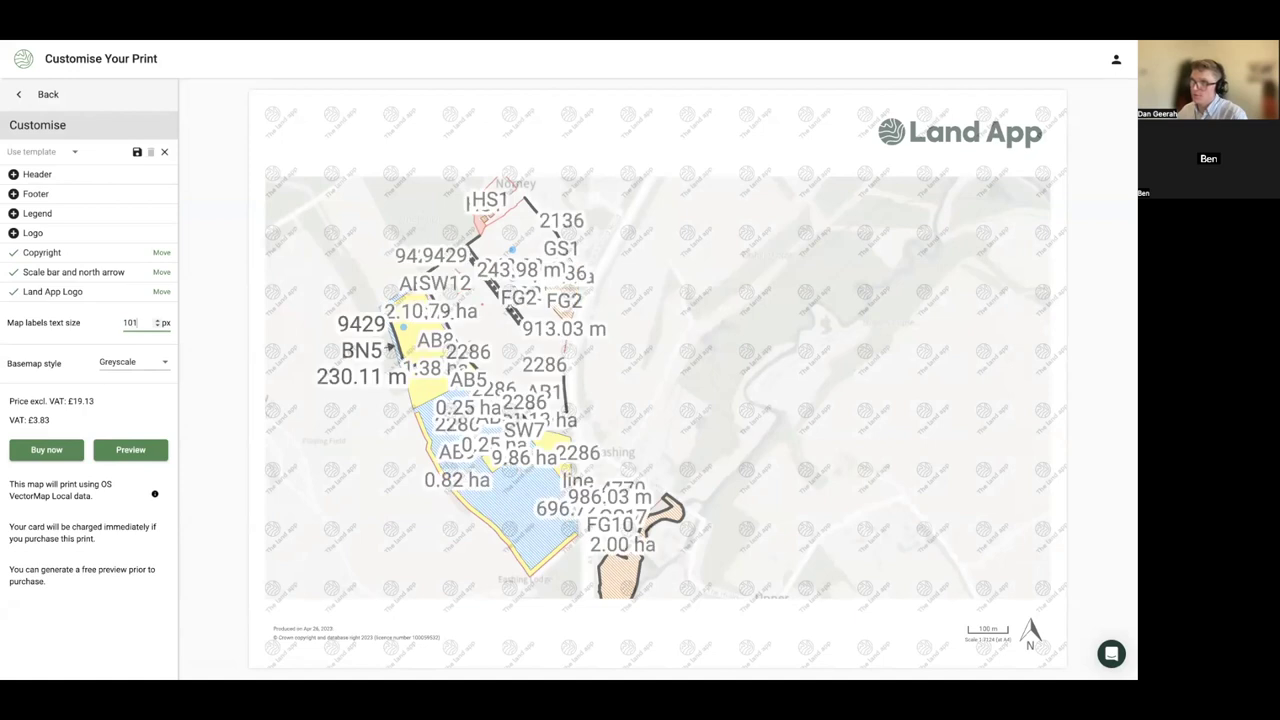
key("BackSpace")
key("BackSpace")
type("01")
key("BackSpace")
key("BackSpace")
type("1")
key("BackSpace")
type("6")
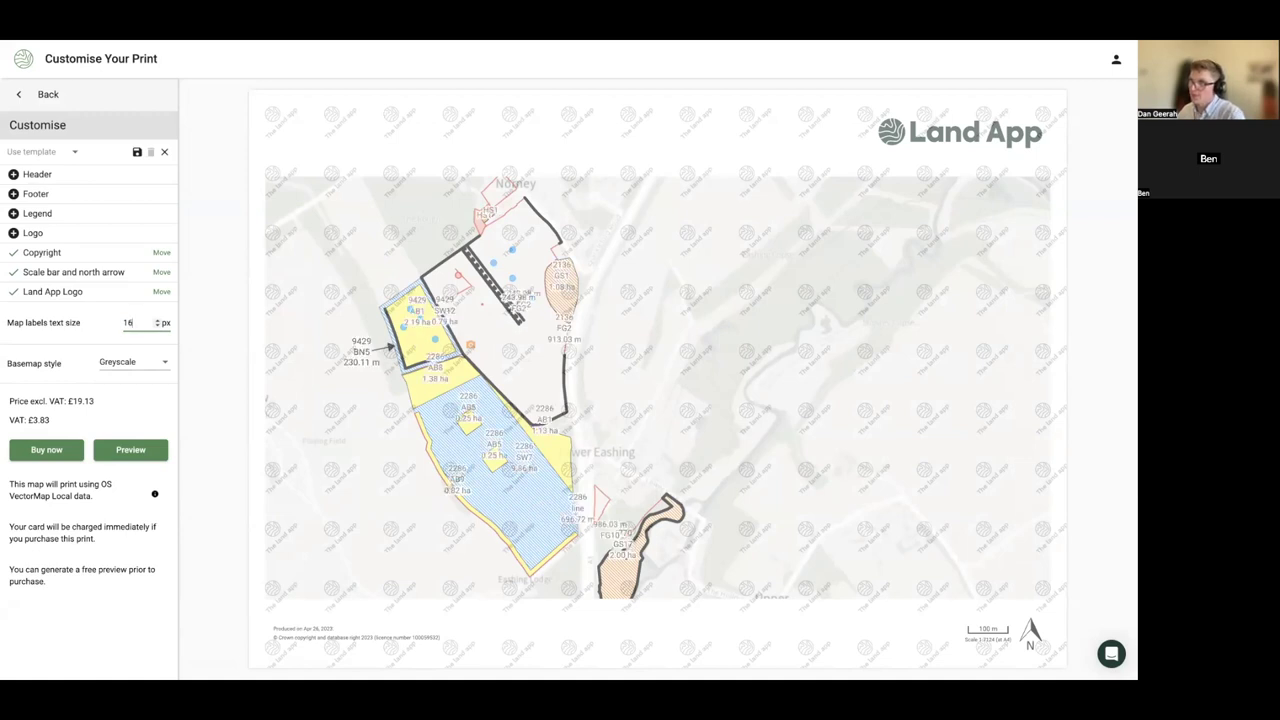
- Set the map label text size to 11 px and return to the map
key("BackSpace")
key("BackSpace")
type("12")
key("BackSpace")
type("1")
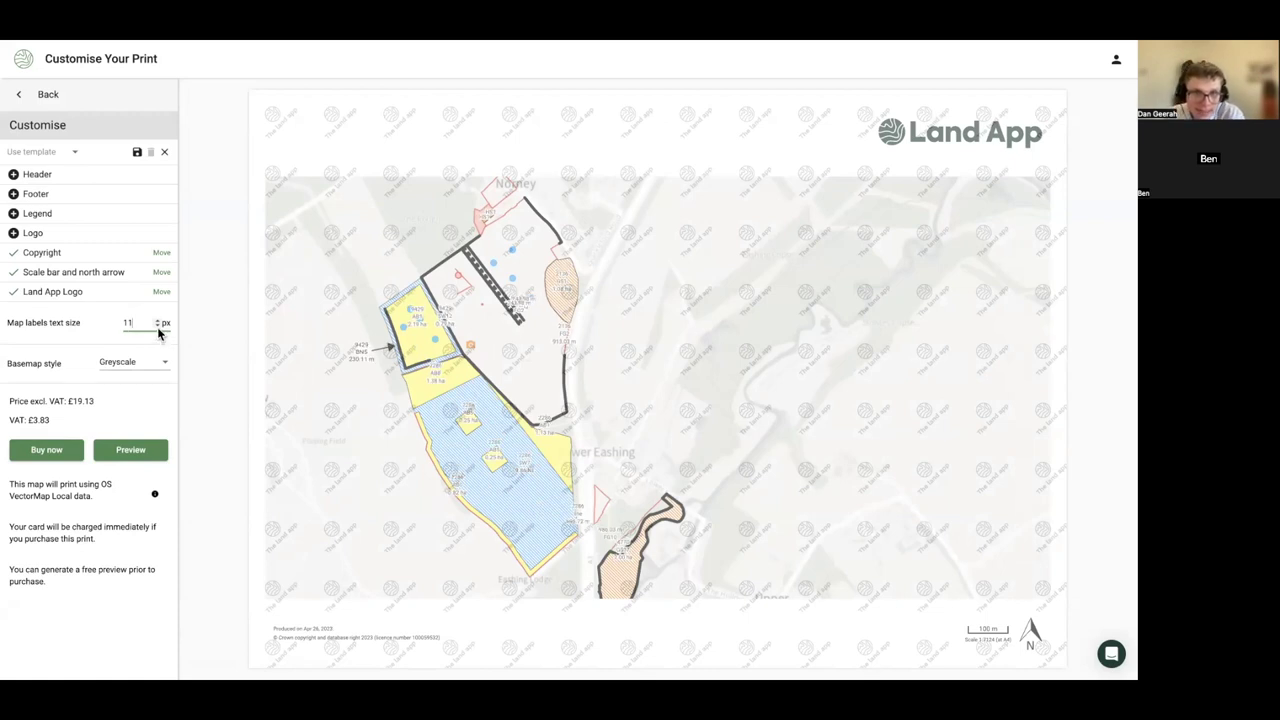
mouse_move(208, 48)
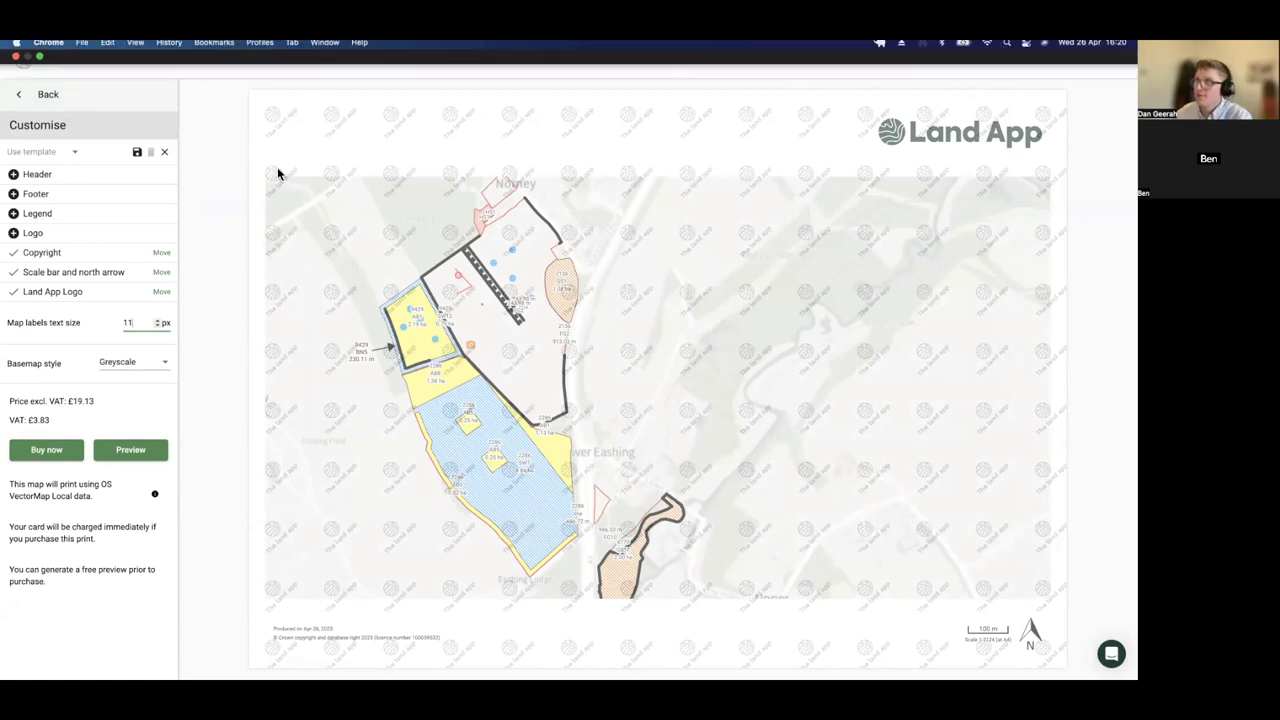
left_click(45, 97)
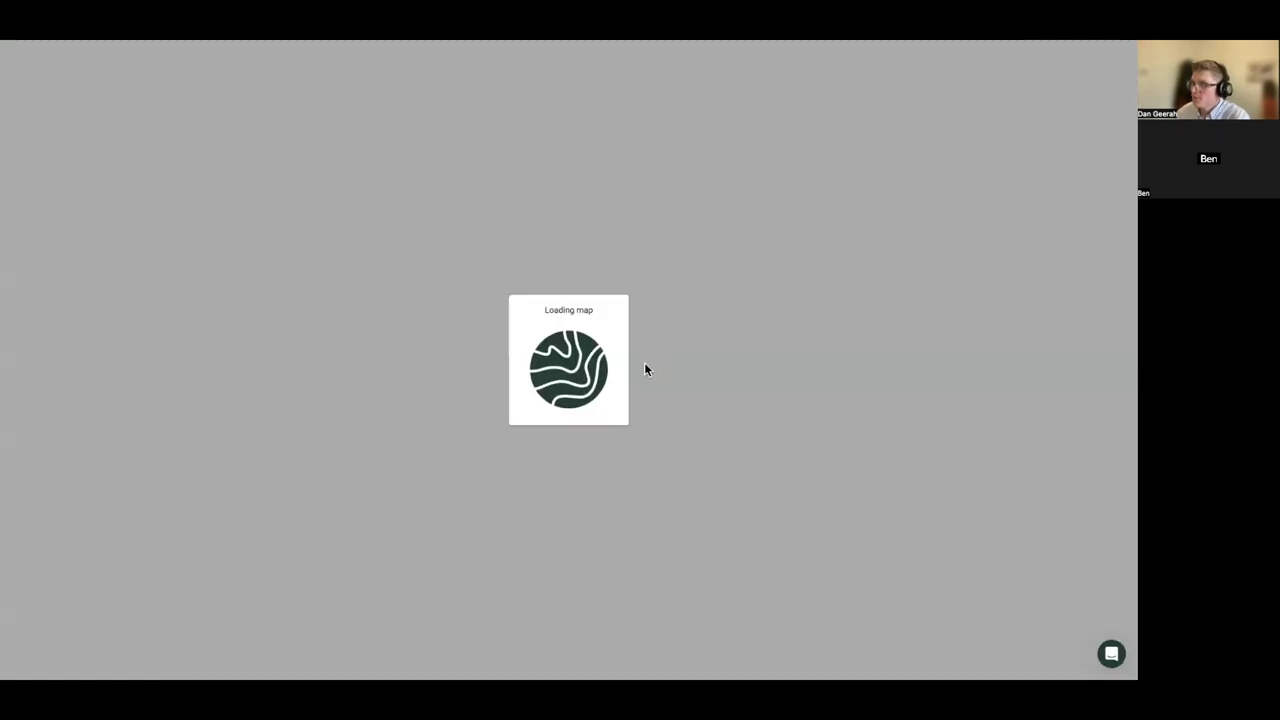
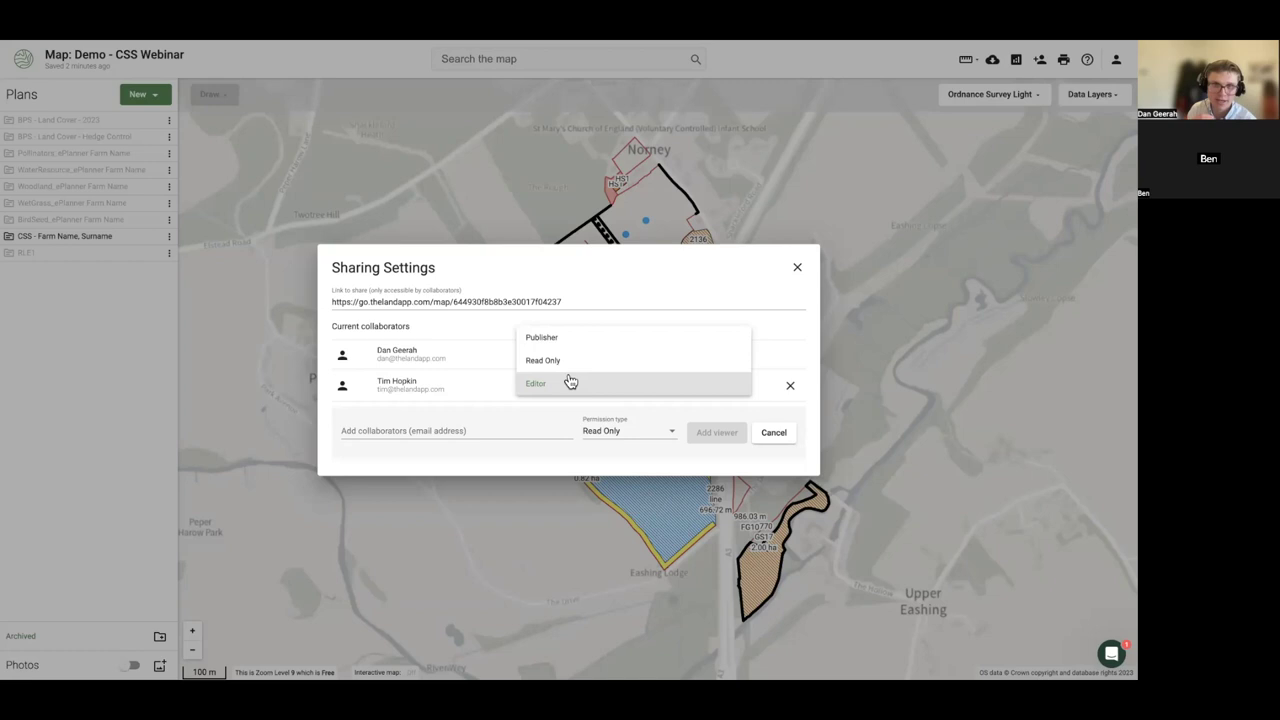
- Dismiss the collaborator role choices and Sharing Settings, then zoom out and pan the CSS map
left_click(258, 458)
left_click(271, 428)
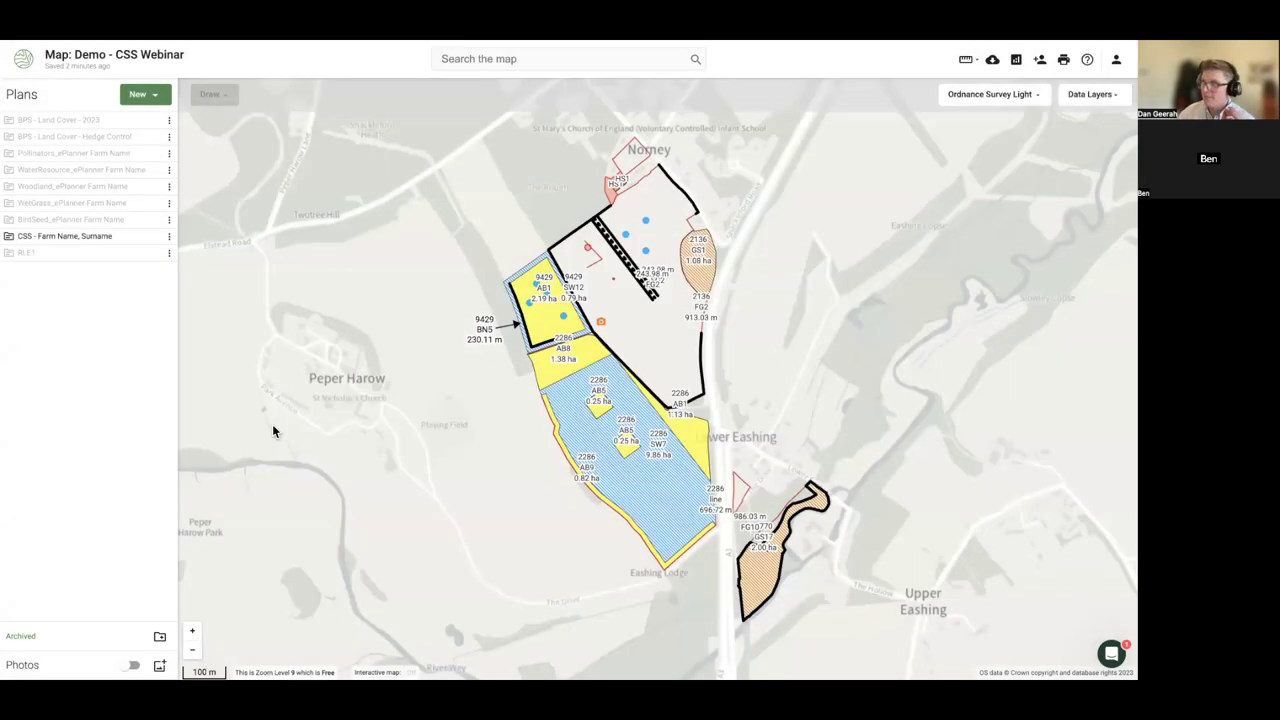
scroll(272, 430, "down", 1)
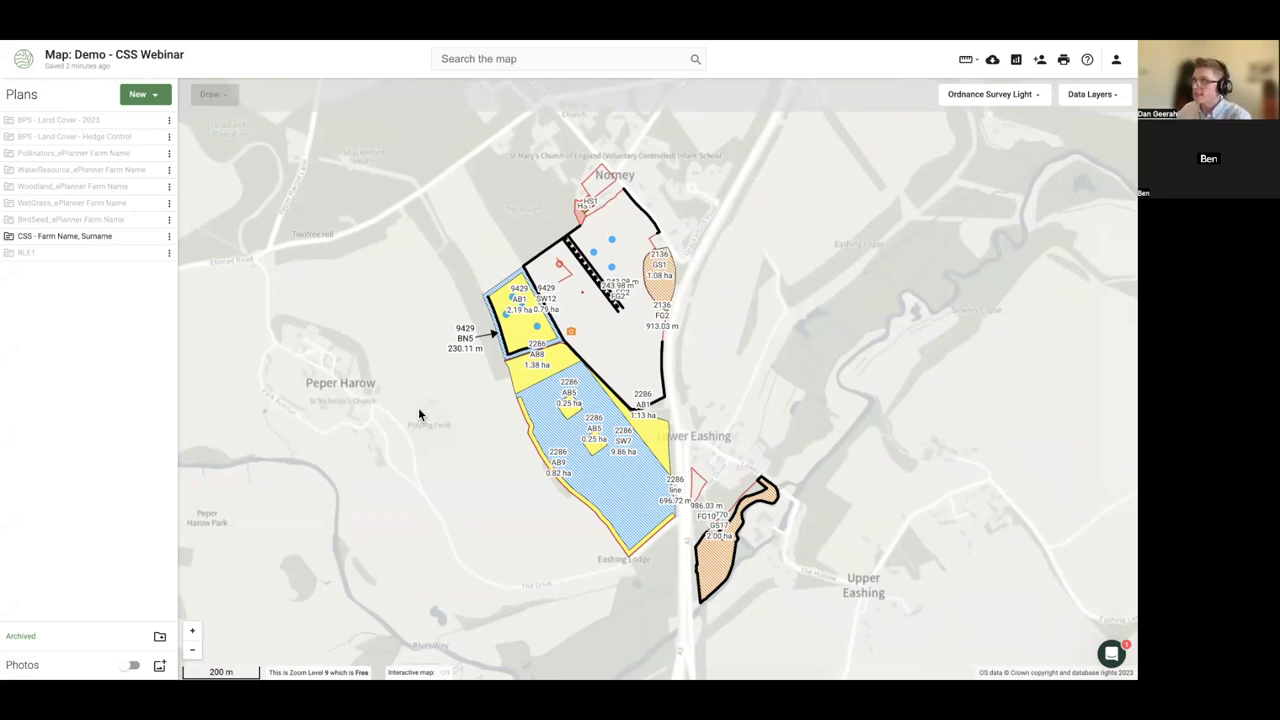
left_click_drag(412, 413, 403, 397)
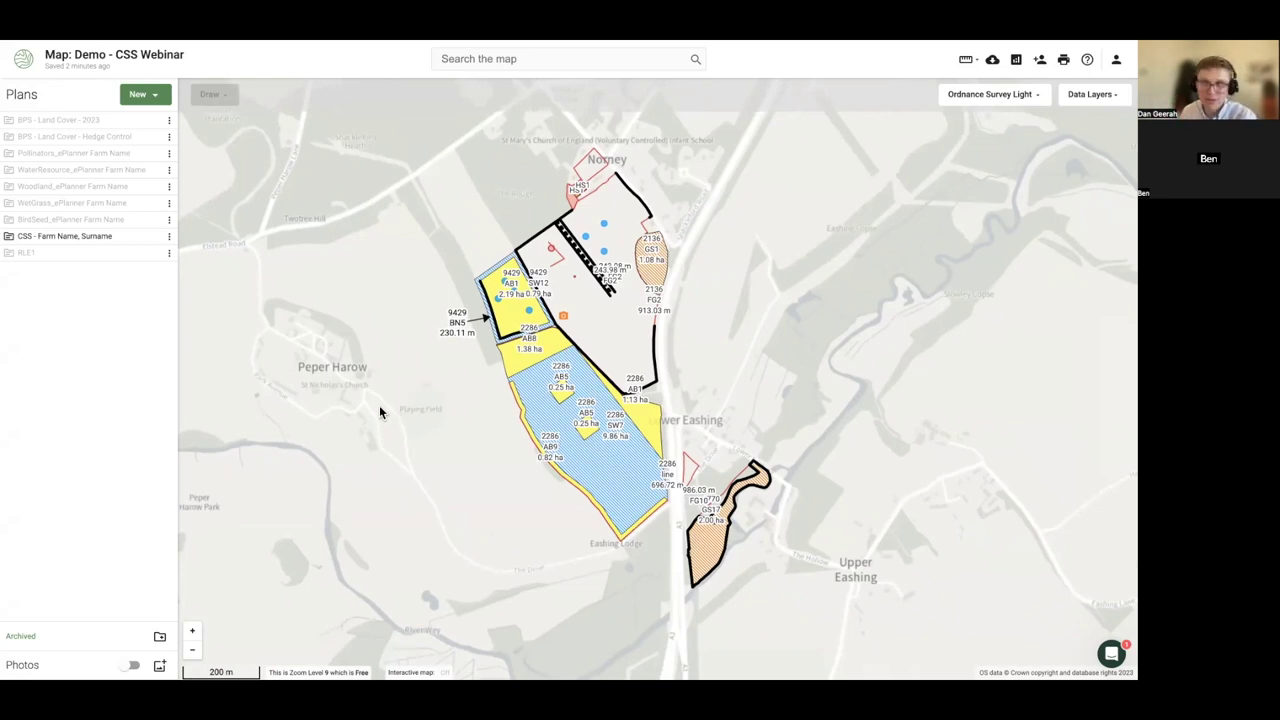
- Start exporting the CSS farm plan, then cancel without saving a file
left_click(169, 237)
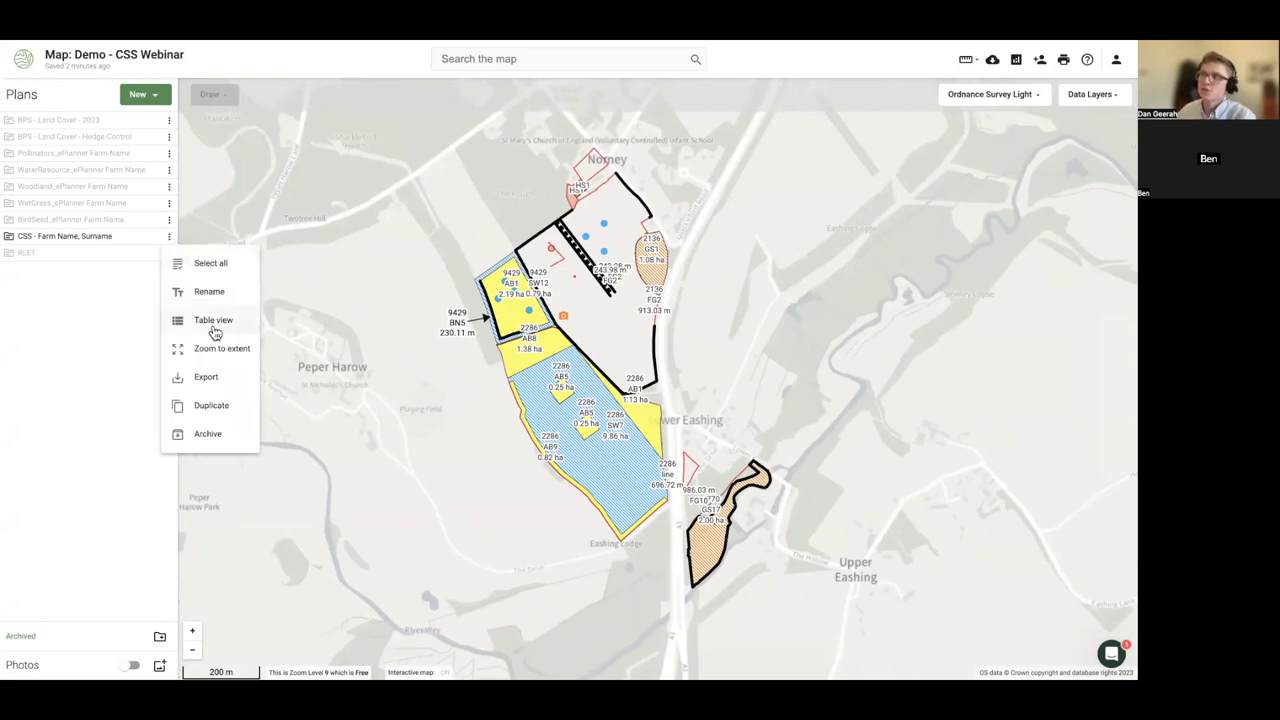
left_click(203, 380)
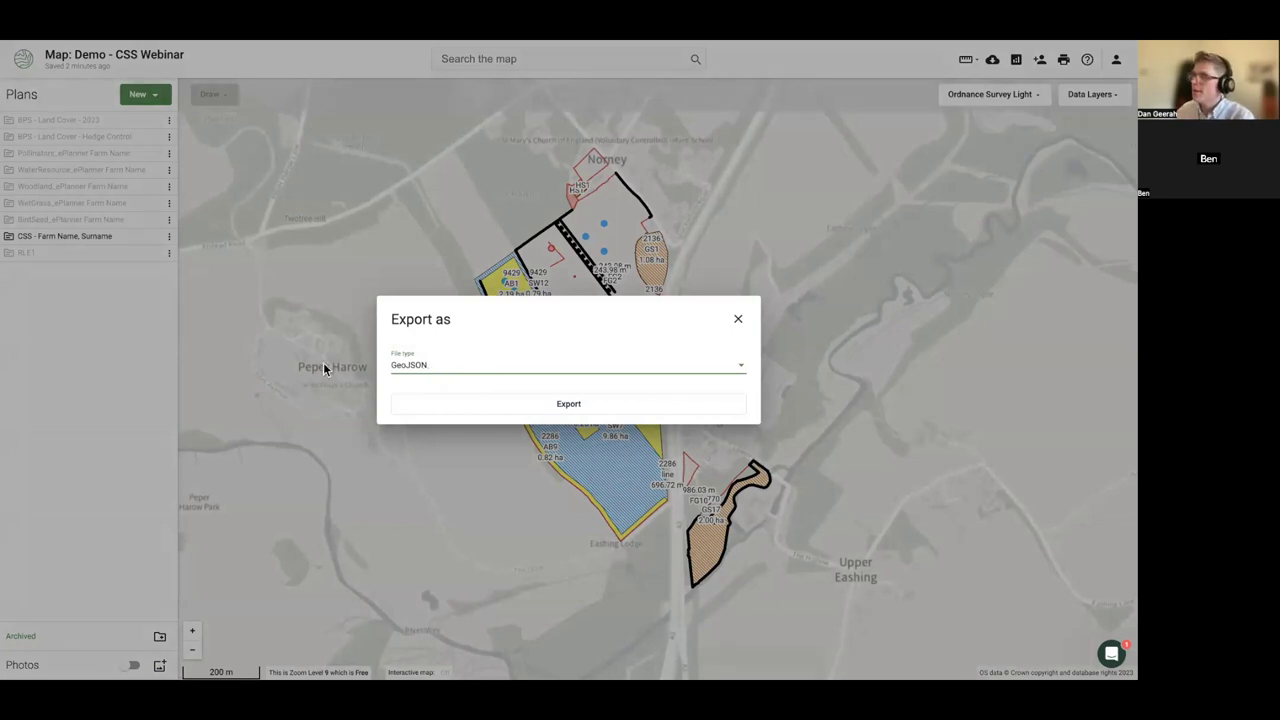
left_click(377, 214)
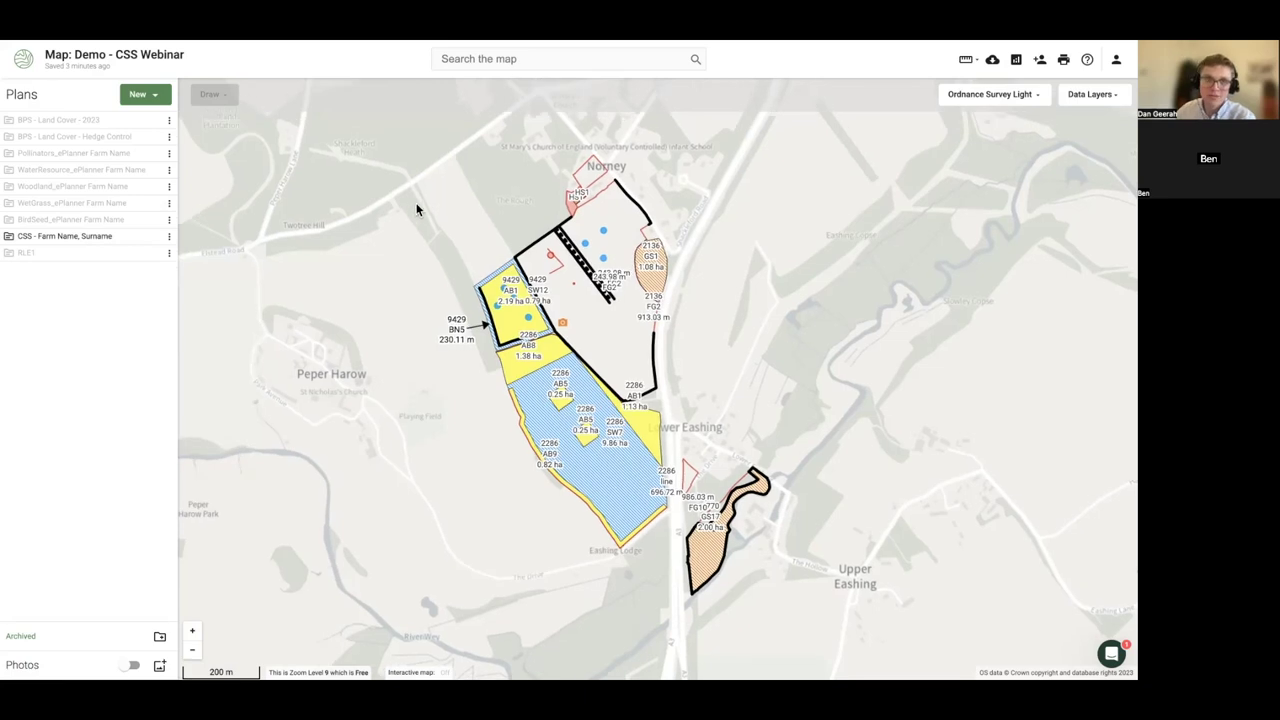
- Download the CSS plan's 39-feature table as an .xlsx spreadsheet from Table view, then return to the map
left_click(168, 240)
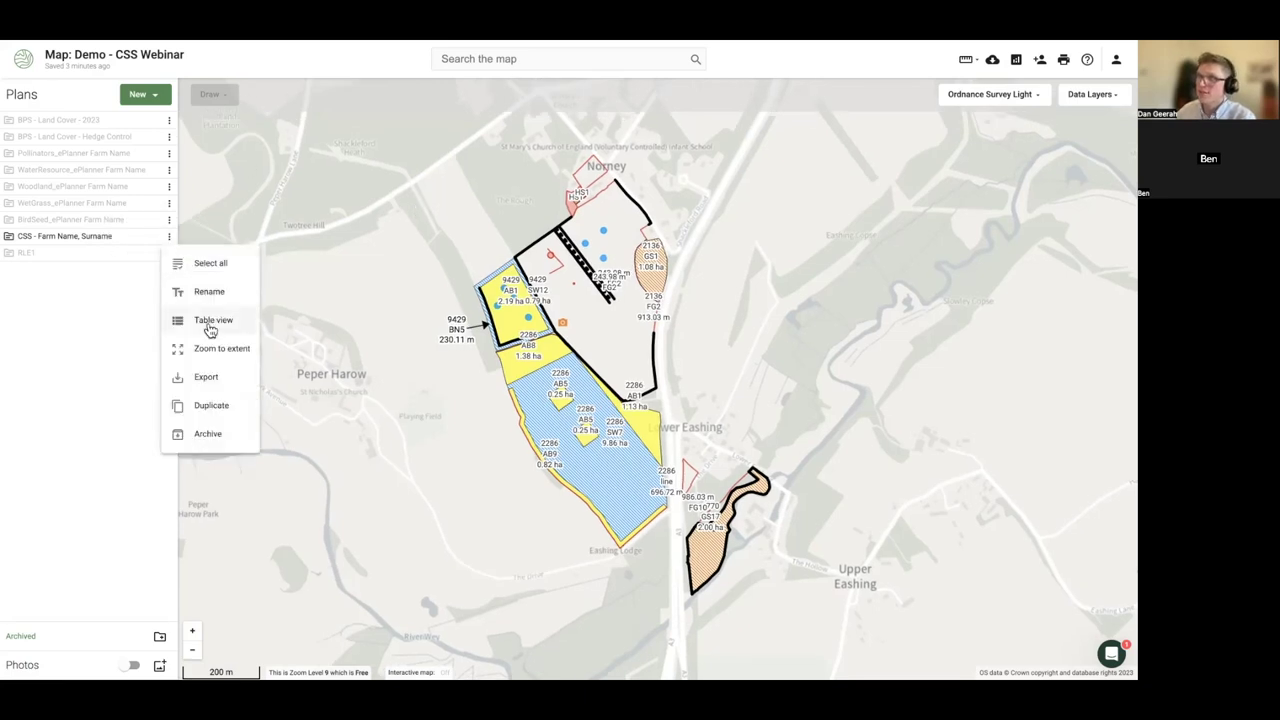
left_click(209, 320)
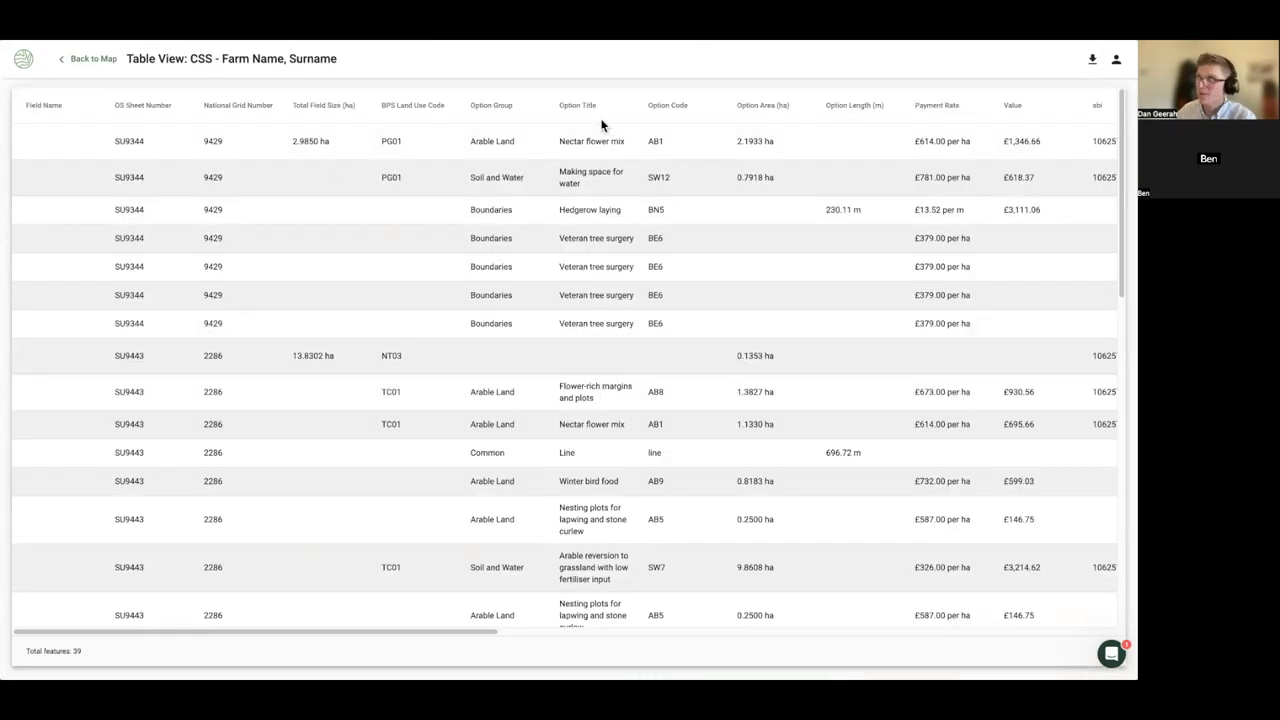
left_click(1093, 62)
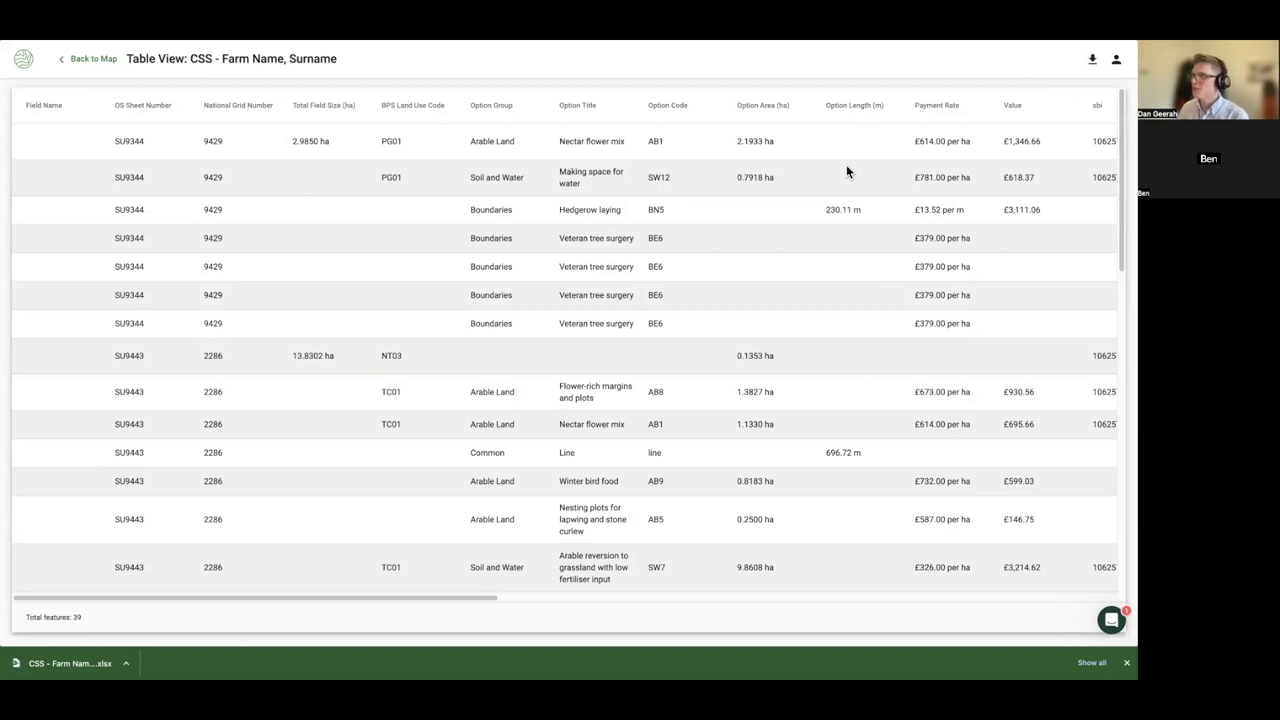
left_click(70, 64)
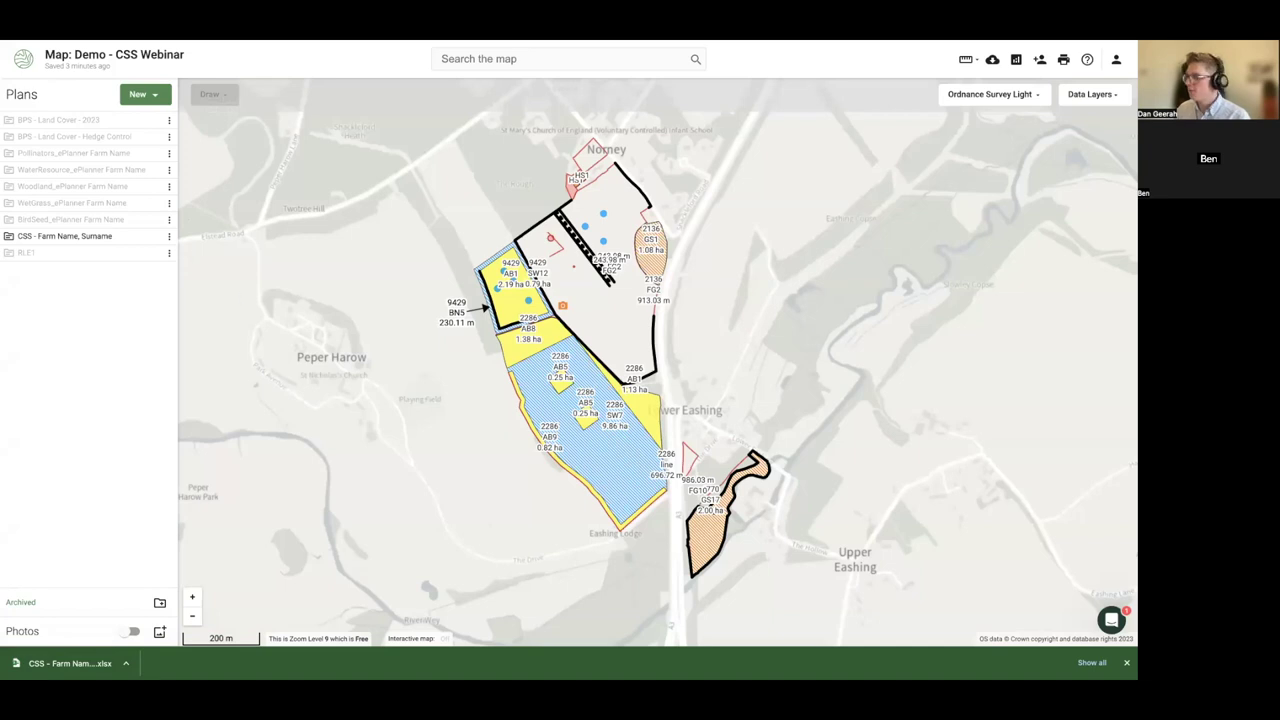
- Dismiss the download notice and review the Export dialog's file formats, leaving GeoJSON selected
left_click(1126, 662)
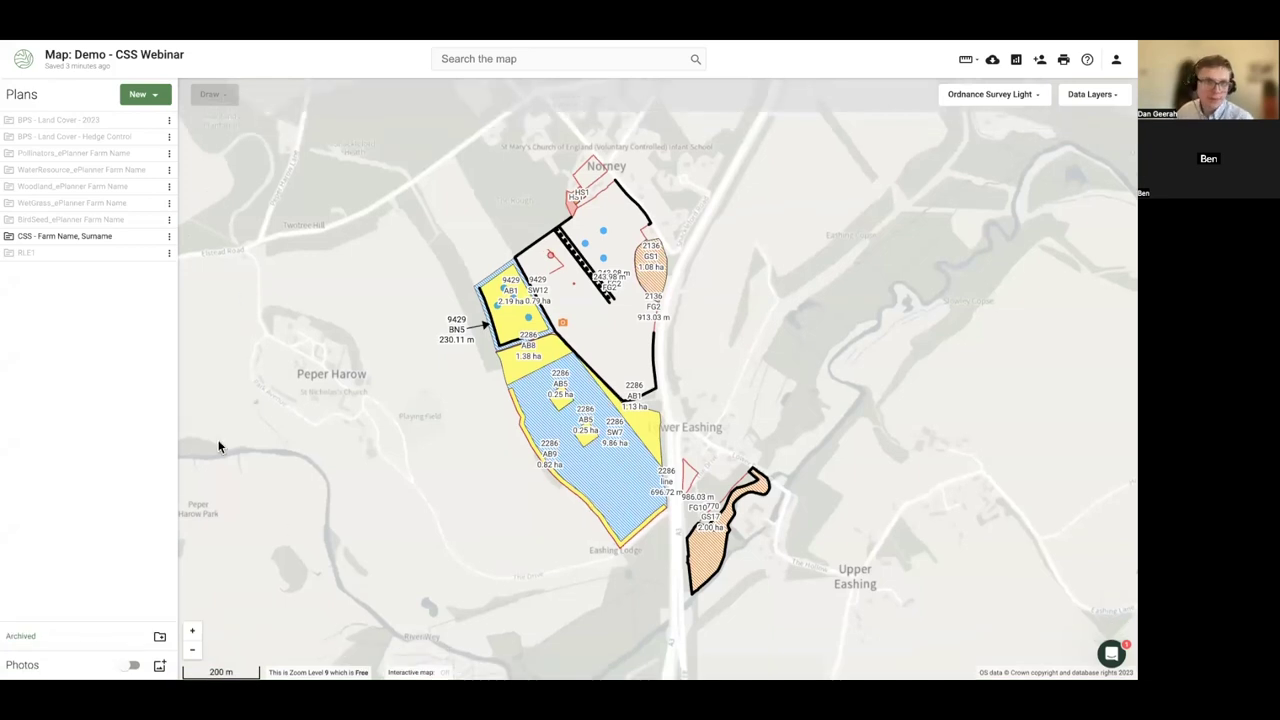
scroll(221, 446, "down", 1)
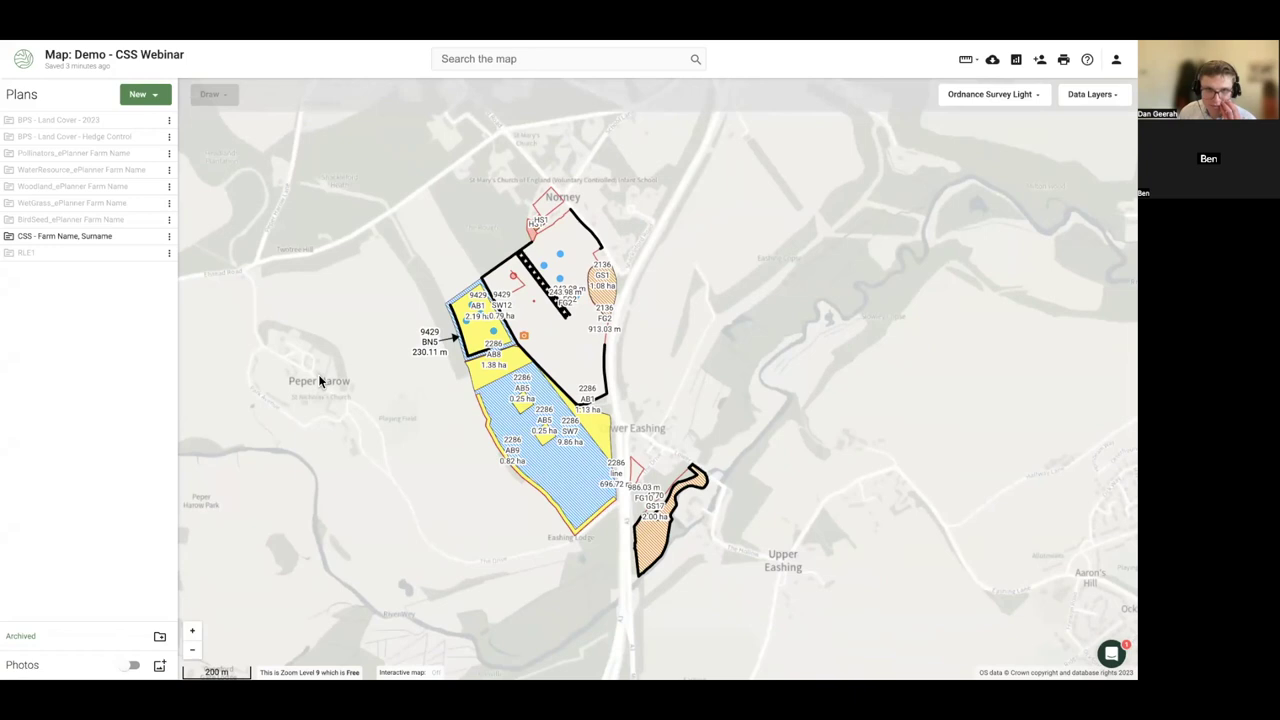
left_click(991, 59)
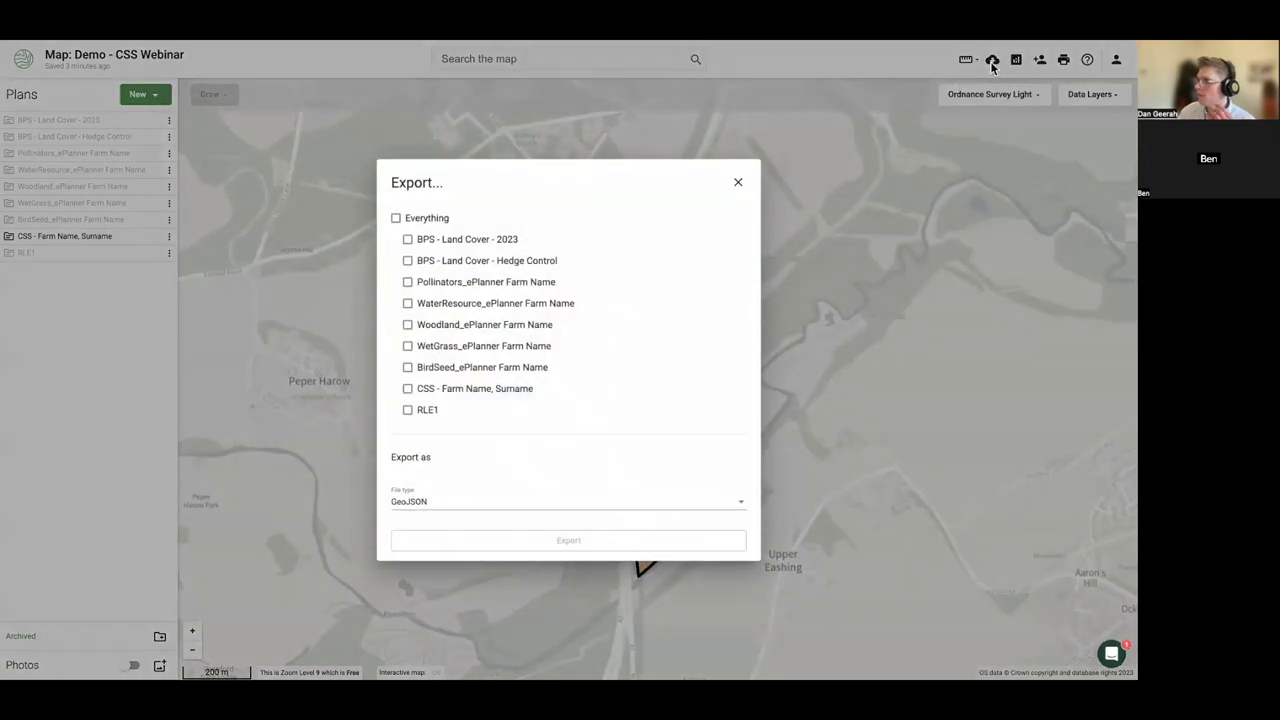
left_click(511, 509)
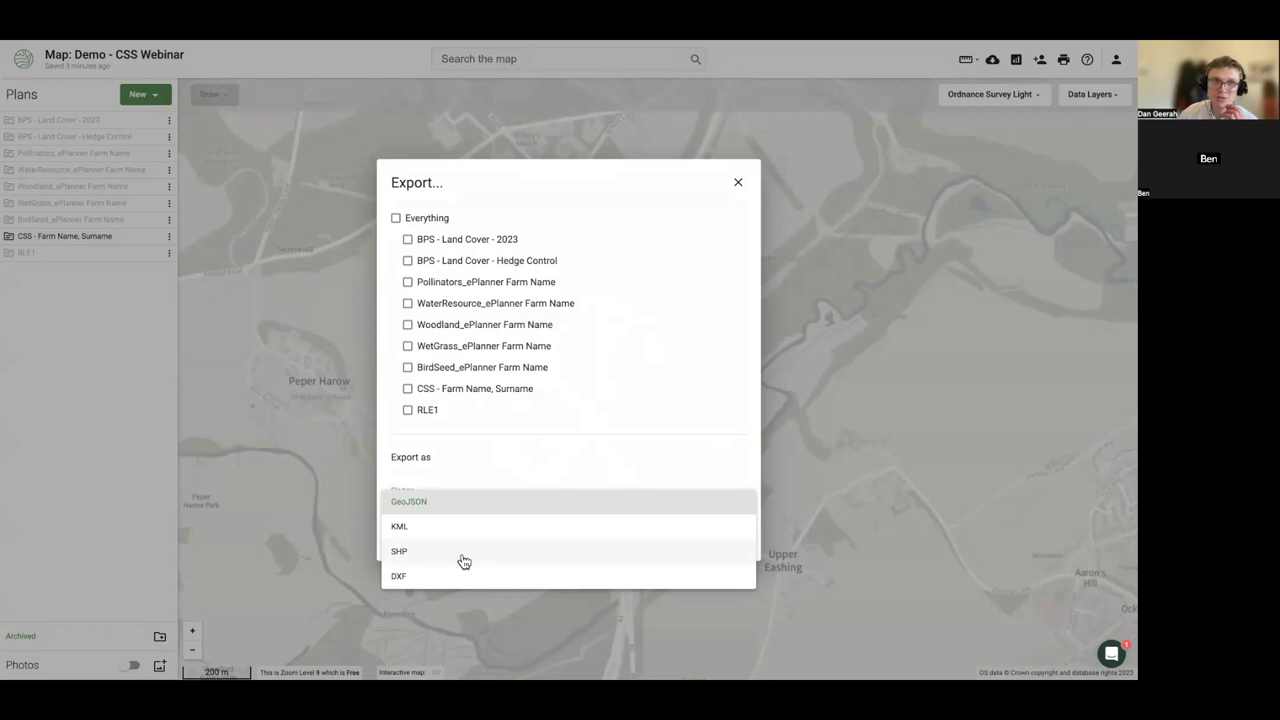
left_click(246, 488)
- Open the help messenger, then close the Export dialog and the messenger without exporting
left_click(1111, 653)
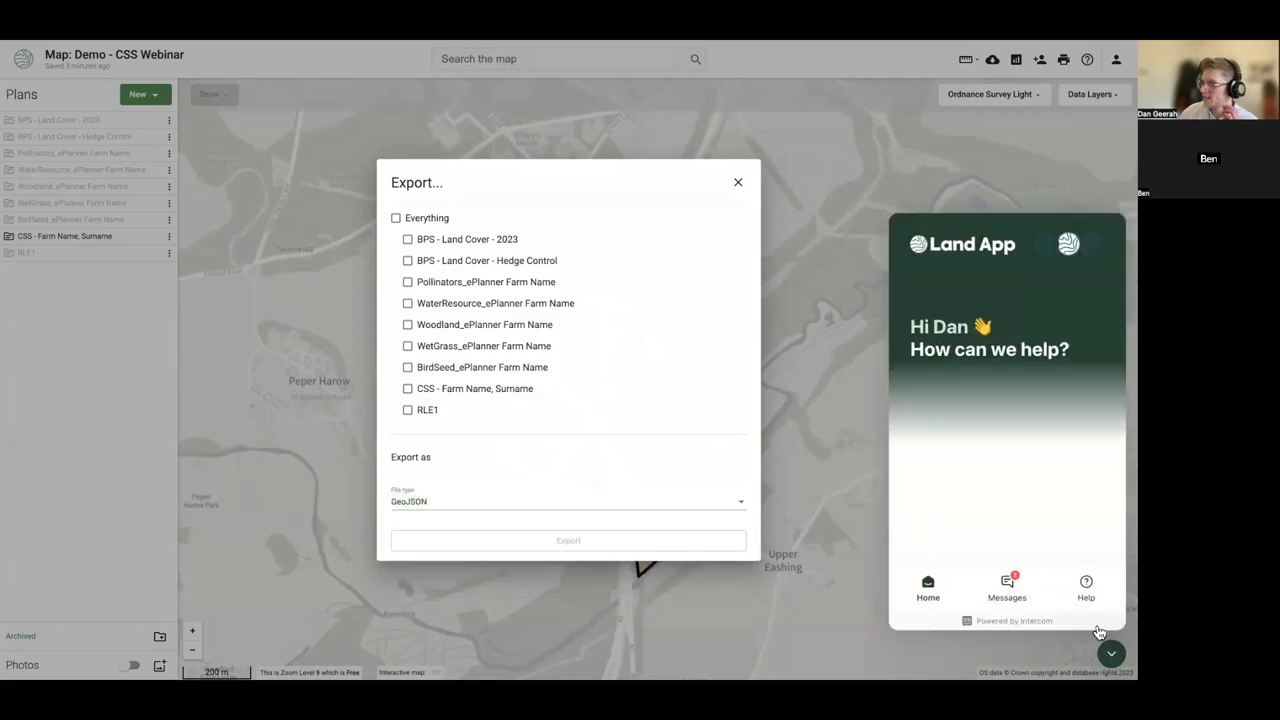
scroll(952, 562, "down", 2)
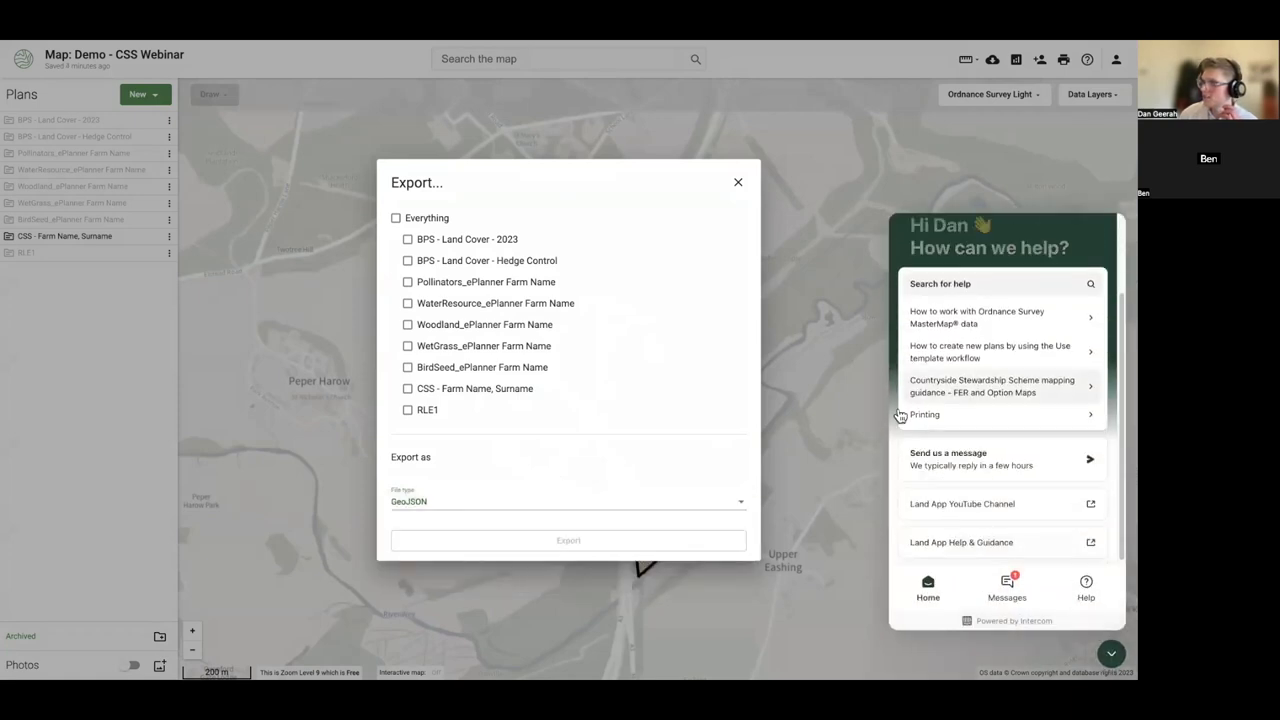
left_click(738, 182)
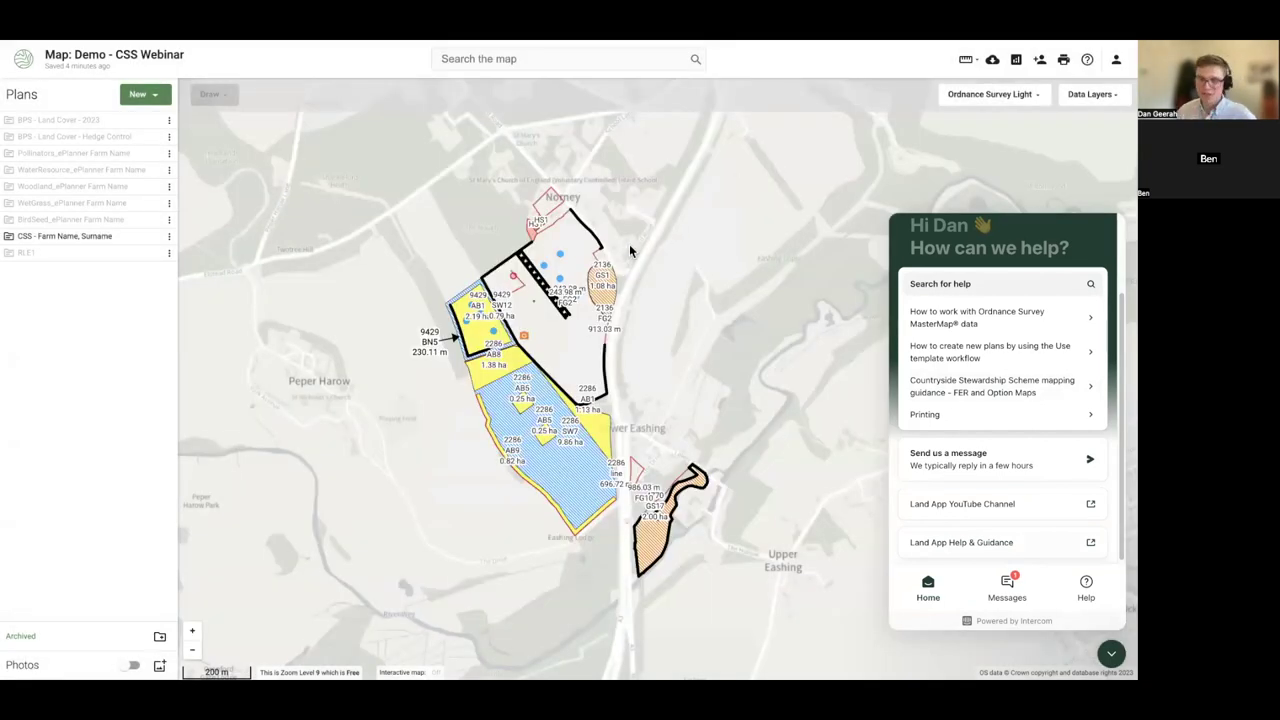
left_click(1111, 653)
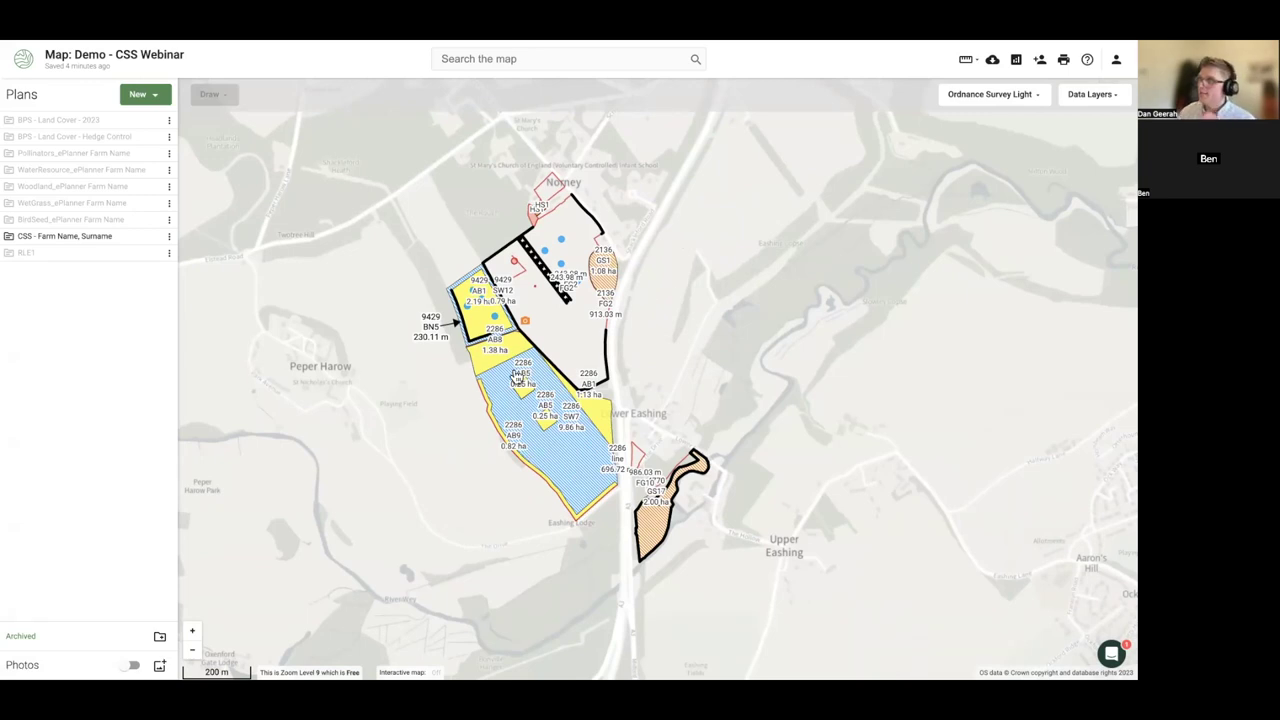
left_click_drag(351, 389, 355, 375)
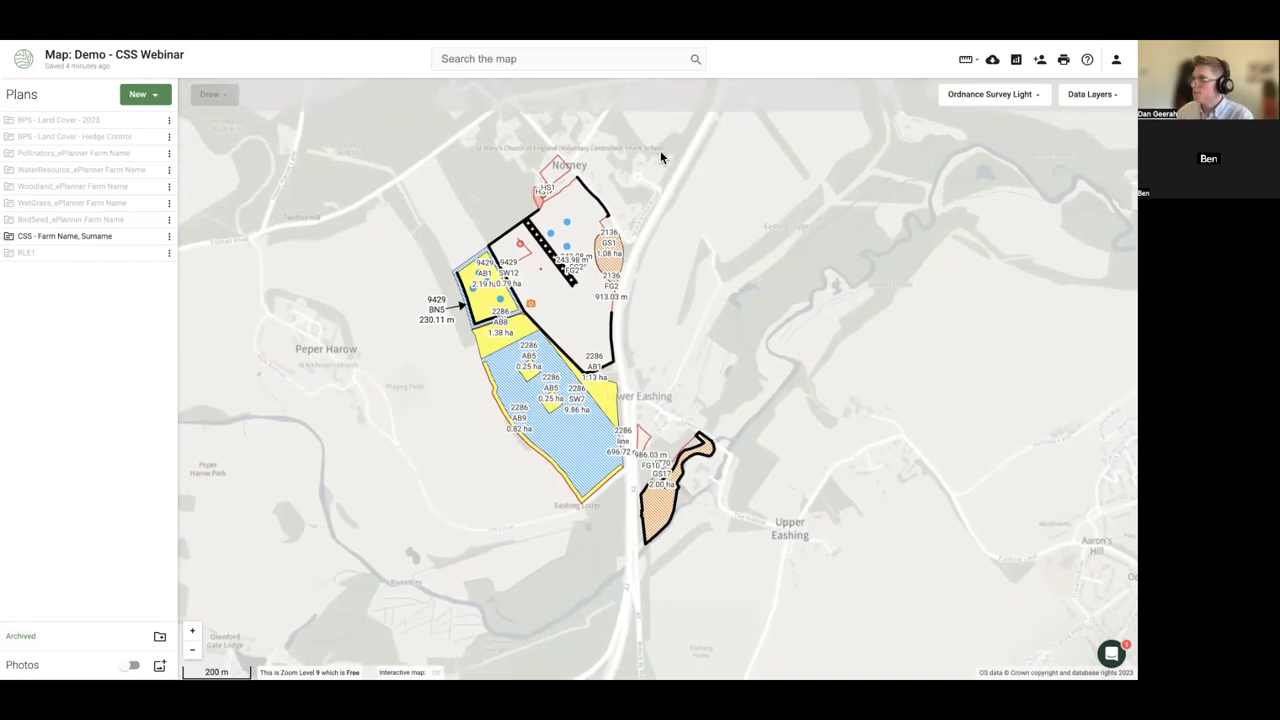
scroll(667, 203, "up", 2)
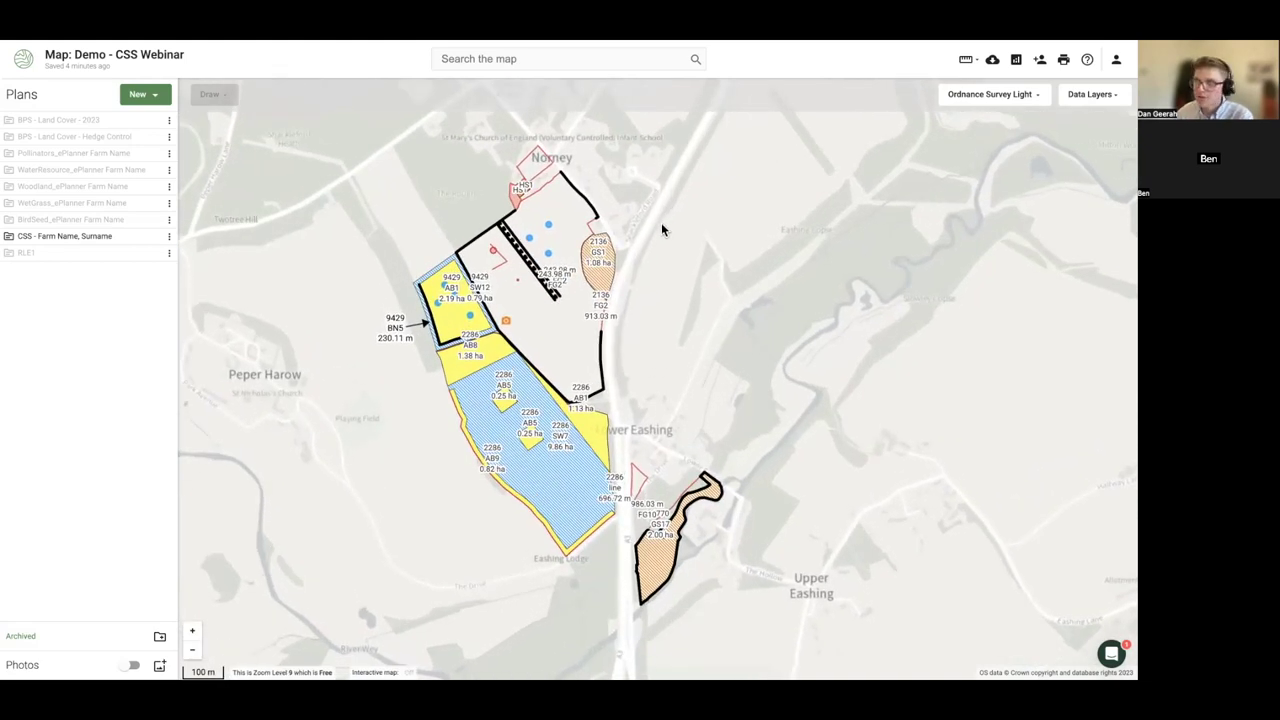
scroll(661, 222, "up", 2)
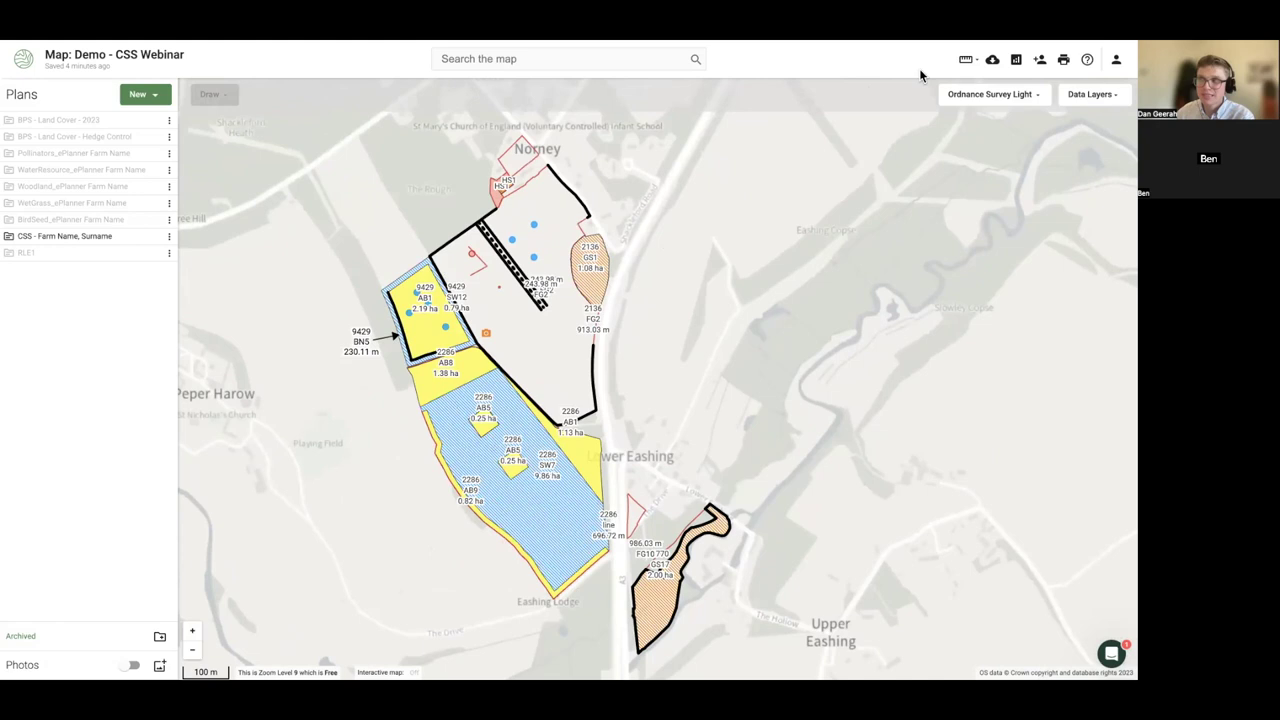
left_click(1078, 95)
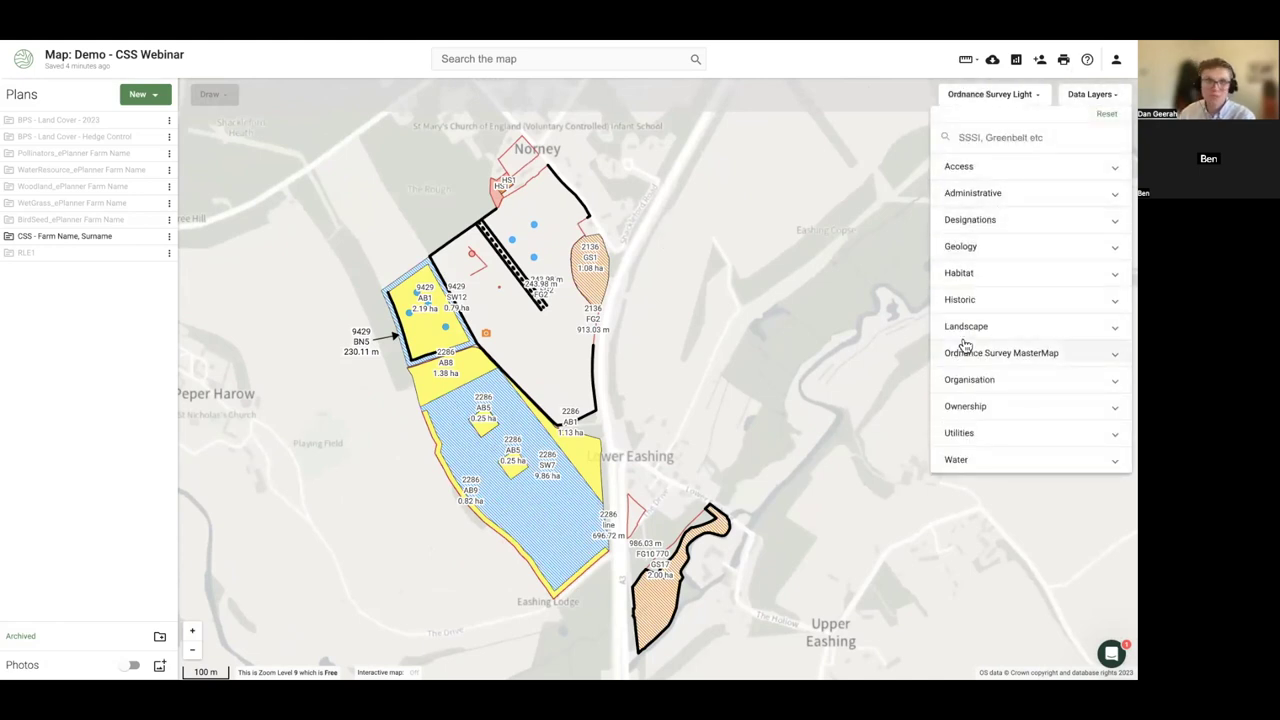
left_click(947, 274)
left_click(969, 273)
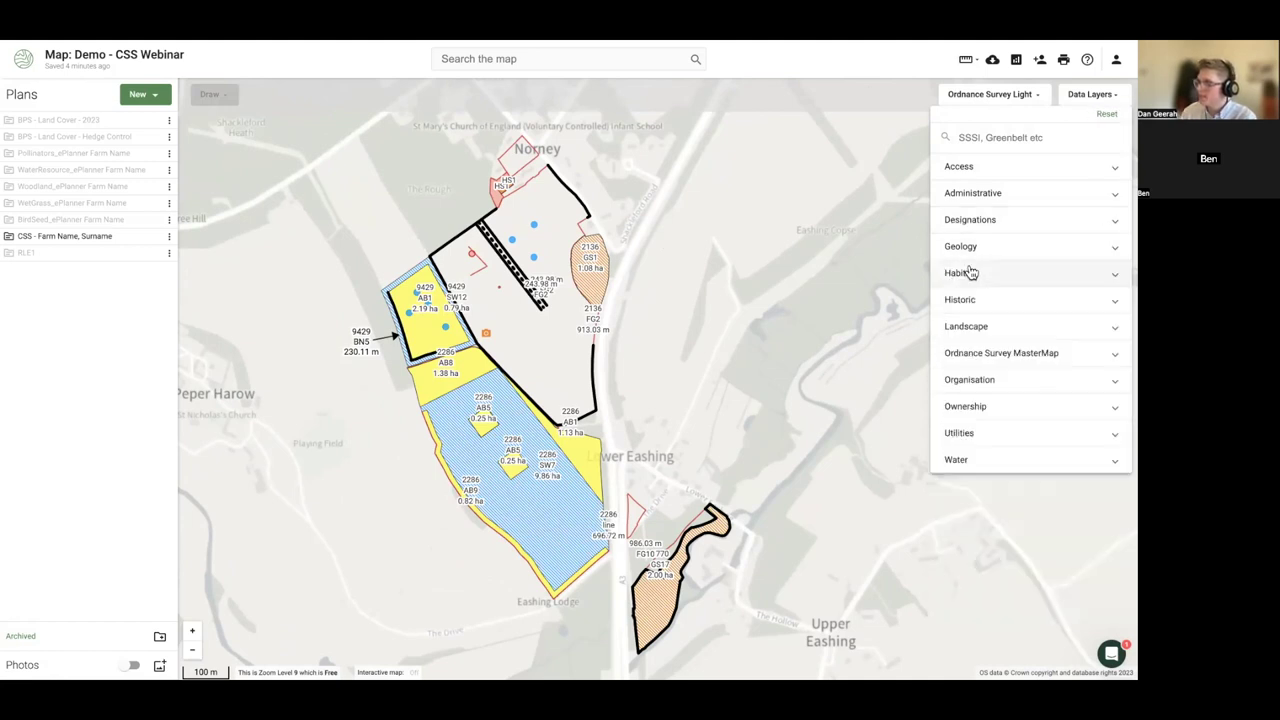
left_click(966, 247)
left_click(966, 247)
left_click(966, 224)
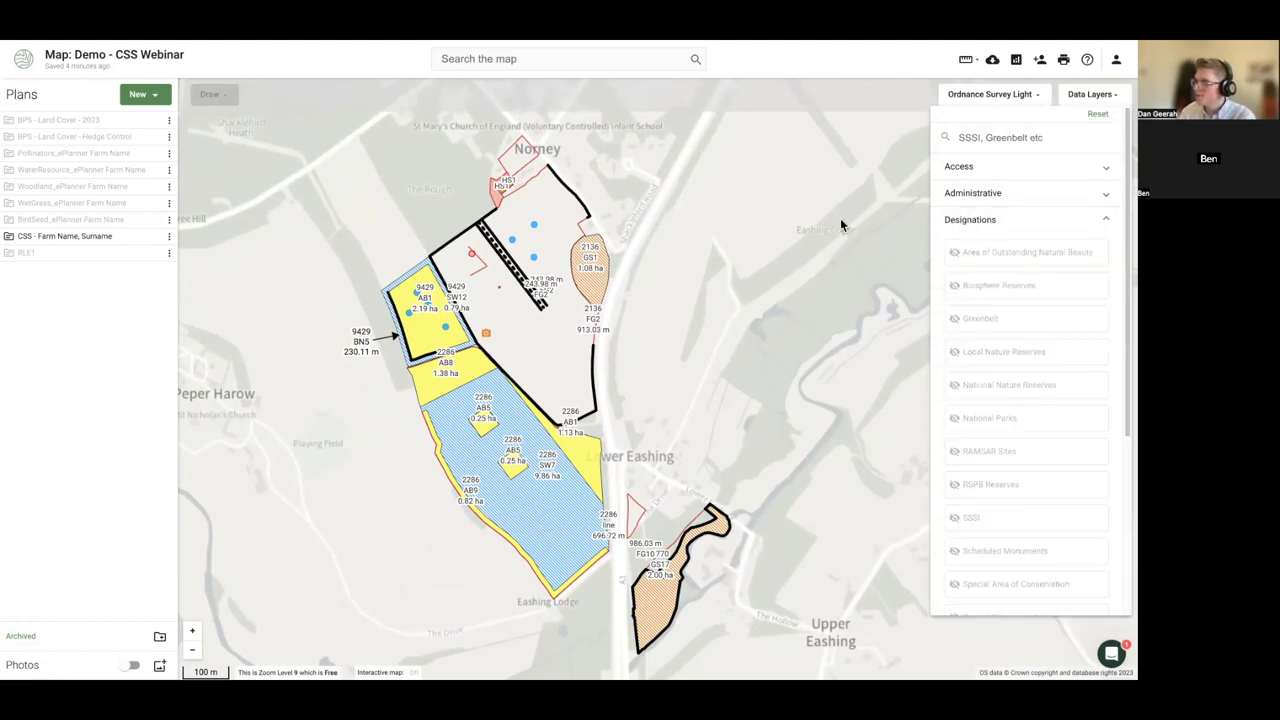
left_click(721, 258)
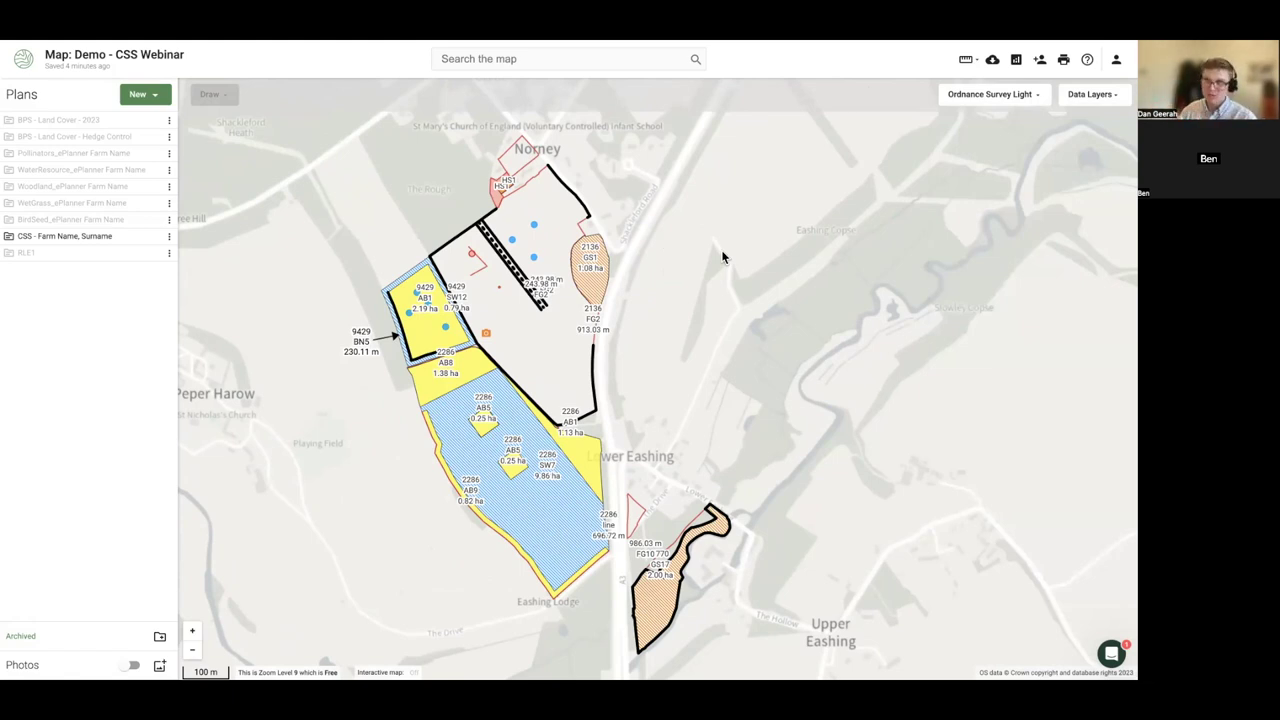
- Hide and re-show the CSS plan's features, pan the map, and open the plan's options menu
mouse_move(135, 250)
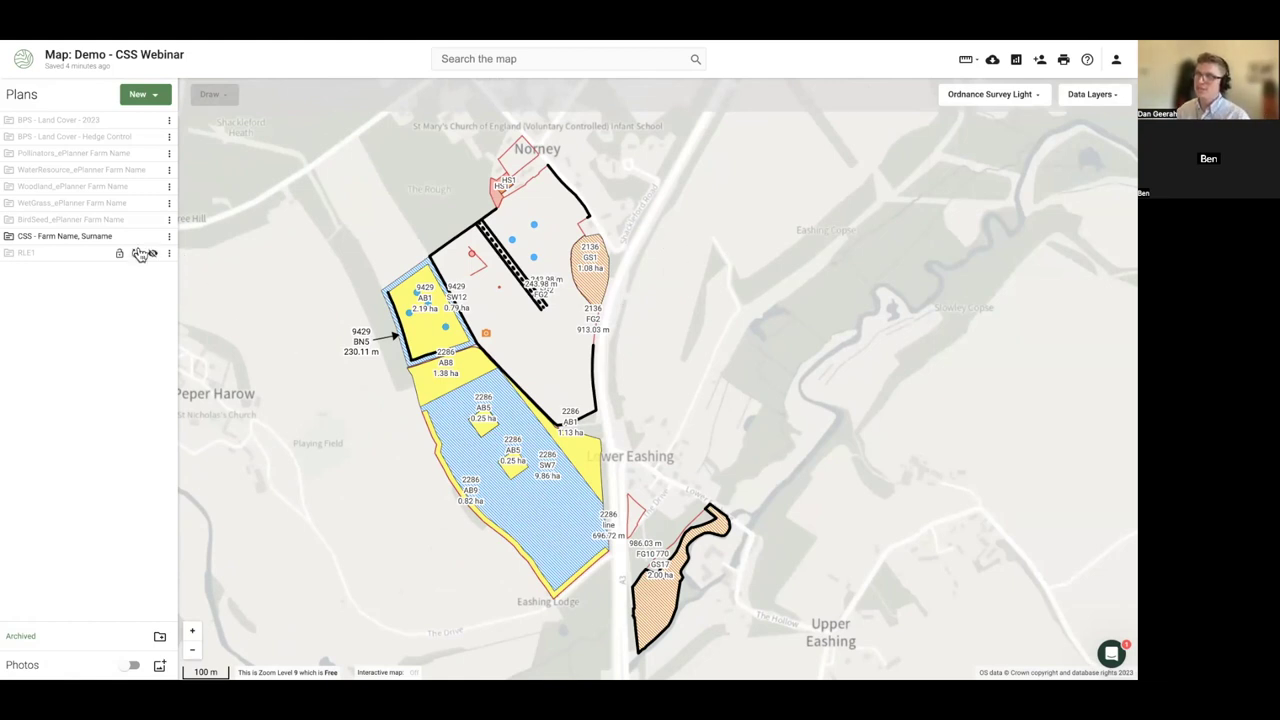
left_click(151, 240)
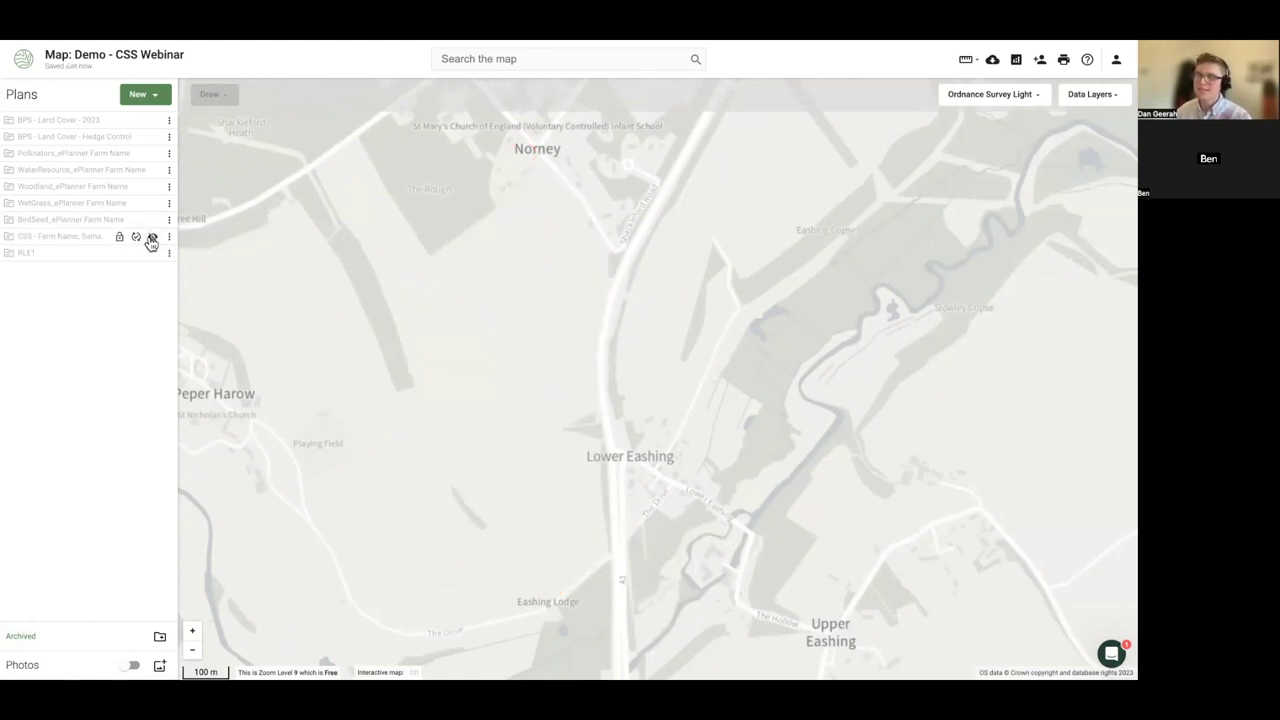
left_click(151, 240)
left_click_drag(275, 308, 312, 284)
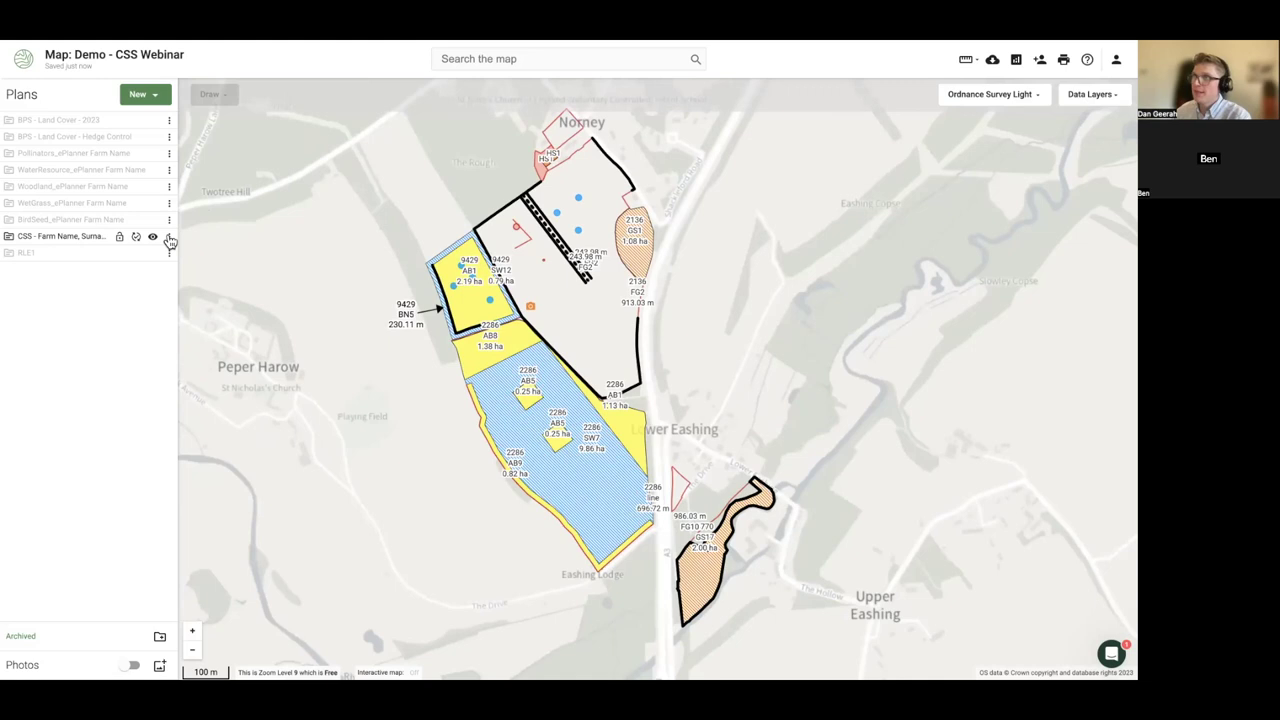
left_click(170, 238)
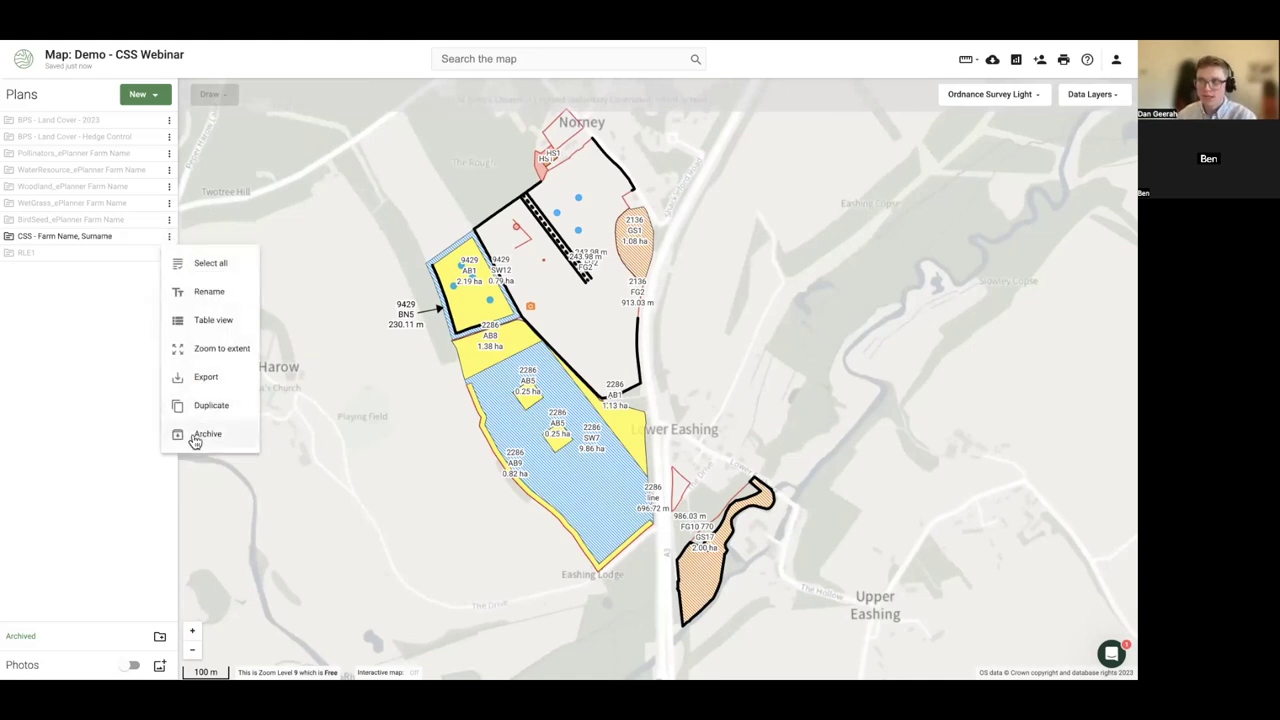
- Archive the BirdSeed_ePlanner Farm Name plan from its options menu and confirm 'Yes, archive plan'
left_click(134, 257)
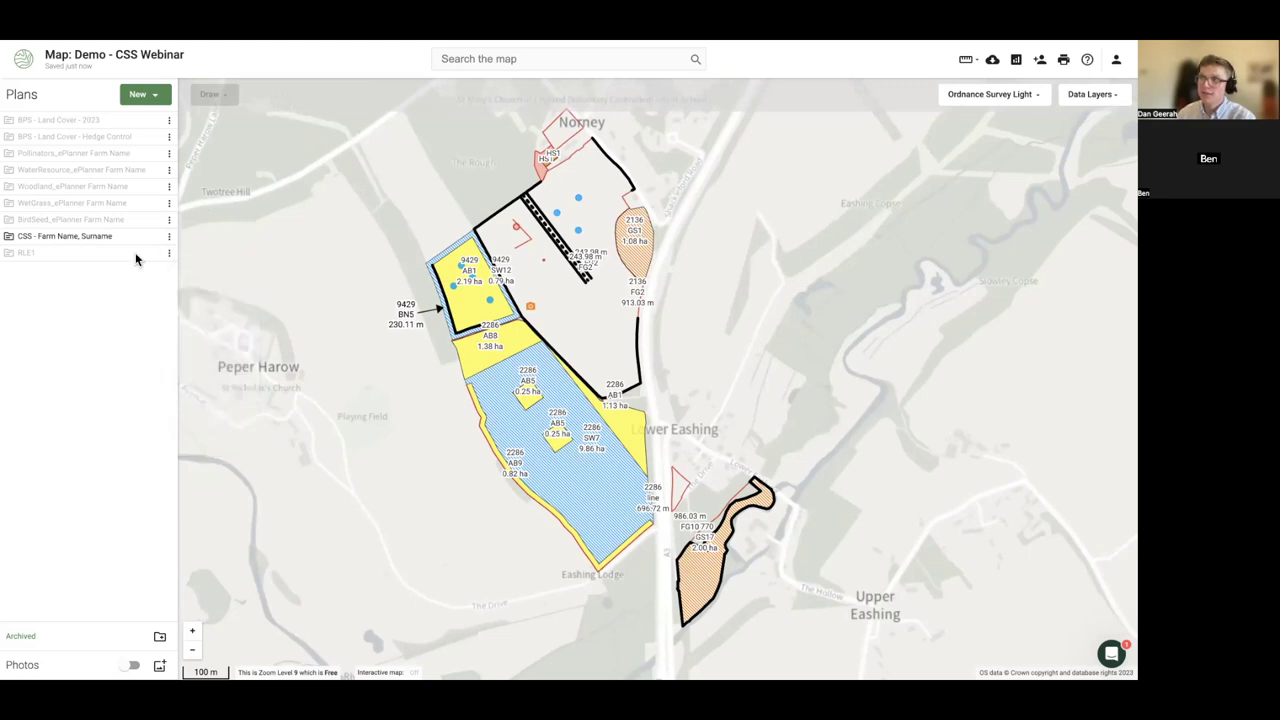
left_click(170, 221)
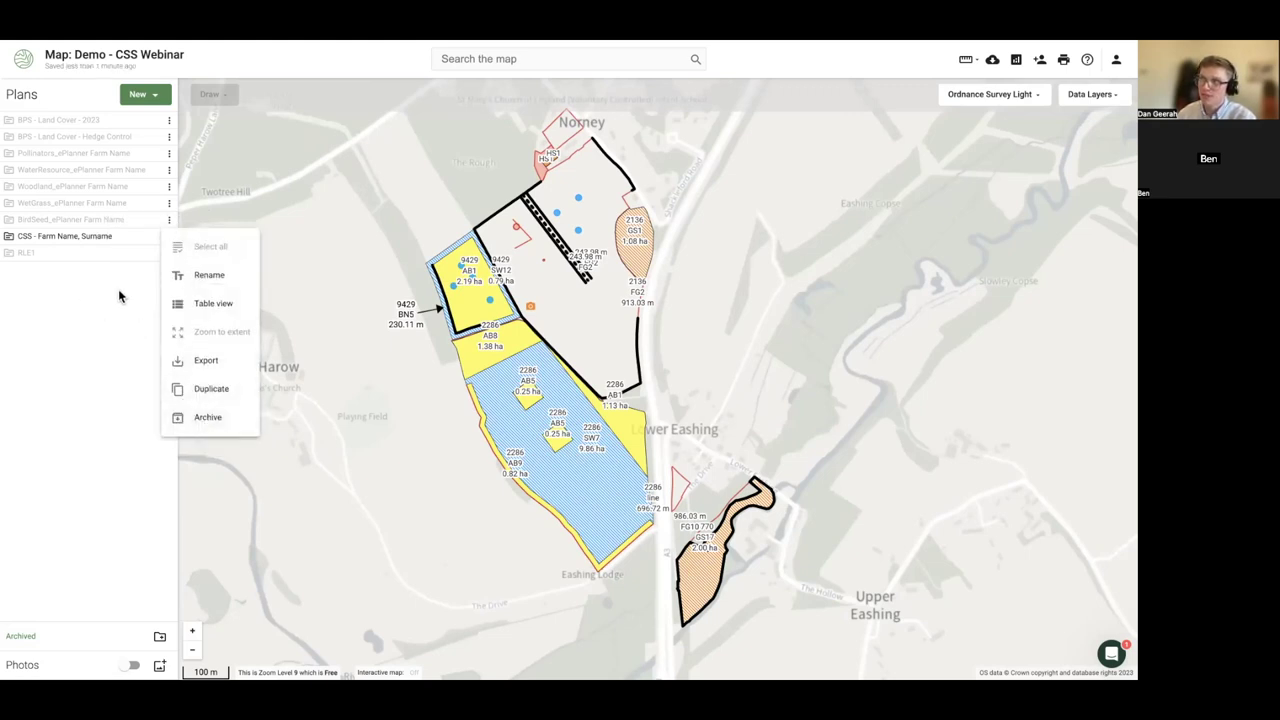
left_click(202, 425)
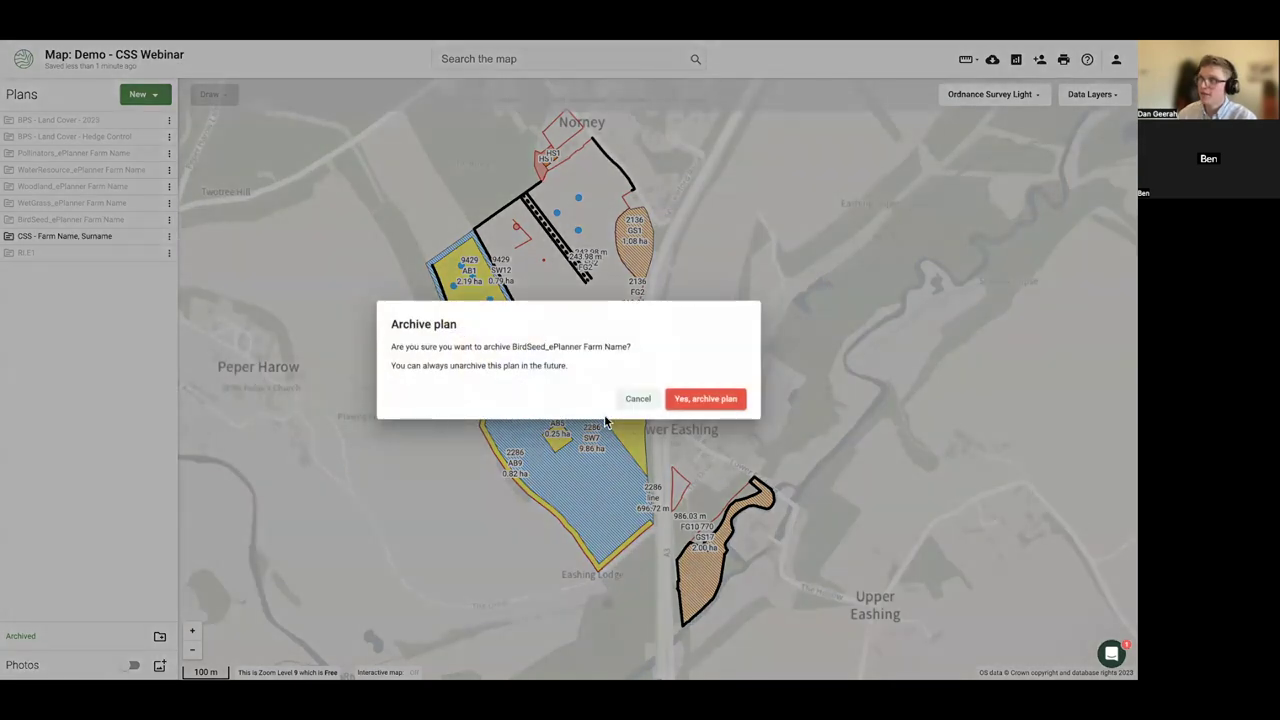
left_click(706, 399)
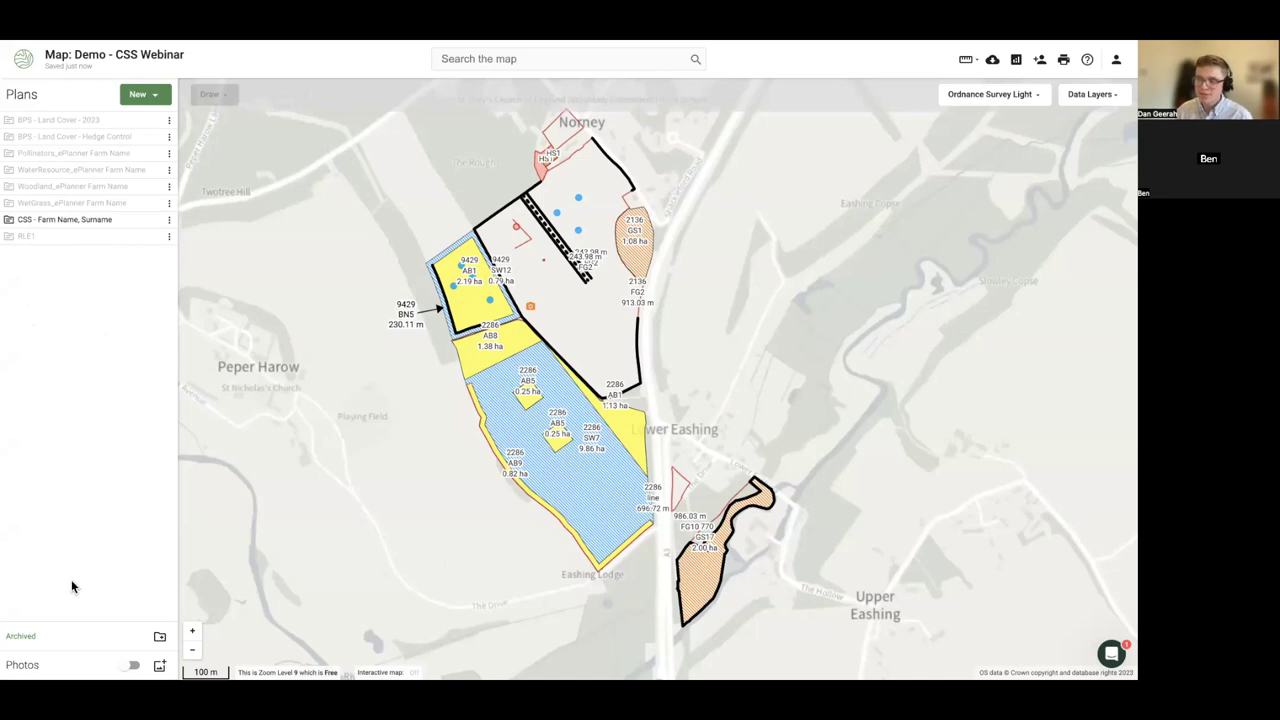
left_click(21, 637)
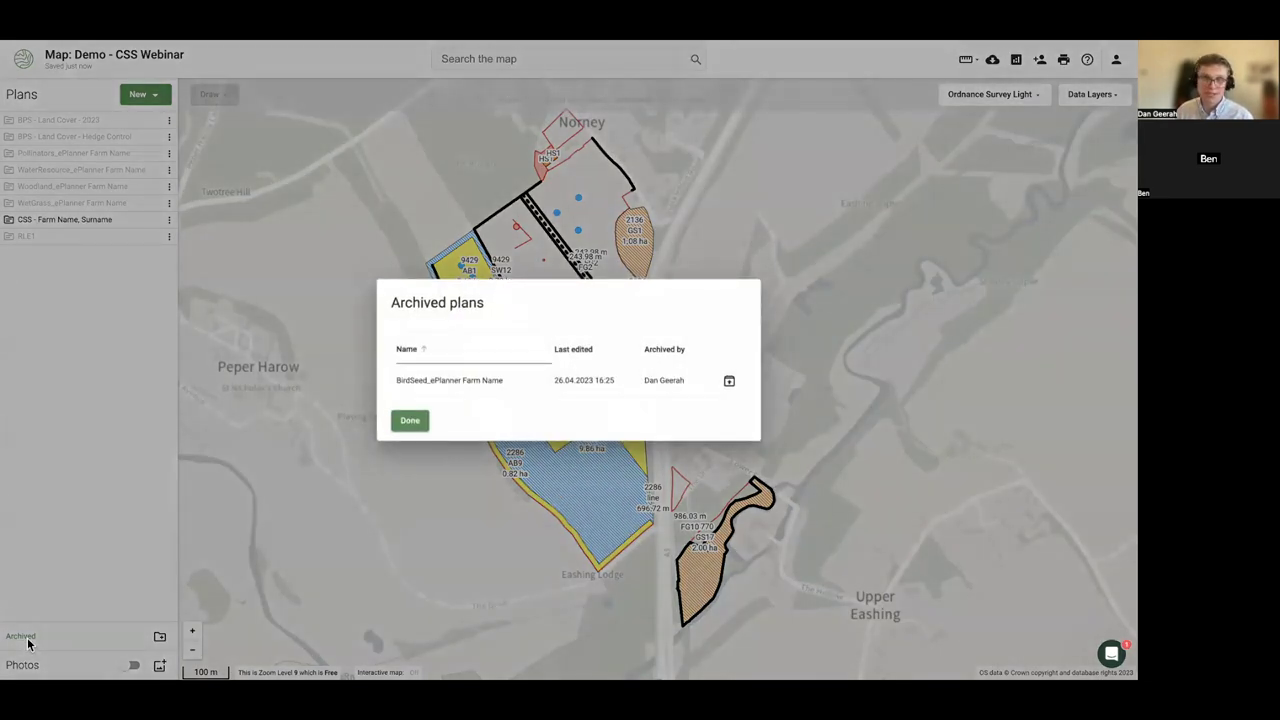
left_click(26, 648)
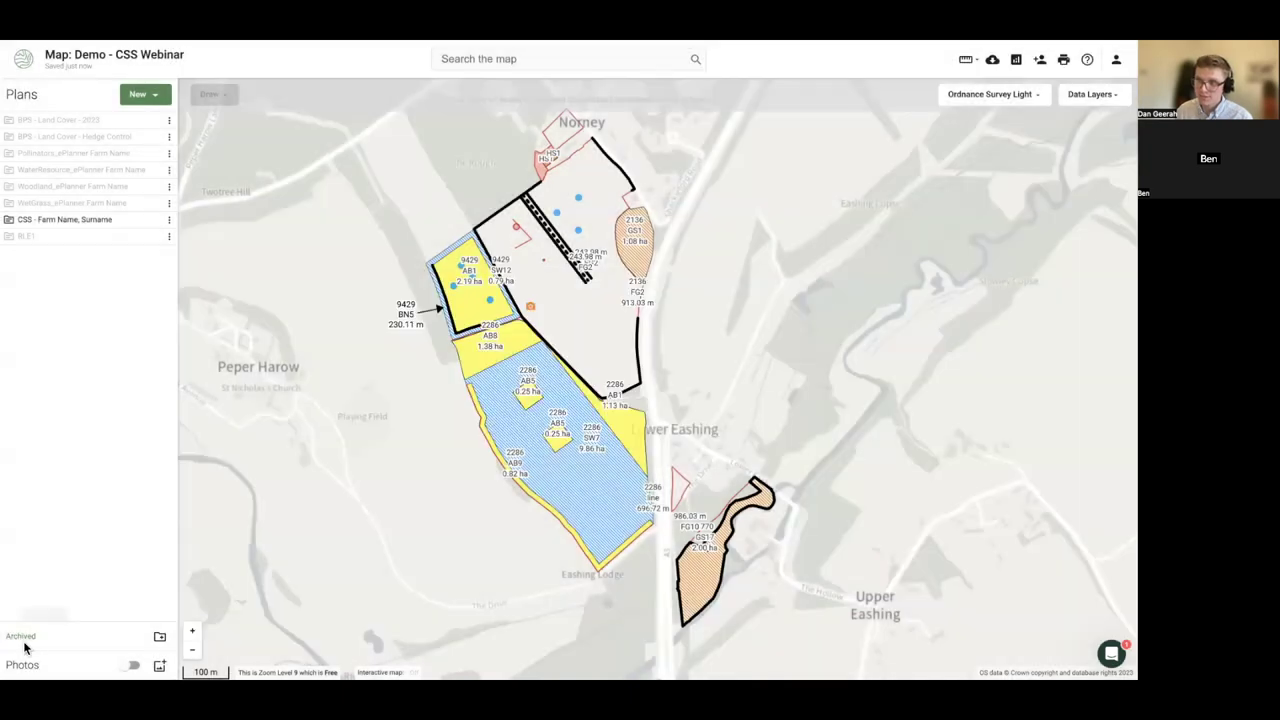
left_click(24, 646)
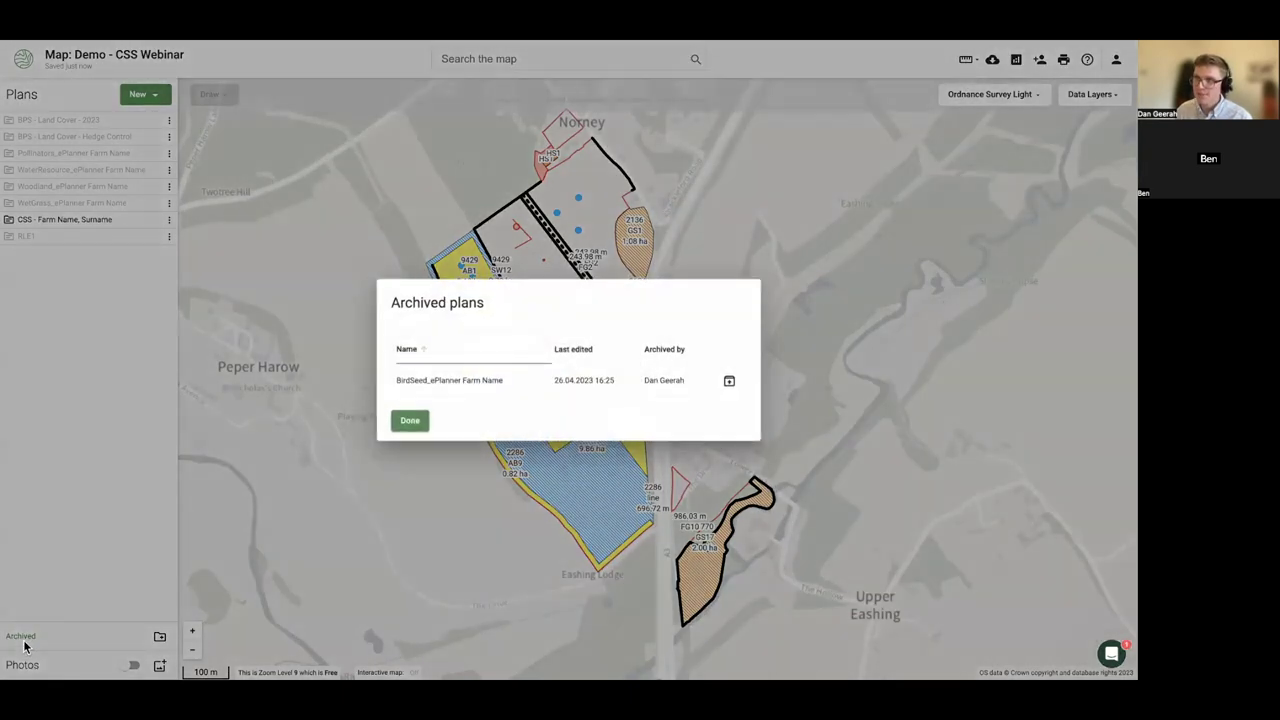
left_click(730, 386)
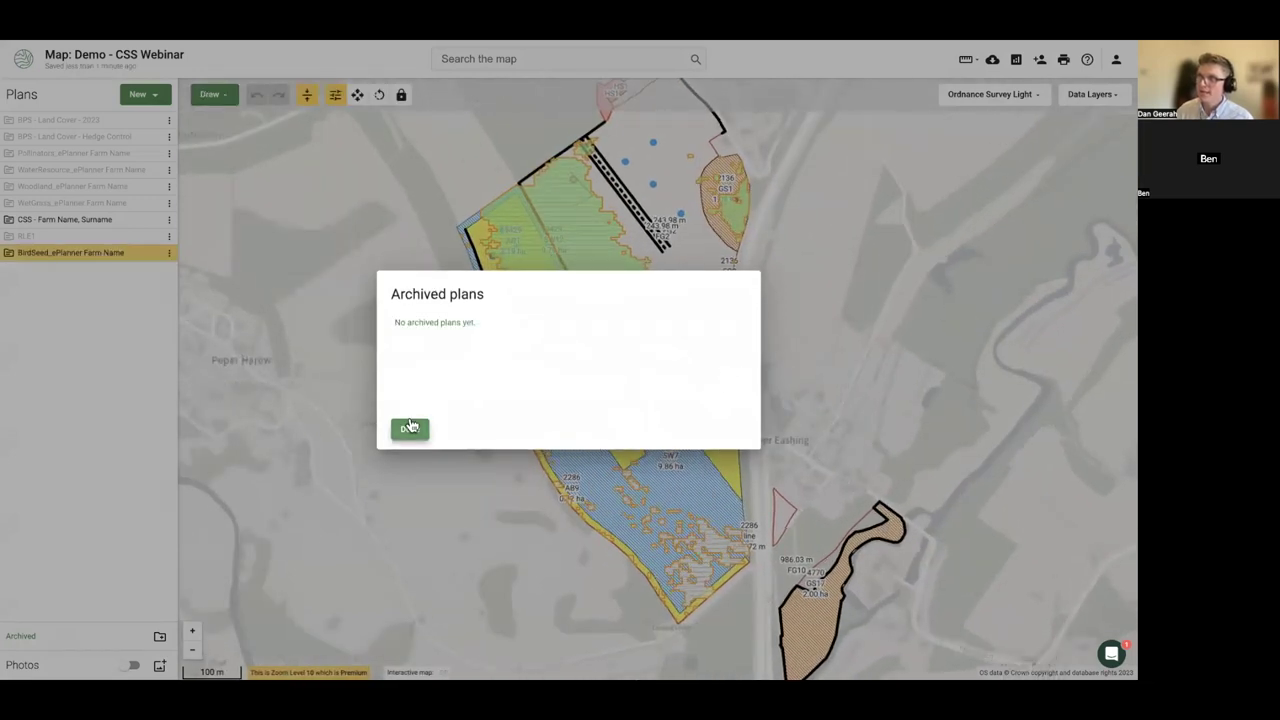
left_click(409, 428)
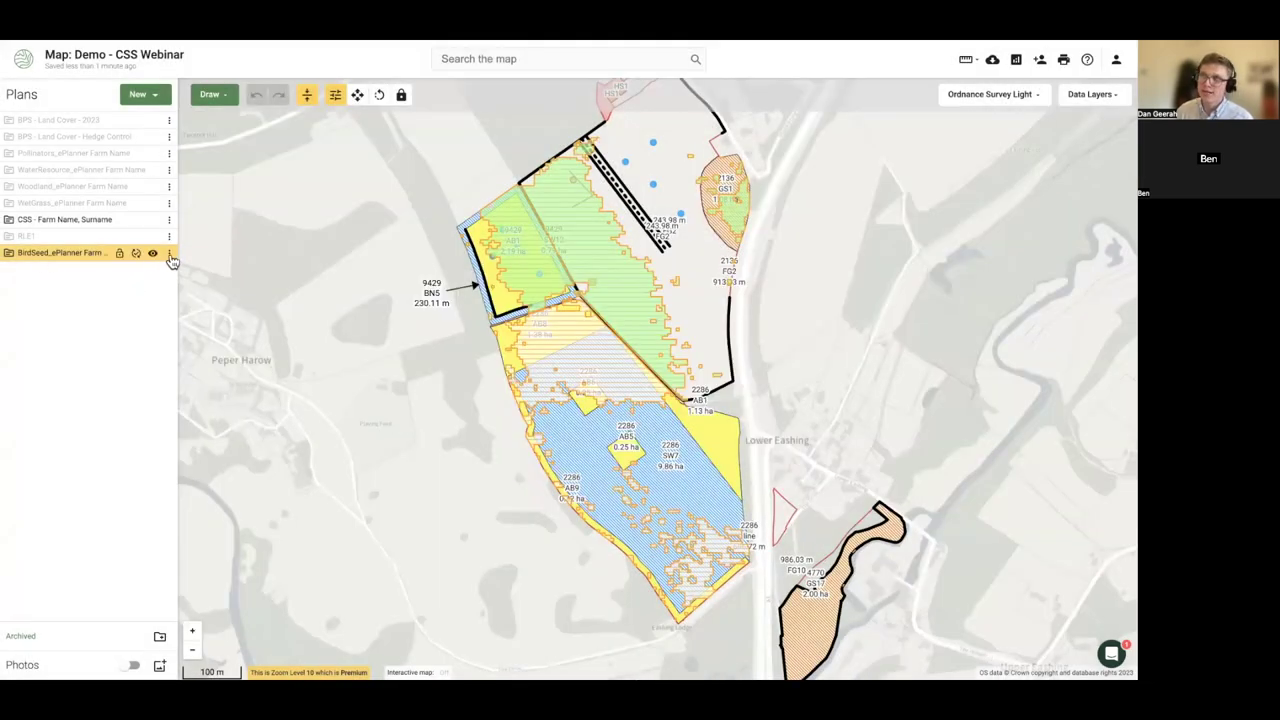
left_click(169, 253)
left_click(207, 451)
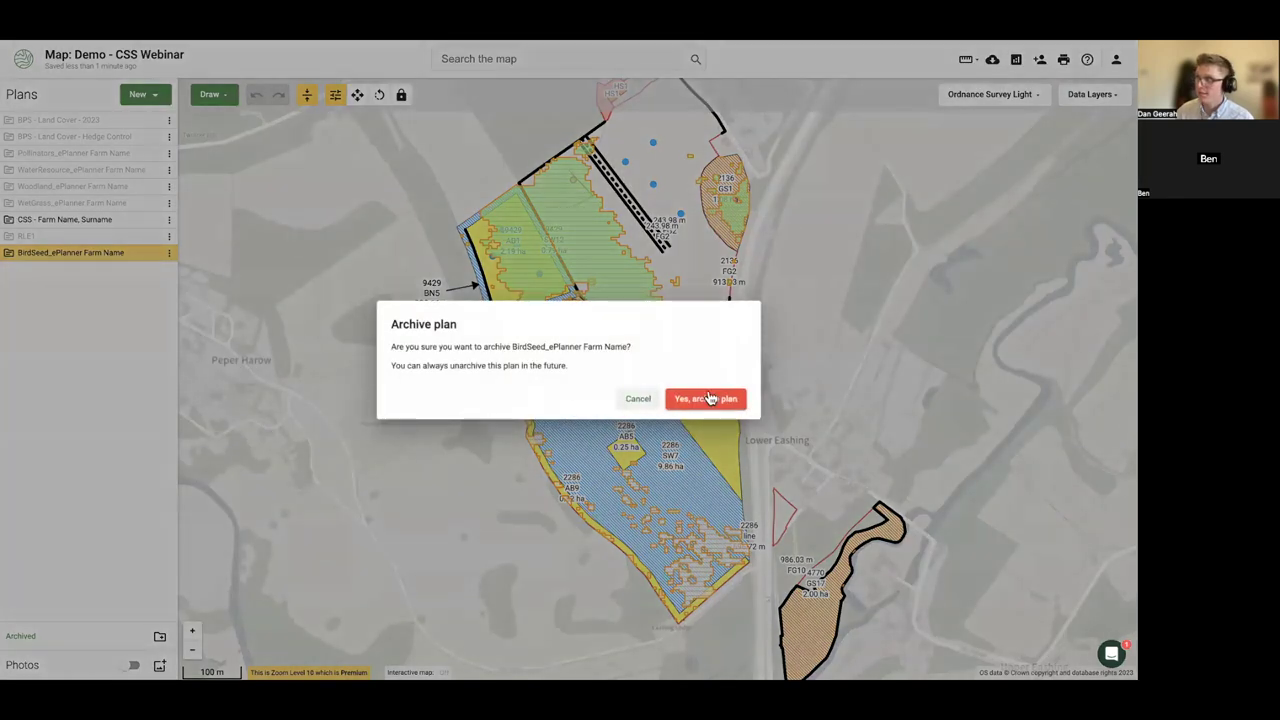
left_click(707, 398)
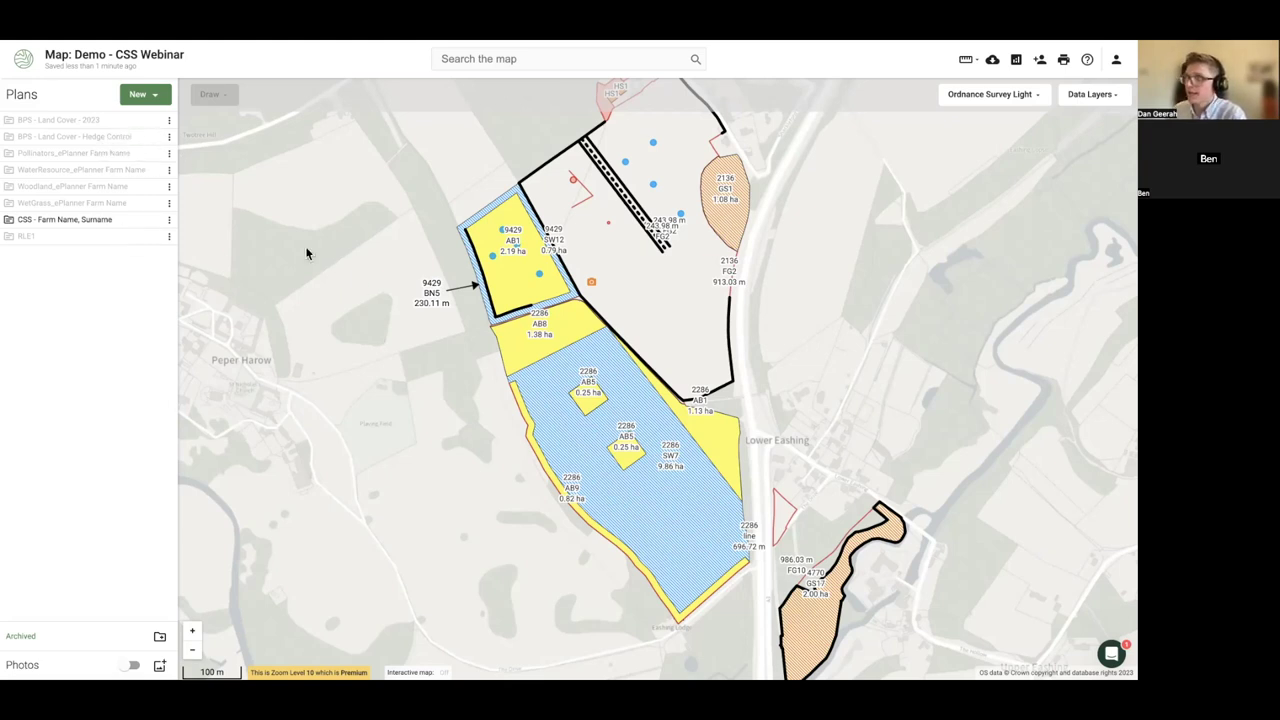
- Show the BPS - Land Cover - 2023 plan, hide the CSS plan, and select the 13.96 ha grassland field
left_click_drag(408, 335, 286, 371)
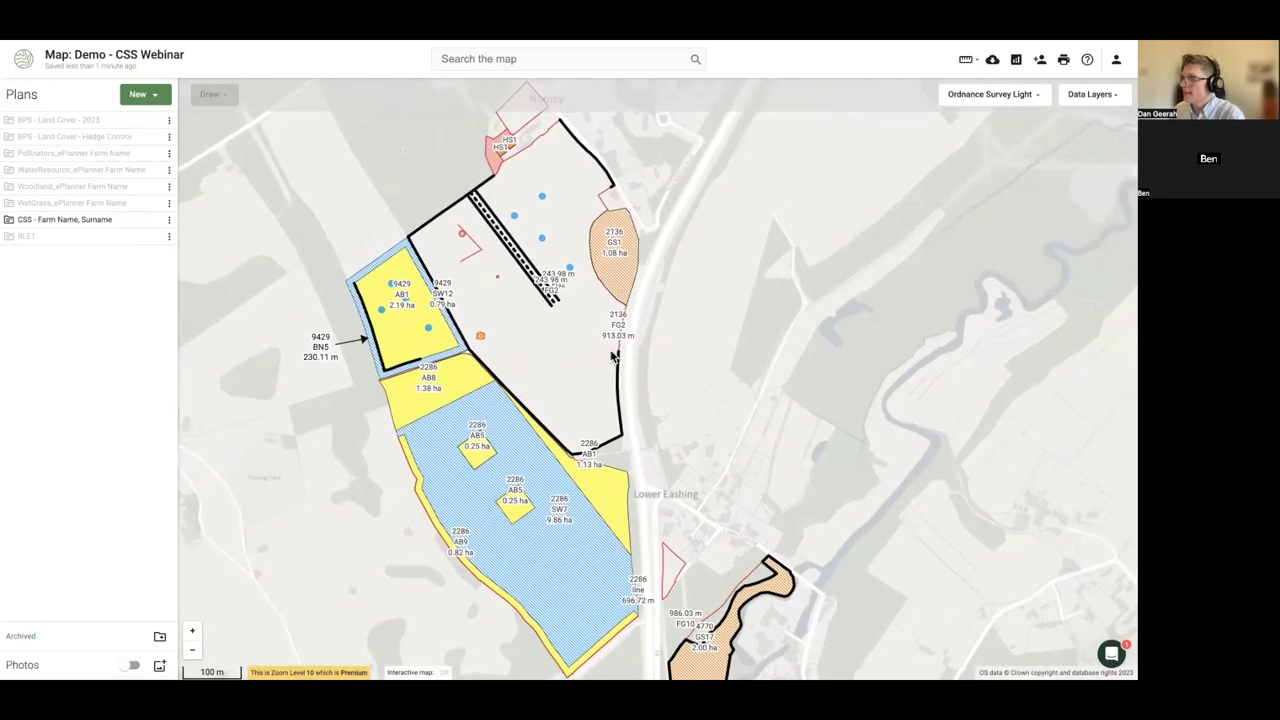
left_click(153, 121)
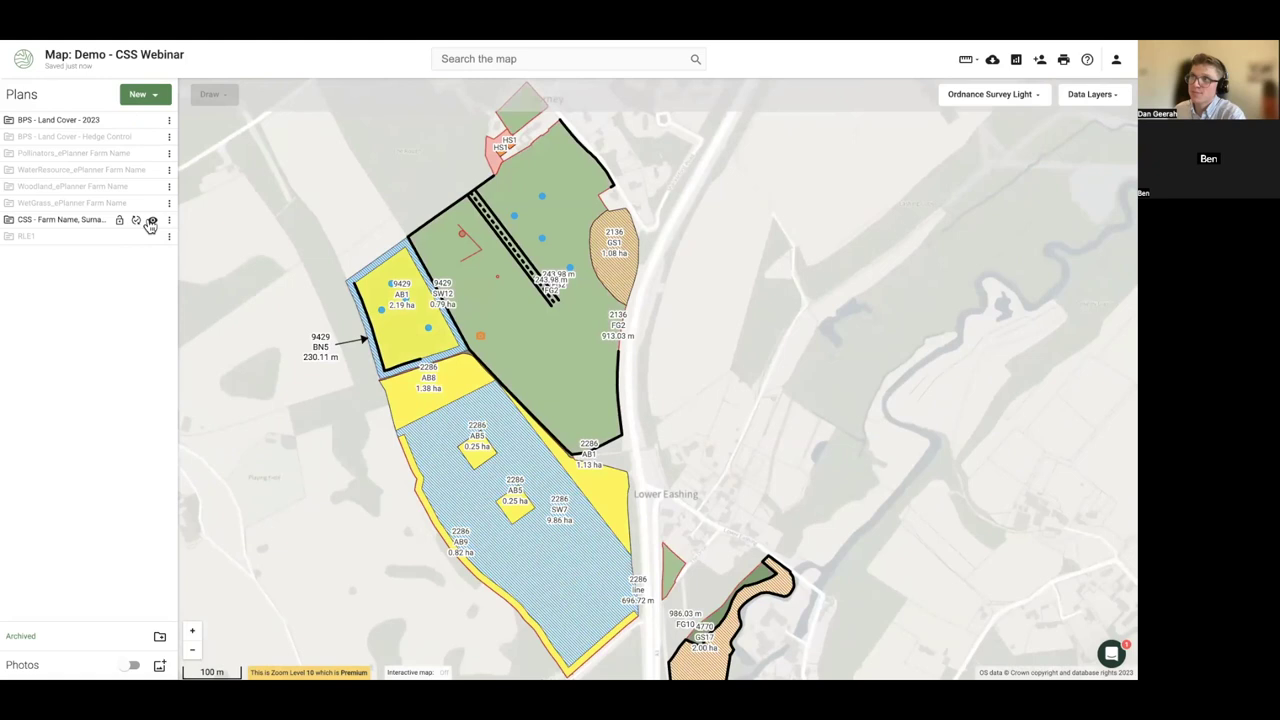
left_click(153, 219)
left_click(614, 291)
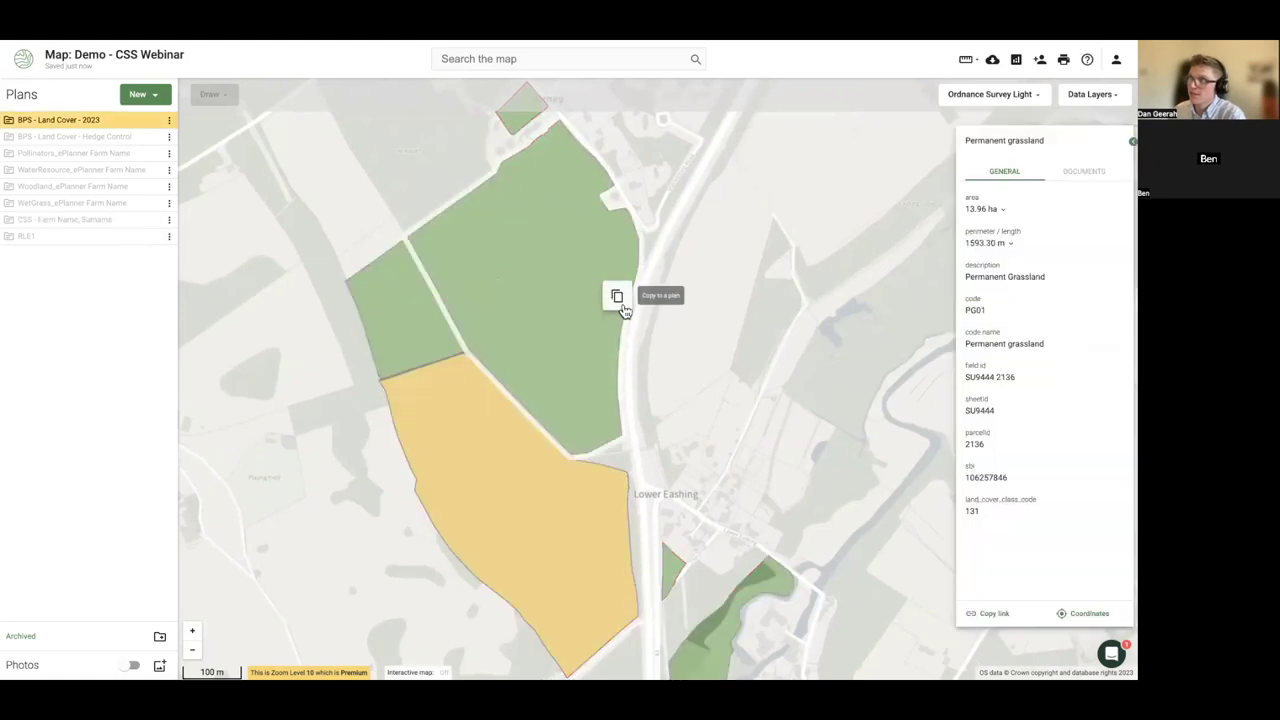
- Start copying the PG01 permanent grassland field to another plan
left_click(573, 255)
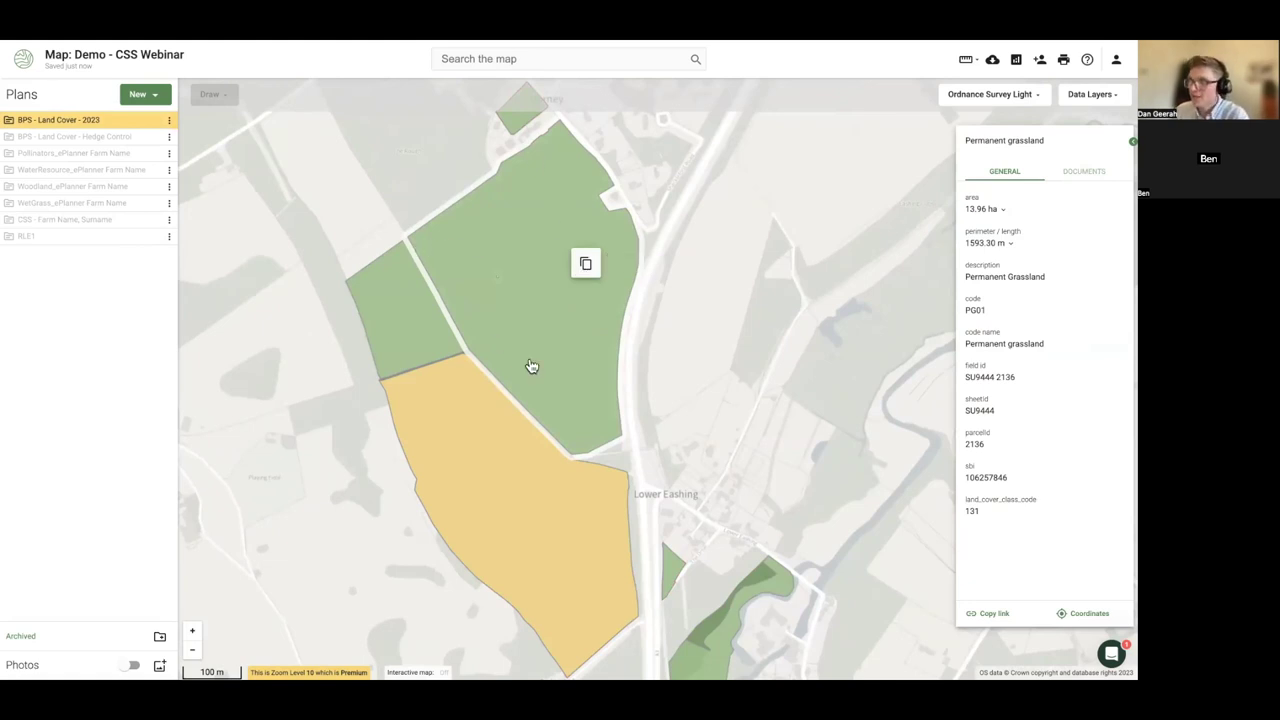
left_click(359, 229)
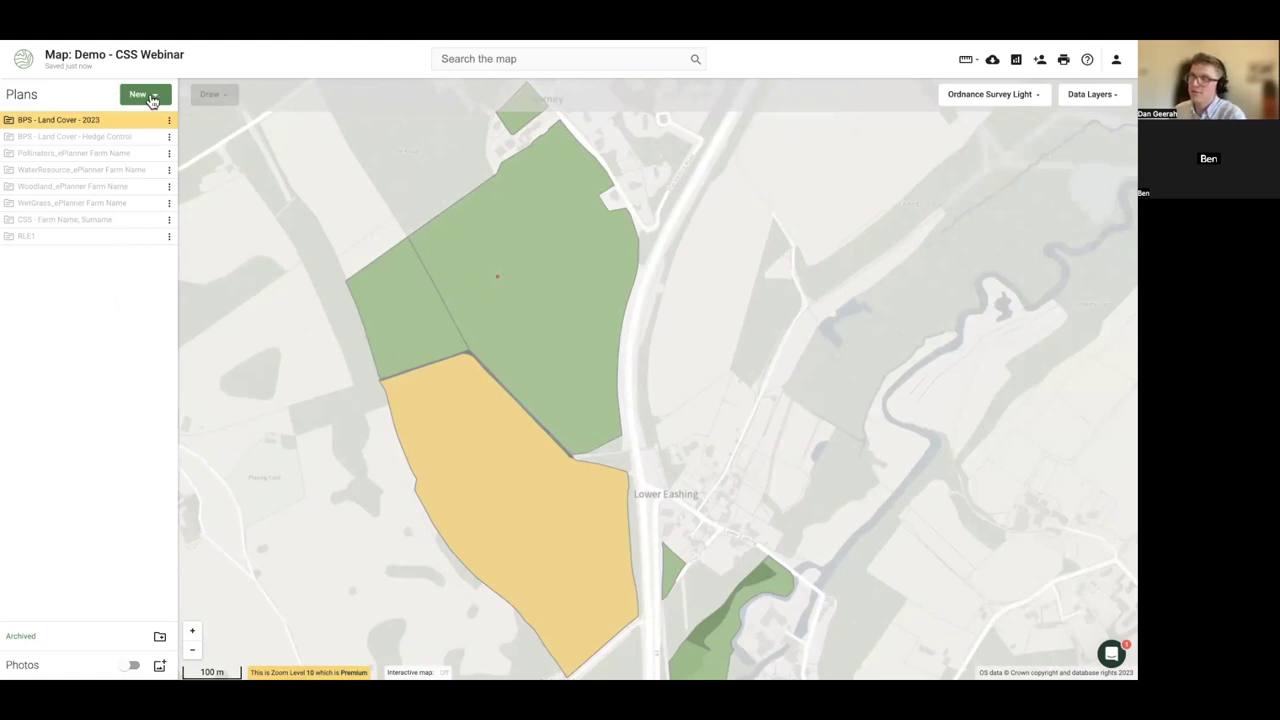
left_click(148, 97)
left_click(480, 232)
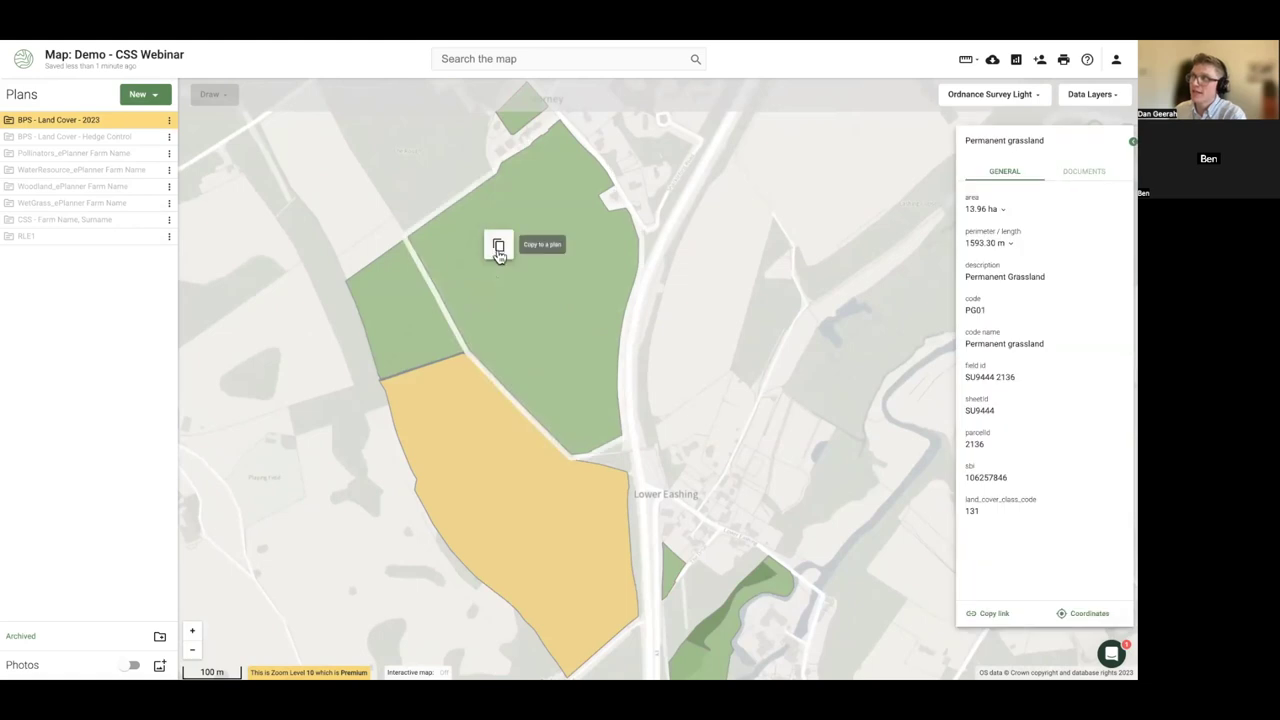
left_click(496, 247)
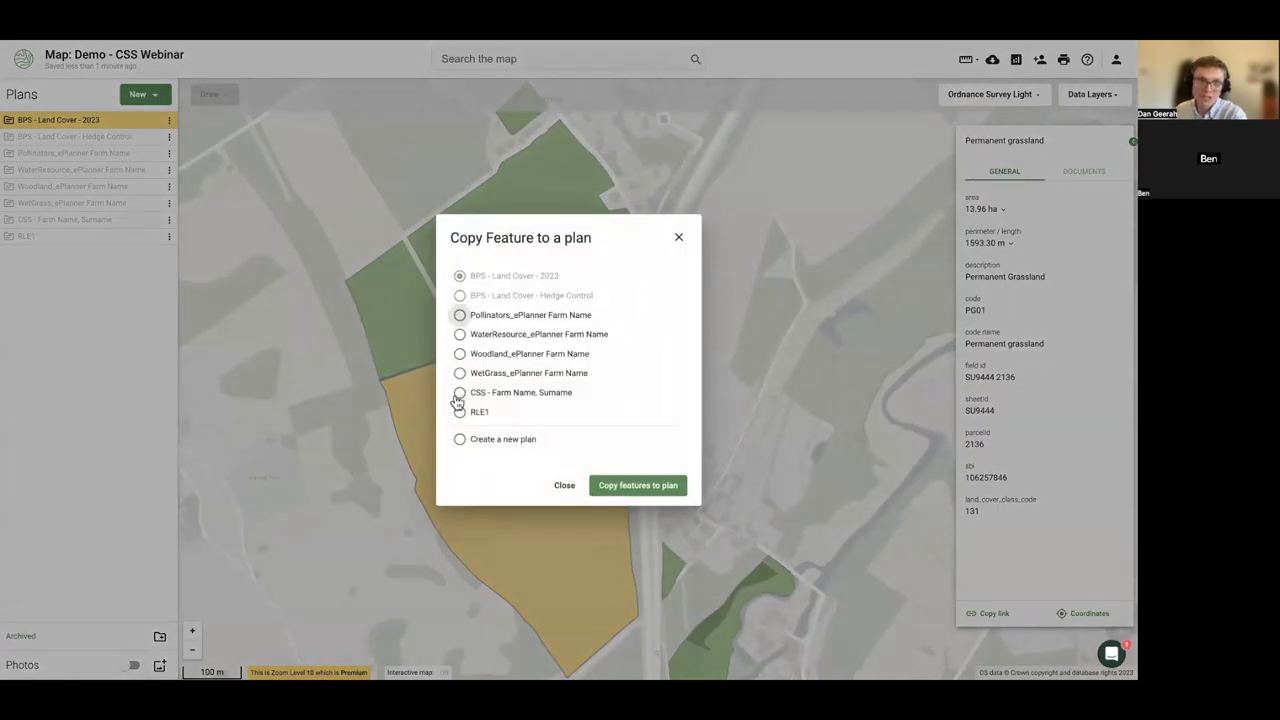
- Cancel the copy dialog and start a new plan from the Farm Environment Record template
left_click(284, 312)
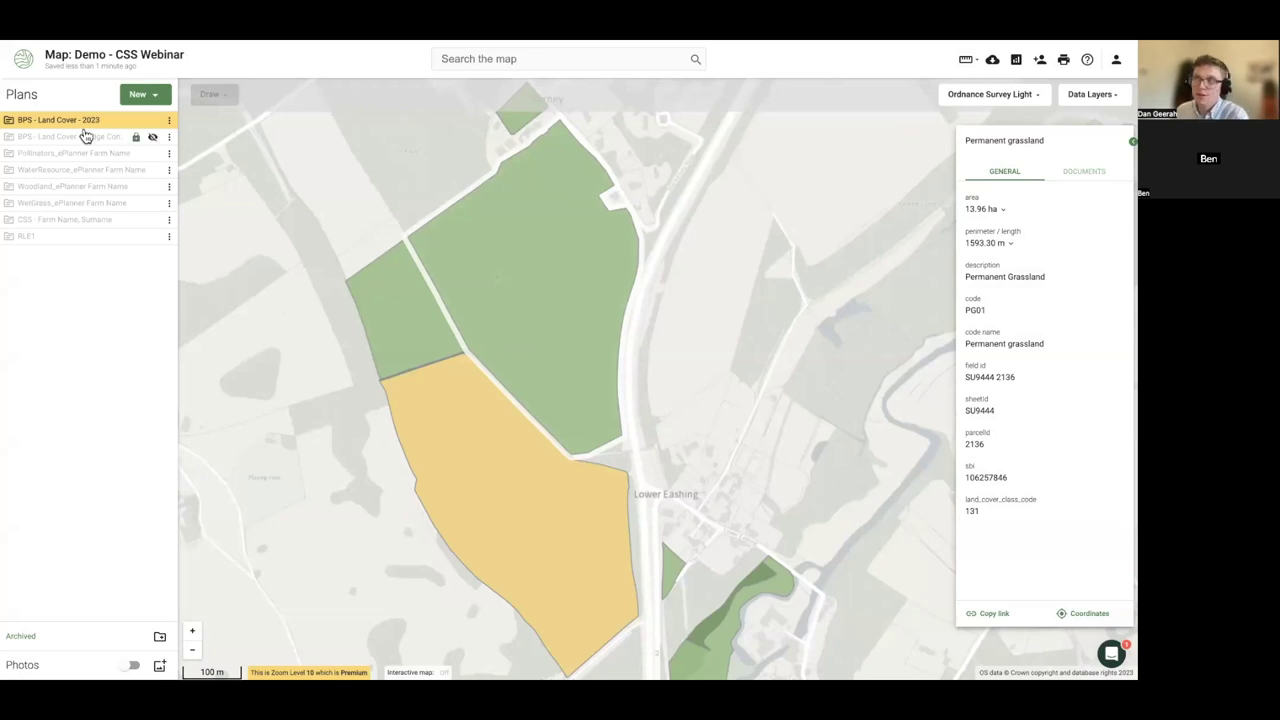
left_click(149, 94)
left_click(94, 289)
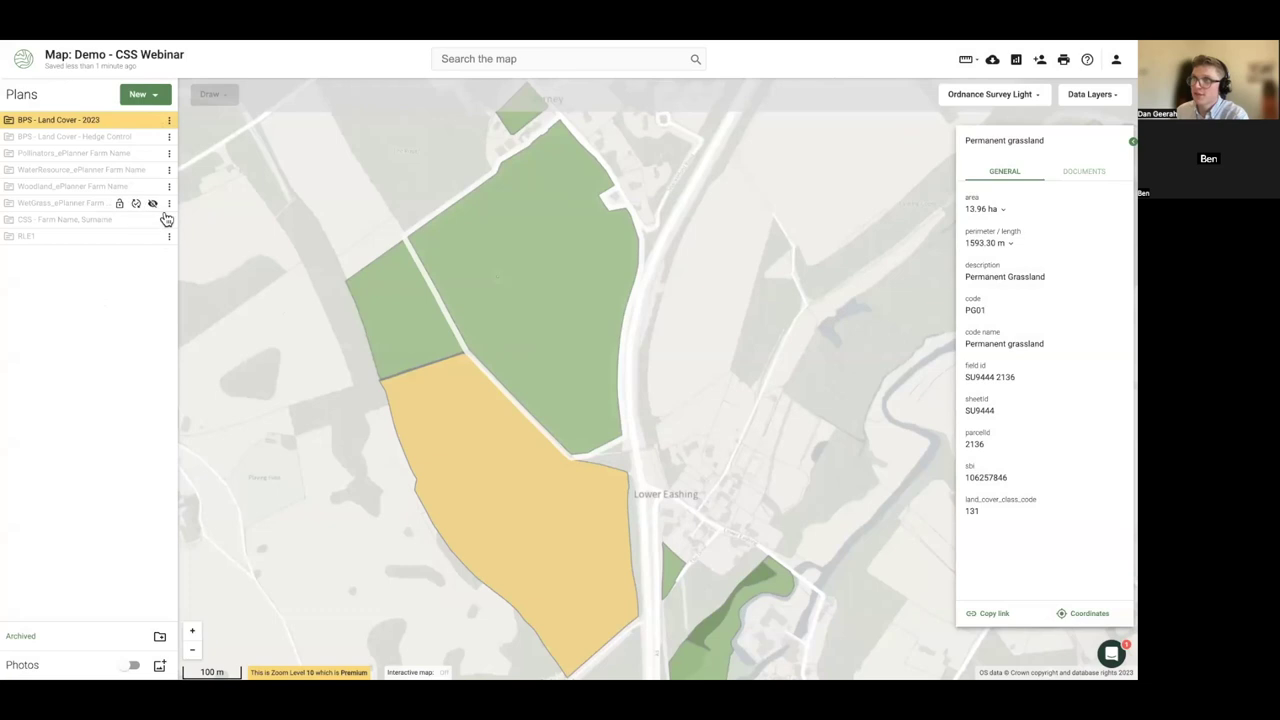
left_click(155, 93)
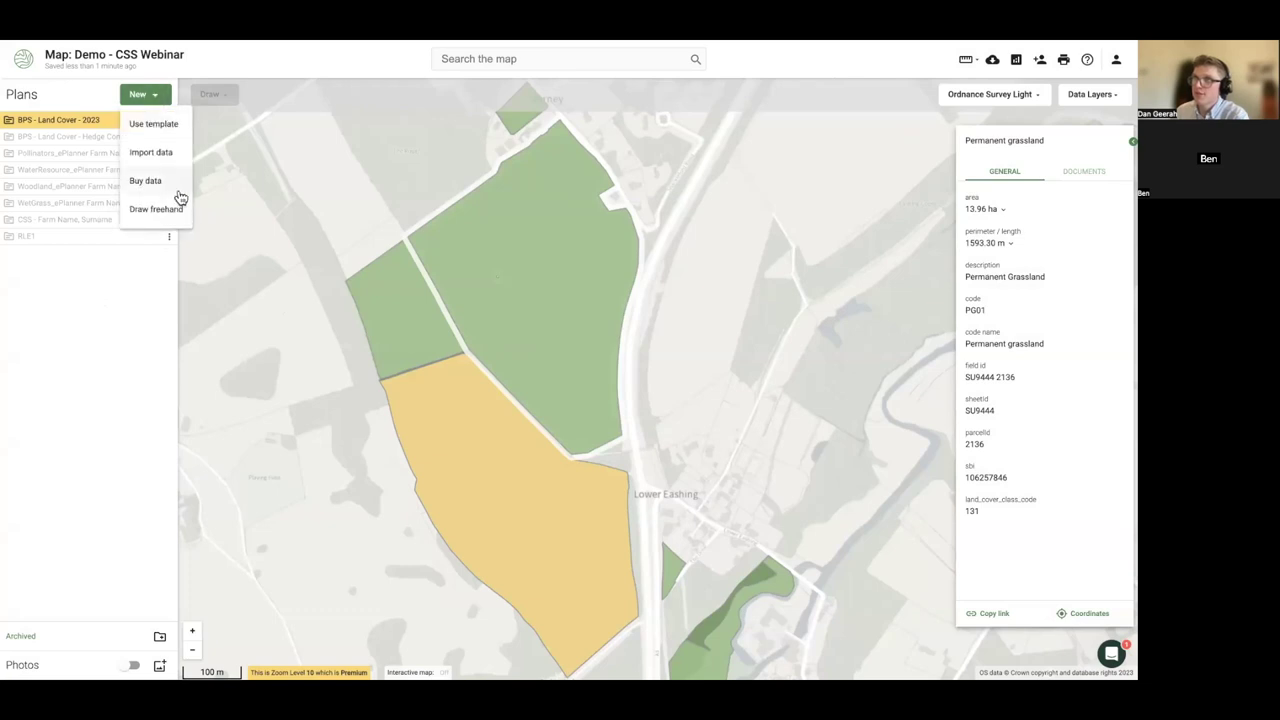
left_click(155, 127)
scroll(445, 353, "down", 3)
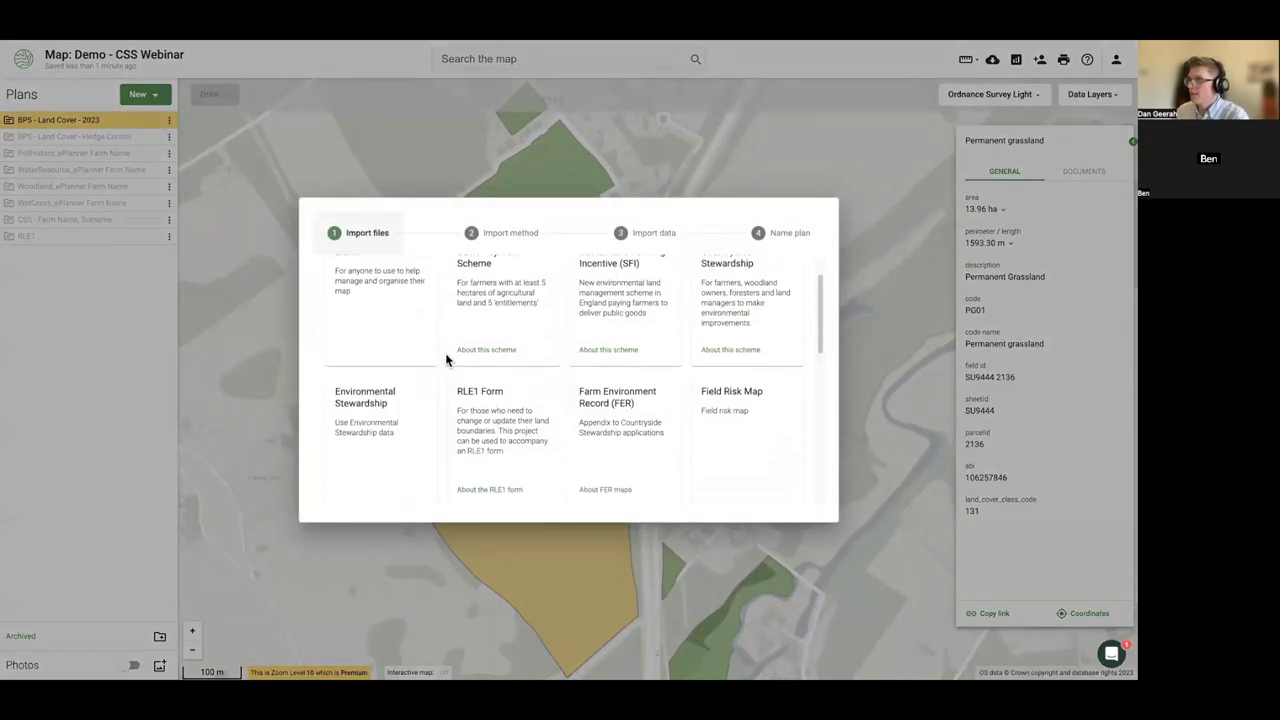
scroll(556, 365, "up", 2)
left_click(608, 372)
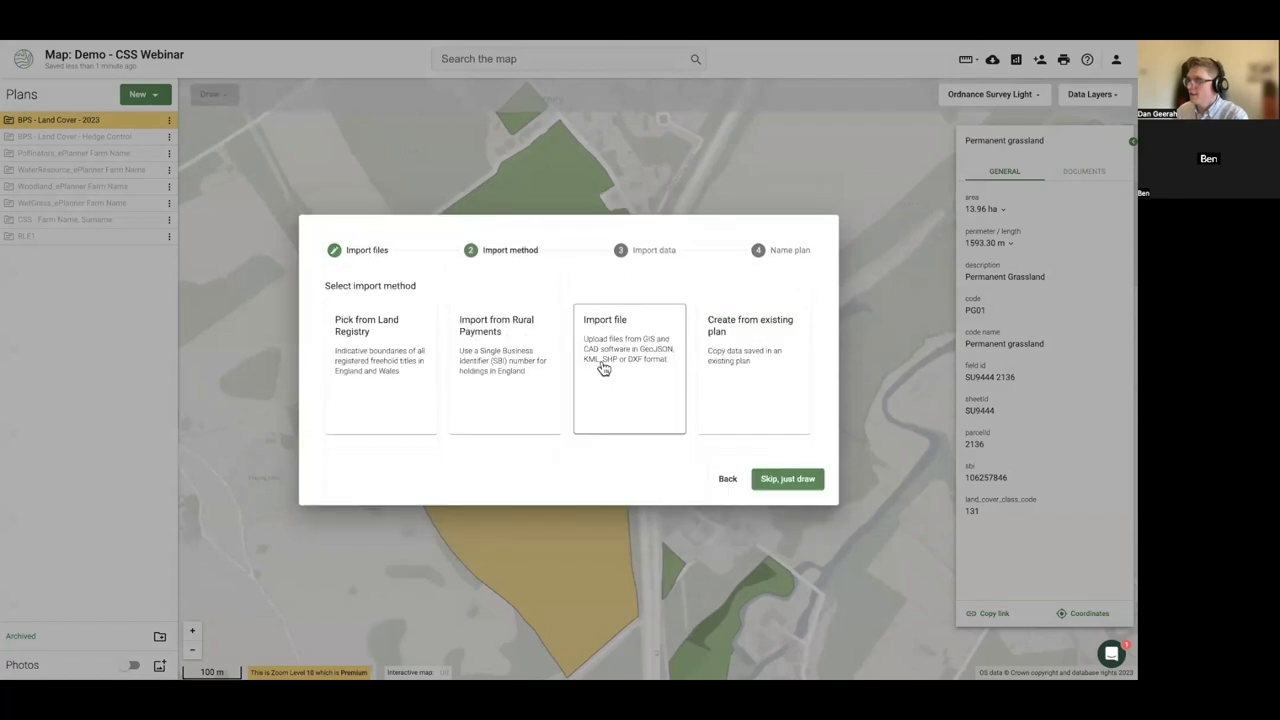
- Base the new plan on BPS - Land Cover - 2023 and name it FER - Land Cover - 2023
left_click(707, 367)
left_click(420, 374)
left_click(394, 380)
left_click(801, 415)
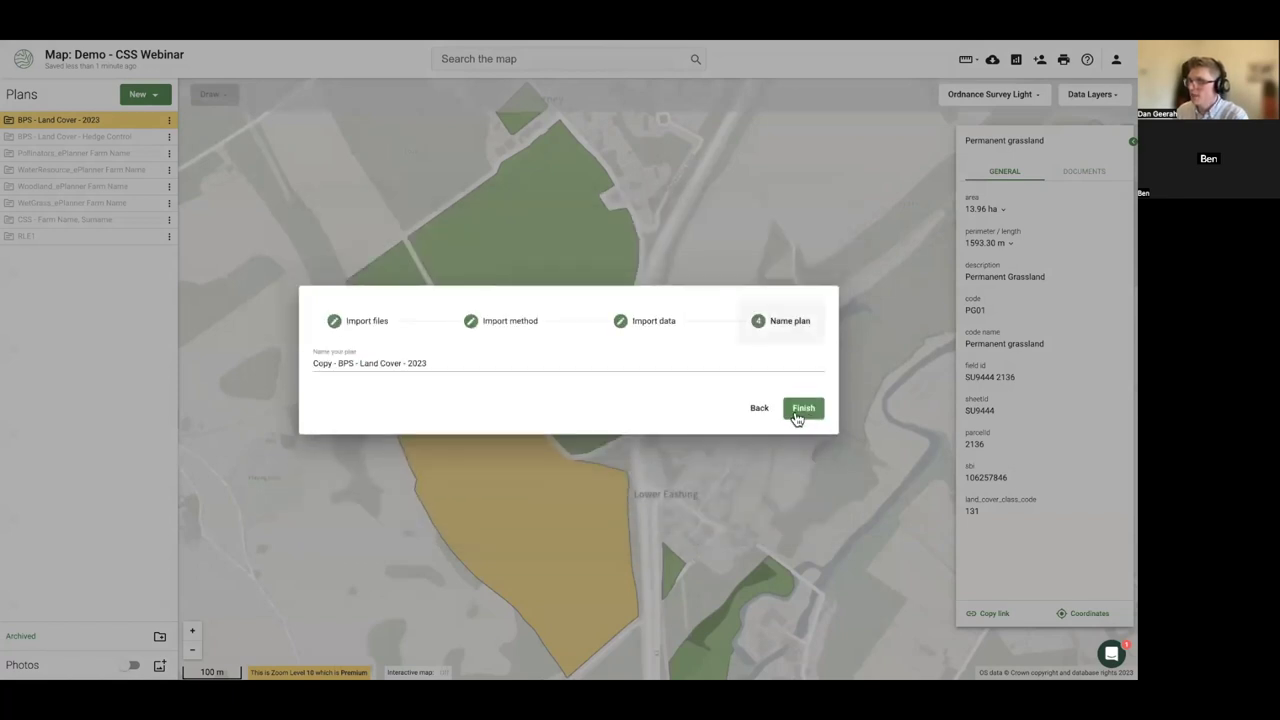
left_click_drag(353, 364, 274, 364)
type("FER")
left_click(790, 412)
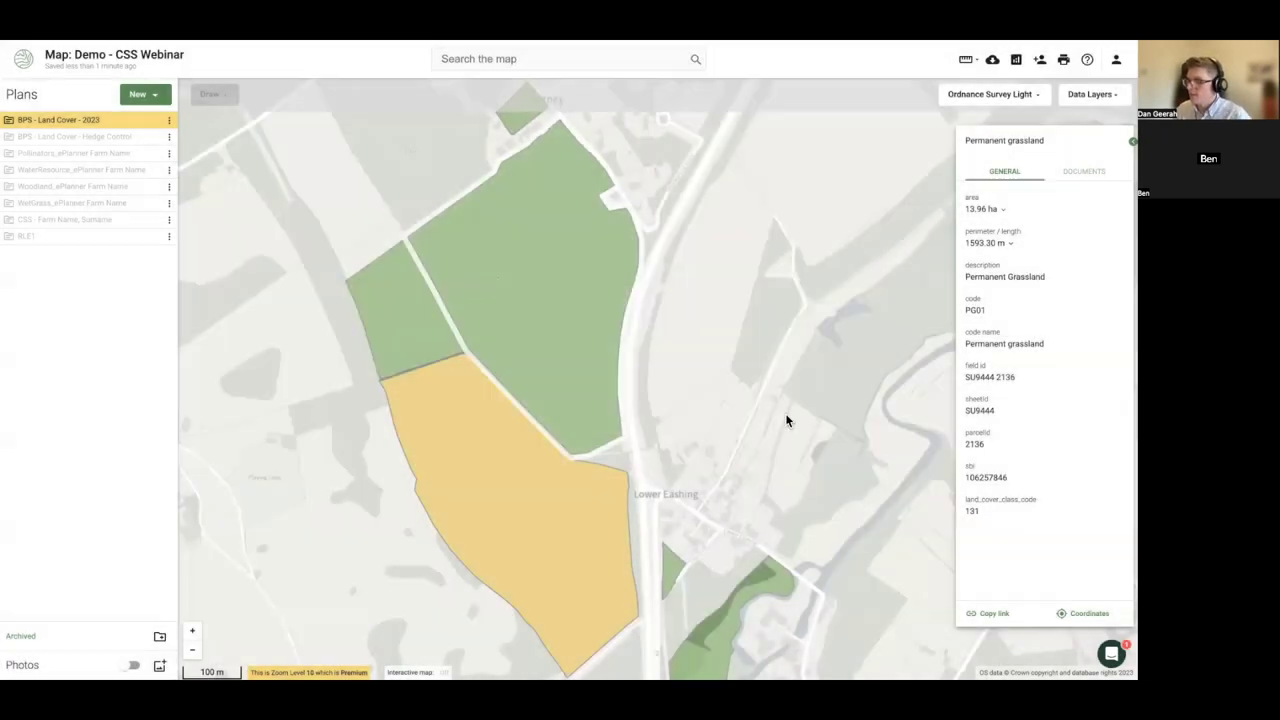
- Code the yellow arable field as FER14: Soil erosion
left_click(592, 400)
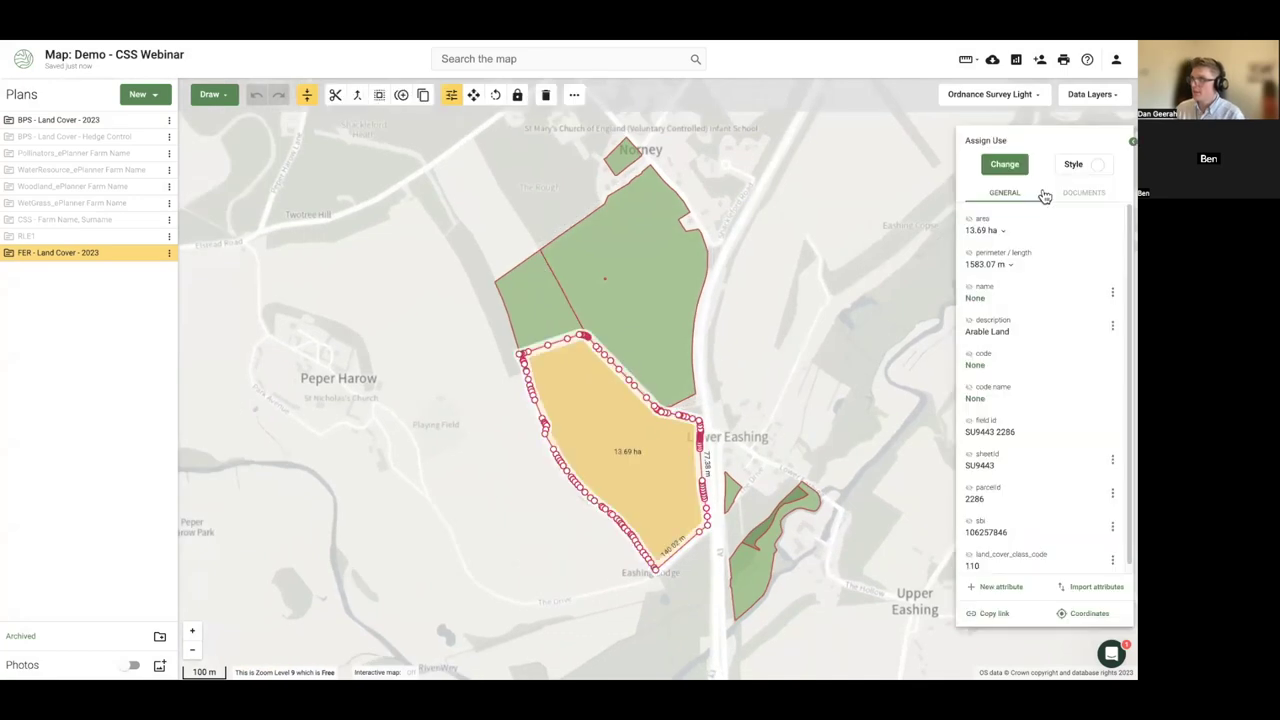
left_click(1004, 174)
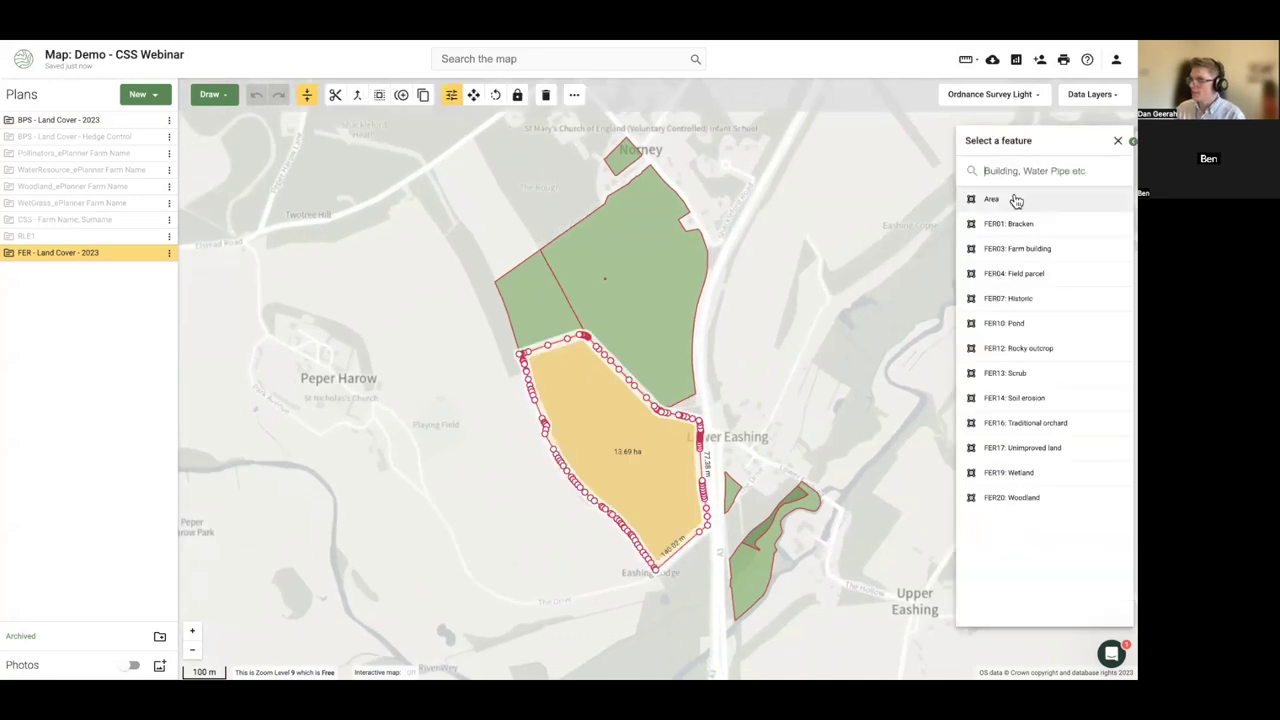
left_click(1020, 398)
- Code the 13.96 ha green grassland field as FER07: Historic, searching 'his'
left_click(666, 352)
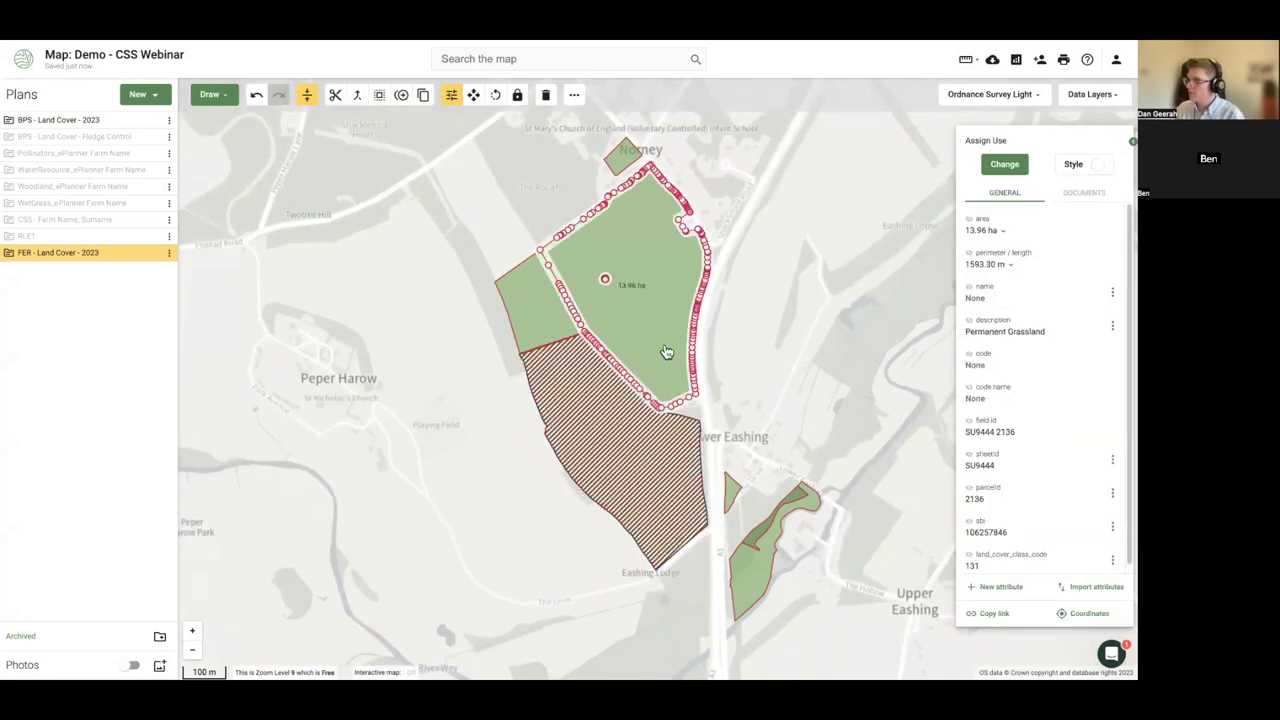
left_click(1003, 172)
type("his")
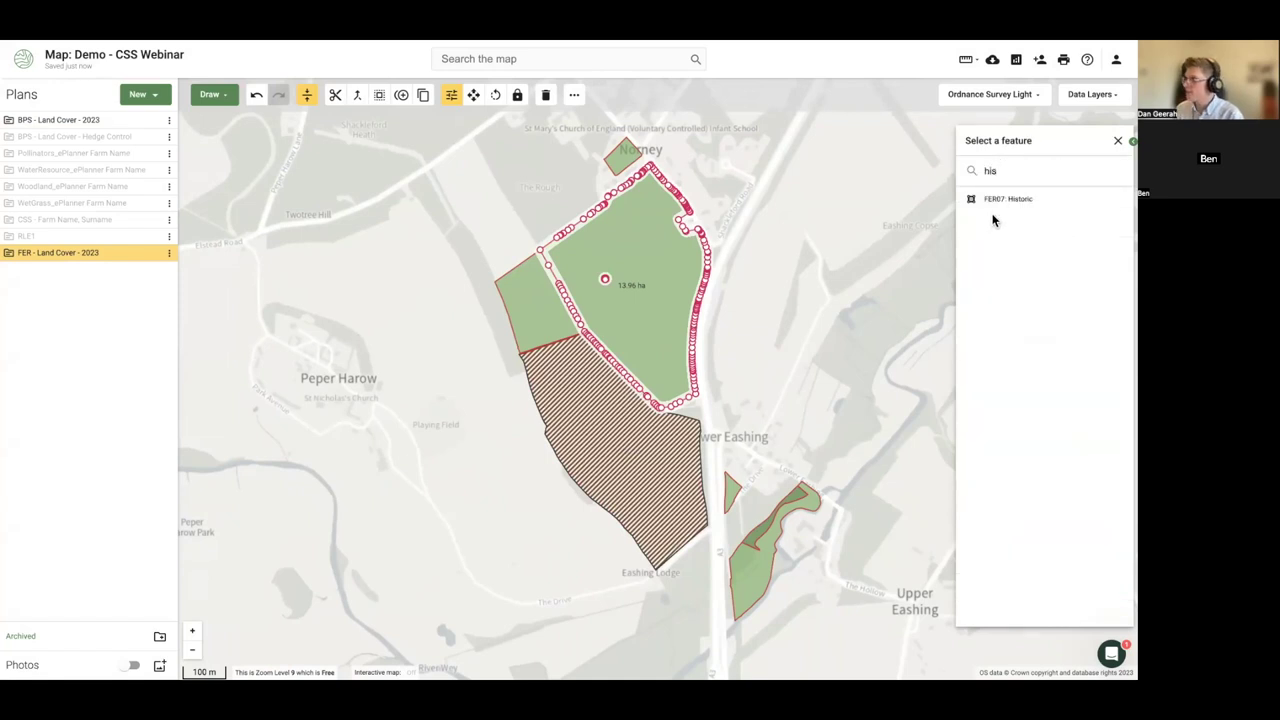
left_click(1000, 199)
left_click(419, 308)
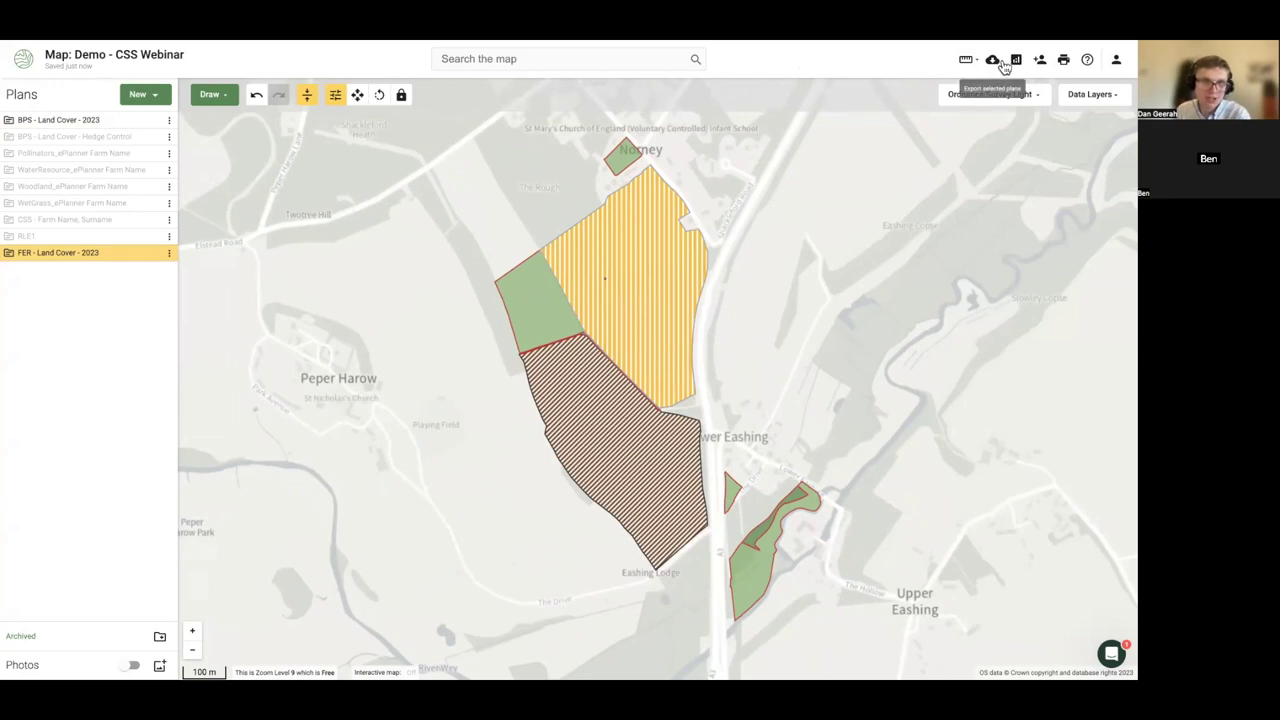
left_click(1062, 60)
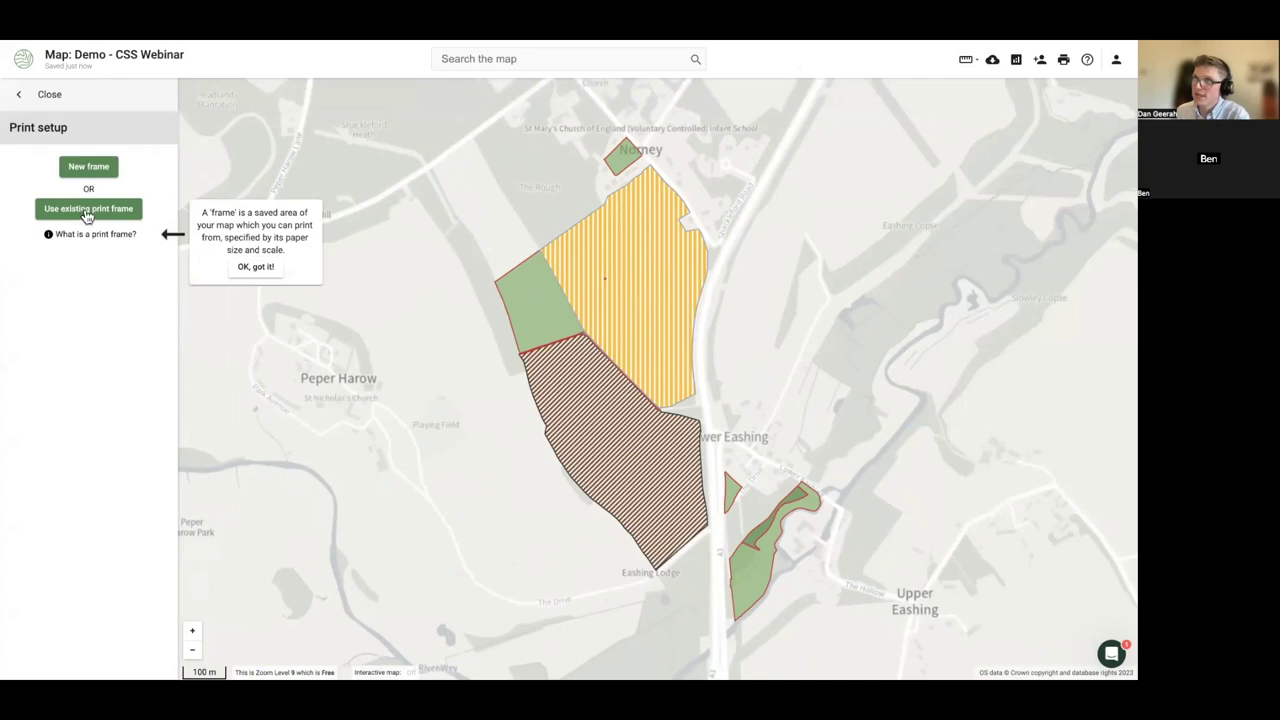
left_click(87, 216)
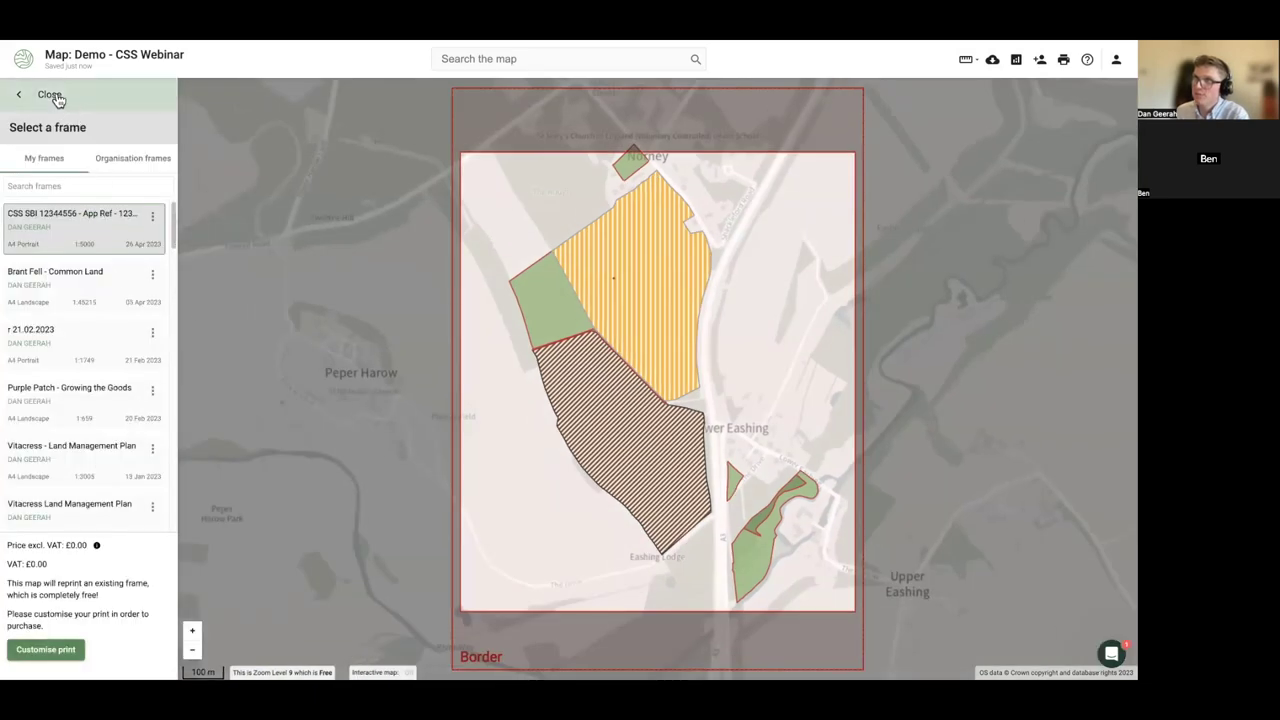
left_click(50, 95)
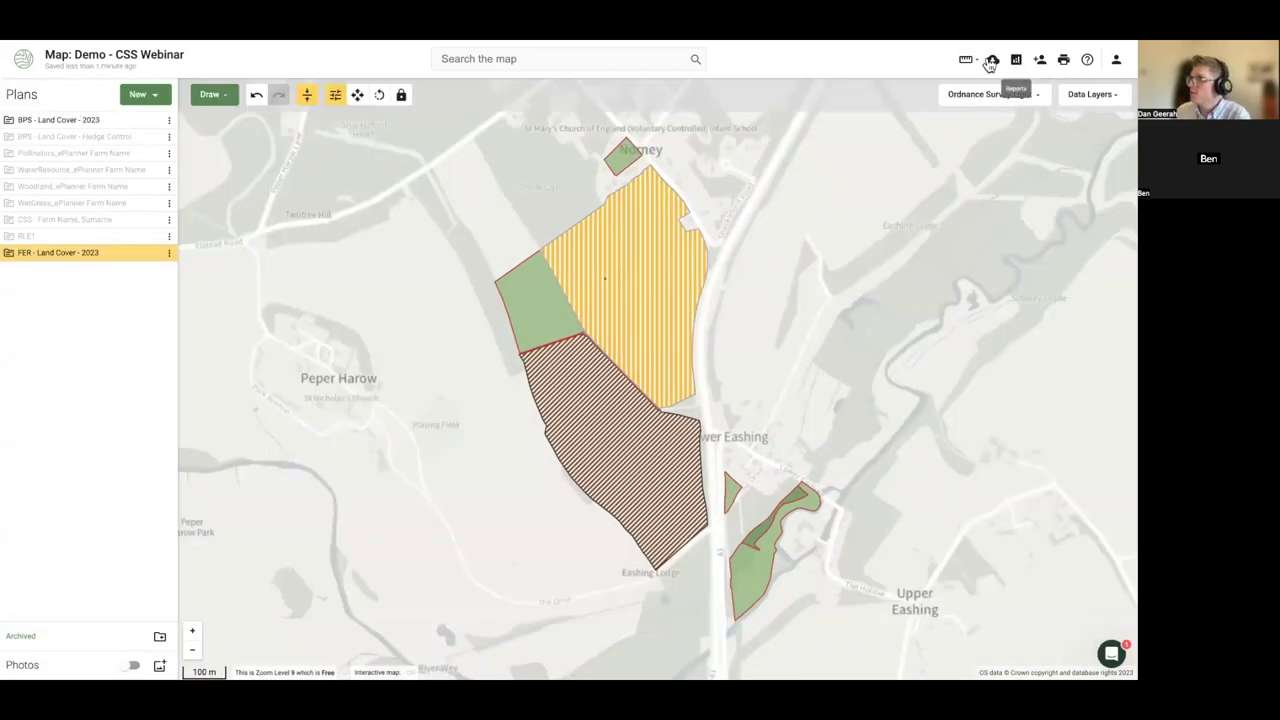
left_click(1063, 62)
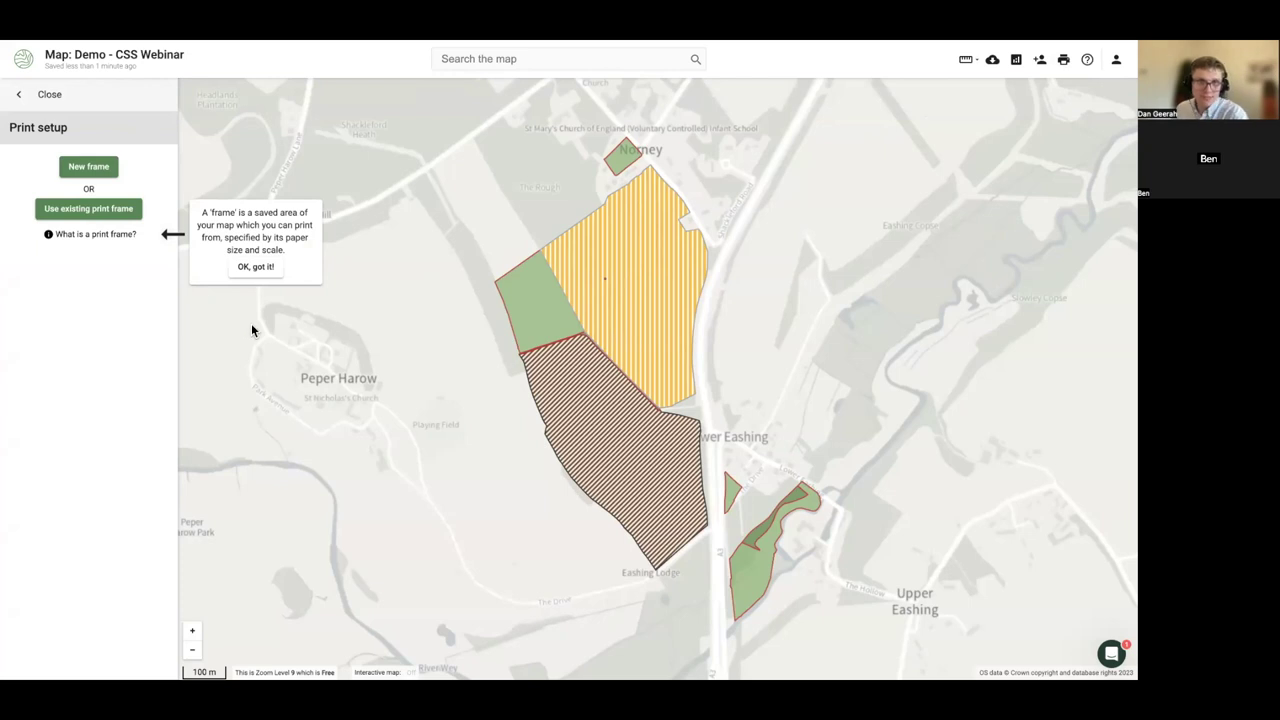
left_click(65, 92)
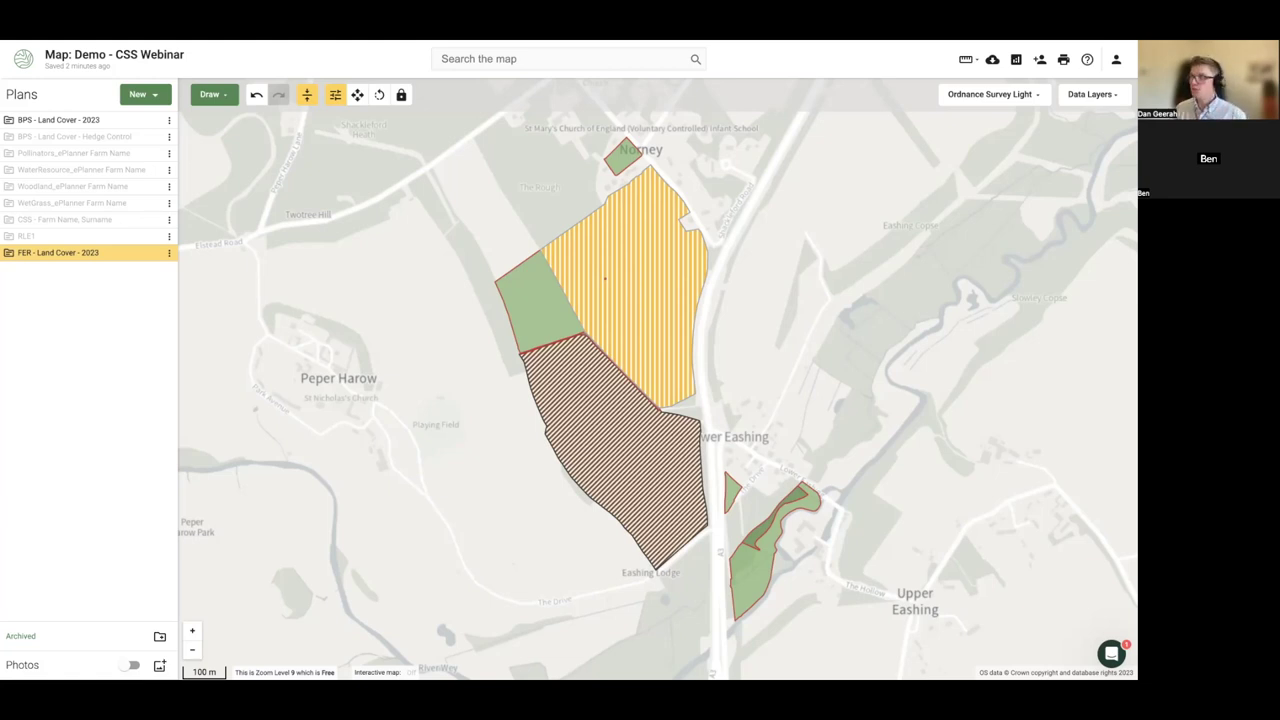
- Switch from the FER plan to the CSS plan and code the green strip WD2 Woodland improvement
scroll(586, 306, "up", 1)
left_click_drag(620, 311, 490, 341)
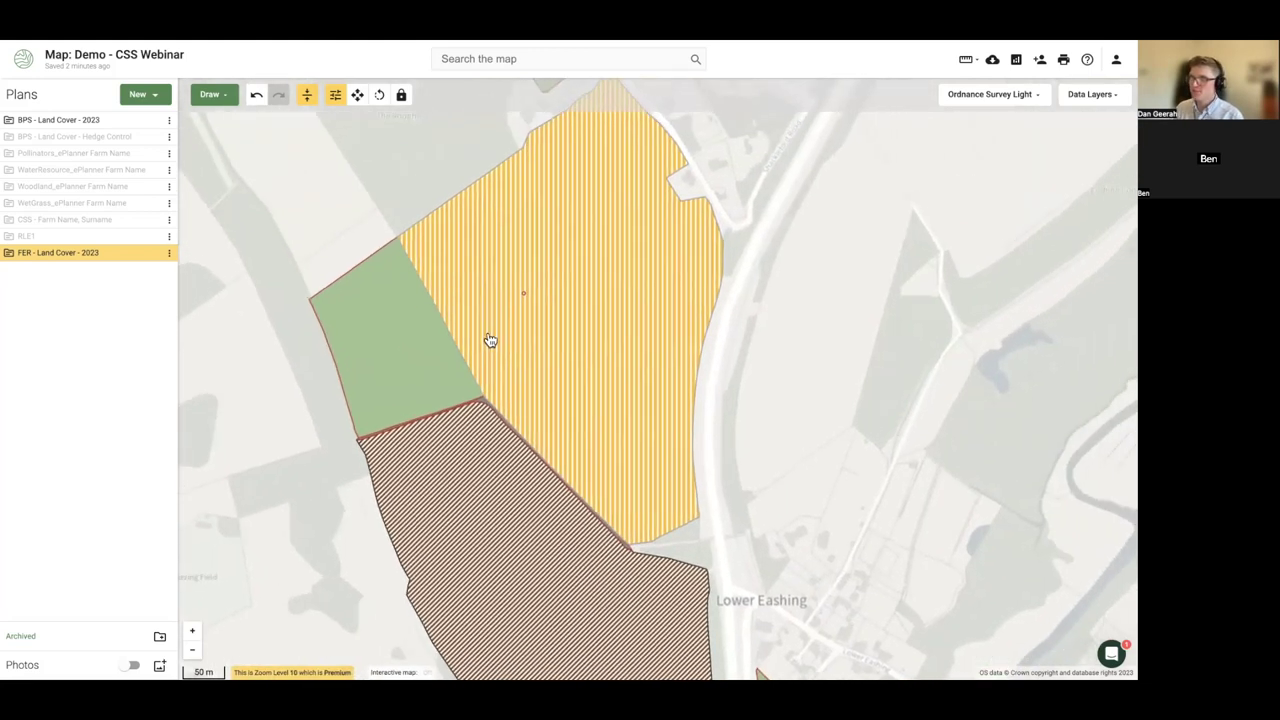
left_click(151, 253)
left_click(151, 221)
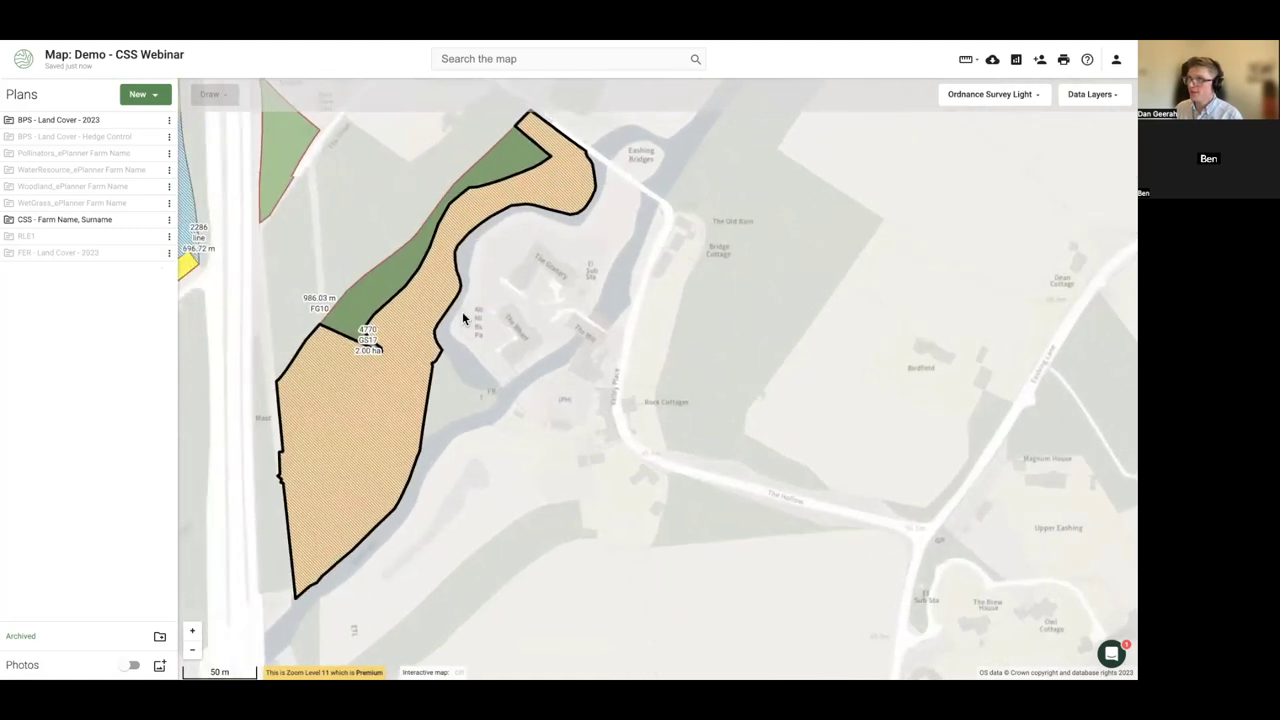
left_click(400, 335)
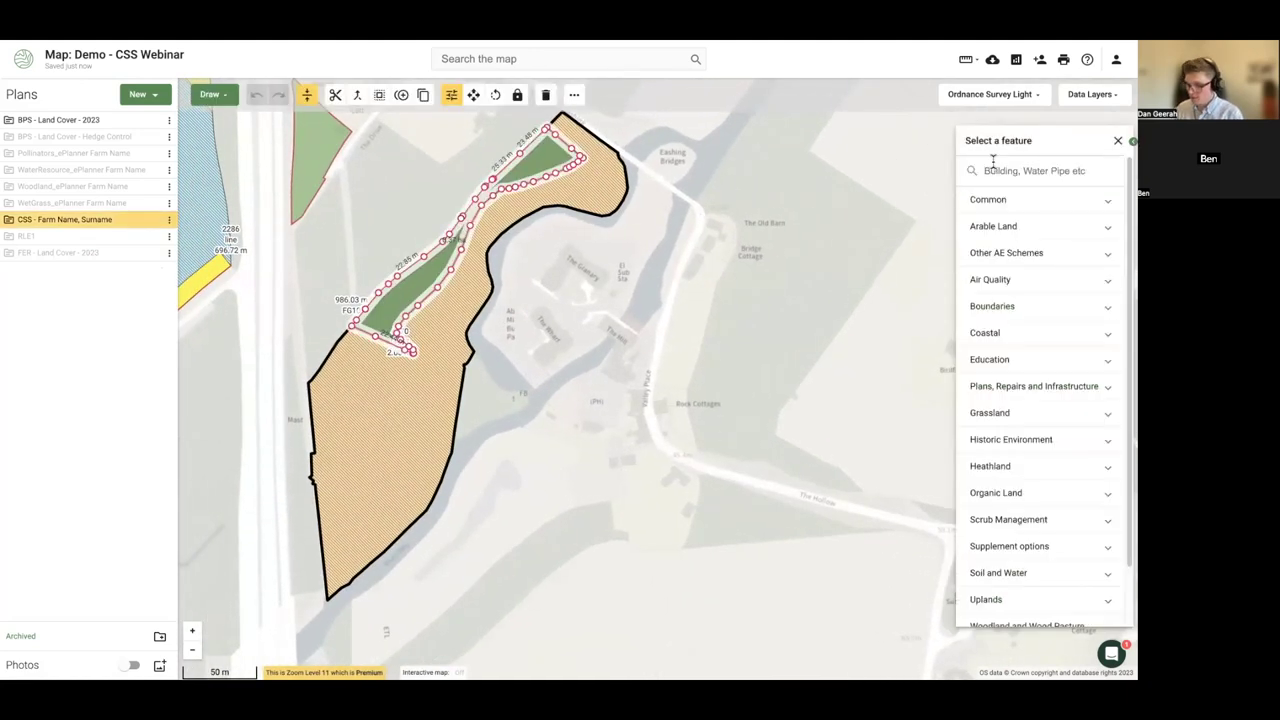
left_click(993, 168)
type("wd2")
left_click(1040, 203)
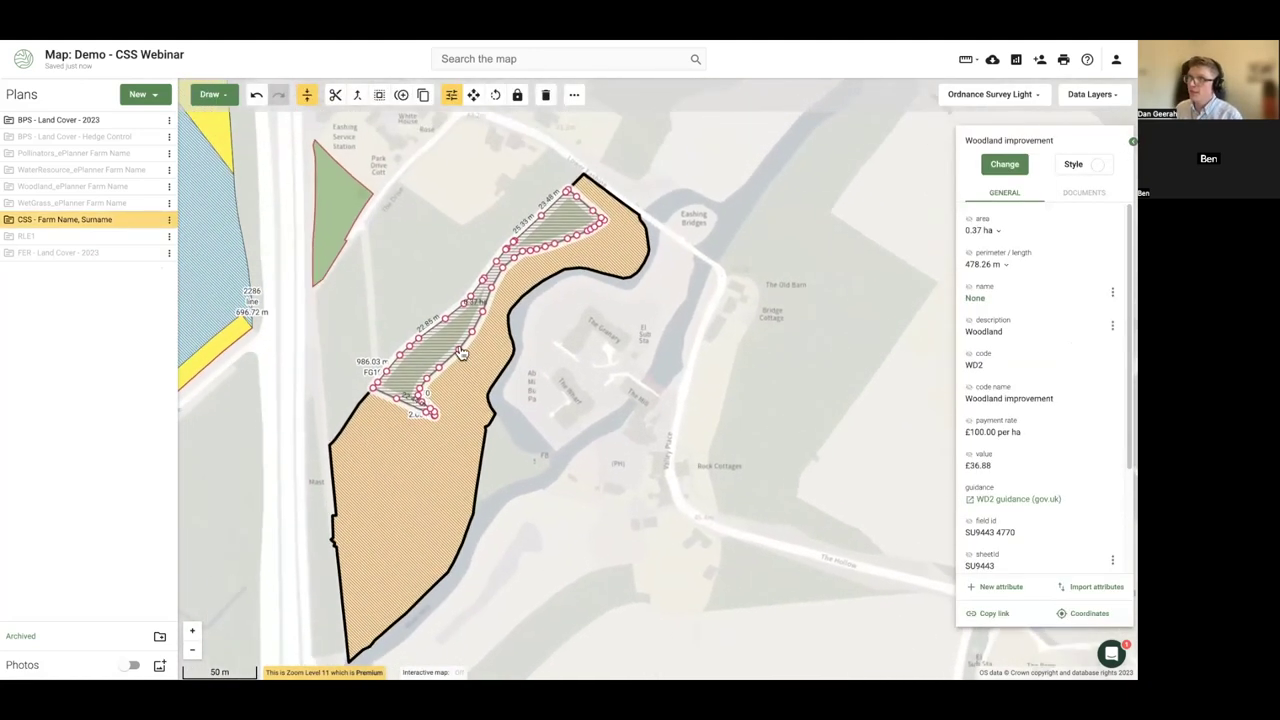
- Copy the 0.37 ha WD2 strip into a new Countryside Stewardship plan named 'WD2 Options'
left_click(430, 366)
left_click(445, 450)
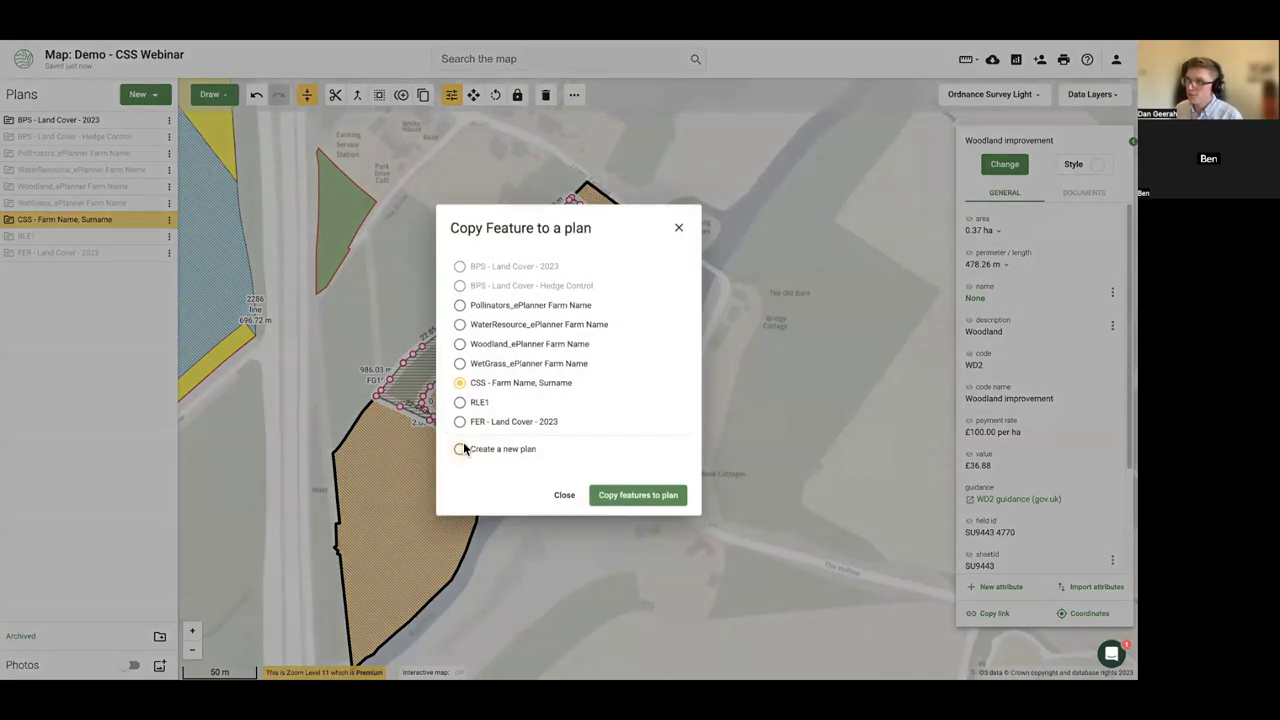
left_click(461, 449)
scroll(514, 414, "down", 1)
left_click(477, 413)
left_click(496, 309)
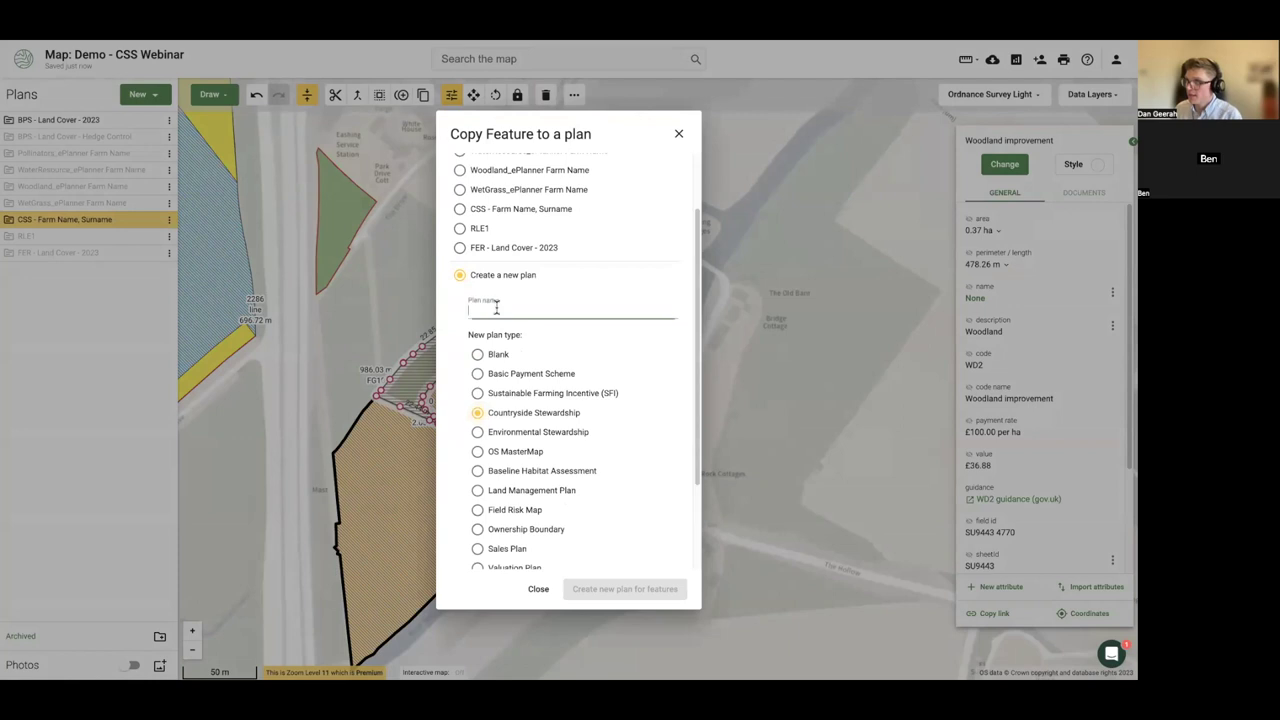
type("WD2 Options")
left_click(628, 596)
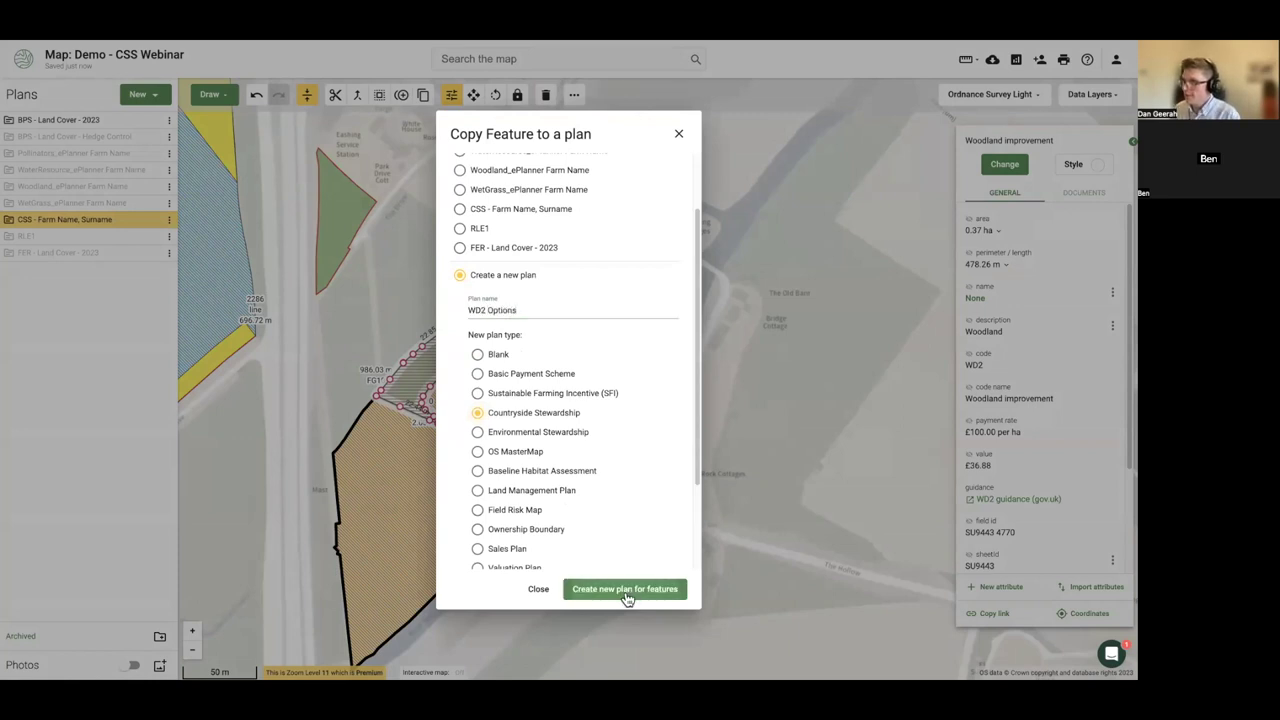
left_click(152, 218)
- Cut a 0.09 ha piece off the strip's western end and code it P2009 Re-coppicing
scroll(536, 387, "up", 2)
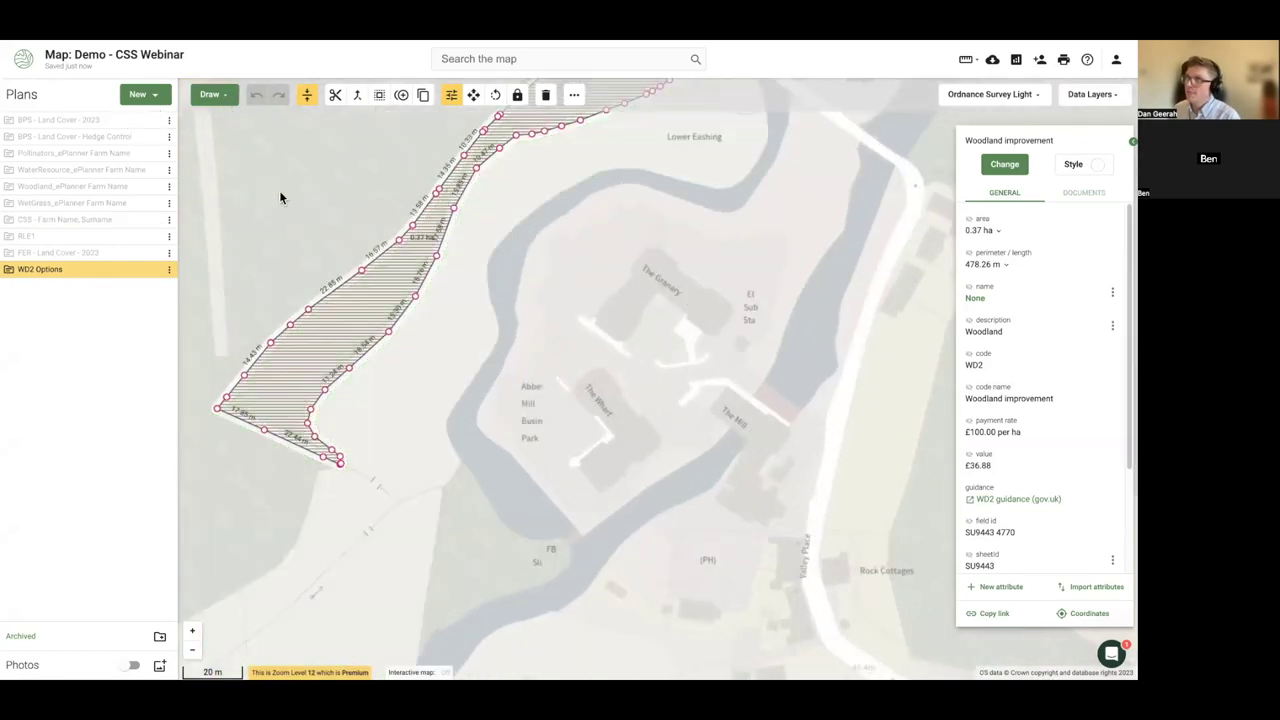
scroll(565, 425, "up", 2)
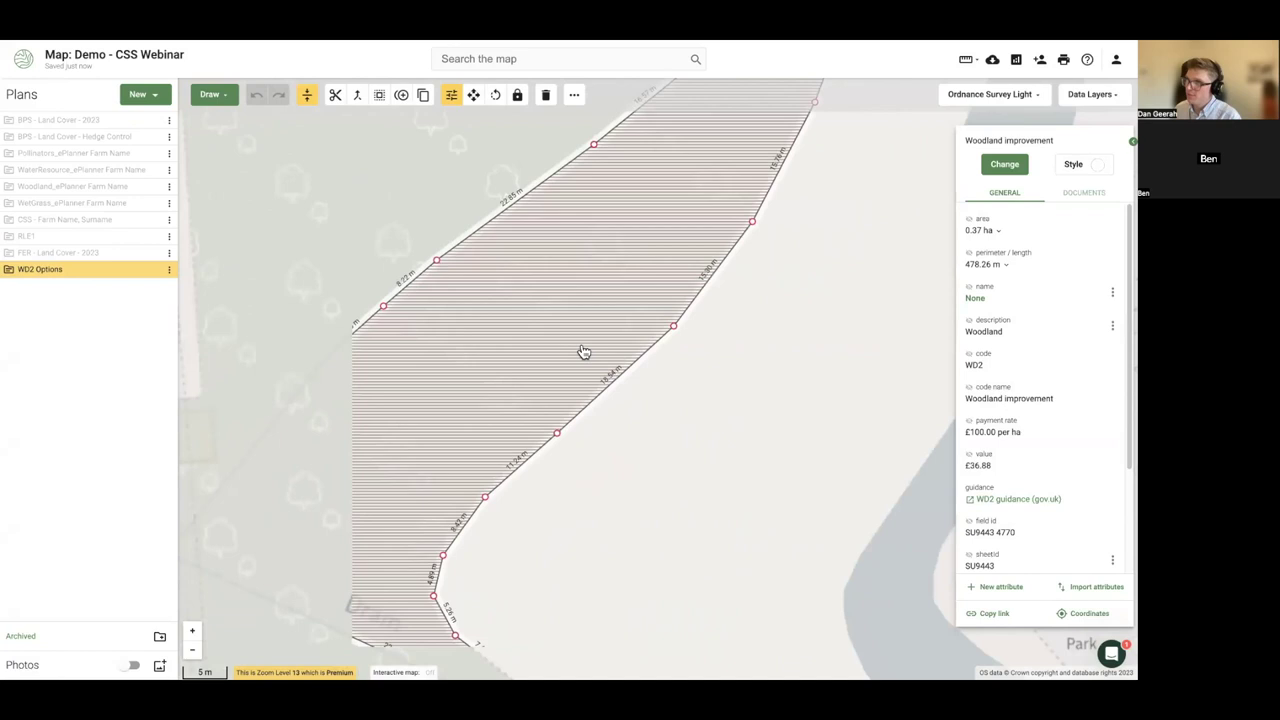
right_click(477, 338)
left_click(490, 351)
mouse_move(572, 481)
left_mouse_down()
mouse_move(536, 424)
mouse_move(541, 327)
mouse_move(470, 238)
left_mouse_up()
left_click(476, 343)
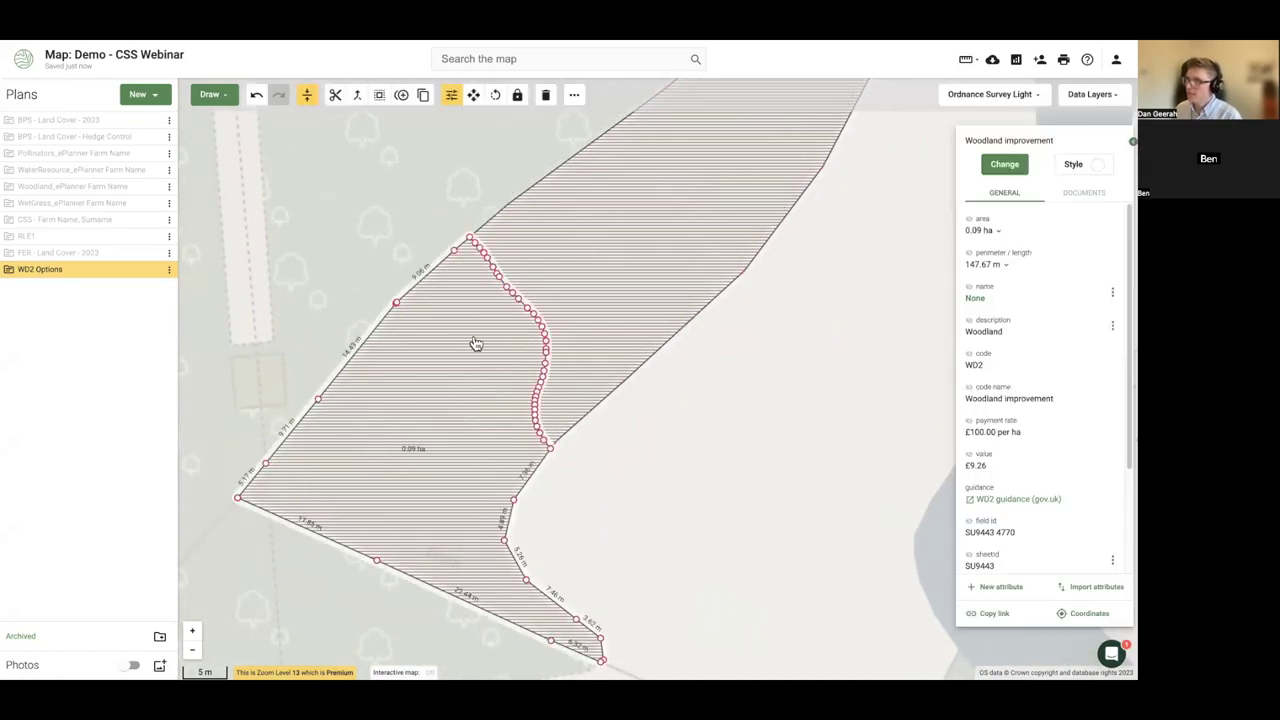
left_click(1004, 164)
scroll(1031, 300, "down", 1)
left_click(1024, 566)
scroll(1022, 540, "down", 5)
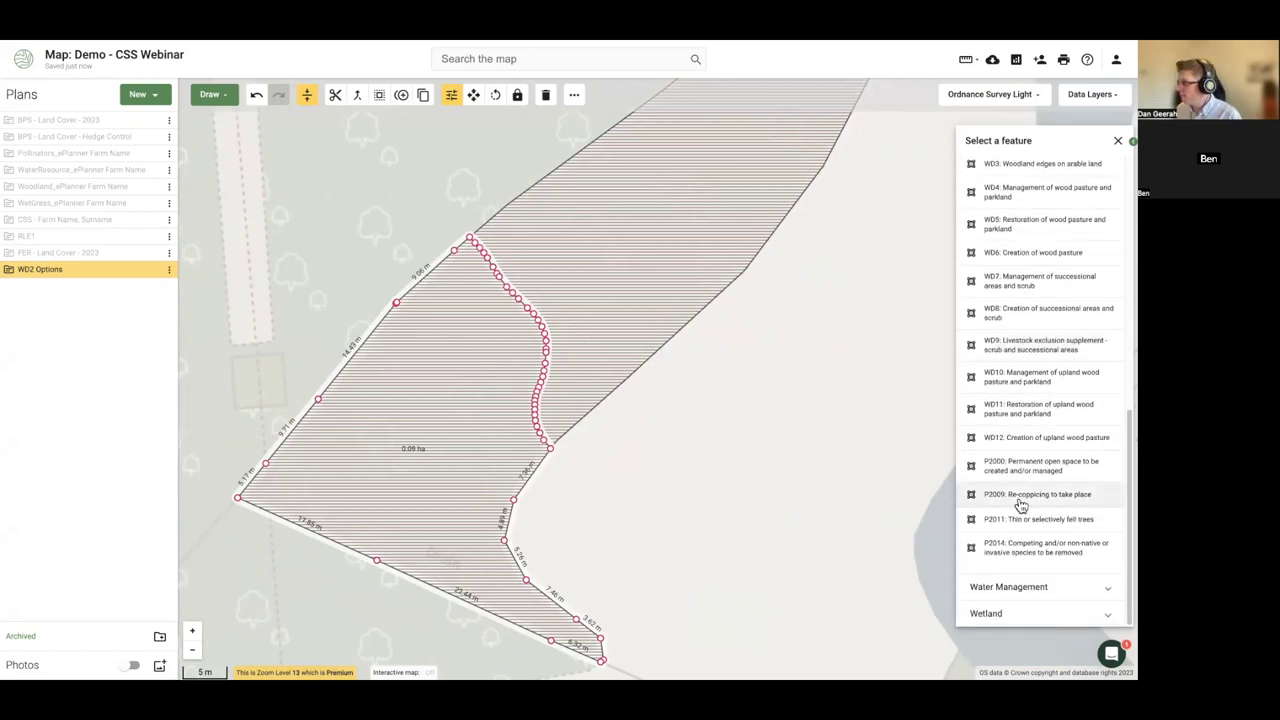
left_click(1024, 500)
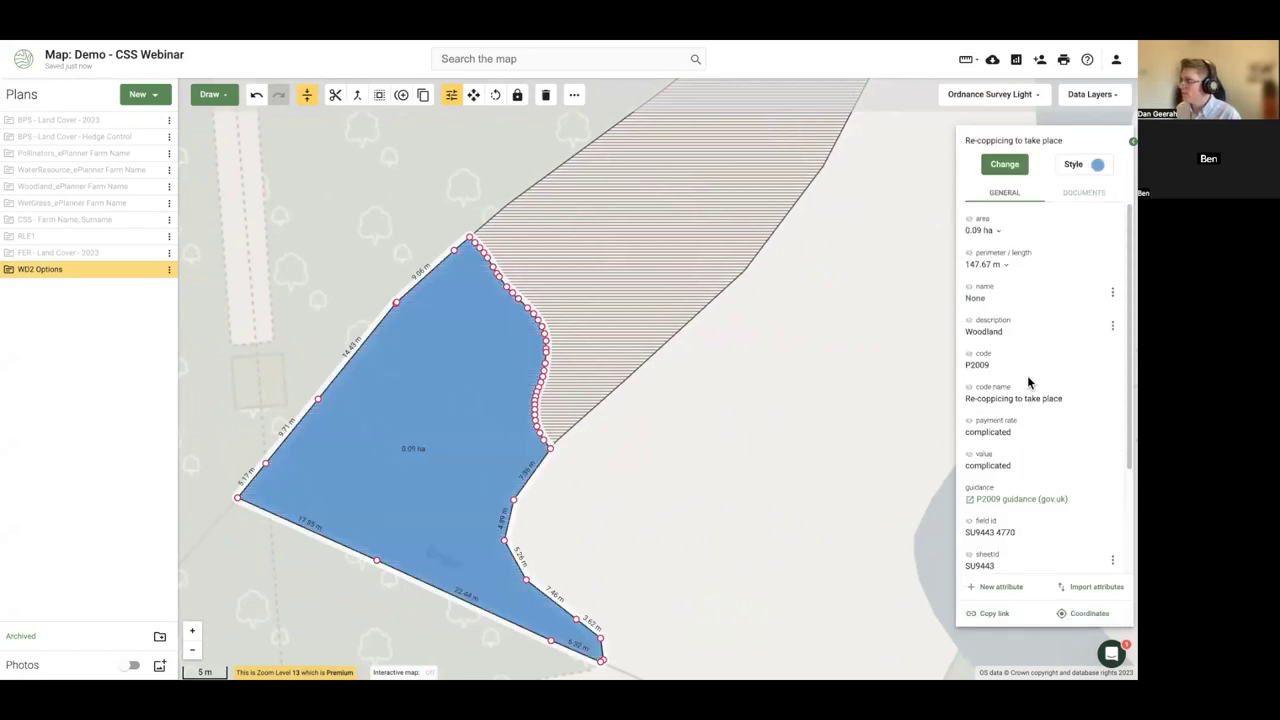
- Split a 0.03 ha piece from the hatched WD2 area and code it P2011 Thin or selectively fell trees
left_click(609, 217)
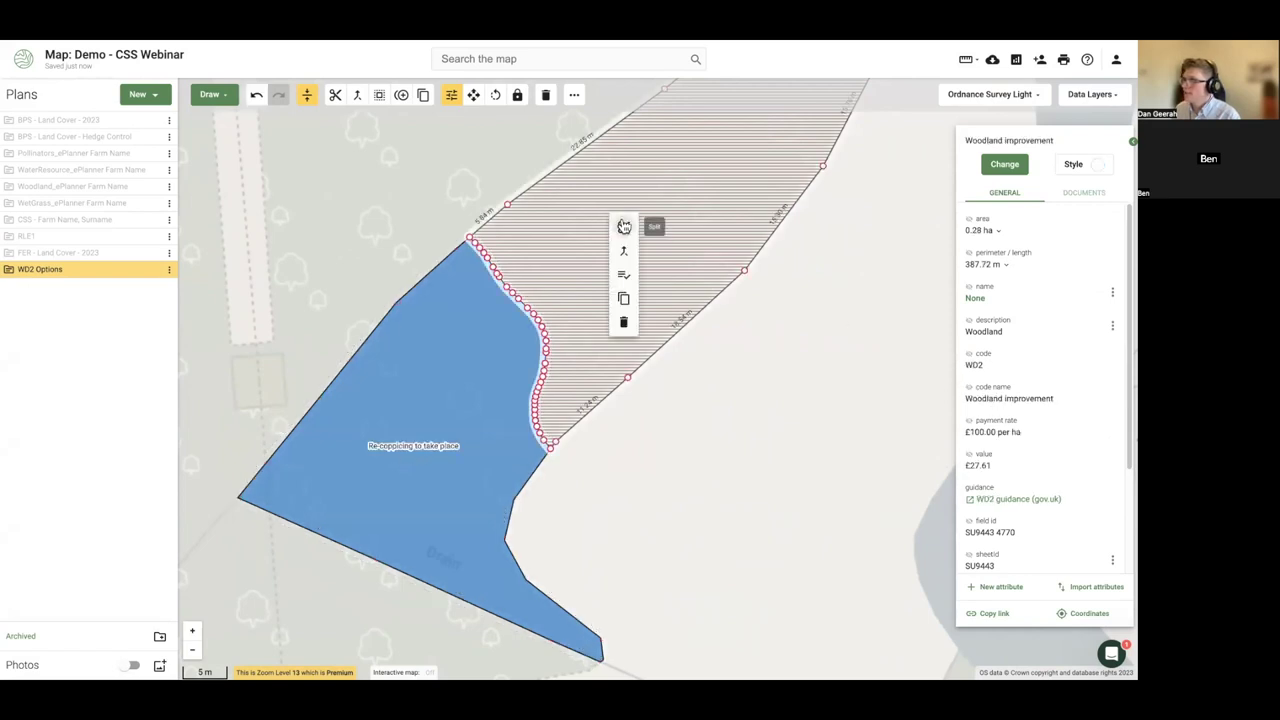
left_click(624, 227)
mouse_move(674, 420)
left_mouse_down()
mouse_move(632, 297)
mouse_move(537, 137)
left_mouse_up()
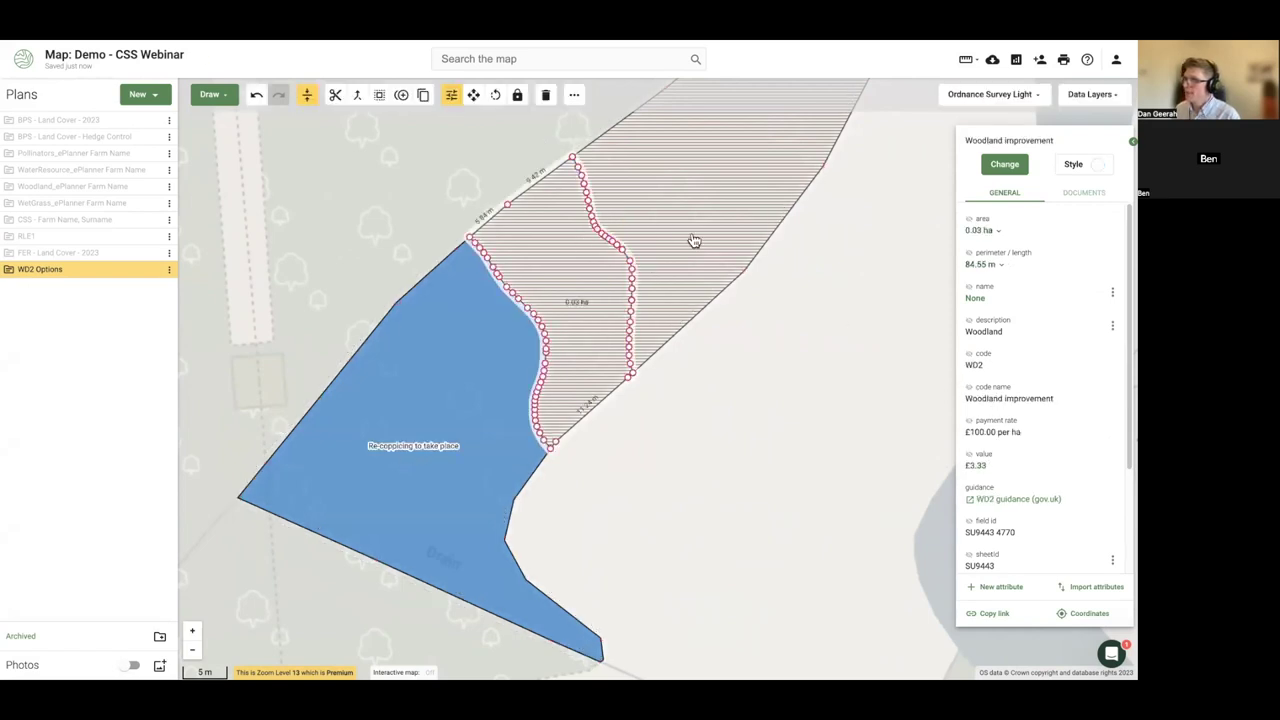
left_click(1004, 164)
scroll(1054, 430, "down", 2)
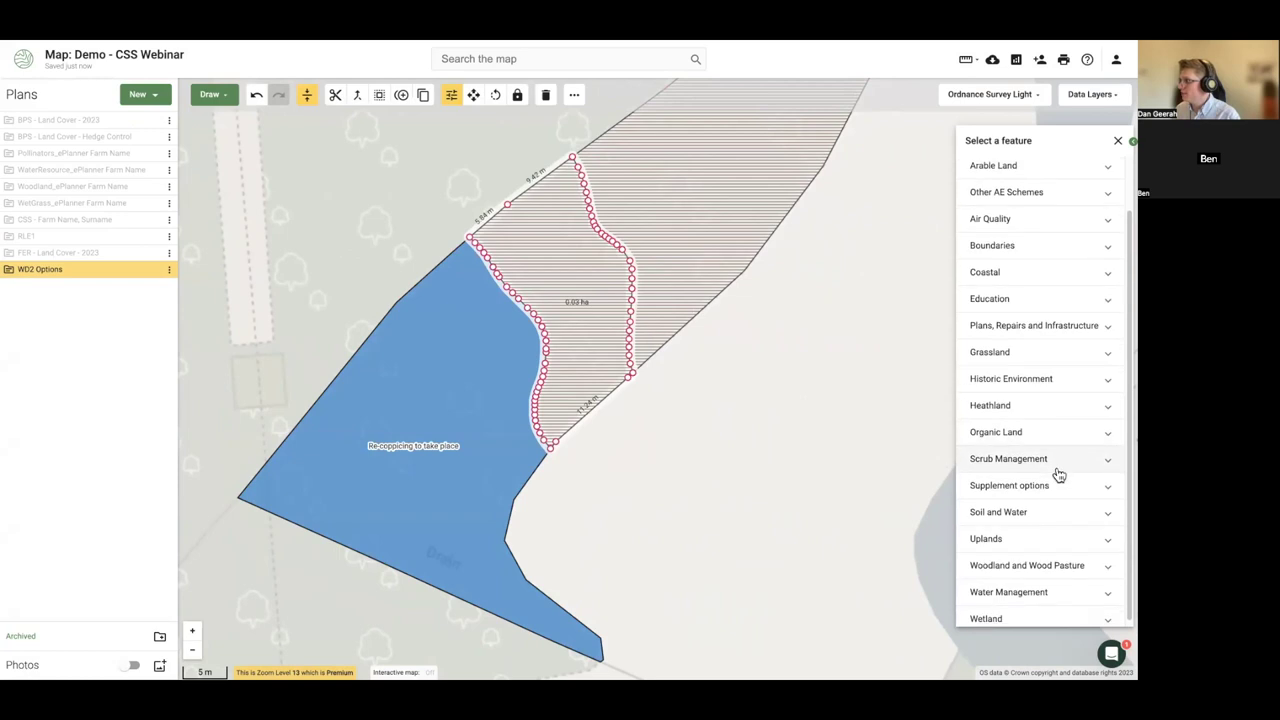
left_click(1010, 563)
scroll(1034, 558, "down", 5)
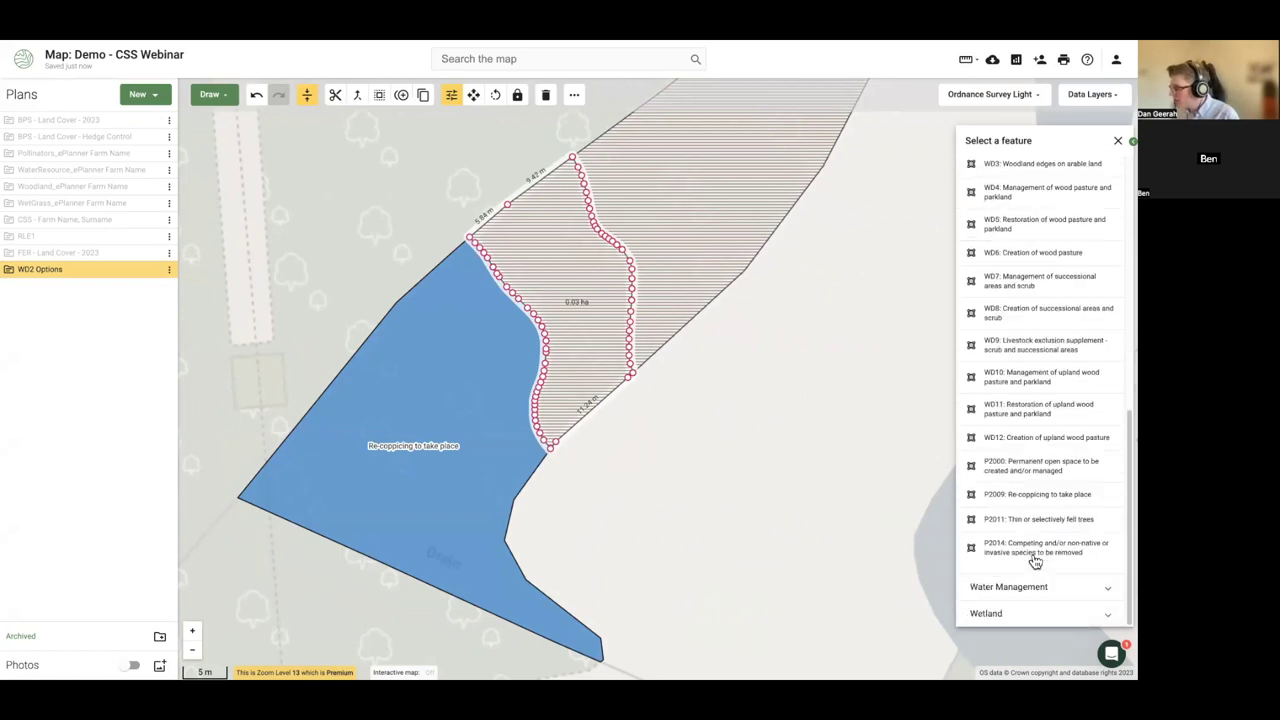
left_click(1018, 522)
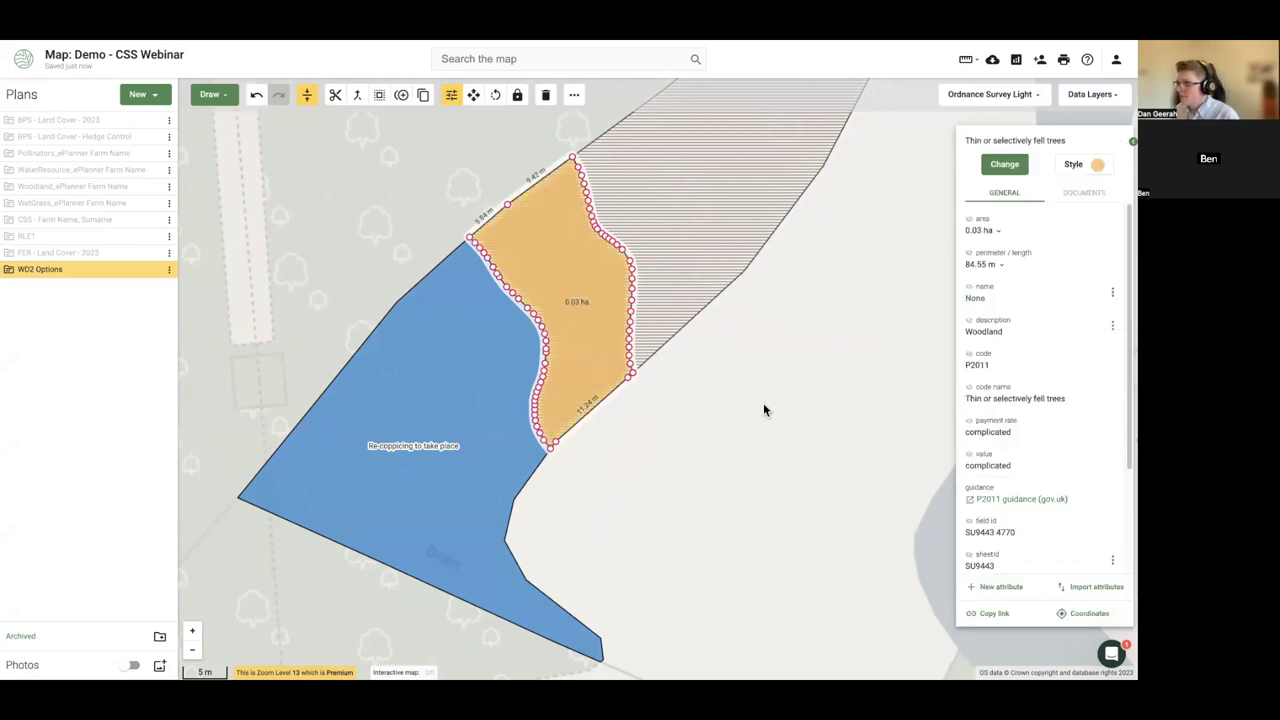
- Draw an 81.42 m line along the woodland edge and code it FG10 Temporary deer fencing
left_click_drag(763, 403, 640, 443)
left_click(543, 351)
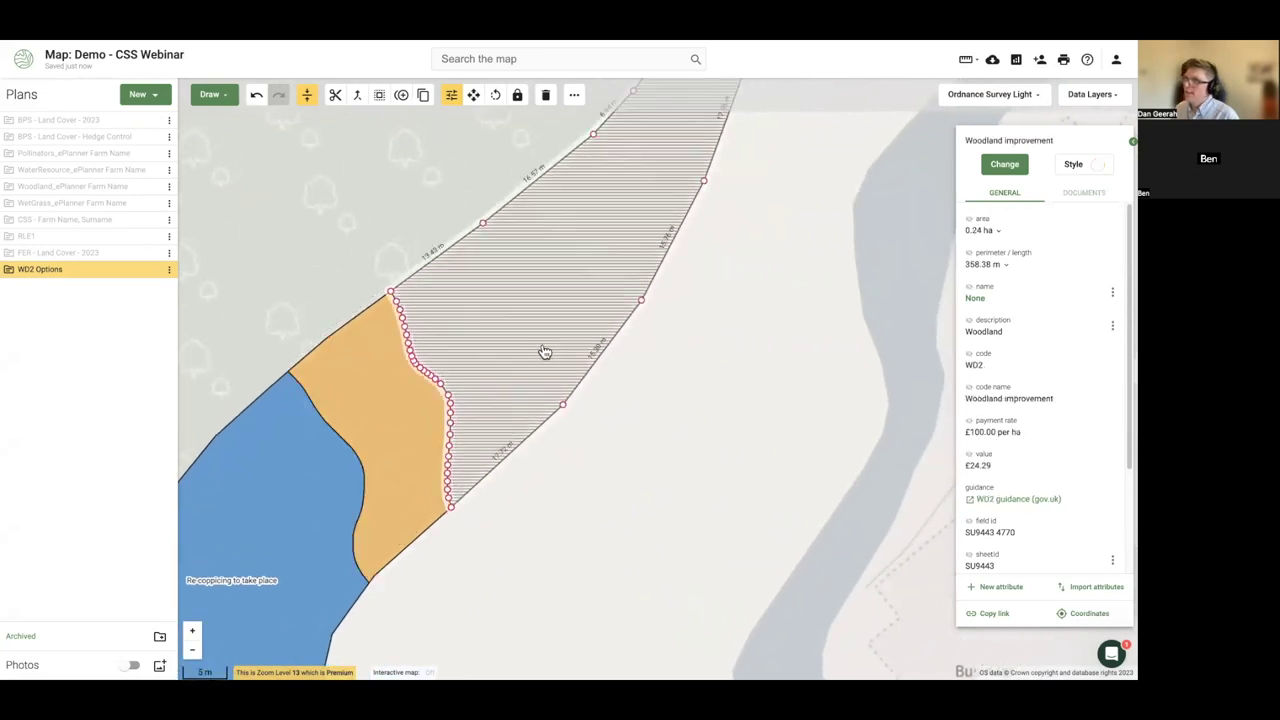
left_click(209, 94)
left_click(222, 129)
left_click(571, 155)
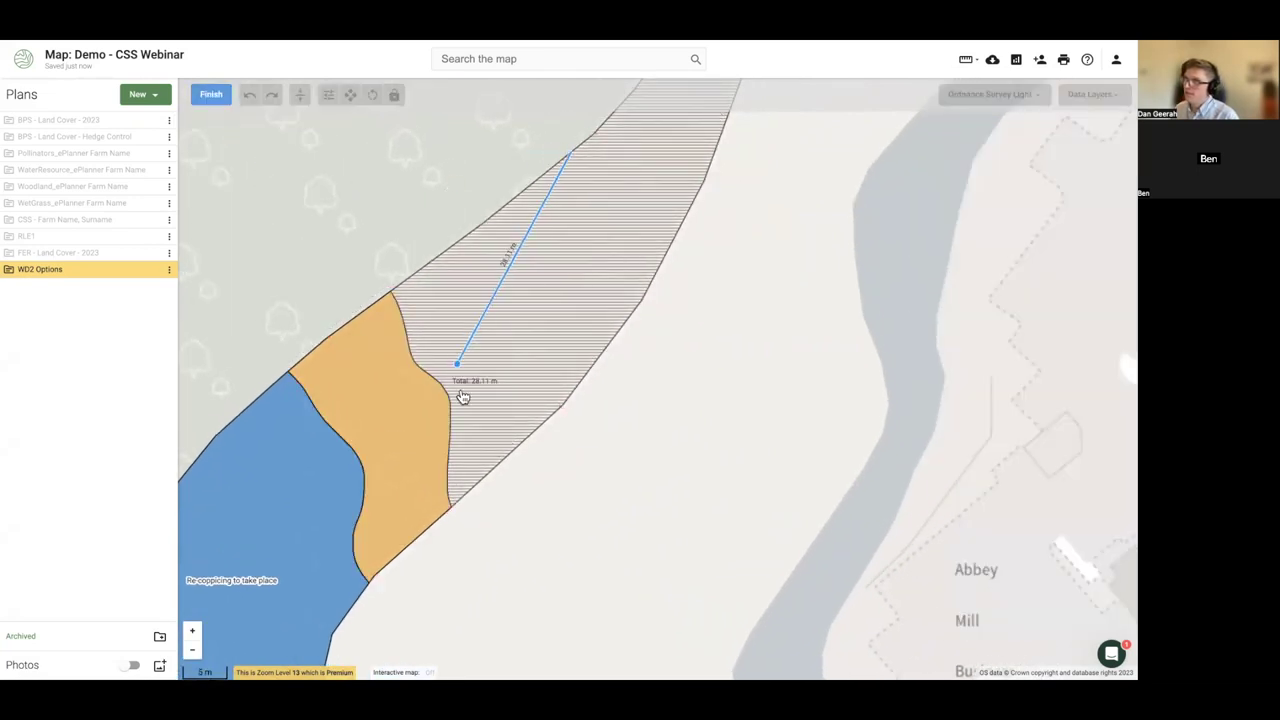
double_click(609, 343)
left_click(205, 96)
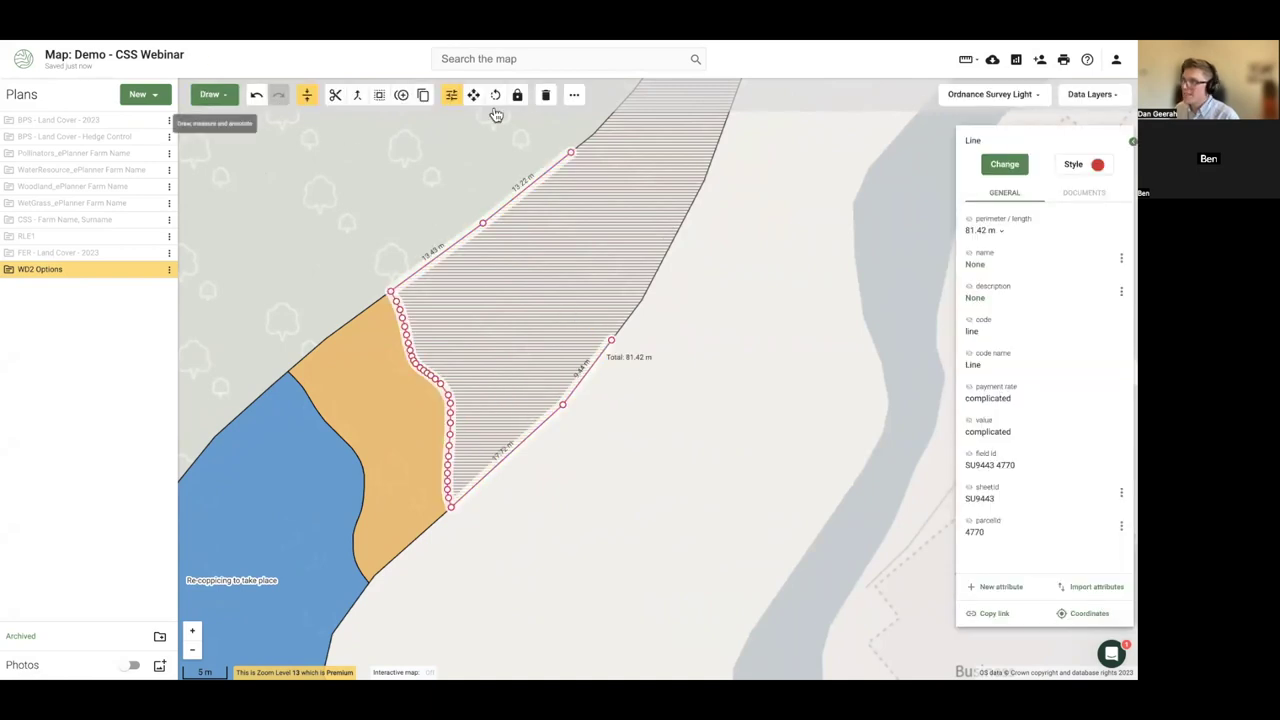
left_click(1004, 162)
type("dee")
left_click(1018, 200)
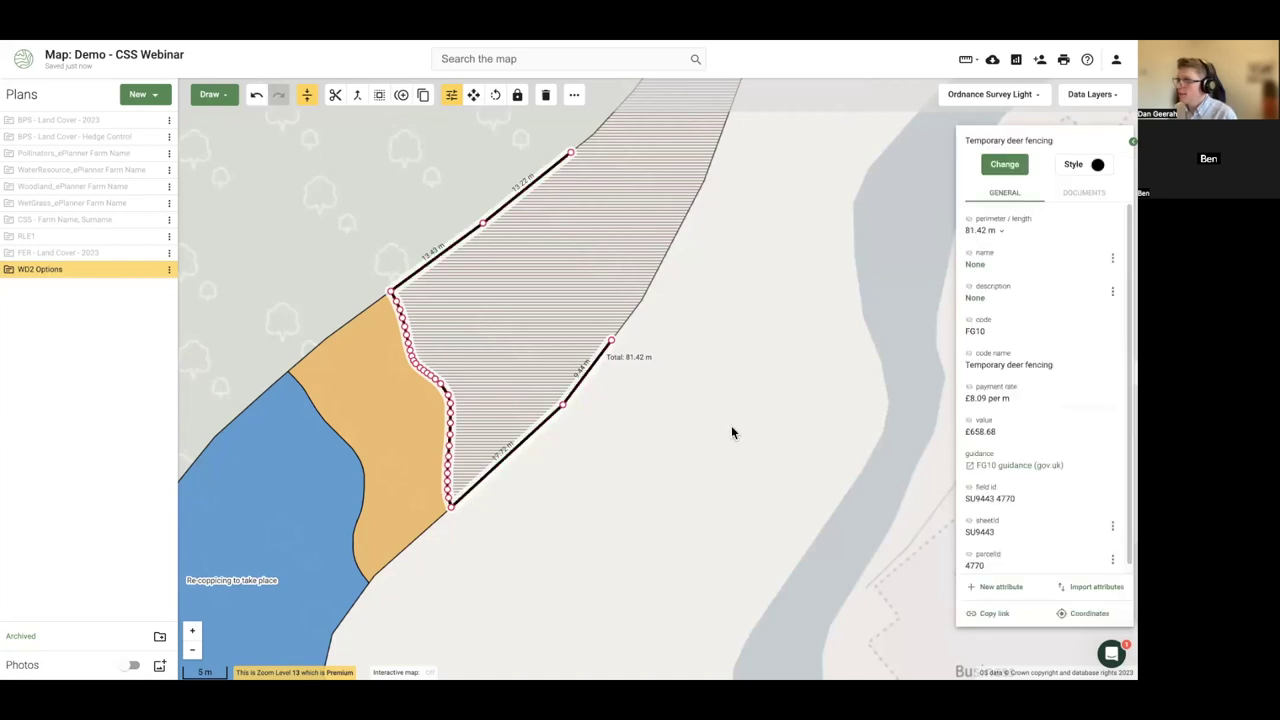
left_click(726, 427)
scroll(543, 451, "down", 5)
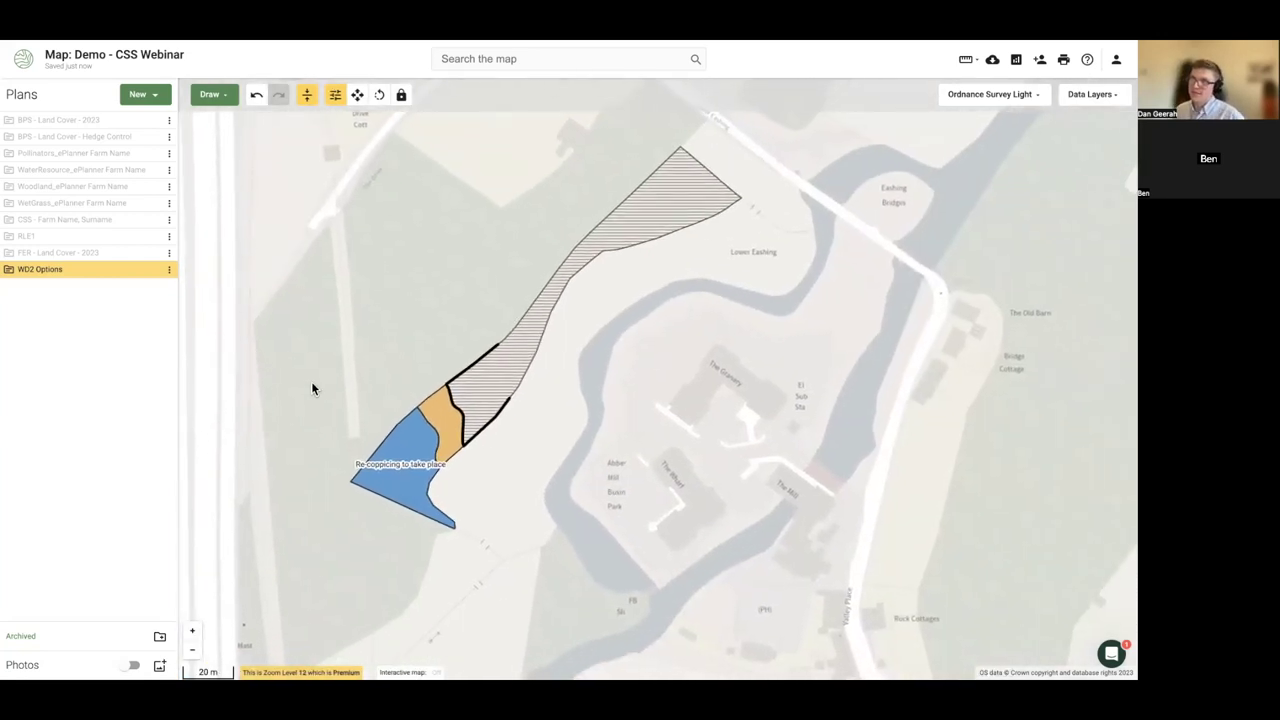
- Hide the WD2 Options plan, show the CSS plan, and select the blue 9.86 ha SW7 field
left_click(153, 271)
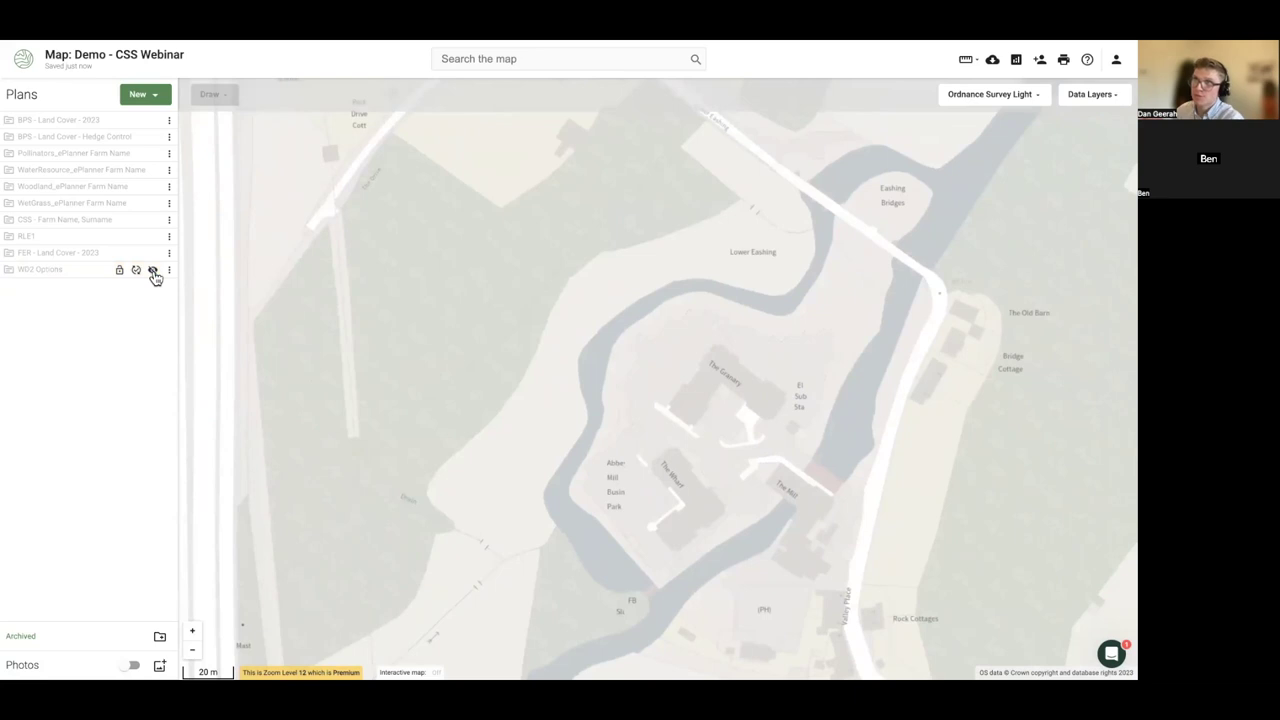
left_click(153, 271)
left_click(153, 219)
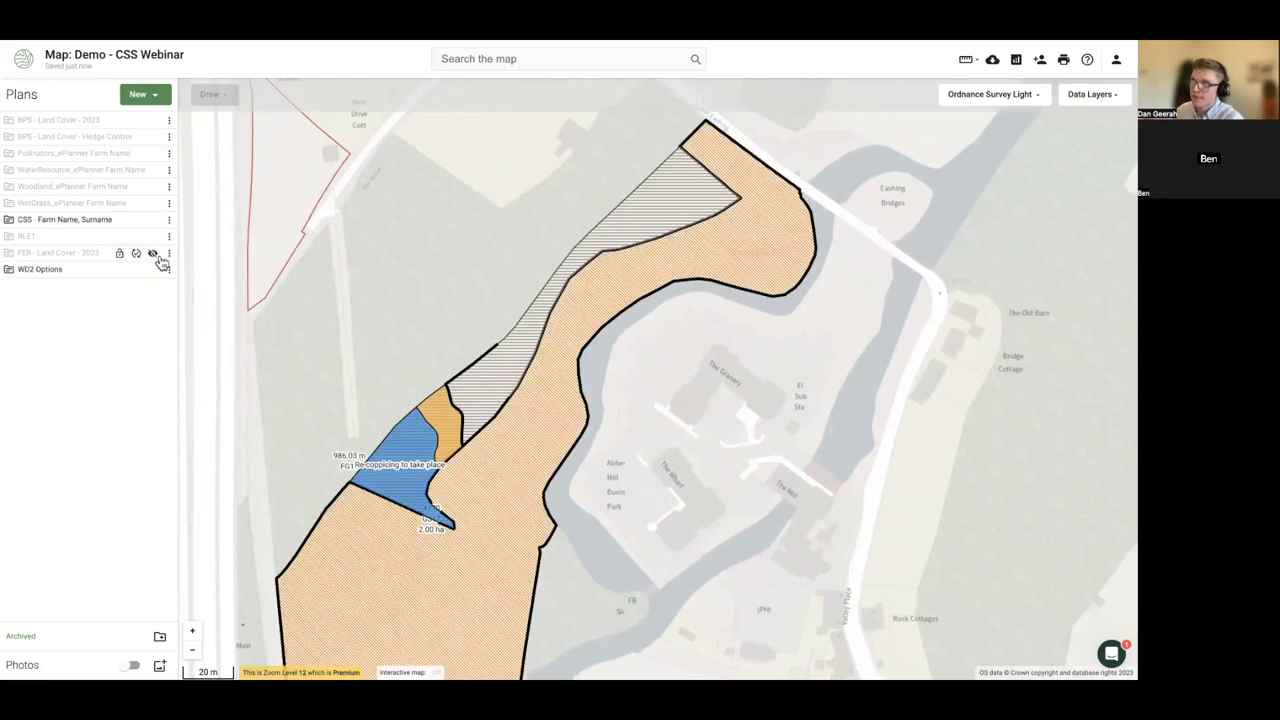
left_click(153, 271)
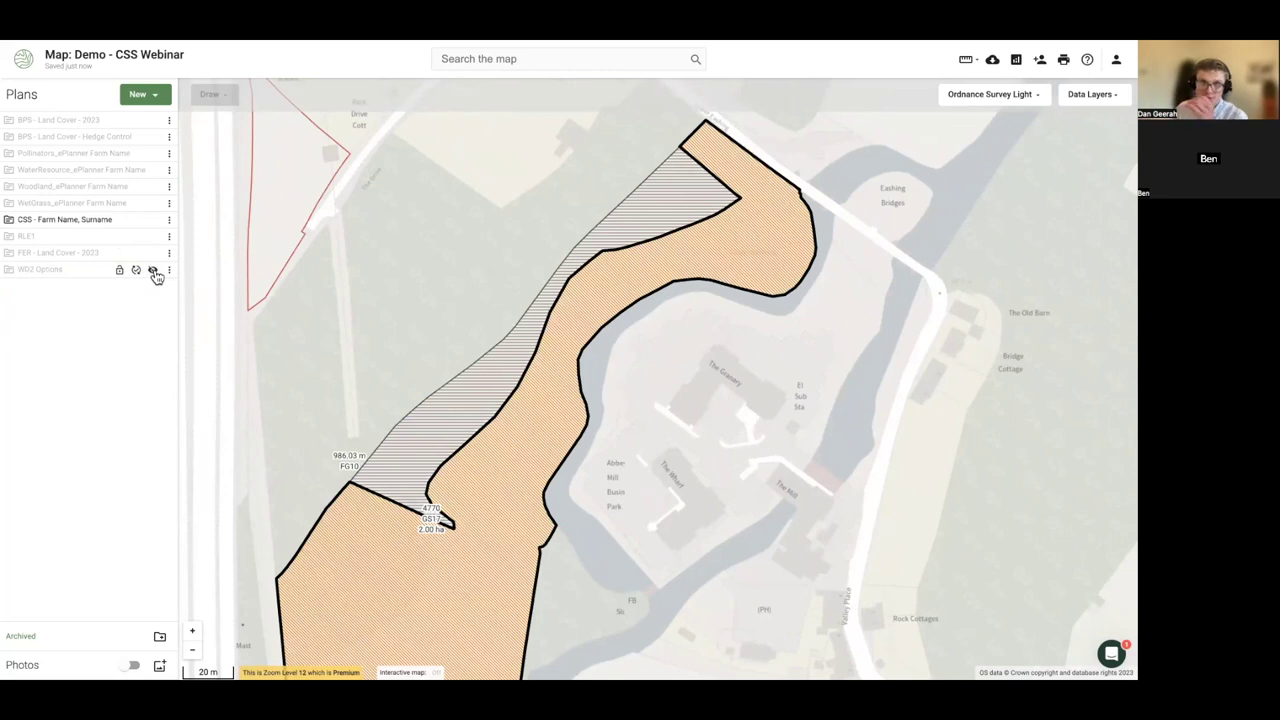
left_click(153, 271)
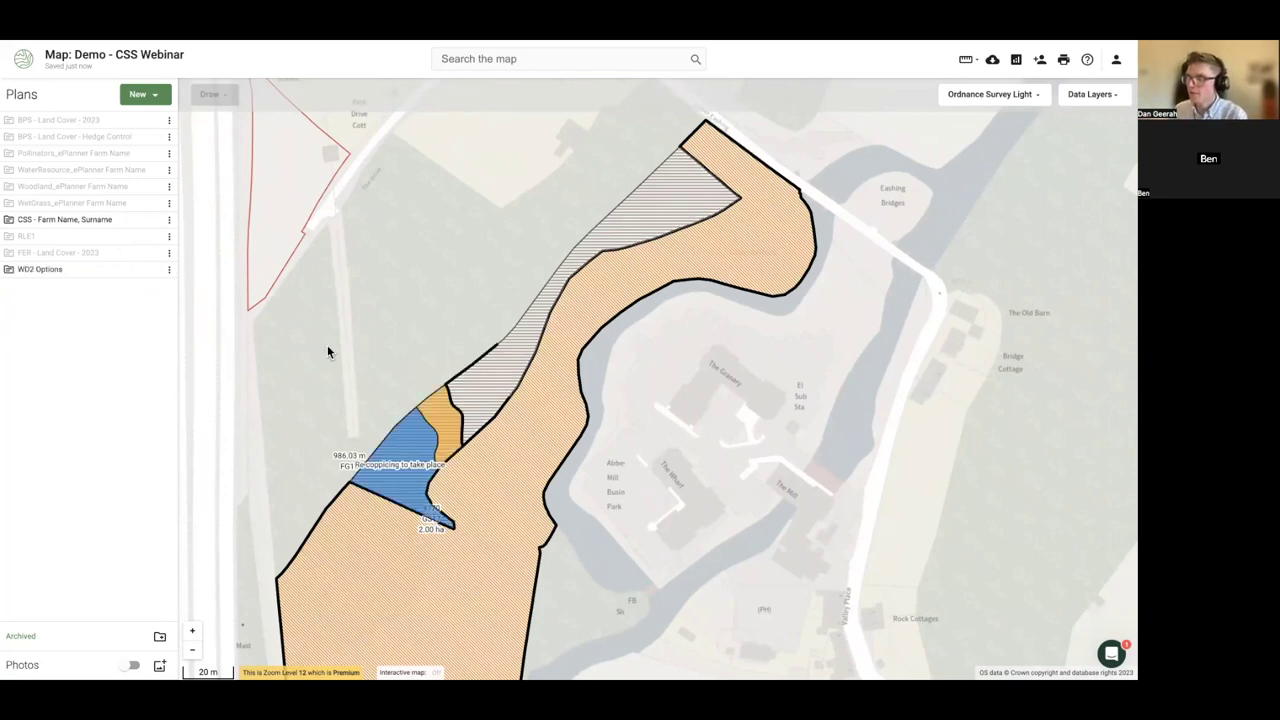
left_click(153, 219)
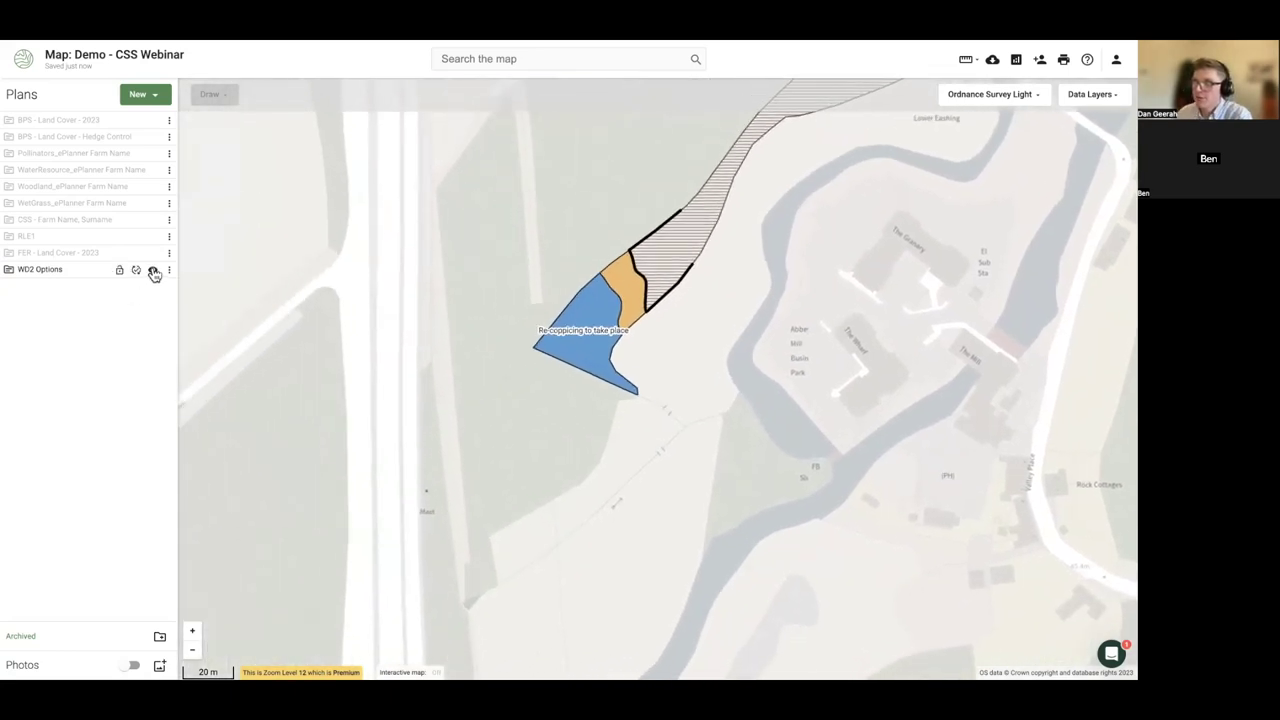
left_click(152, 269)
left_click(150, 226)
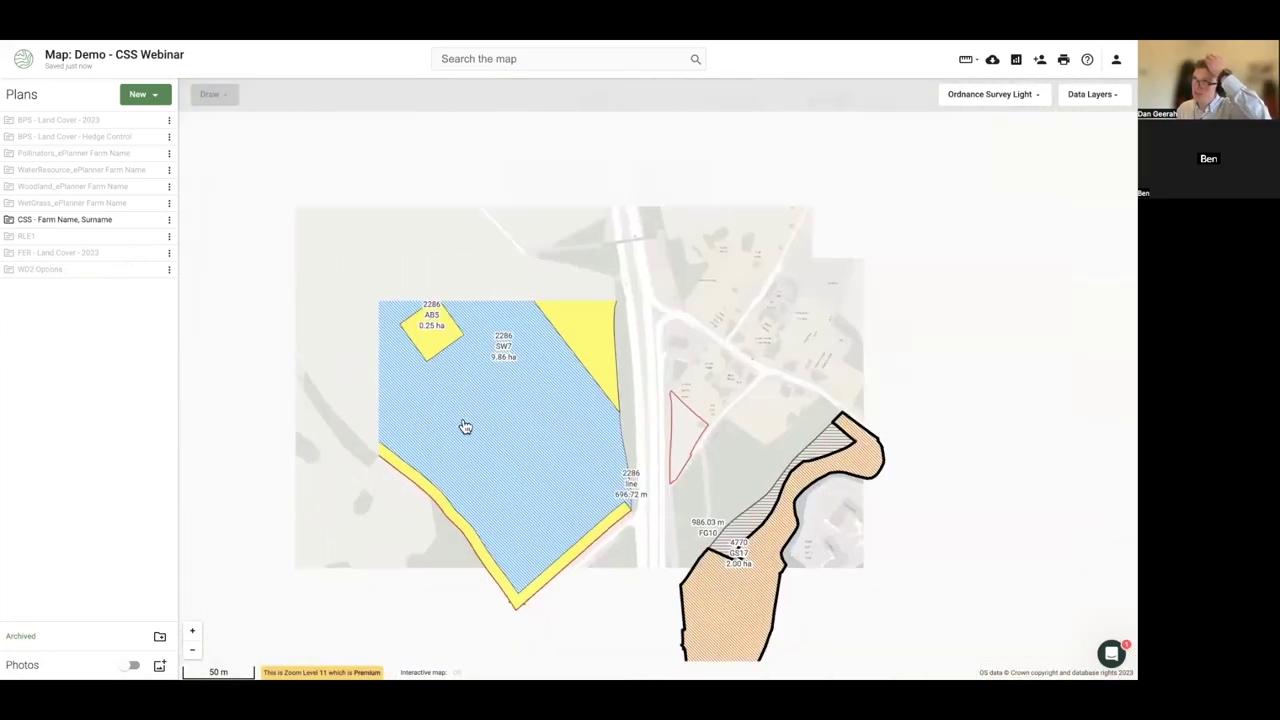
left_click(465, 427)
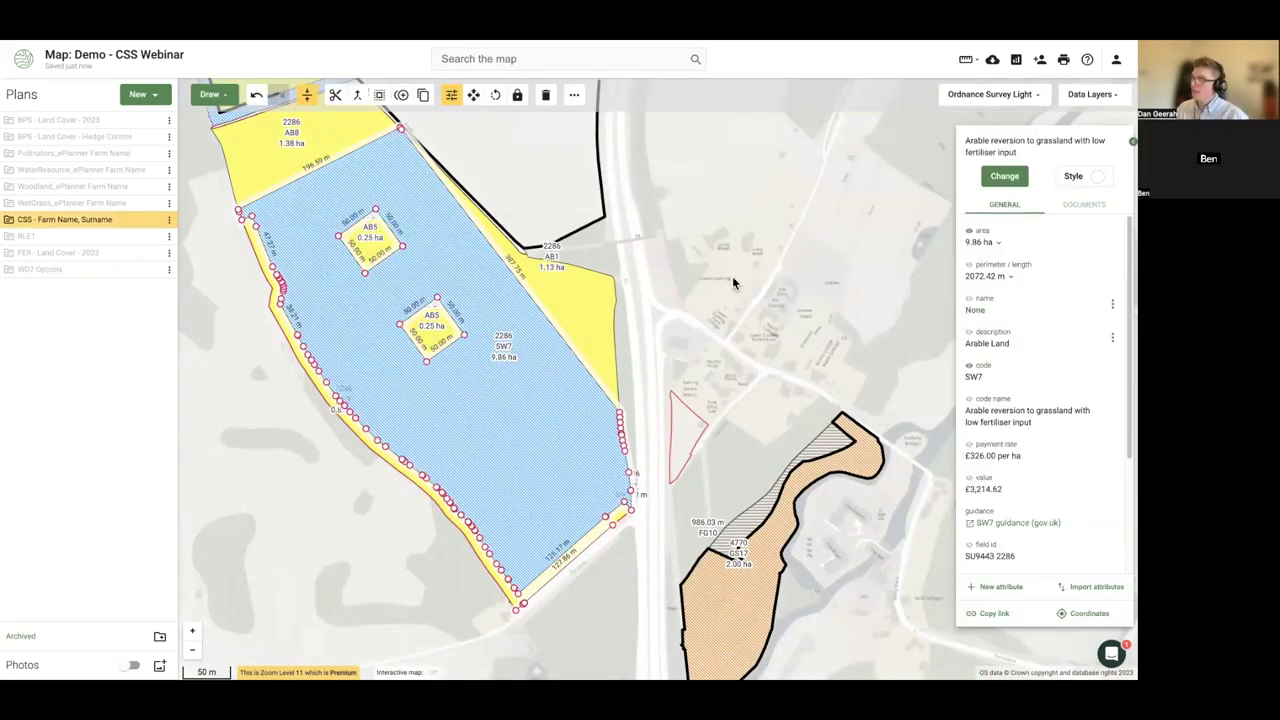
- Recode the SW7 field as a generic Area from the Common category
left_click(1005, 178)
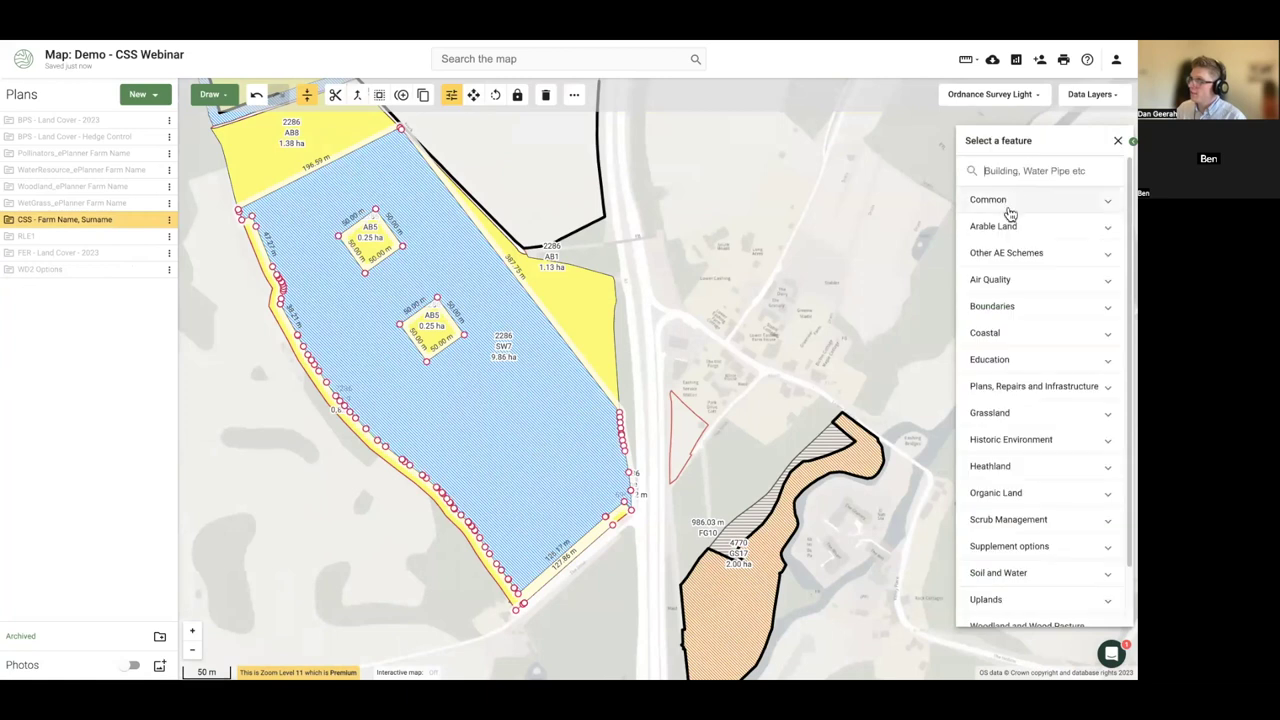
left_click(1005, 203)
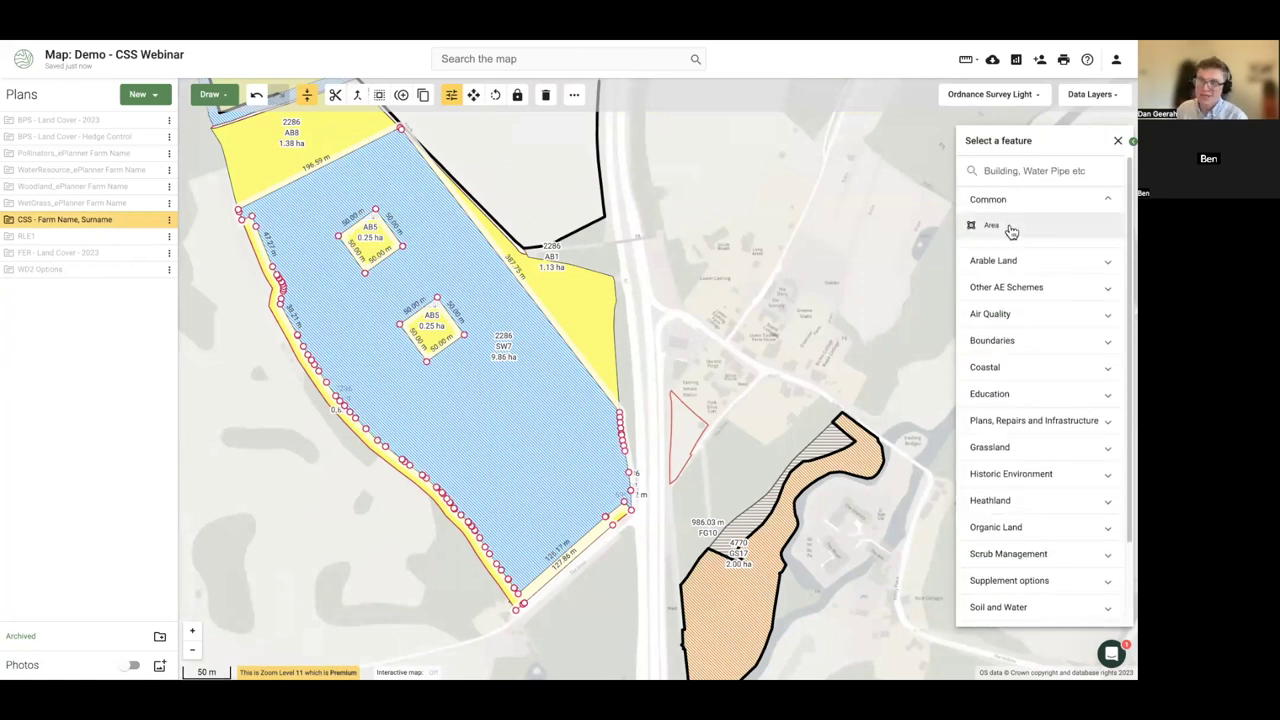
left_click(1010, 228)
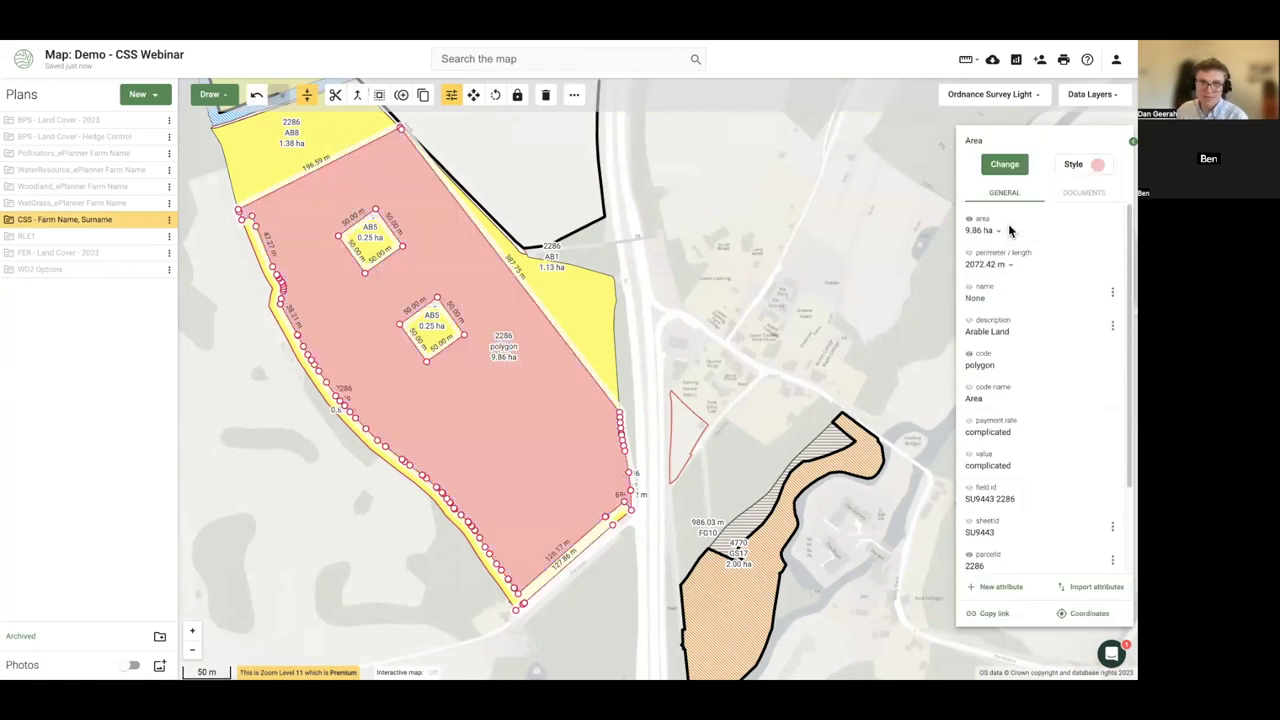
- Set the area's fill opacity to 0 and reselect the 9.86 ha field
left_click(1085, 168)
left_click_drag(1058, 214, 975, 218)
left_click(285, 490)
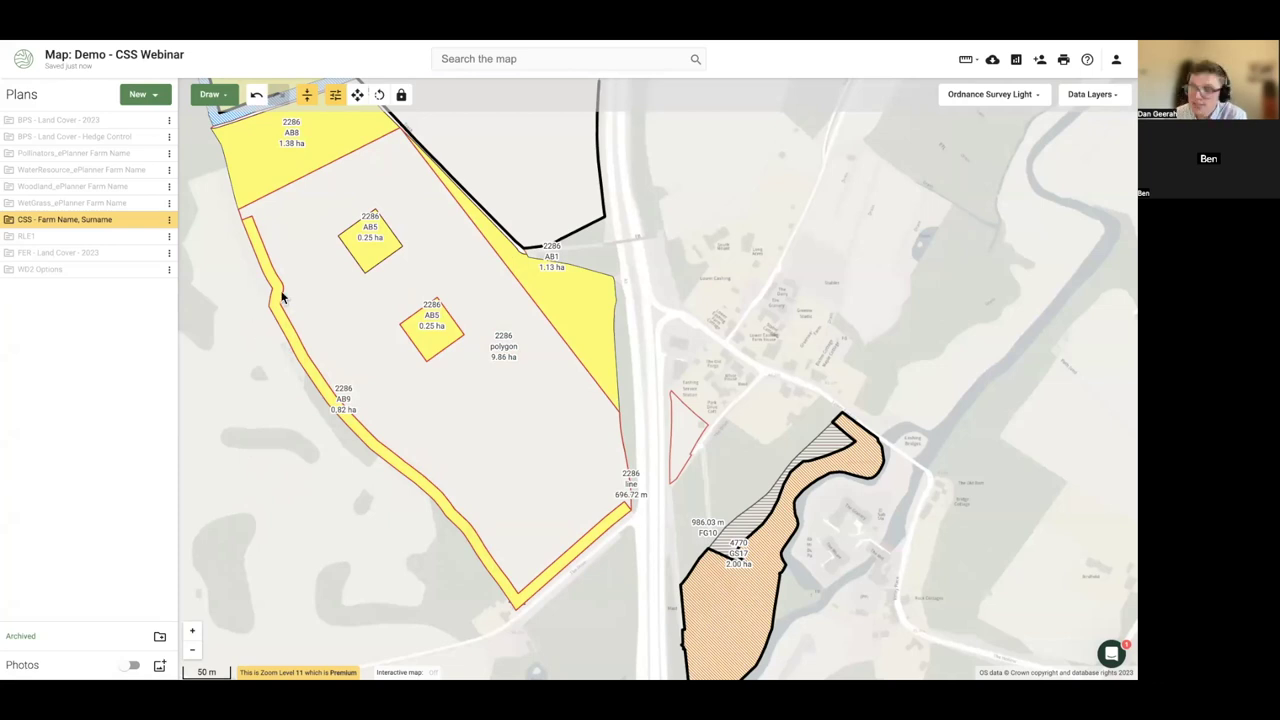
left_click(414, 362)
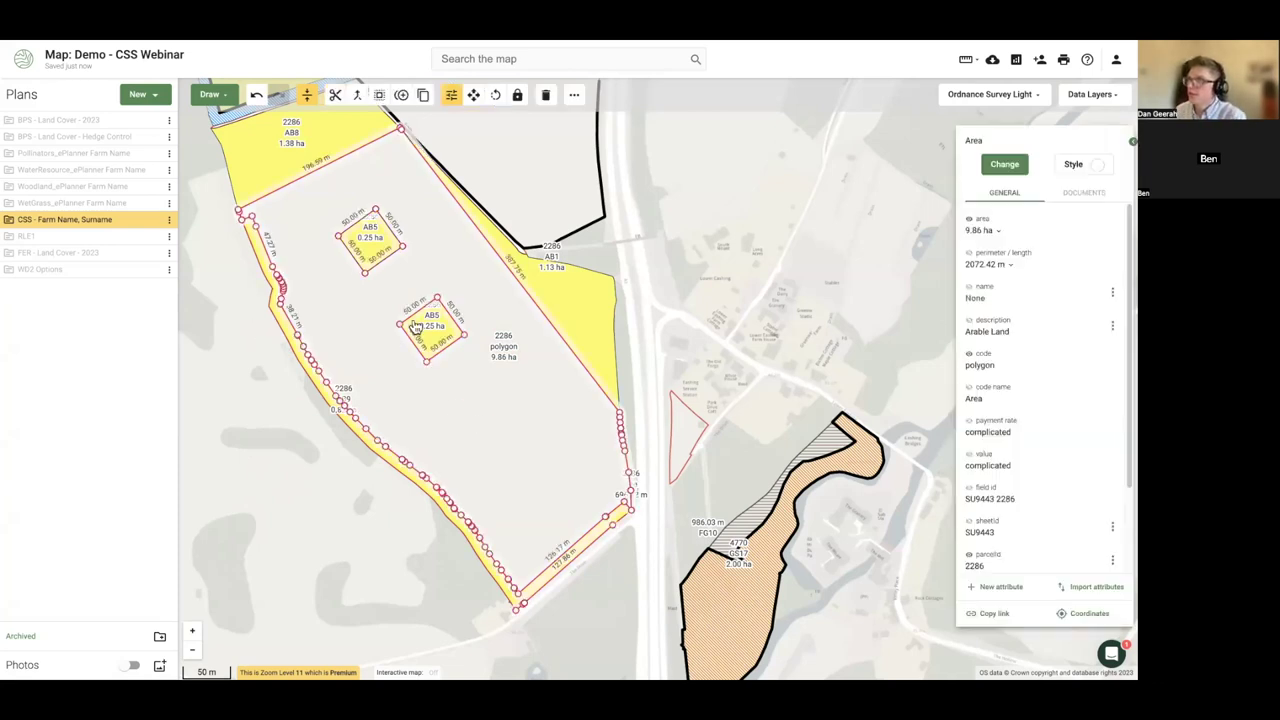
- Draw a circle inside the 9.86 ha field and set its radius to 35 m
left_click(211, 94)
left_click(231, 224)
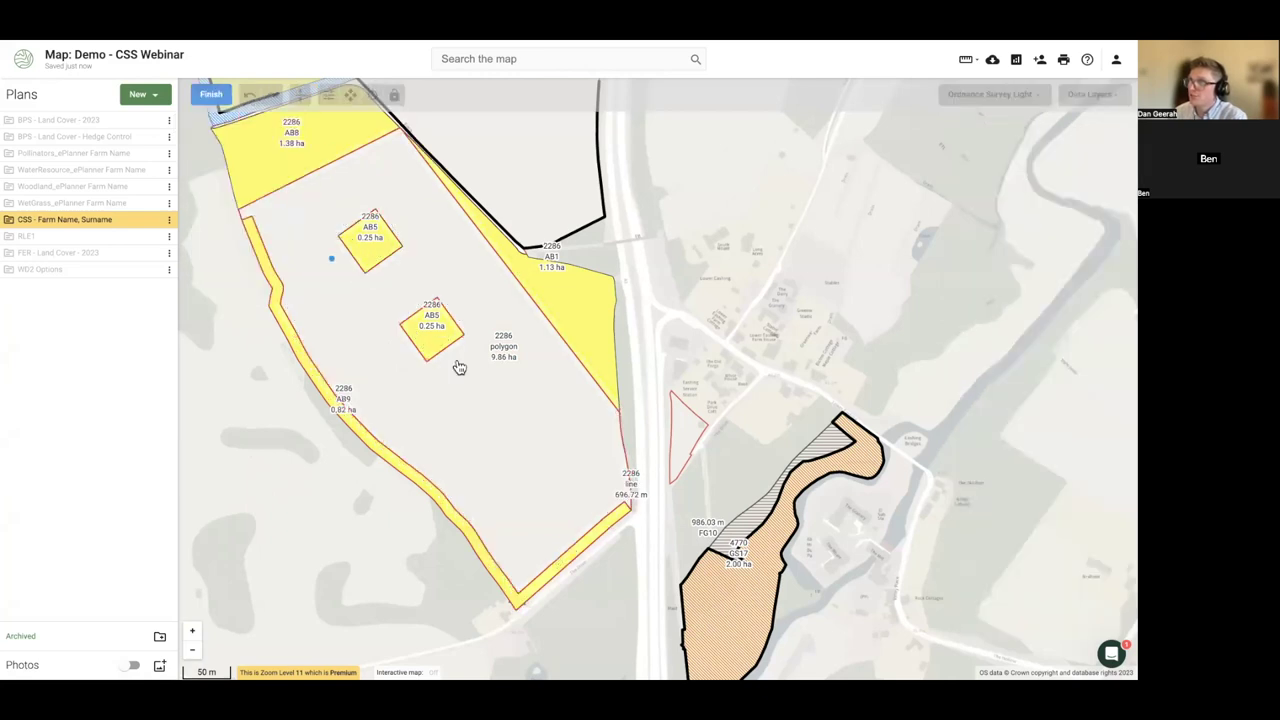
left_click(485, 414)
left_click(503, 440)
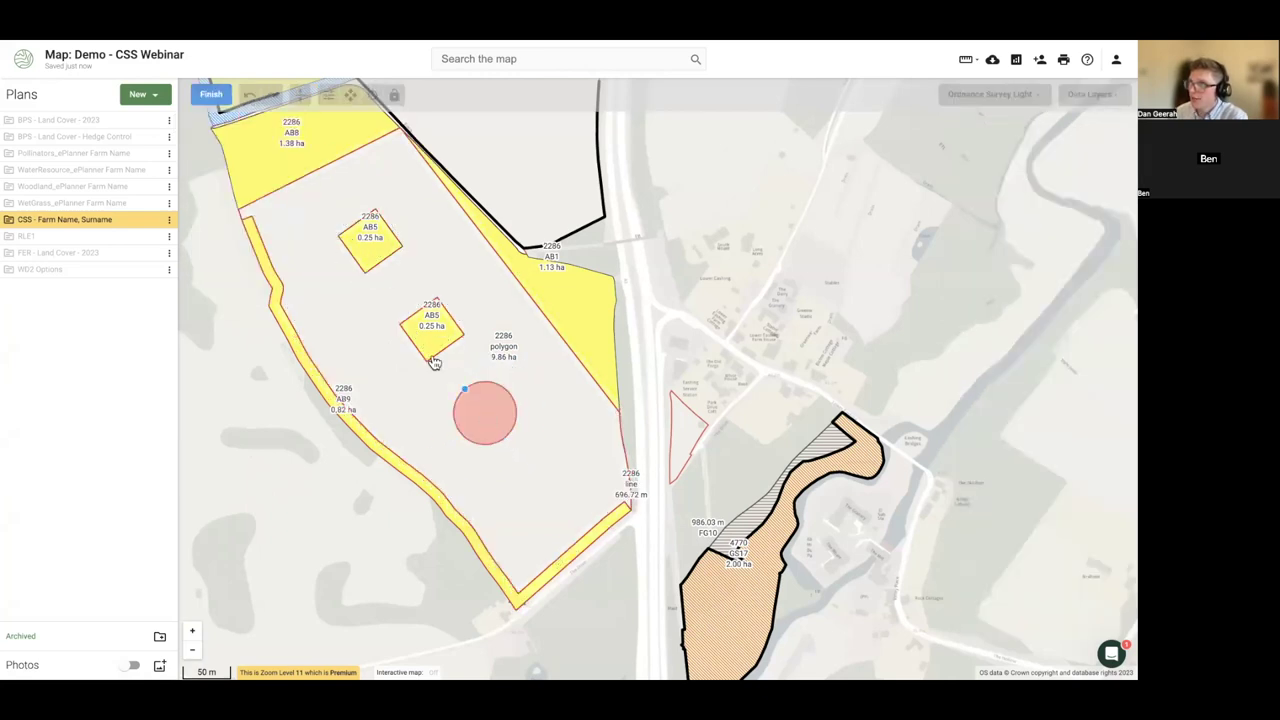
left_click(211, 94)
left_click_drag(1020, 300, 966, 303)
type("35")
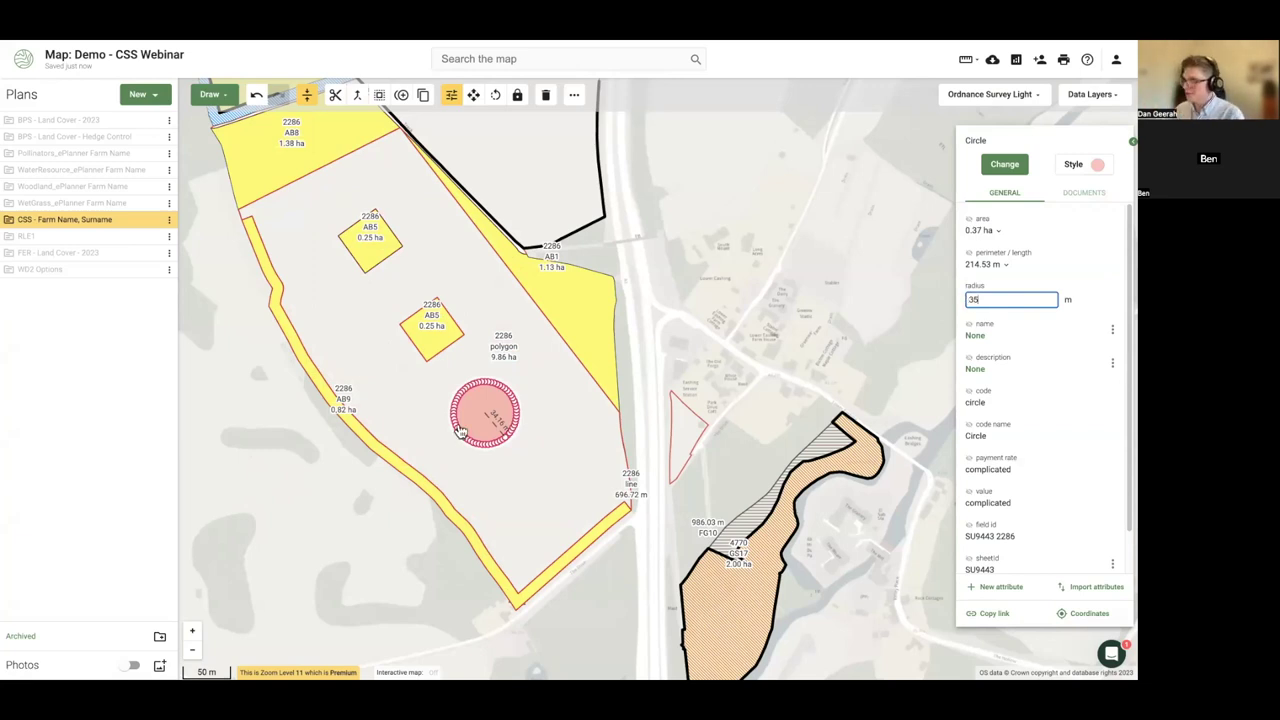
key("Return")
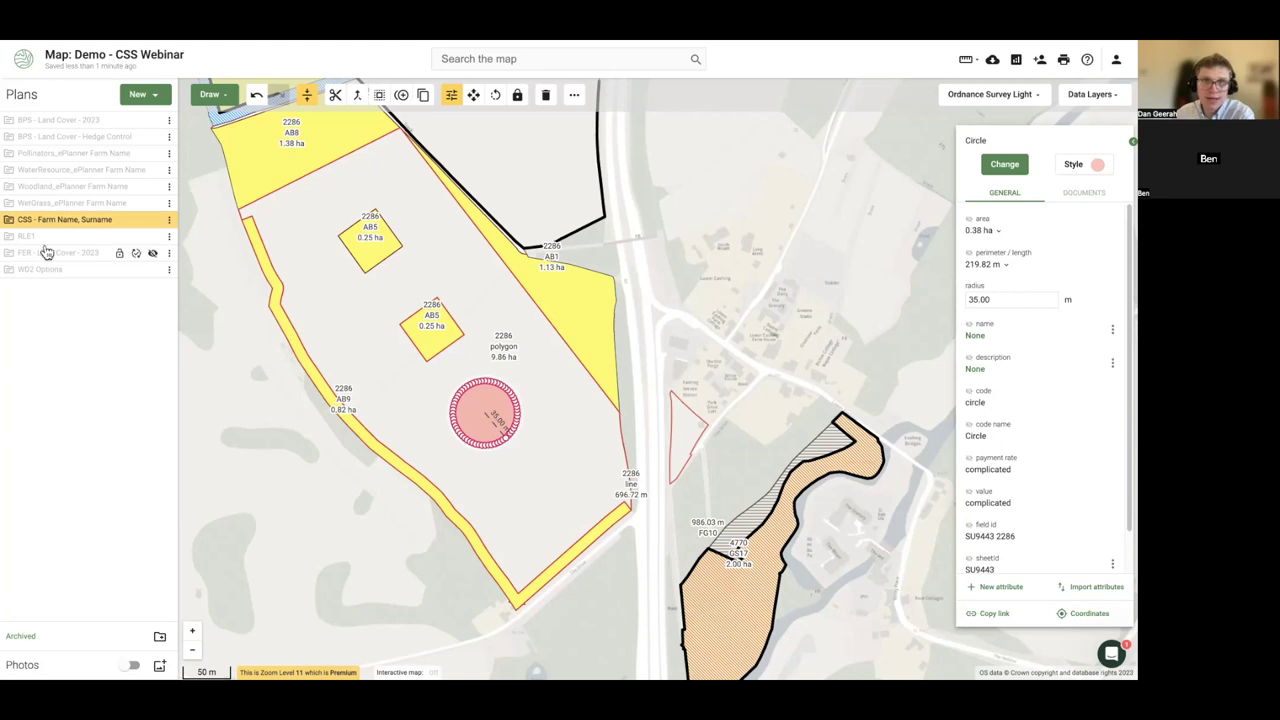
- Hide the CSS and WetGrass plans, leaving only the Woodland plan visible
left_click(150, 220)
left_click(152, 203)
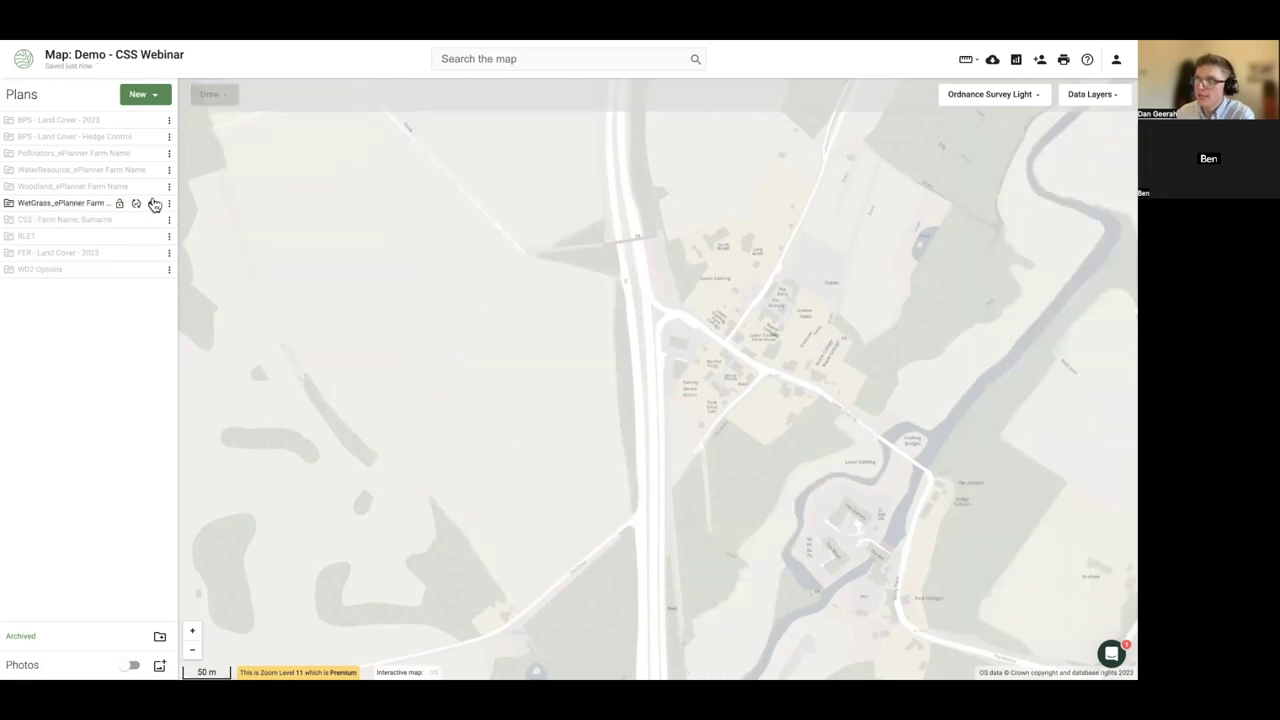
left_click(152, 186)
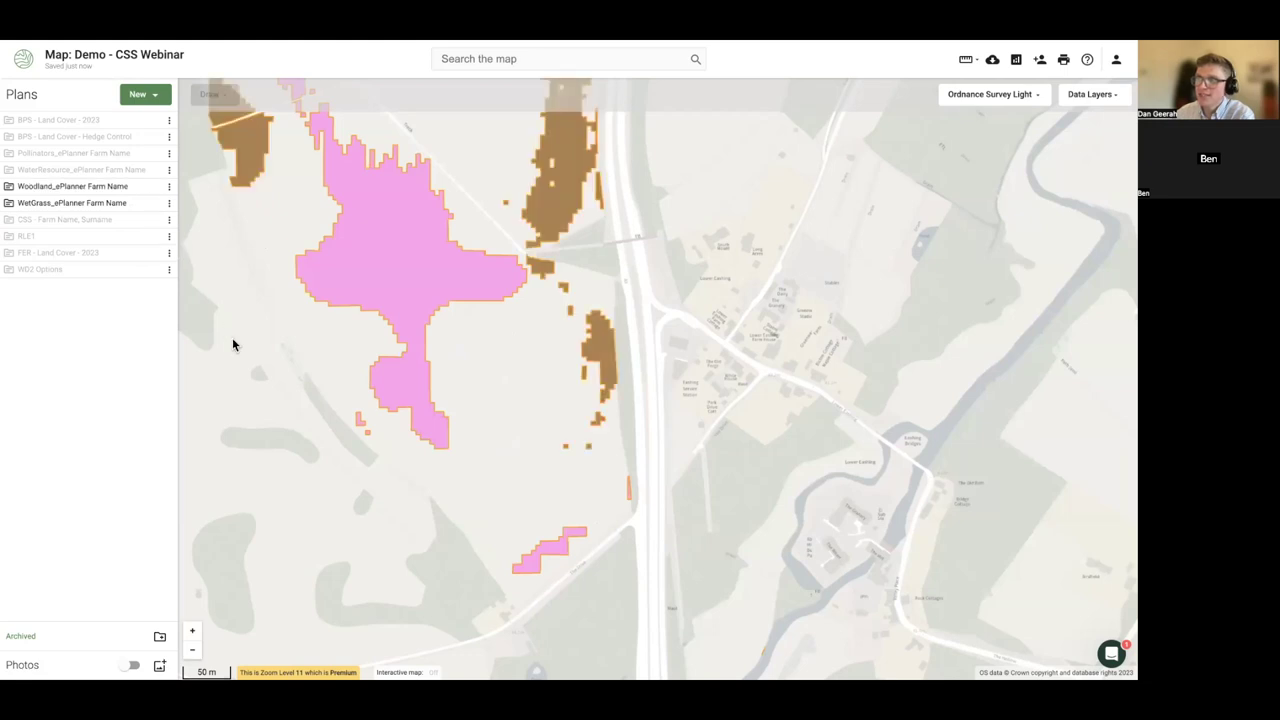
left_click(153, 187)
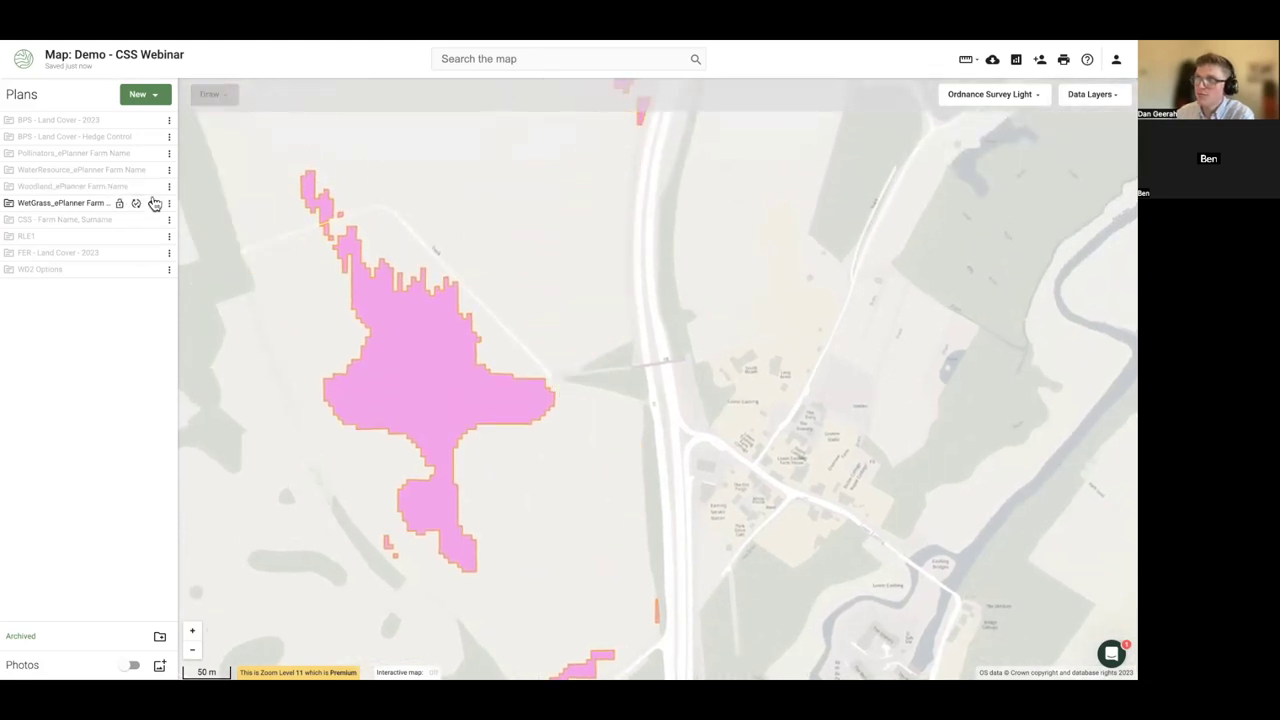
left_click(153, 204)
left_click(153, 188)
left_click(169, 188)
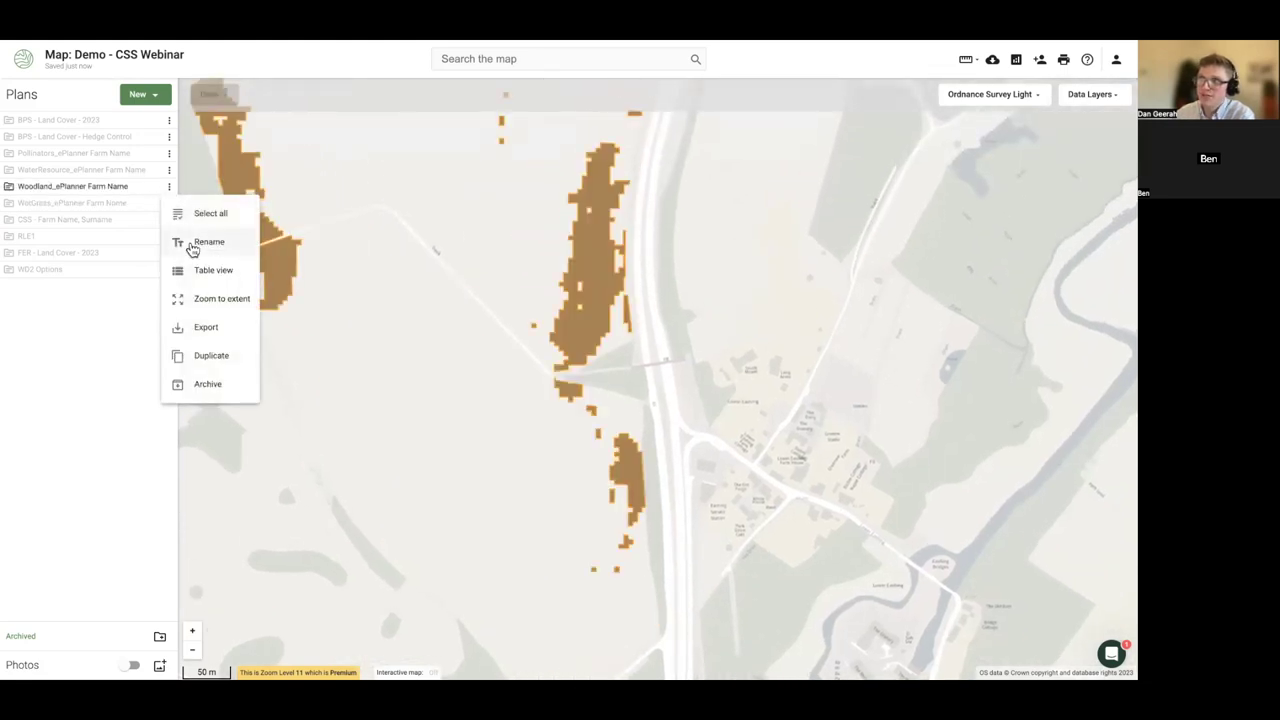
left_click(66, 328)
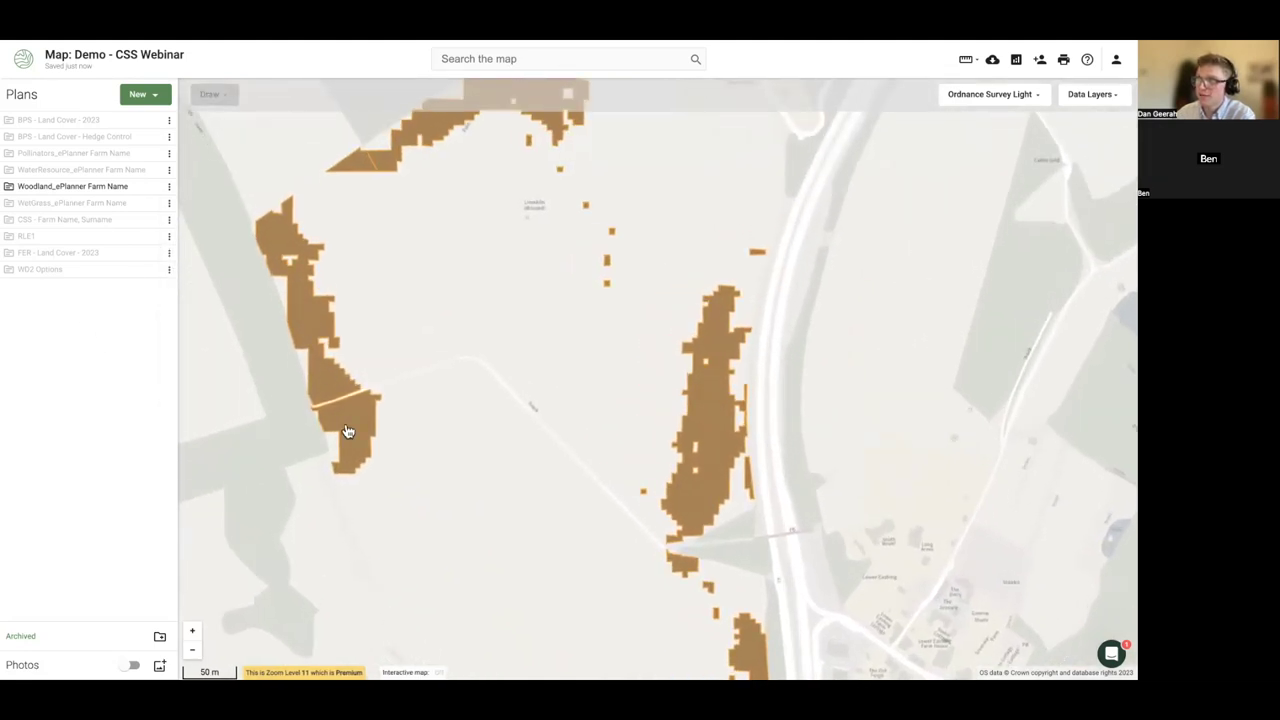
- Delete the 0.59 ha mixed-woodland patch from the Woodland plan
left_click(345, 425)
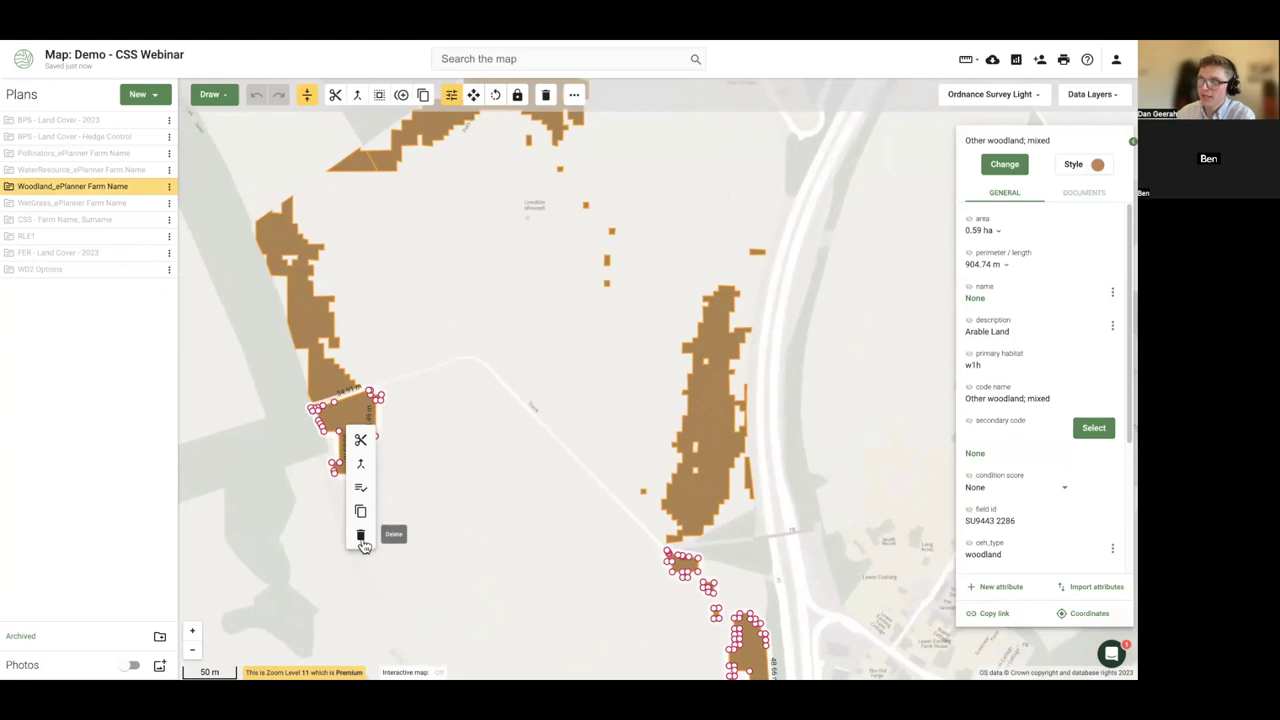
left_click(361, 537)
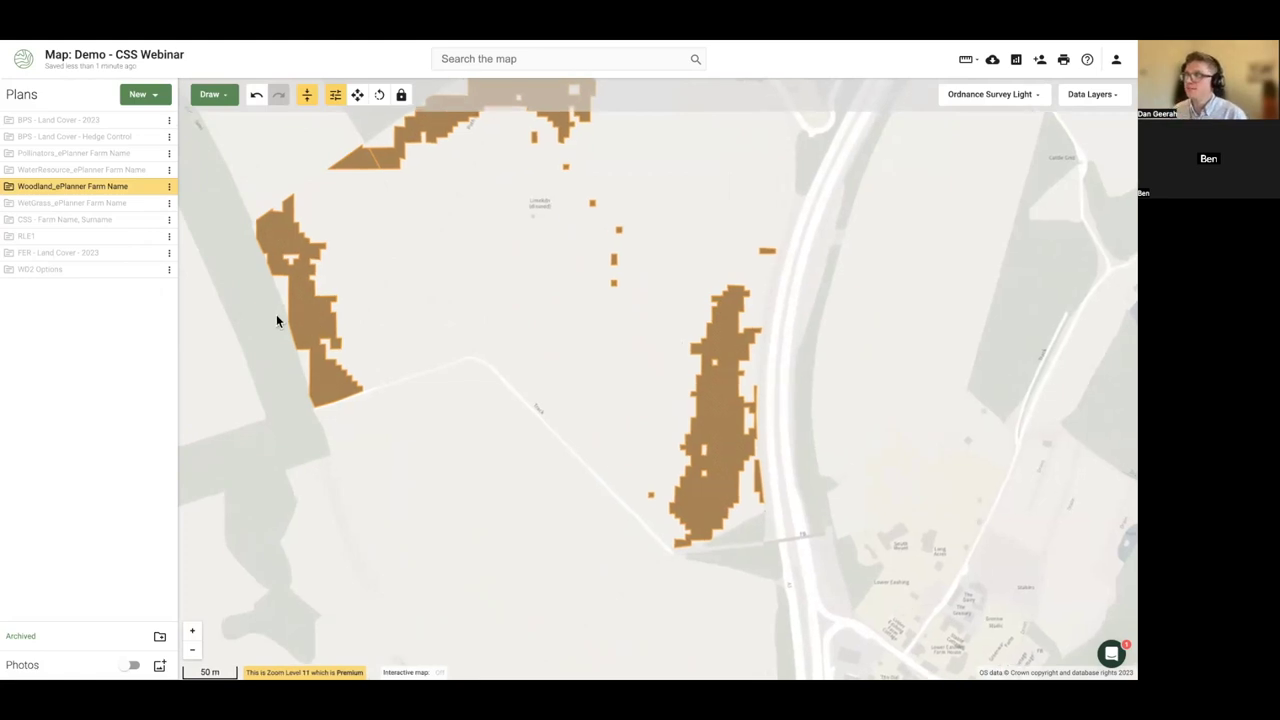
scroll(276, 318, "down", 2)
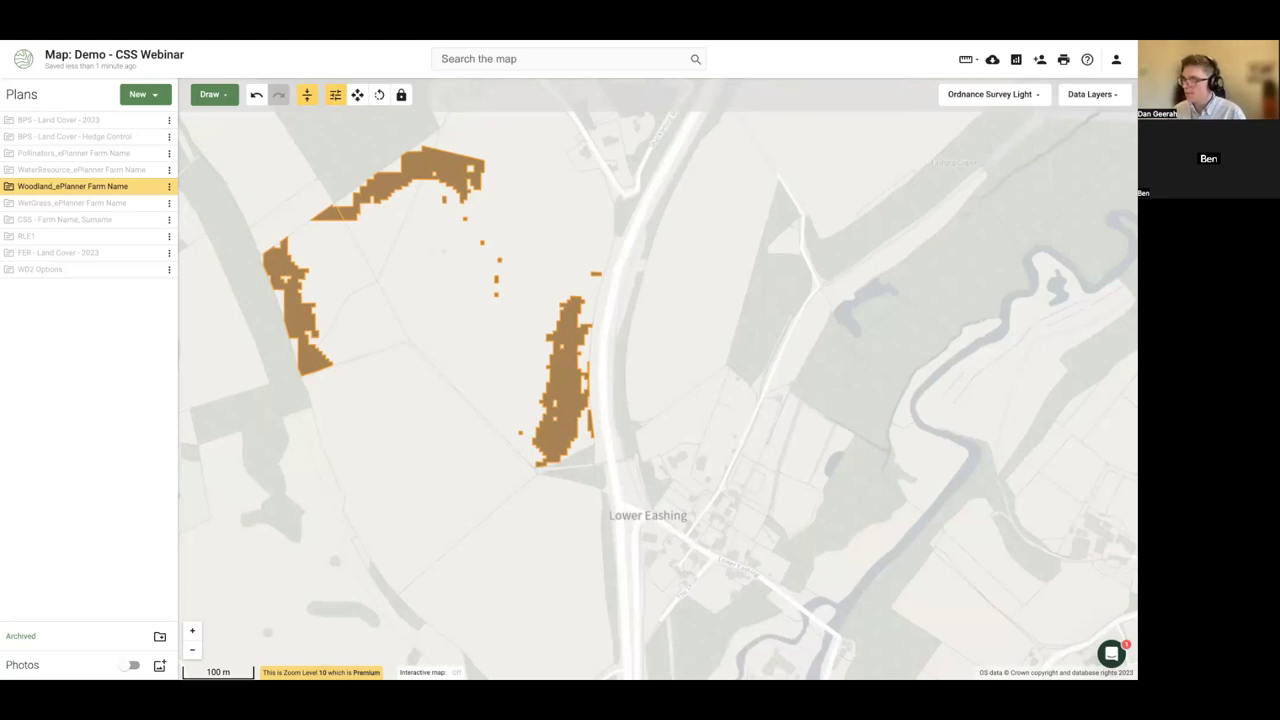
- Create an A4 landscape print frame around the woodland patches and review its £17.98 price
left_click(956, 92)
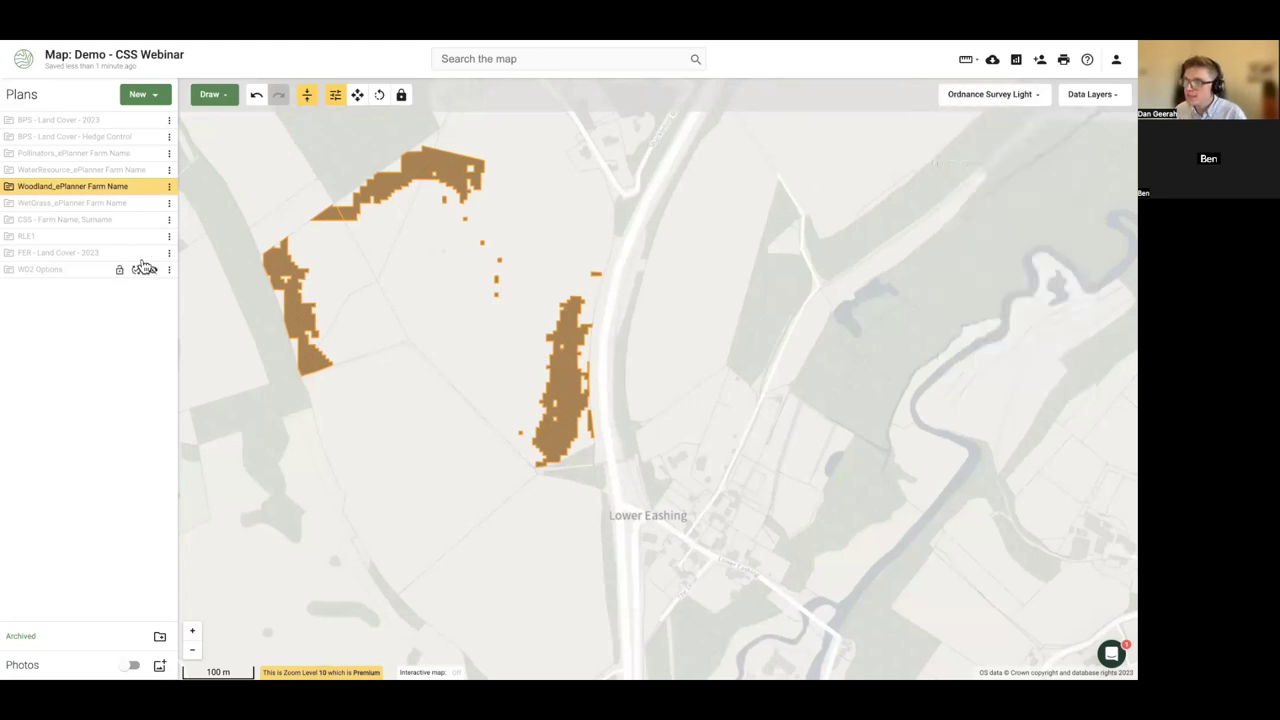
left_click(1063, 60)
left_click(107, 178)
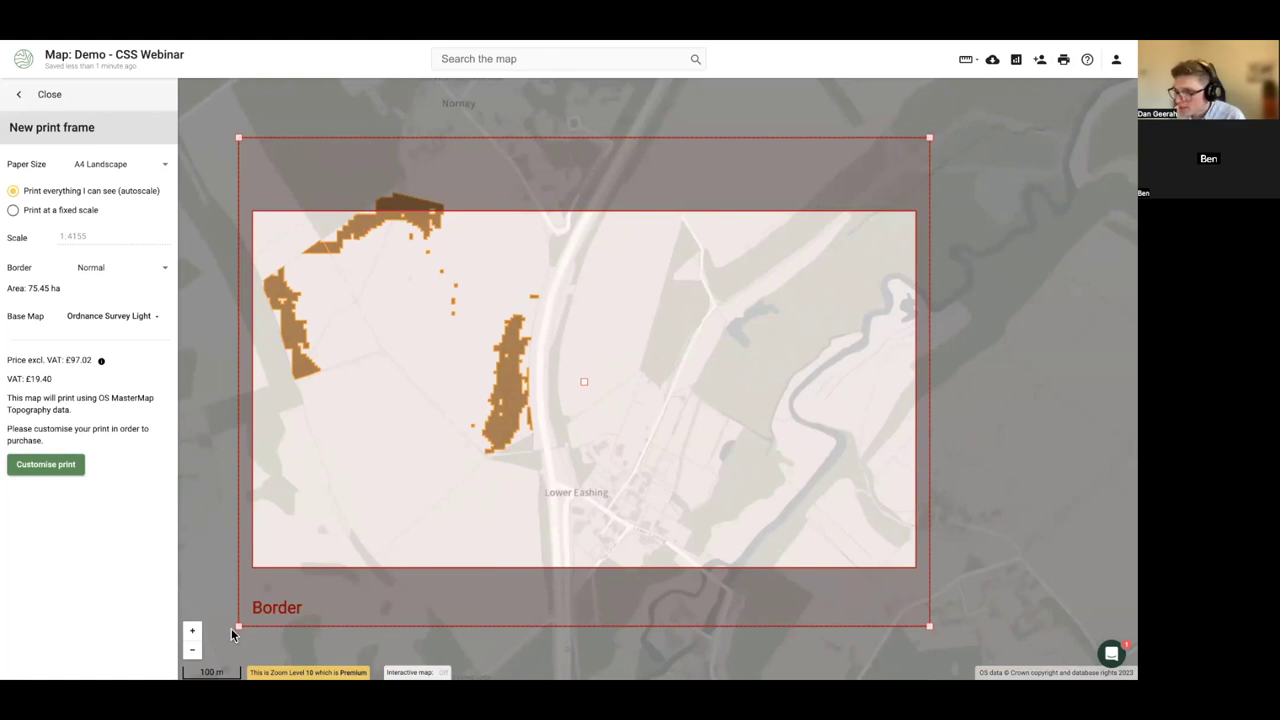
left_click_drag(236, 628, 206, 649)
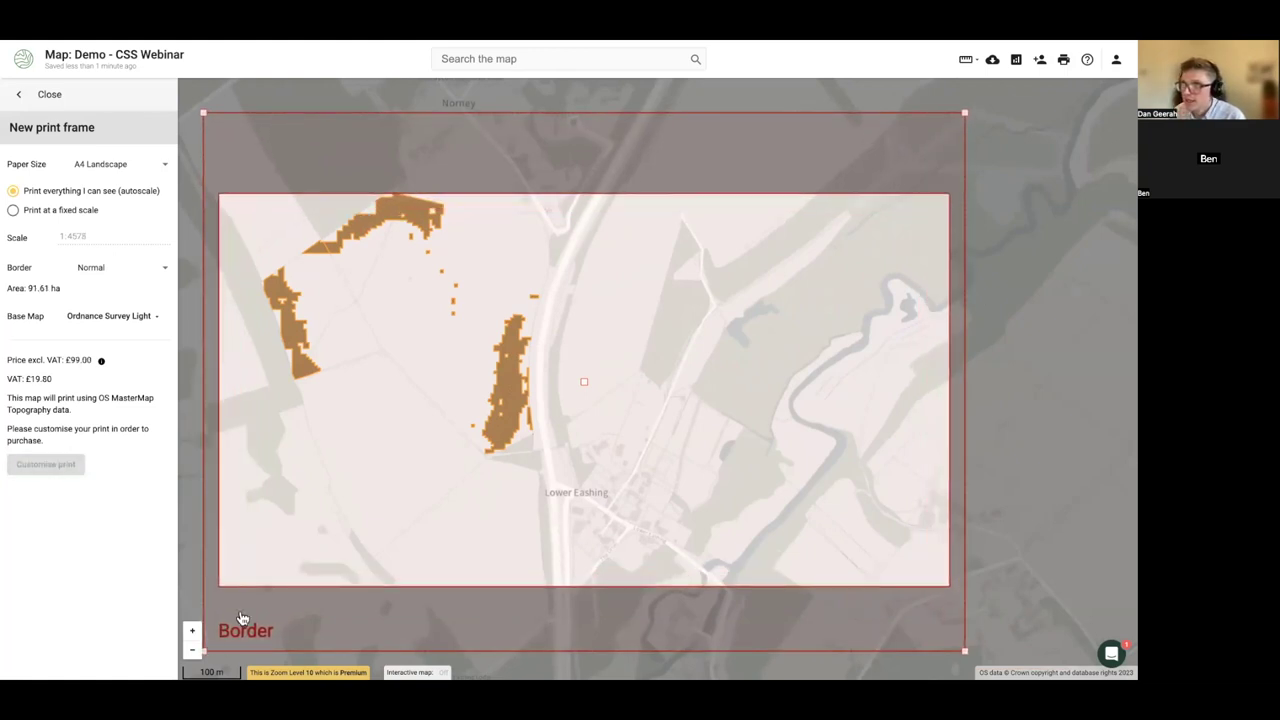
scroll(286, 537, "down", 1)
left_click_drag(238, 603, 210, 621)
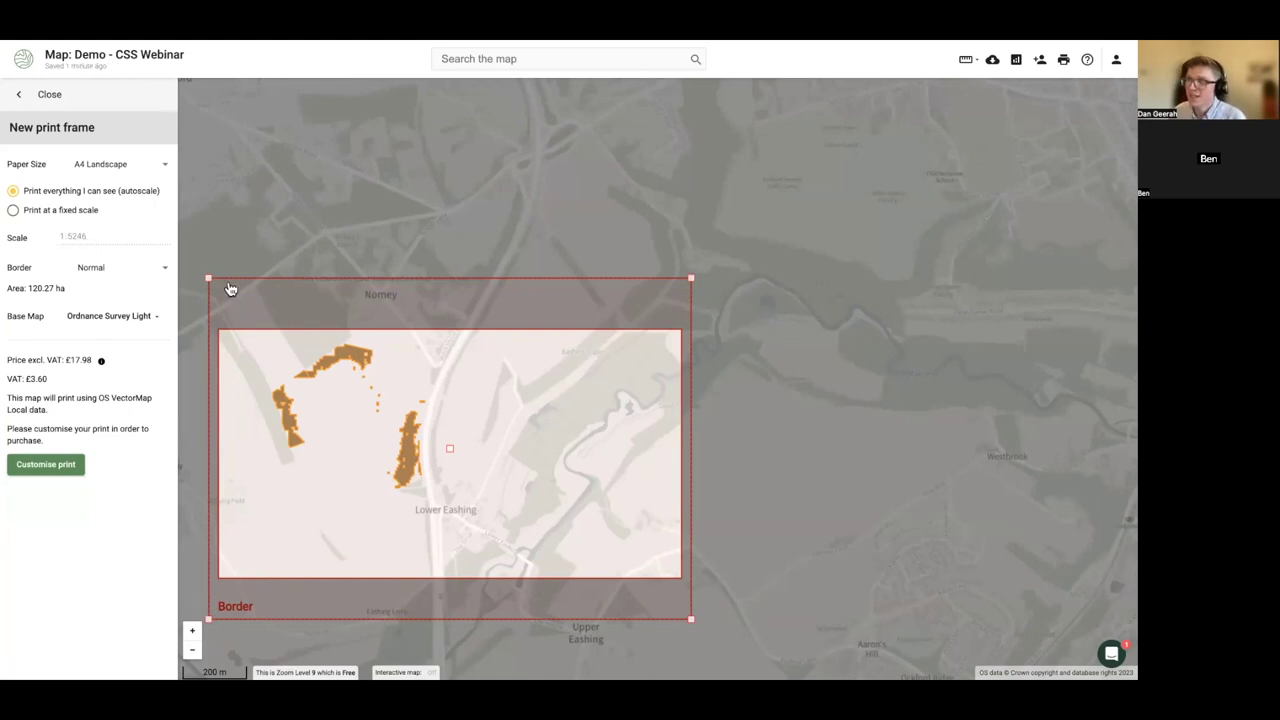
left_click_drag(208, 278, 215, 279)
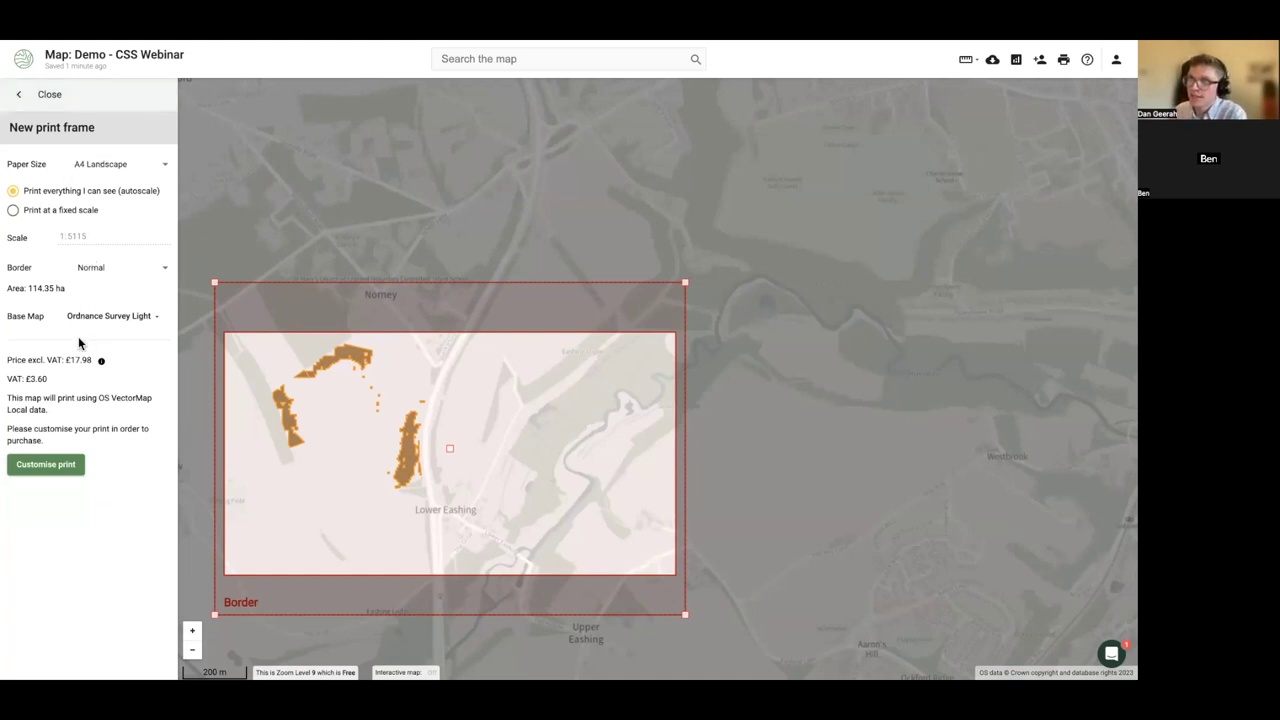
left_click_drag(70, 360, 50, 380)
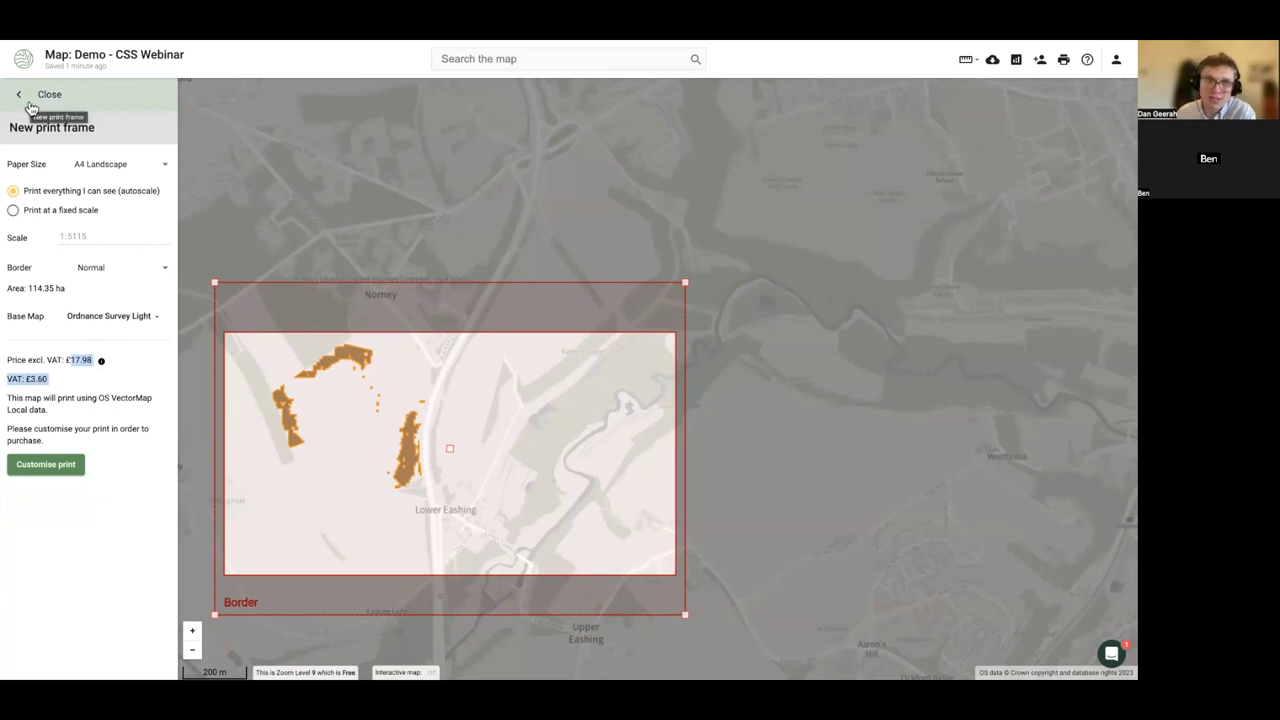
- Close the print setup and switch the basemap to OpenStreetMap
left_click(30, 104)
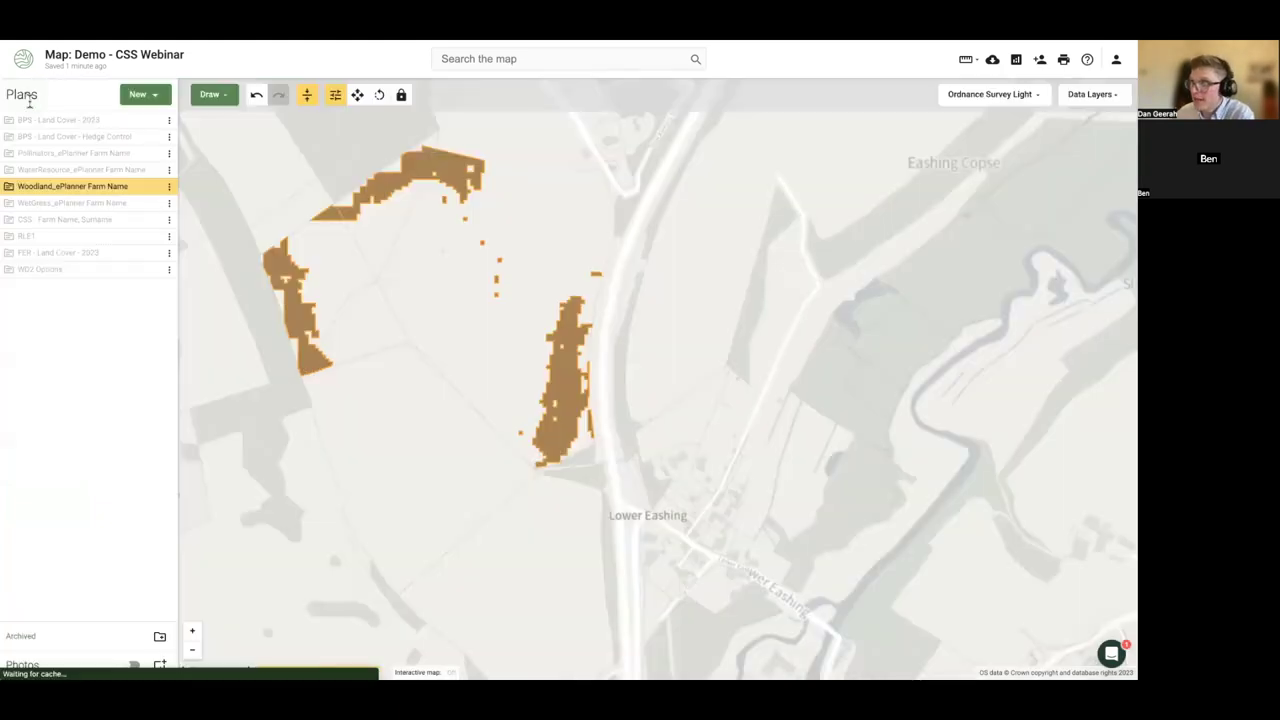
left_click(990, 94)
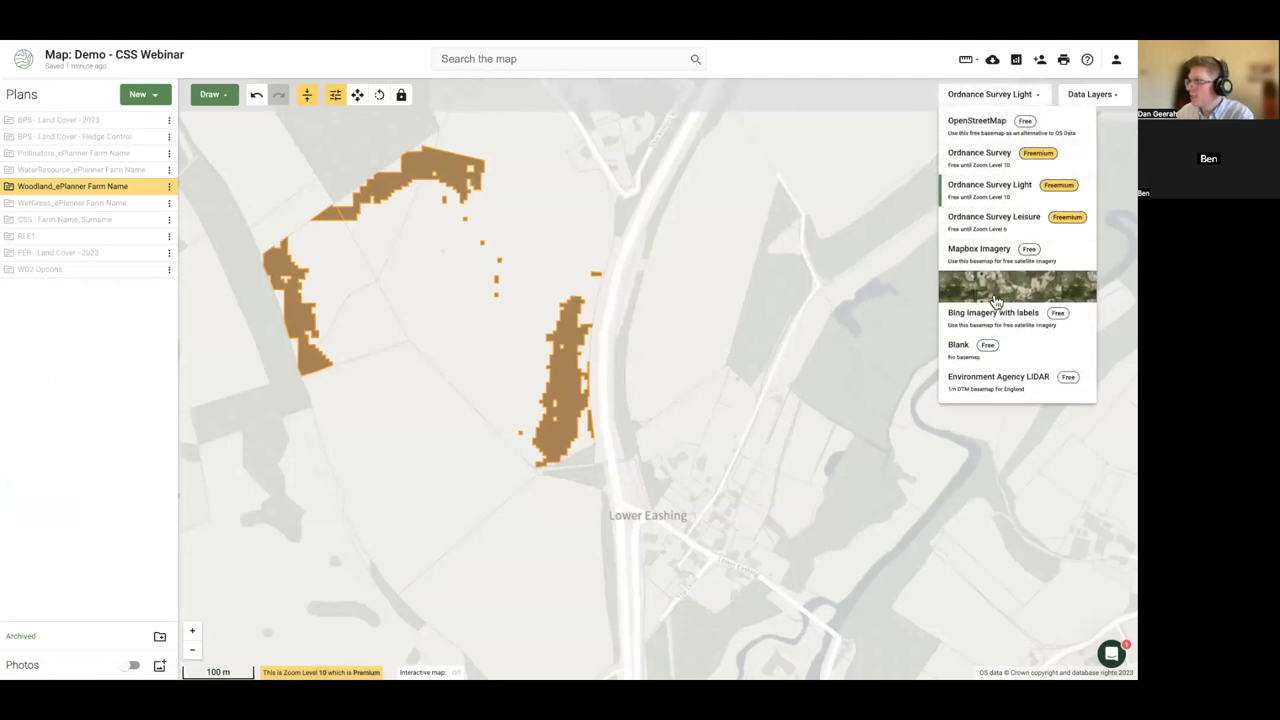
left_click(978, 121)
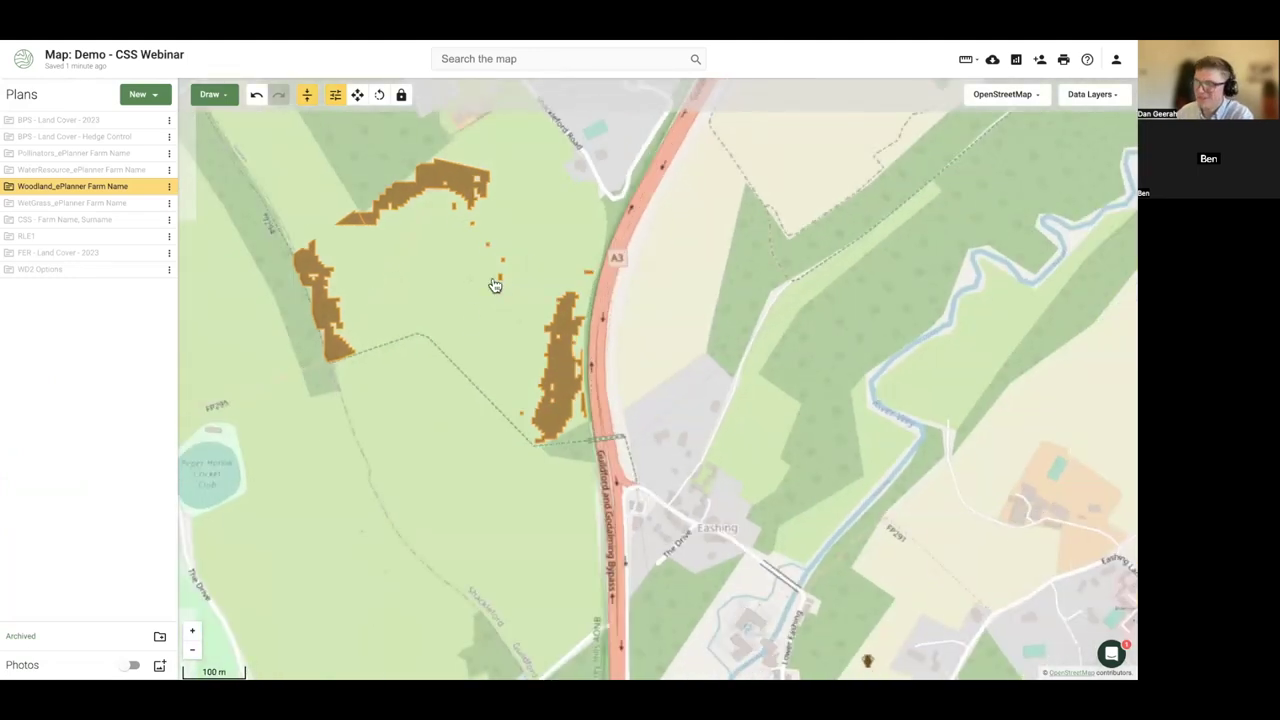
scroll(571, 271, "down", 3)
scroll(506, 432, "down", 2)
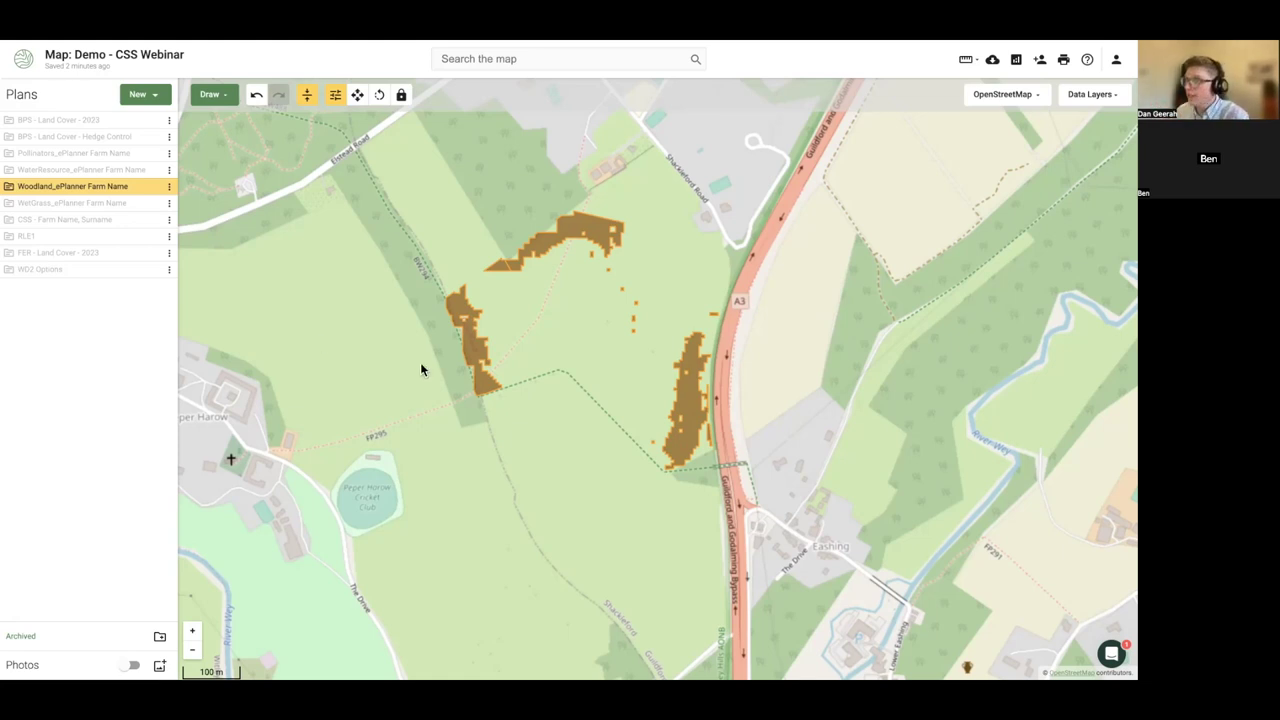
- Switch to the Ordnance Survey Light basemap and turn on the Scheduled Monuments layer
left_click(1022, 96)
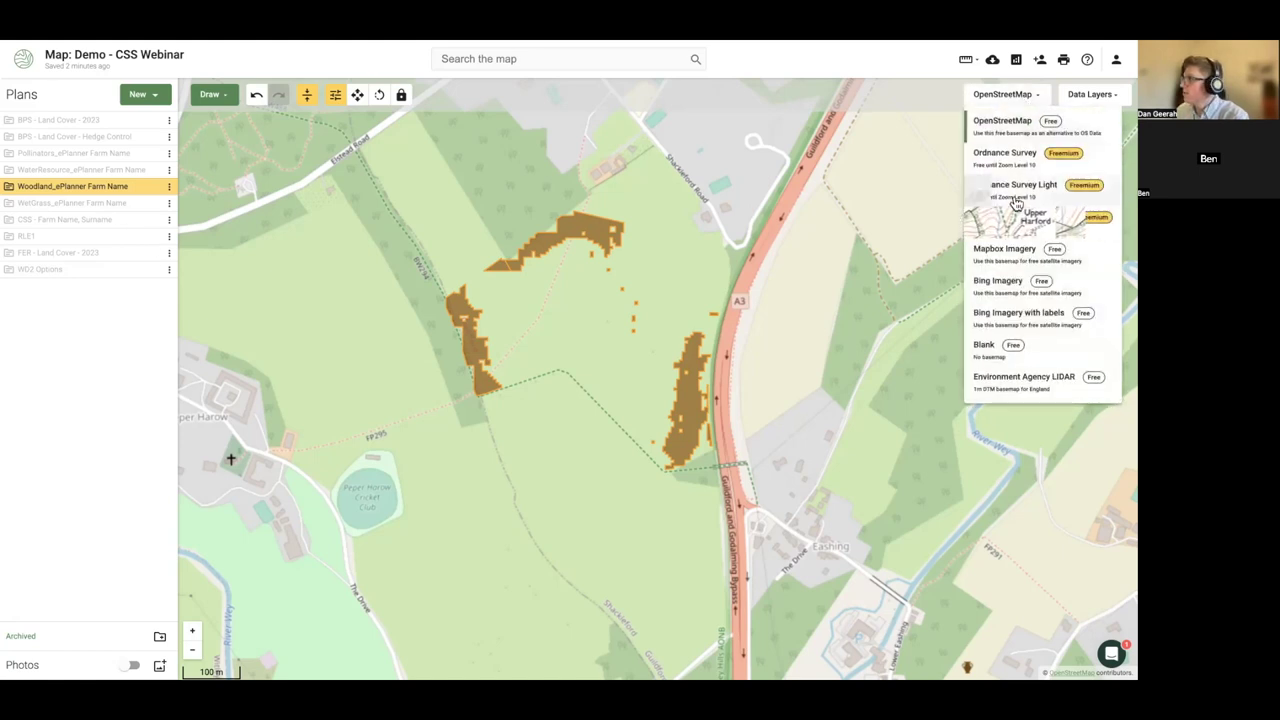
left_click(1015, 192)
left_click(1088, 100)
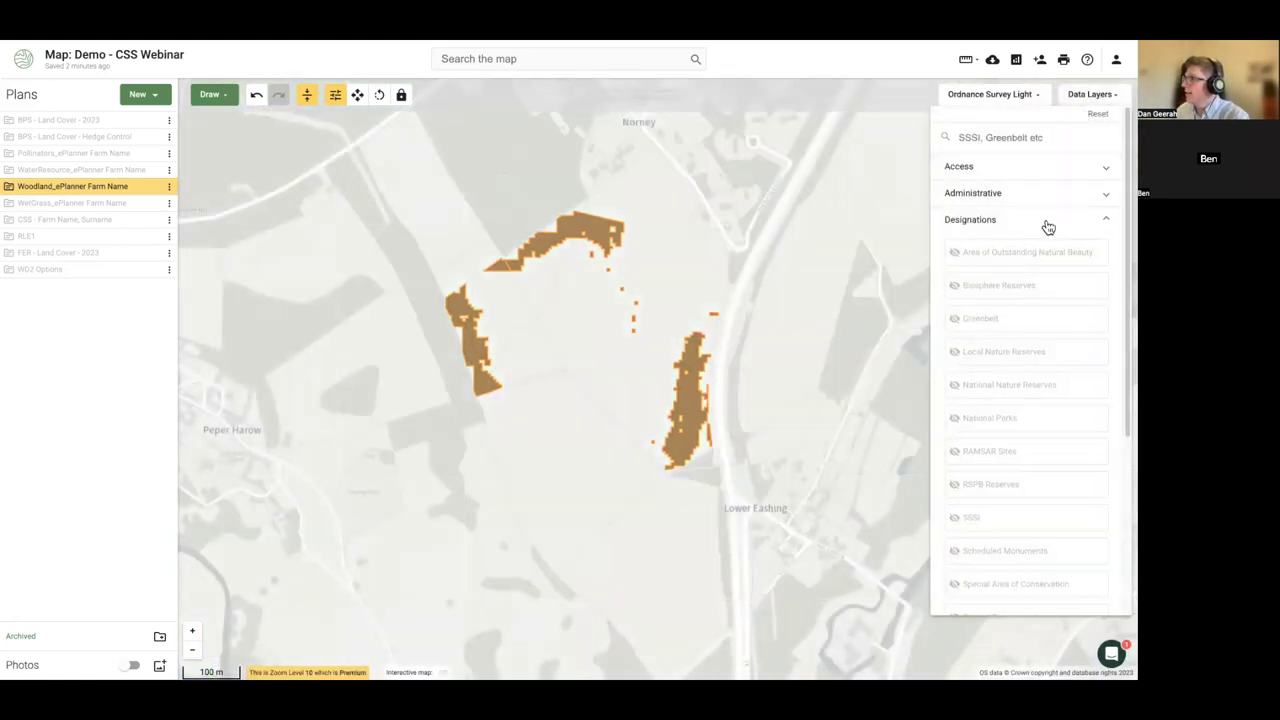
left_click(1004, 221)
left_click(1004, 221)
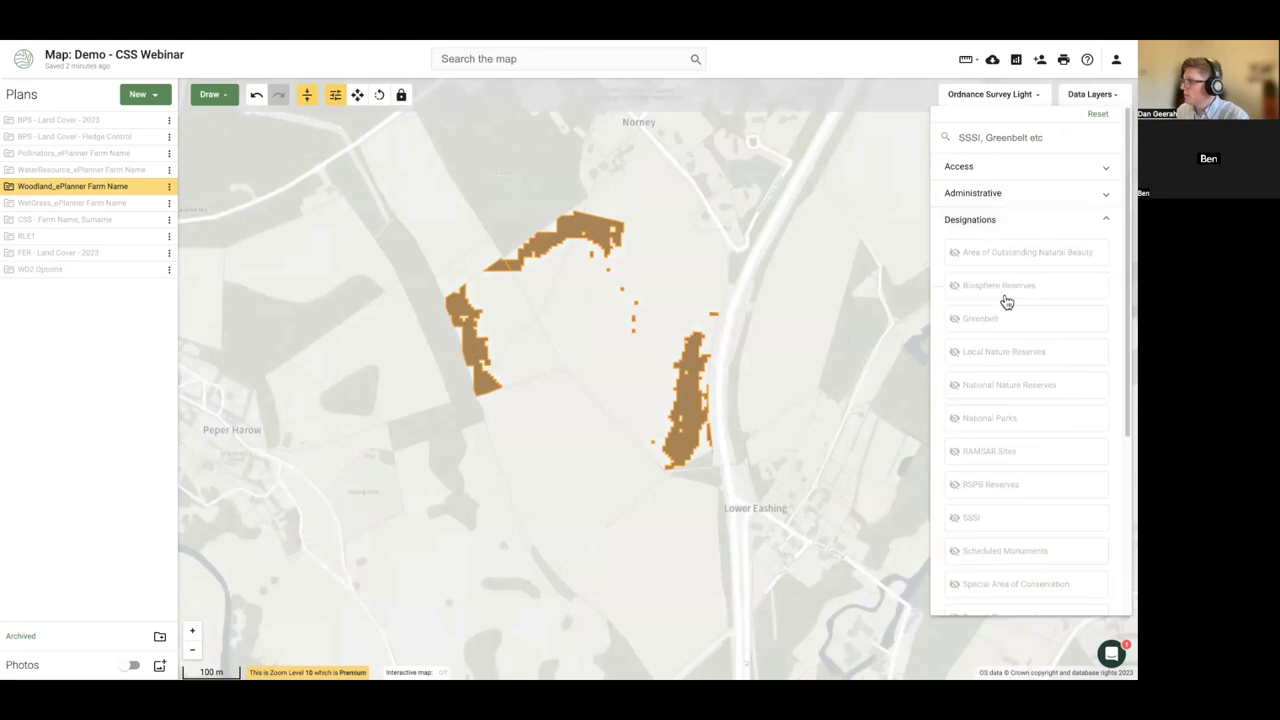
scroll(1004, 297, "down", 3)
left_click(1001, 372)
left_click_drag(700, 509, 556, 377)
scroll(556, 377, "up", 5)
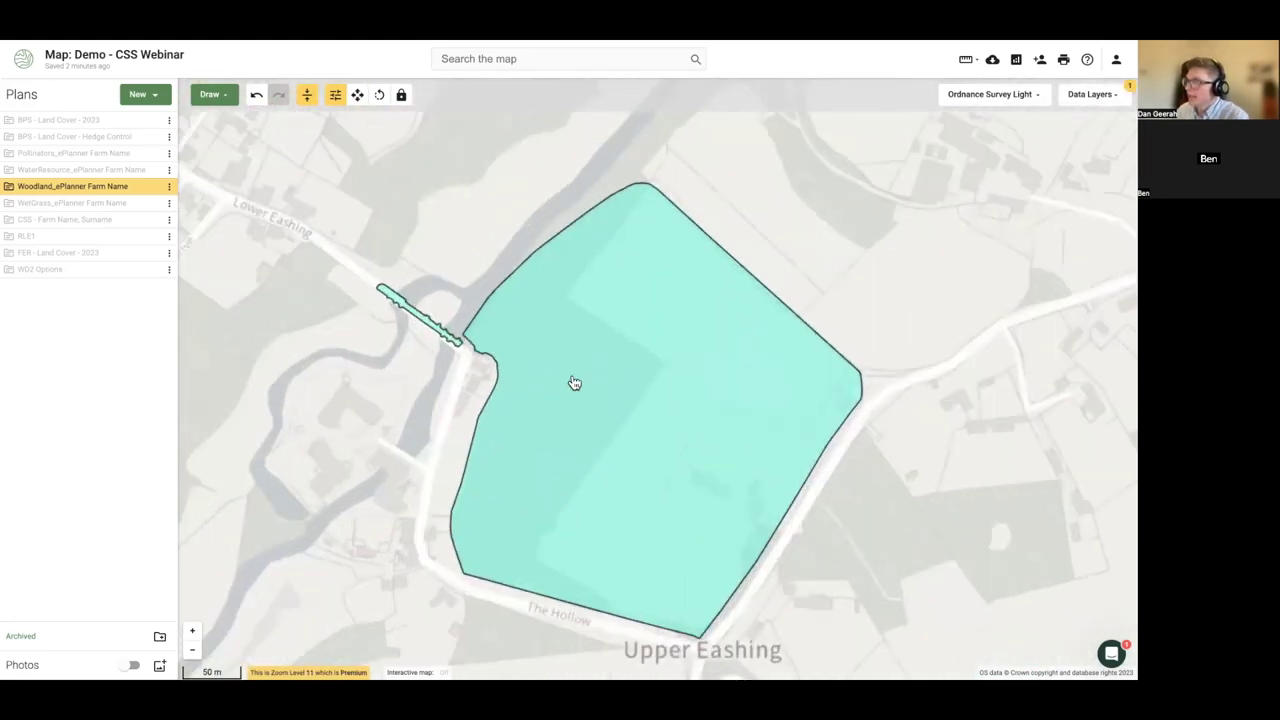
- Copy the Eashing scheduled monument into the CSS - Farm Name, Surname plan
left_click(568, 313)
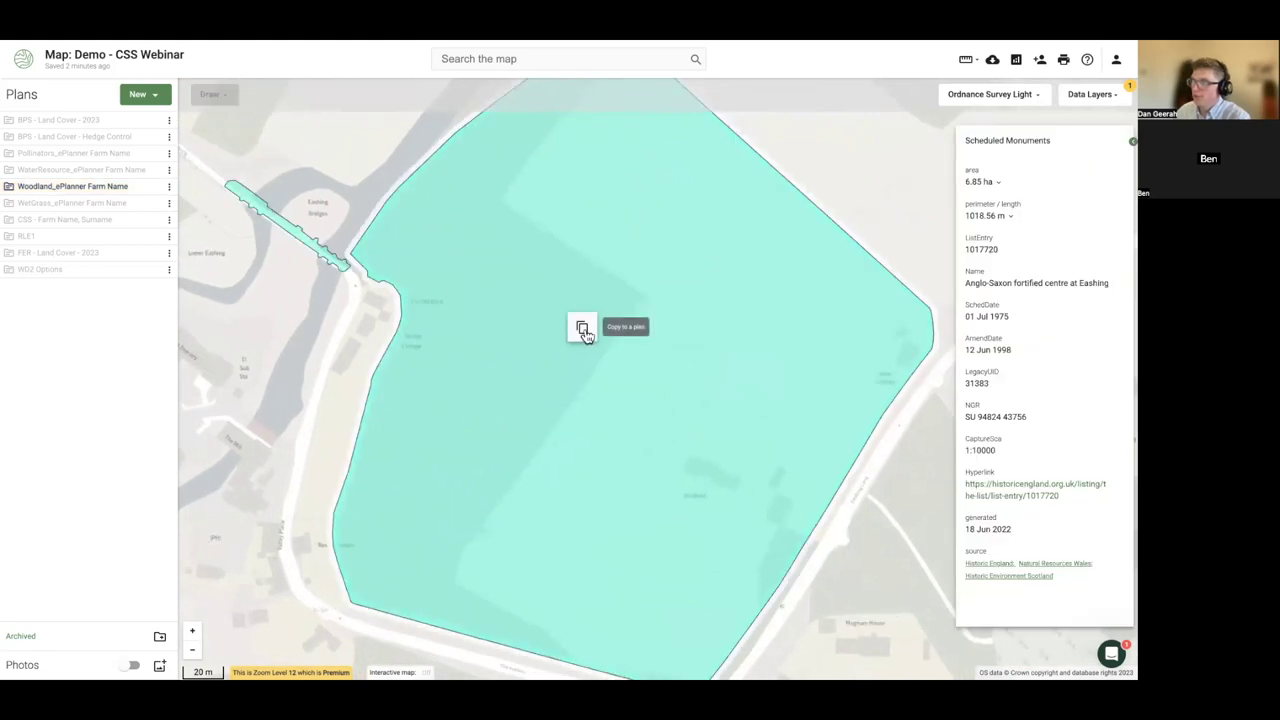
left_click(583, 331)
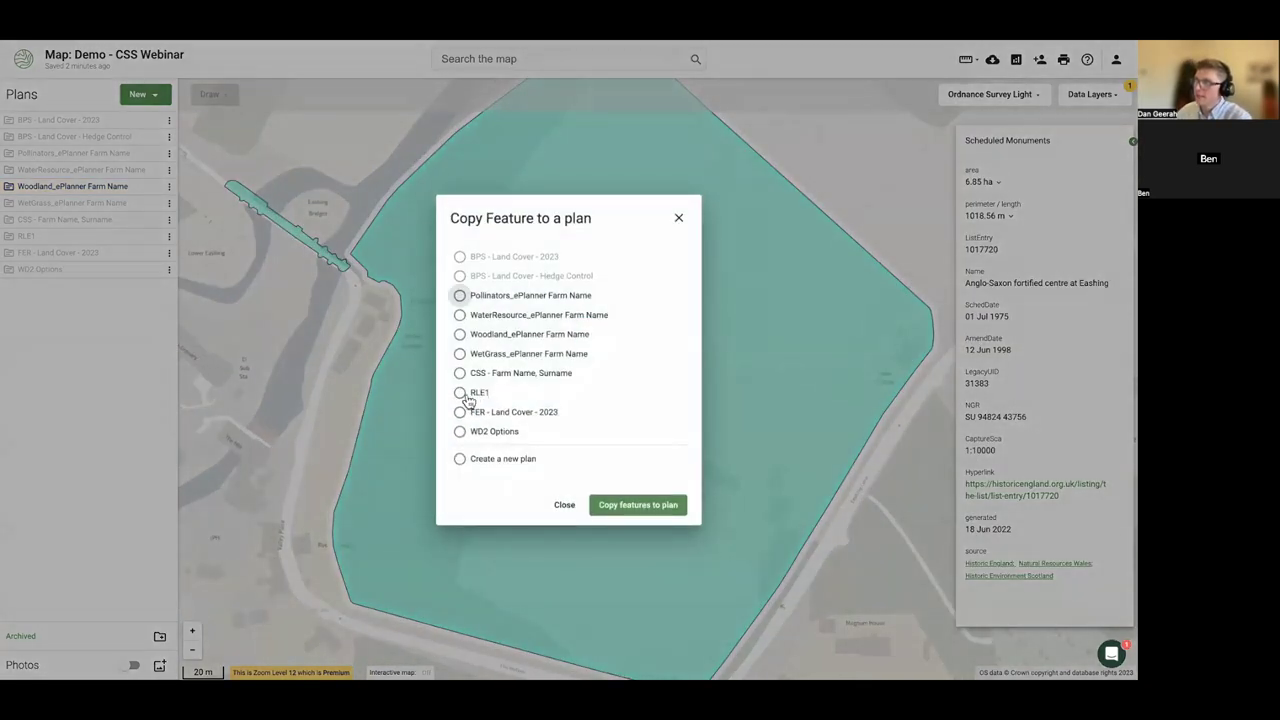
left_click(460, 373)
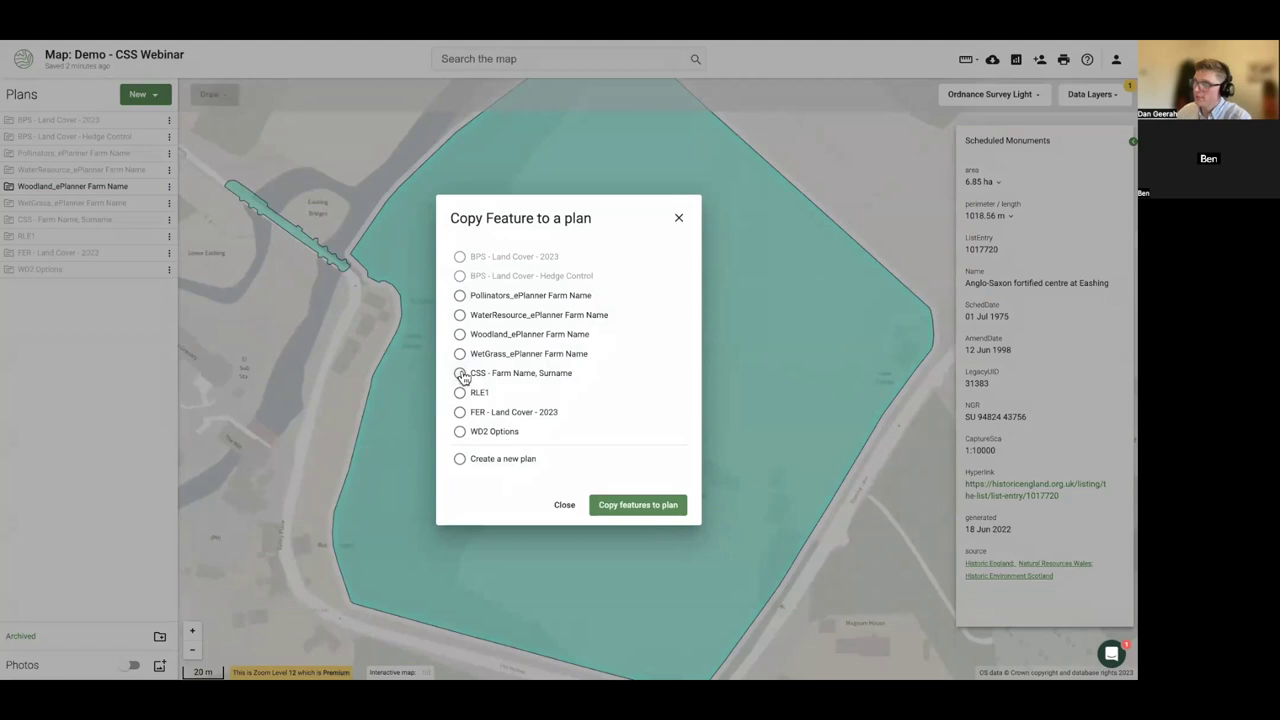
left_click(609, 505)
left_click(71, 219)
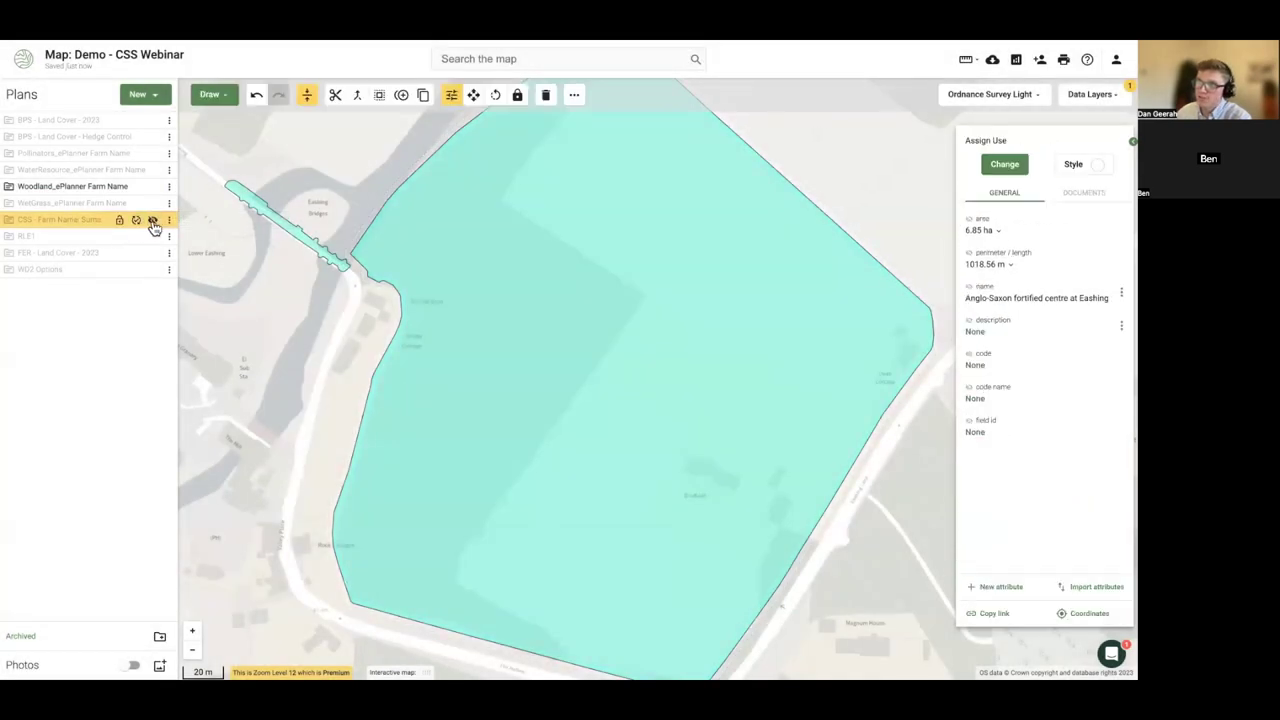
left_click(9, 219)
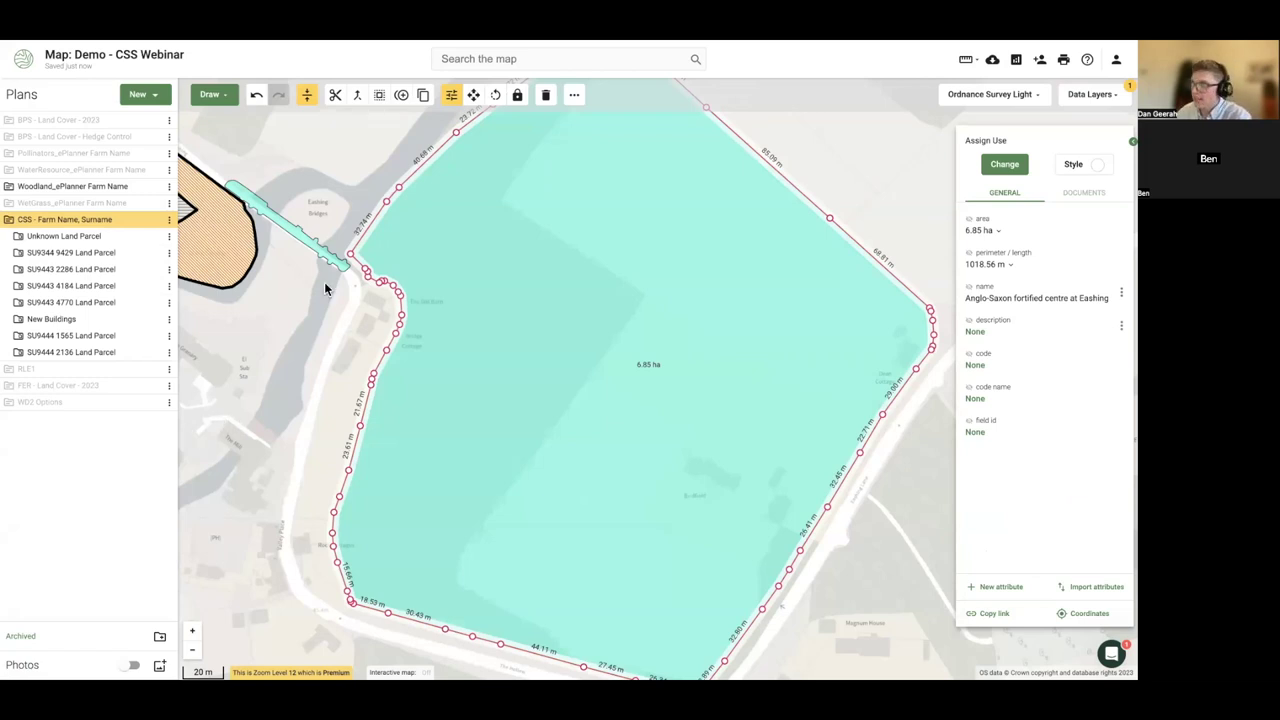
- Turn off the Scheduled Monuments layer and select the copied 6.85 ha monument field
left_click(1104, 98)
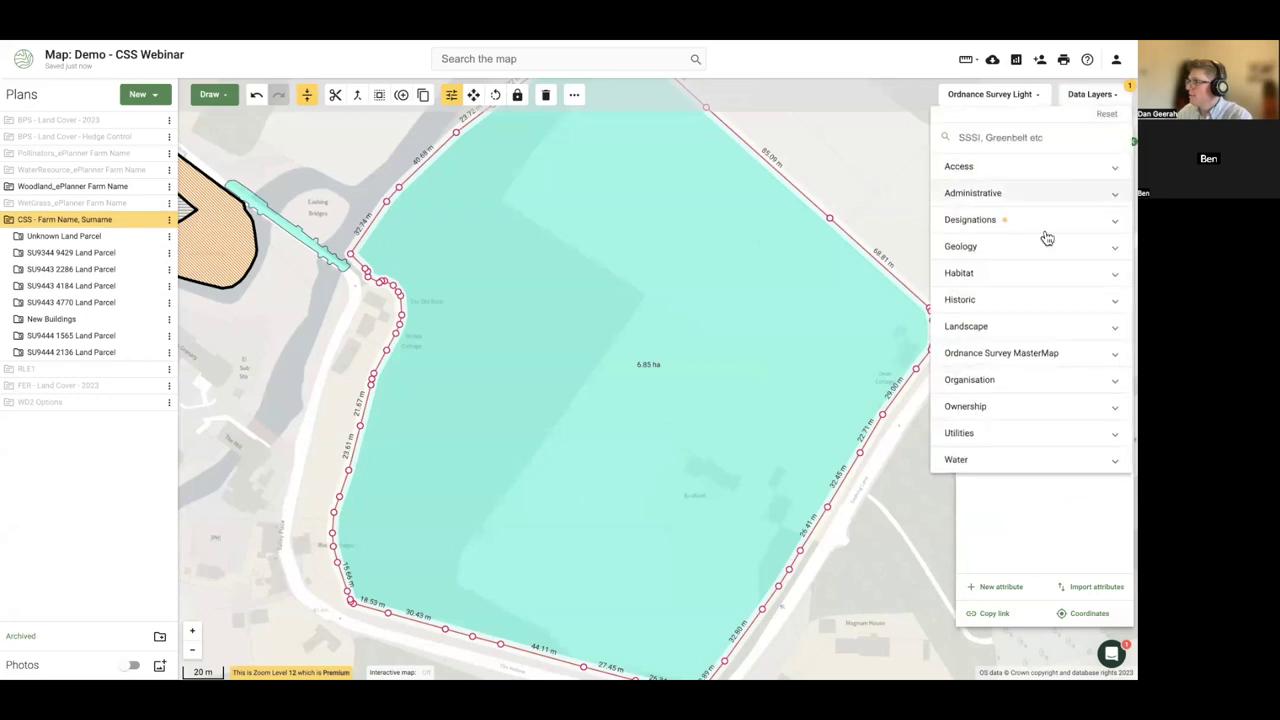
left_click(977, 224)
scroll(990, 380, "down", 3)
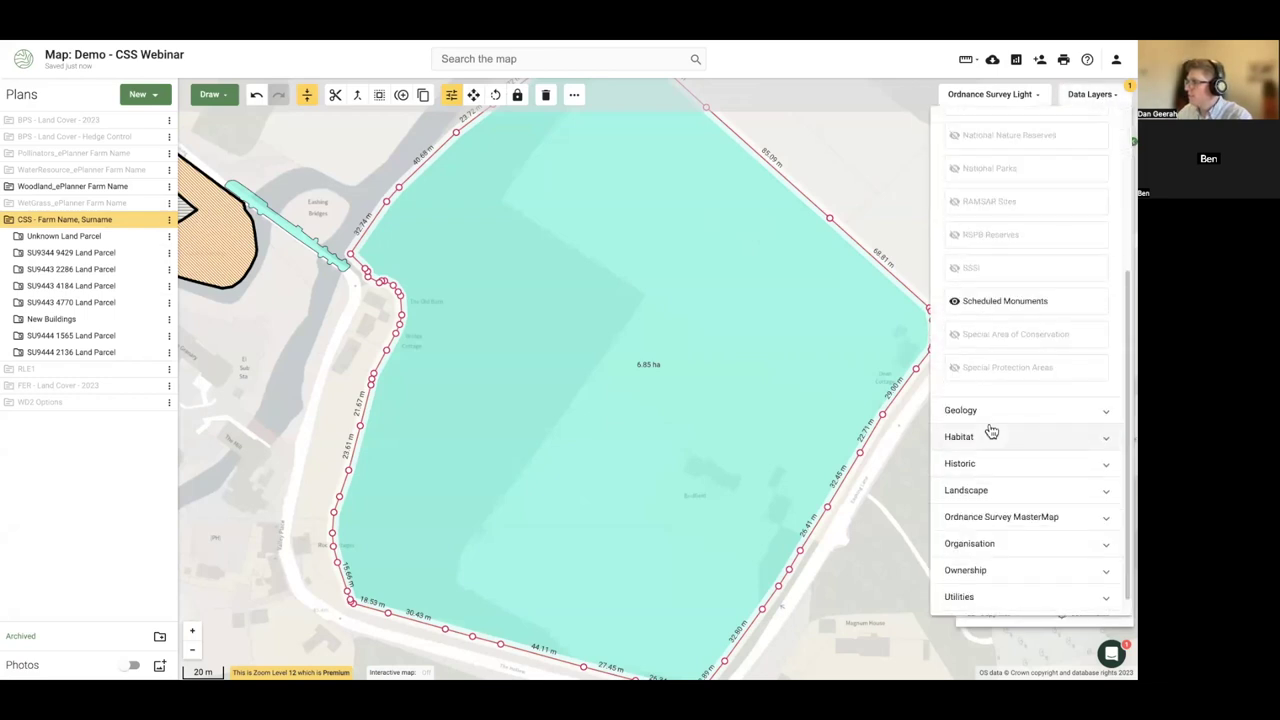
left_click(988, 304)
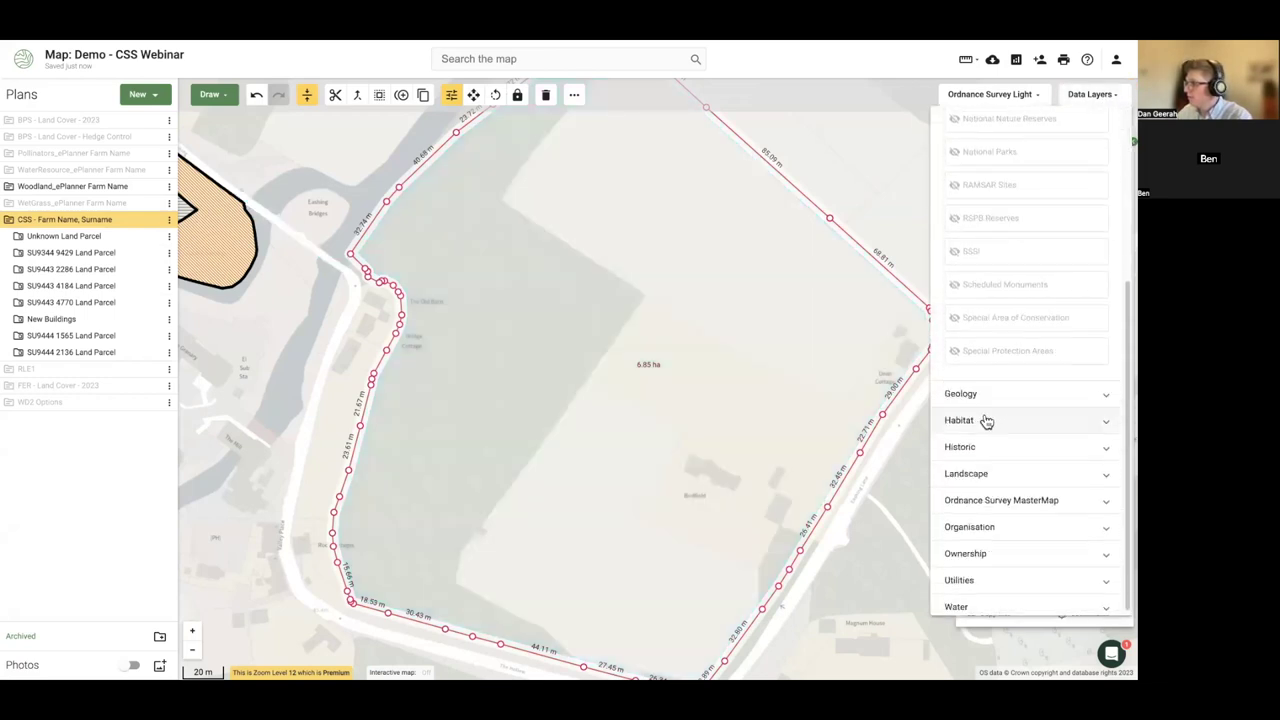
left_click(980, 580)
left_click(362, 420)
scroll(374, 420, "down", 4)
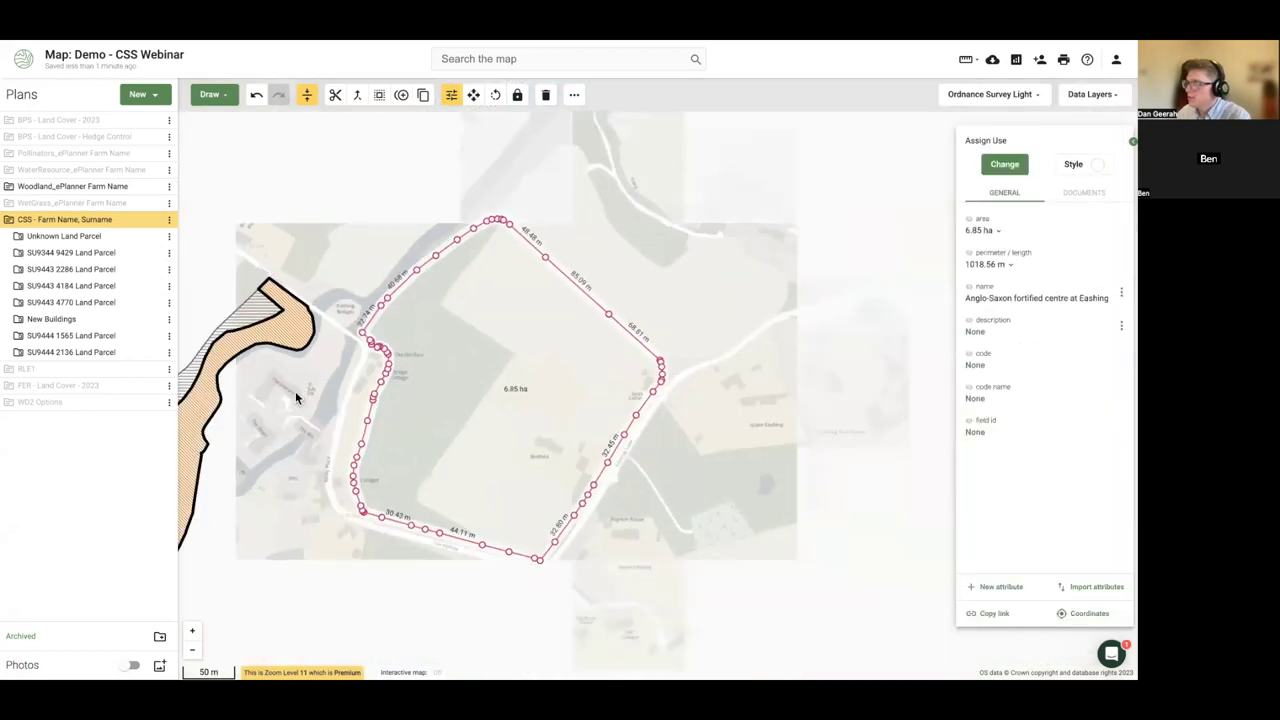
- Switch on all five National Grid utility layers and centre the pink power line route
left_click(1088, 96)
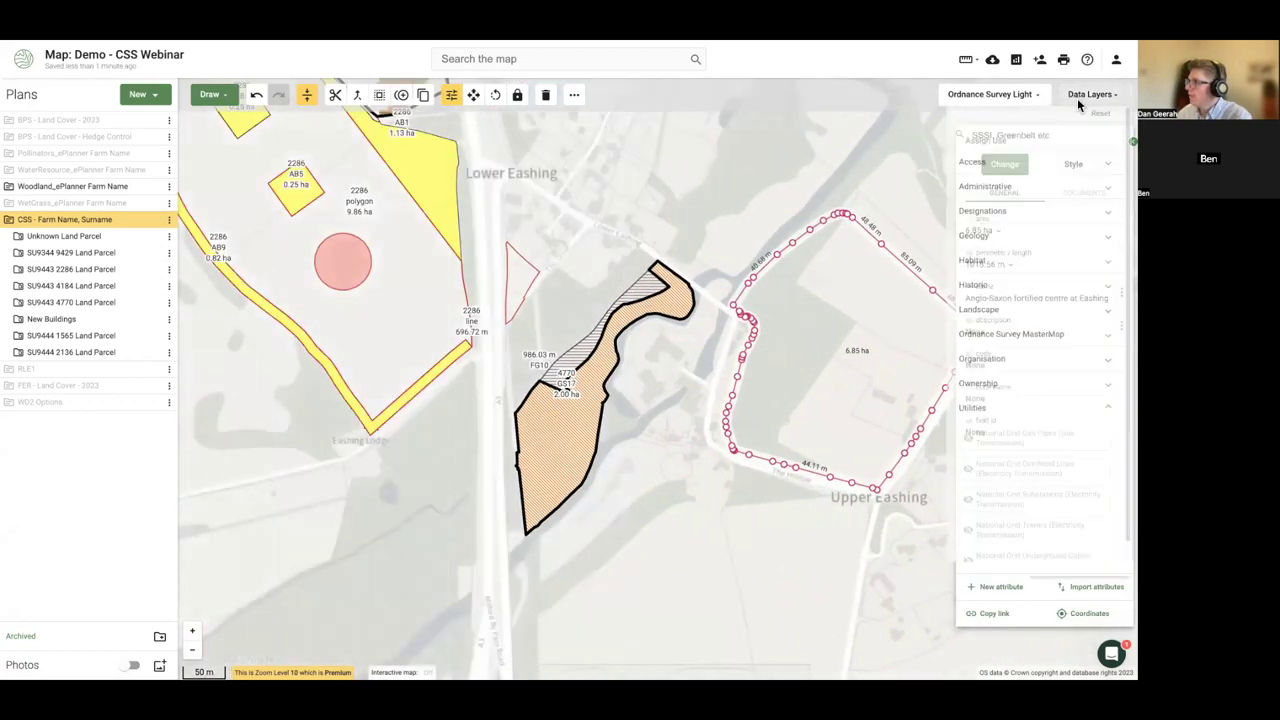
scroll(1030, 450, "down", 1)
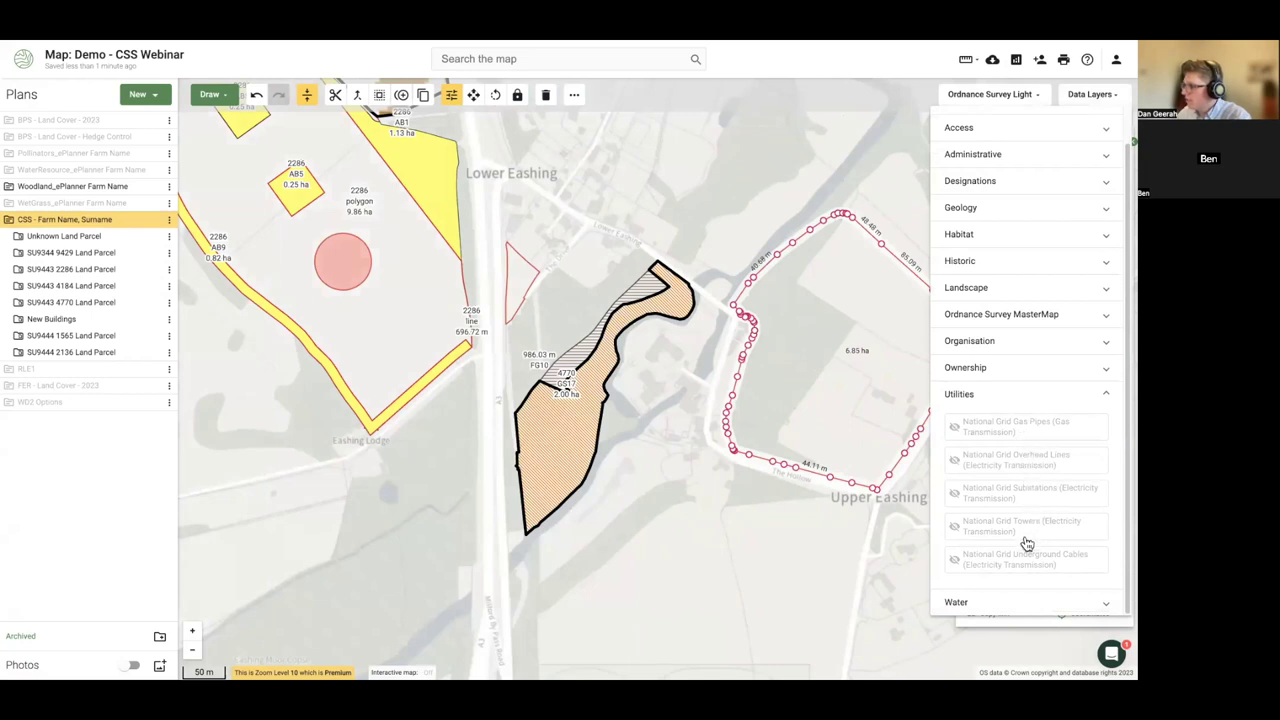
left_click(1014, 566)
left_click(1006, 528)
left_click(994, 493)
left_click(985, 461)
left_click(968, 428)
left_click(429, 512)
scroll(429, 512, "down", 5)
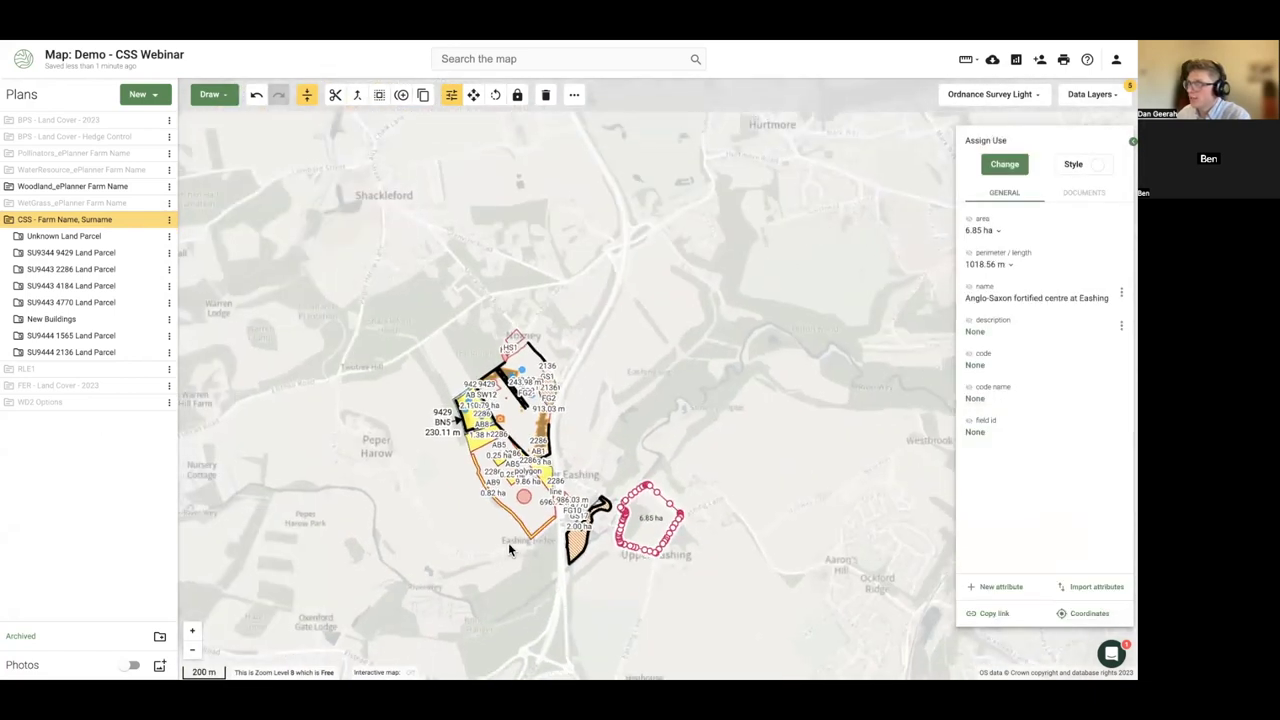
scroll(504, 548, "down", 4)
scroll(685, 487, "down", 2)
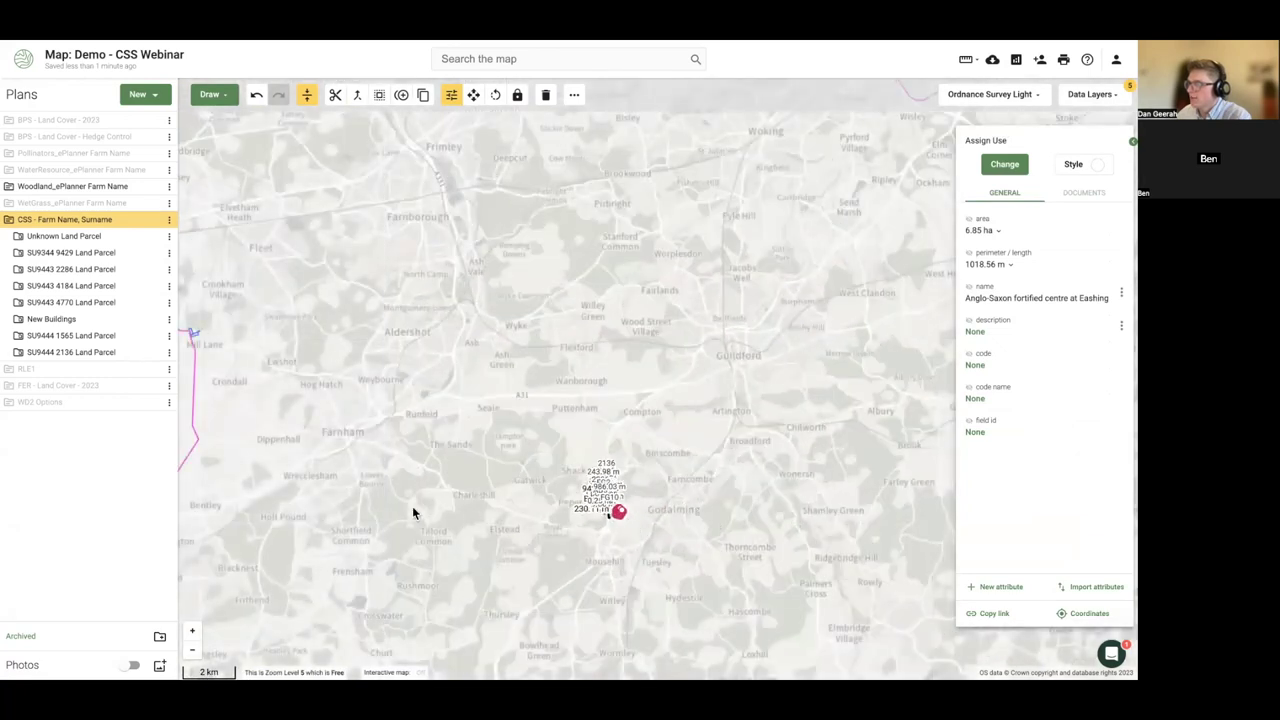
left_click_drag(412, 506, 563, 463)
scroll(708, 372, "up", 2)
scroll(708, 372, "up", 4)
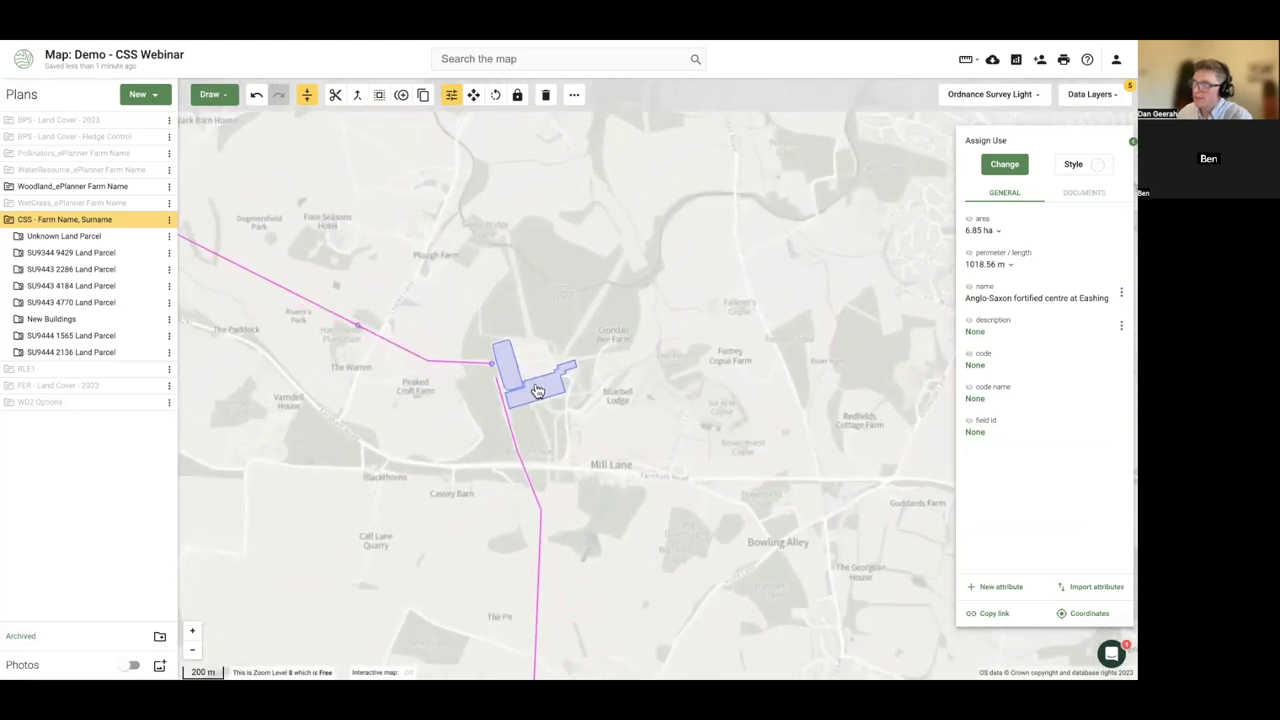
- Inspect the details of the substation, overhead power line and transmission tower
left_click(511, 395)
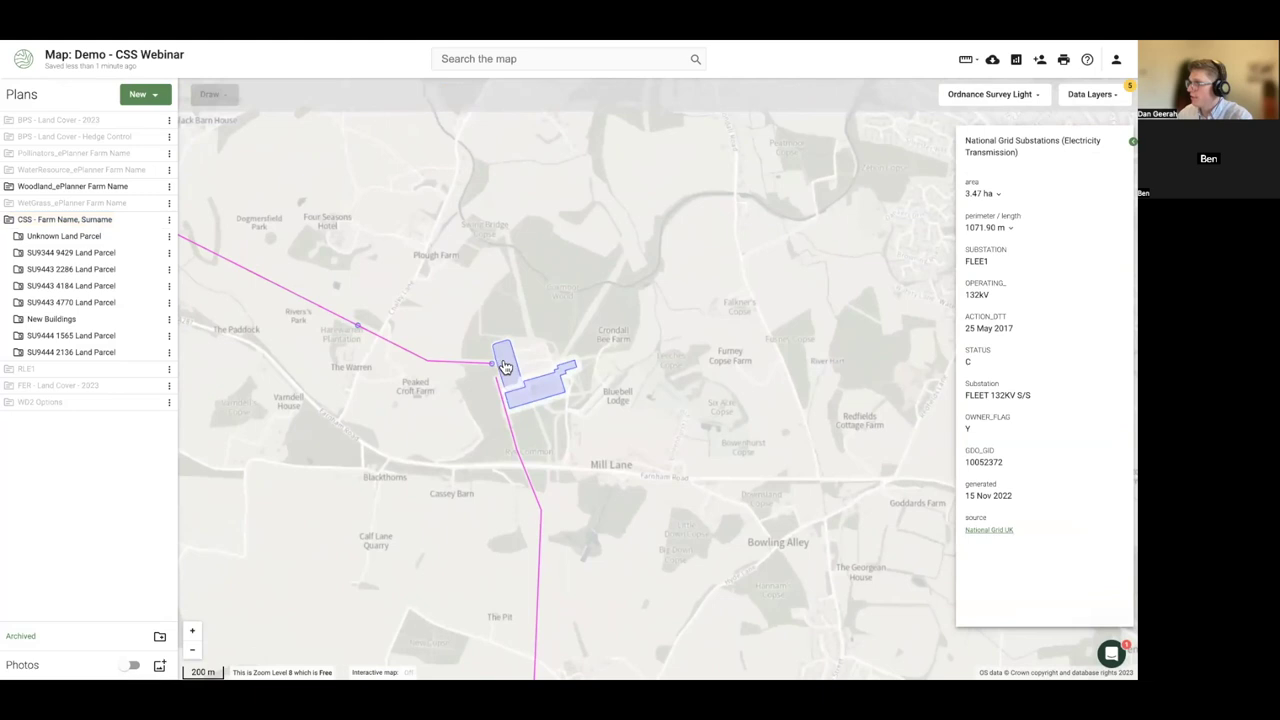
left_click(466, 364)
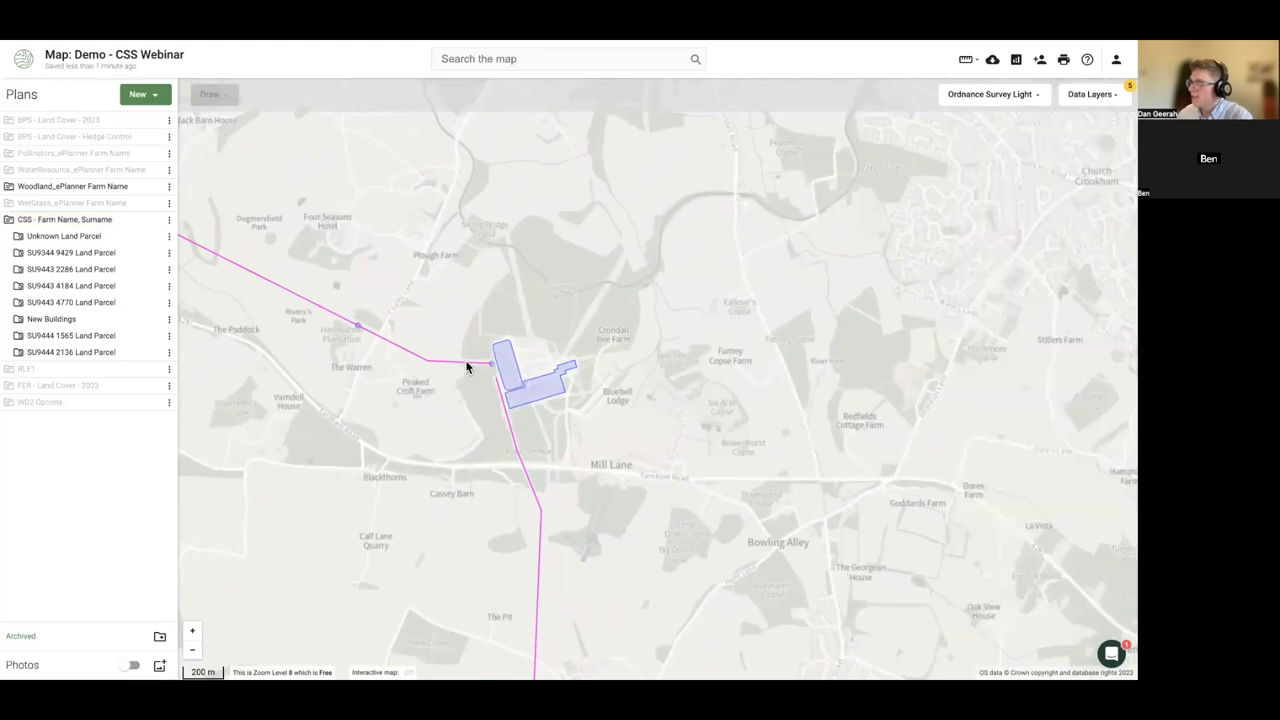
left_click(440, 366)
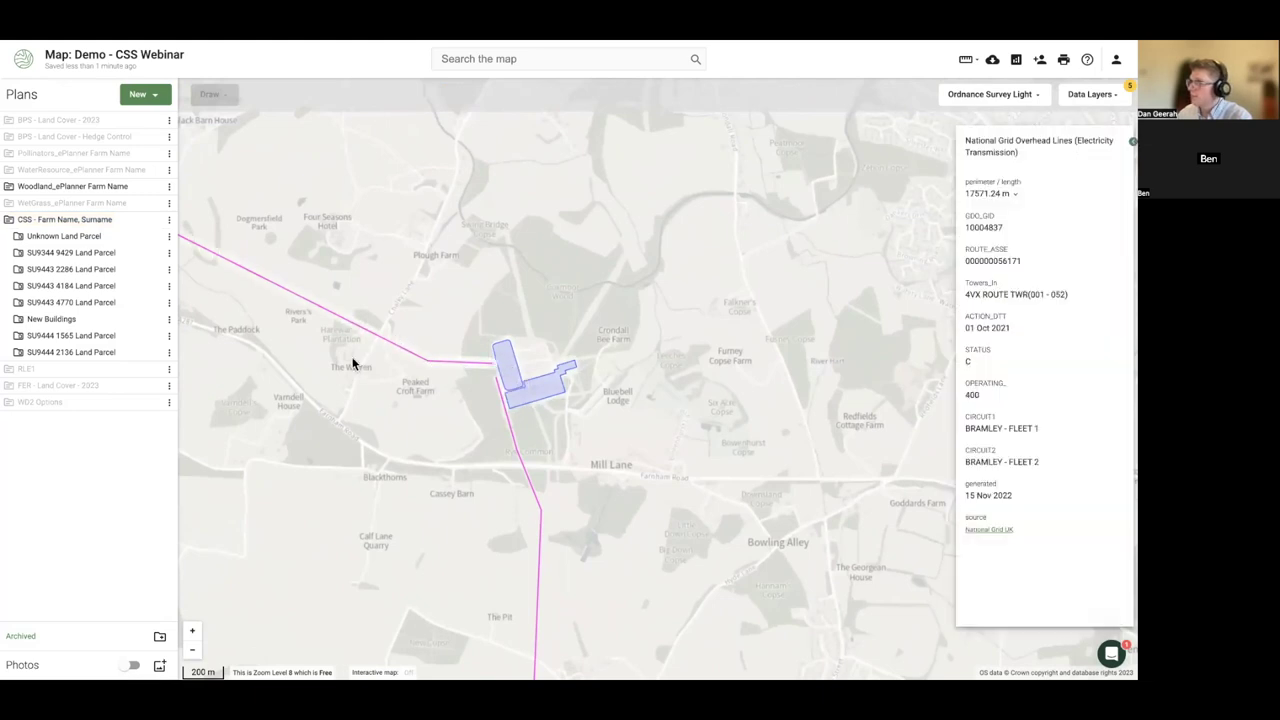
left_click(353, 365)
left_click(357, 331)
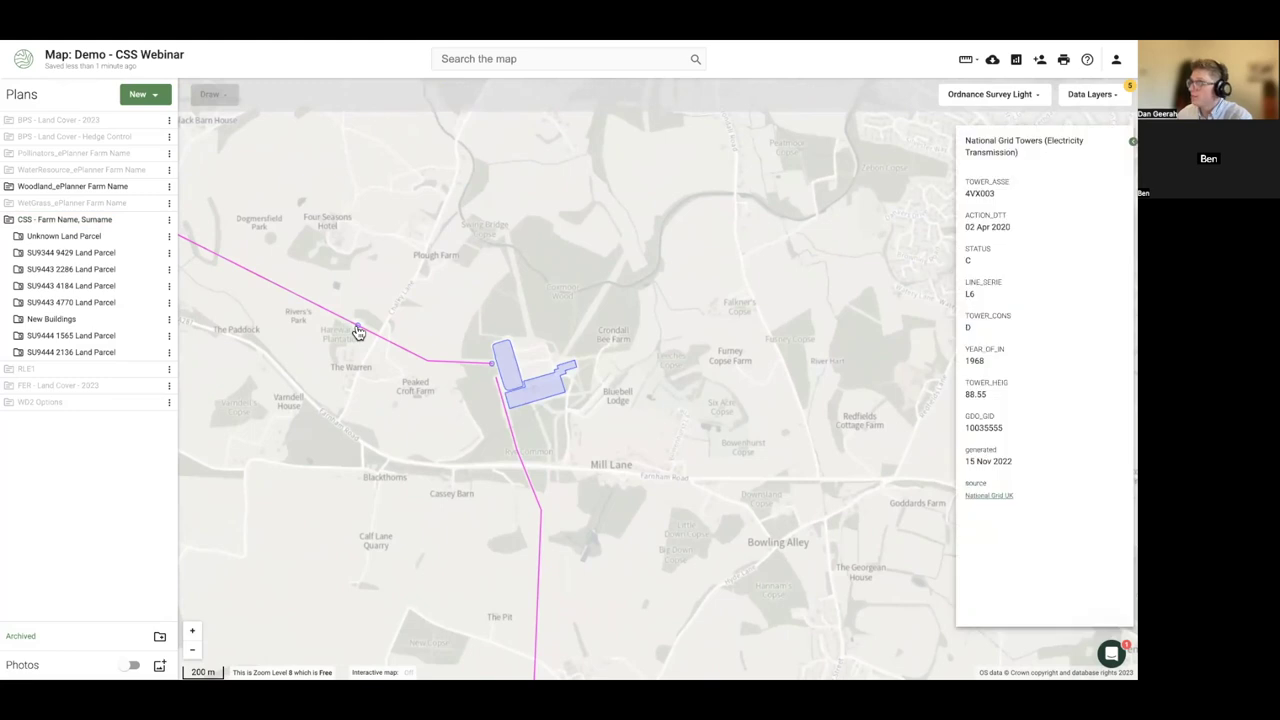
left_click_drag(333, 383, 397, 367)
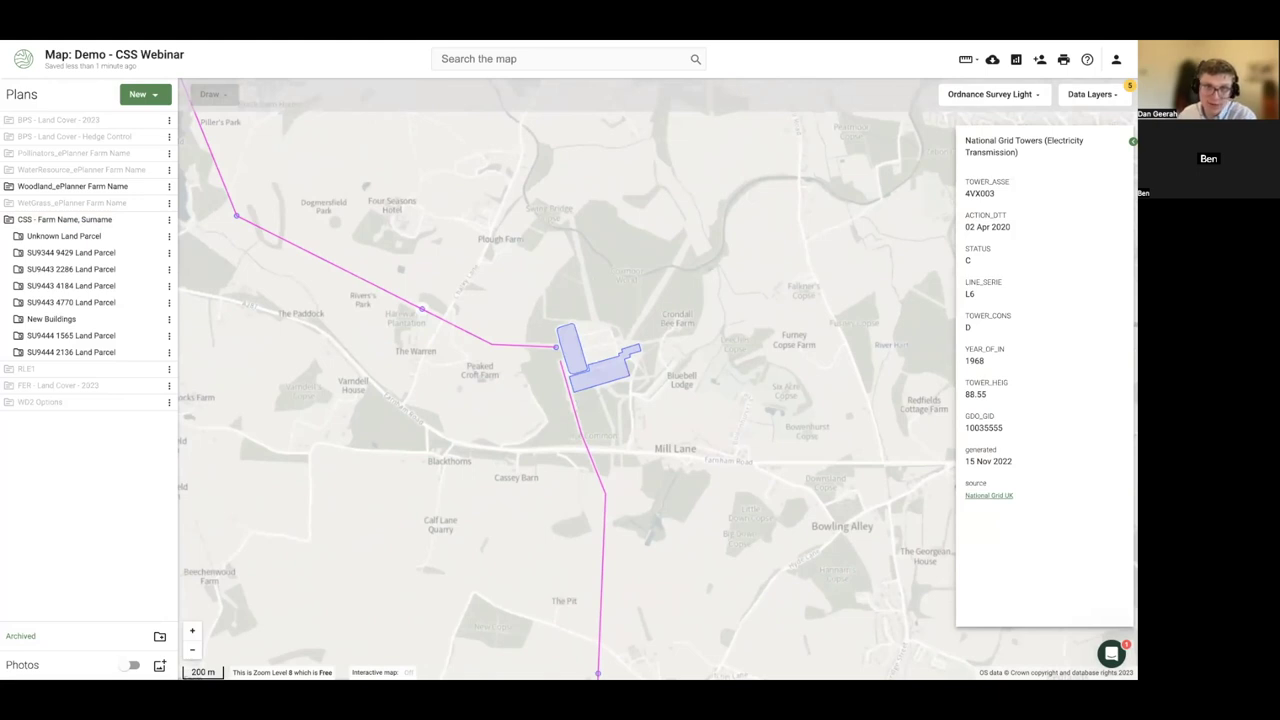
- Hide the CSS plan and show the FER - Land Cover - 2023 plan
mouse_move(155, 229)
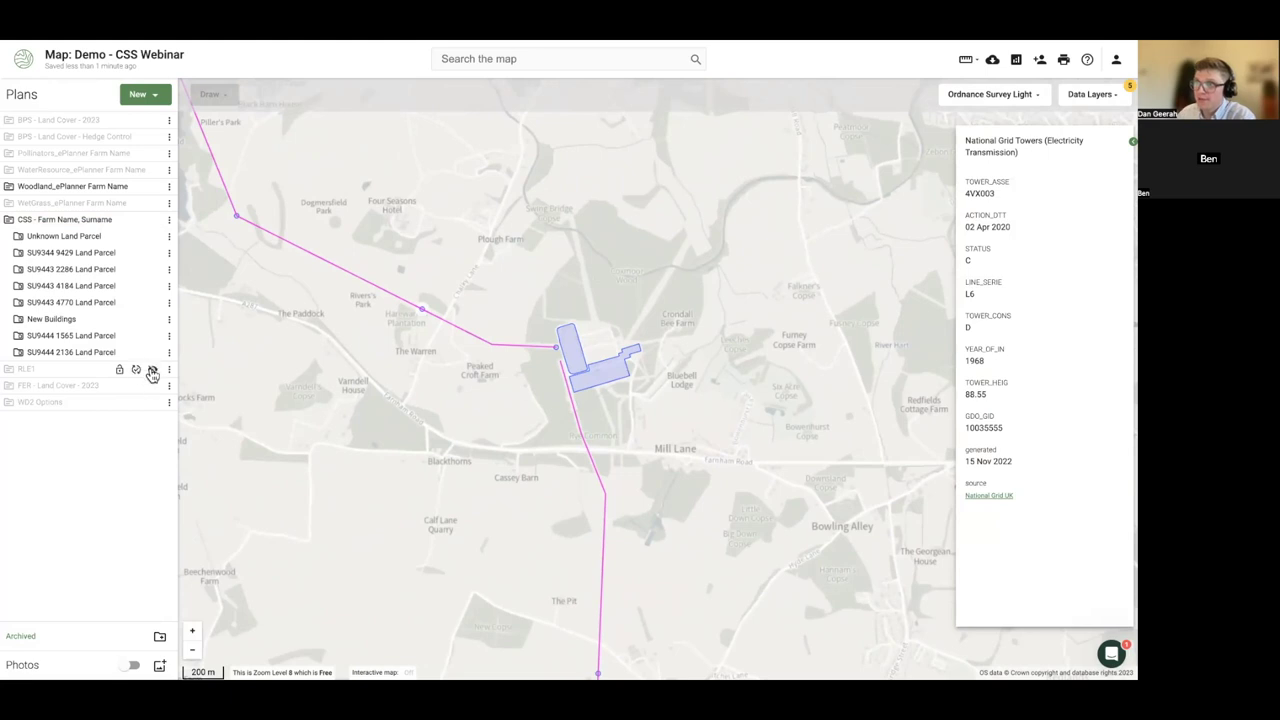
left_click(152, 221)
left_click(151, 254)
left_click(169, 253)
- Zoom to the FER plan, hide the Woodland_ePlanner plan, and select a small Permanent Grassland field
left_click(219, 360)
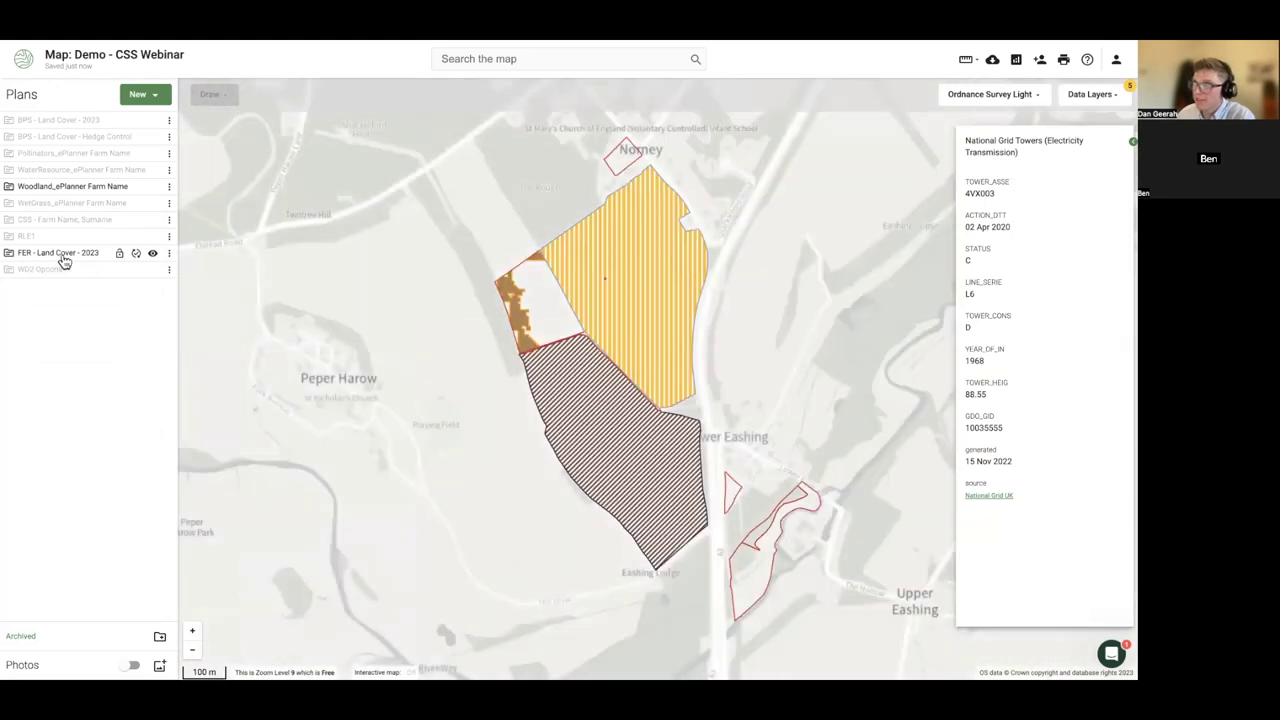
left_click(152, 187)
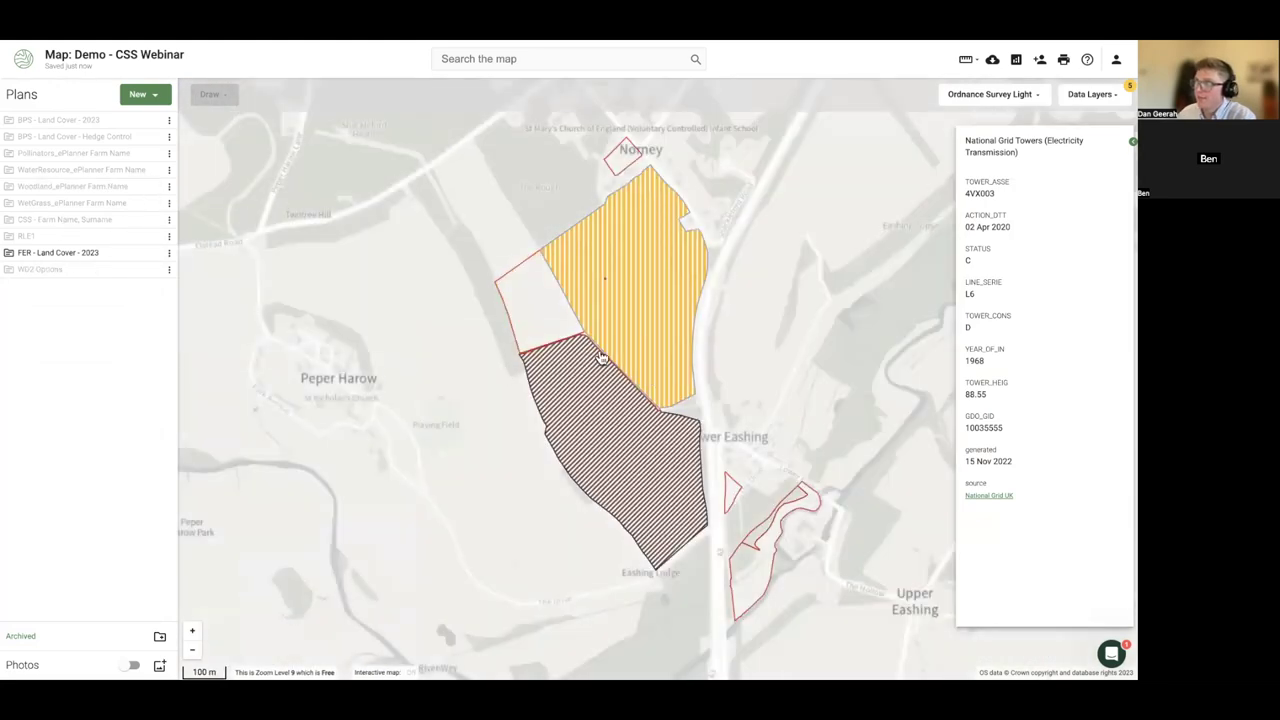
left_click(530, 318)
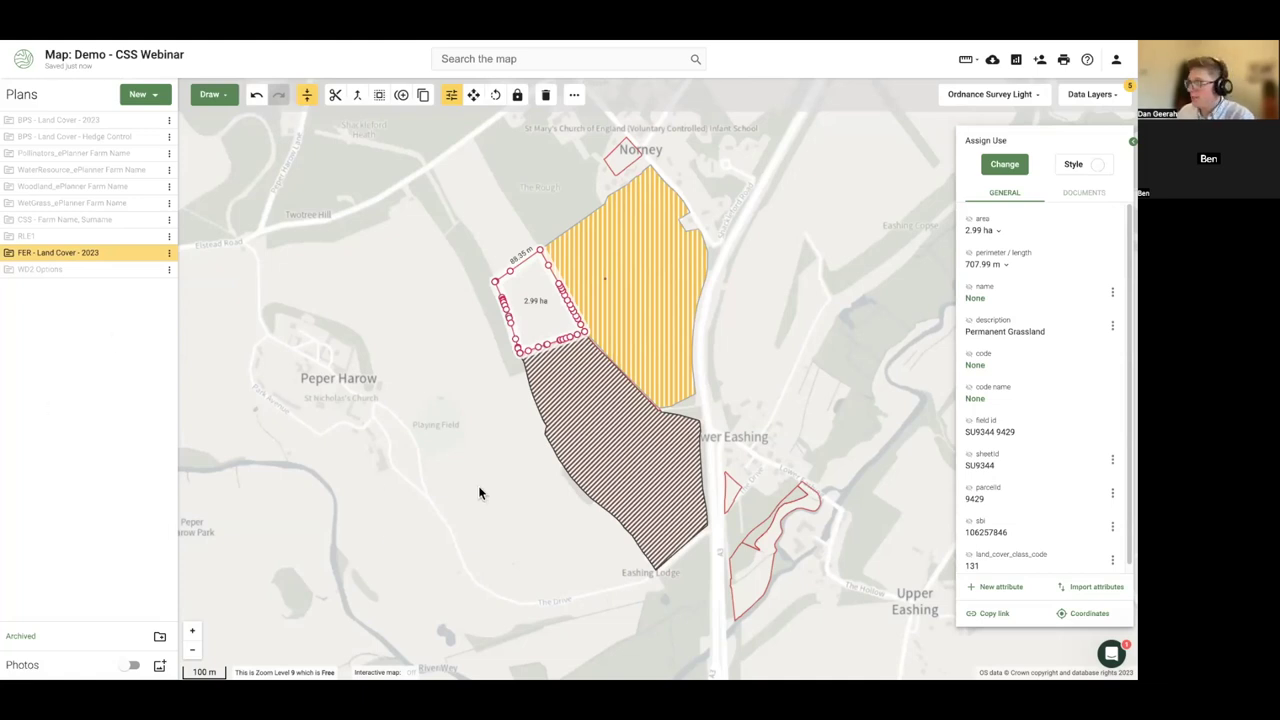
left_click_drag(480, 491, 206, 395)
- Show the WD2 Options plan, hide the FER plan, and centre the re-coppicing shapes
left_click(152, 269)
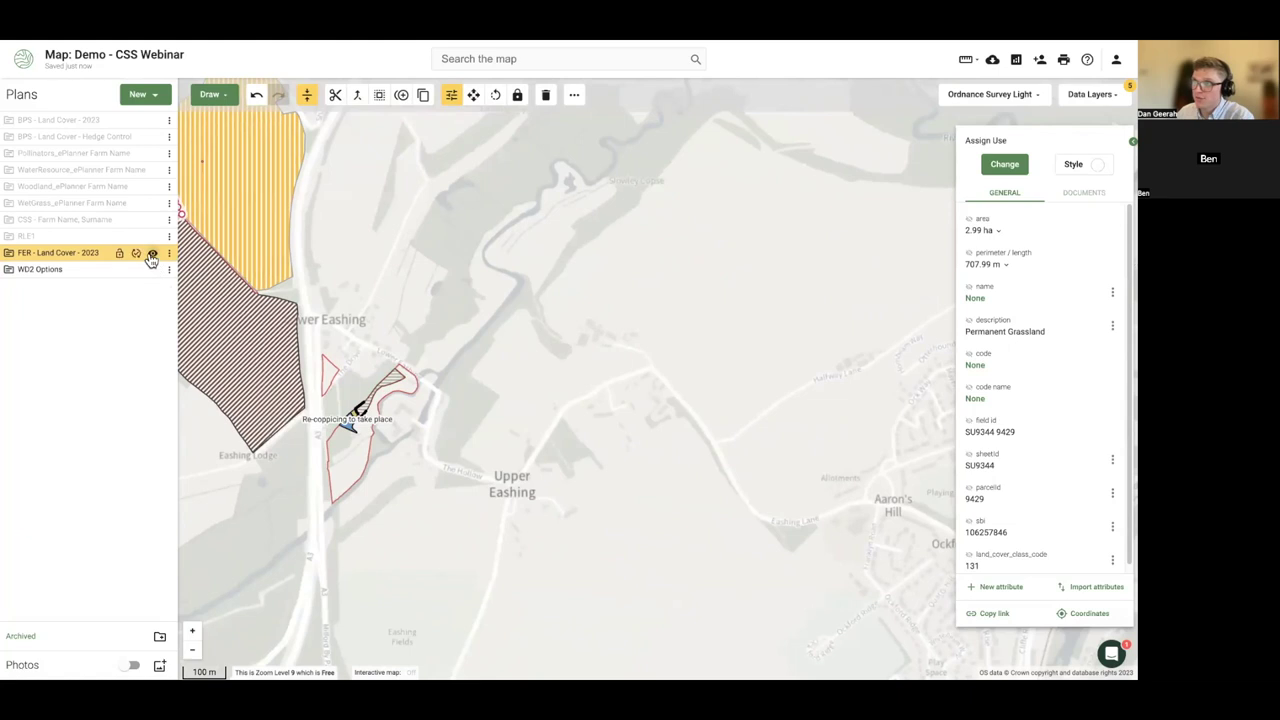
left_click(150, 253)
scroll(367, 398, "up", 3)
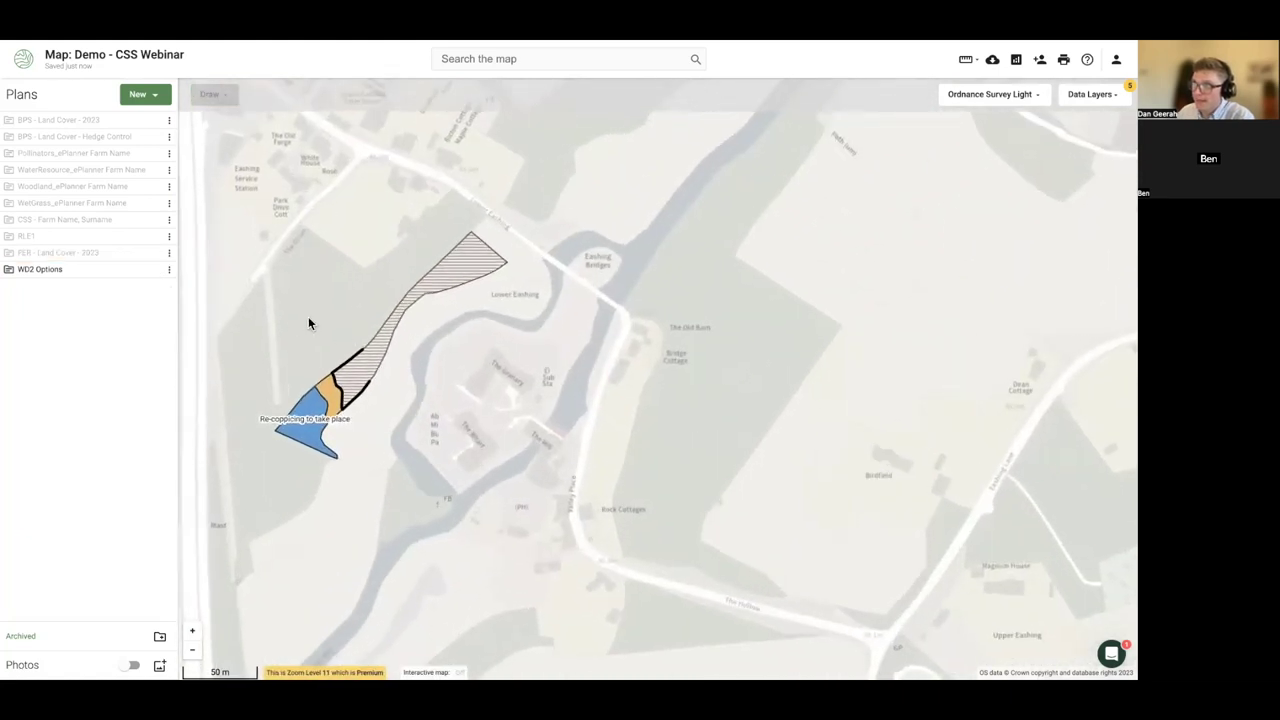
left_click_drag(308, 323, 386, 327)
scroll(449, 325, "up", 3)
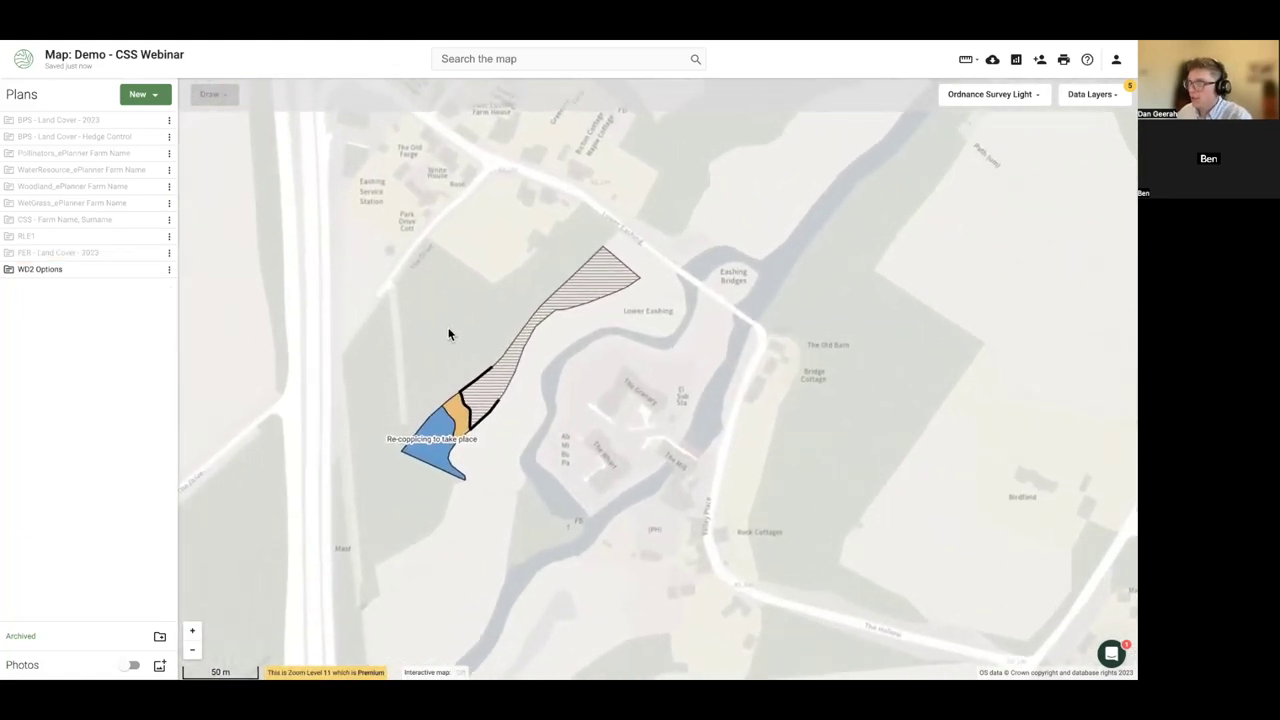
scroll(462, 351, "down", 1)
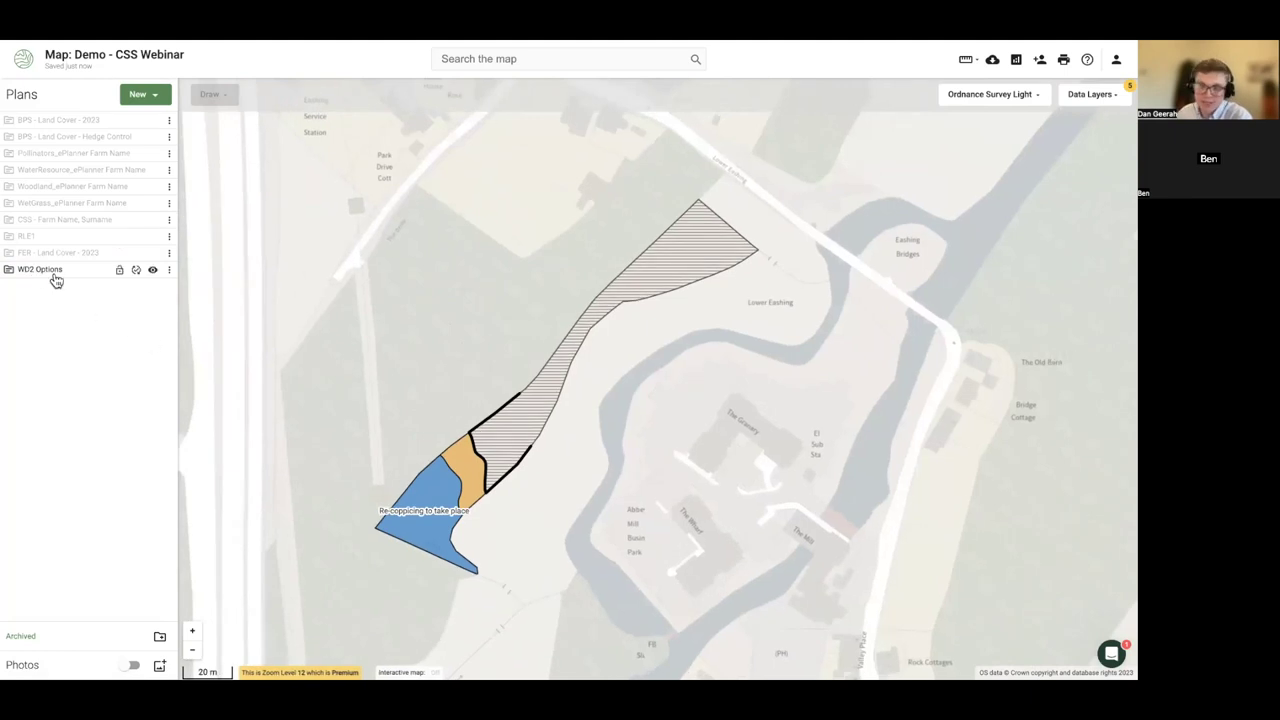
- Select the re-coppicing shapes and open the 0.03 ha Thin or selectively fell trees patch's attributes
left_click(430, 505)
left_click(522, 435)
left_click(472, 477)
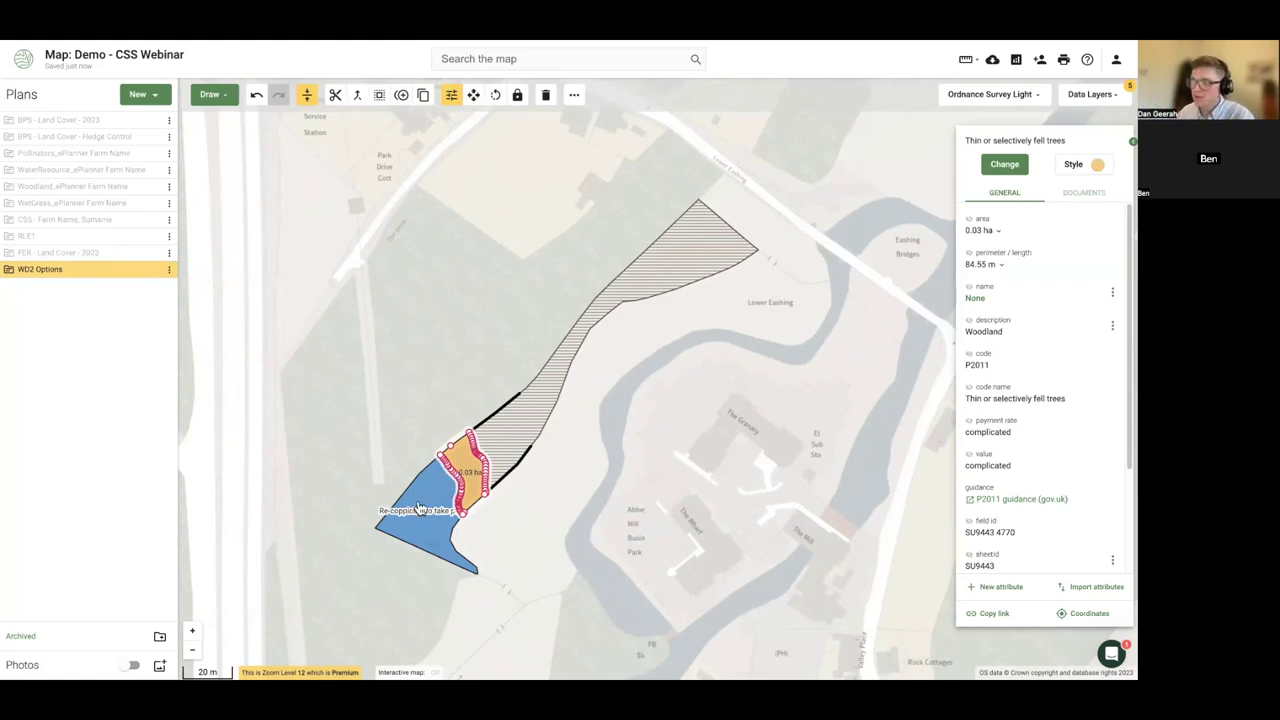
left_click_drag(295, 419, 304, 375)
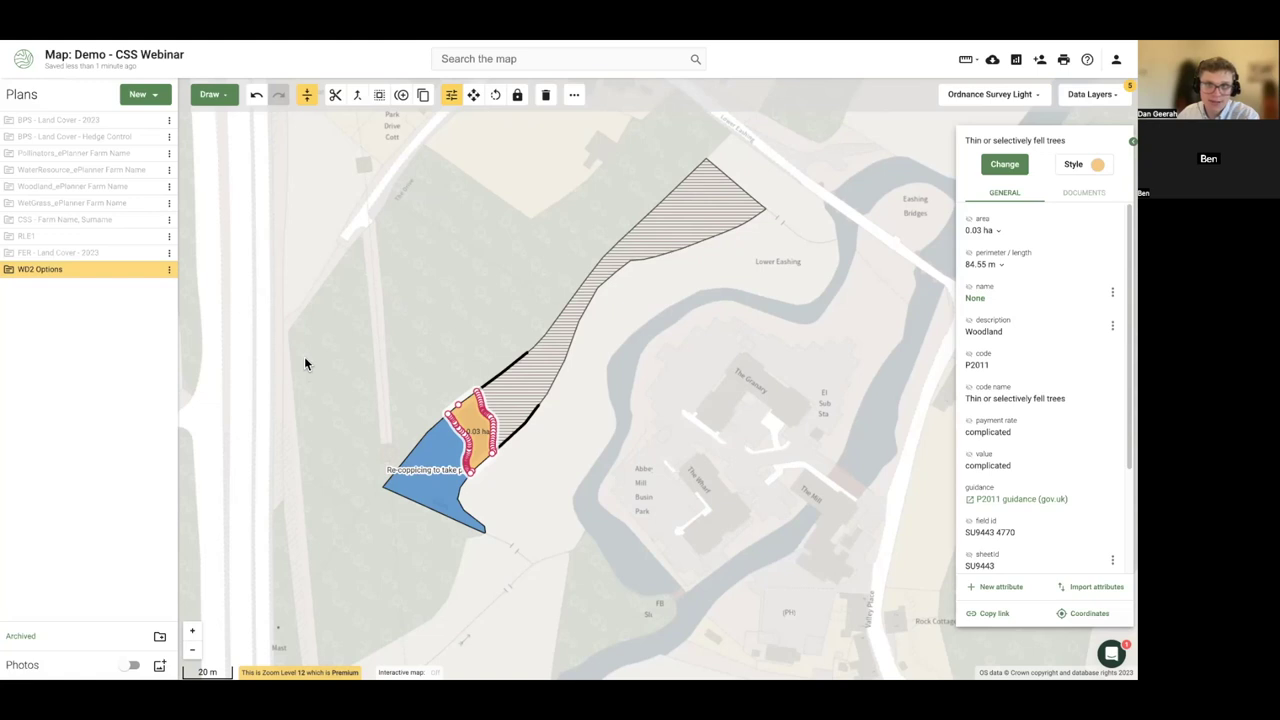
scroll(305, 363, "down", 2)
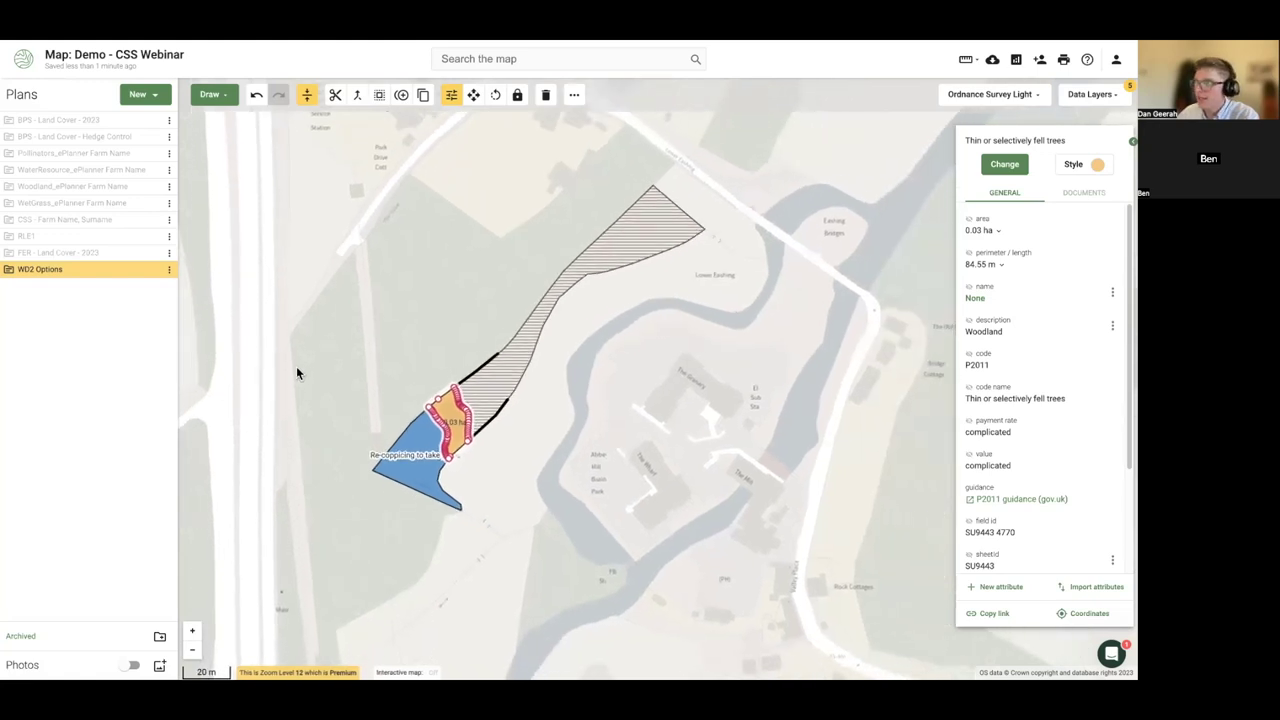
left_click_drag(297, 371, 340, 360)
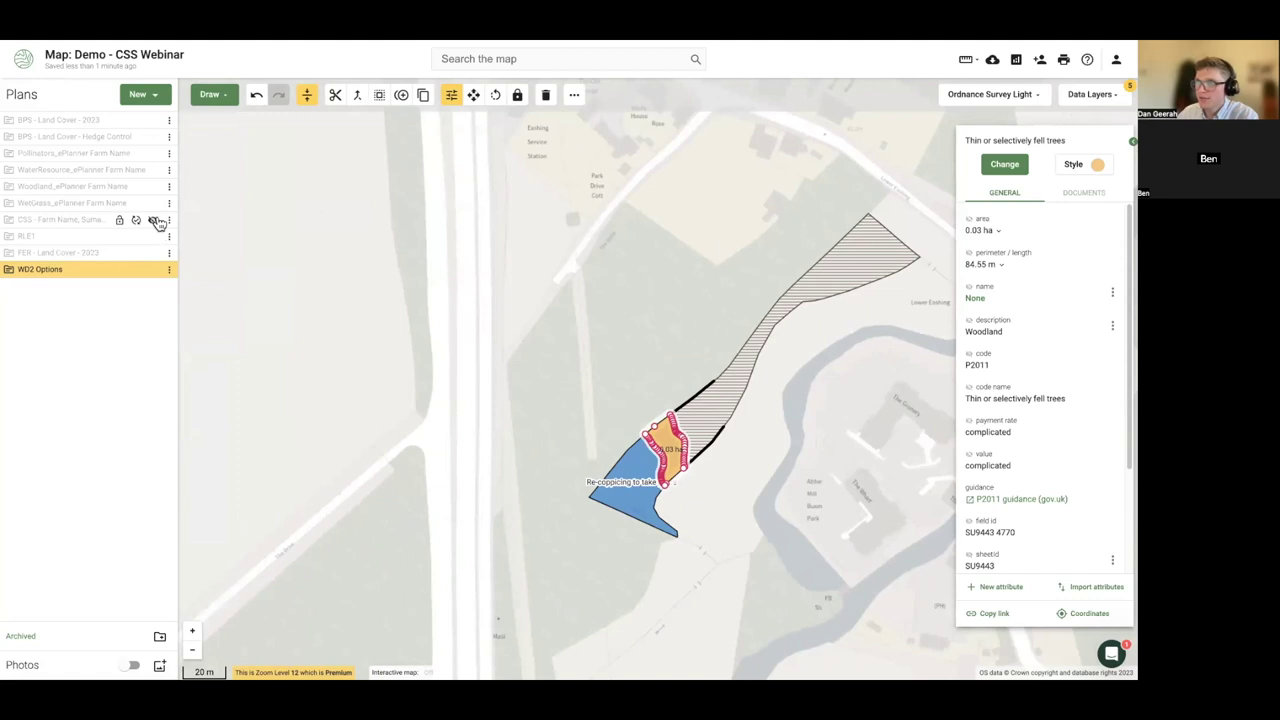
- Show the CSS - Farm Name, Surname plan and inspect parcel SU9443 2286
left_click(150, 220)
left_click_drag(268, 293, 277, 331)
scroll(340, 340, "down", 2)
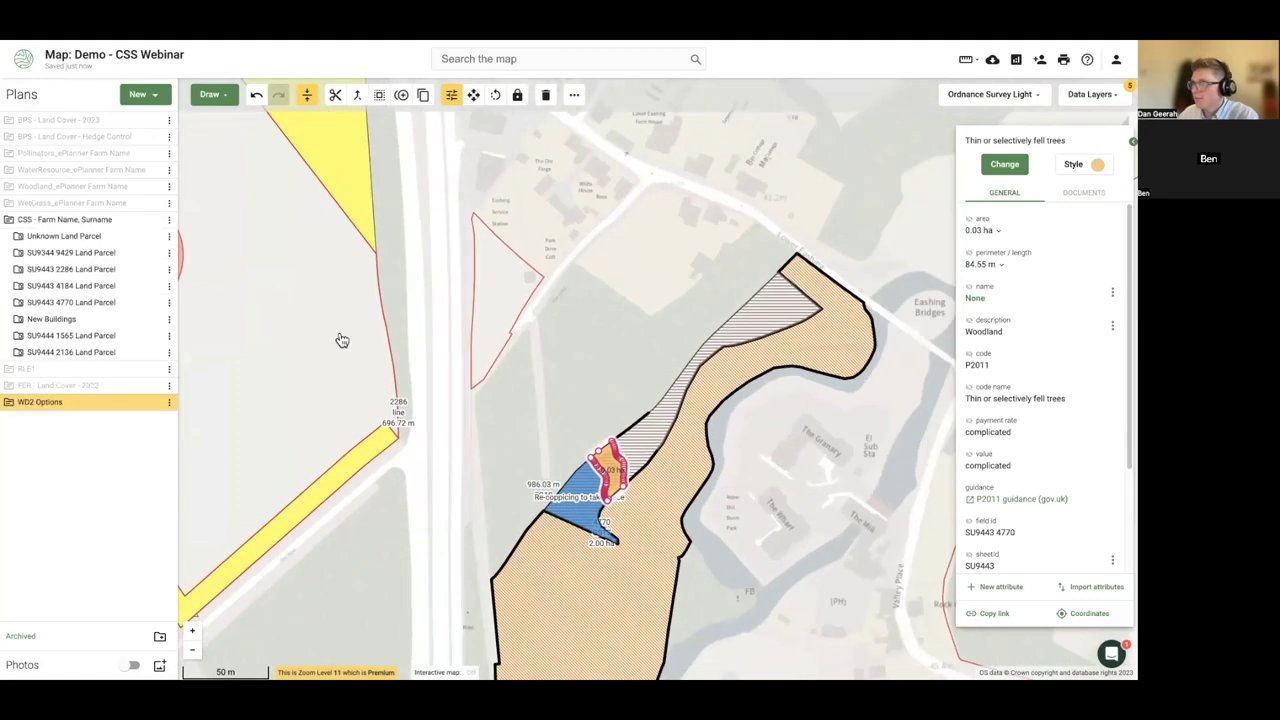
left_click(342, 338)
scroll(386, 363, "down", 1)
scroll(386, 363, "down", 1)
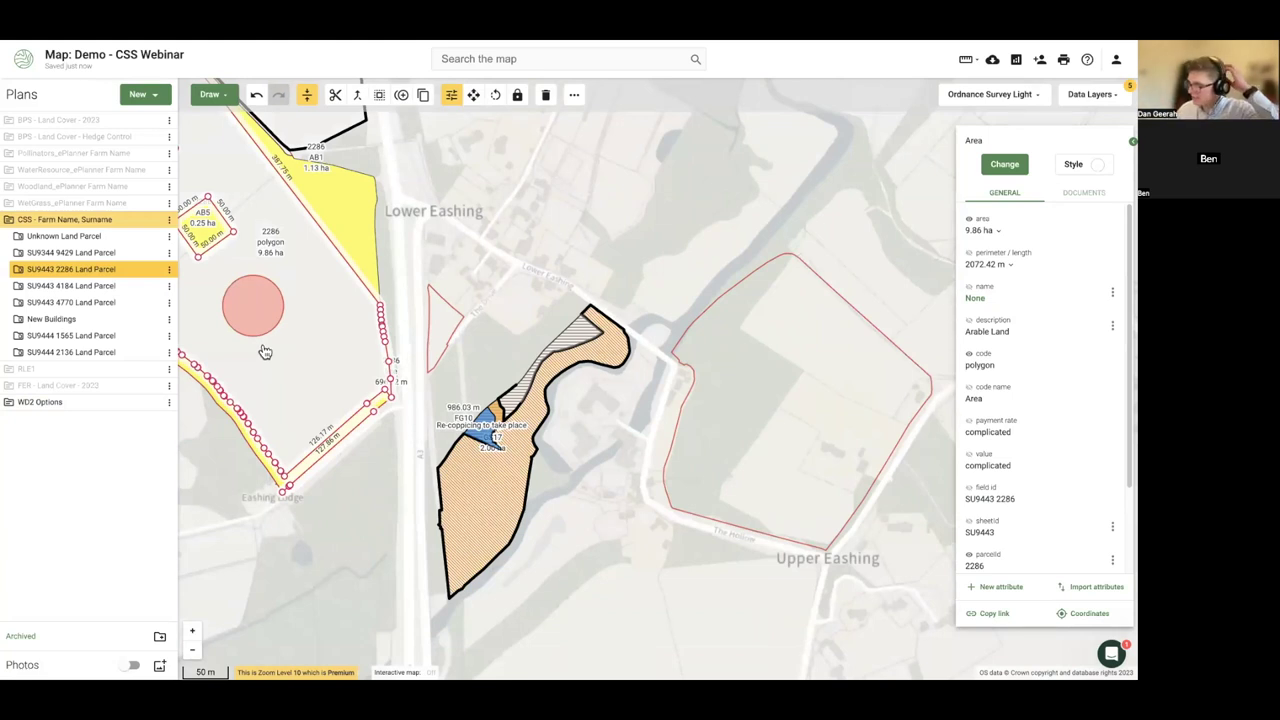
left_click(374, 484)
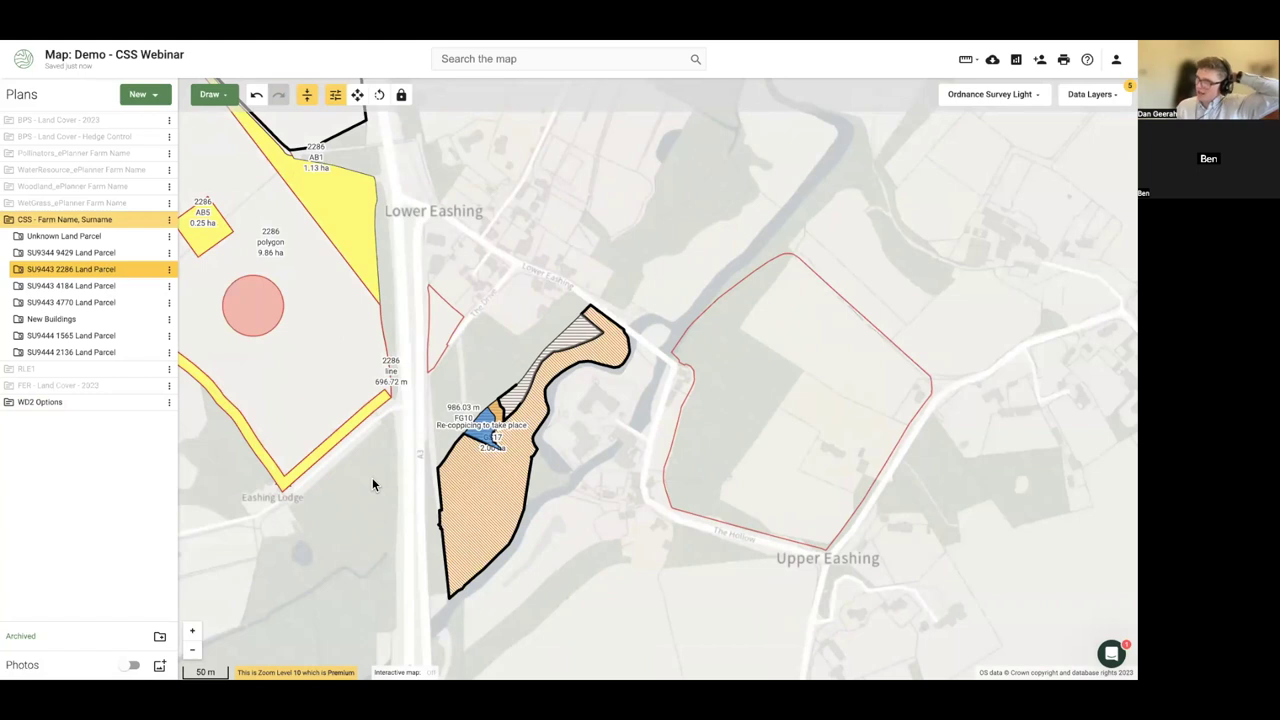
- Recentre parcel 2286 and select its 9.86 ha polygon and the AB8 flower-rich margin
left_click_drag(372, 484, 495, 481)
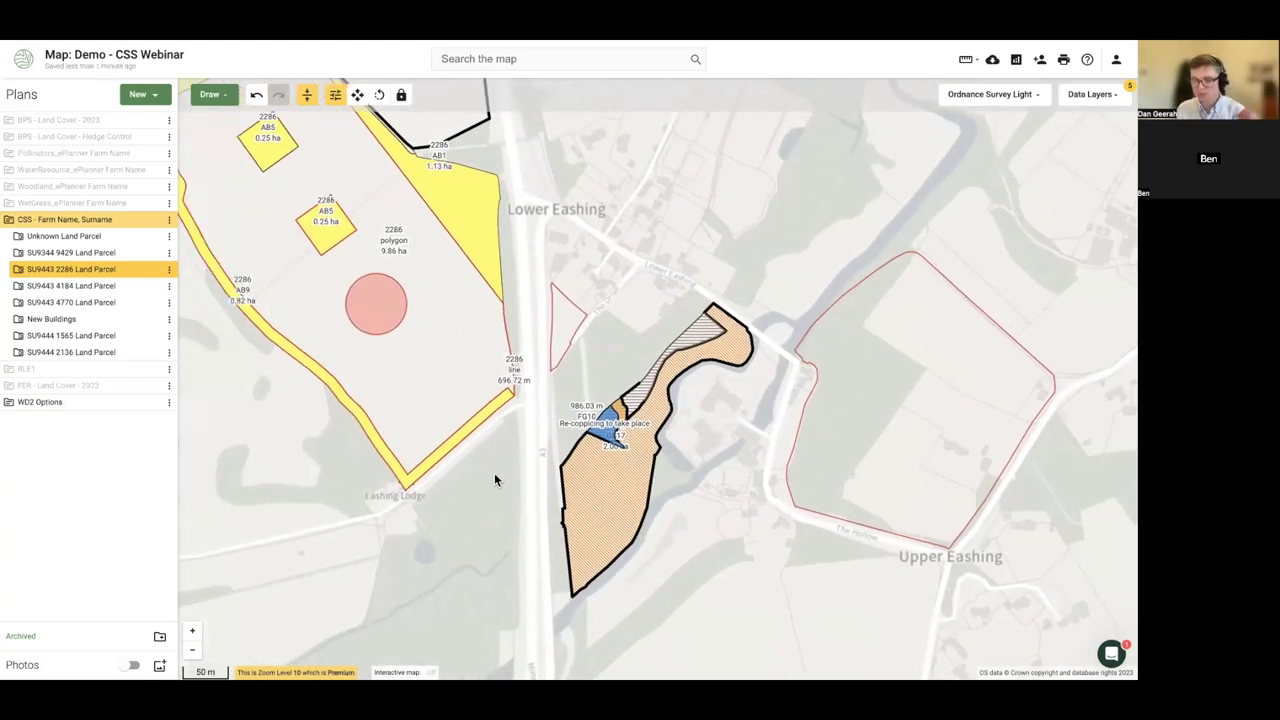
scroll(291, 436, "down", 1)
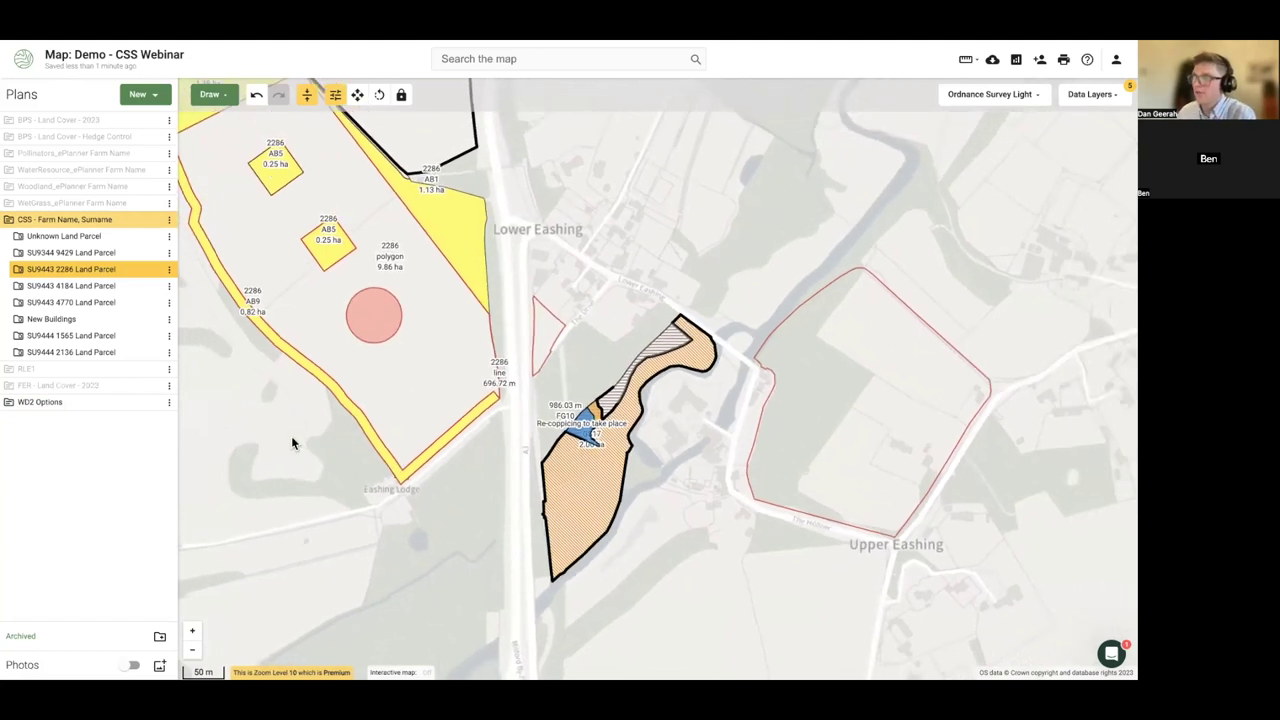
left_click_drag(291, 436, 366, 467)
scroll(367, 474, "down", 1)
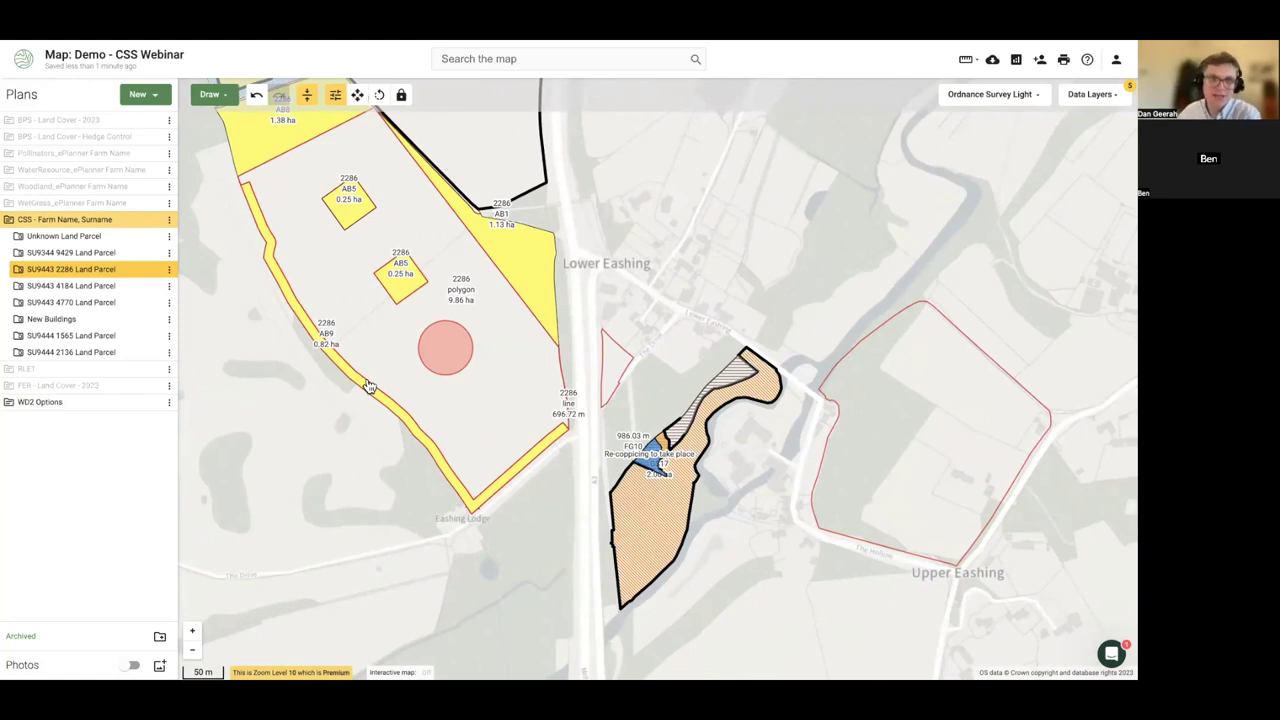
scroll(368, 386, "down", 1)
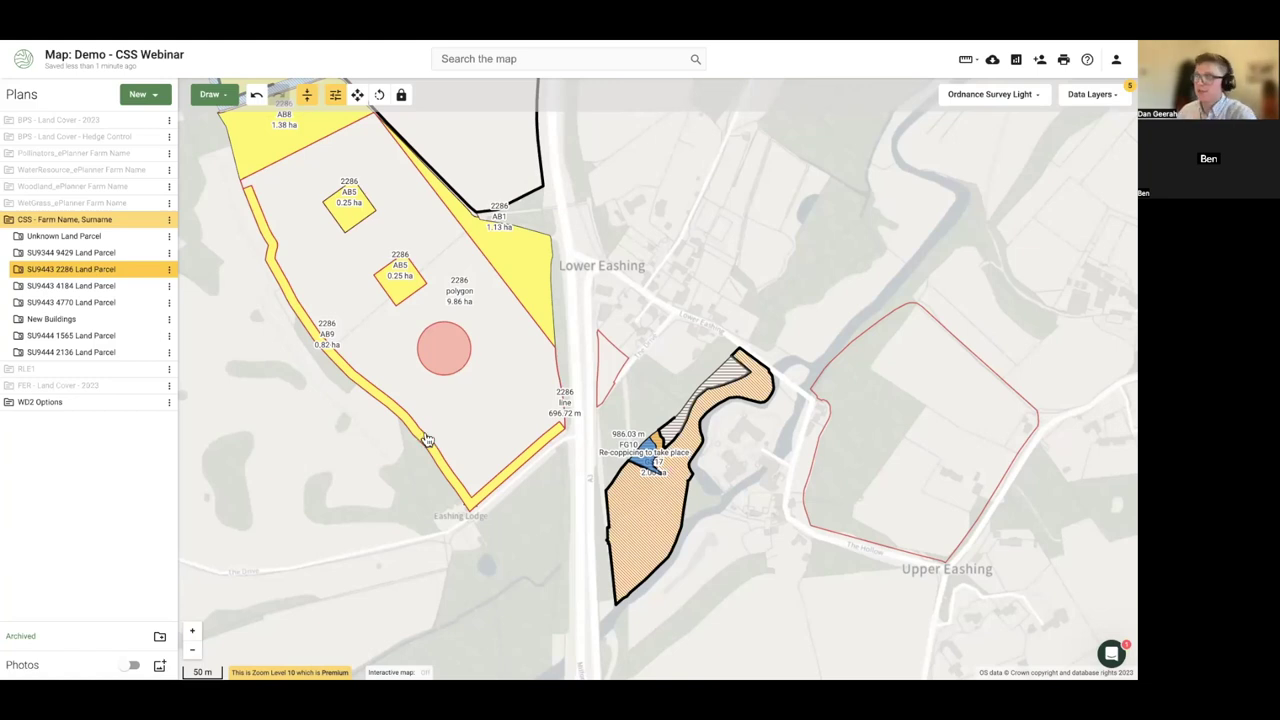
left_click_drag(526, 391, 490, 452)
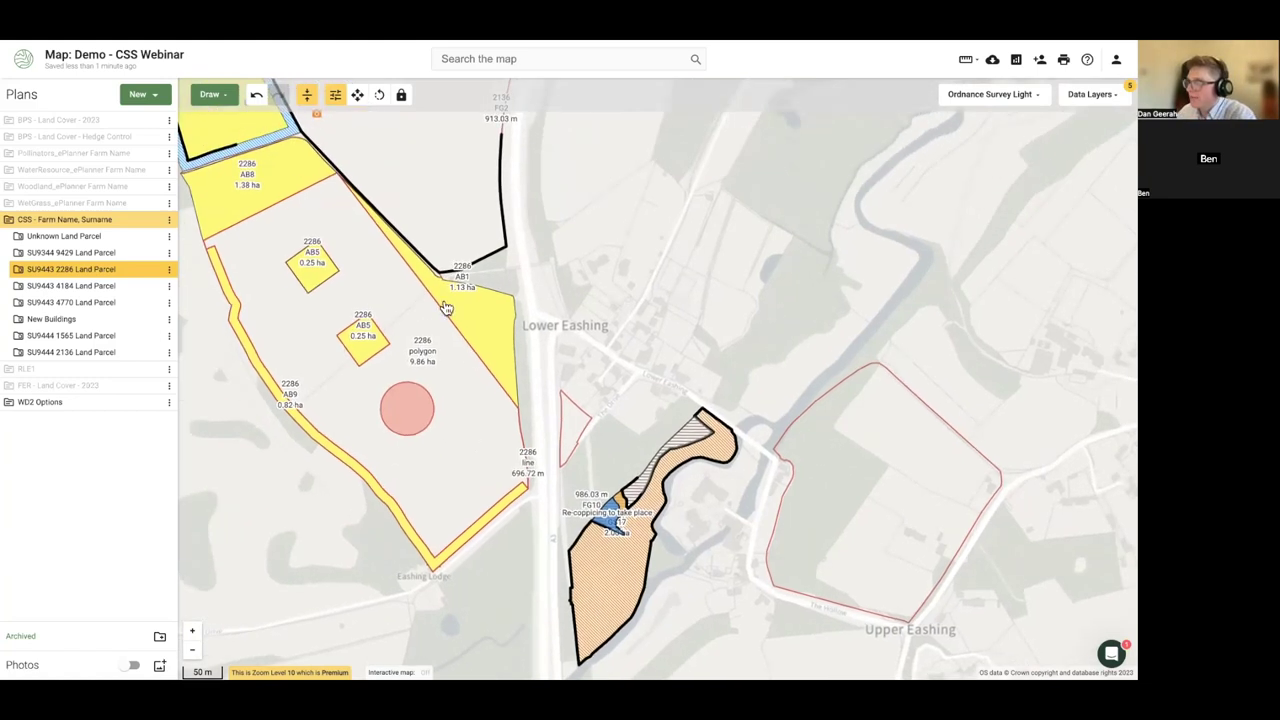
scroll(440, 308, "up", 3)
left_click(436, 308)
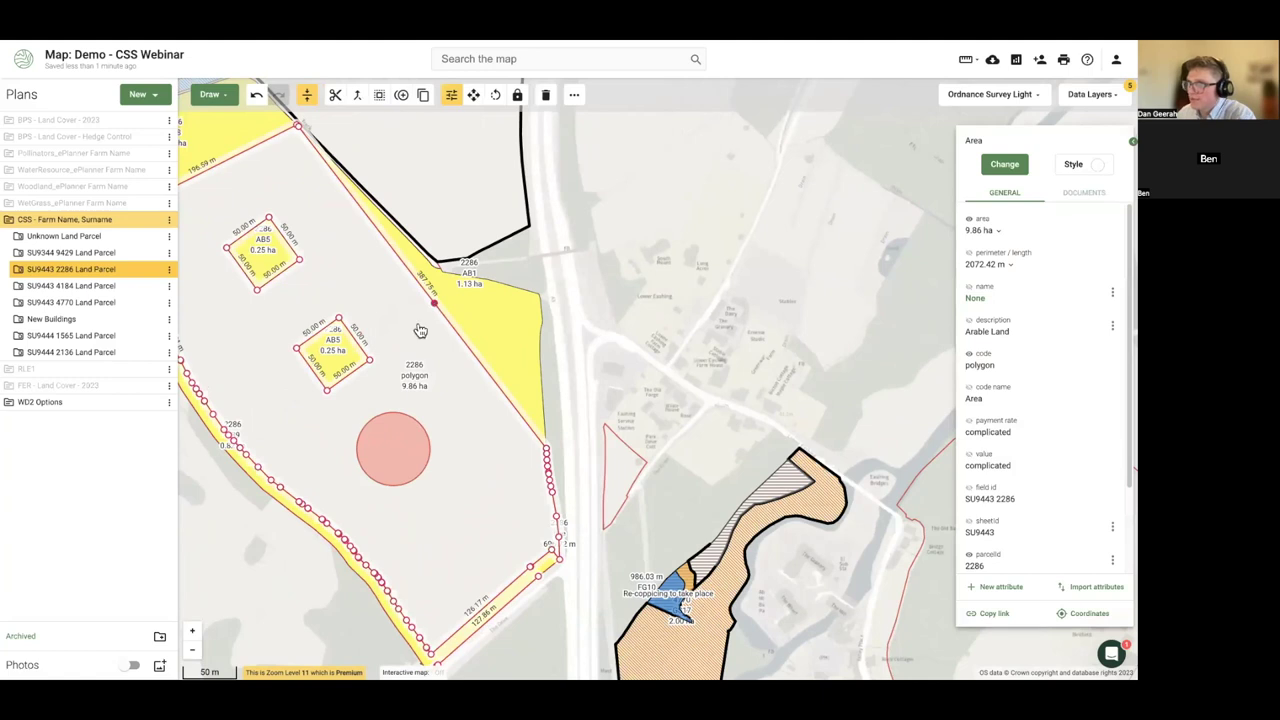
left_click_drag(194, 538, 360, 531)
left_click_drag(324, 137, 296, 225)
left_click(296, 225)
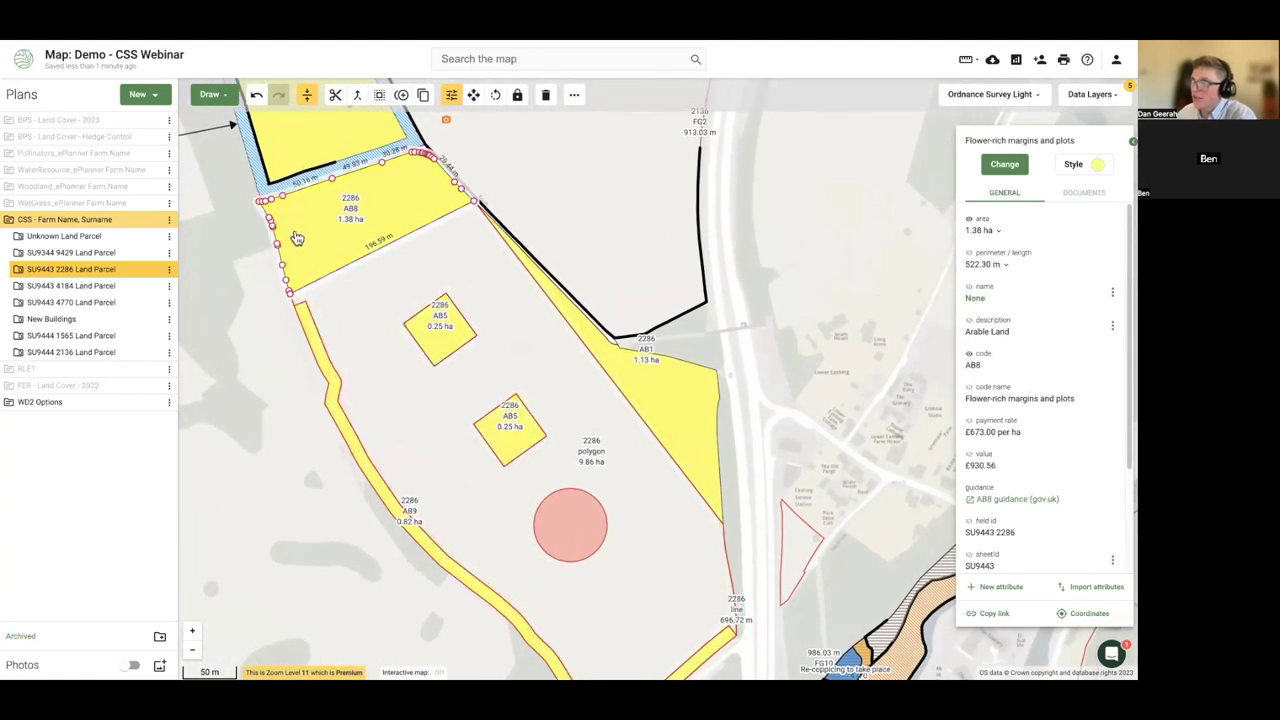
- Trace a new line of about 232 m along the AB9 margin
left_click(209, 94)
left_click(222, 127)
left_click(316, 336)
left_click(437, 545)
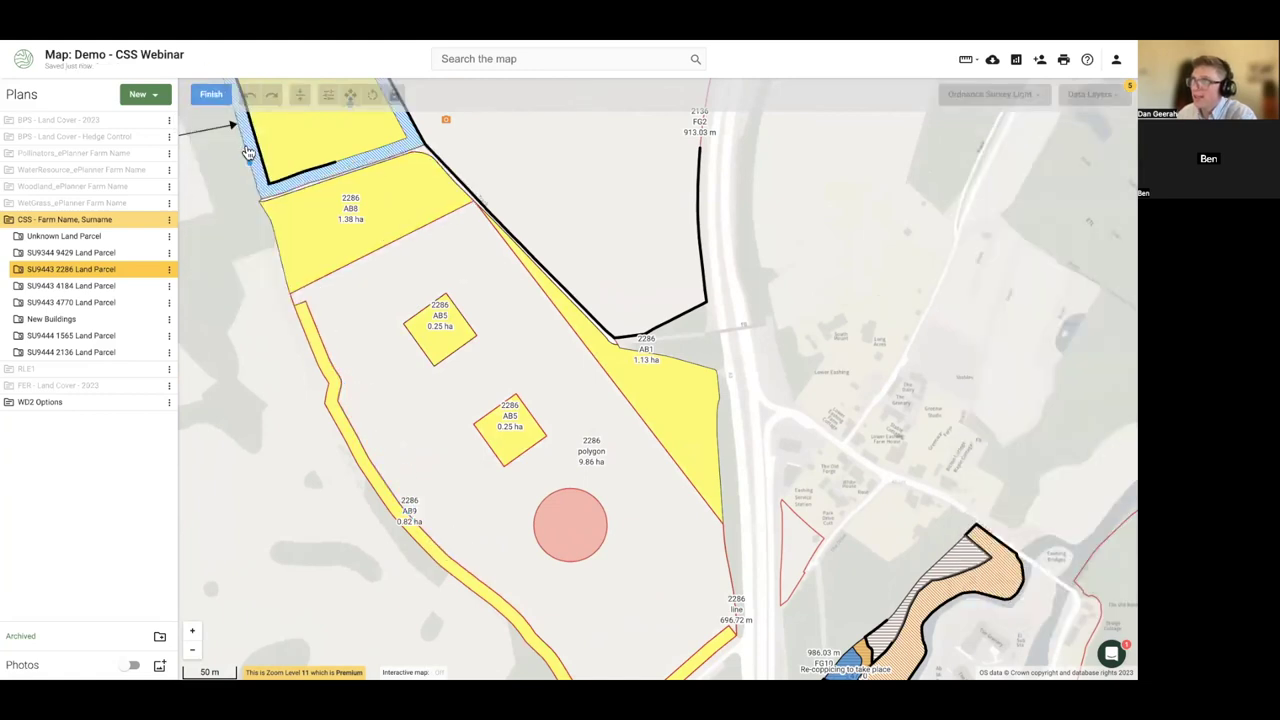
left_click(211, 94)
left_click(327, 505)
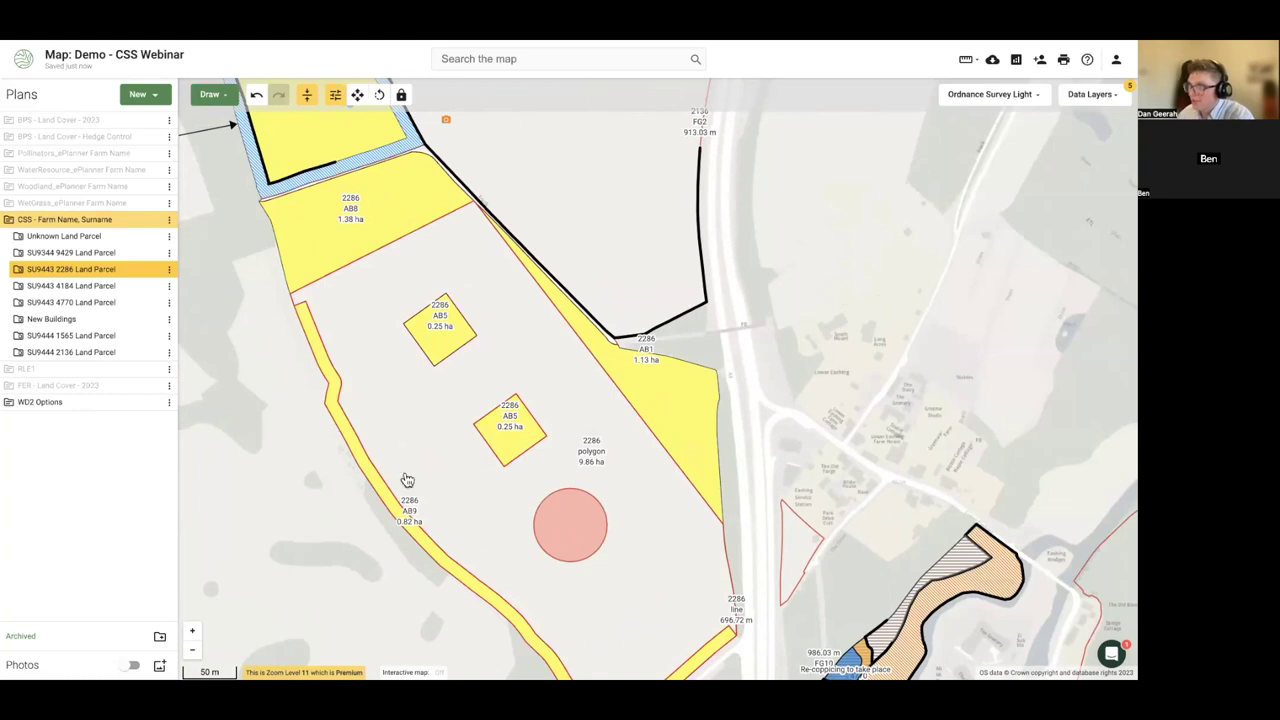
scroll(385, 510, "up", 1)
scroll(390, 490, "up", 2)
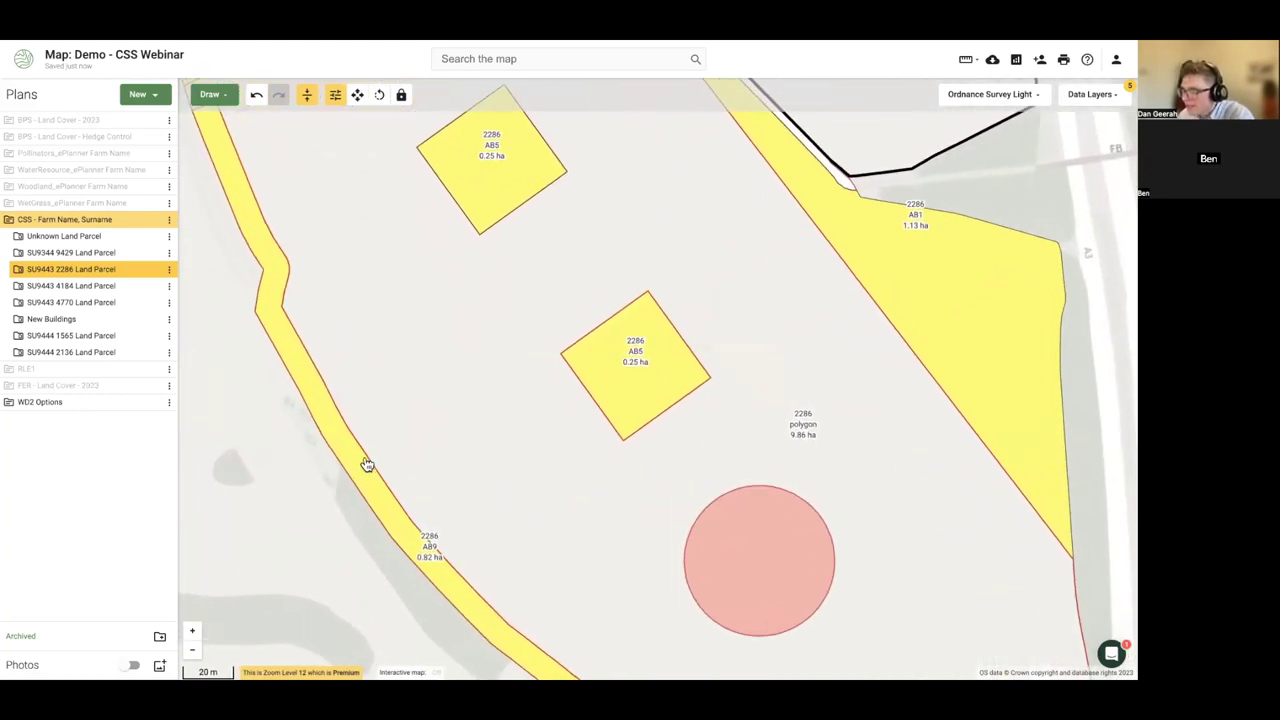
- Expand parcel SU9443 2286 and compare its two Line features
left_click(388, 447)
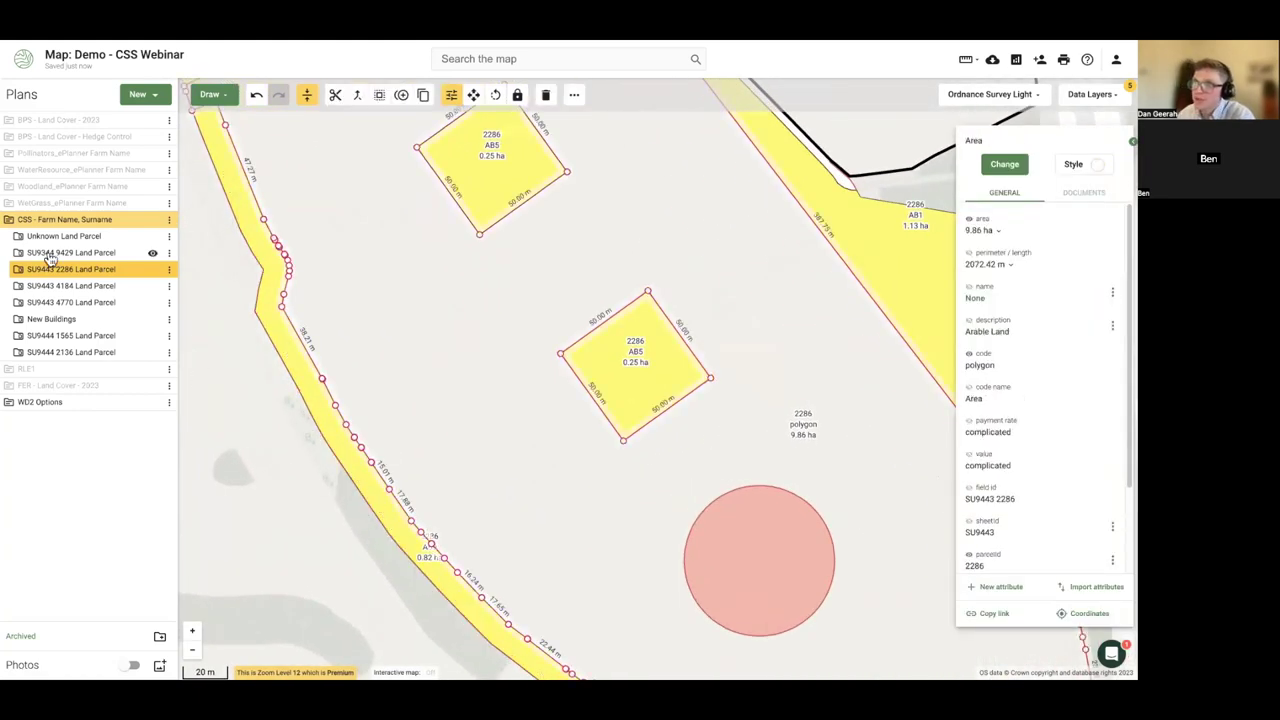
left_click(20, 274)
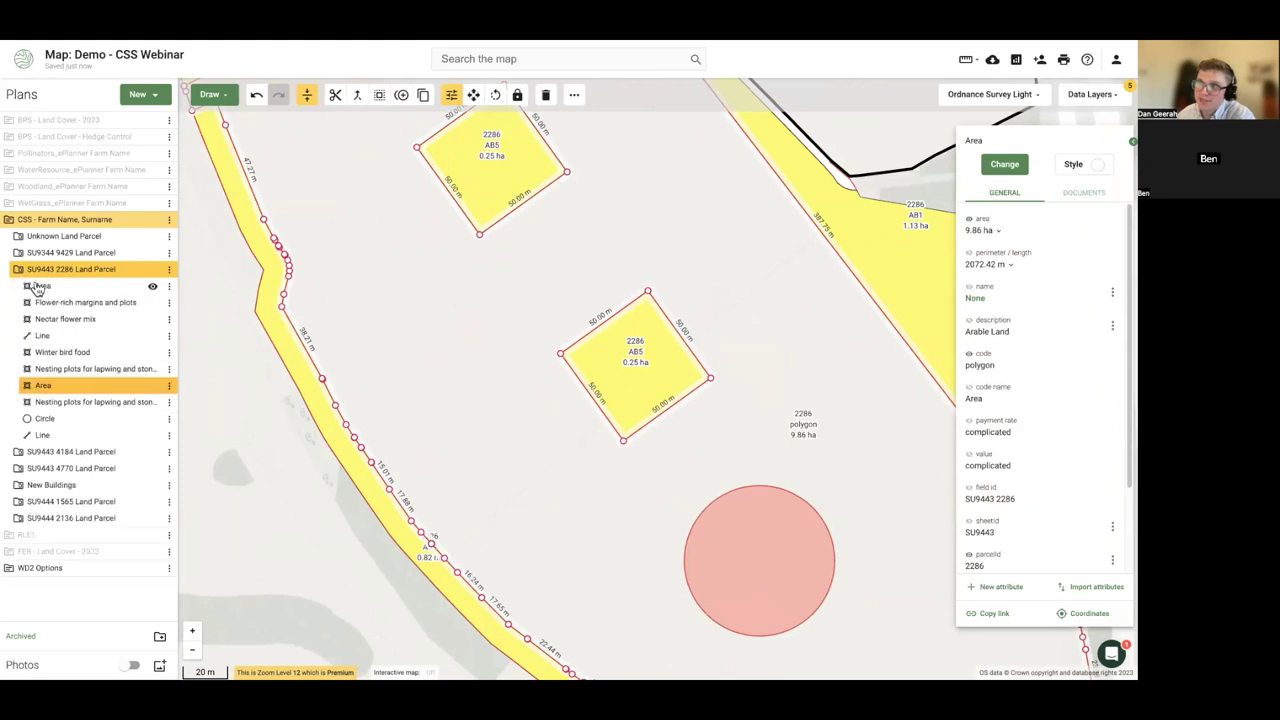
left_click(46, 337)
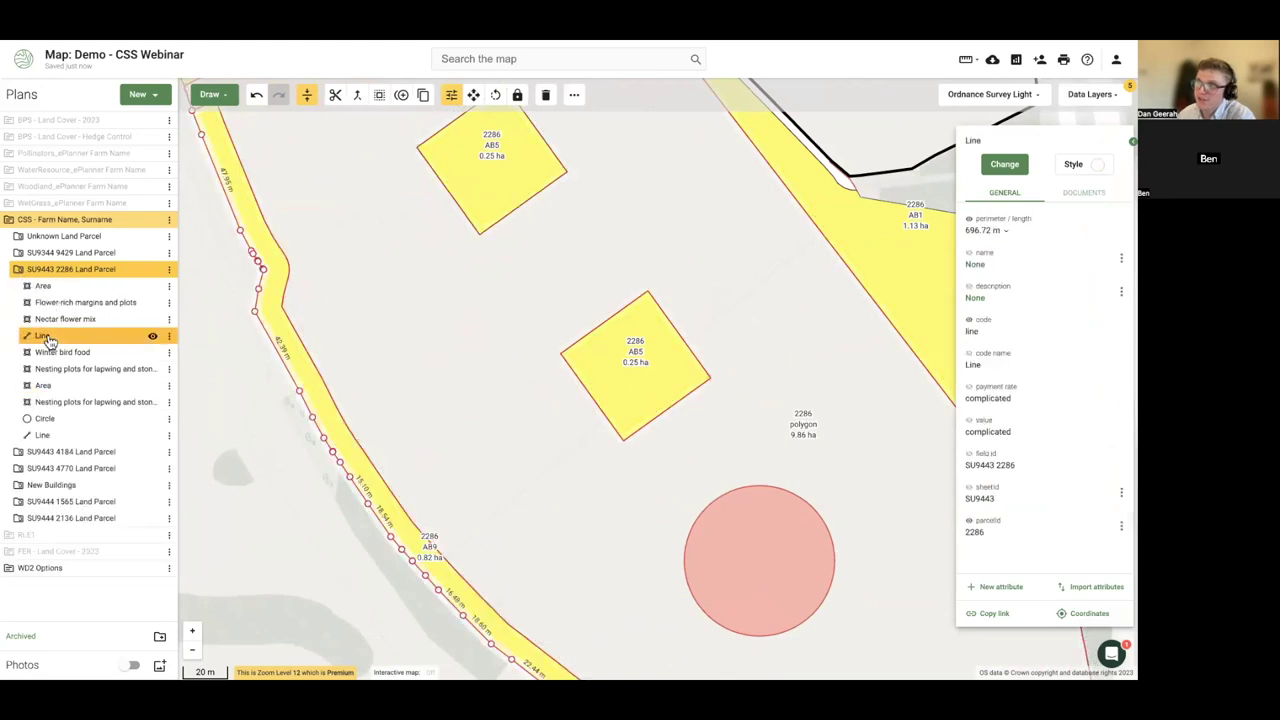
left_click(41, 435)
left_click(46, 338)
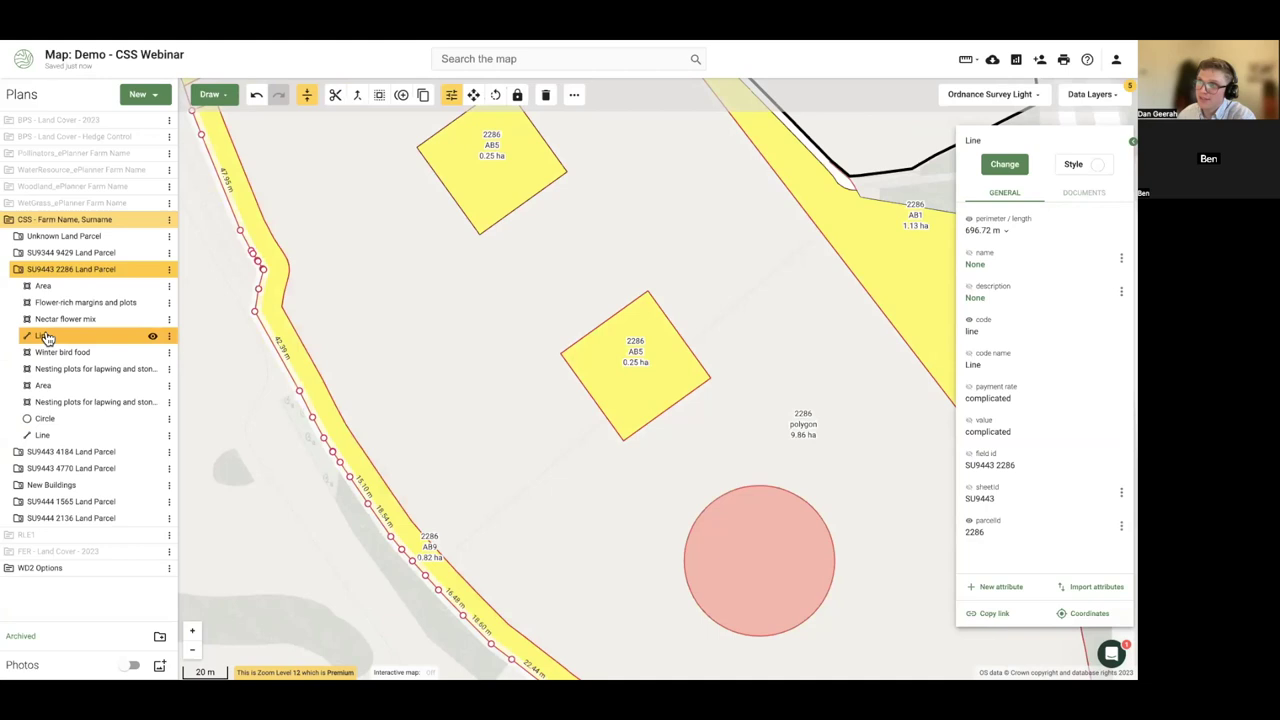
- Style the new 232.09 m line blue at width 7
left_click(54, 435)
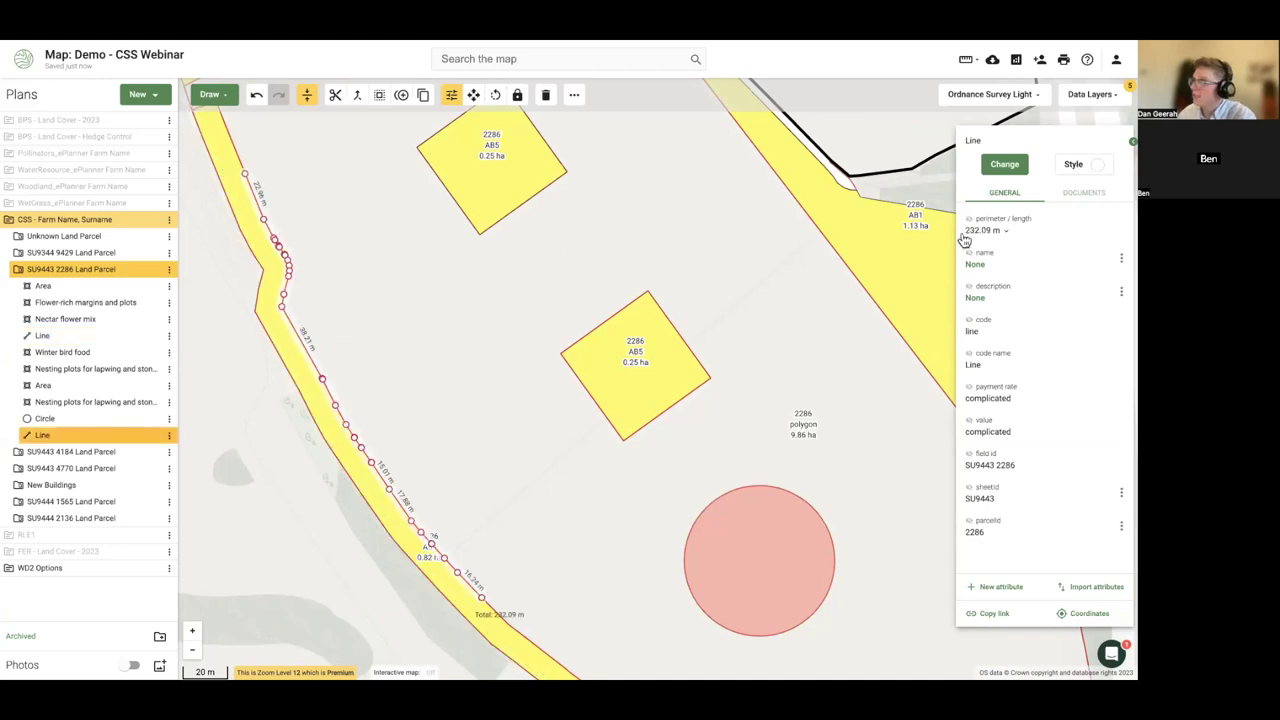
left_click(1077, 167)
left_click(1045, 331)
left_click_drag(1010, 186, 1054, 187)
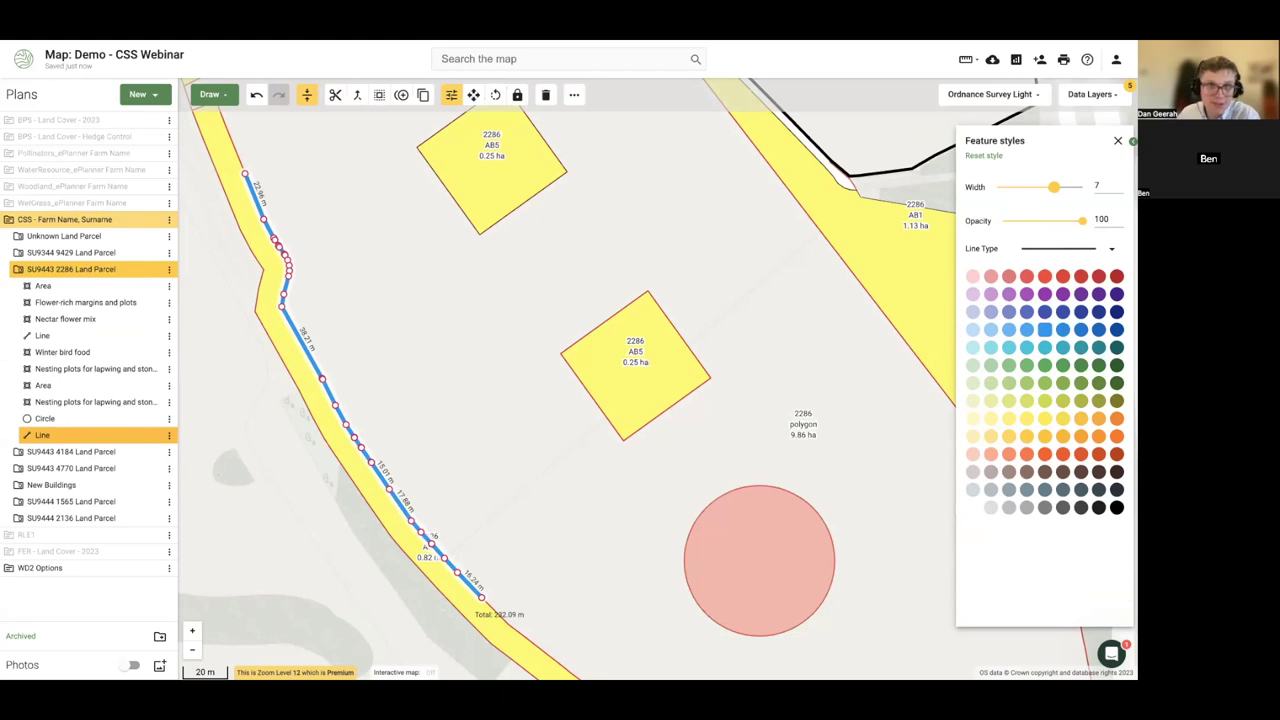
left_click(268, 440)
- Hide and then re-show the SU9443 2286 parcel layer
scroll(266, 449, "down", 5)
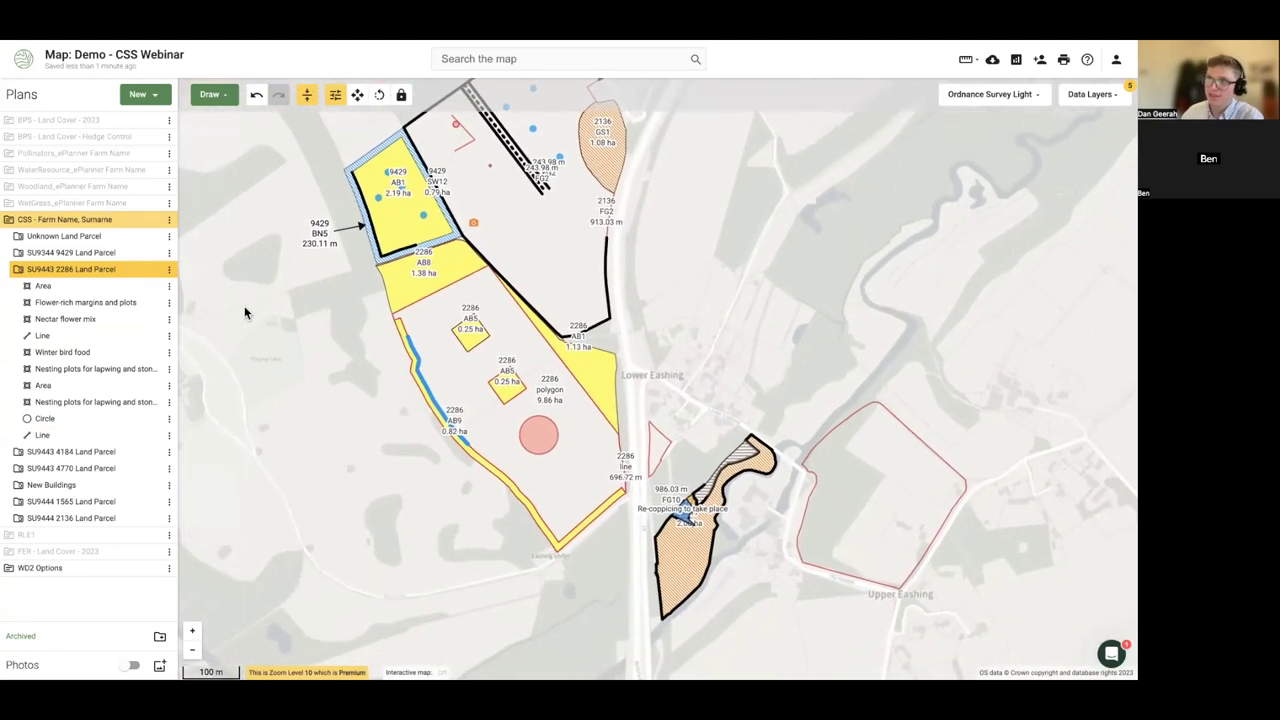
left_click(153, 271)
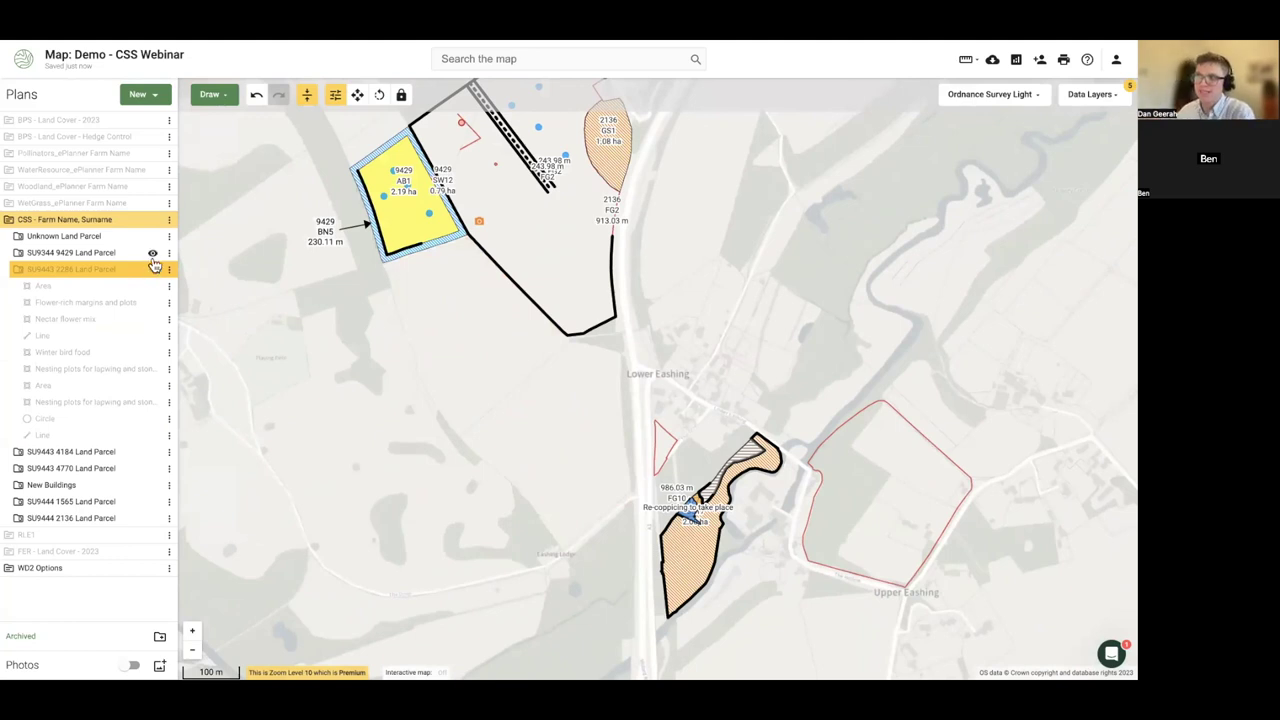
left_click(153, 273)
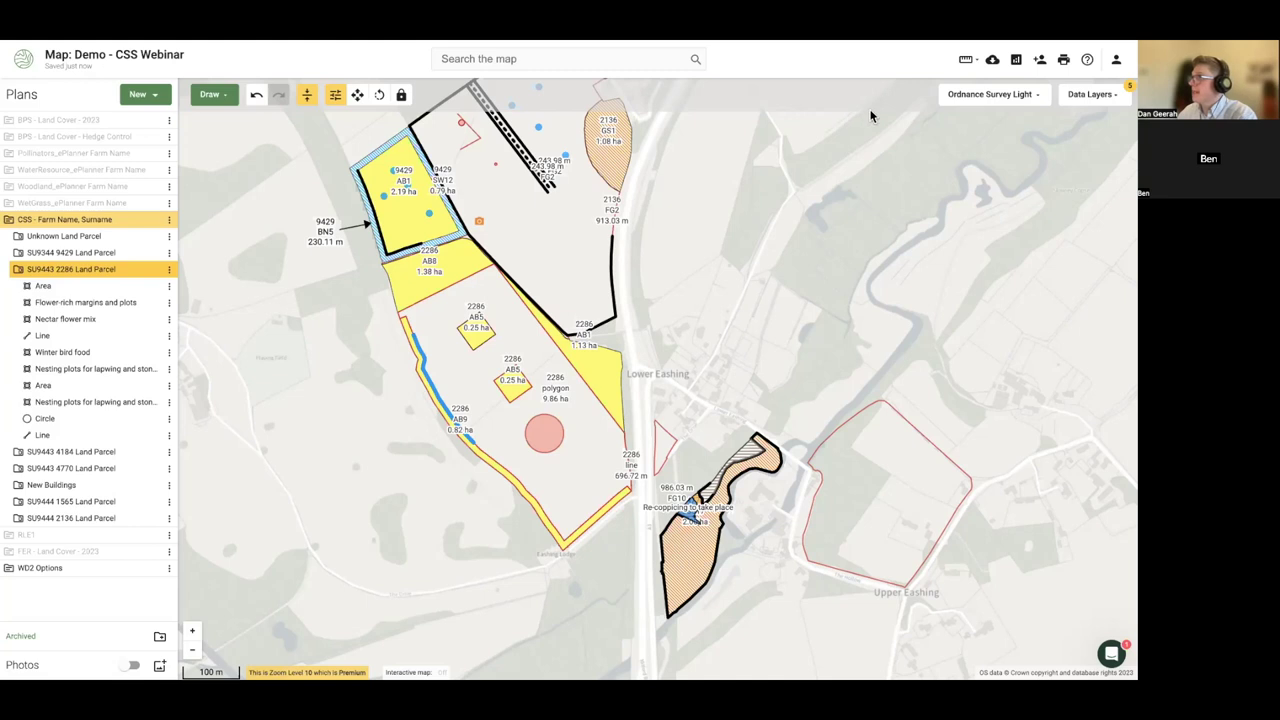
- Start a new print frame and reach the Customise Your Print page
left_click(1063, 61)
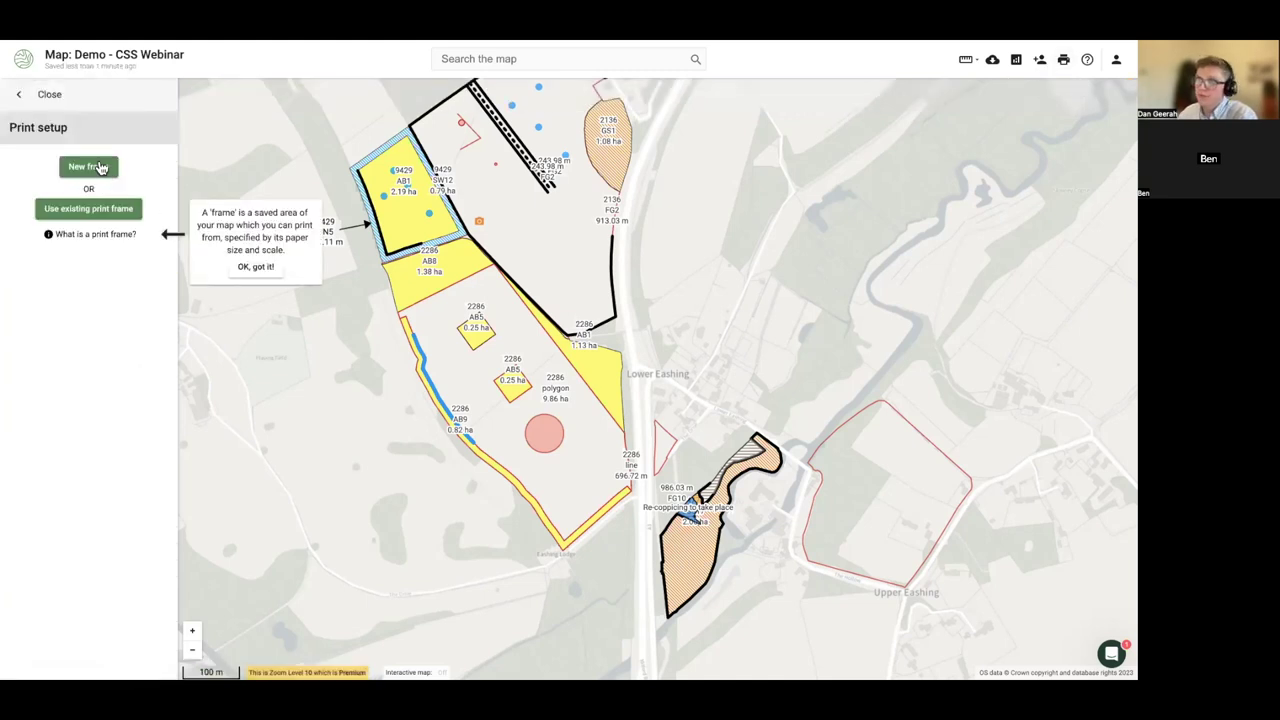
left_click(100, 167)
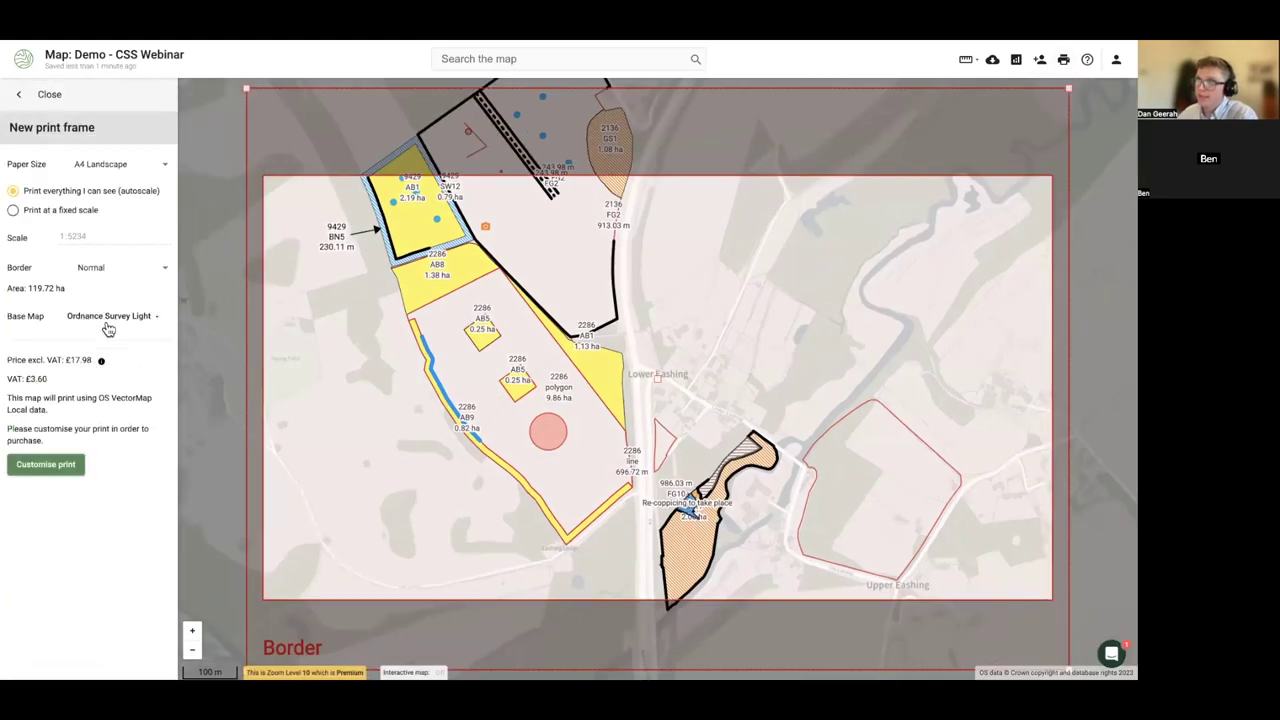
left_click(67, 466)
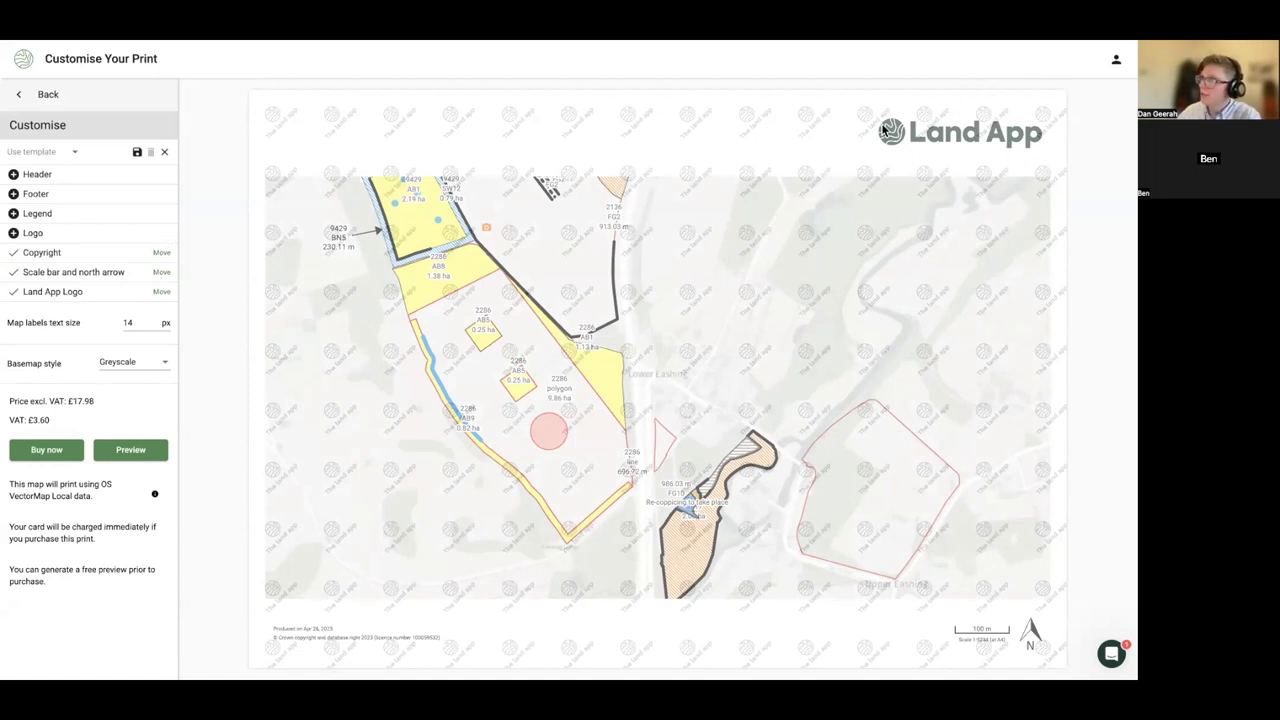
- Remove the Land App logo from the print and go to the saved Prints list
left_click(162, 292)
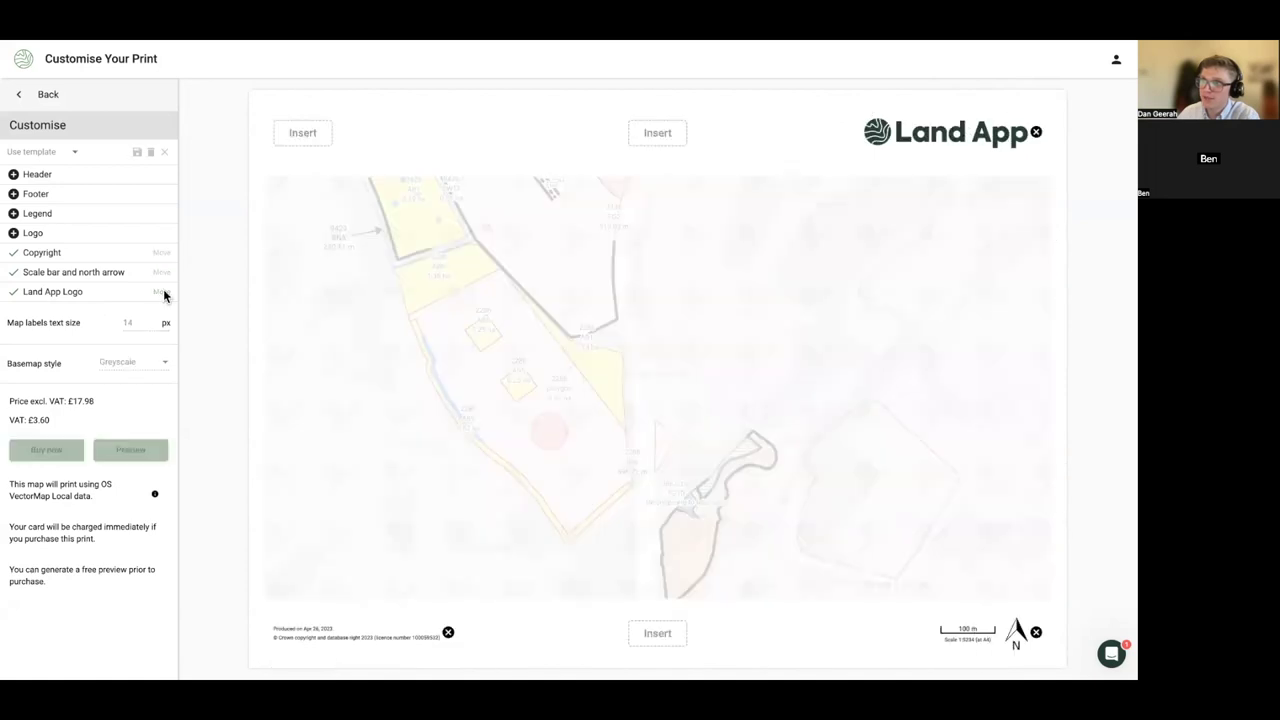
left_click(1035, 133)
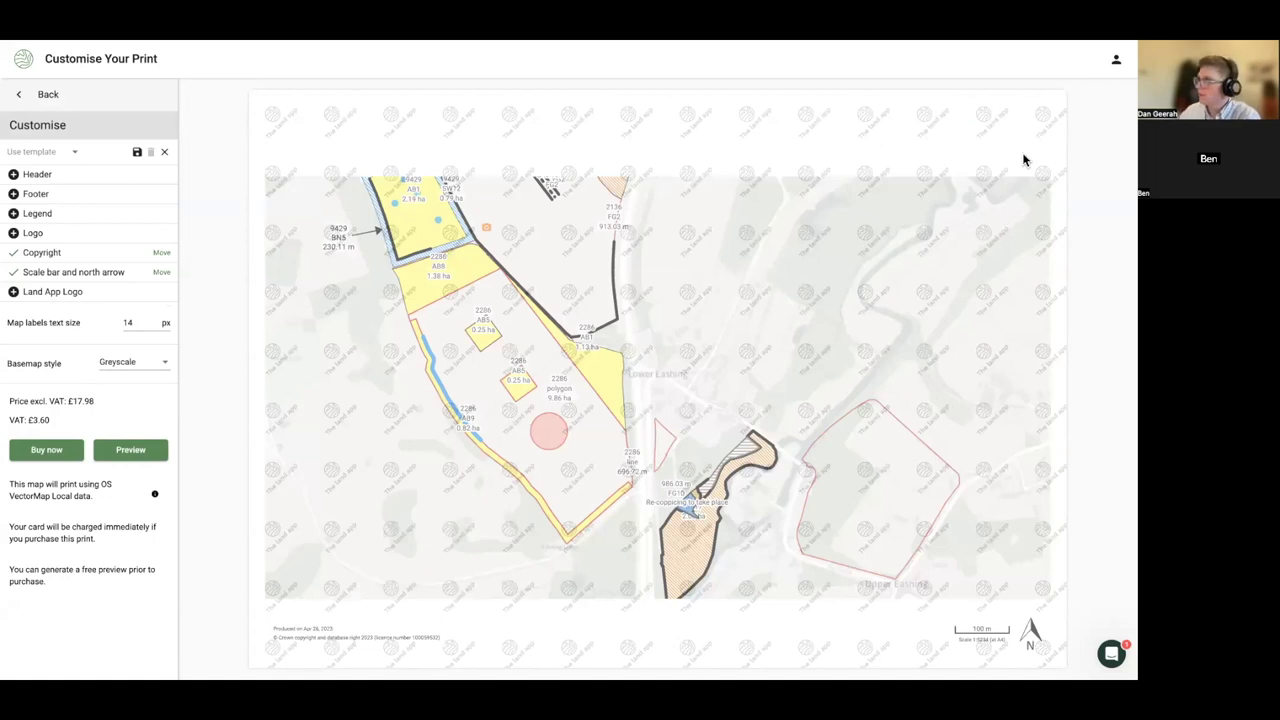
left_click(1114, 60)
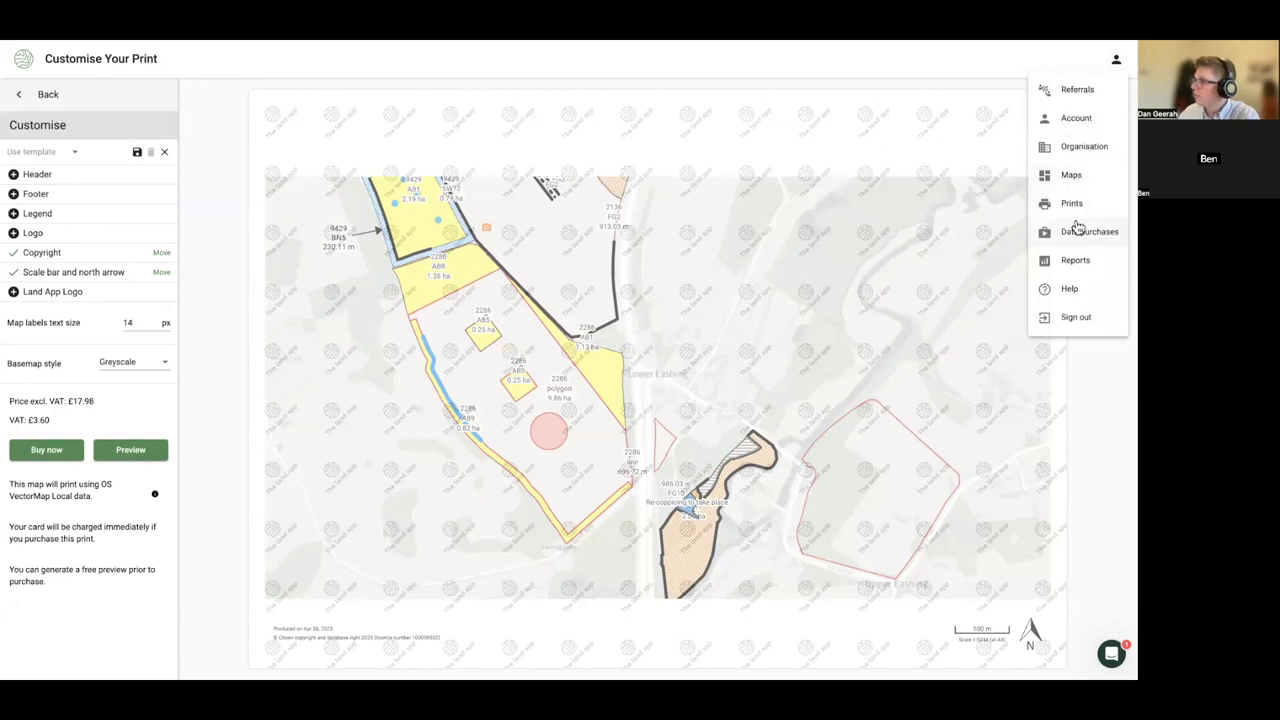
left_click(1071, 204)
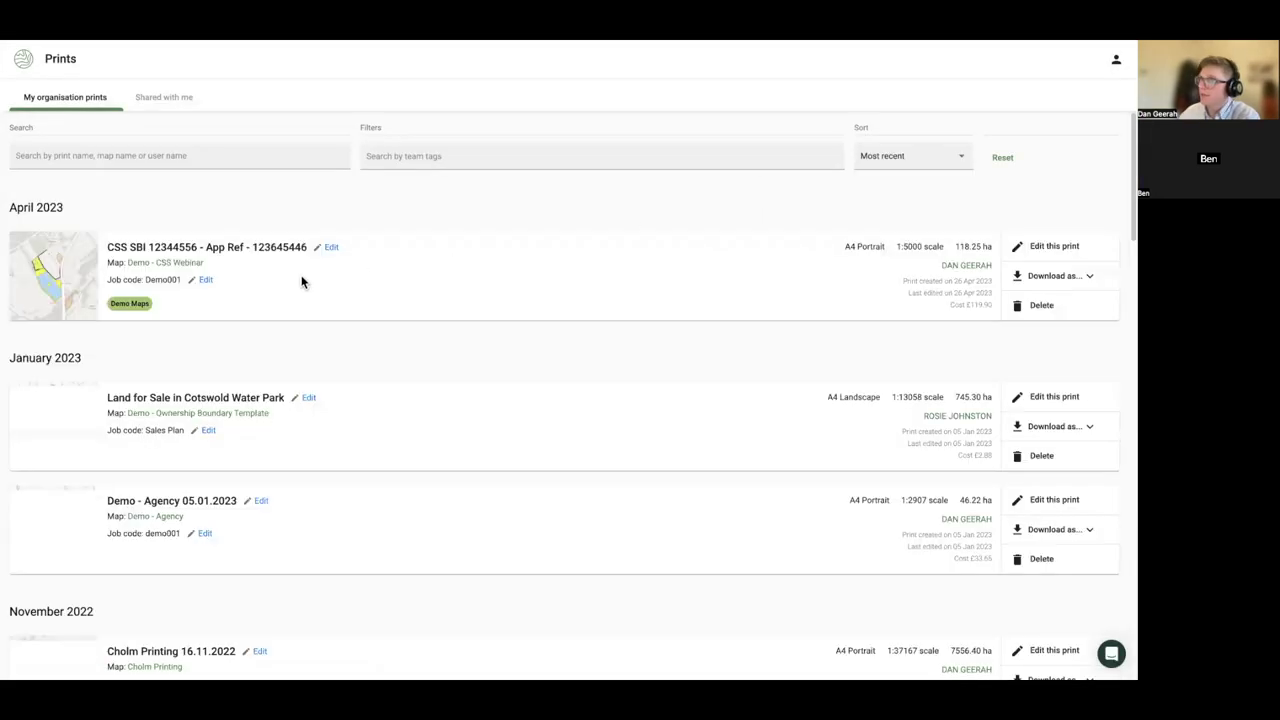
- Download the latest CSS print as a PDF, review it, and return to the Land App tab
left_click(1063, 280)
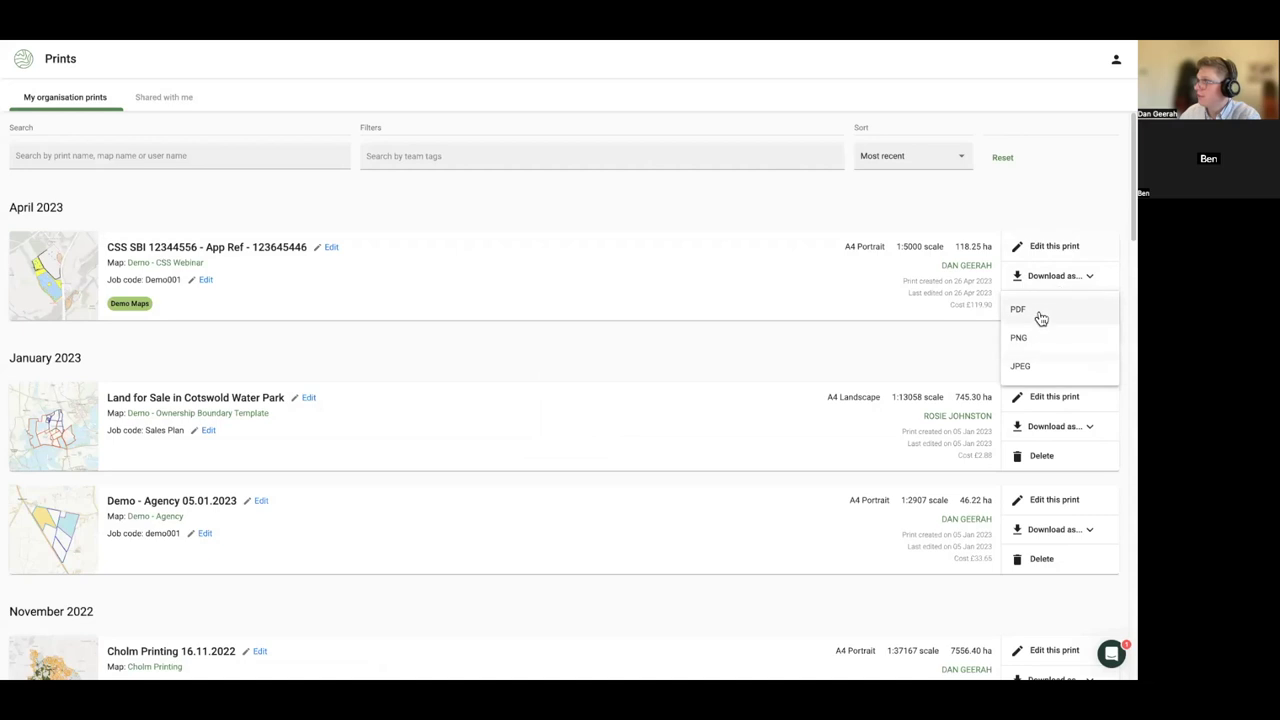
left_click(1025, 310)
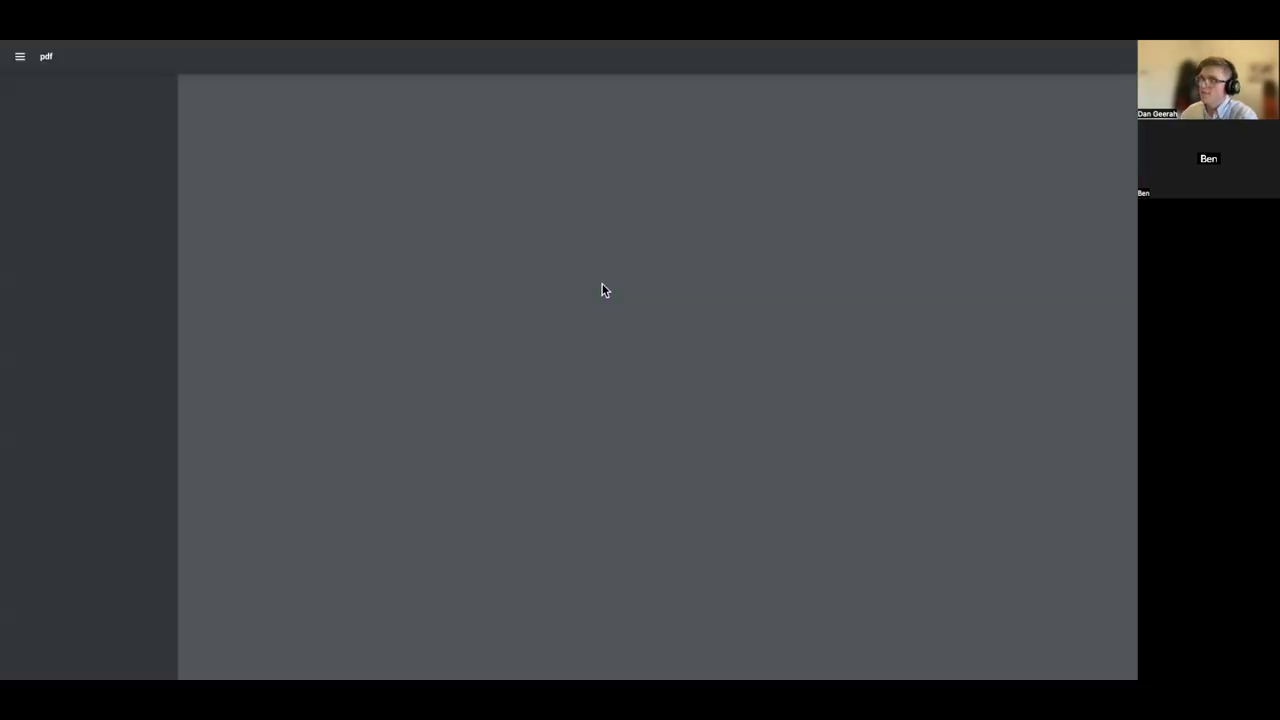
scroll(329, 372, "down", 1)
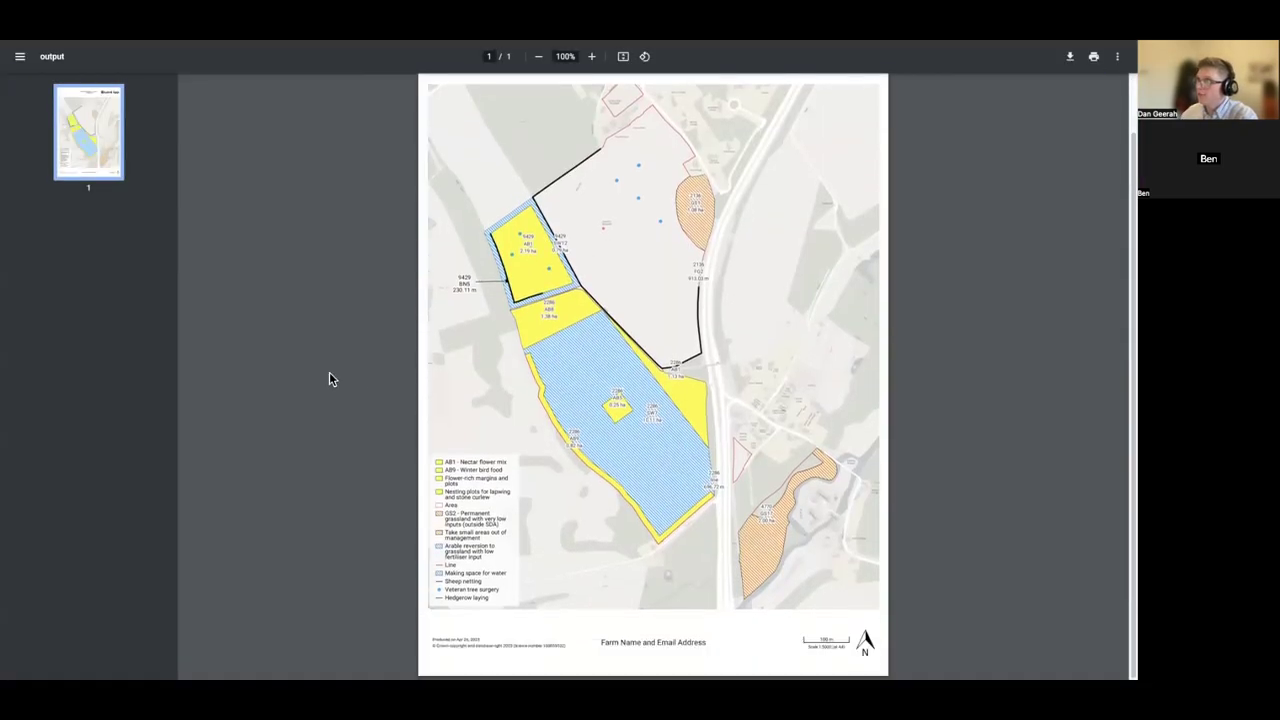
scroll(362, 377, "up", 1)
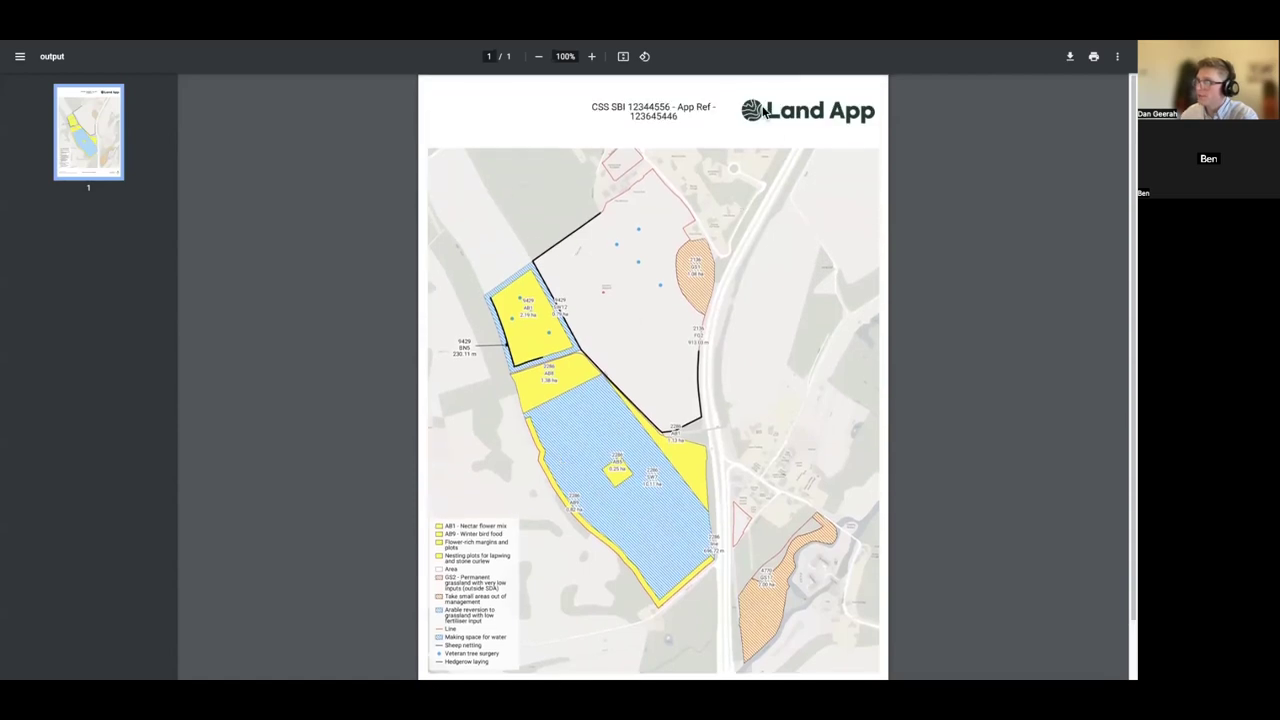
scroll(785, 142, "down", 1)
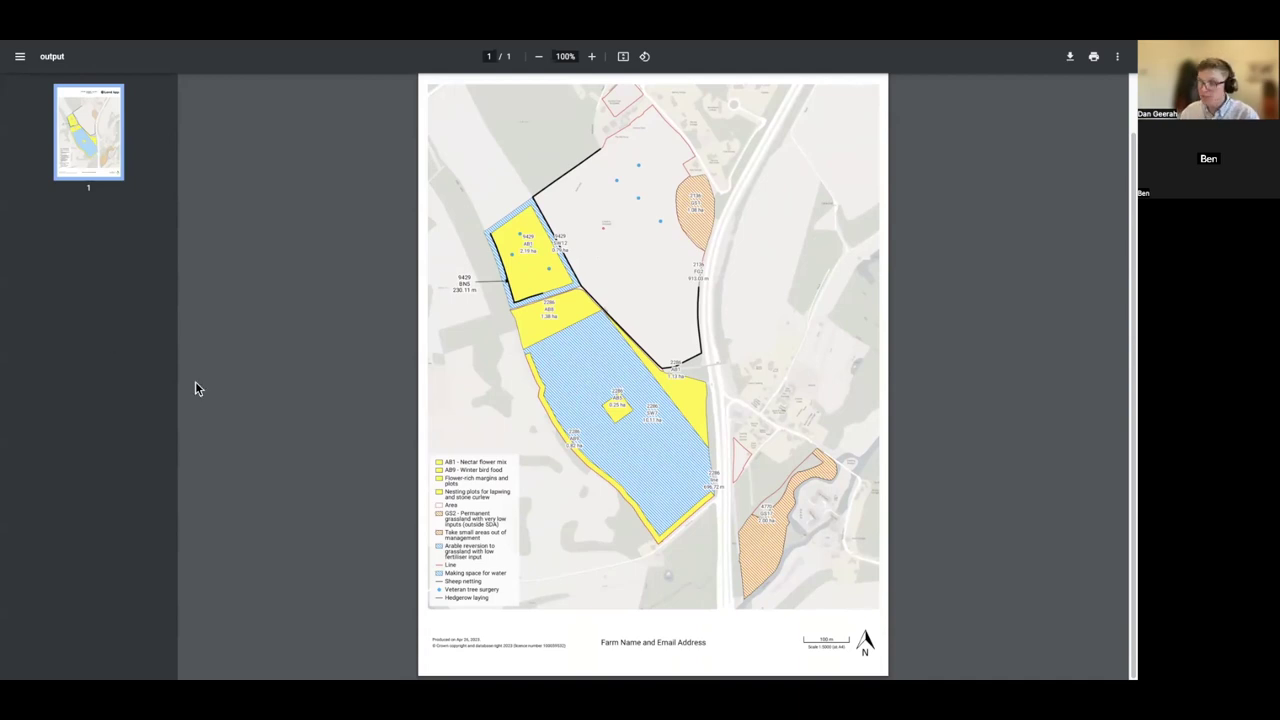
key("F11")
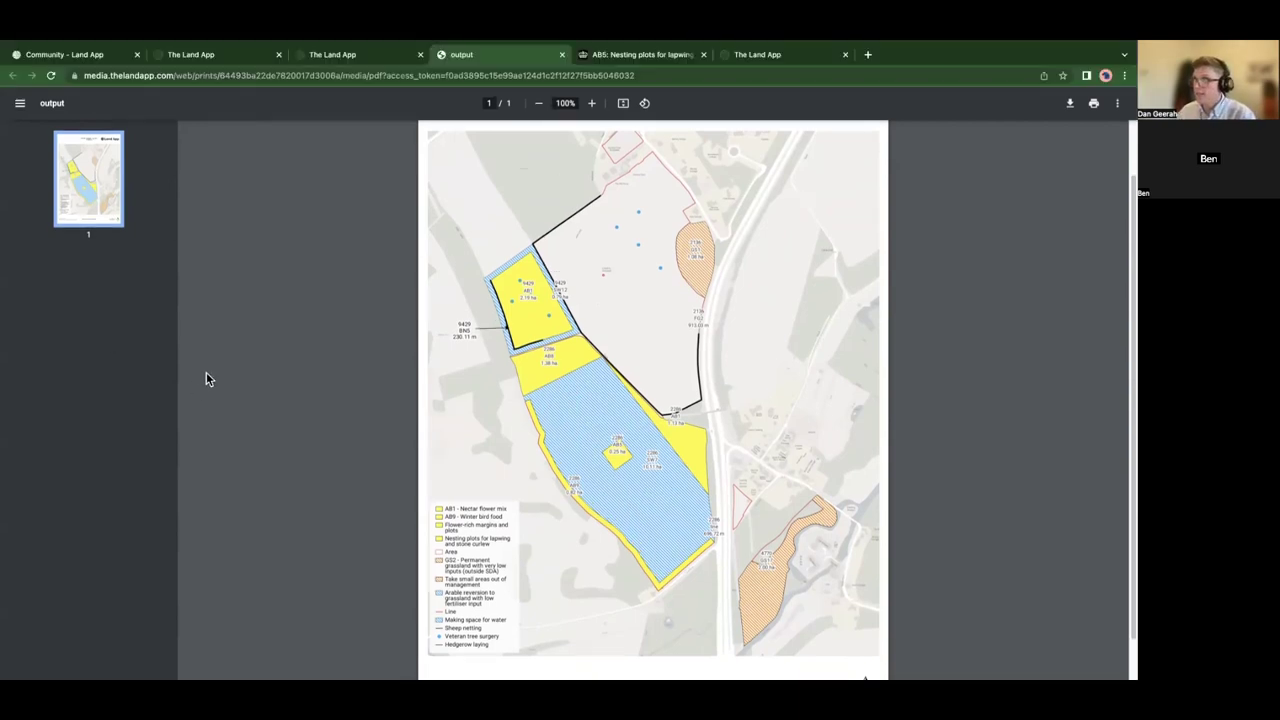
left_click(170, 58)
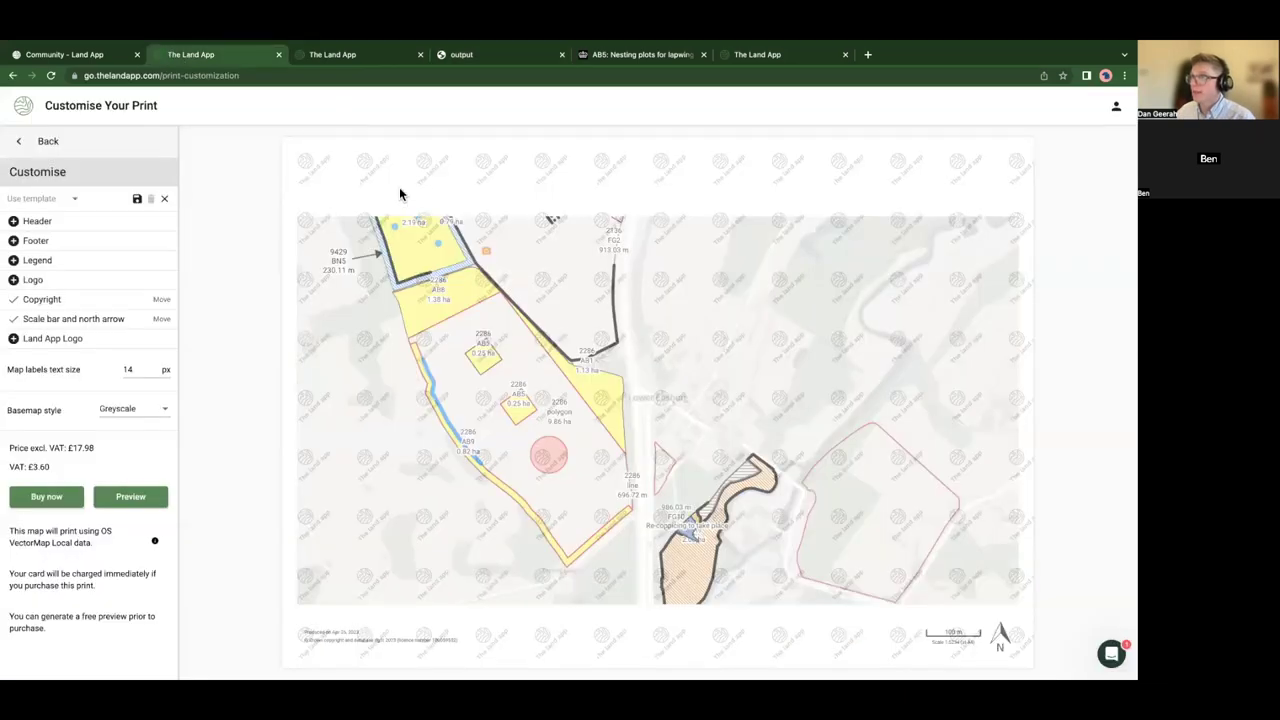
- Go Back from Customise Your Print, close the New print frame panel, and restore fullscreen
left_click(95, 150)
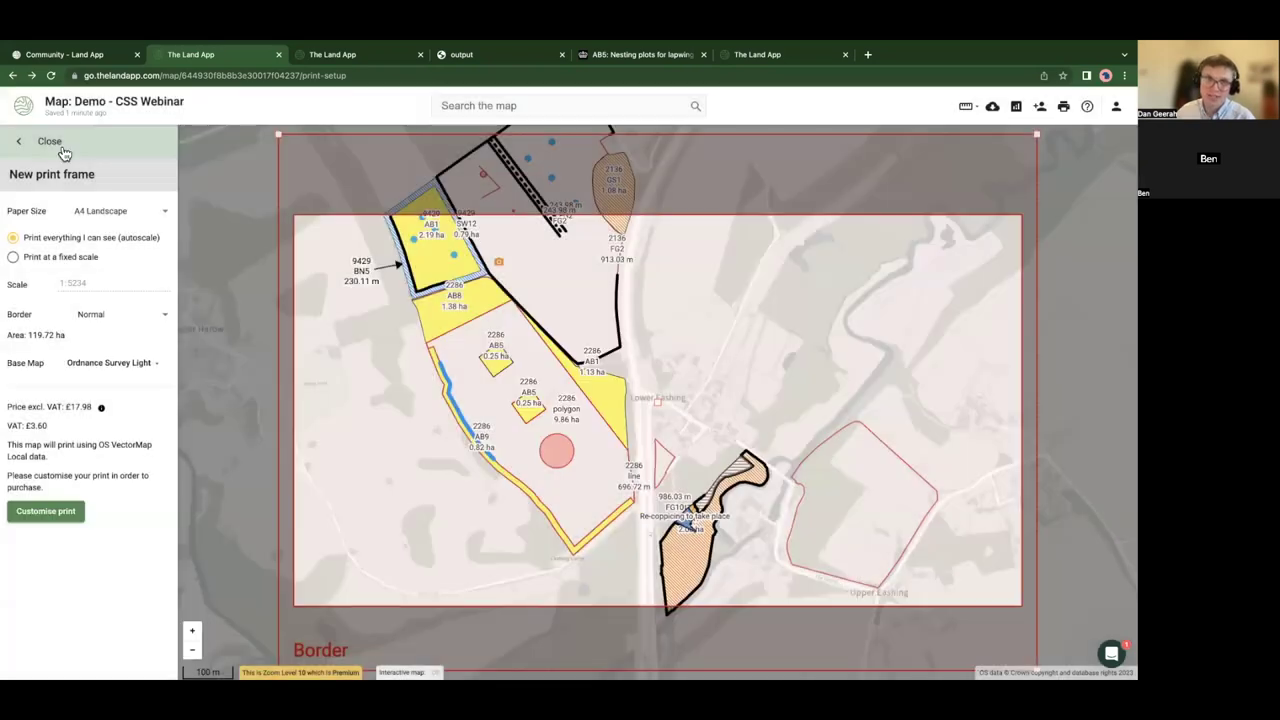
left_click(45, 143)
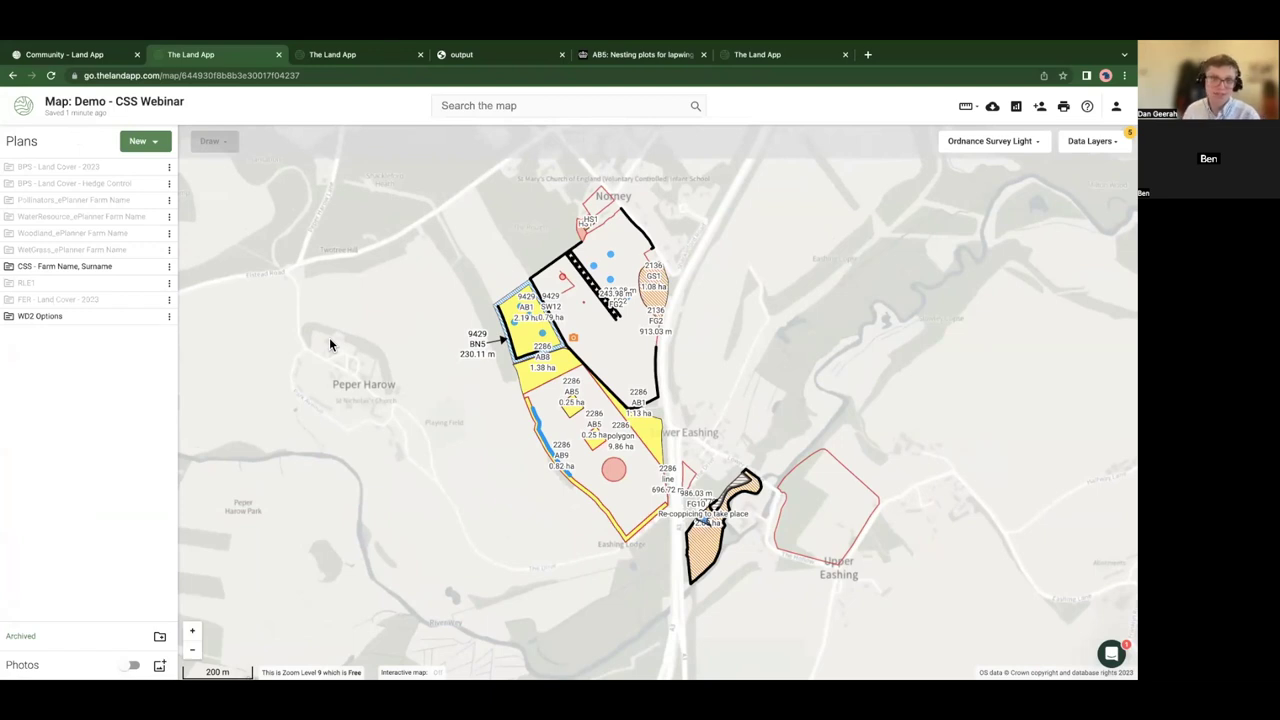
left_click_drag(474, 449, 466, 431)
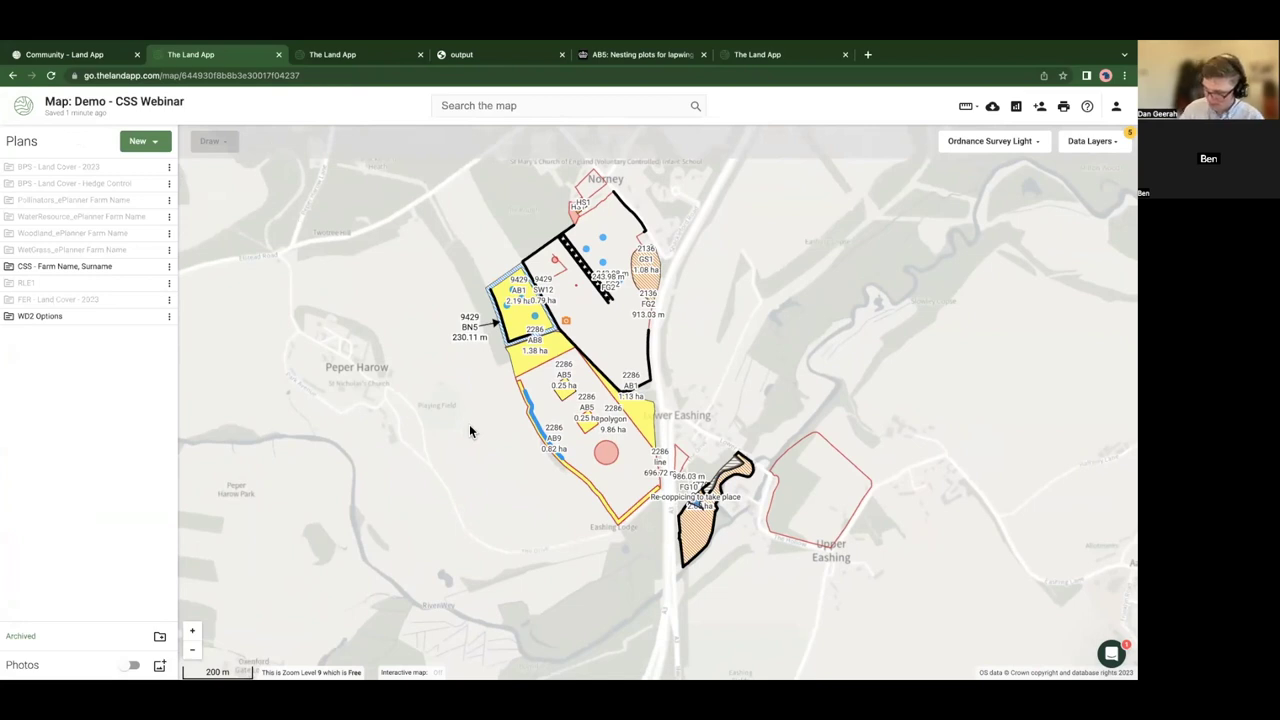
key("F11")
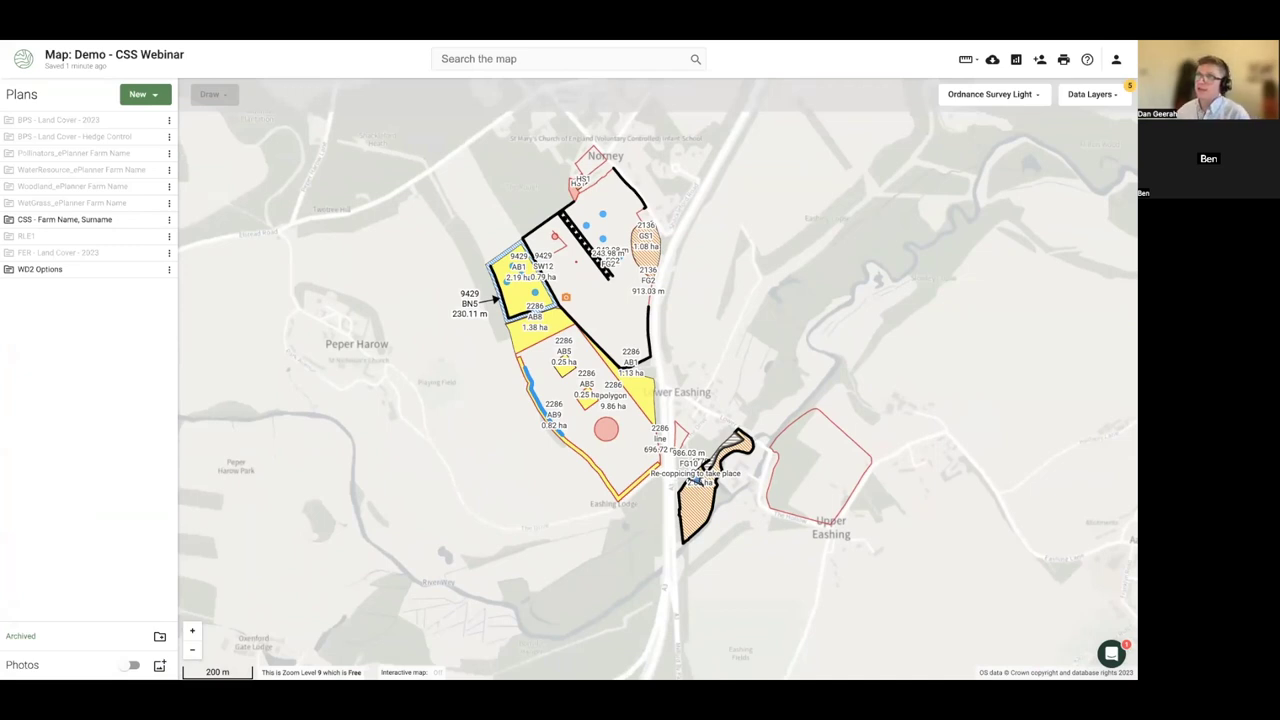
- View the import methods under New > Import data, then close them
left_click(145, 94)
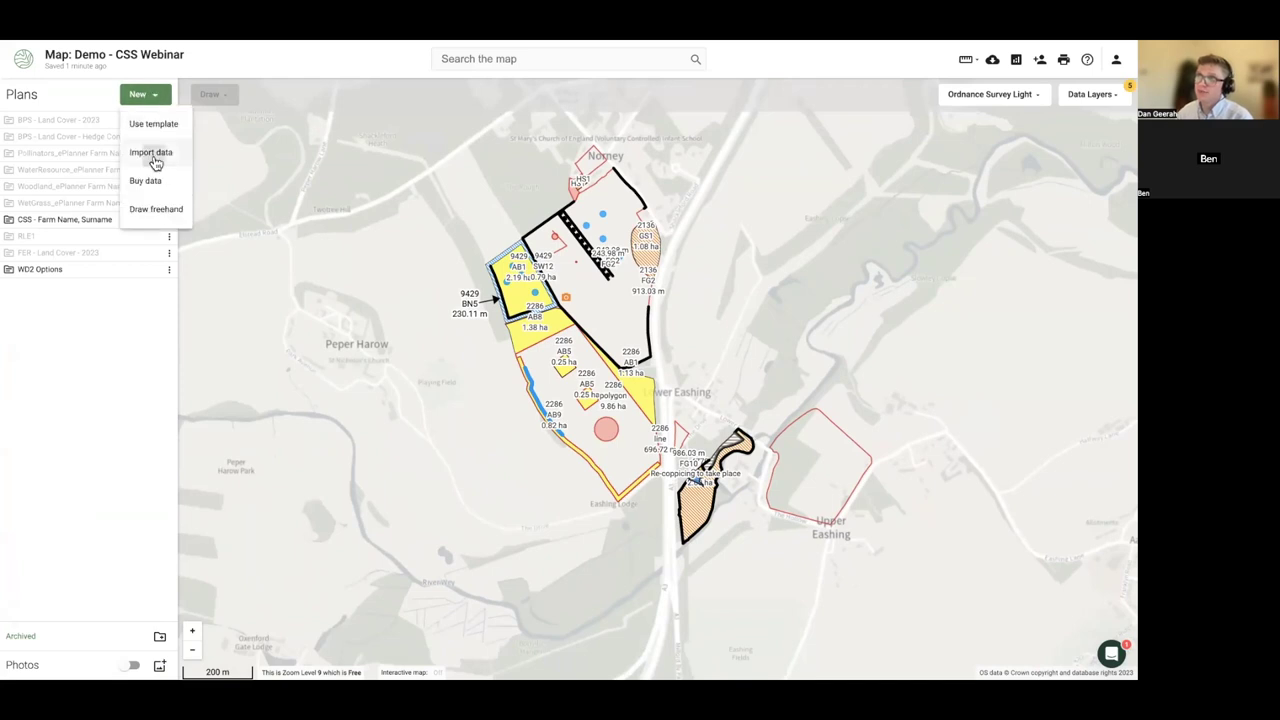
left_click(152, 157)
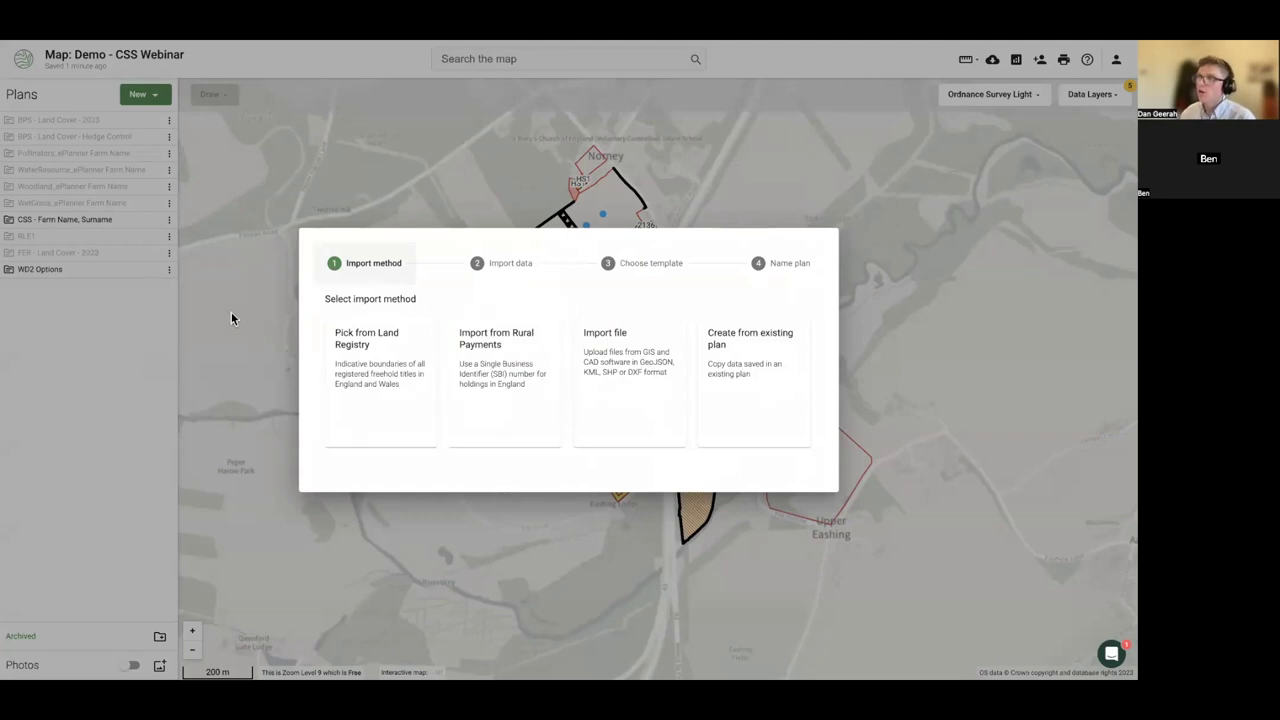
left_click(151, 100)
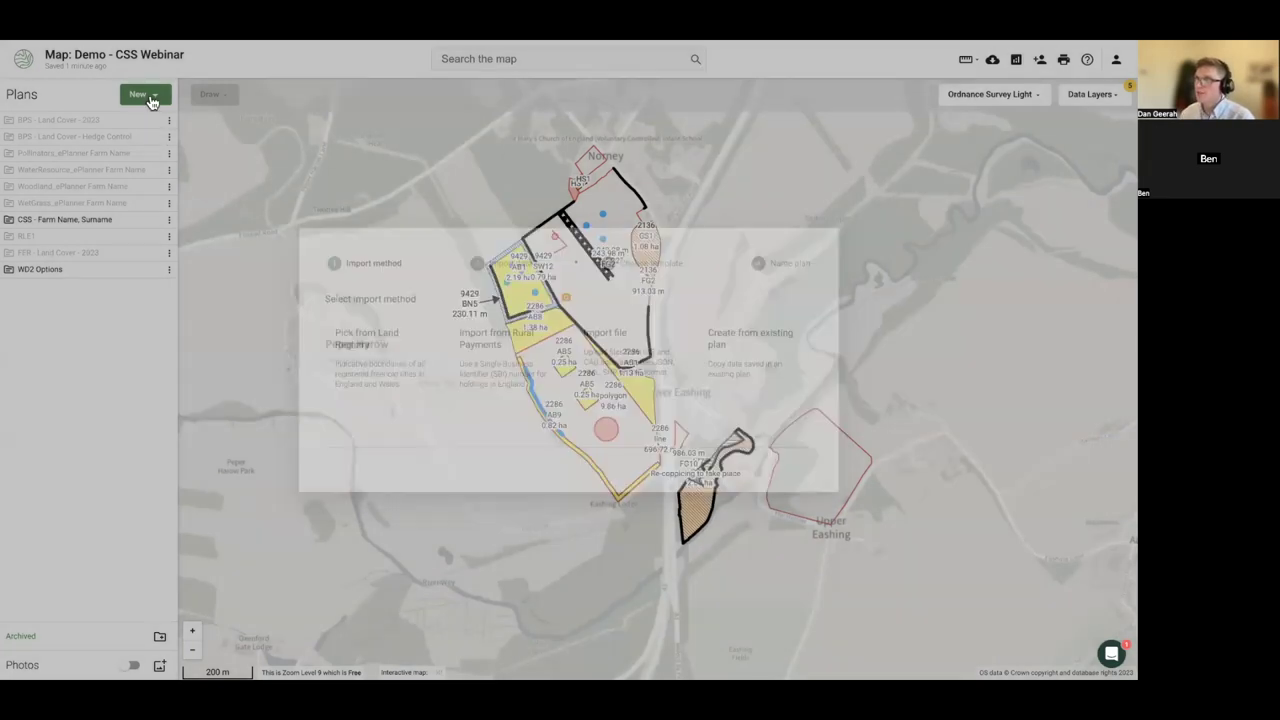
left_click(150, 155)
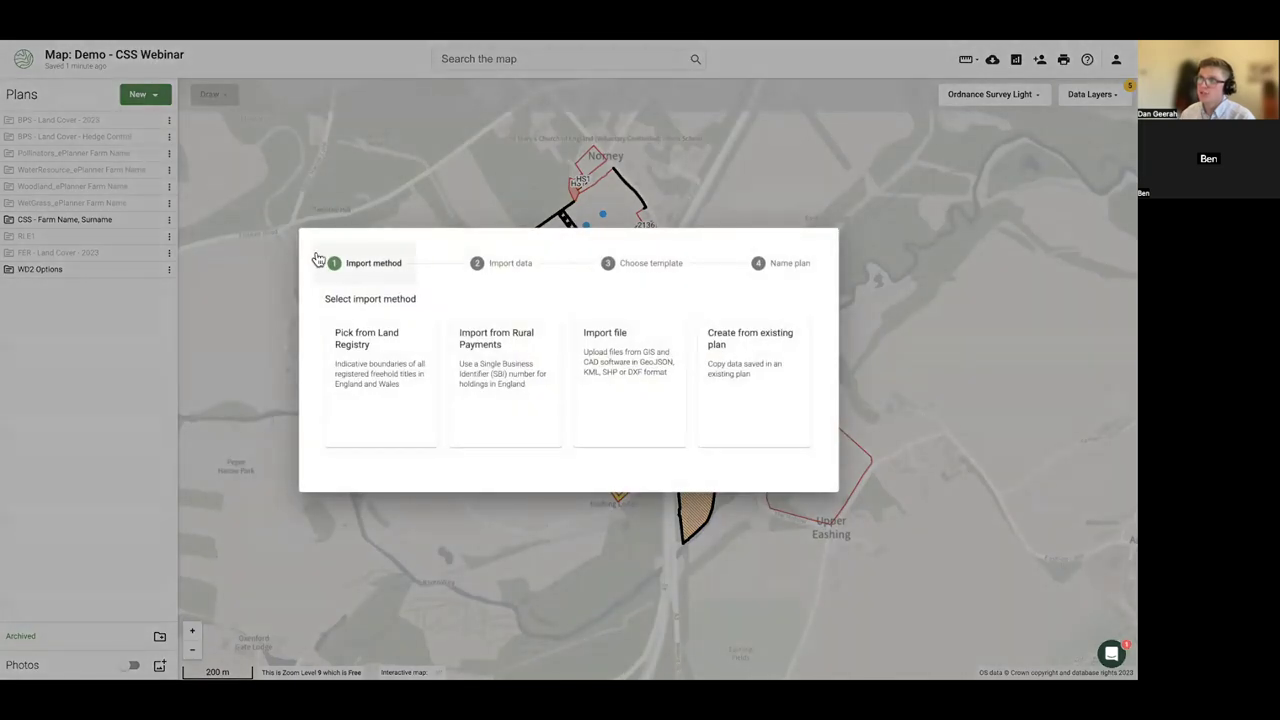
left_click(160, 100)
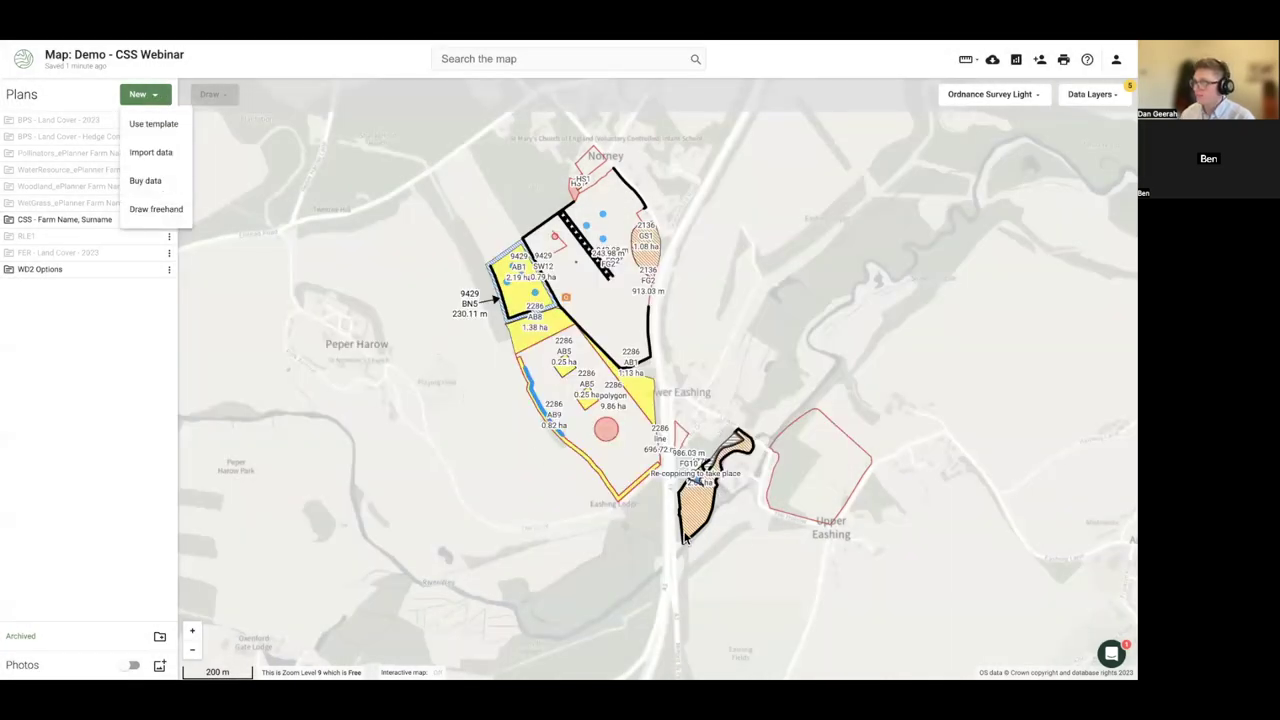
- Pan and zoom the map in around the Eashing plots
left_click_drag(735, 551, 623, 529)
scroll(558, 469, "up", 2)
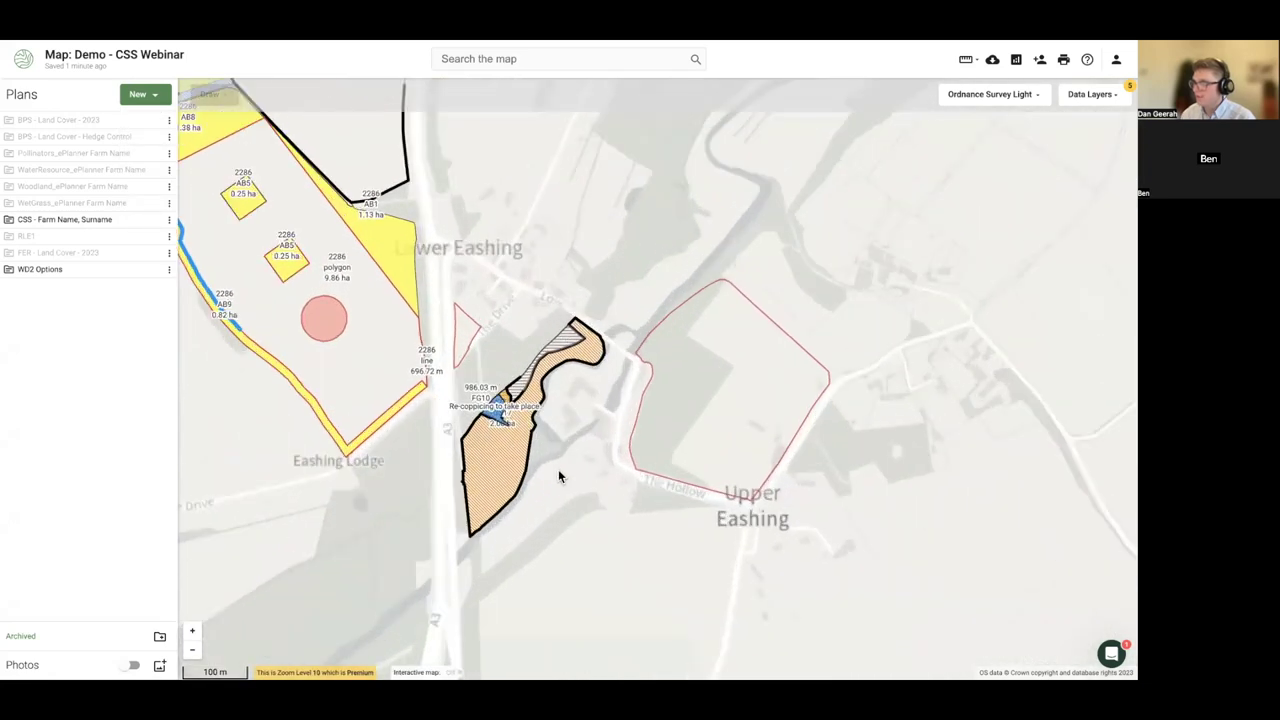
left_click(138, 94)
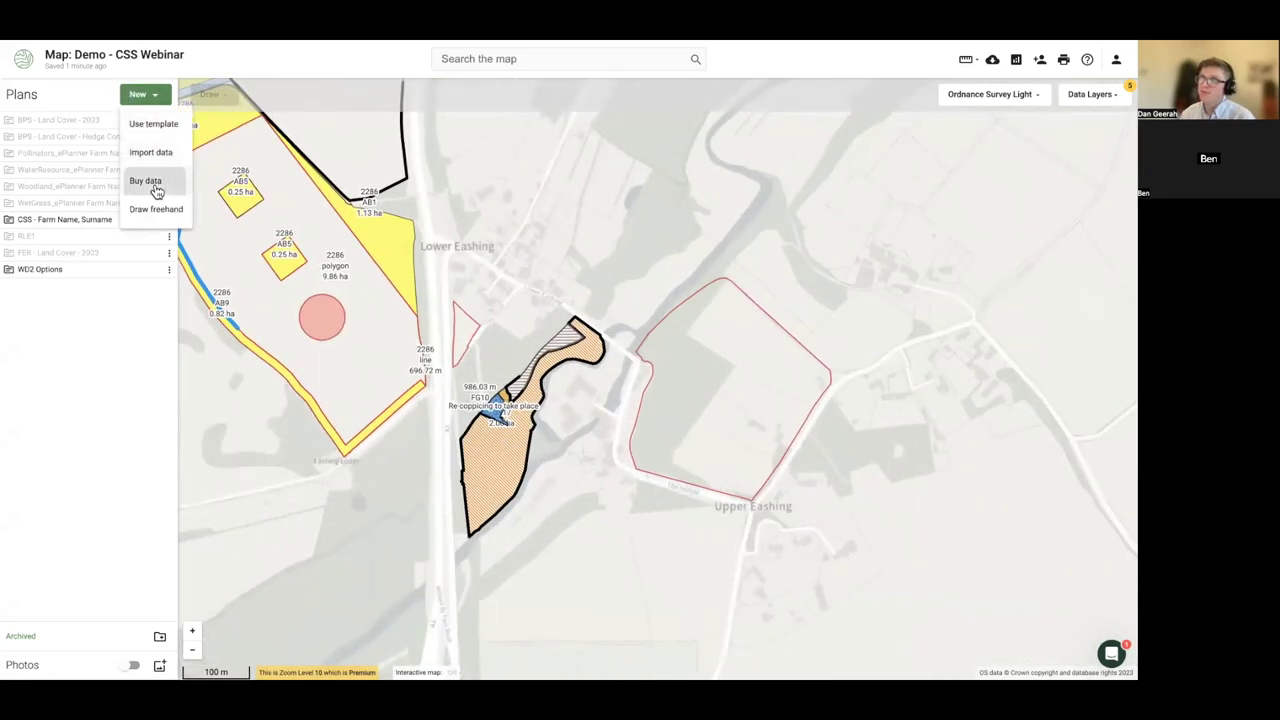
left_click(152, 180)
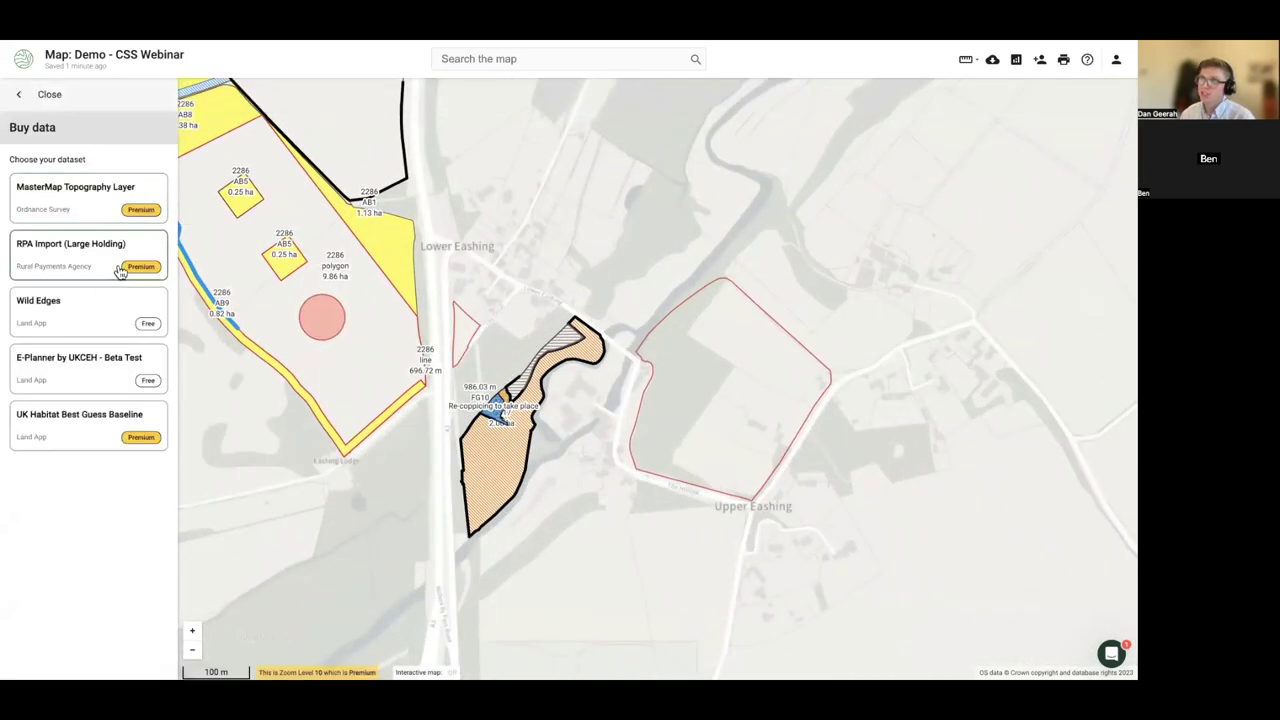
left_click(55, 262)
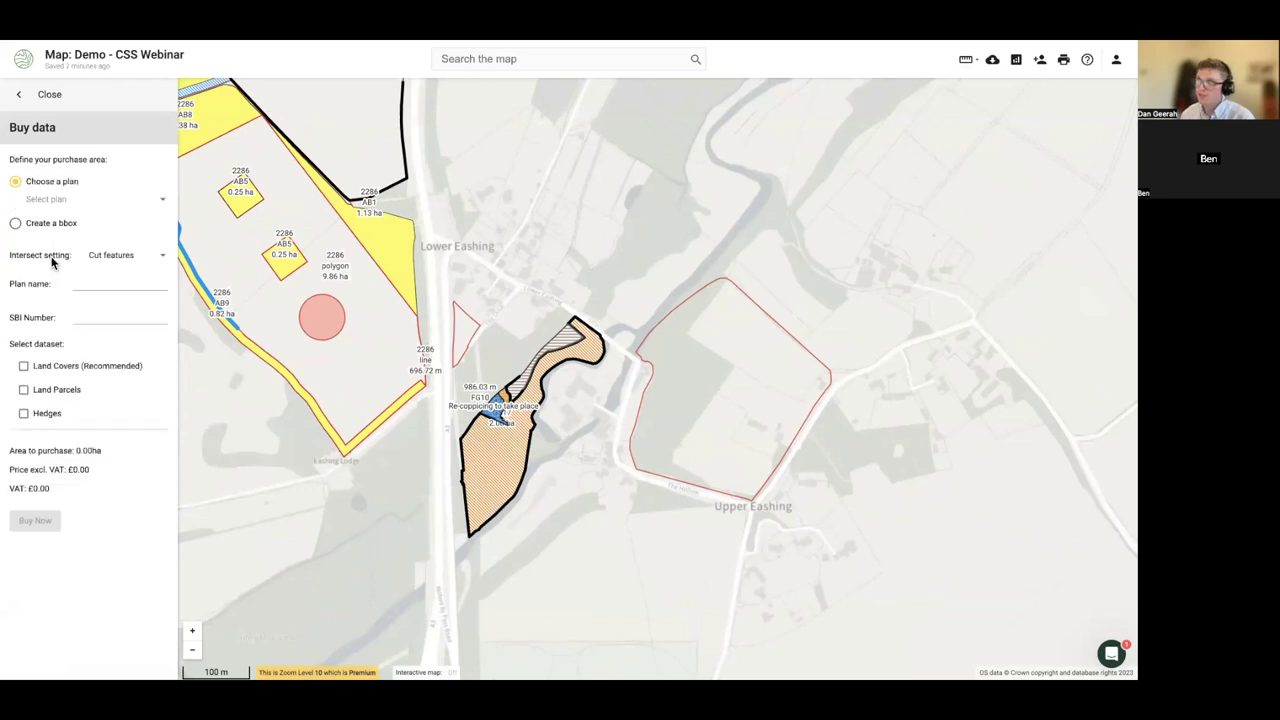
left_click(31, 223)
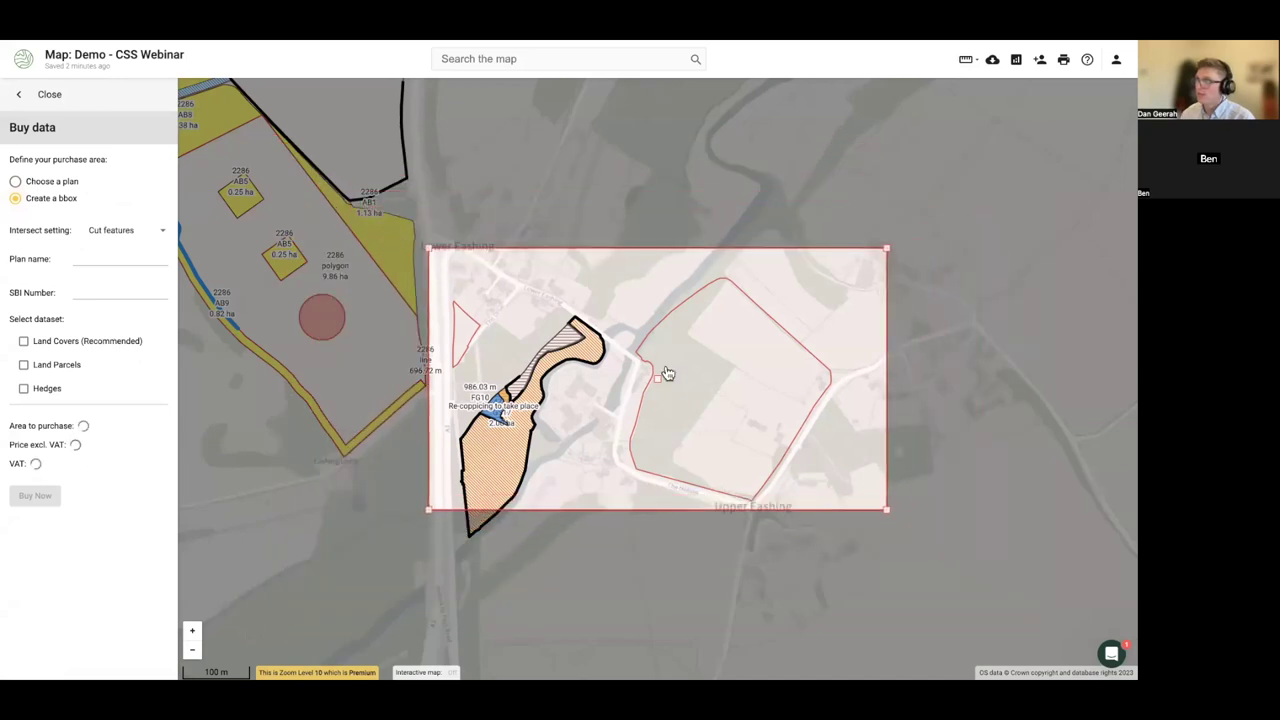
left_click_drag(654, 405, 674, 430)
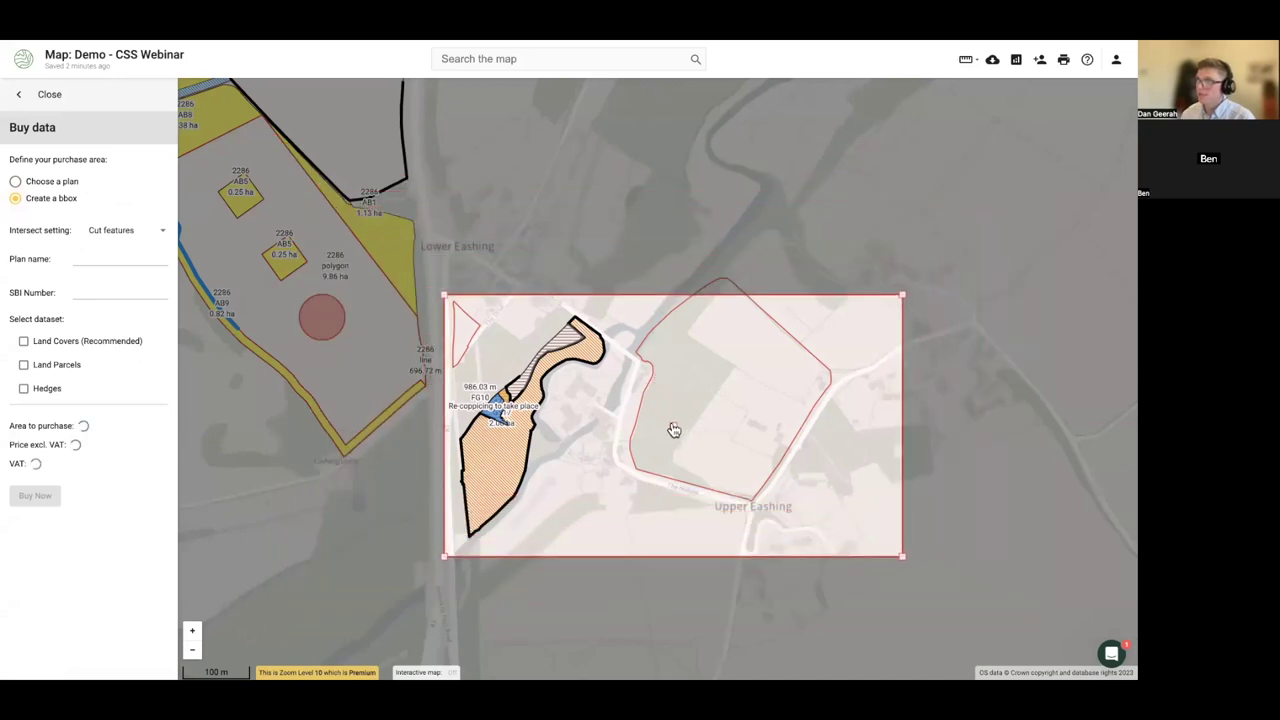
left_click(100, 291)
type("SU9444")
double_click(106, 291)
key("BackSpace")
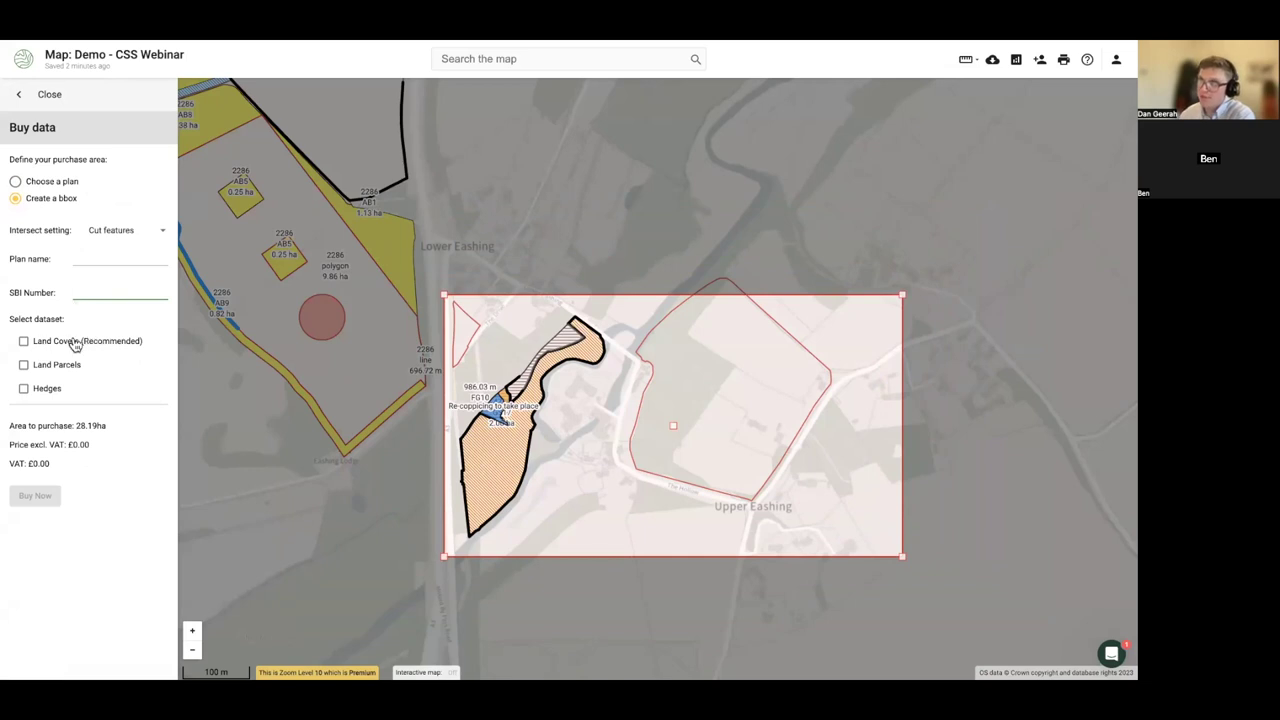
left_click(55, 106)
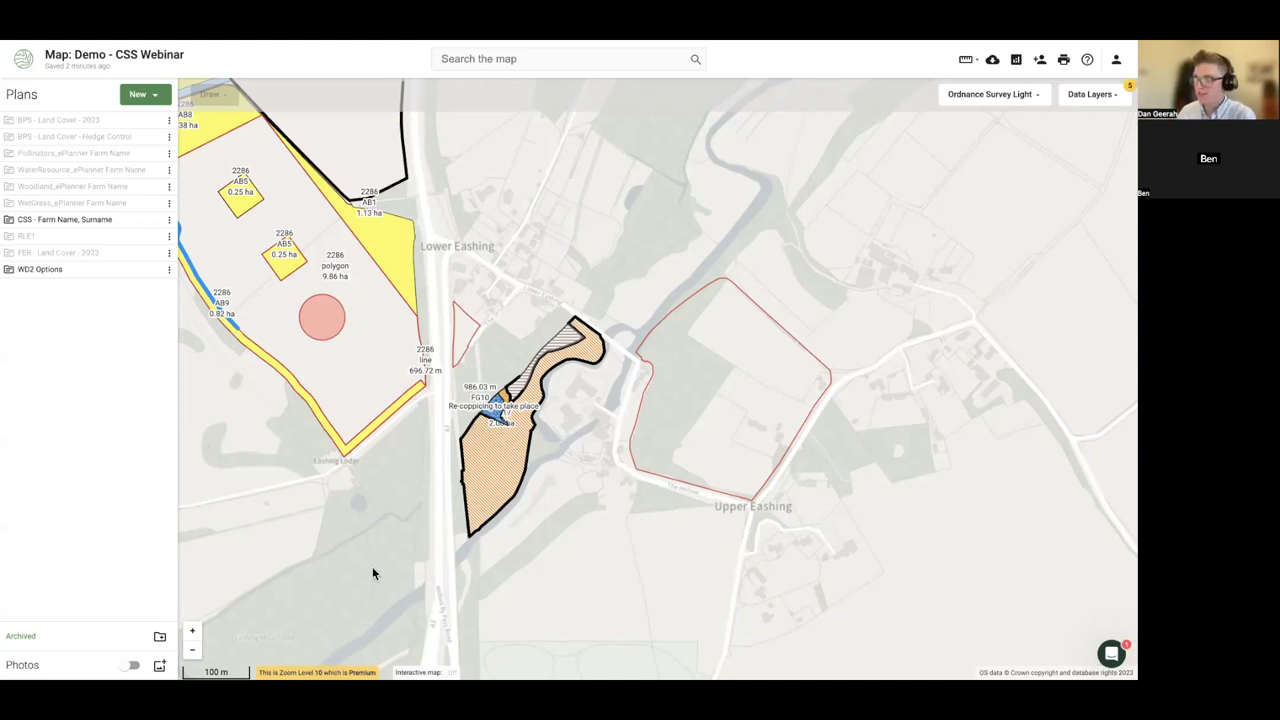
- Turn on the Photos layer, zoom in, and open an orange photo marker's Photo panel
scroll(330, 530, "down", 2)
left_click_drag(298, 501, 336, 515)
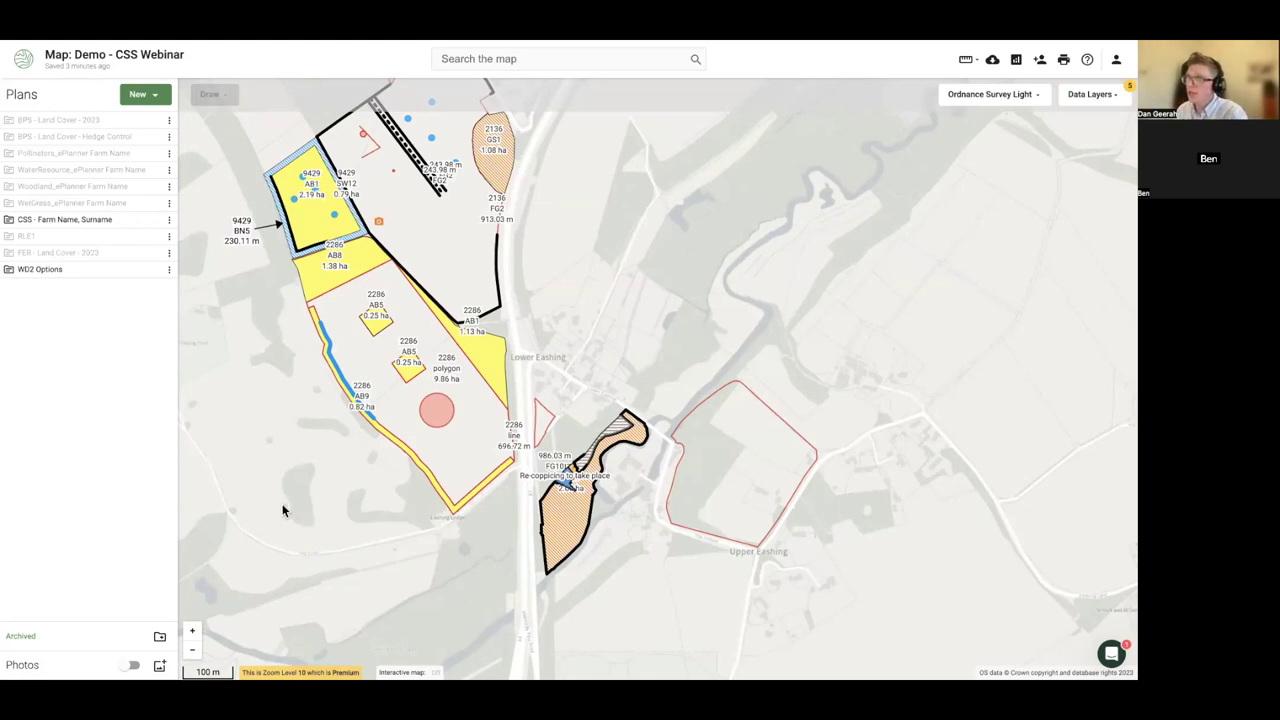
left_click_drag(283, 509, 425, 580)
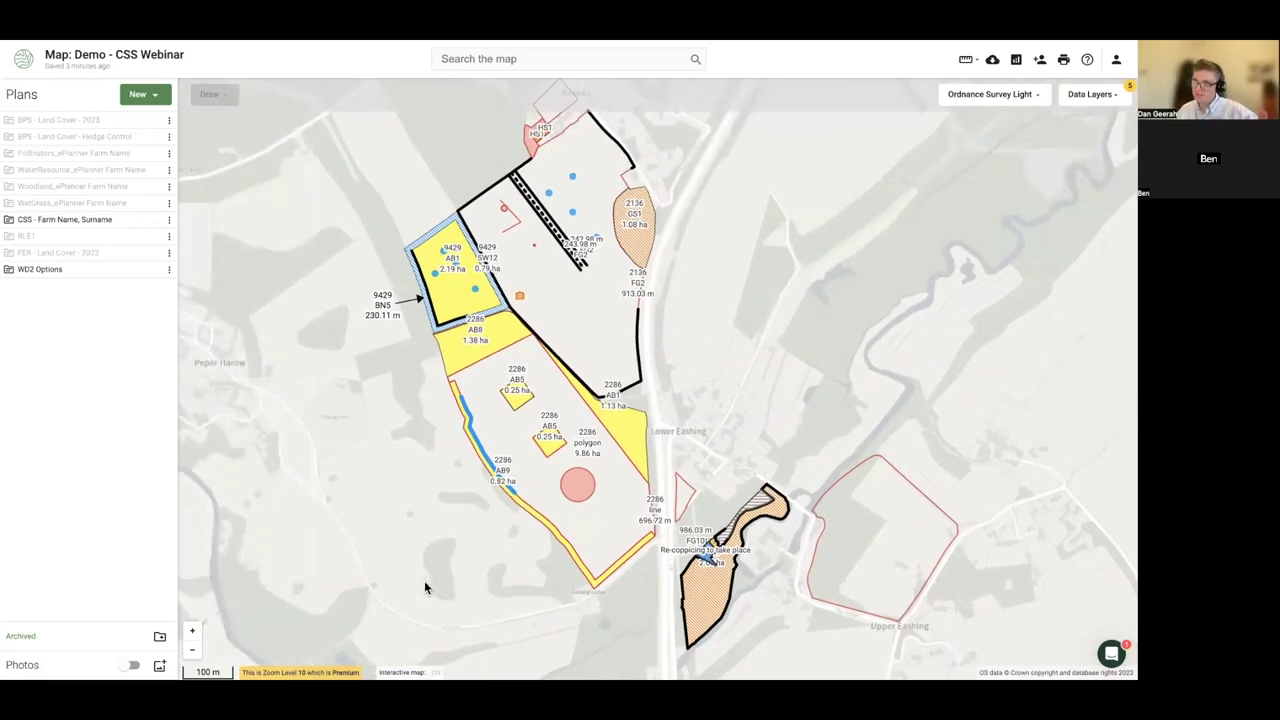
left_click(130, 665)
scroll(486, 317, "up", 5)
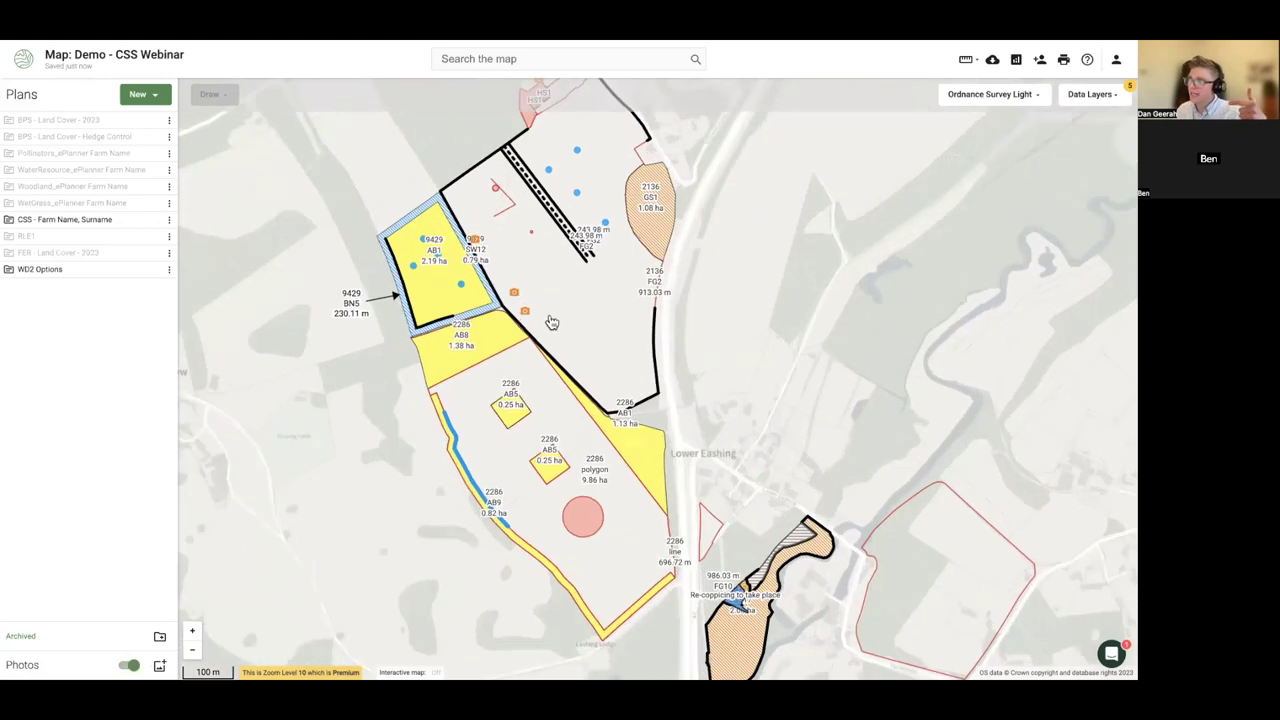
left_click(482, 304)
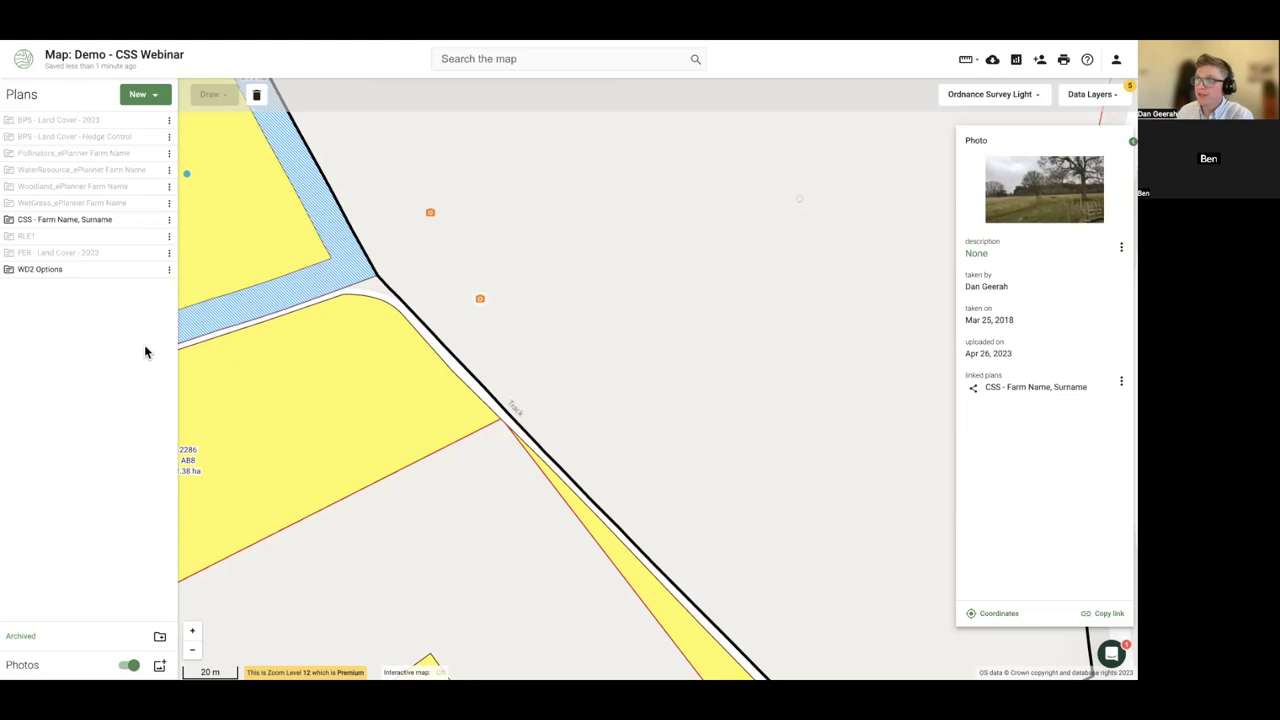
mouse_move(152, 223)
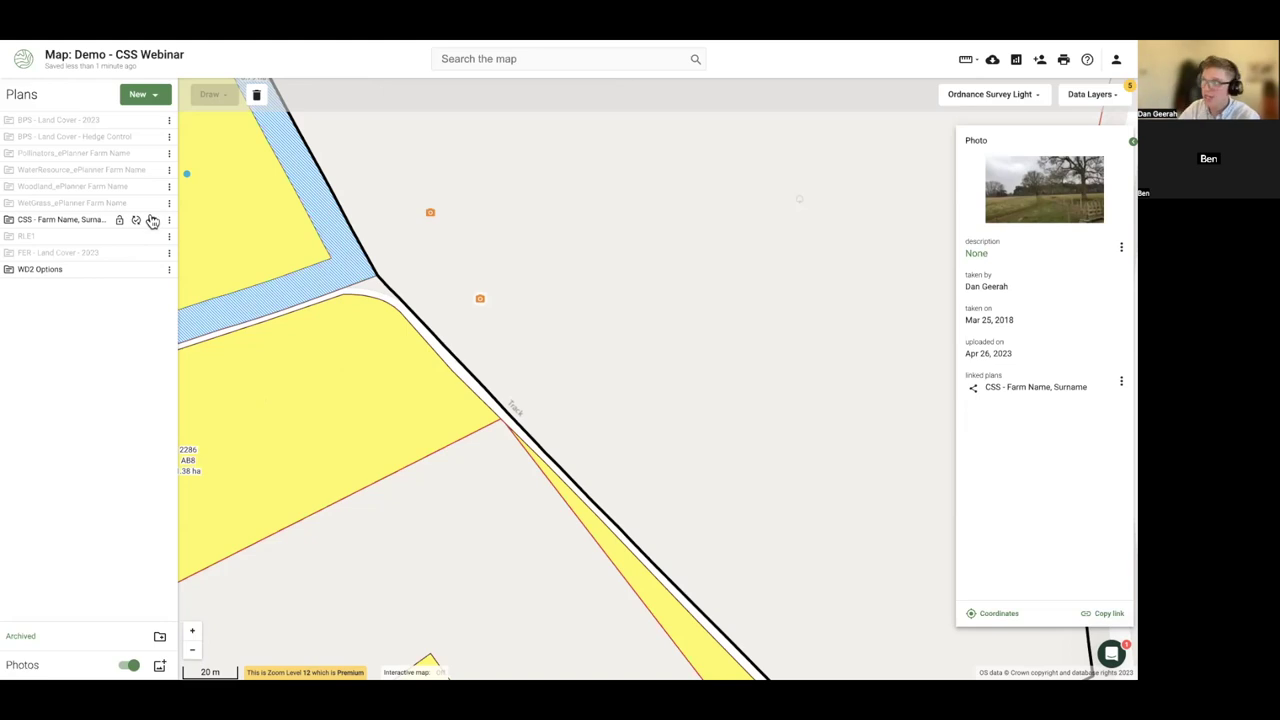
scroll(714, 454, "down", 2)
- Select GS1, copy its National Grid Field Number, and add a Geometric Center Point
left_click_drag(773, 440, 637, 508)
left_click(690, 277)
left_click_drag(782, 378, 697, 420)
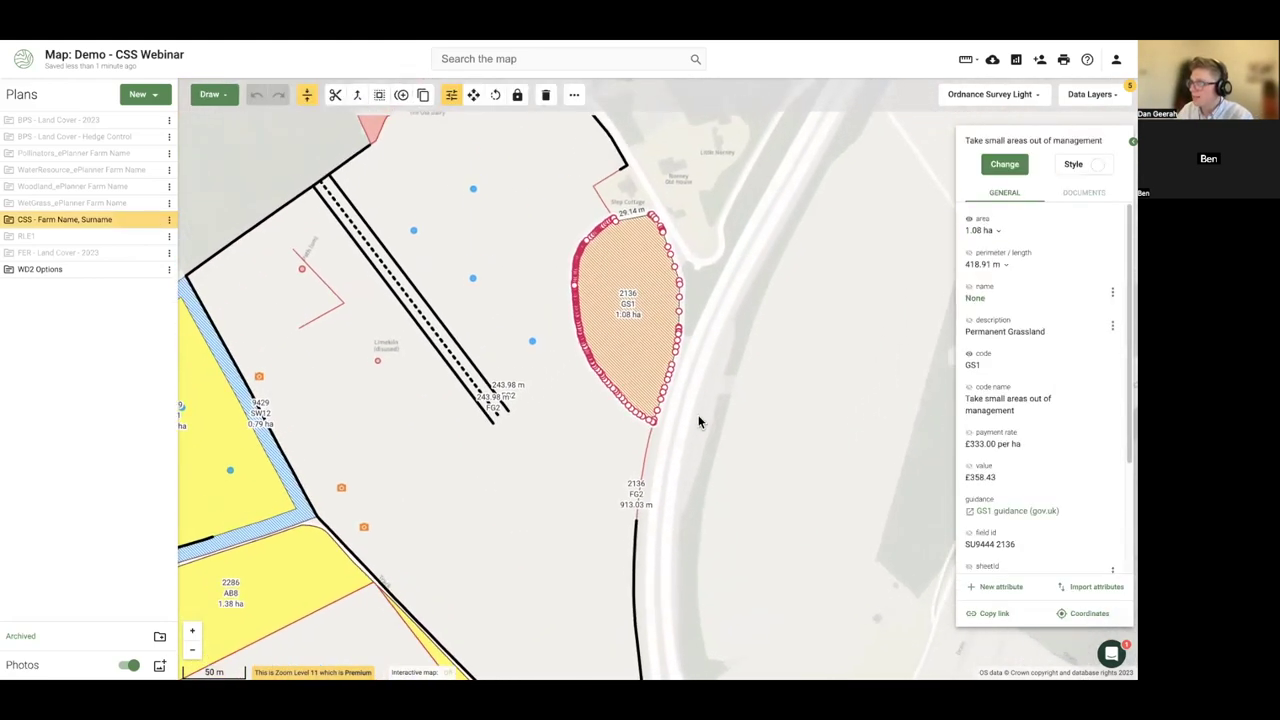
scroll(617, 349, "up", 2)
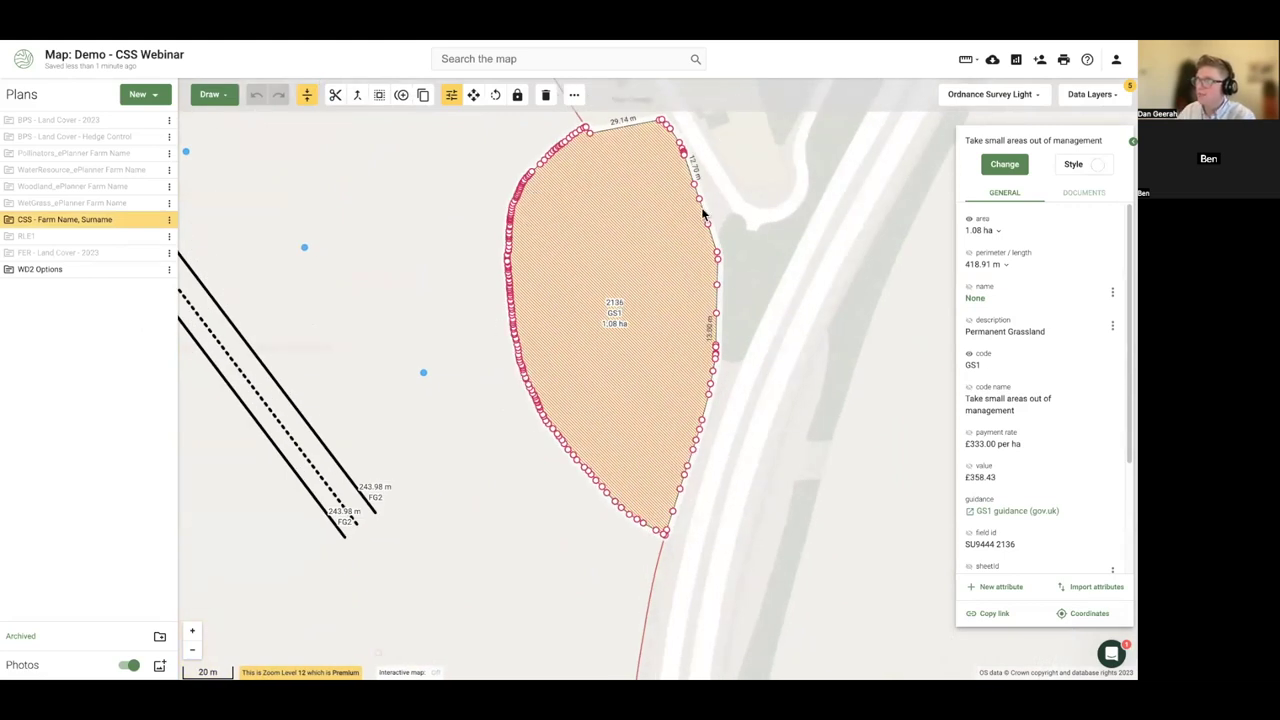
left_click(1088, 614)
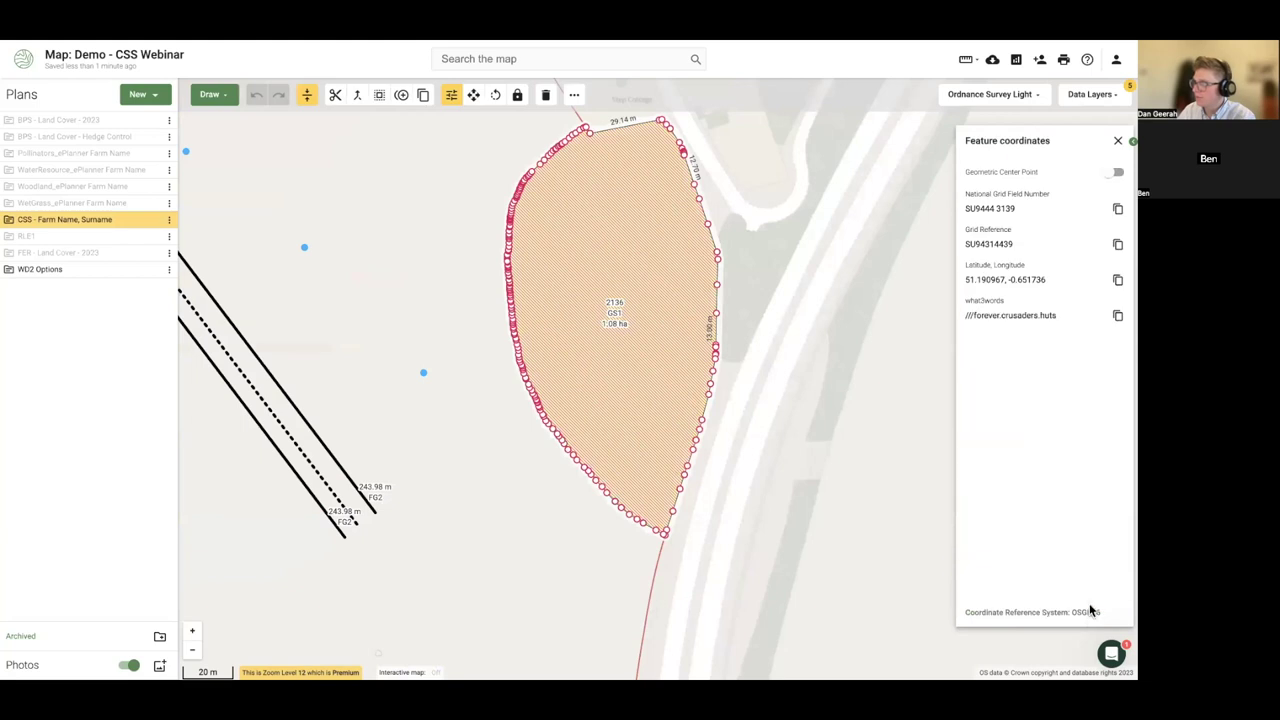
left_click(1118, 209)
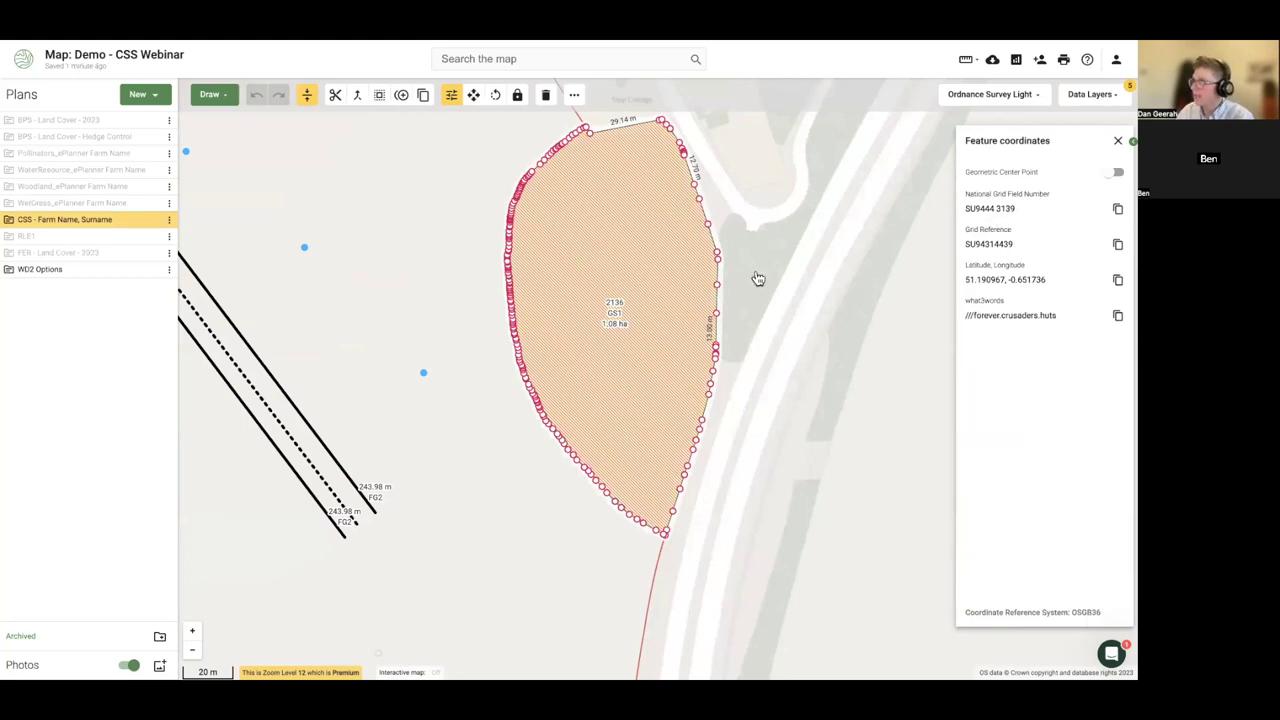
left_click_drag(1019, 209, 965, 209)
left_click(1115, 172)
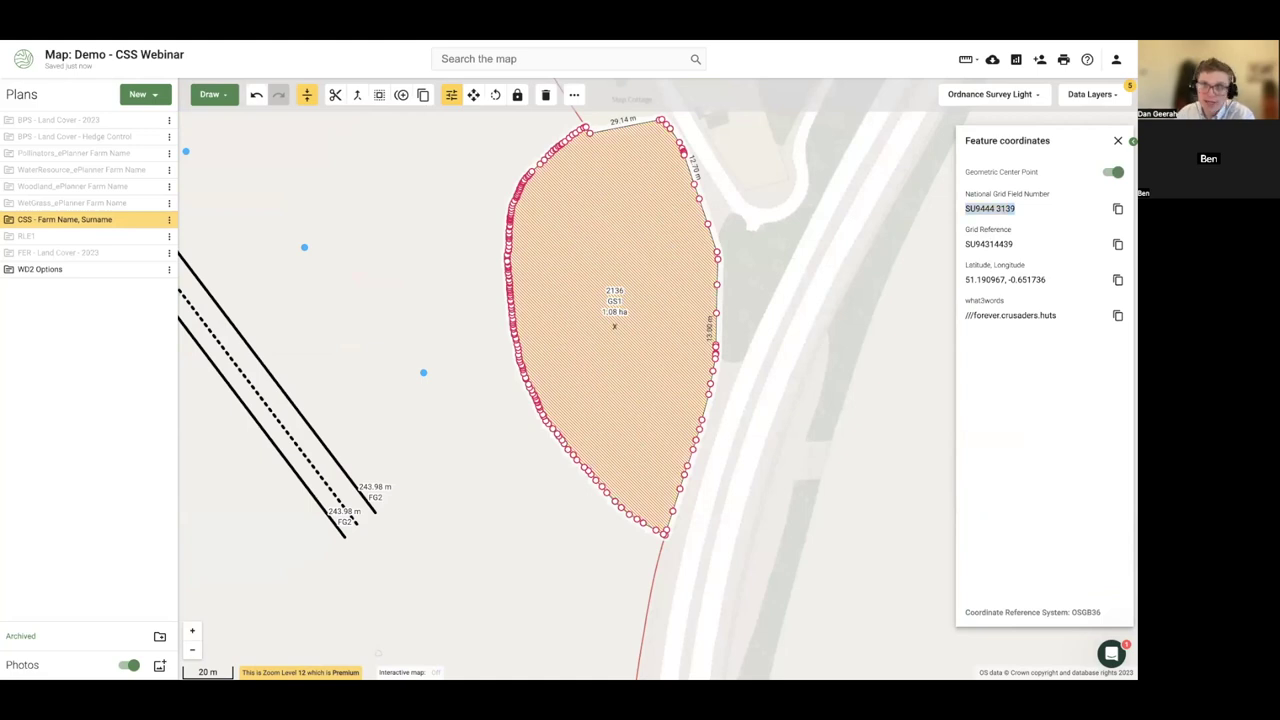
- Show the BPS - Land Cover - 2023 plan in Table view
scroll(742, 427, "up", 1)
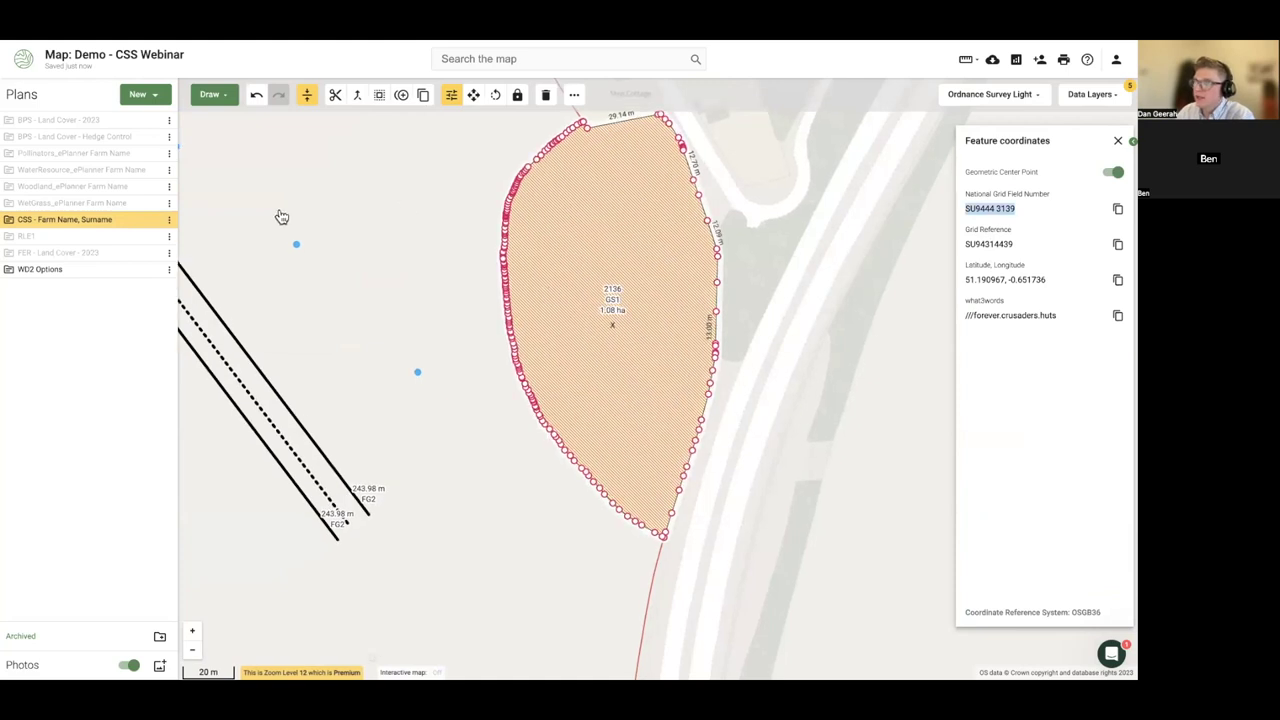
left_click(169, 122)
left_click(190, 204)
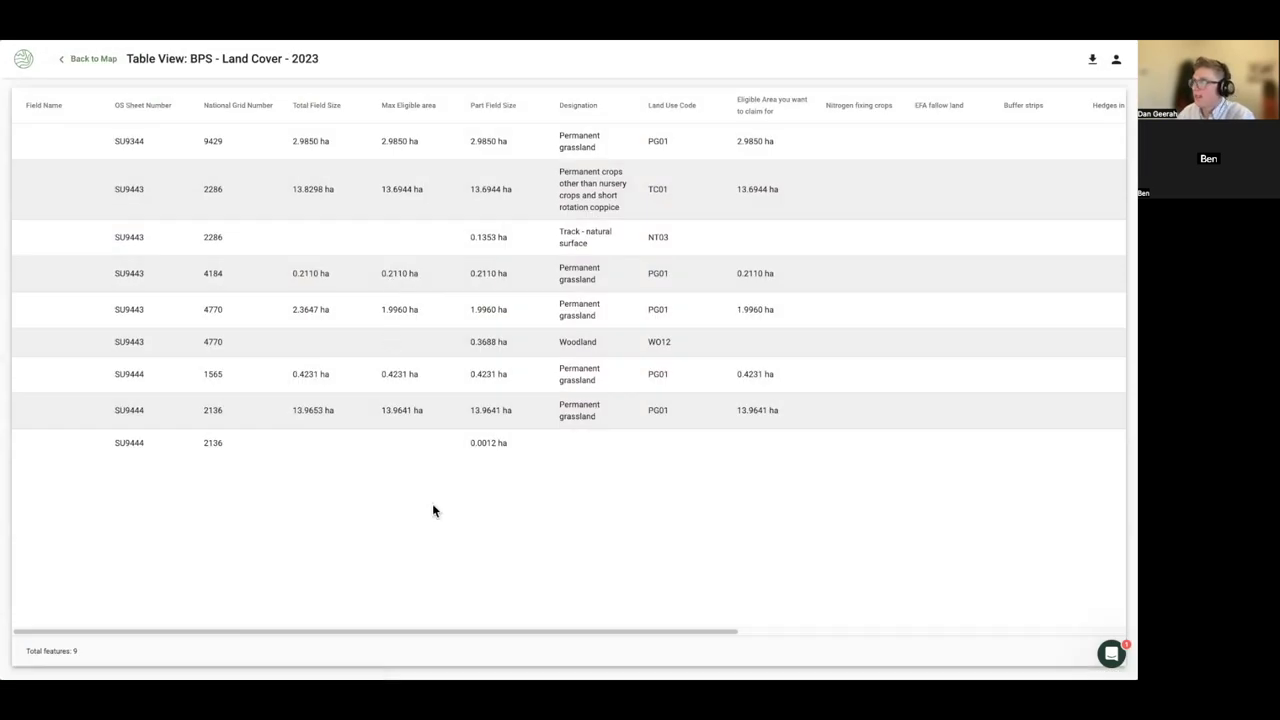
- Scroll across the BPS table, go Back to Map, and deselect the GS1 field
left_click_drag(414, 632, 638, 100)
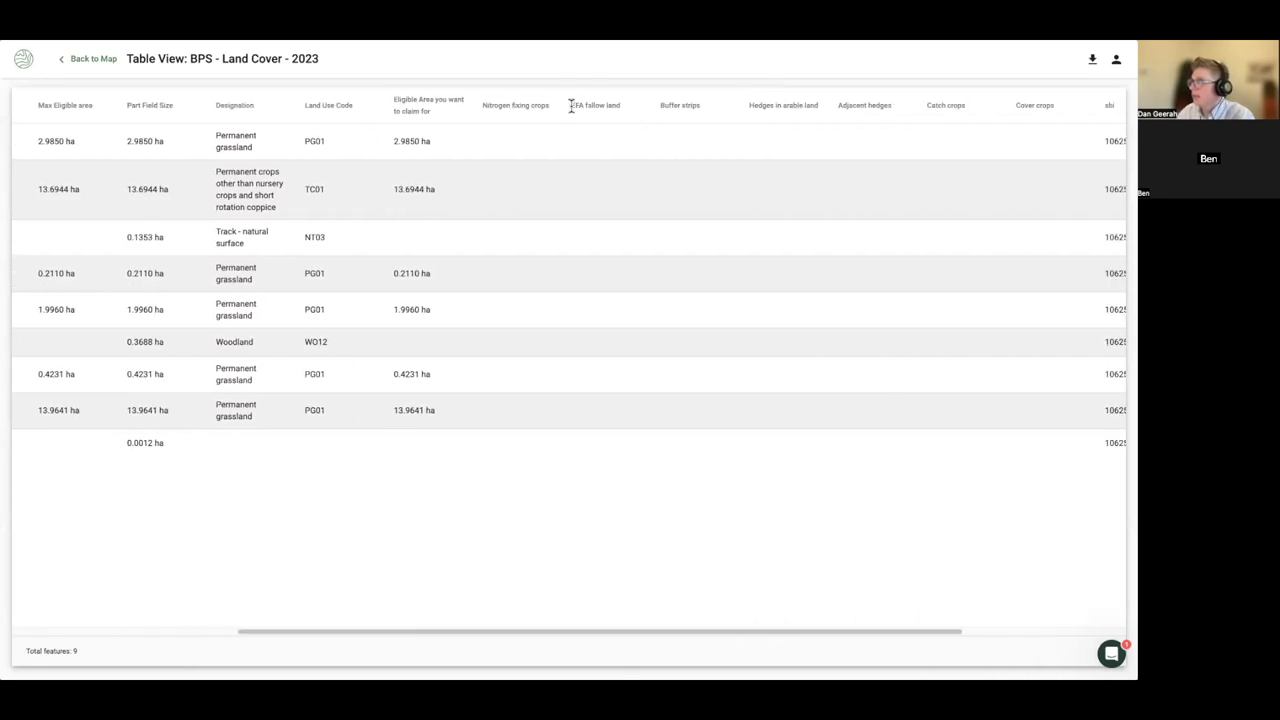
left_click_drag(557, 634, 263, 603)
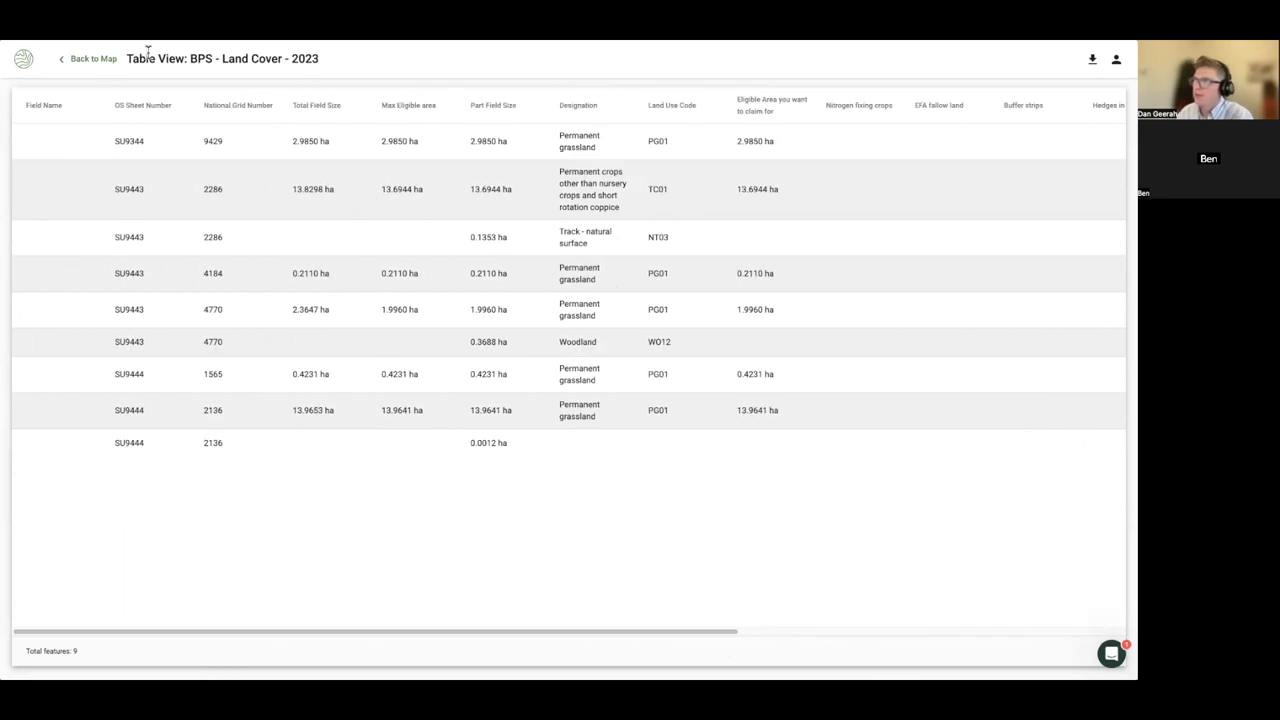
left_click(106, 59)
left_click(780, 477)
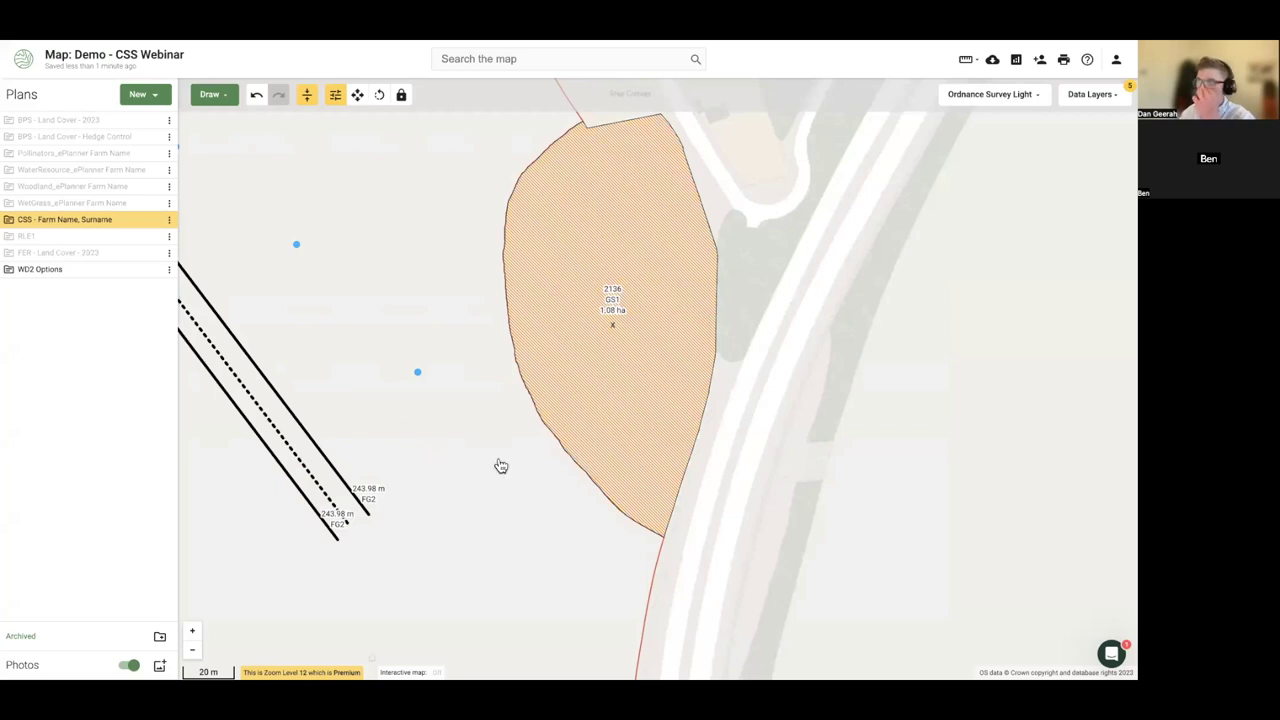
scroll(472, 360, "down", 1)
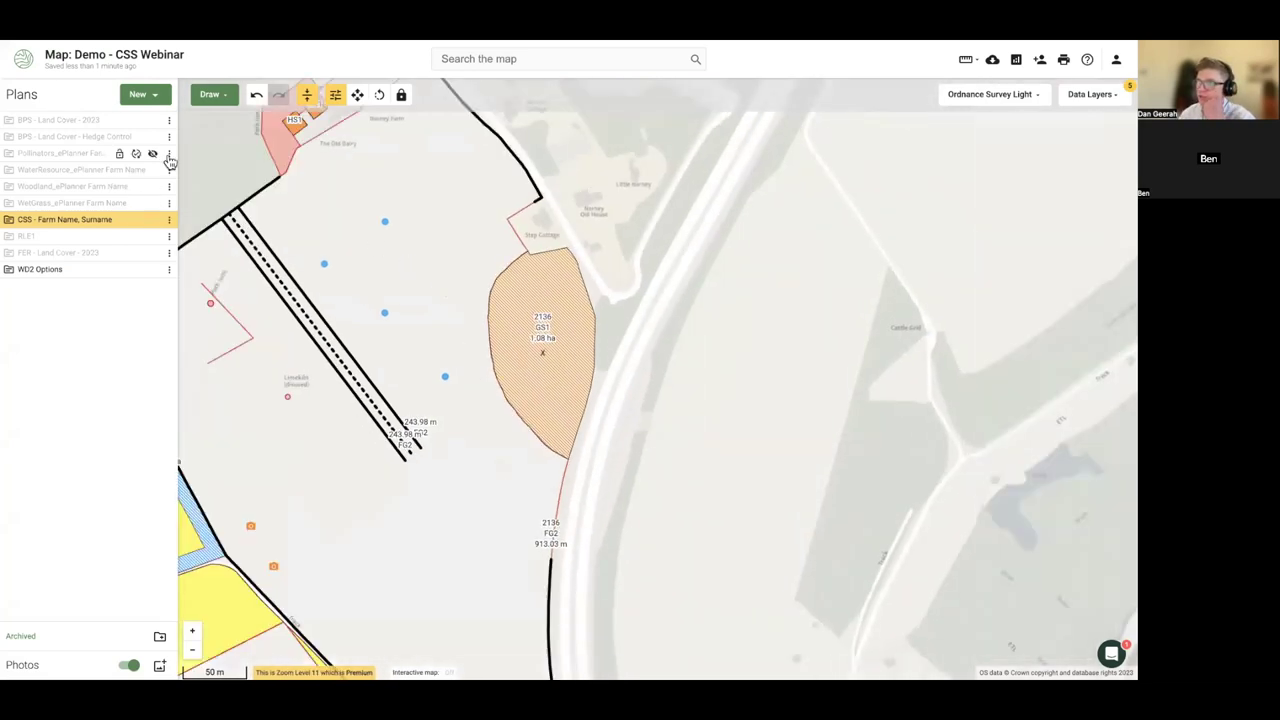
left_click(209, 94)
left_click(228, 146)
left_click(503, 143)
left_click(465, 215)
left_click(463, 325)
double_click(557, 510)
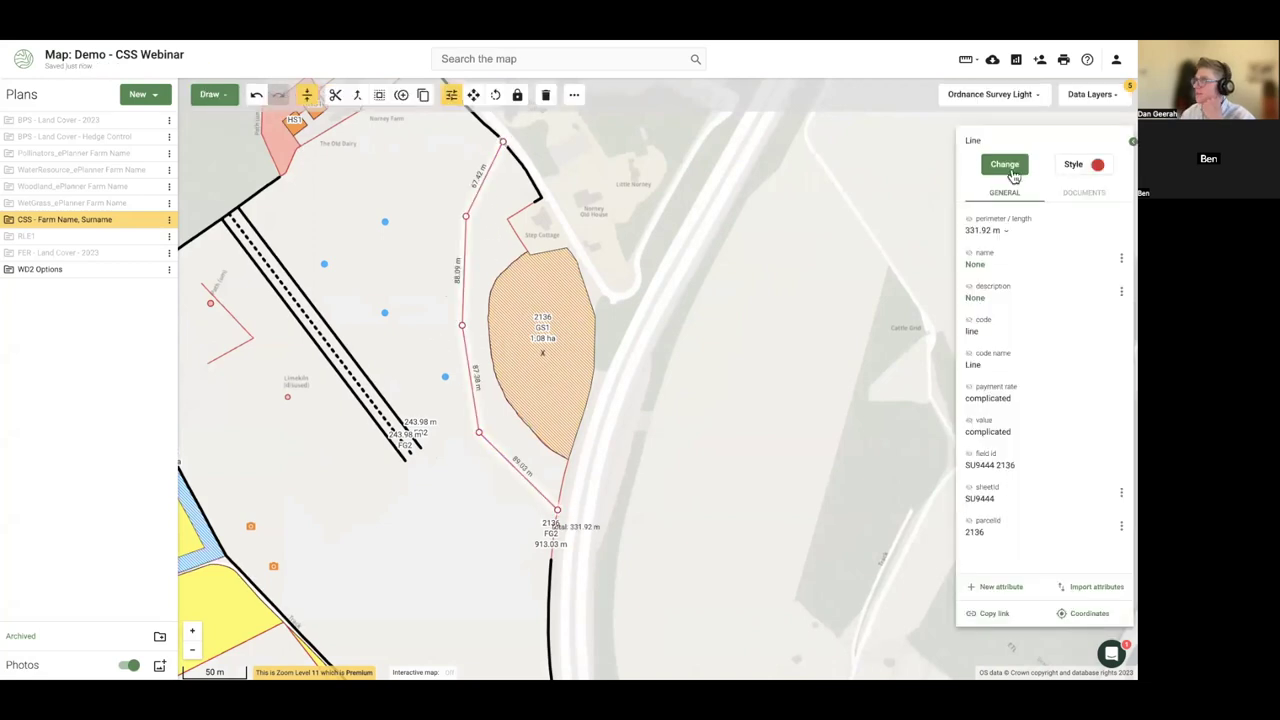
left_click(1005, 164)
type("pip")
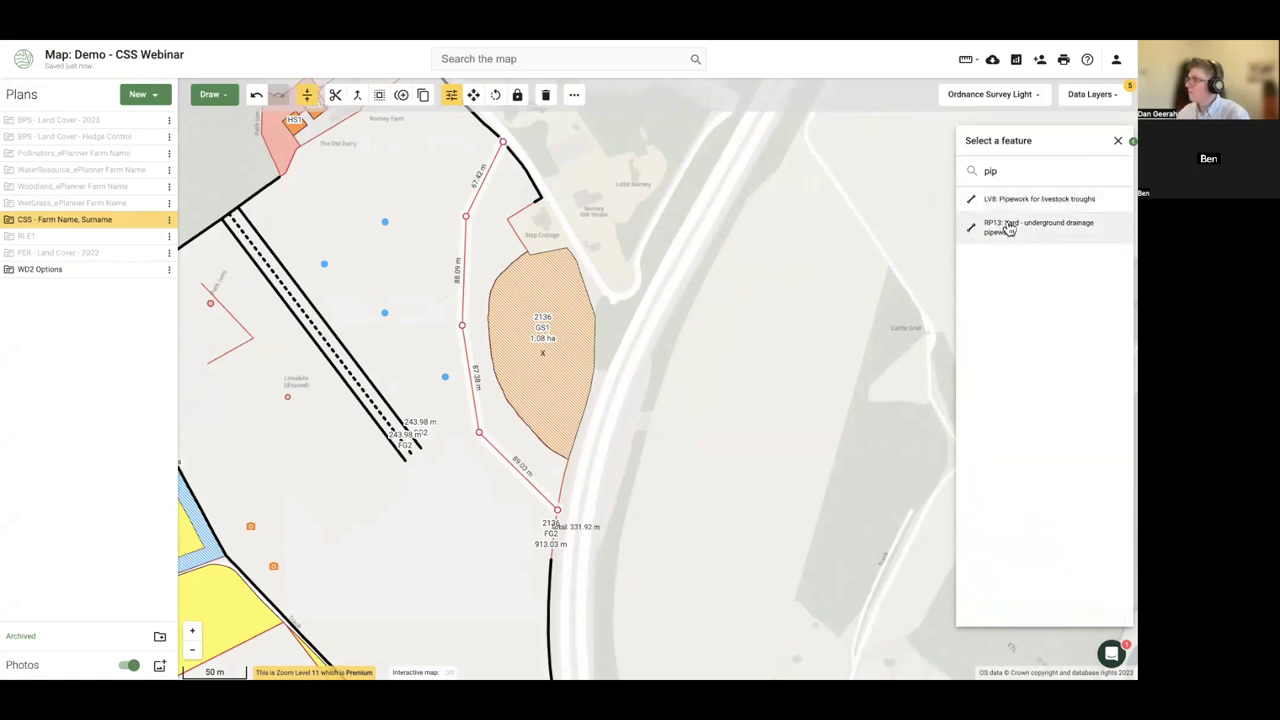
left_click(1014, 200)
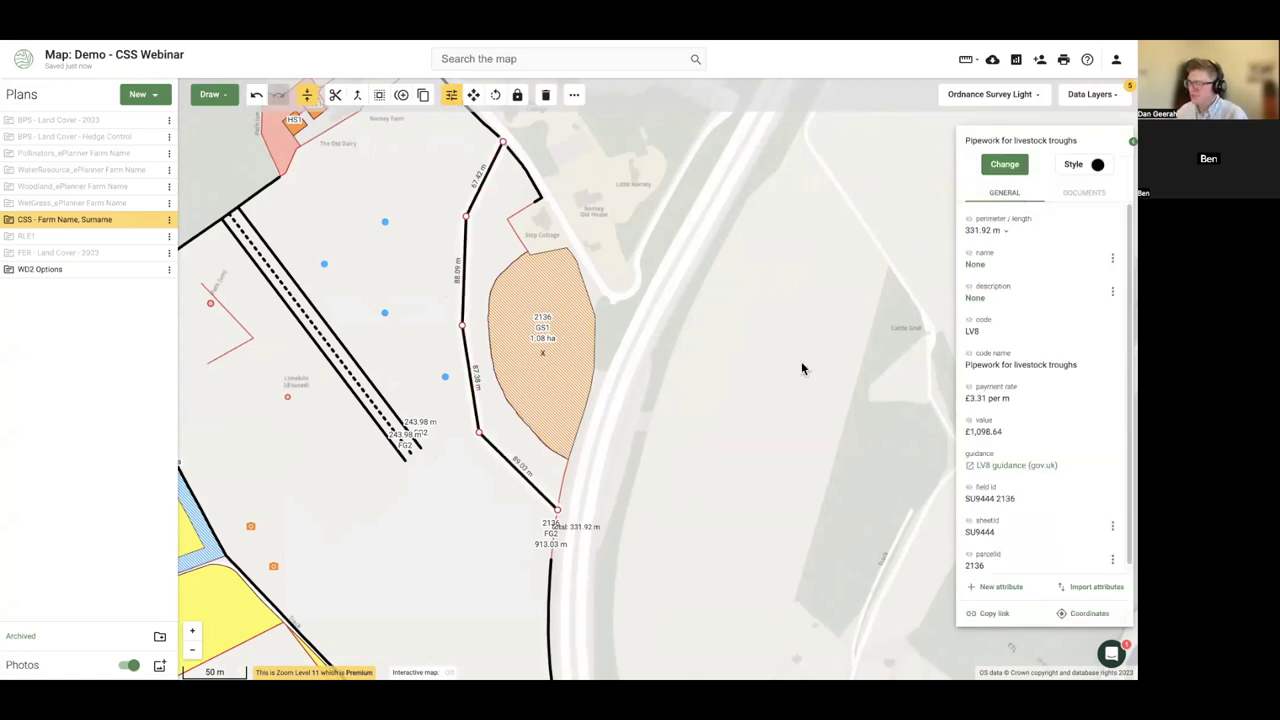
left_click(801, 366)
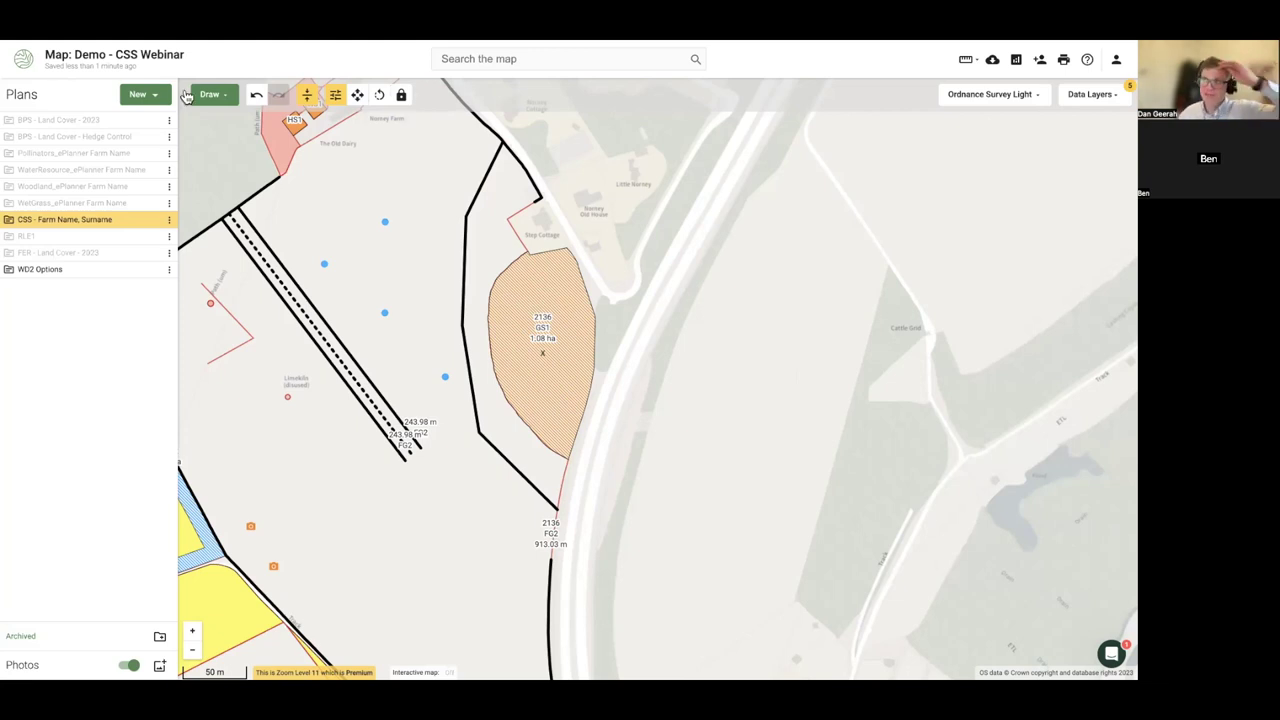
left_click(258, 97)
left_click(258, 97)
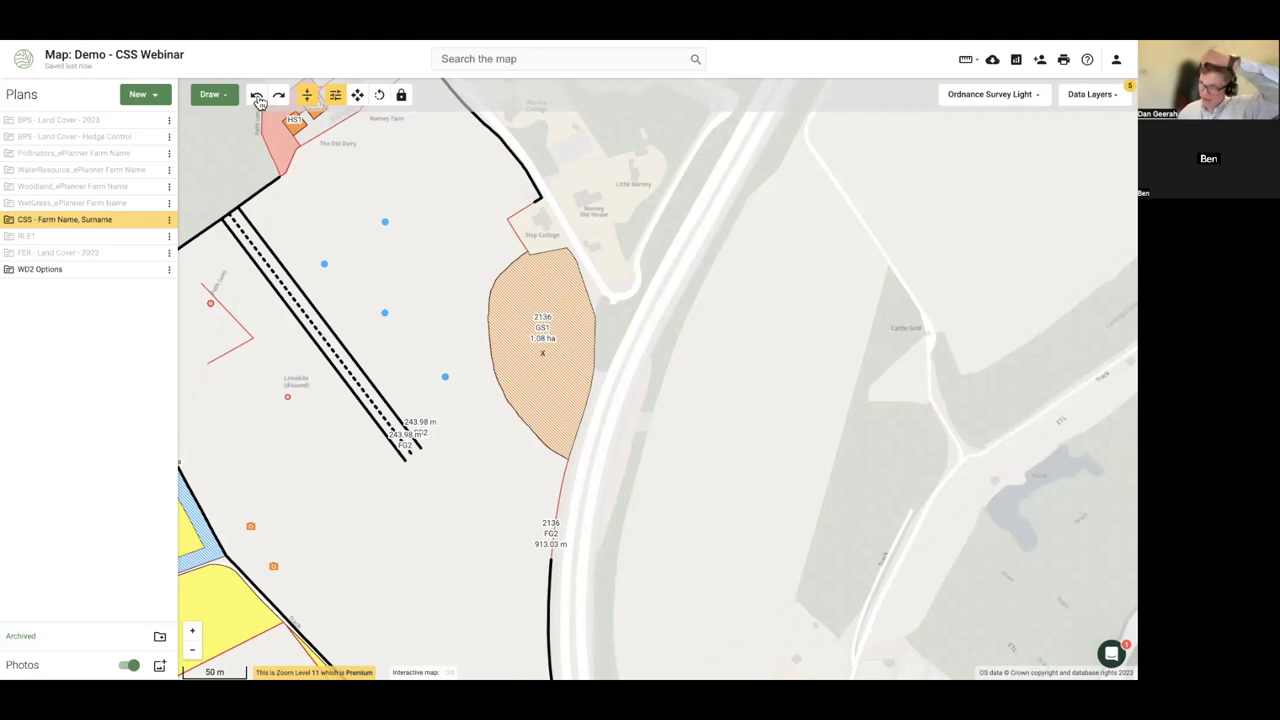
left_click_drag(688, 389, 782, 373)
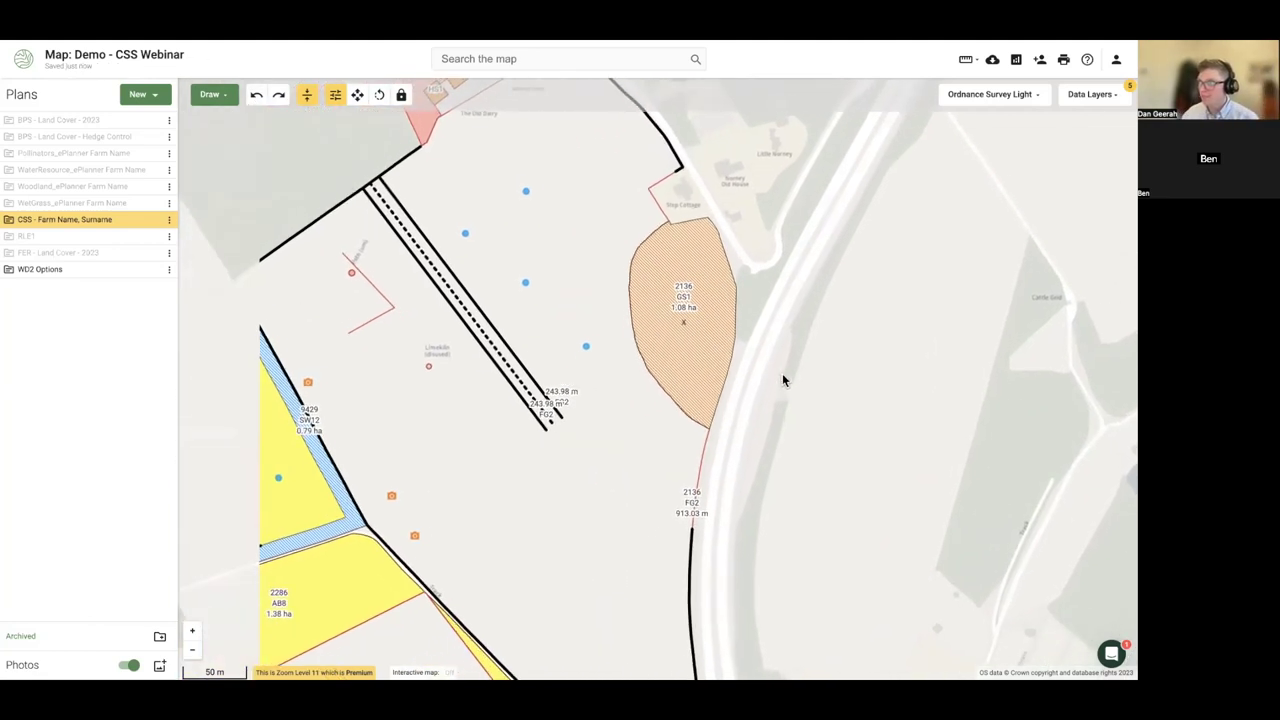
scroll(790, 375, "down", 1)
scroll(802, 374, "down", 1)
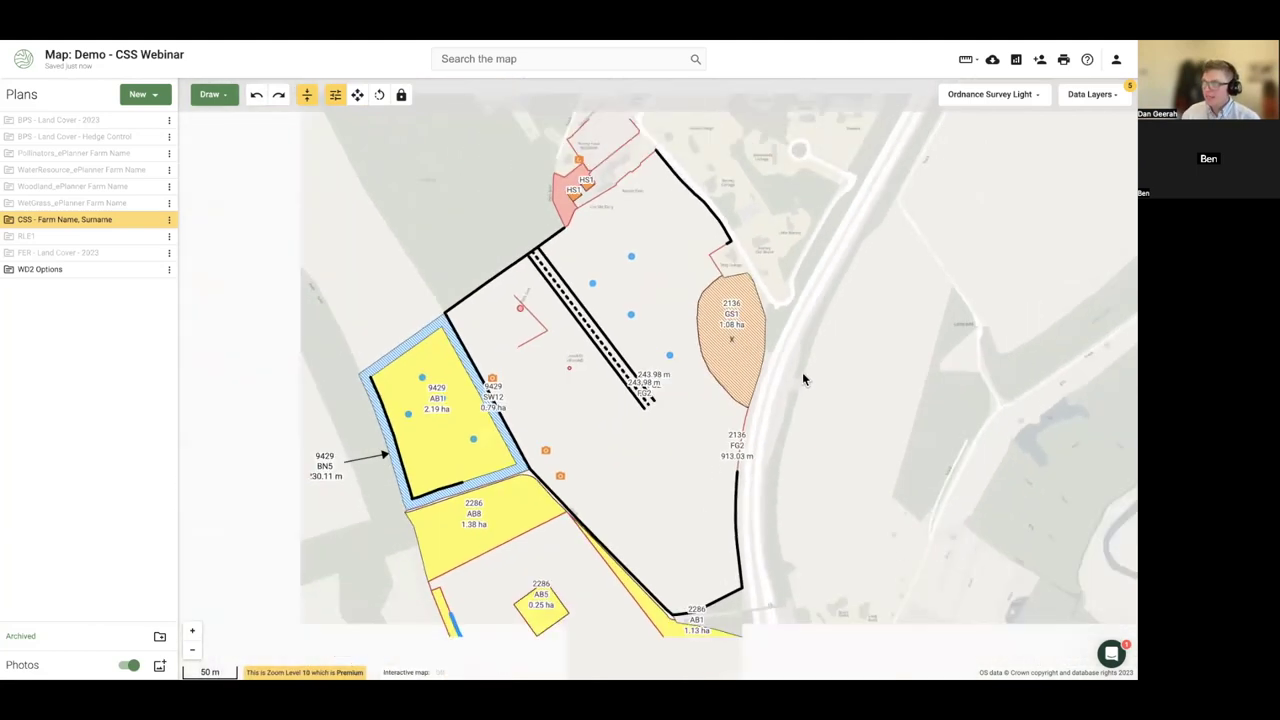
left_click_drag(827, 392, 800, 266)
scroll(803, 293, "down", 1)
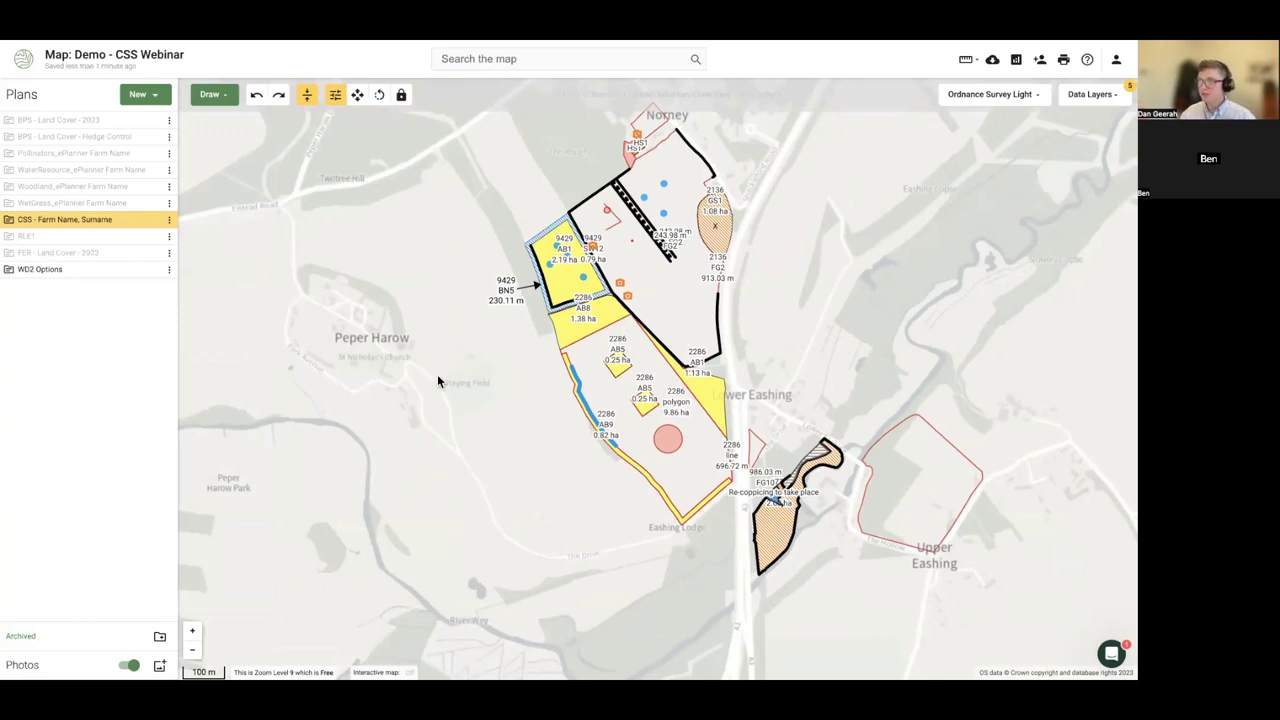
left_click_drag(437, 375, 410, 380)
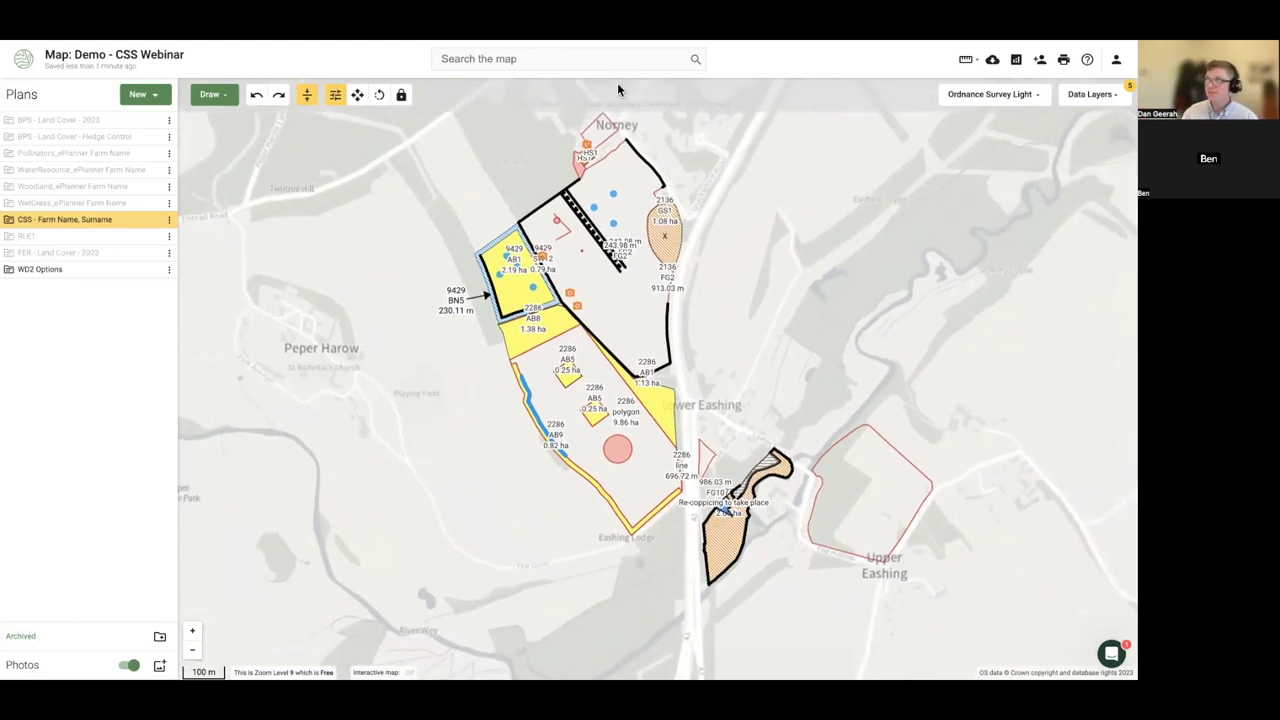
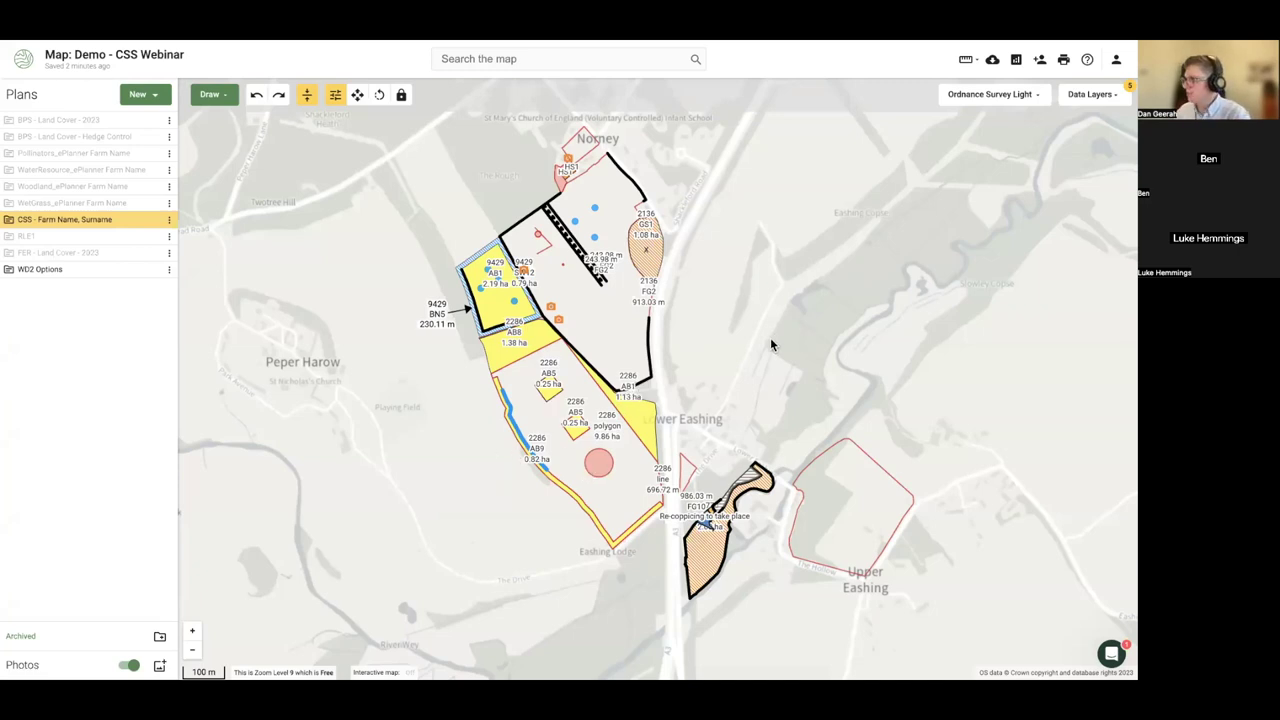
- Turn on the Land Registry Freehold data layer by searching 'land'
scroll(770, 345, "up", 2)
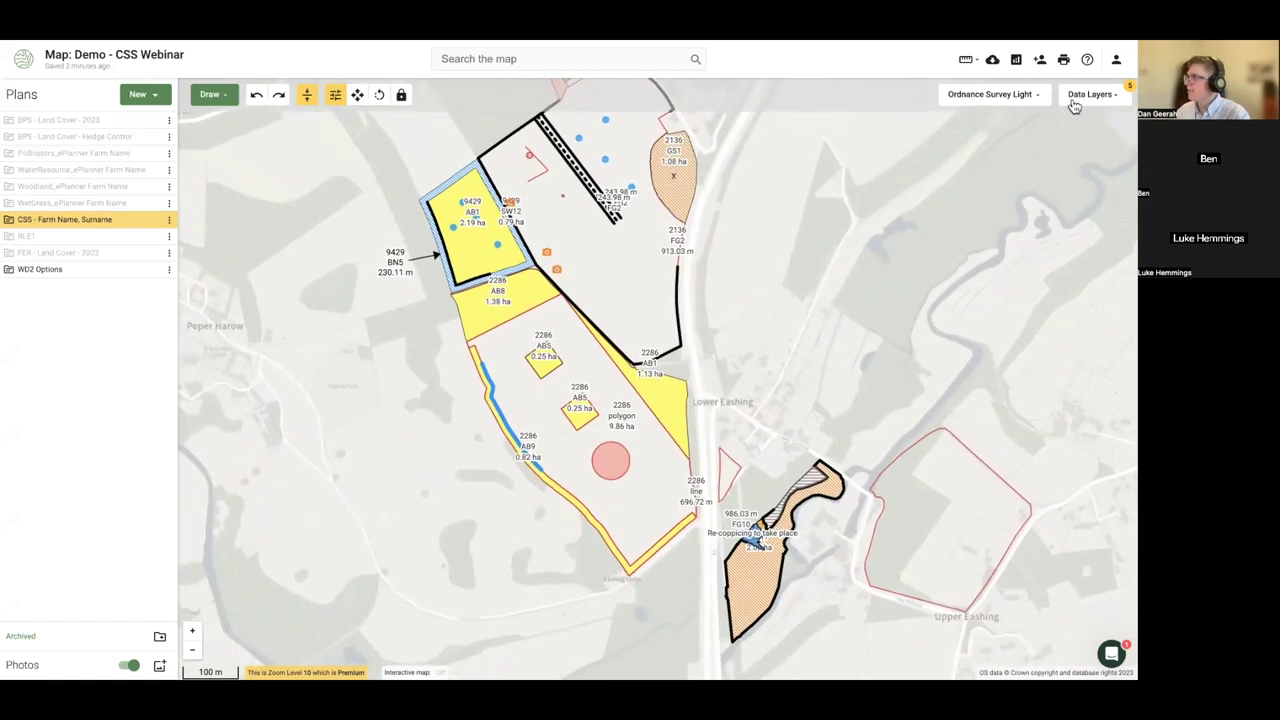
left_click(1074, 101)
left_click(1038, 137)
type("land")
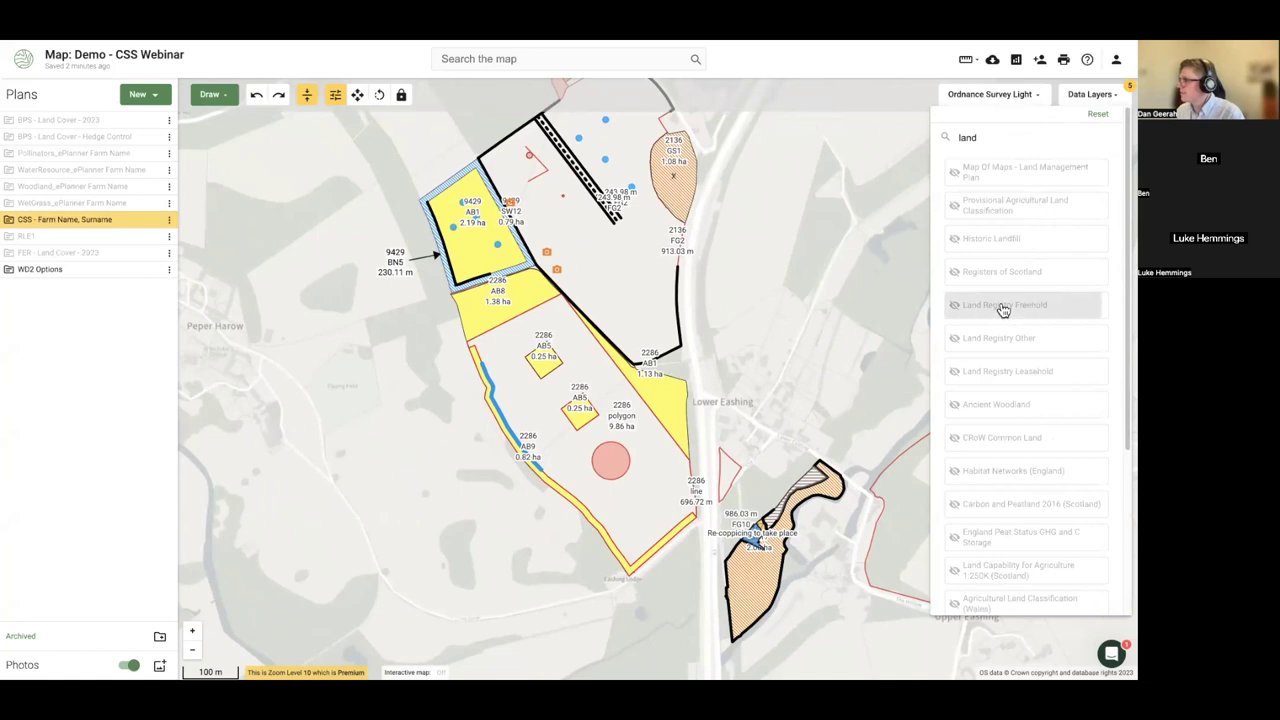
left_click(1005, 305)
left_click(657, 347)
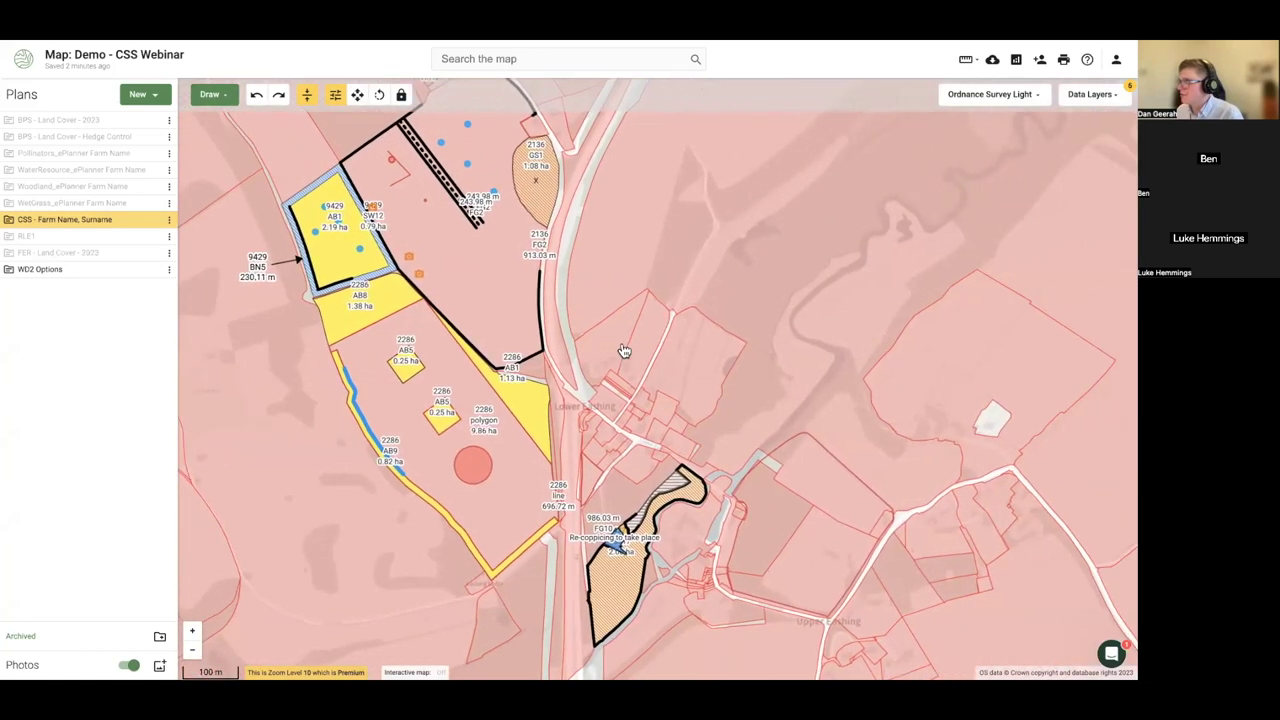
- Copy the 1.09 ha freehold parcel near Lower Eashing into the CSS - Farm Name, Surname plan
scroll(590, 340, "up", 2)
left_click(570, 345)
left_click(584, 353)
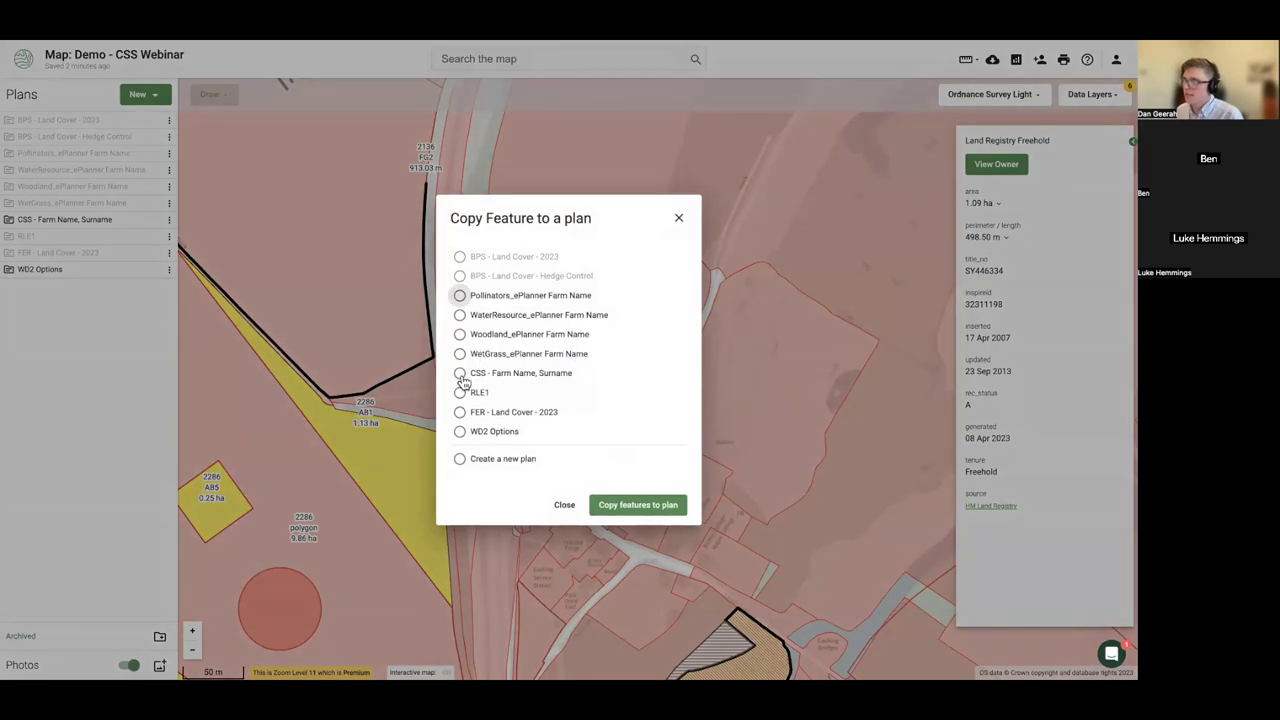
left_click(462, 374)
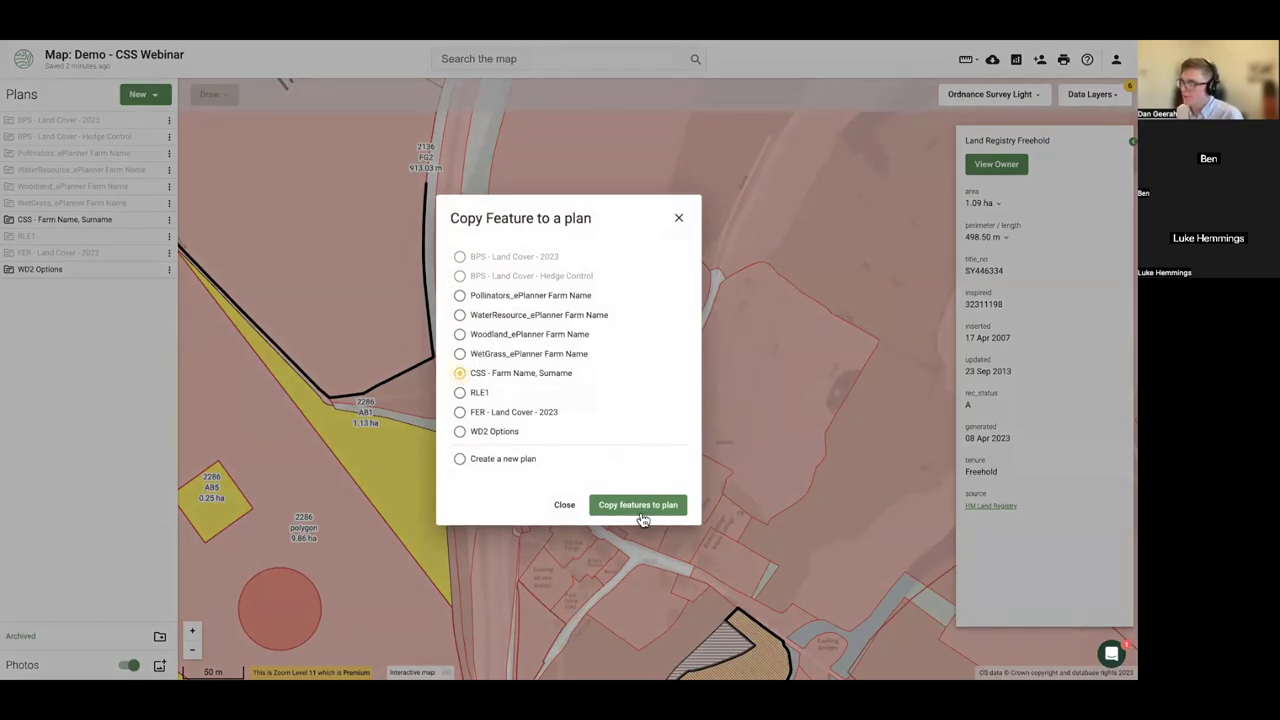
left_click(638, 506)
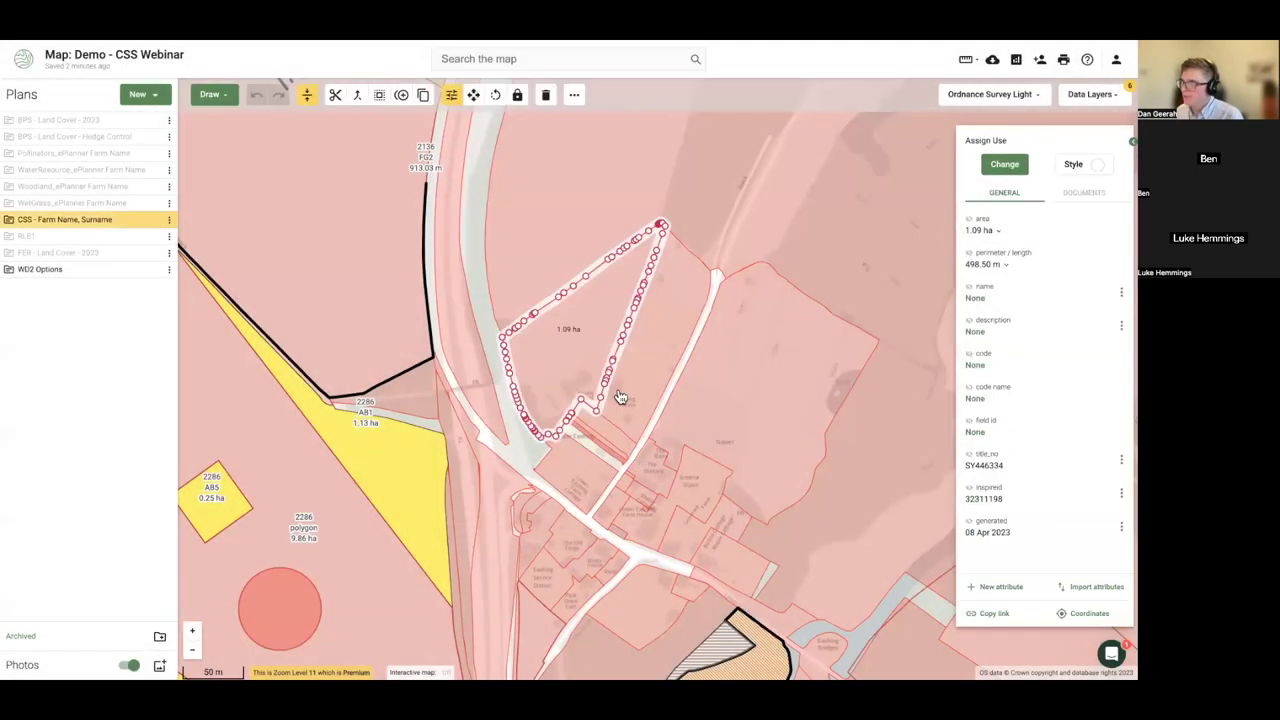
- Reset the data layers to remove the Land Registry Freehold overlay
left_click(1110, 94)
left_click(1098, 117)
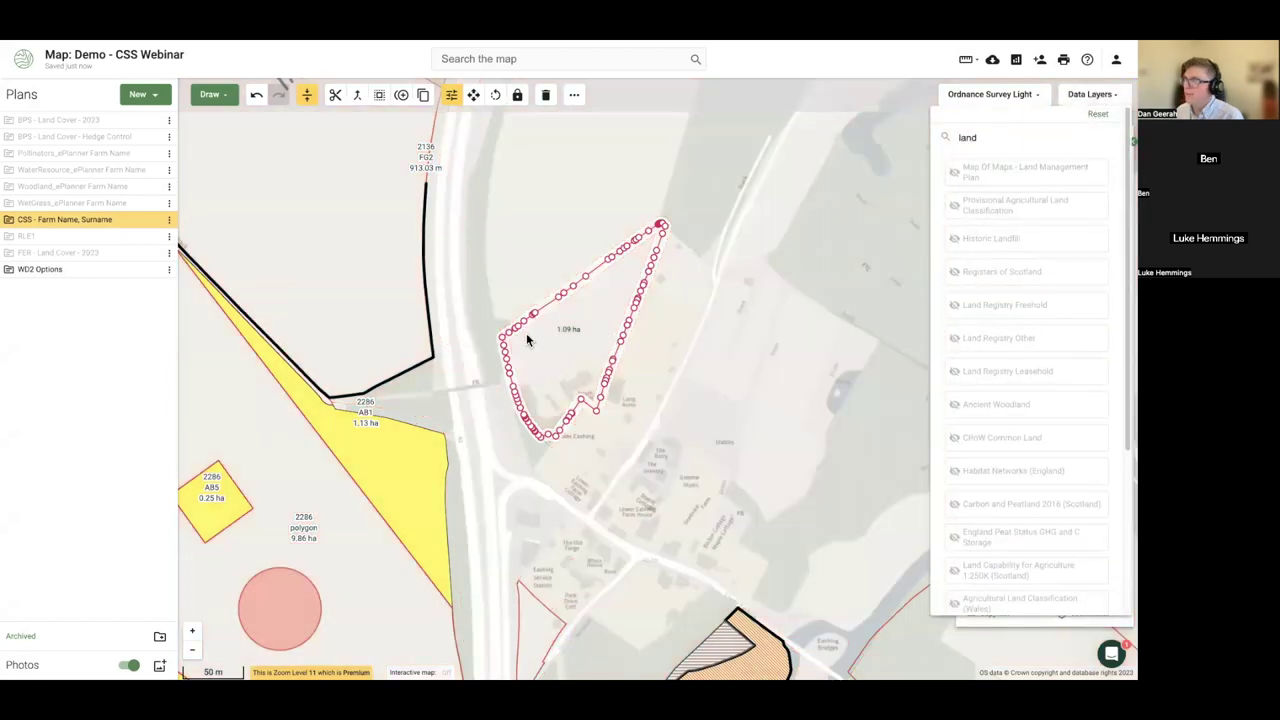
left_click(10, 226)
- Expand the CSS plan and find the copied 1.09 ha polygon under Unknown Land Parcel
left_click(10, 226)
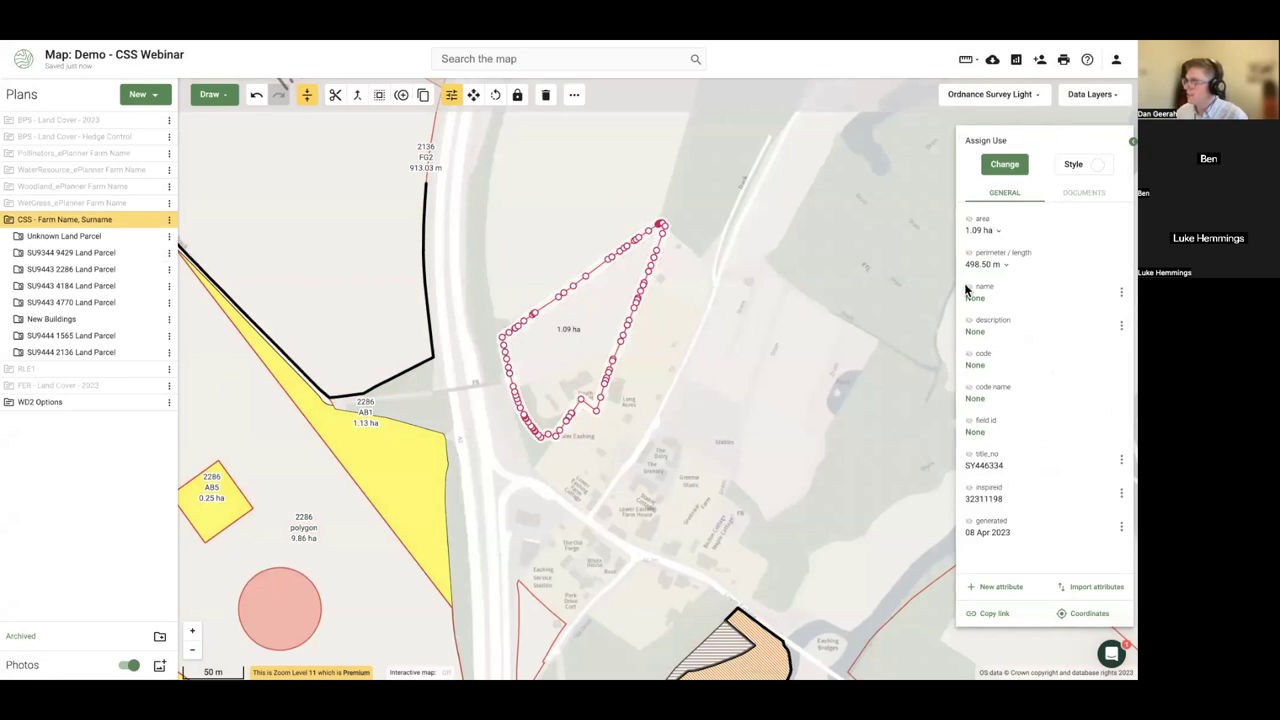
left_click(394, 483)
scroll(1014, 423, "down", 1)
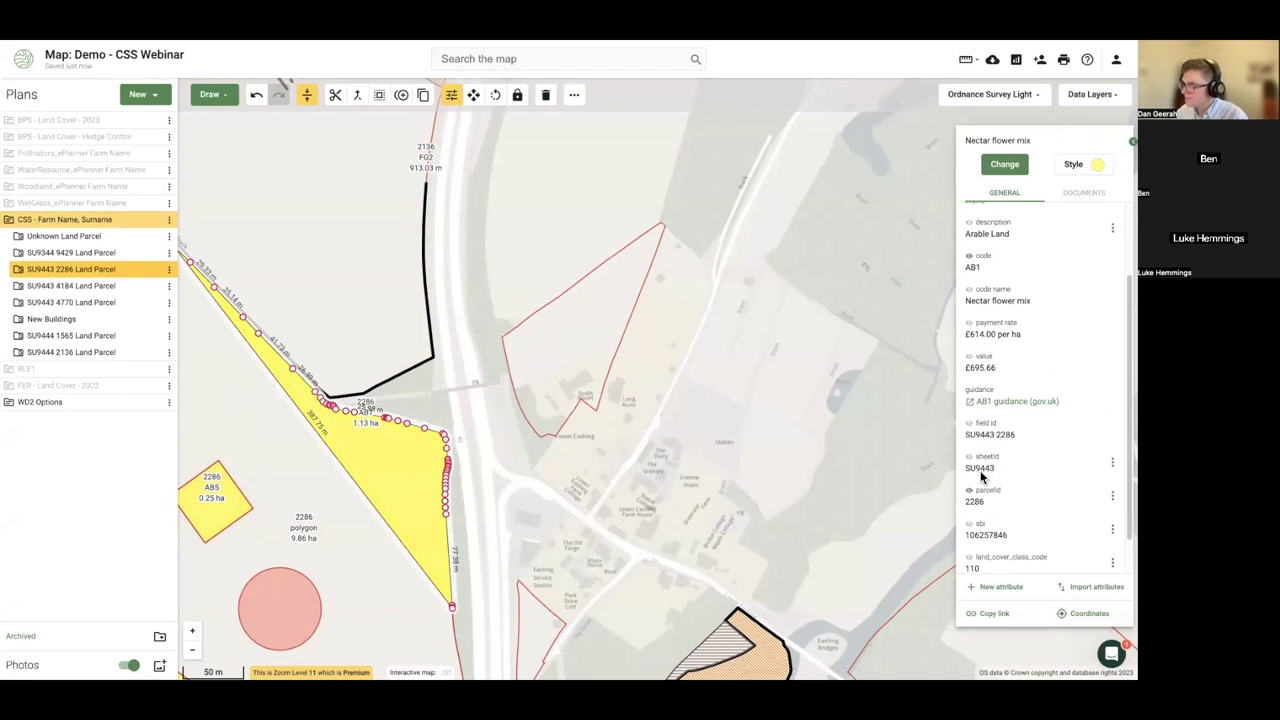
left_click(580, 357)
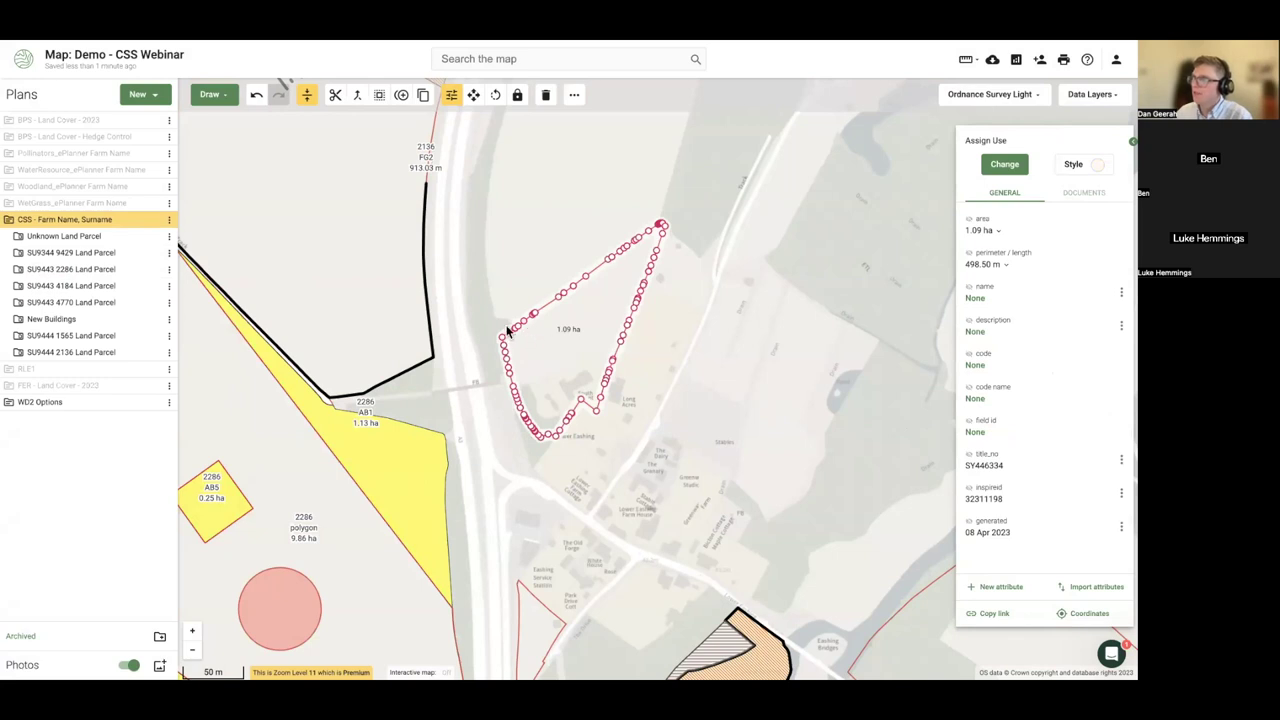
left_click(19, 238)
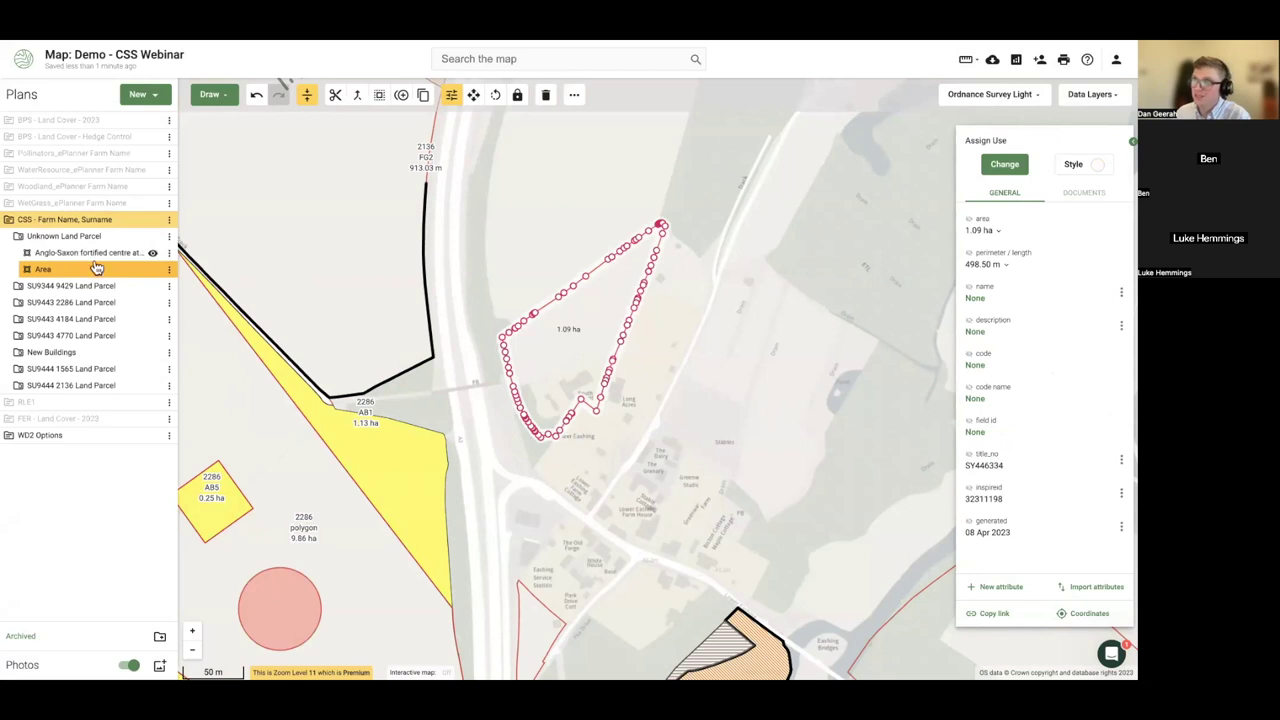
left_click(82, 257)
scroll(712, 460, "down", 5)
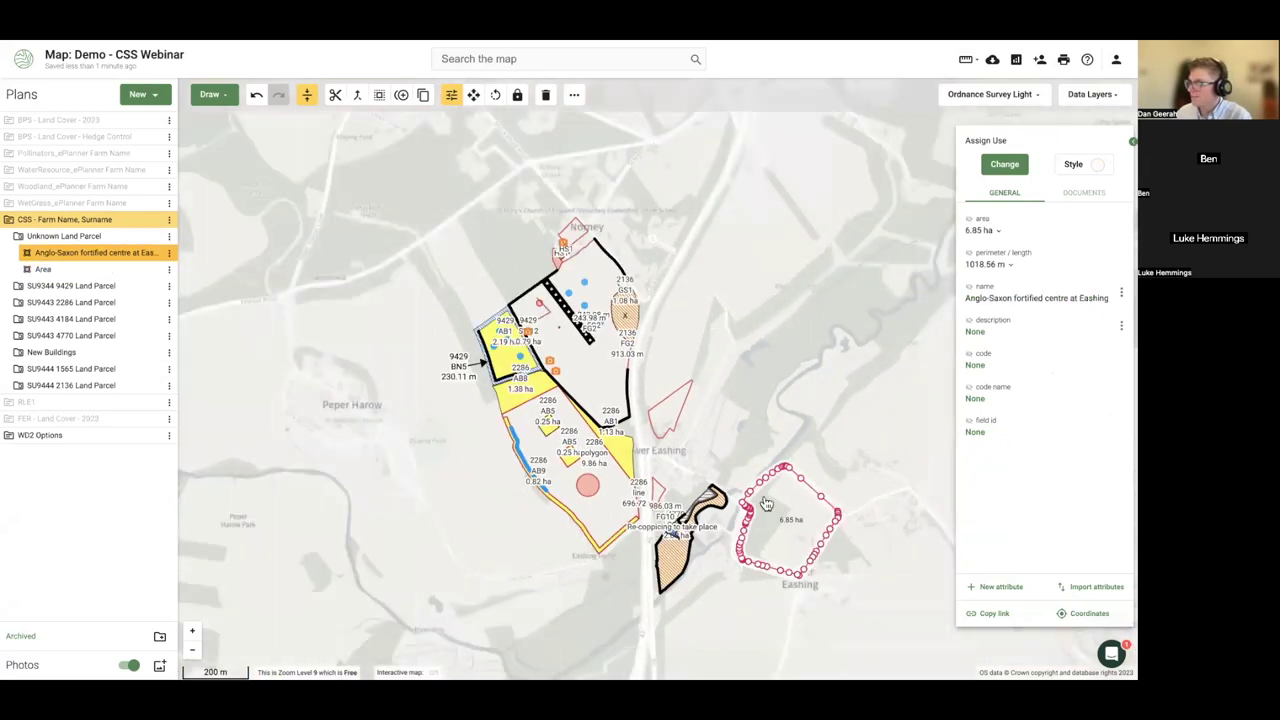
scroll(700, 429, "up", 5)
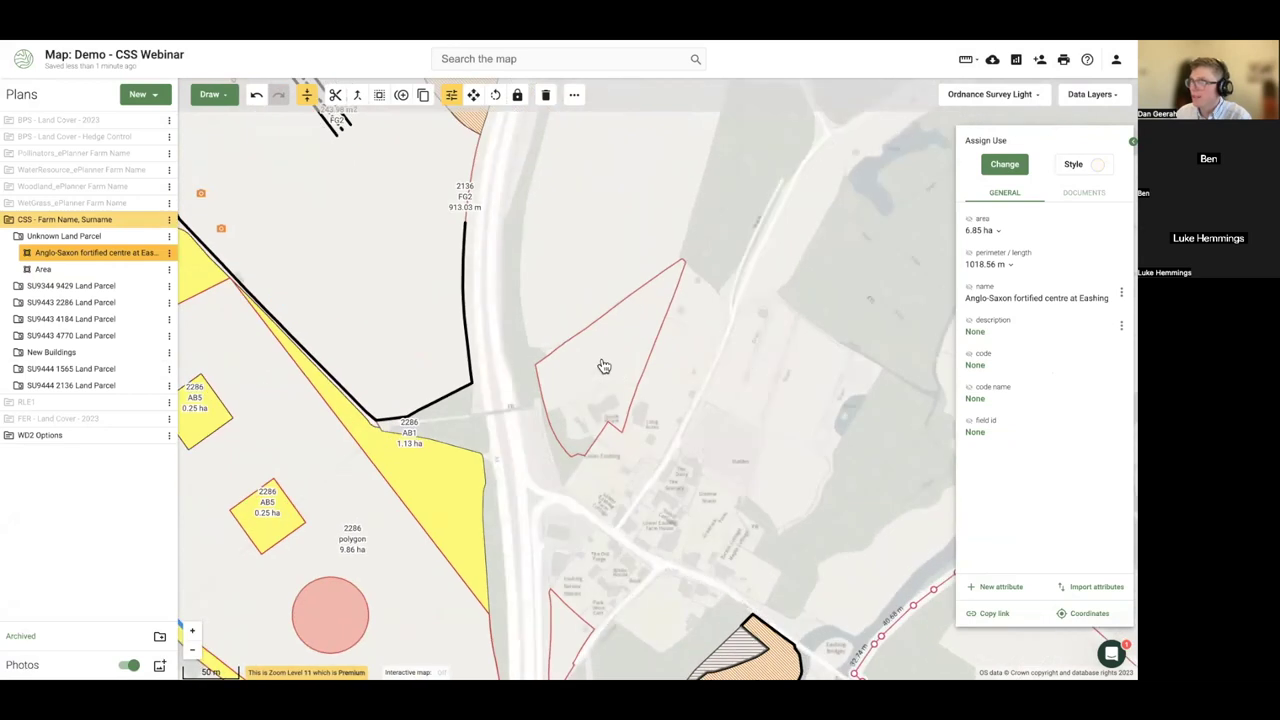
left_click(603, 363)
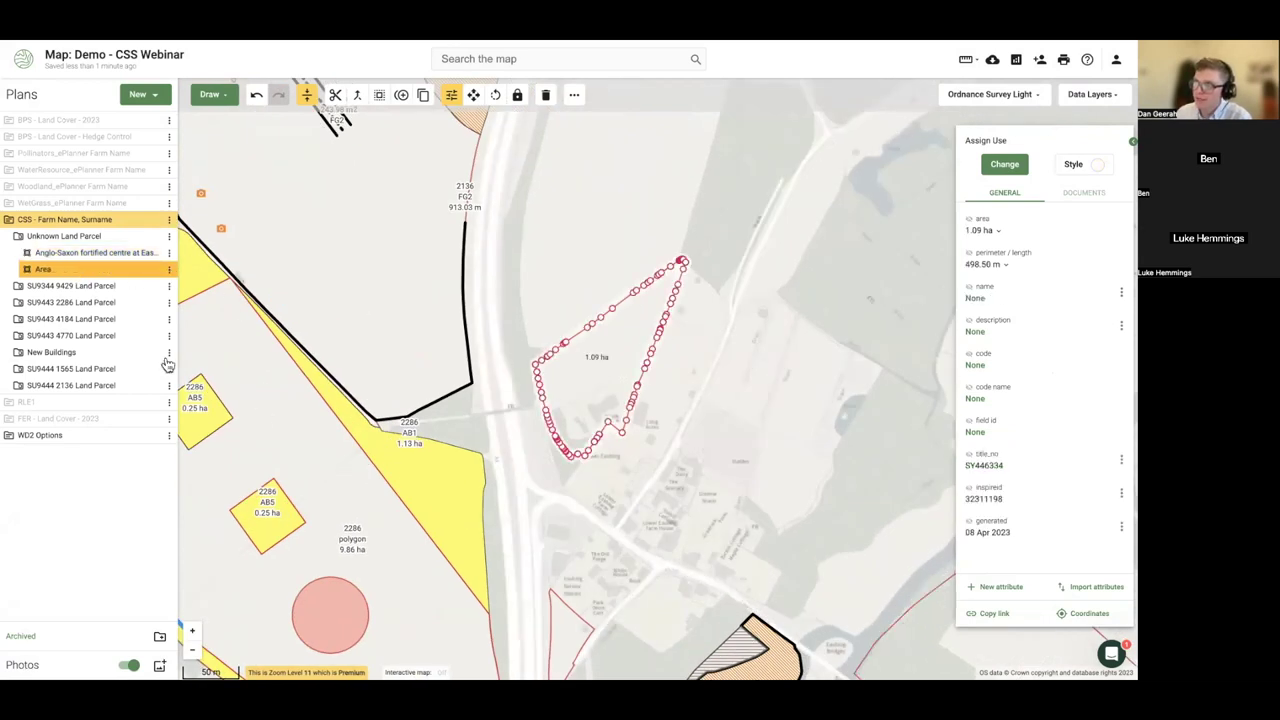
left_click(401, 353)
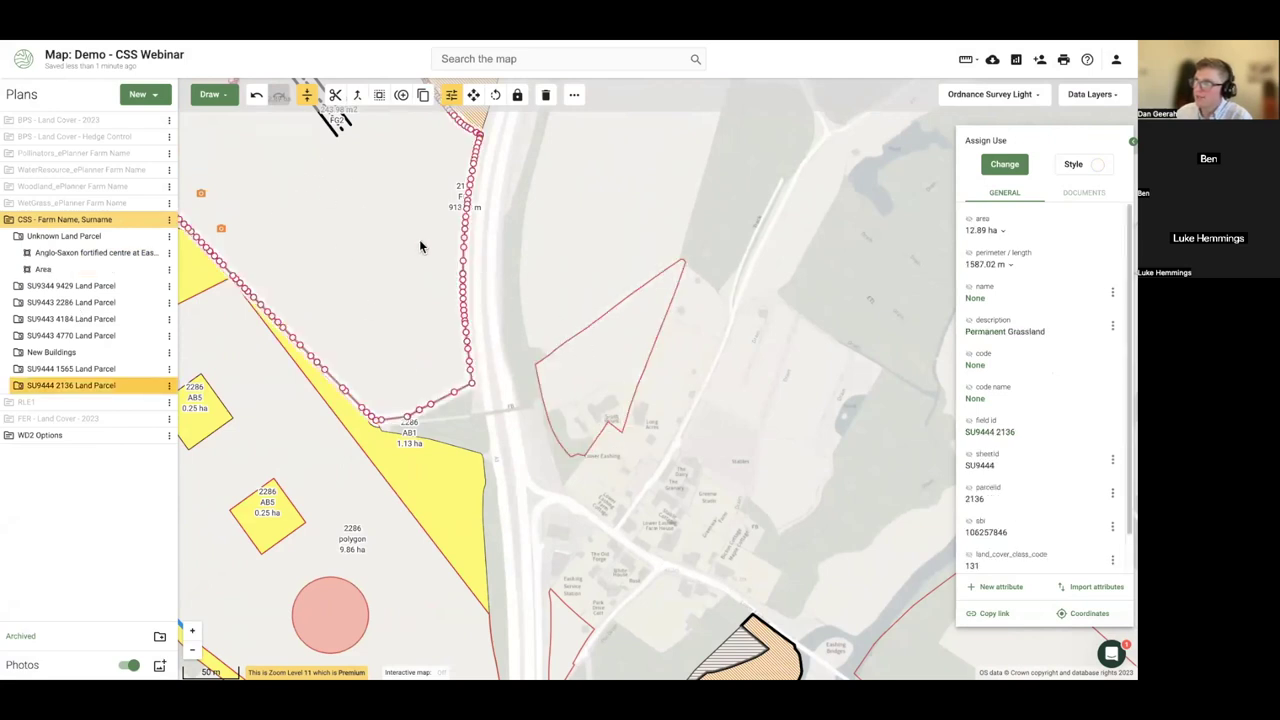
left_click(592, 383)
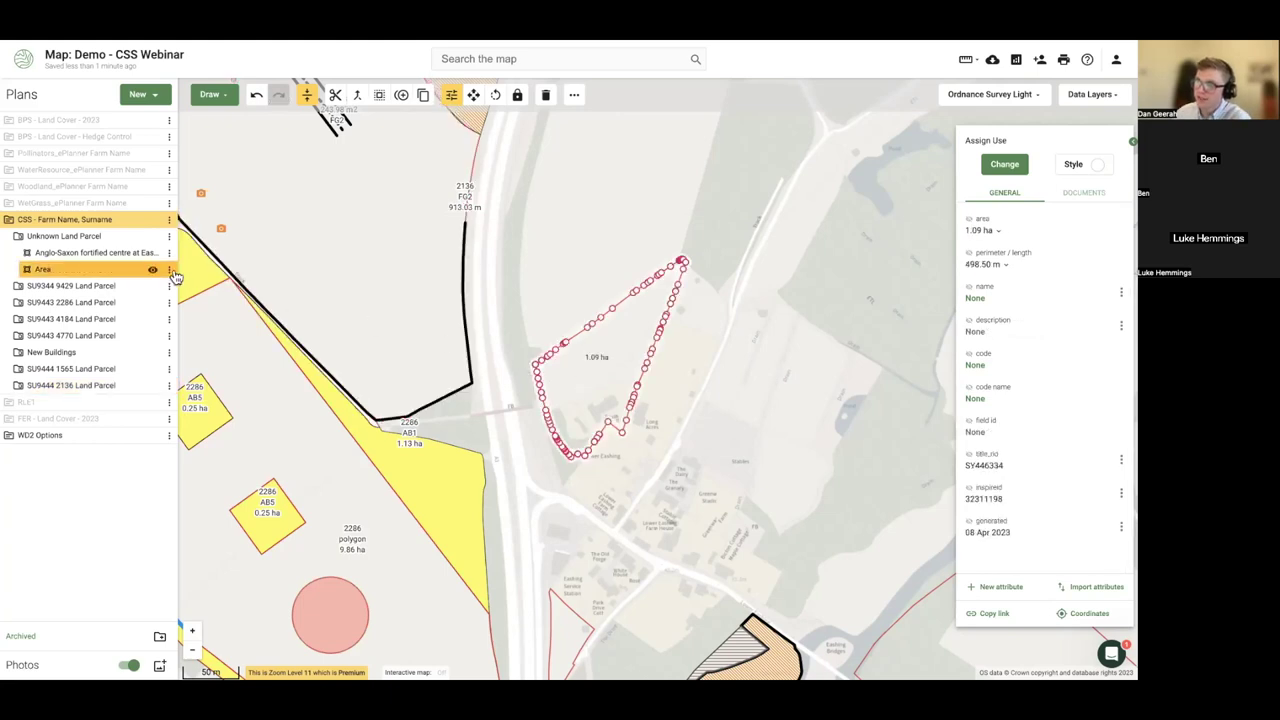
left_click(169, 269)
left_click(205, 327)
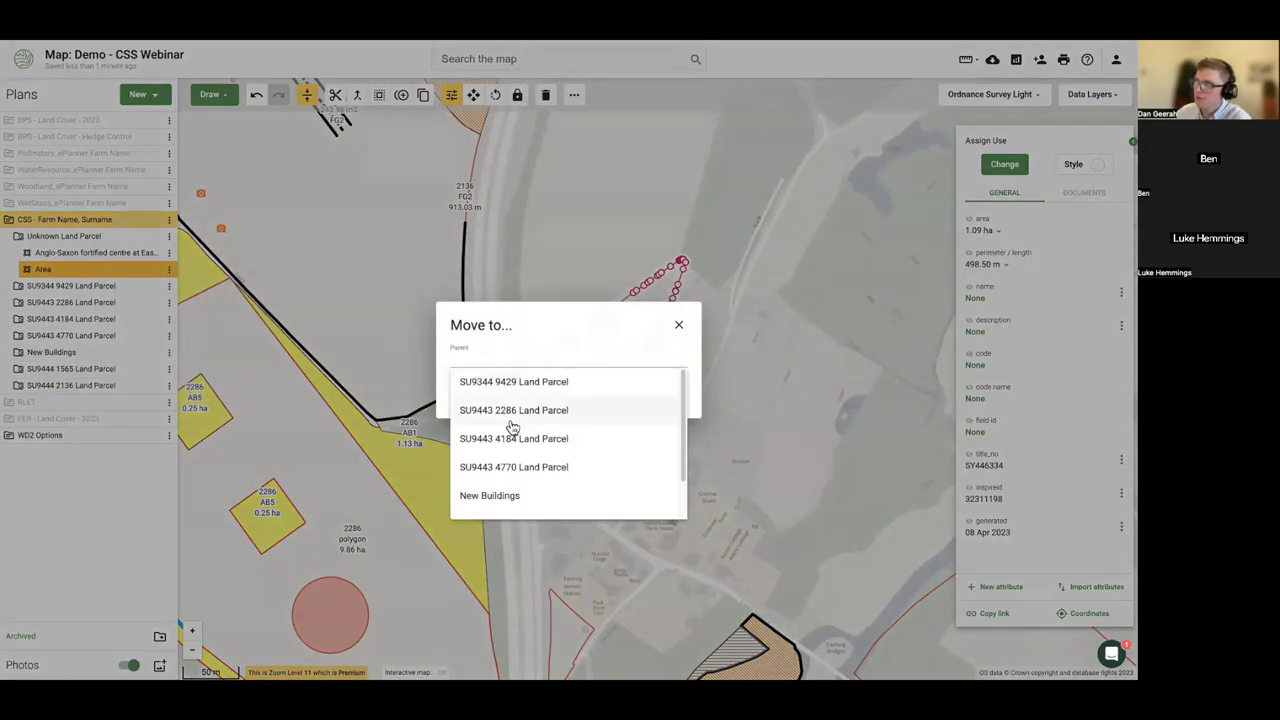
scroll(520, 445, "down", 2)
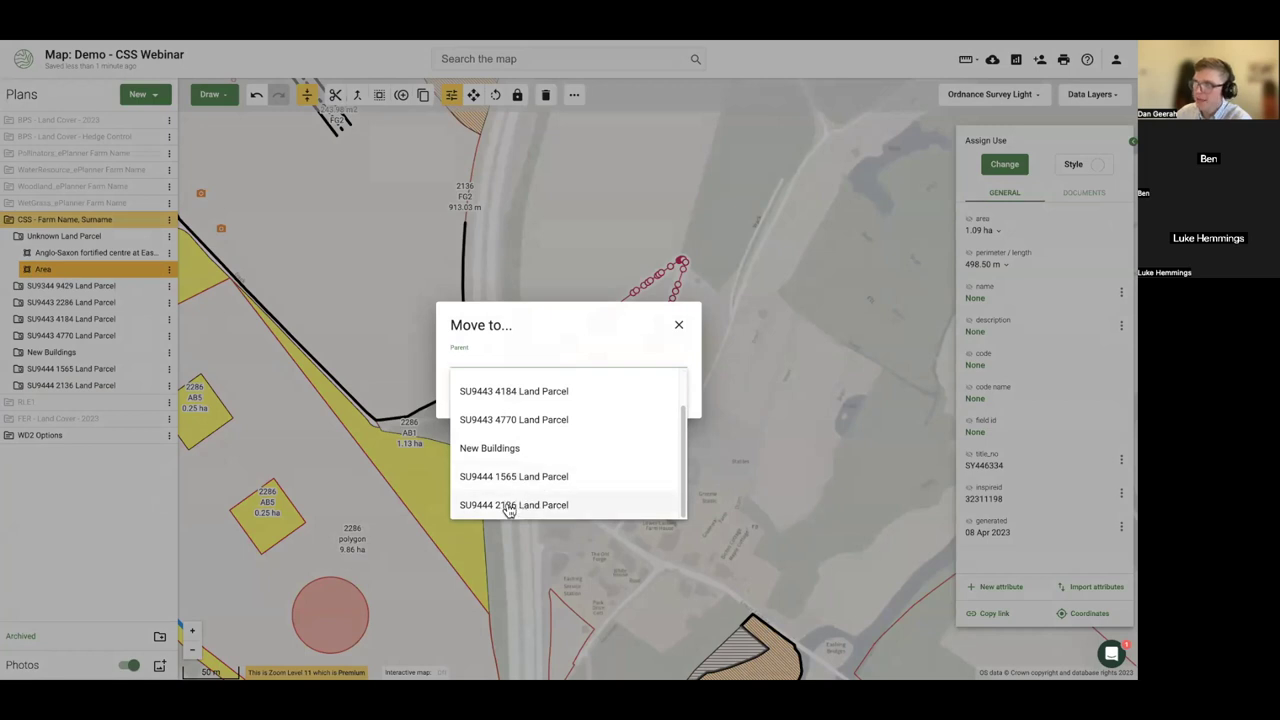
left_click(528, 271)
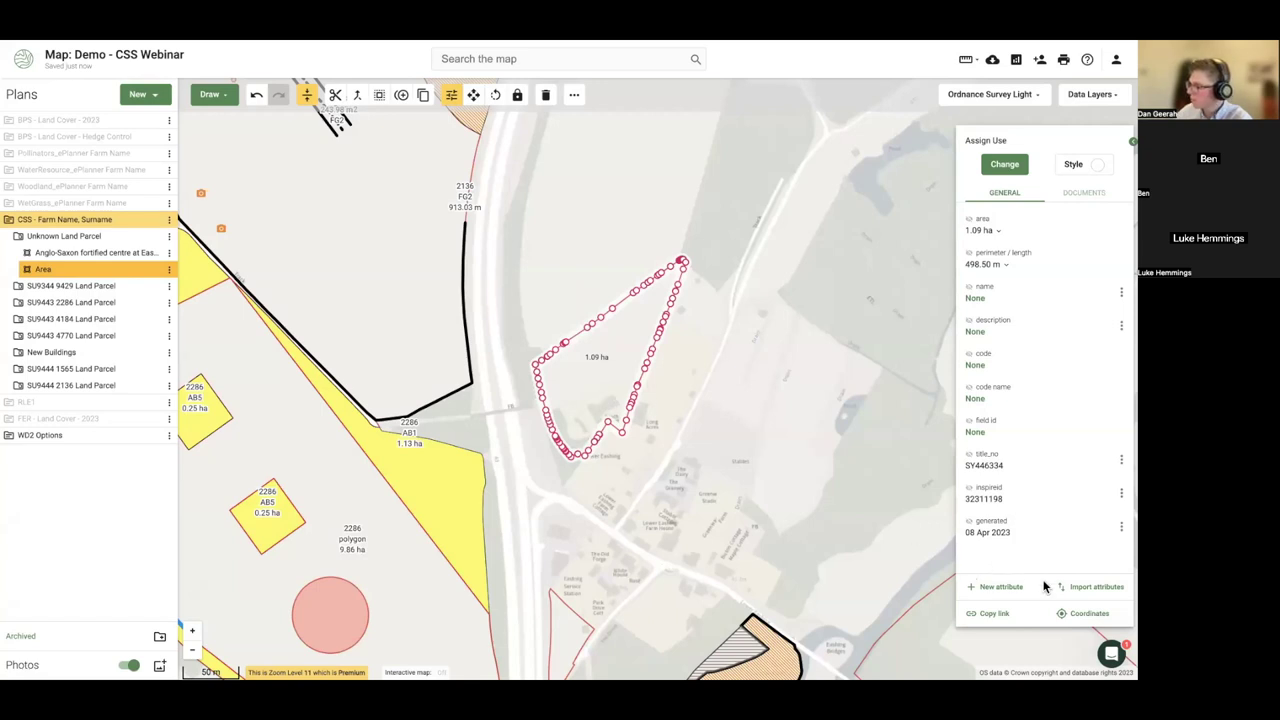
- Get the polygon's centre-point grid reference and open the Unknown Land Parcel details for editing
left_click(1090, 614)
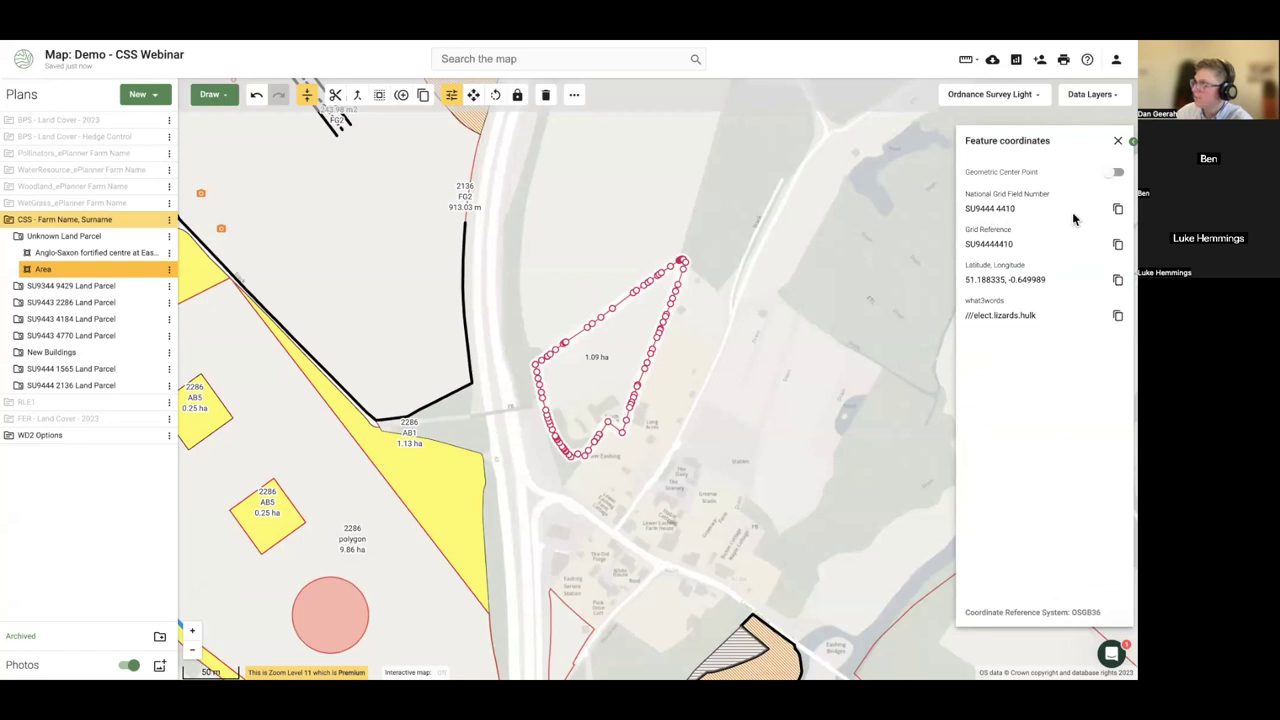
left_click(1106, 174)
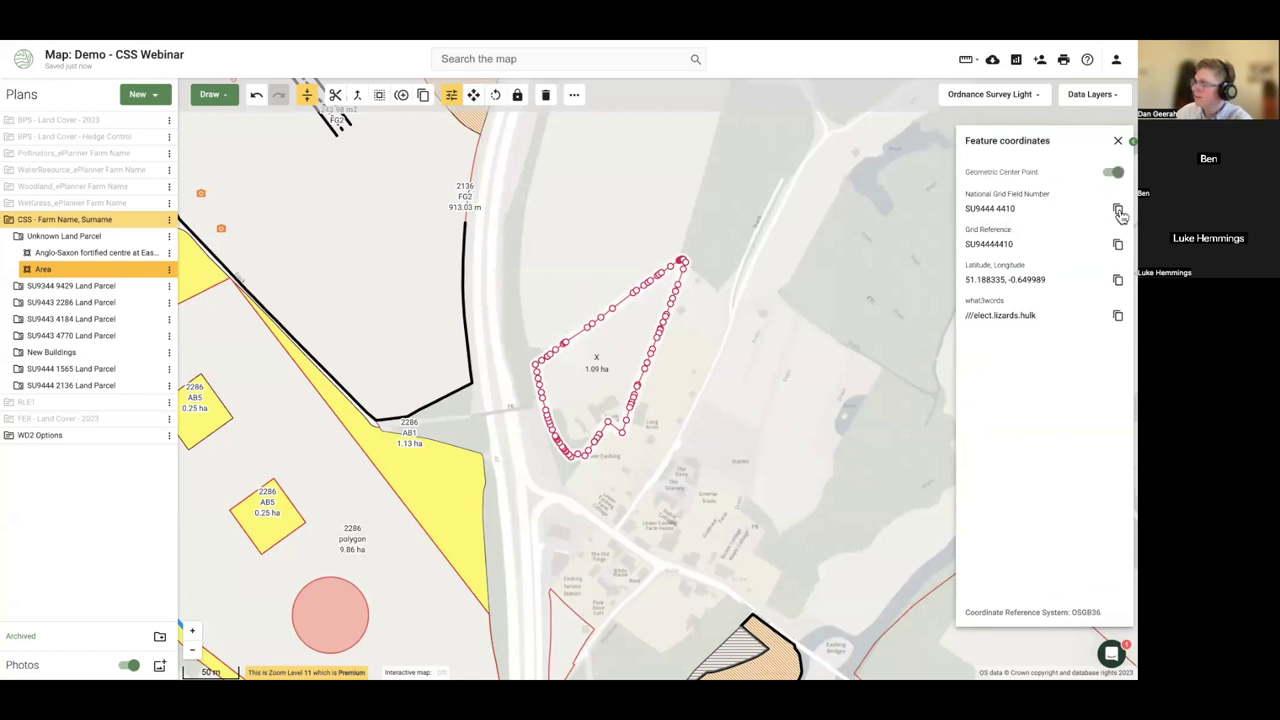
left_click(169, 236)
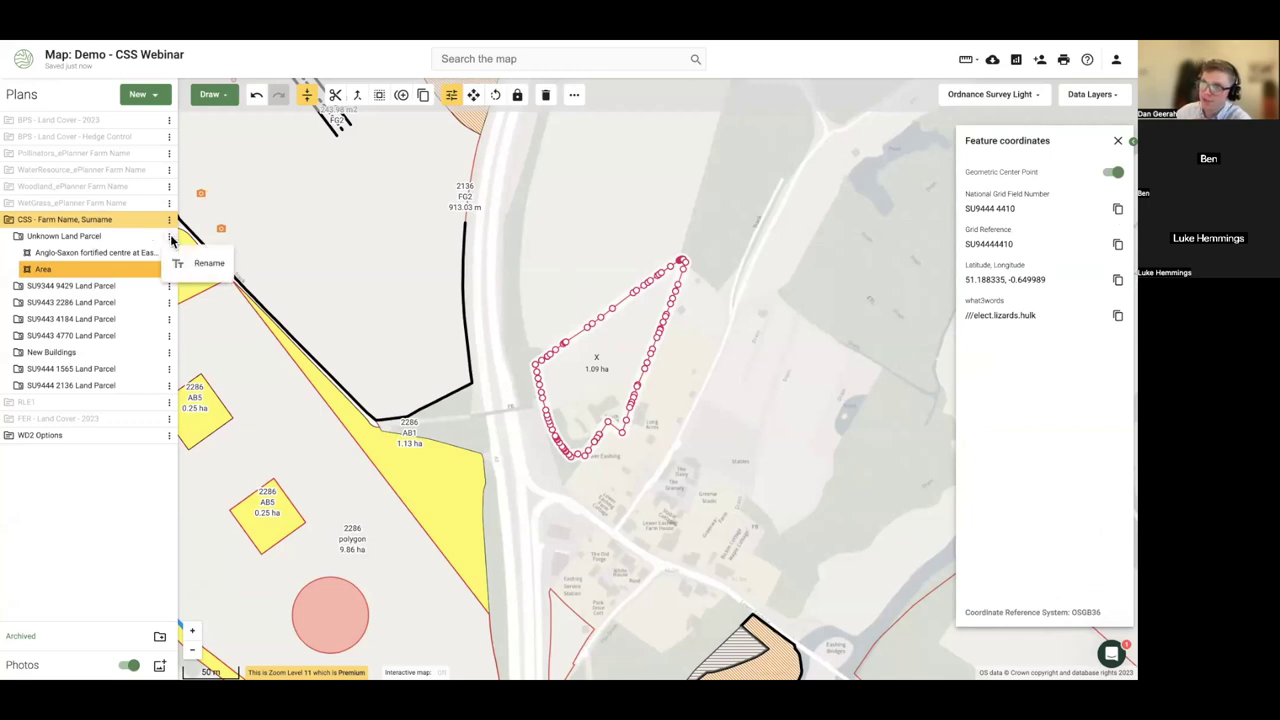
left_click(195, 260)
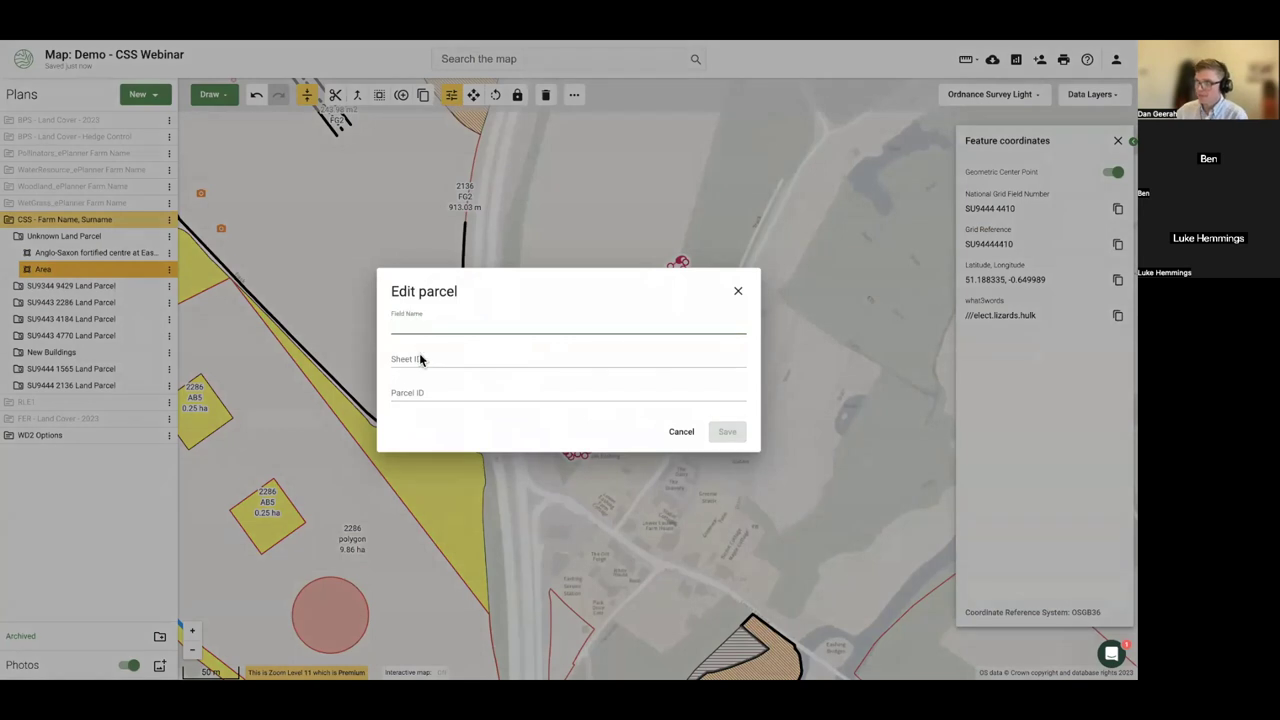
- Split the pasted grid reference into Sheet ID SU9444 and Parcel ID 4410
type("SU9444 4410")
left_click_drag(441, 326, 381, 326)
key("ctrl+x")
left_click(420, 393)
key("ctrl+v")
key("ctrl+x")
left_click(425, 357)
key("ctrl+v")
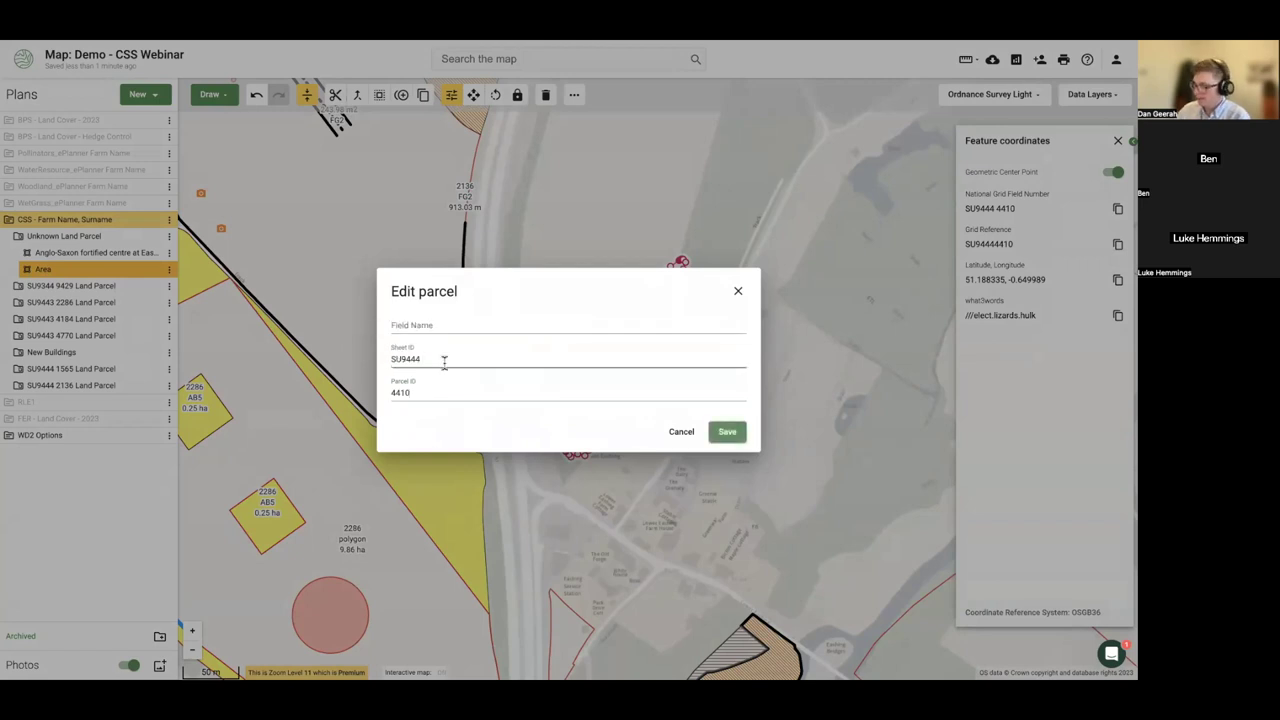
- Name the parcel 'New Fields', save it, and close the coordinates panel
left_click(428, 324)
type("New Fields")
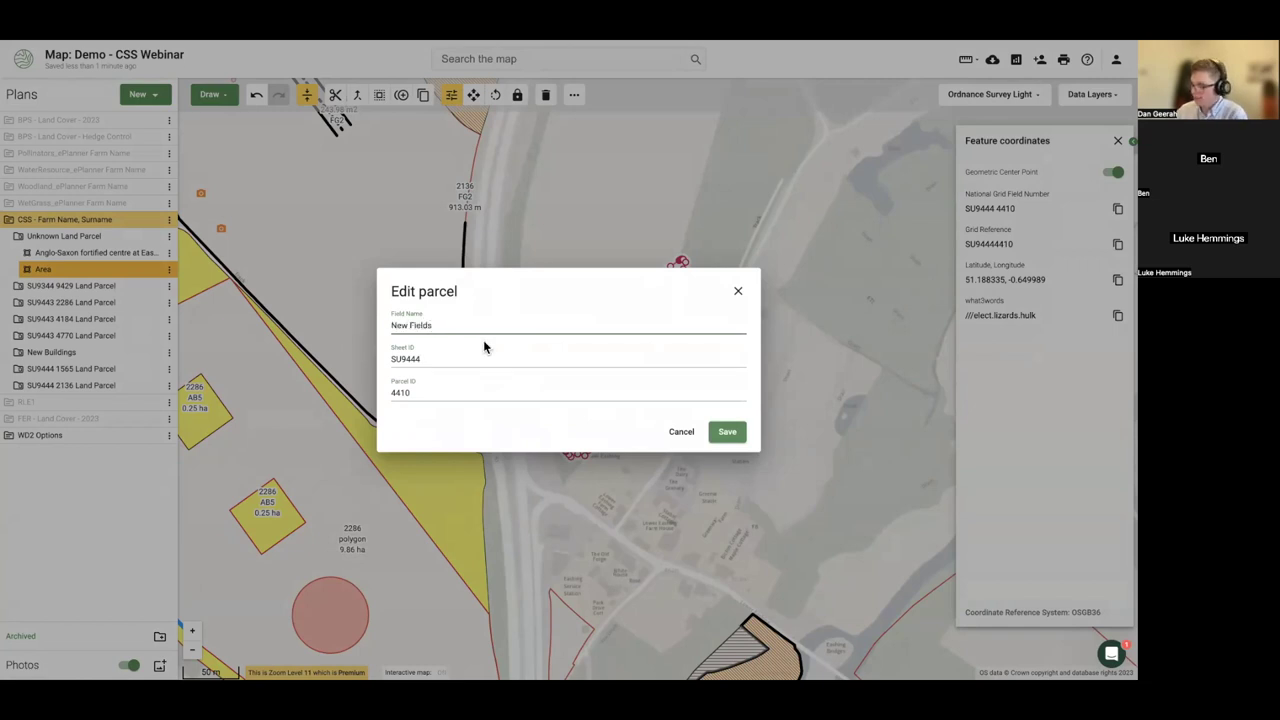
left_click(724, 432)
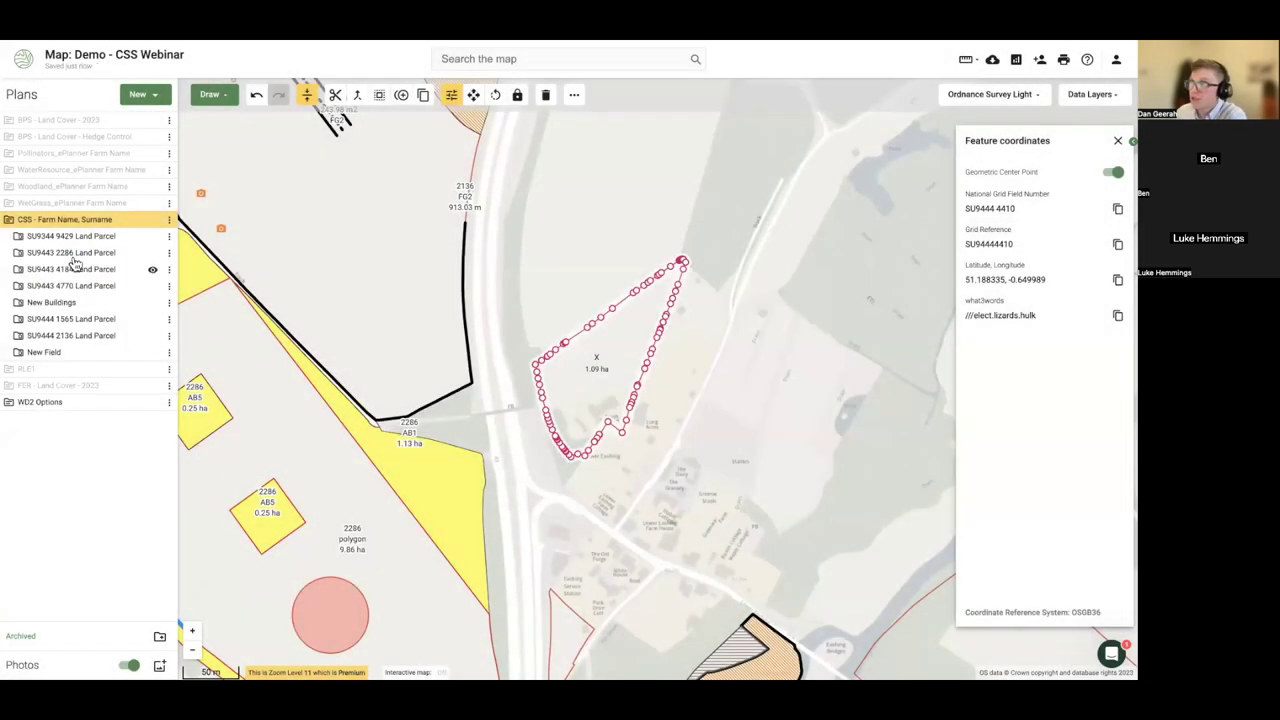
left_click(1118, 141)
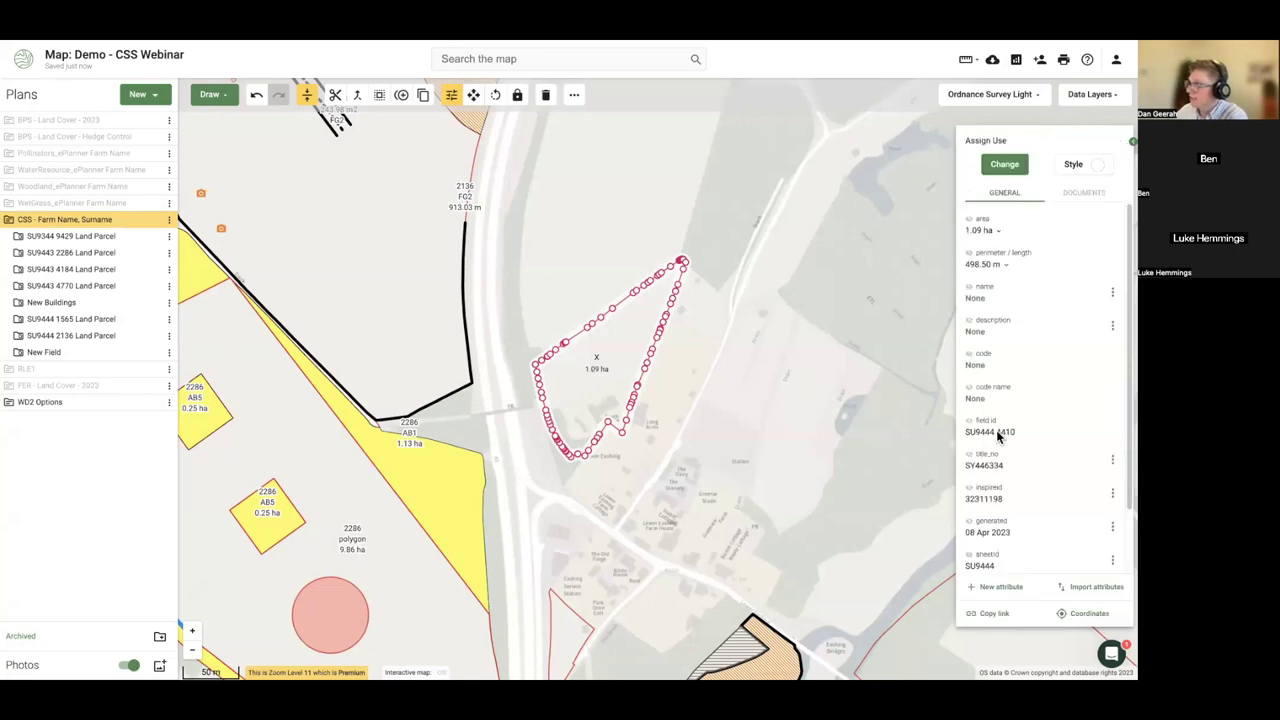
- Select several farm parcels and show their sheet ID labels on the map
scroll(1000, 450, "down", 2)
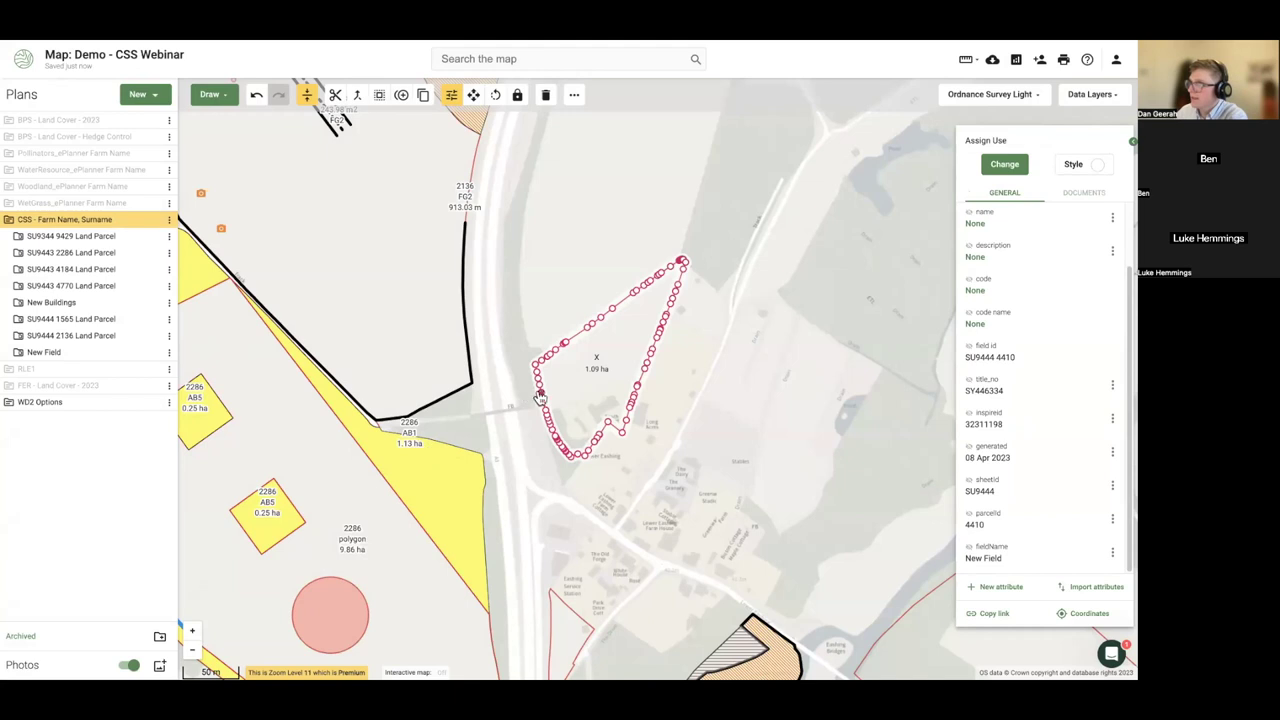
left_click(360, 321)
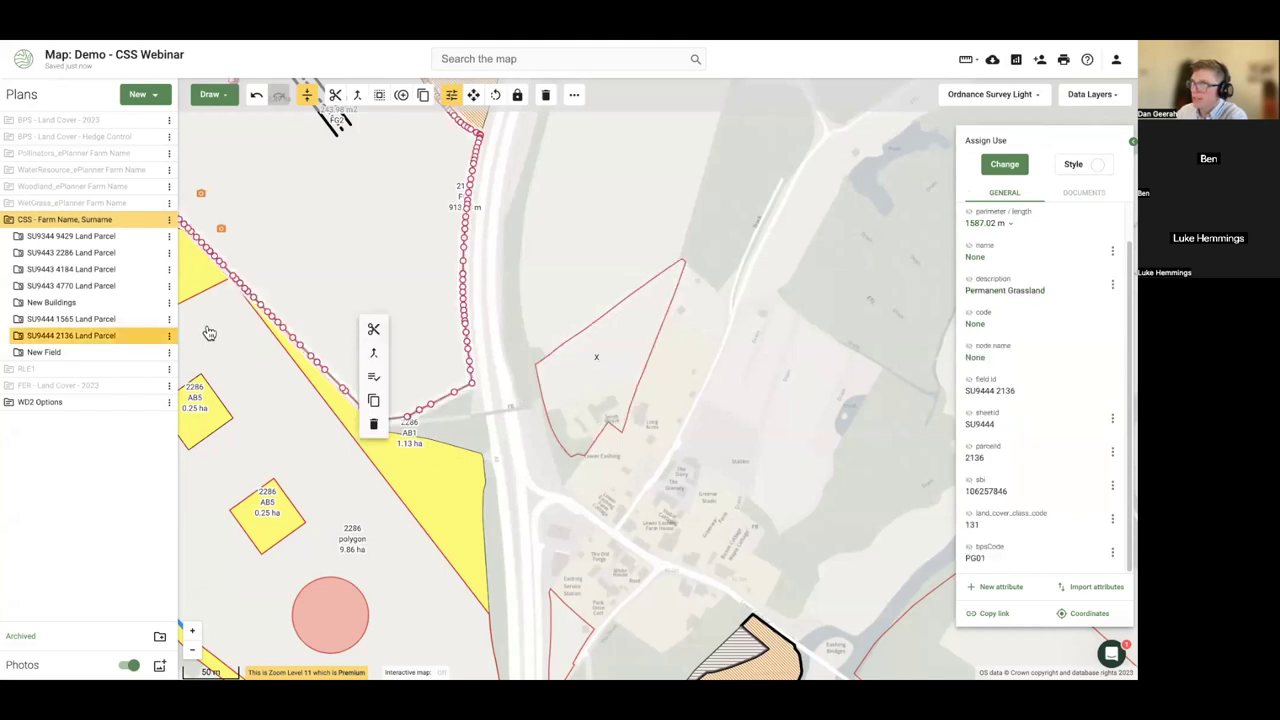
left_click(374, 375)
left_click(968, 455)
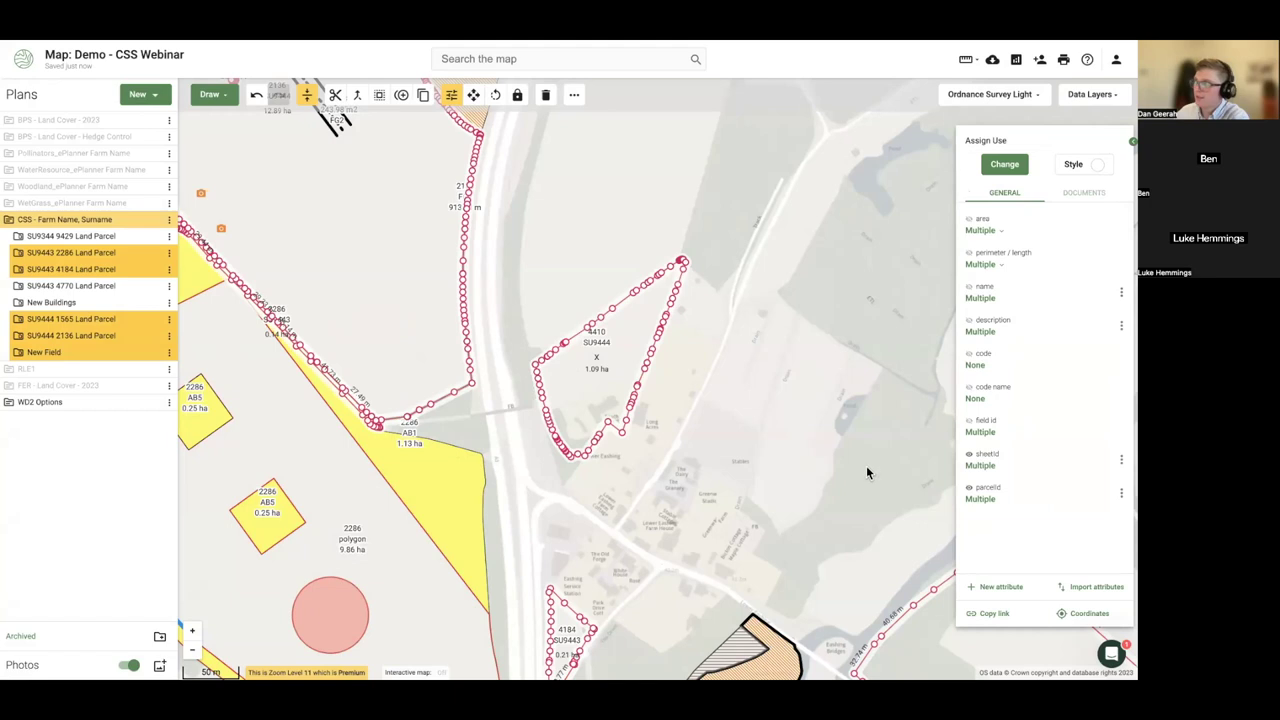
left_click(755, 424)
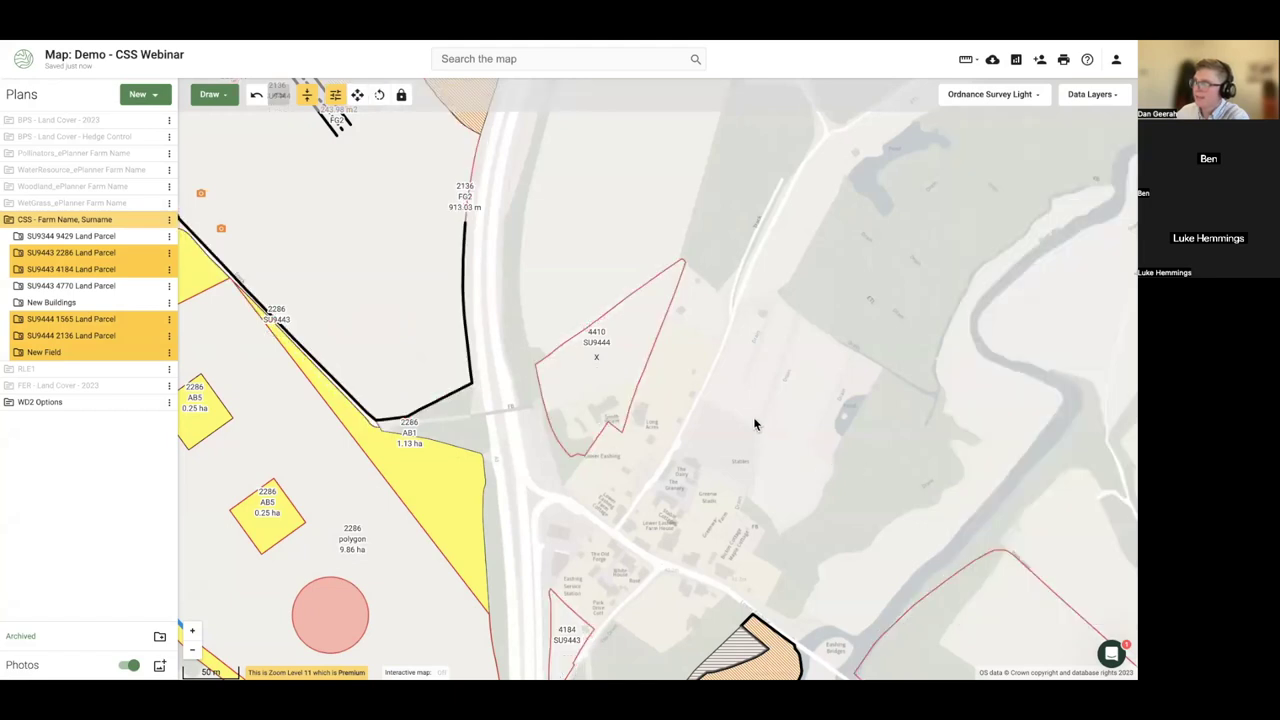
- Compare the sheetId attribute of the new 4410 field and parcel 2136
left_click(618, 384)
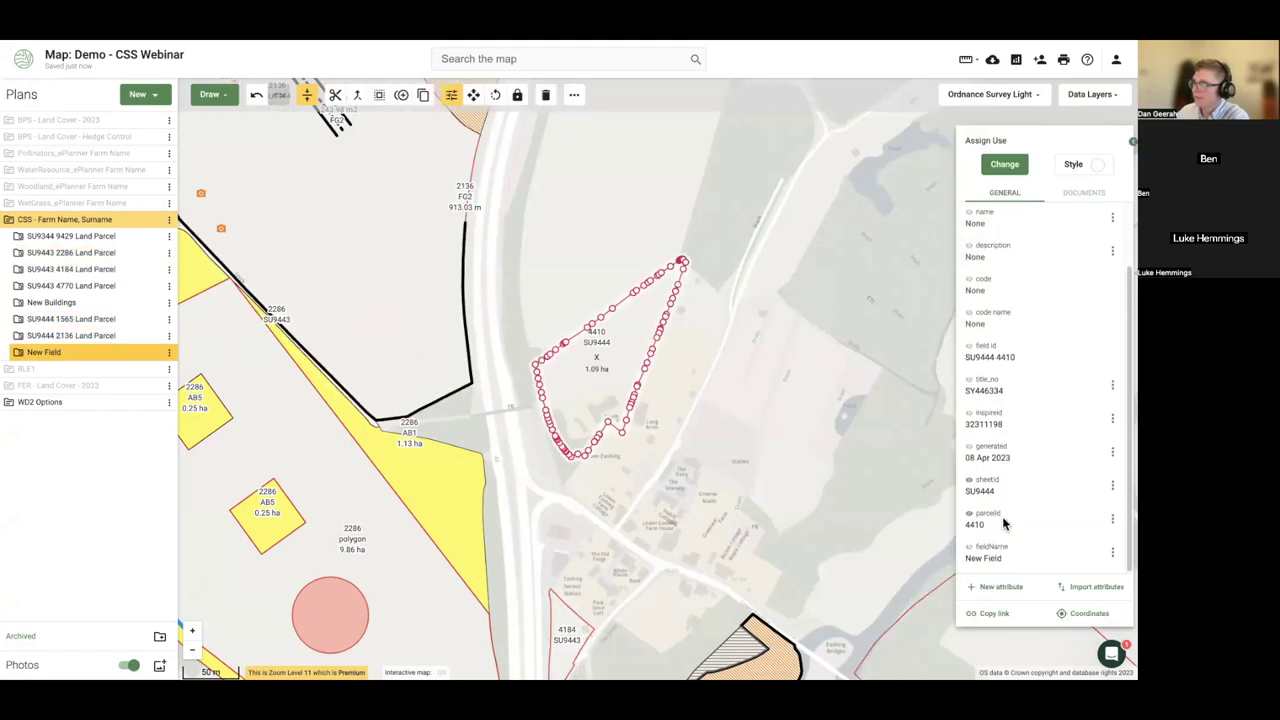
left_click(1112, 487)
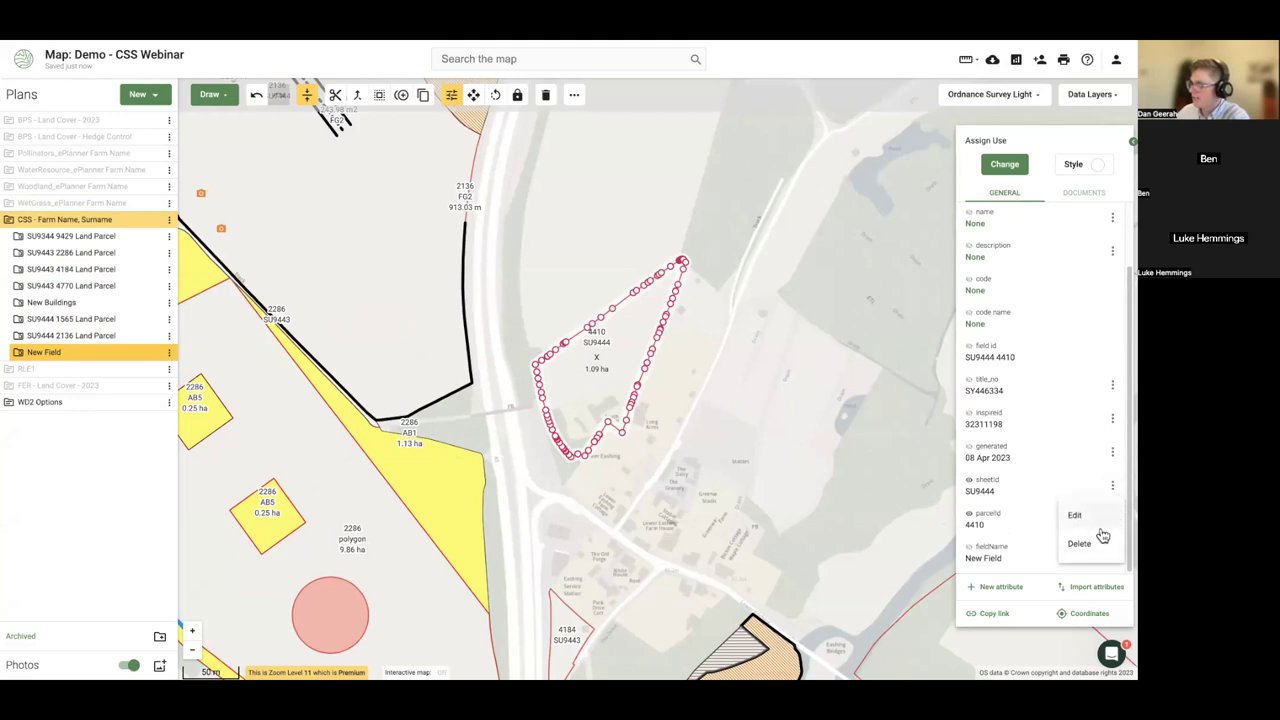
left_click(416, 338)
left_click(404, 325)
left_click(1112, 419)
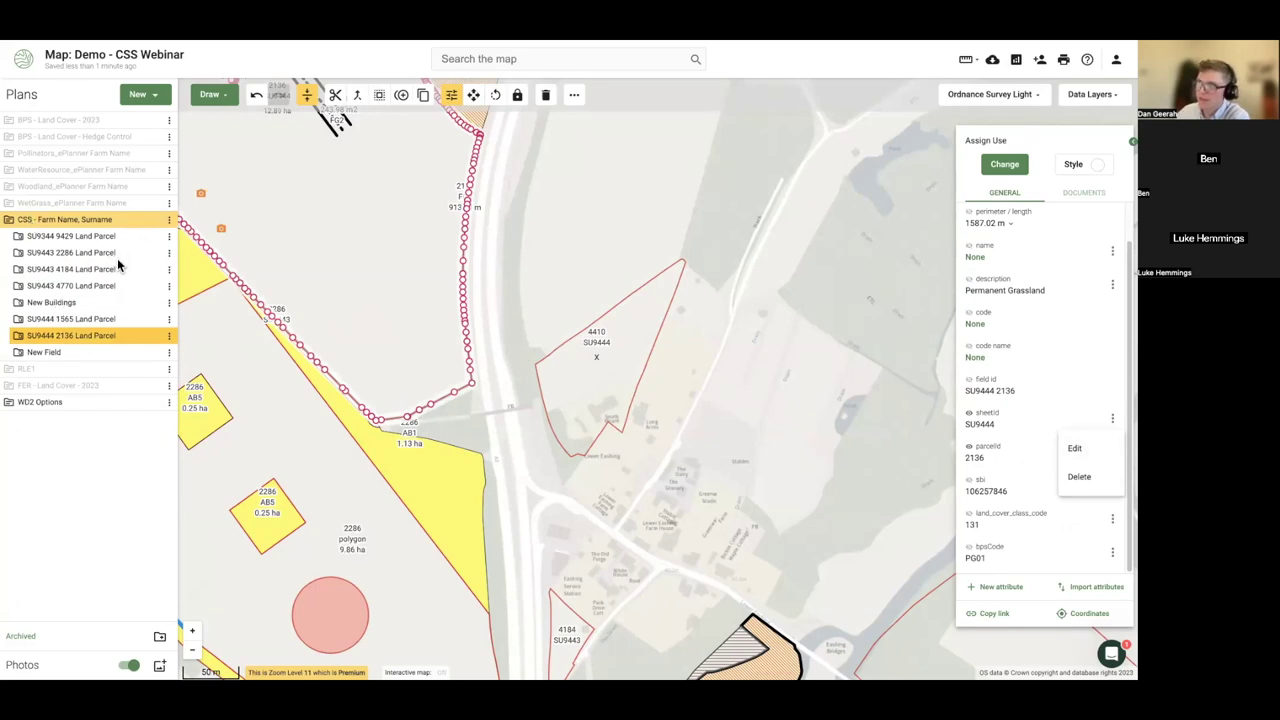
left_click(645, 215)
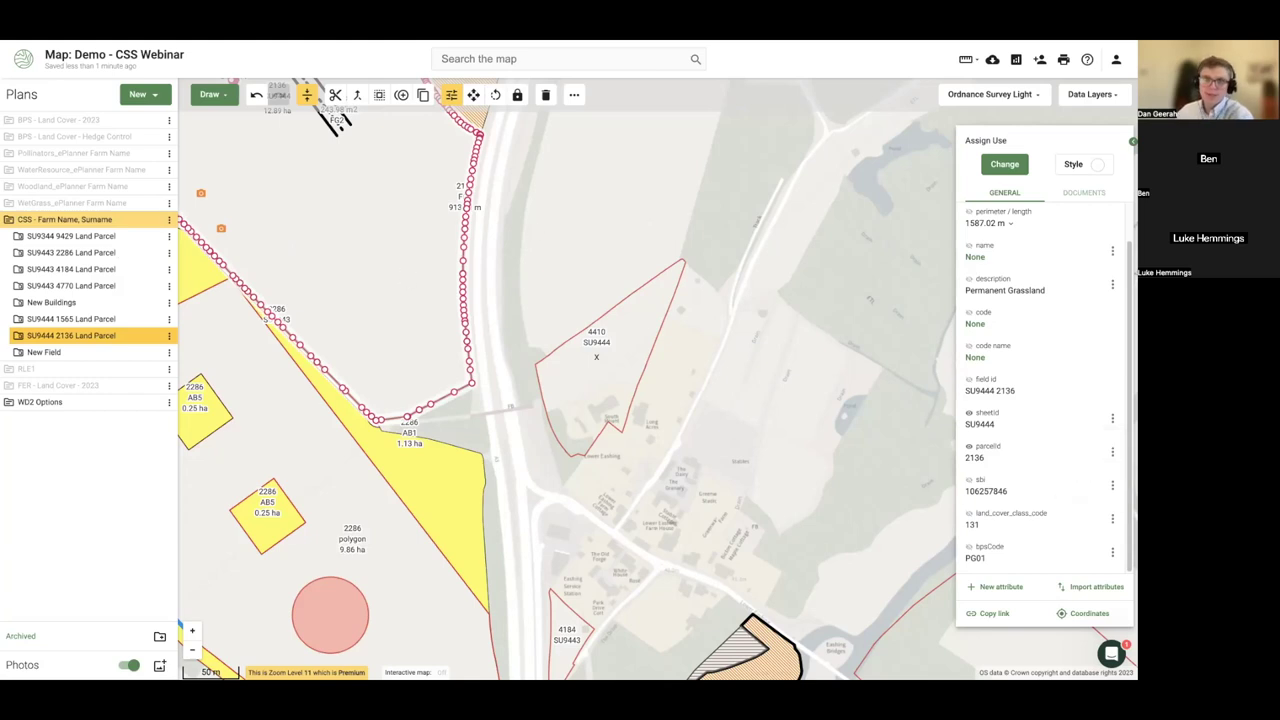
left_click(602, 369)
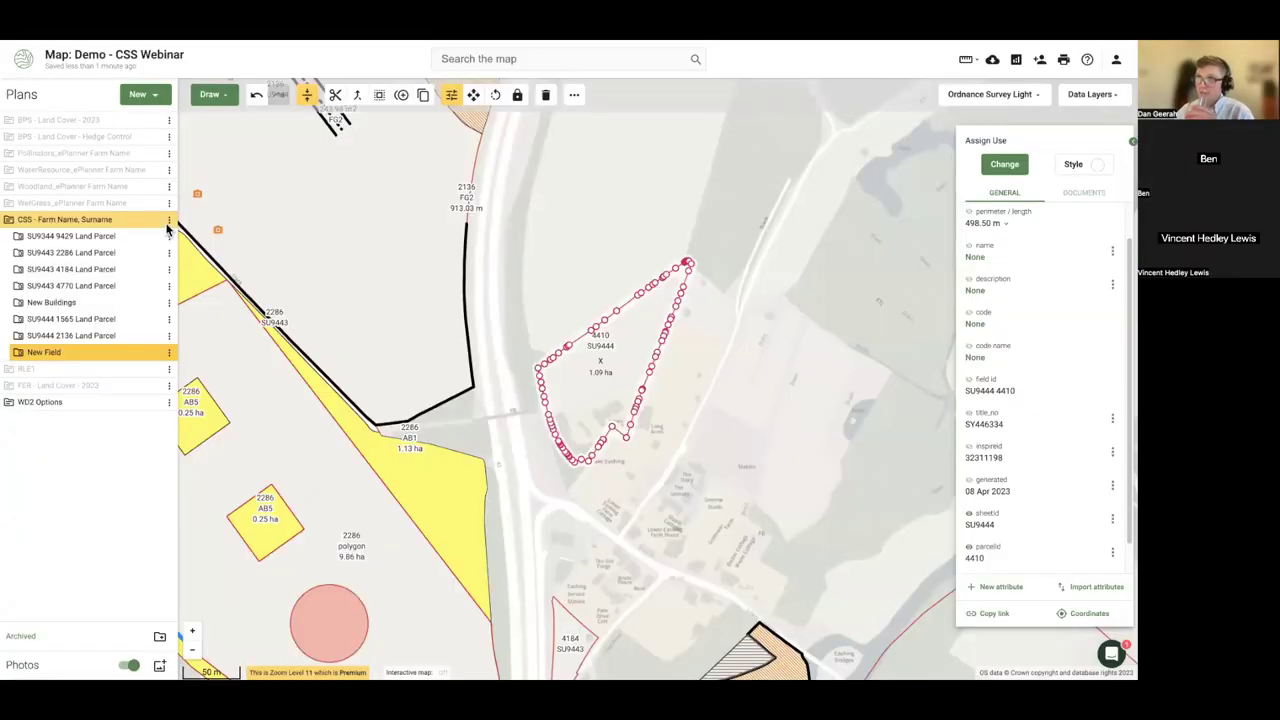
left_click(170, 221)
left_click(240, 302)
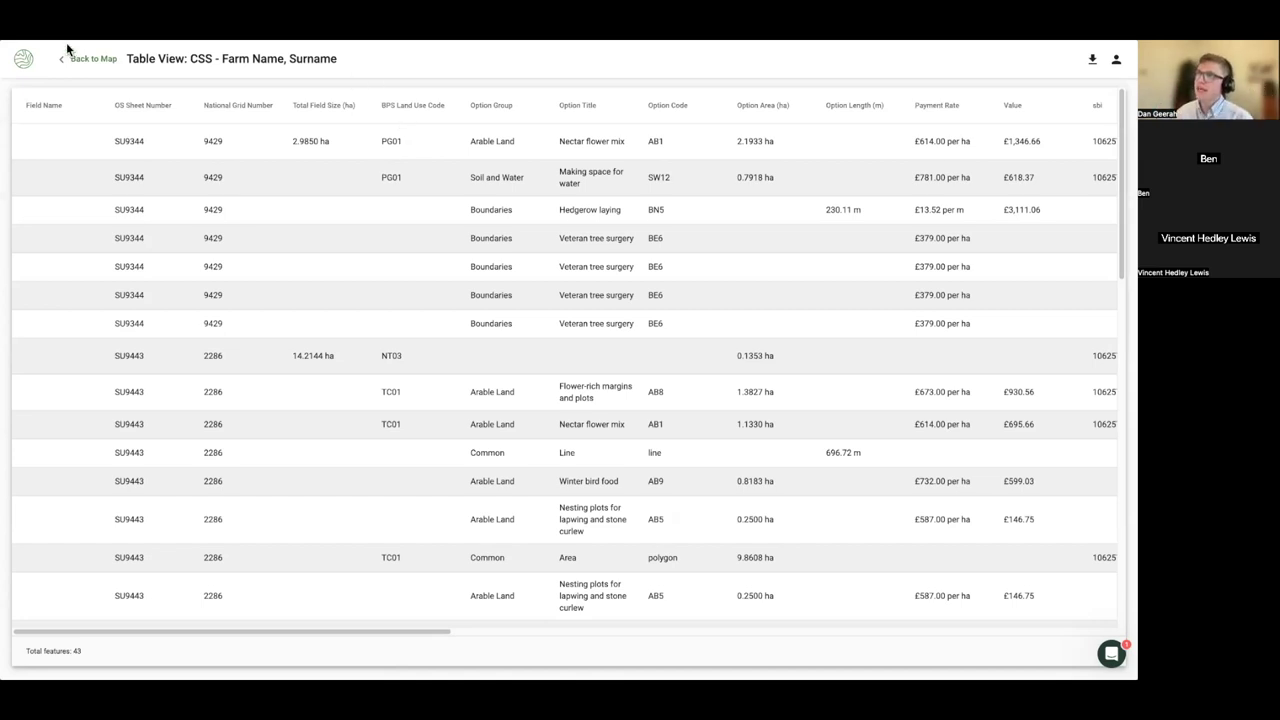
left_click(94, 60)
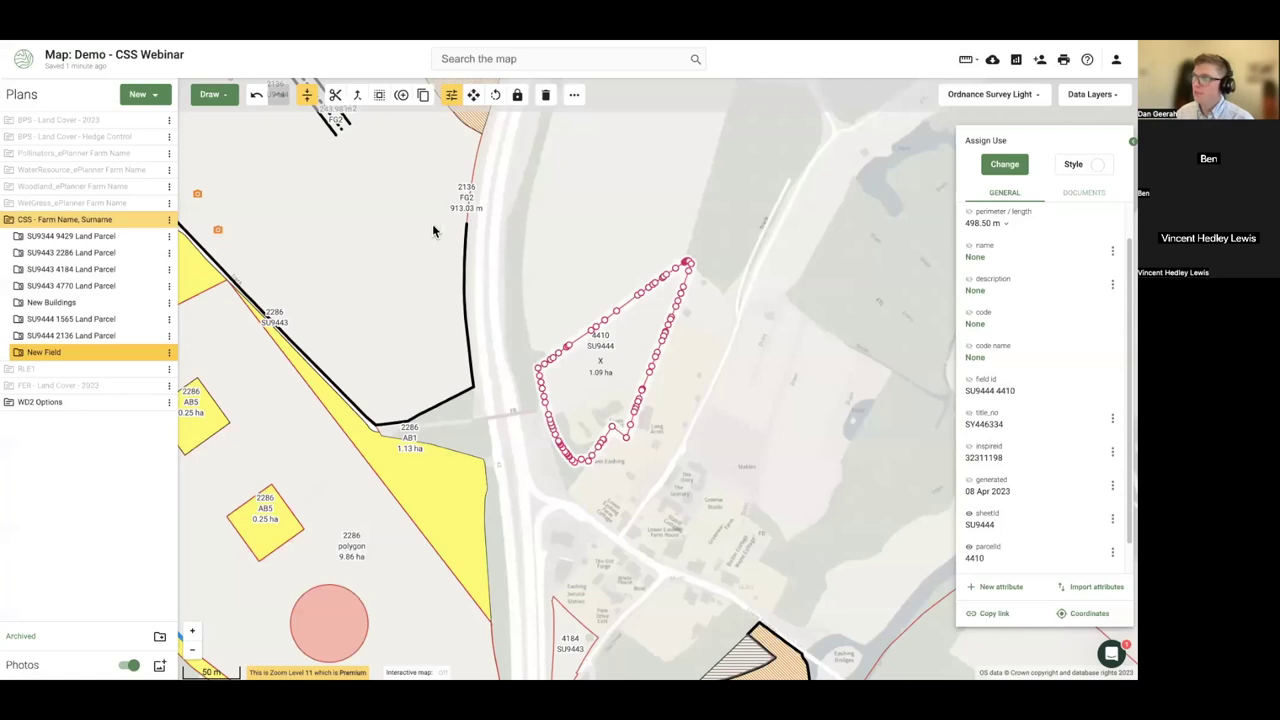
- Zoom out to the whole farm, expand New Field, and open the CSS plan's table view
left_click(535, 488)
scroll(537, 488, "down", 4)
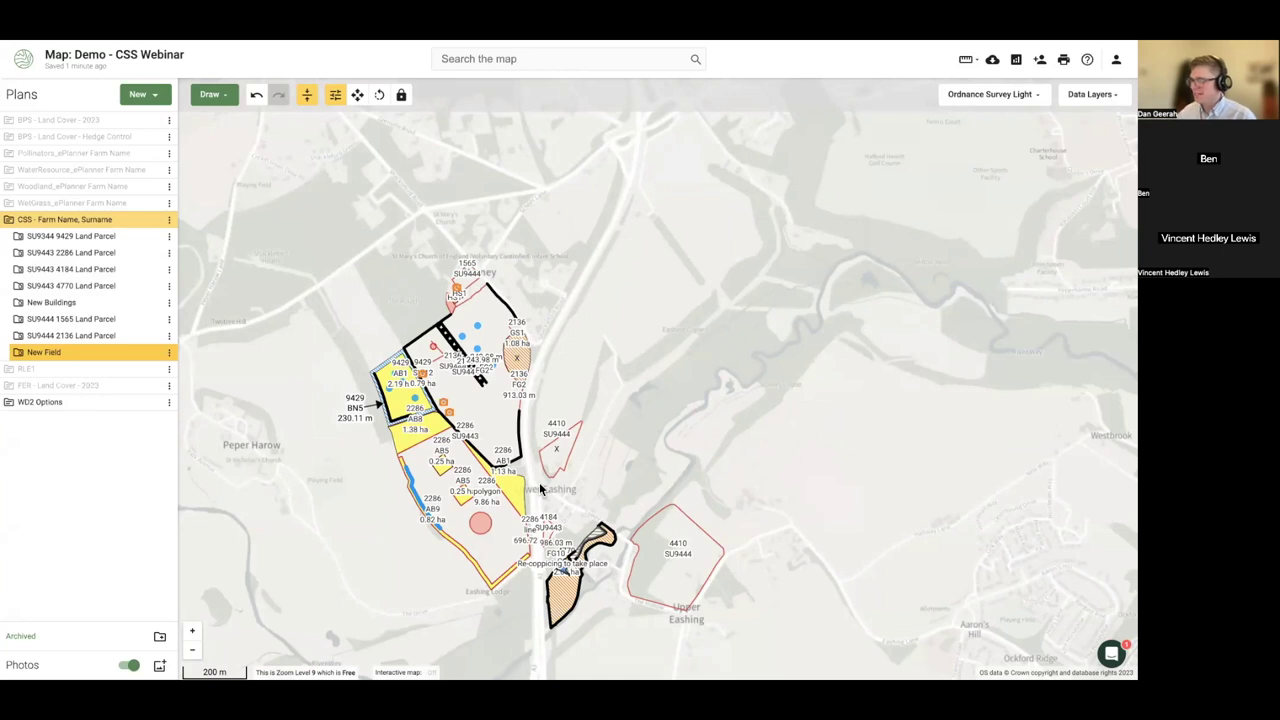
scroll(378, 512, "up", 2)
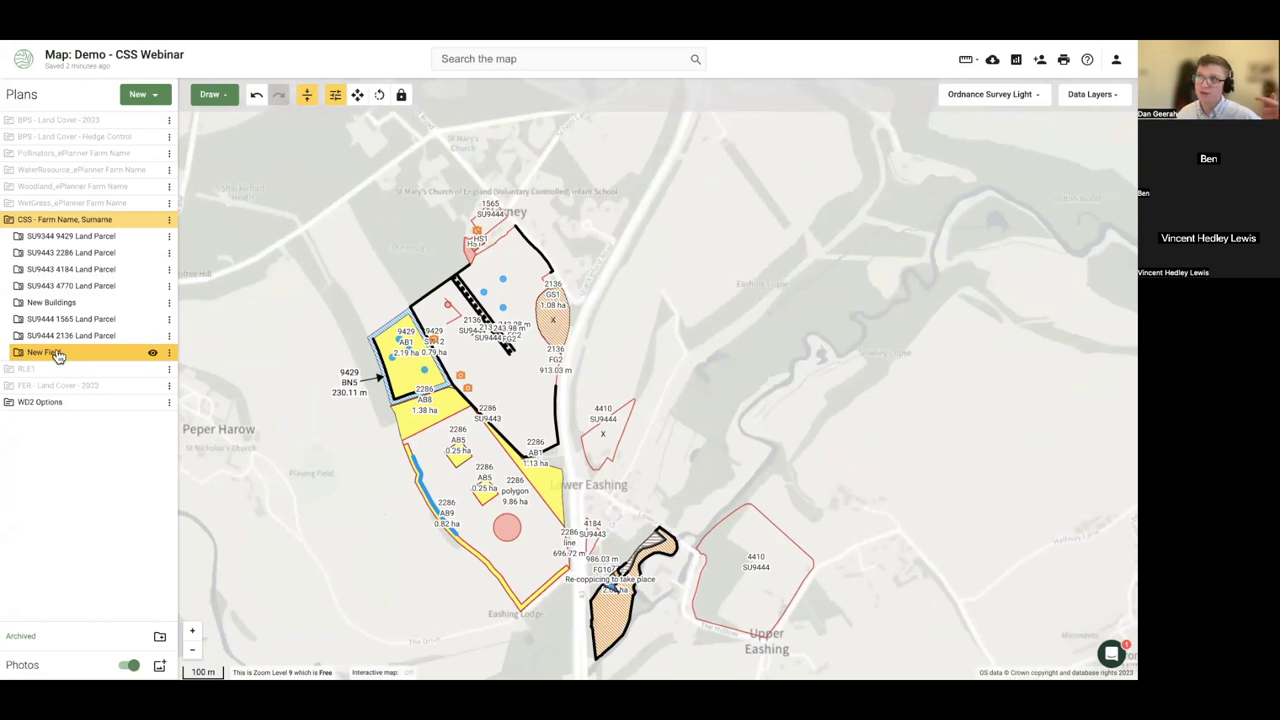
left_click(19, 354)
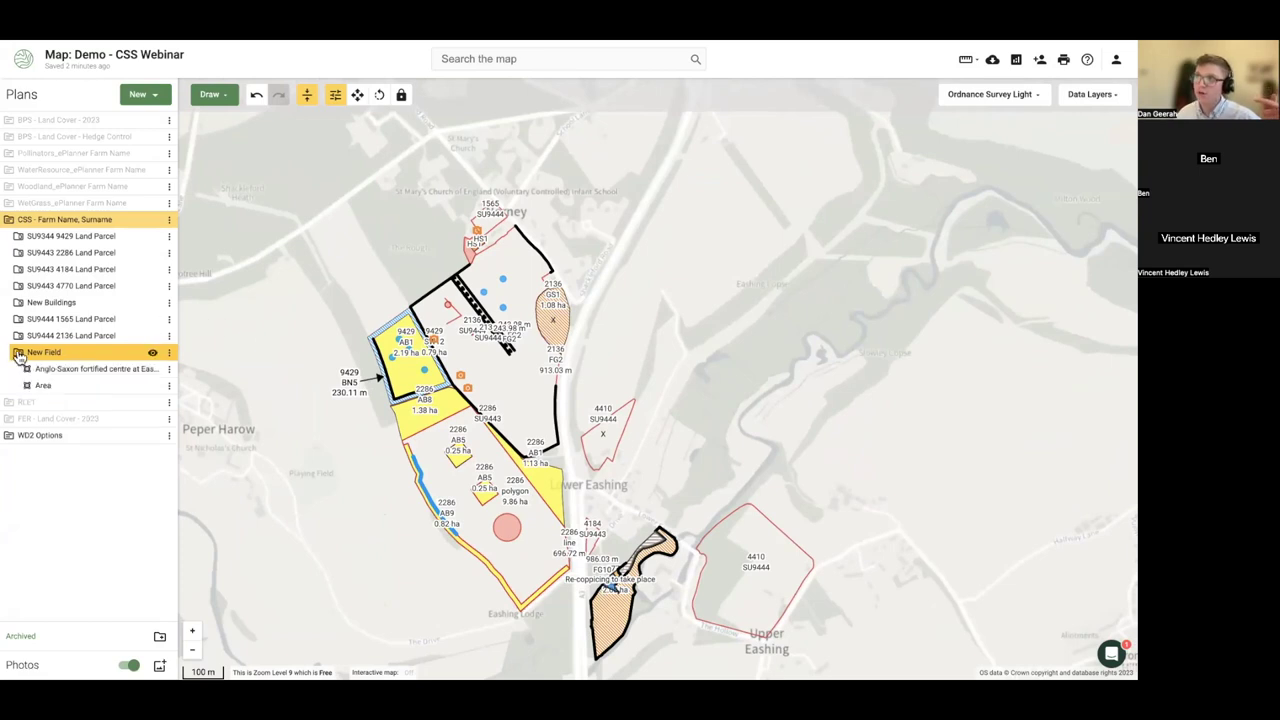
left_click(169, 219)
left_click(212, 305)
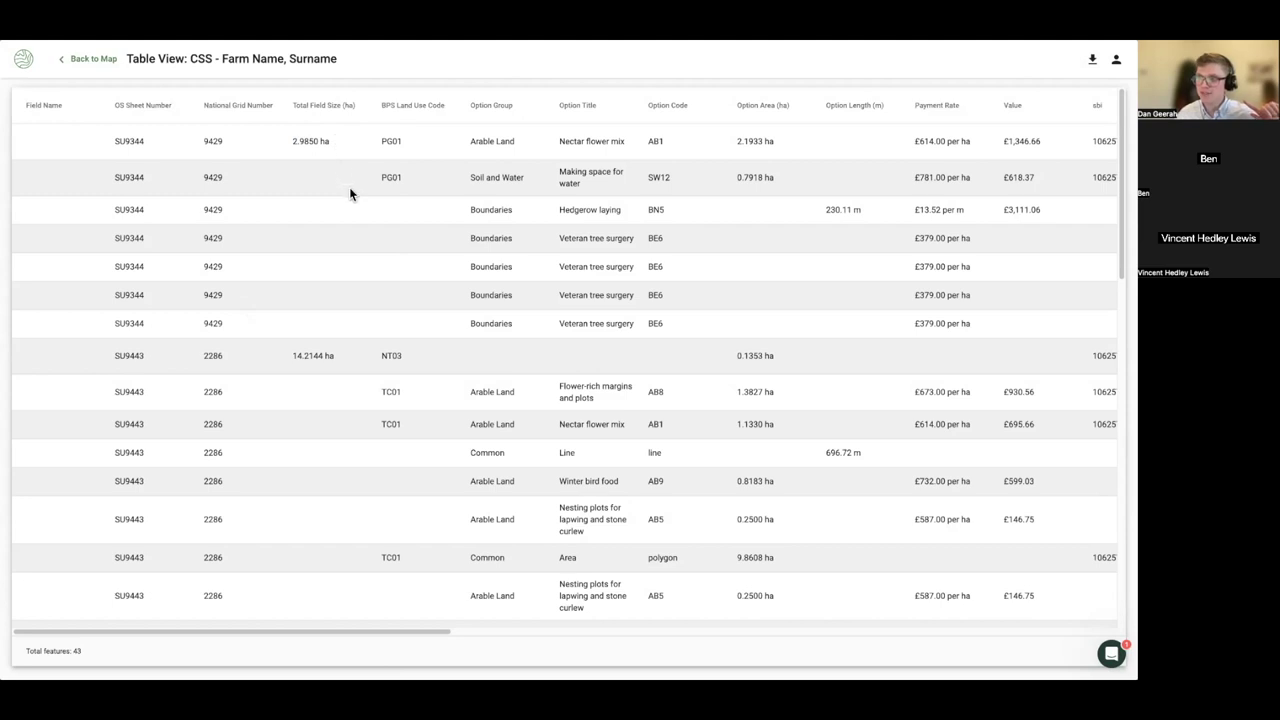
- Scroll through the rows of the CSS plan's attribute table
scroll(350, 192, "down", 1)
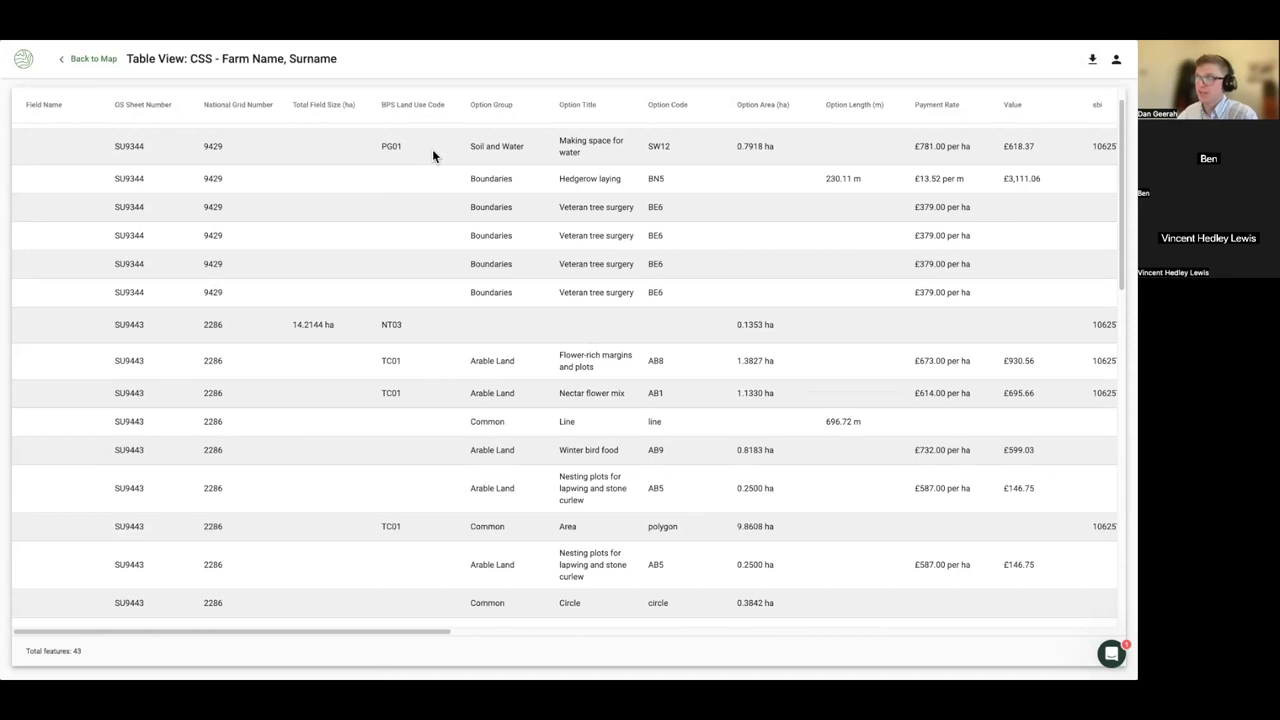
scroll(433, 196, "up", 1)
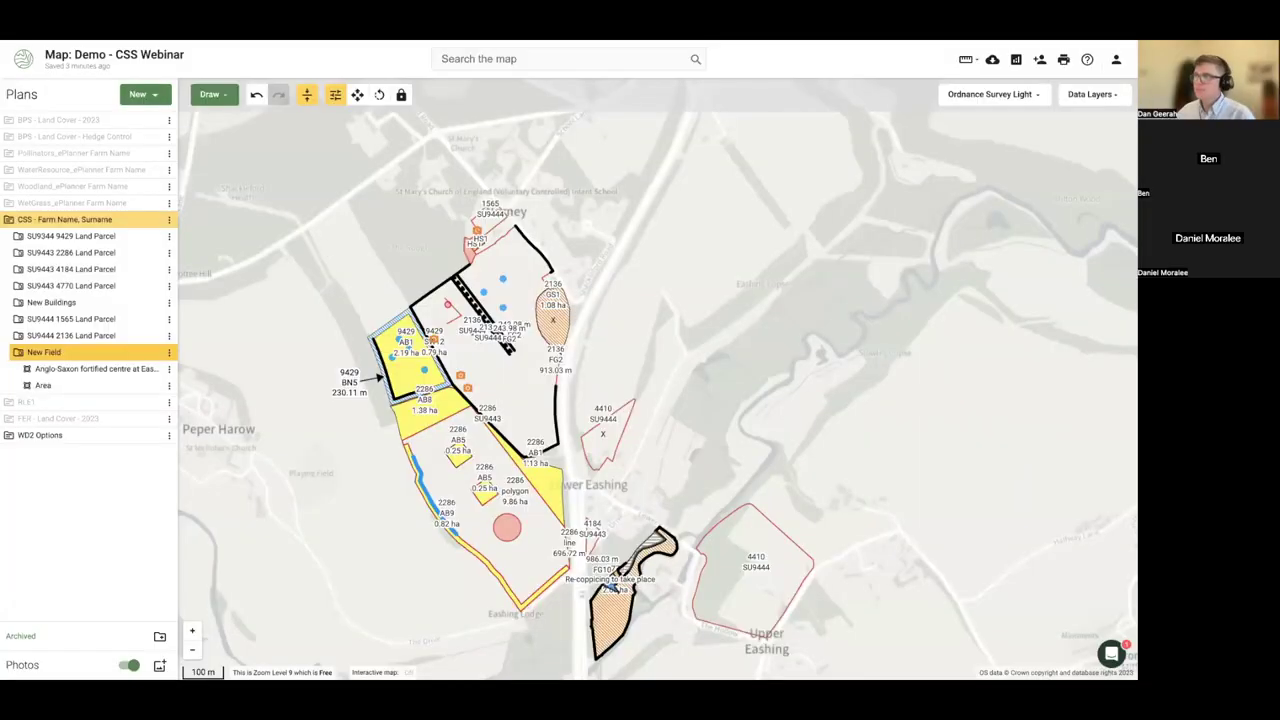
- Turn on the Land Registry Freehold layer by searching 'free'
left_click(1106, 96)
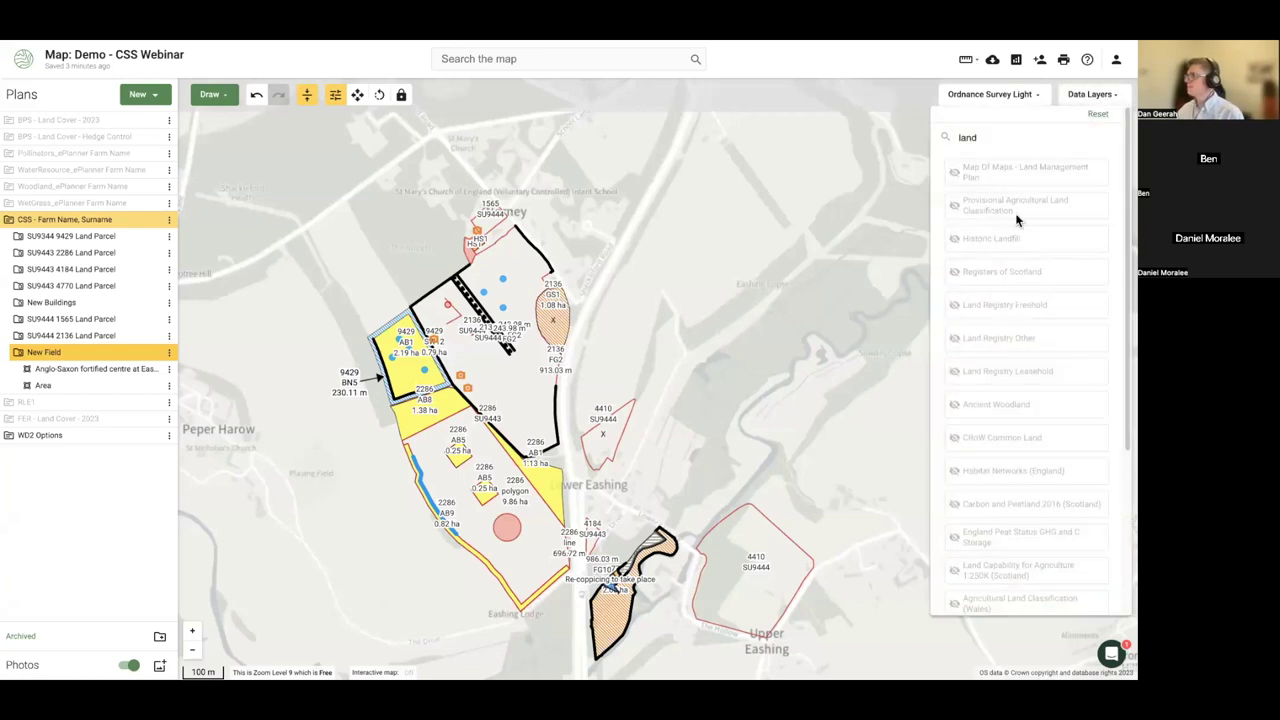
double_click(990, 140)
type("free")
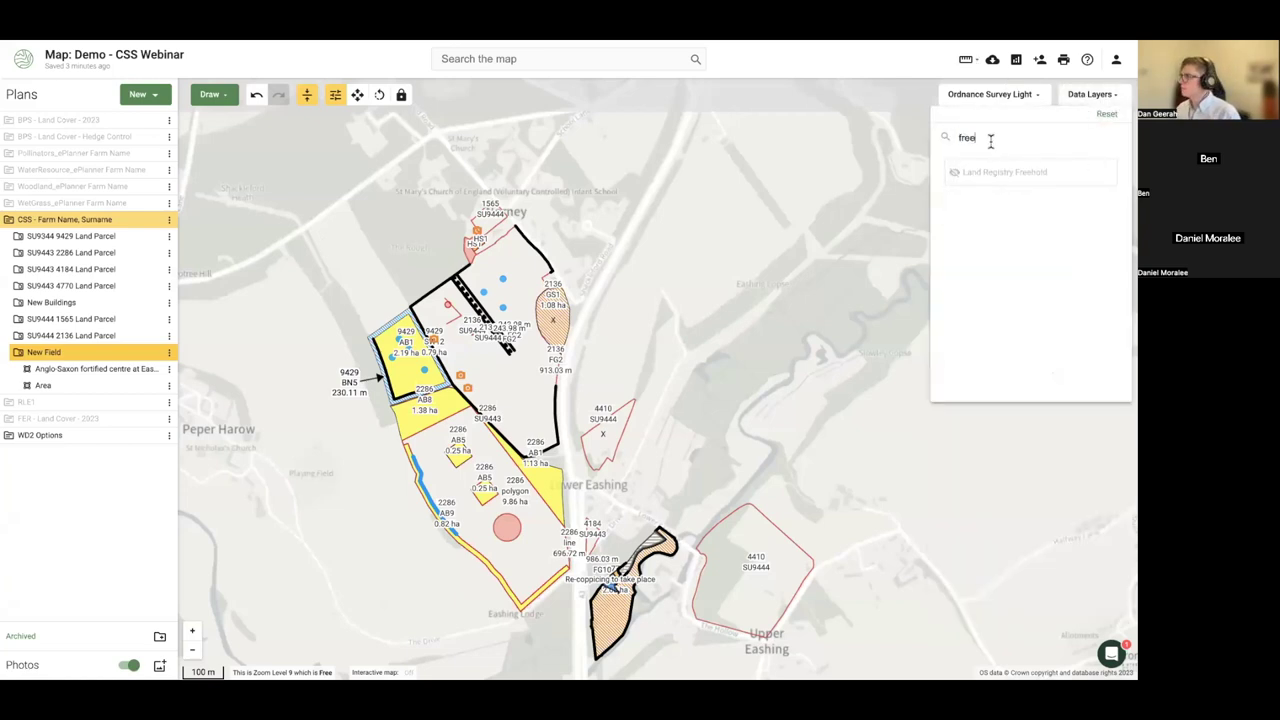
left_click(1010, 168)
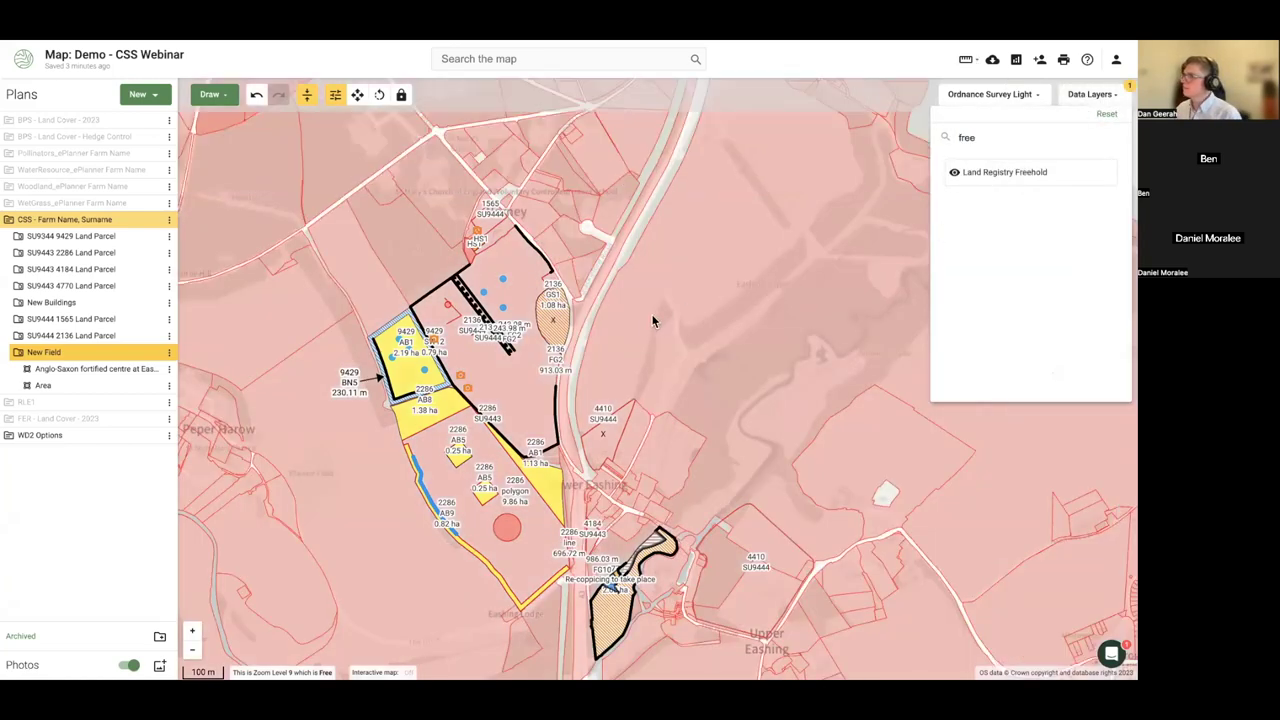
left_click(148, 220)
- Hide the CSS farm plan, WD2 Options plan and photo markers from the map
left_click(150, 220)
scroll(540, 334, "down", 3)
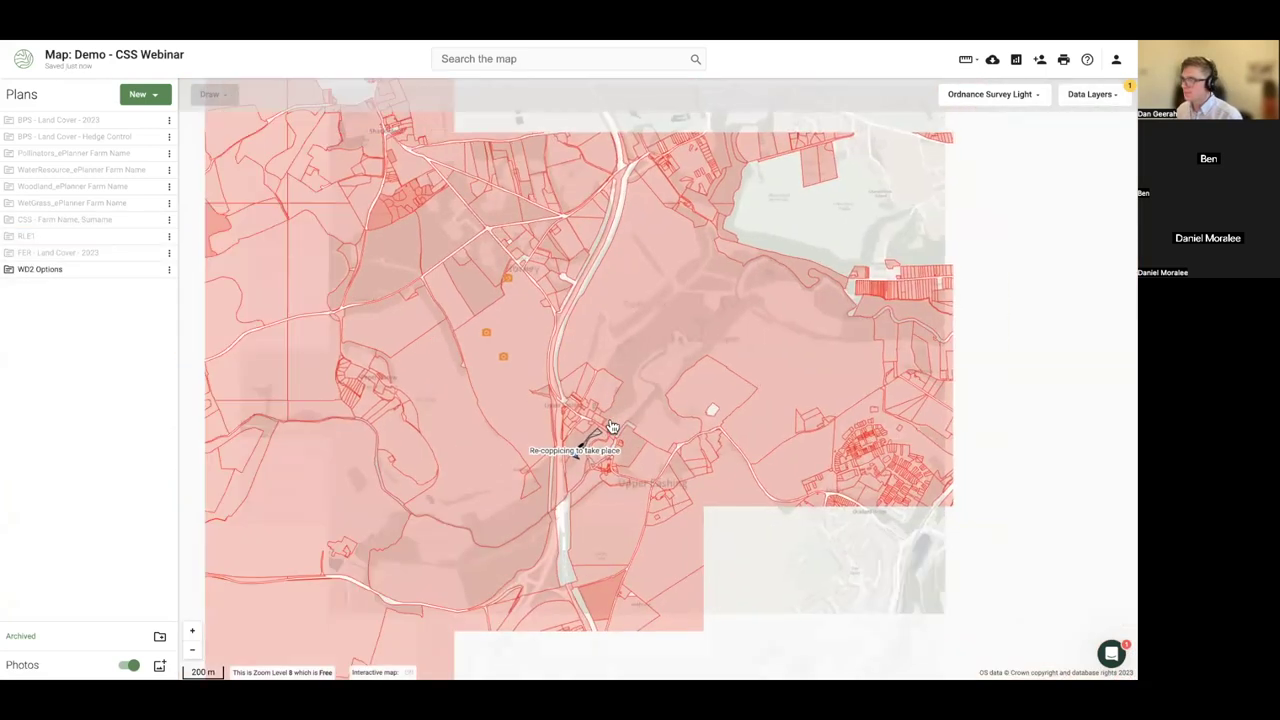
left_click(151, 270)
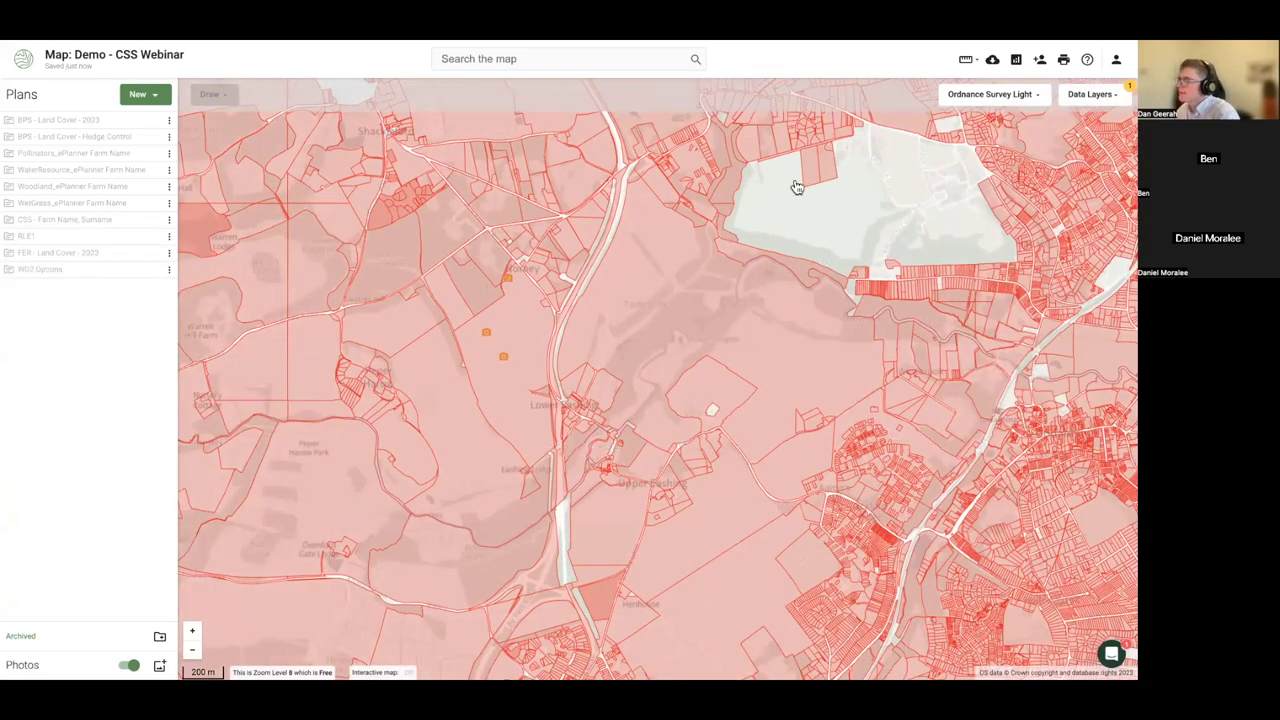
left_click(129, 665)
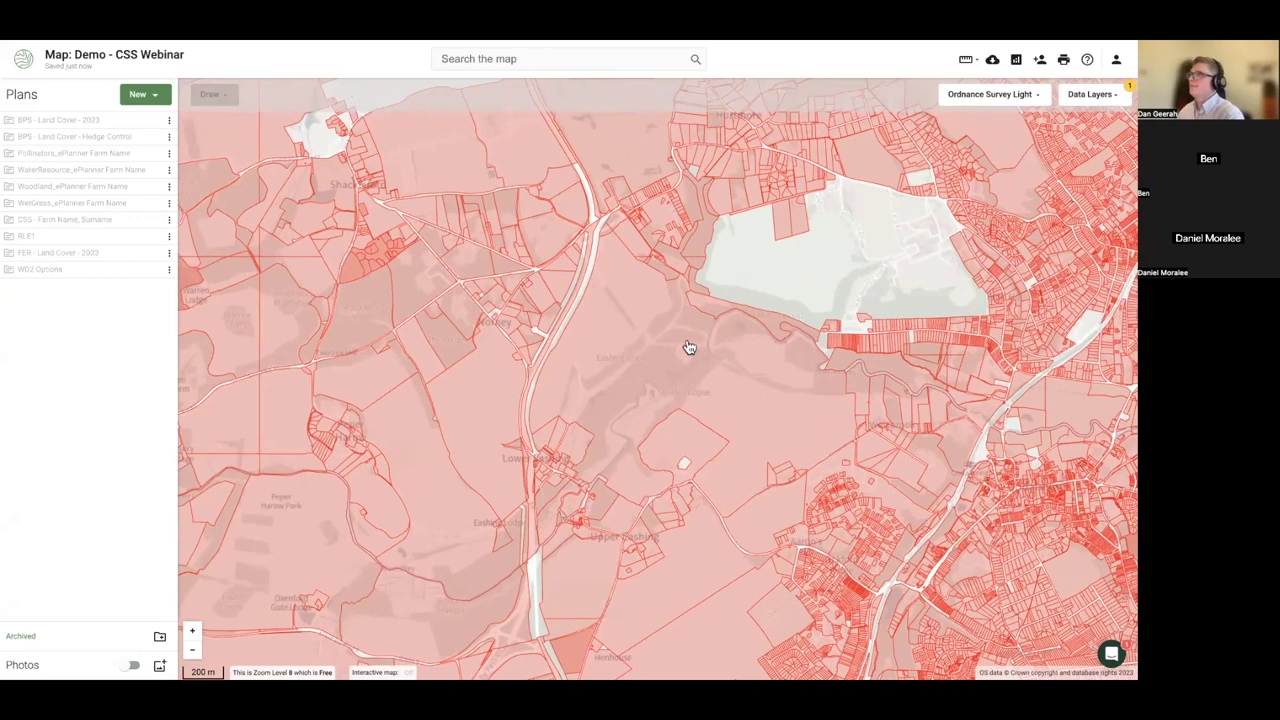
- Pan to the 130.52 ha parcel near Conduit Cottage and show its freehold details
left_click_drag(720, 246, 629, 400)
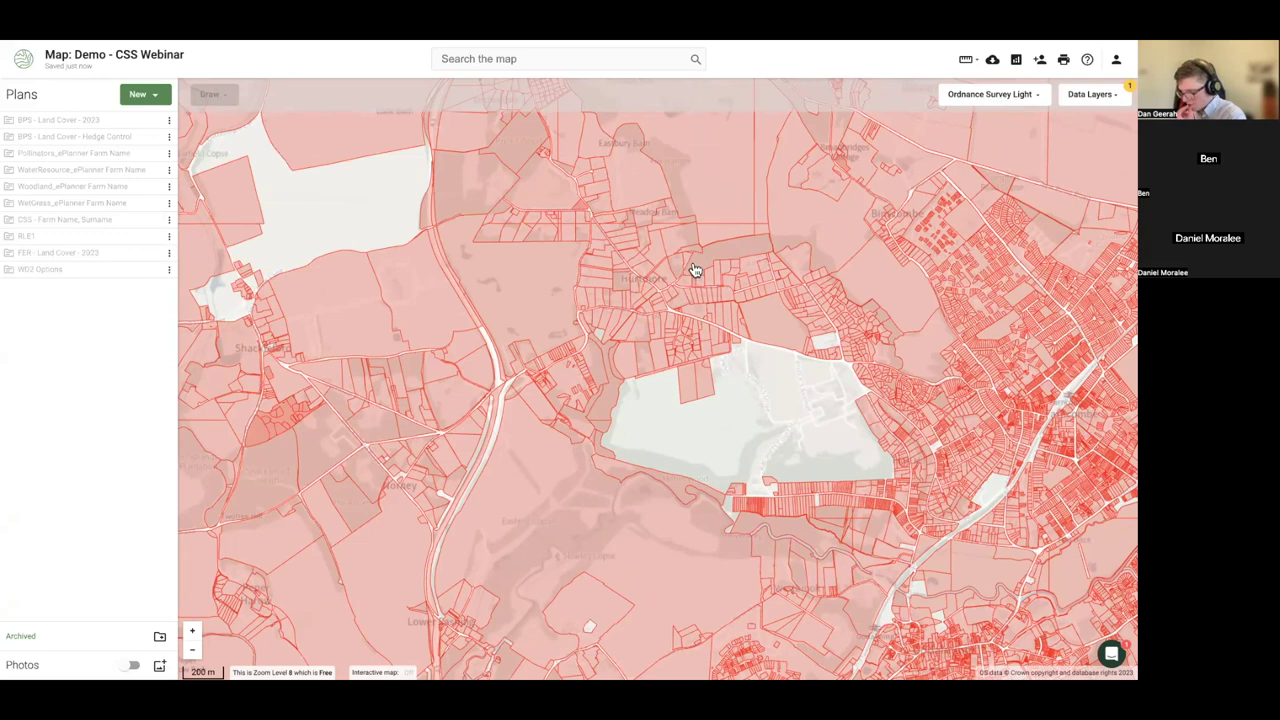
left_click_drag(686, 234, 531, 394)
left_click_drag(593, 320, 509, 397)
left_click(618, 301)
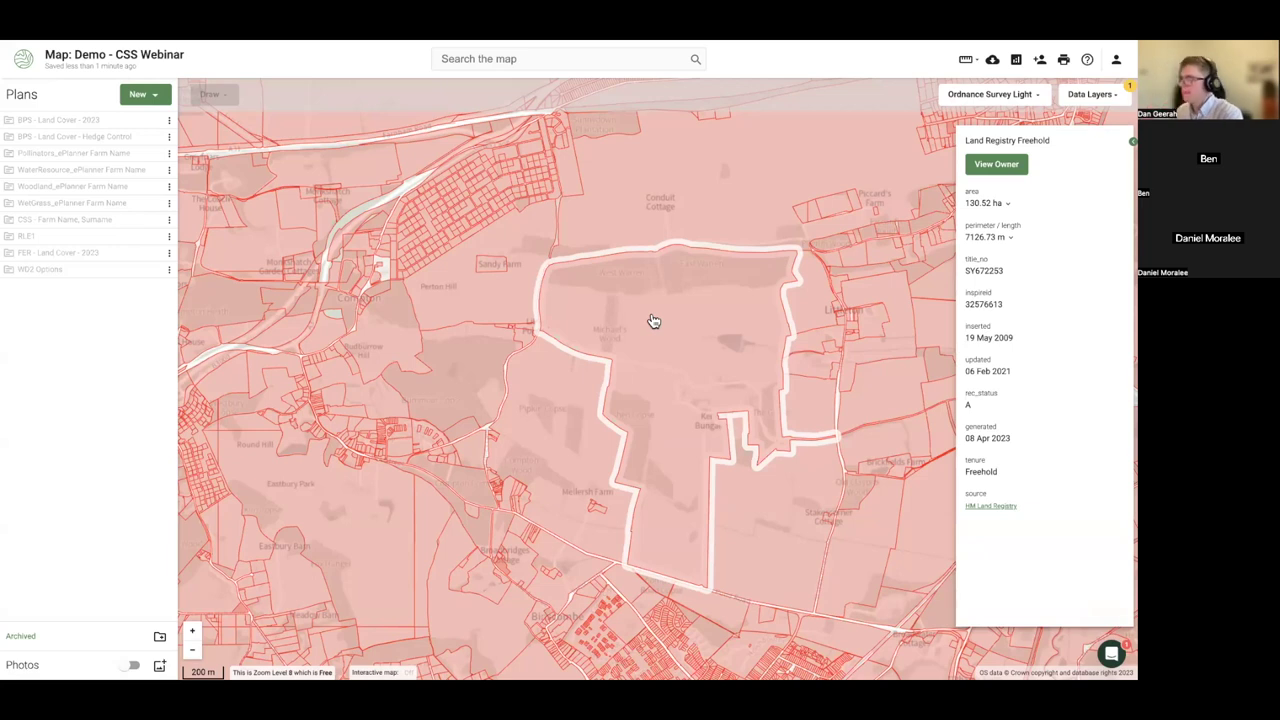
- Pan and zoom west of Guildford and select the 269.29 ha freehold parcel
left_click_drag(631, 343, 630, 410)
left_click_drag(395, 305, 407, 373)
scroll(420, 360, "down", 2)
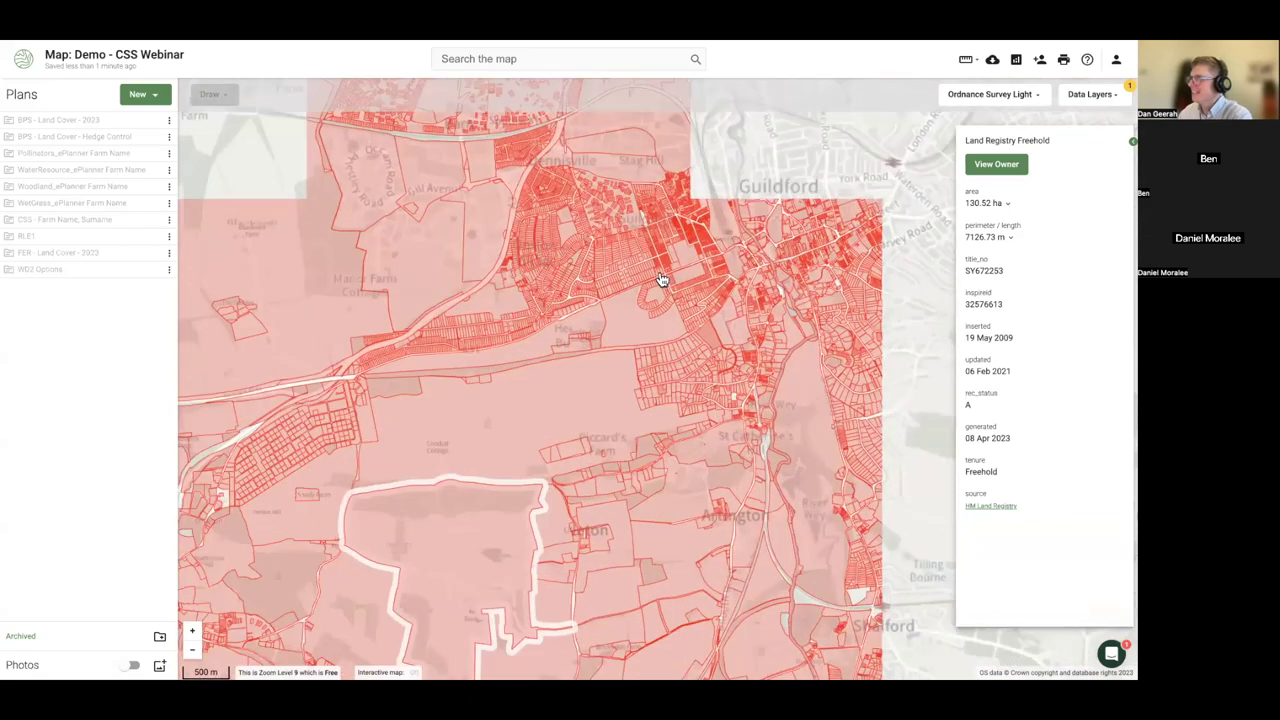
left_click_drag(660, 280, 743, 406)
scroll(420, 405, "up", 2)
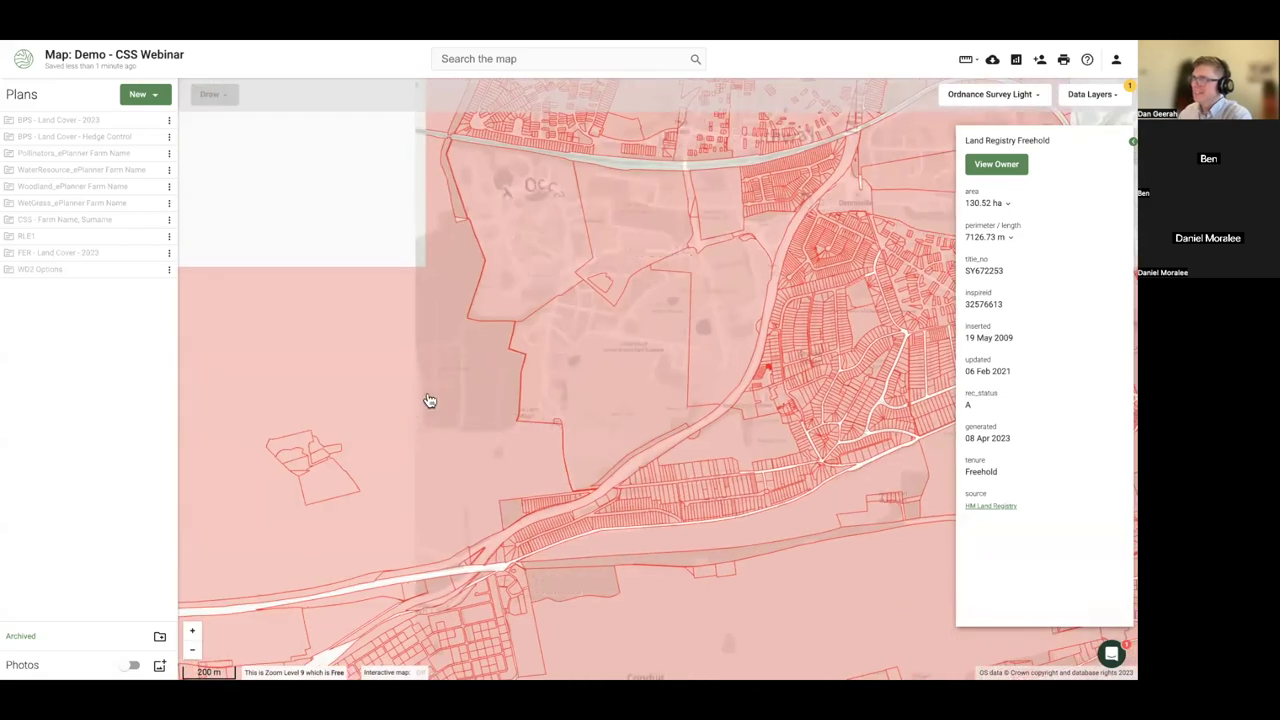
left_click_drag(428, 400, 471, 380)
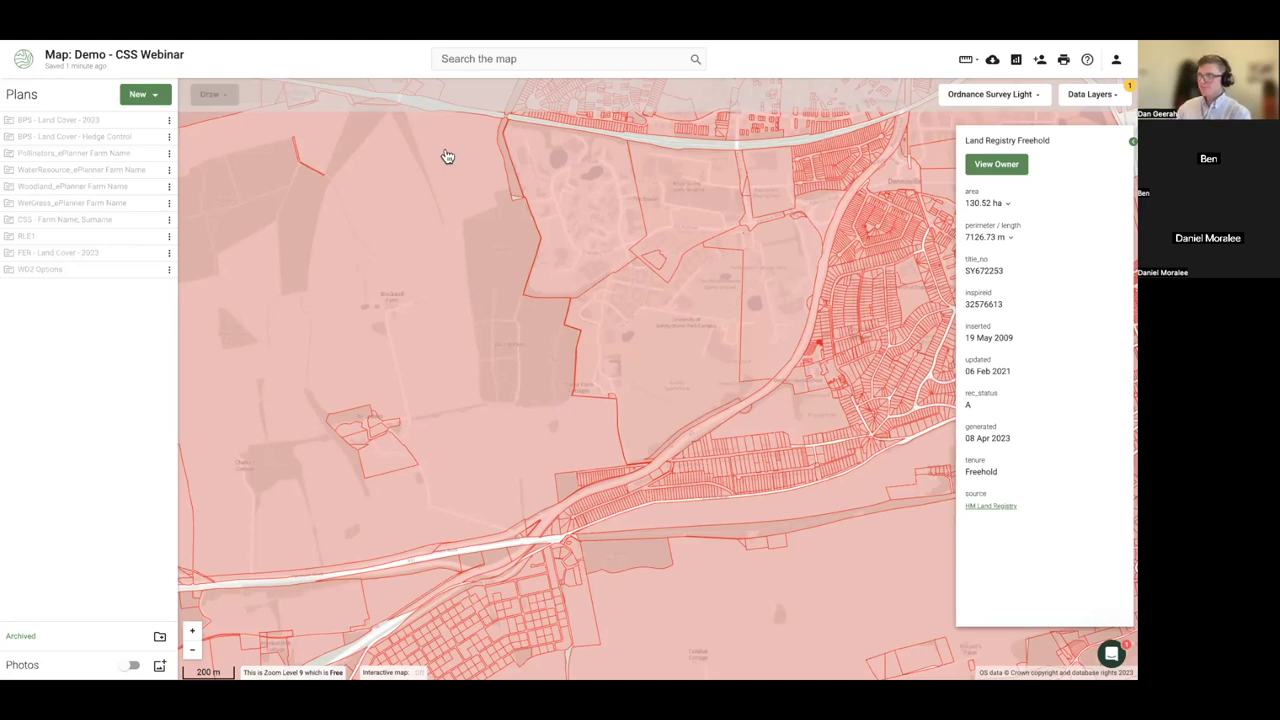
scroll(457, 310, "down", 3)
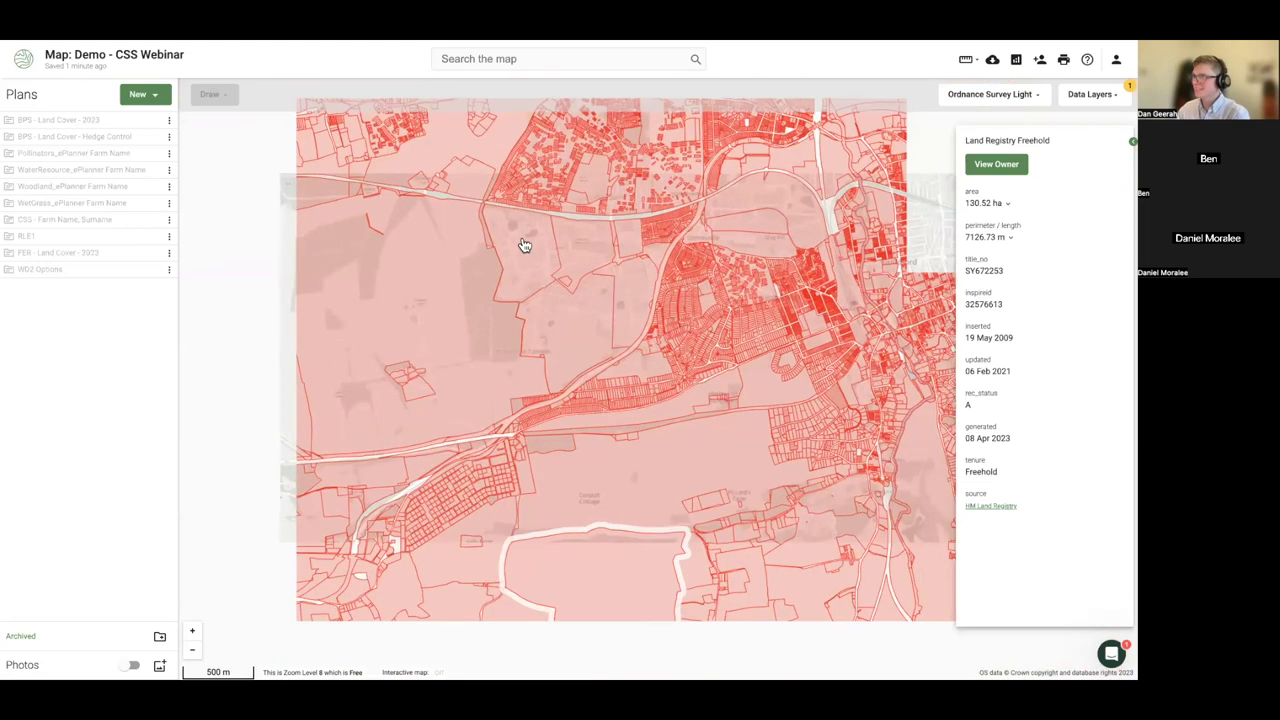
scroll(500, 289, "down", 2)
scroll(500, 289, "up", 2)
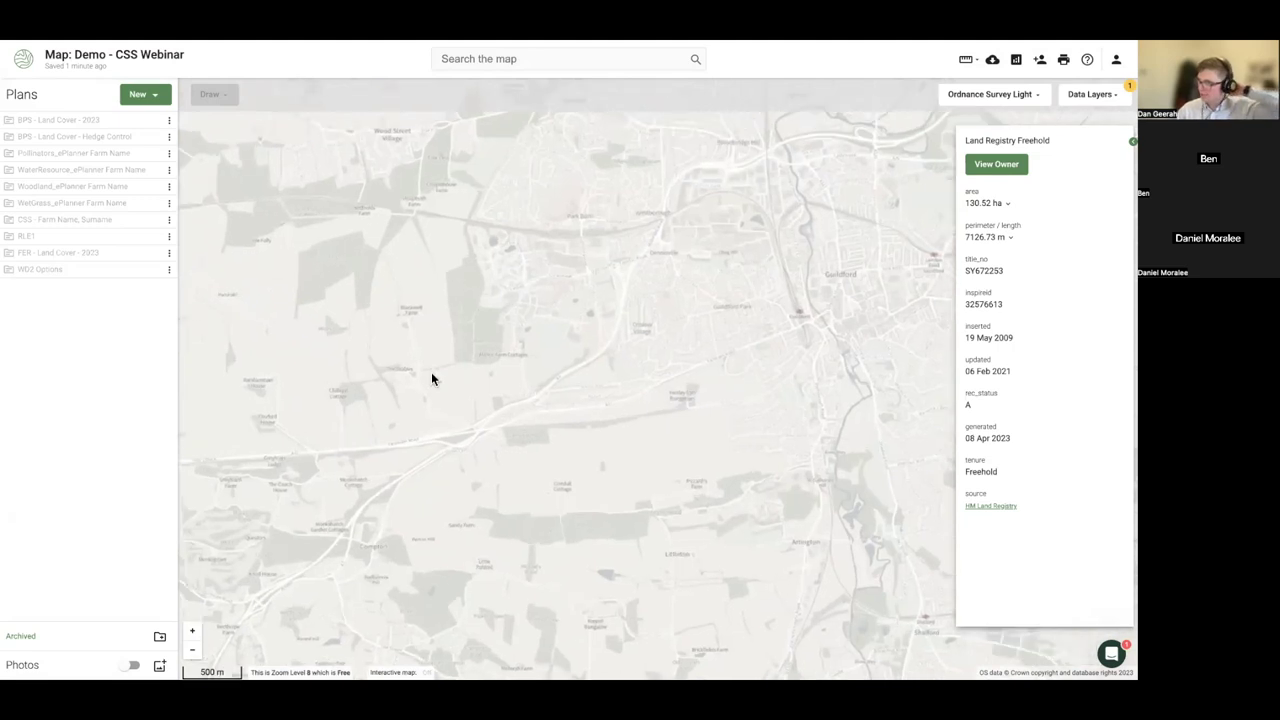
scroll(430, 386, "up", 2)
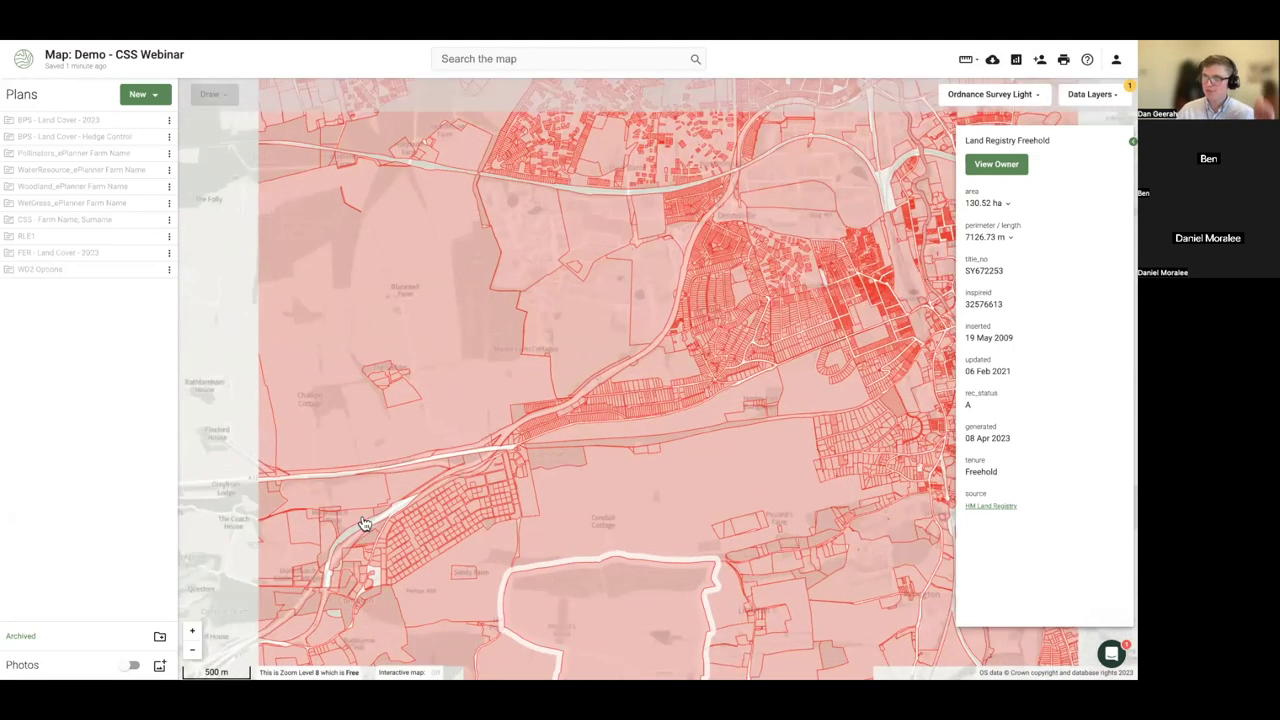
left_click(354, 438)
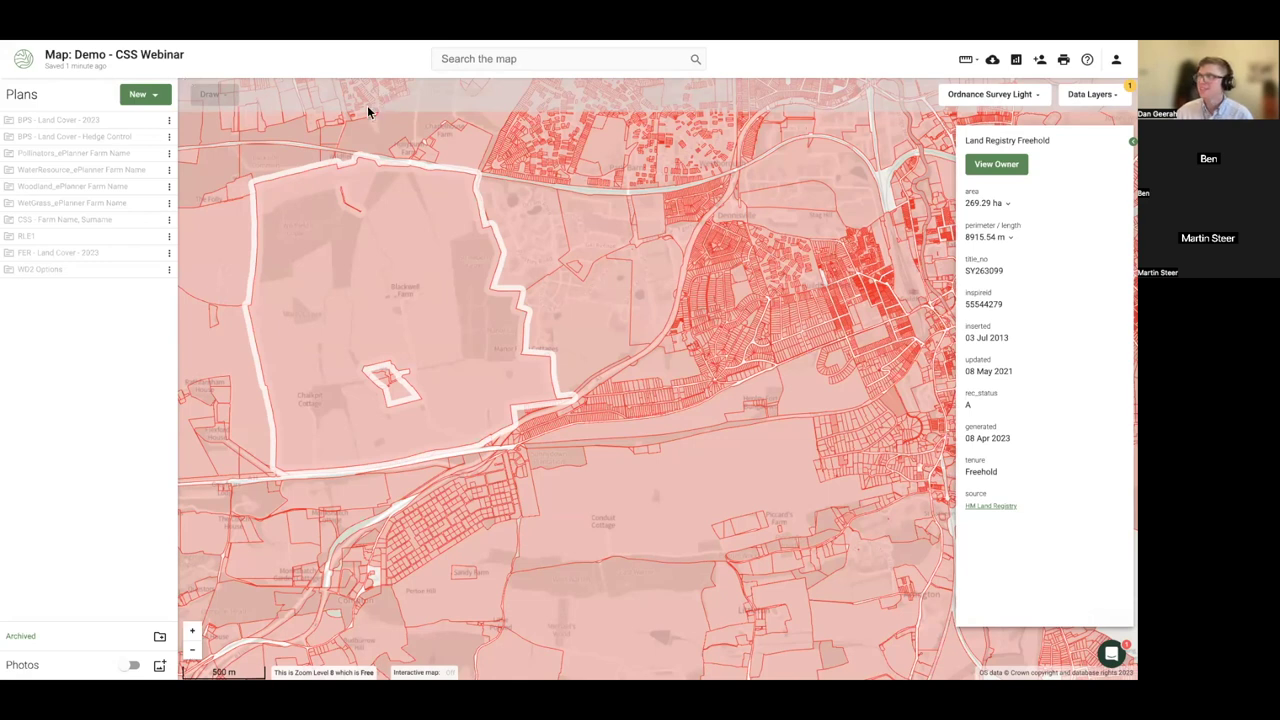
- Turn off the Land Registry Freehold data layer
left_click(1100, 100)
left_click(954, 172)
left_click(566, 344)
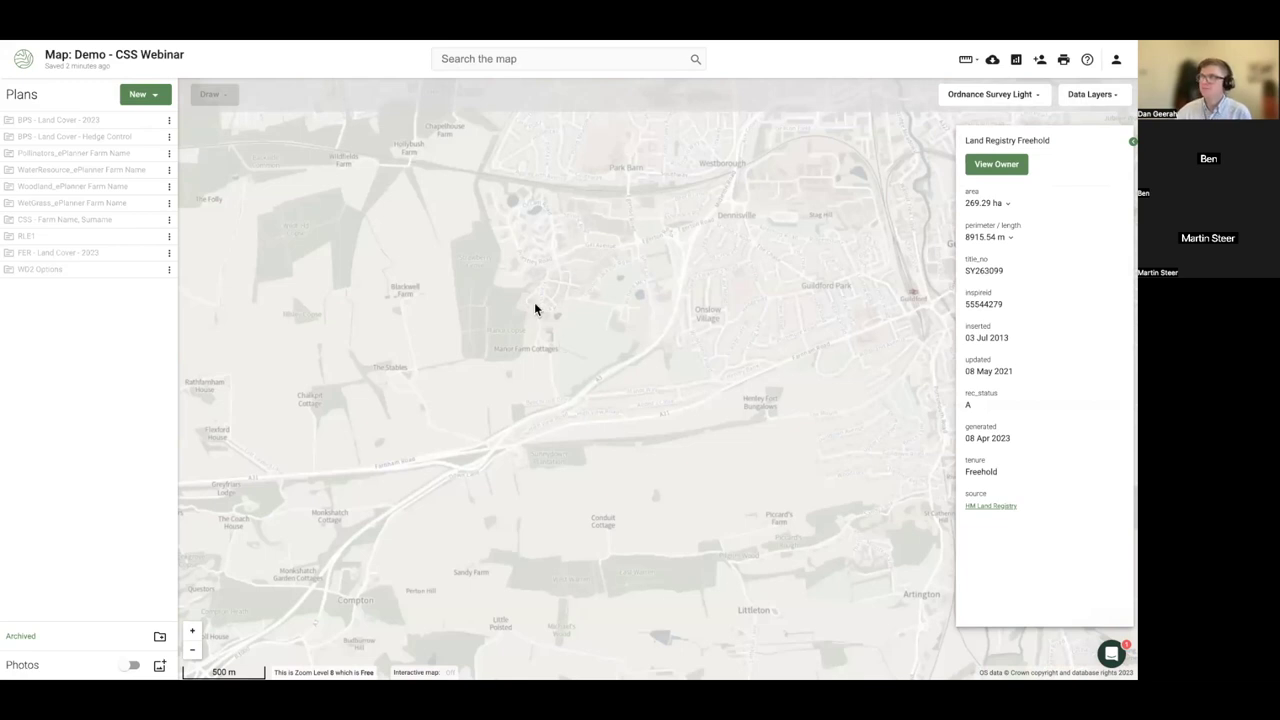
left_click_drag(534, 307, 566, 277)
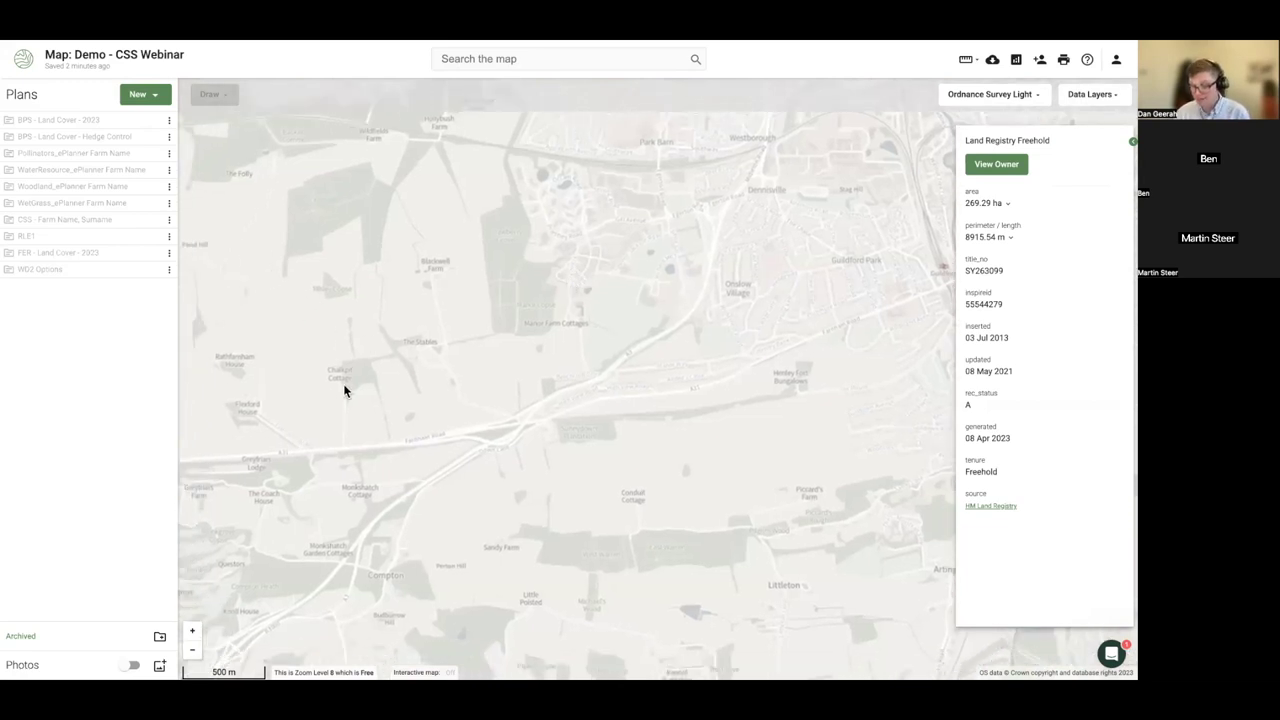
- Leave full screen and search 'moorland line magic' in a new Chrome tab
mouse_move(252, 52)
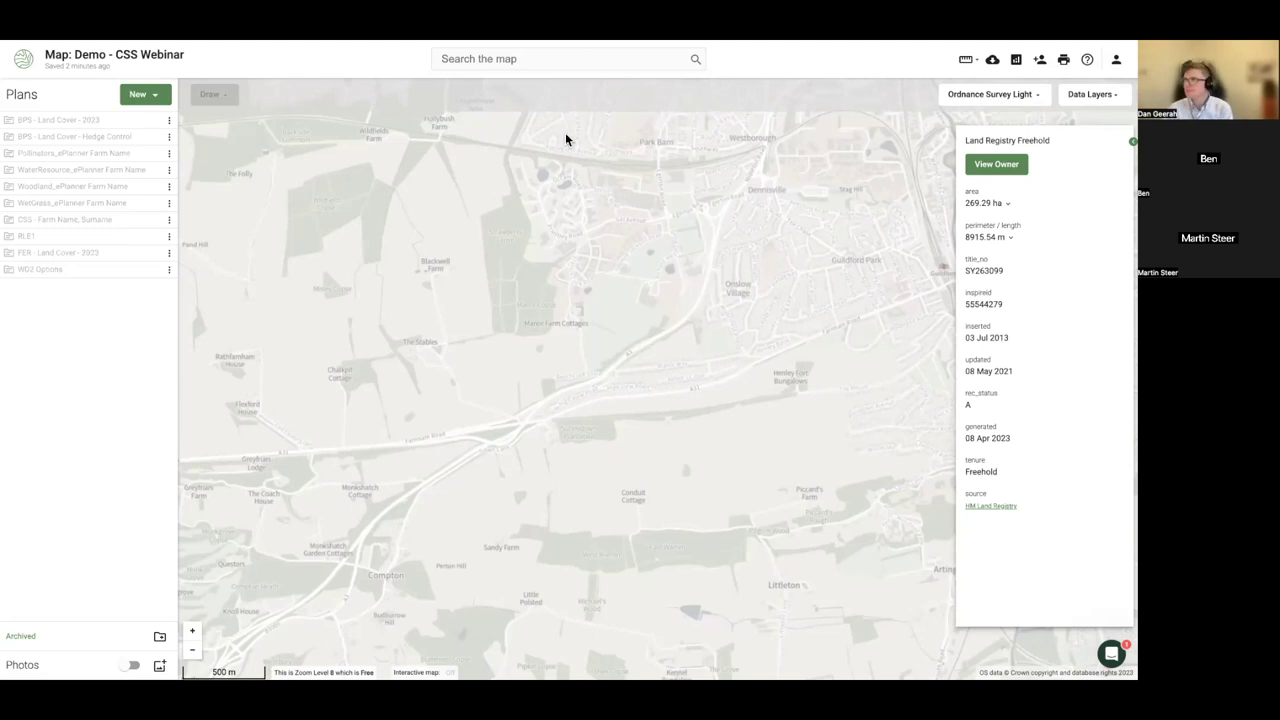
scroll(551, 282, "up", 3)
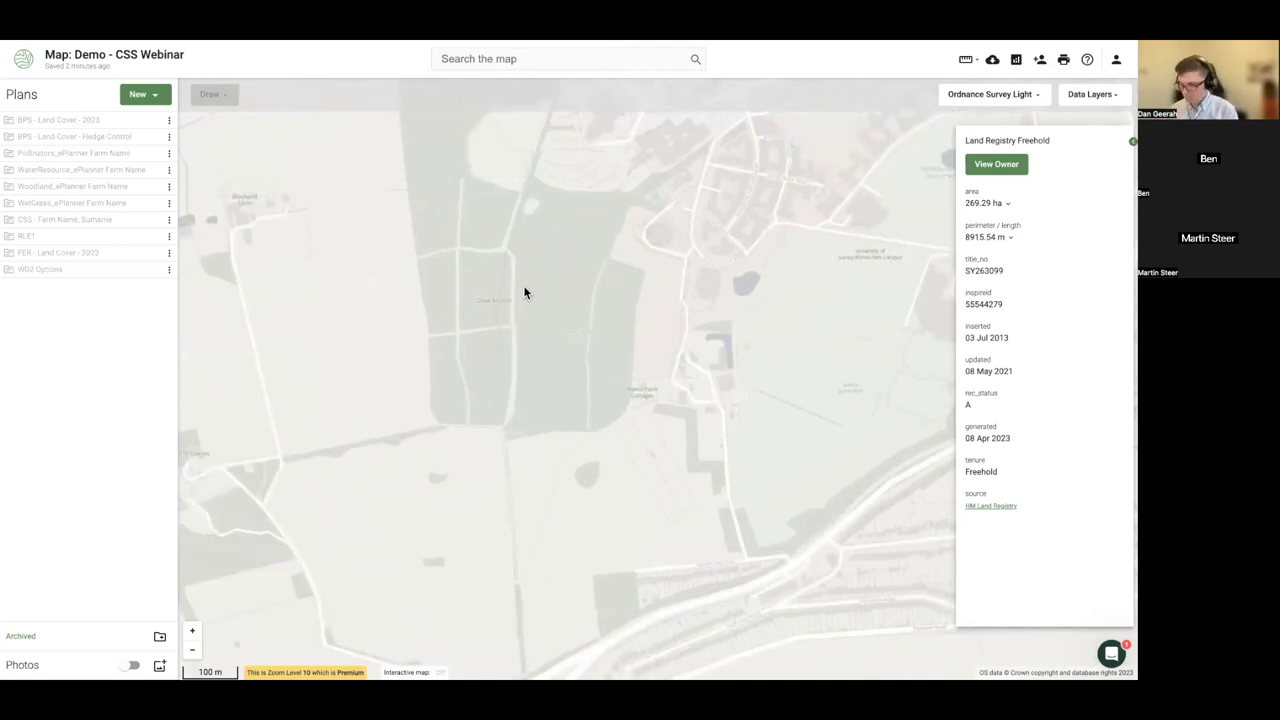
key("F11")
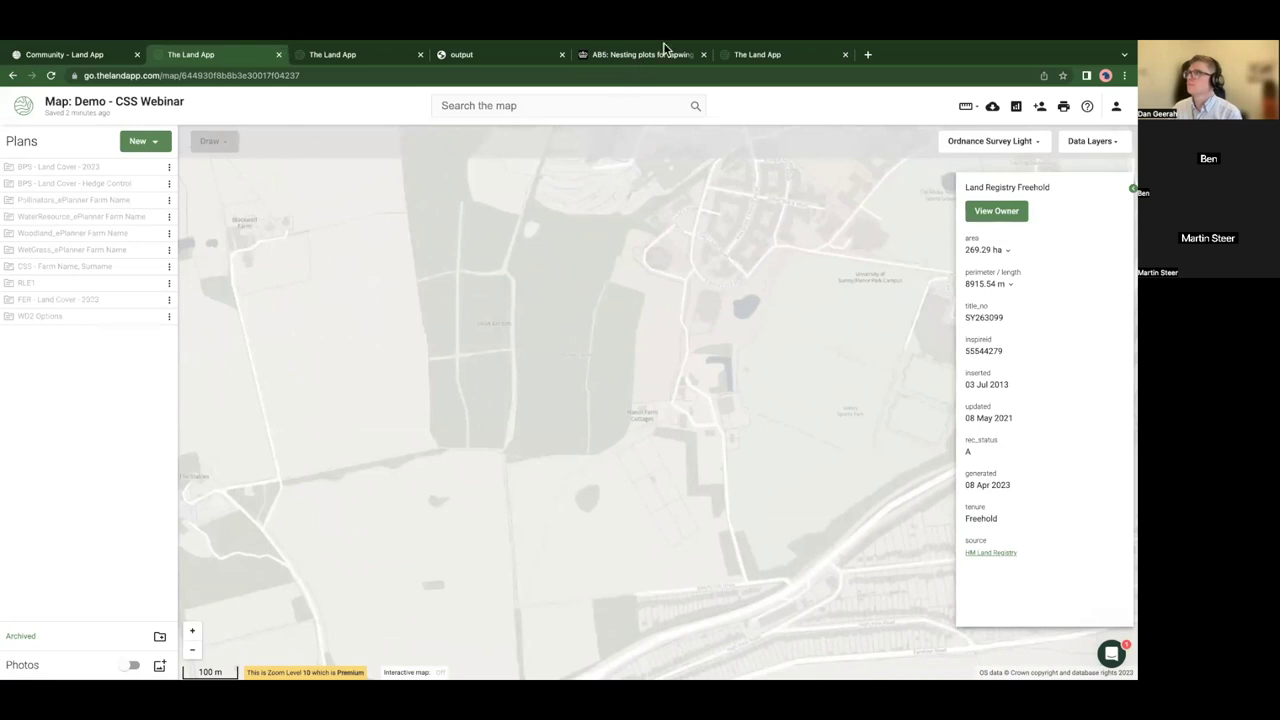
left_click(869, 55)
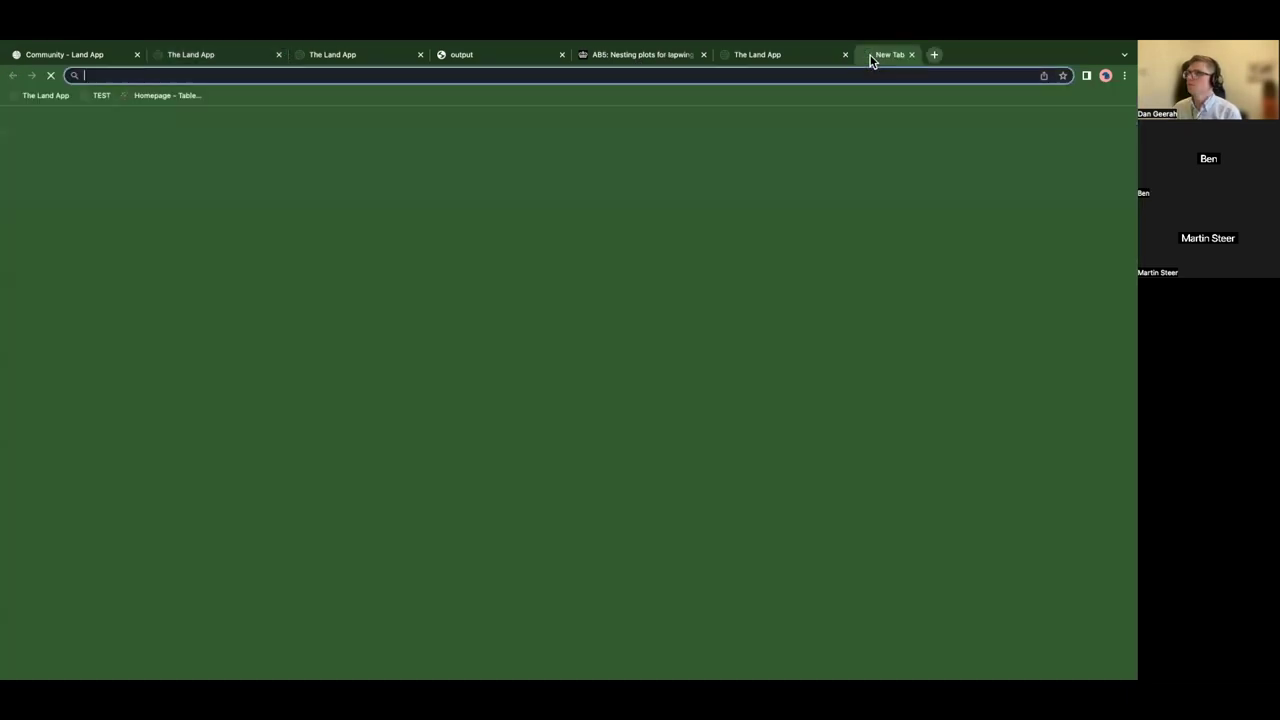
type("moorland line magic")
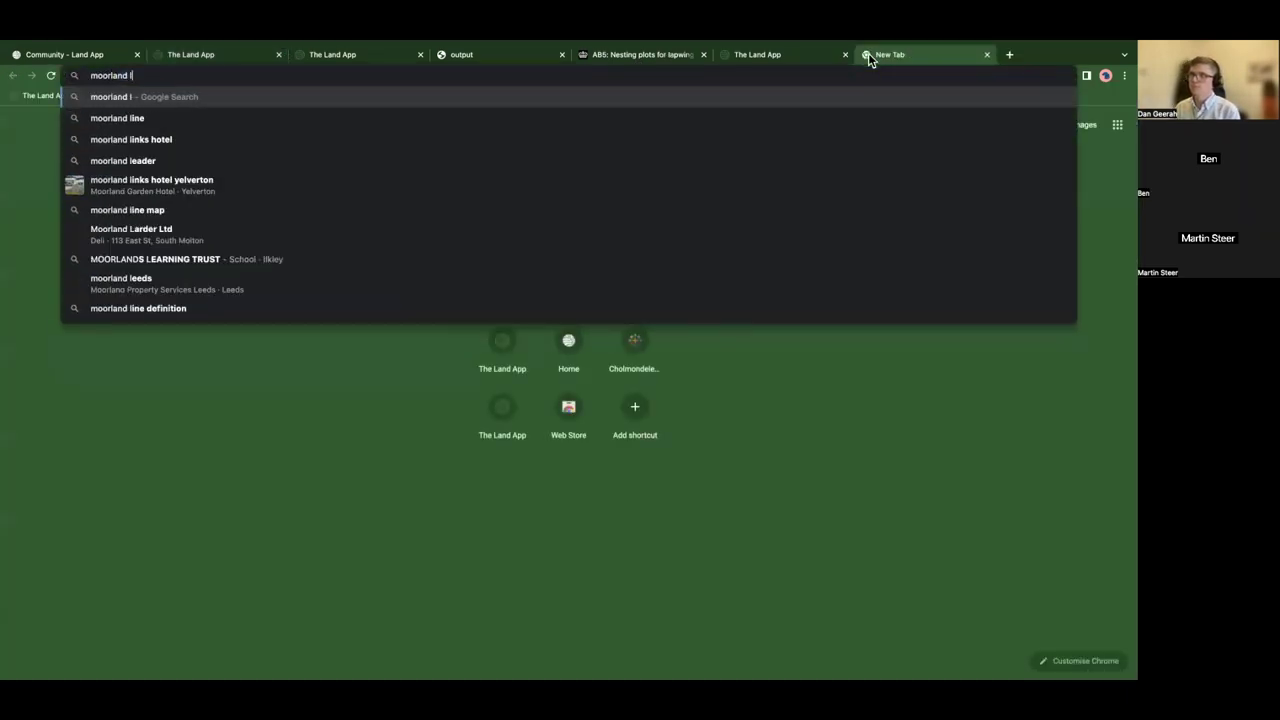
- Run the search, launch the MAGIC map application and zoom into England
key("Return")
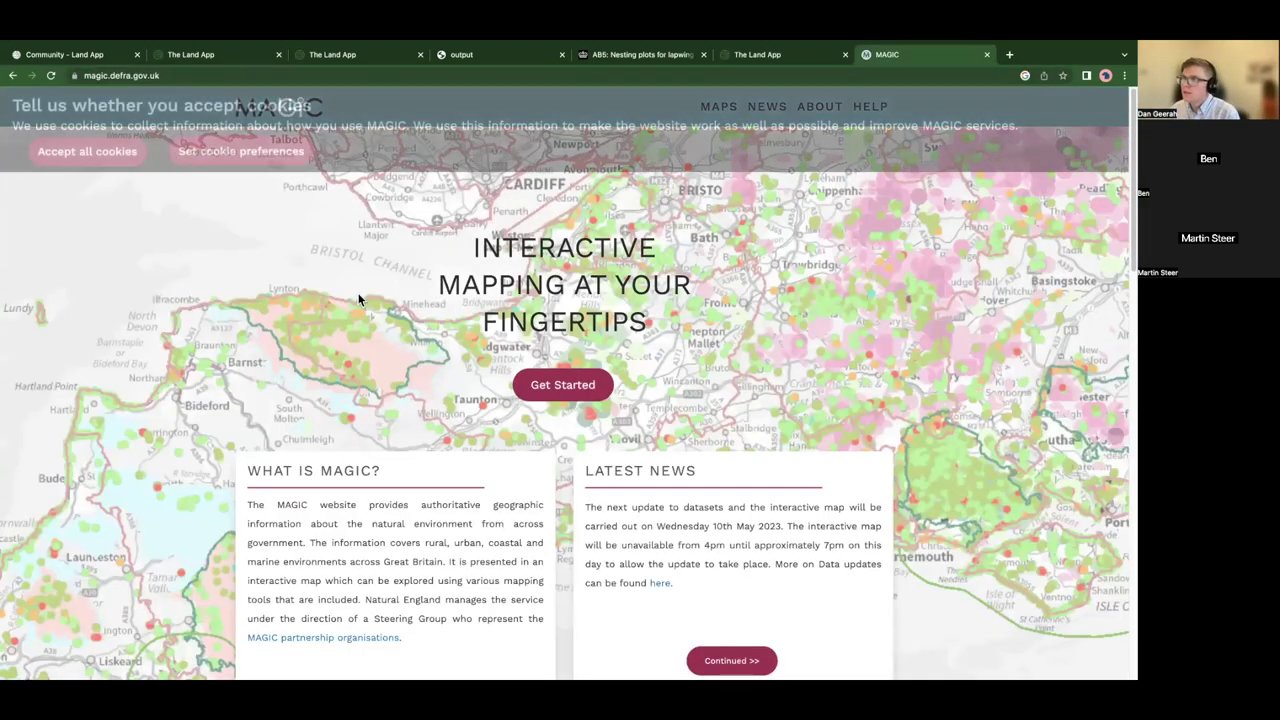
left_click(563, 384)
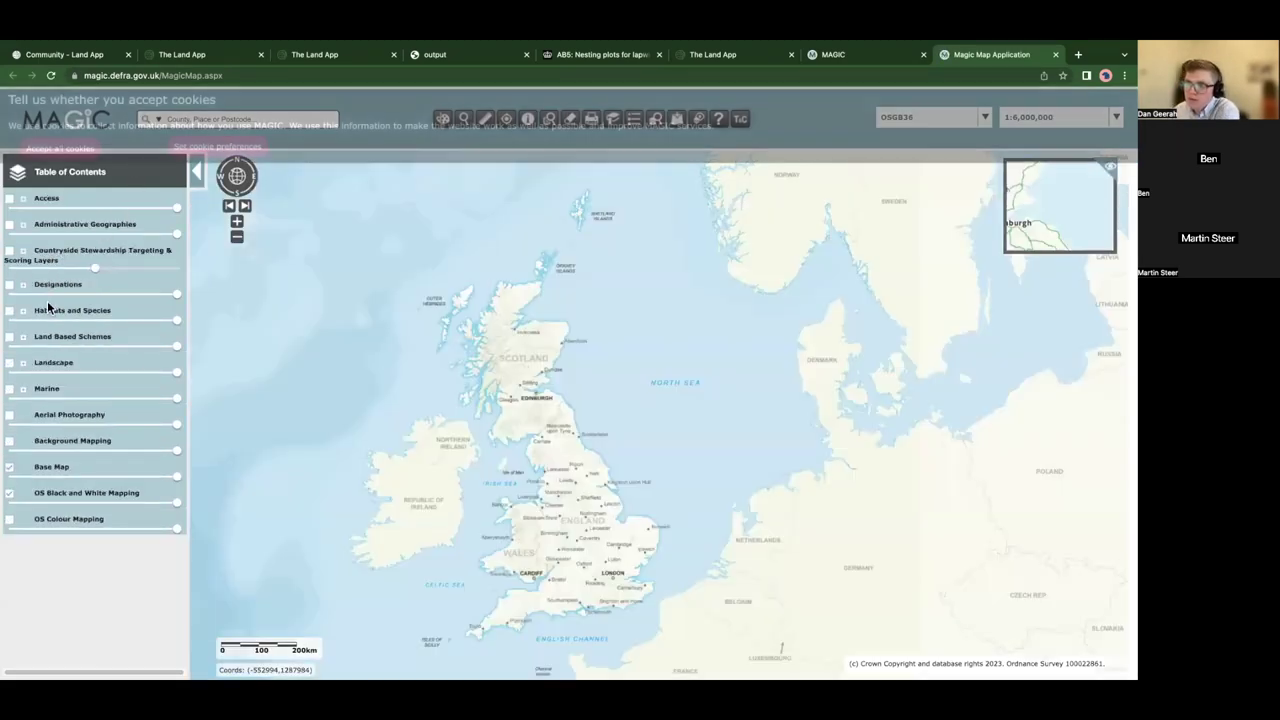
scroll(590, 567, "up", 5)
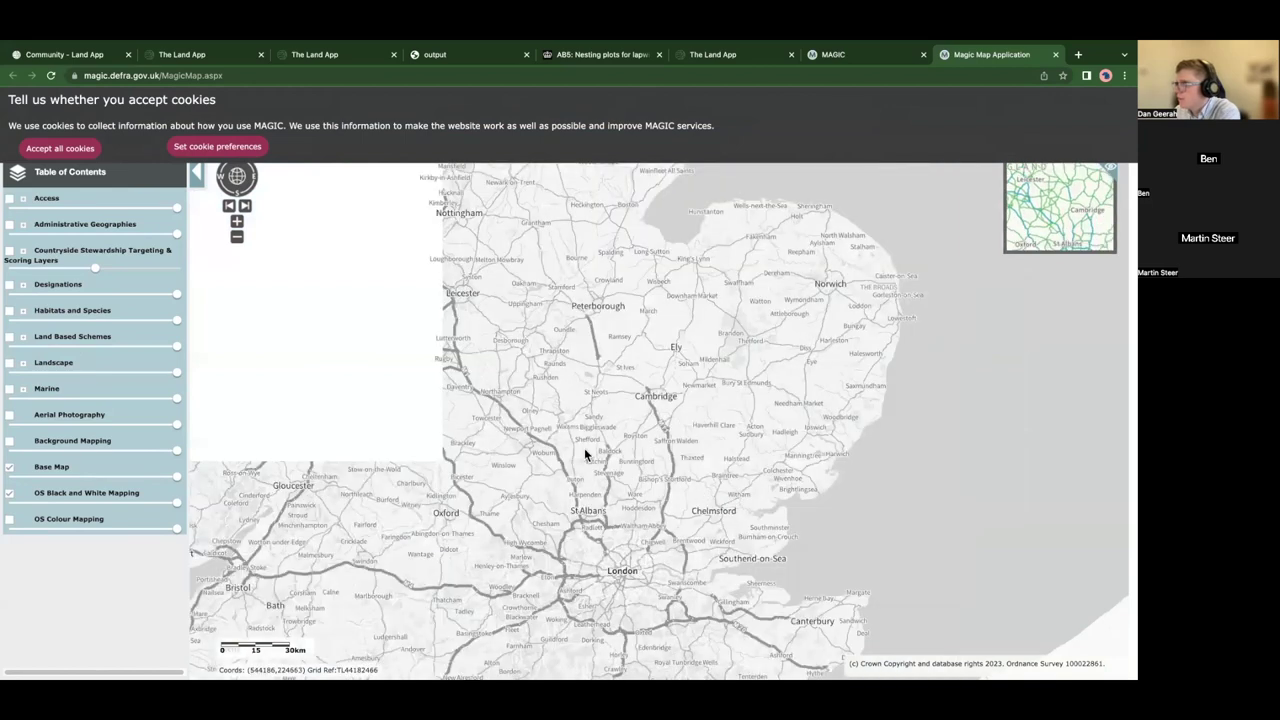
- Switch on the Moorland Line (England) layer under Designations > Land-Based > Statutory
left_click(24, 285)
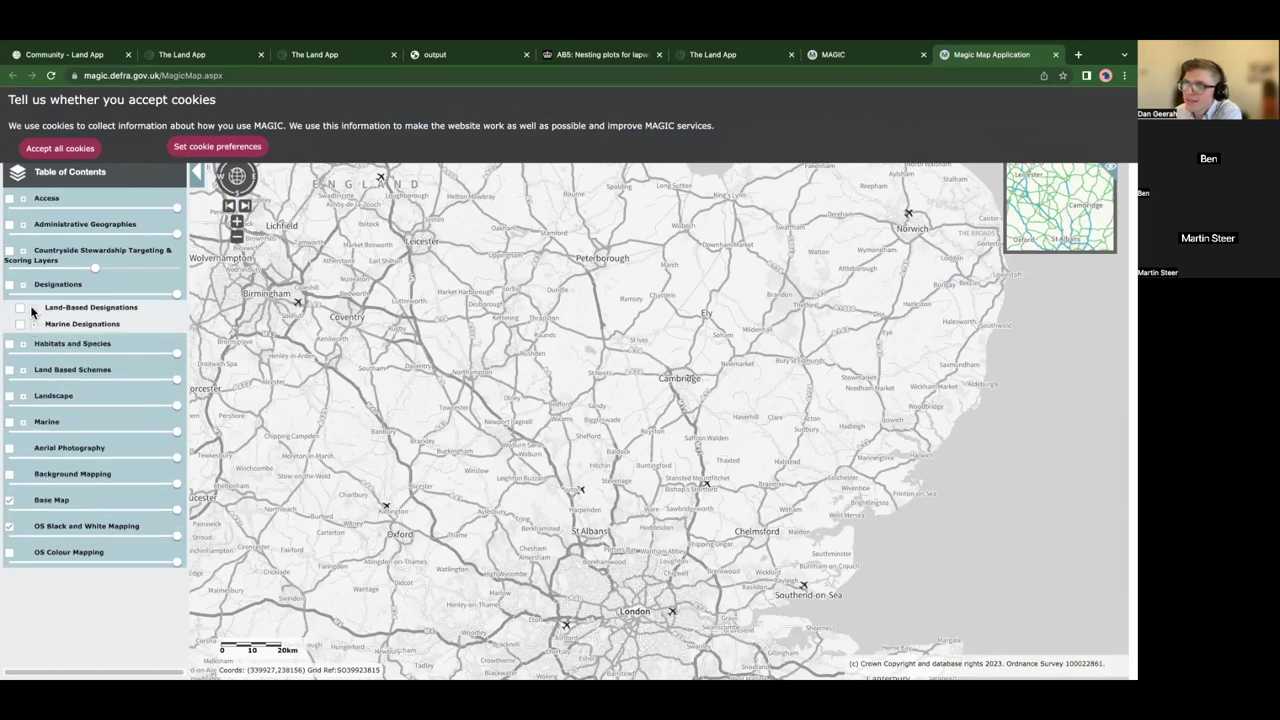
left_click(32, 309)
left_click(43, 325)
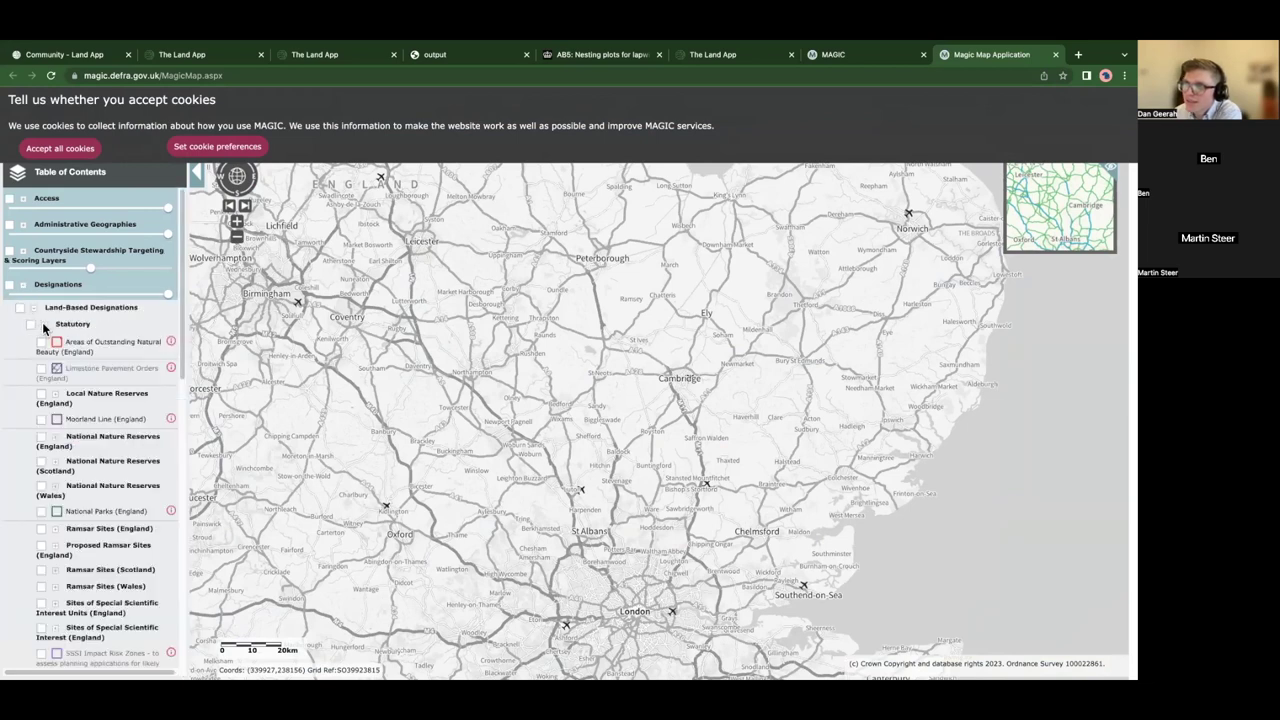
left_click(41, 419)
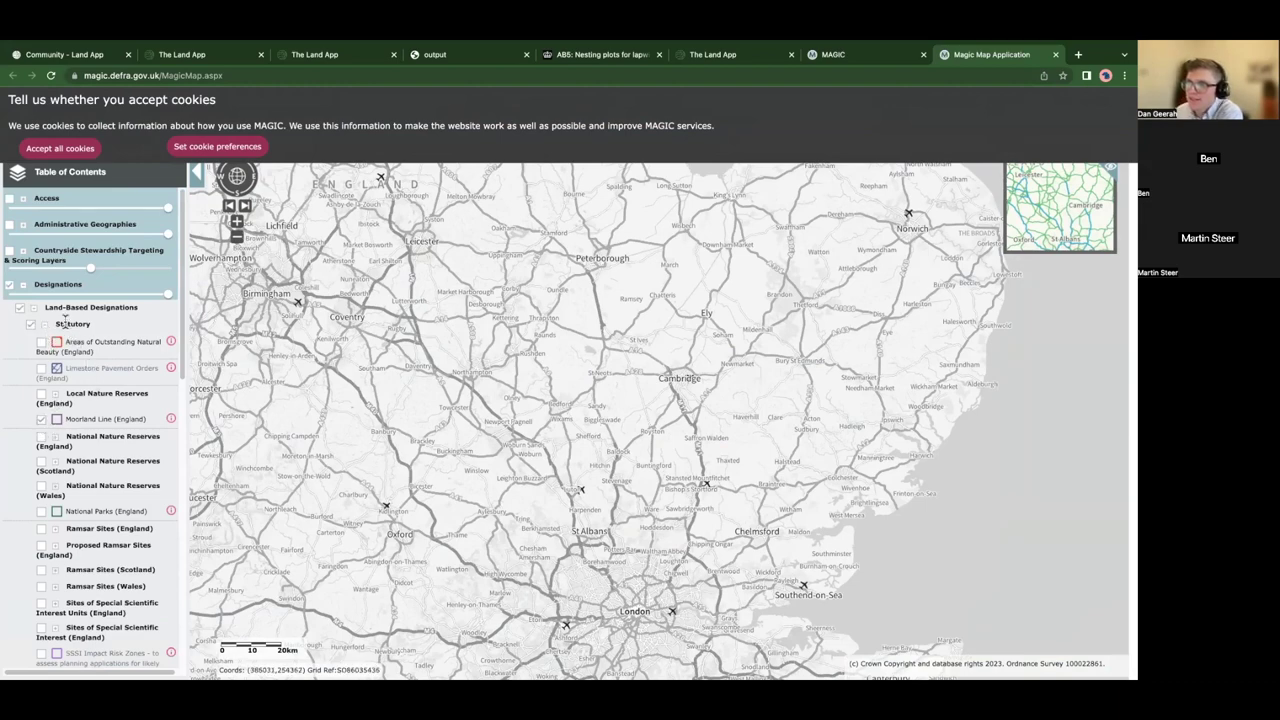
- Pan and zoom the map into Swallow Moss in the Peak District, then open Moorland Line metadata
scroll(457, 357, "up", 1)
left_click_drag(429, 371, 434, 423)
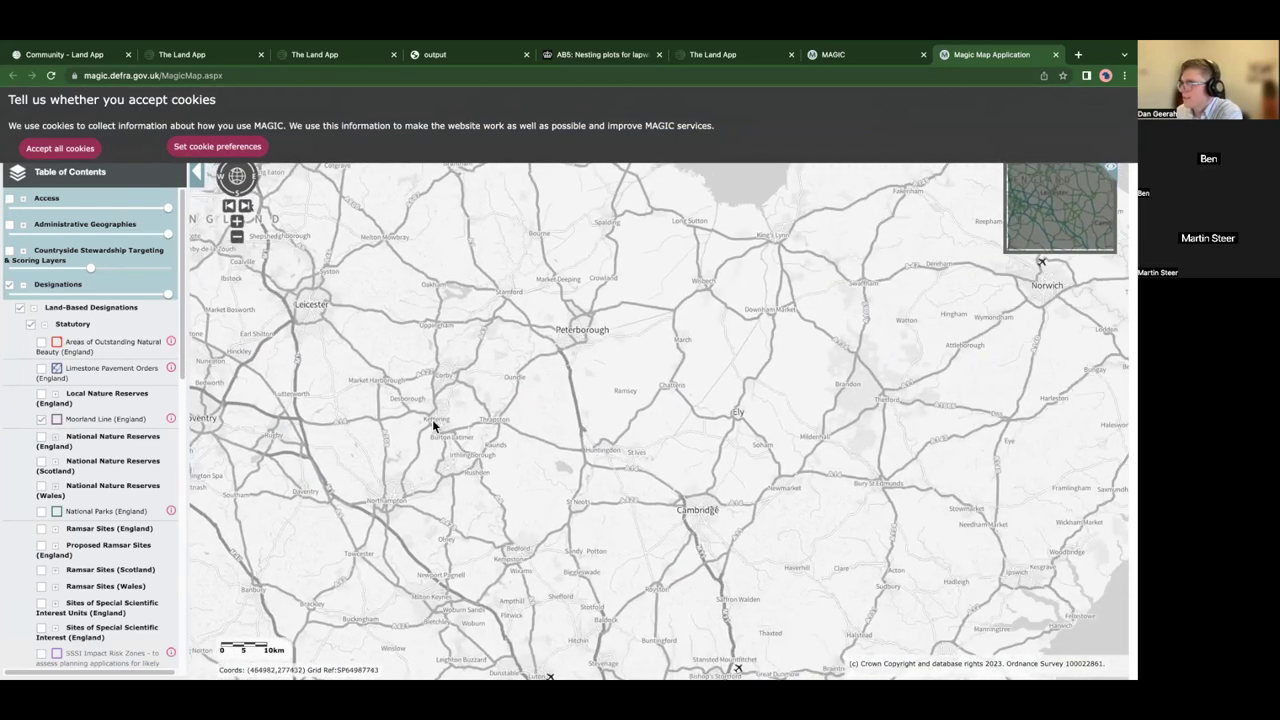
scroll(696, 380, "up", 1)
left_click_drag(629, 380, 557, 449)
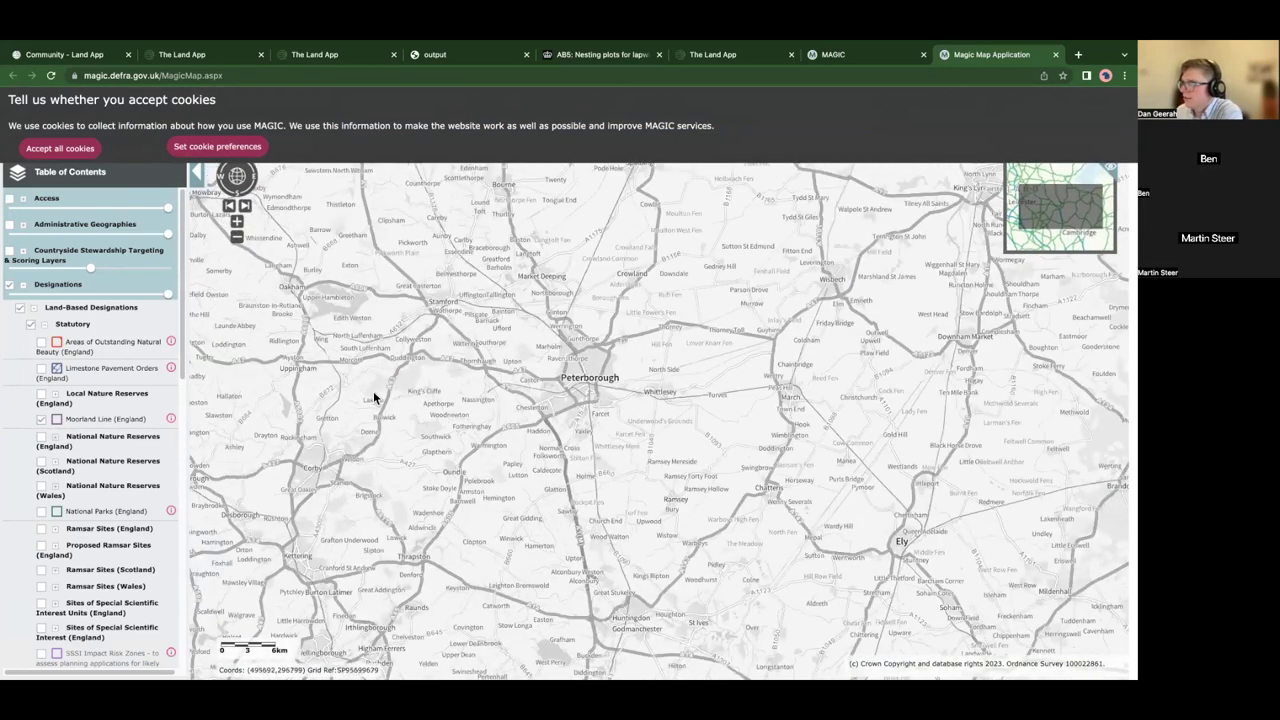
left_click_drag(372, 397, 709, 560)
left_click_drag(483, 423, 666, 590)
left_click_drag(411, 403, 645, 643)
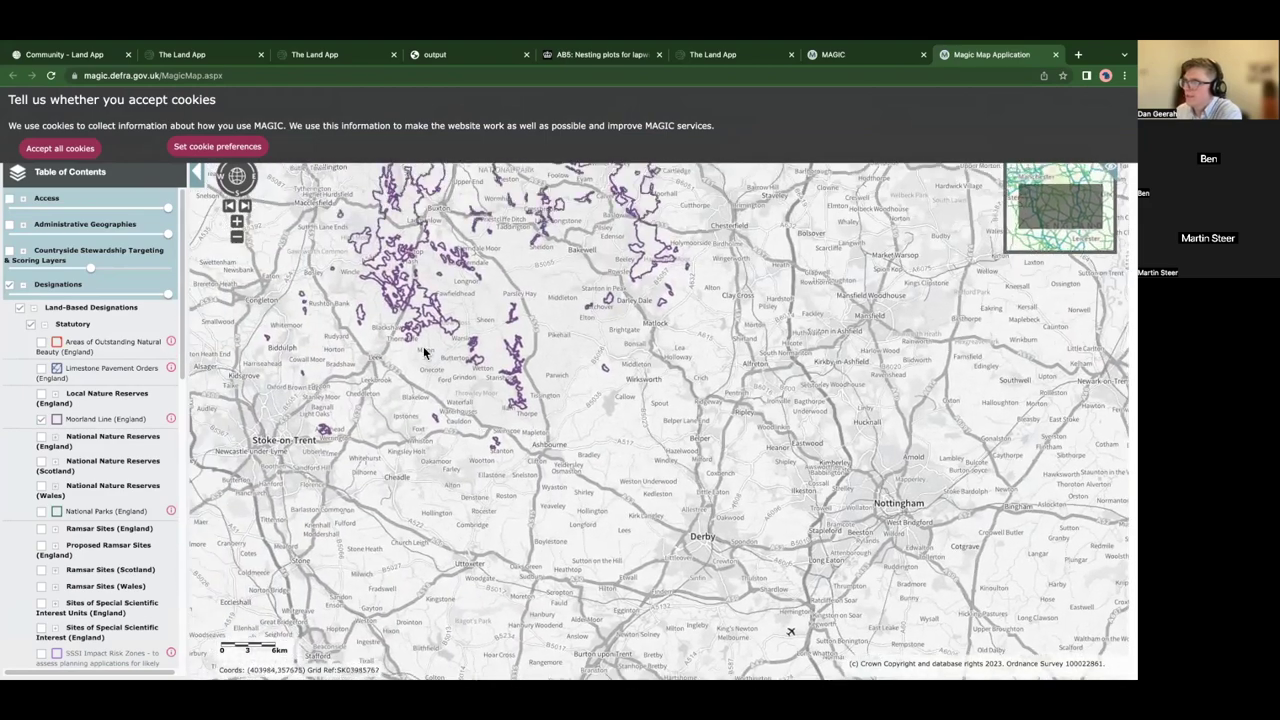
scroll(418, 402, "up", 1)
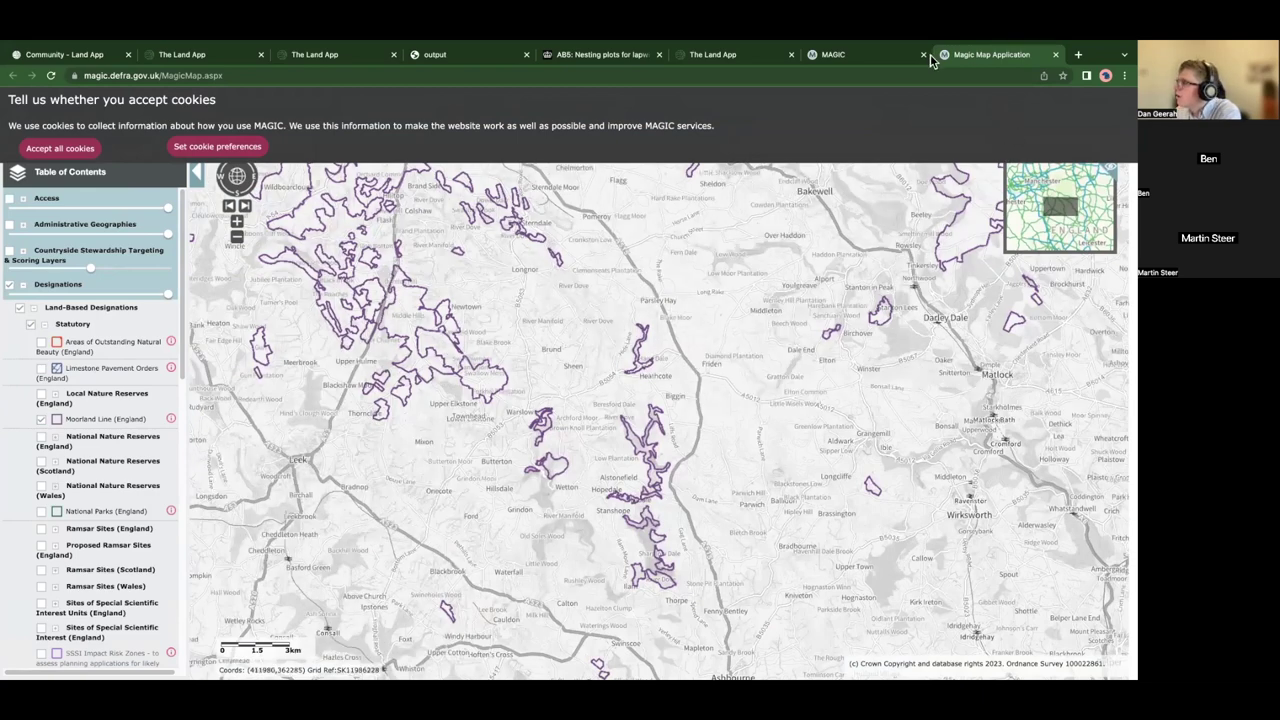
scroll(467, 358, "up", 1)
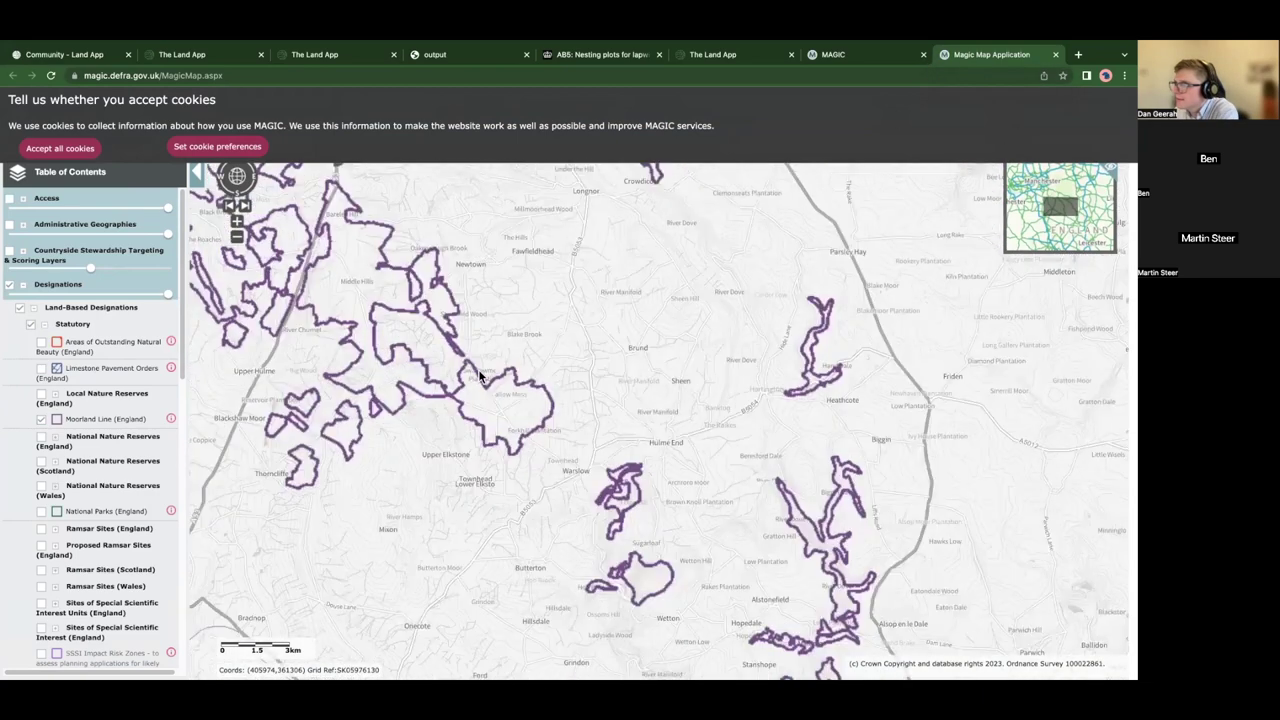
scroll(477, 377, "up", 2)
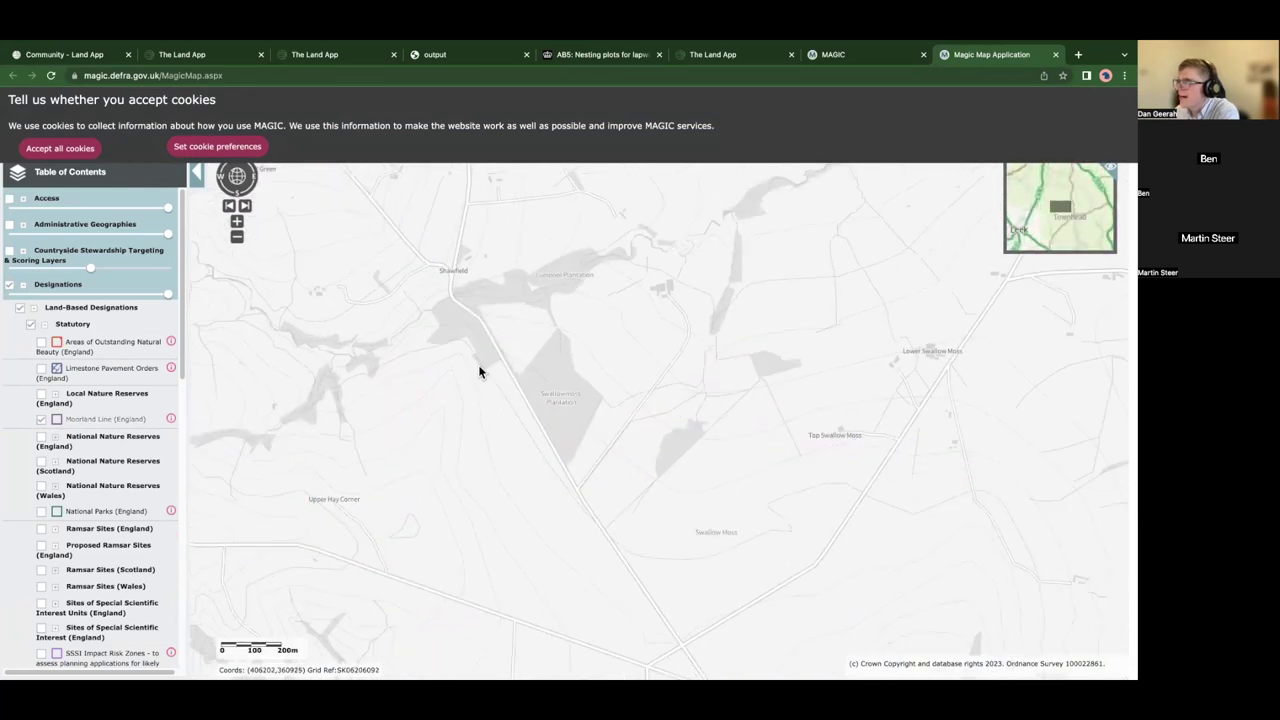
left_click(171, 420)
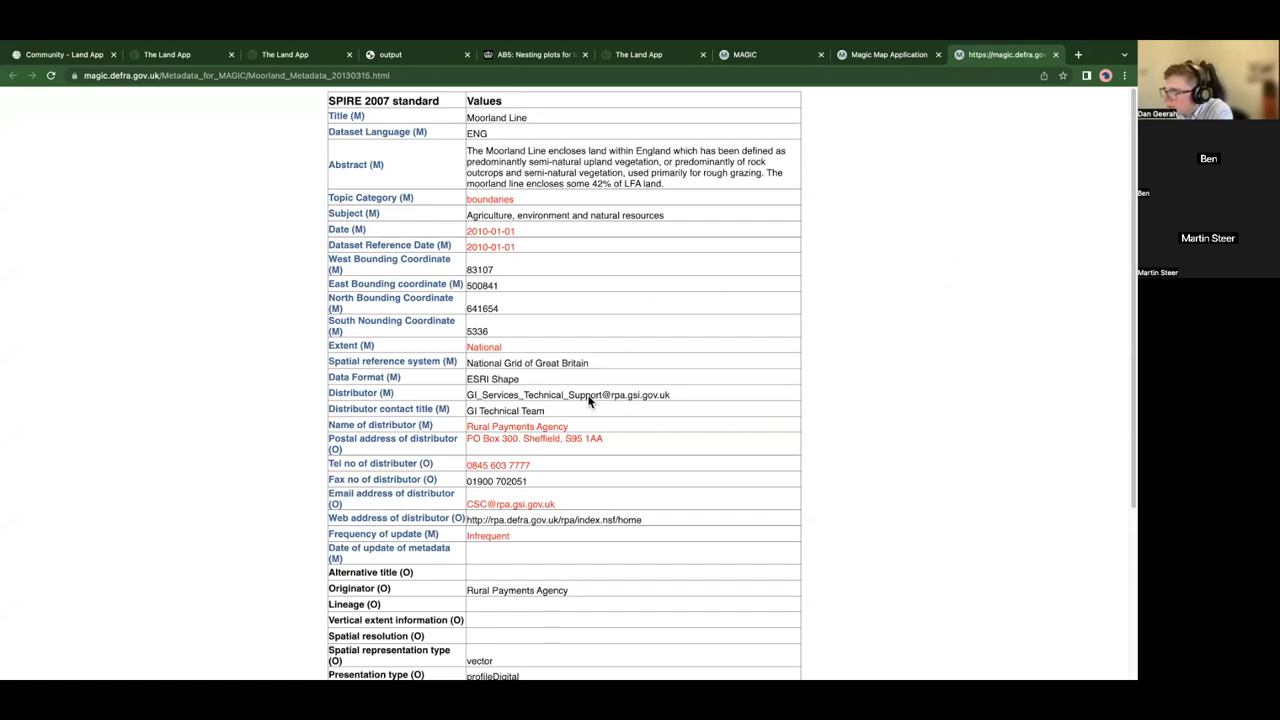
- Read through the Moorland Line metadata sheet, then return to the Magic Map Application map
scroll(578, 410, "down", 5)
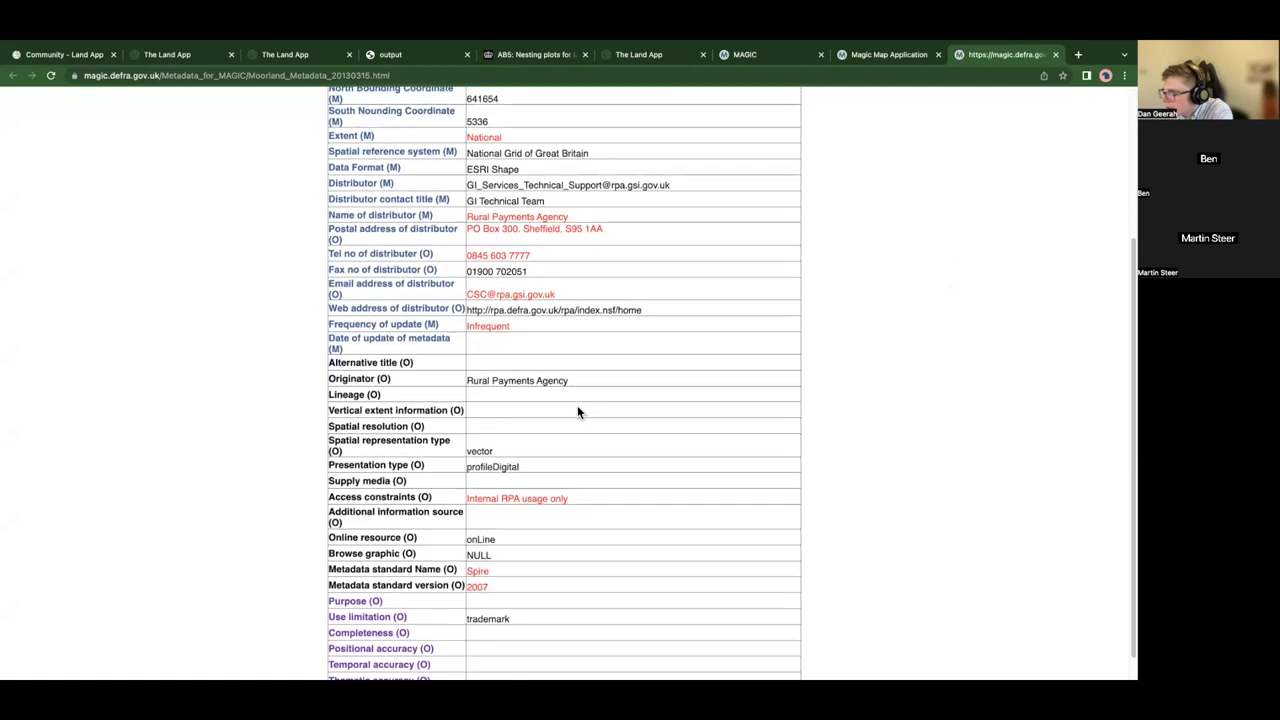
scroll(577, 404, "up", 5)
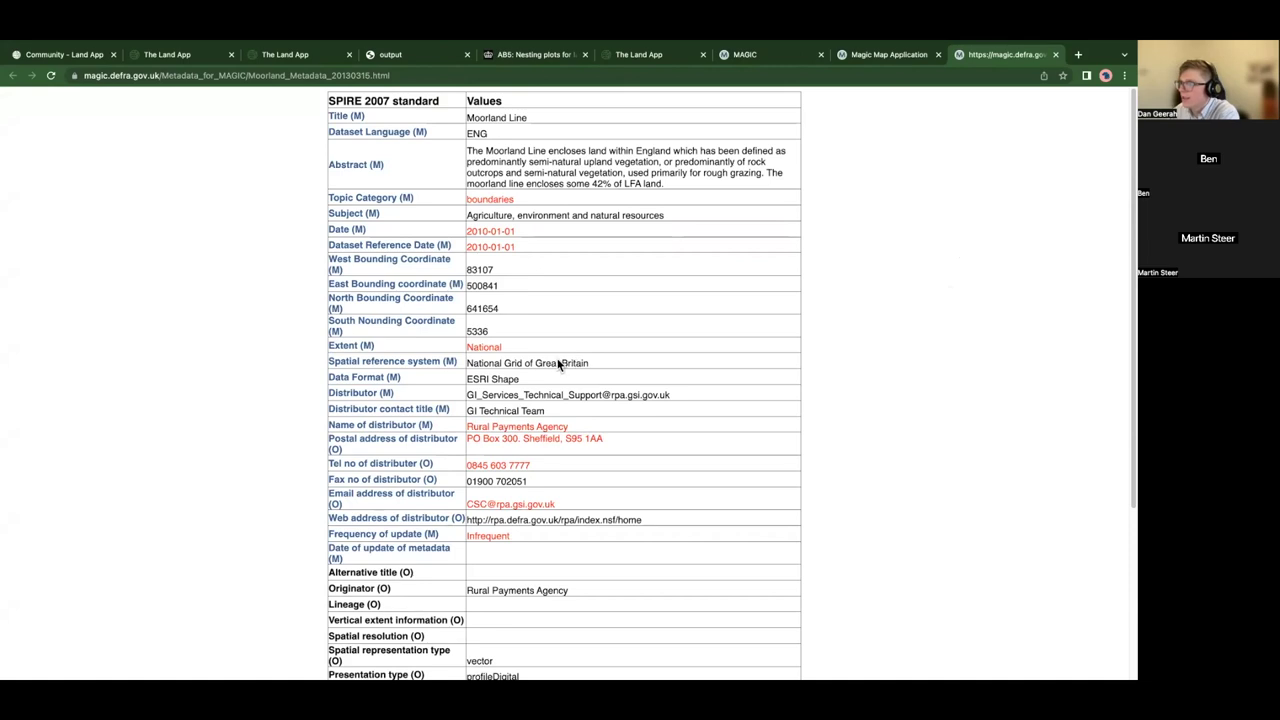
left_click(742, 58)
left_click(892, 60)
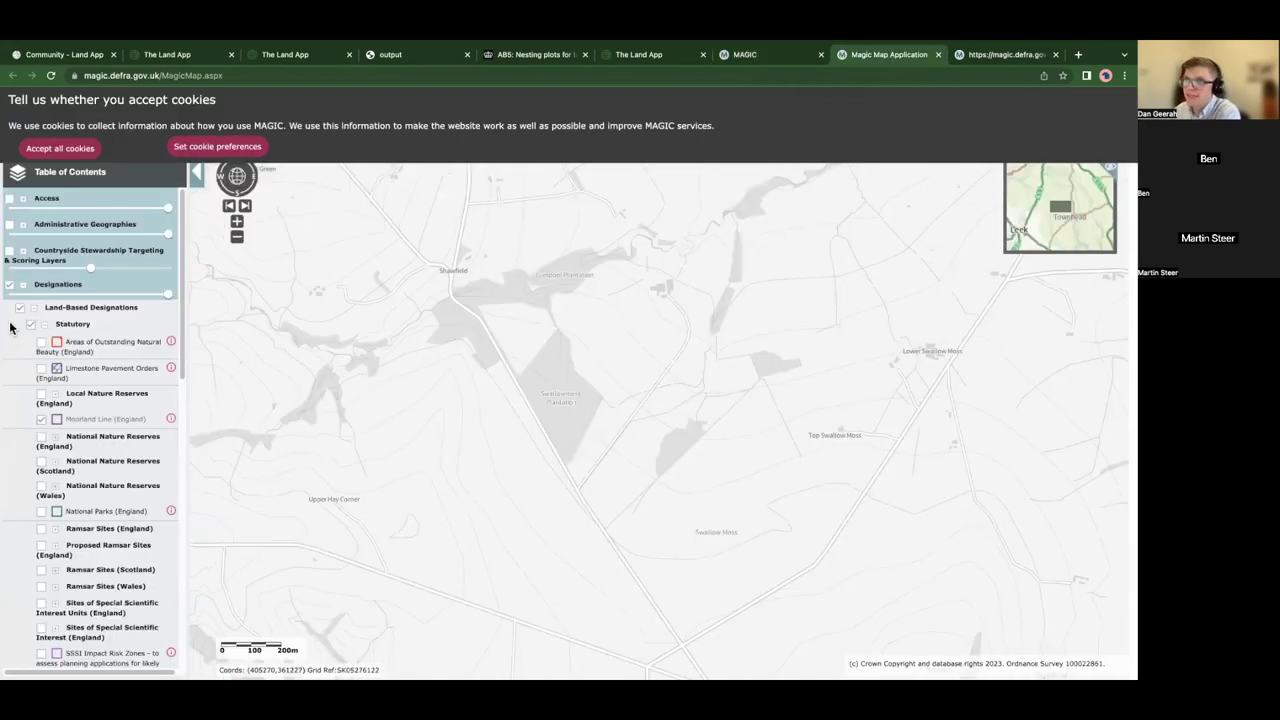
- Turn on Moorland Line (England), accept all cookies and view the Swallow Moss map full screen
left_click(41, 418)
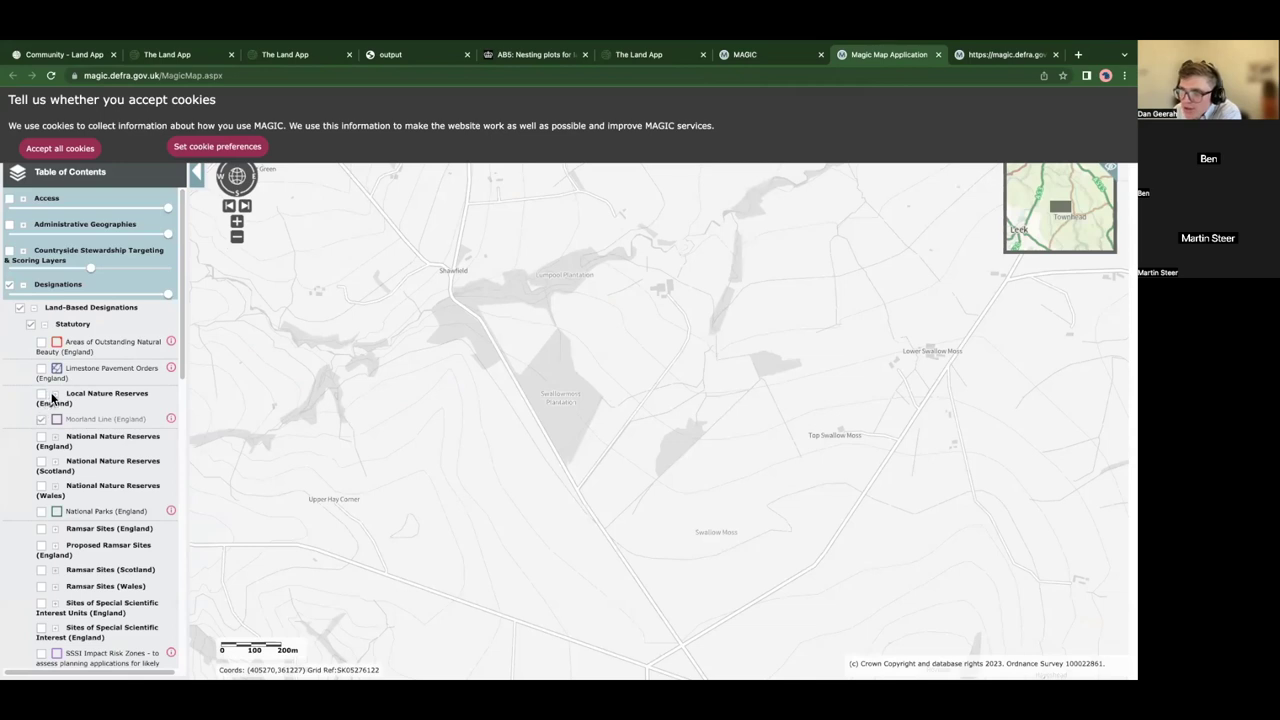
left_click(72, 150)
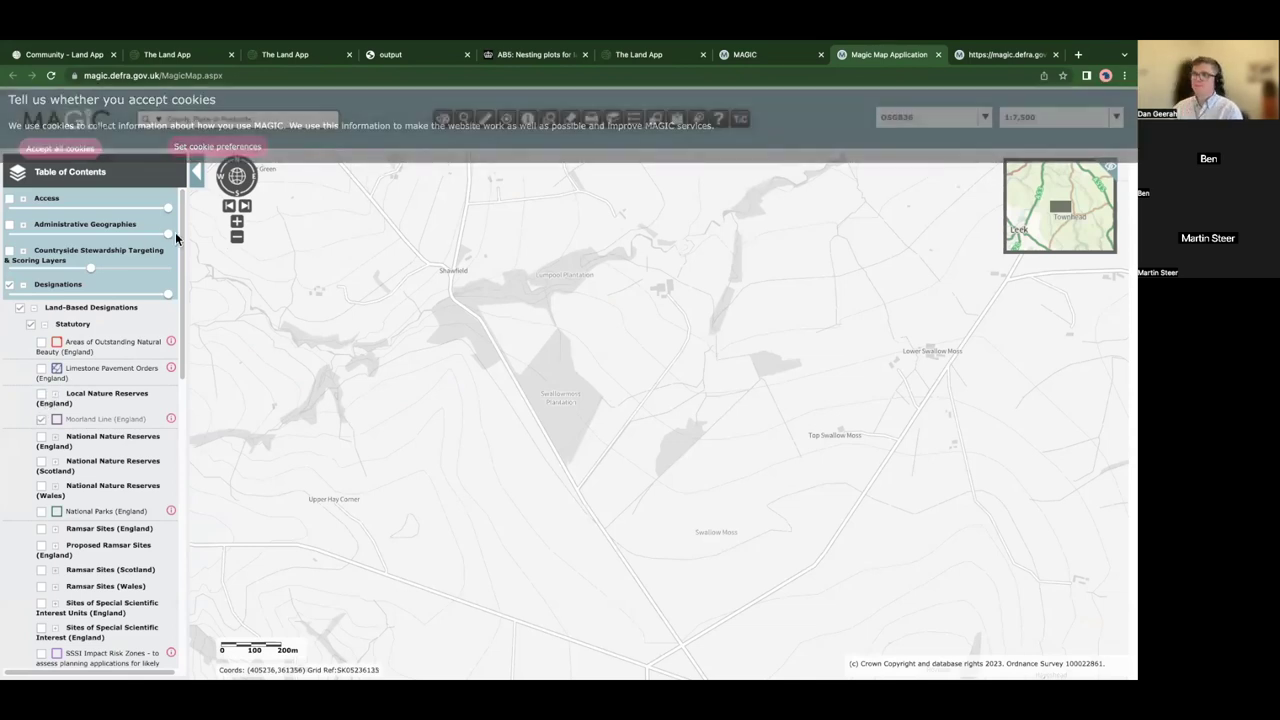
key("F11")
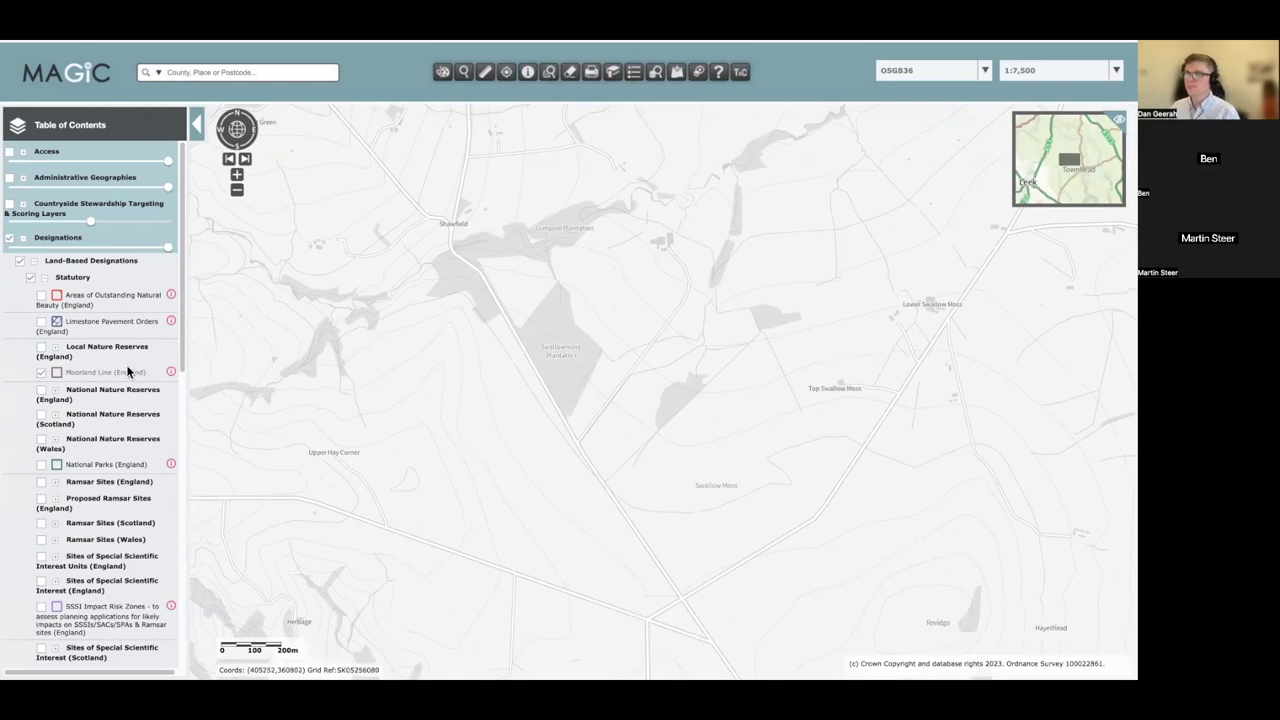
left_click_drag(594, 343, 590, 355)
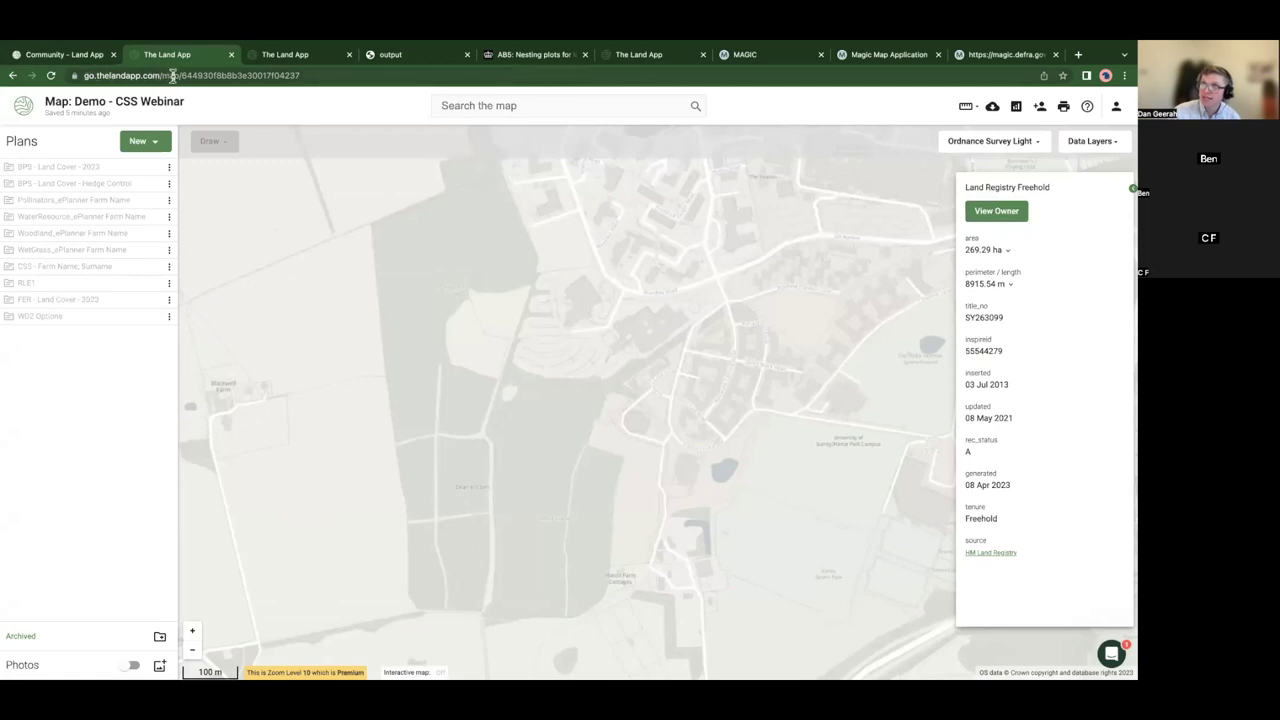
- Pan and zoom the CSS Webinar demo map out around Manor Park, then open the account menu
left_click_drag(163, 75, 327, 76)
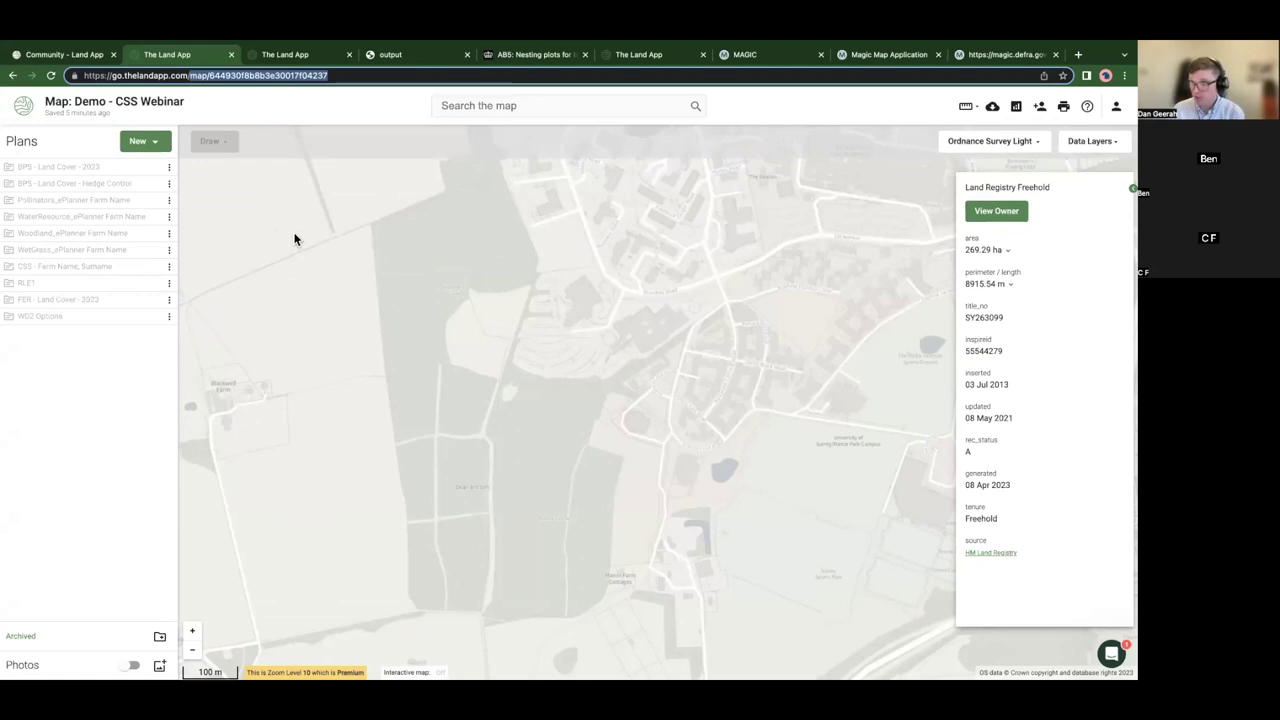
left_click_drag(374, 271, 386, 291)
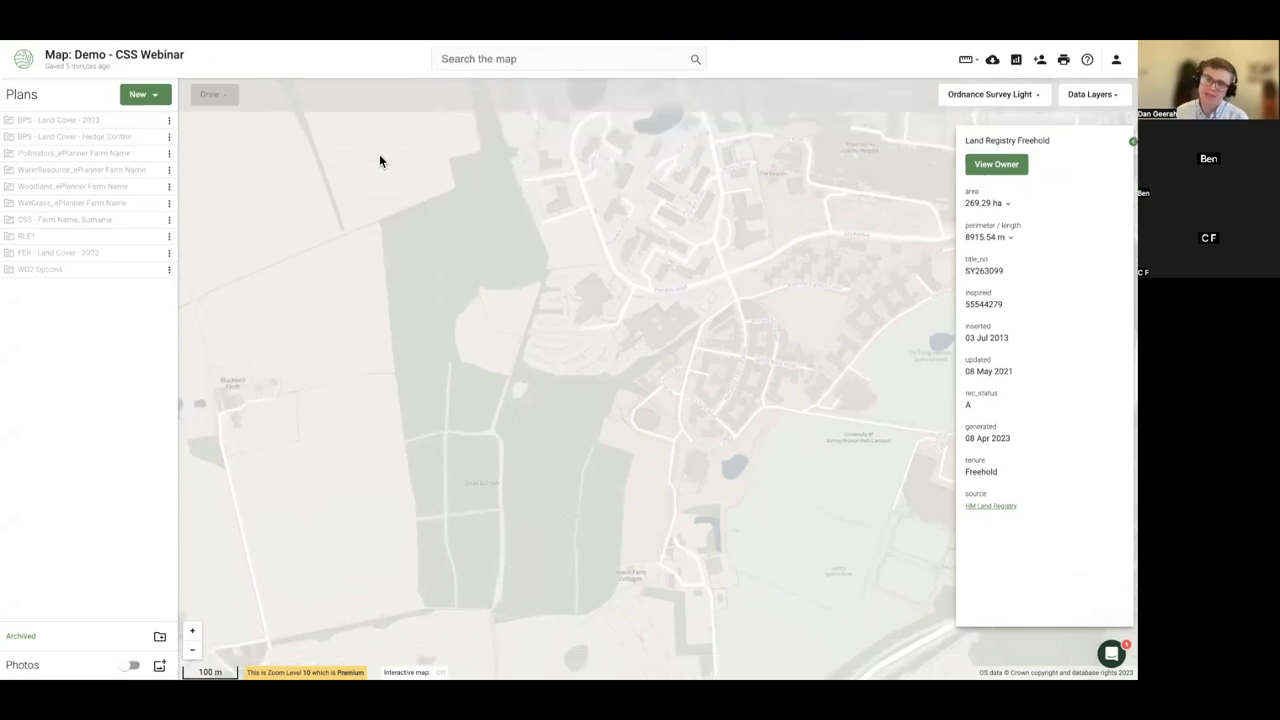
left_click_drag(360, 203, 363, 237)
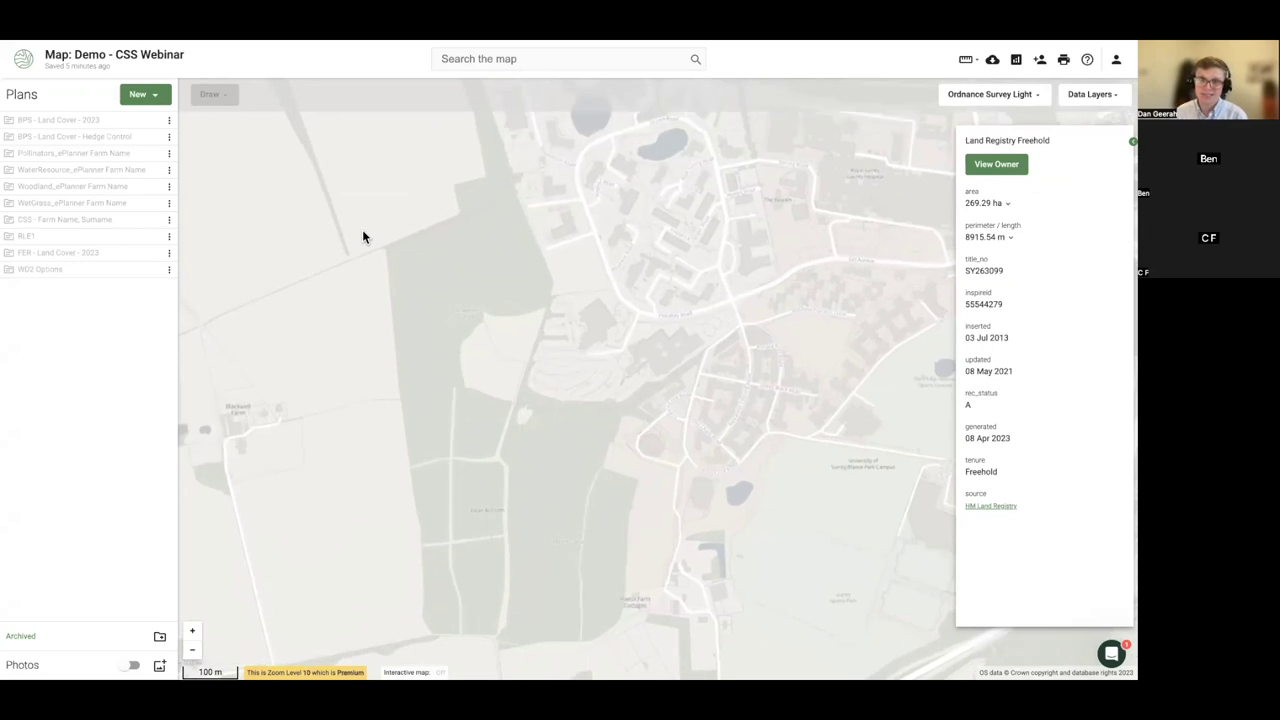
scroll(363, 237, "down", 1)
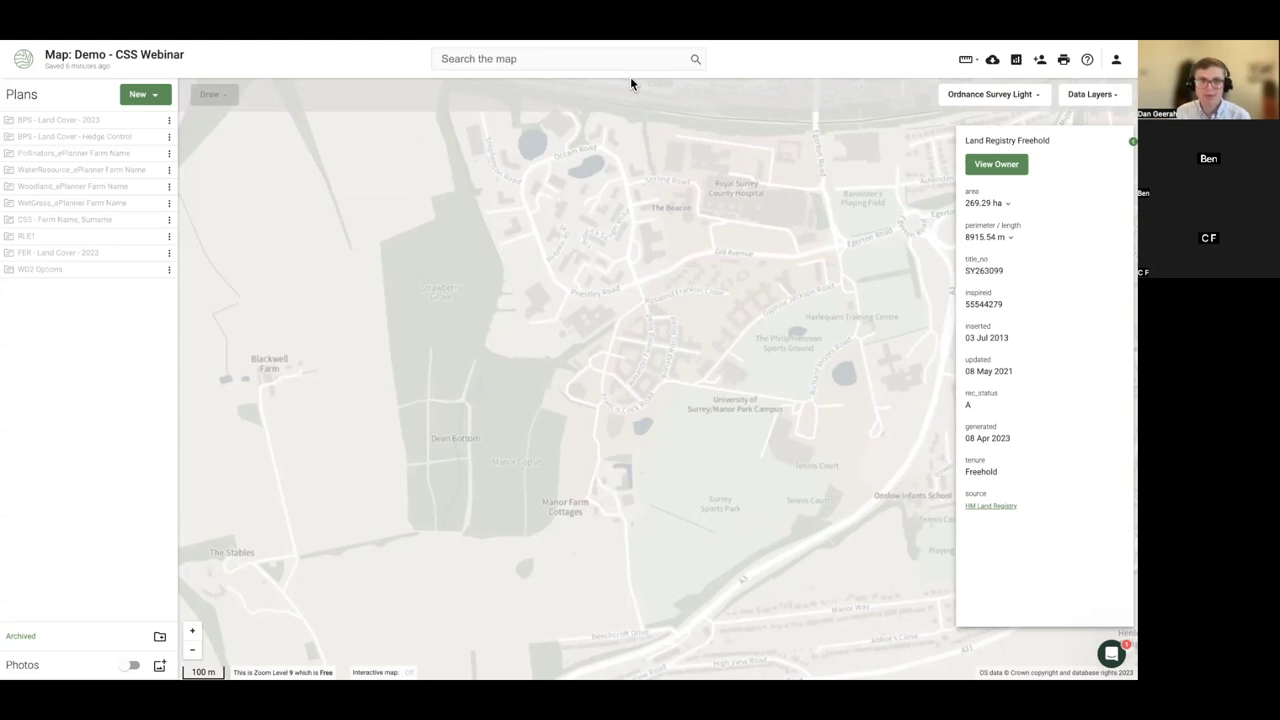
left_click(1116, 60)
- Open the organisation settings and highlight the Mobile App (Beta) add-on
left_click(1078, 147)
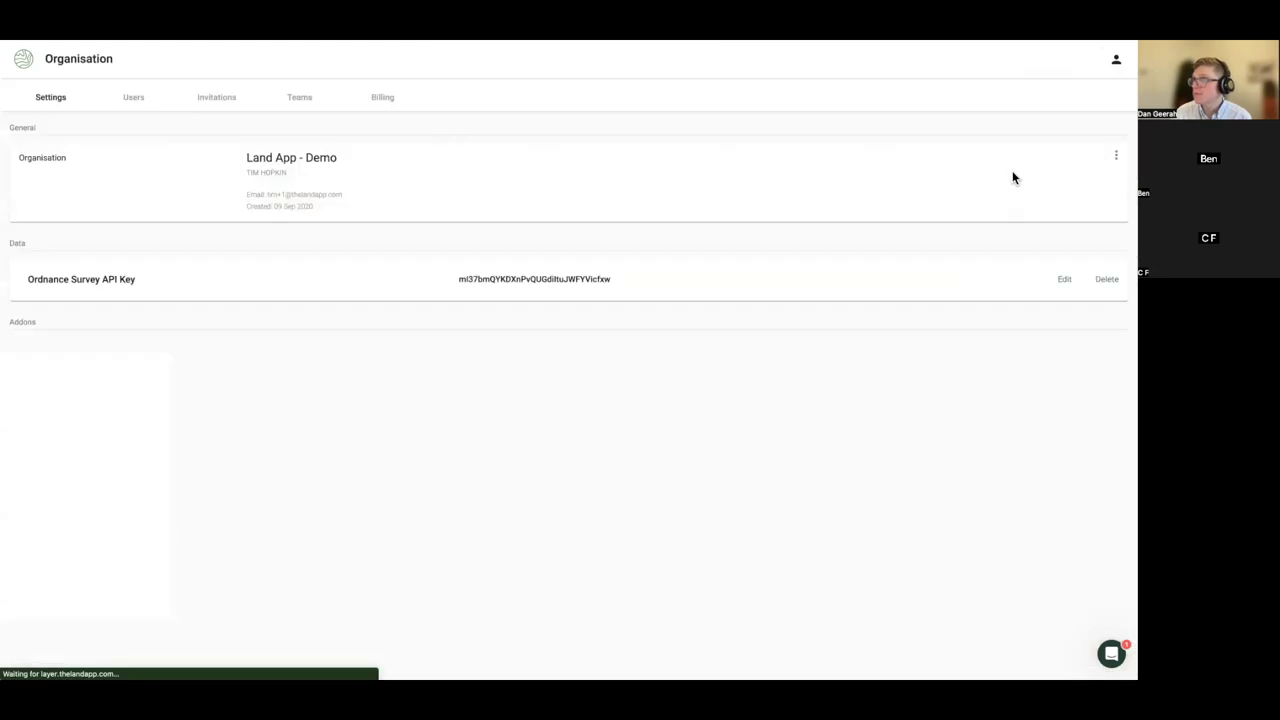
left_click_drag(47, 360, 137, 364)
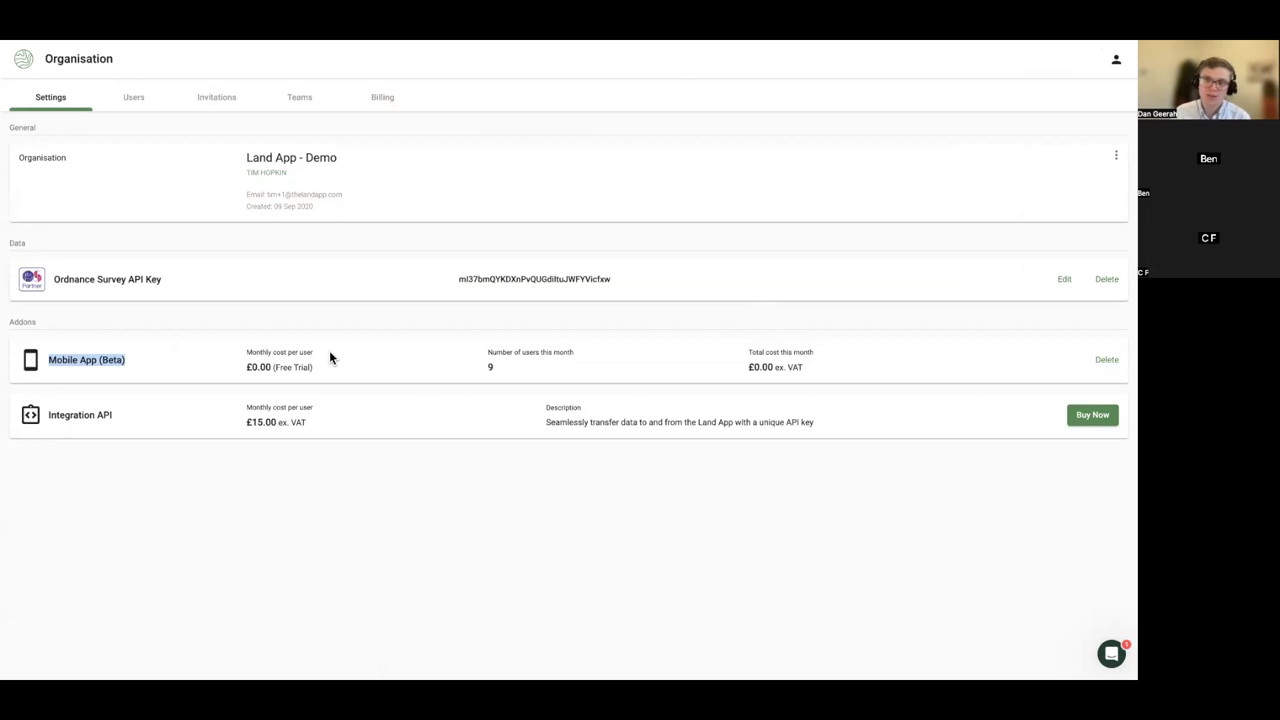
left_click(234, 488)
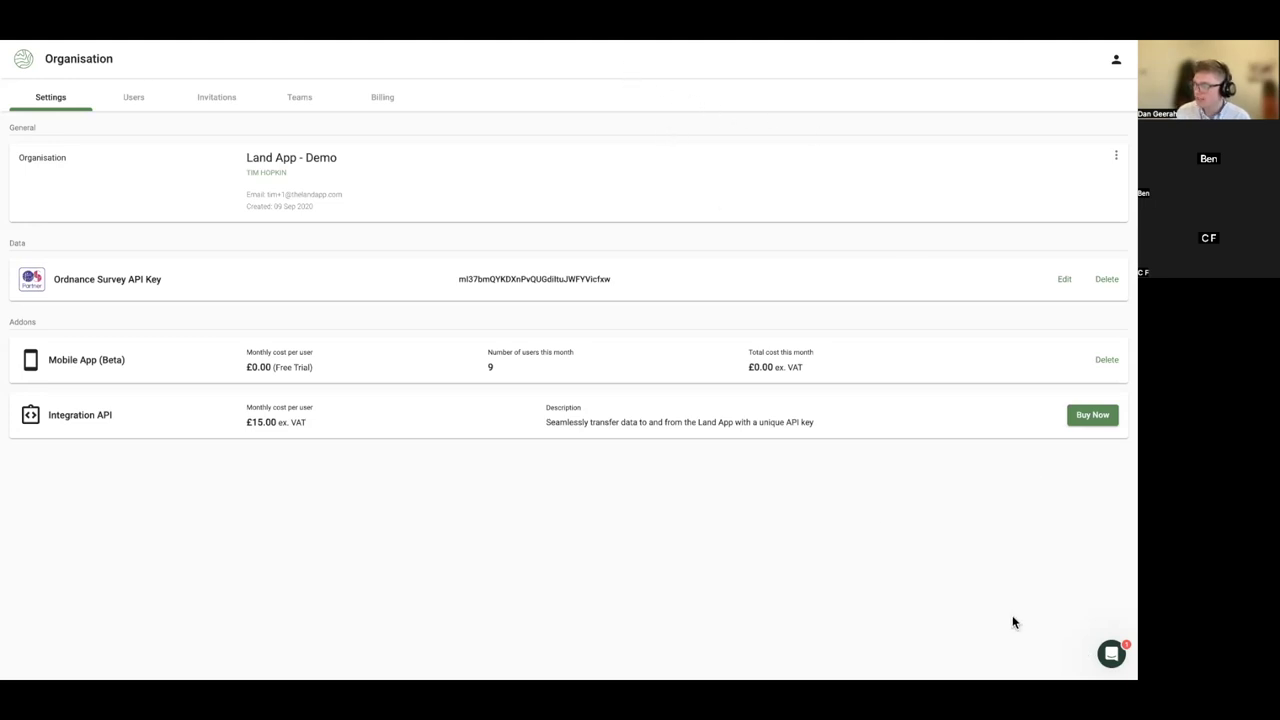
- Open the help messenger and switch between its Messages and Home views
left_click(1106, 654)
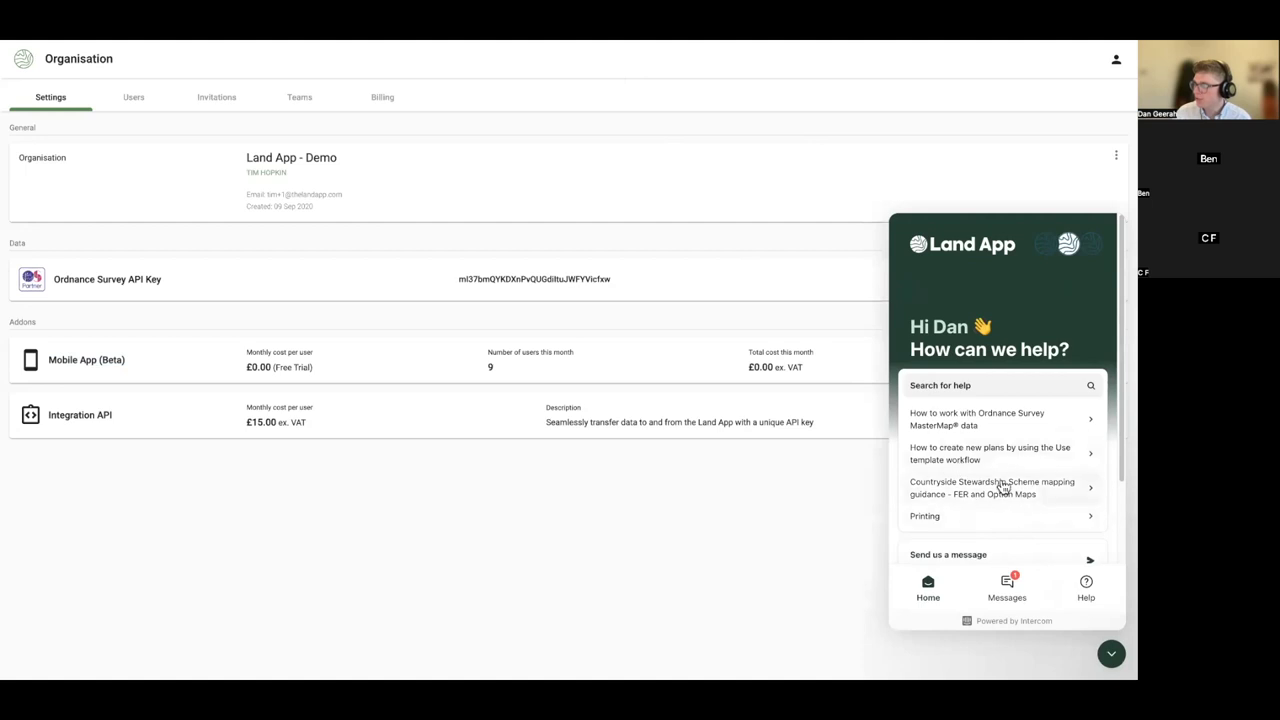
left_click(1010, 594)
left_click(928, 590)
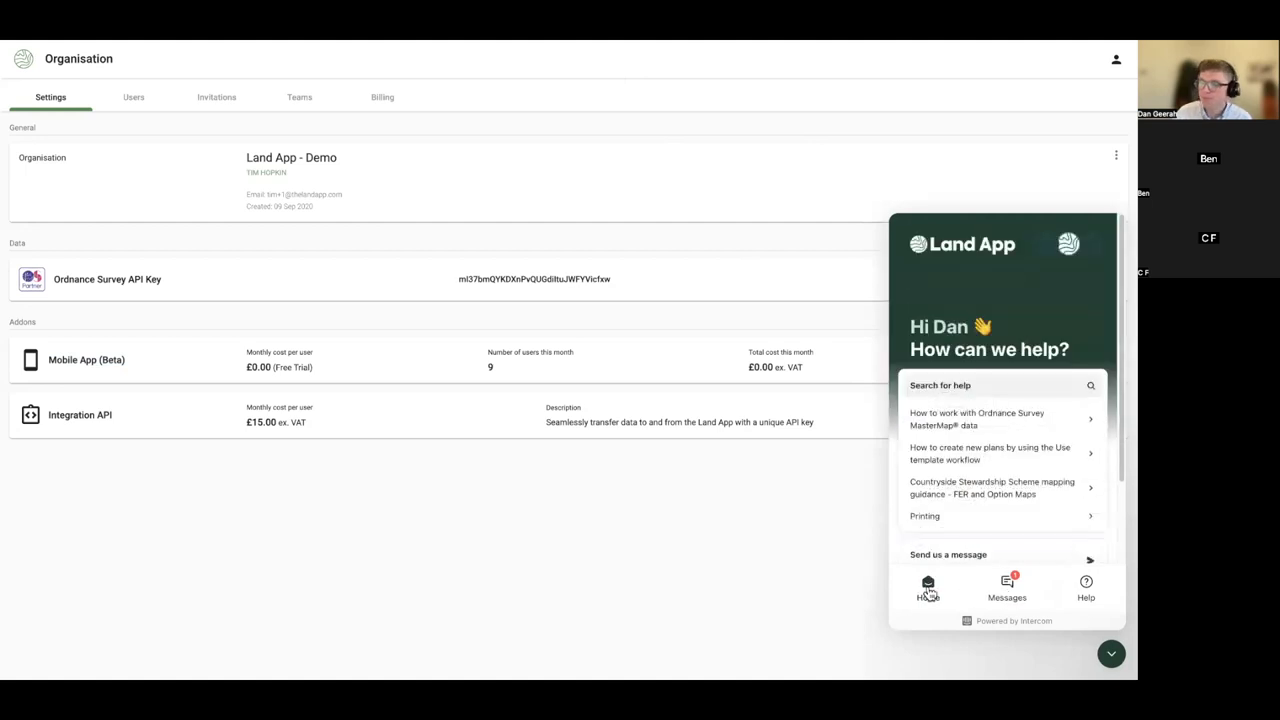
mouse_move(629, 86)
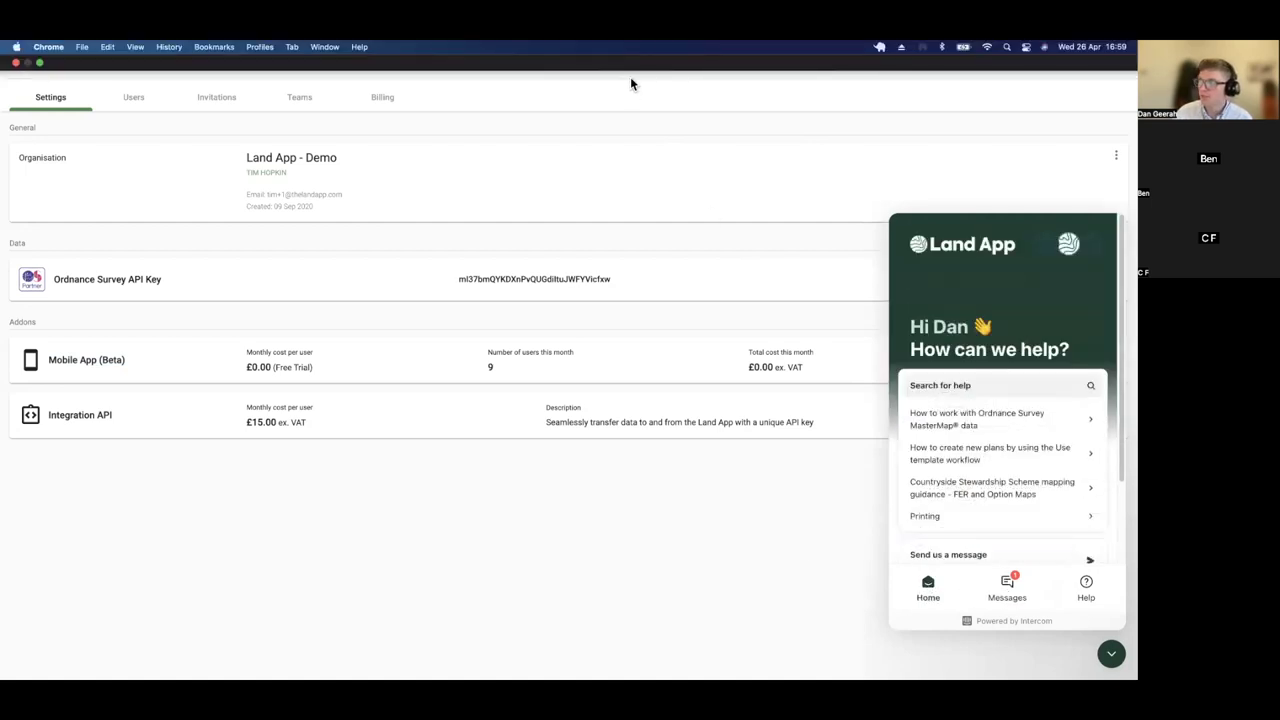